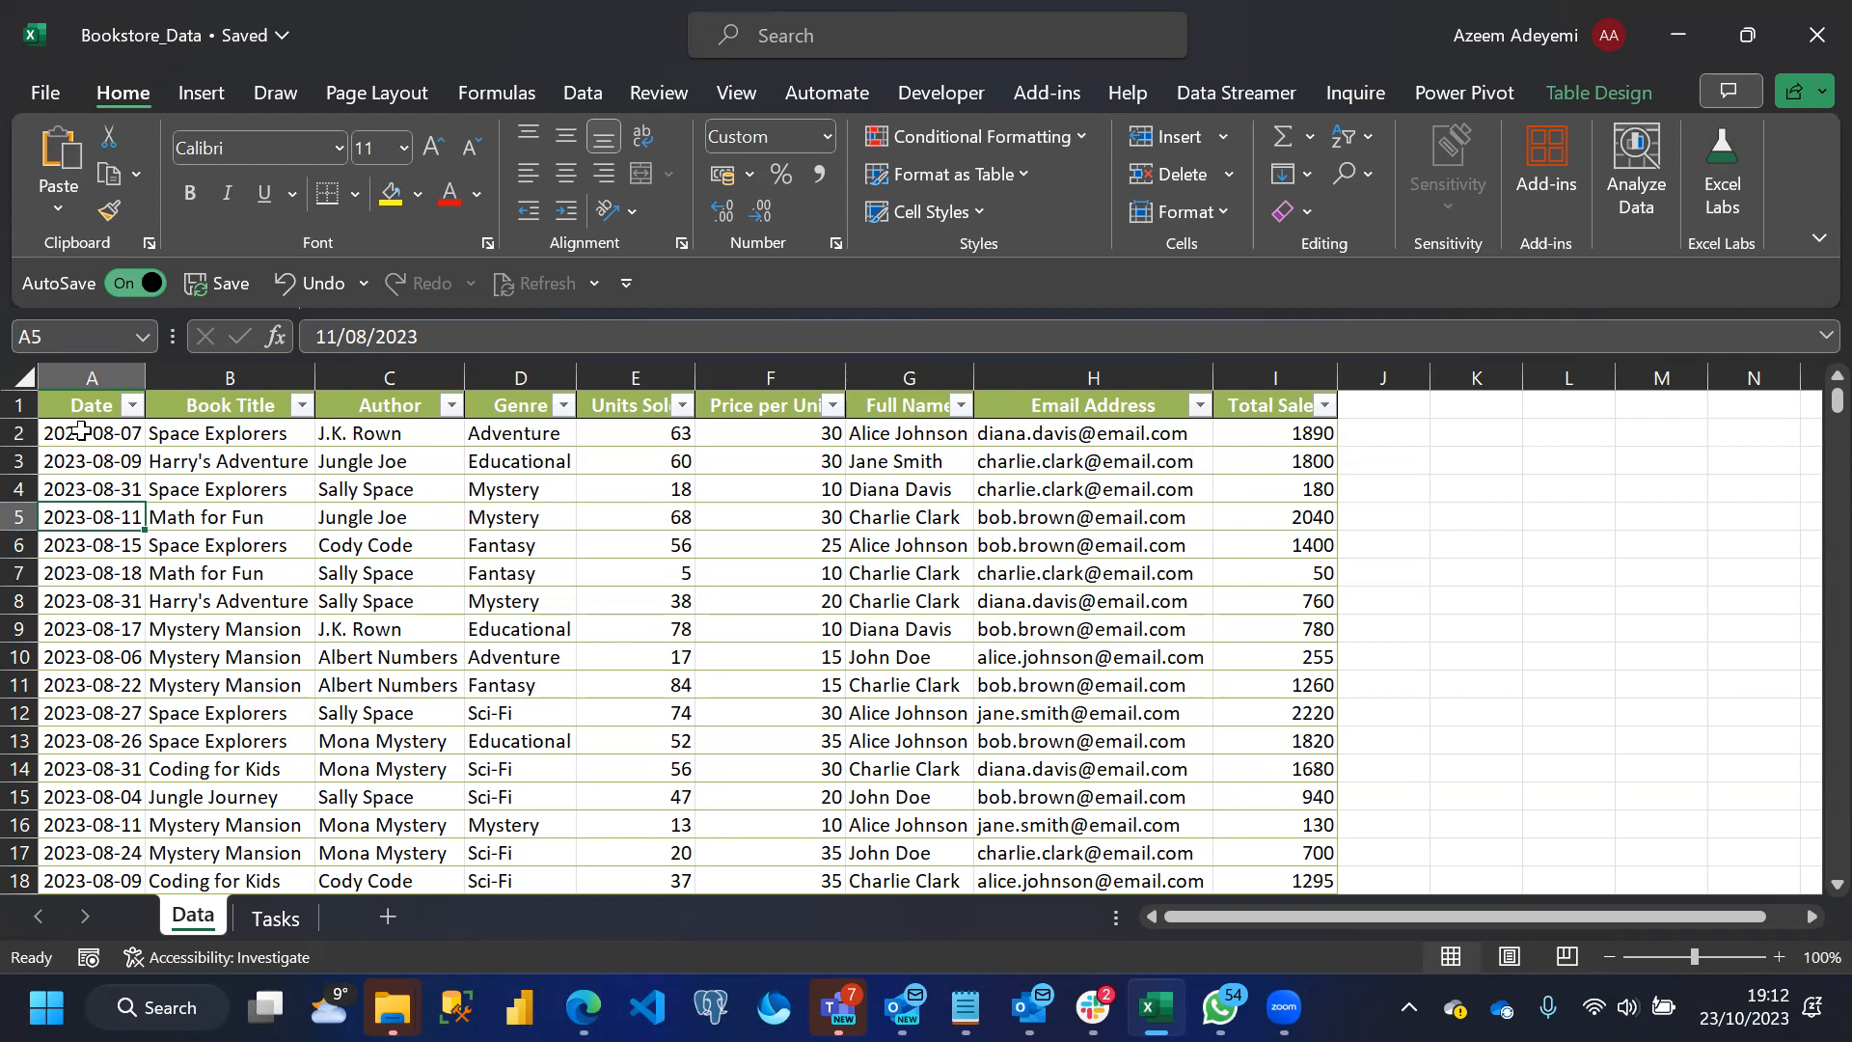
# Try the Short Date format on the first date cell, A2, and undo it
pyautogui.click(73, 439)
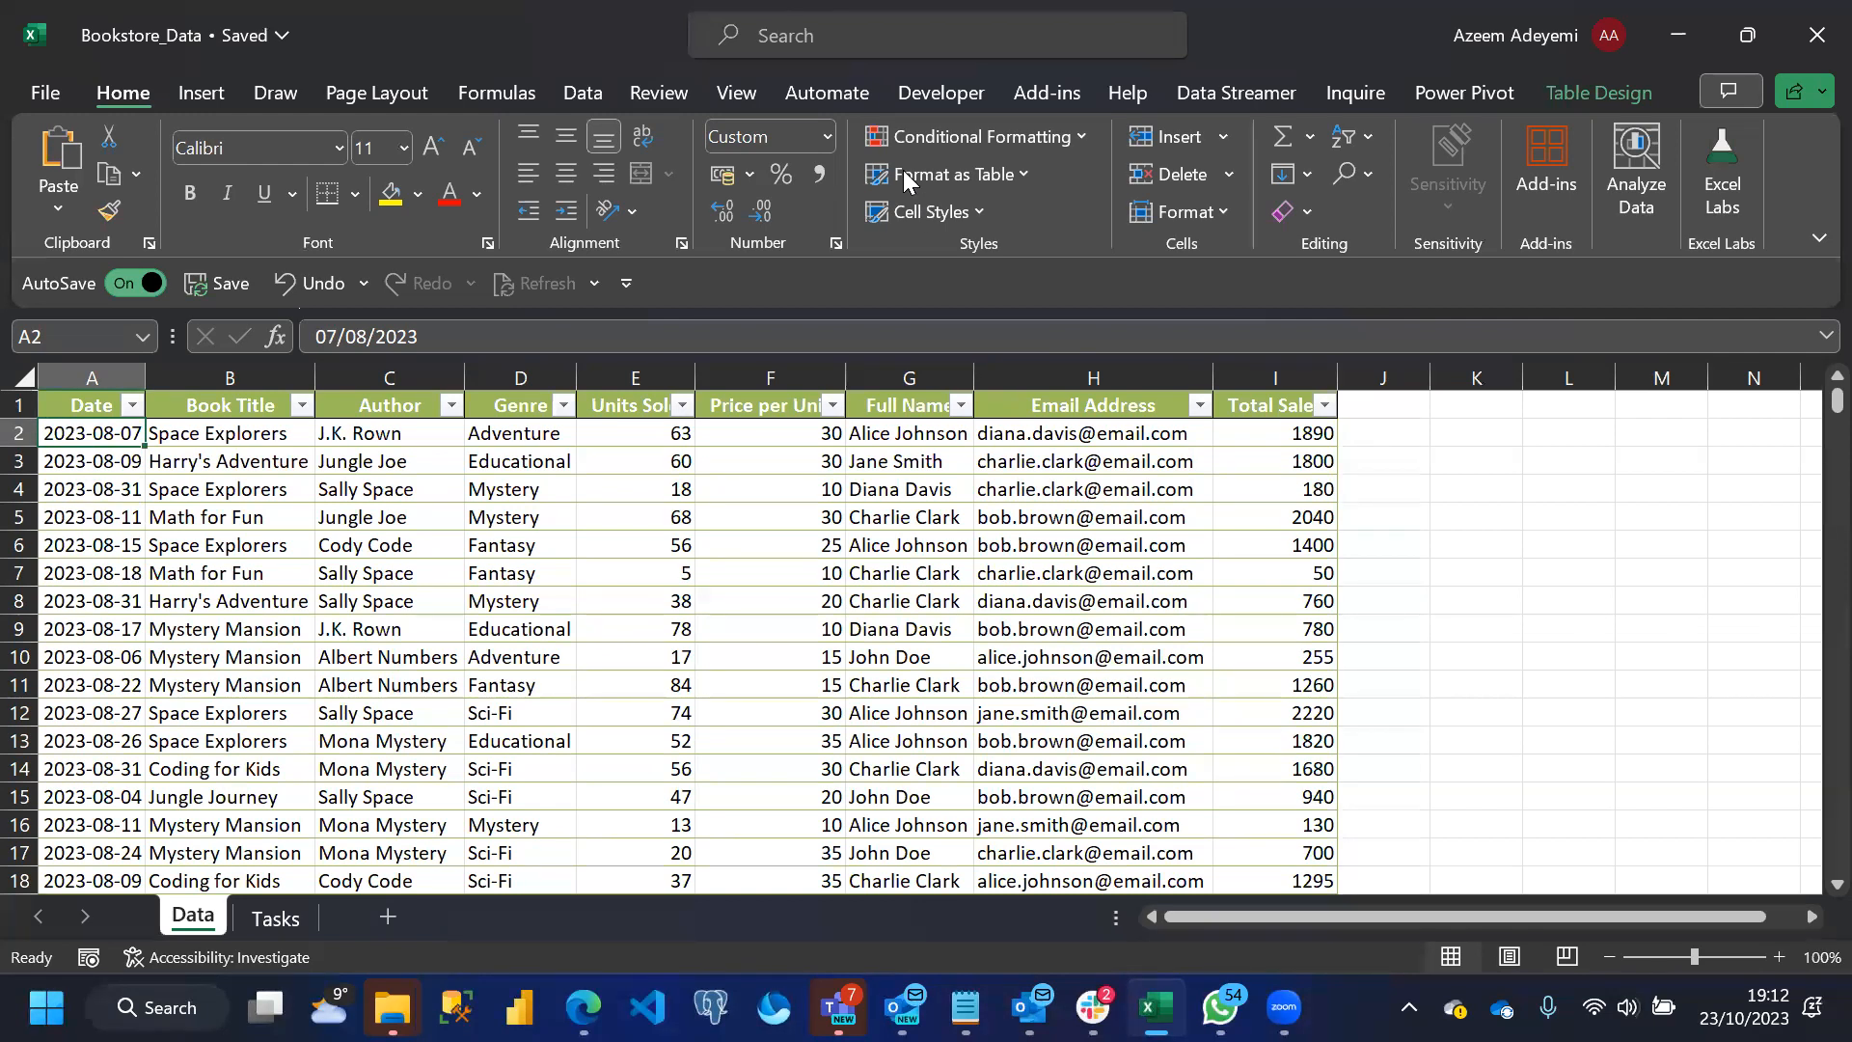
pyautogui.click(826, 139)
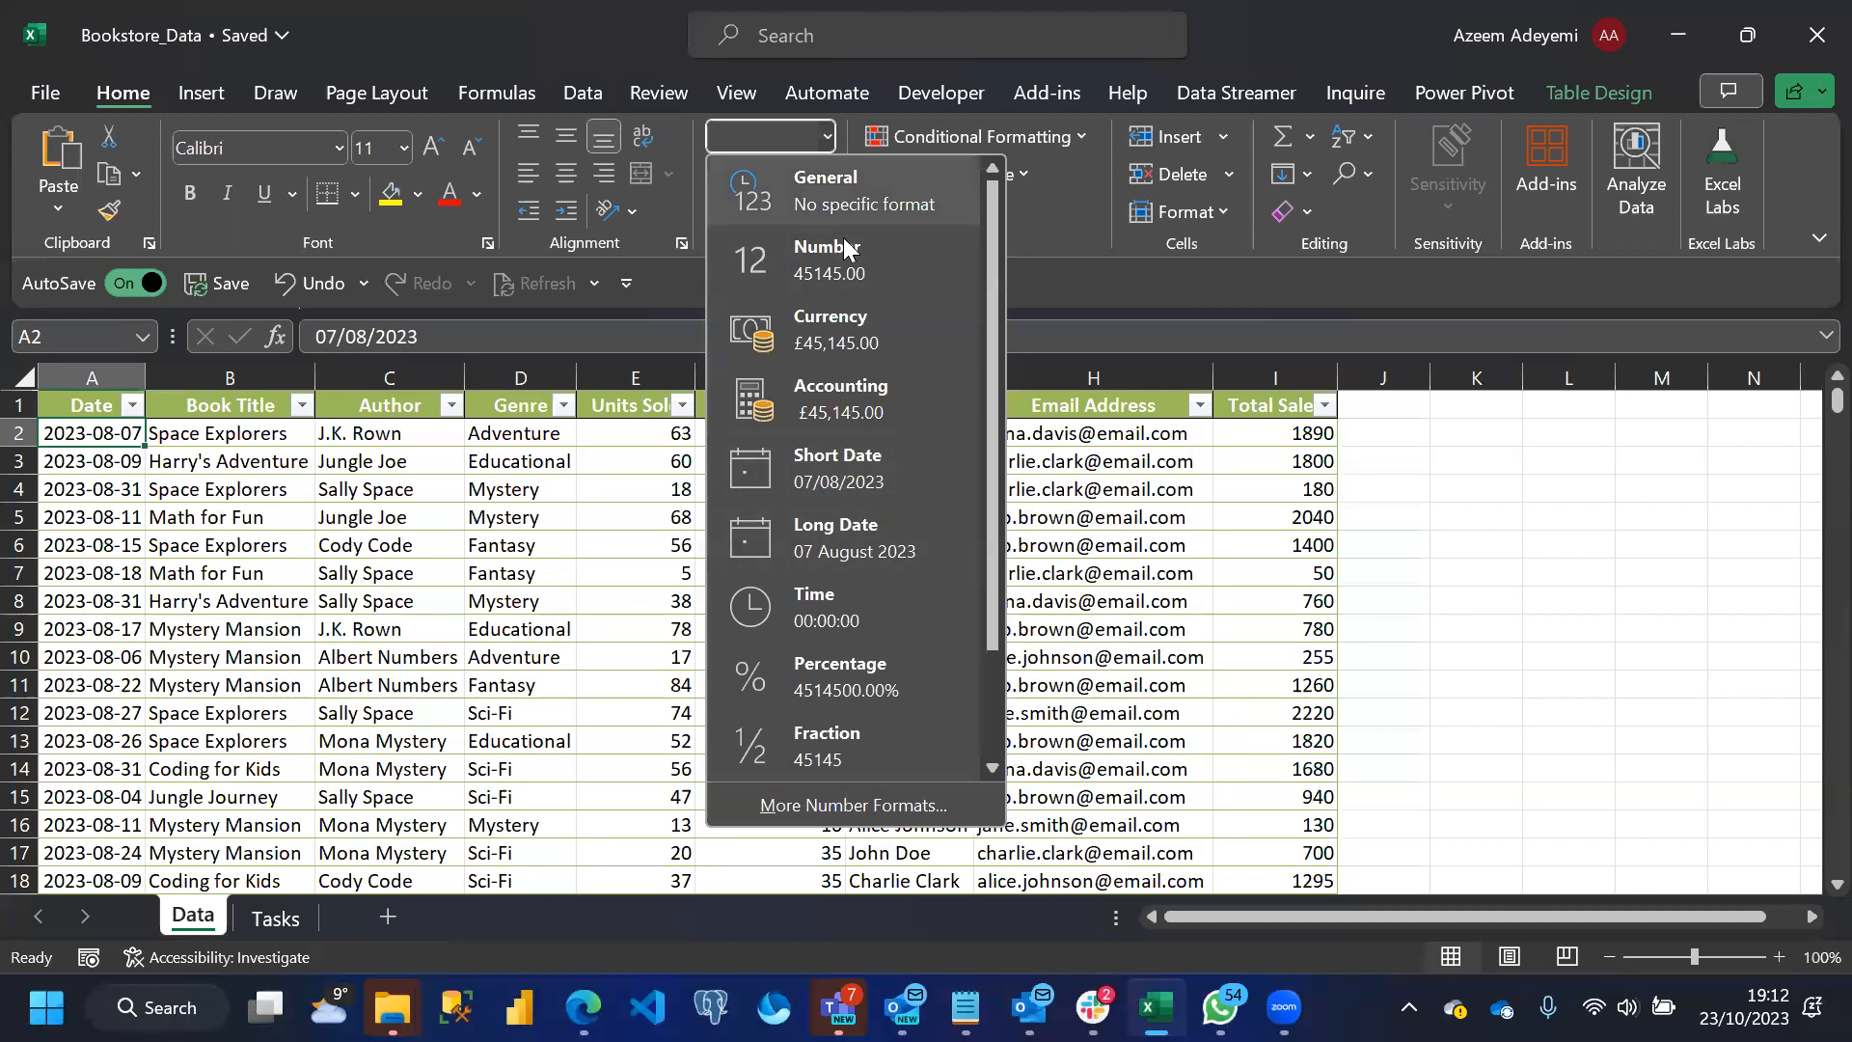
pyautogui.click(830, 456)
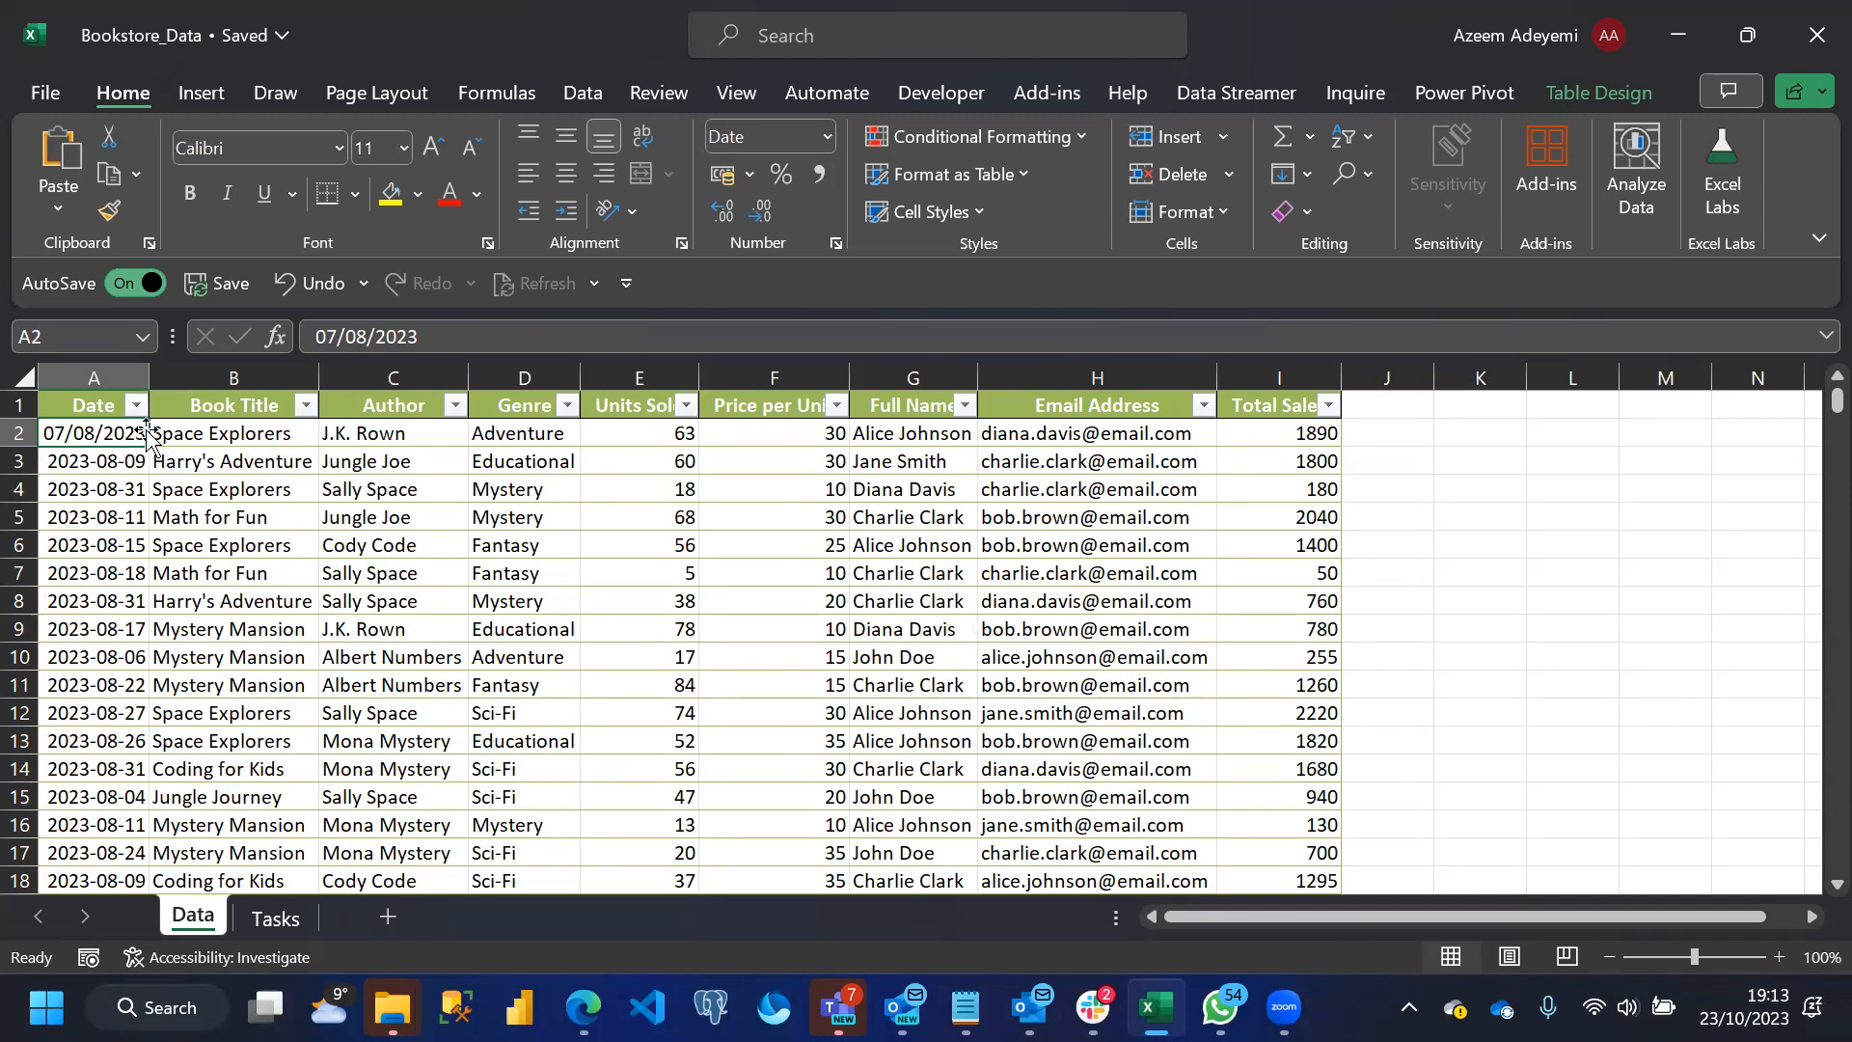
pyautogui.hotkey('ctrl', 'z')
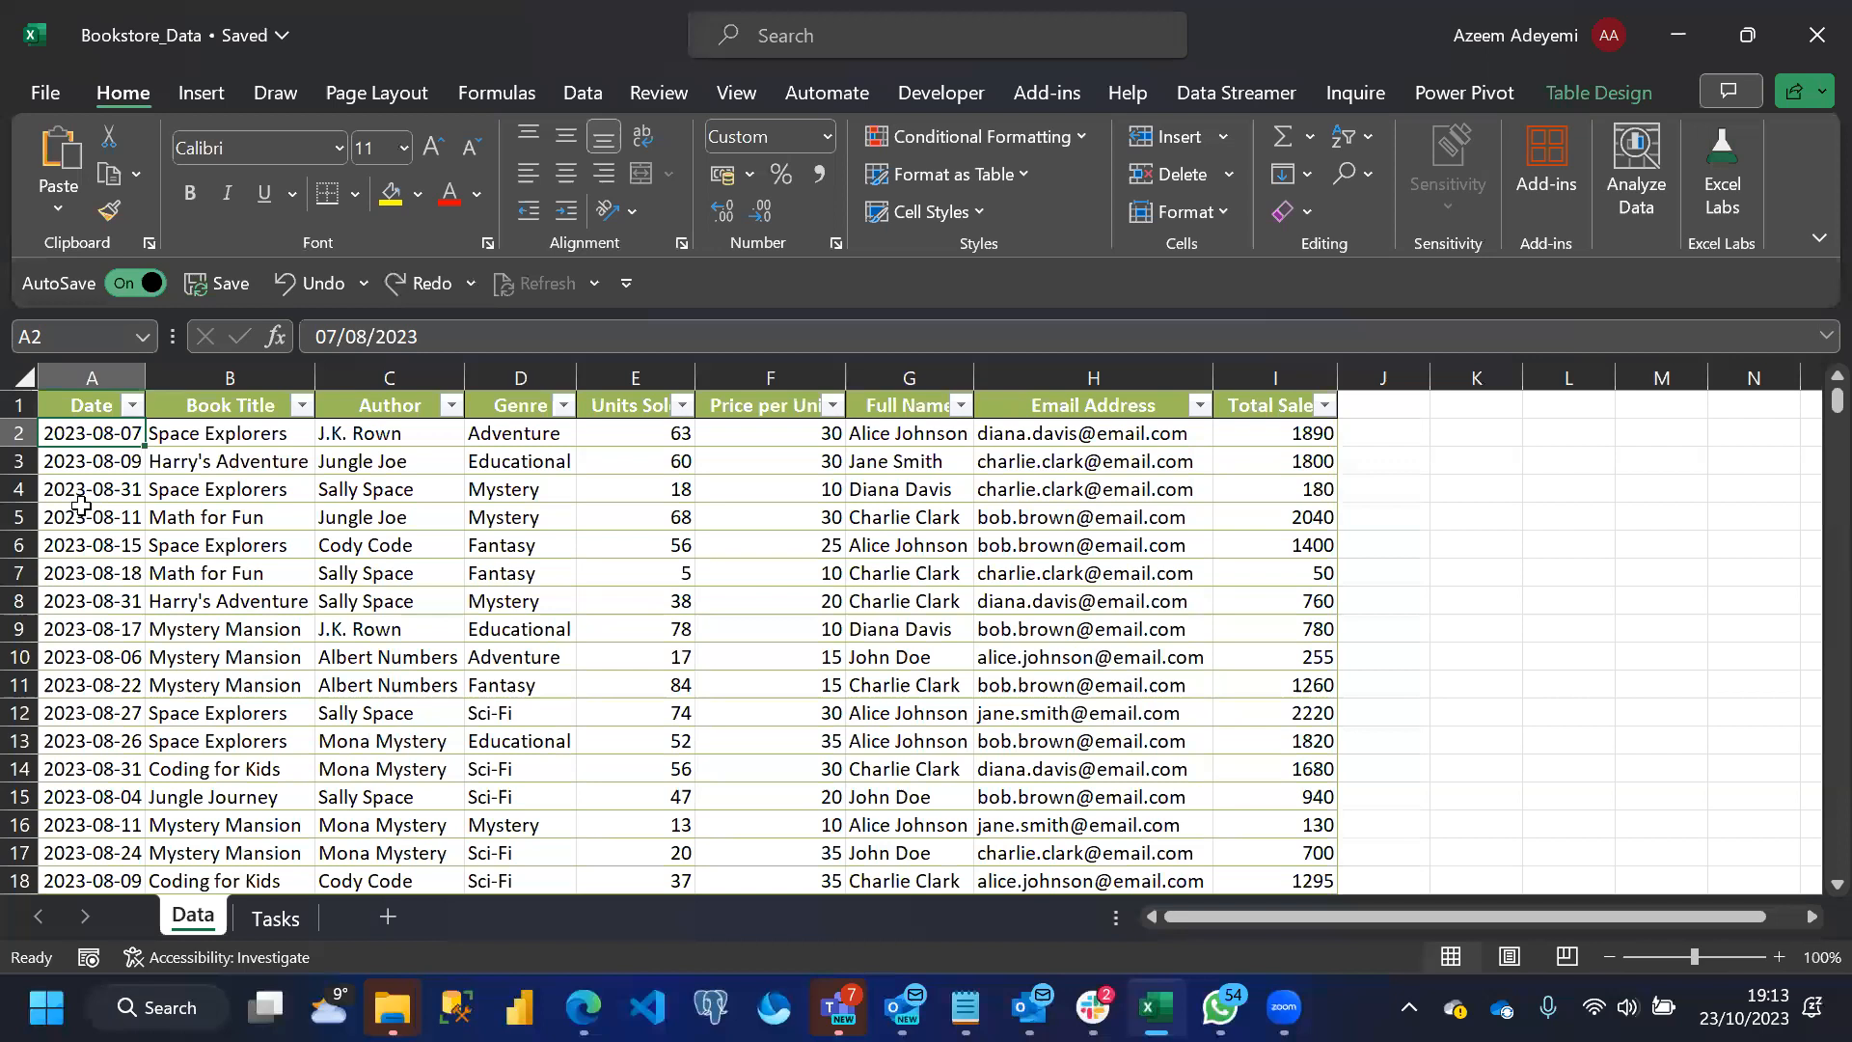
# Choose the Date category for cell A2's number format and set its locale to English (United States)
pyautogui.hotkey('ctrl', '1')
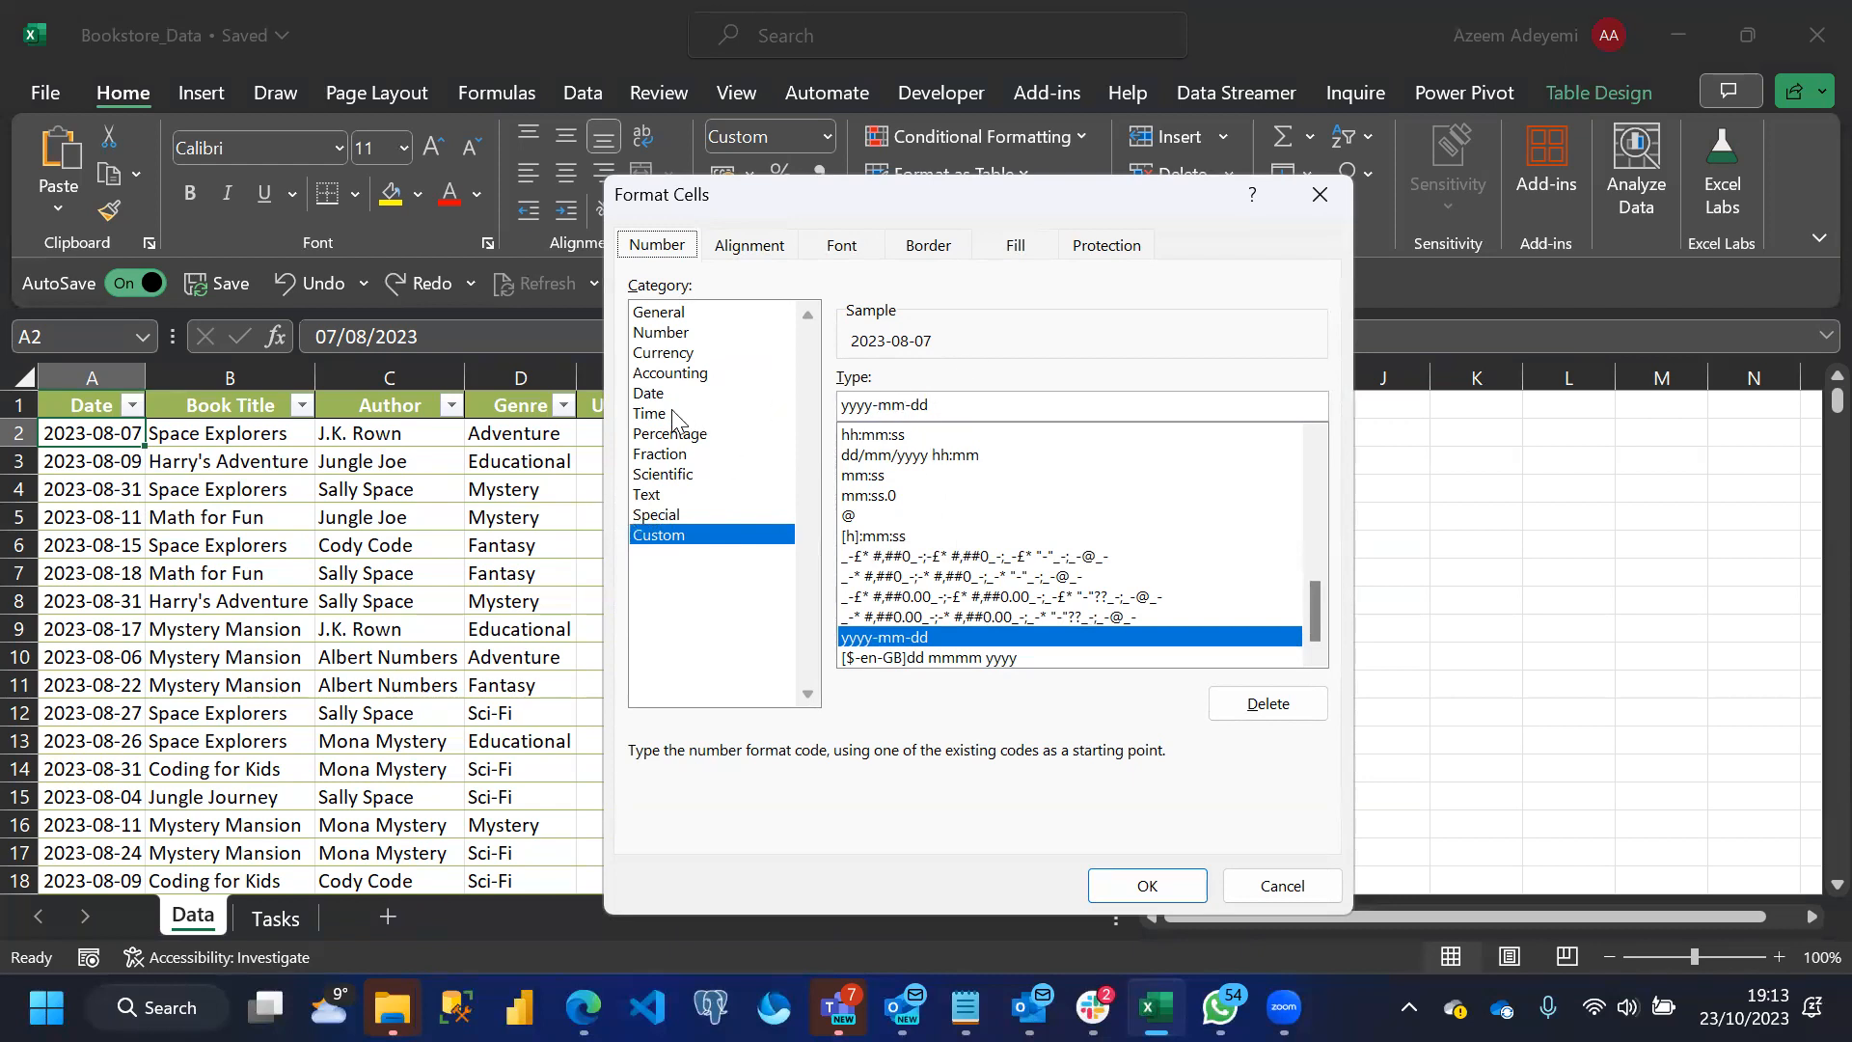
pyautogui.click(649, 394)
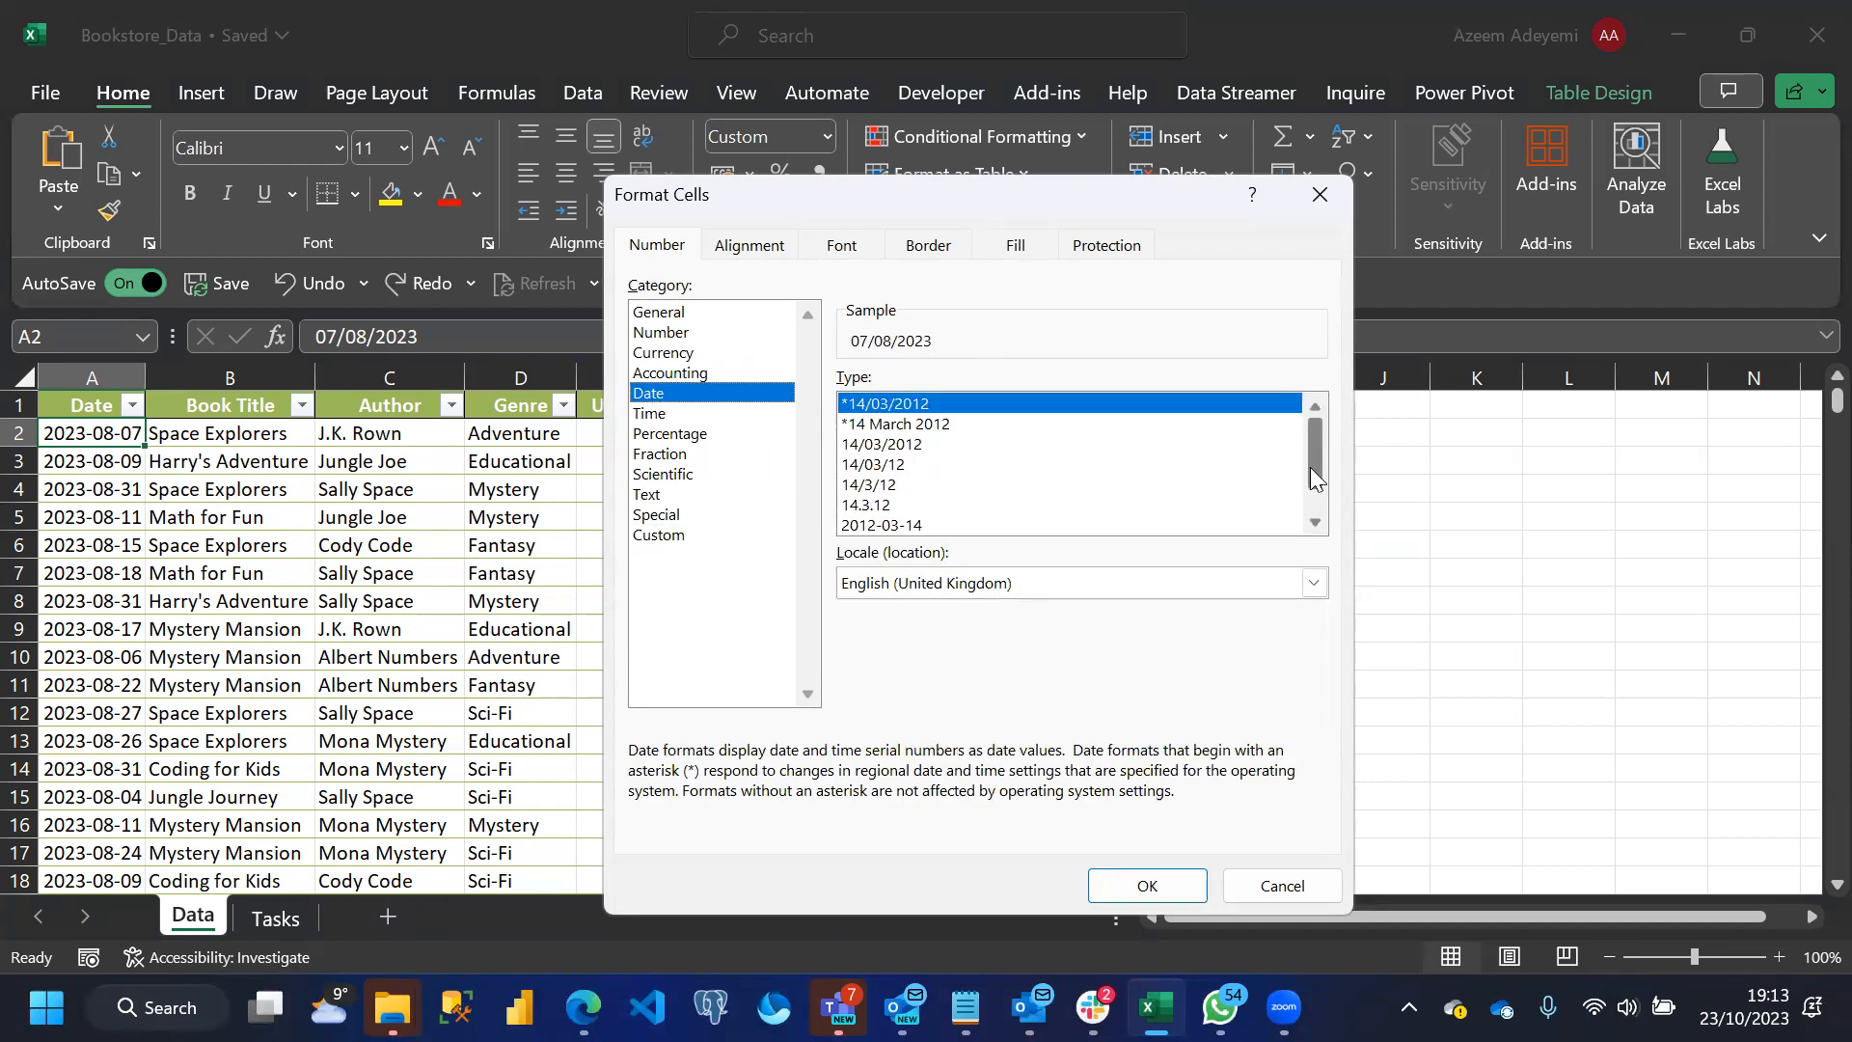
pyautogui.moveTo(1310, 467); pyautogui.dragTo(1310, 489)
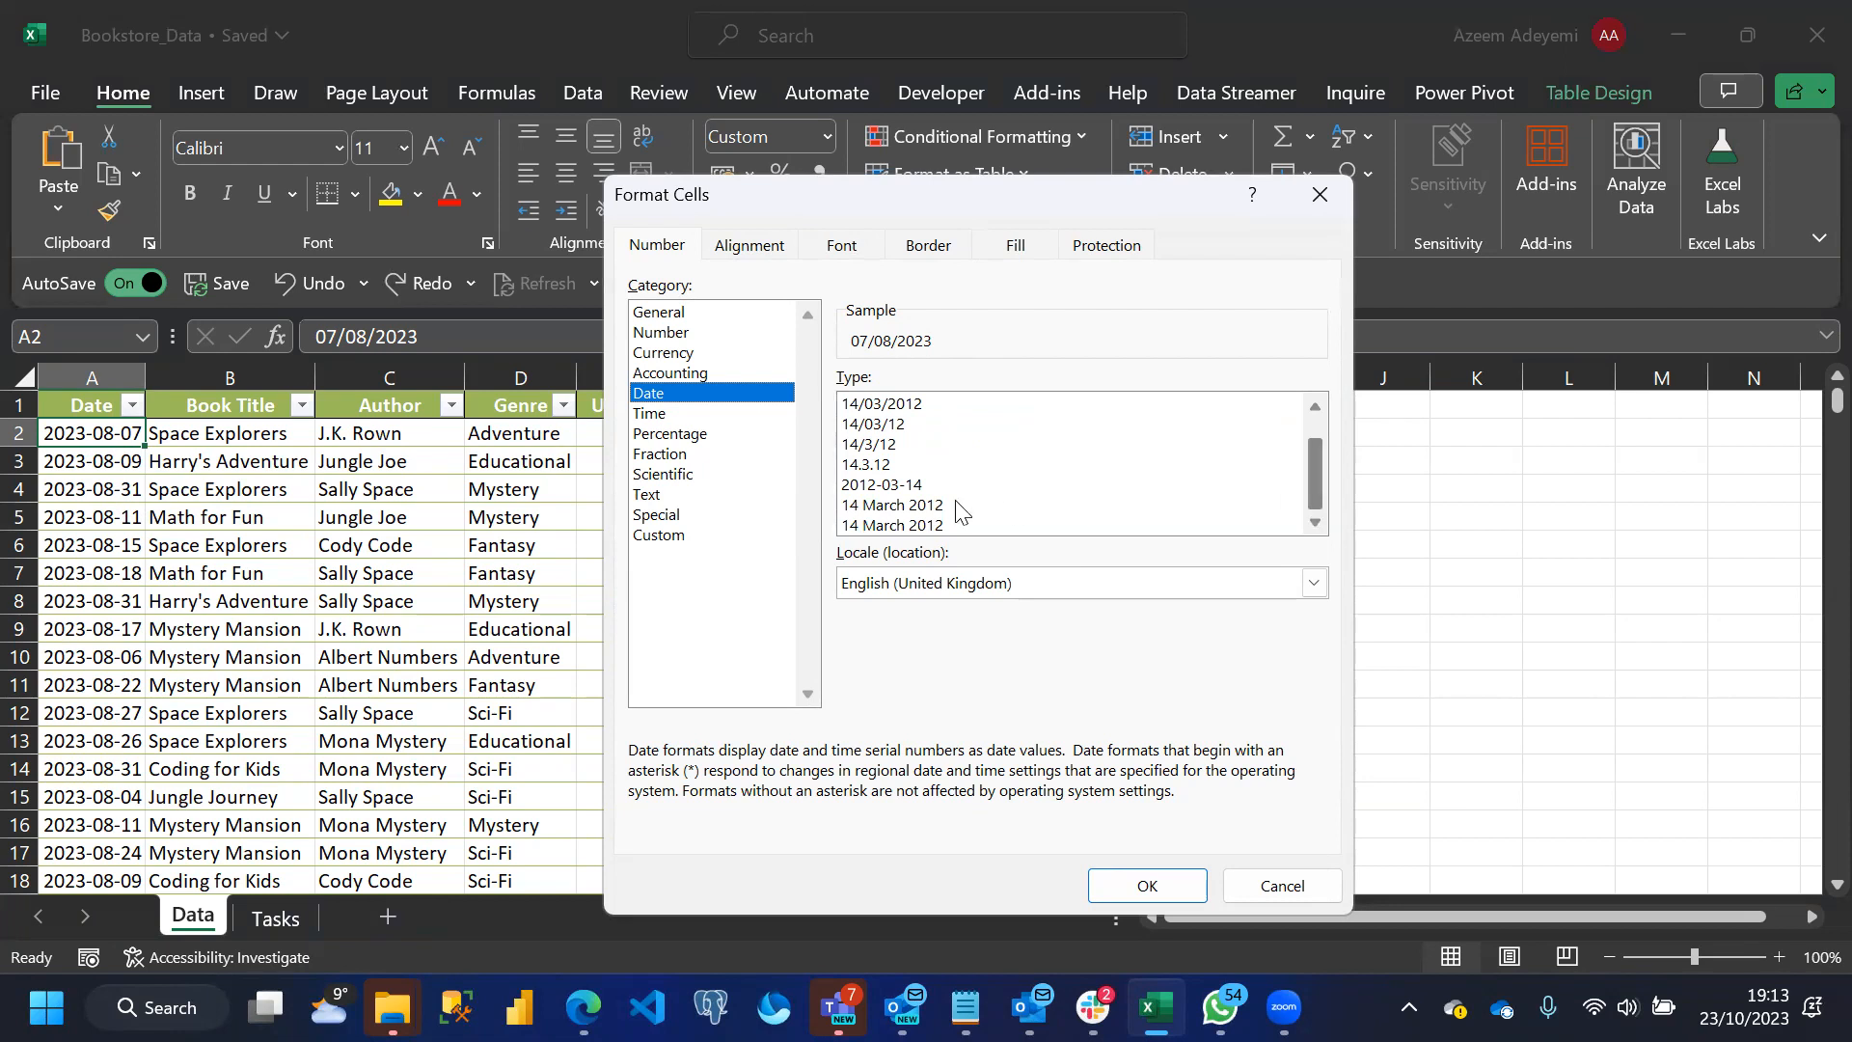
pyautogui.click(1316, 584)
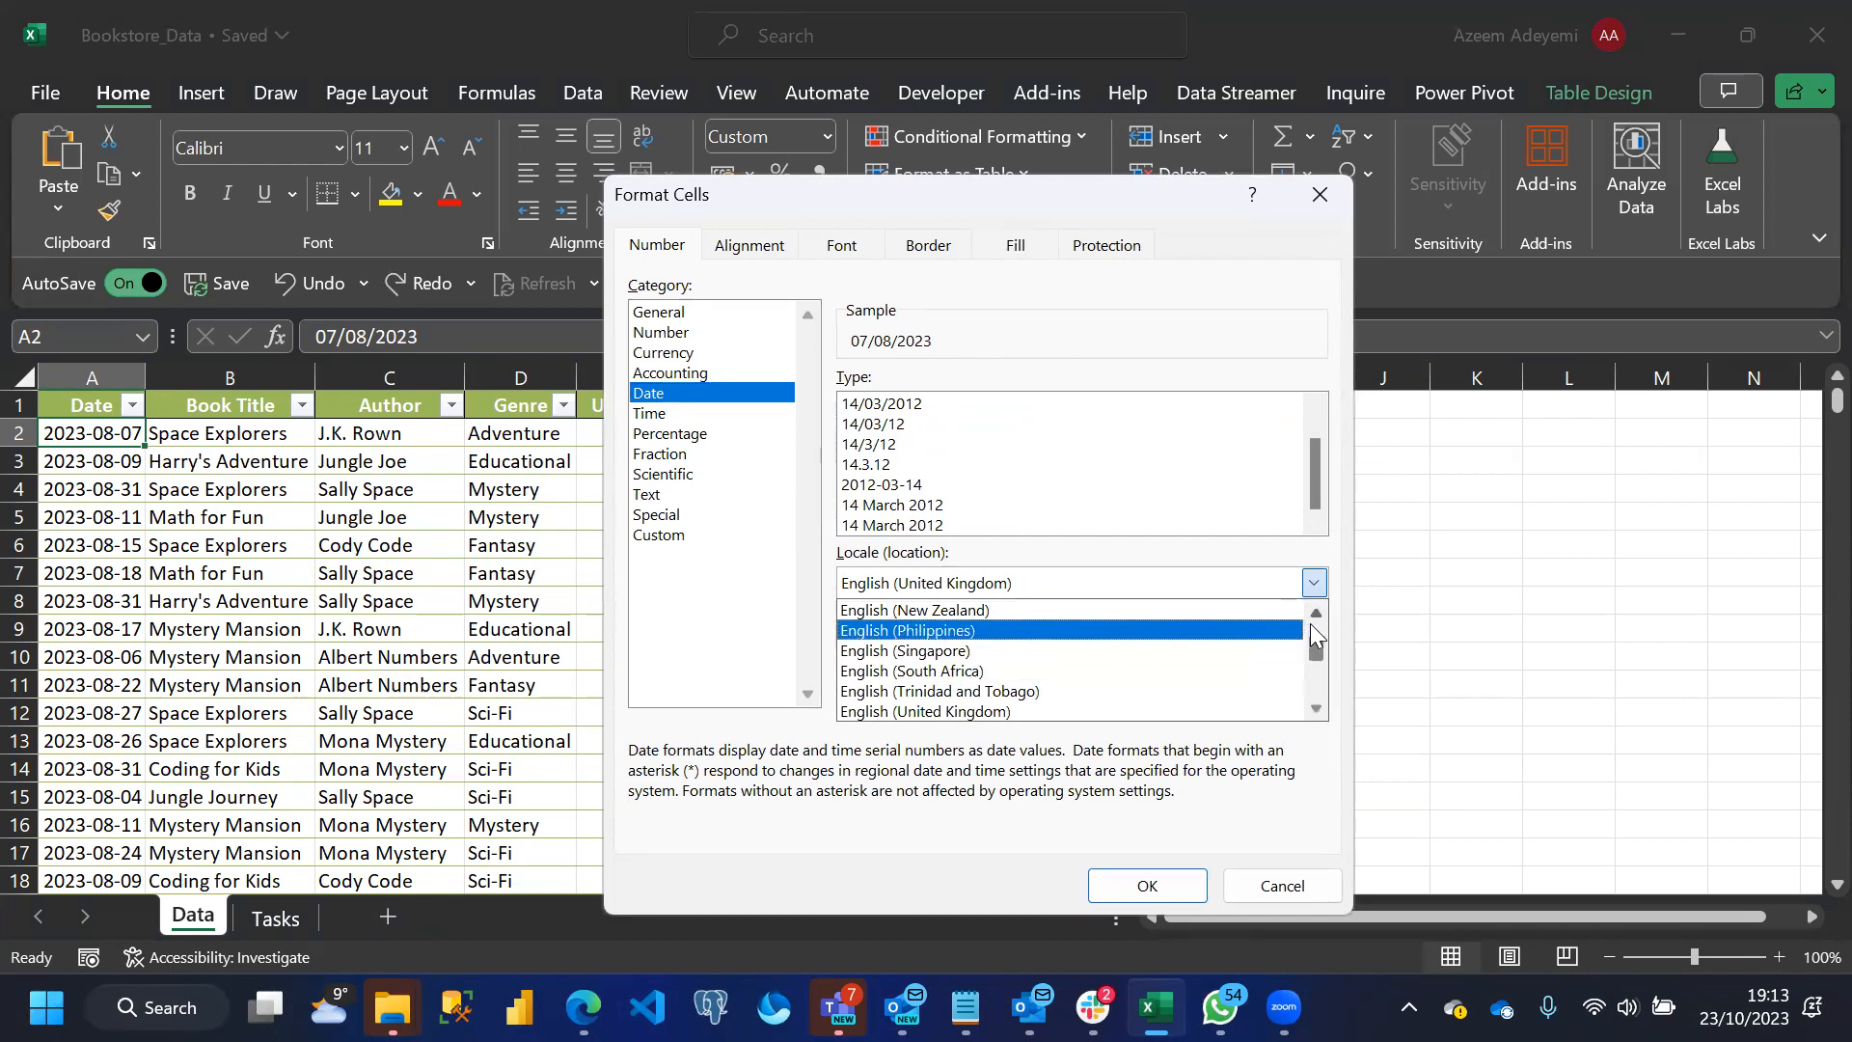
pyautogui.moveTo(1315, 639); pyautogui.dragTo(1313, 638)
pyautogui.click(1315, 616)
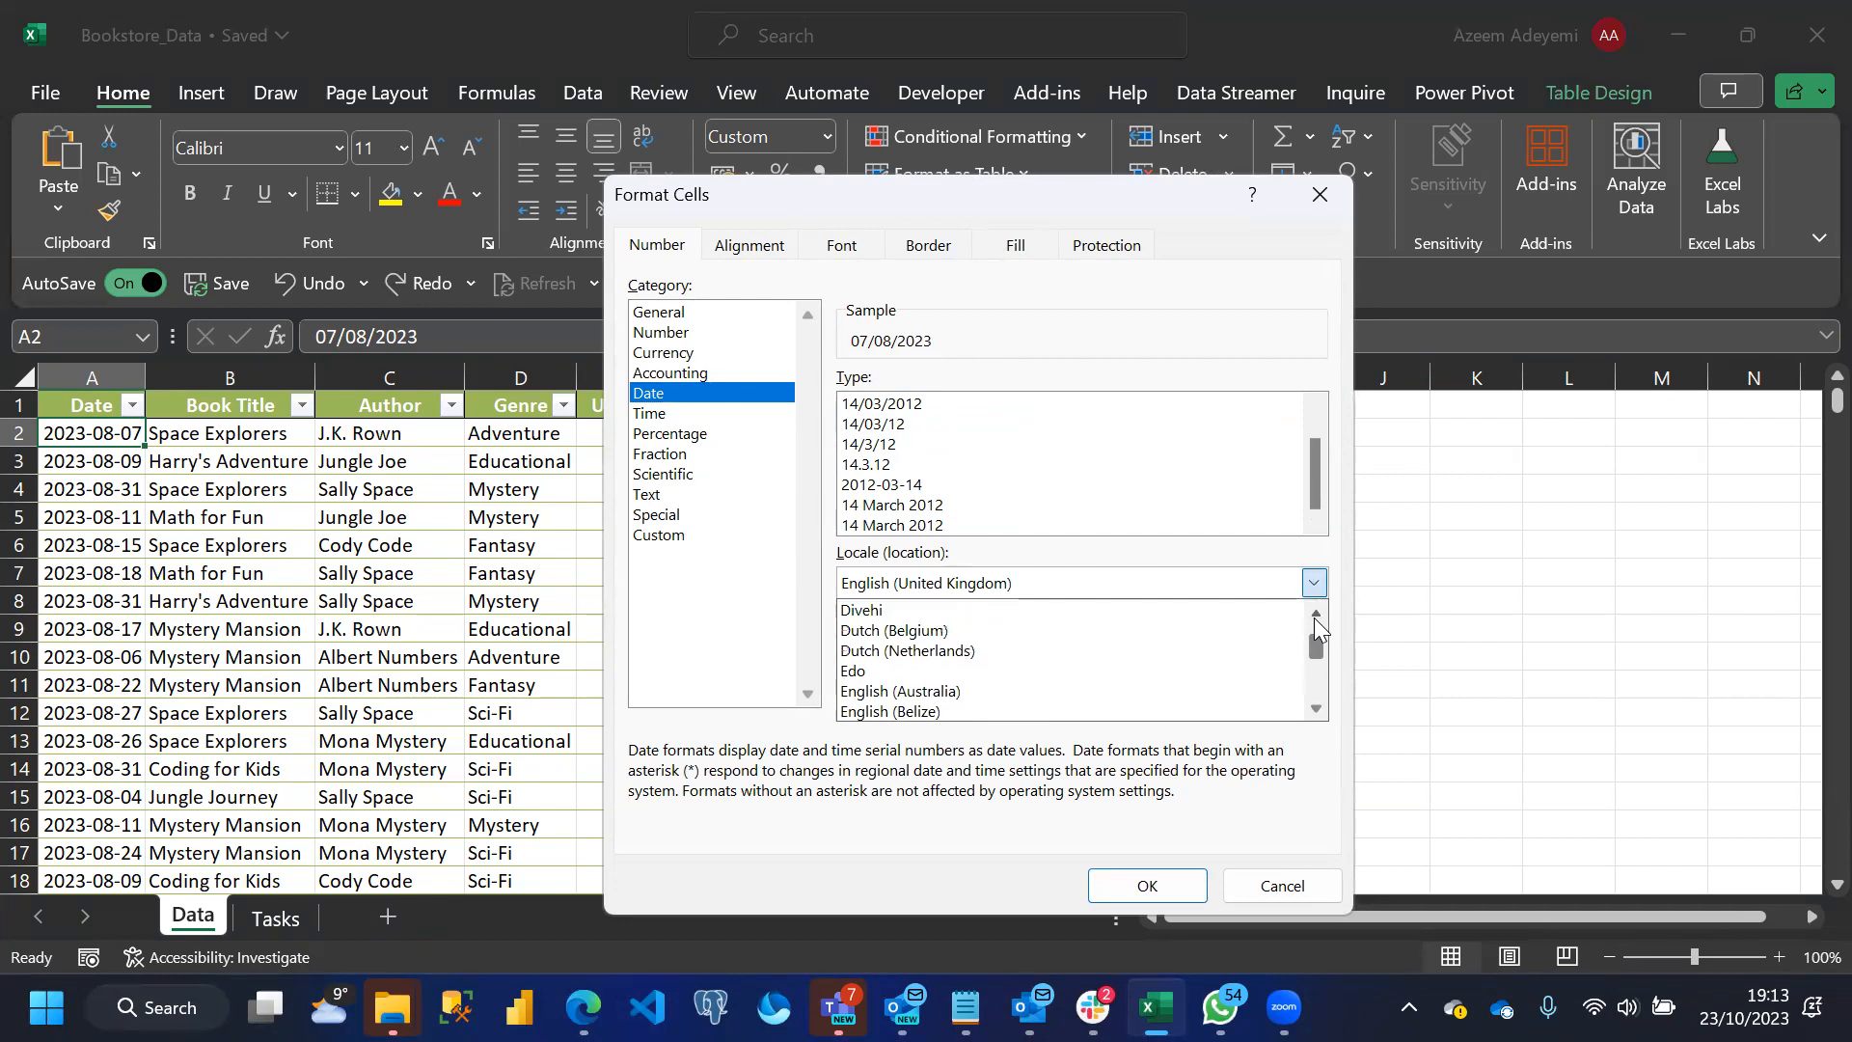
pyautogui.moveTo(1316, 705); pyautogui.dragTo(1316, 704)
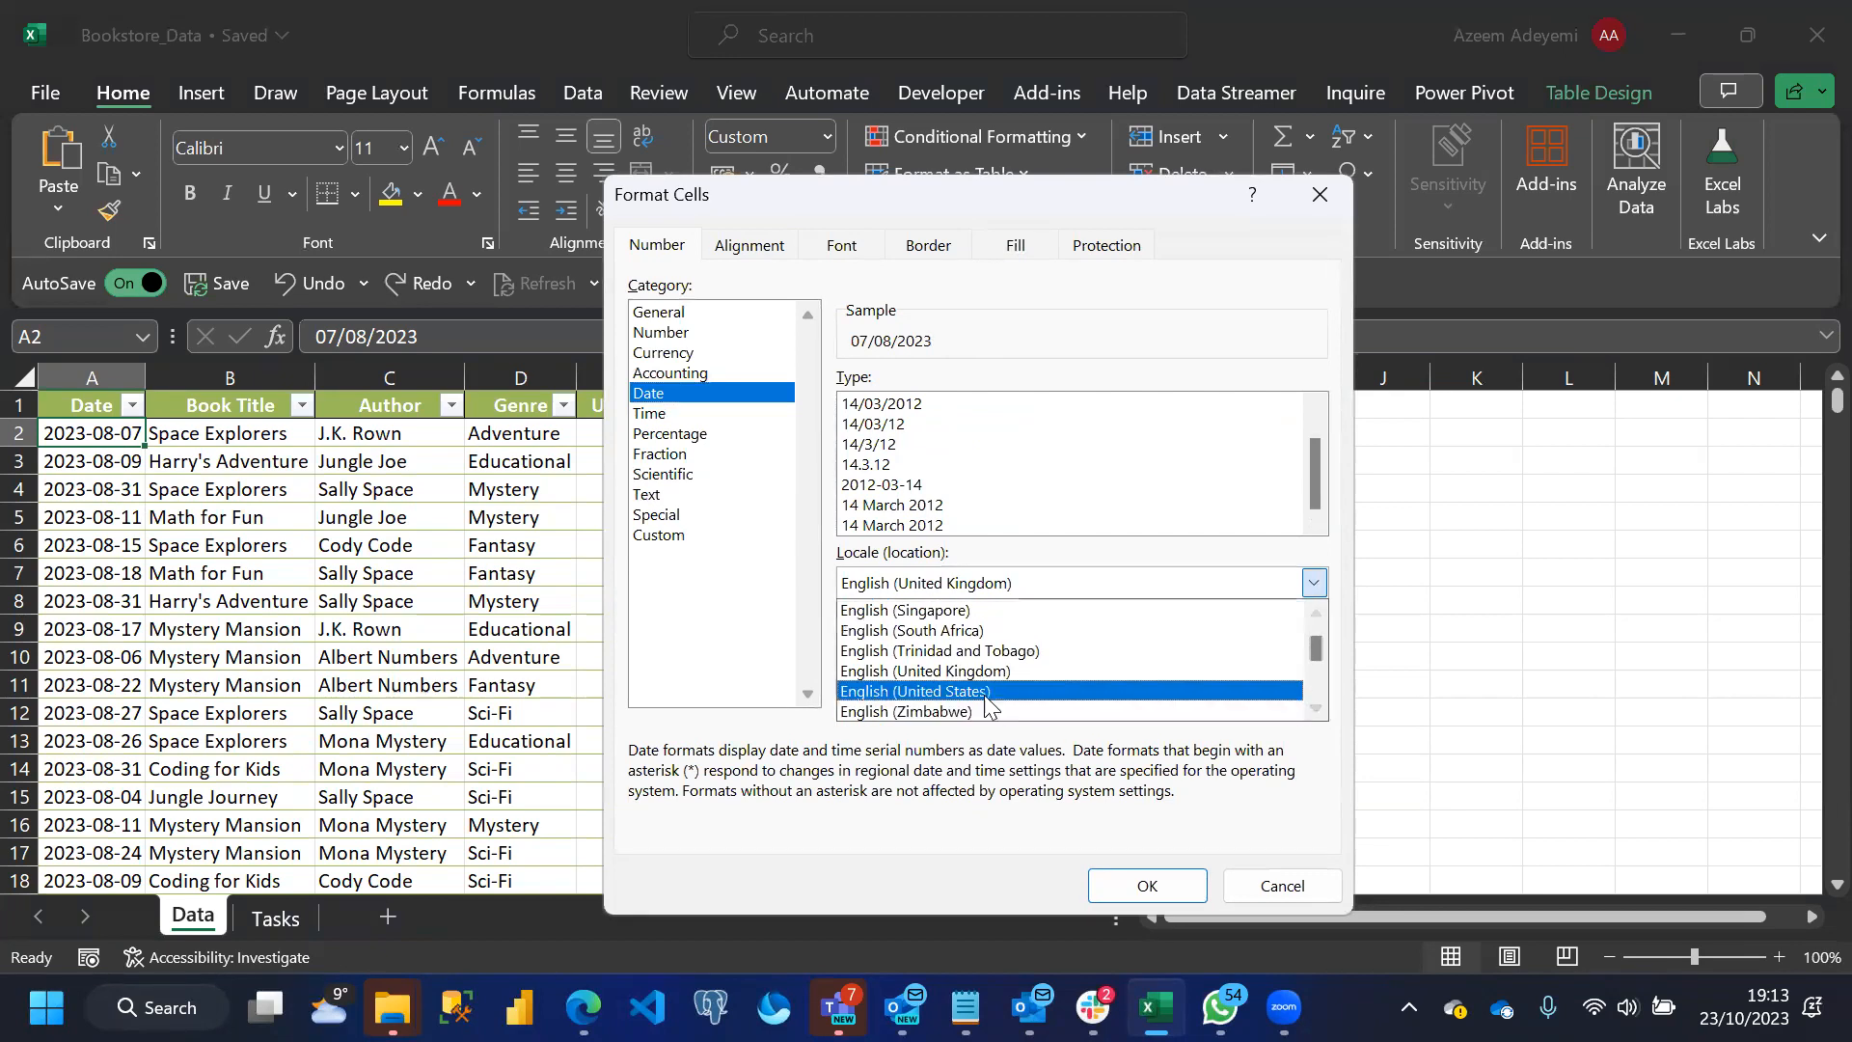
pyautogui.click(1138, 691)
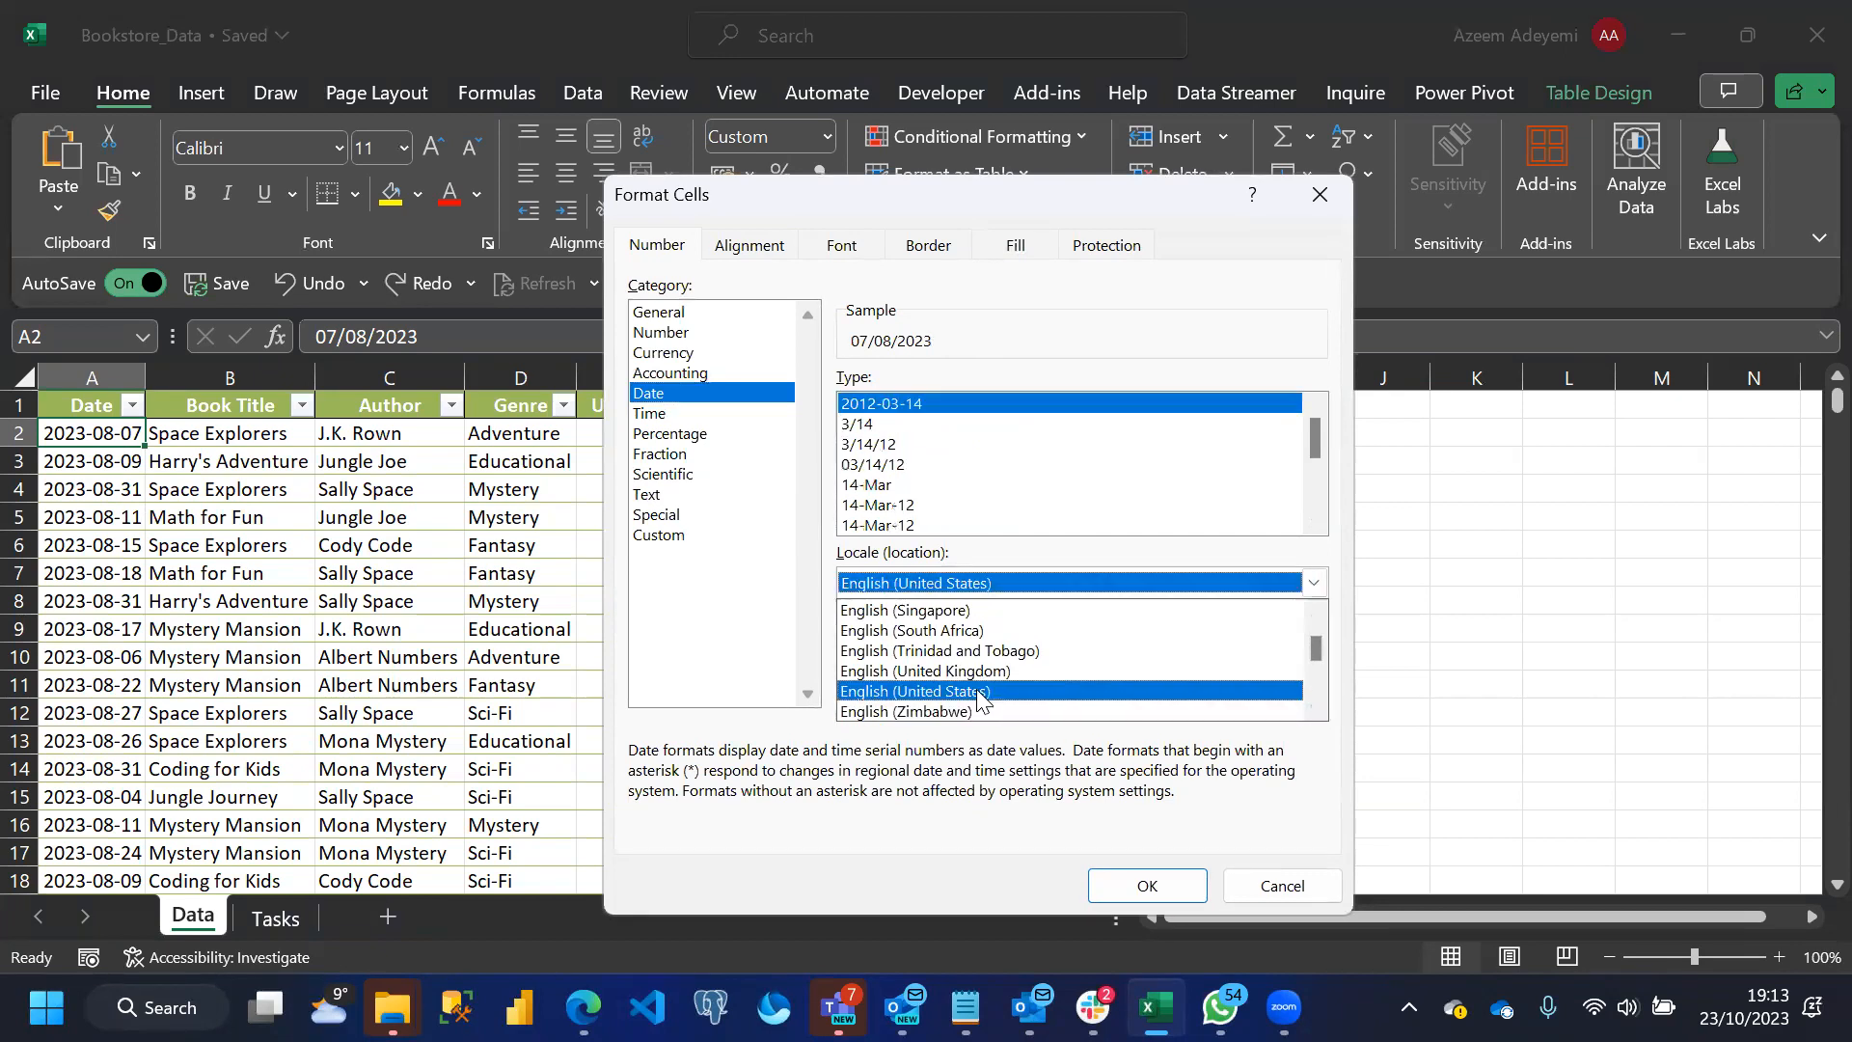
# Try the 14-Mar-12 date type on cell A2 and undo it
pyautogui.click(888, 505)
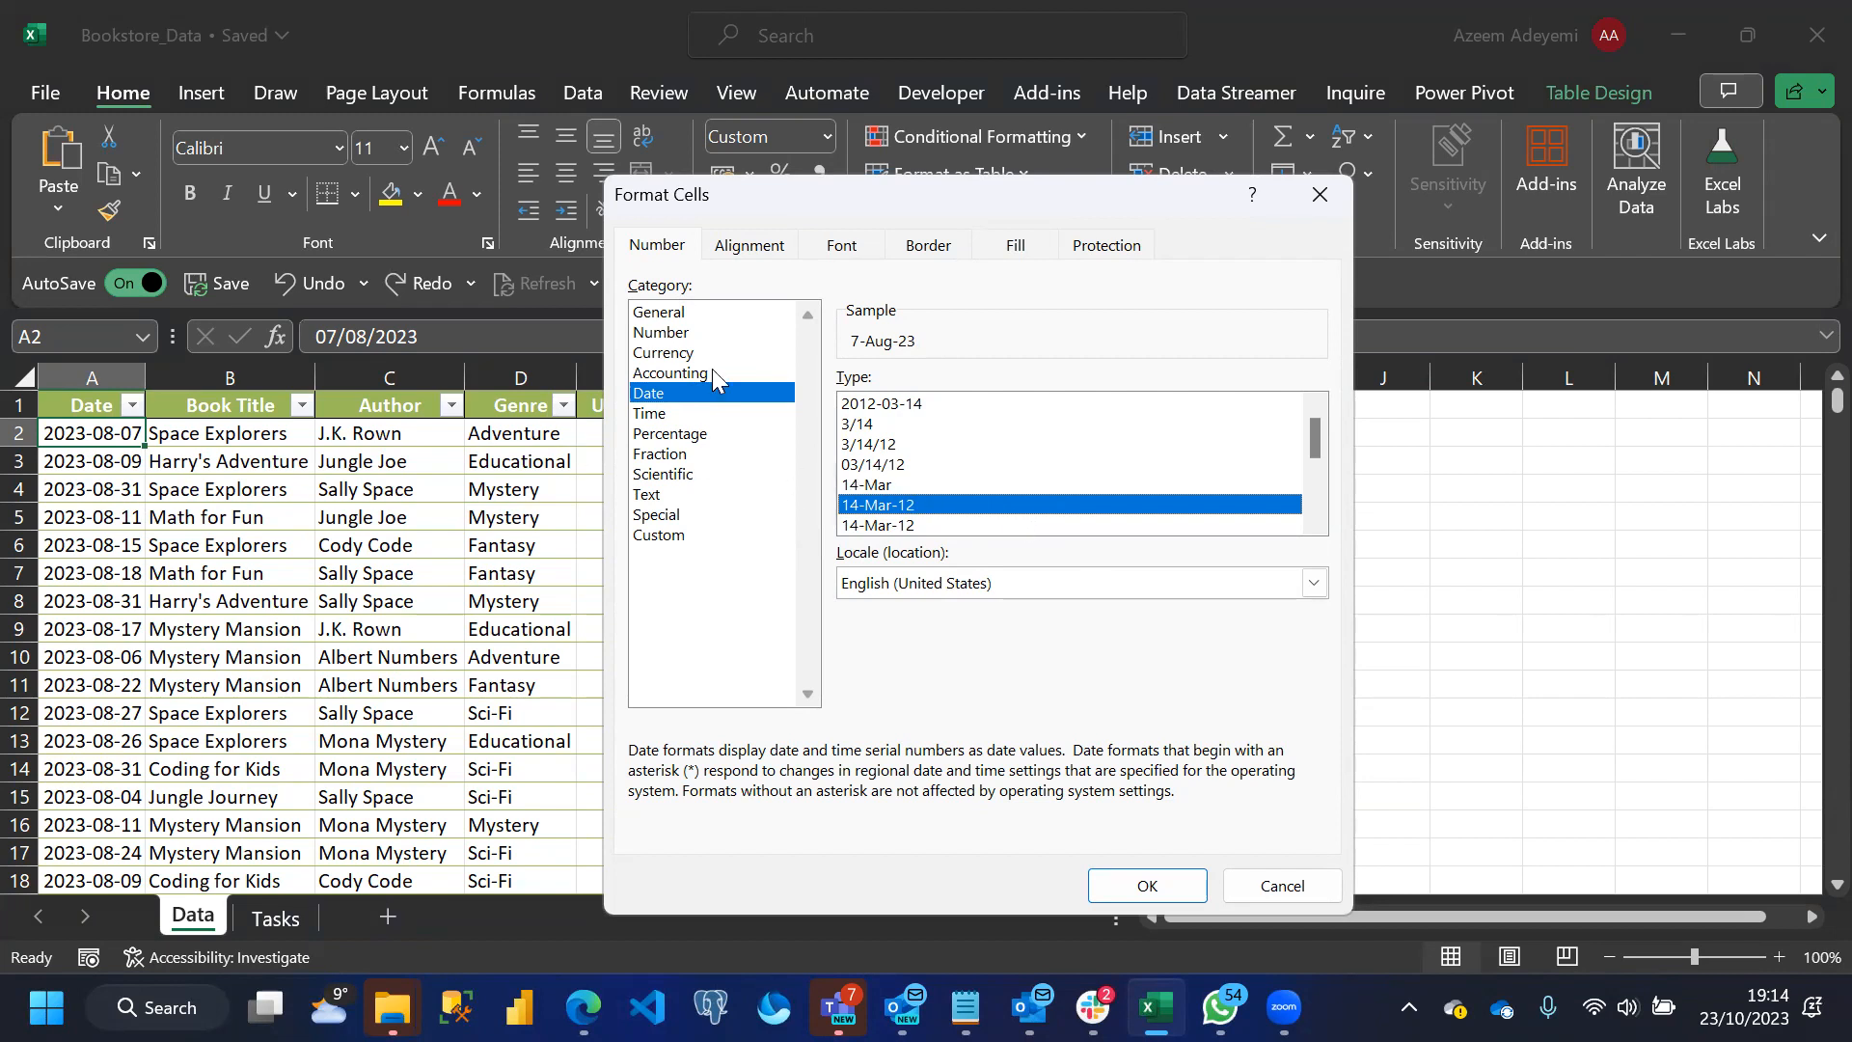
pyautogui.click(660, 538)
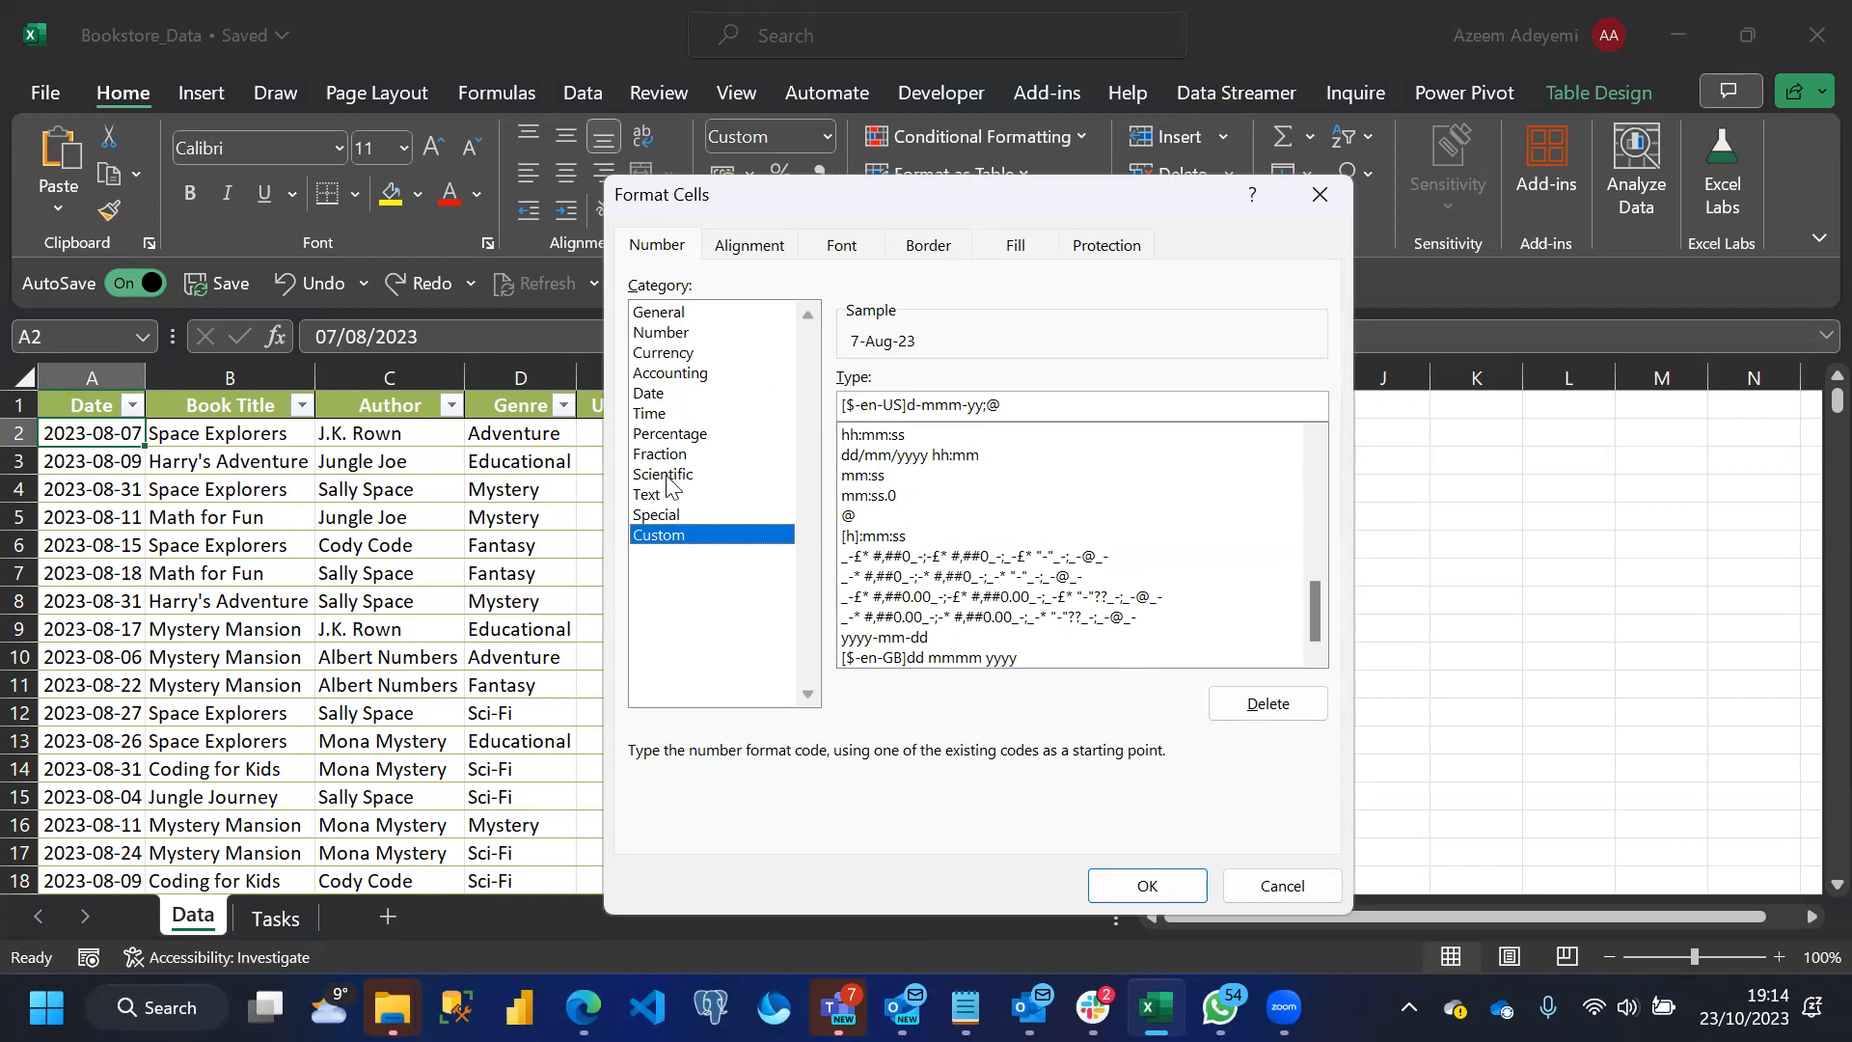
pyautogui.click(650, 395)
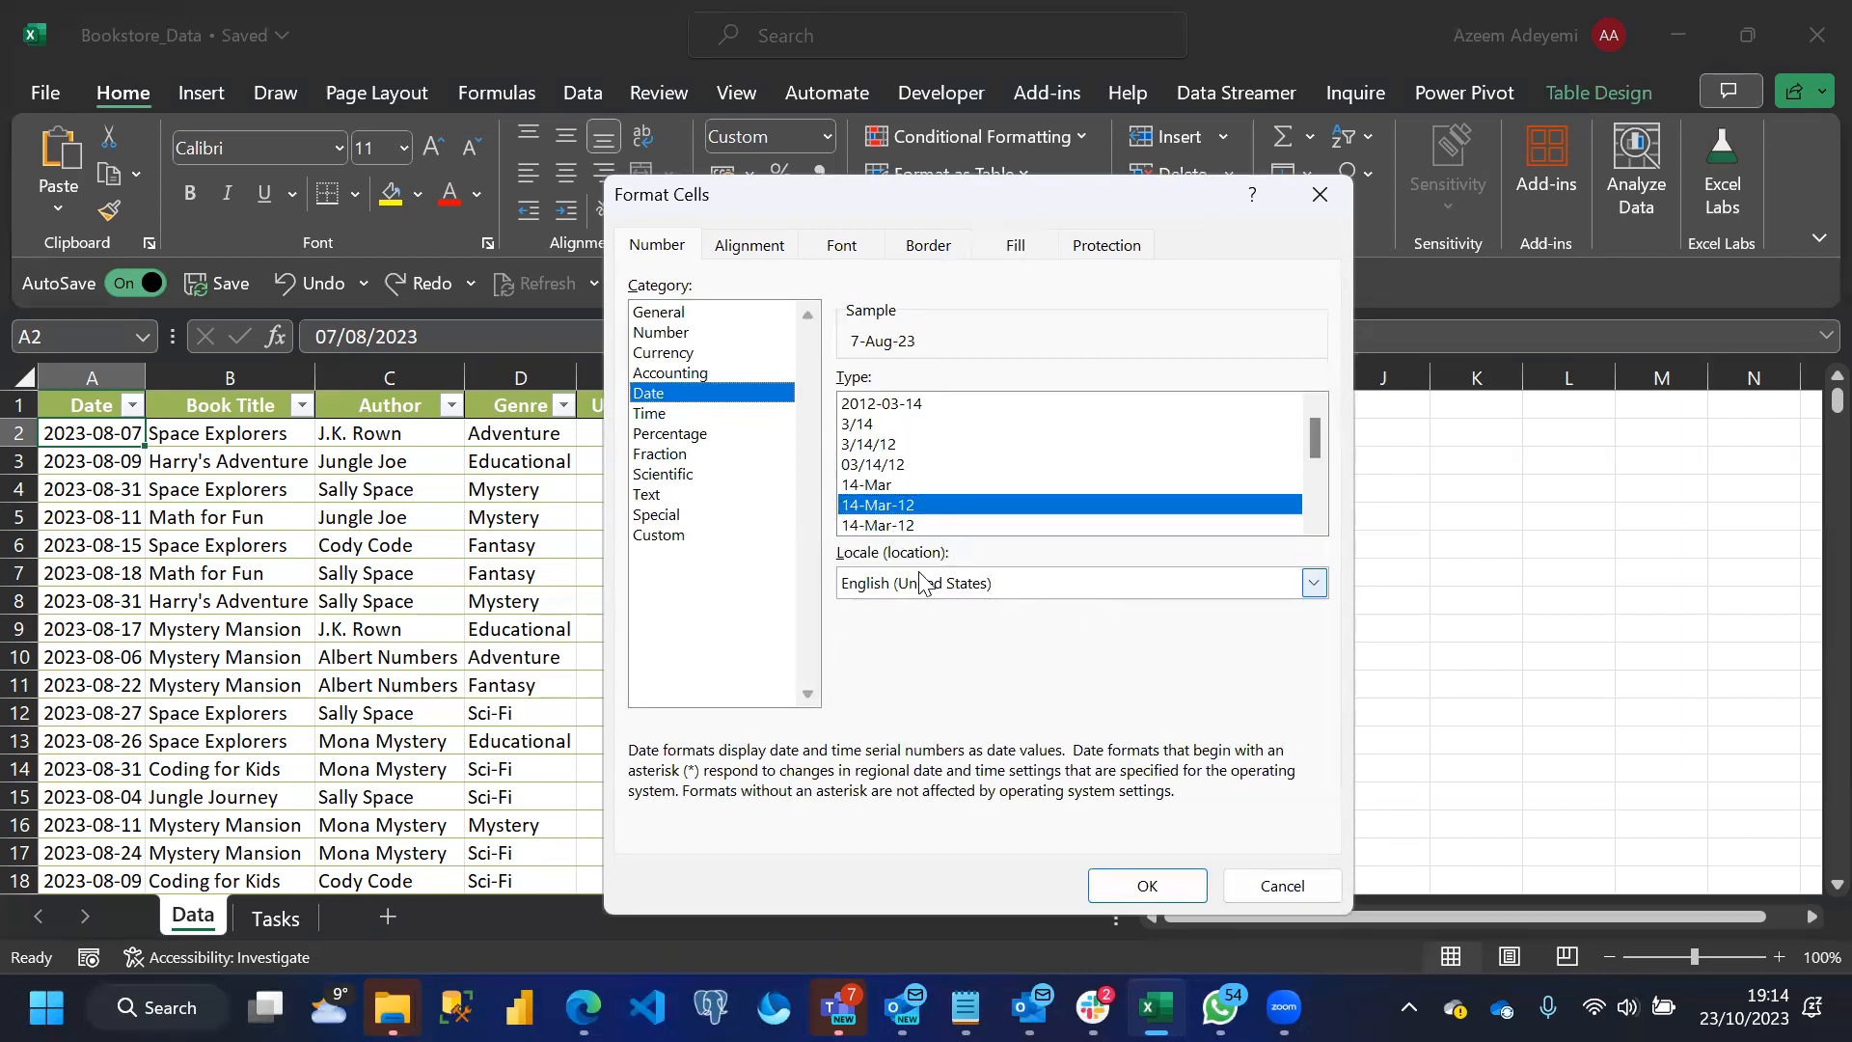
pyautogui.click(1153, 885)
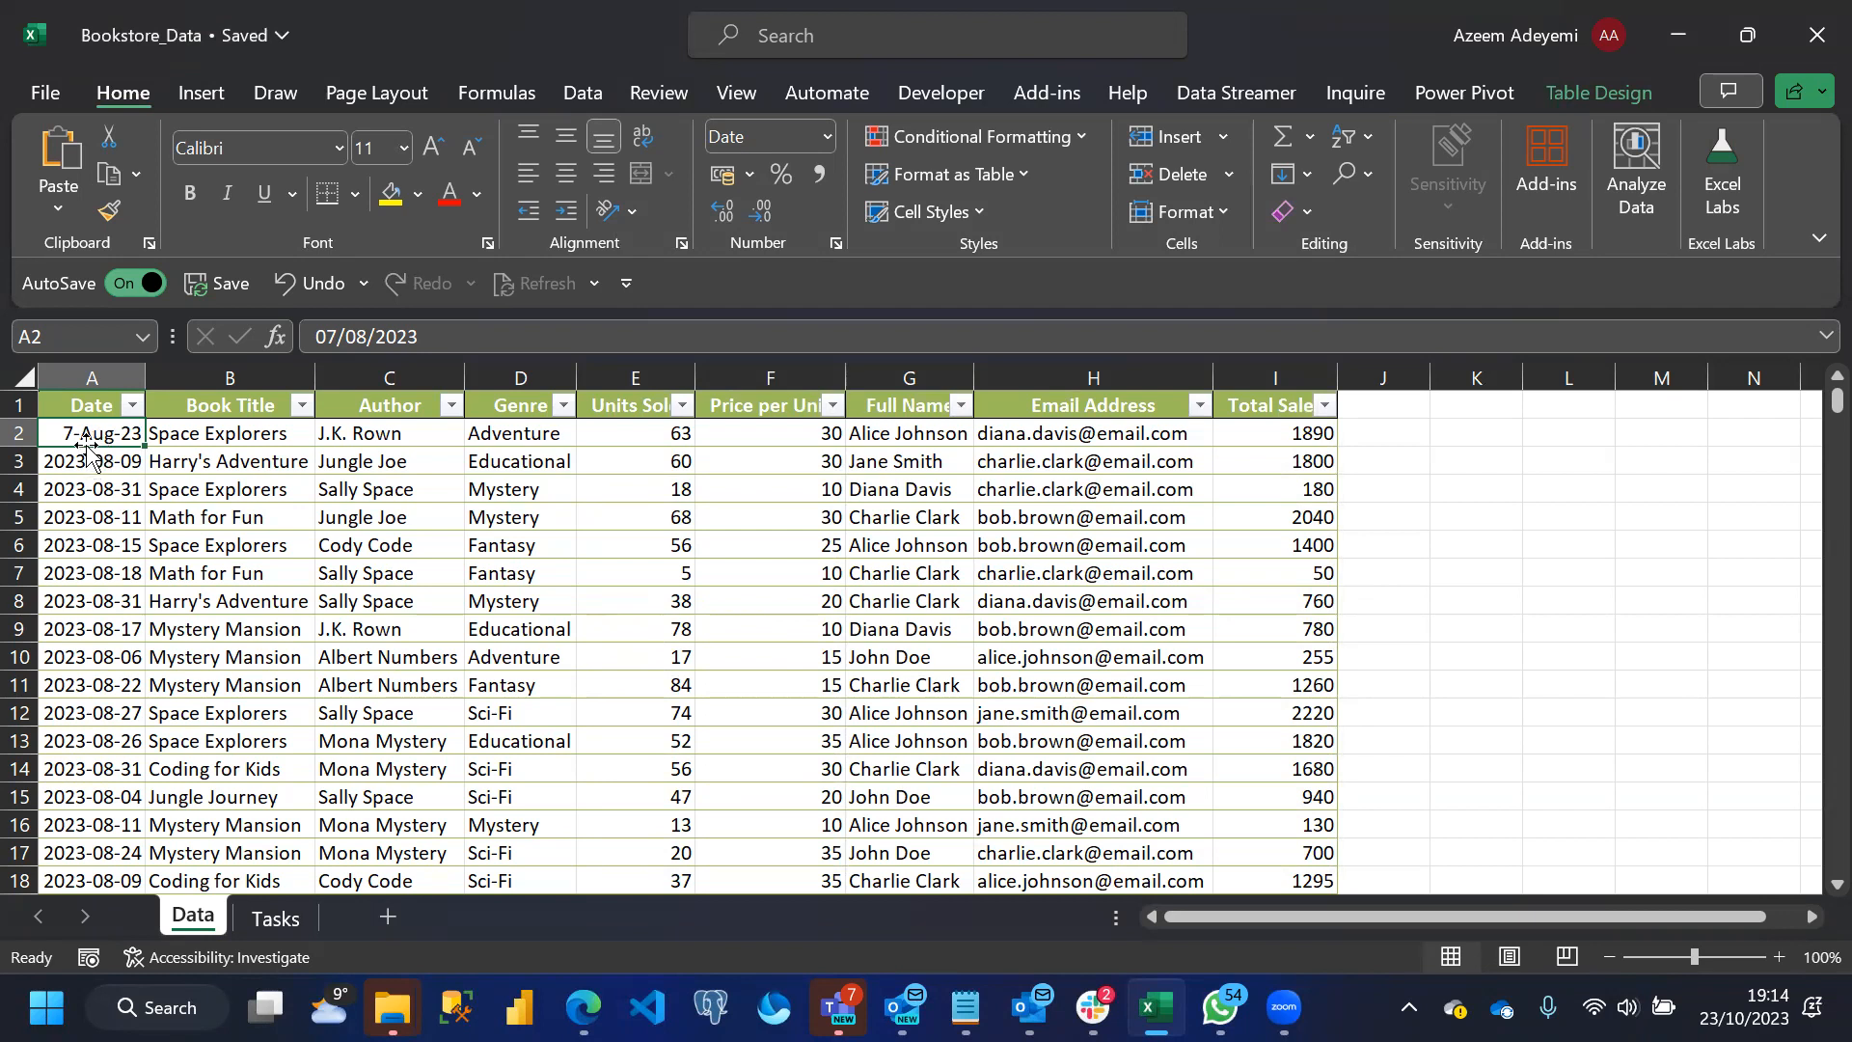
pyautogui.hotkey('ctrl', 'z')
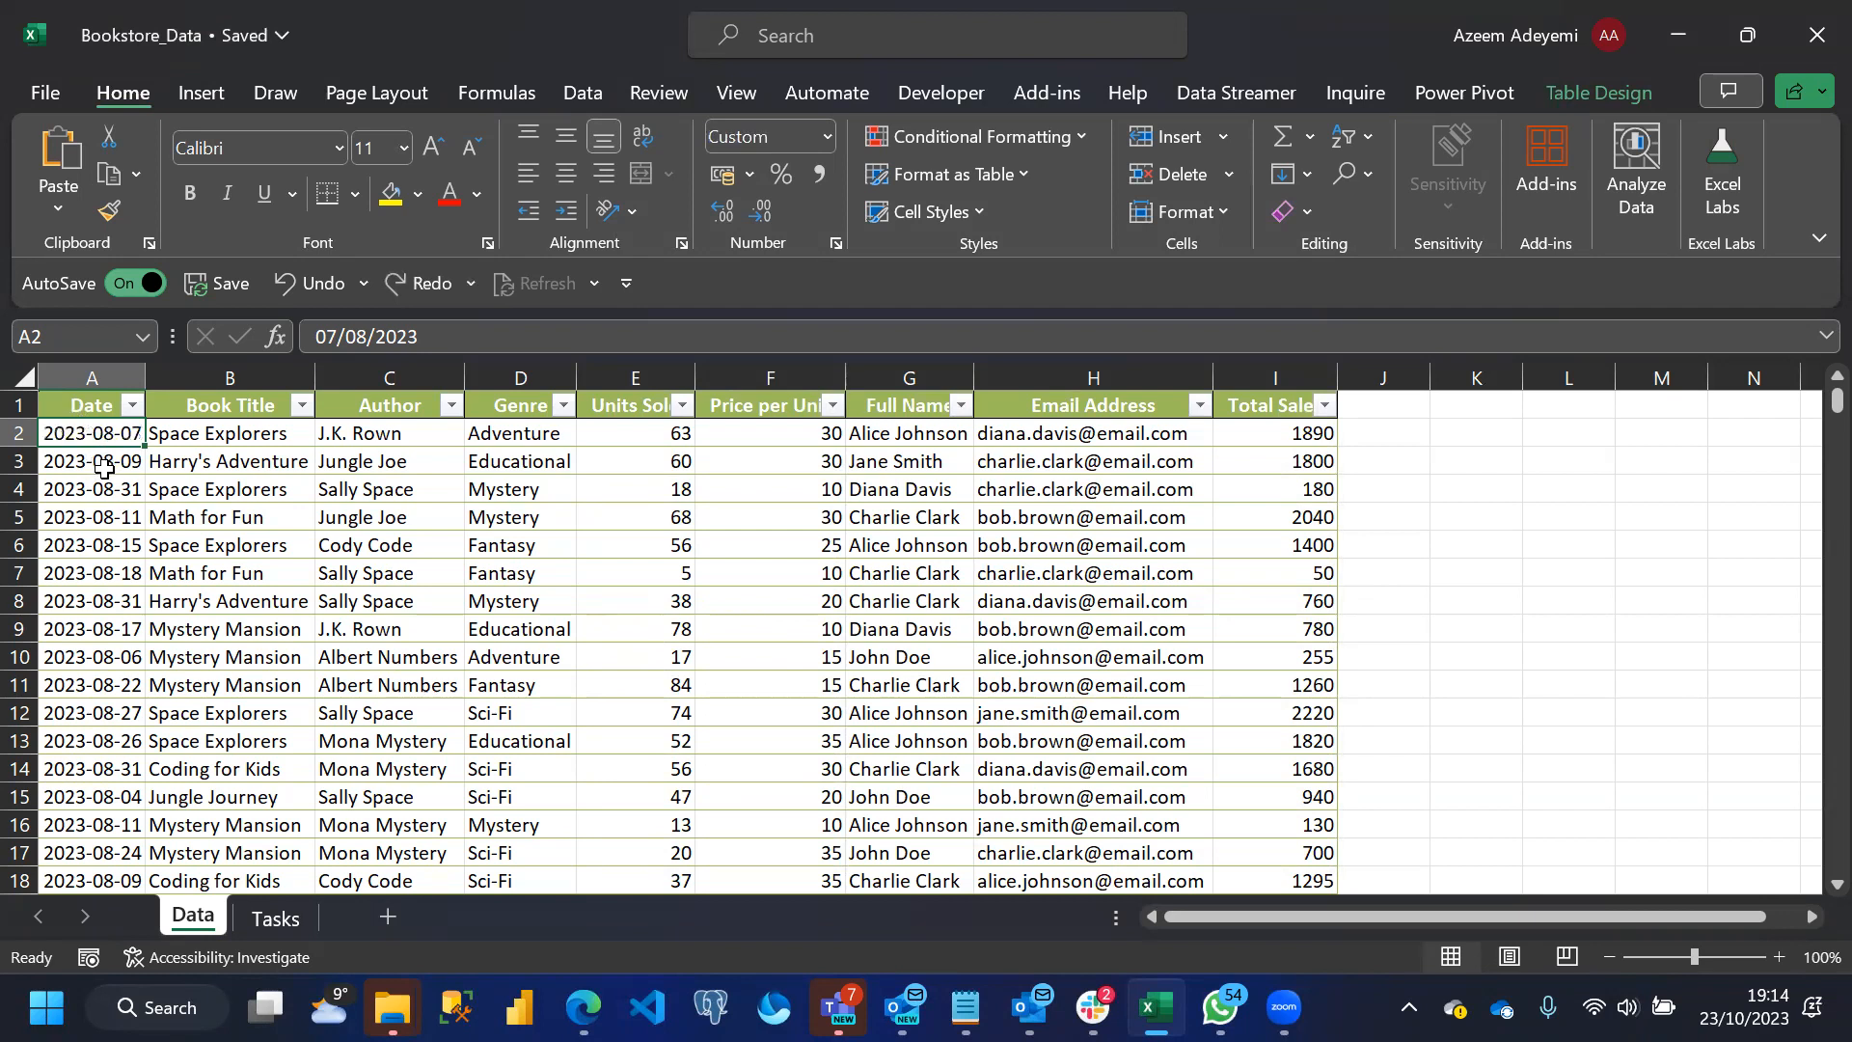
# Insert a blank worksheet column before the Date column
pyautogui.click(88, 387)
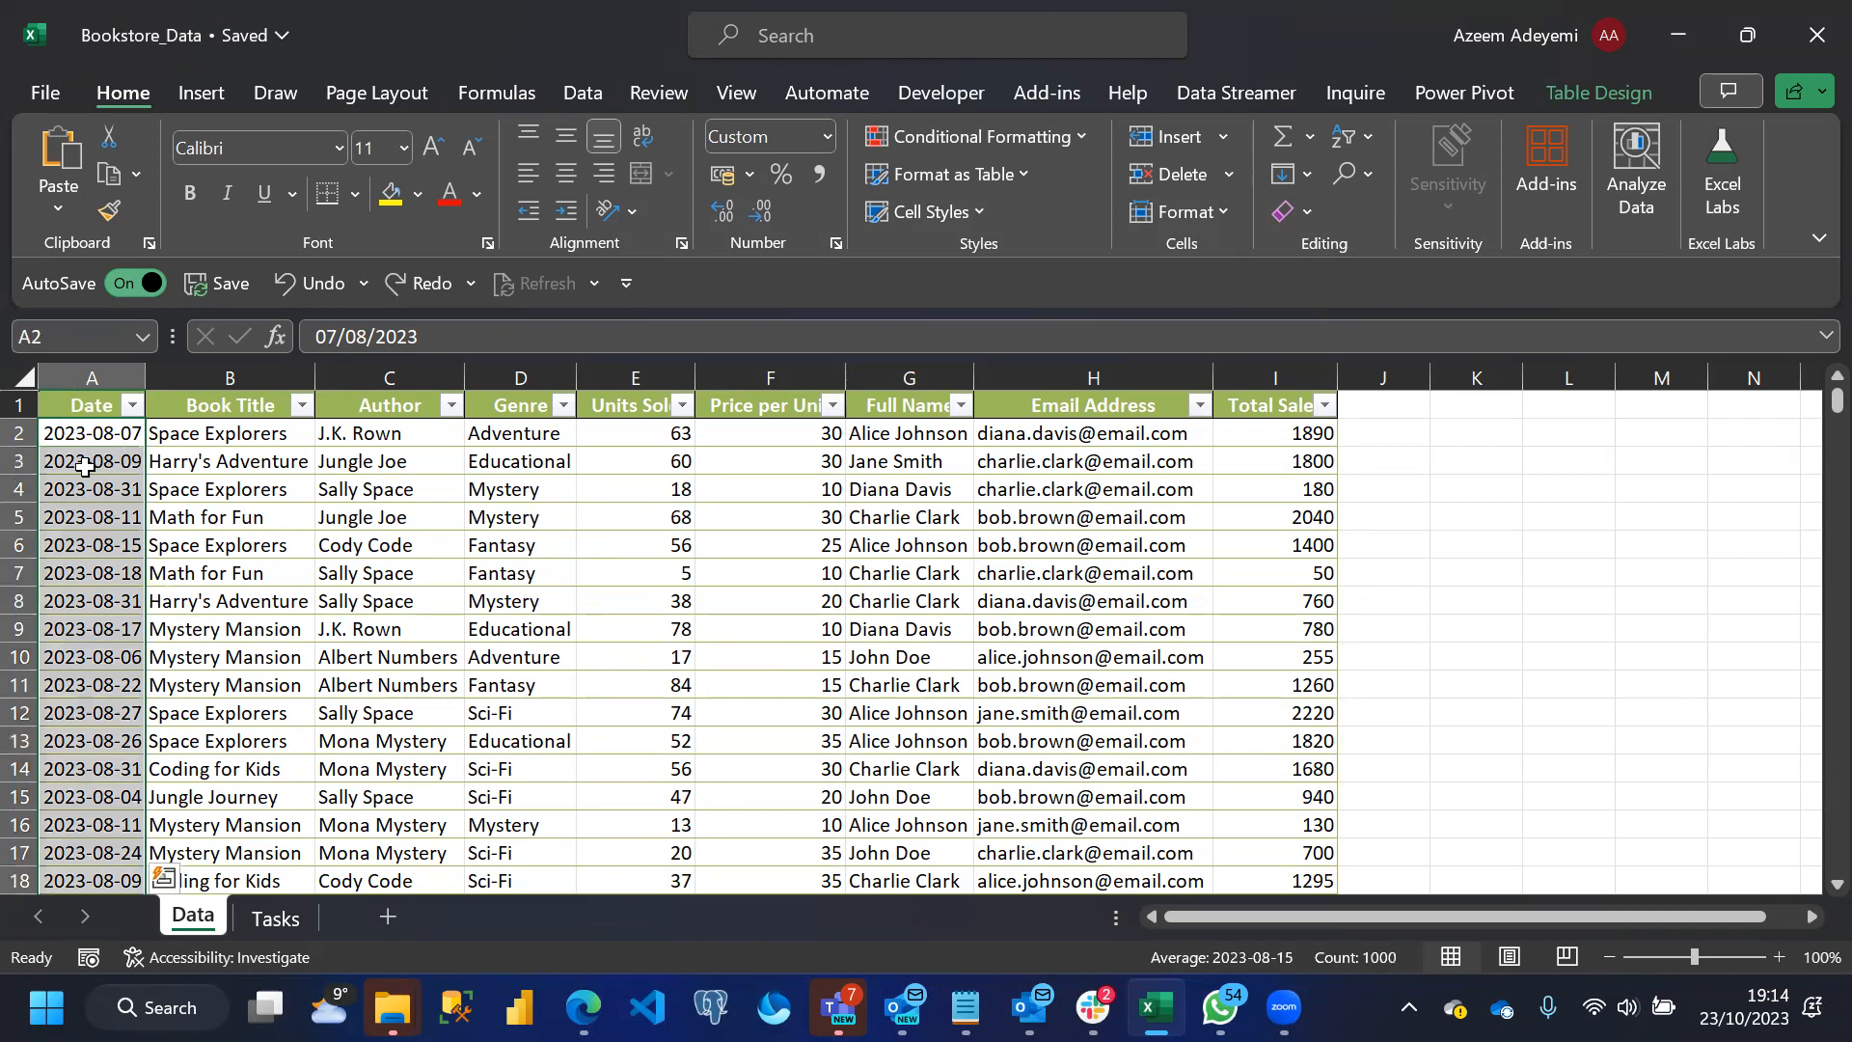
pyautogui.click(74, 379)
pyautogui.rightClick(73, 378)
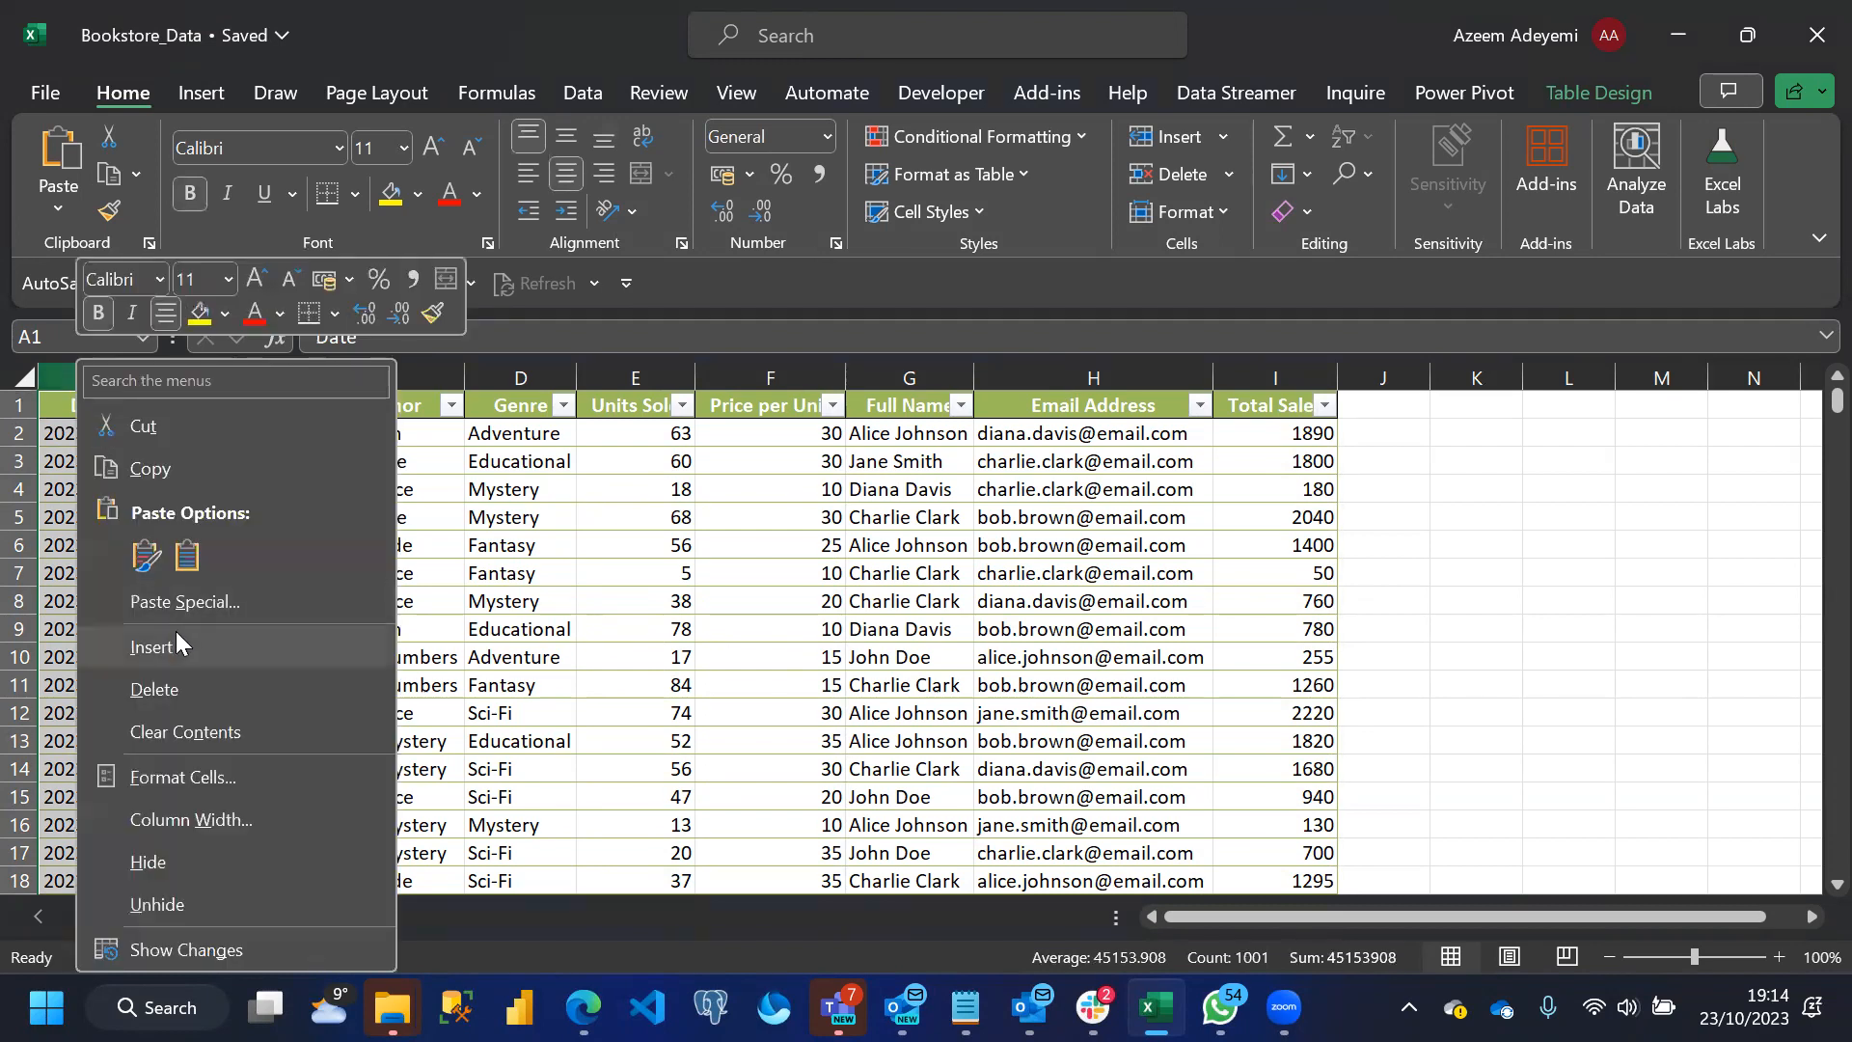
pyautogui.click(172, 633)
pyautogui.click(379, 525)
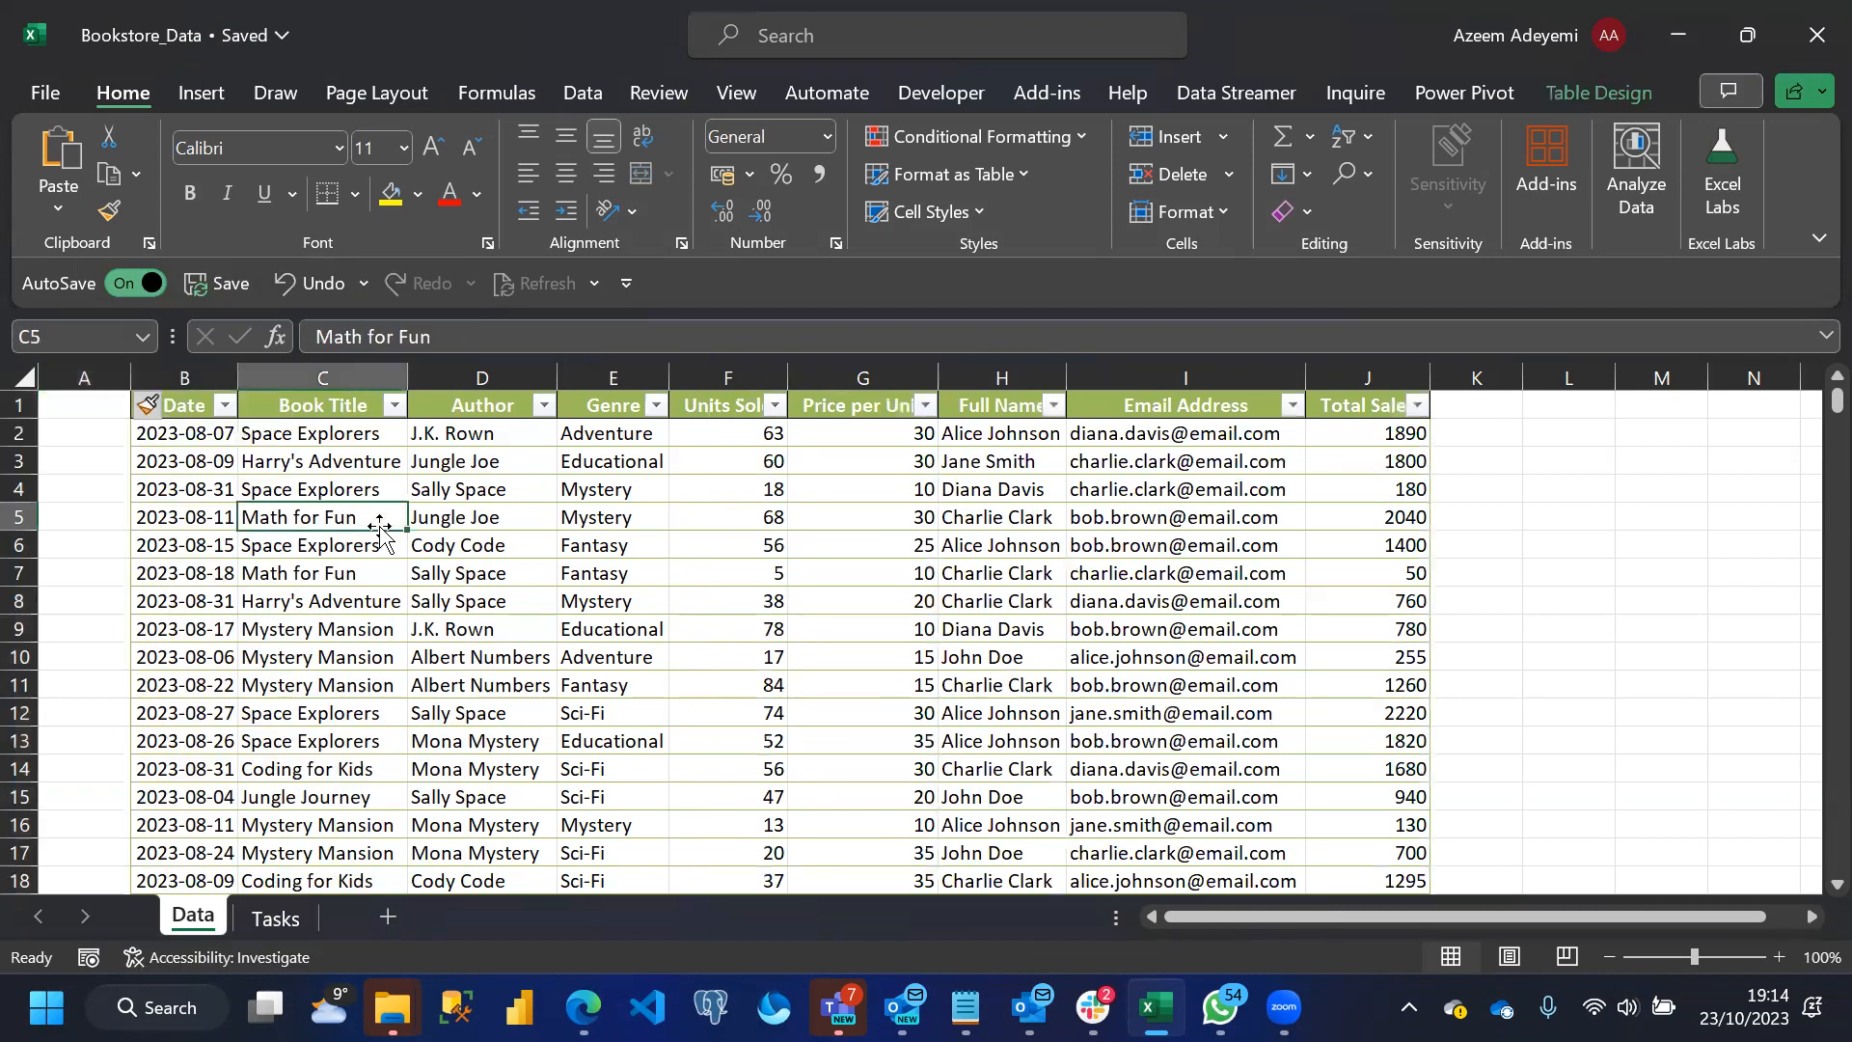
pyautogui.click(432, 546)
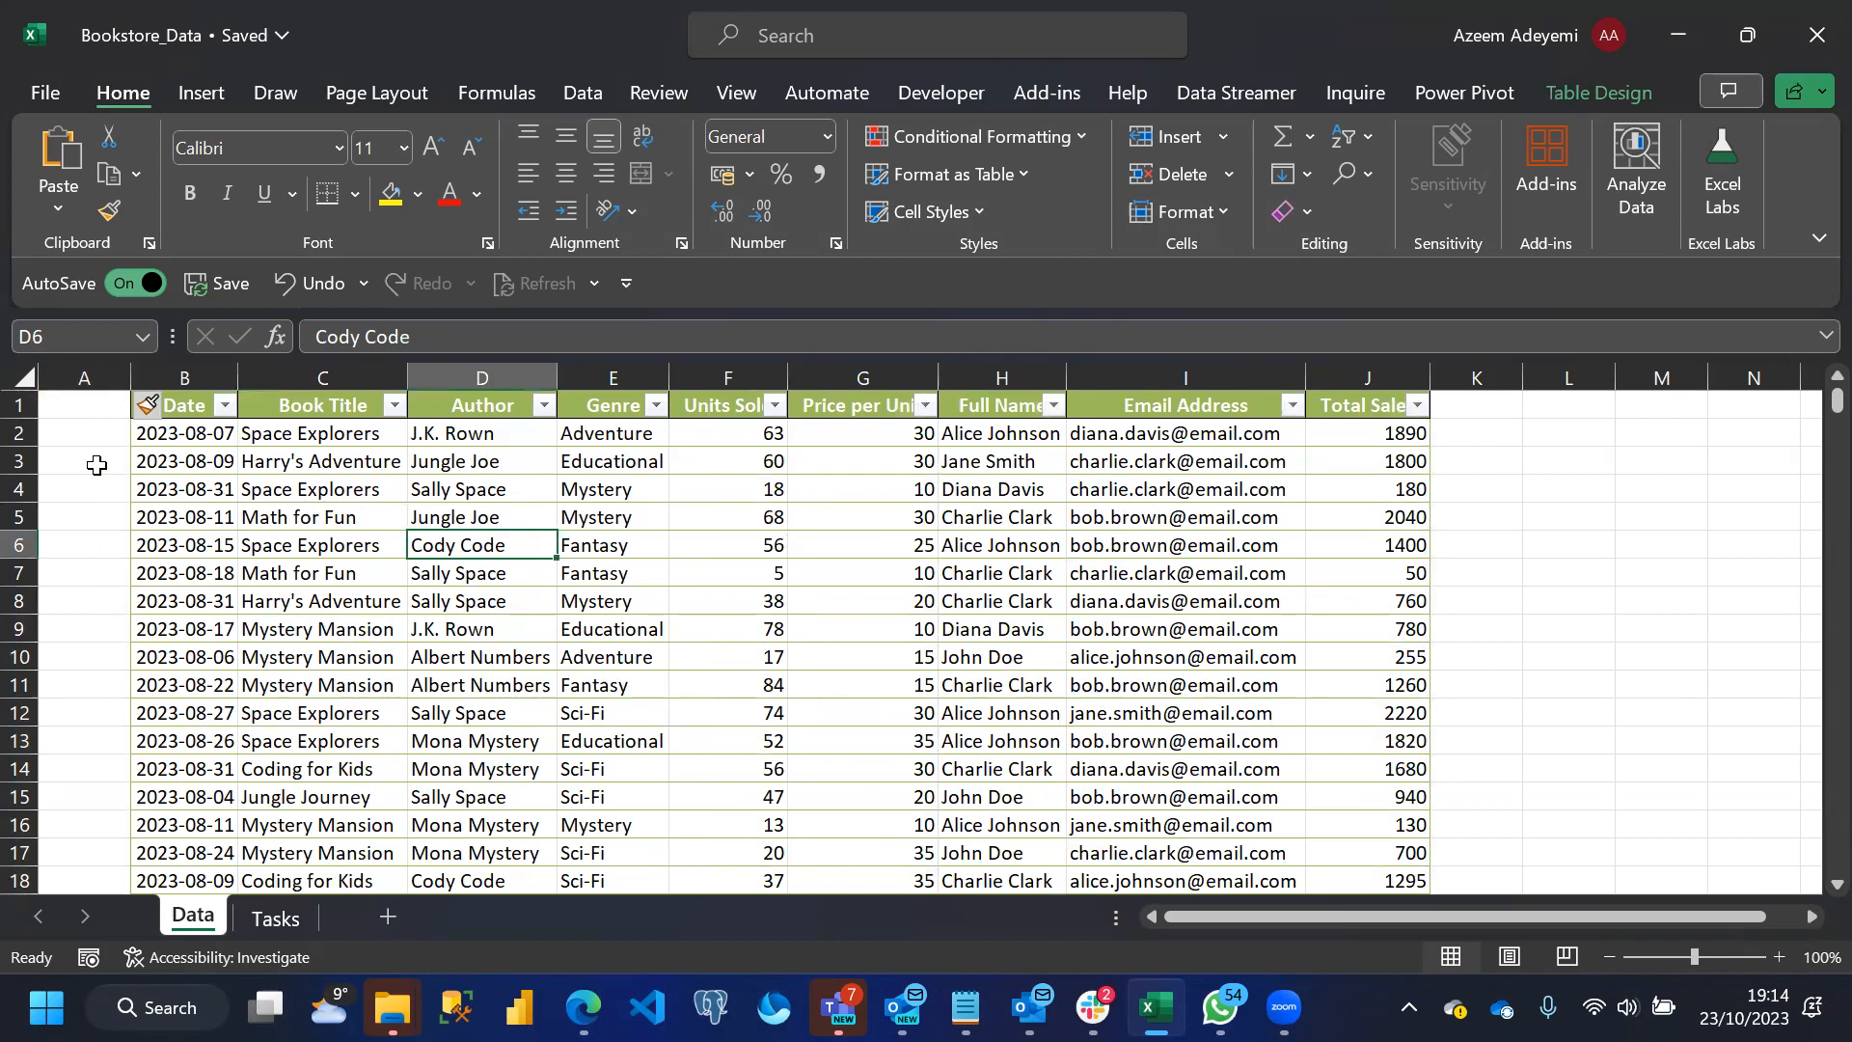
# Insert a blank worksheet row above the table's header row
pyautogui.click(26, 410)
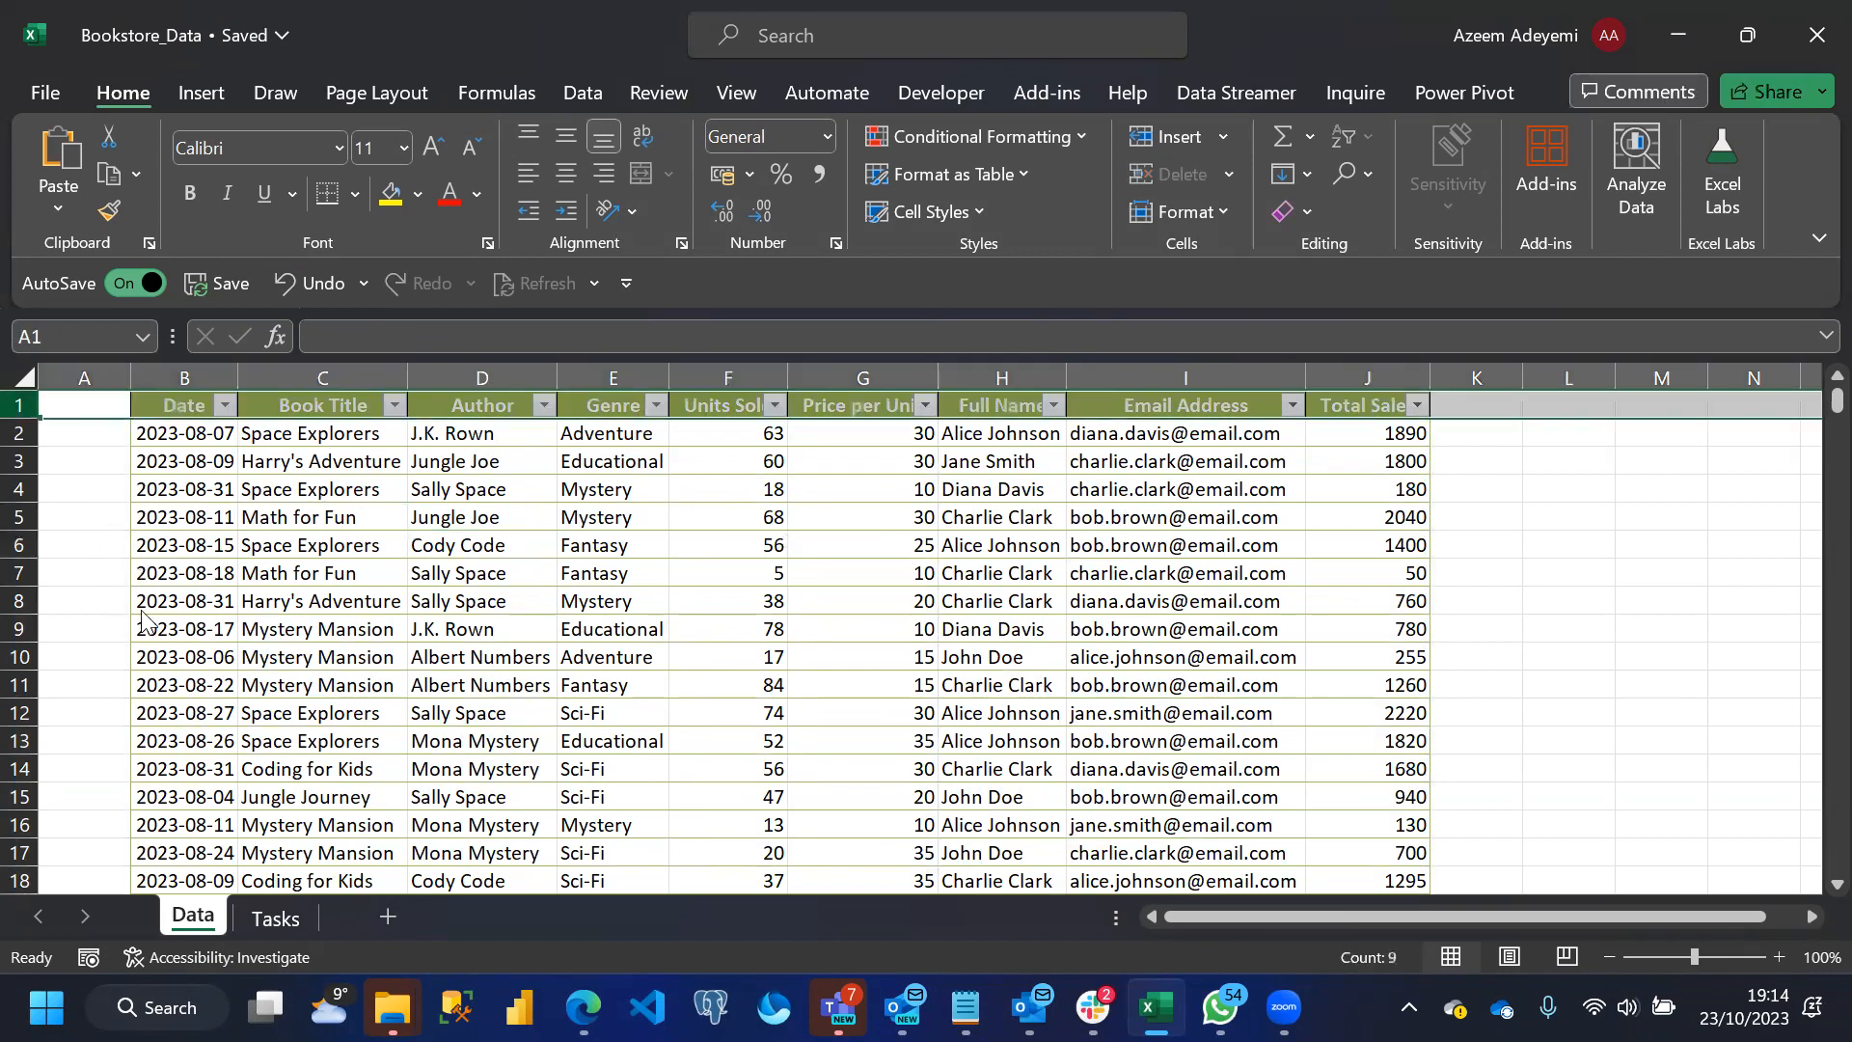
pyautogui.rightClick(26, 410)
pyautogui.click(104, 647)
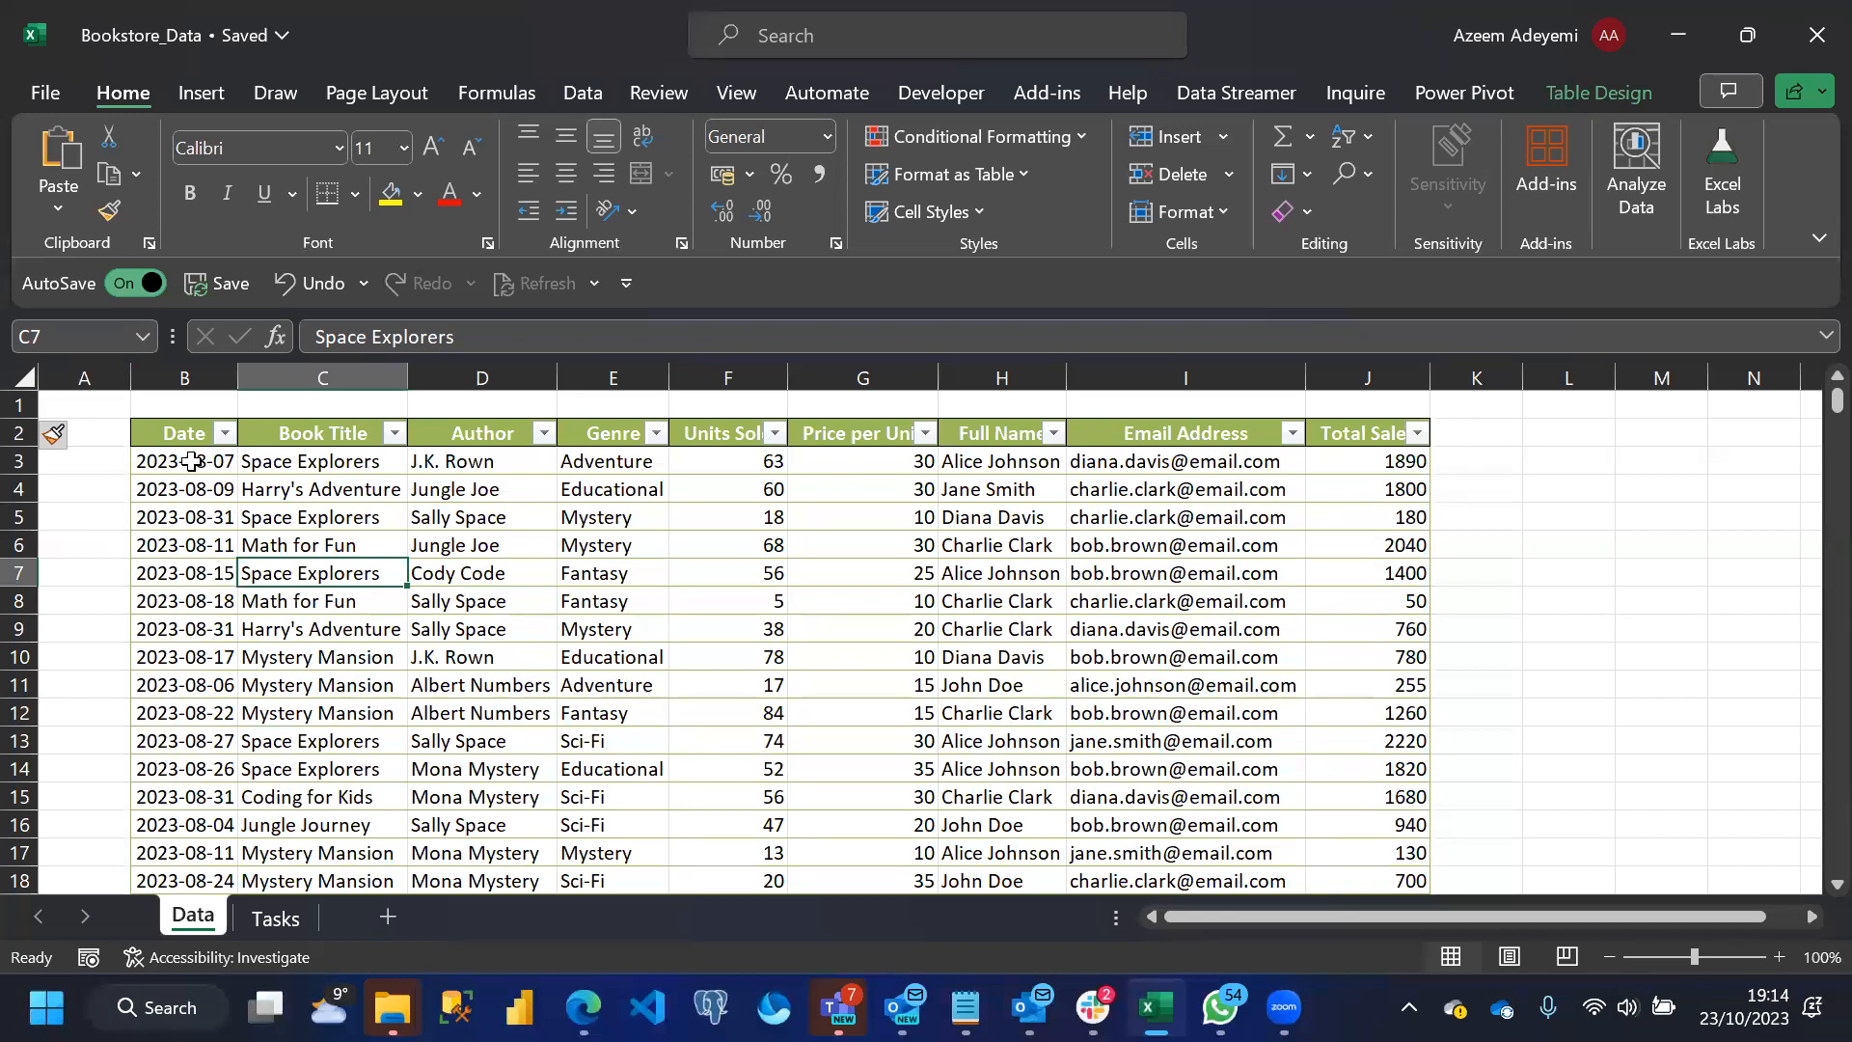
# Format all dates in the table's Date column with the English (United States) date type 14-Mar-12
pyautogui.click(166, 418)
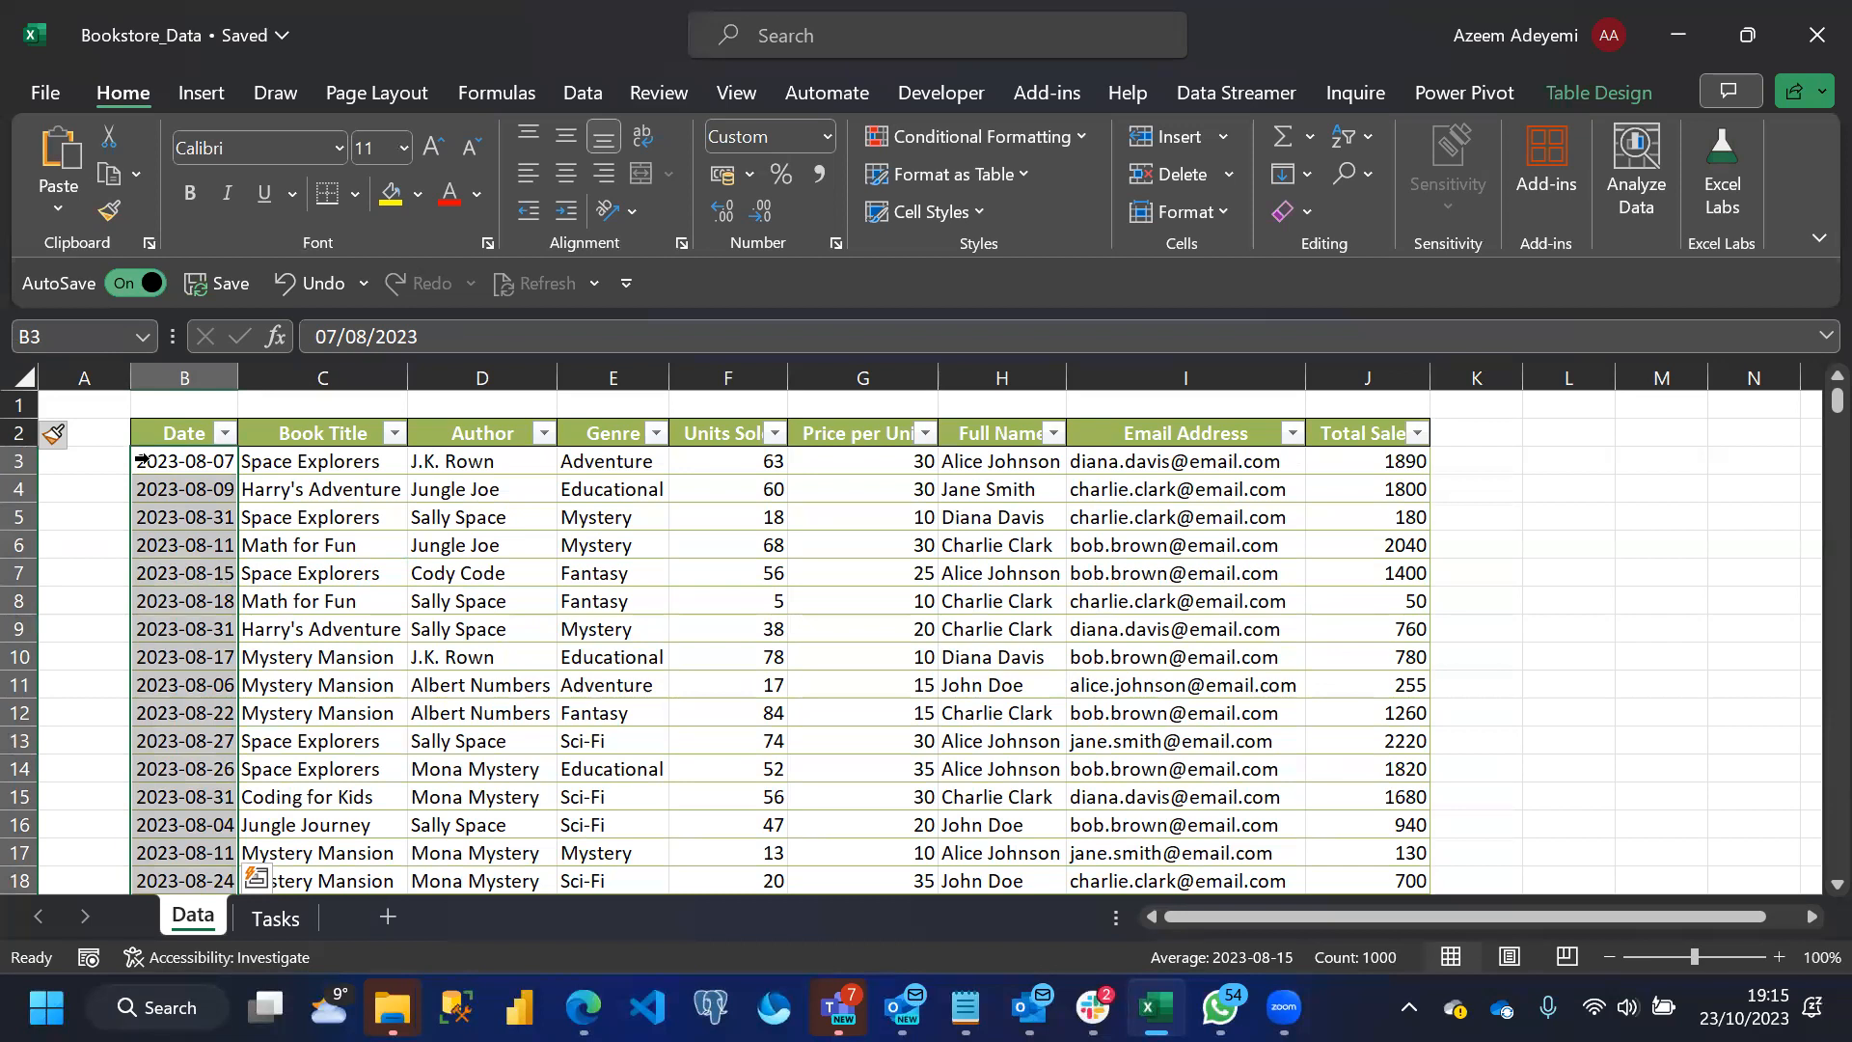
pyautogui.hotkey('ctrl', '1')
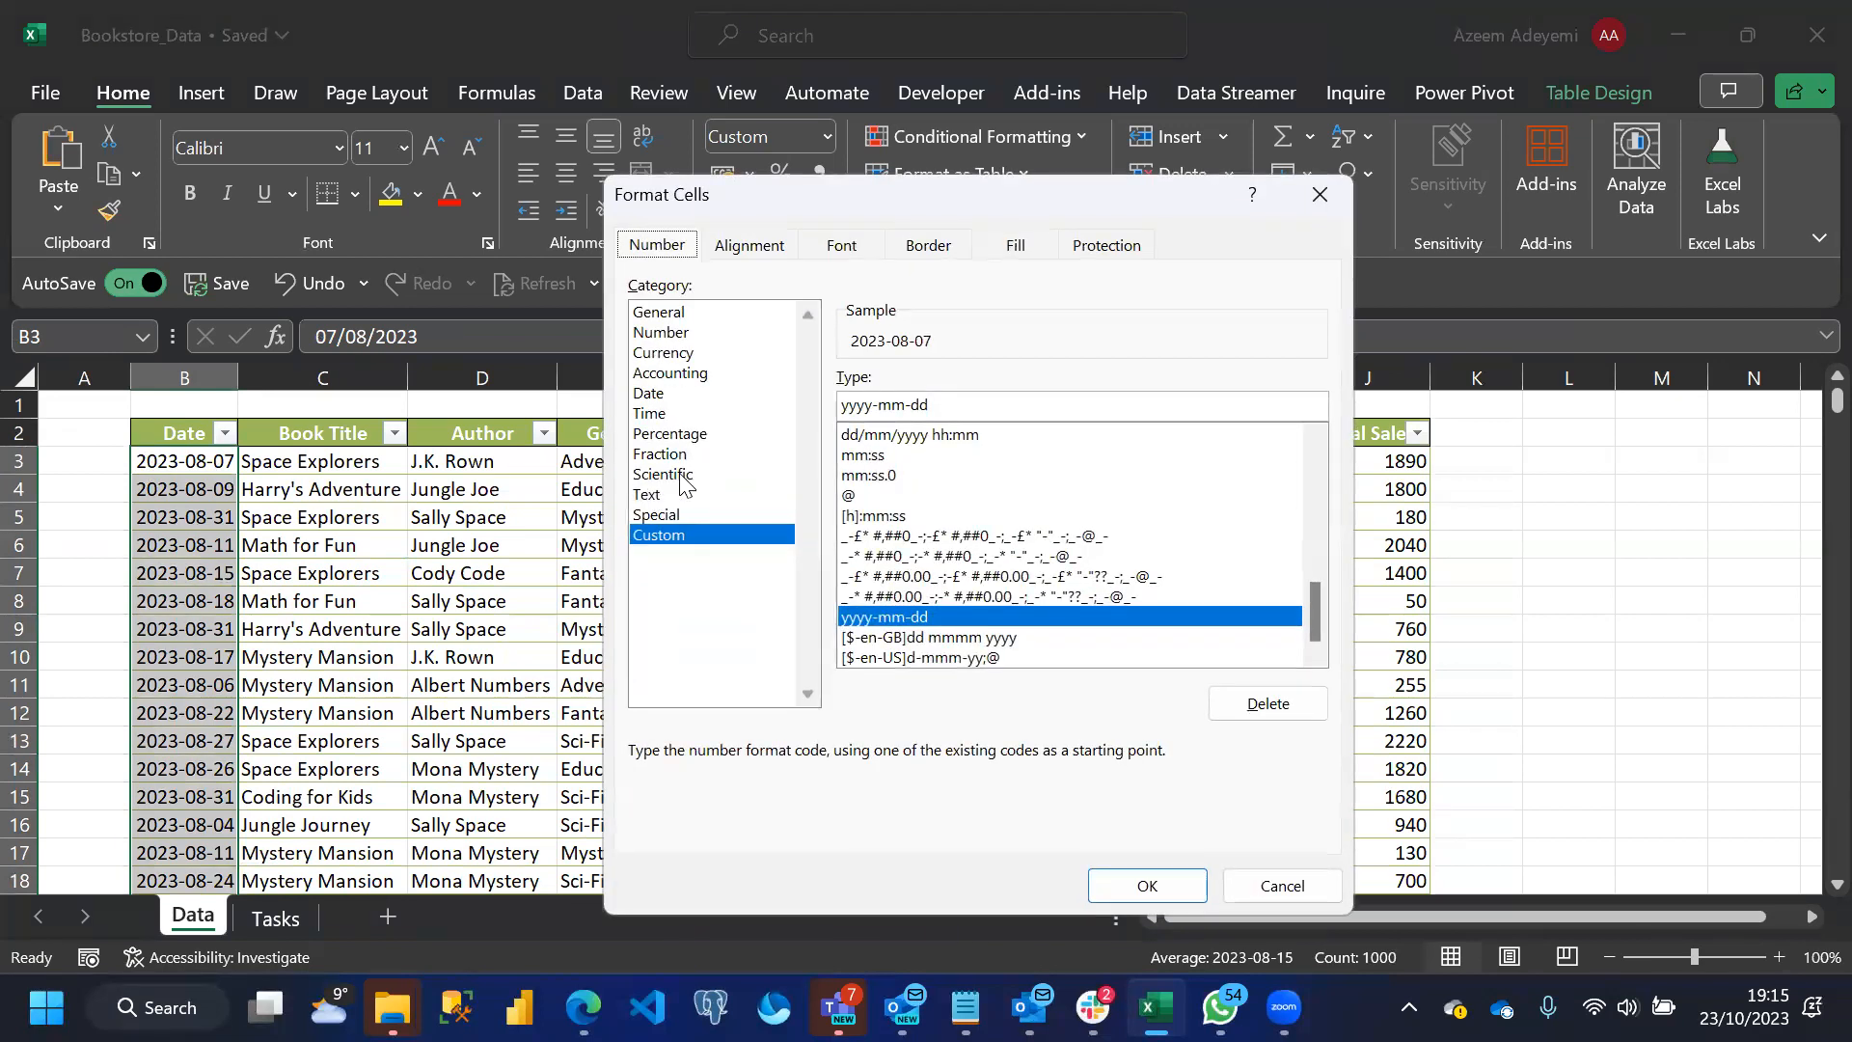
pyautogui.click(654, 396)
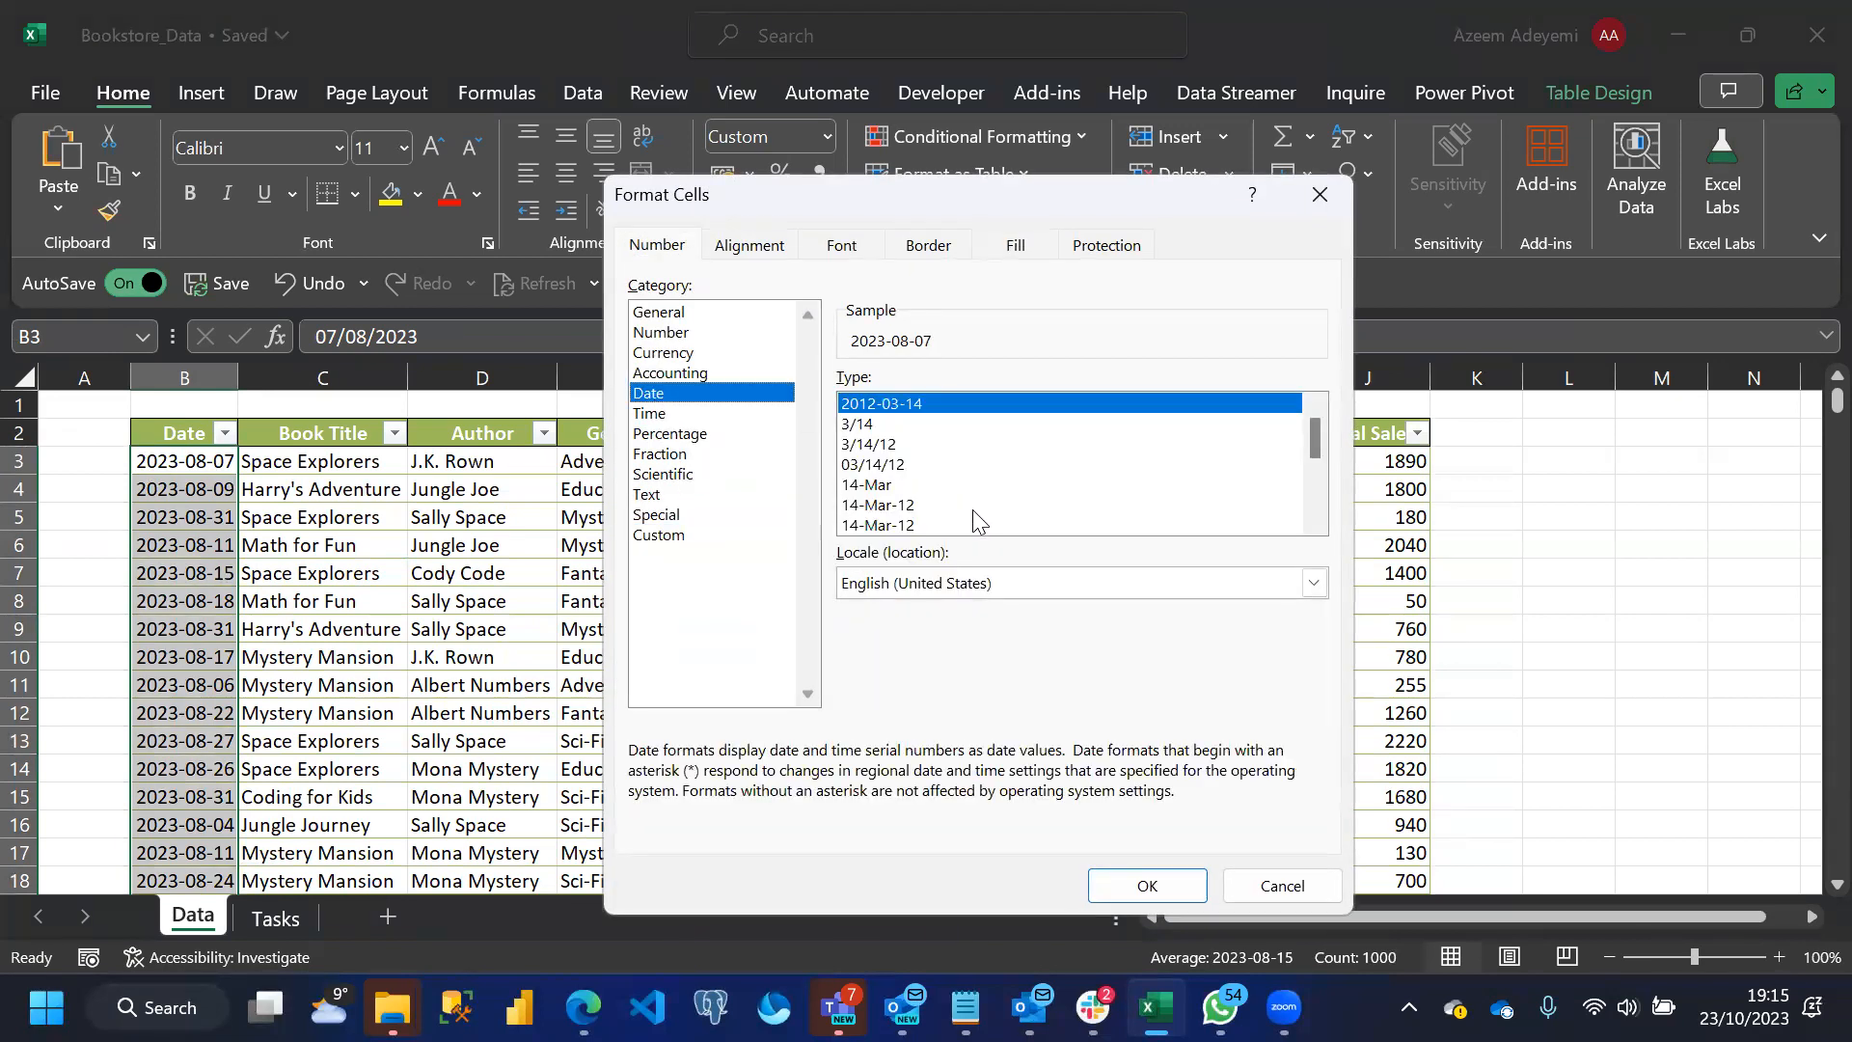
pyautogui.click(905, 526)
pyautogui.click(882, 506)
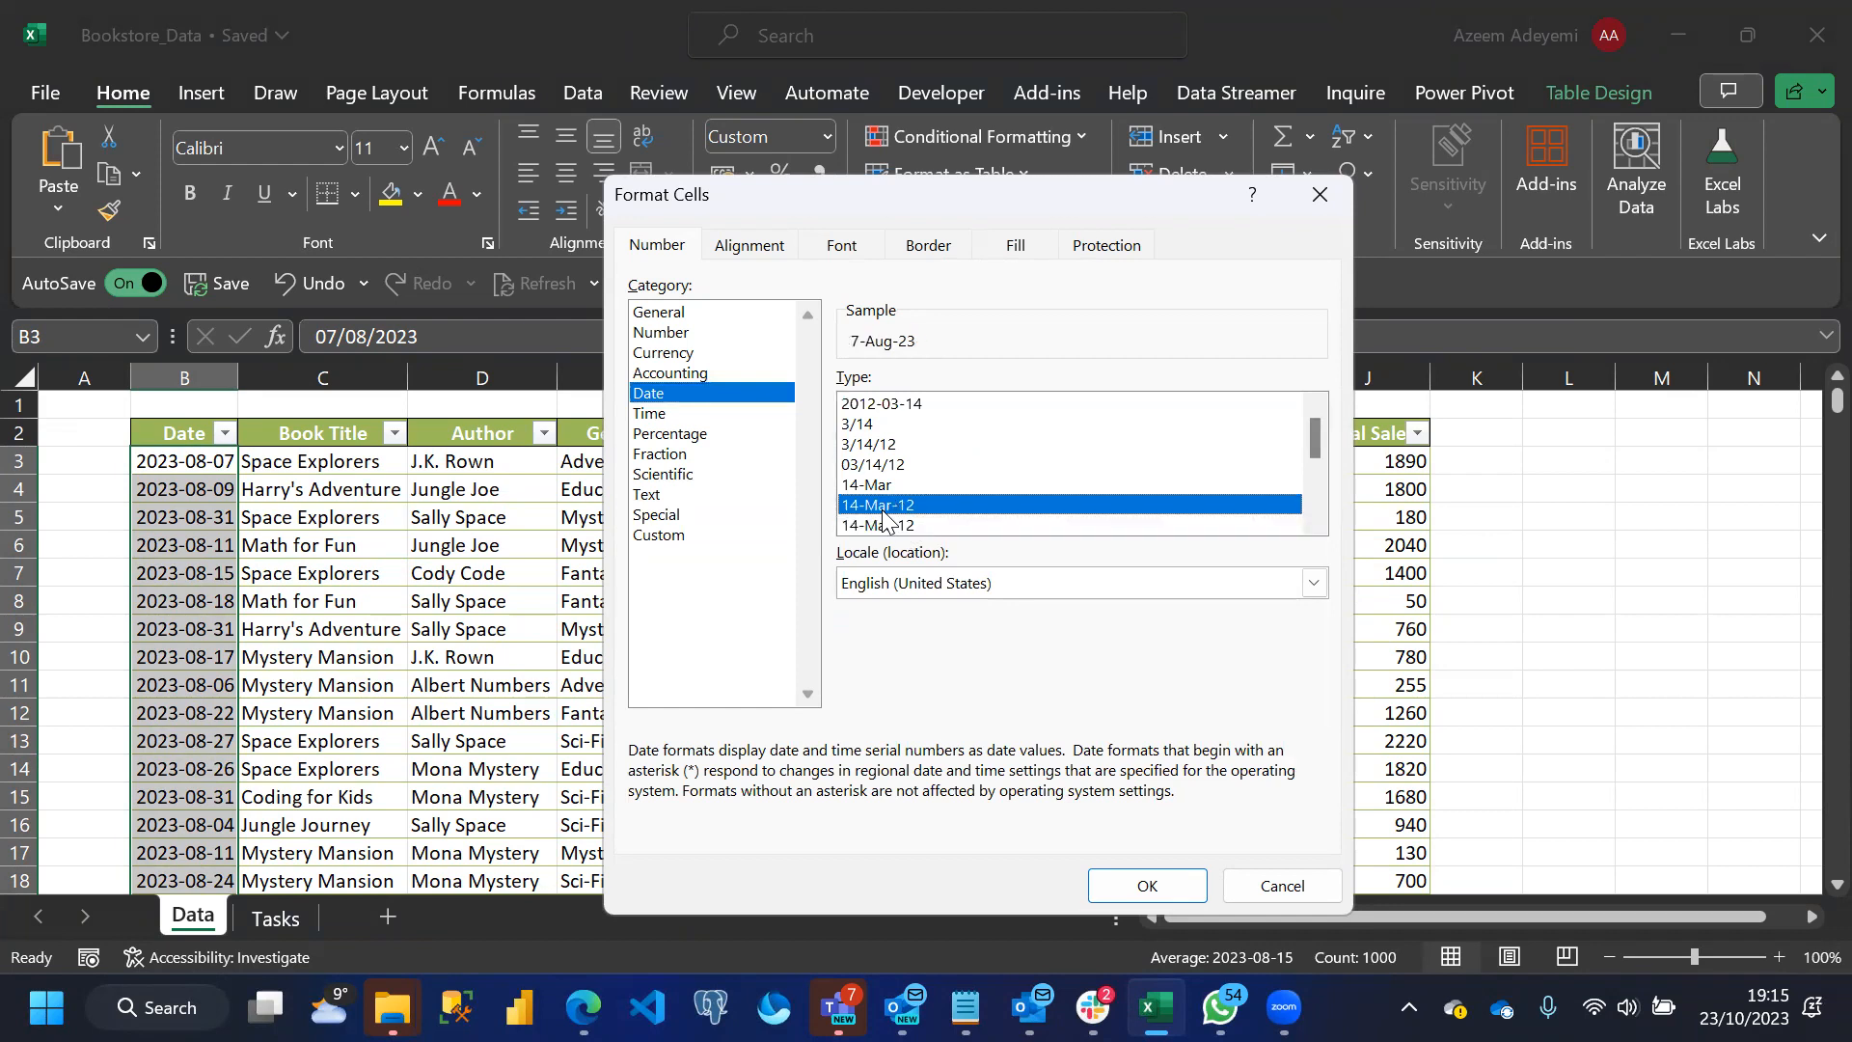
pyautogui.click(1173, 880)
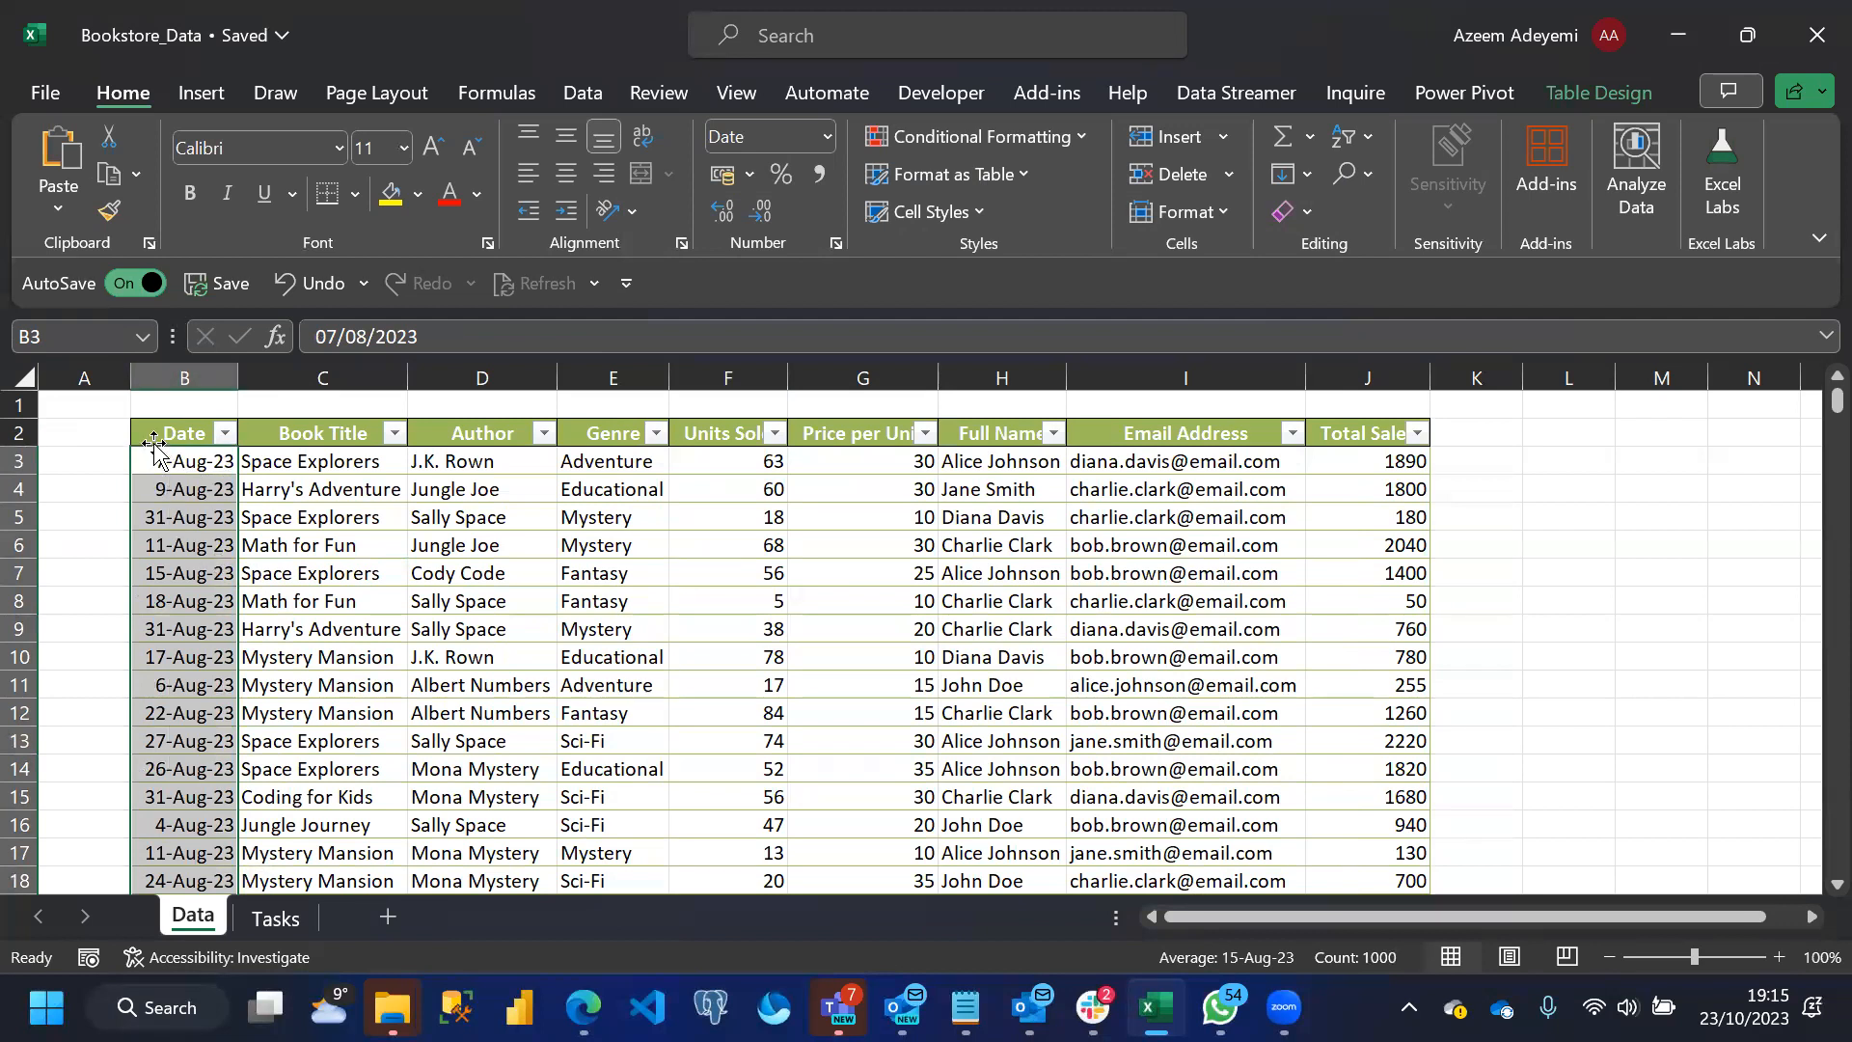
# Center the contents of column B, which holds the dates, horizontally
pyautogui.click(185, 378)
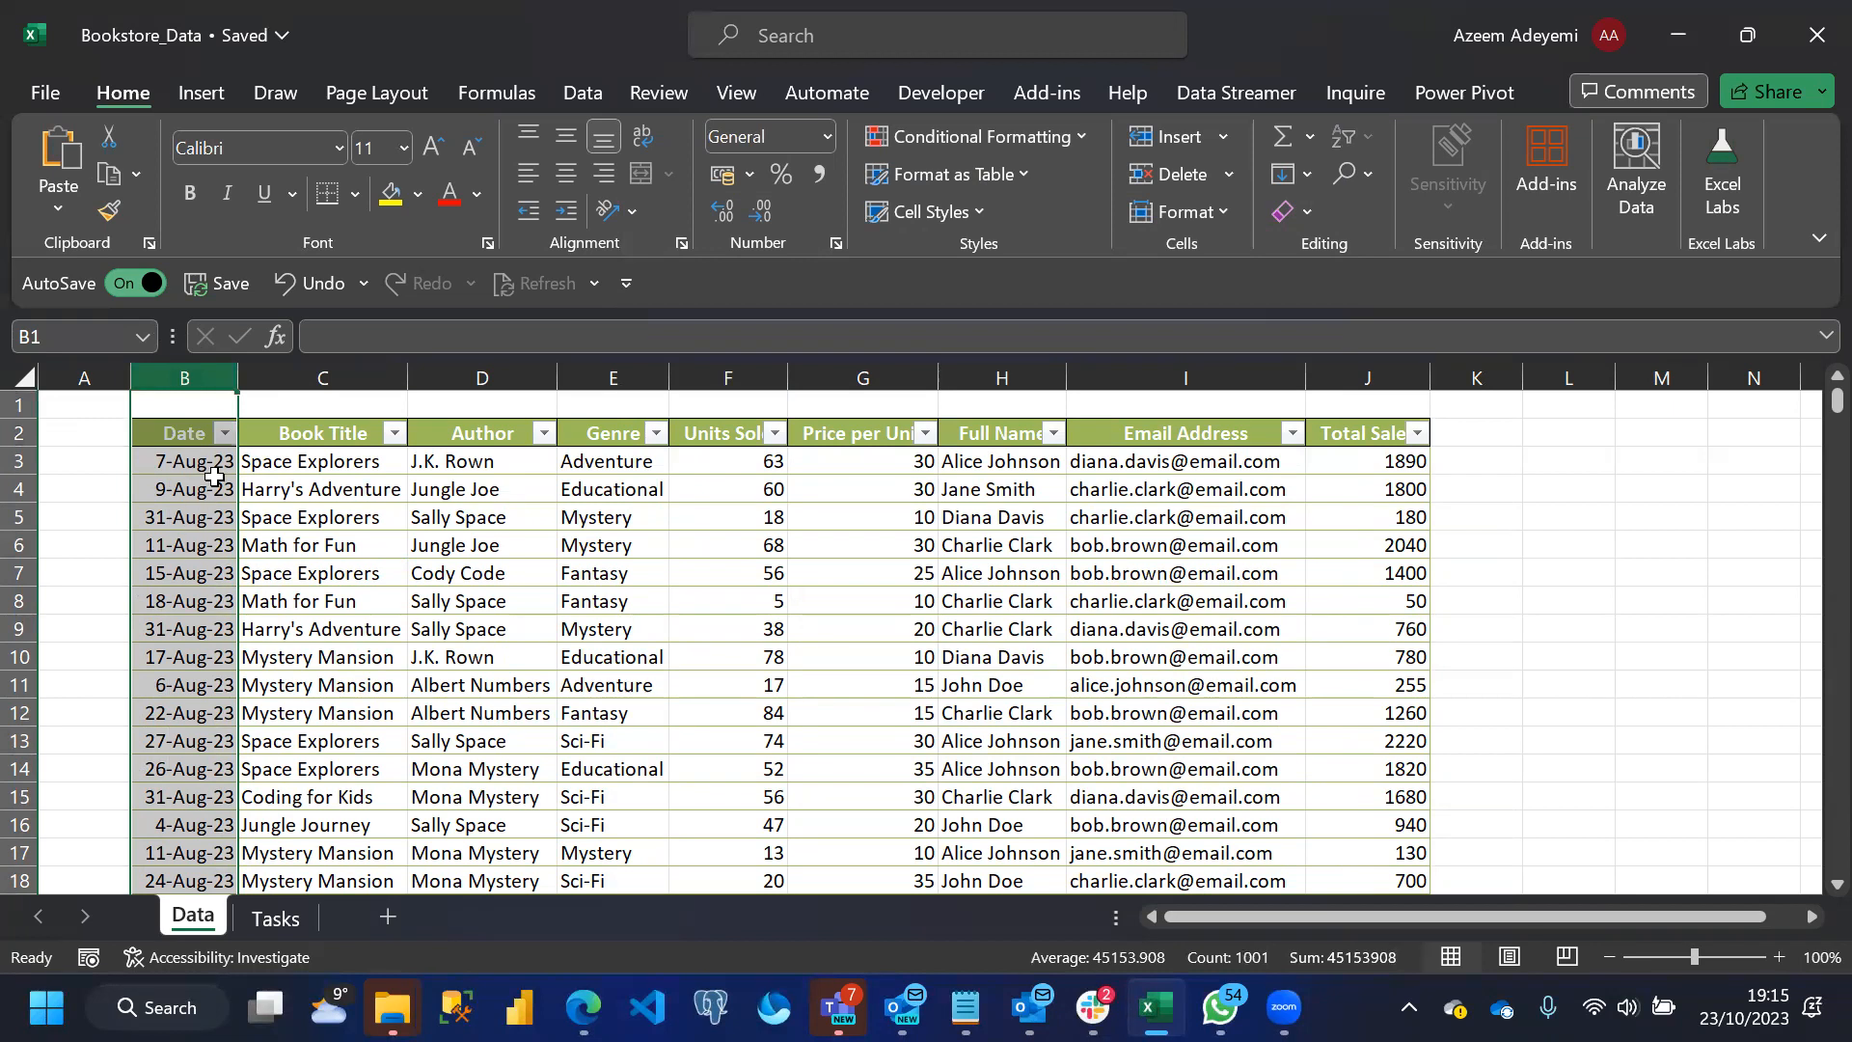
pyautogui.click(556, 177)
pyautogui.click(294, 491)
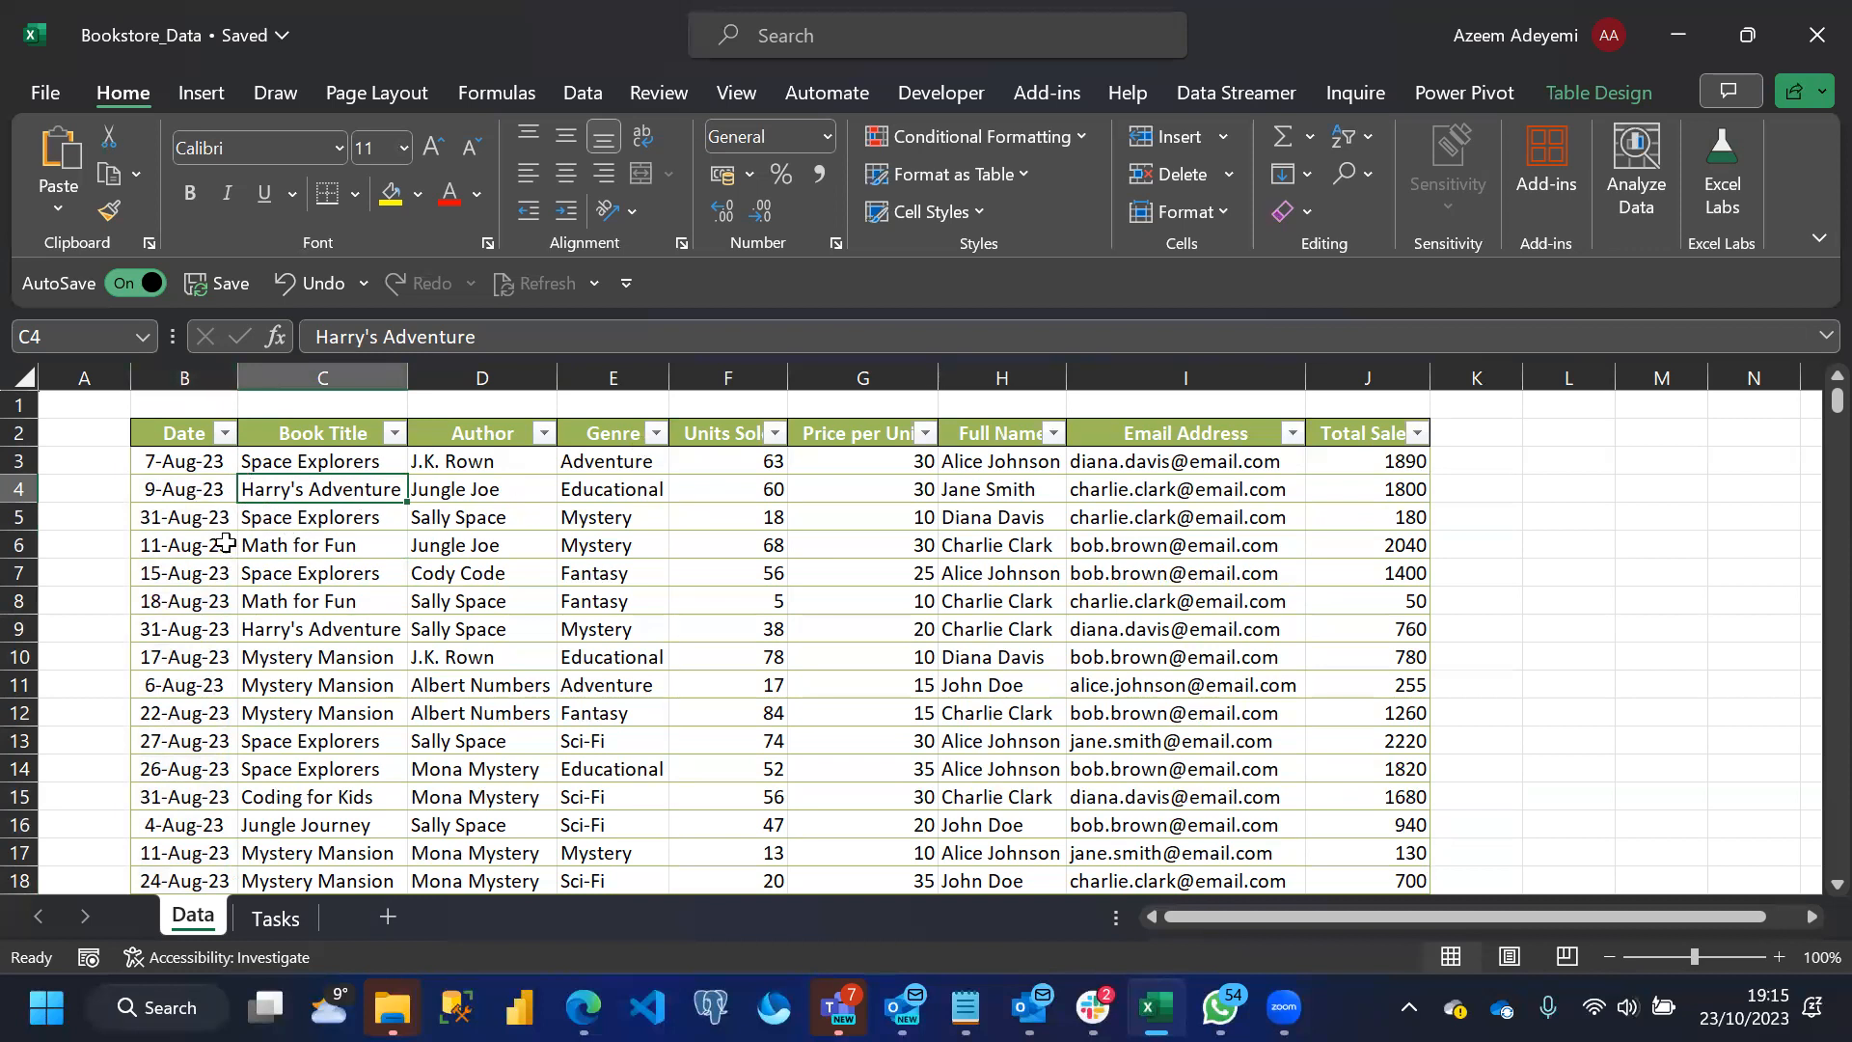
# Insert a table column between Date and Book Title and name its header Month
pyautogui.click(282, 422)
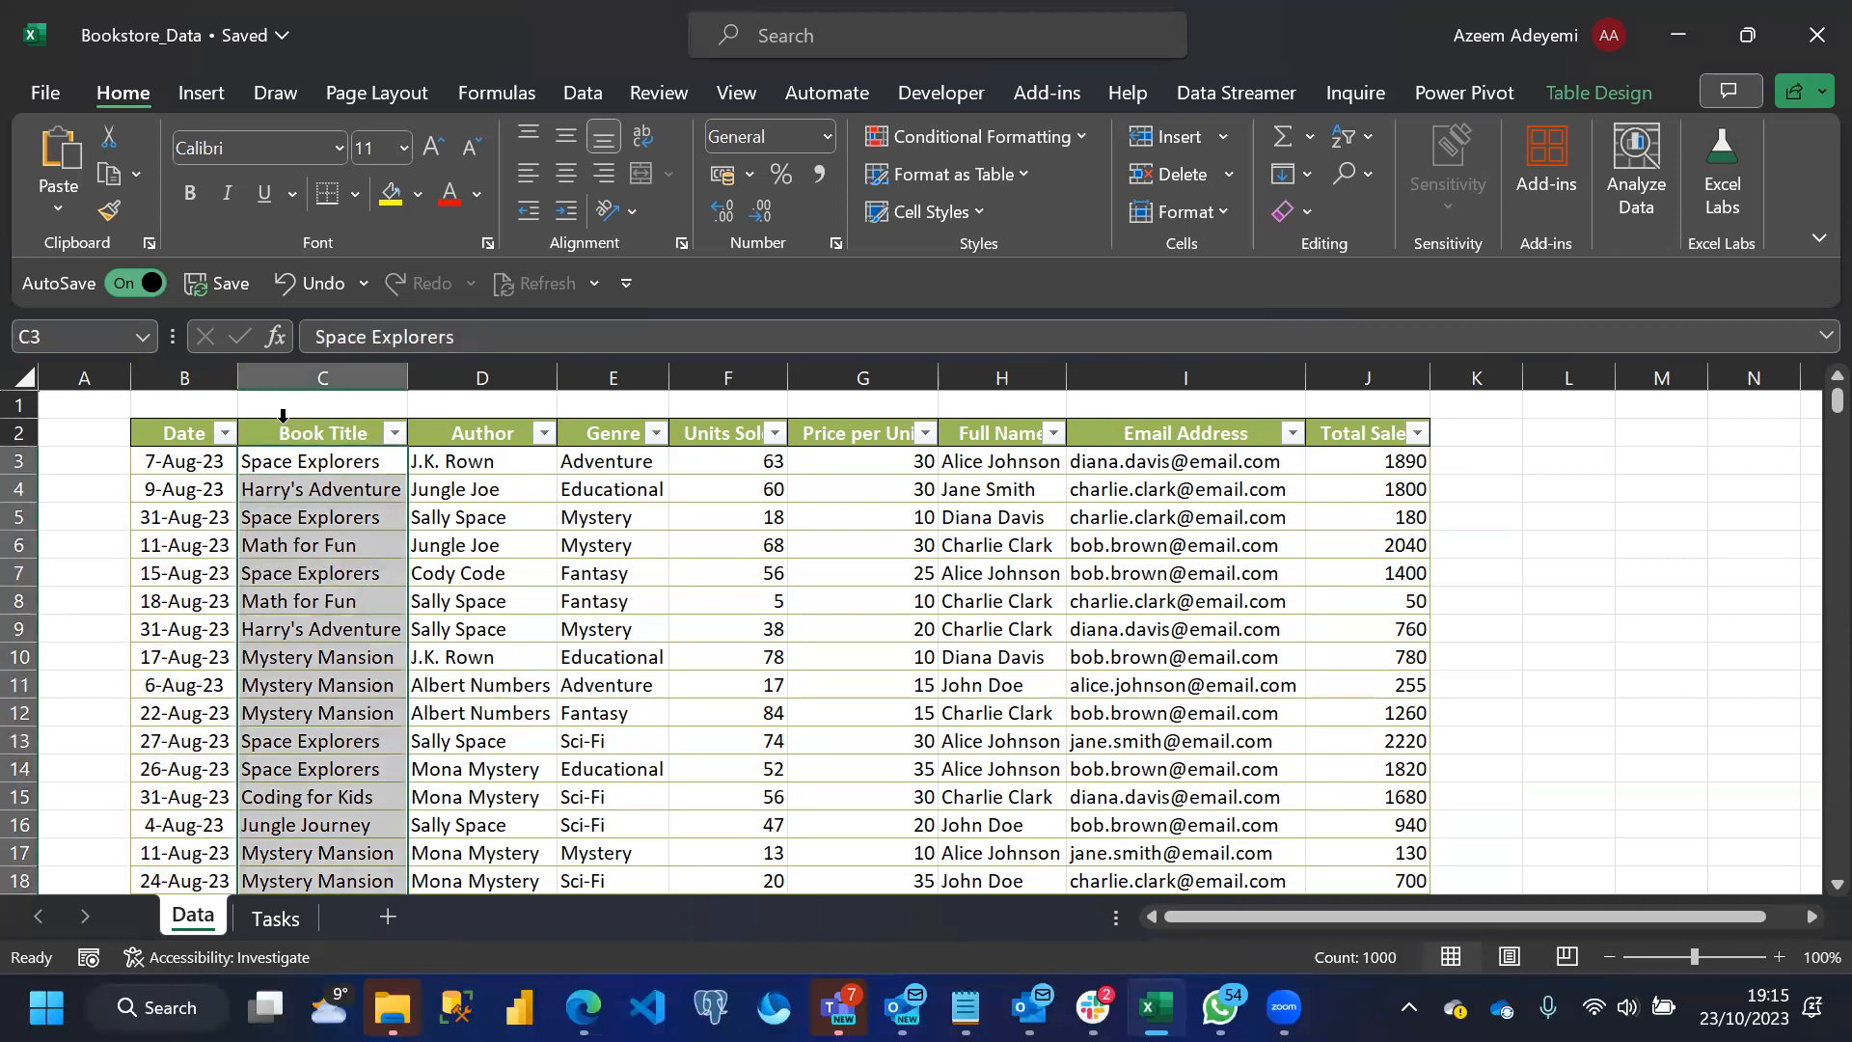
pyautogui.rightClick(282, 424)
pyautogui.moveTo(376, 496)
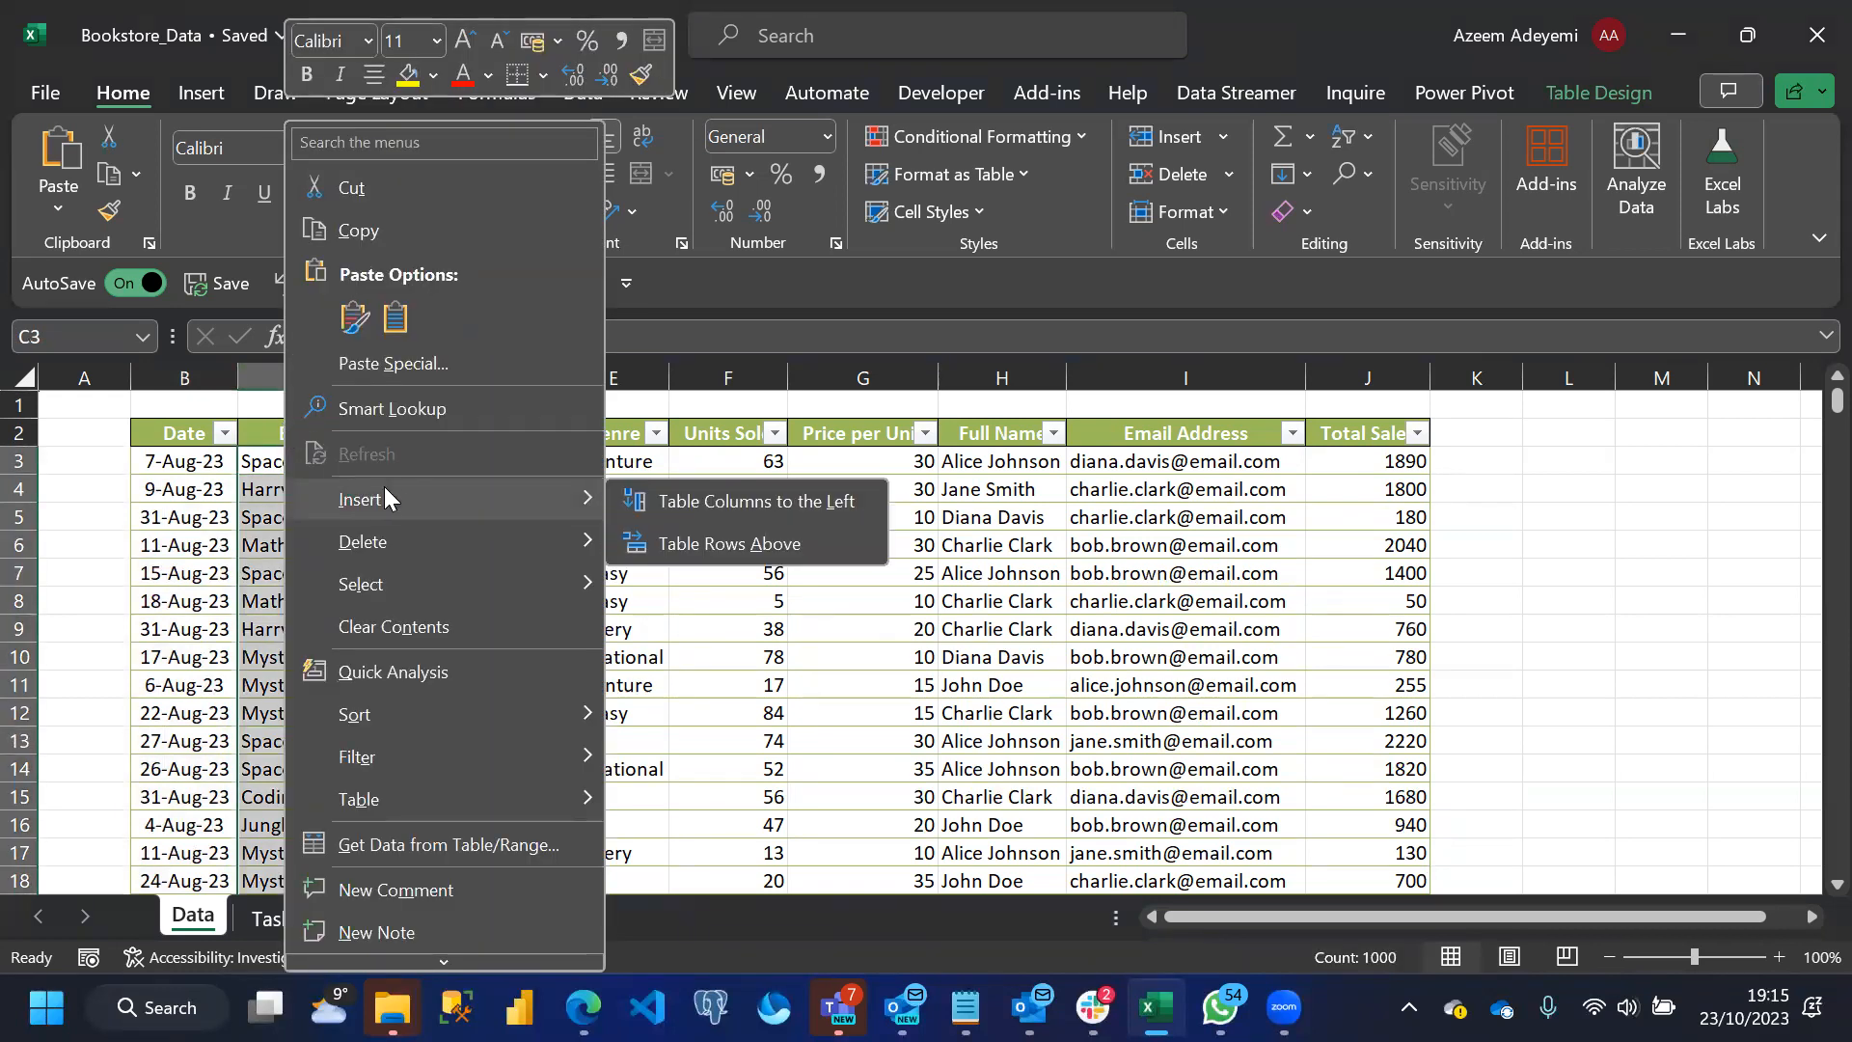
pyautogui.click(712, 504)
pyautogui.click(329, 437)
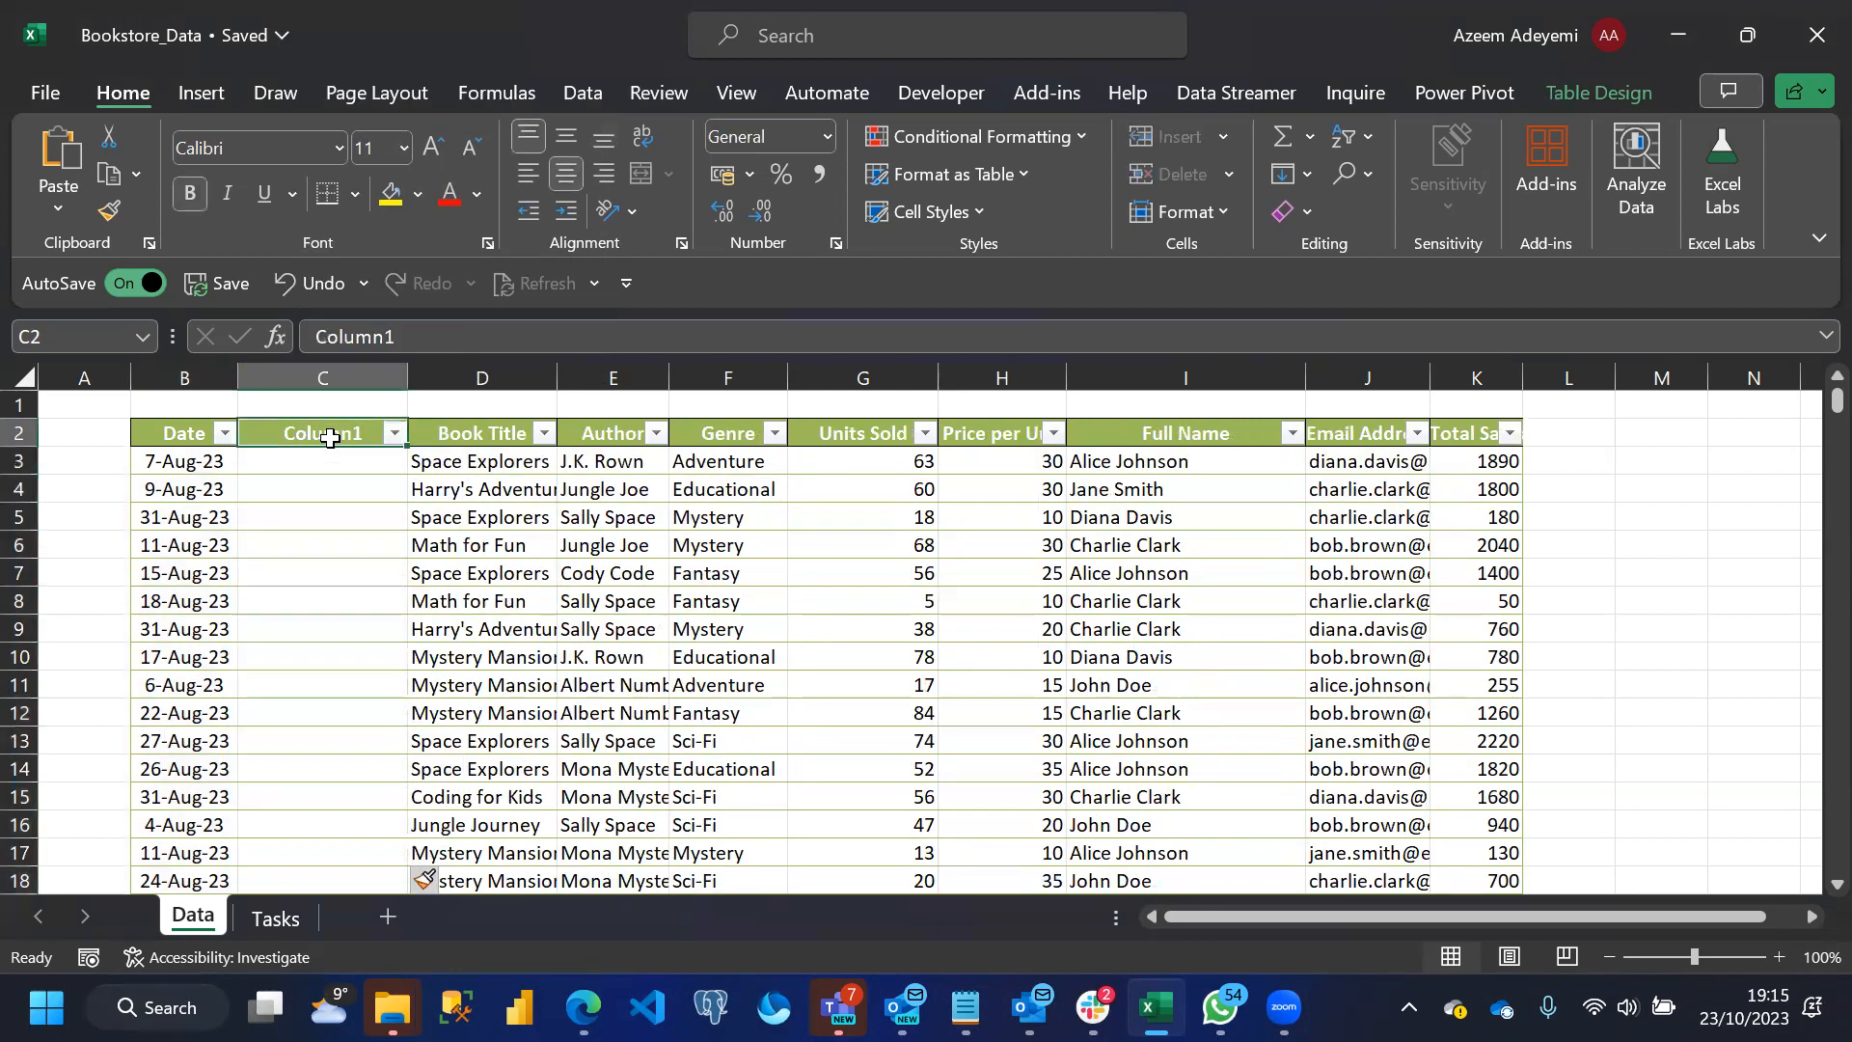
pyautogui.write('Month')
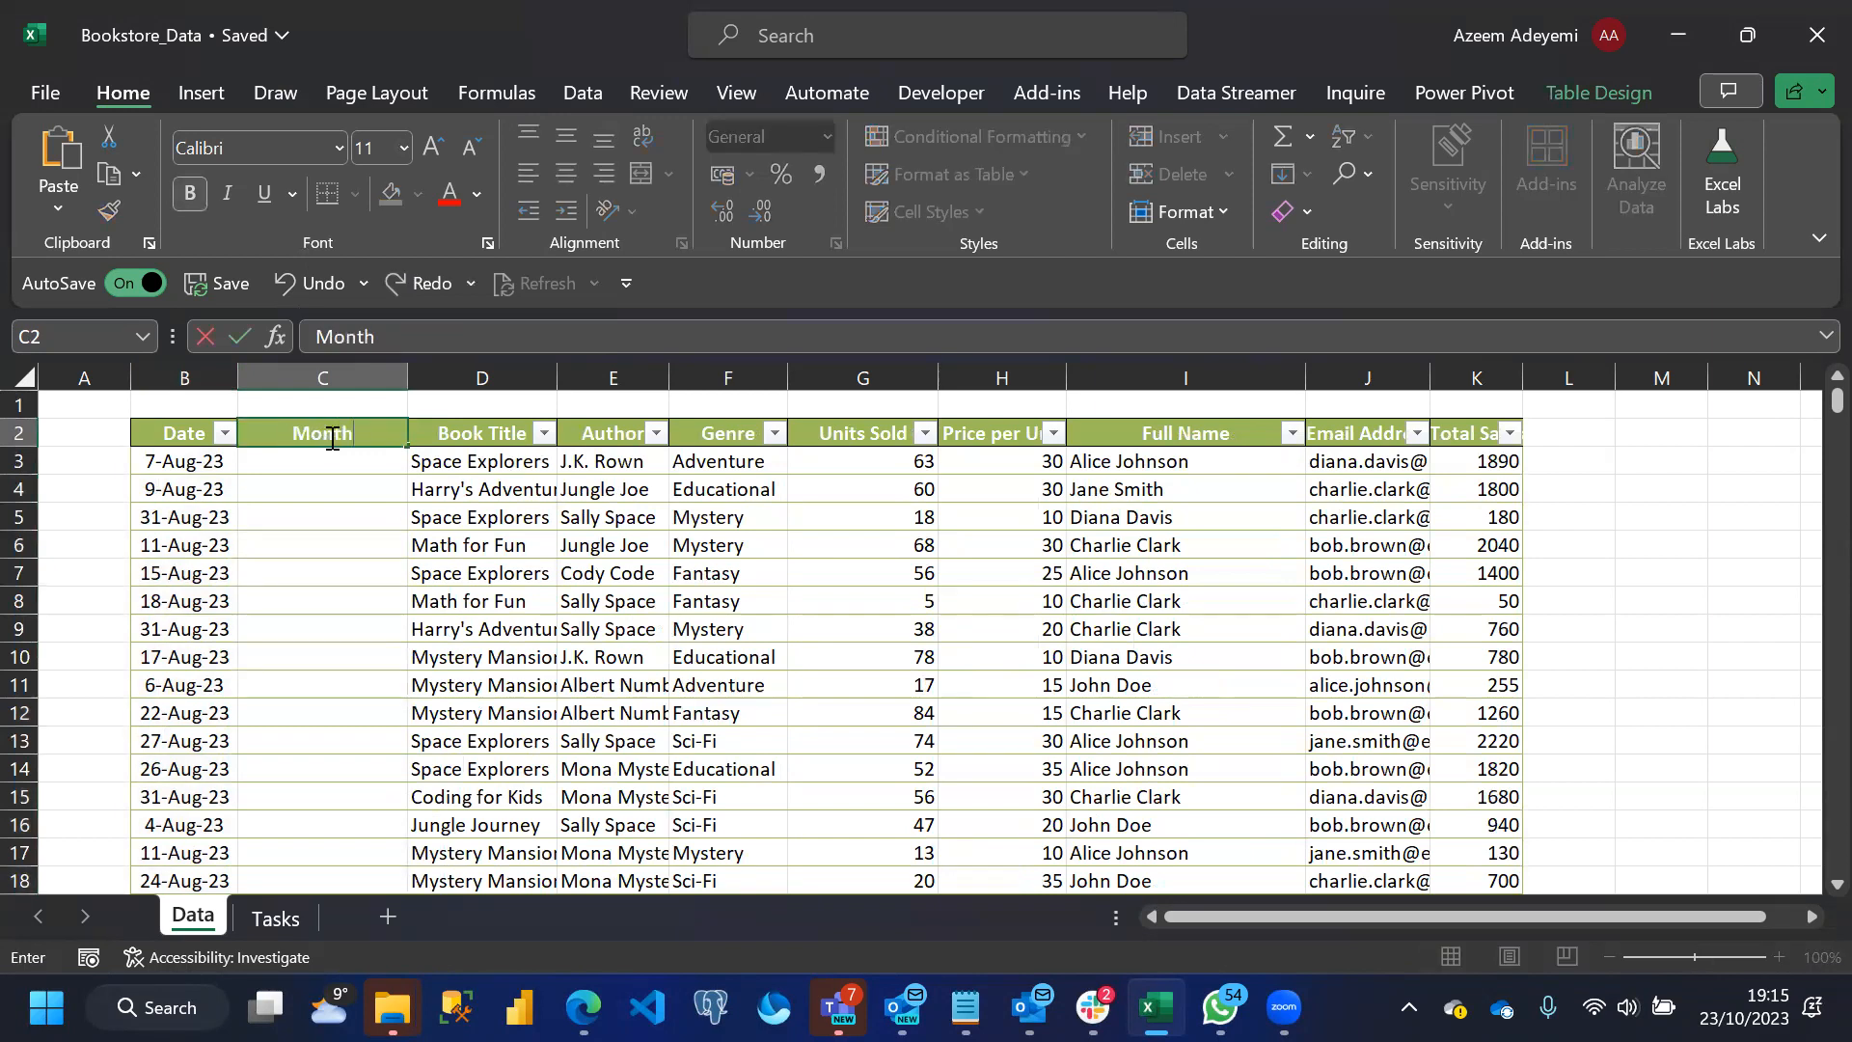
pyautogui.press('Return')
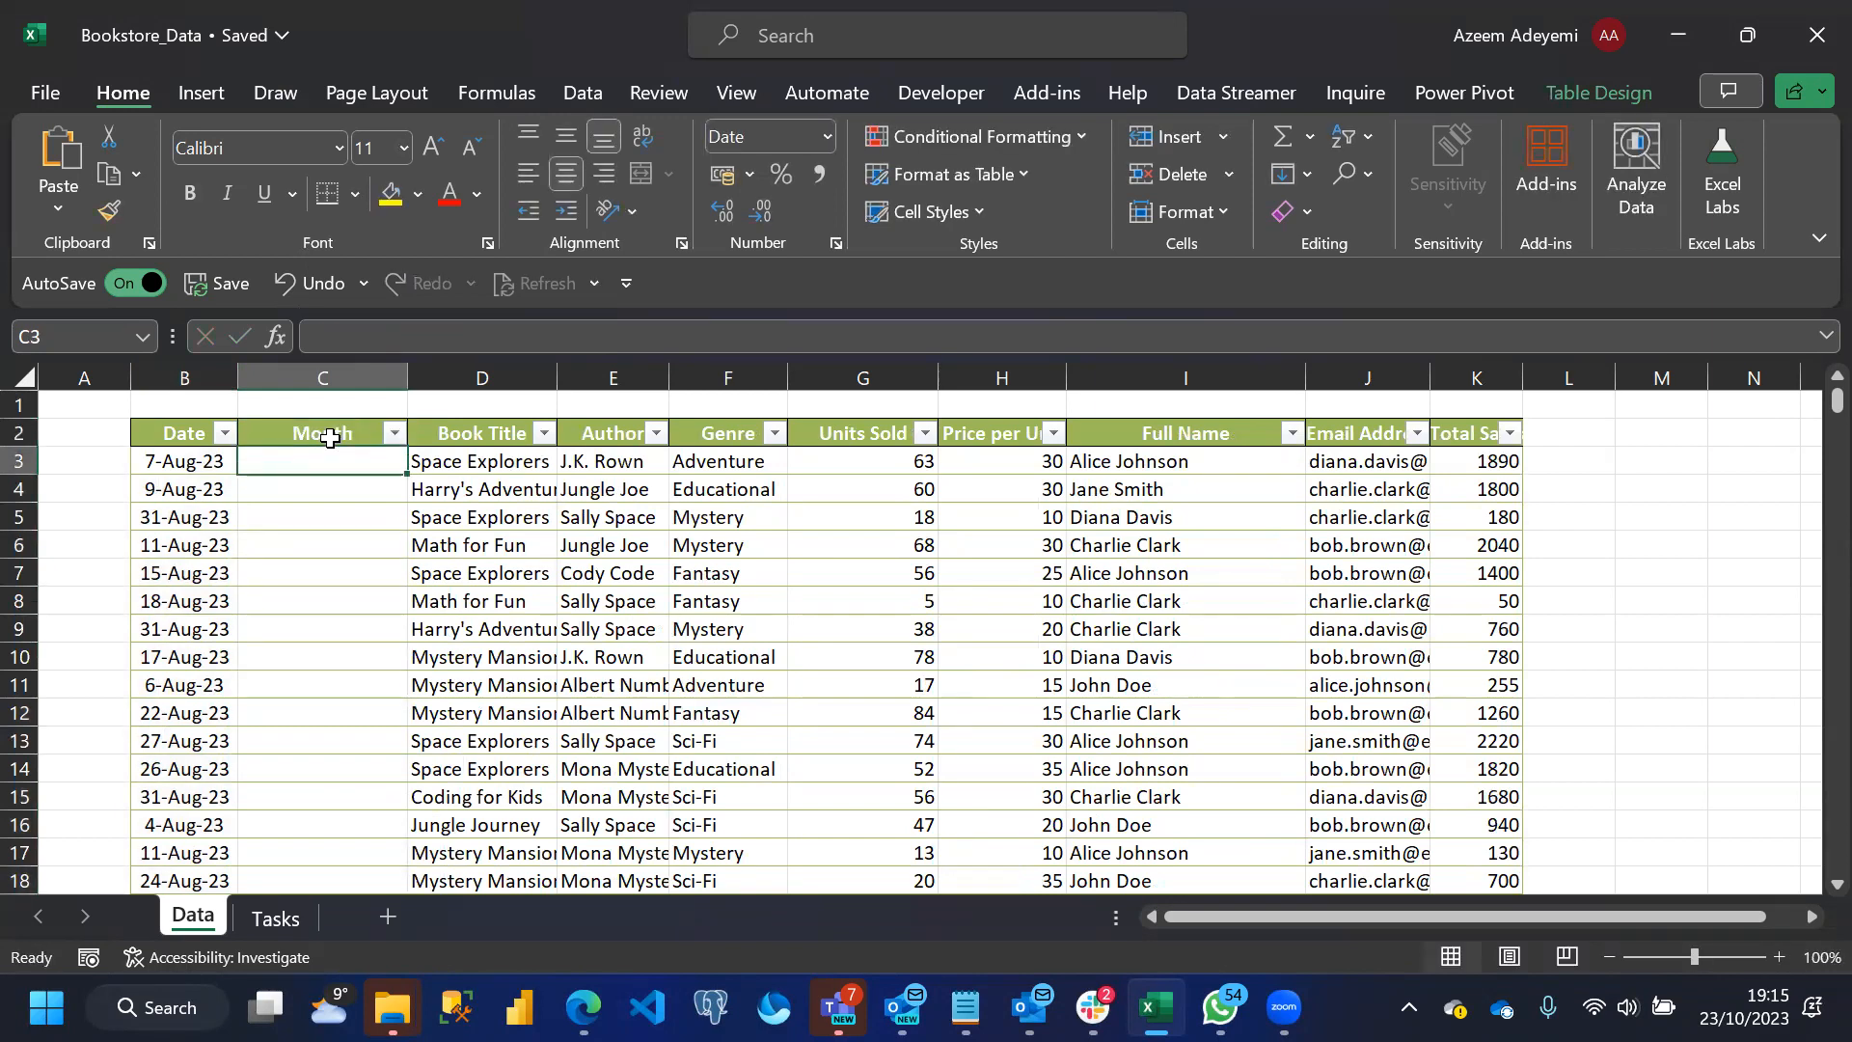
pyautogui.write('=')
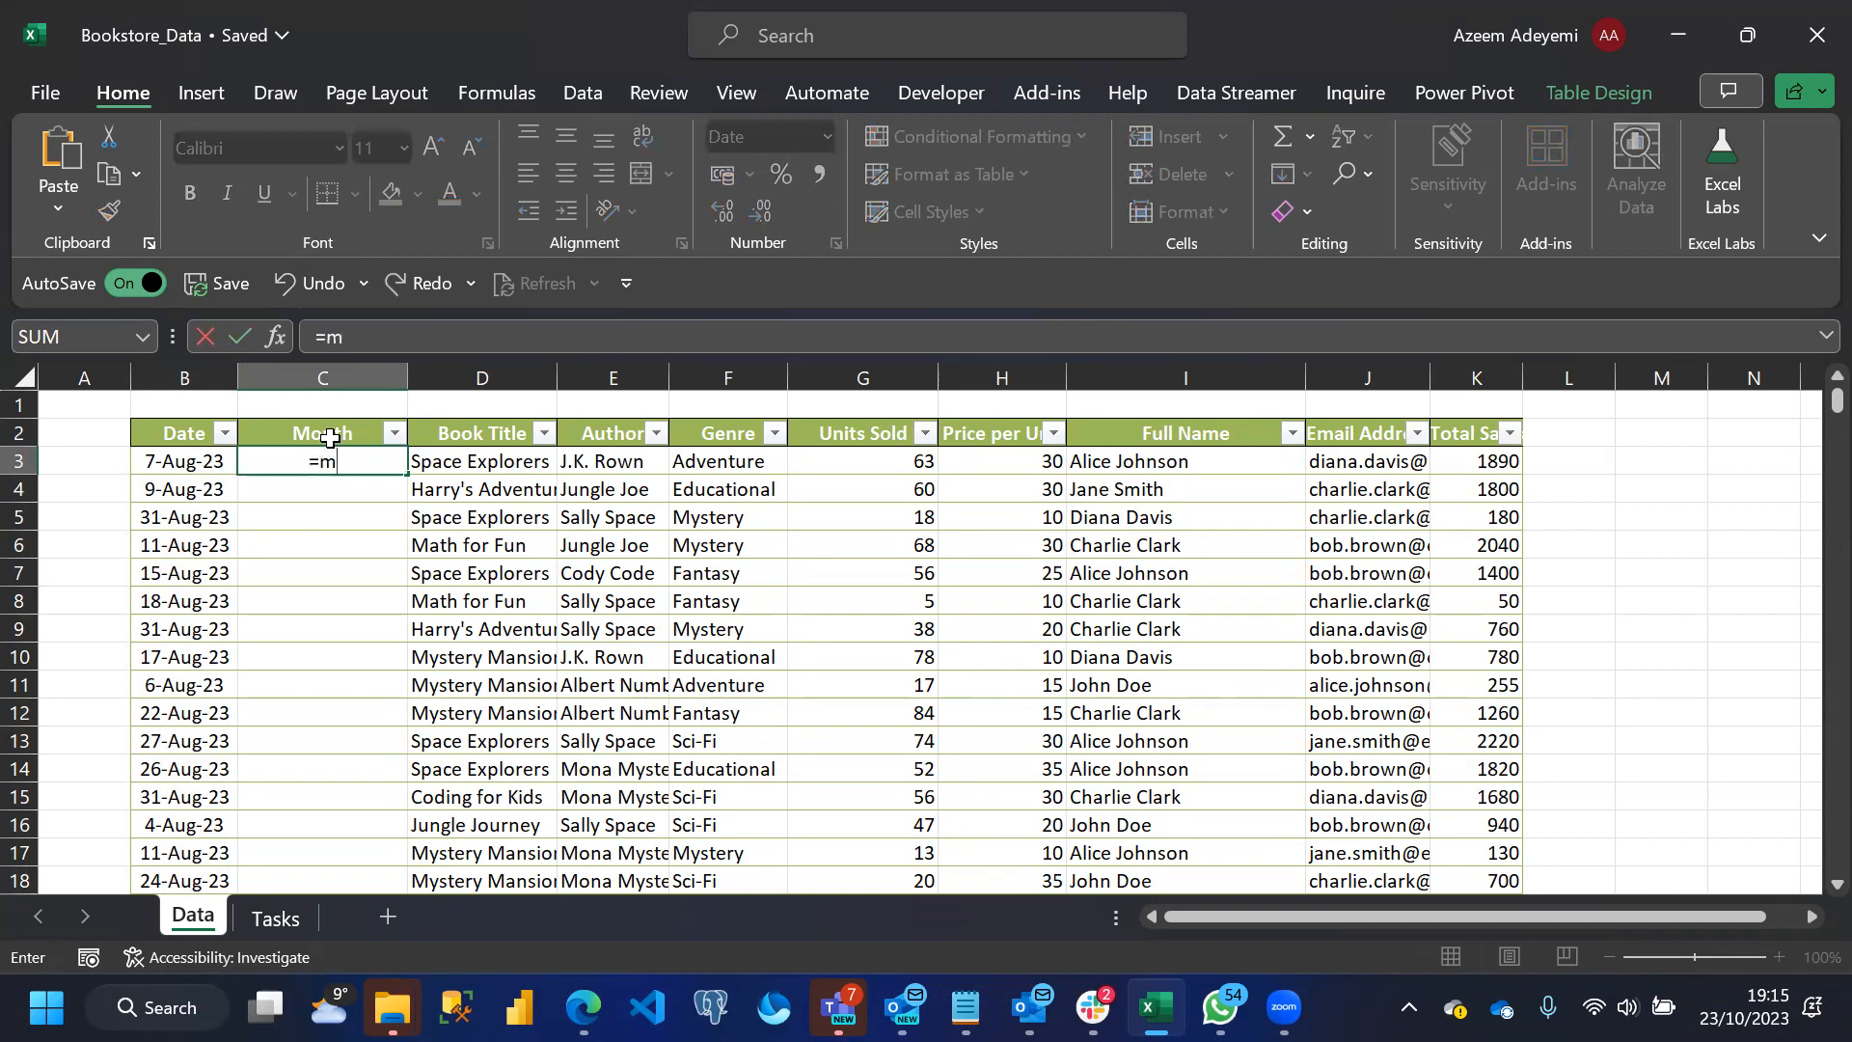
pyautogui.write('mon')
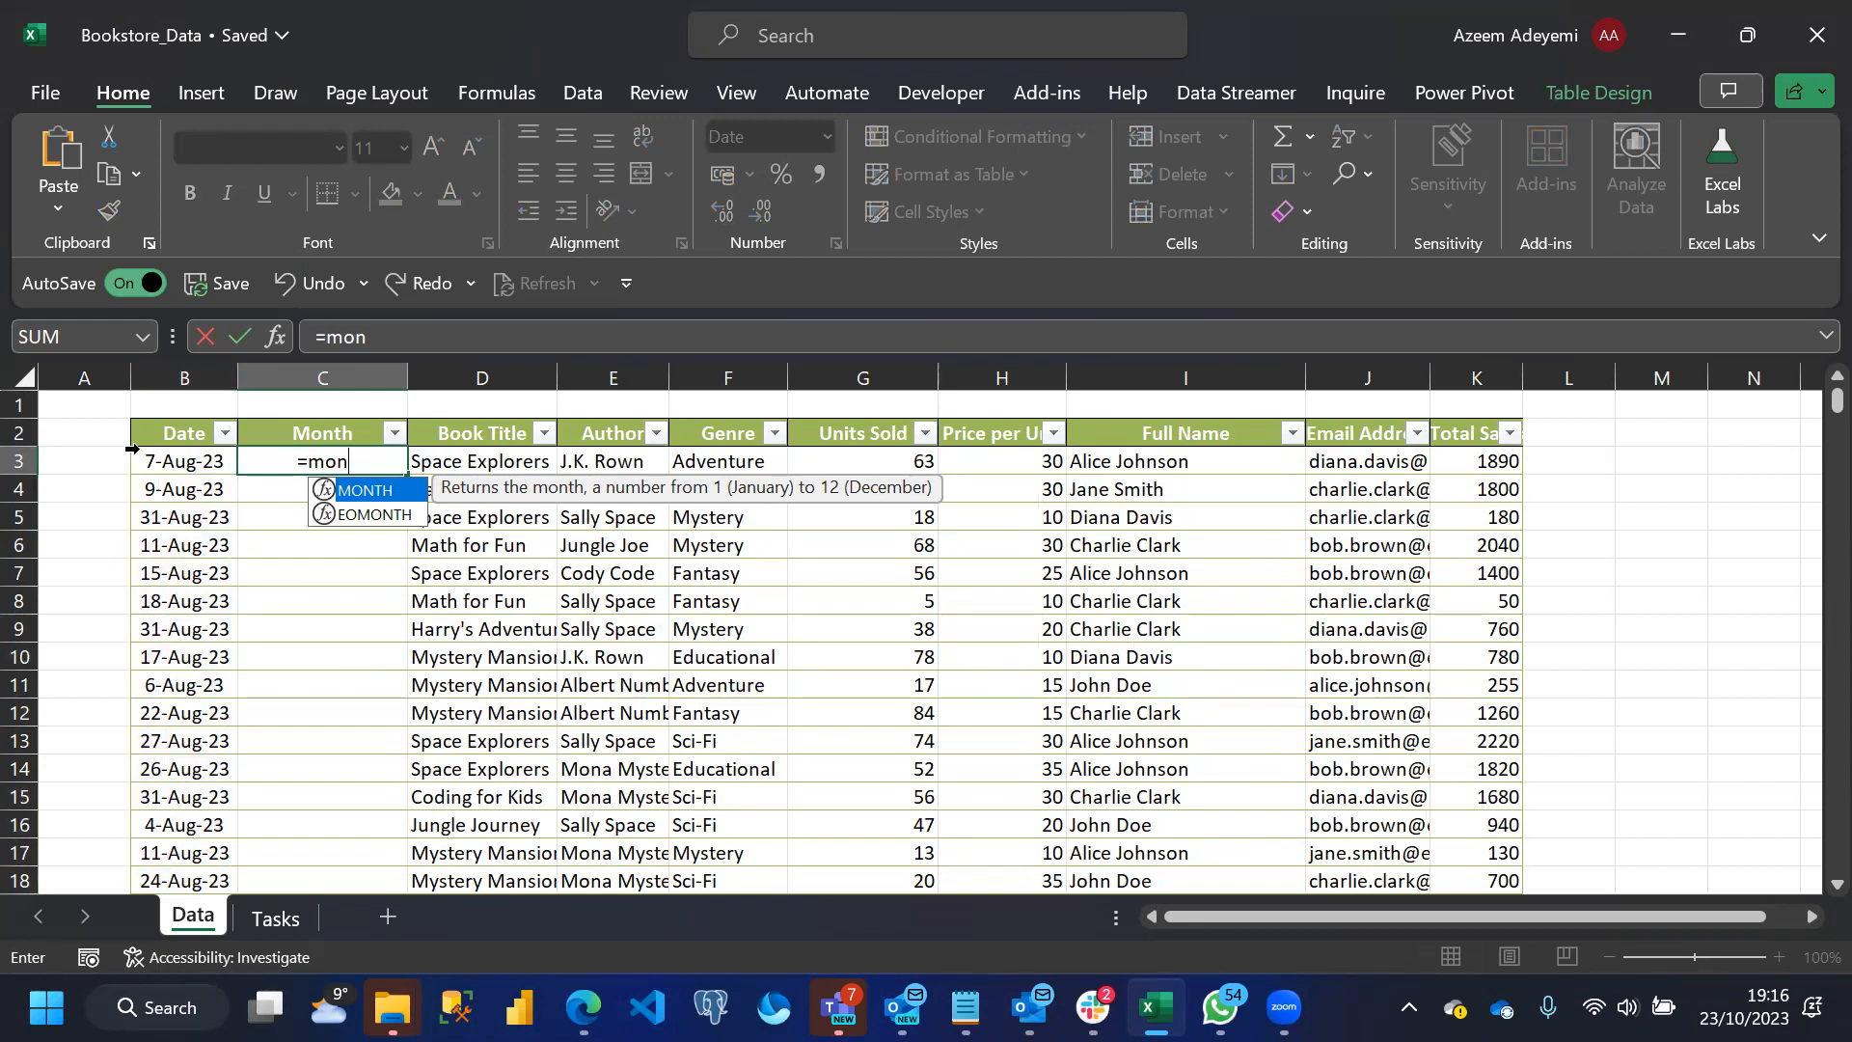
pyautogui.press('BackSpace')
pyautogui.press('BackSpace')
pyautogui.press('BackSpace')
pyautogui.write('tex')
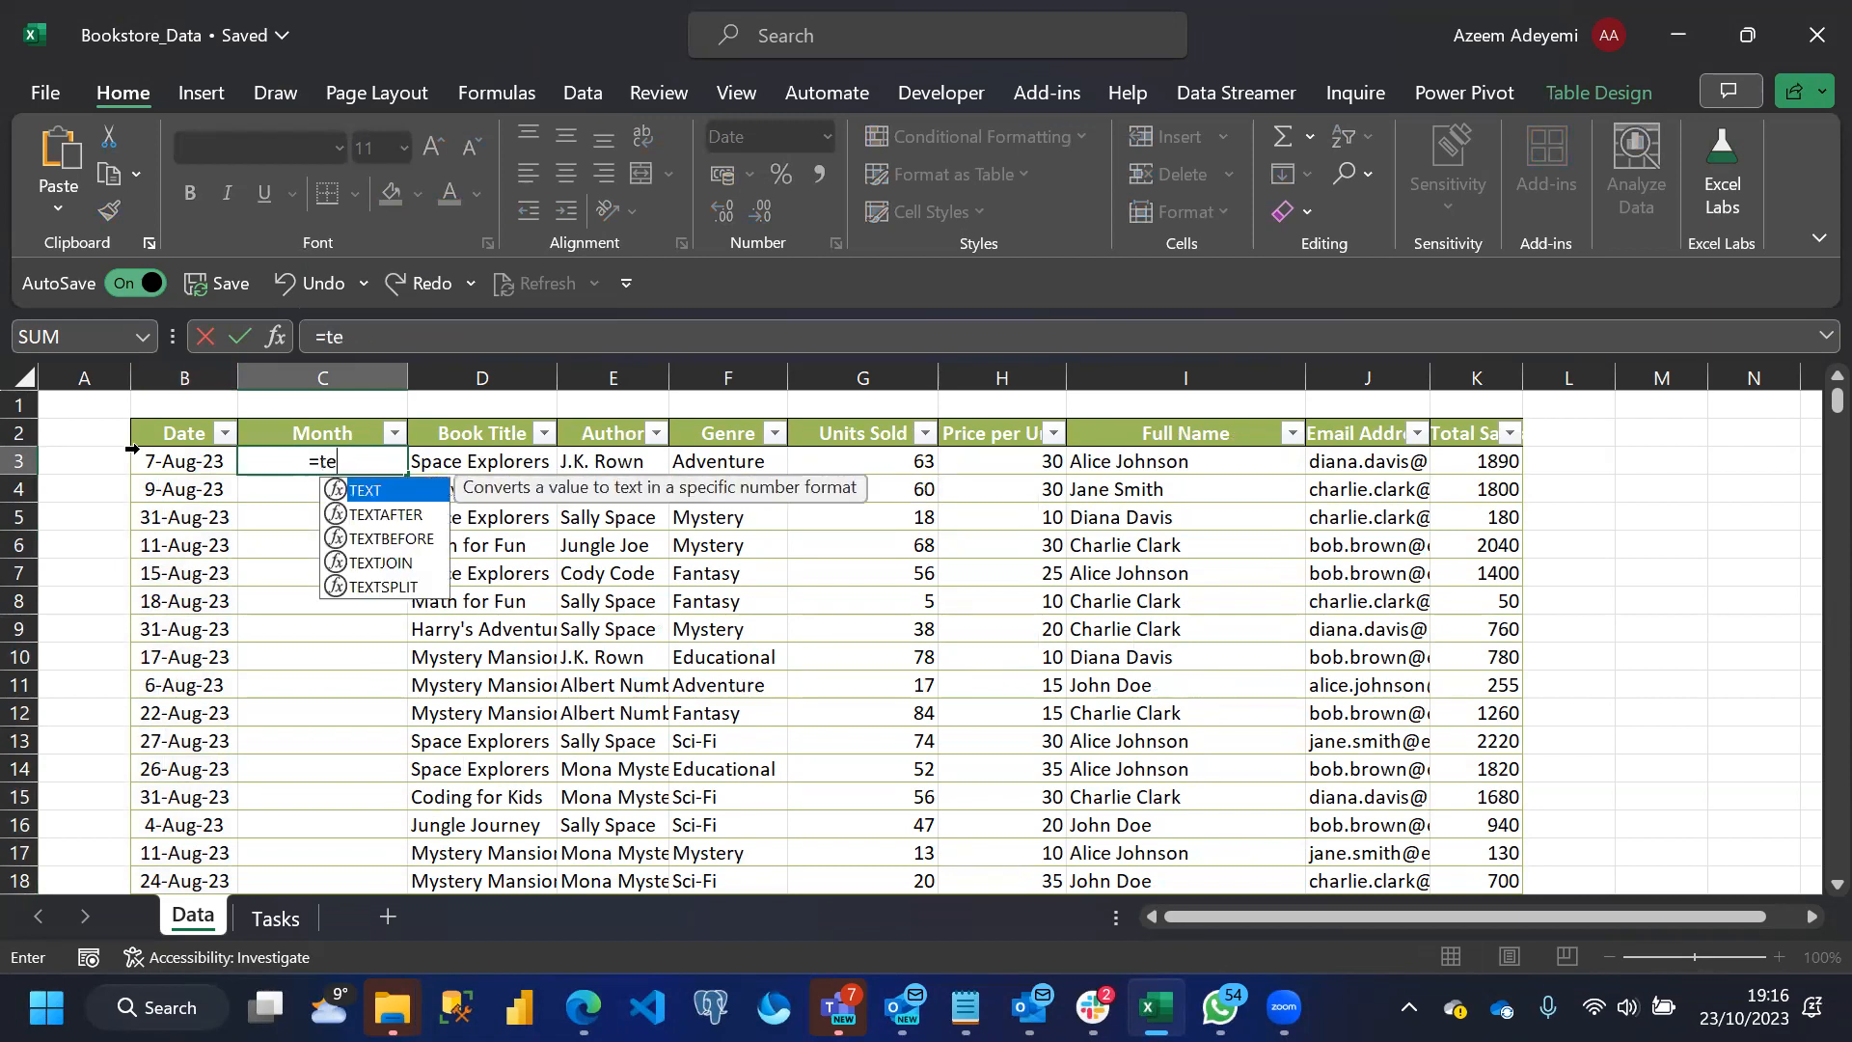
pyautogui.doubleClick(363, 492)
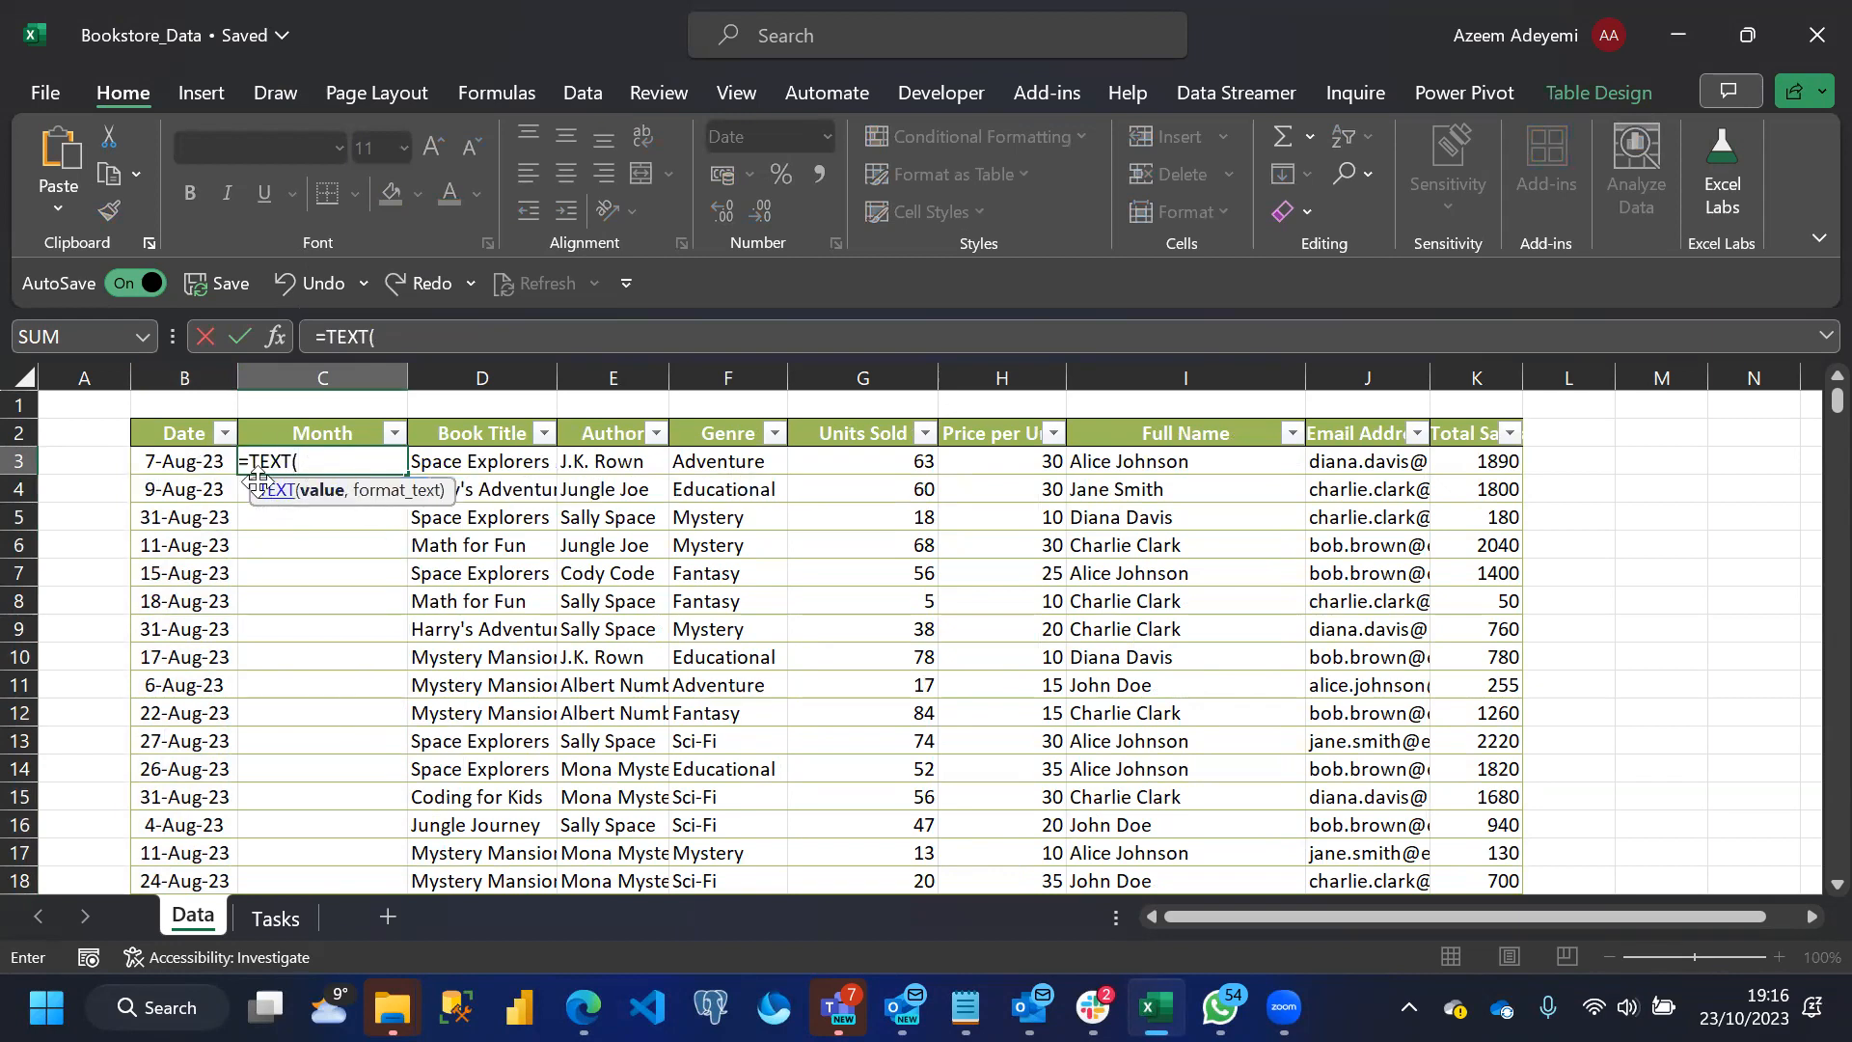
pyautogui.click(174, 462)
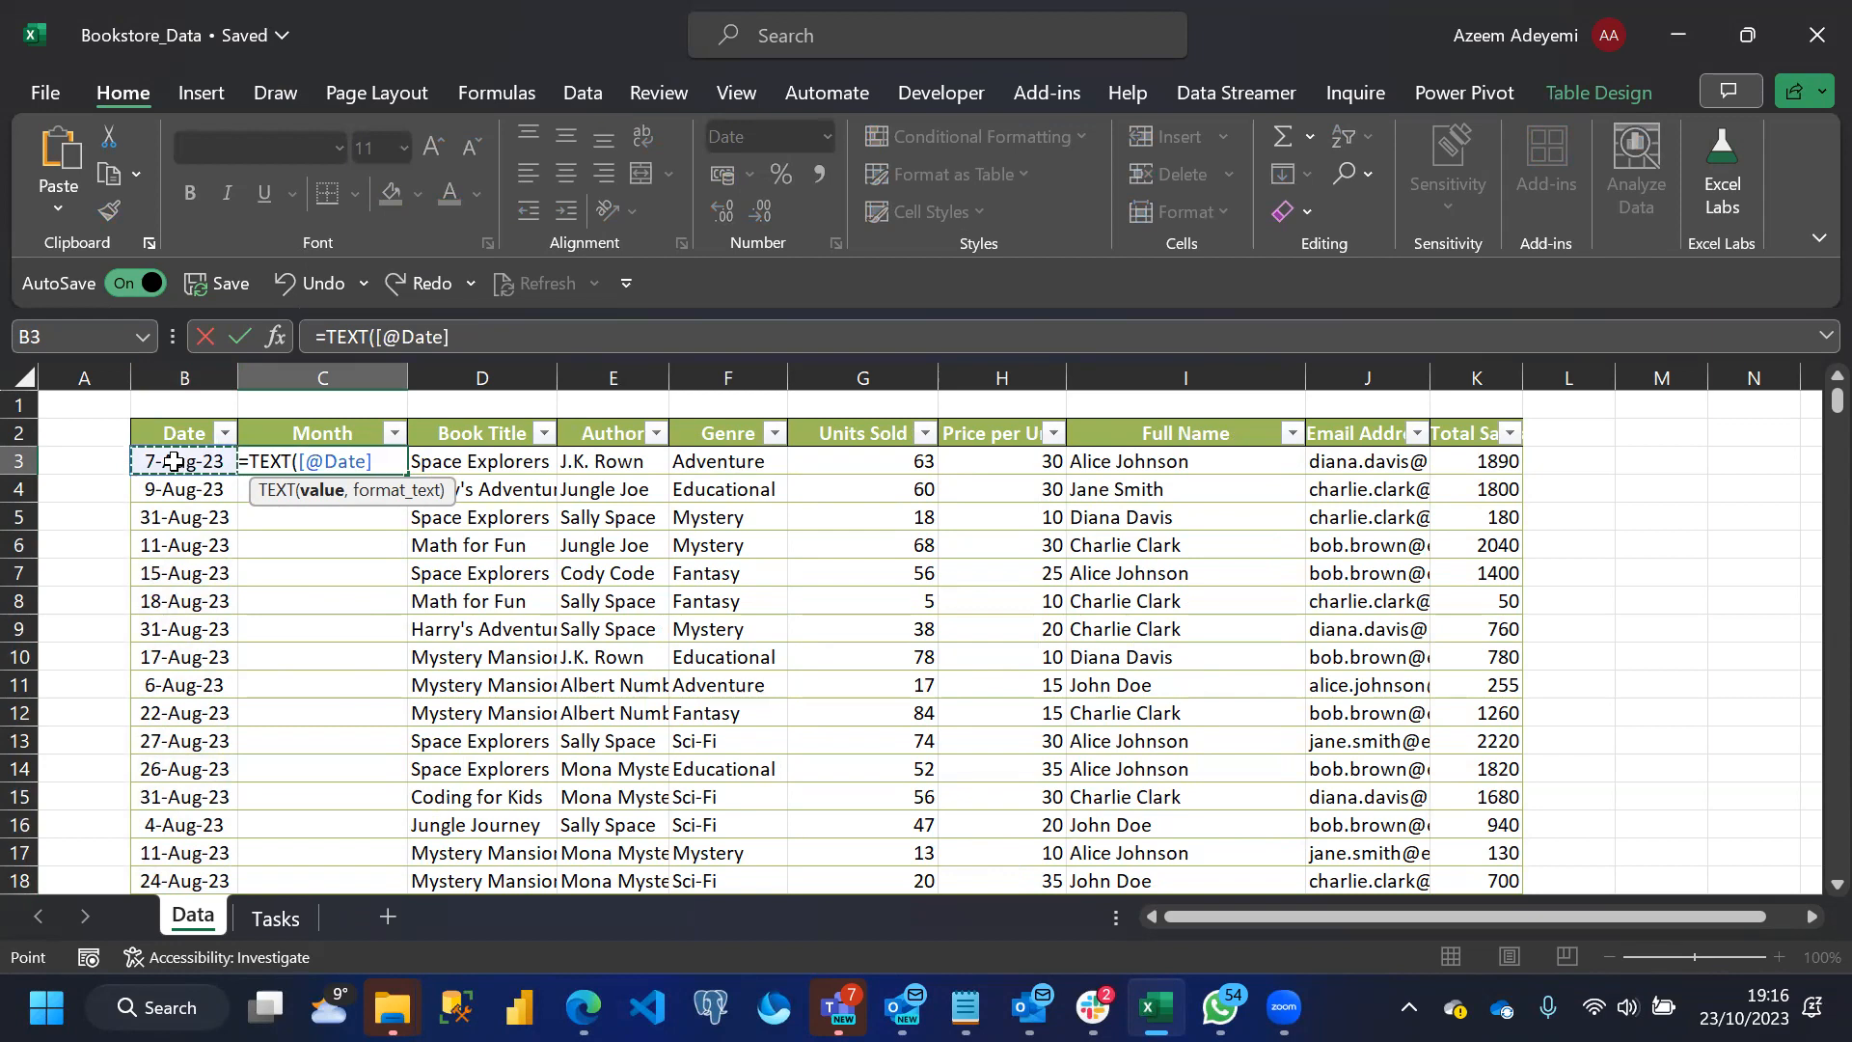
pyautogui.write(',')
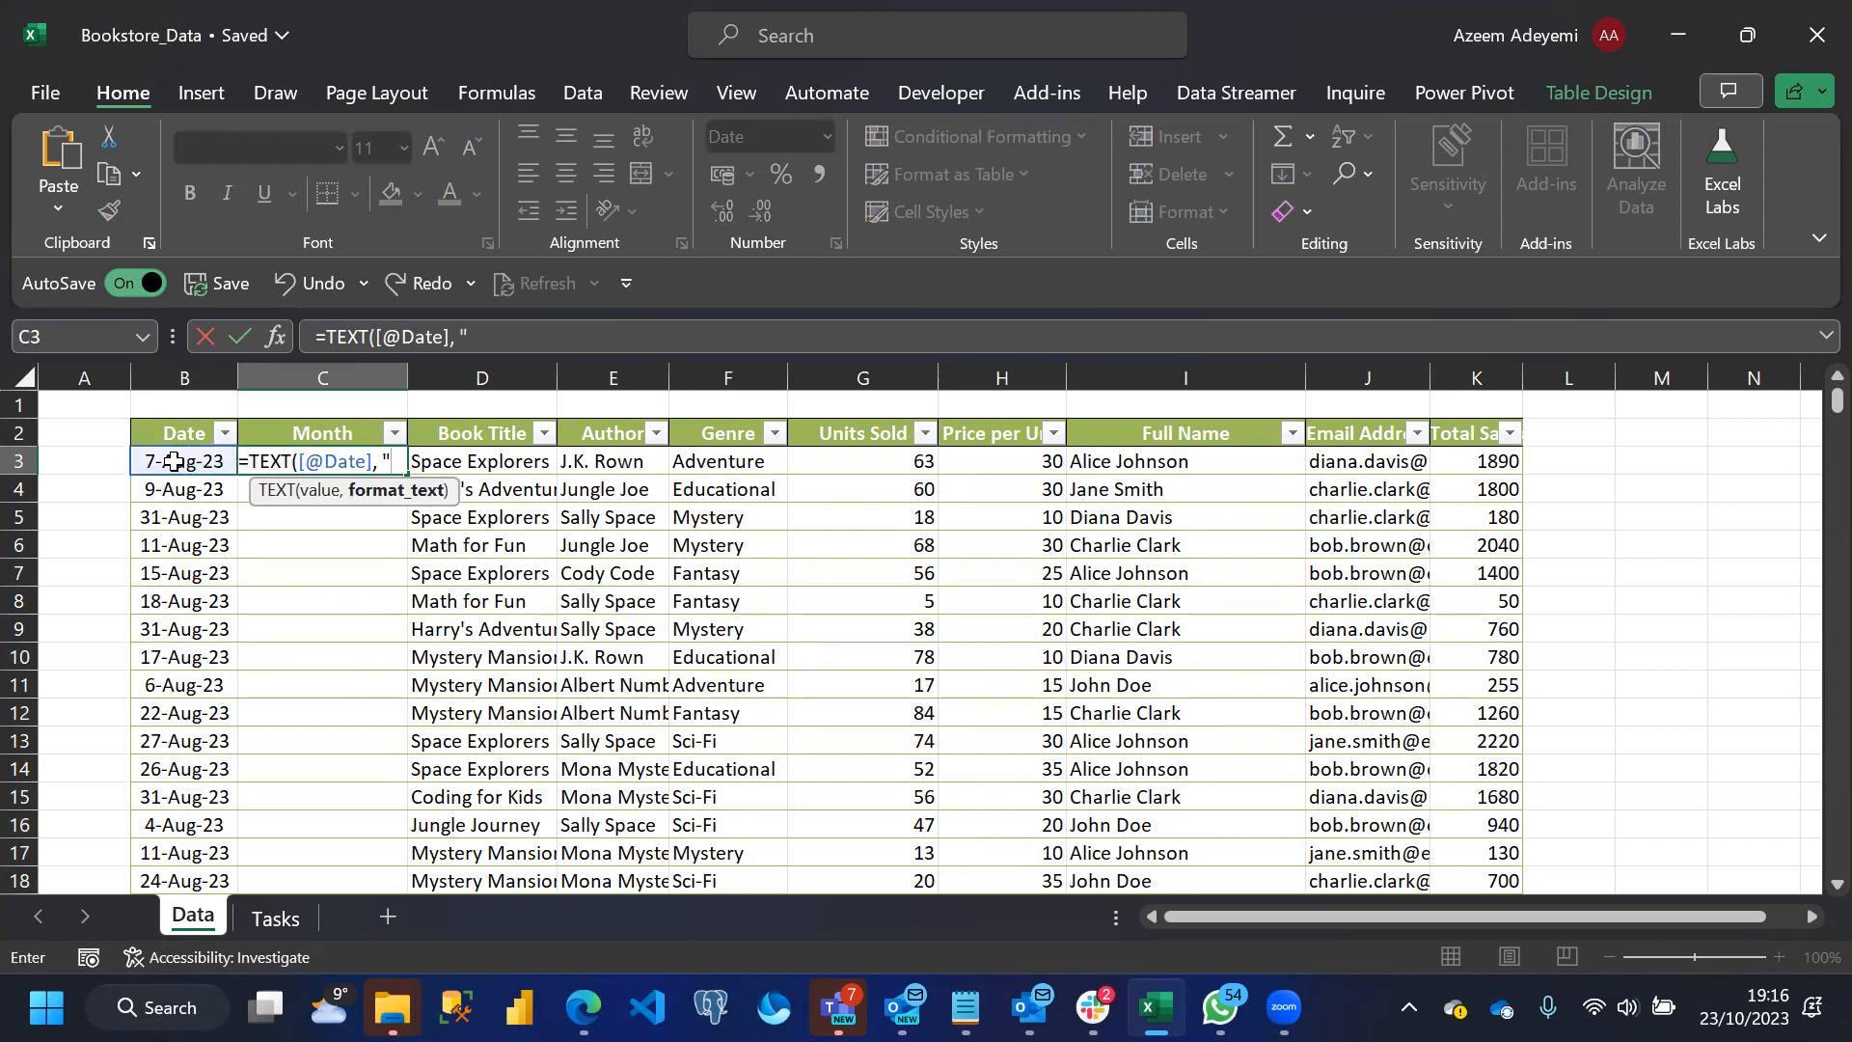
pyautogui.write(' "MM')
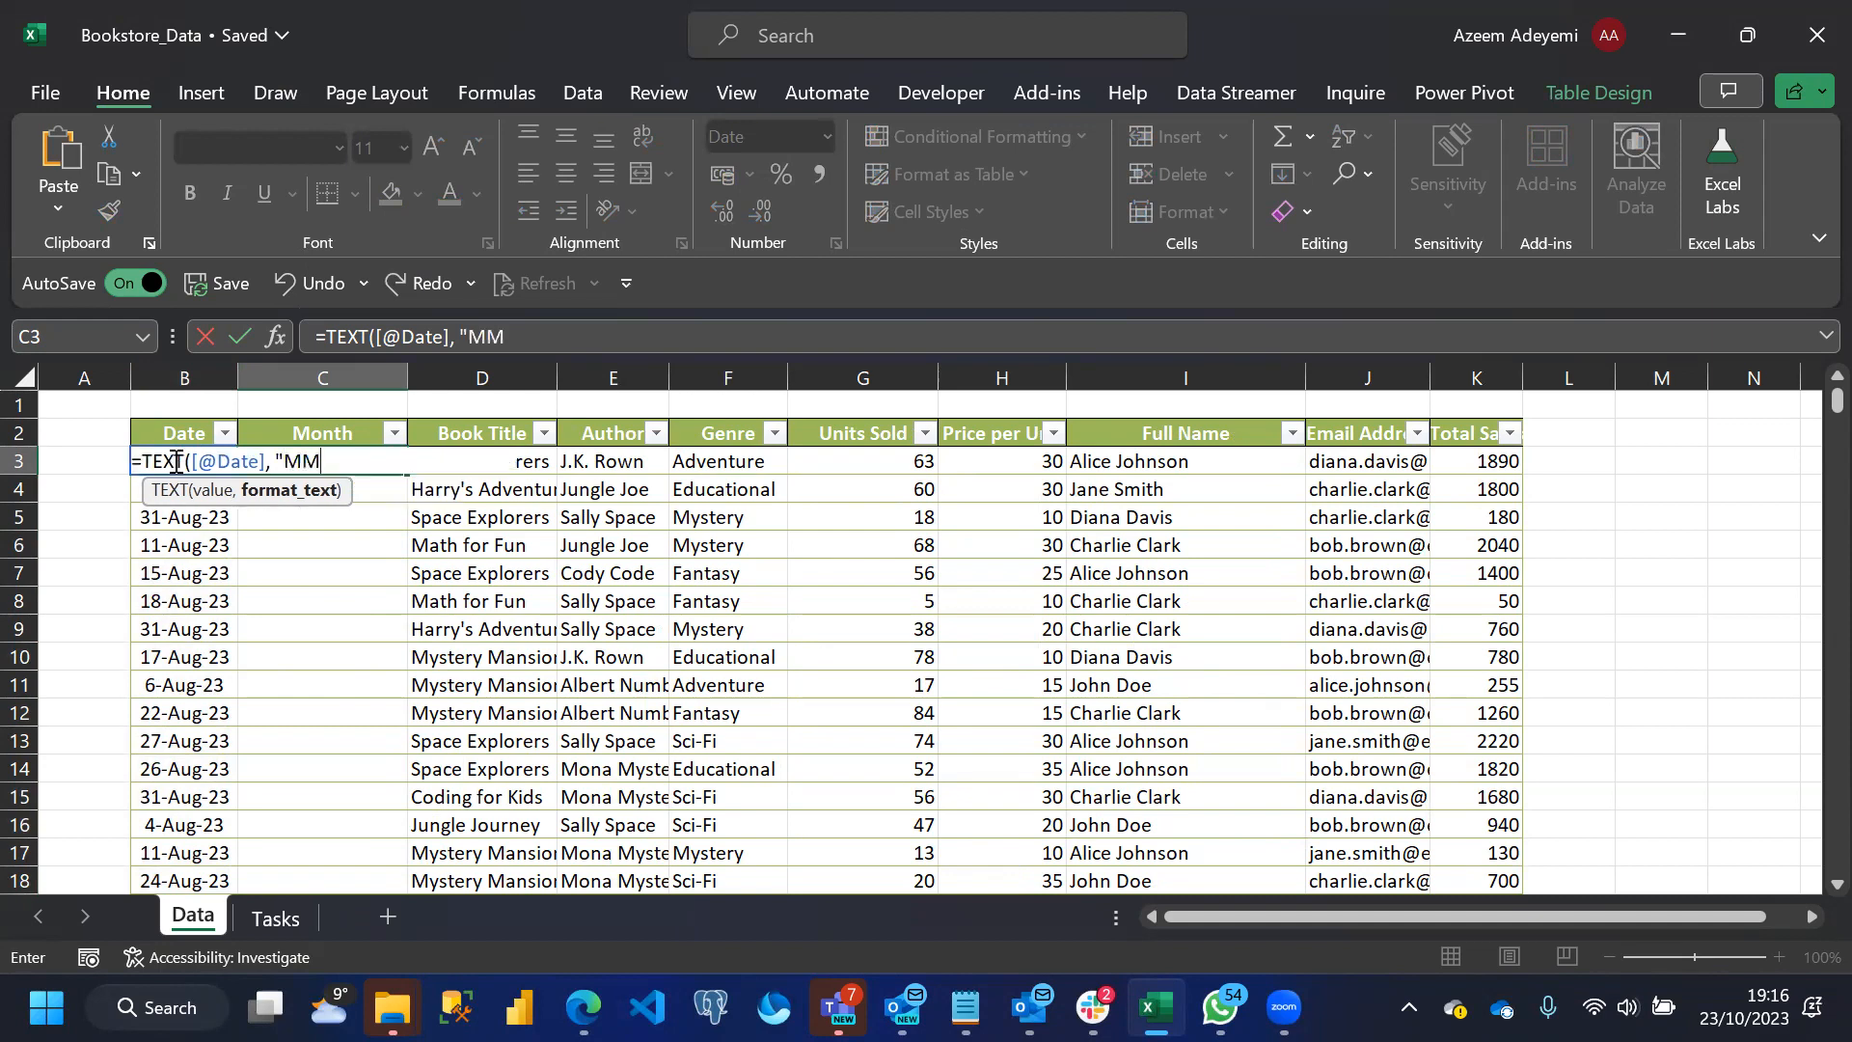
pyautogui.write('M")')
pyautogui.press('Return')
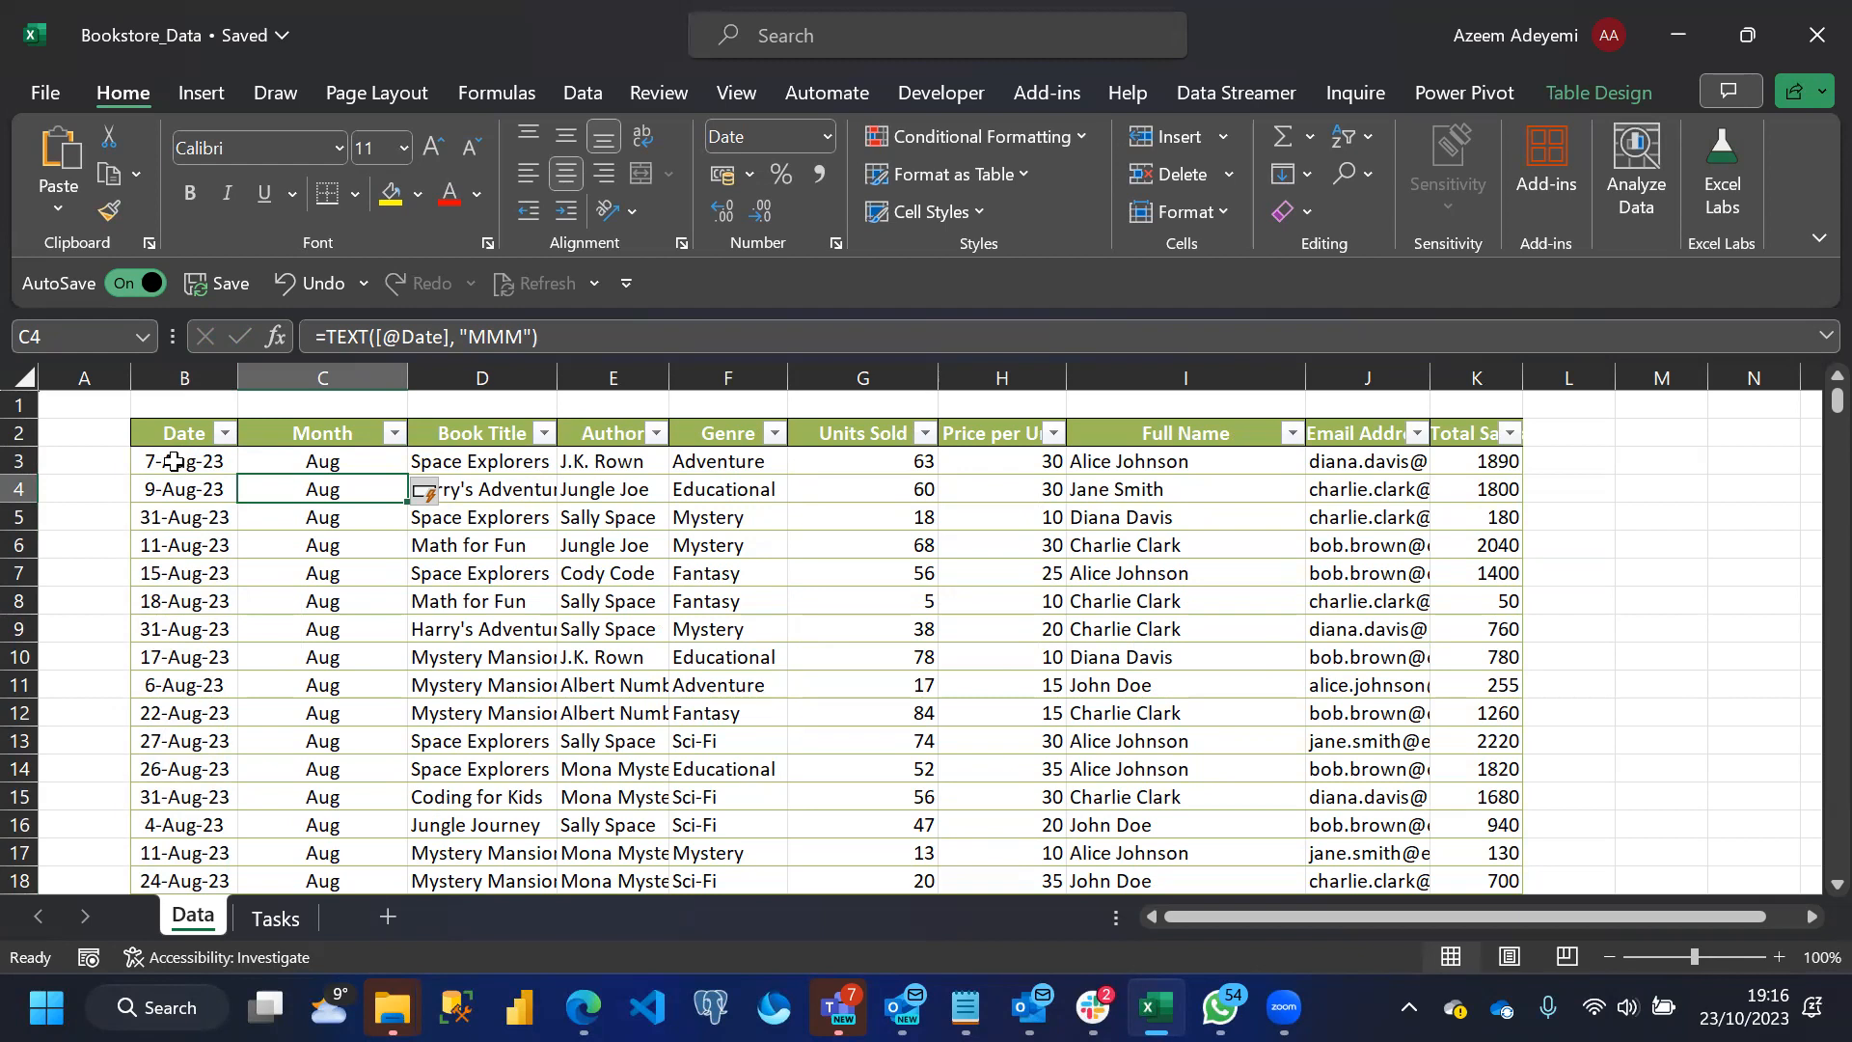
# Insert a table column between Month and Book Title and name its header Year
pyautogui.click(443, 425)
pyautogui.rightClick(443, 430)
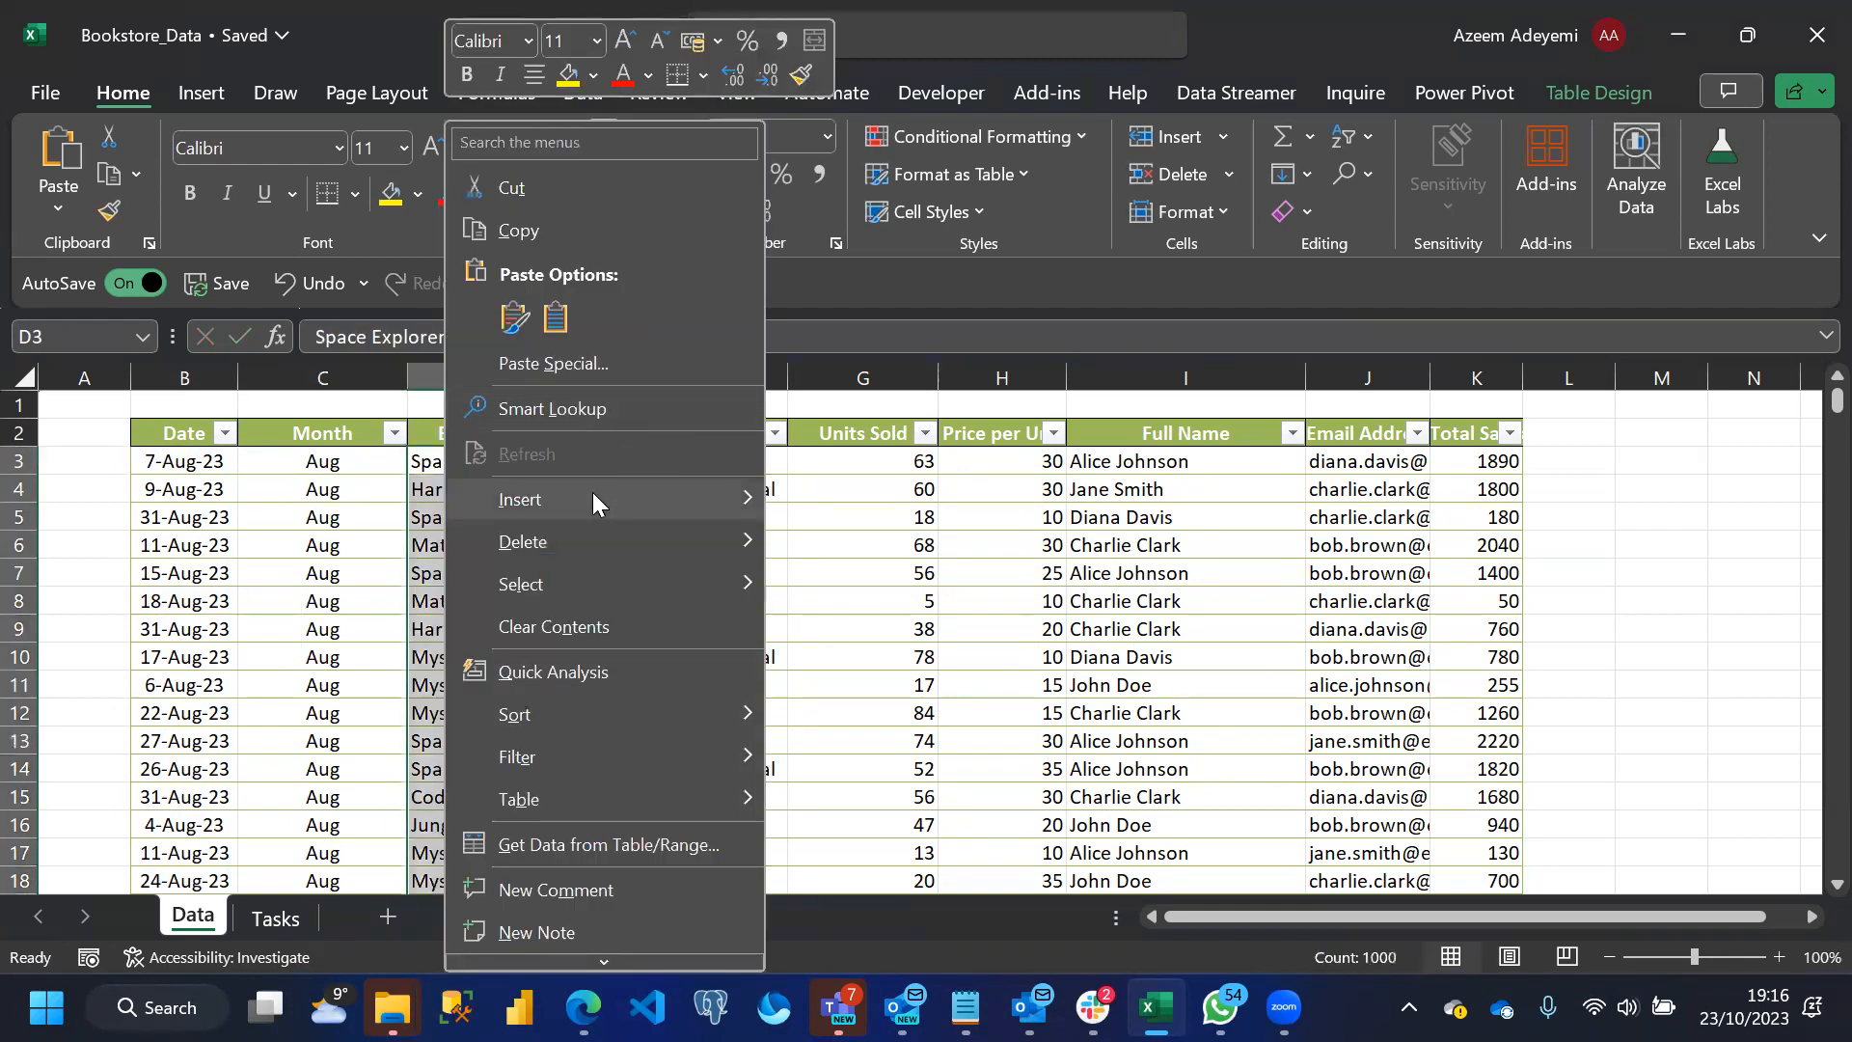
pyautogui.moveTo(593, 492)
pyautogui.click(847, 502)
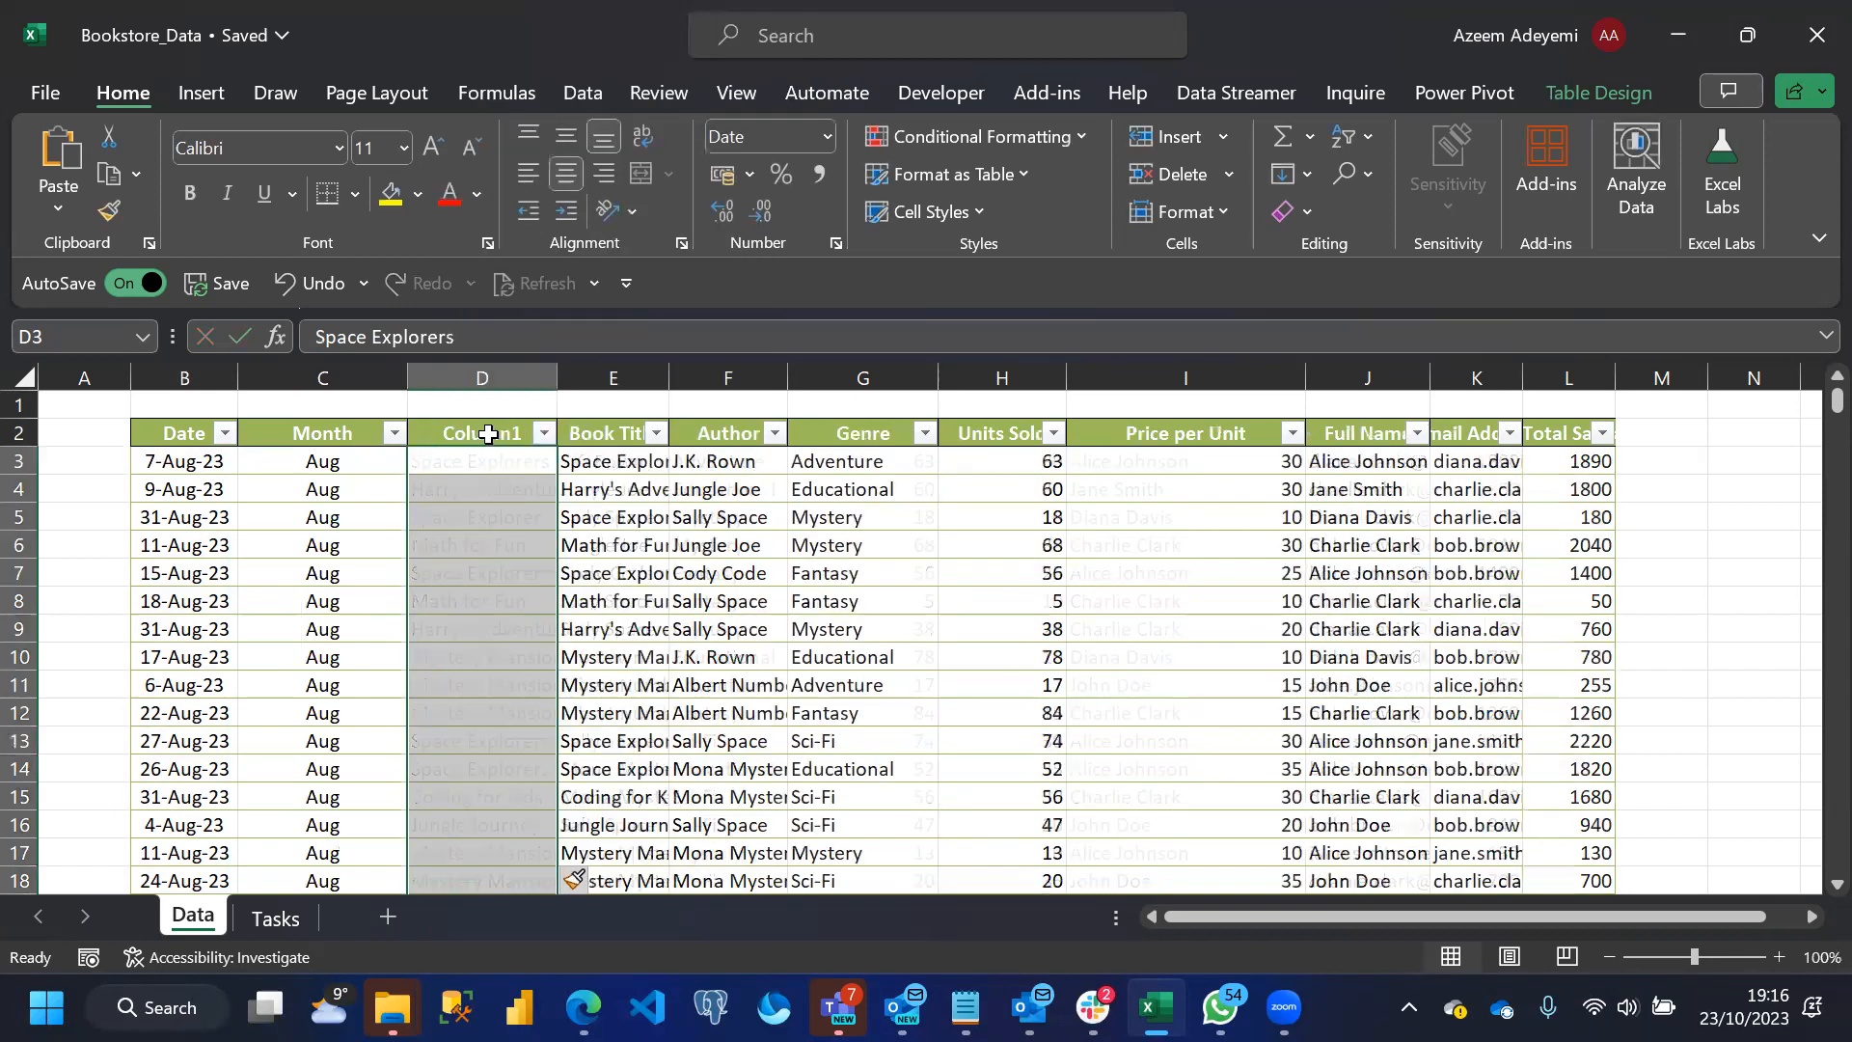
pyautogui.click(483, 434)
pyautogui.write('Year')
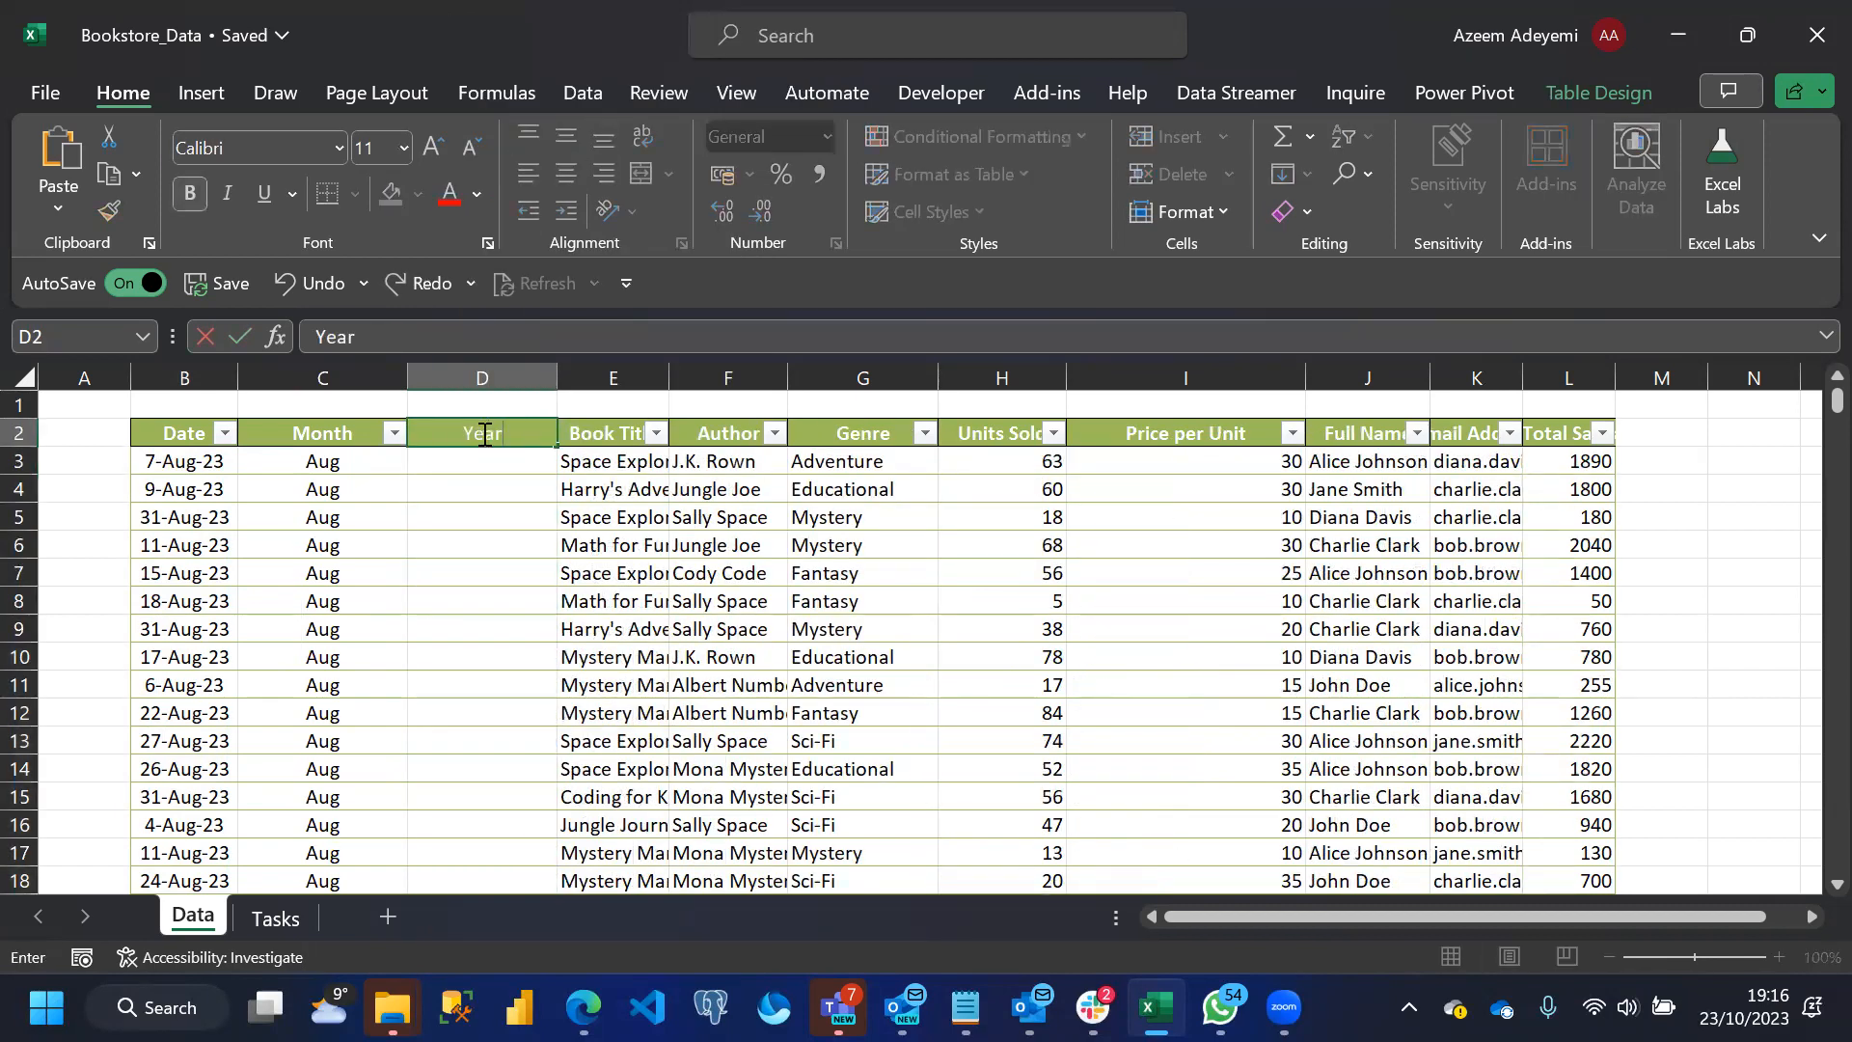
pyautogui.press('Return')
pyautogui.write('=')
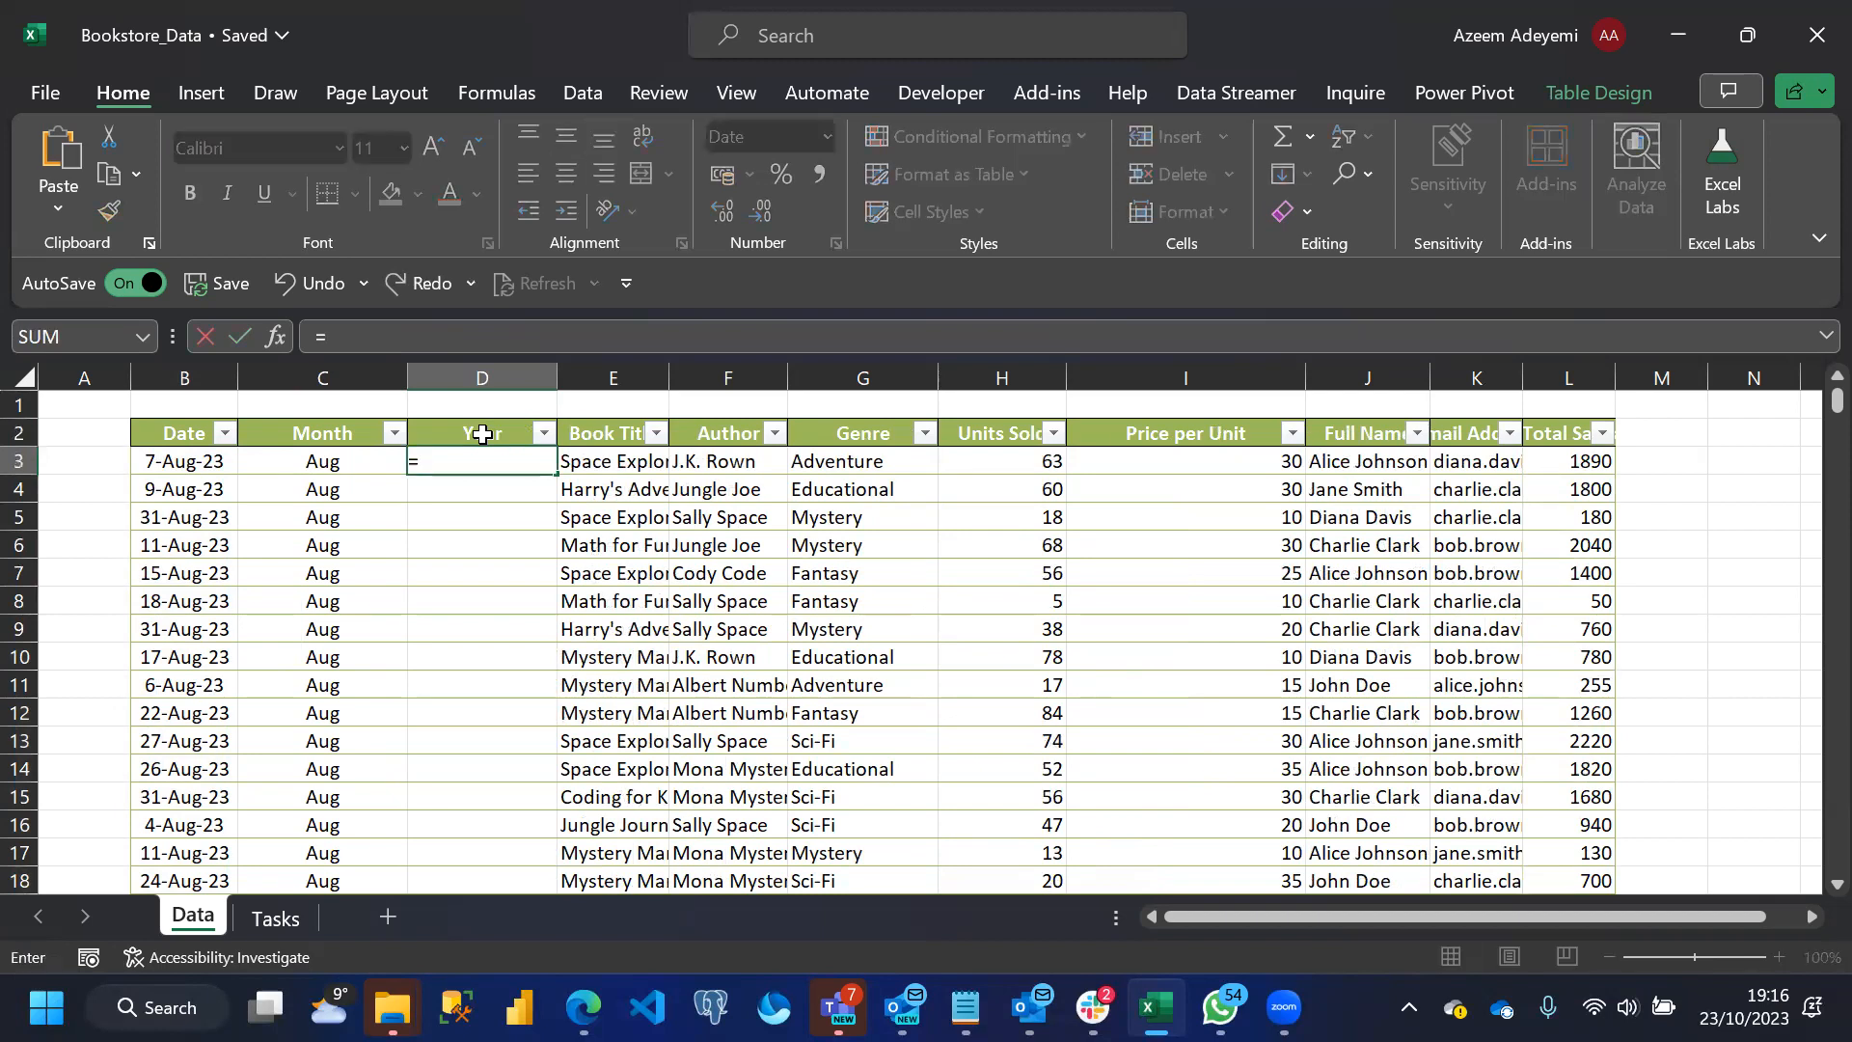
pyautogui.write('ye')
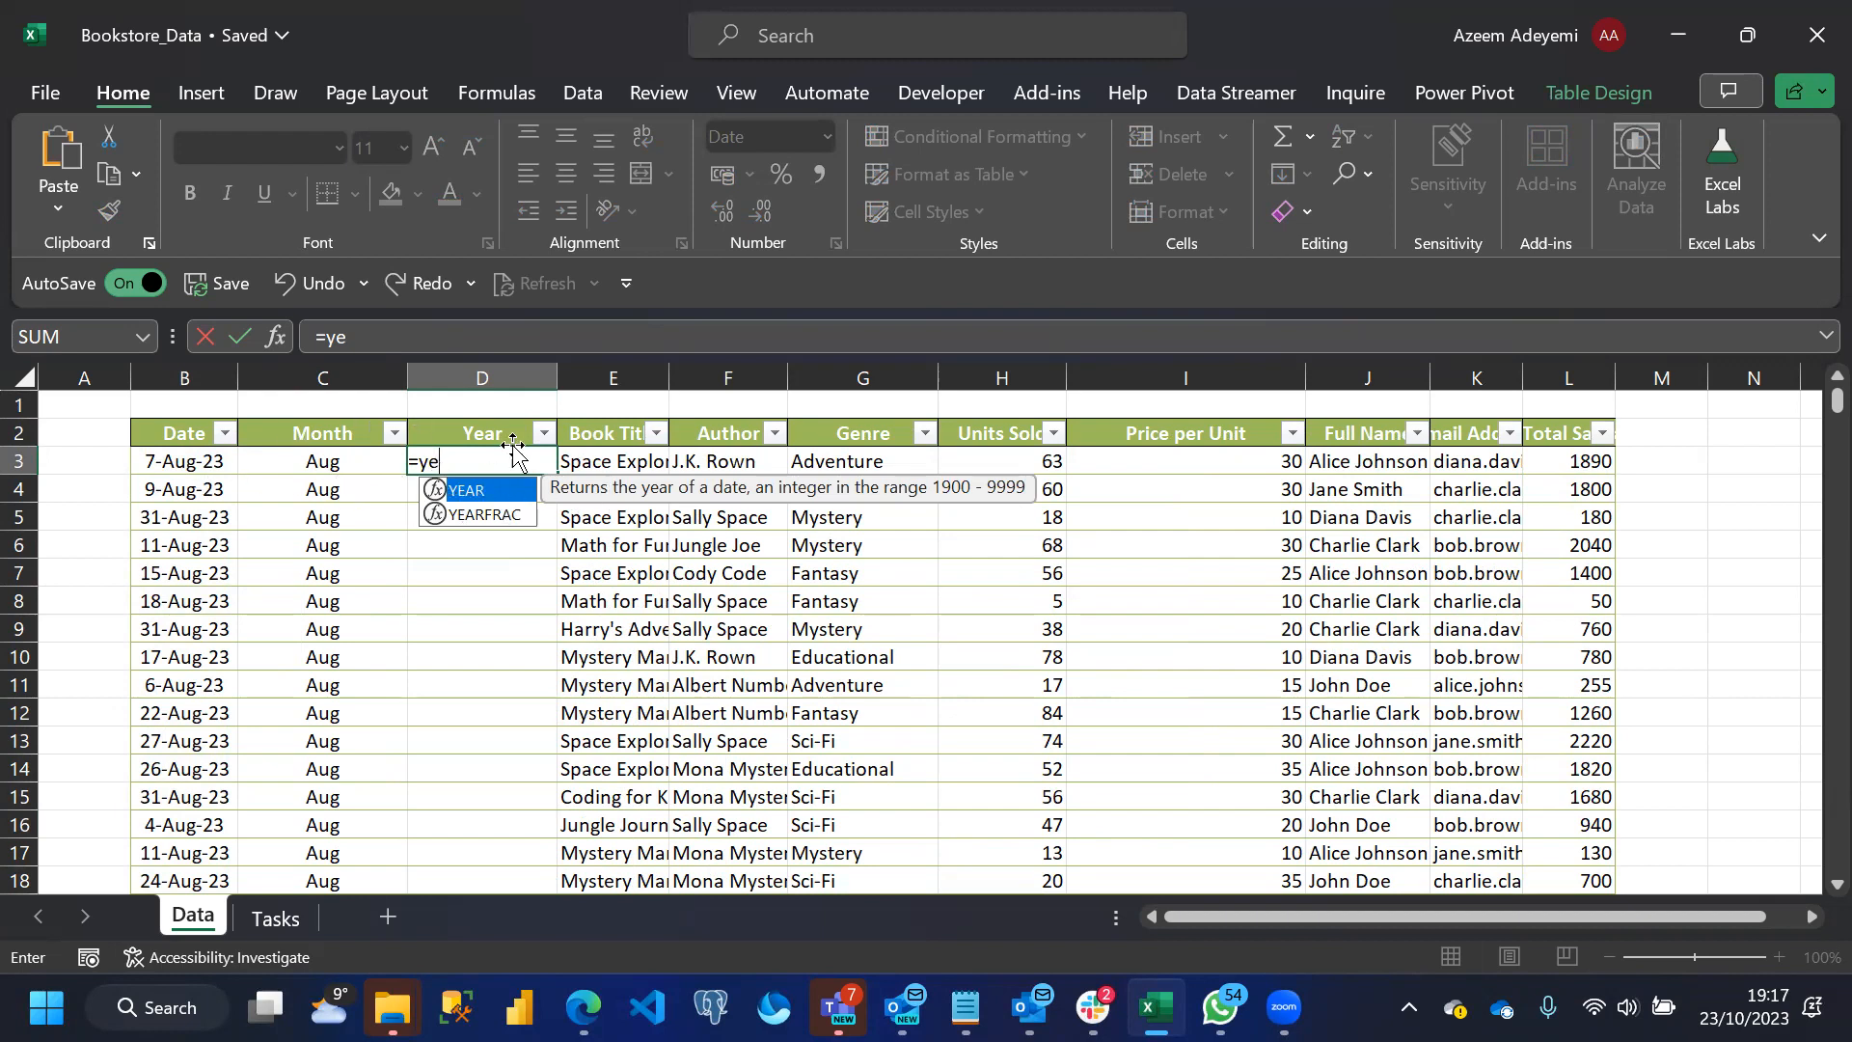
pyautogui.doubleClick(487, 492)
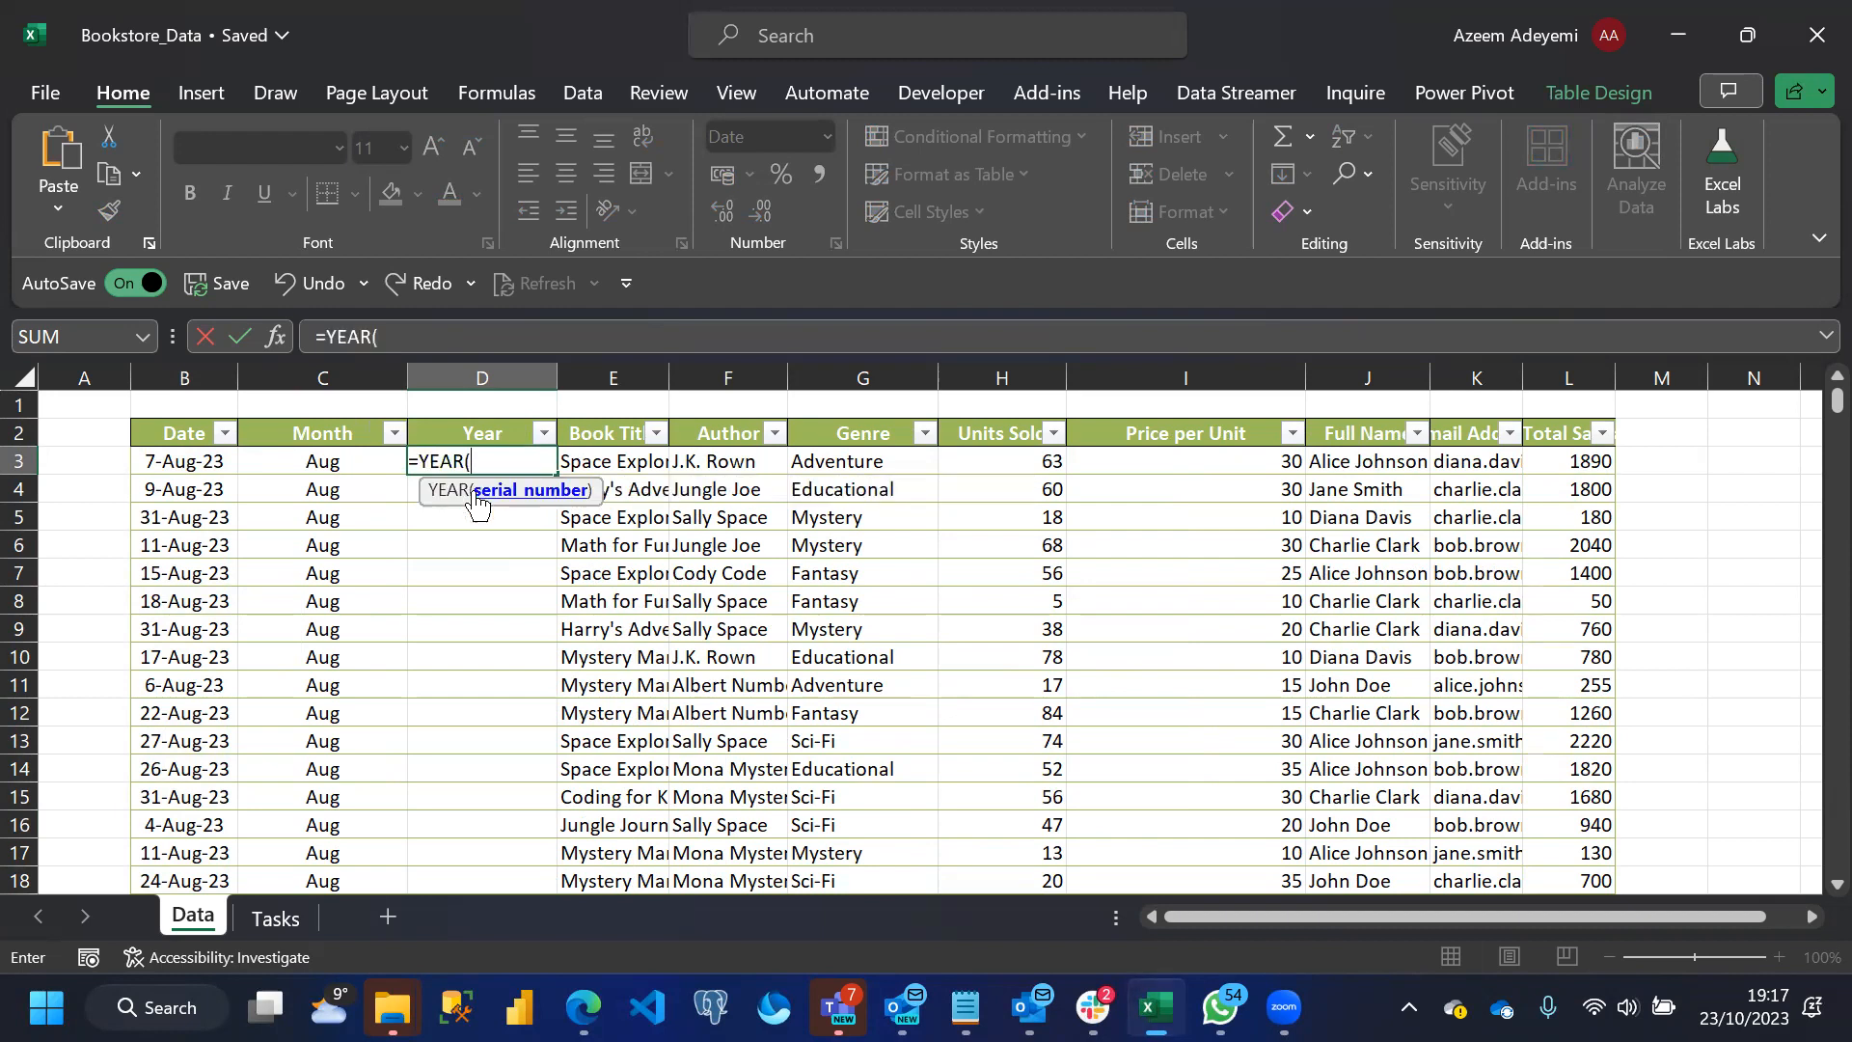
pyautogui.click(178, 463)
pyautogui.write(')')
pyautogui.press('Return')
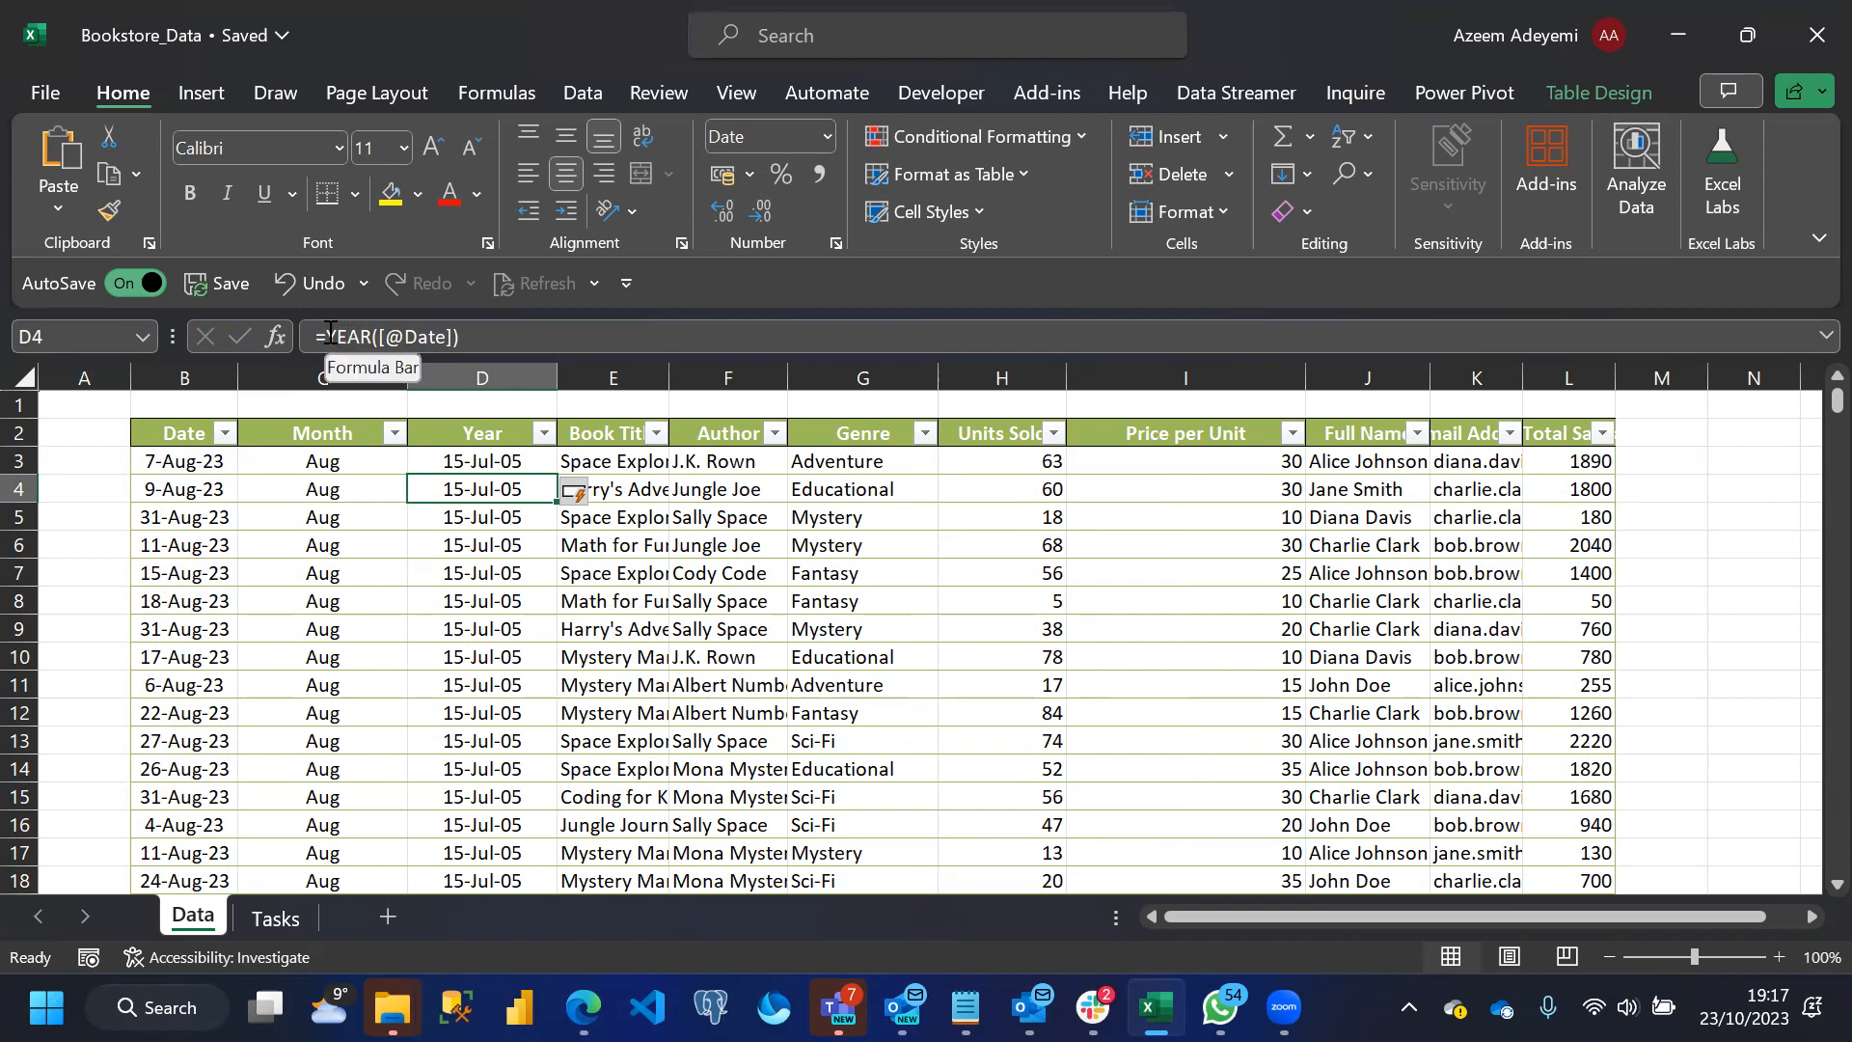
pyautogui.hotkey('ctrl', 'z')
pyautogui.press('Delete')
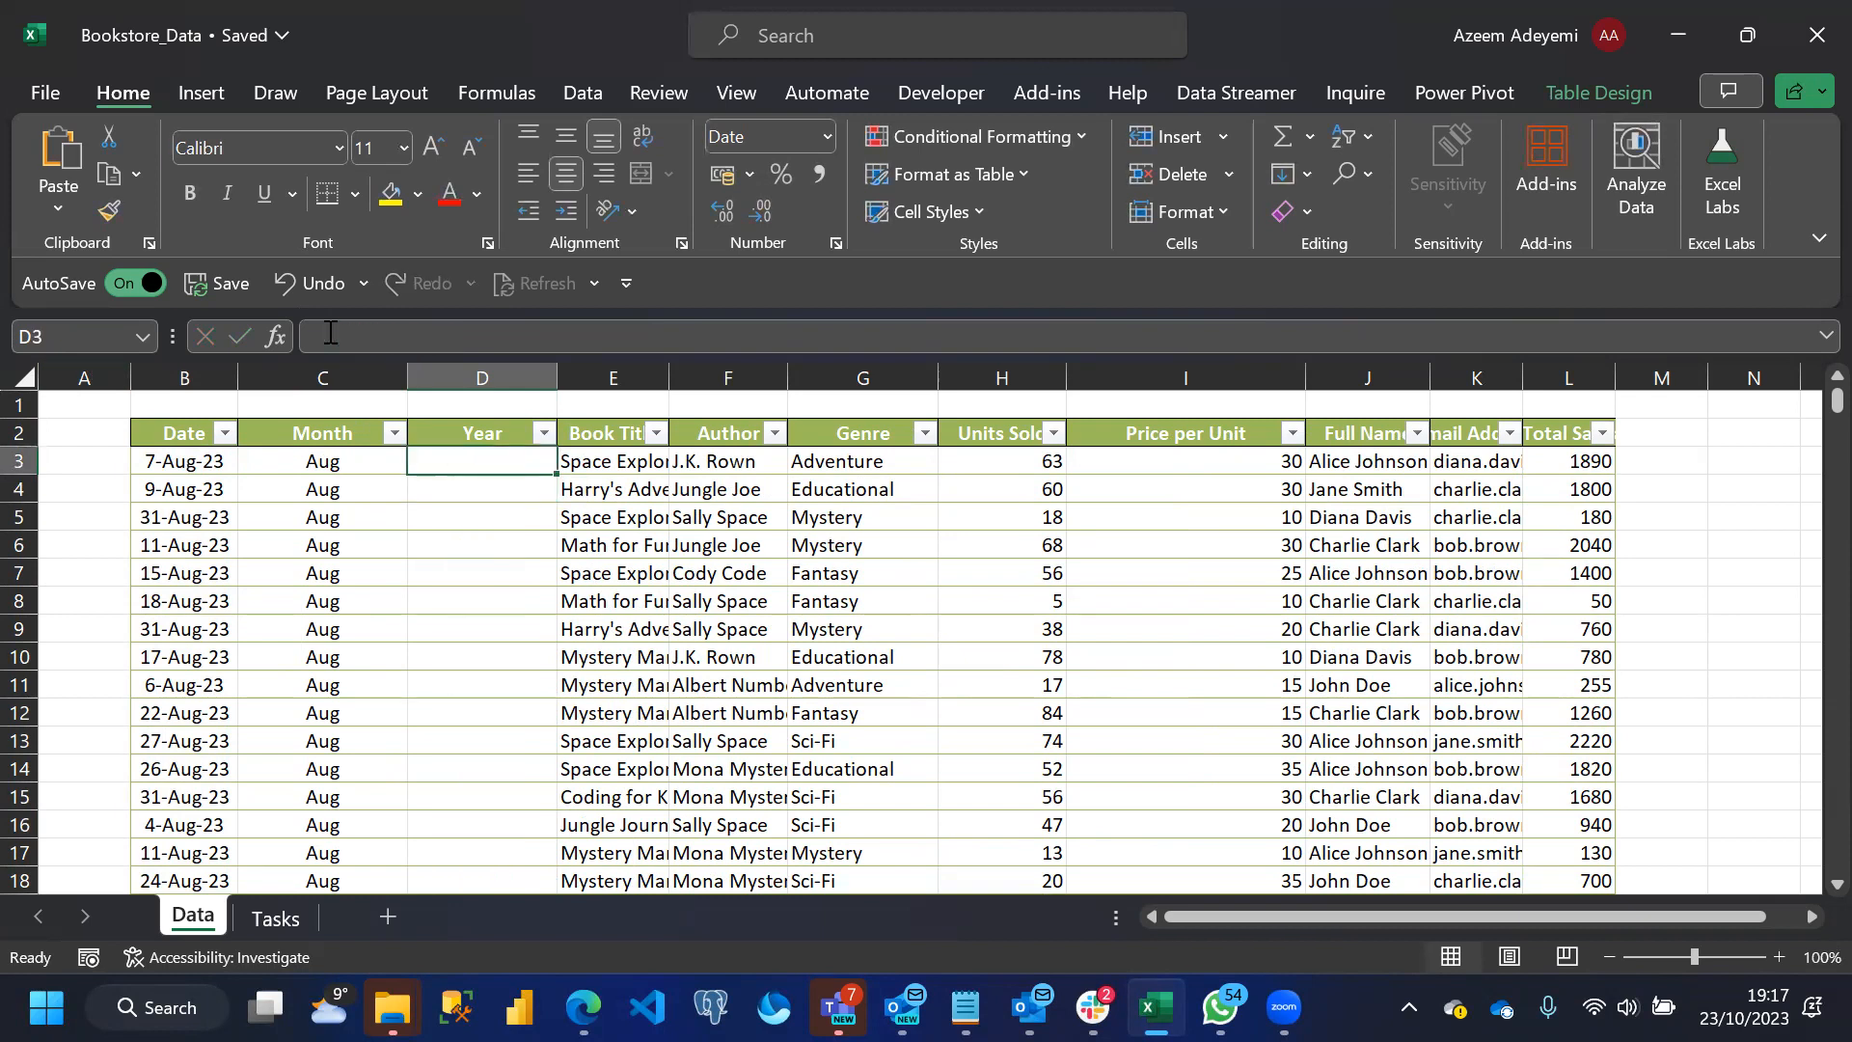
pyautogui.write('=tex')
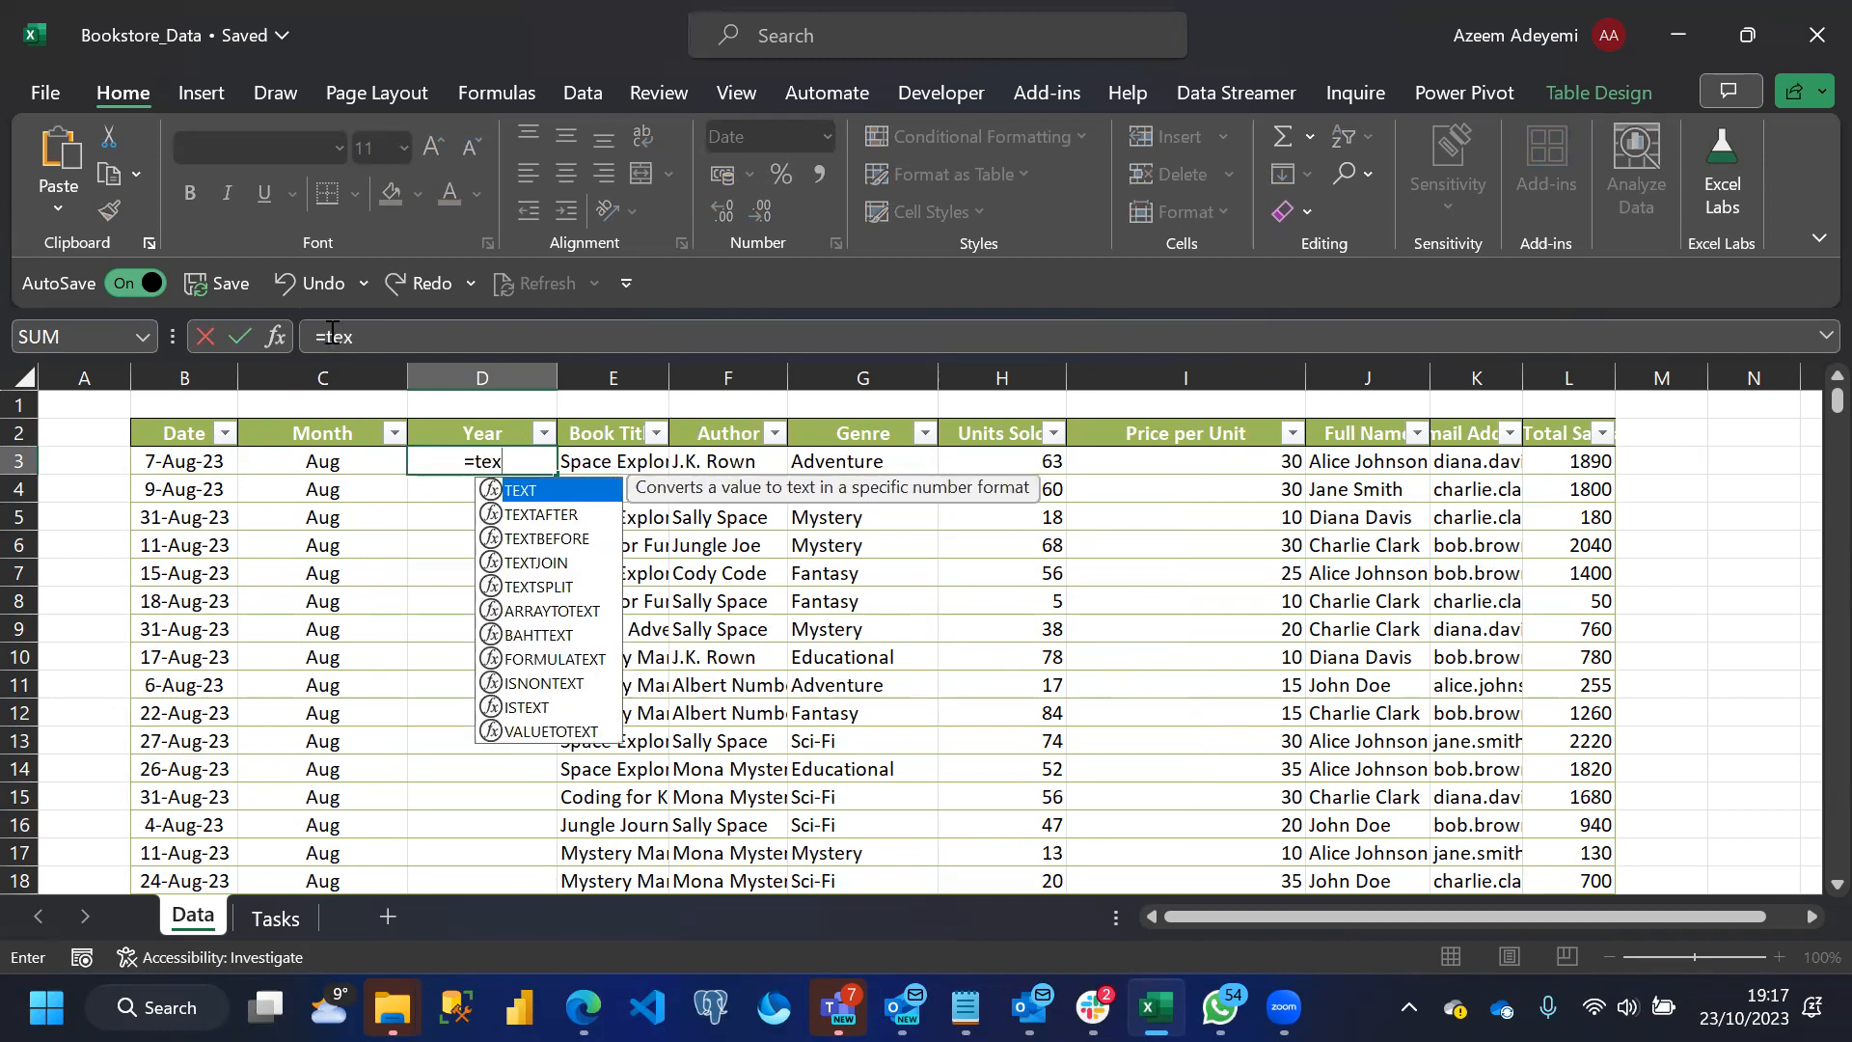
pyautogui.doubleClick(524, 494)
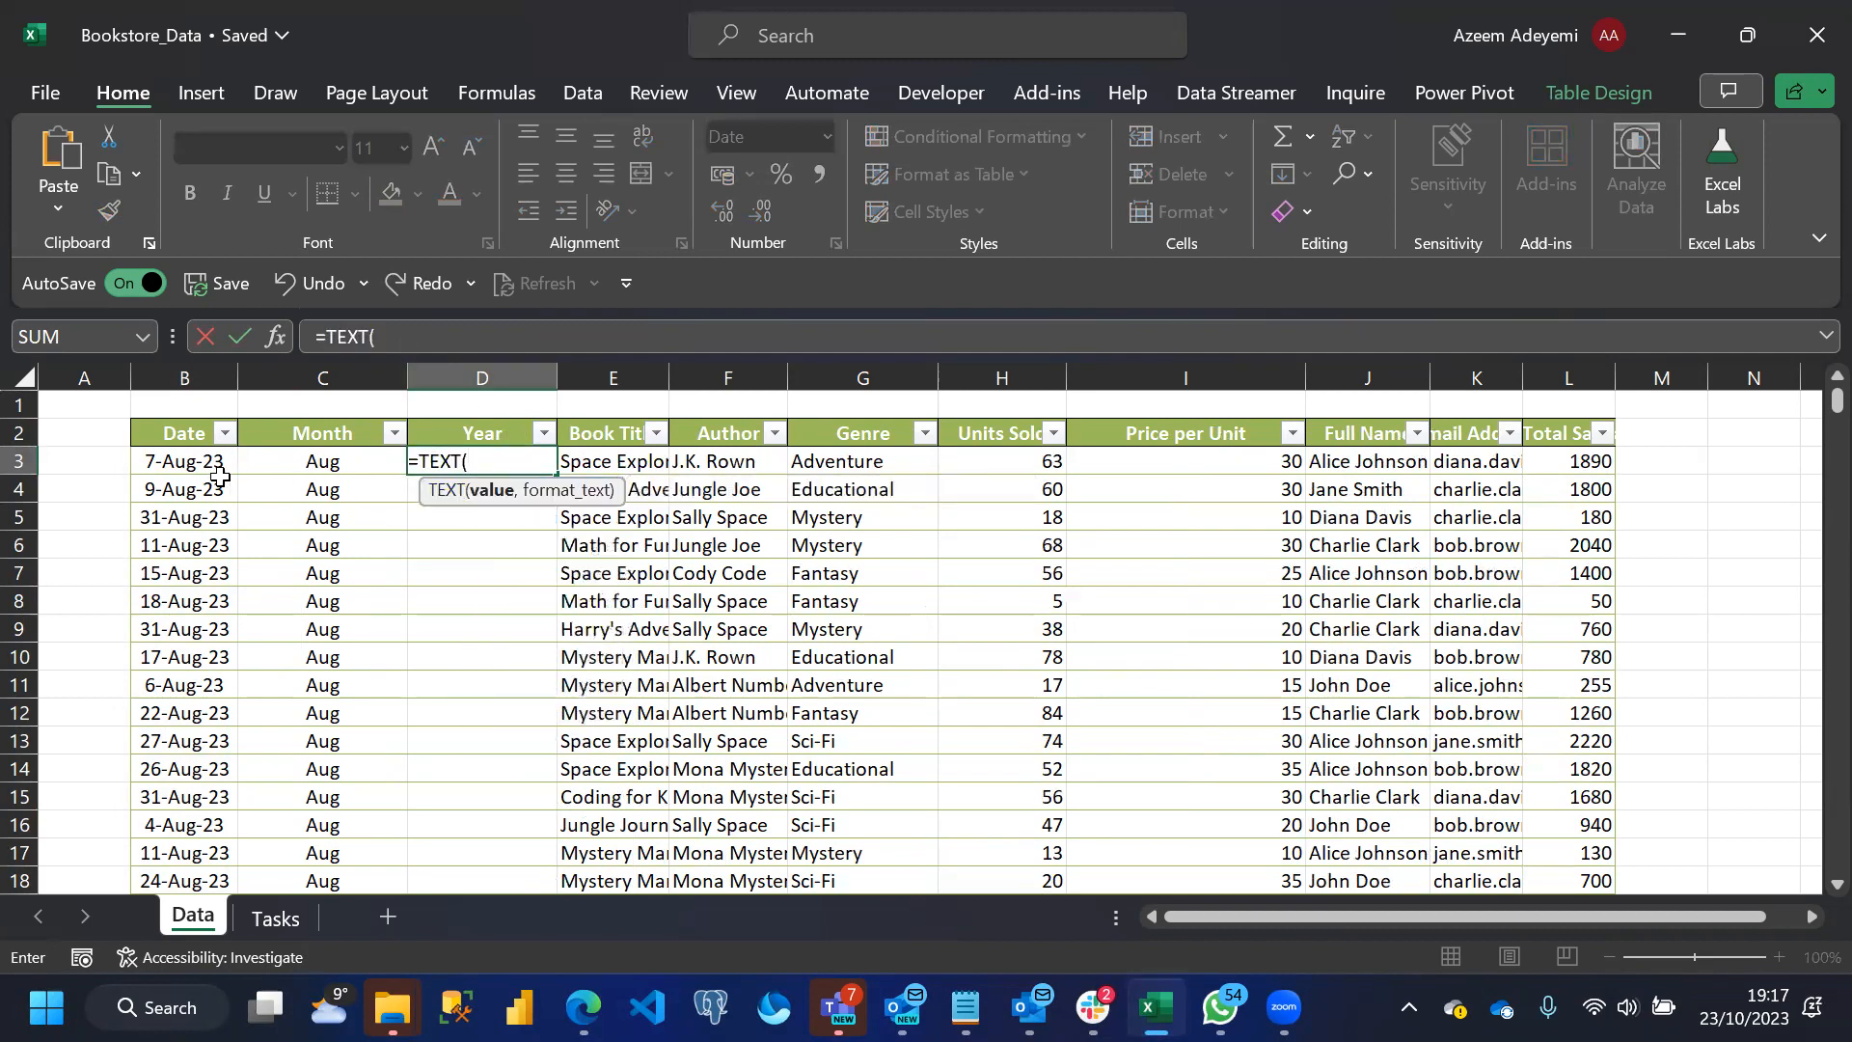
pyautogui.click(173, 462)
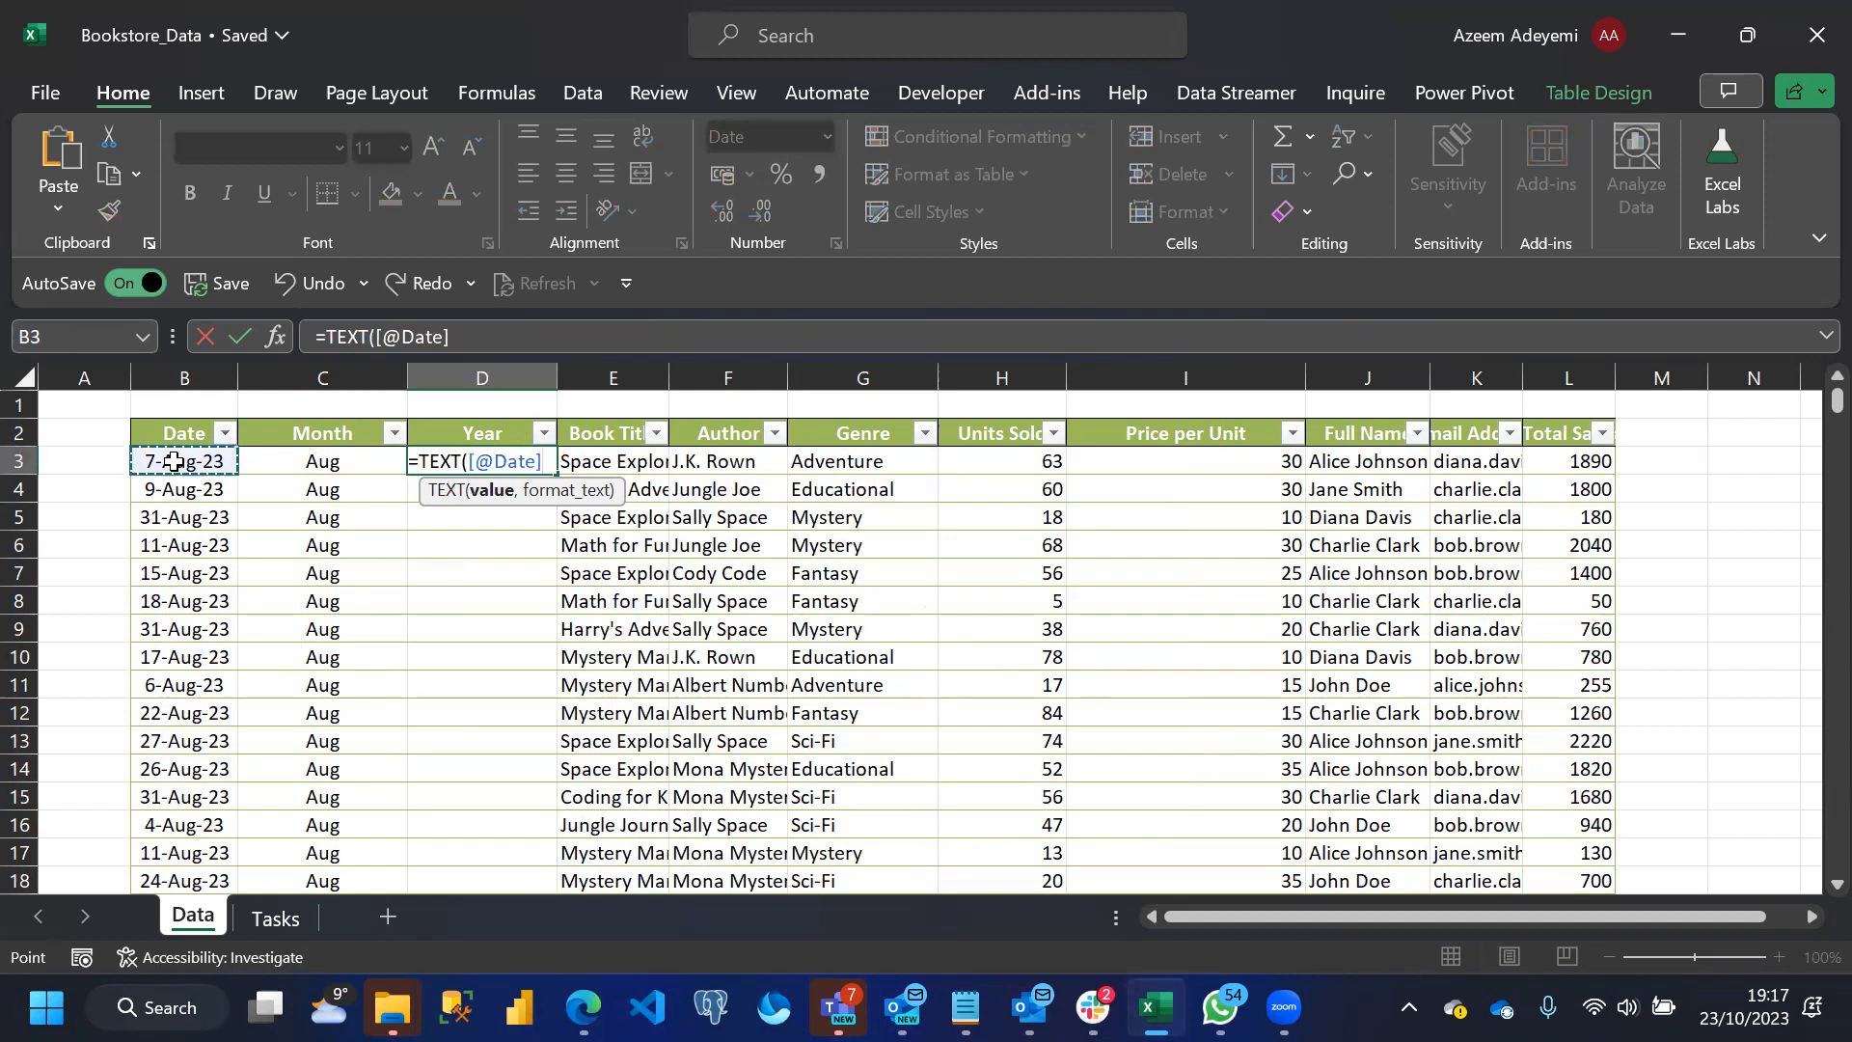
pyautogui.write(', ')
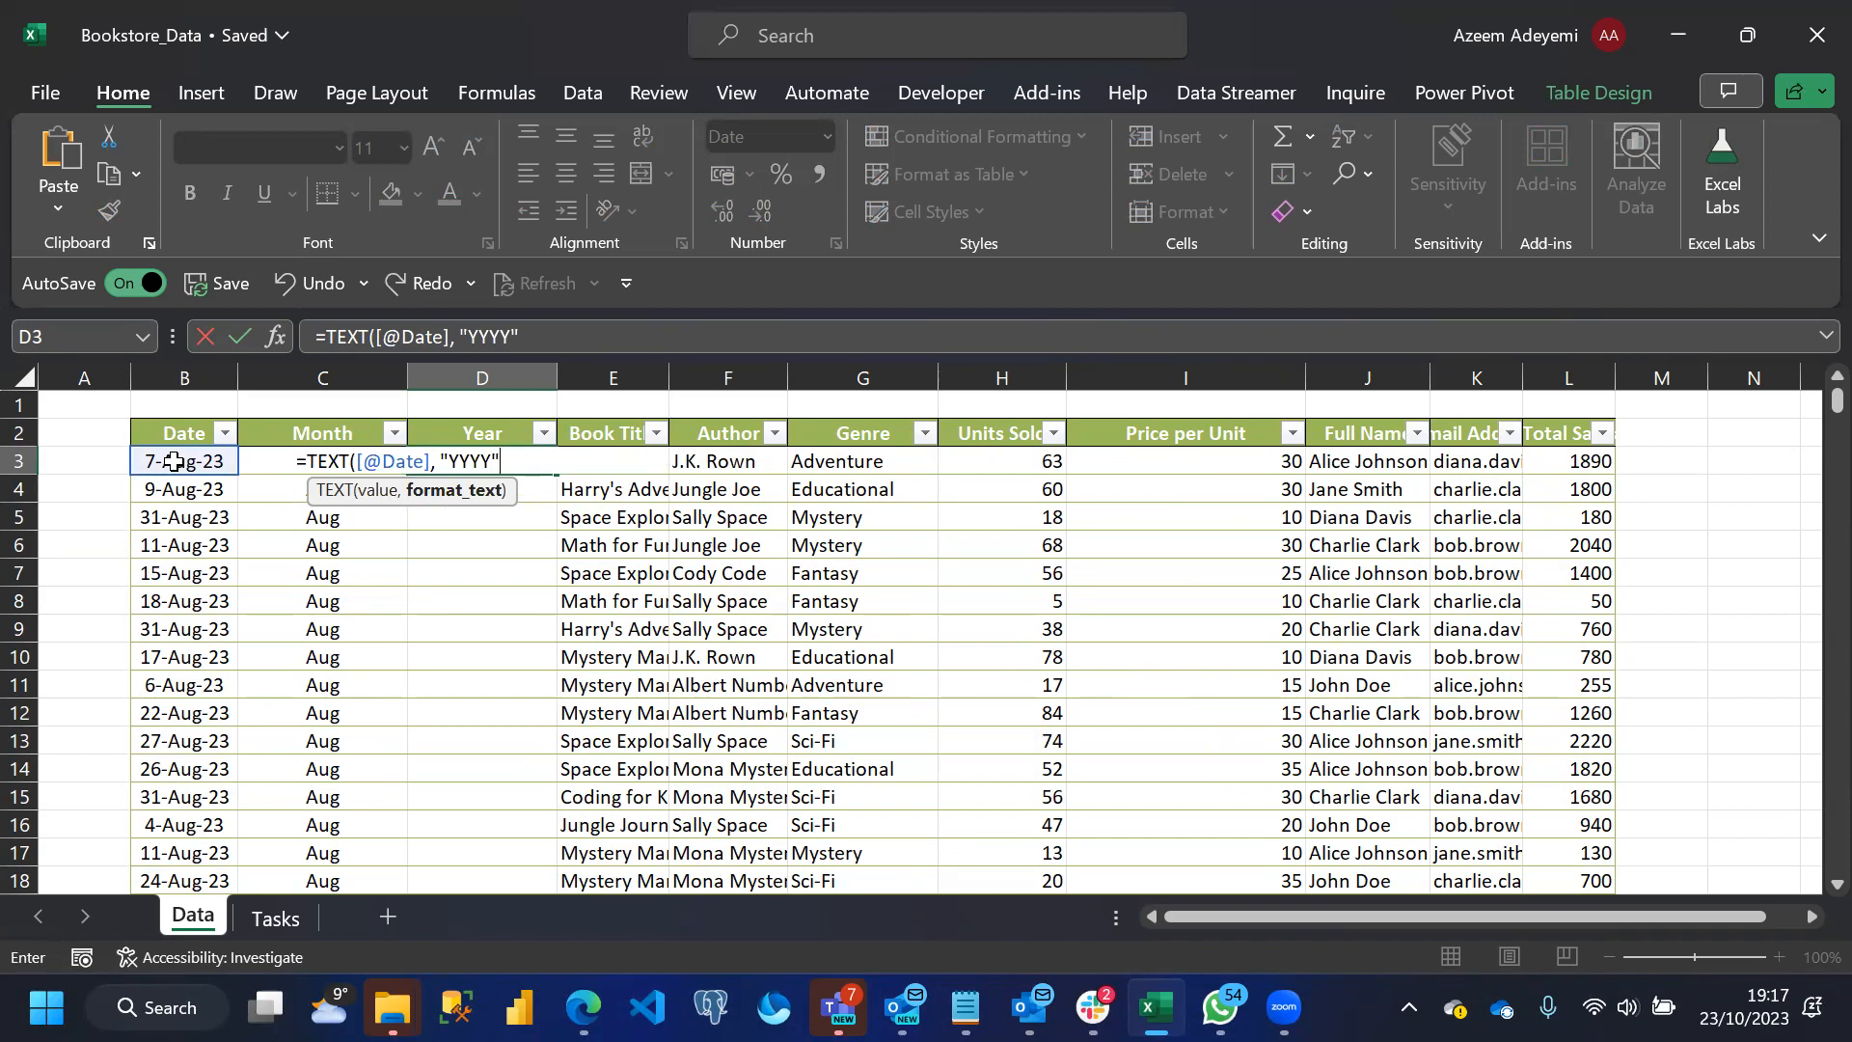
pyautogui.write('"YYYY")')
pyautogui.press('Return')
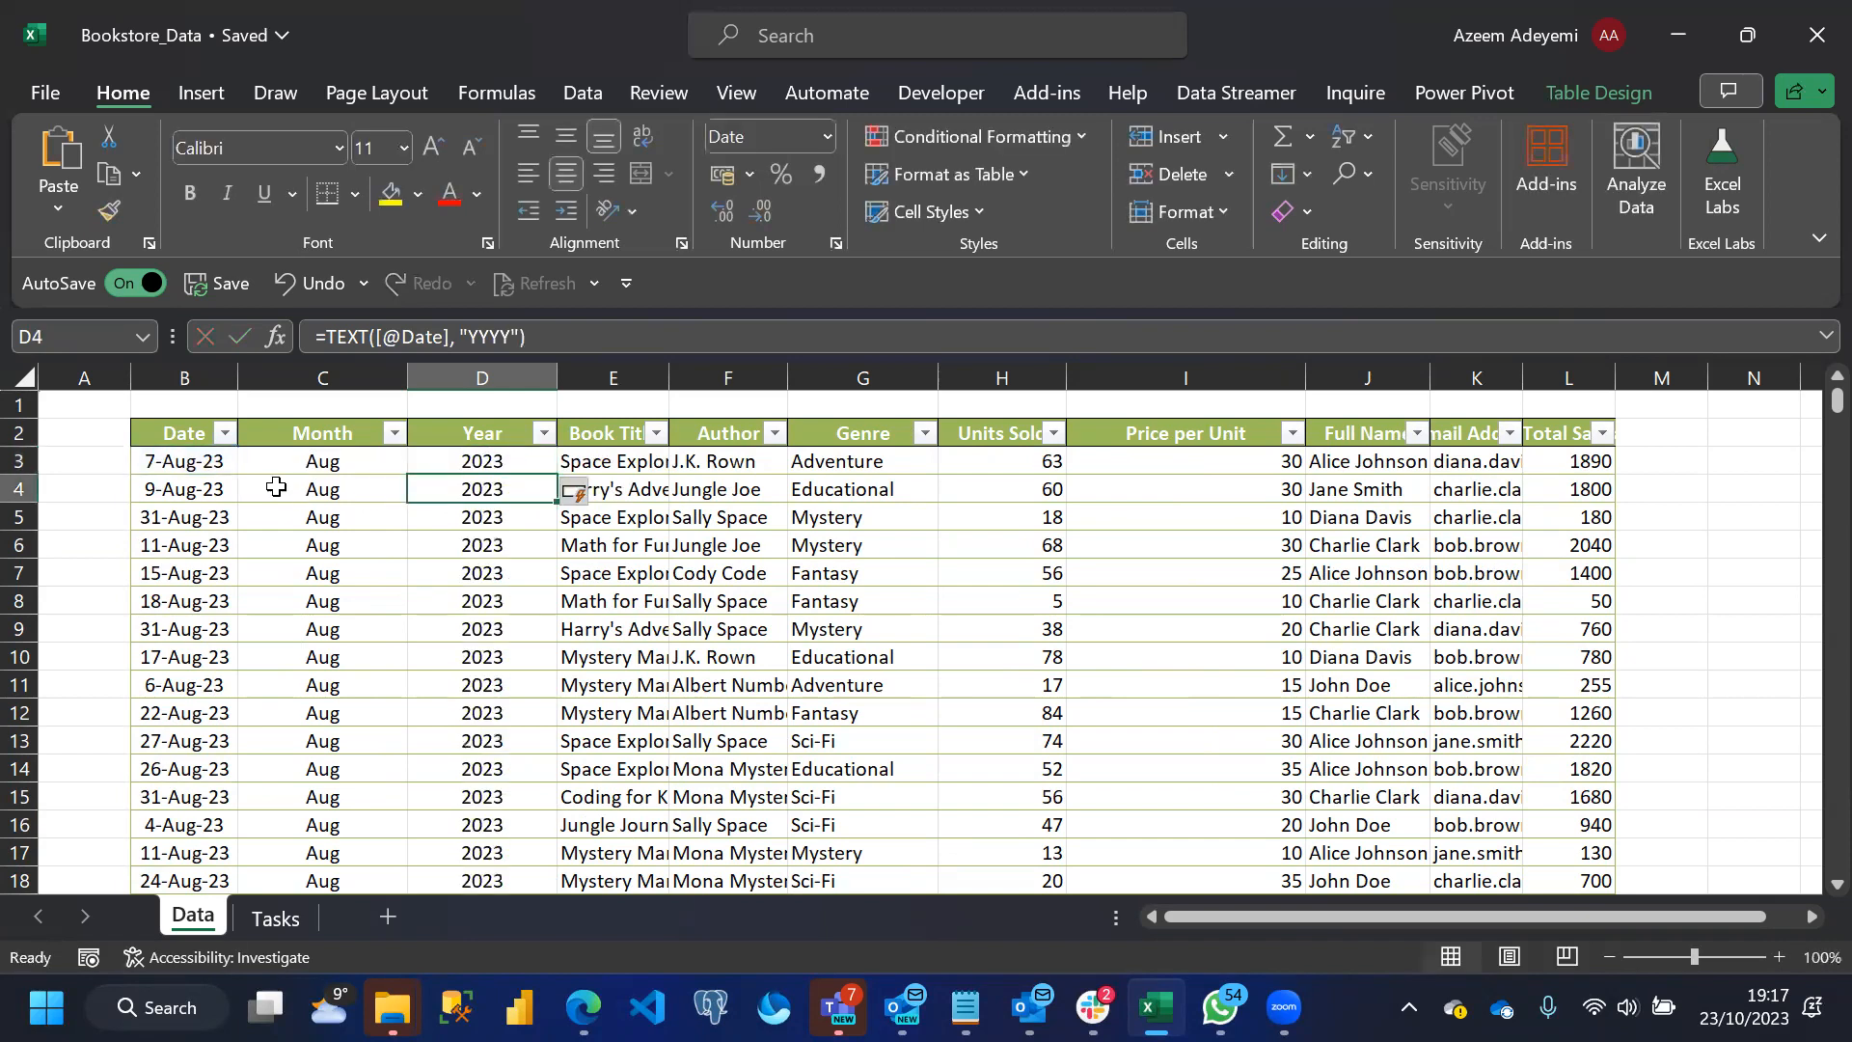
# Examine the filter value lists of the Year, Month and Date columns for inconsistent entries, without applying a filter
pyautogui.click(544, 434)
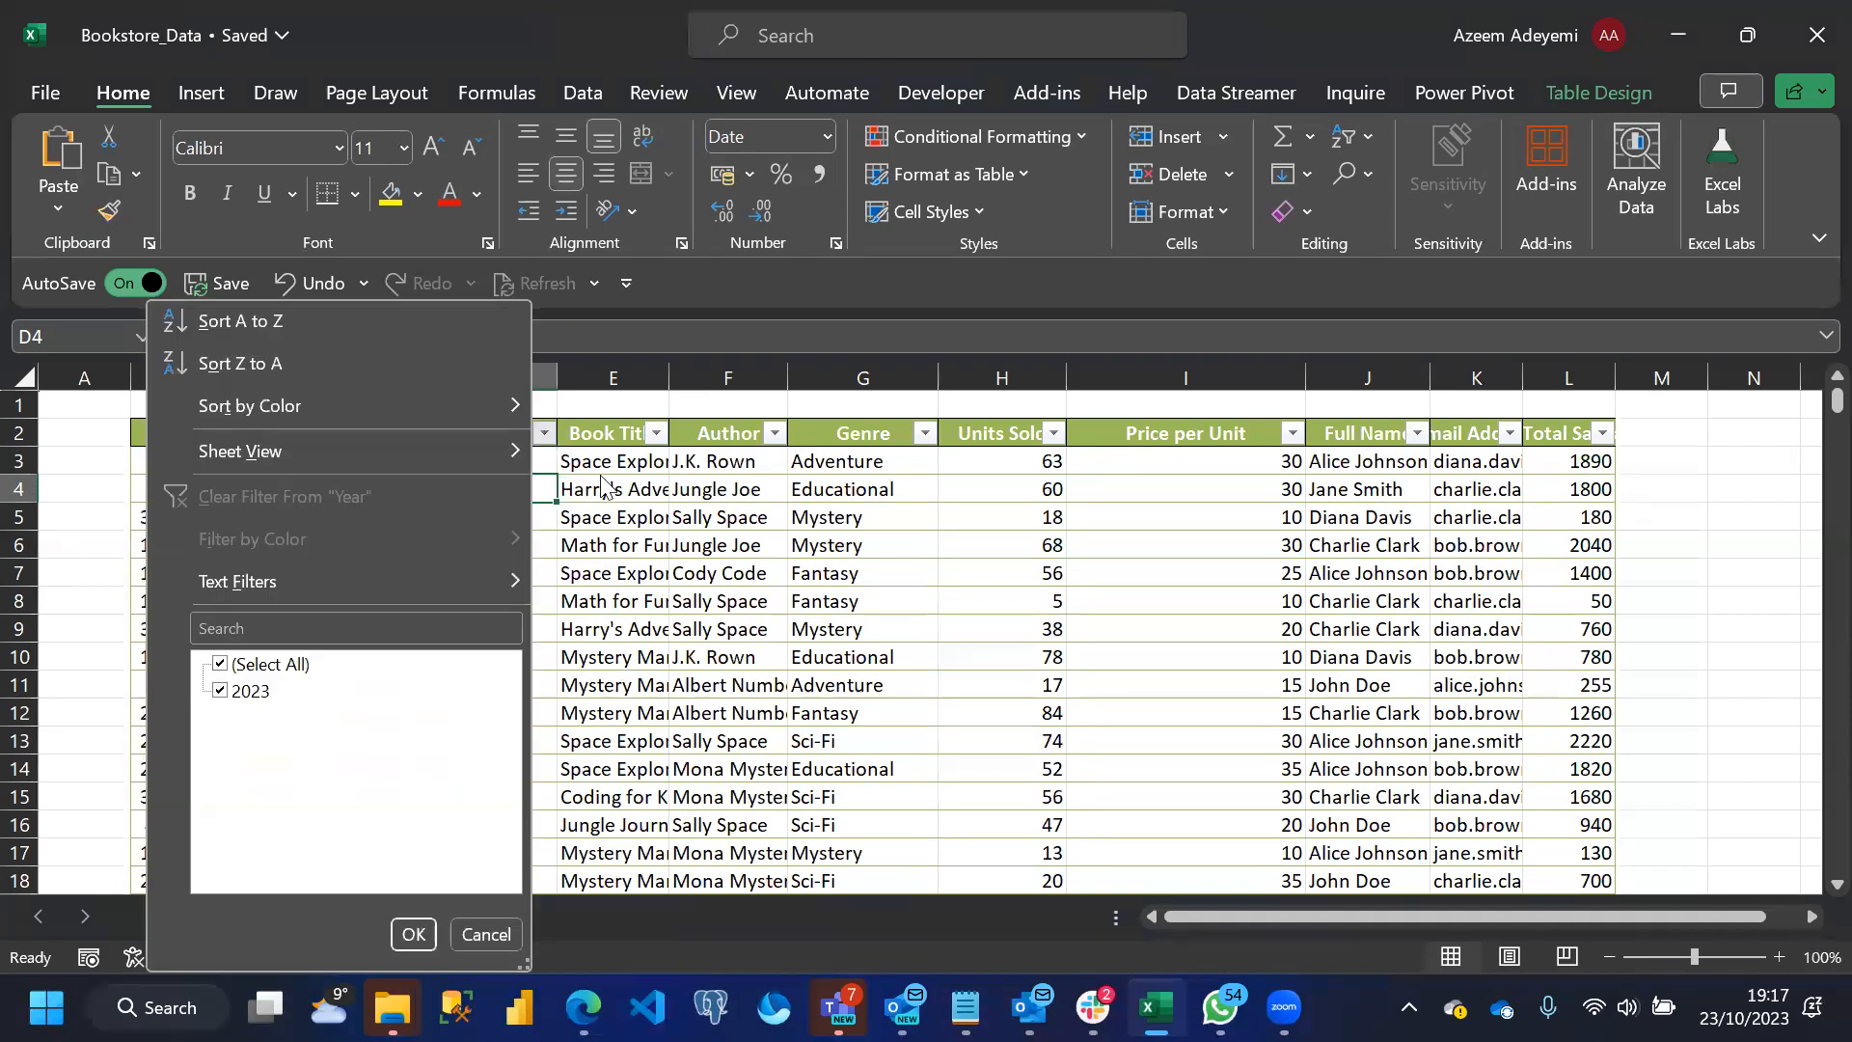
pyautogui.click(629, 503)
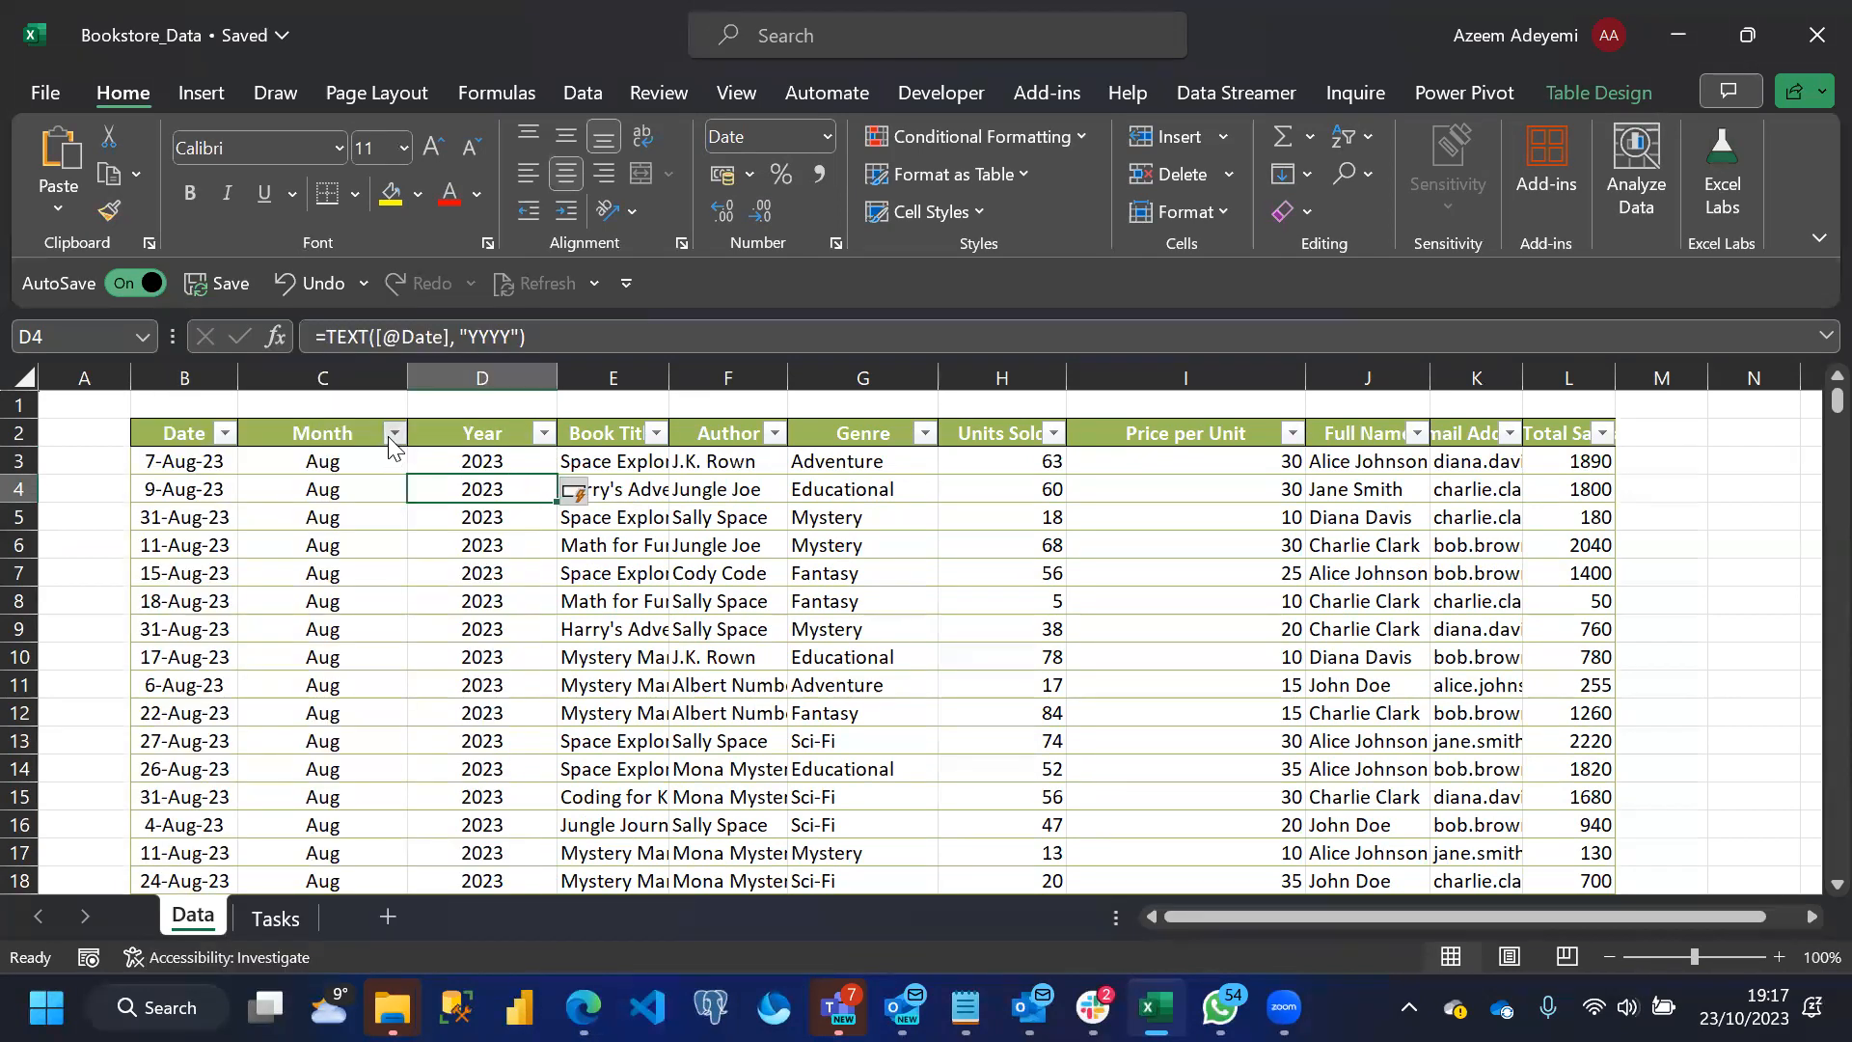
pyautogui.click(395, 435)
pyautogui.click(360, 545)
pyautogui.moveTo(1836, 403); pyautogui.dragTo(1806, 347)
pyautogui.click(224, 435)
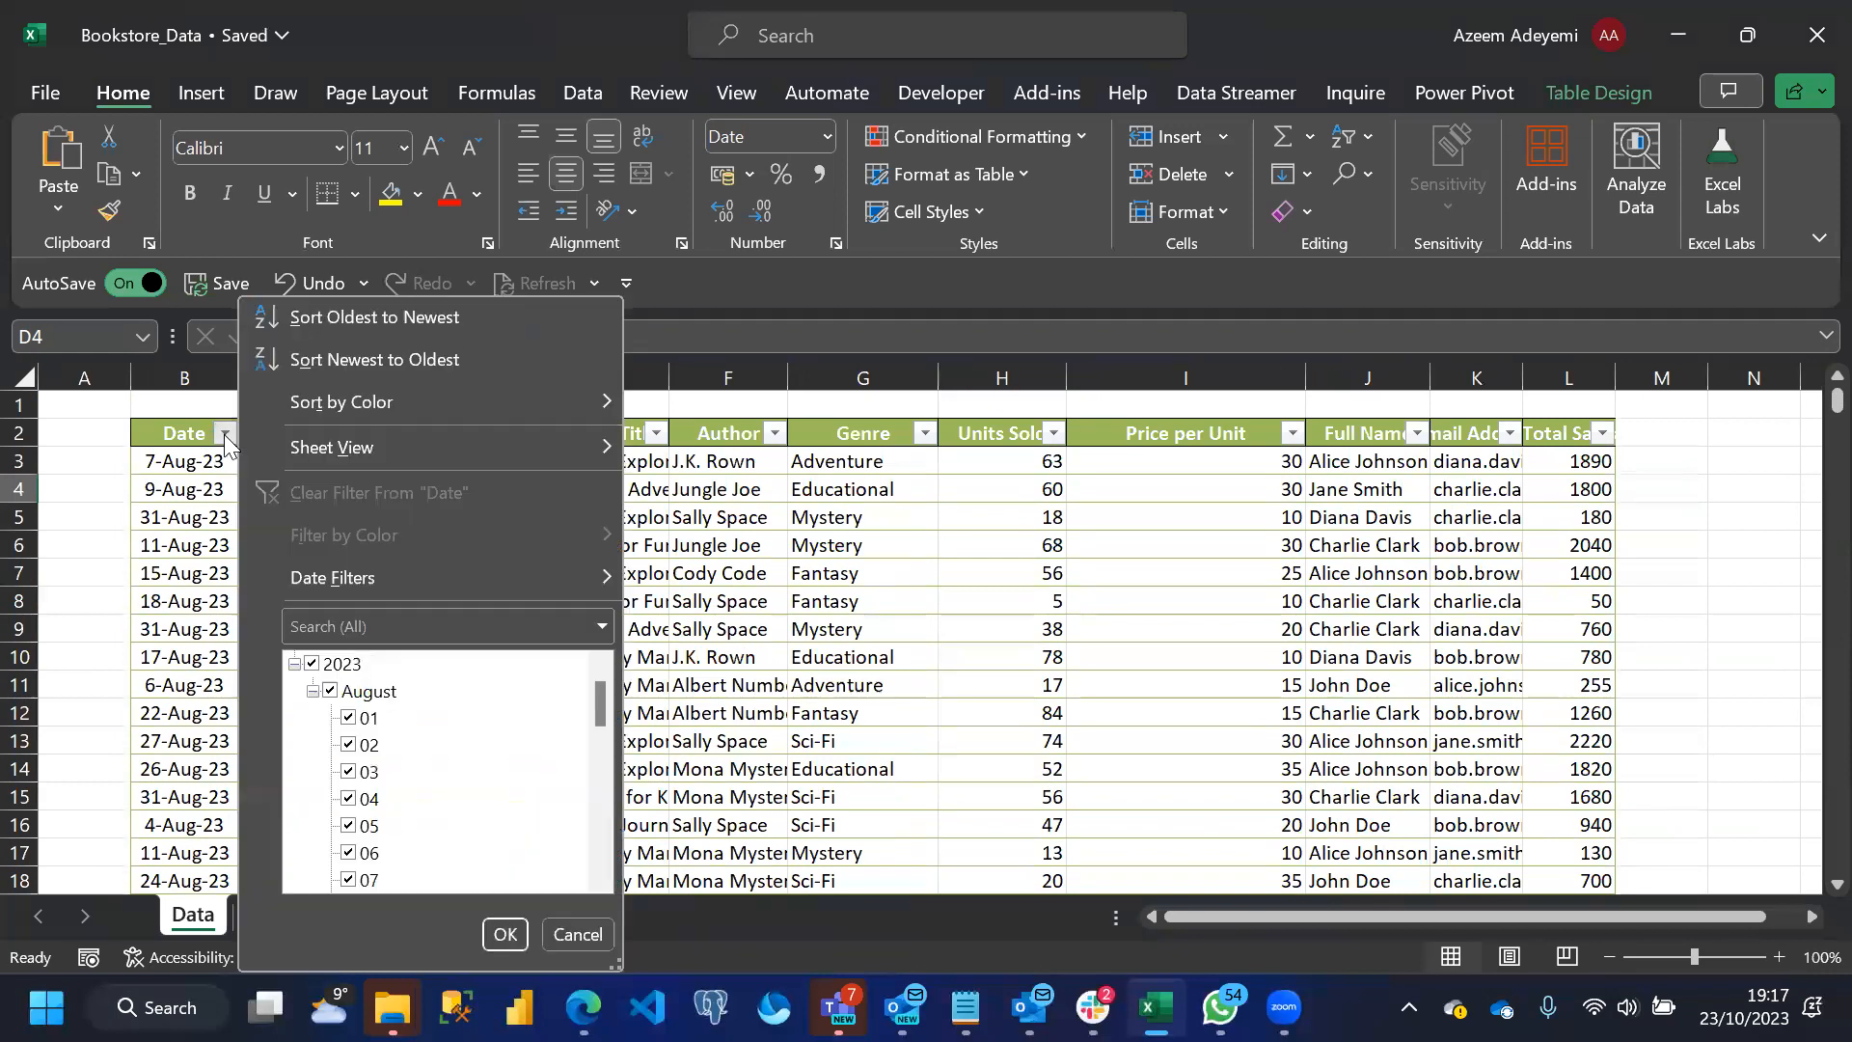
pyautogui.moveTo(596, 702); pyautogui.dragTo(596, 883)
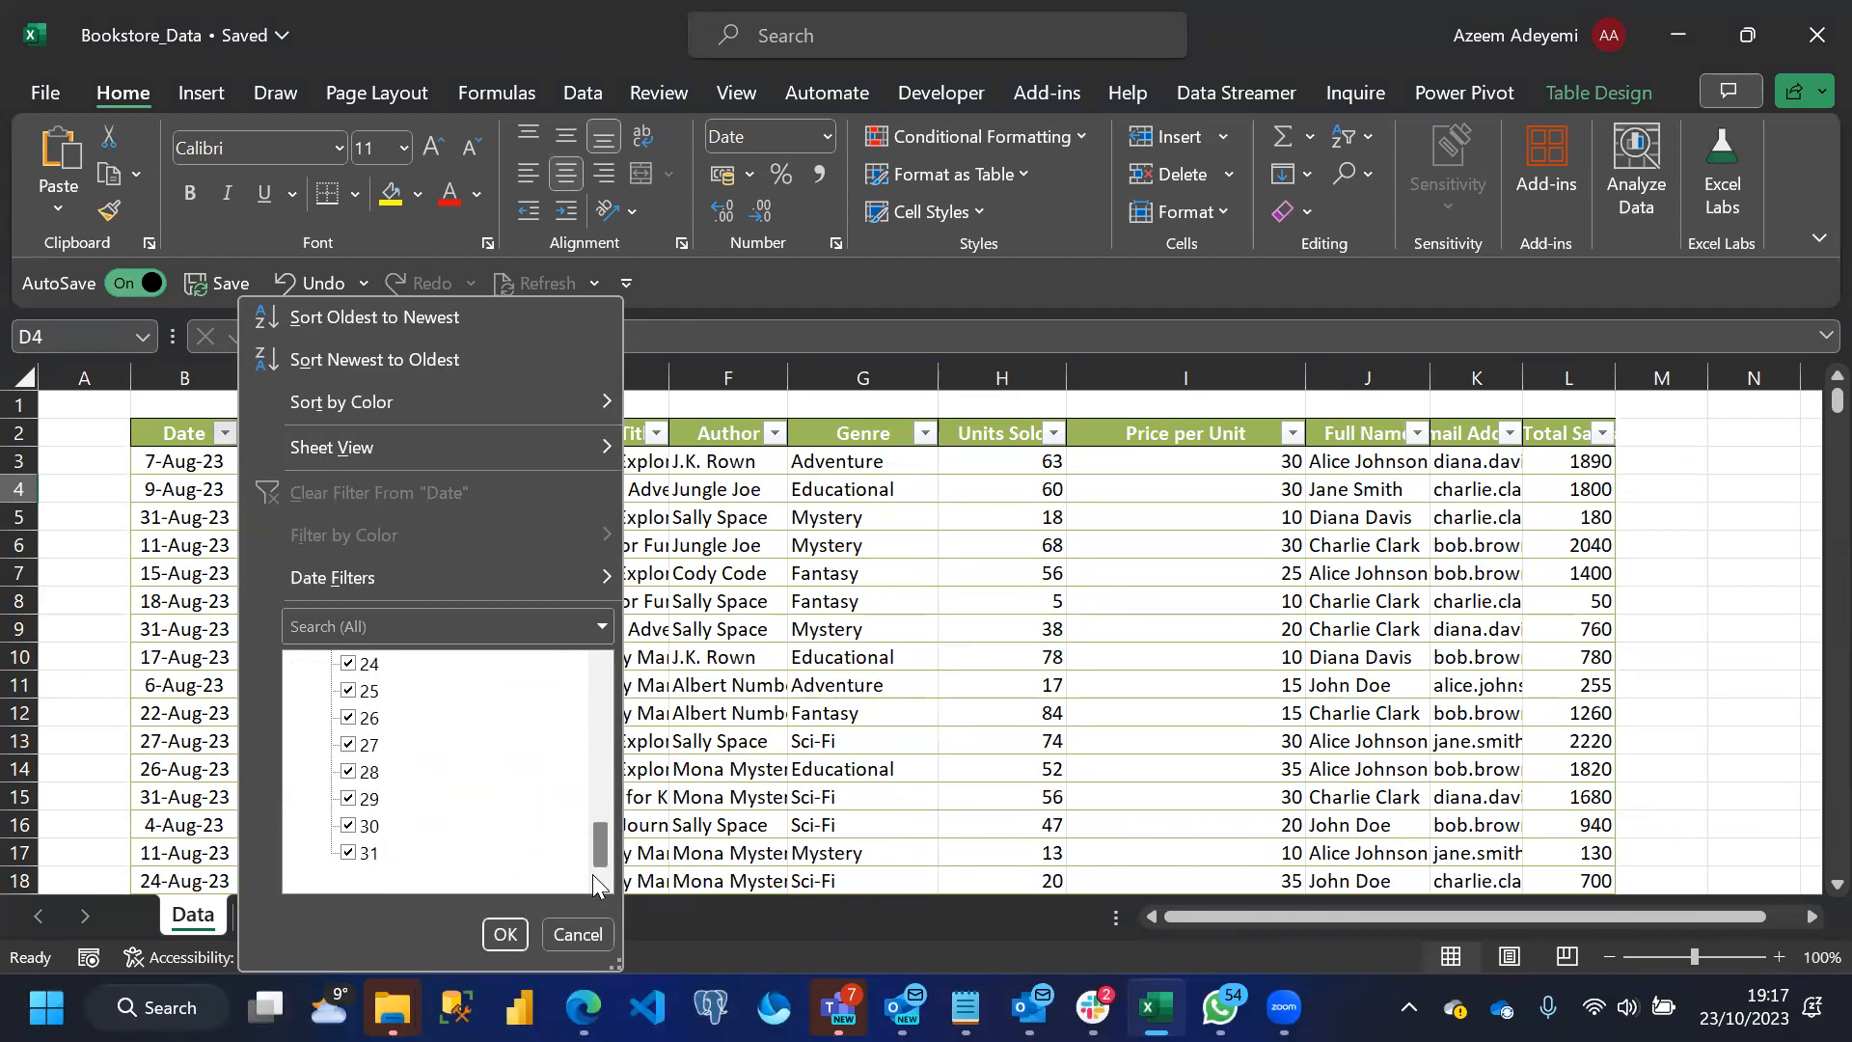
pyautogui.click(736, 525)
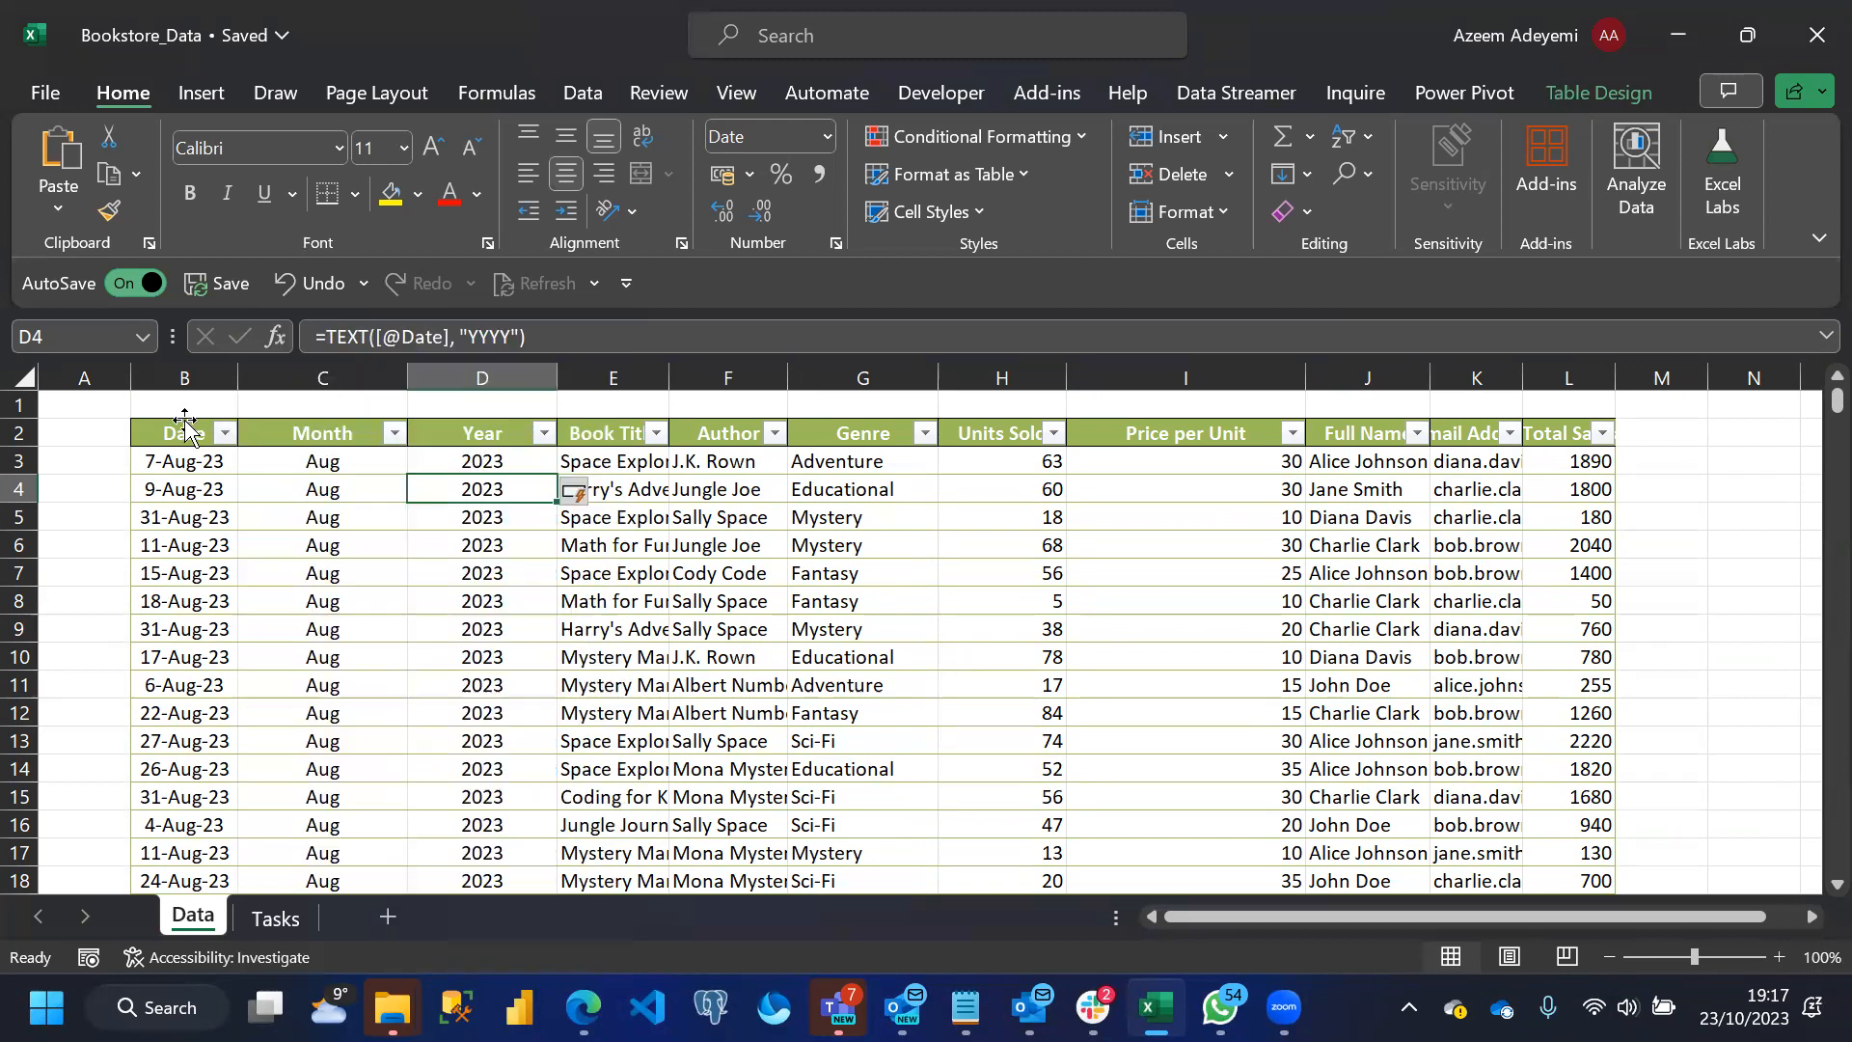
# Widen the Book Title and Author columns to fit their contents and check the filter values of both
pyautogui.doubleClick(676, 376)
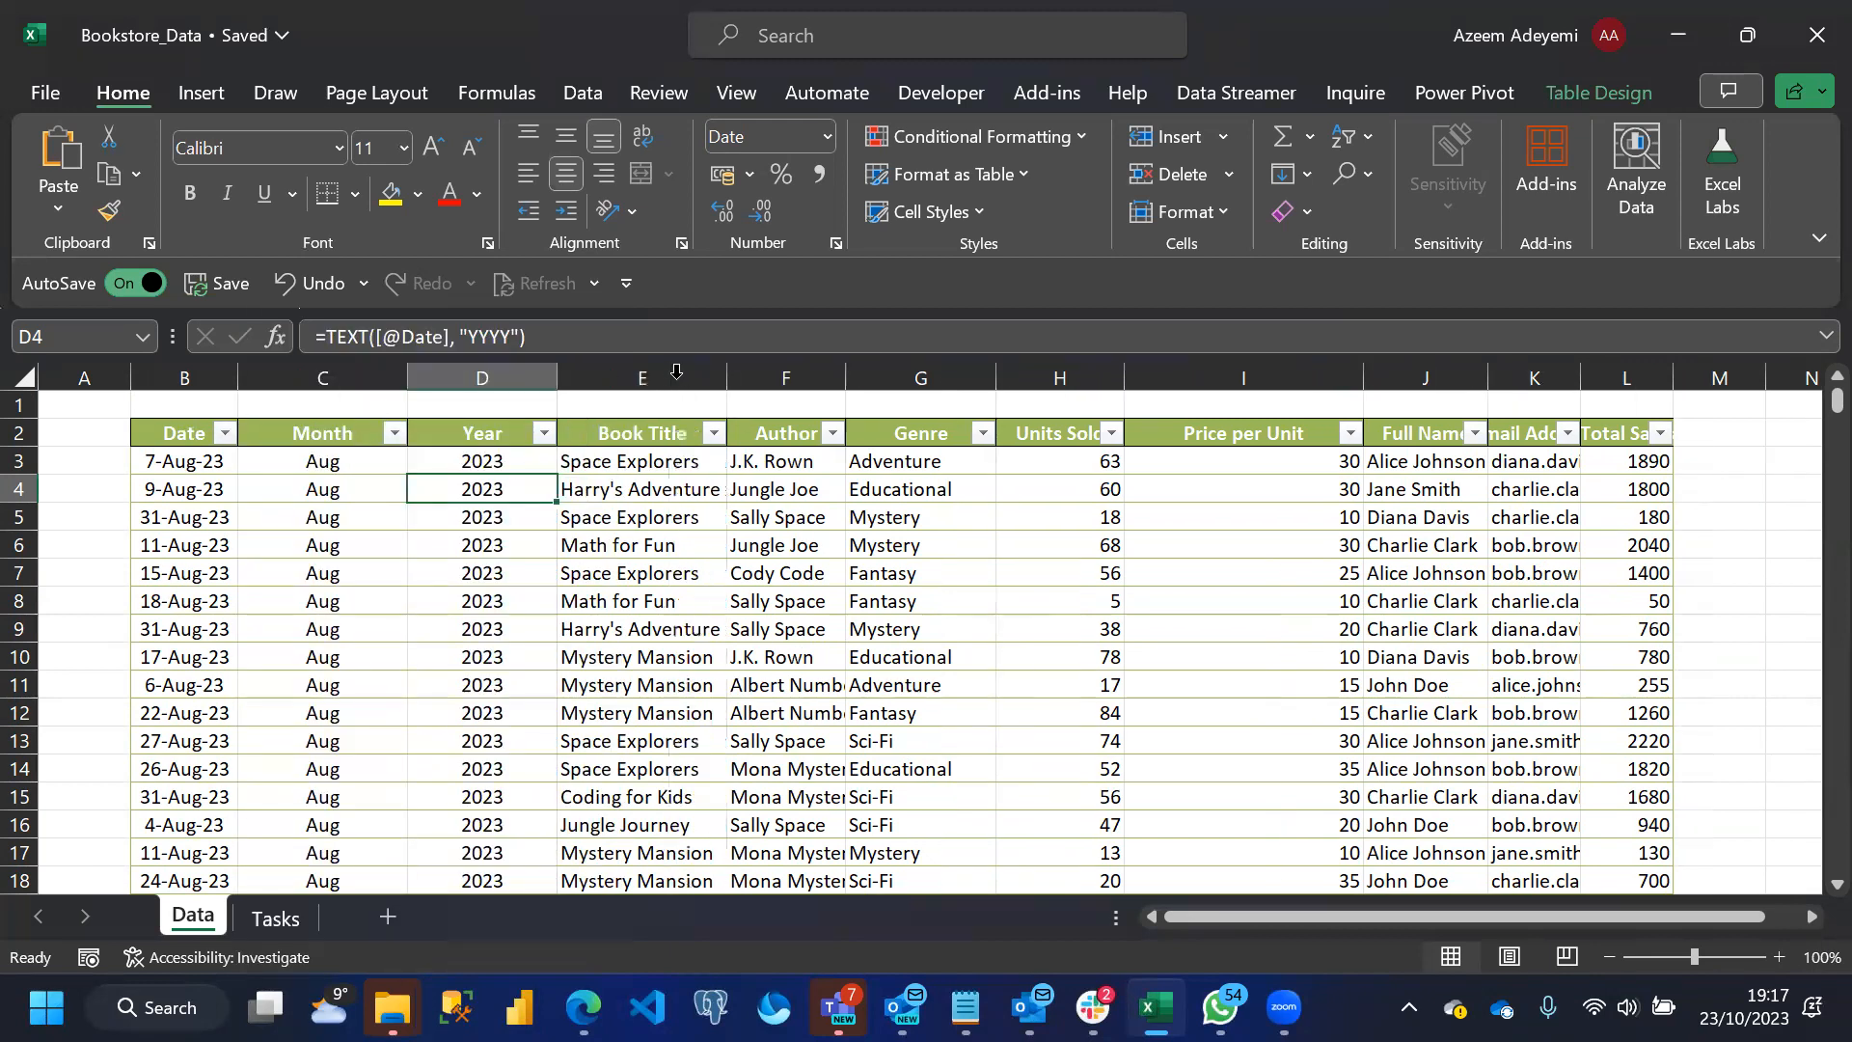
pyautogui.click(714, 436)
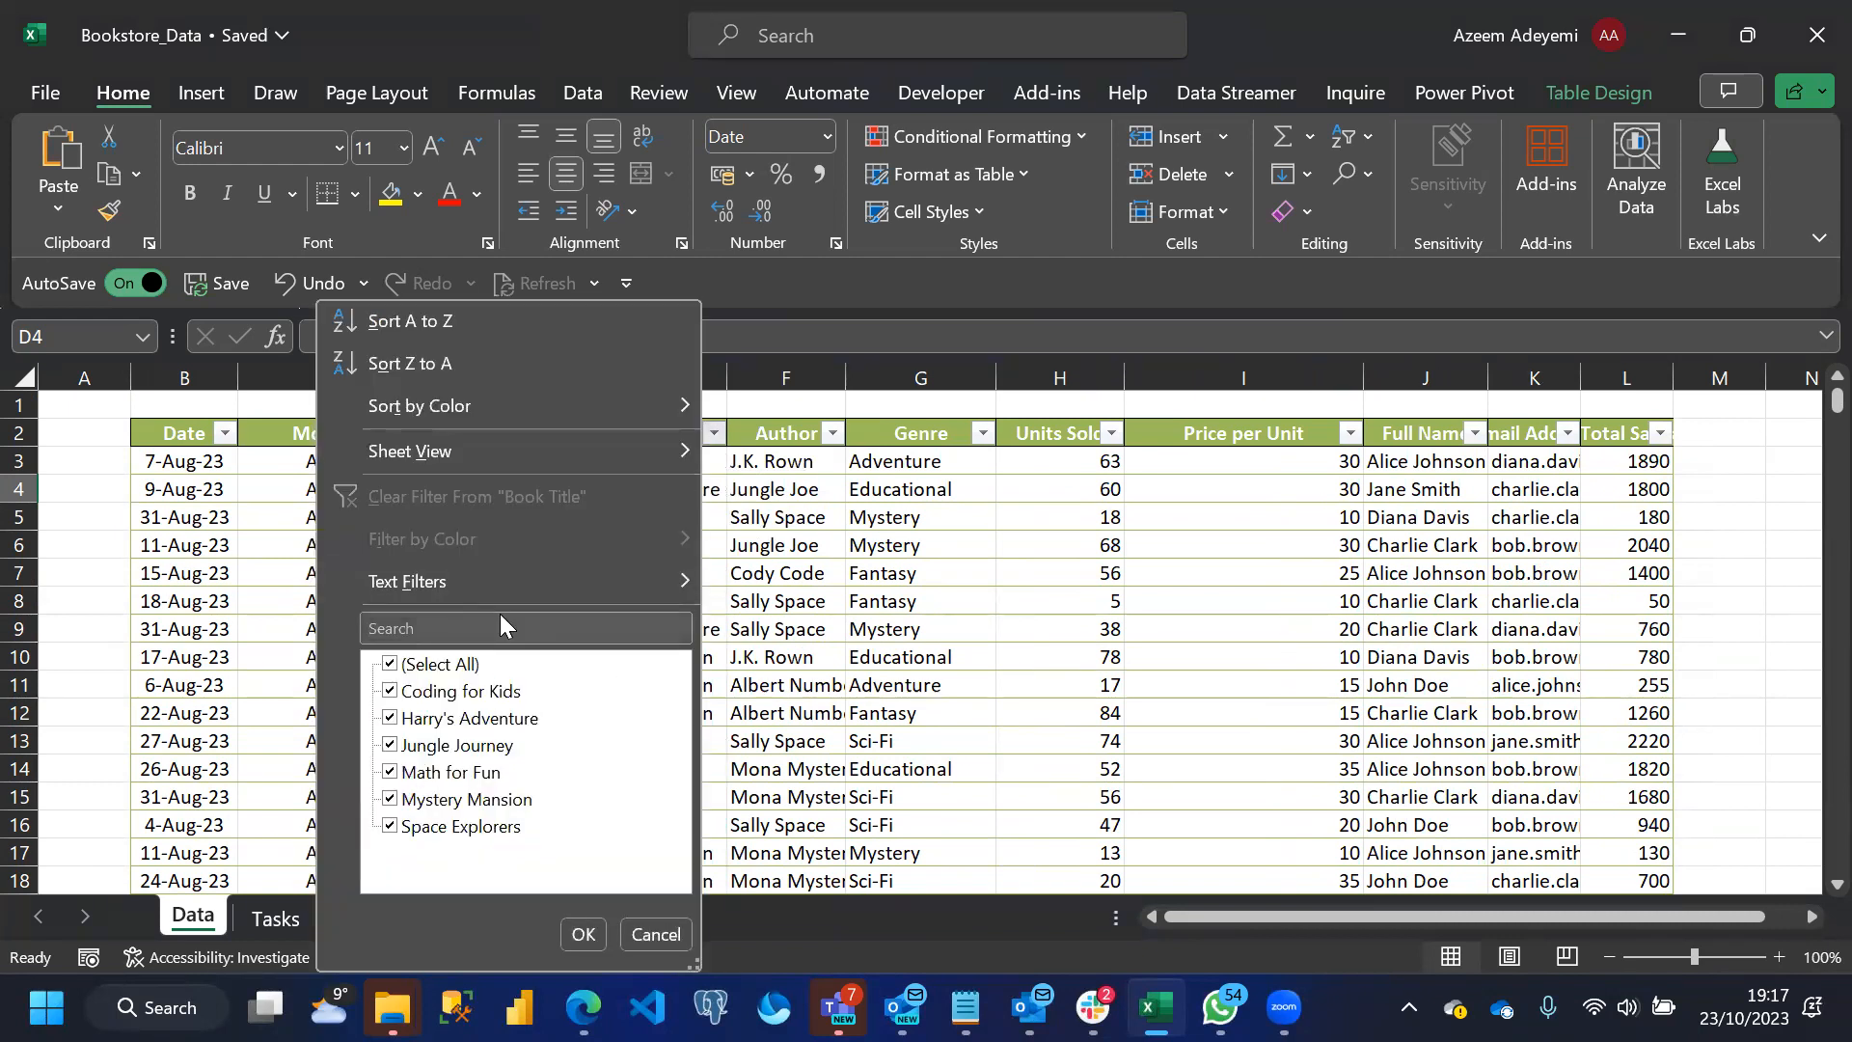
pyautogui.click(784, 560)
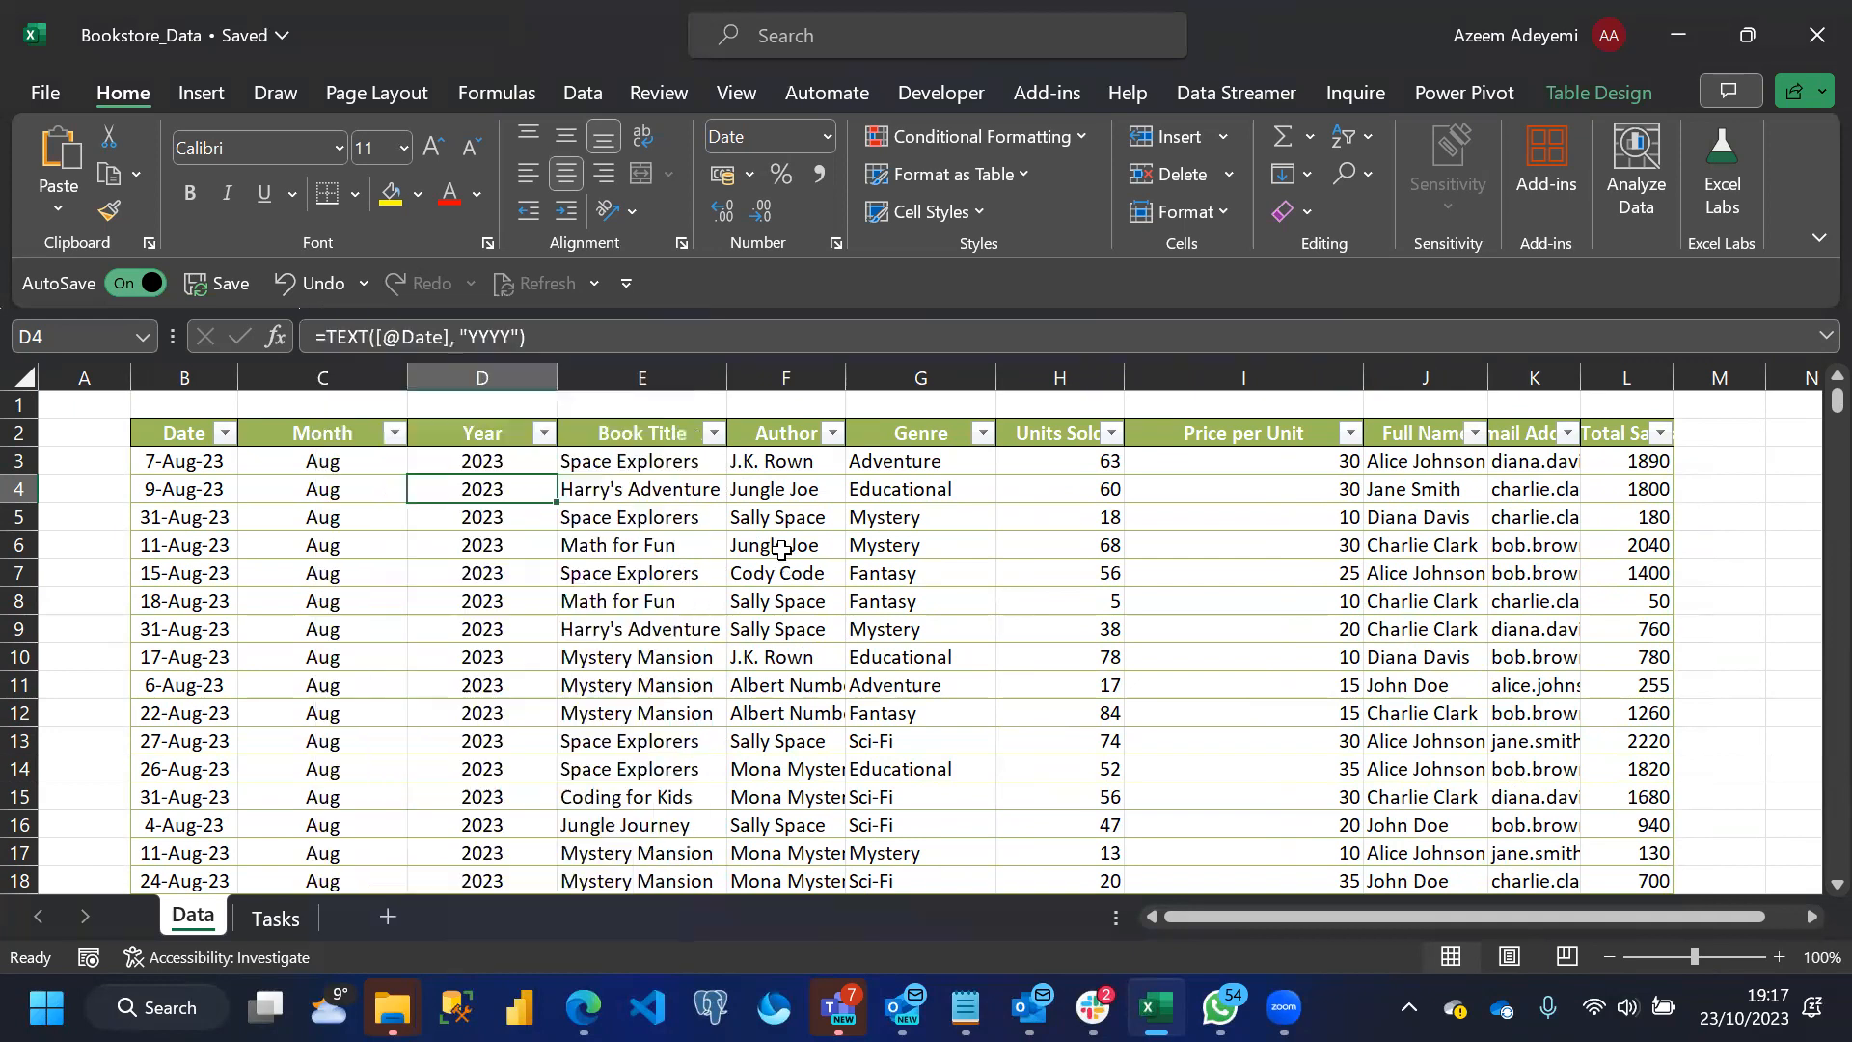
pyautogui.click(833, 434)
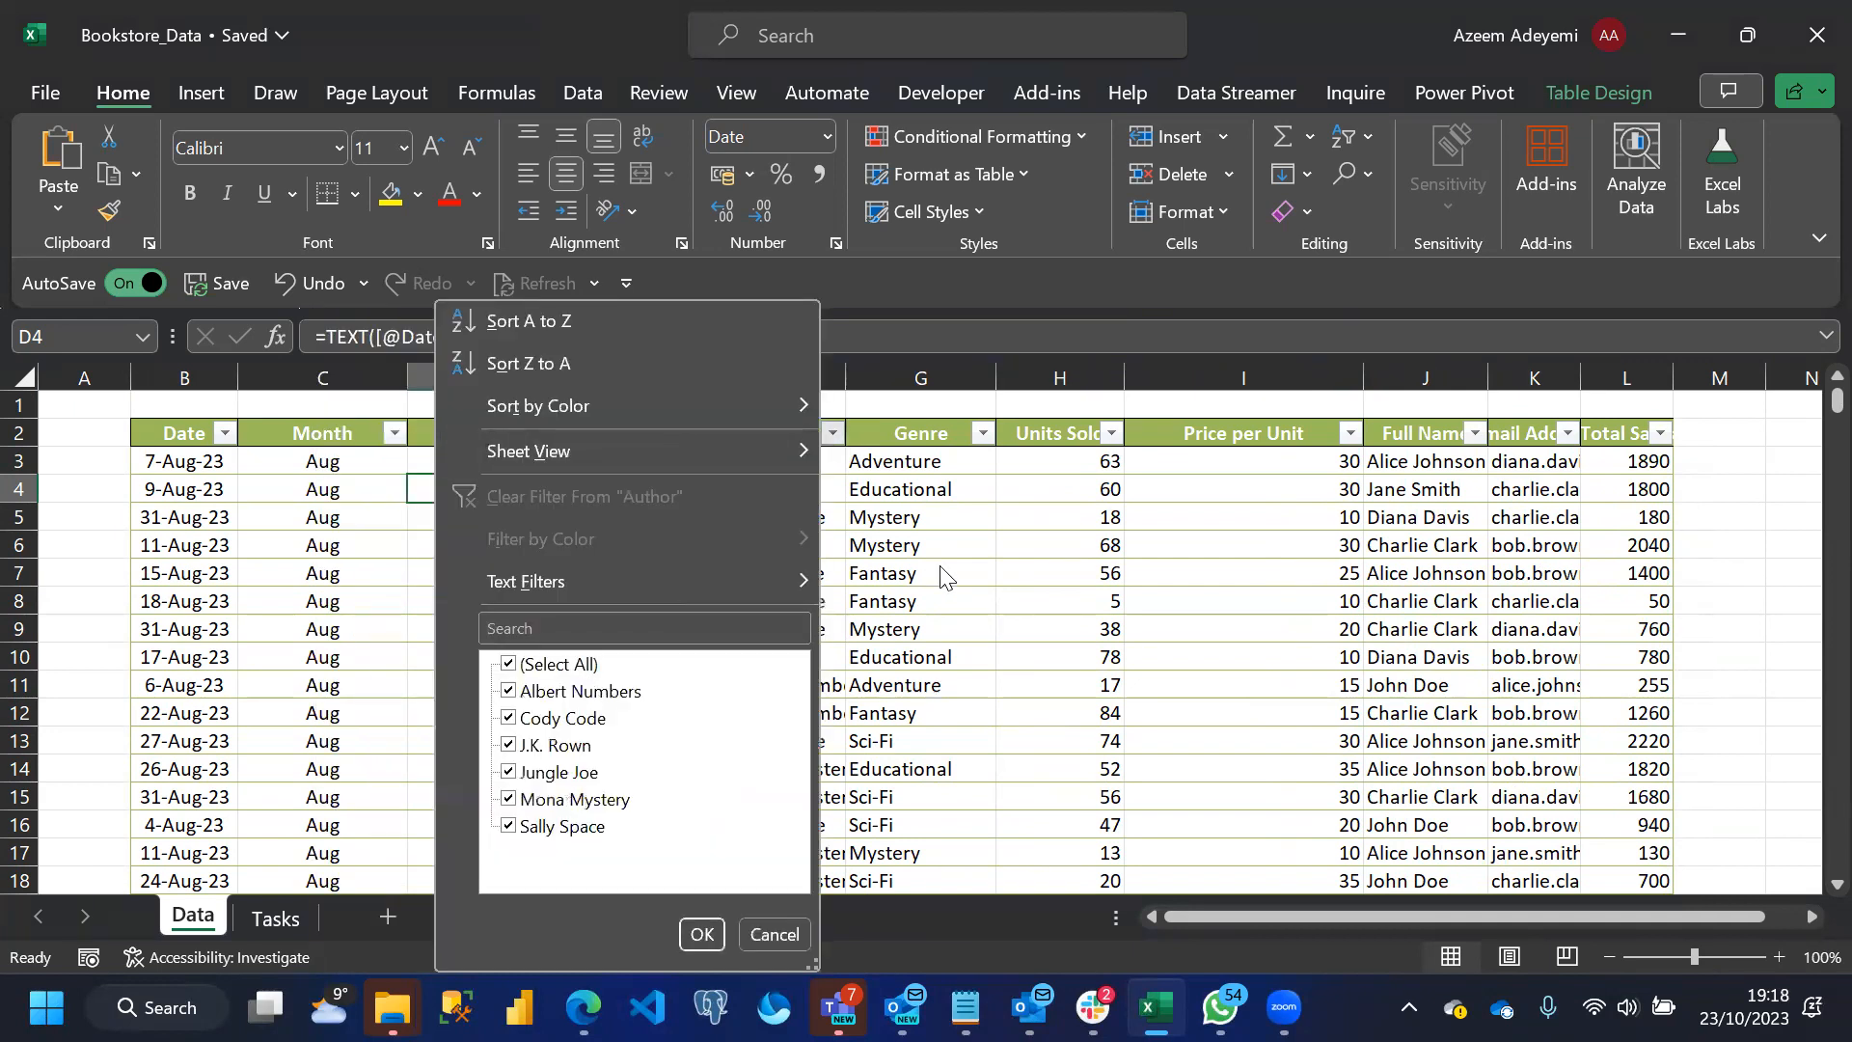
pyautogui.click(860, 356)
pyautogui.moveTo(848, 365); pyautogui.dragTo(880, 365)
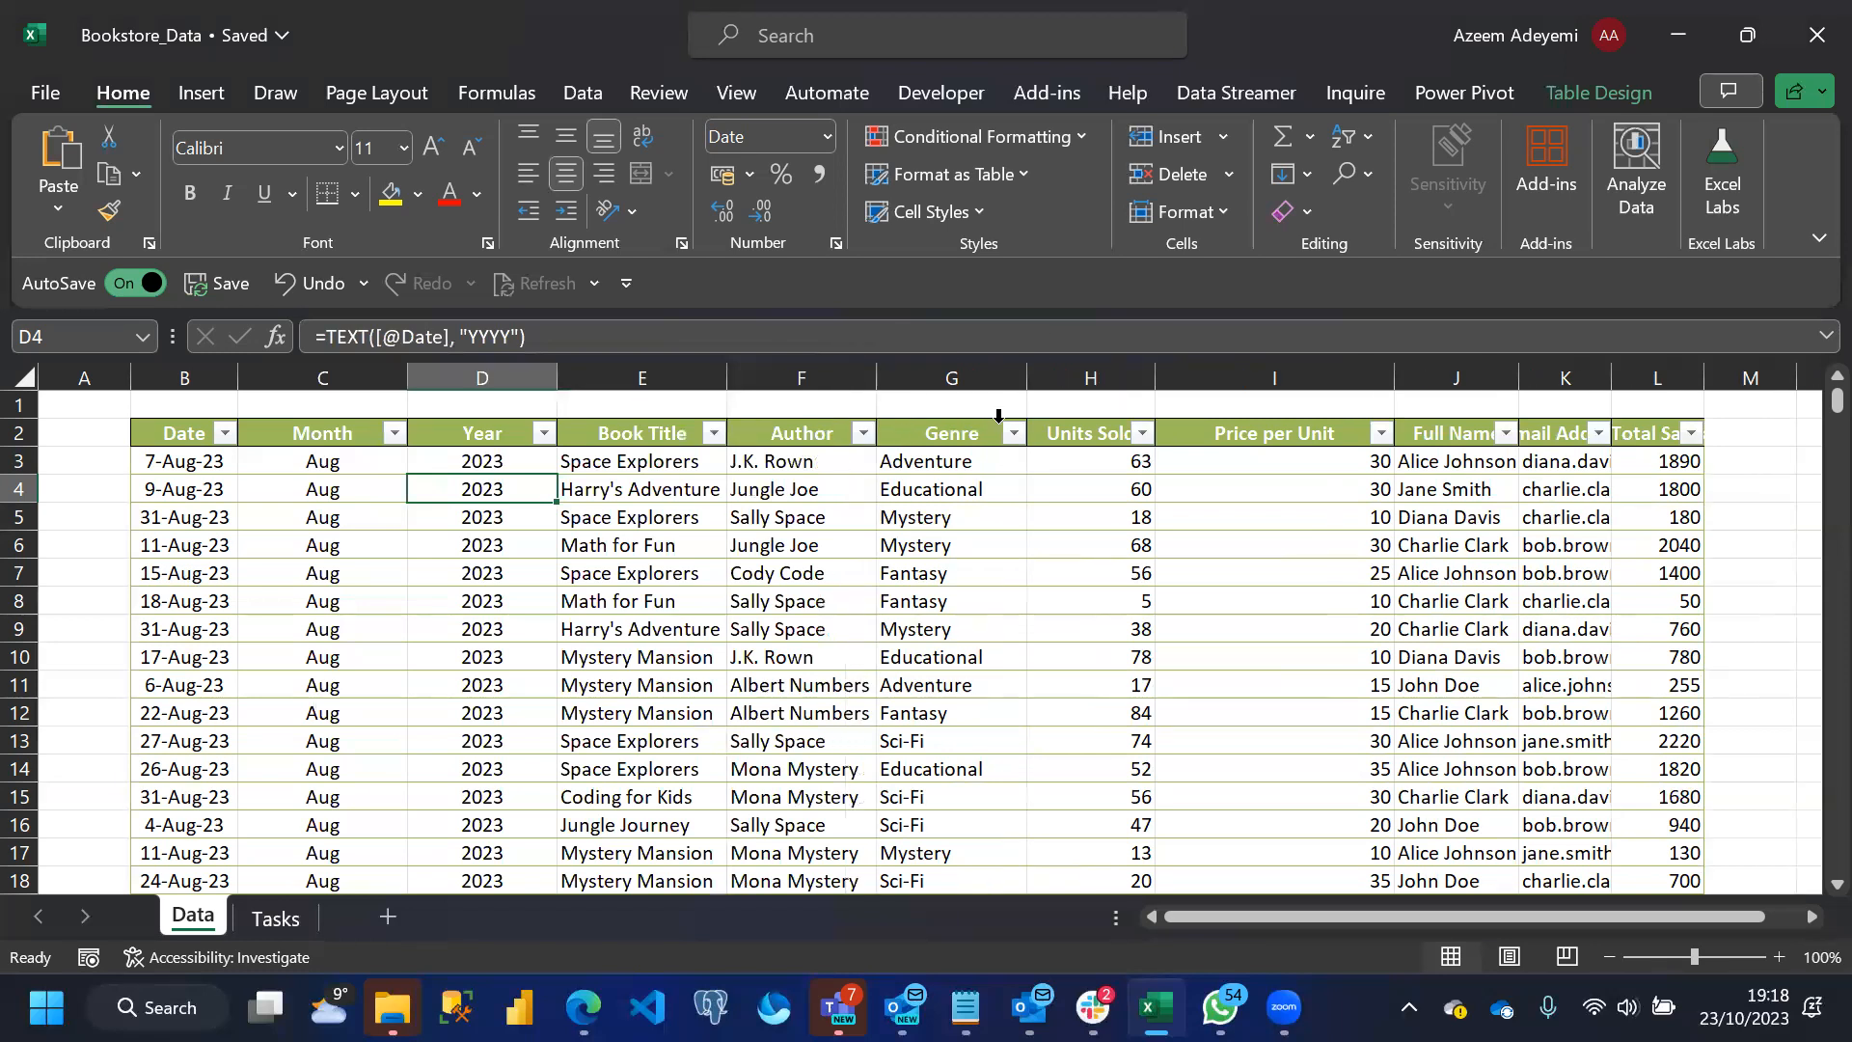
# Check the filter values of the Genre column and inspect the first two Units Sold cells
pyautogui.click(1014, 433)
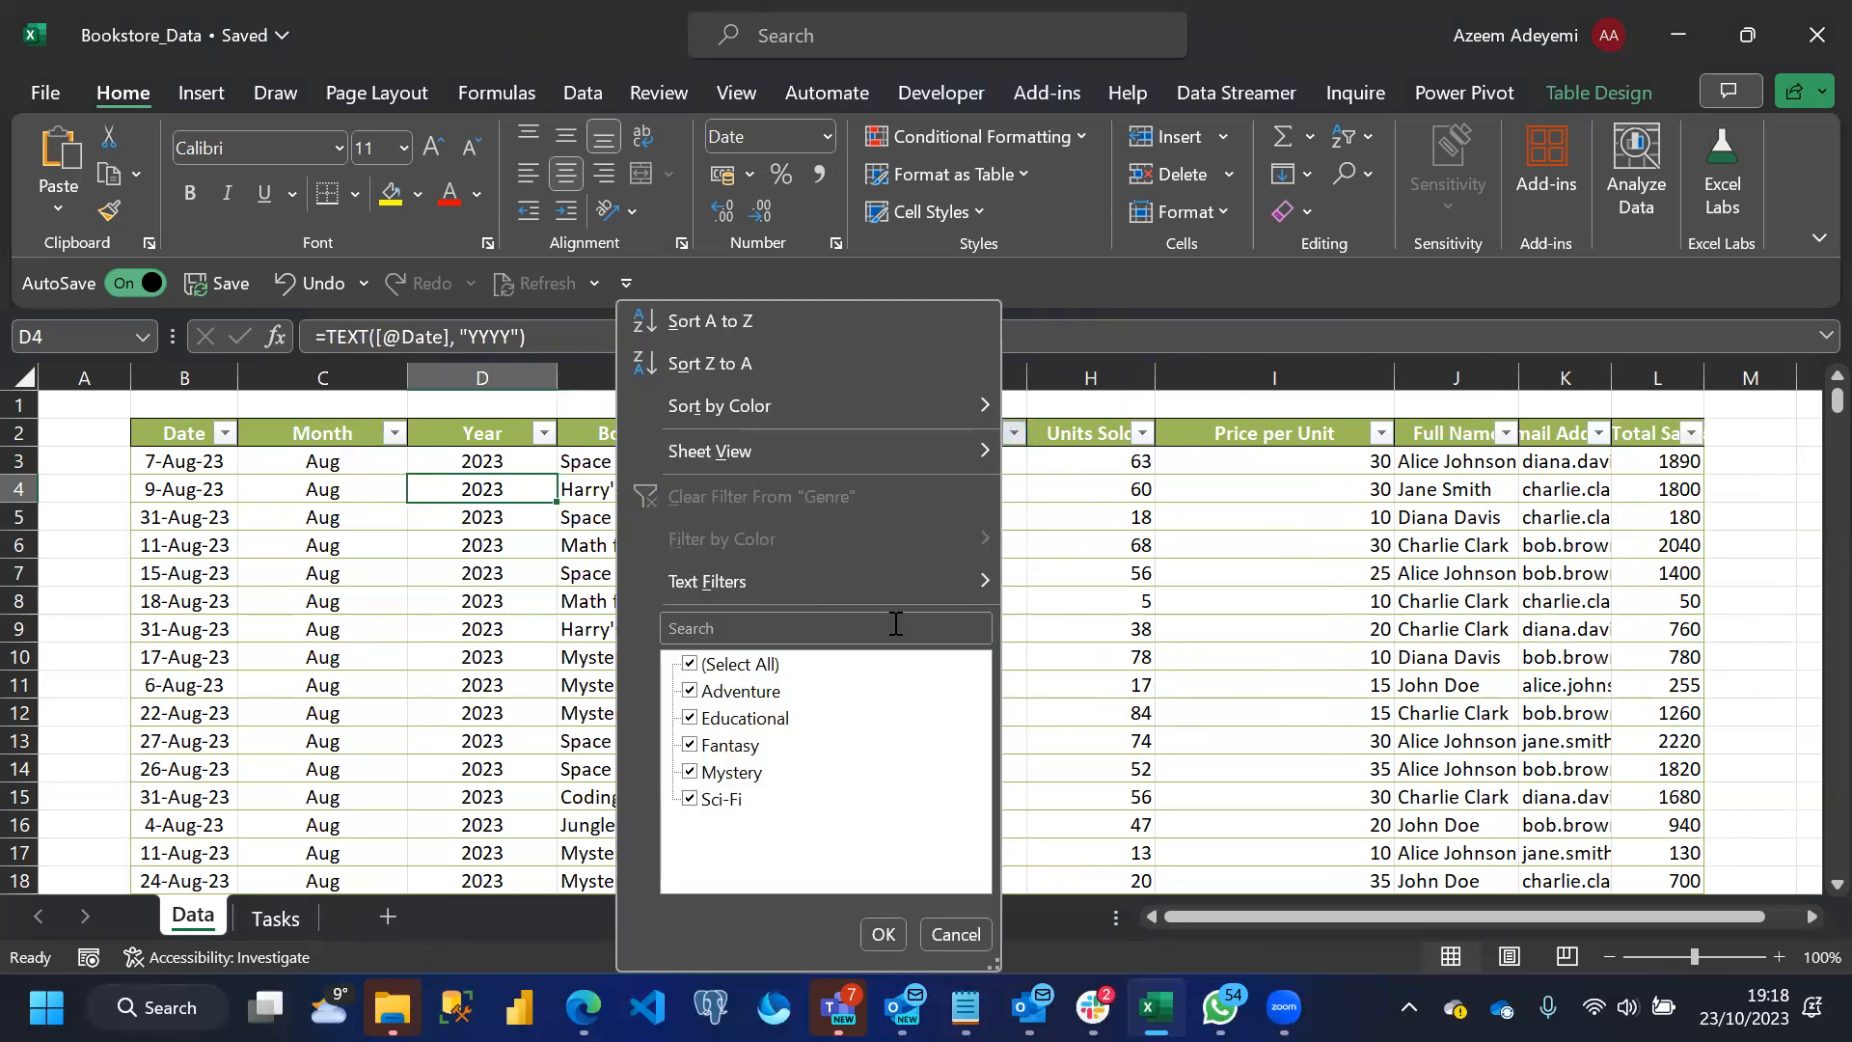
pyautogui.click(1049, 596)
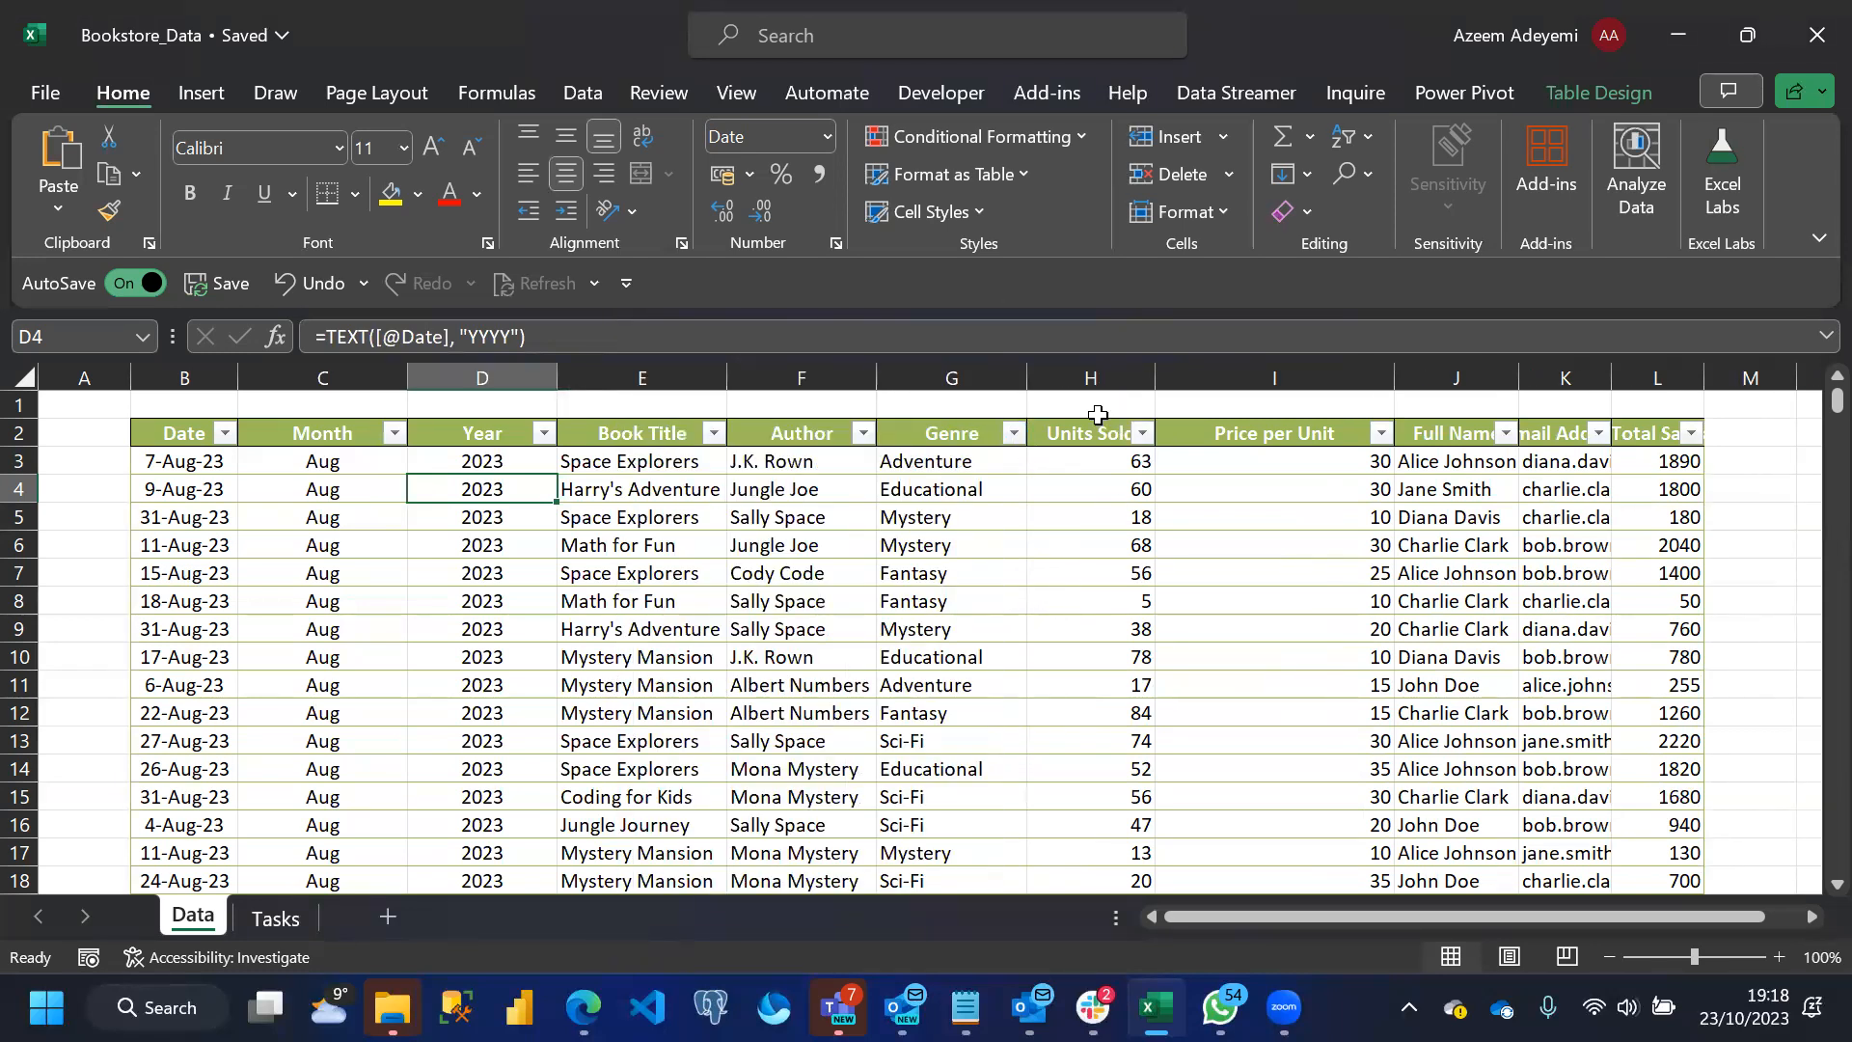
pyautogui.click(1093, 460)
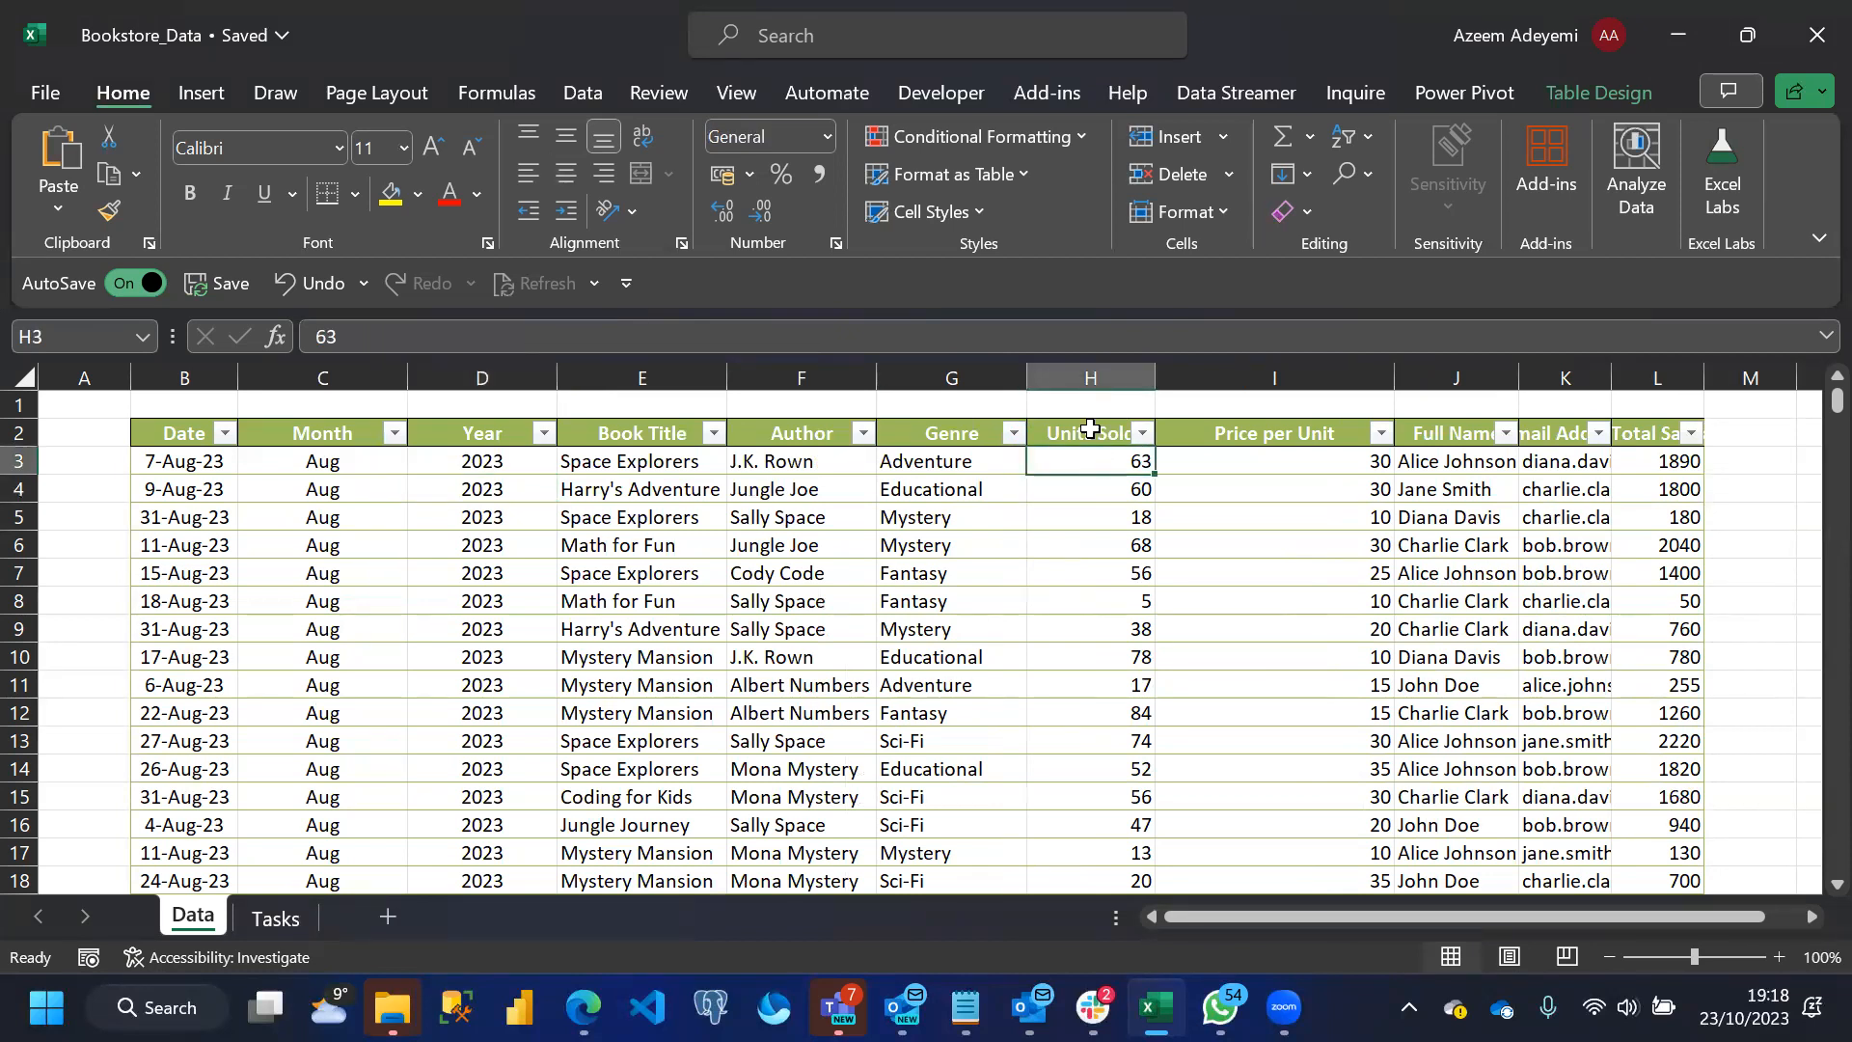
pyautogui.click(1084, 495)
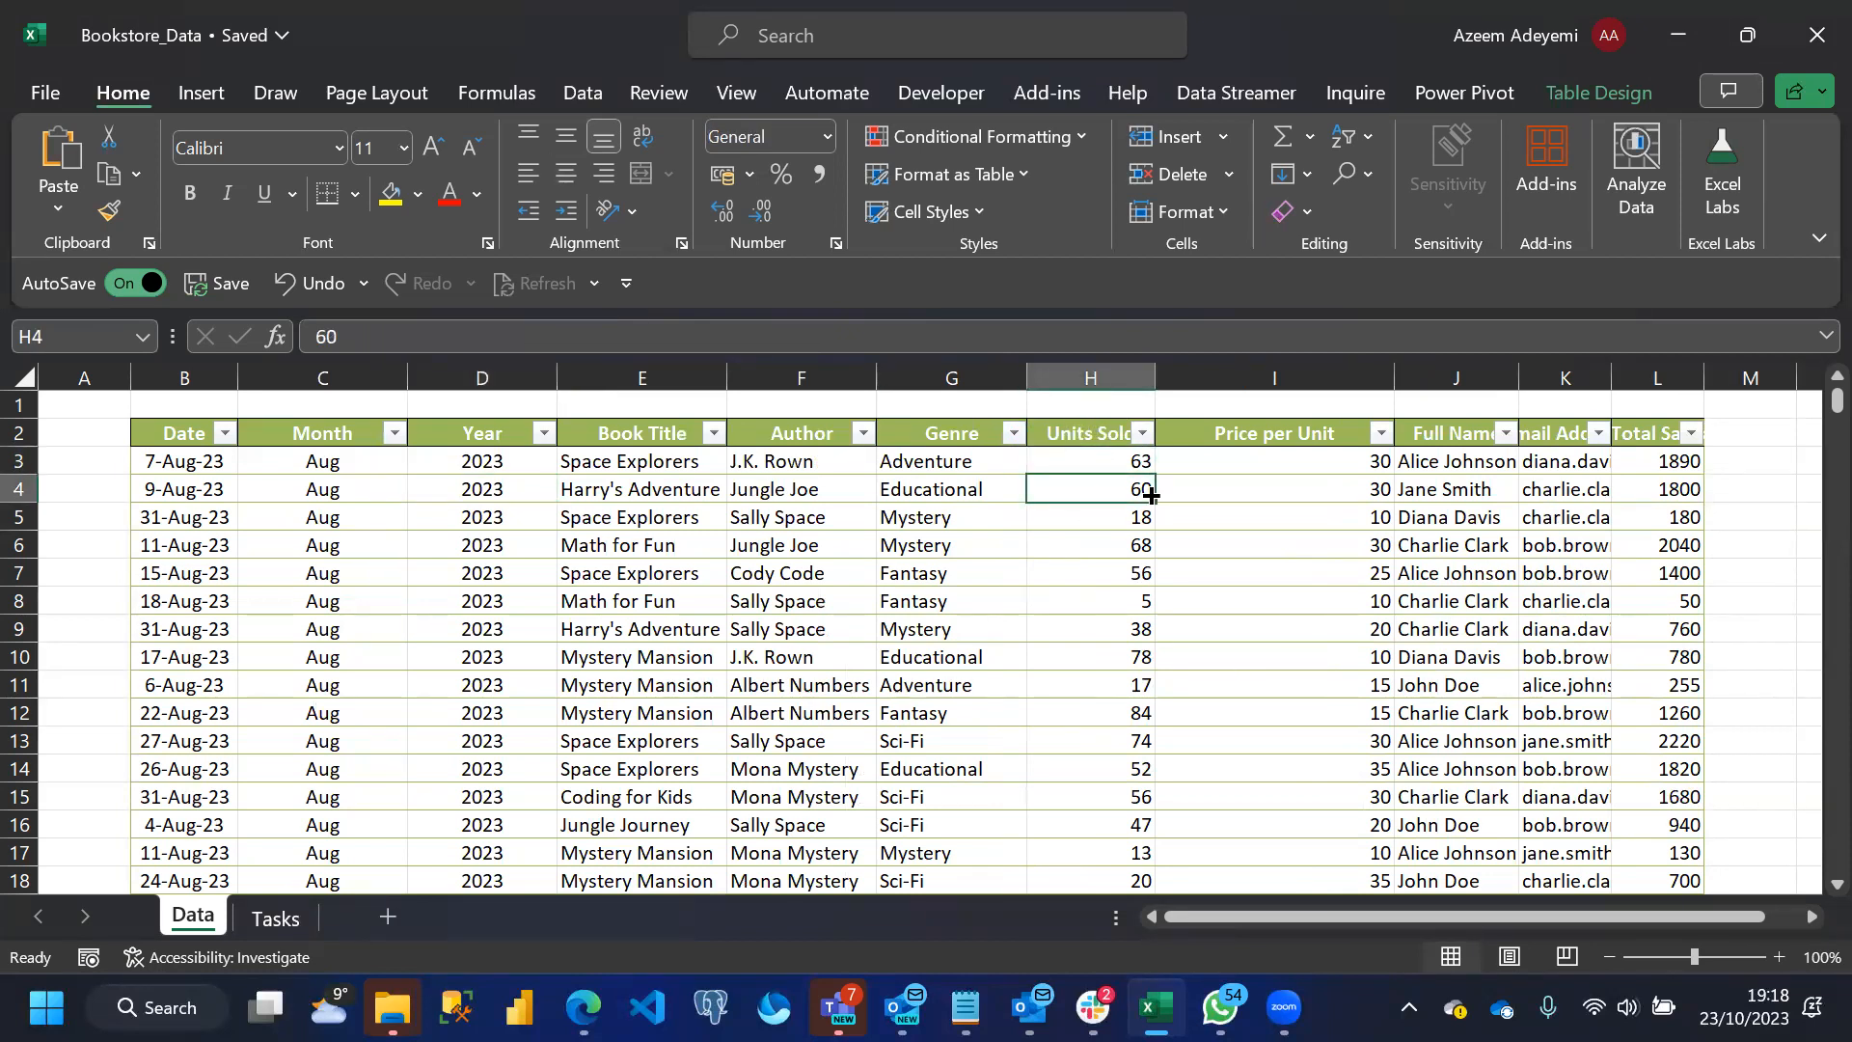
# Format the Units Sold column values as Number with no decimal places
pyautogui.click(1084, 422)
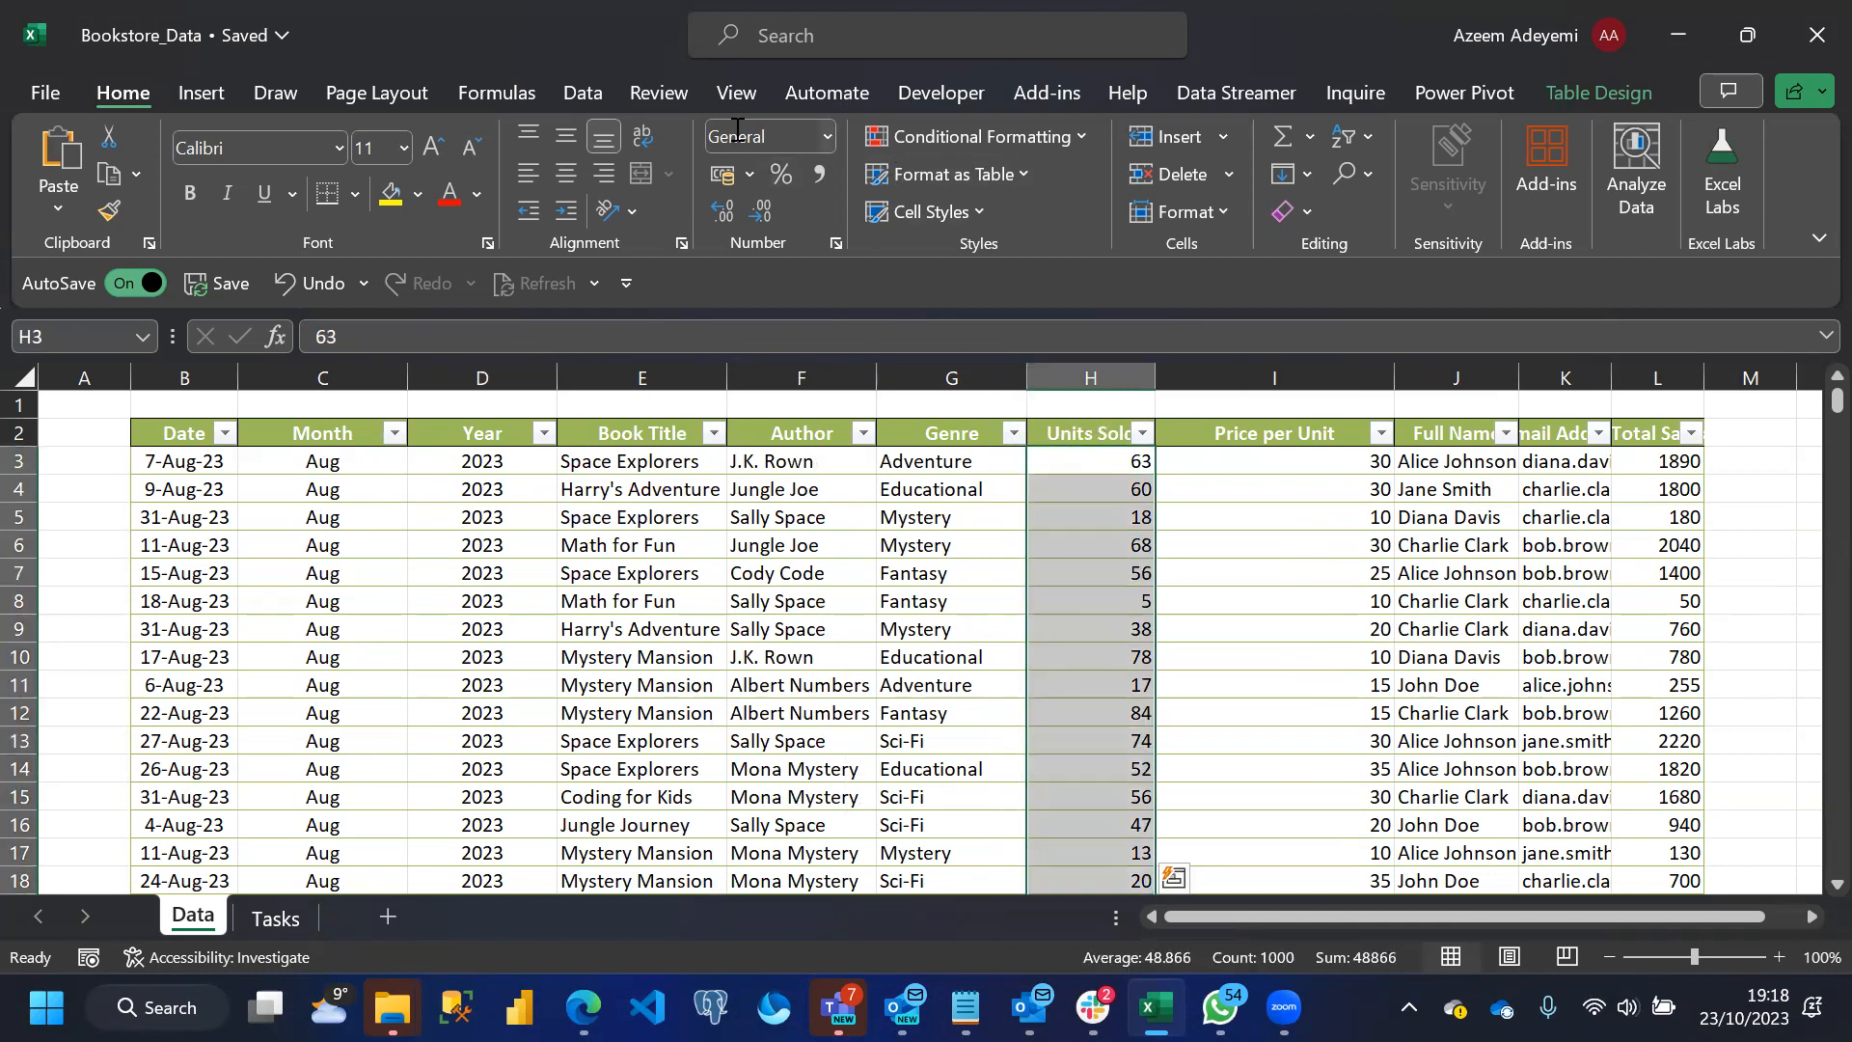
pyautogui.click(827, 136)
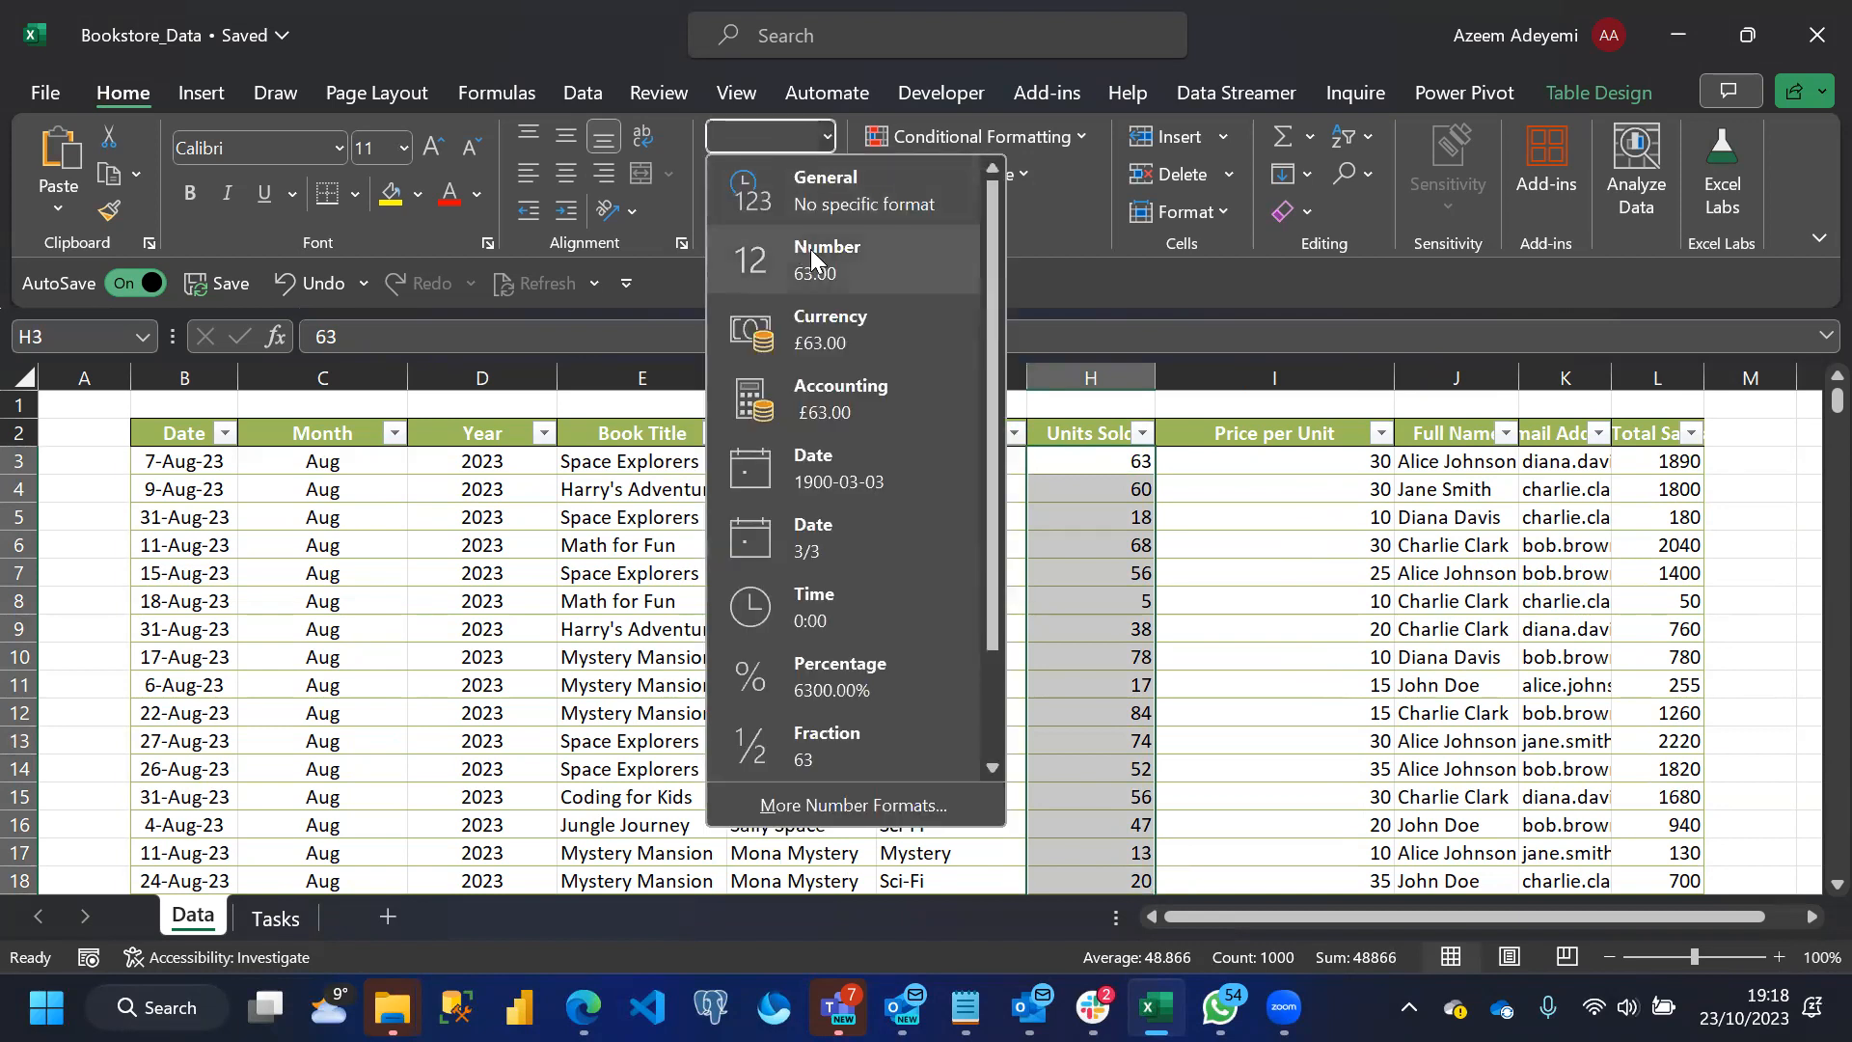
pyautogui.click(810, 249)
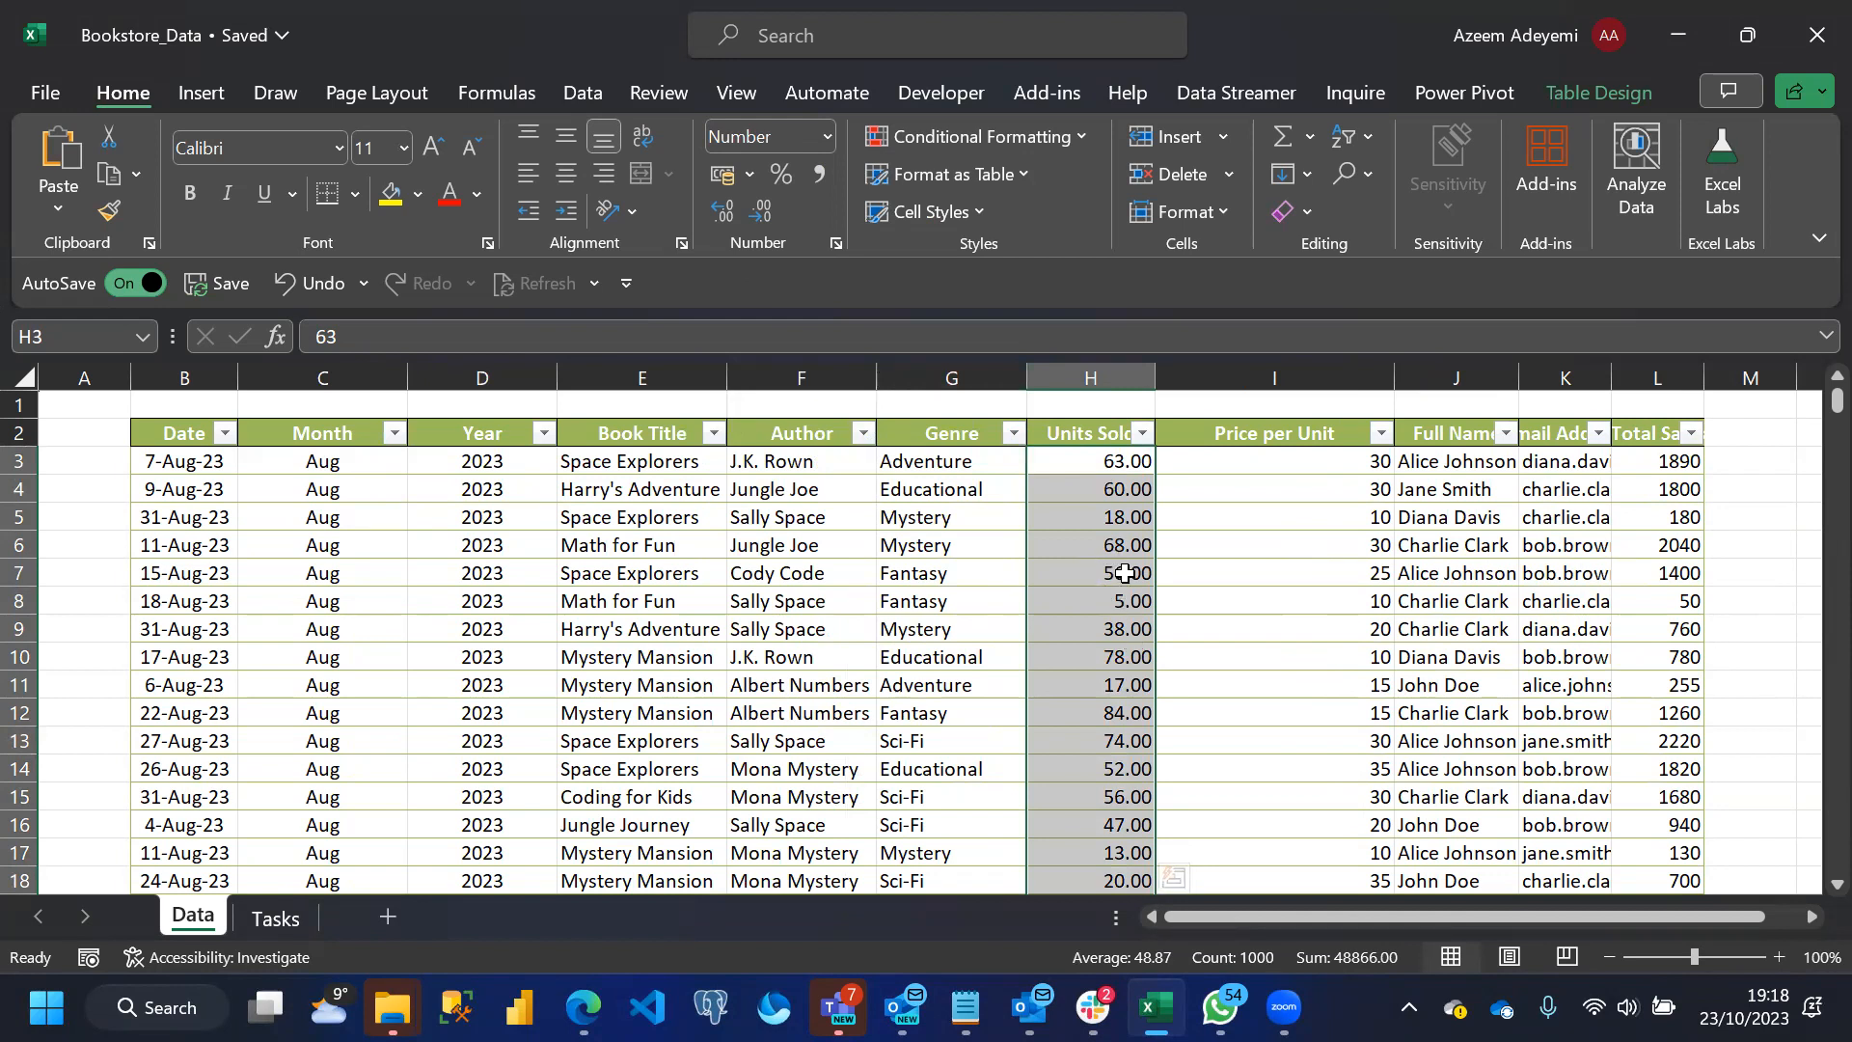
pyautogui.click(763, 214)
pyautogui.click(763, 214)
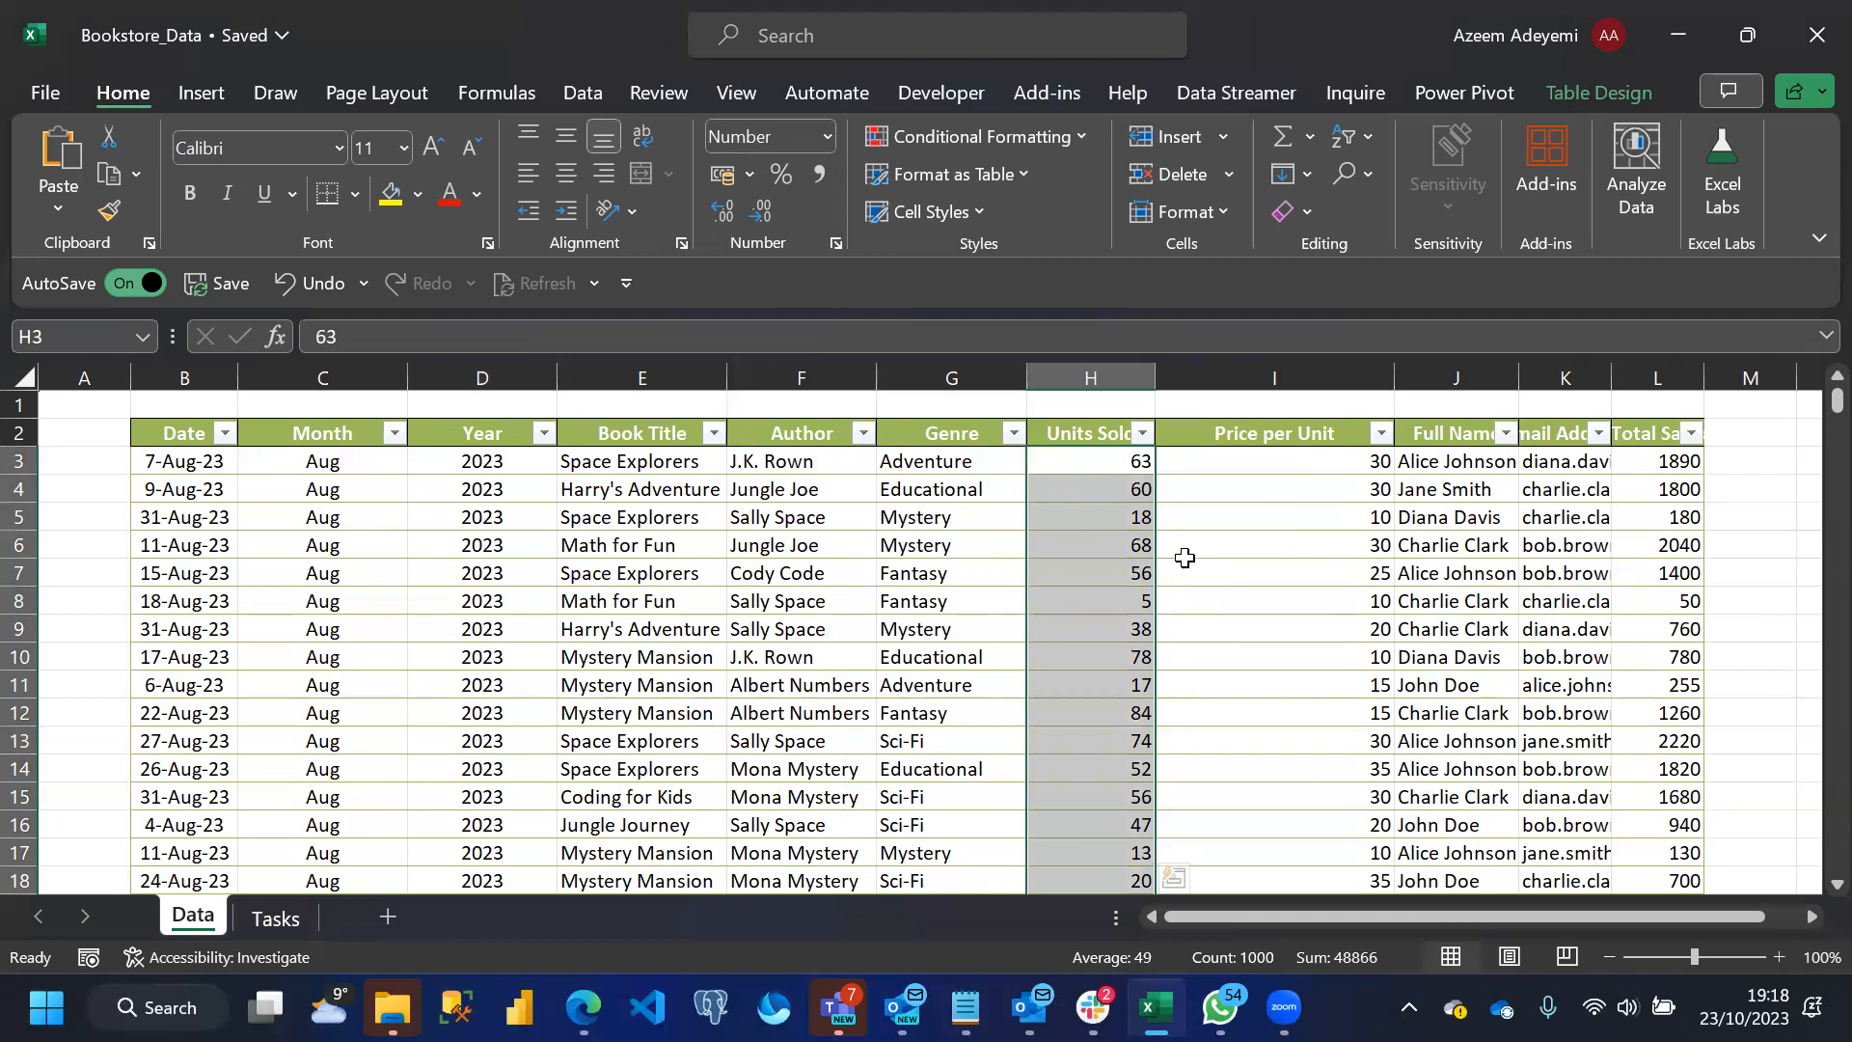
# Copy the Units Sold number formatting onto the Price per Unit column with Format Painter
pyautogui.click(109, 214)
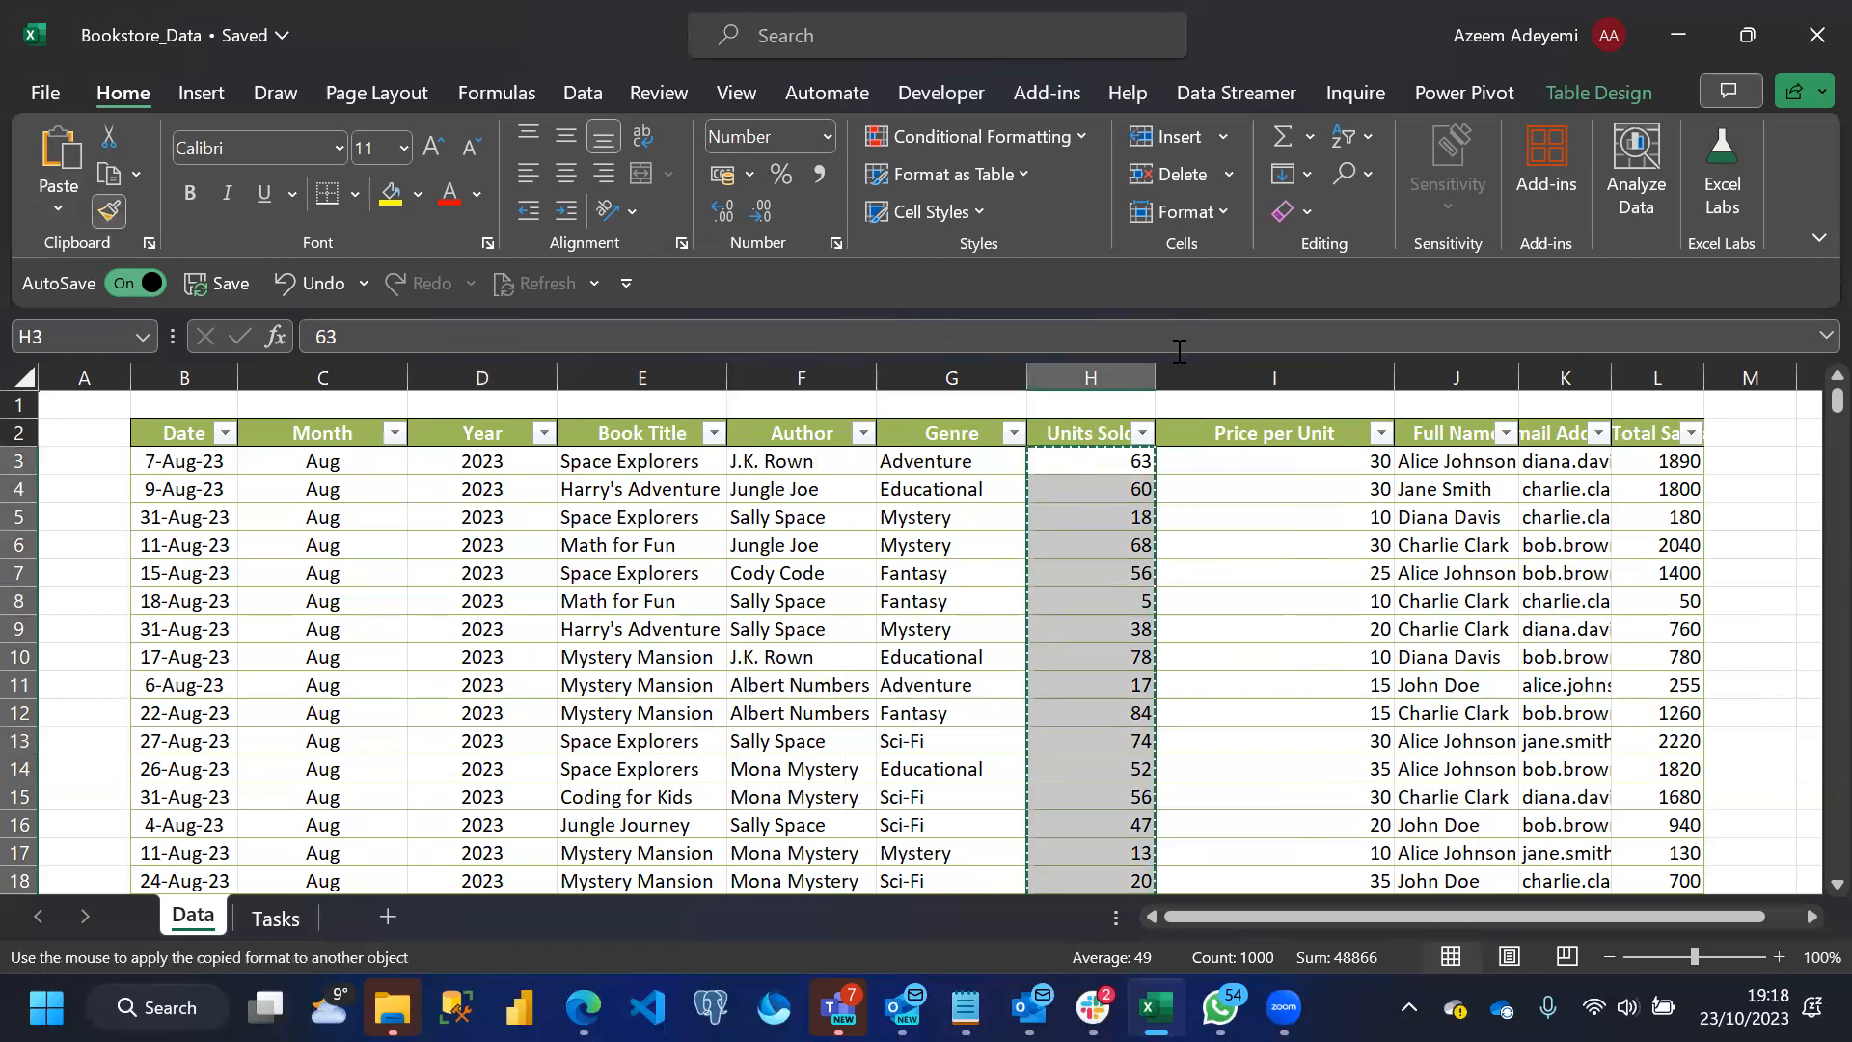
pyautogui.click(1238, 430)
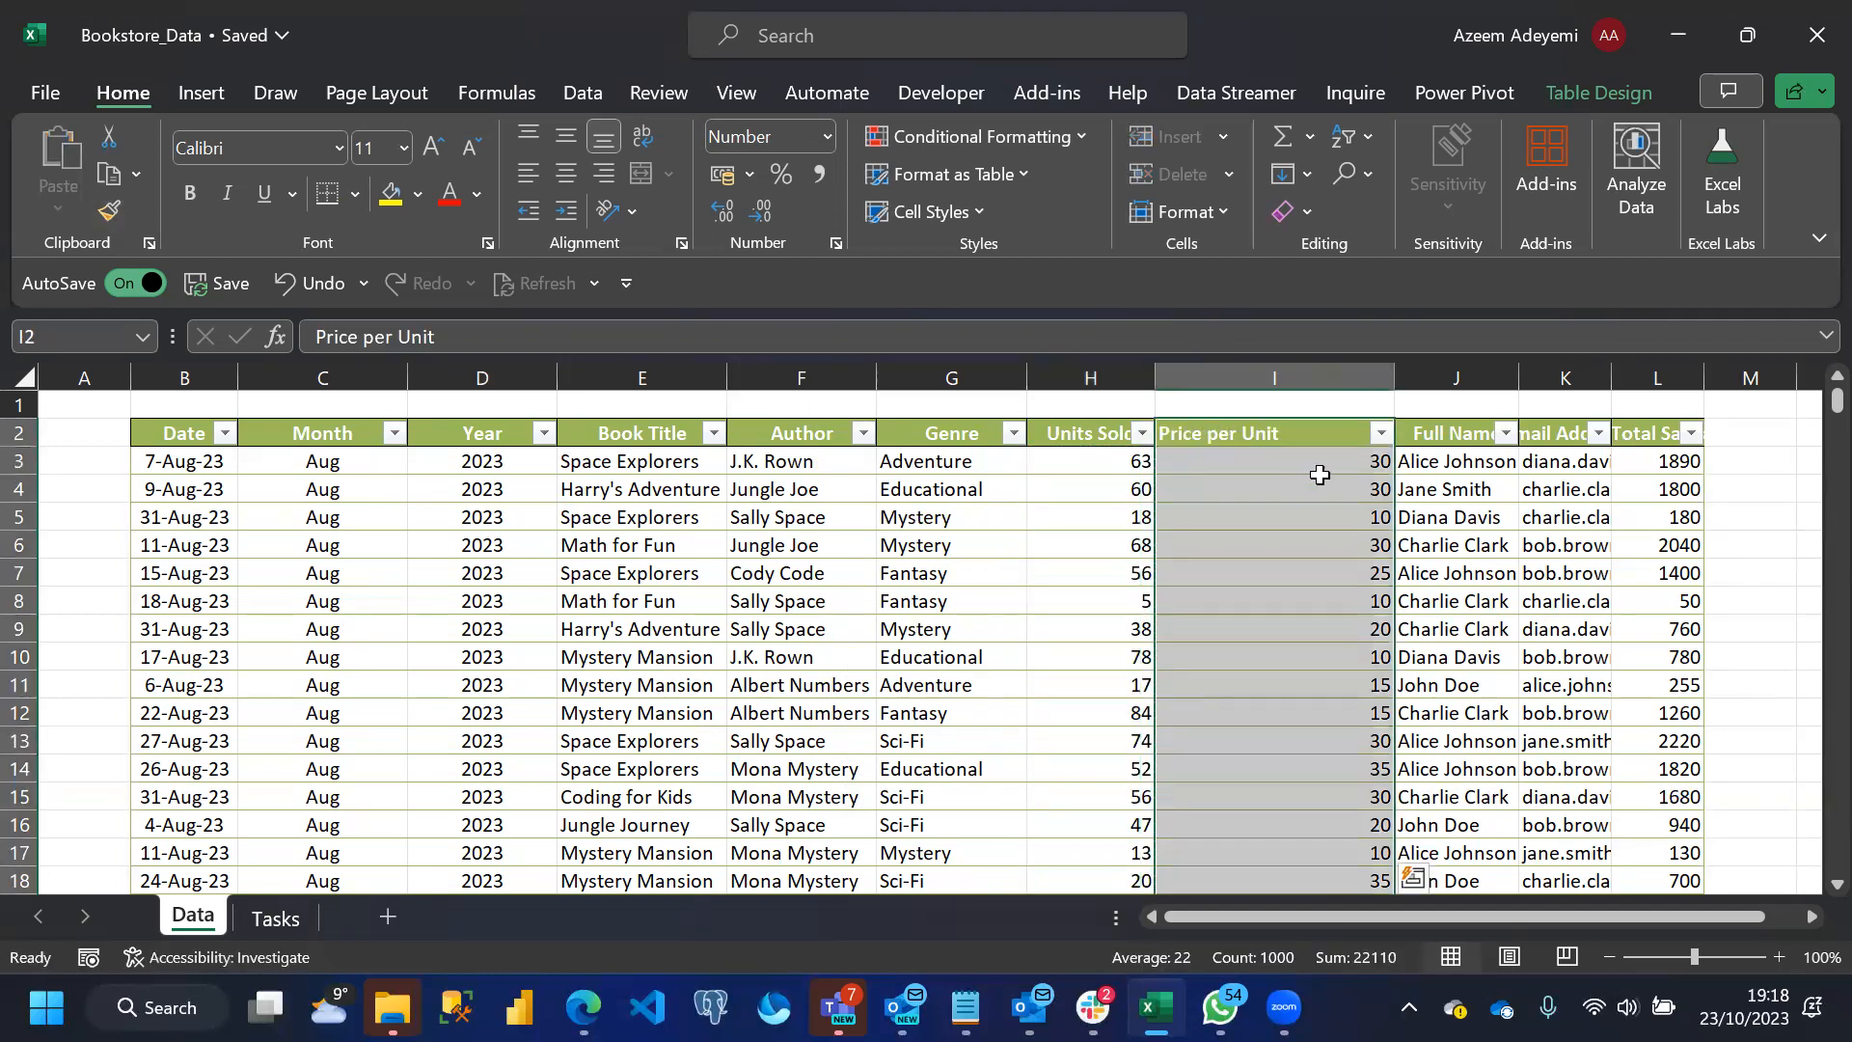
pyautogui.click(1341, 517)
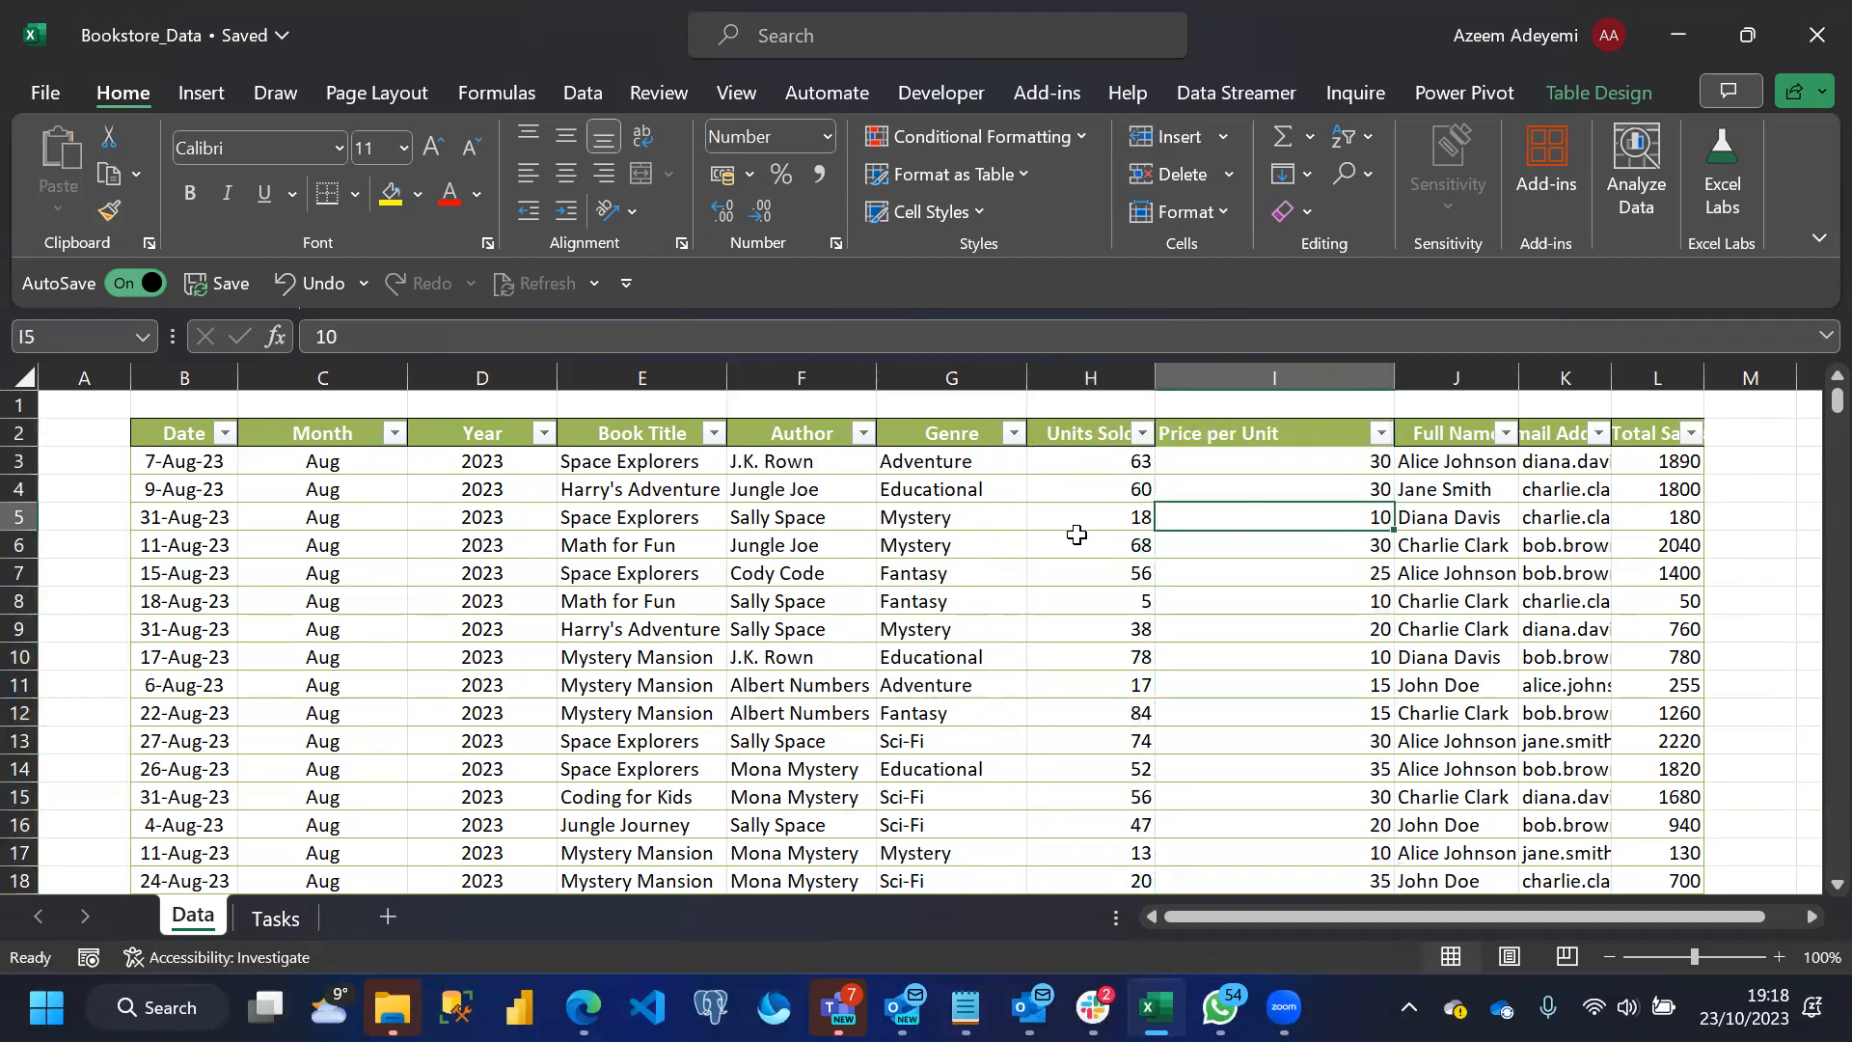
# Center the contents of the Units Sold and Price per Unit columns and narrow the Price per Unit column
pyautogui.moveTo(1076, 376); pyautogui.dragTo(1219, 399)
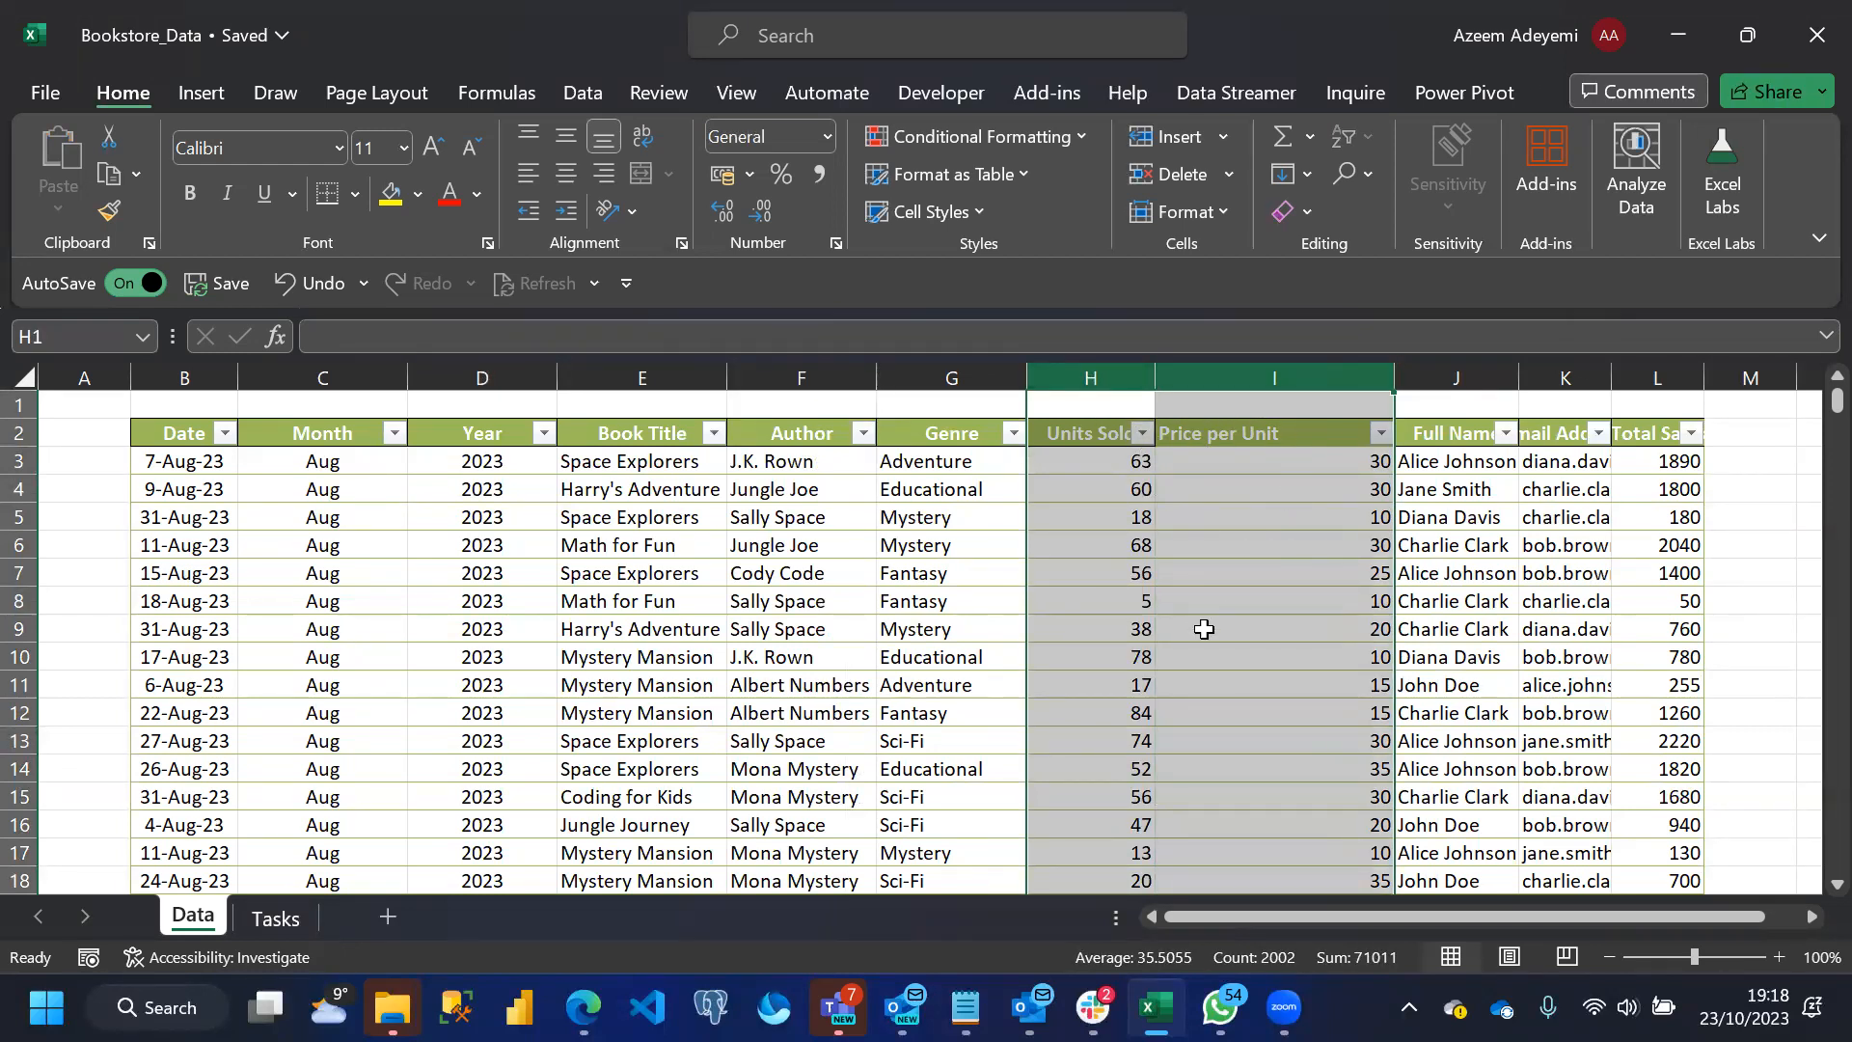
pyautogui.click(567, 172)
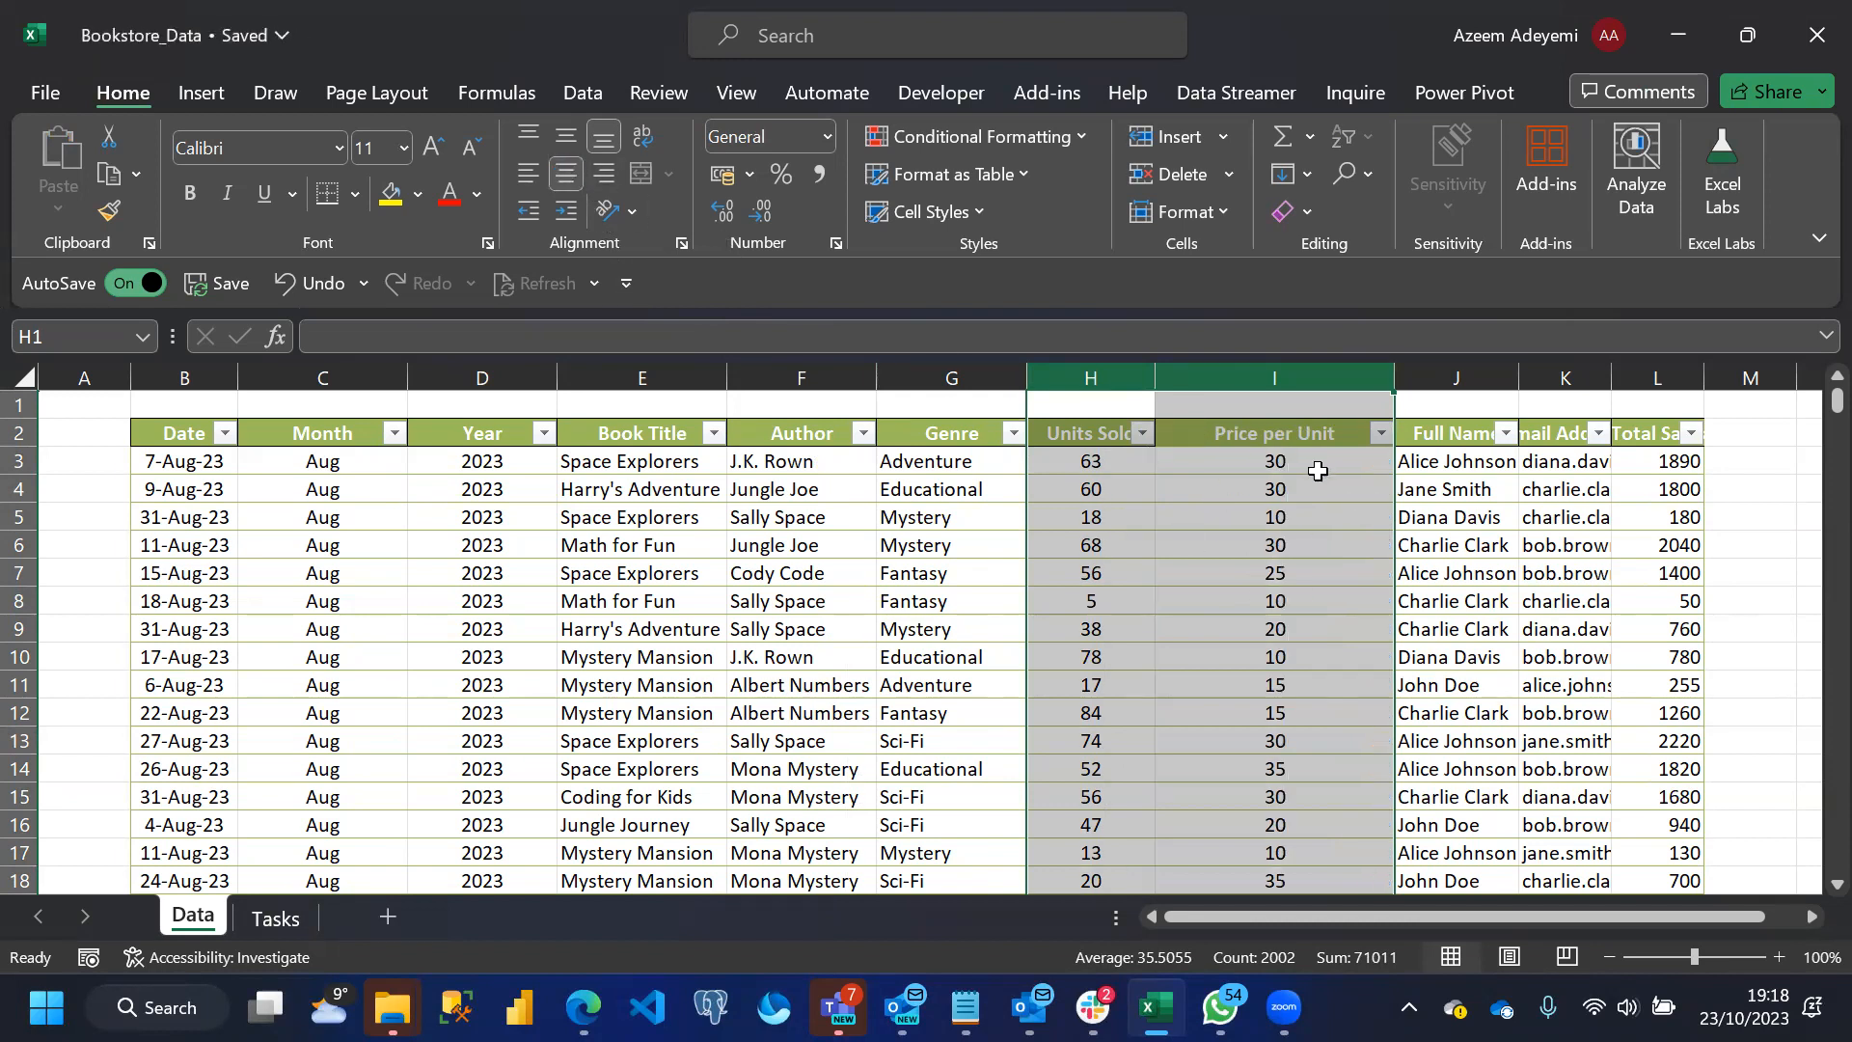
pyautogui.click(1230, 506)
pyautogui.moveTo(1394, 378); pyautogui.dragTo(1336, 378)
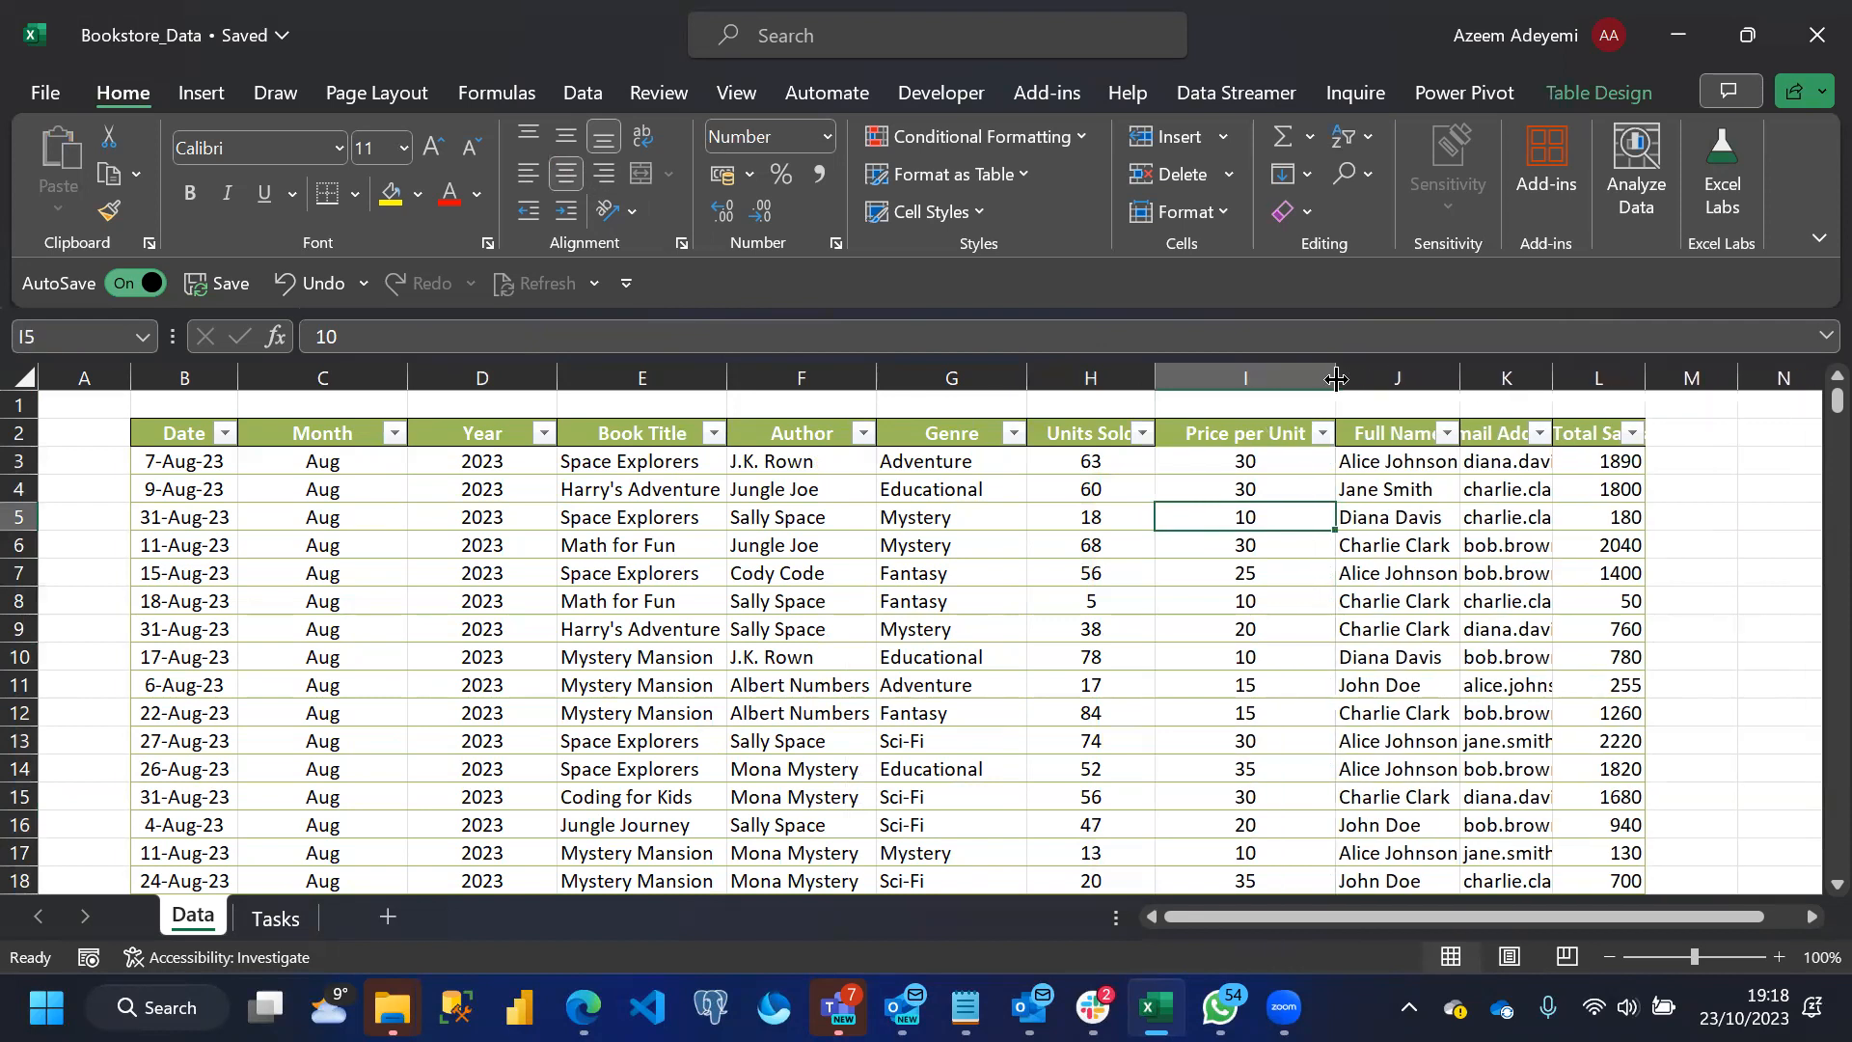
# Fit the Full Name and Email Address columns to their contents and check the filter values of Full Name
pyautogui.doubleClick(1459, 376)
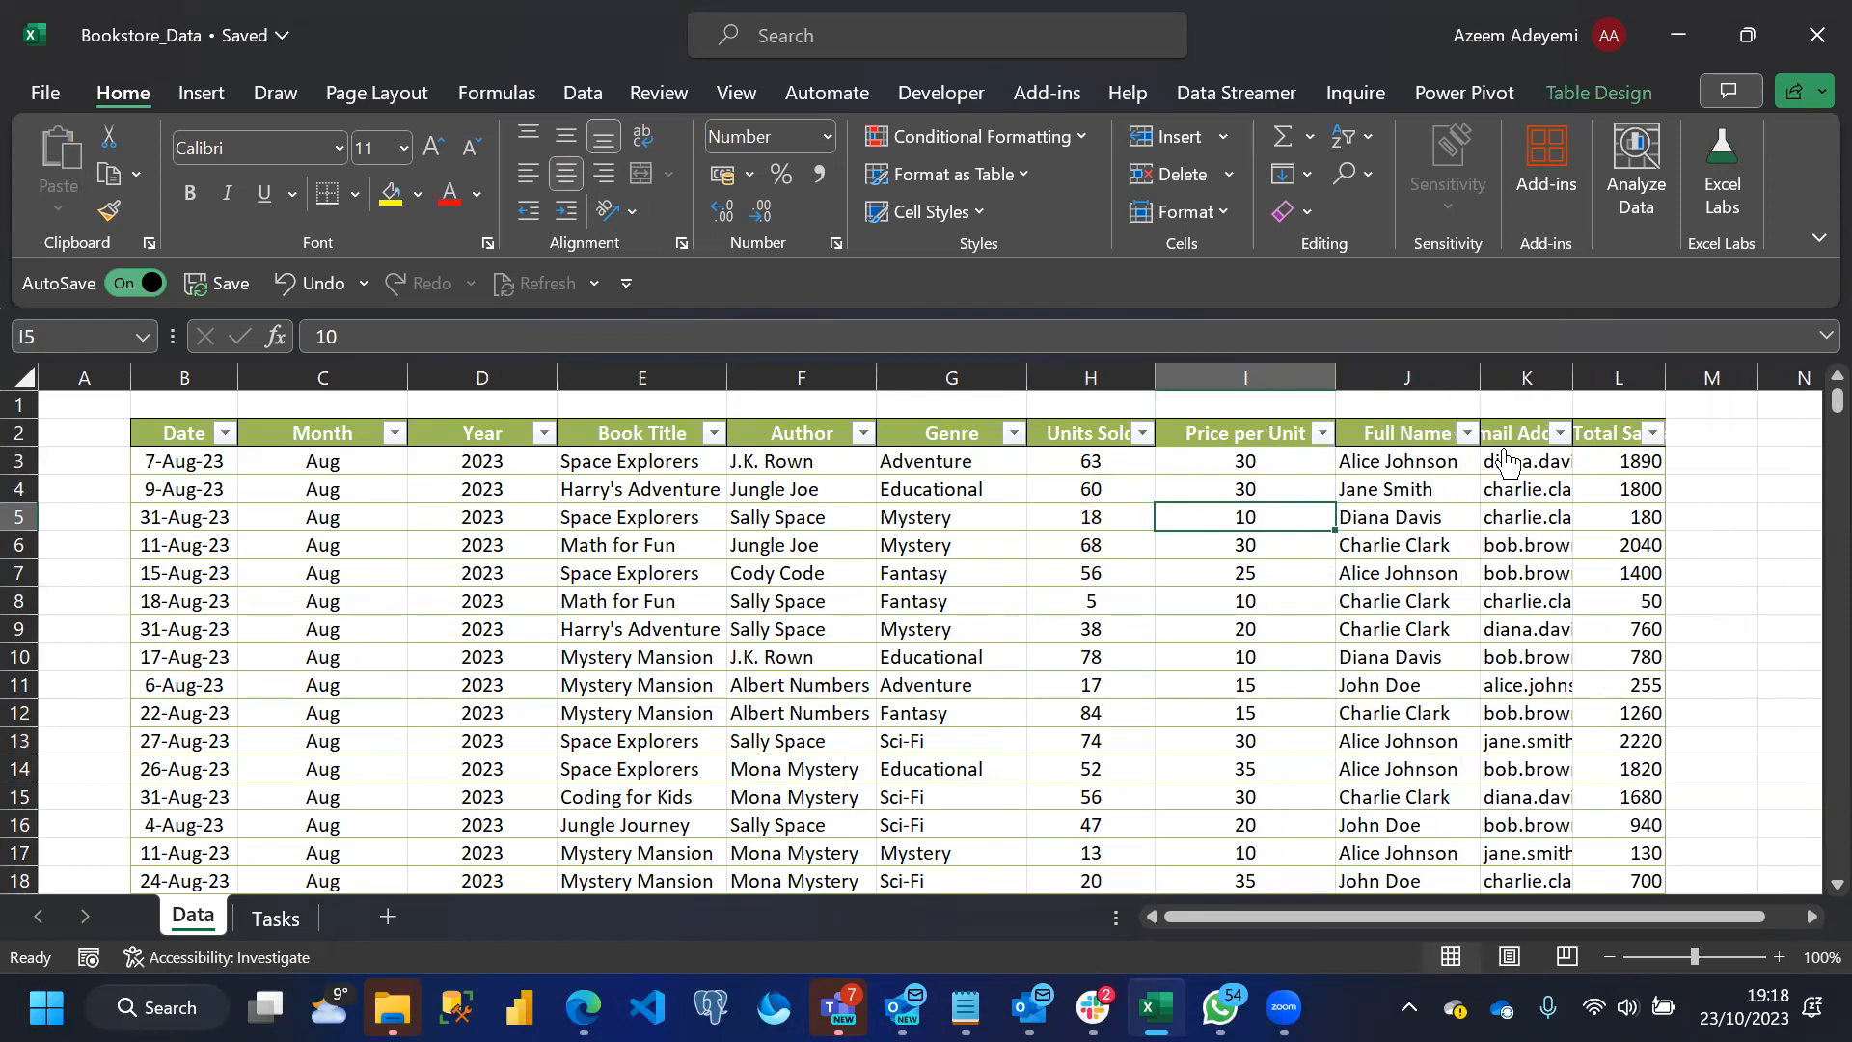
pyautogui.click(1469, 434)
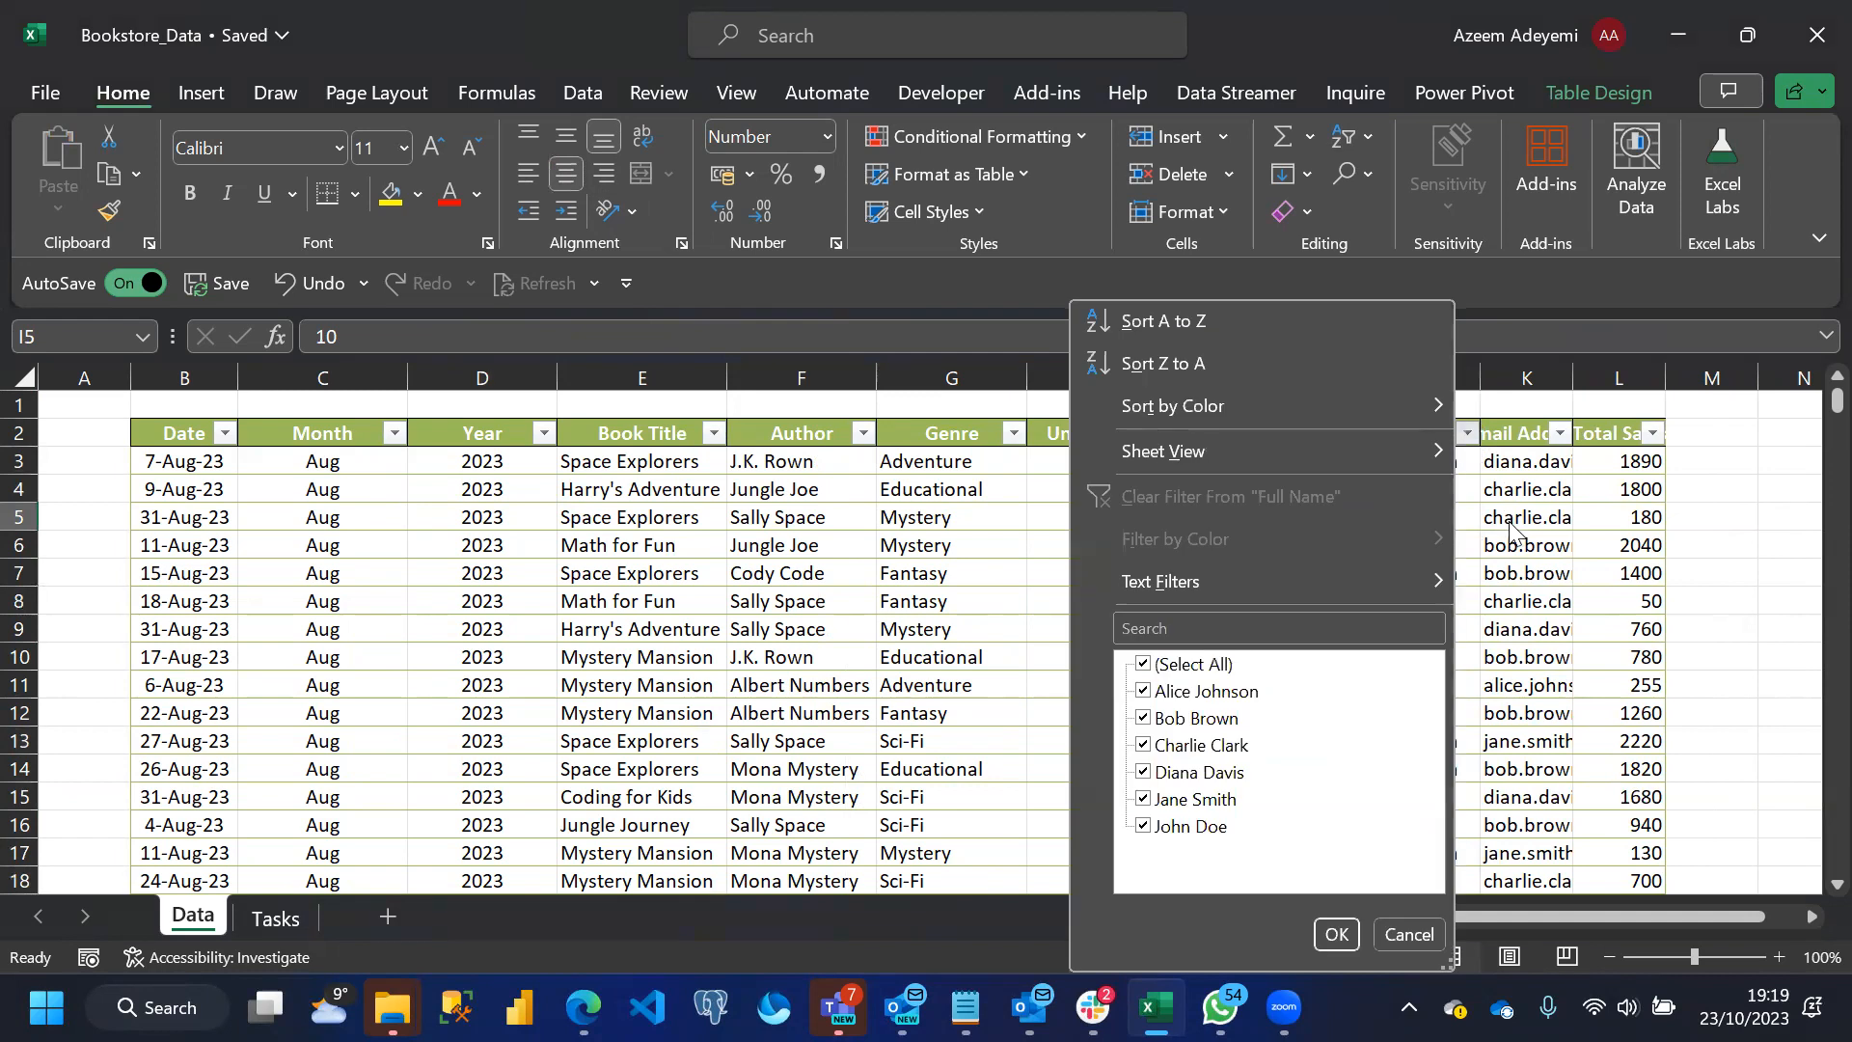
pyautogui.click(1511, 533)
pyautogui.doubleClick(1573, 377)
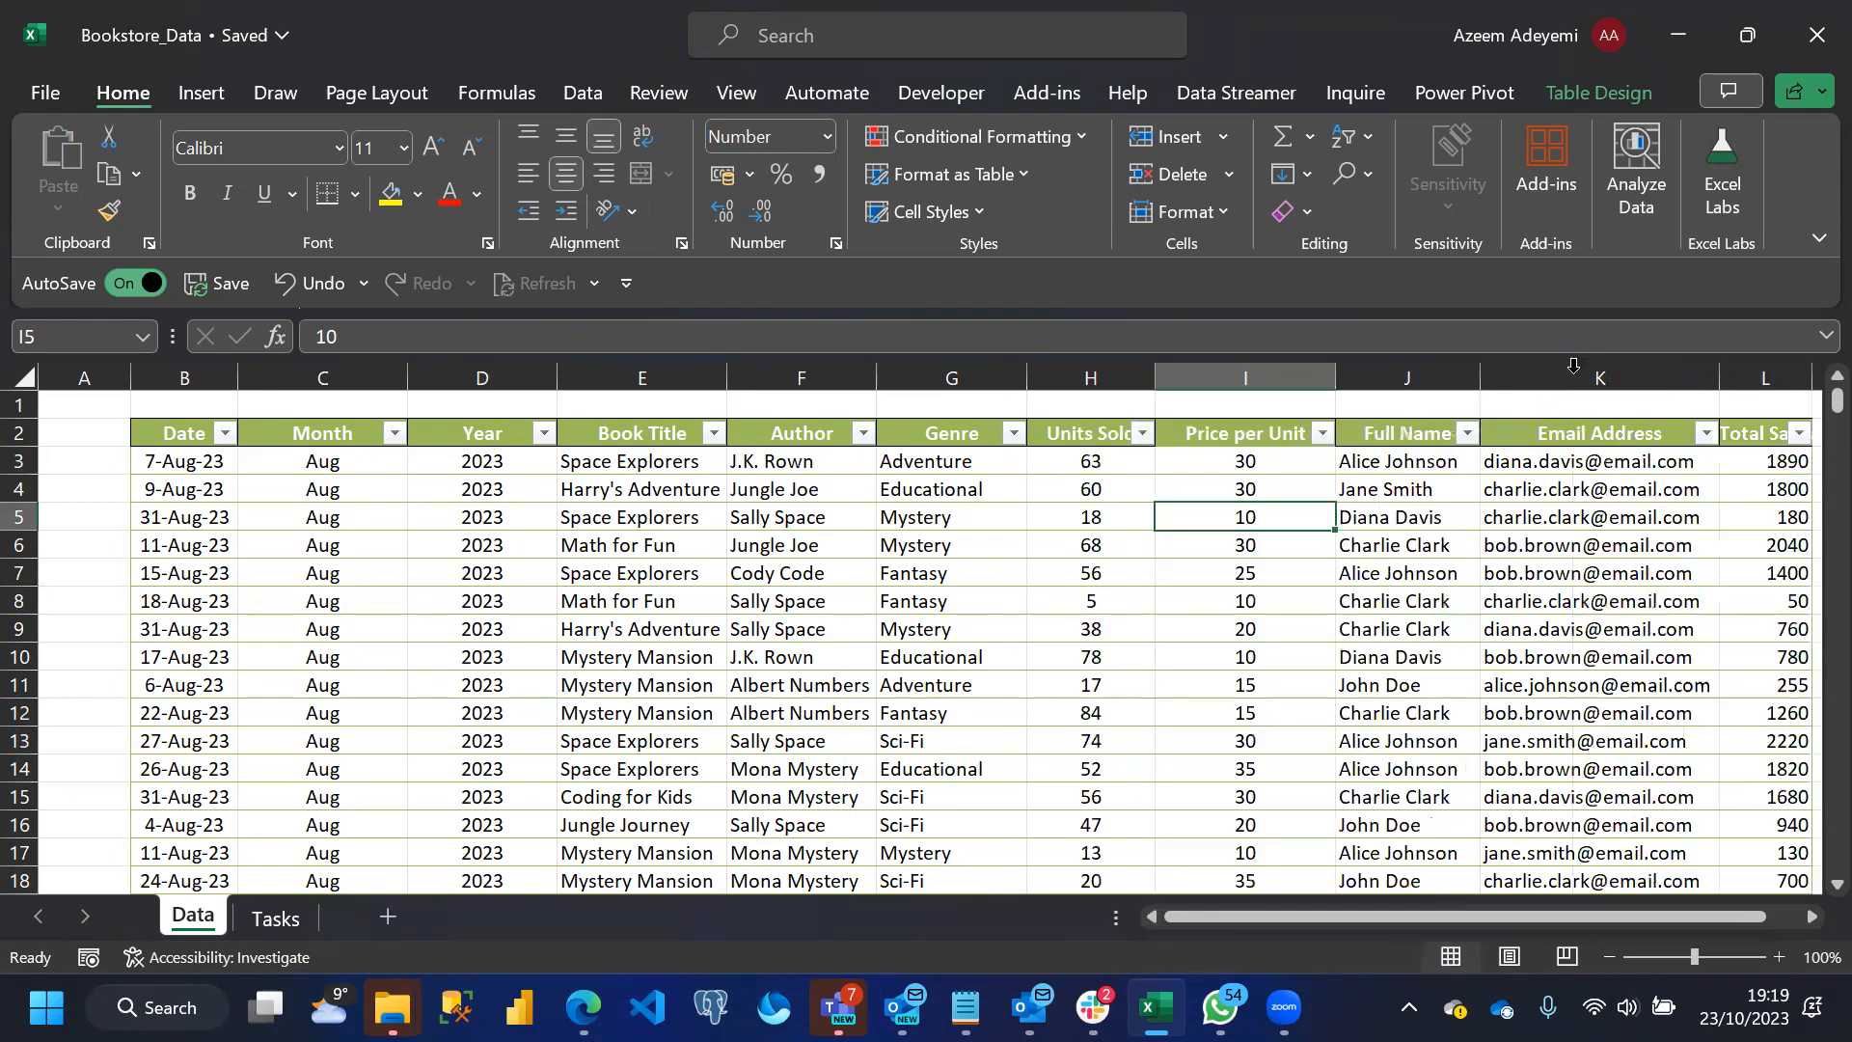
# Clear all hard-coded values from the Total Sales column, keeping its header
pyautogui.click(1571, 474)
pyautogui.press('Right')
pyautogui.press('Right')
pyautogui.press('Right')
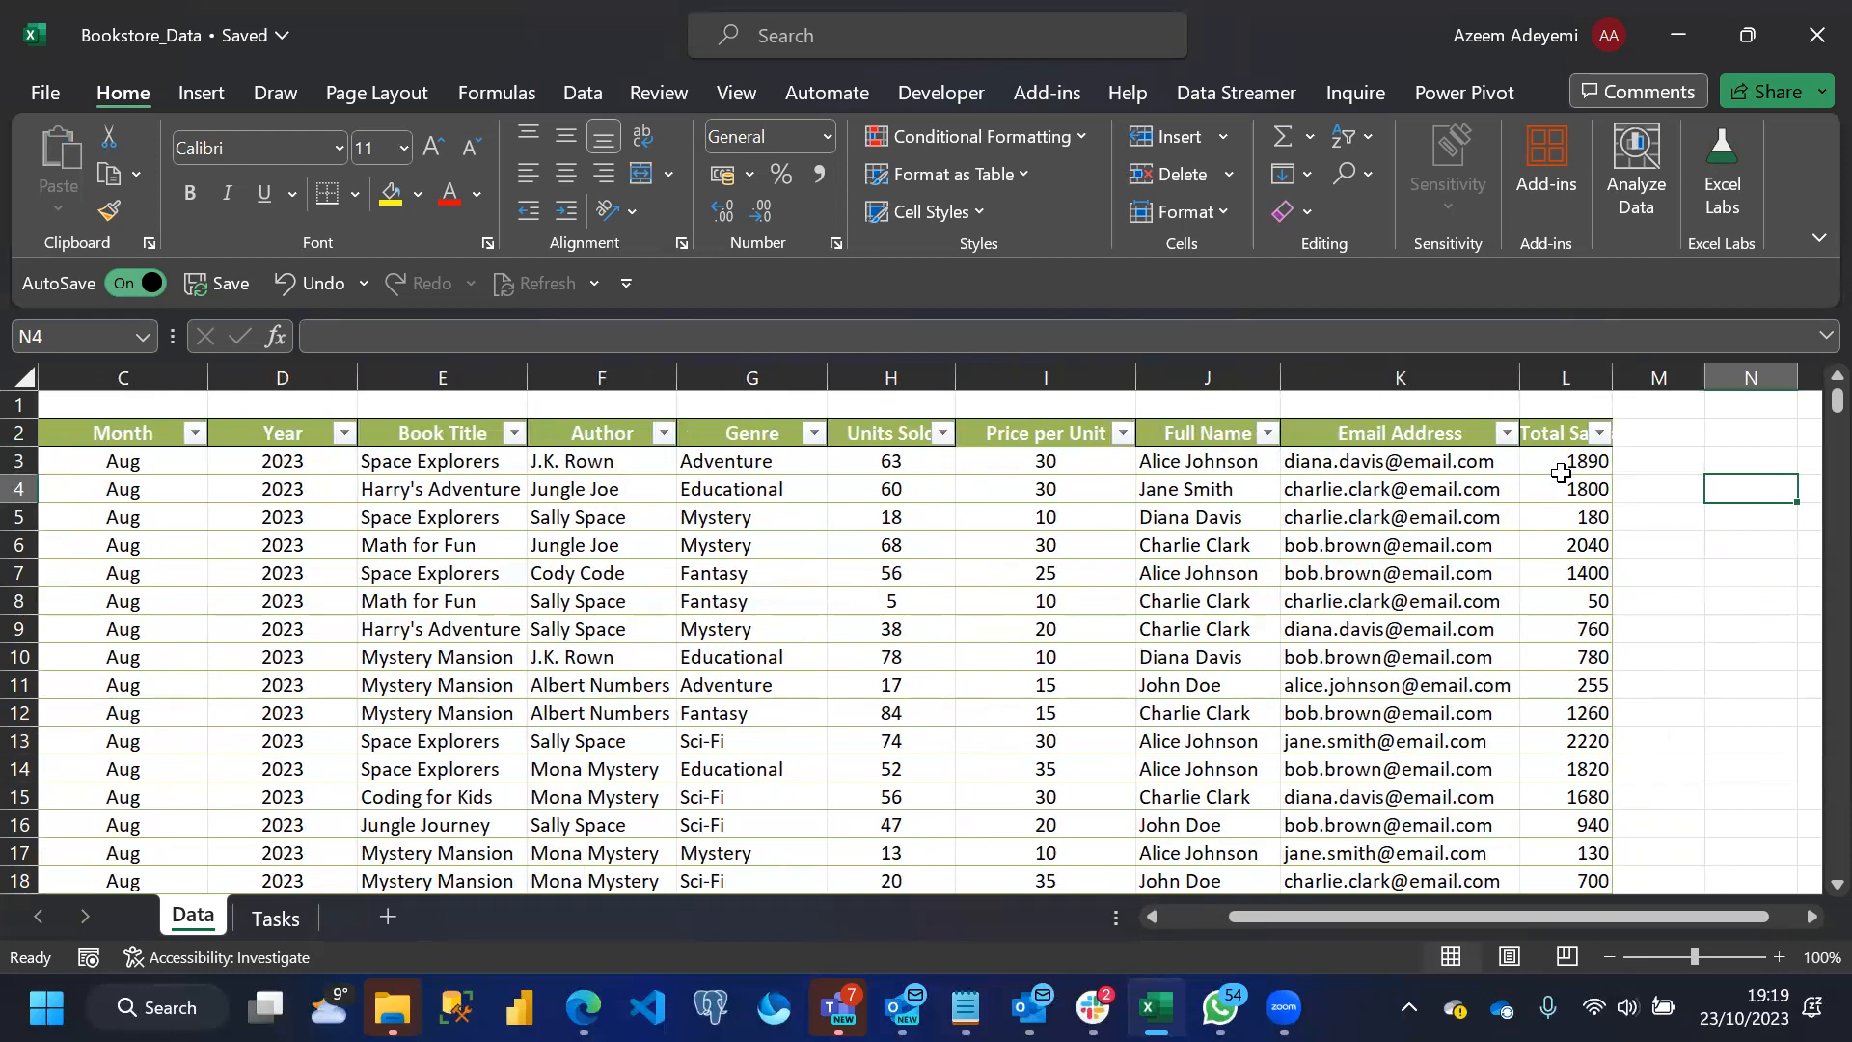
pyautogui.click(1556, 412)
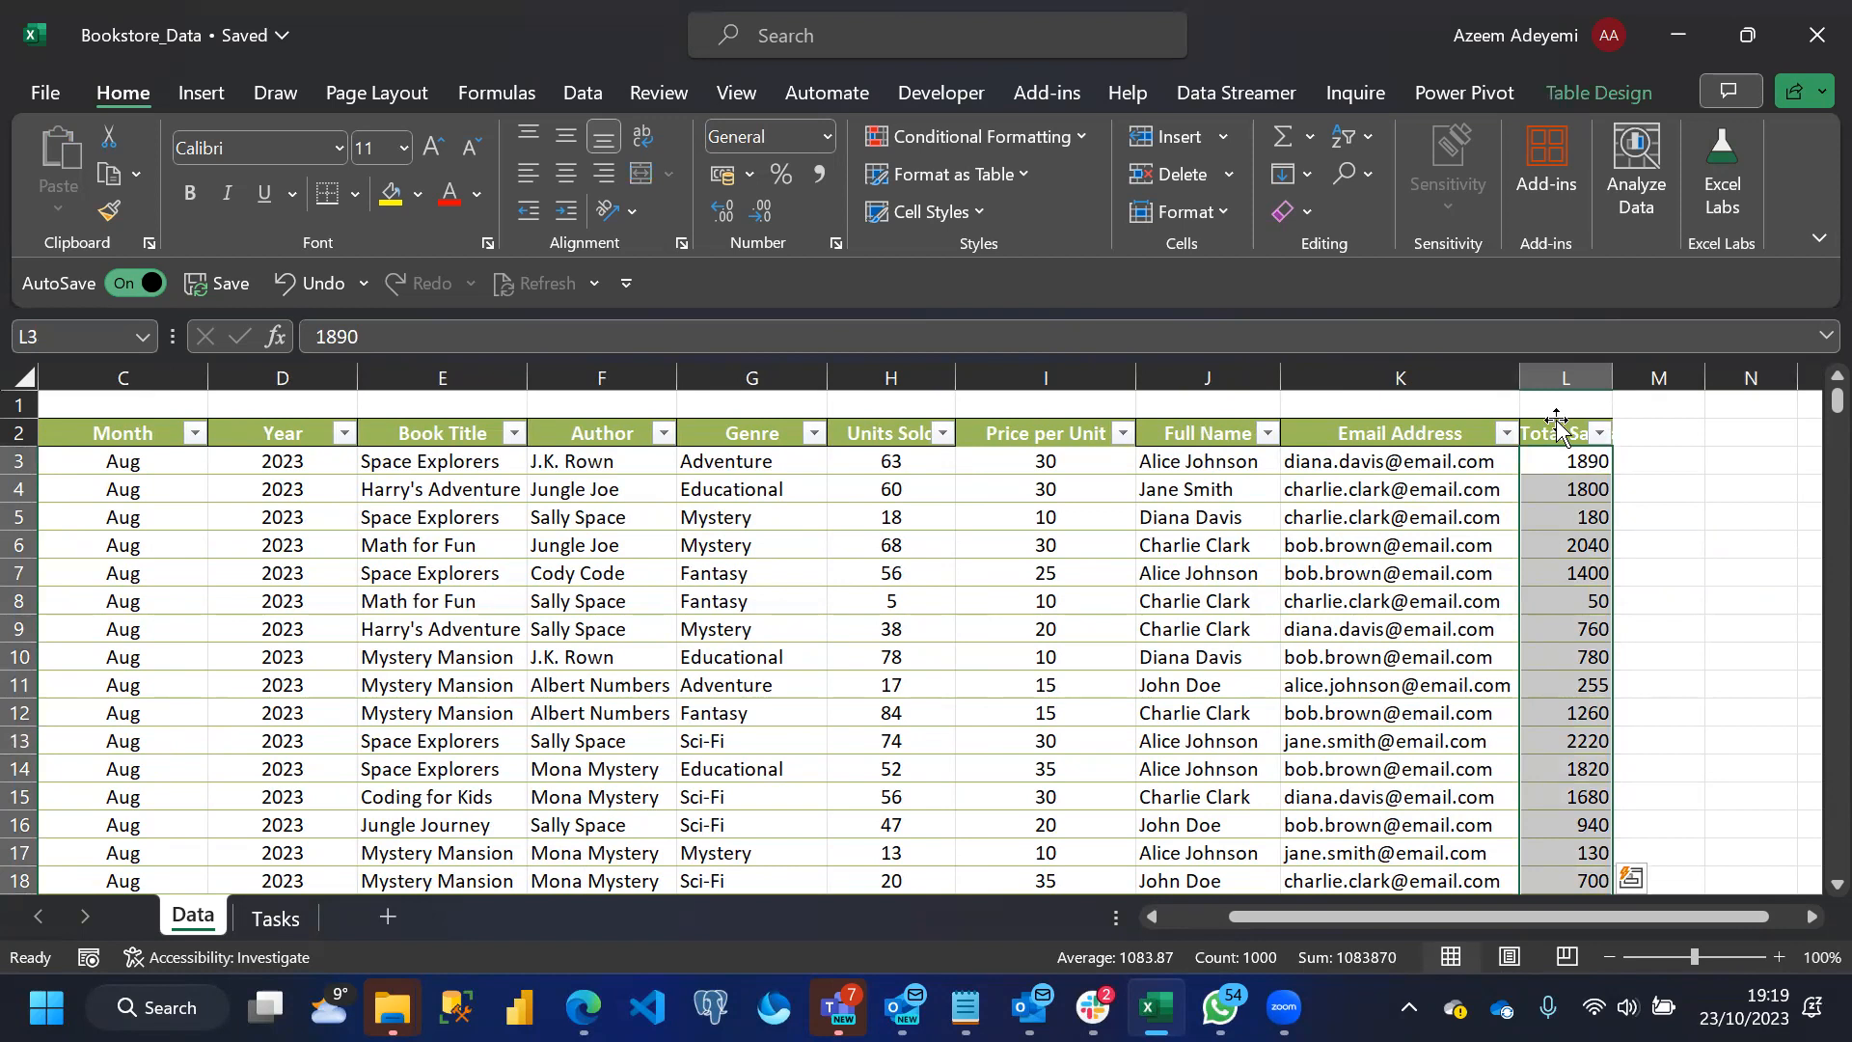
pyautogui.click(1575, 553)
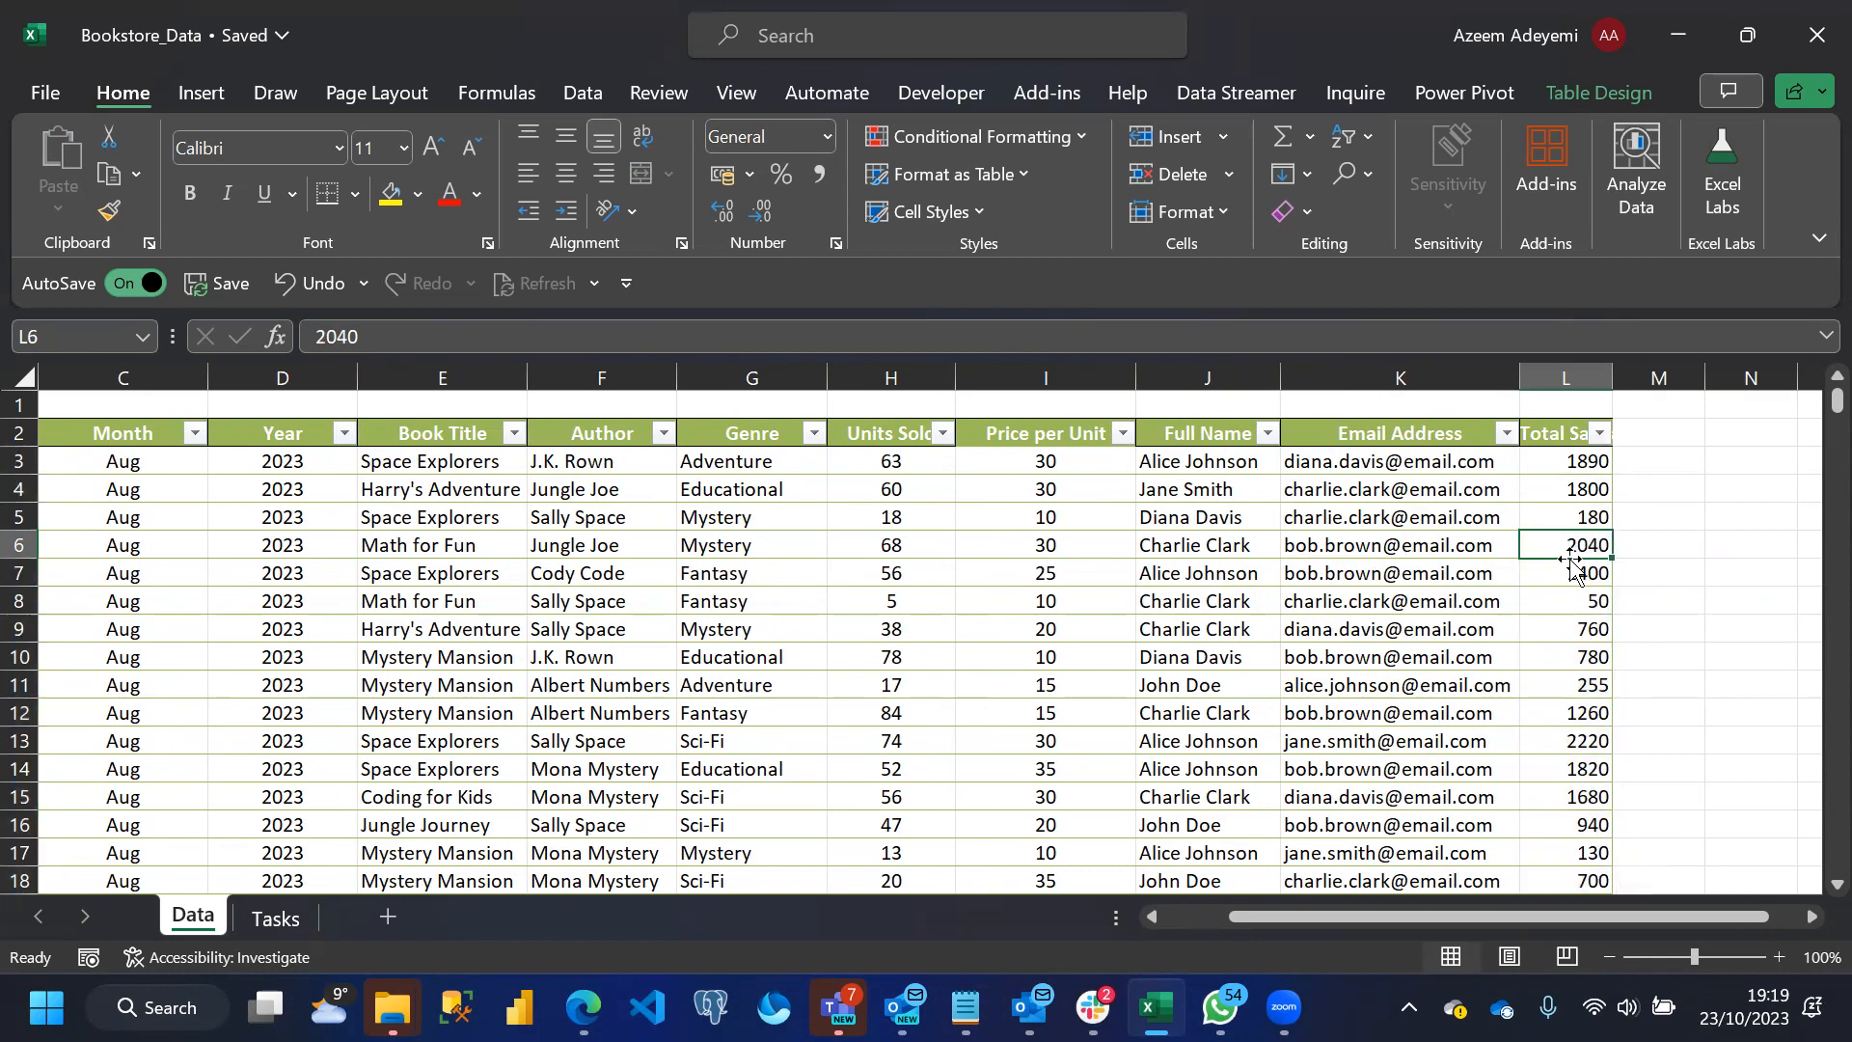
pyautogui.click(1555, 419)
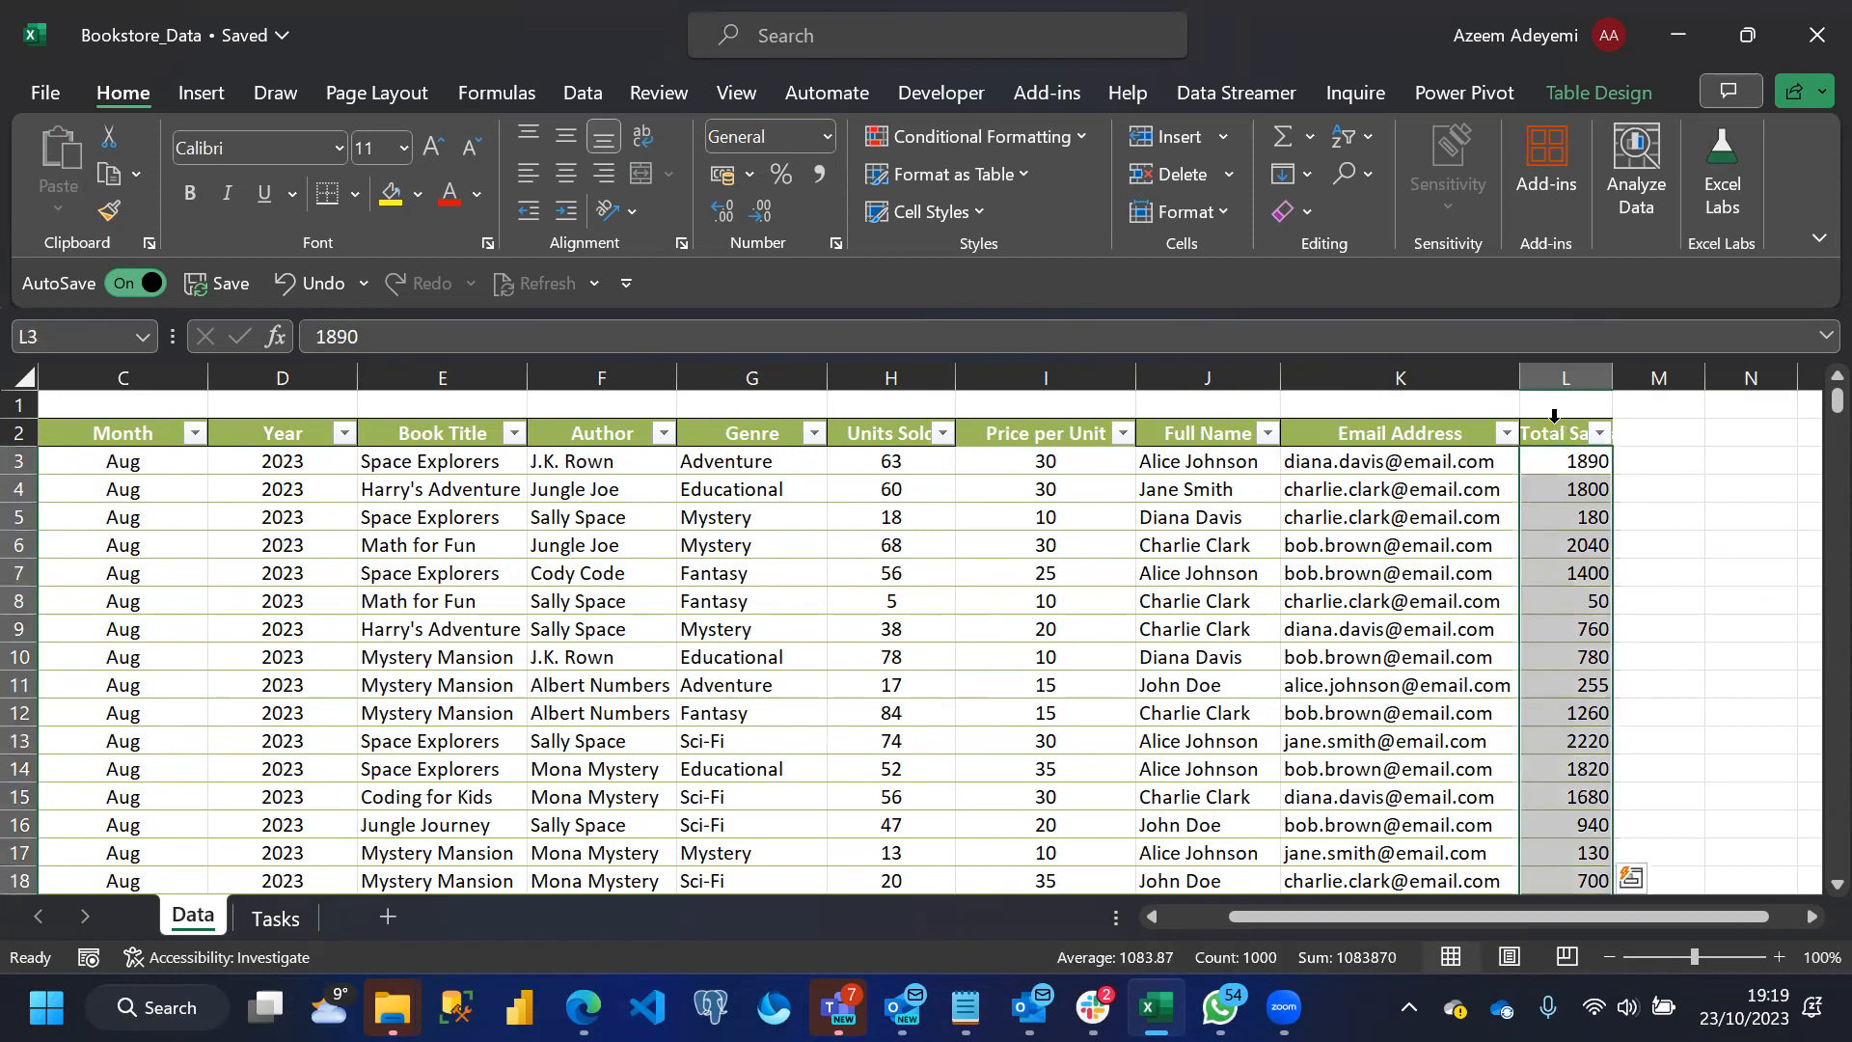
pyautogui.press('Delete')
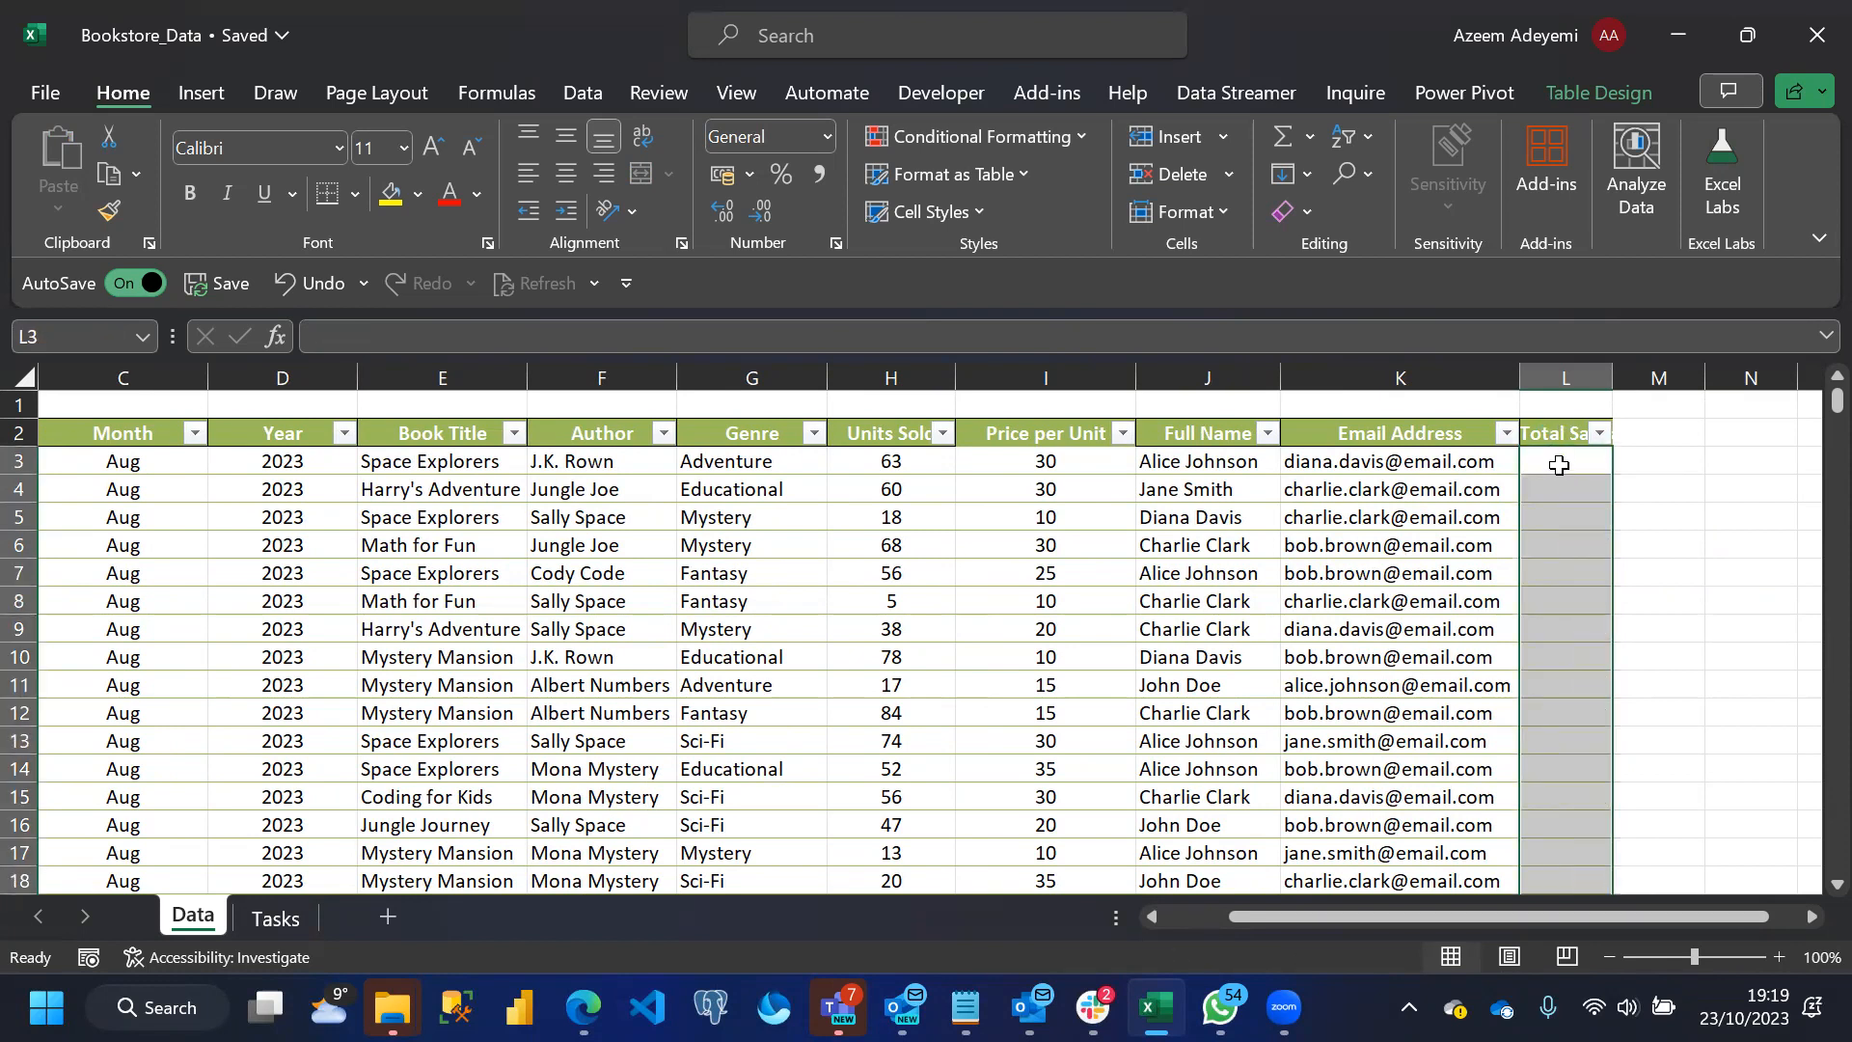
# Fill the Total Sales column with the formula =[@[Units Sold]]*[@[Price per Unit]]
pyautogui.click(1557, 463)
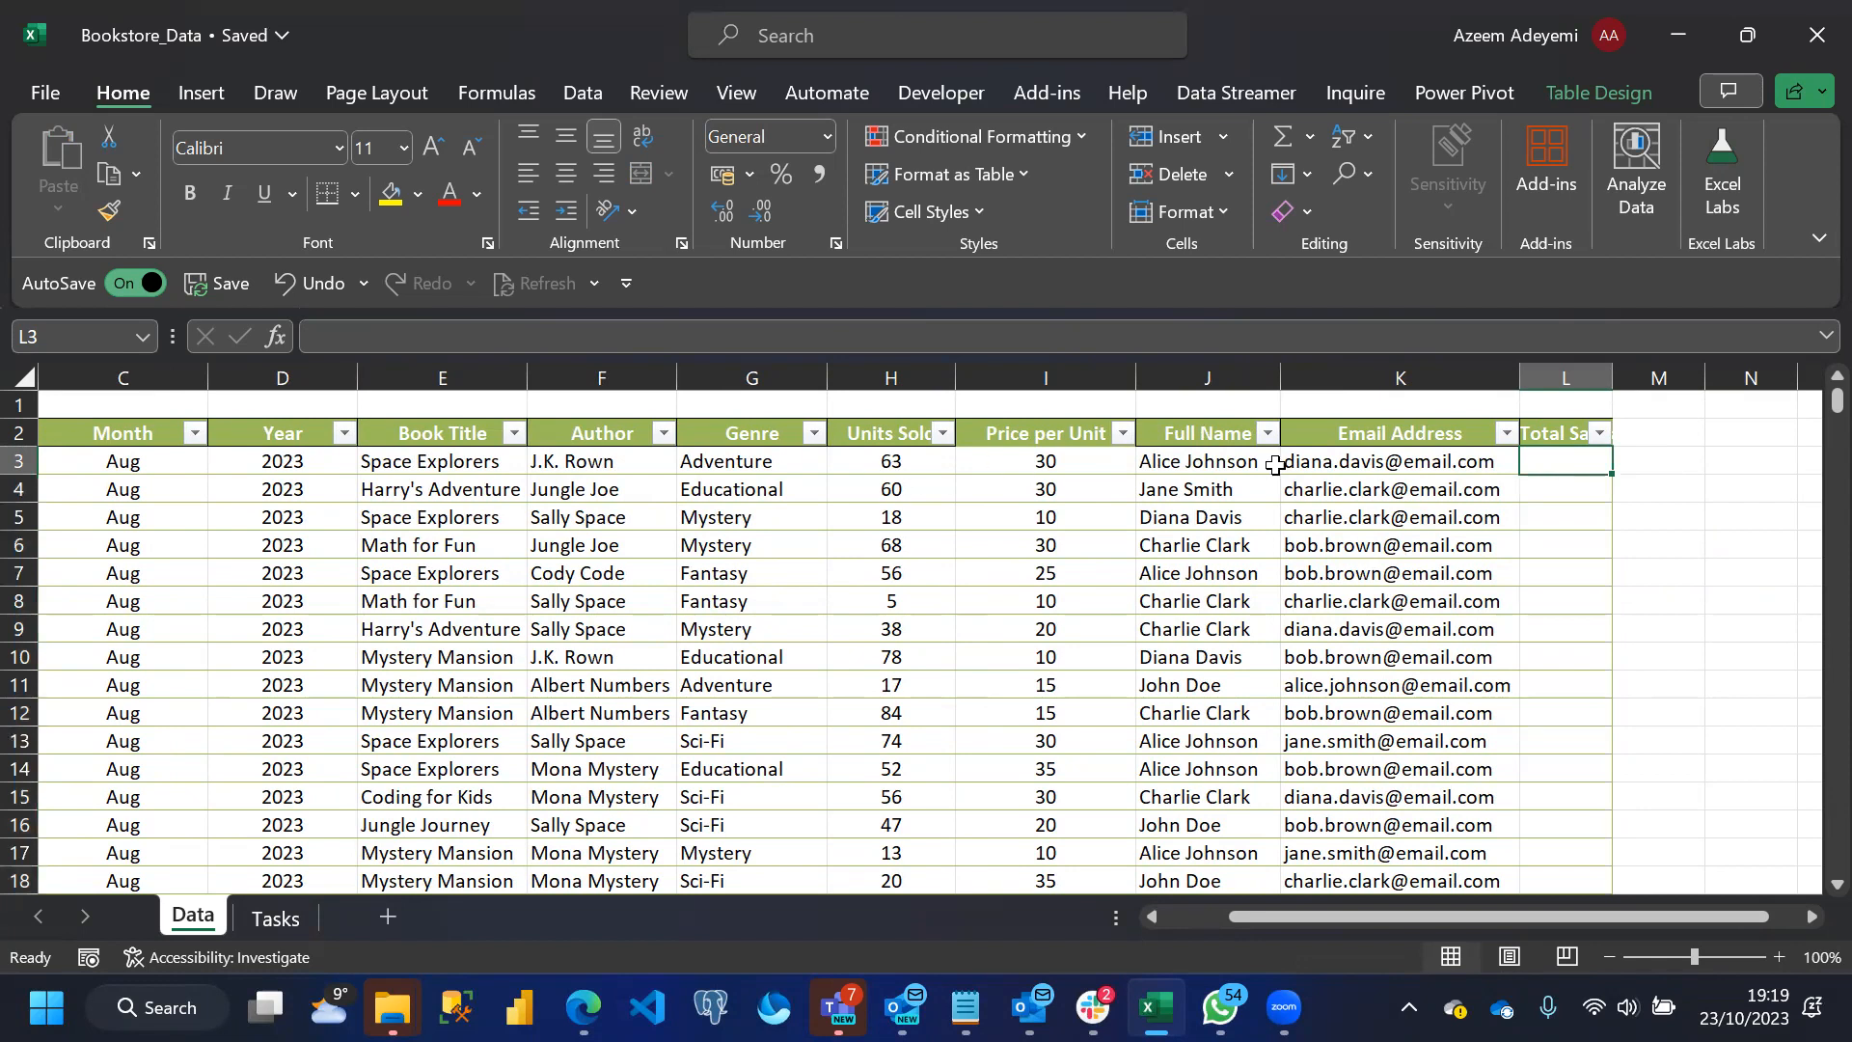
pyautogui.write('=')
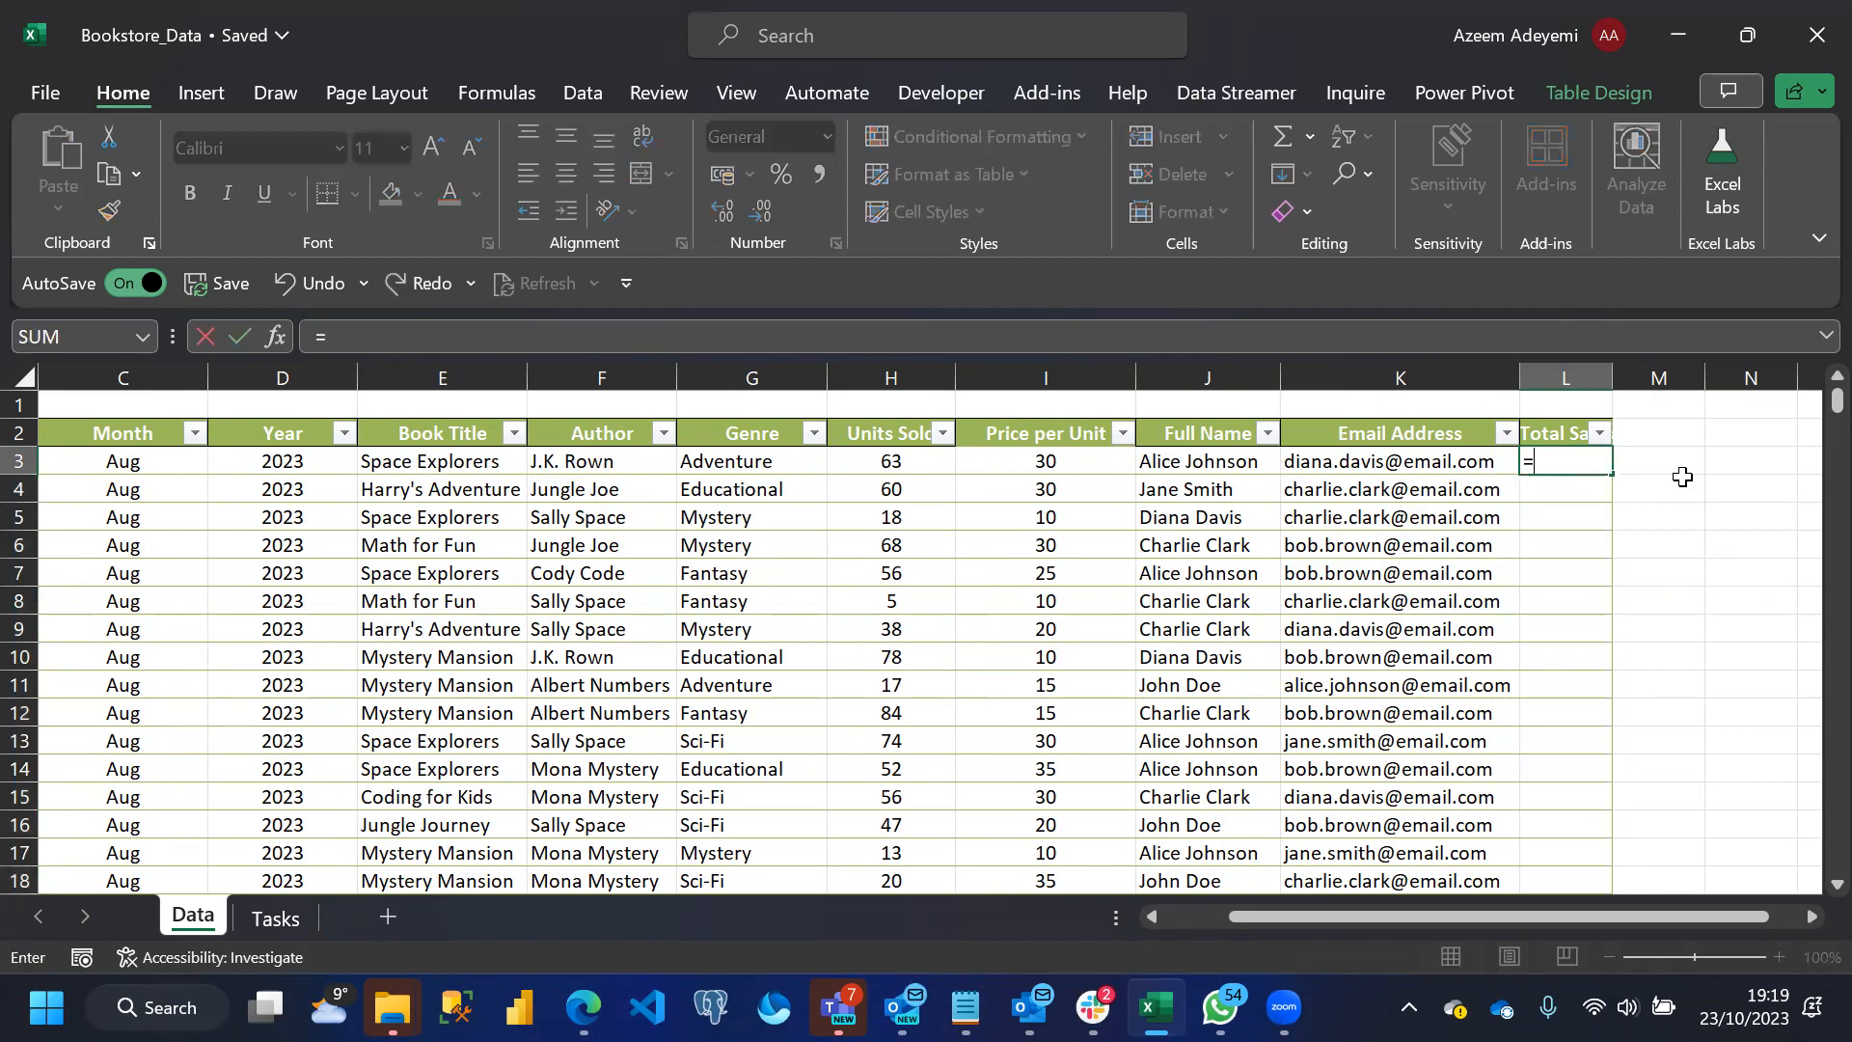
pyautogui.click(883, 463)
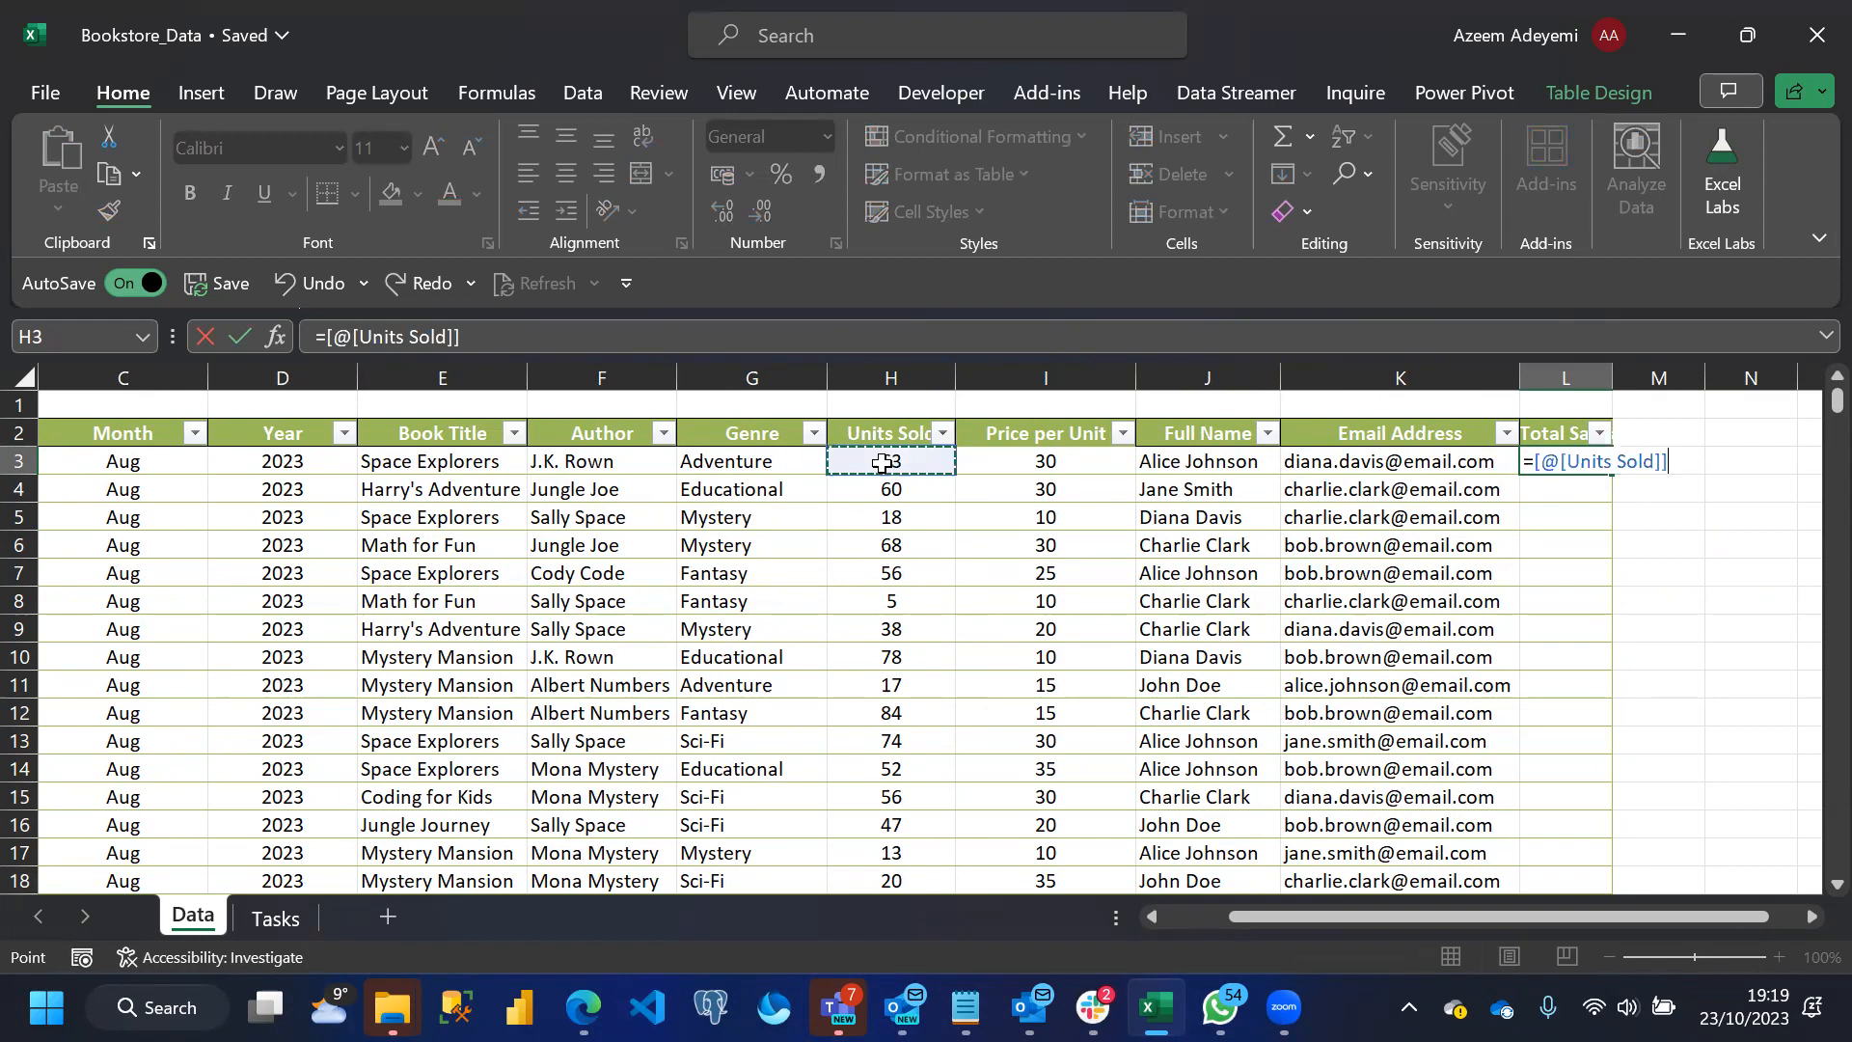
pyautogui.write('*')
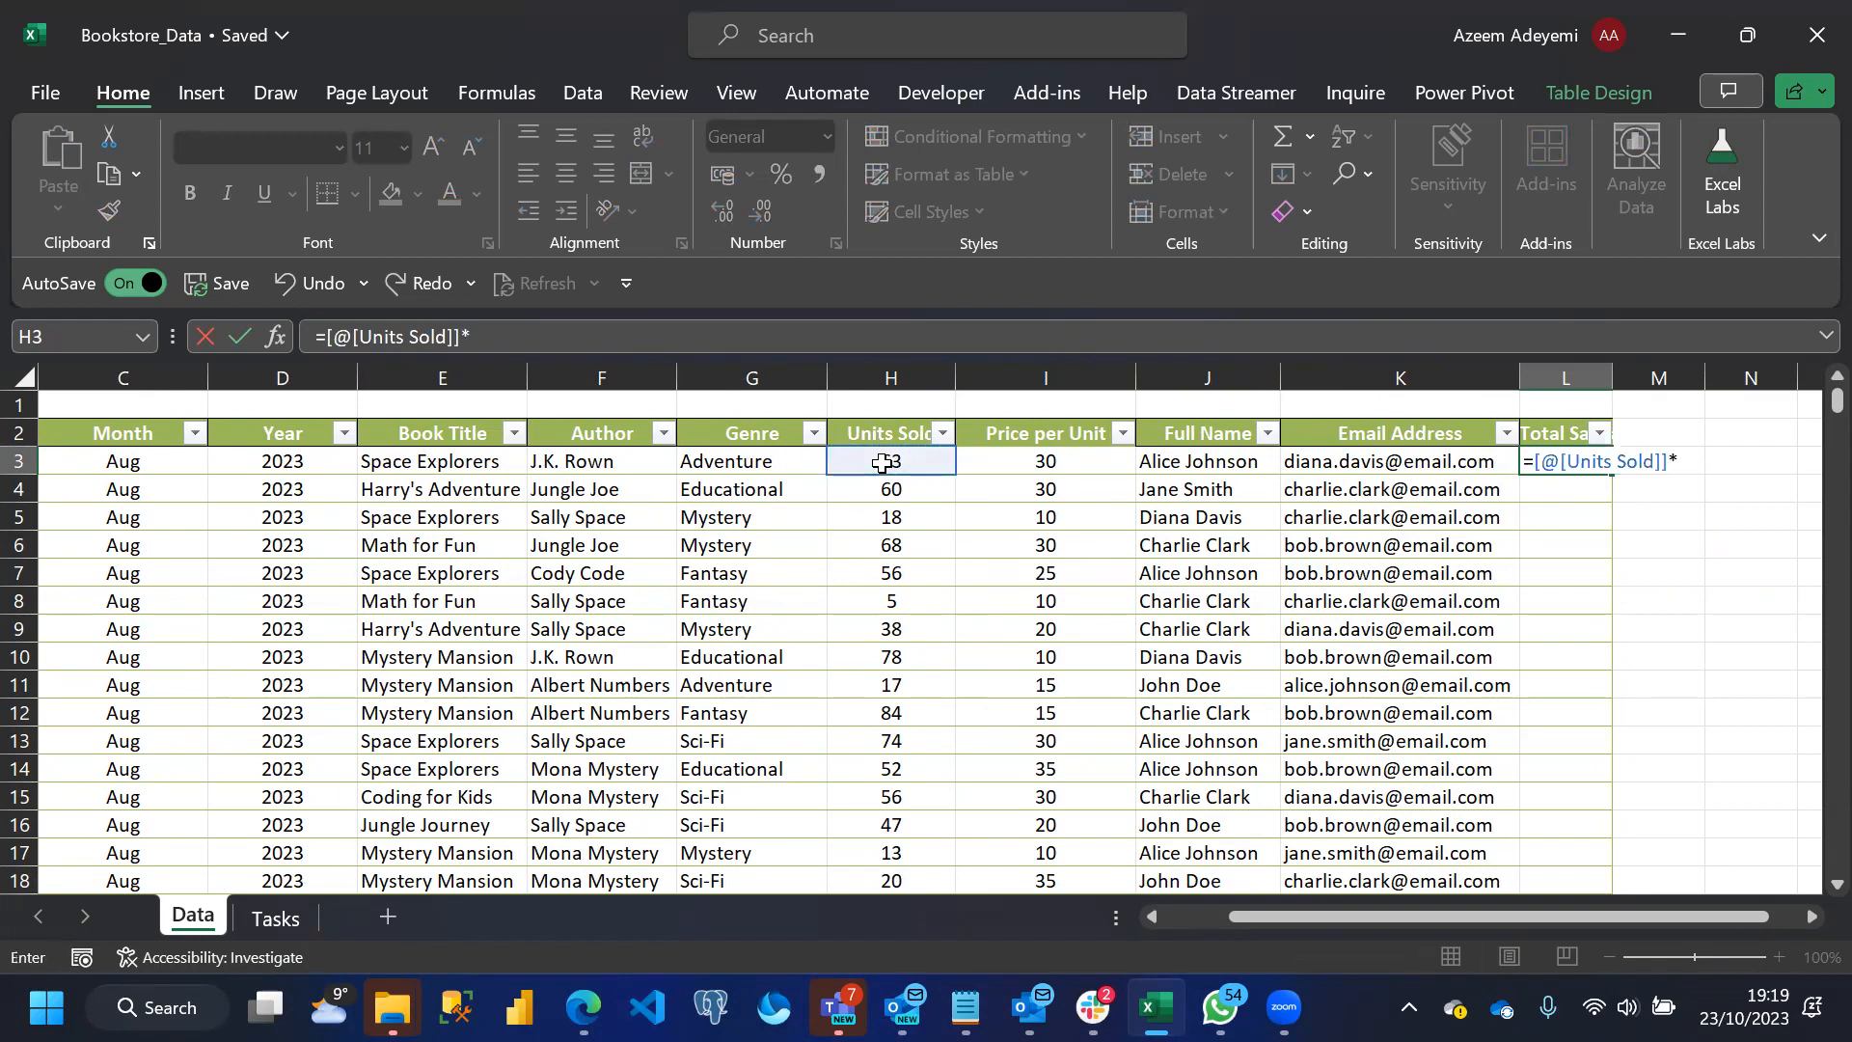
pyautogui.click(1032, 463)
pyautogui.press('Return')
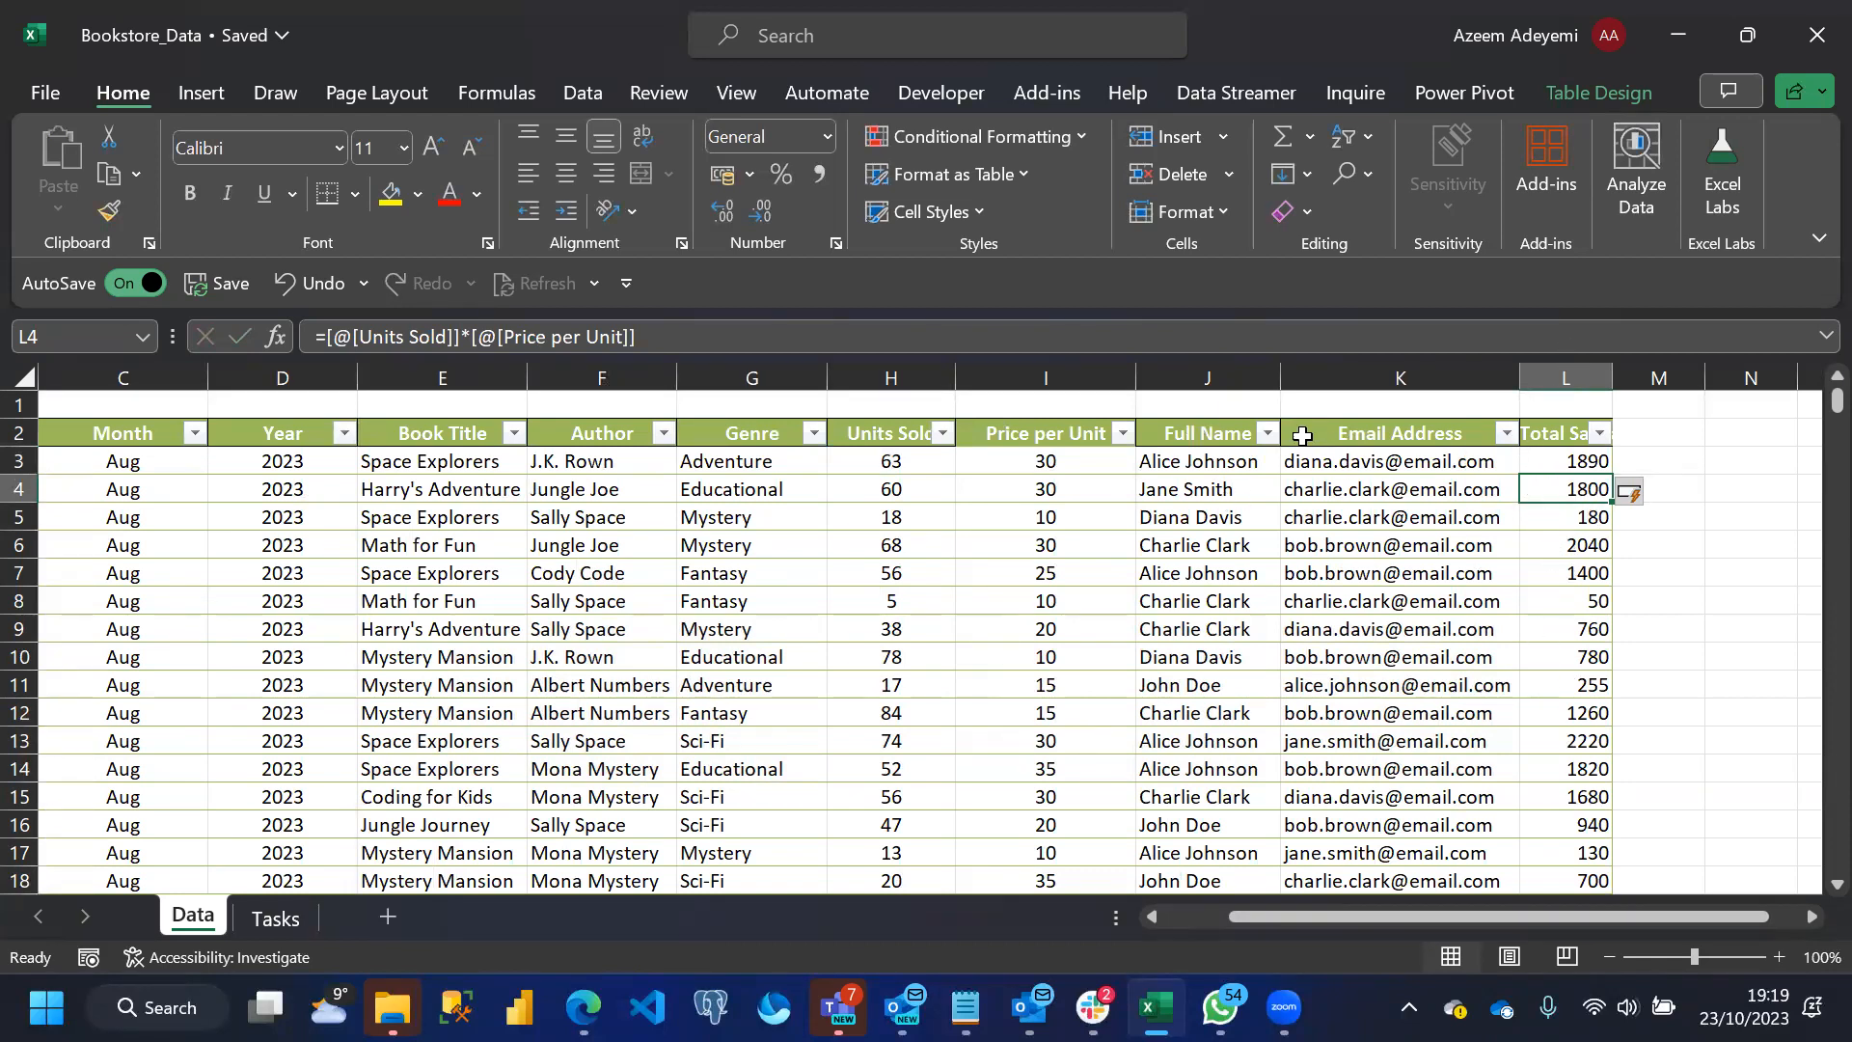
# Format the Total Sales values as pound Currency with no decimal places
pyautogui.click(1553, 422)
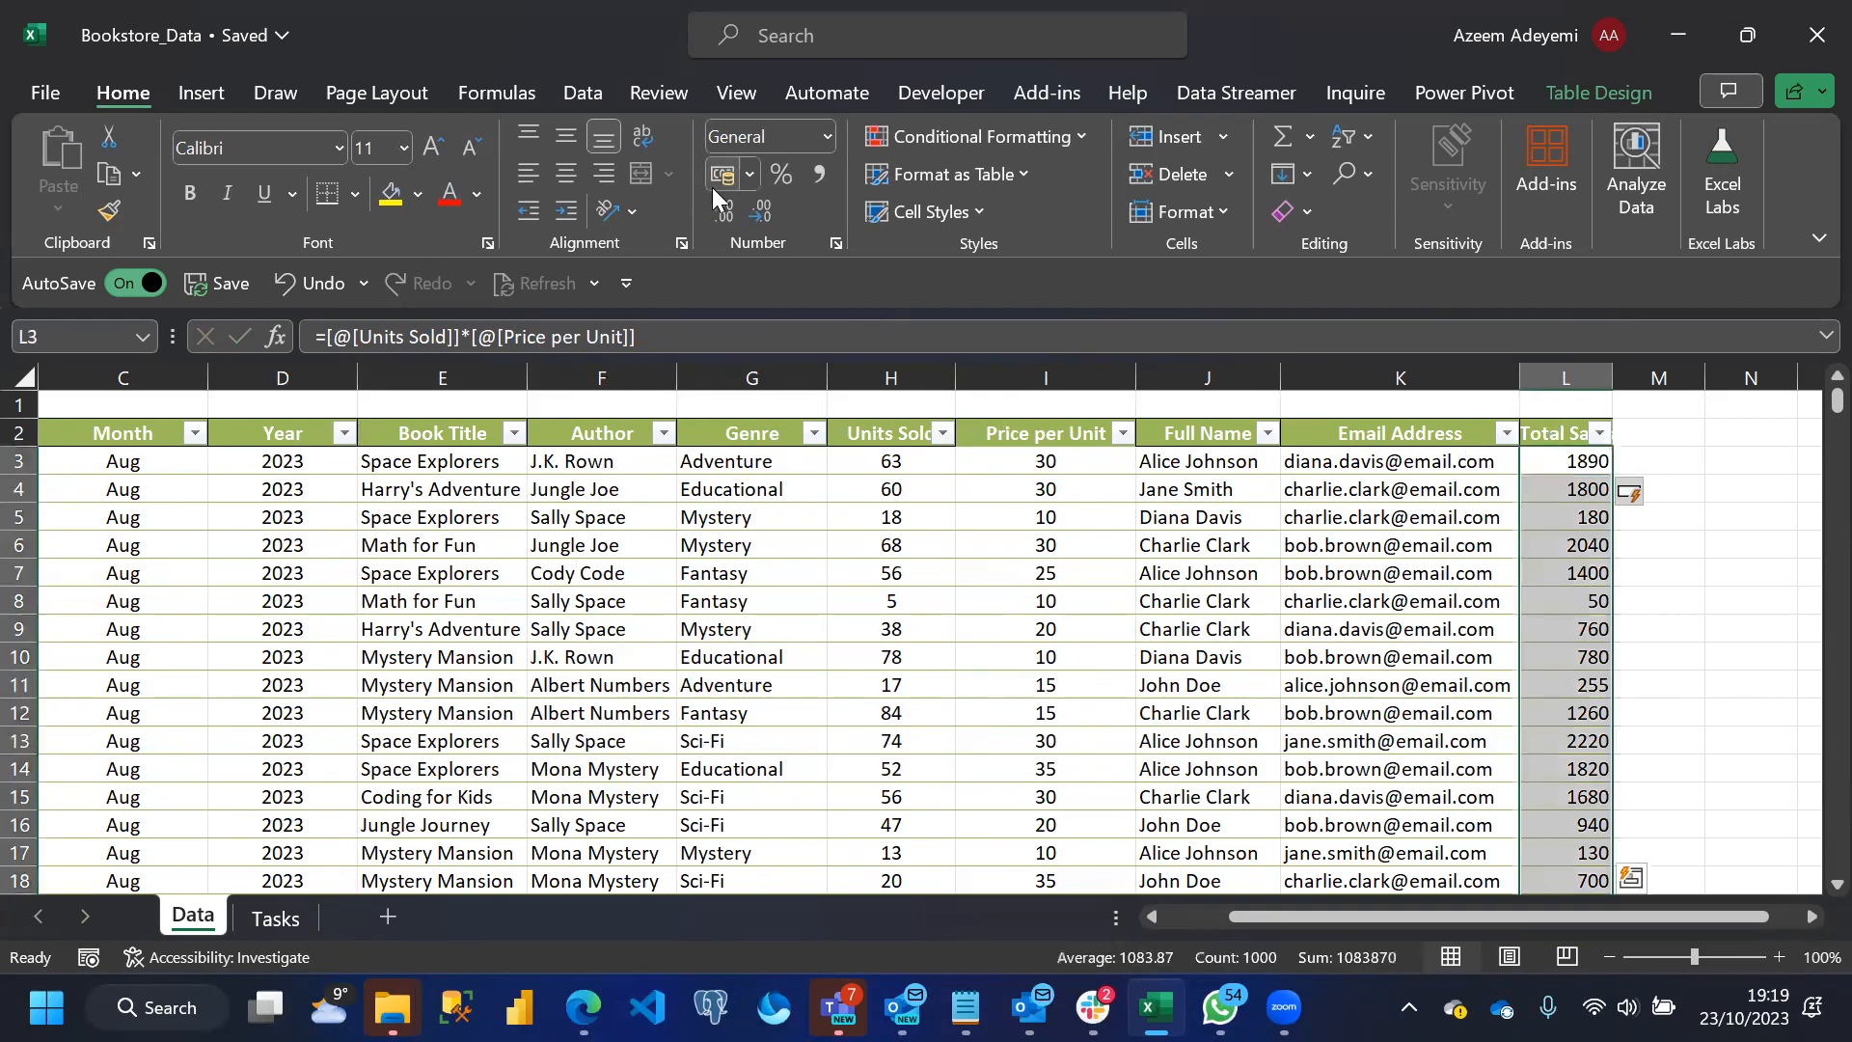
pyautogui.click(826, 137)
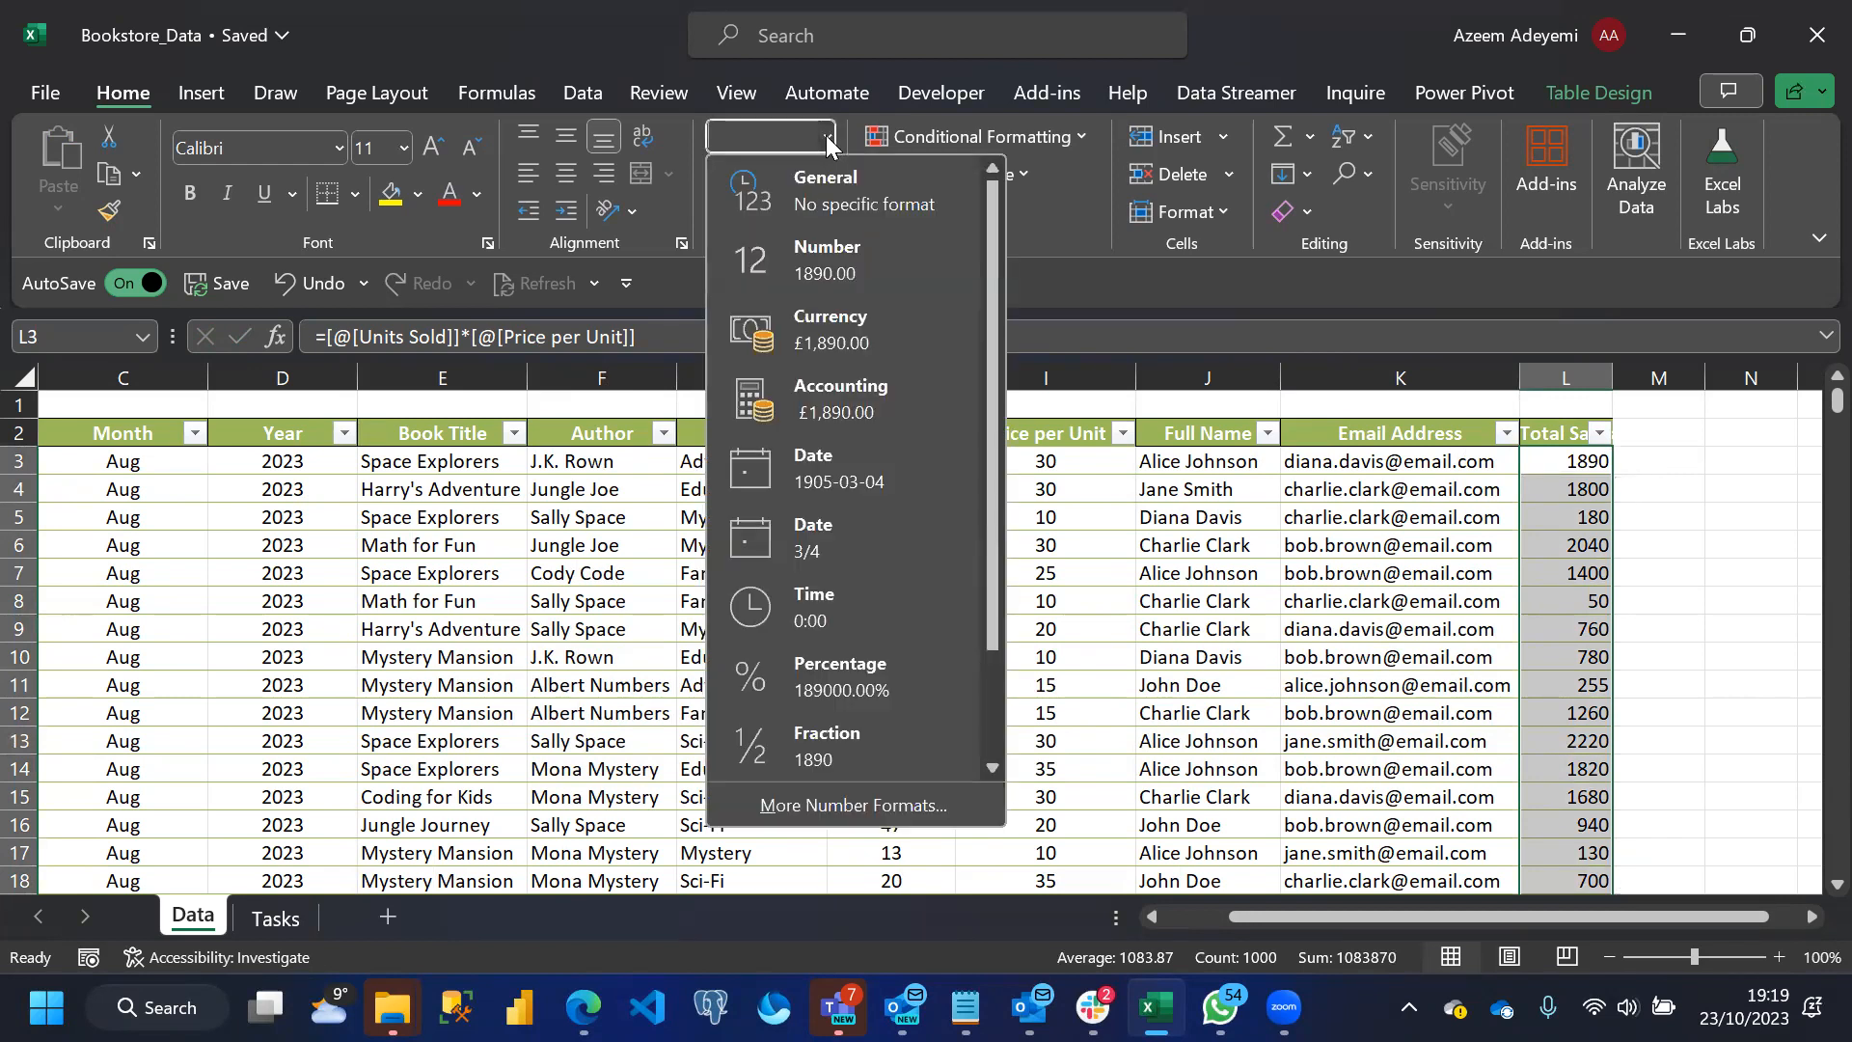
pyautogui.click(810, 315)
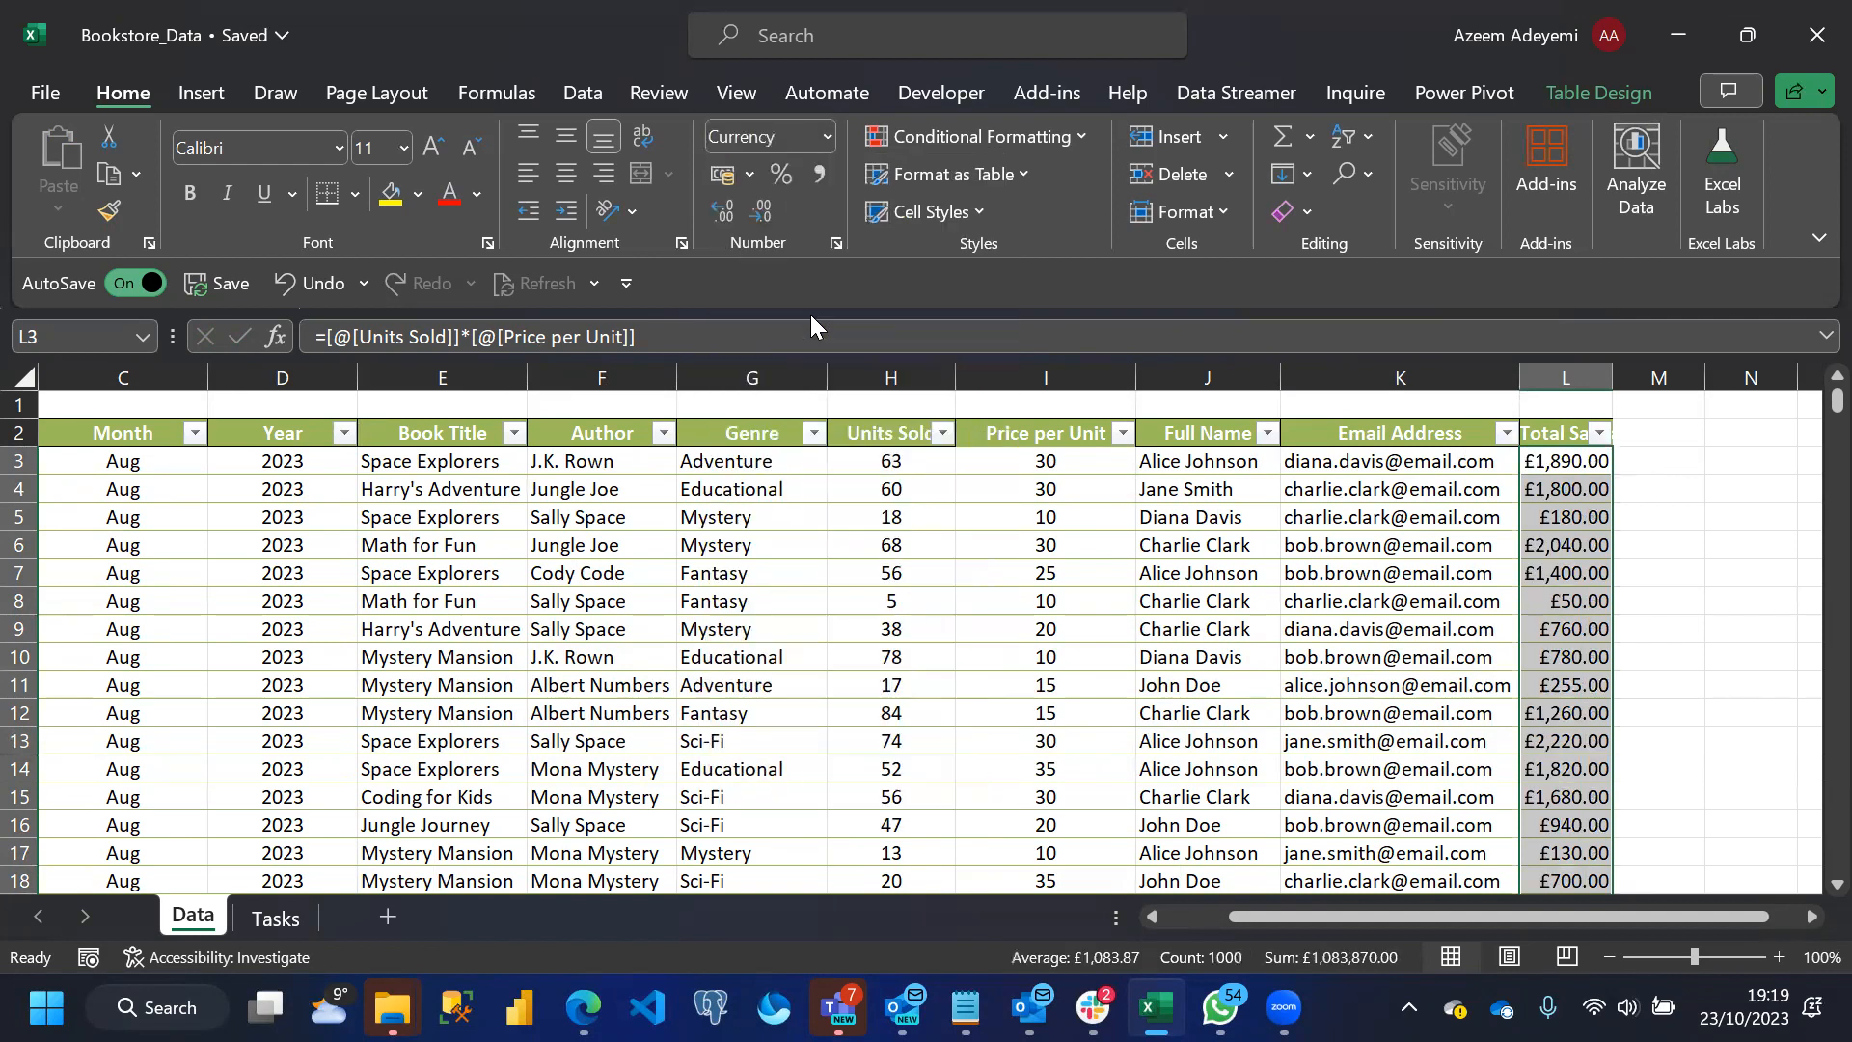
pyautogui.click(727, 212)
pyautogui.click(727, 212)
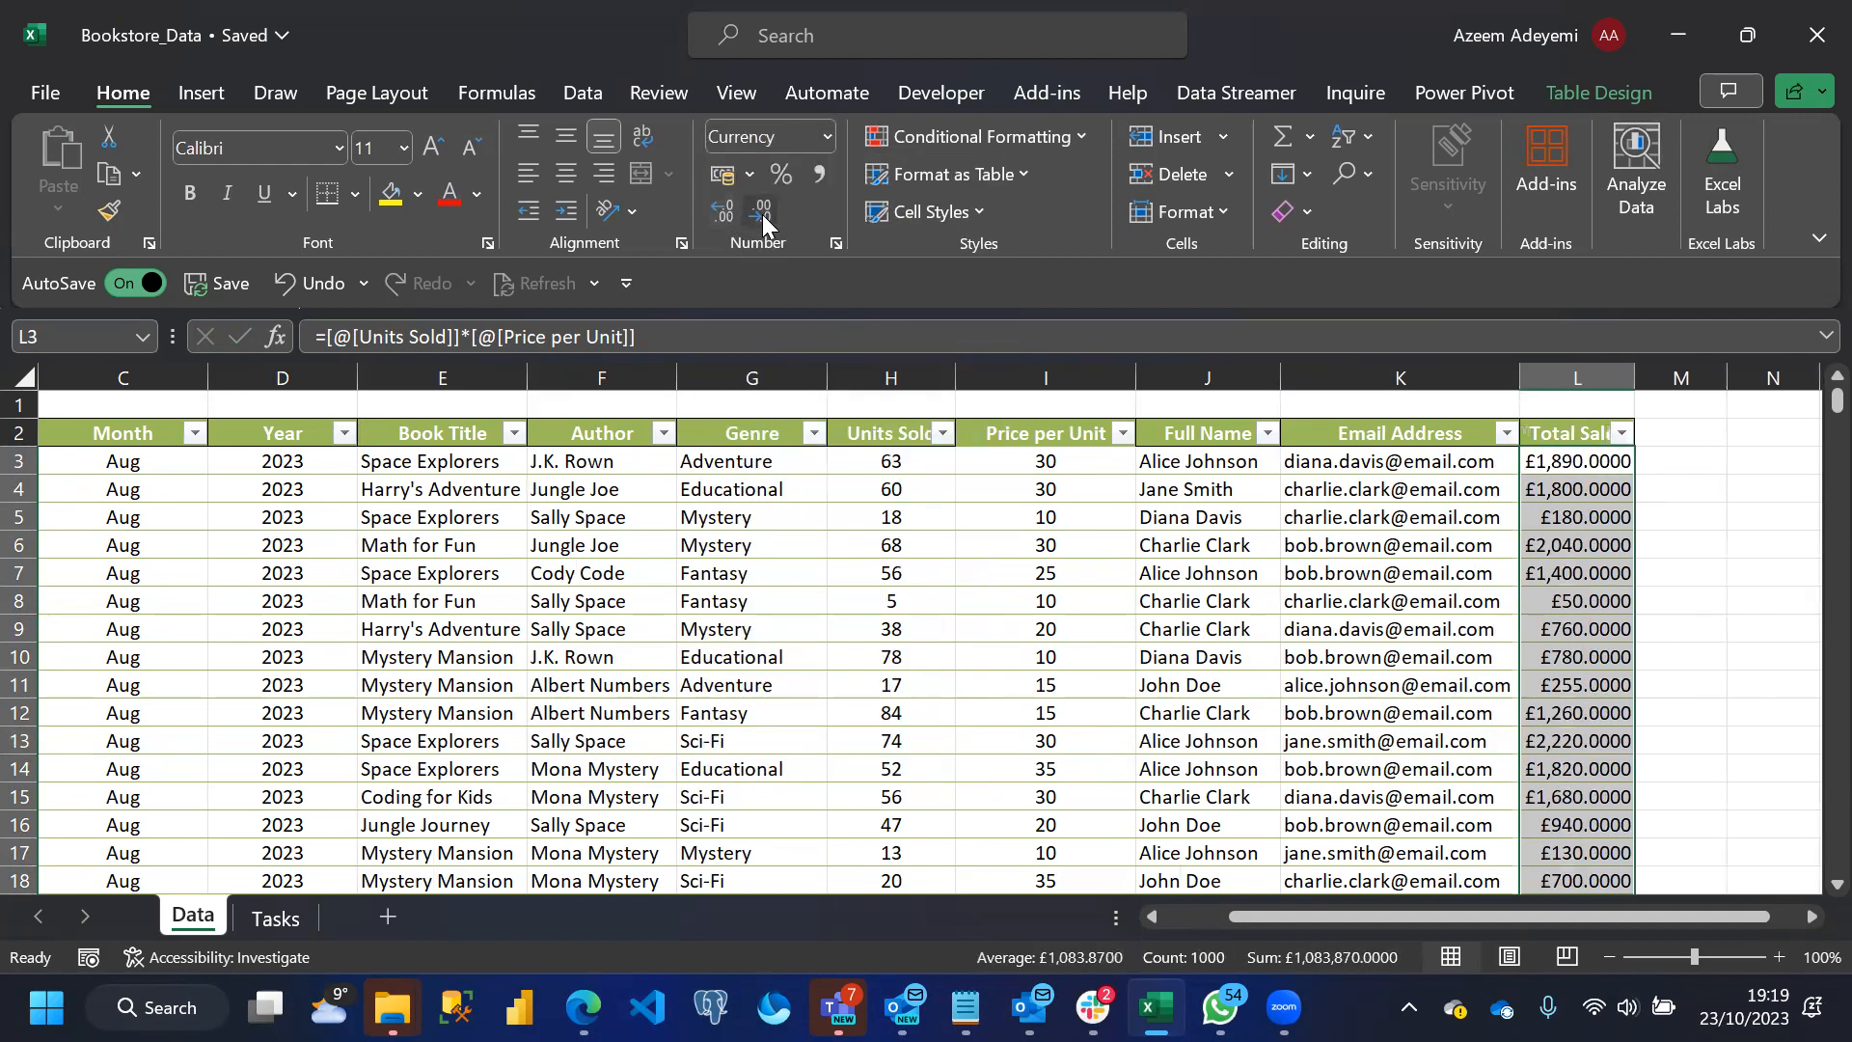
pyautogui.click(762, 214)
pyautogui.click(762, 214)
pyautogui.click(763, 214)
pyautogui.click(762, 214)
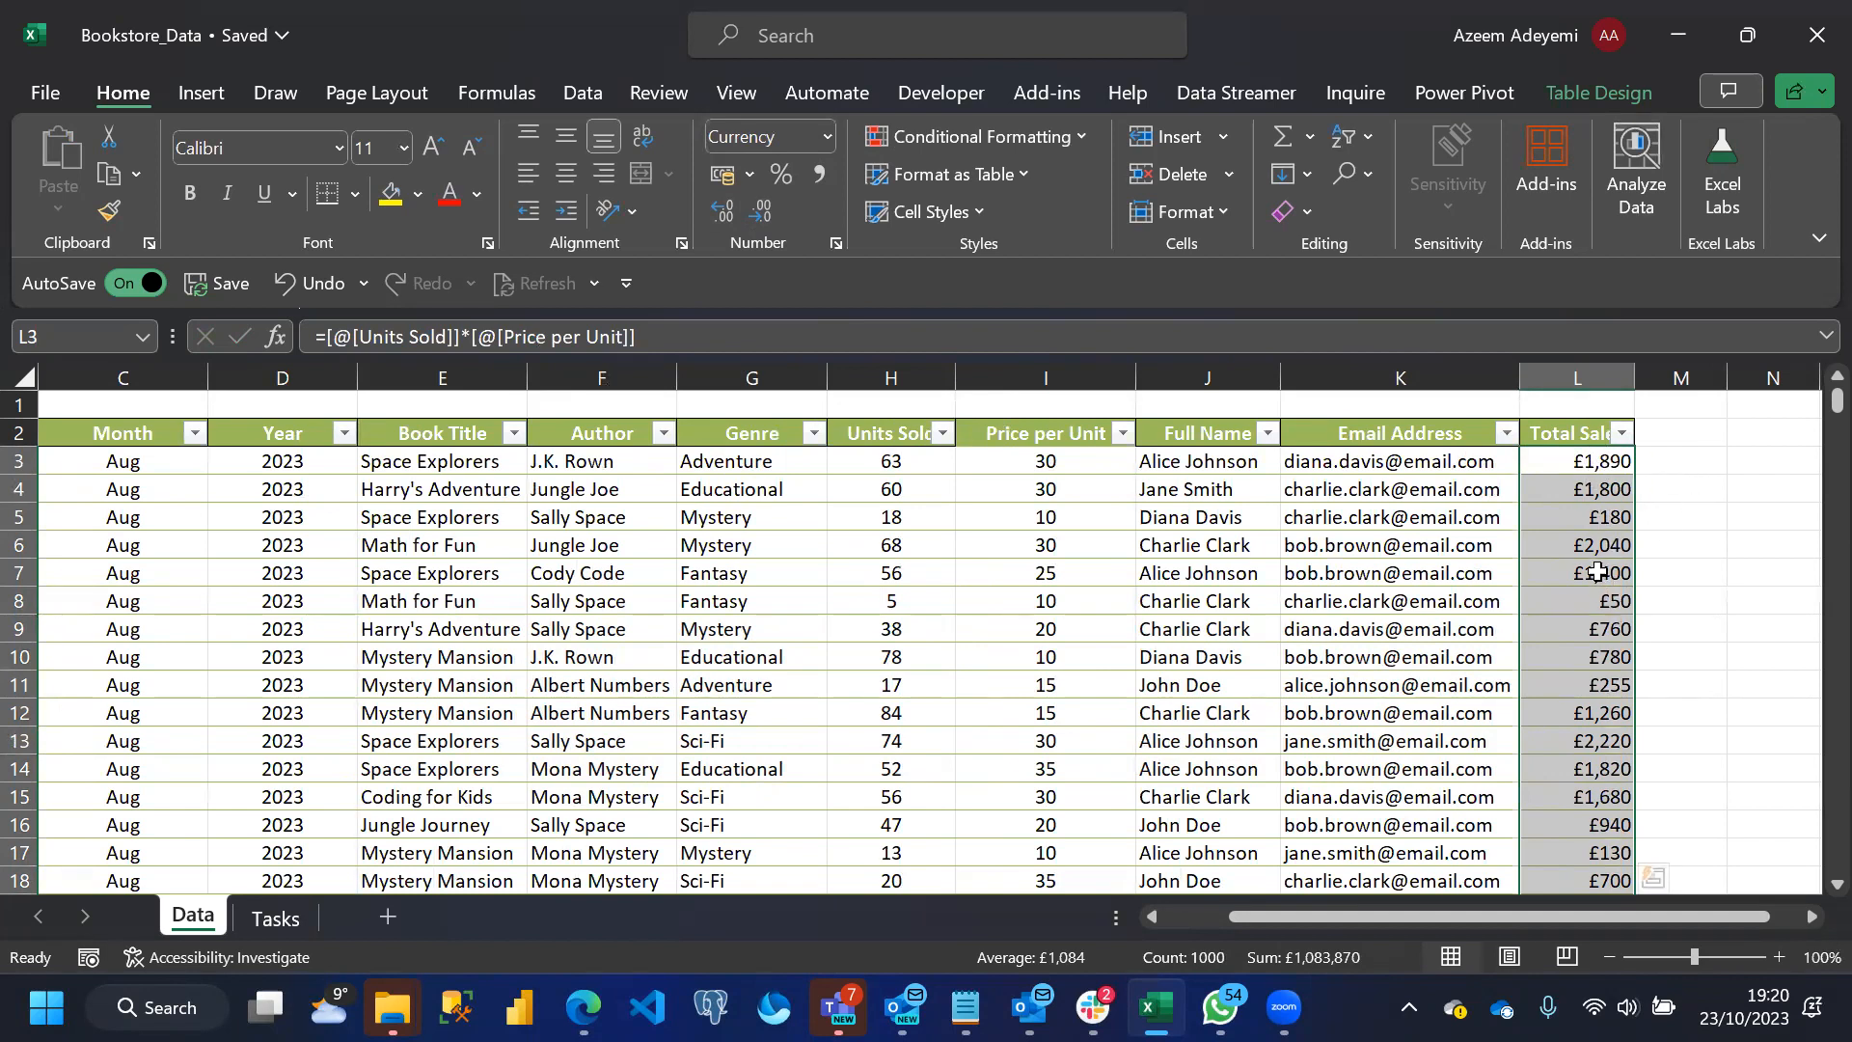
pyautogui.click(1698, 462)
pyautogui.write('K')
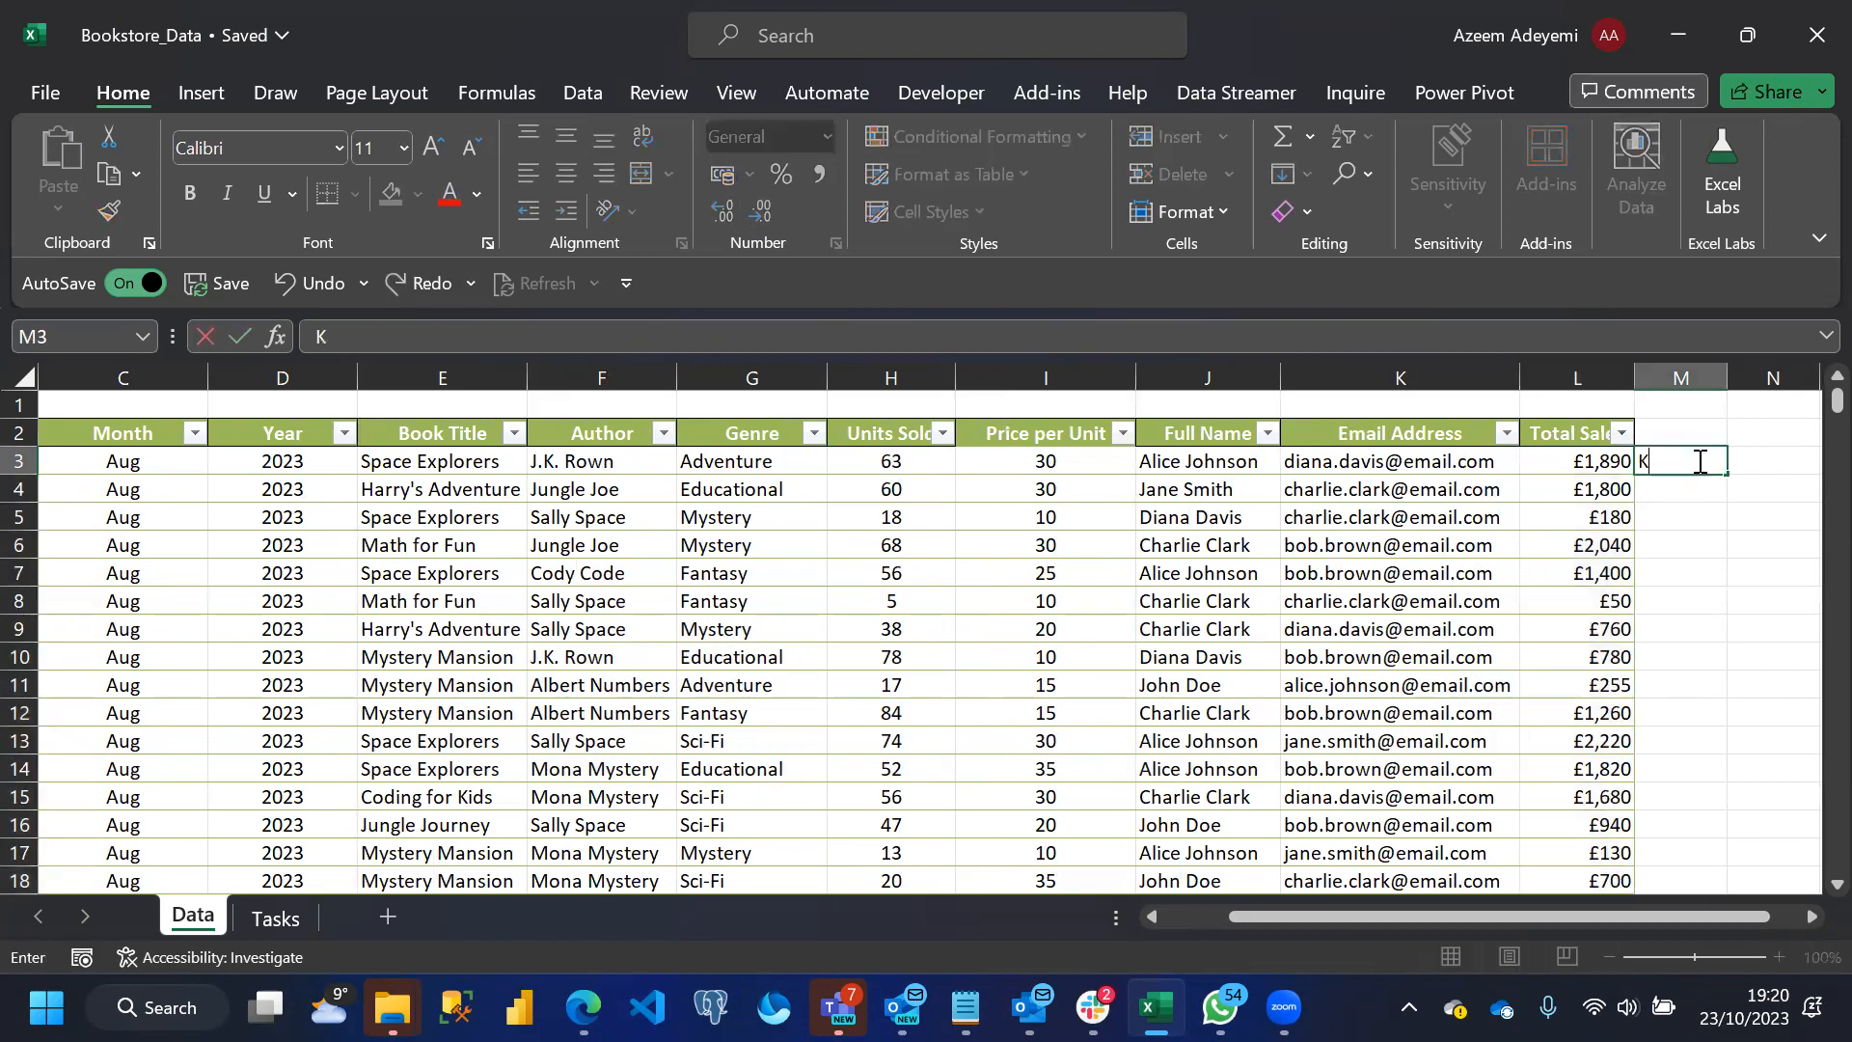
pyautogui.press('Return')
pyautogui.hotkey('ctrl', 'z')
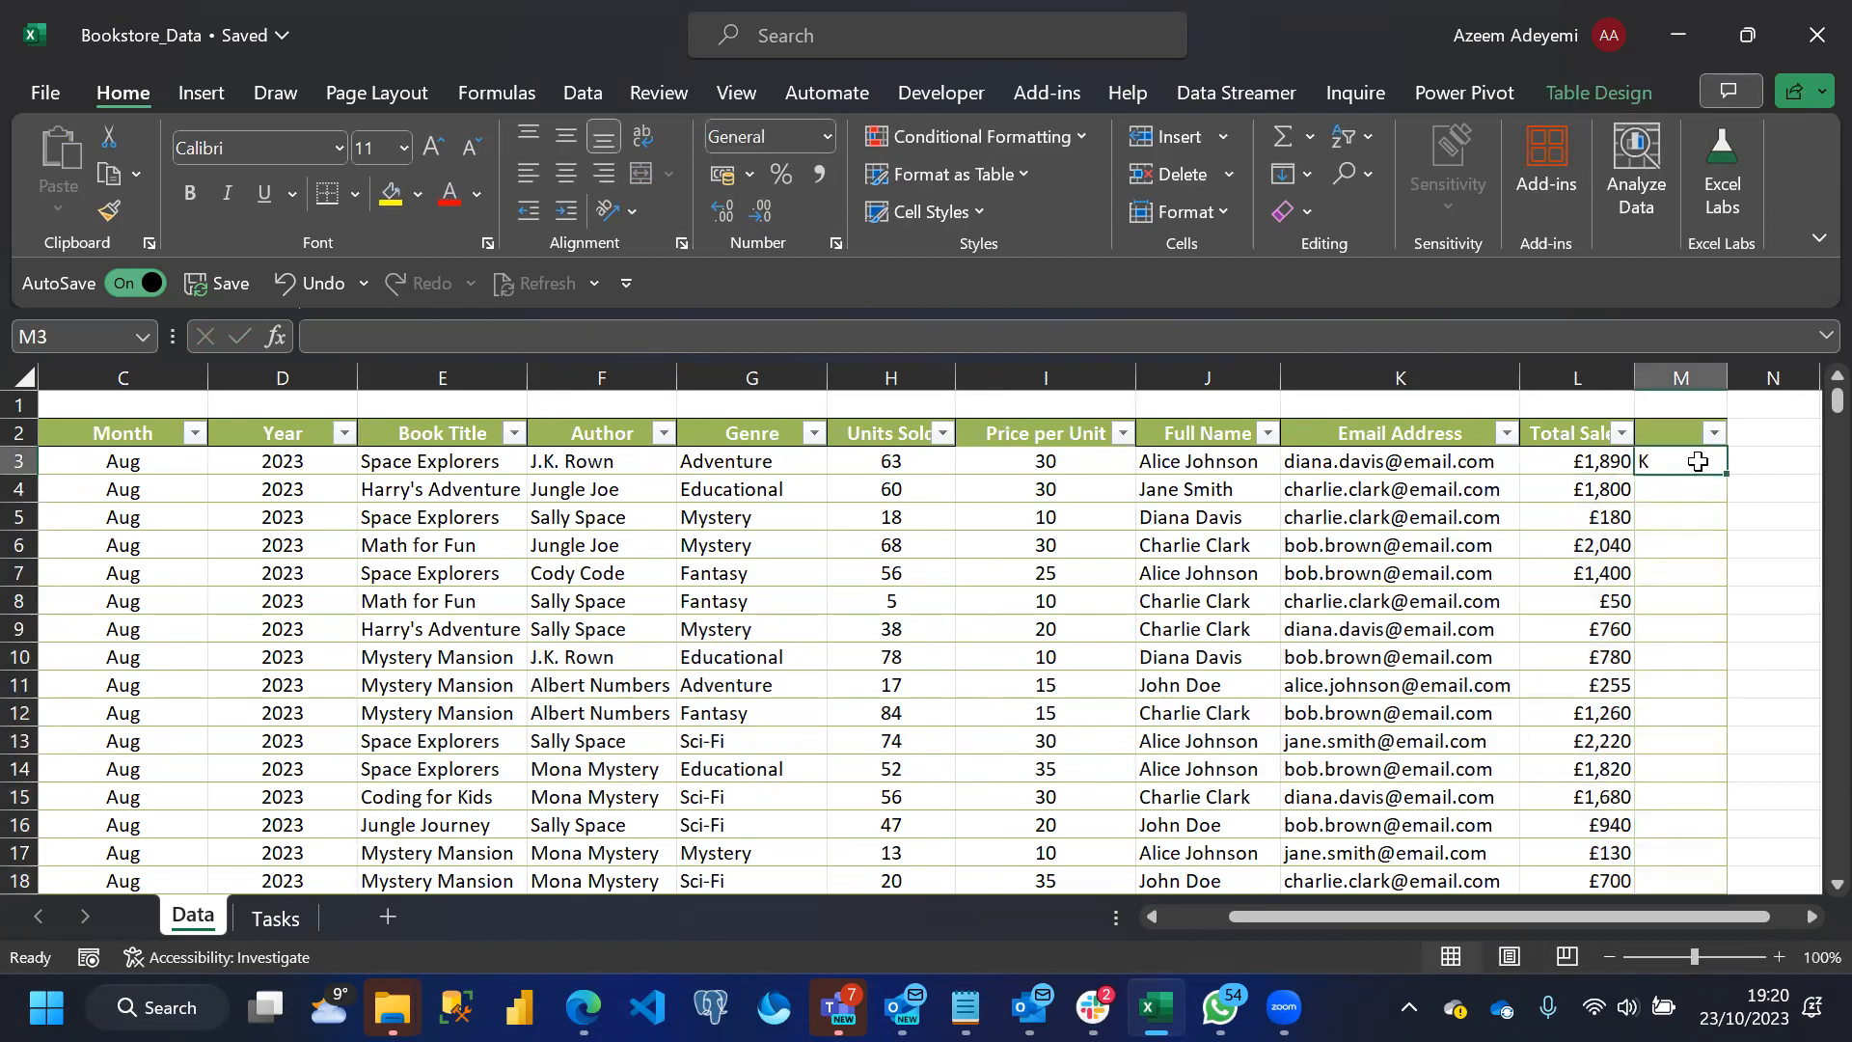
pyautogui.press('Delete')
# Enter the unit letters K, M and B in cells O3 to O5, outside the table
pyautogui.press('Right')
pyautogui.press('Right')
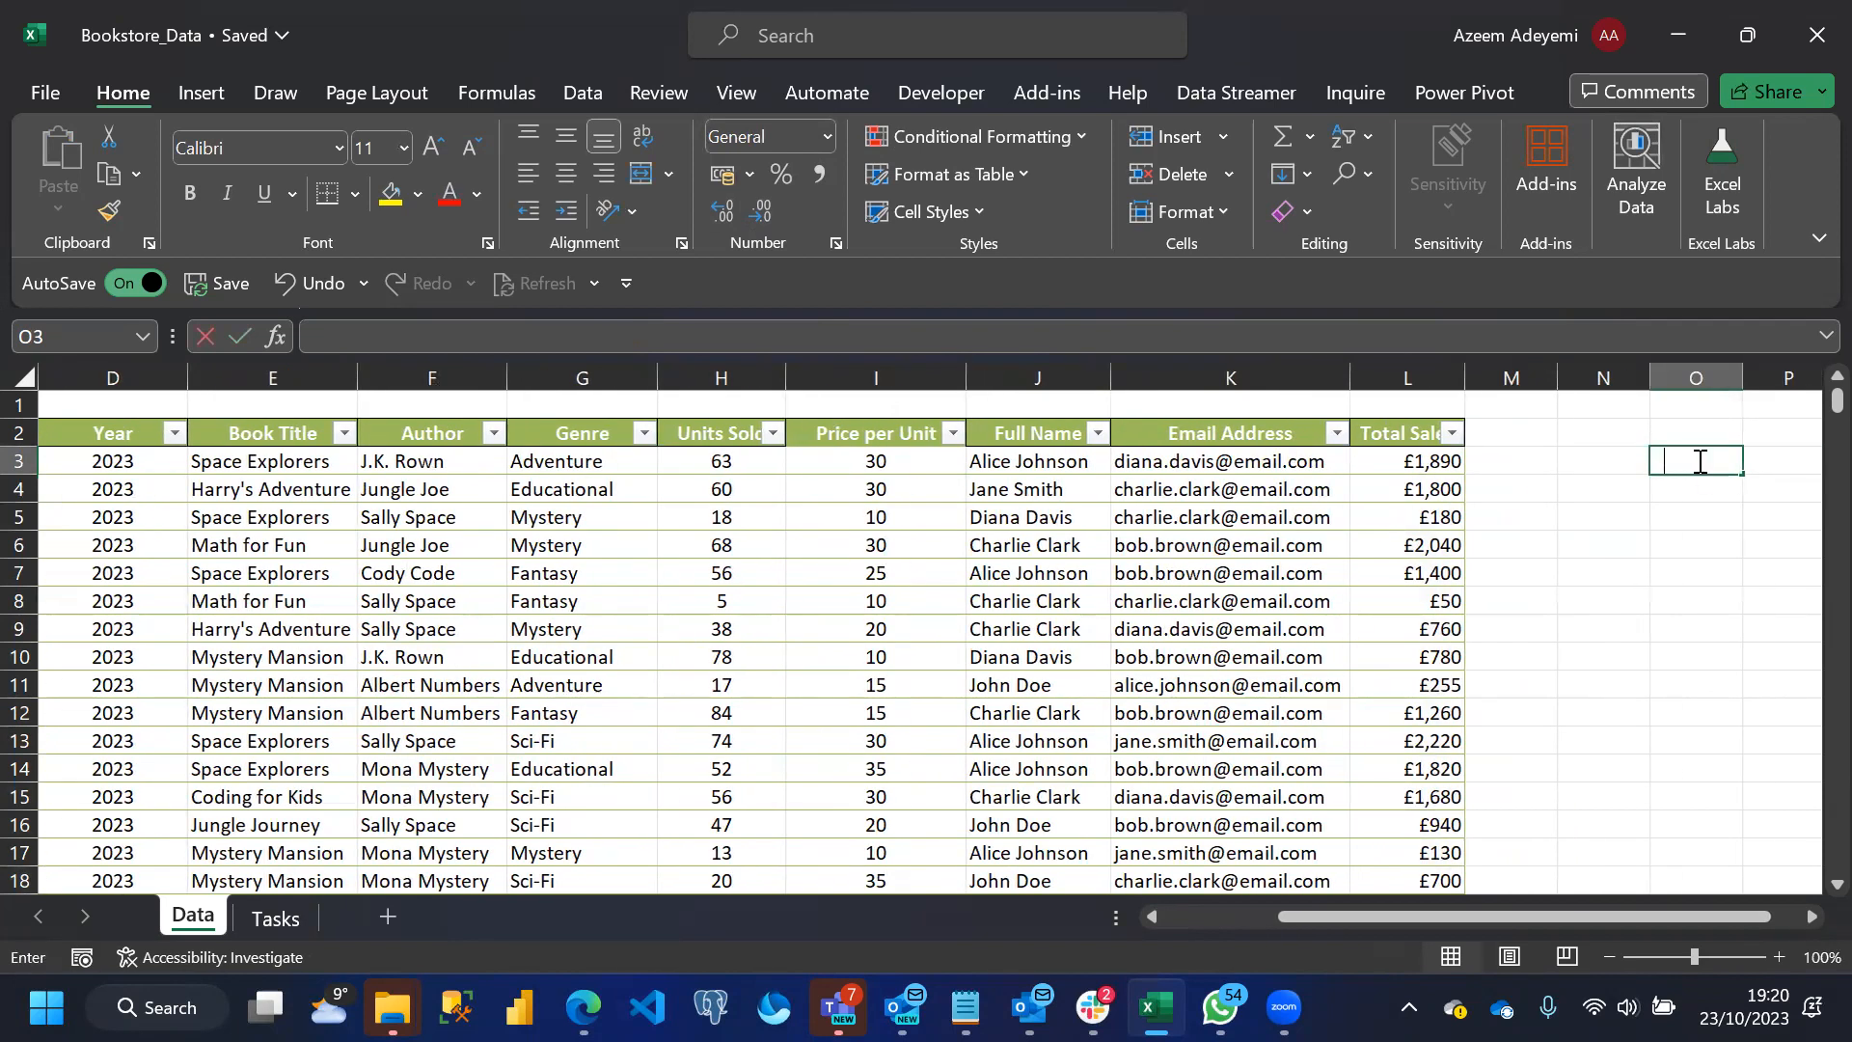
pyautogui.write('K')
pyautogui.press('Return')
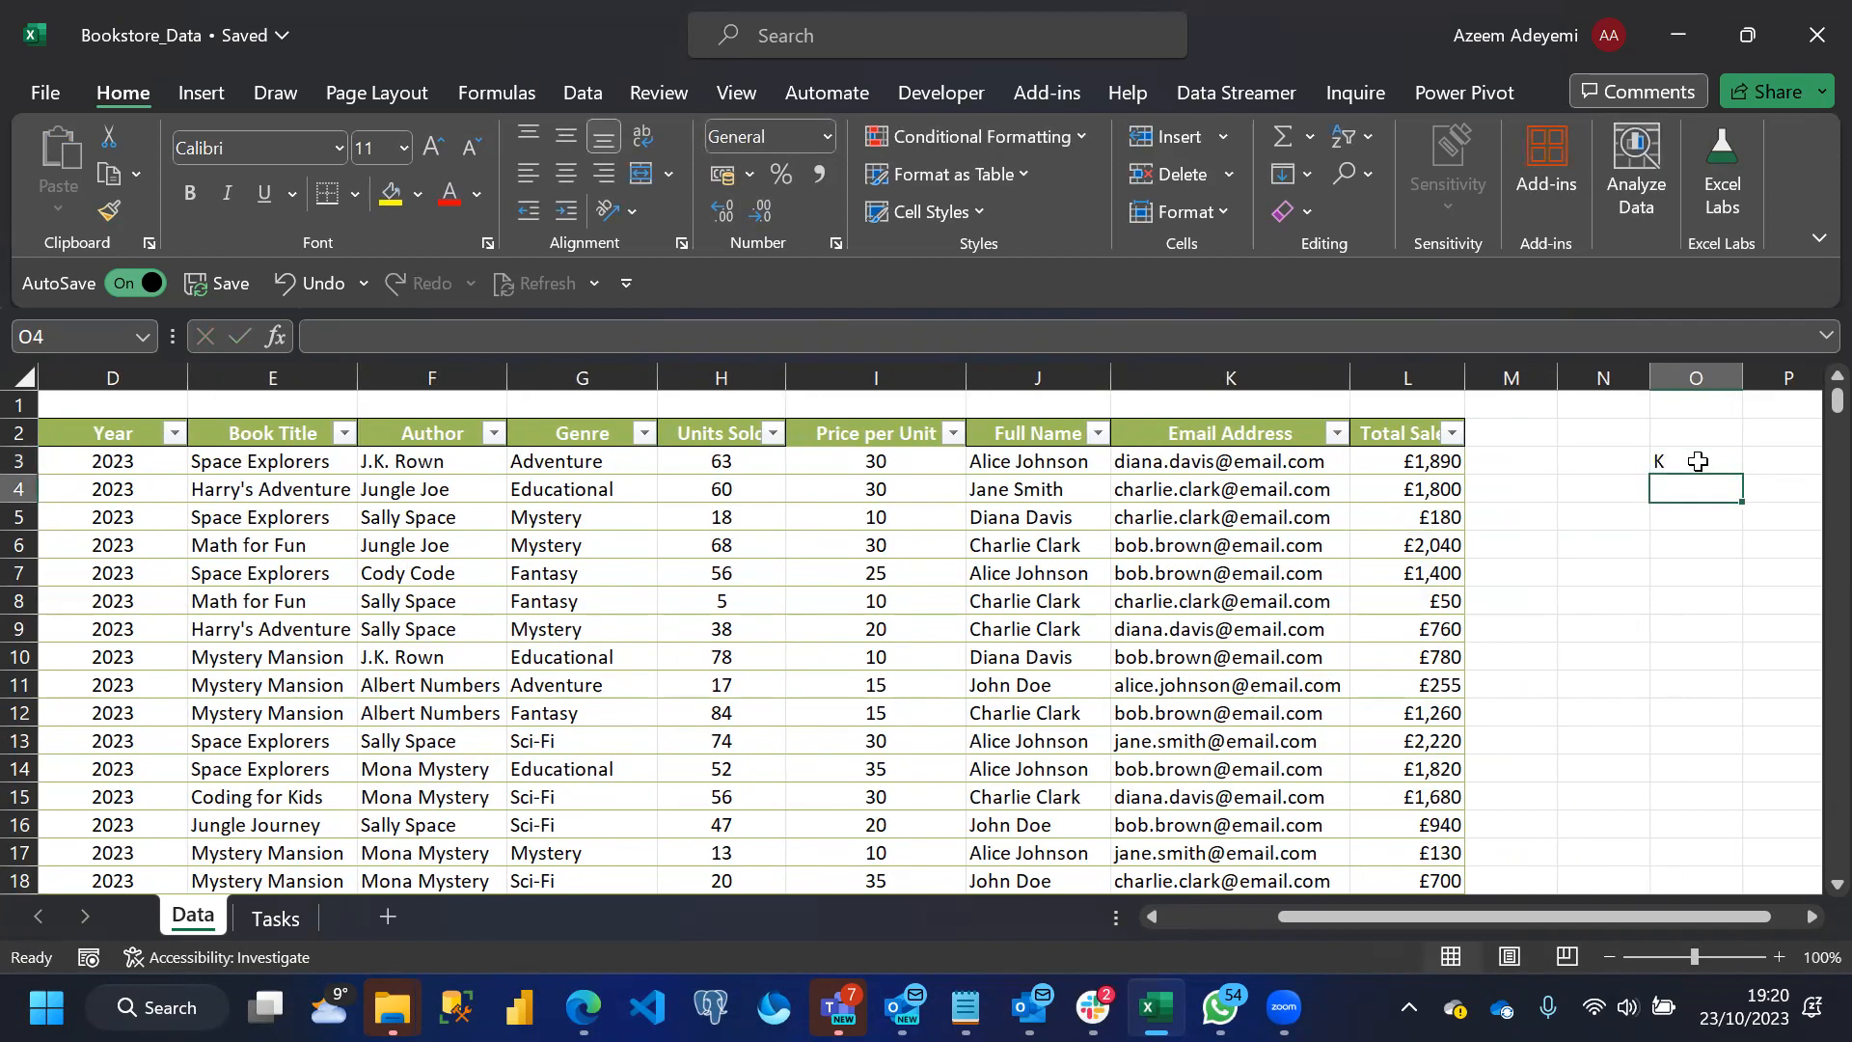
pyautogui.write('M')
pyautogui.press('Return')
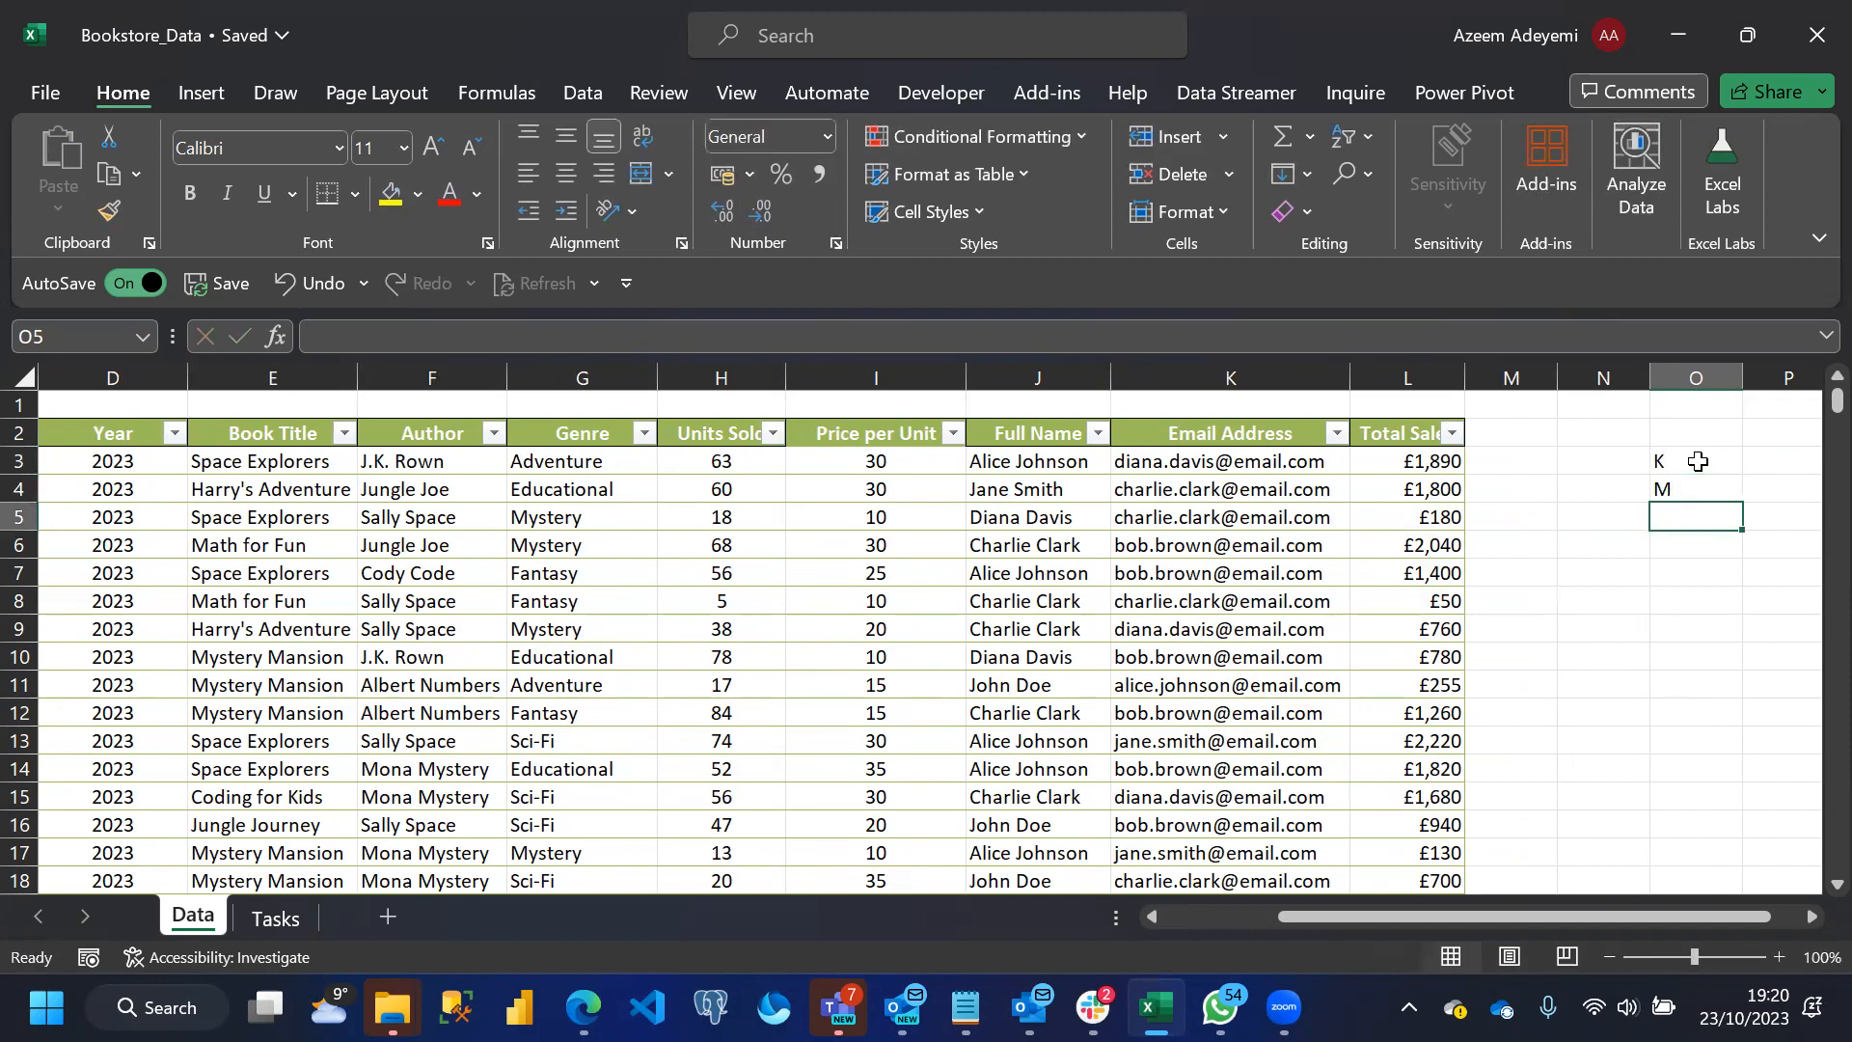
pyautogui.write('B')
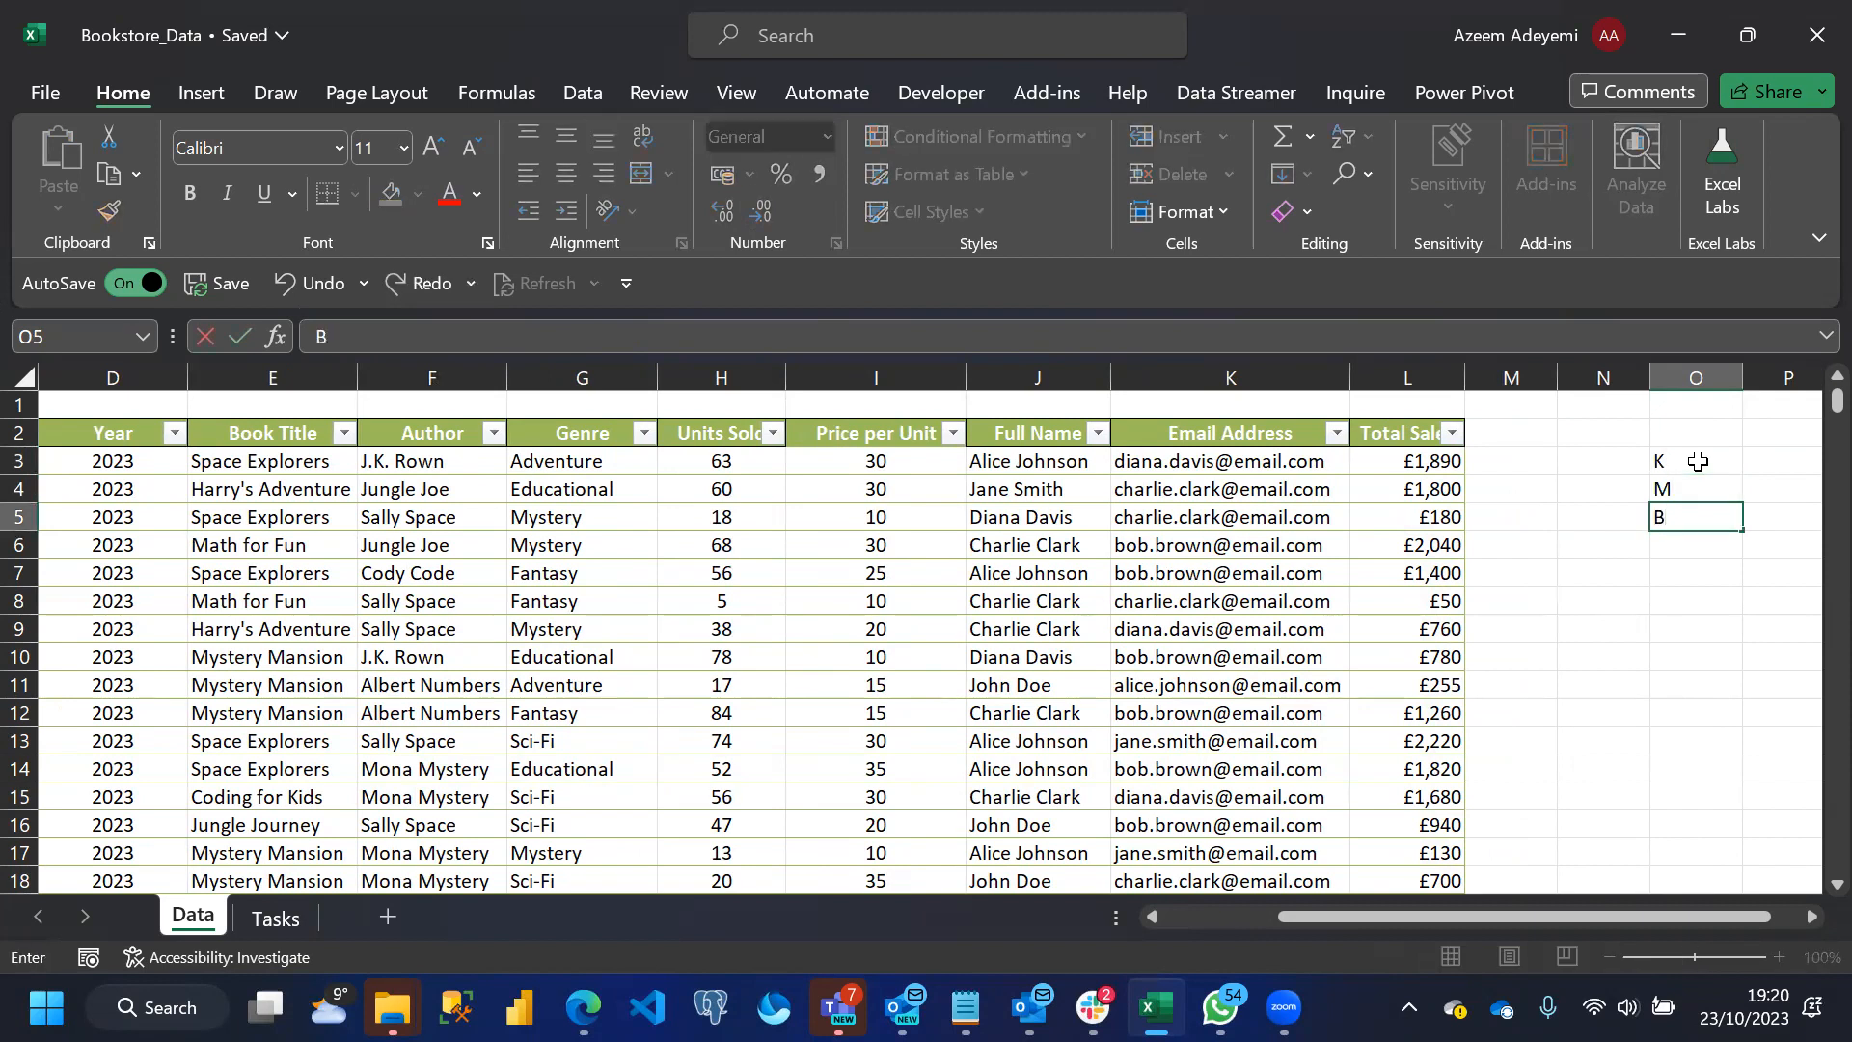
pyautogui.press('Return')
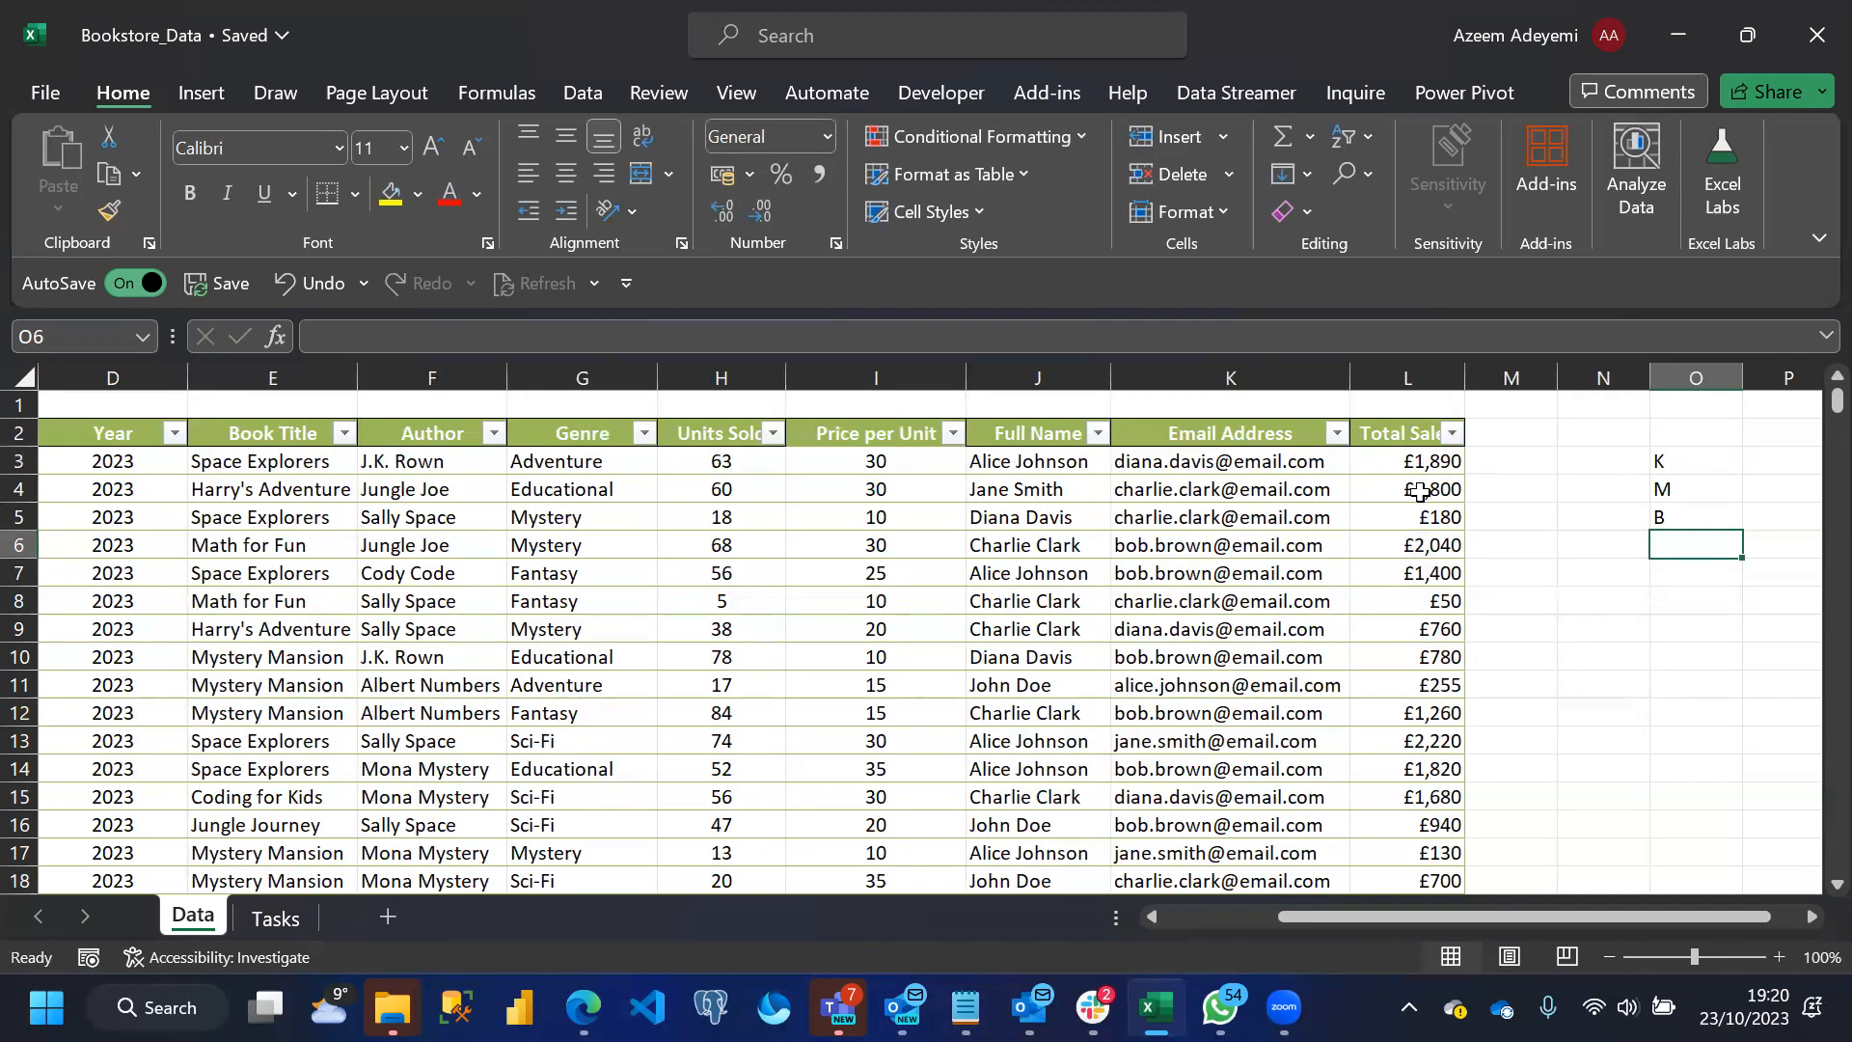
# Check the values in the Total Sales filter list and clear the letters M and B from cells O4 and O5
pyautogui.click(1456, 438)
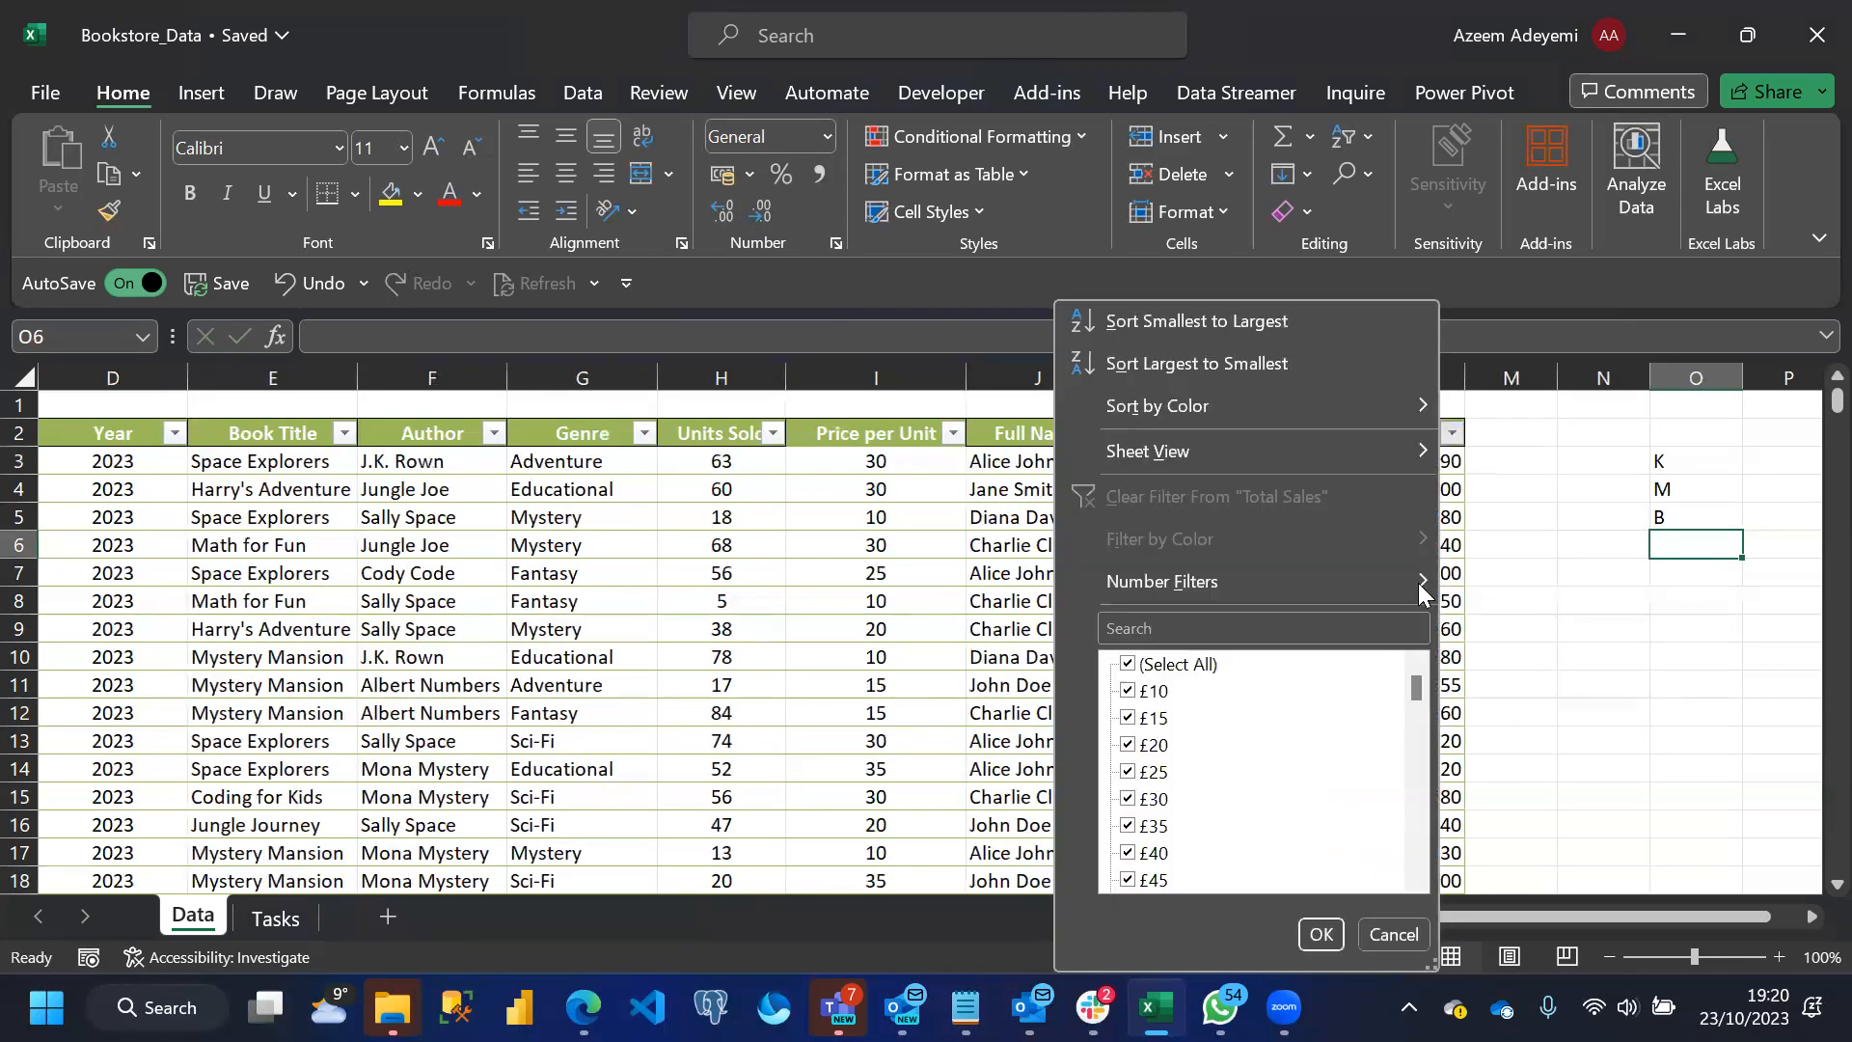
pyautogui.moveTo(1414, 687); pyautogui.dragTo(1389, 563)
pyautogui.click(1674, 500)
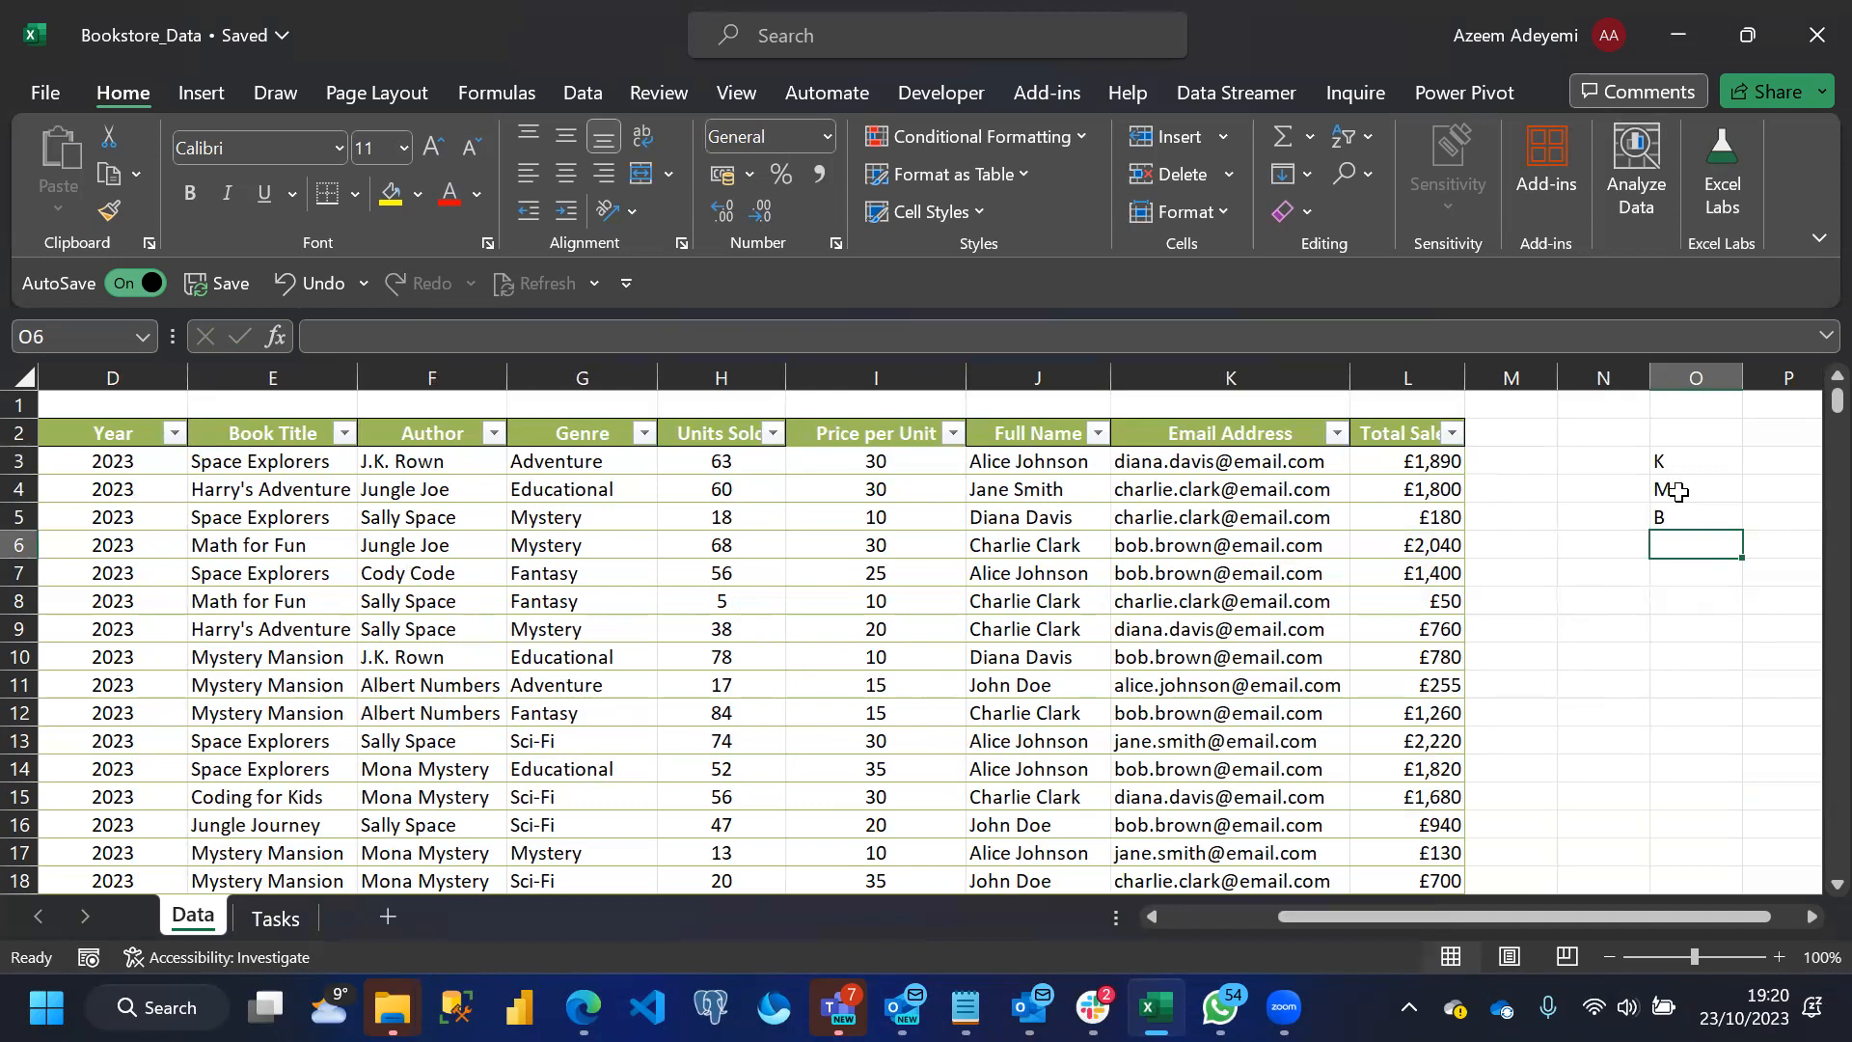
pyautogui.moveTo(1672, 490); pyautogui.dragTo(1674, 517)
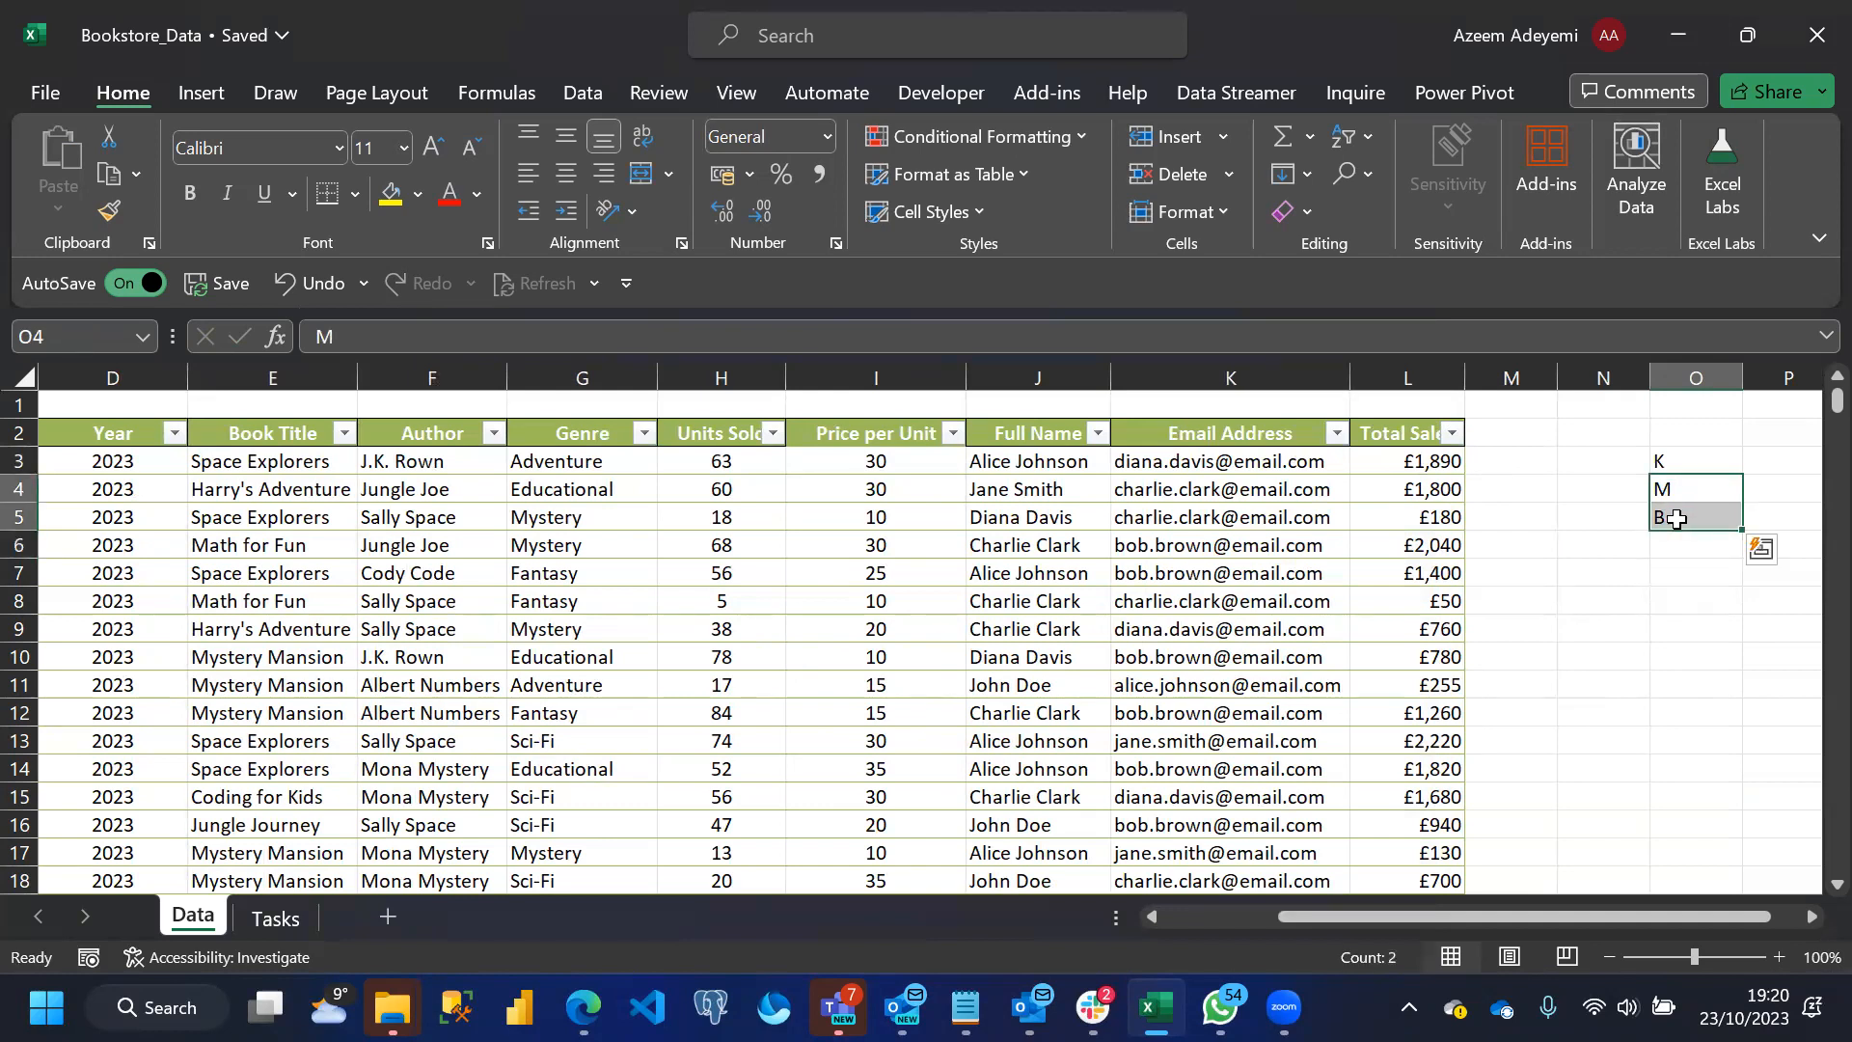
pyautogui.press('Delete')
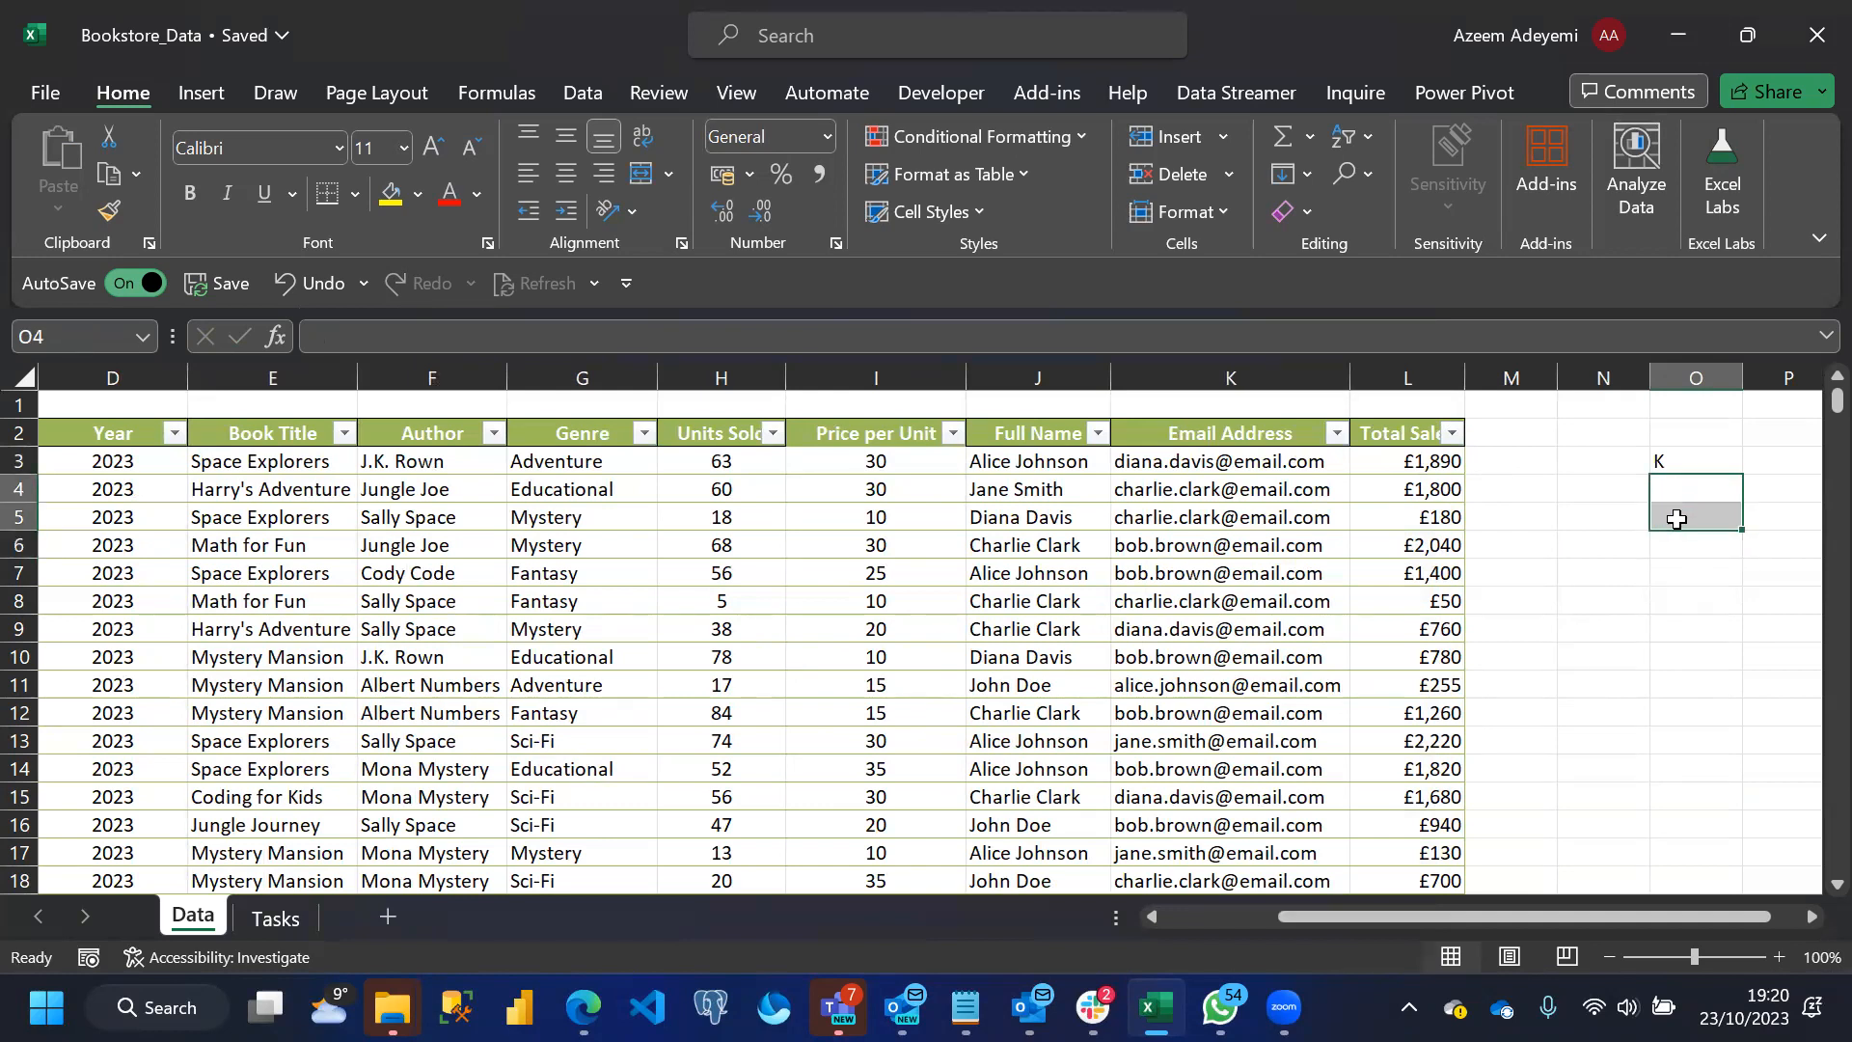
# Give the first Total Sales value in cell L3 the custom number format [>£999] 0,"K"
pyautogui.click(1412, 461)
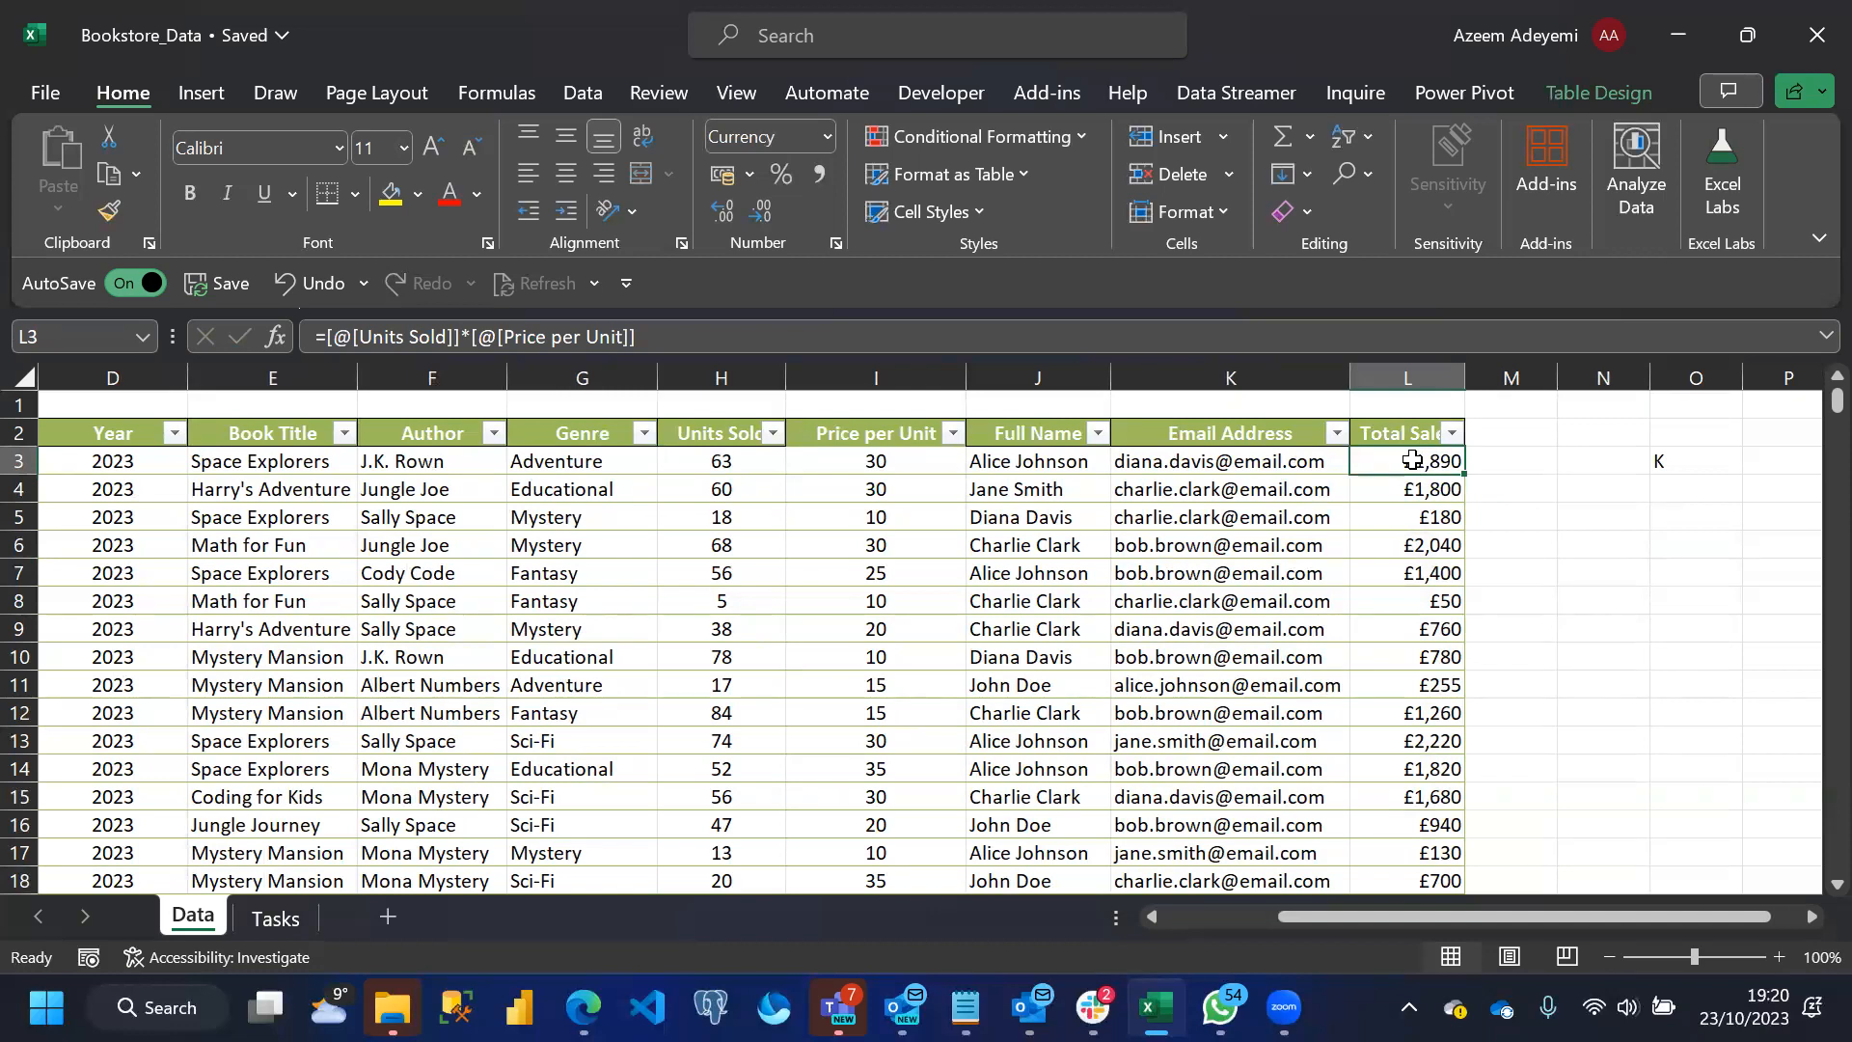
pyautogui.hotkey('ctrl', '1')
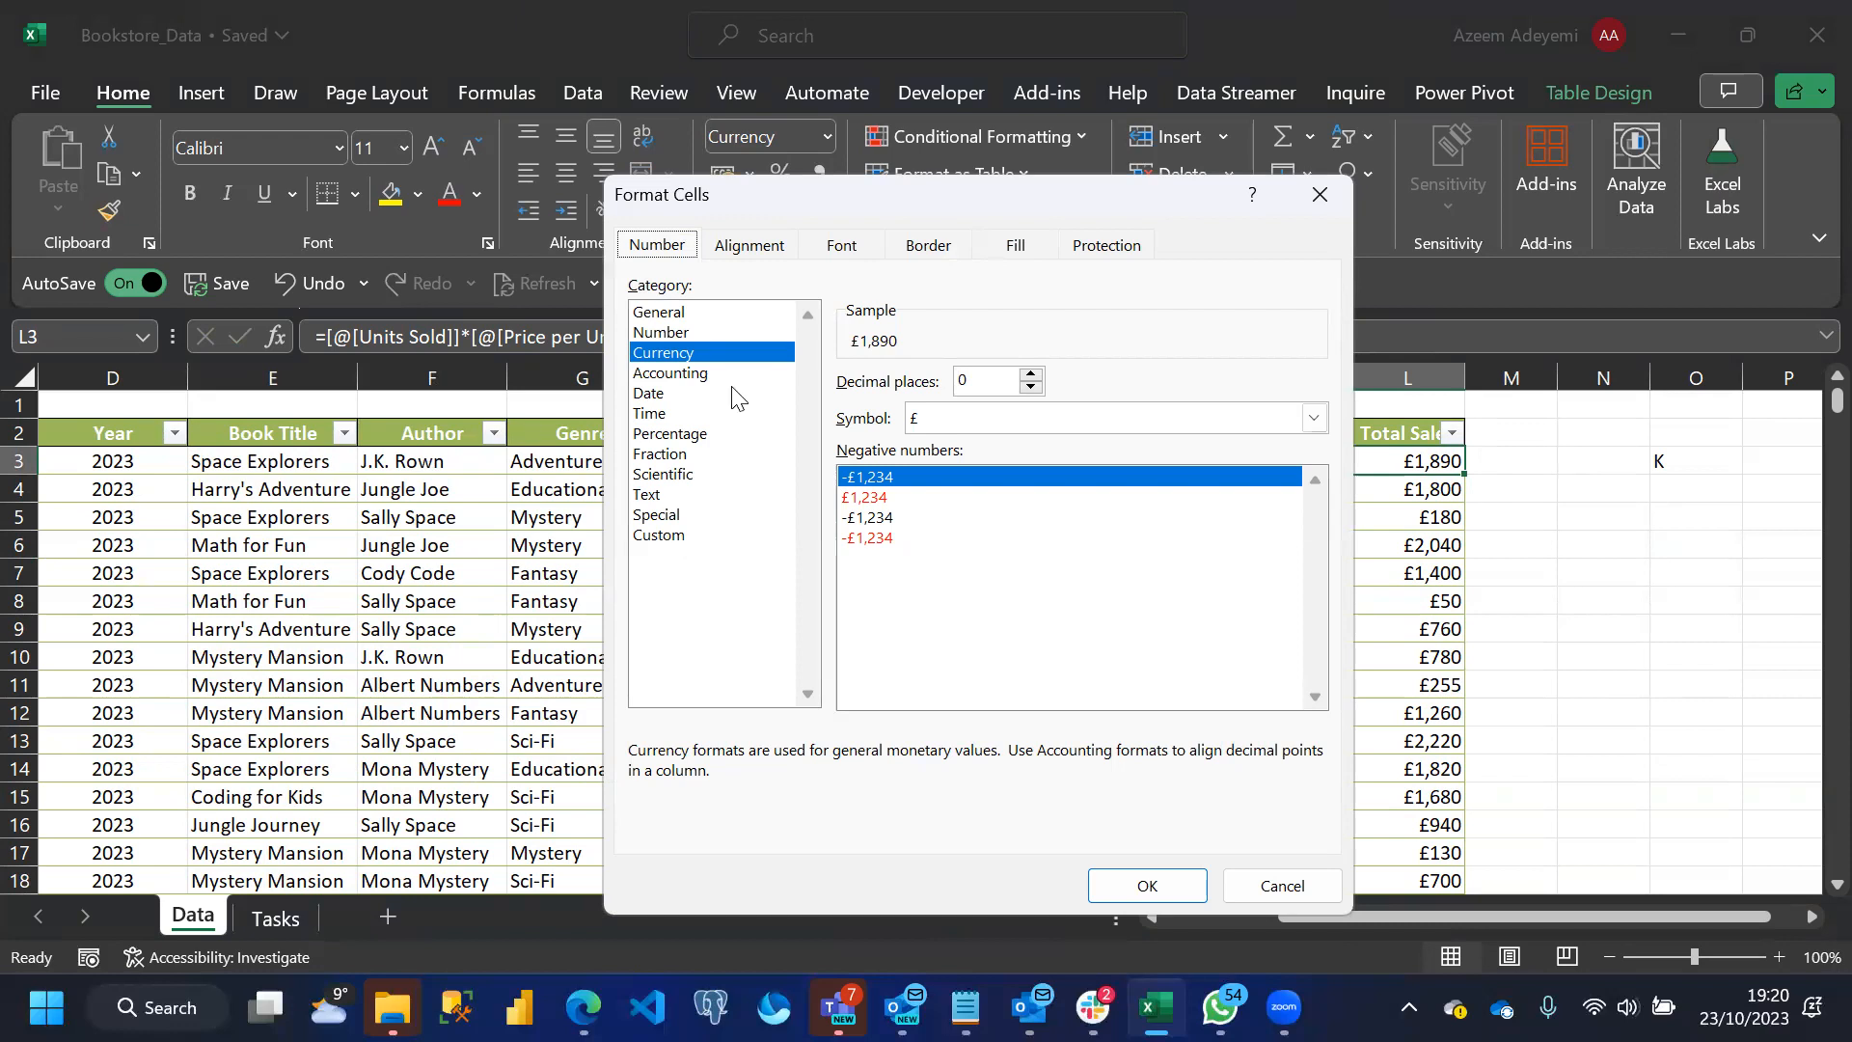
pyautogui.click(662, 536)
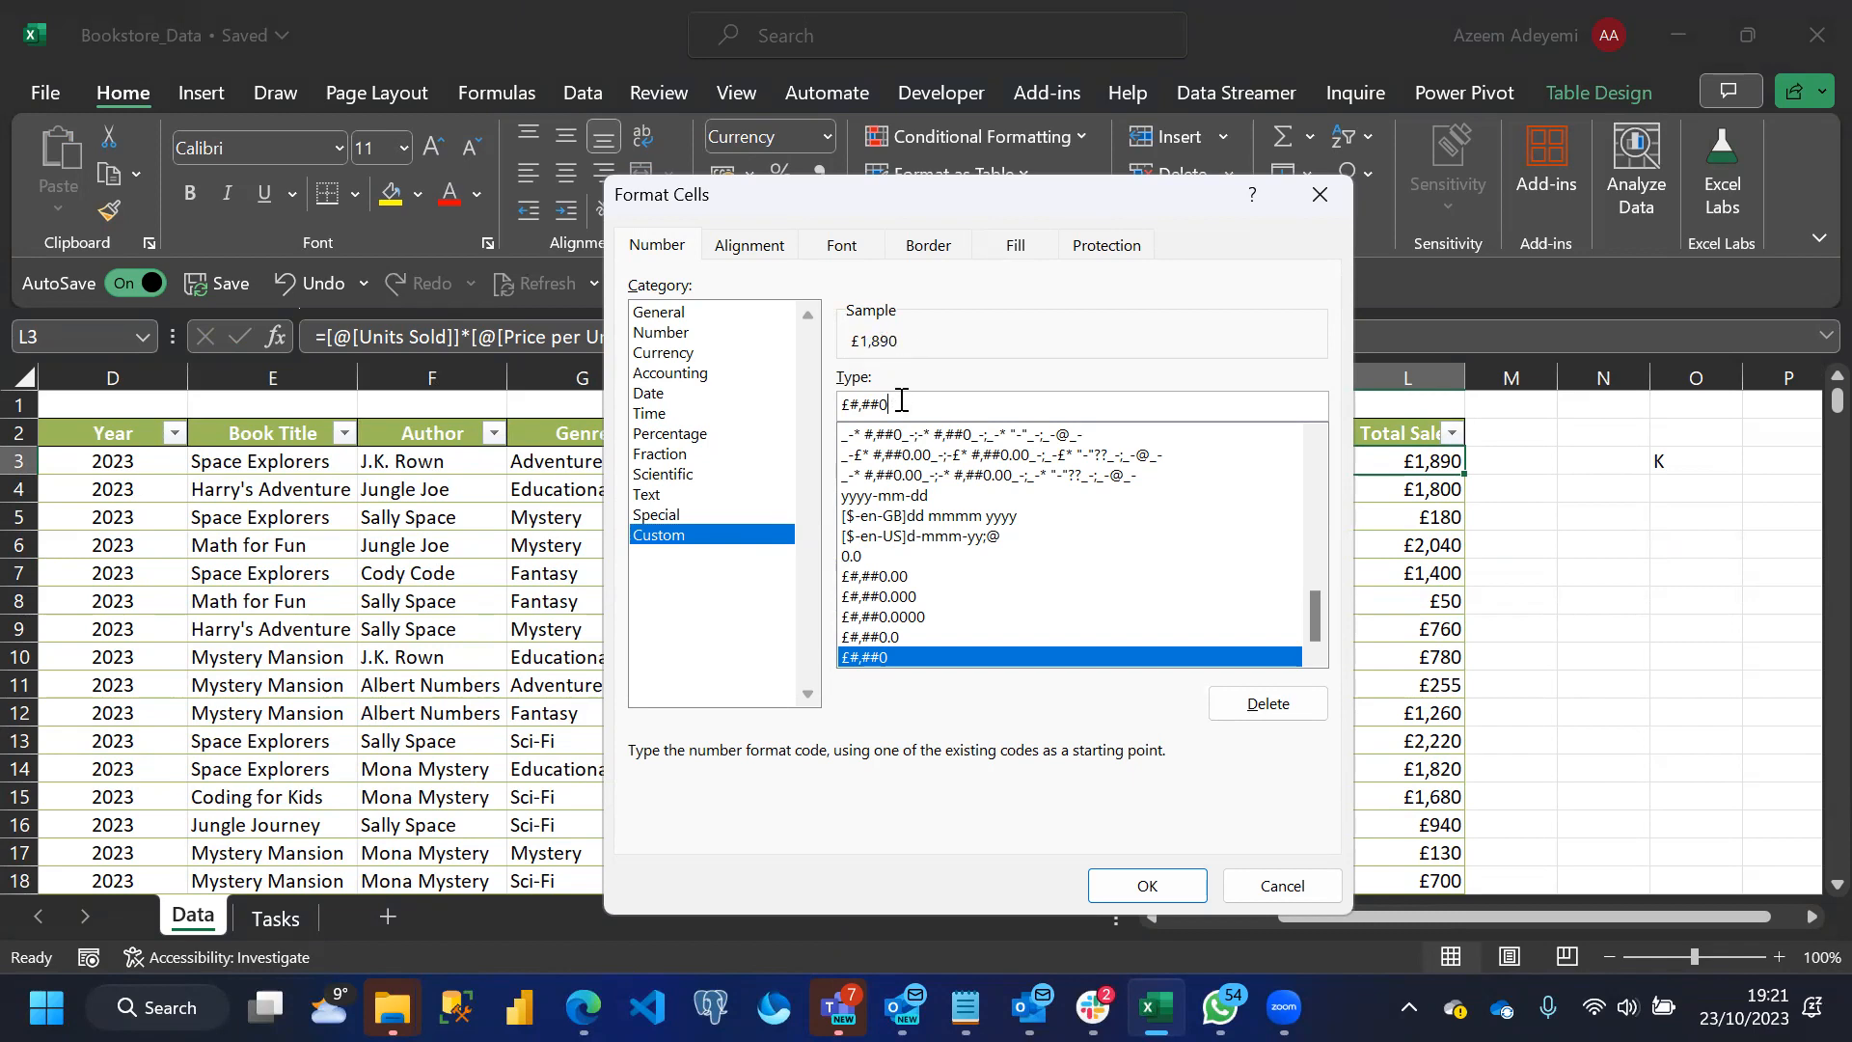
pyautogui.press('BackSpace')
pyautogui.press('BackSpace')
pyautogui.press('BackSpace')
pyautogui.press('BackSpace')
pyautogui.press('BackSpace')
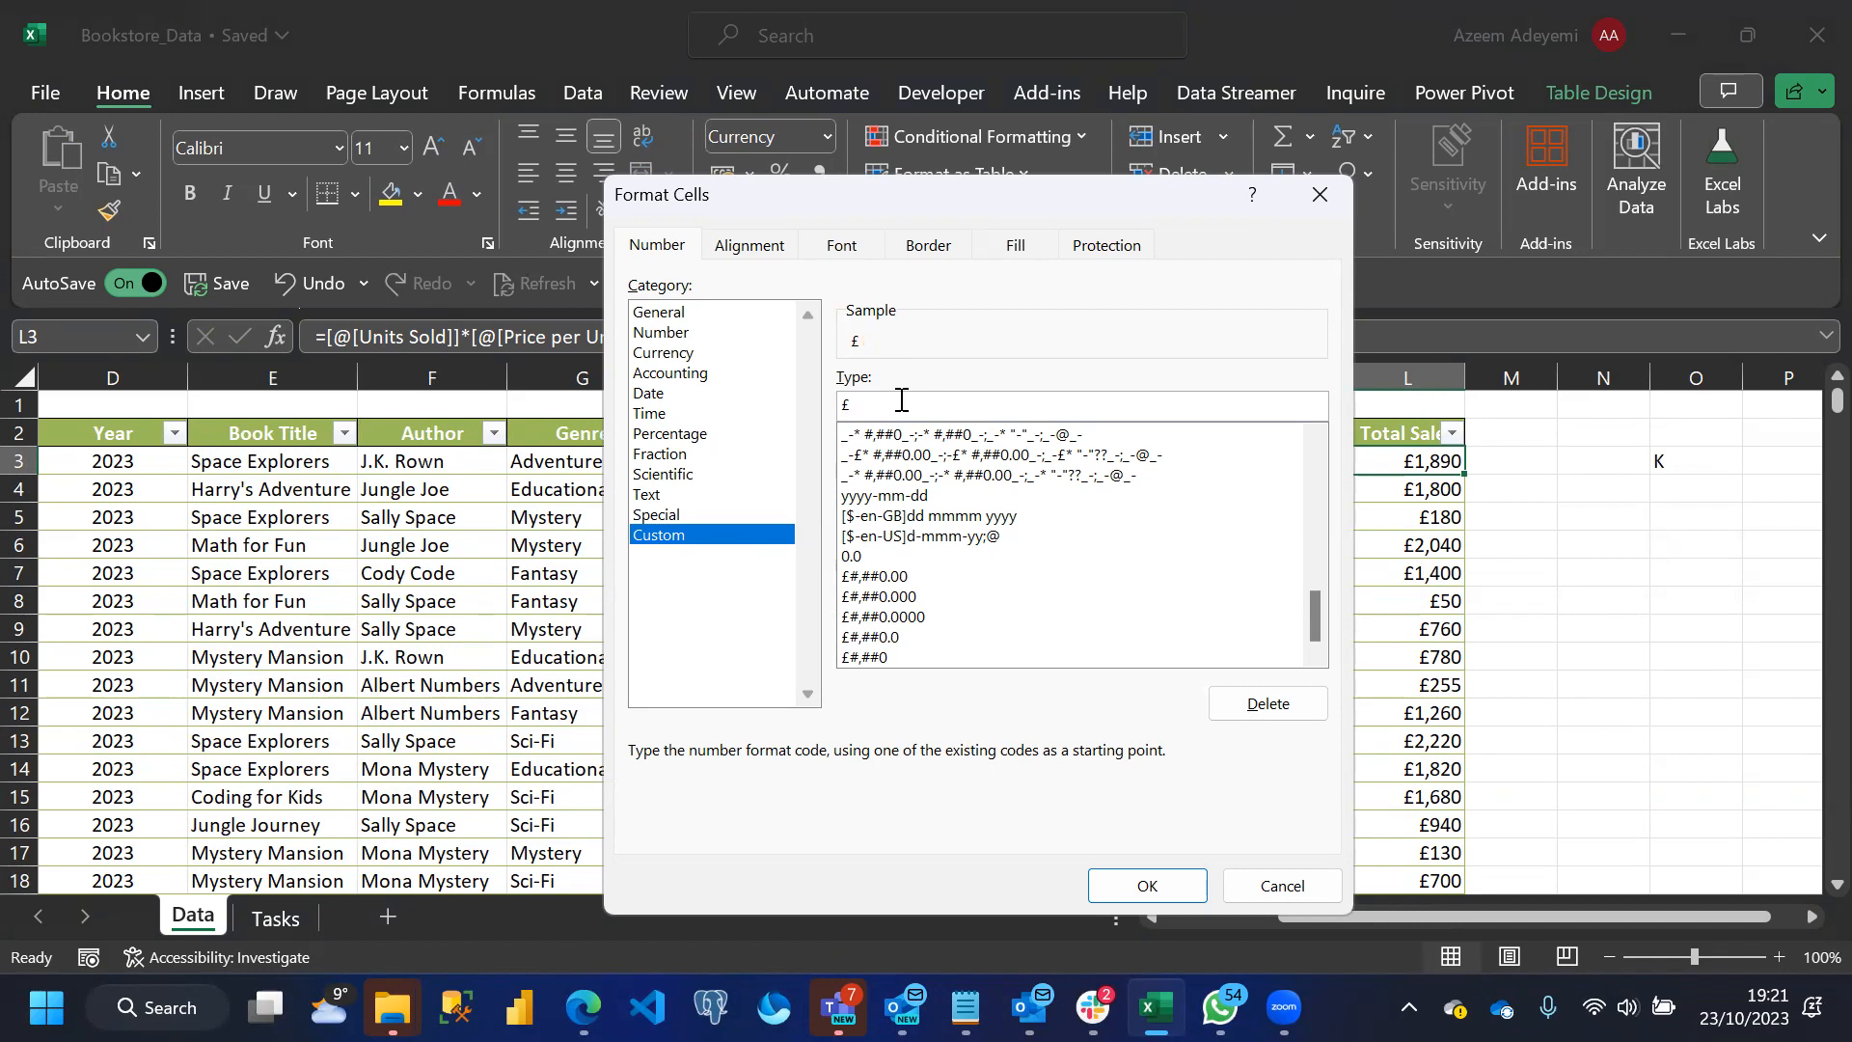
pyautogui.write('0')
pyautogui.write(',0')
pyautogui.press('BackSpace')
pyautogui.press('BackSpace')
pyautogui.press('BackSpace')
pyautogui.write('999')
pyautogui.press('BackSpace')
pyautogui.press('BackSpace')
pyautogui.press('BackSpace')
pyautogui.press('BackSpace')
pyautogui.write('£')
pyautogui.write('9')
pyautogui.press('BackSpace')
pyautogui.write('<£999')
pyautogui.write(',00')
pyautogui.press('Left')
pyautogui.press('Left')
pyautogui.press('Left')
pyautogui.press('BackSpace')
pyautogui.write('>')
pyautogui.press('Left')
pyautogui.press('Left')
pyautogui.write('[]')
pyautogui.press('Delete')
pyautogui.write(',')
pyautogui.press('BackSpace')
pyautogui.write('"K"')
pyautogui.click(911, 404)
pyautogui.write('.')
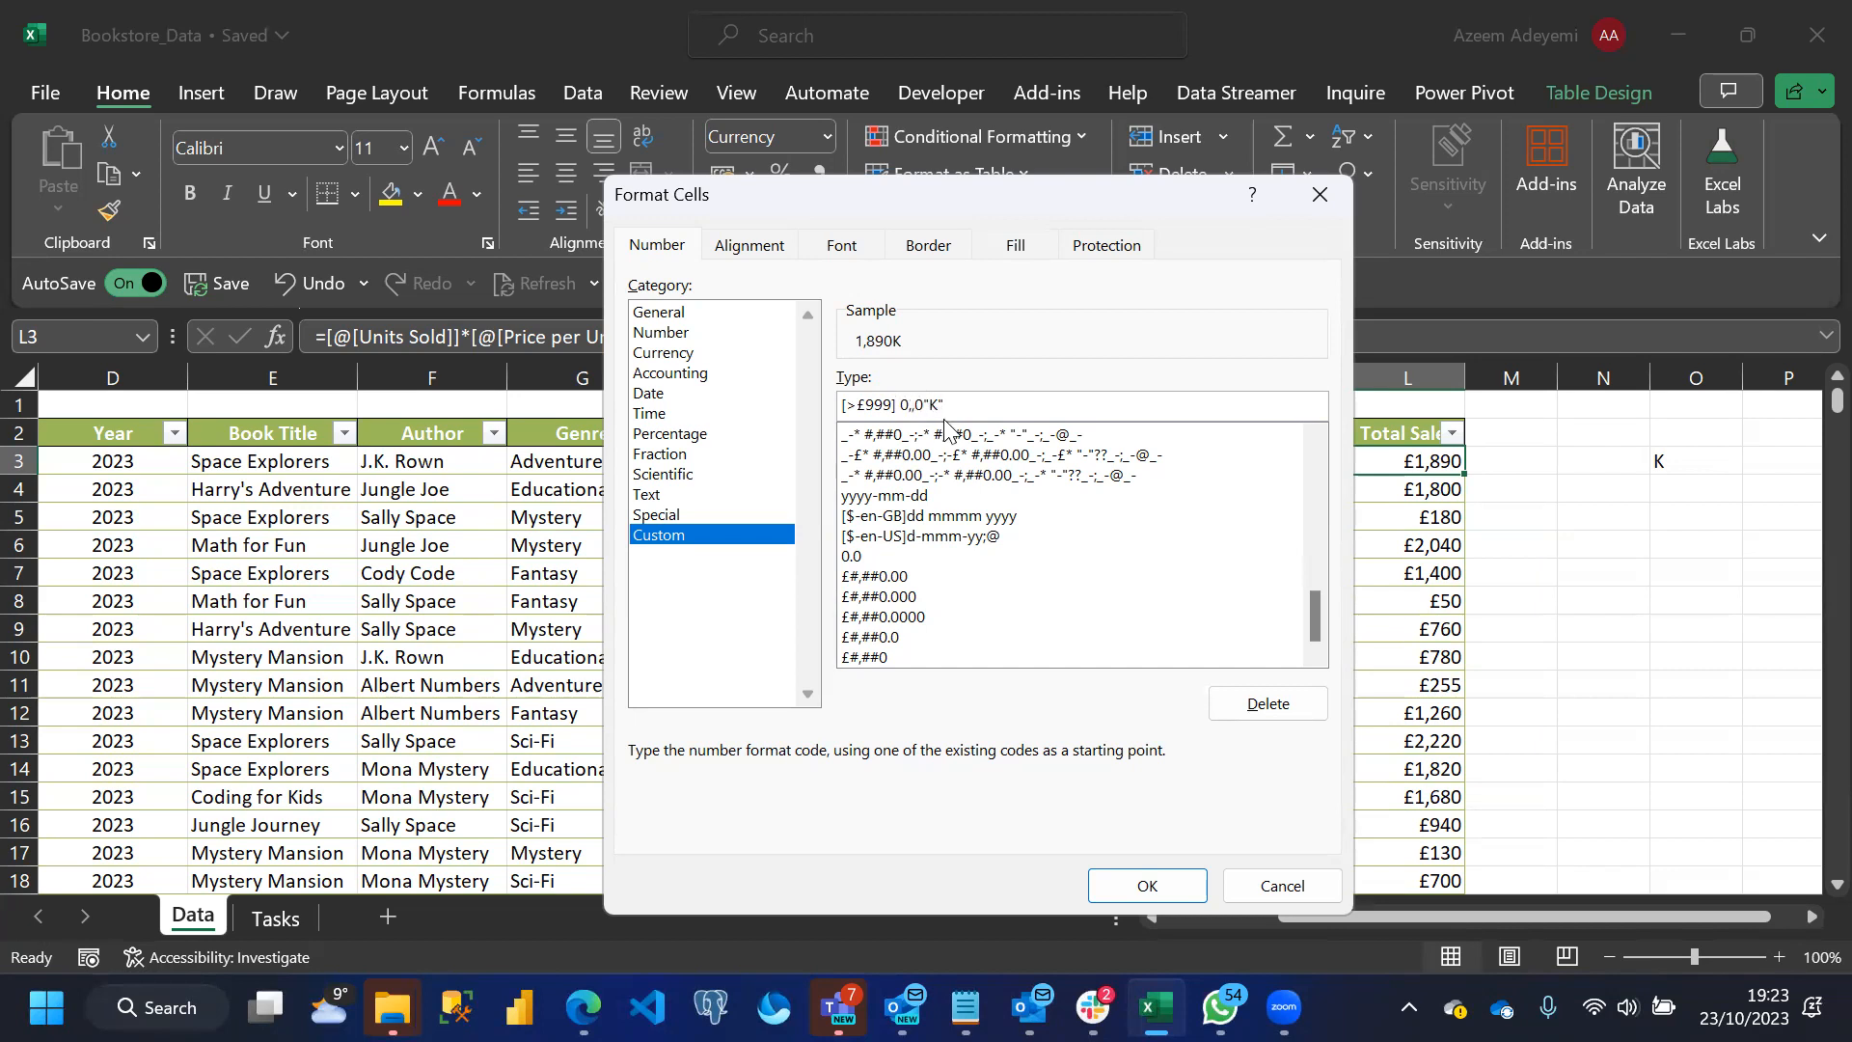
pyautogui.press('BackSpace')
pyautogui.press('Delete')
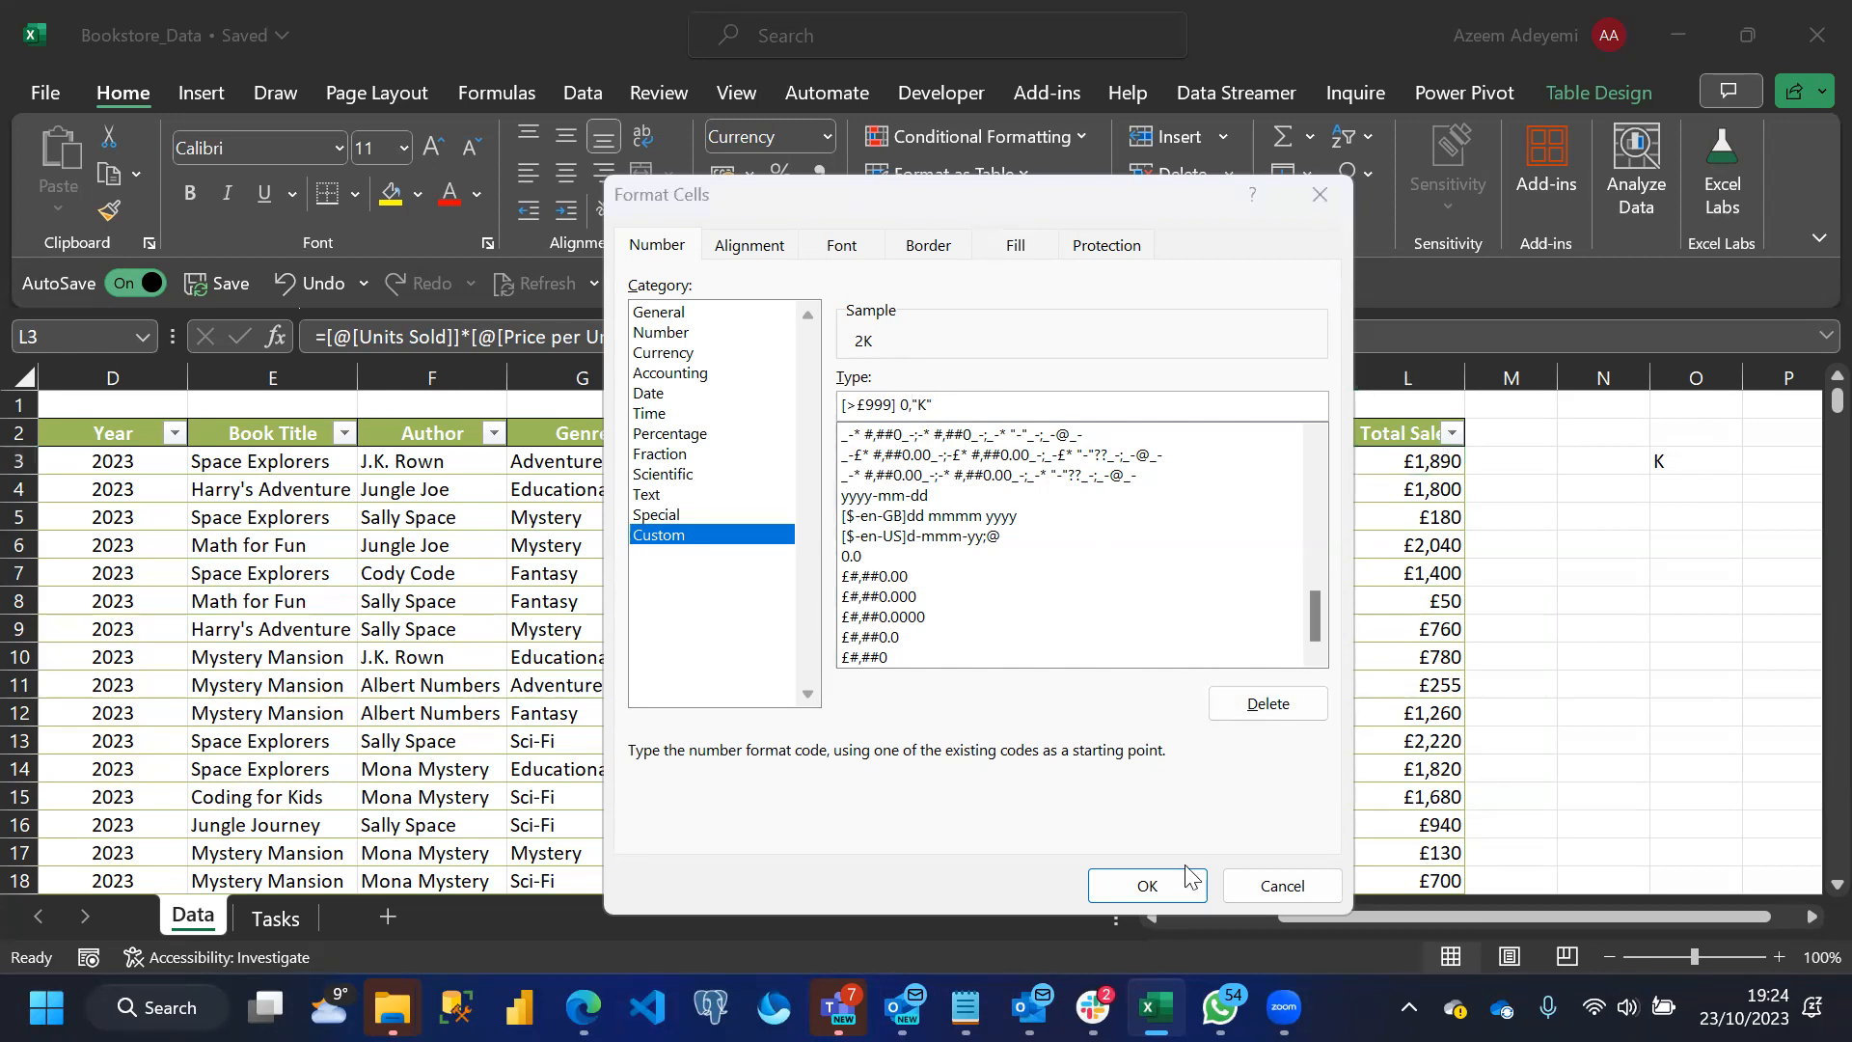
pyautogui.click(1155, 881)
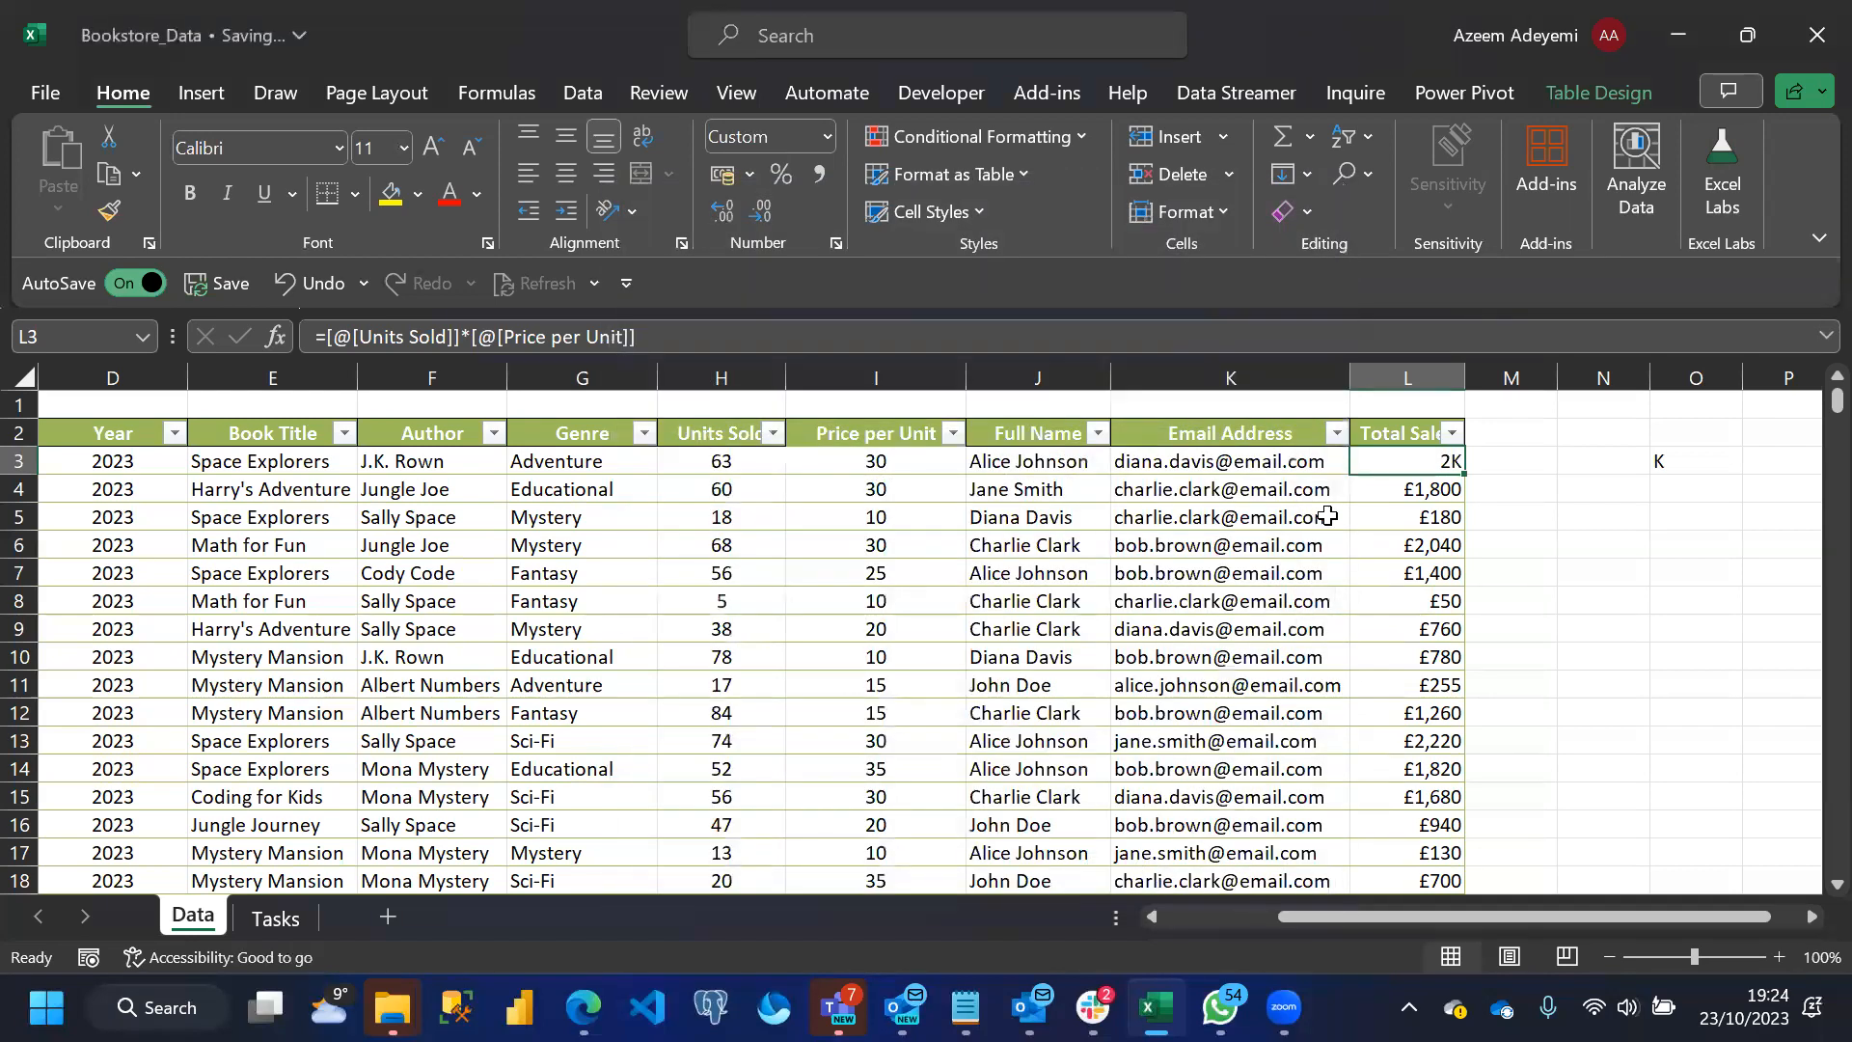
# Set the thousands value in cell L3 to show two decimal places
pyautogui.click(724, 212)
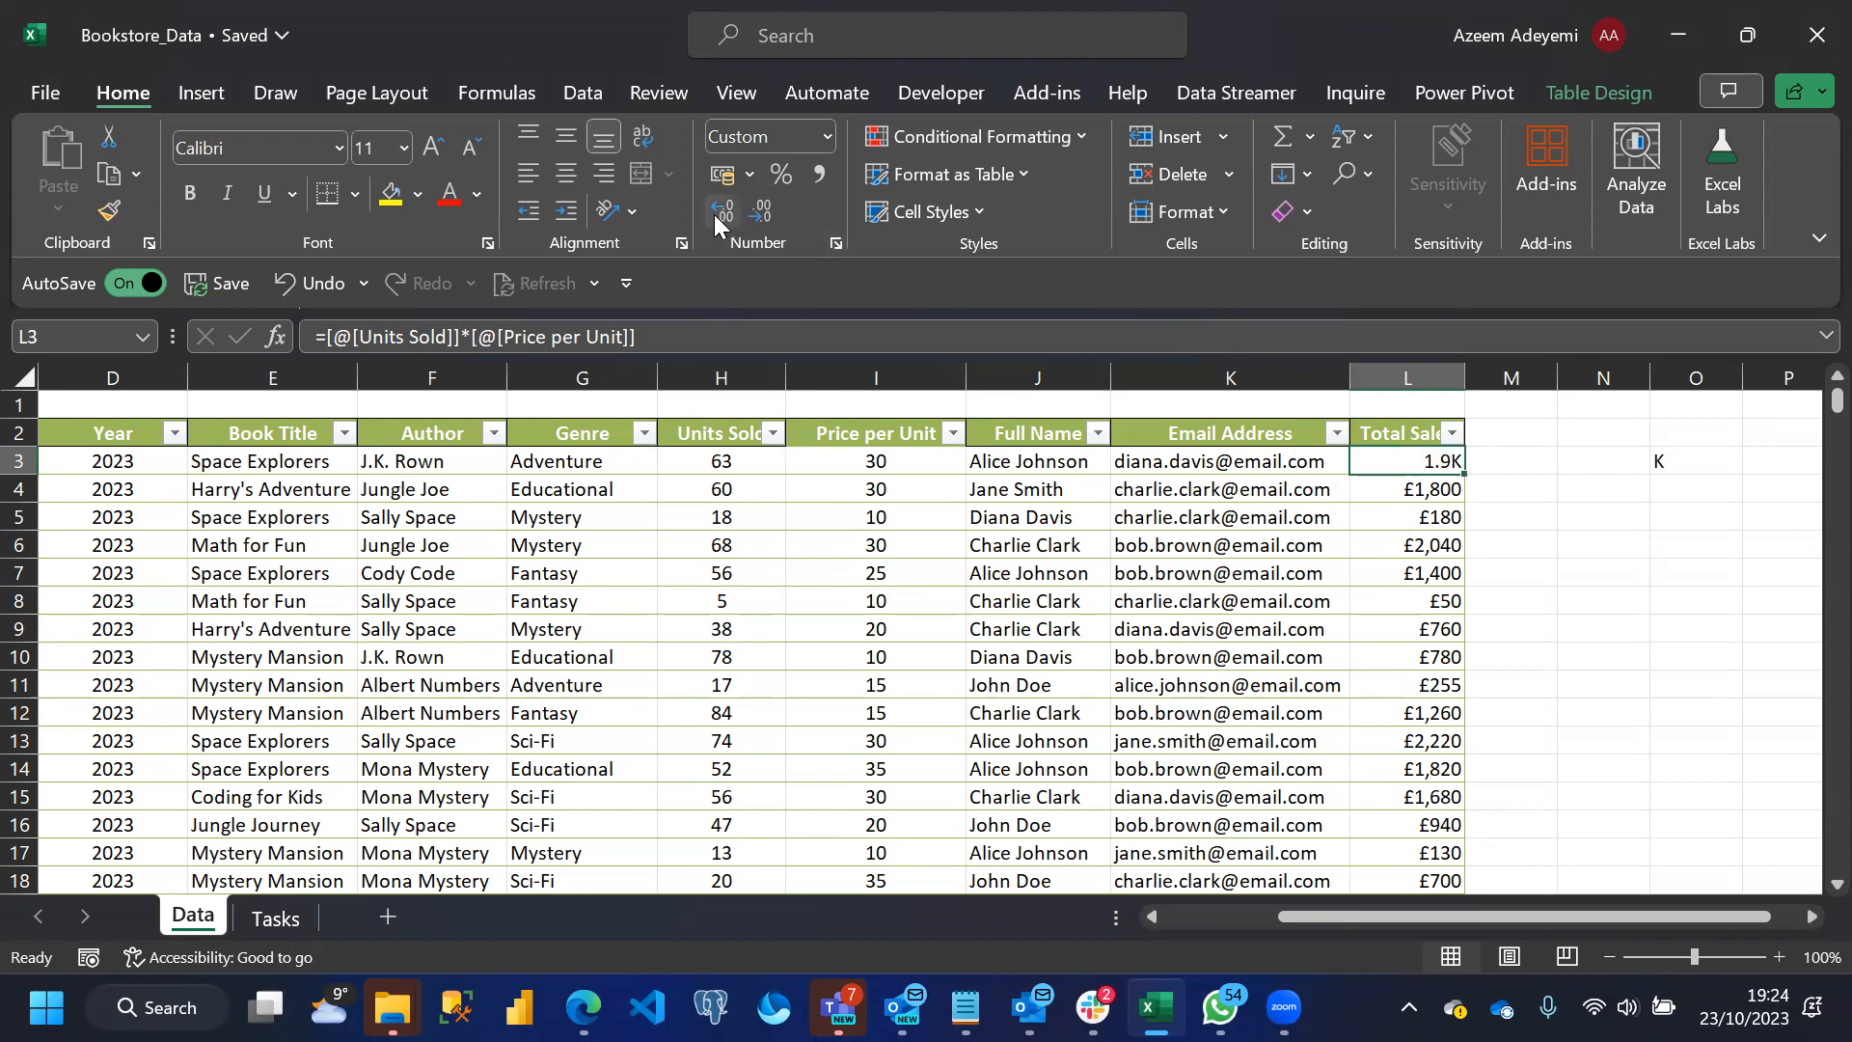
pyautogui.click(757, 217)
pyautogui.click(719, 212)
pyautogui.click(720, 213)
pyautogui.click(110, 211)
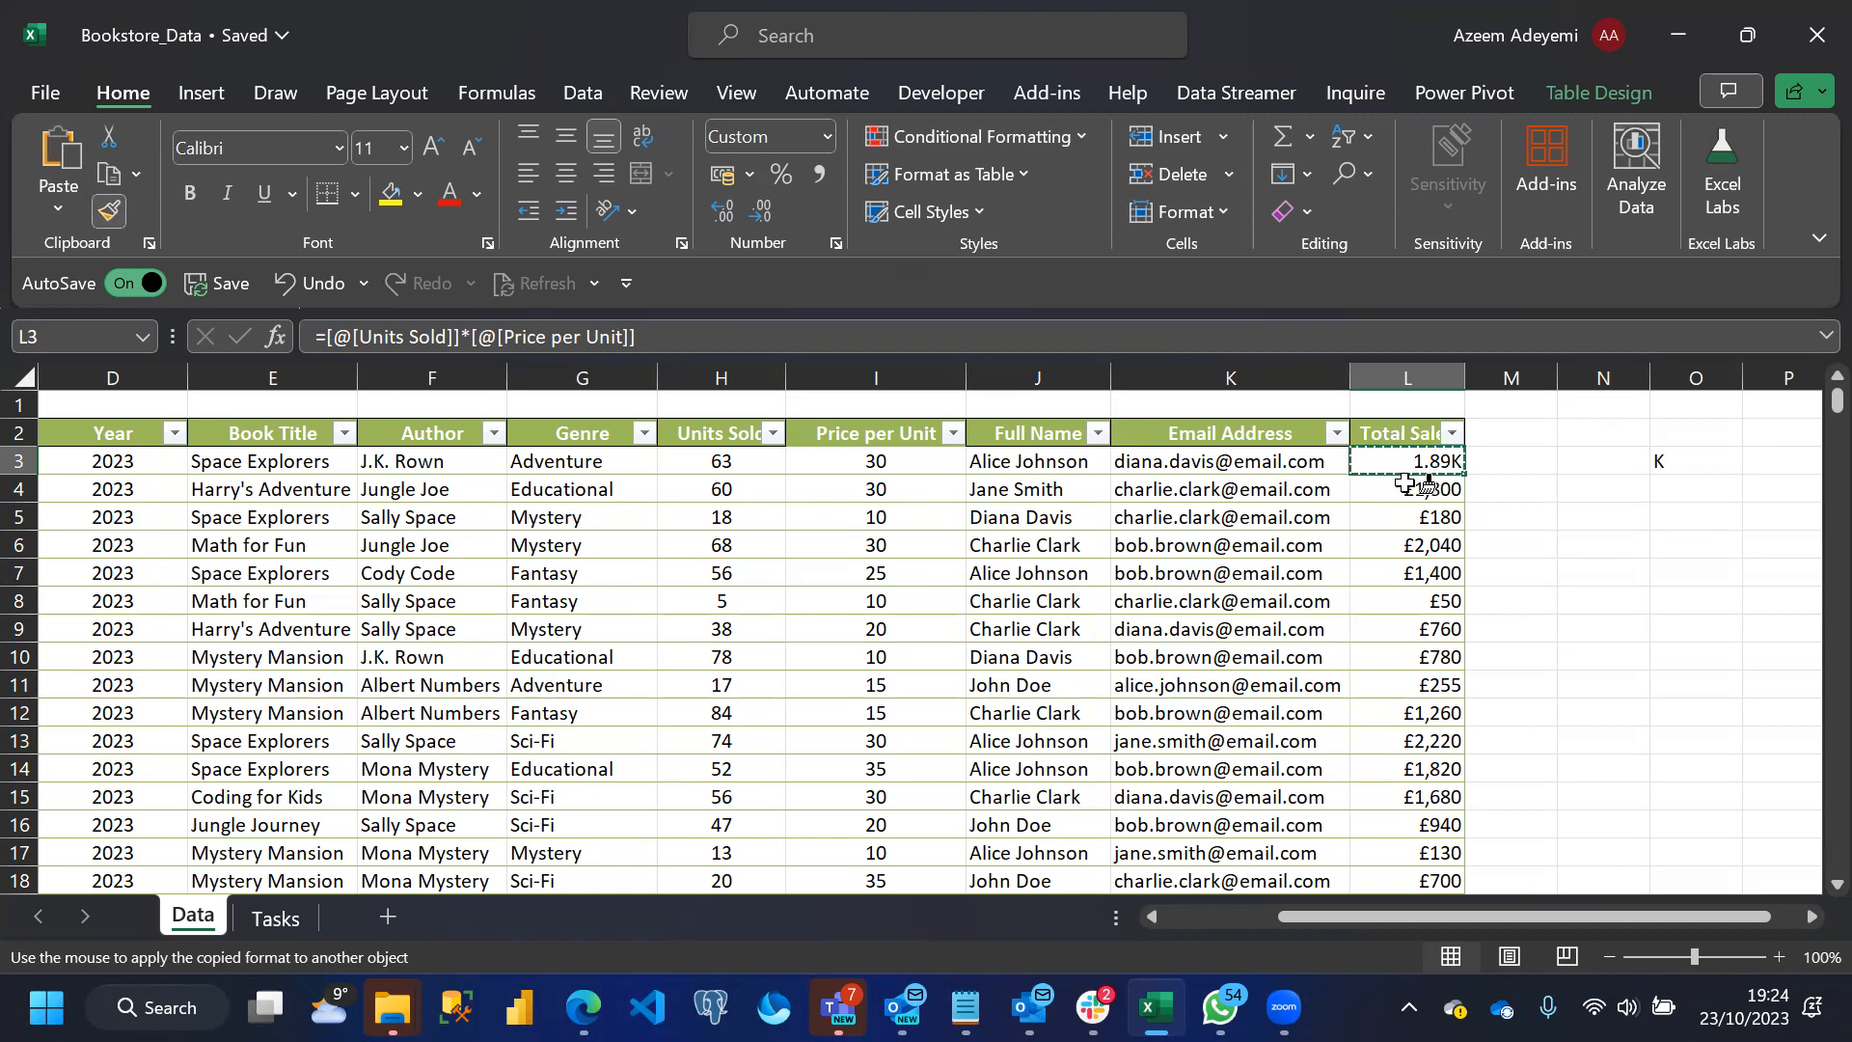
pyautogui.press('Escape')
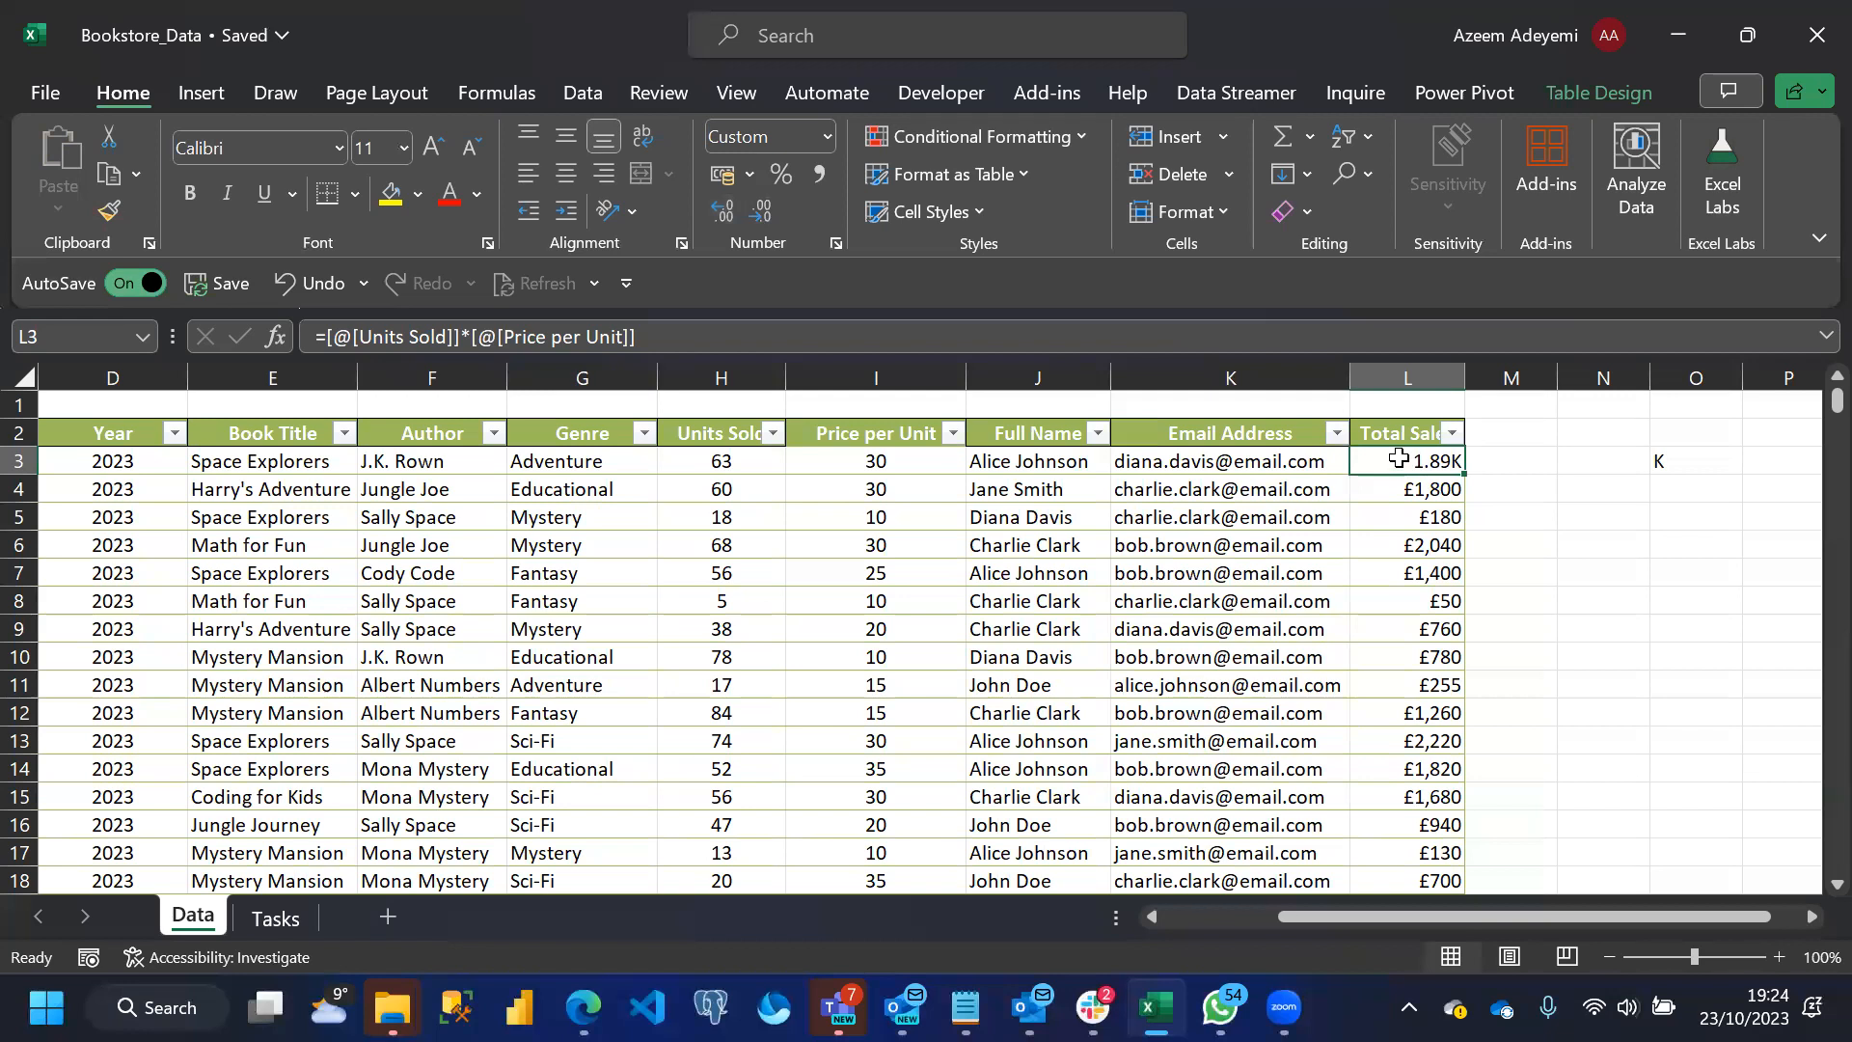
# Examine the custom number format code of cell L3 without changing it
pyautogui.hotkey('ctrl', '1')
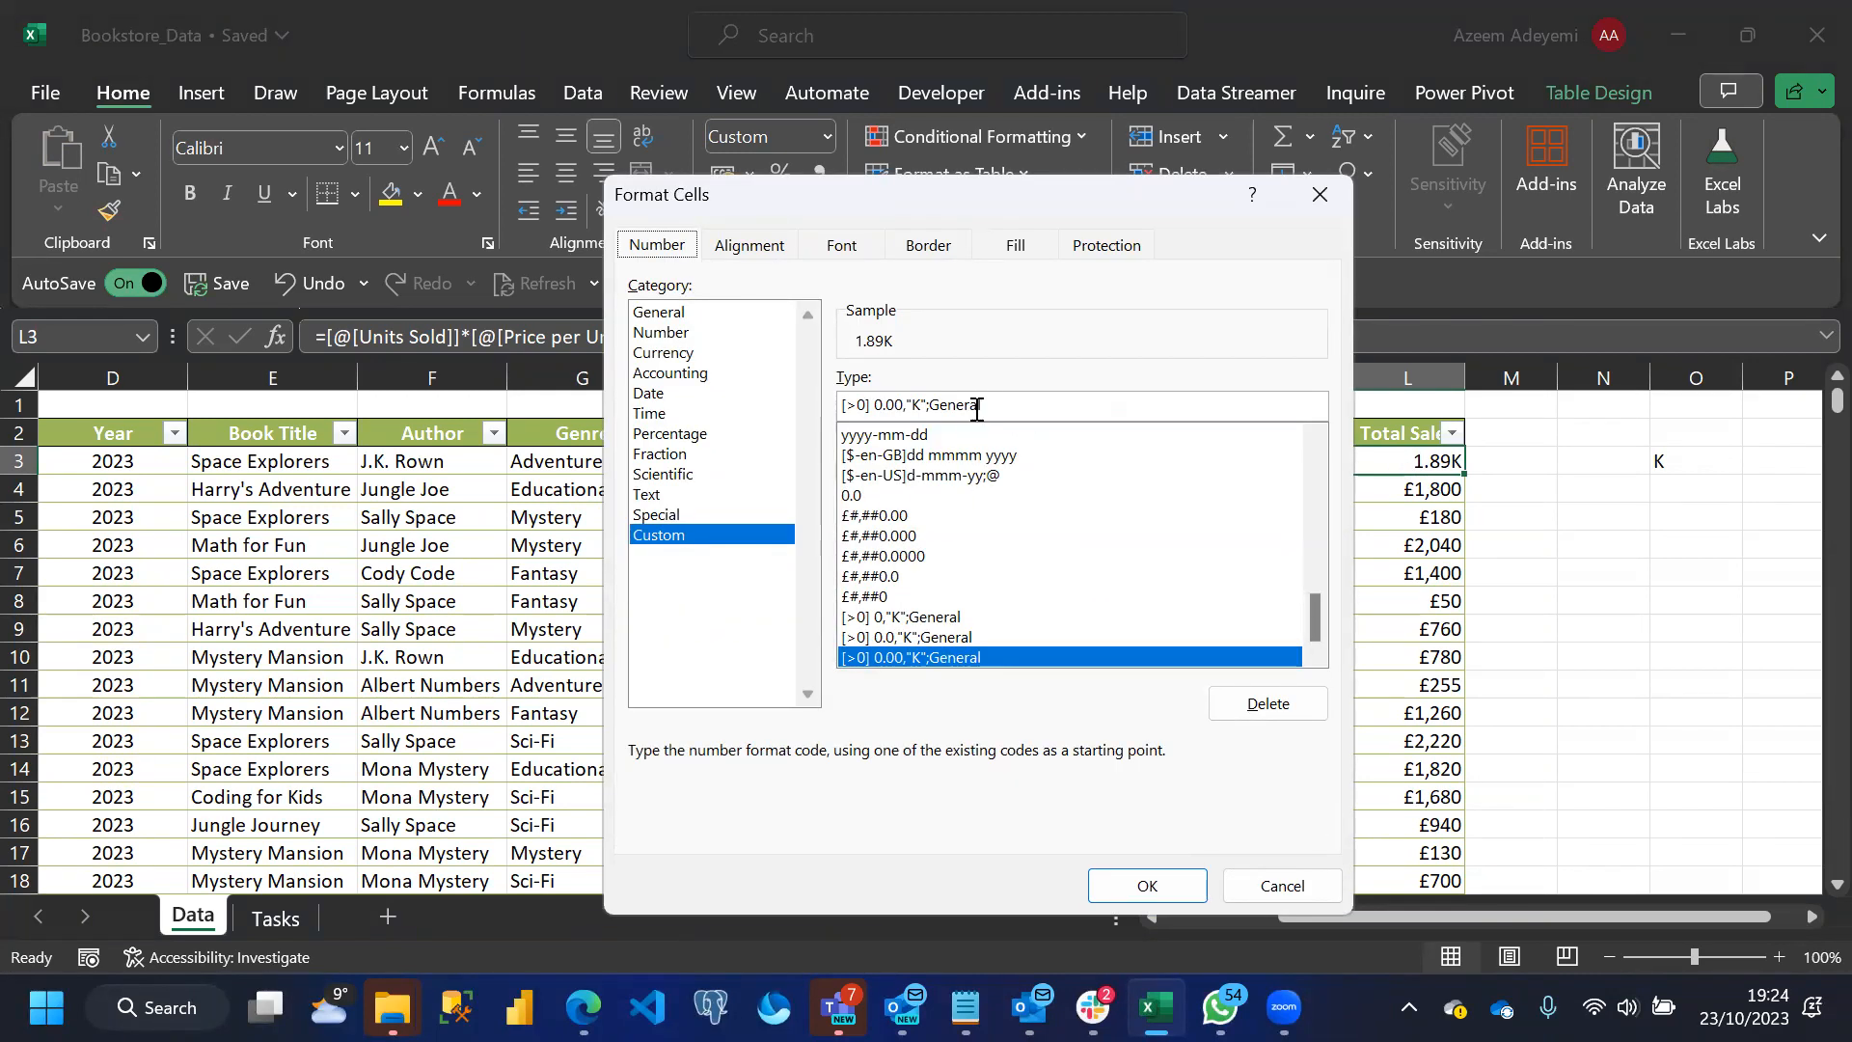
pyautogui.click(996, 409)
pyautogui.moveTo(996, 409); pyautogui.dragTo(815, 405)
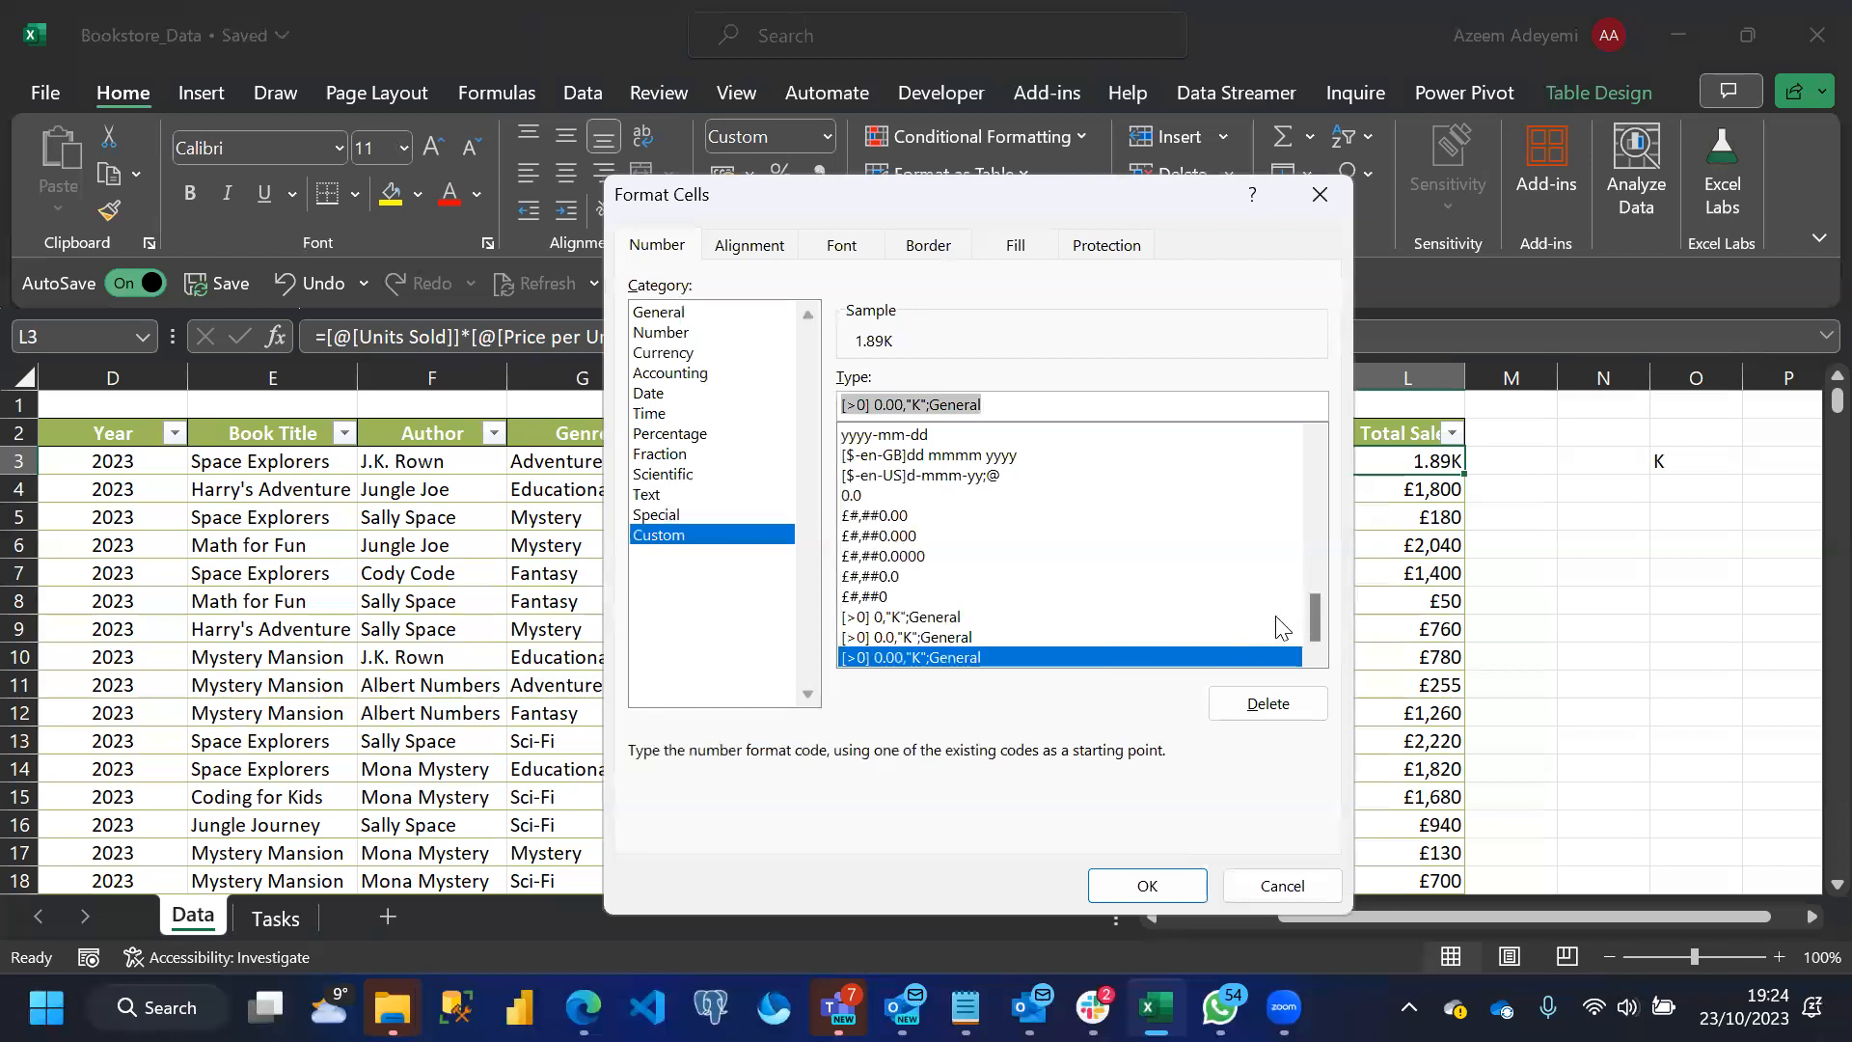
pyautogui.moveTo(1314, 613); pyautogui.dragTo(1277, 648)
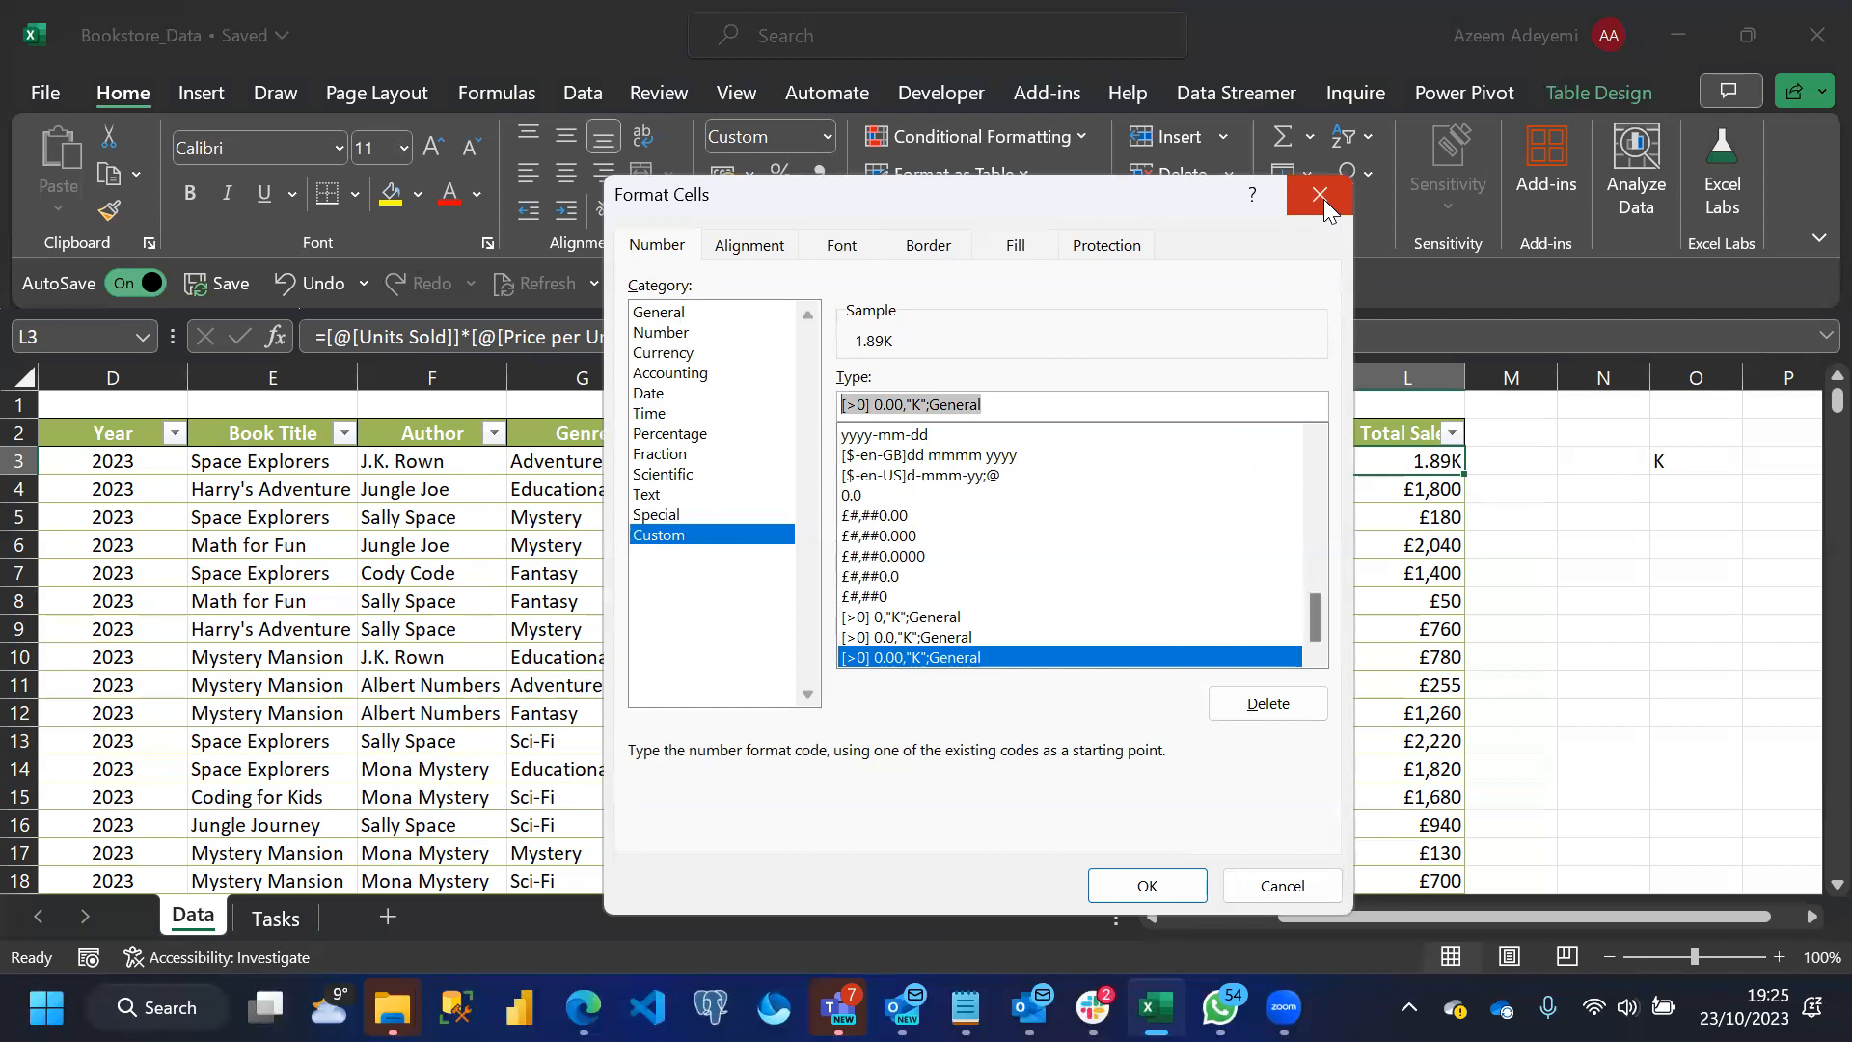
pyautogui.click(1262, 895)
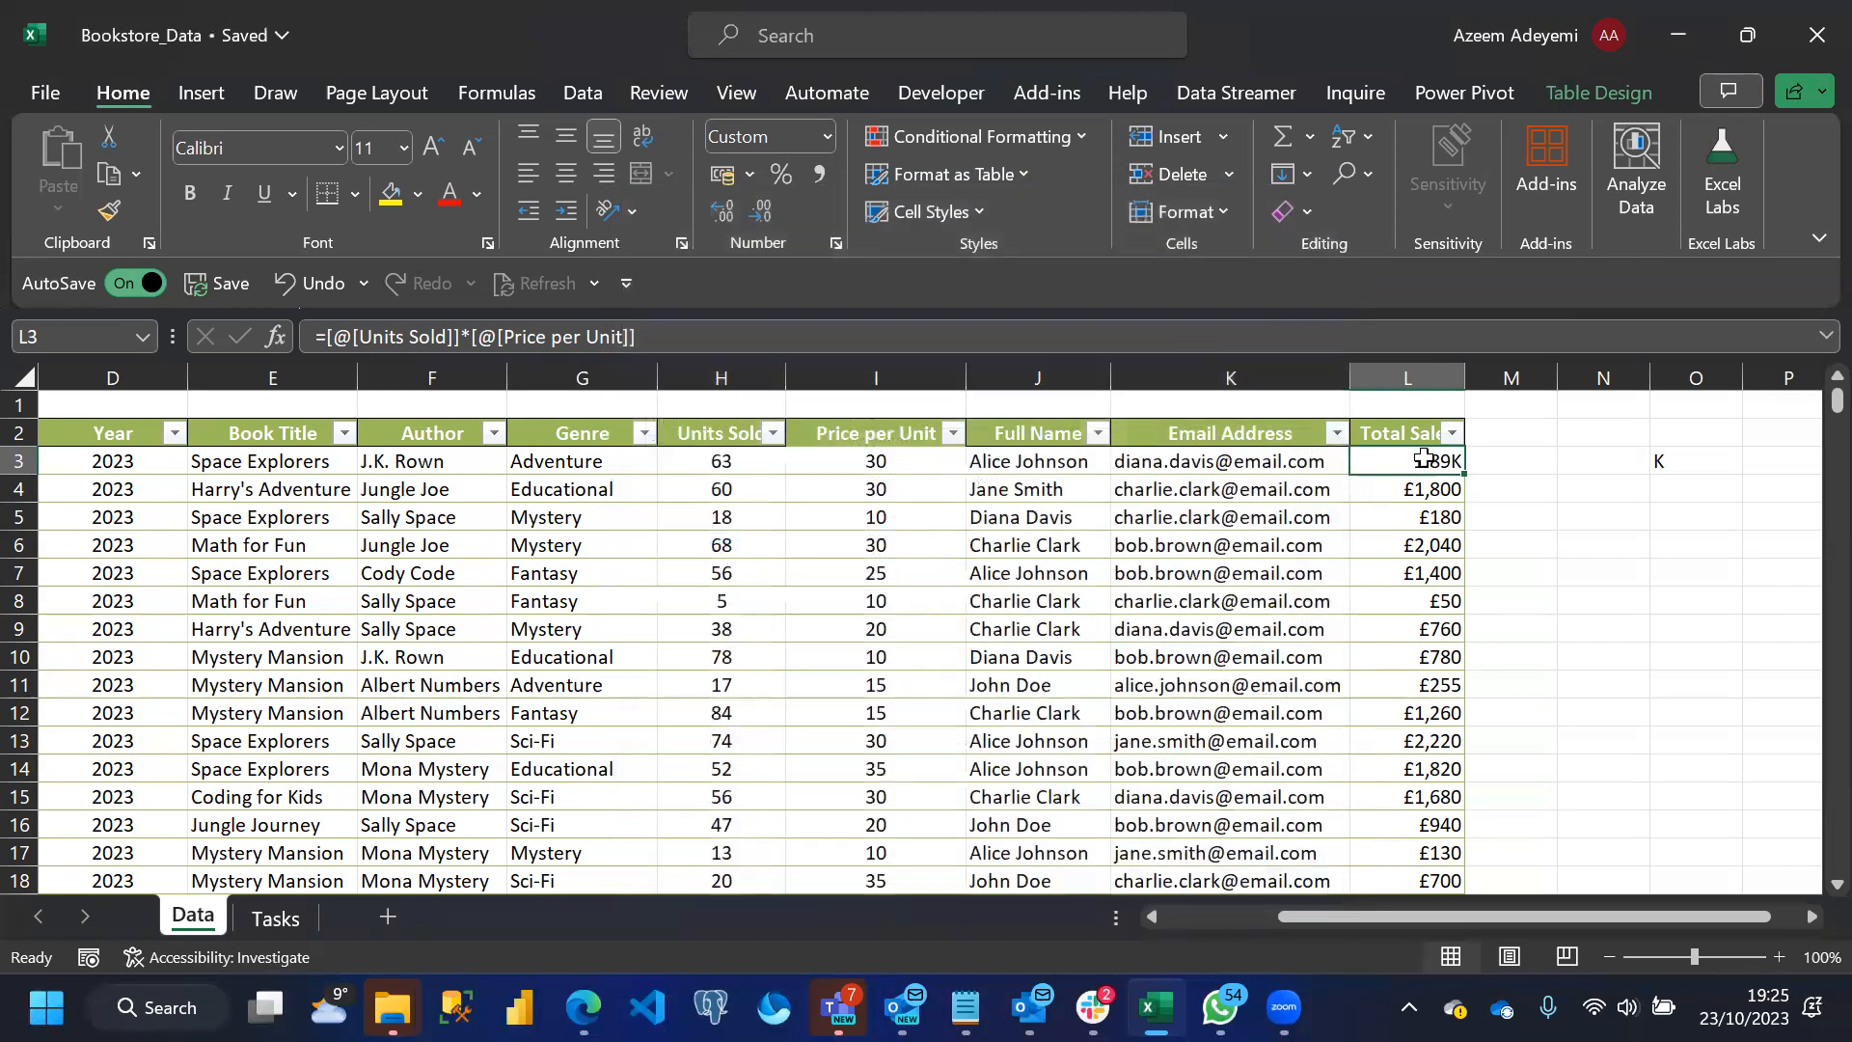
pyautogui.click(1389, 494)
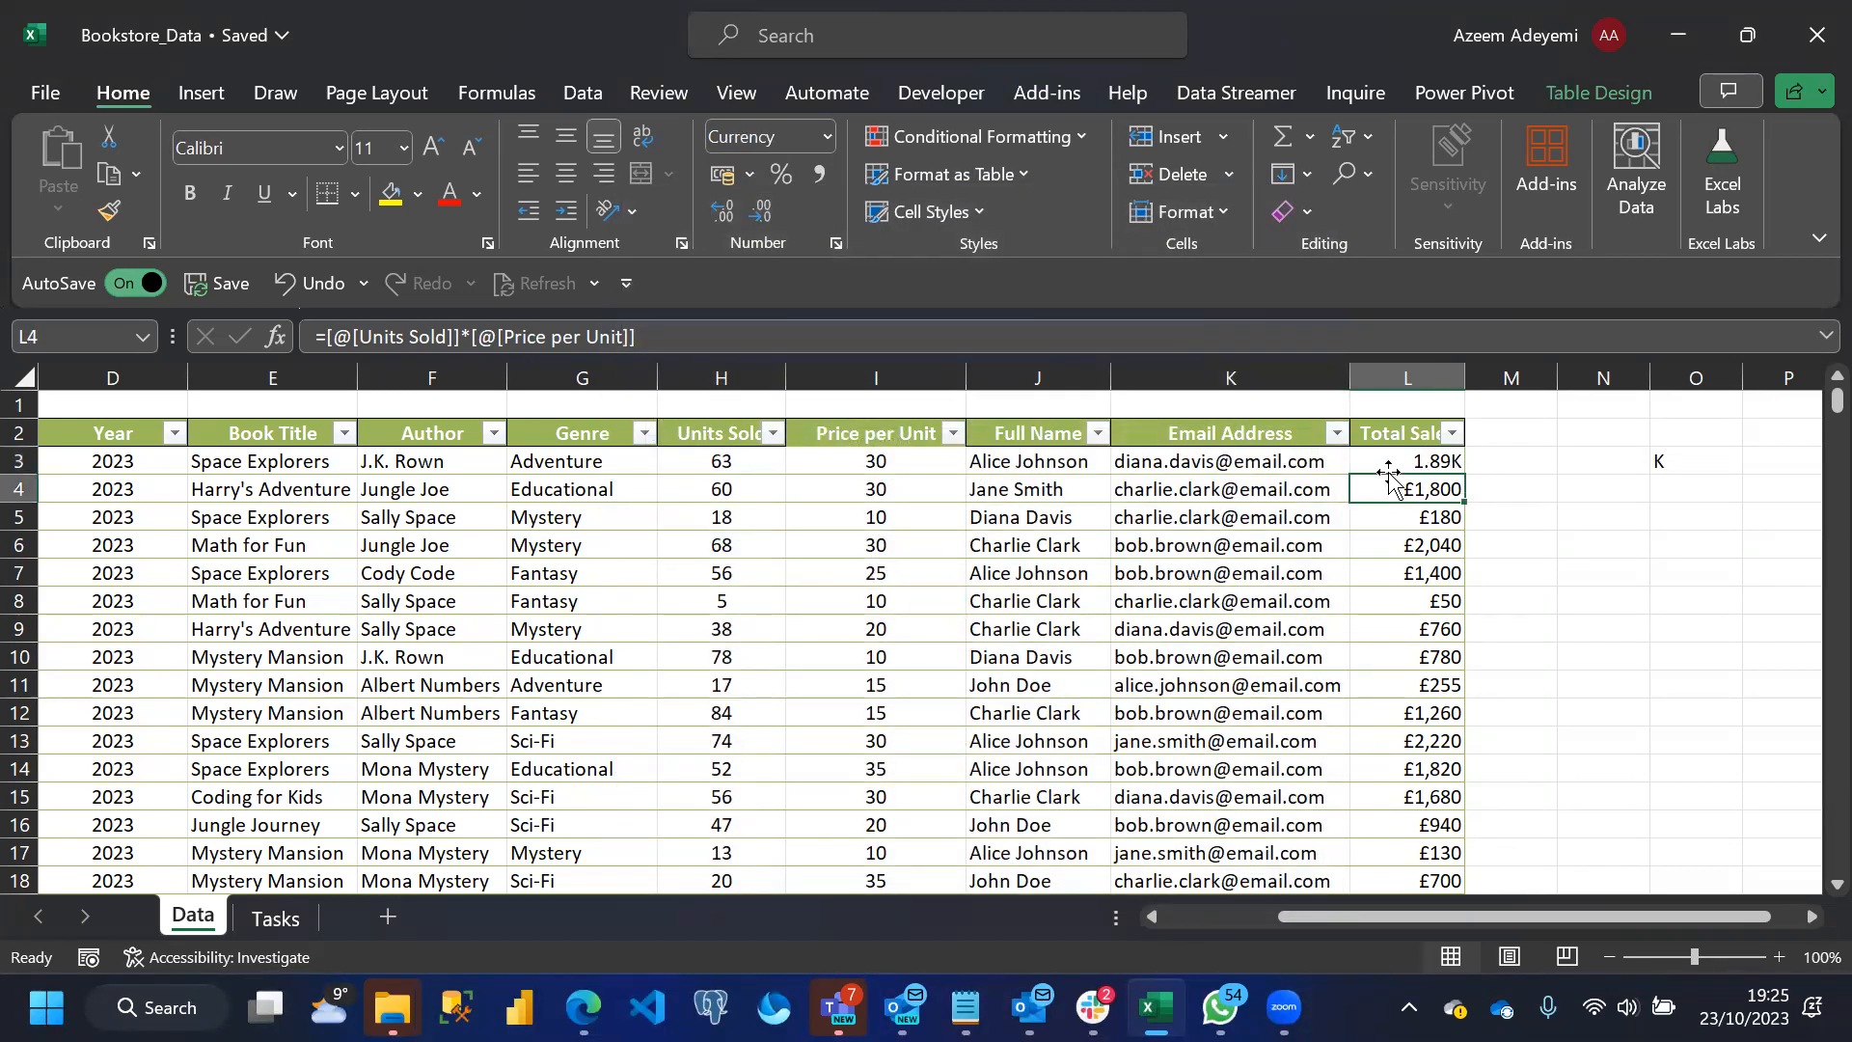
pyautogui.click(1385, 464)
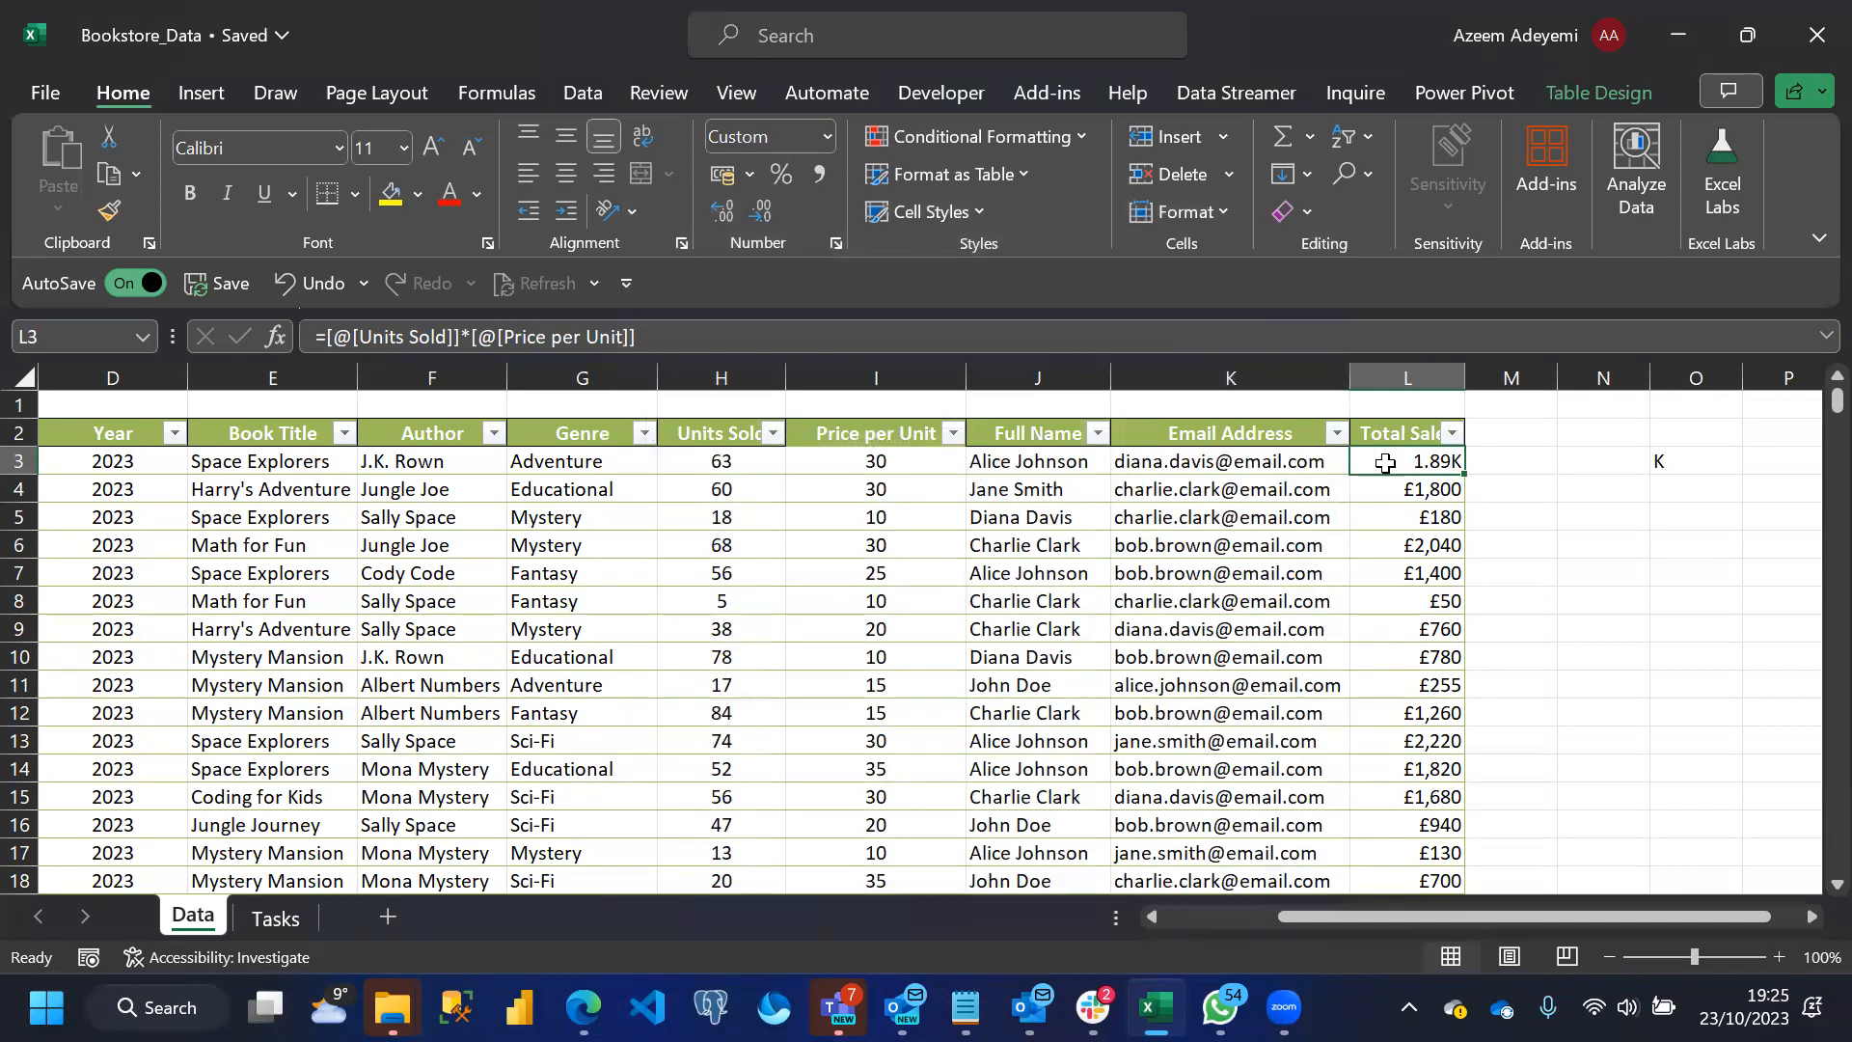
pyautogui.hotkey('ctrl', '1')
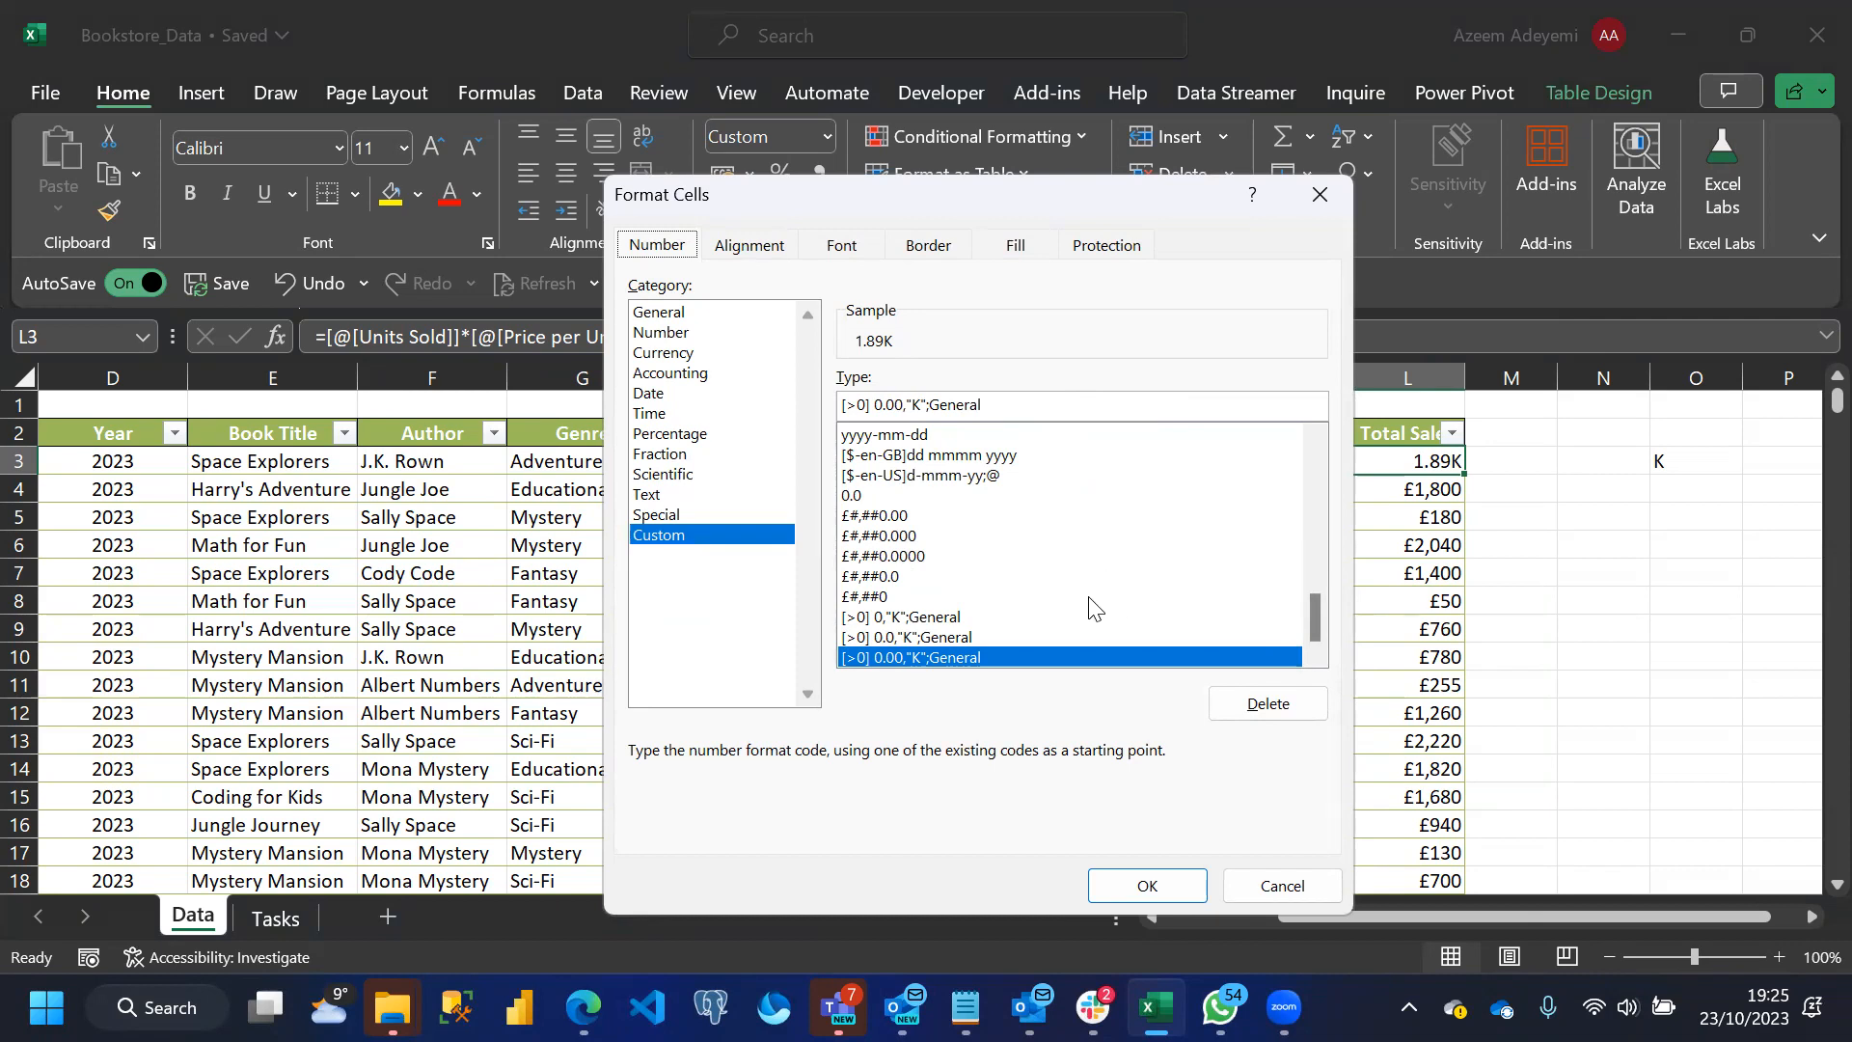
pyautogui.click(1260, 884)
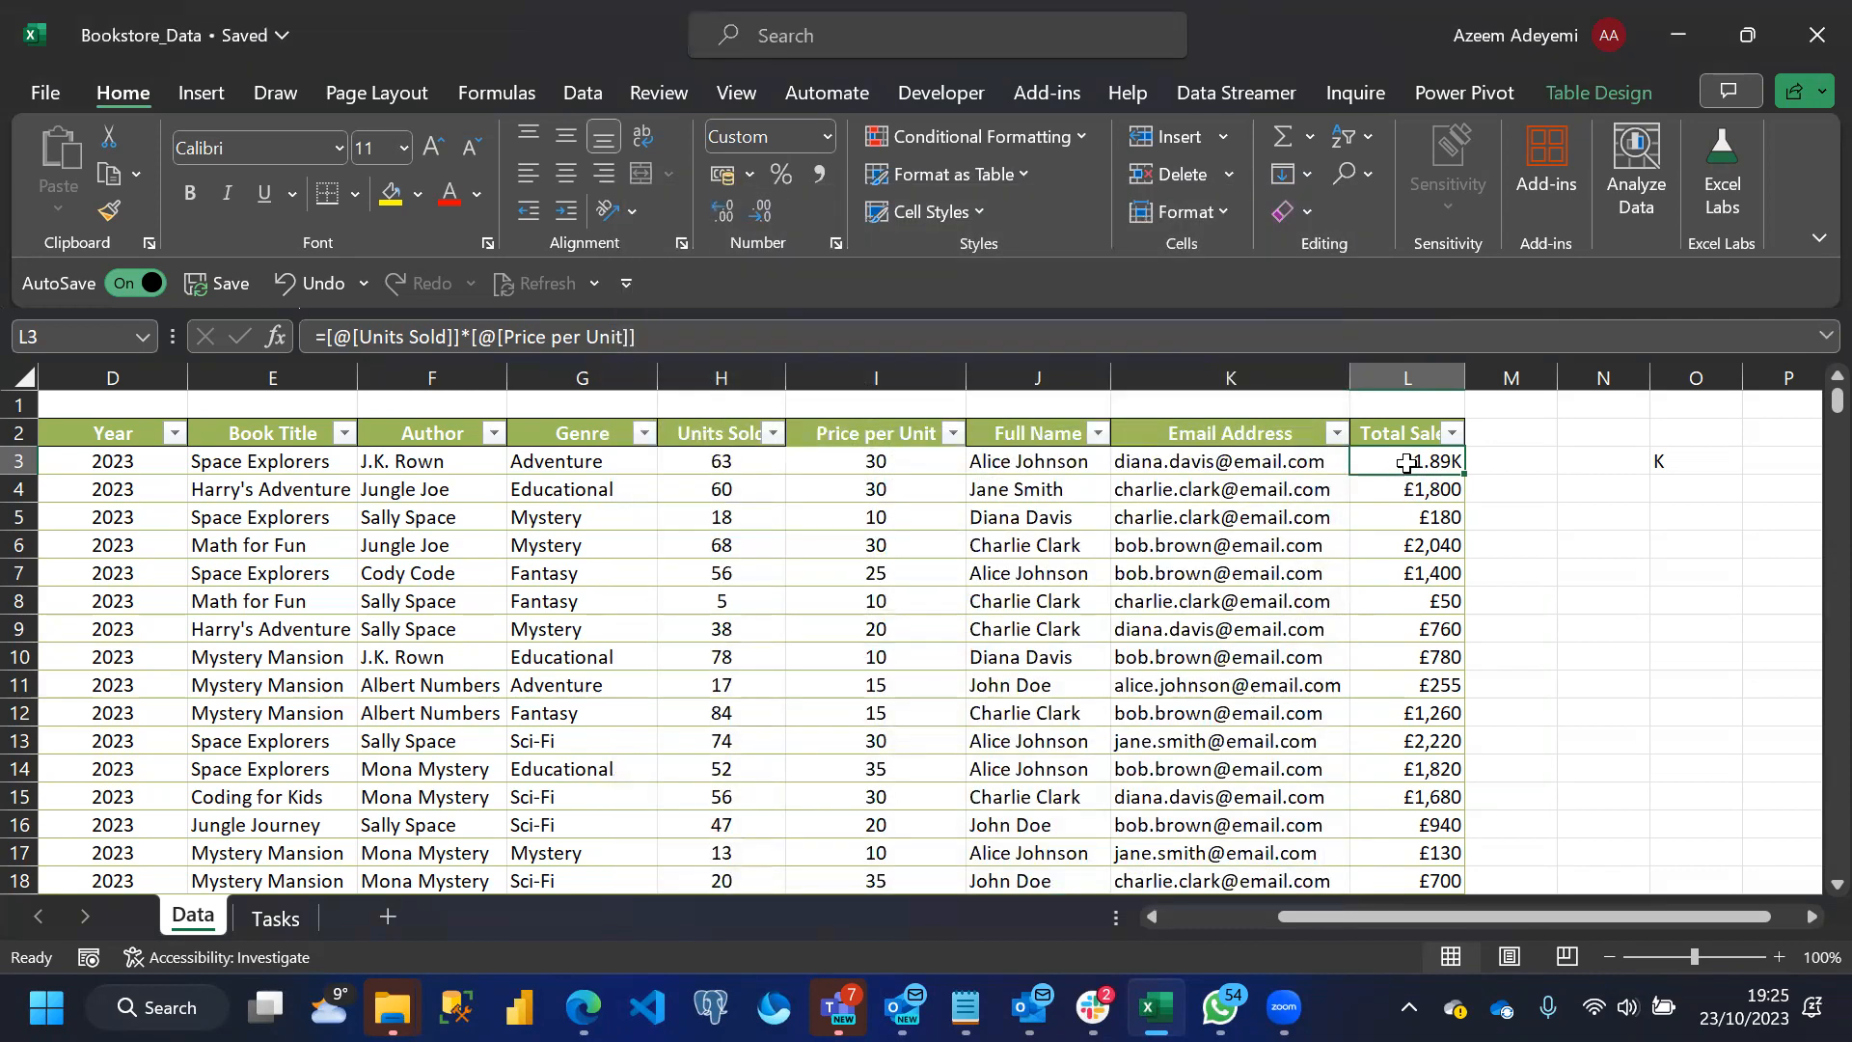
# Fill cell L3 with its two-decimal K format down the whole Total Sales column
pyautogui.doubleClick(1463, 472)
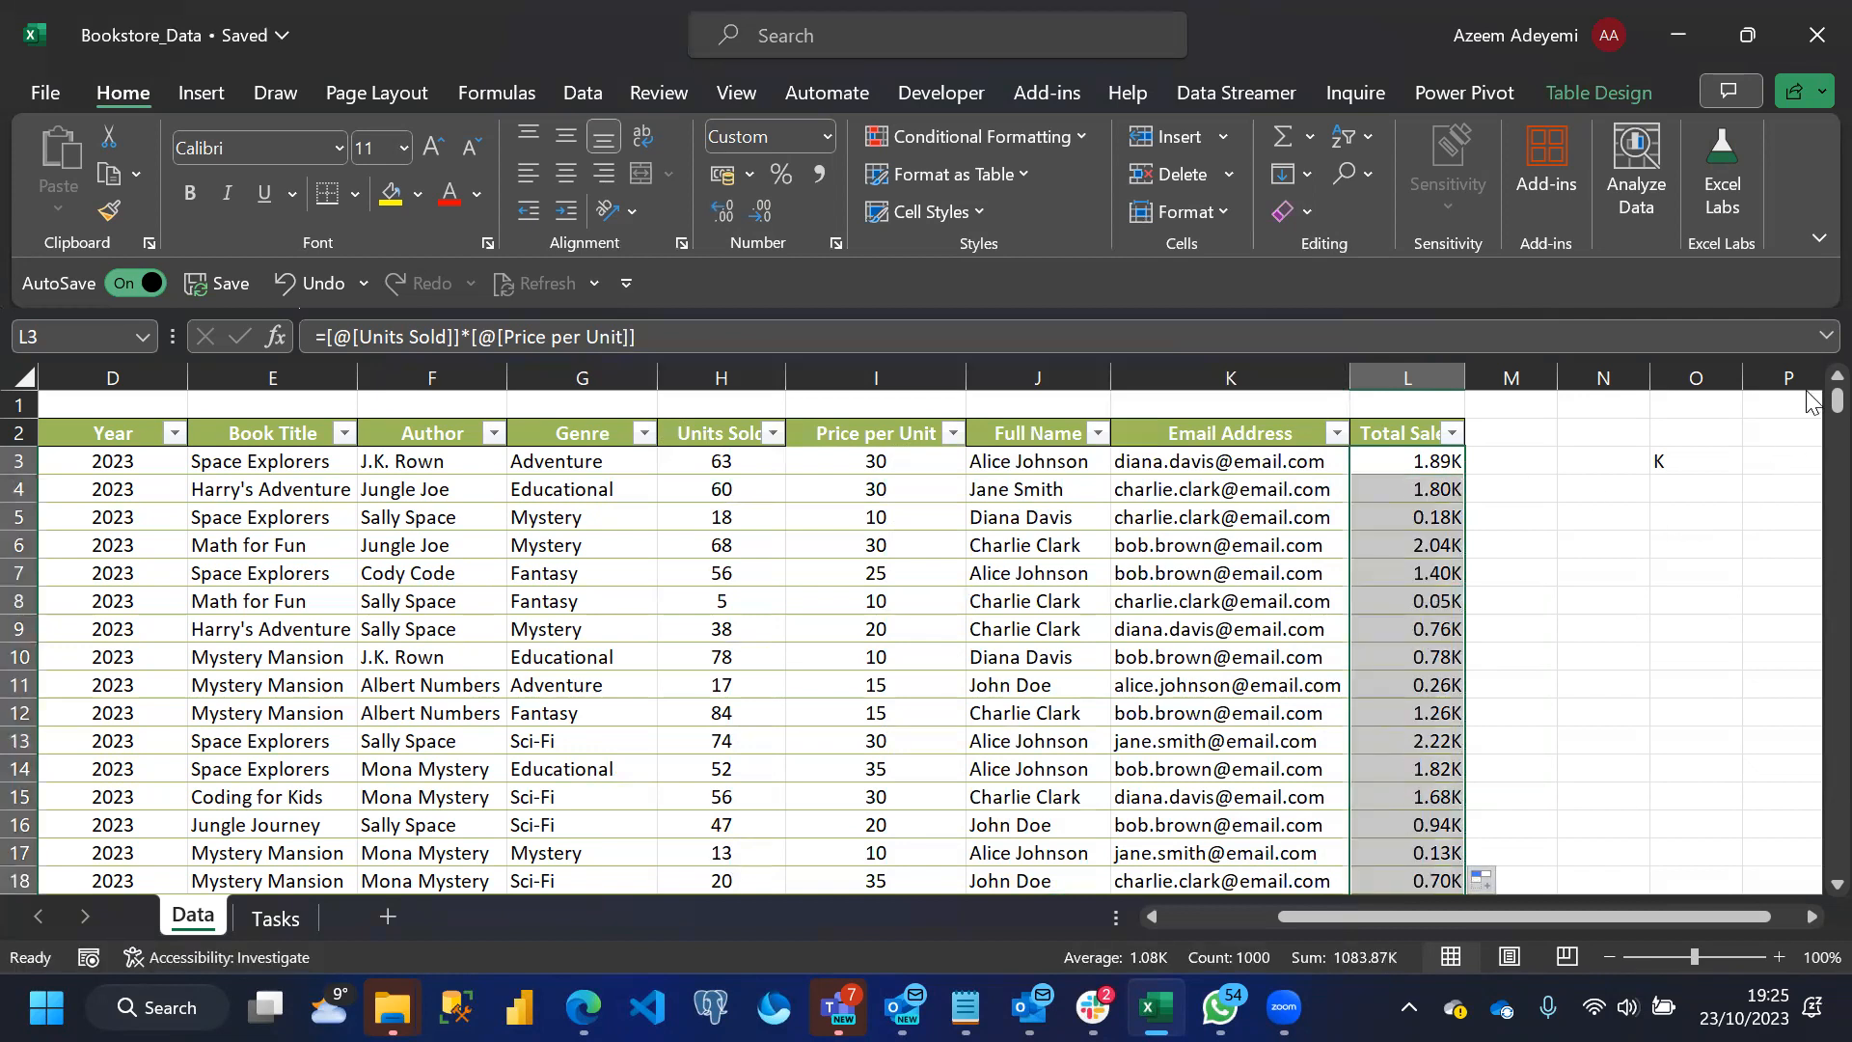
pyautogui.moveTo(1837, 400); pyautogui.dragTo(1809, 398)
# Change the condition in L3's custom format to [>999] and fill the cell down the Total Sales column
pyautogui.click(1404, 461)
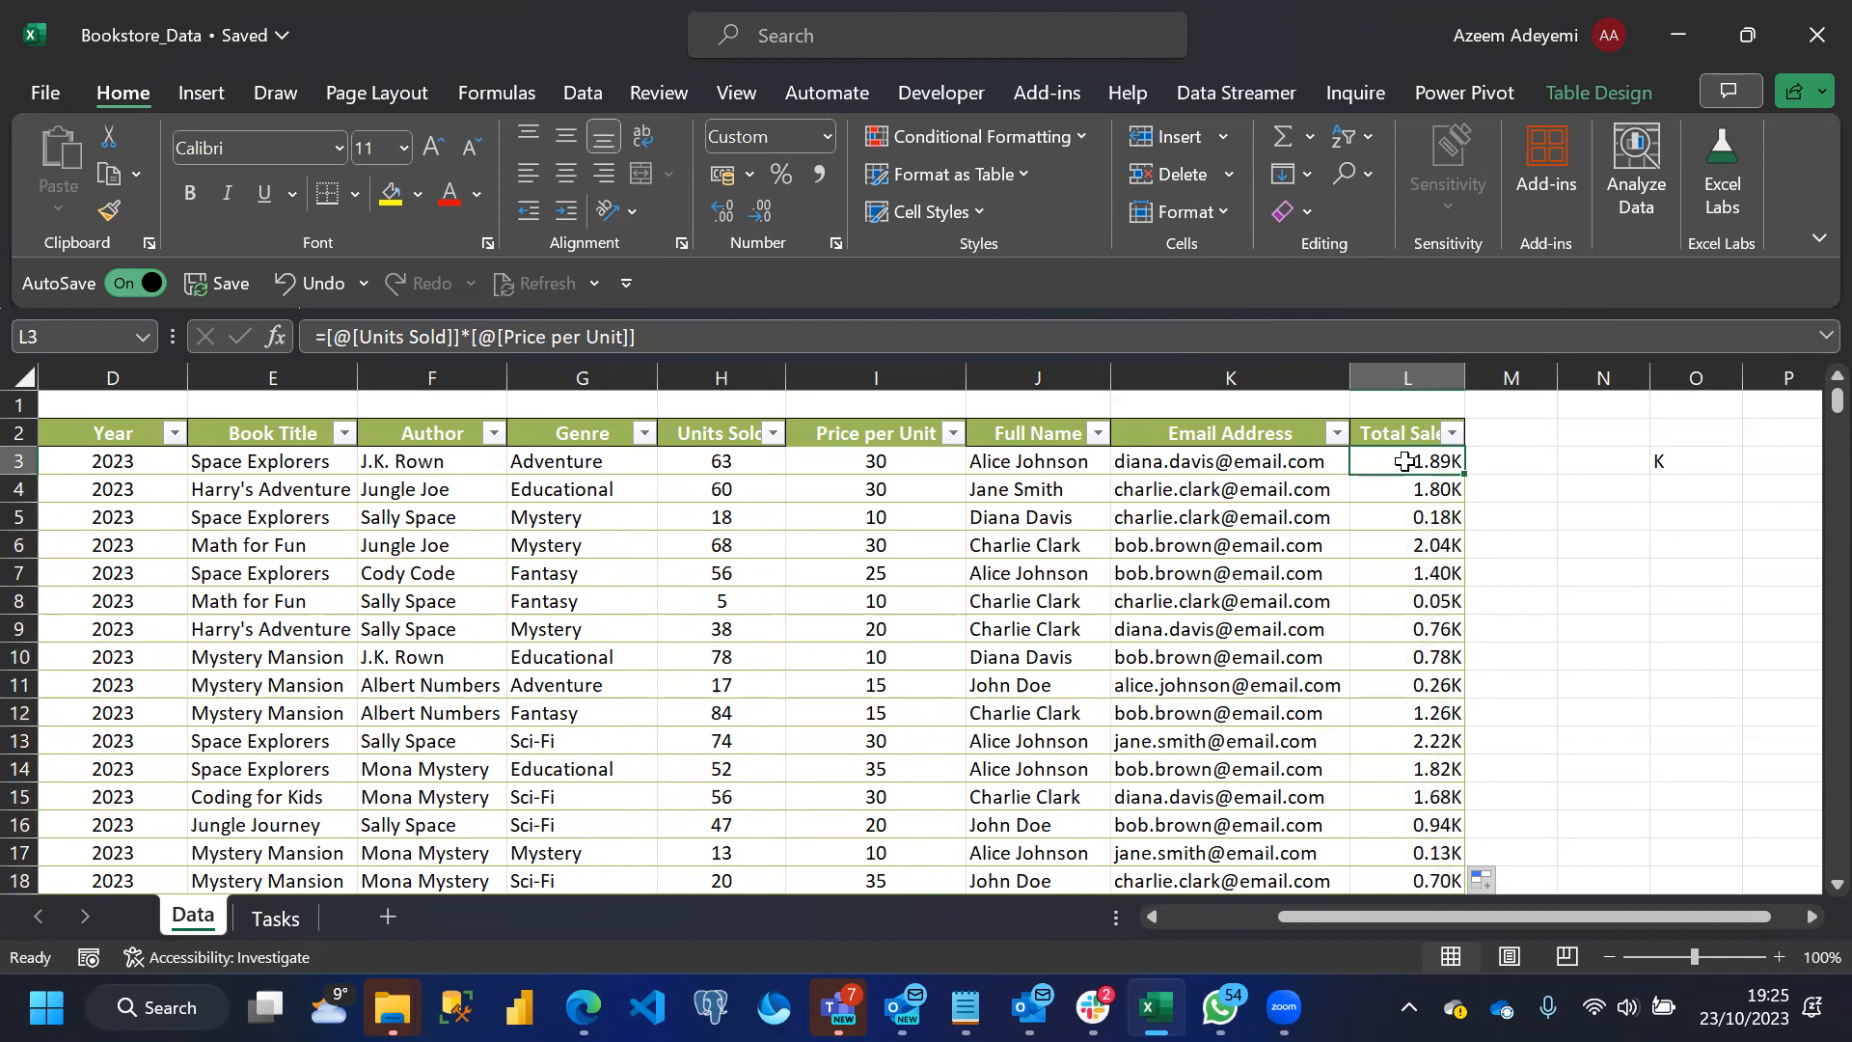
pyautogui.hotkey('ctrl', '1')
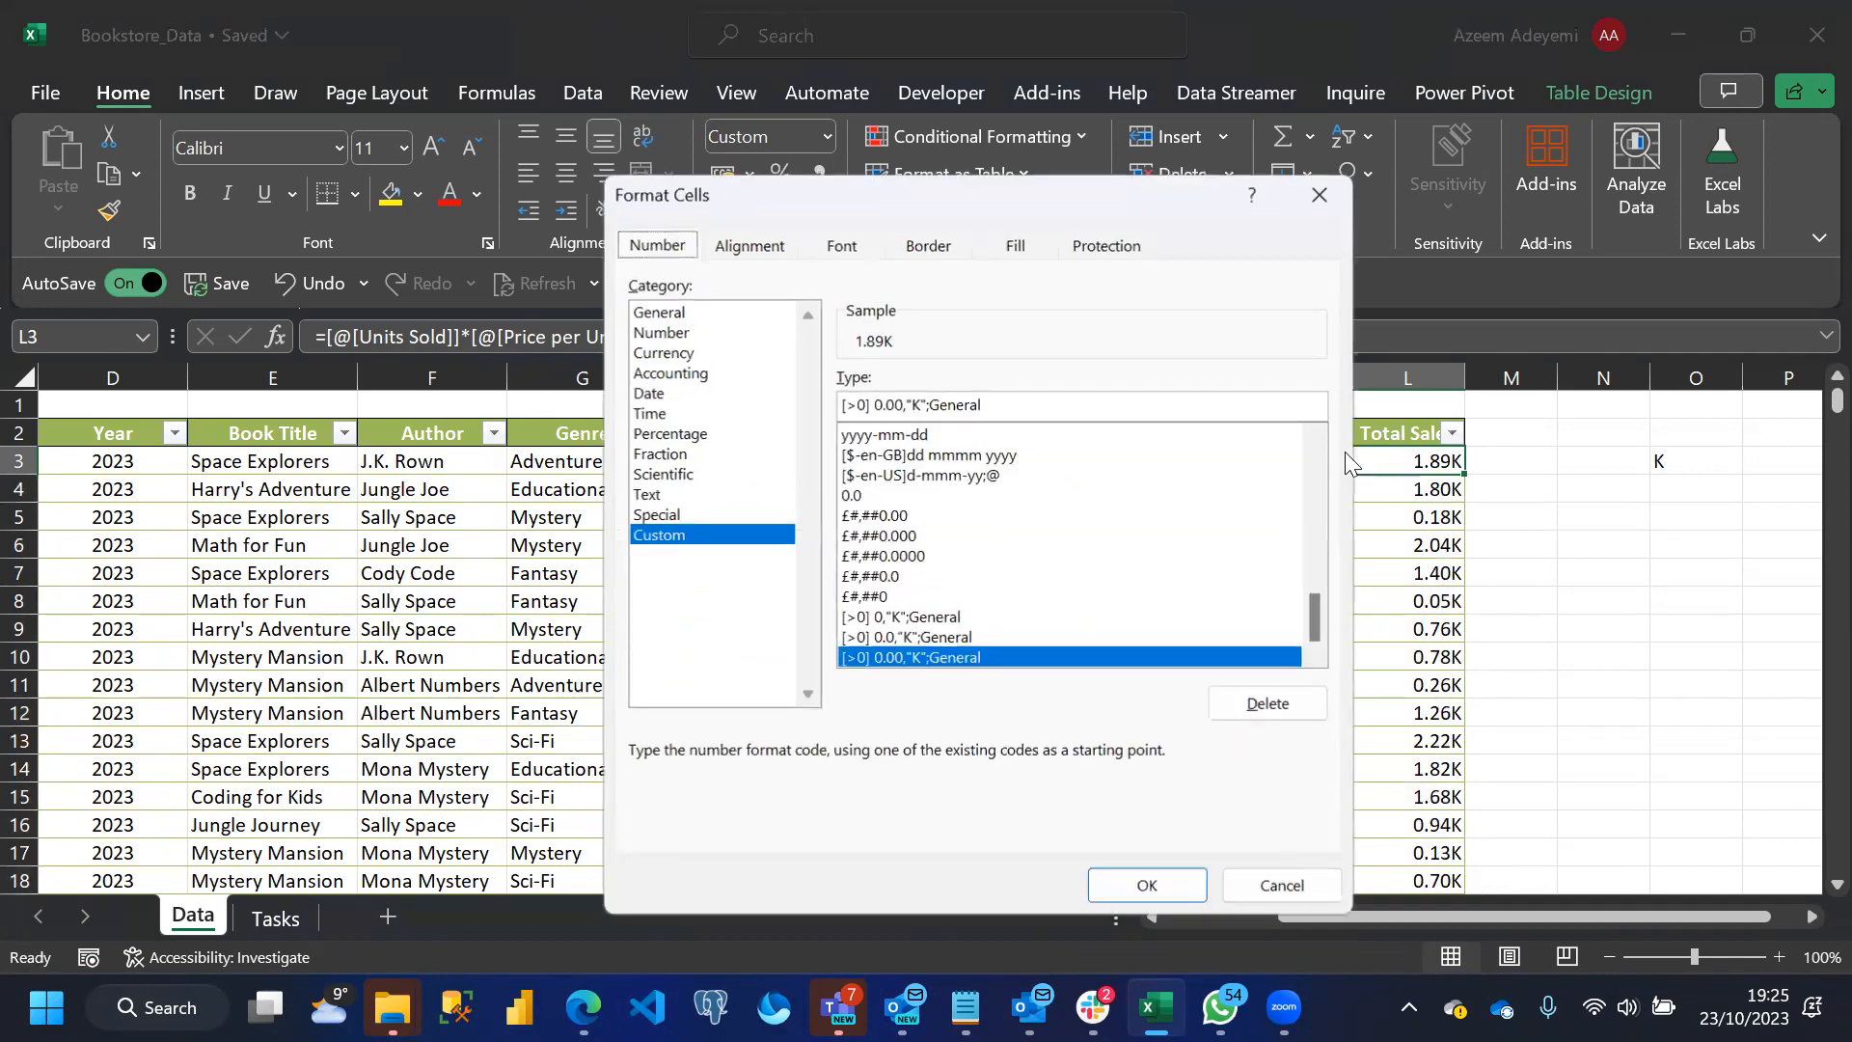
pyautogui.click(858, 404)
pyautogui.press('BackSpace')
pyautogui.write('999')
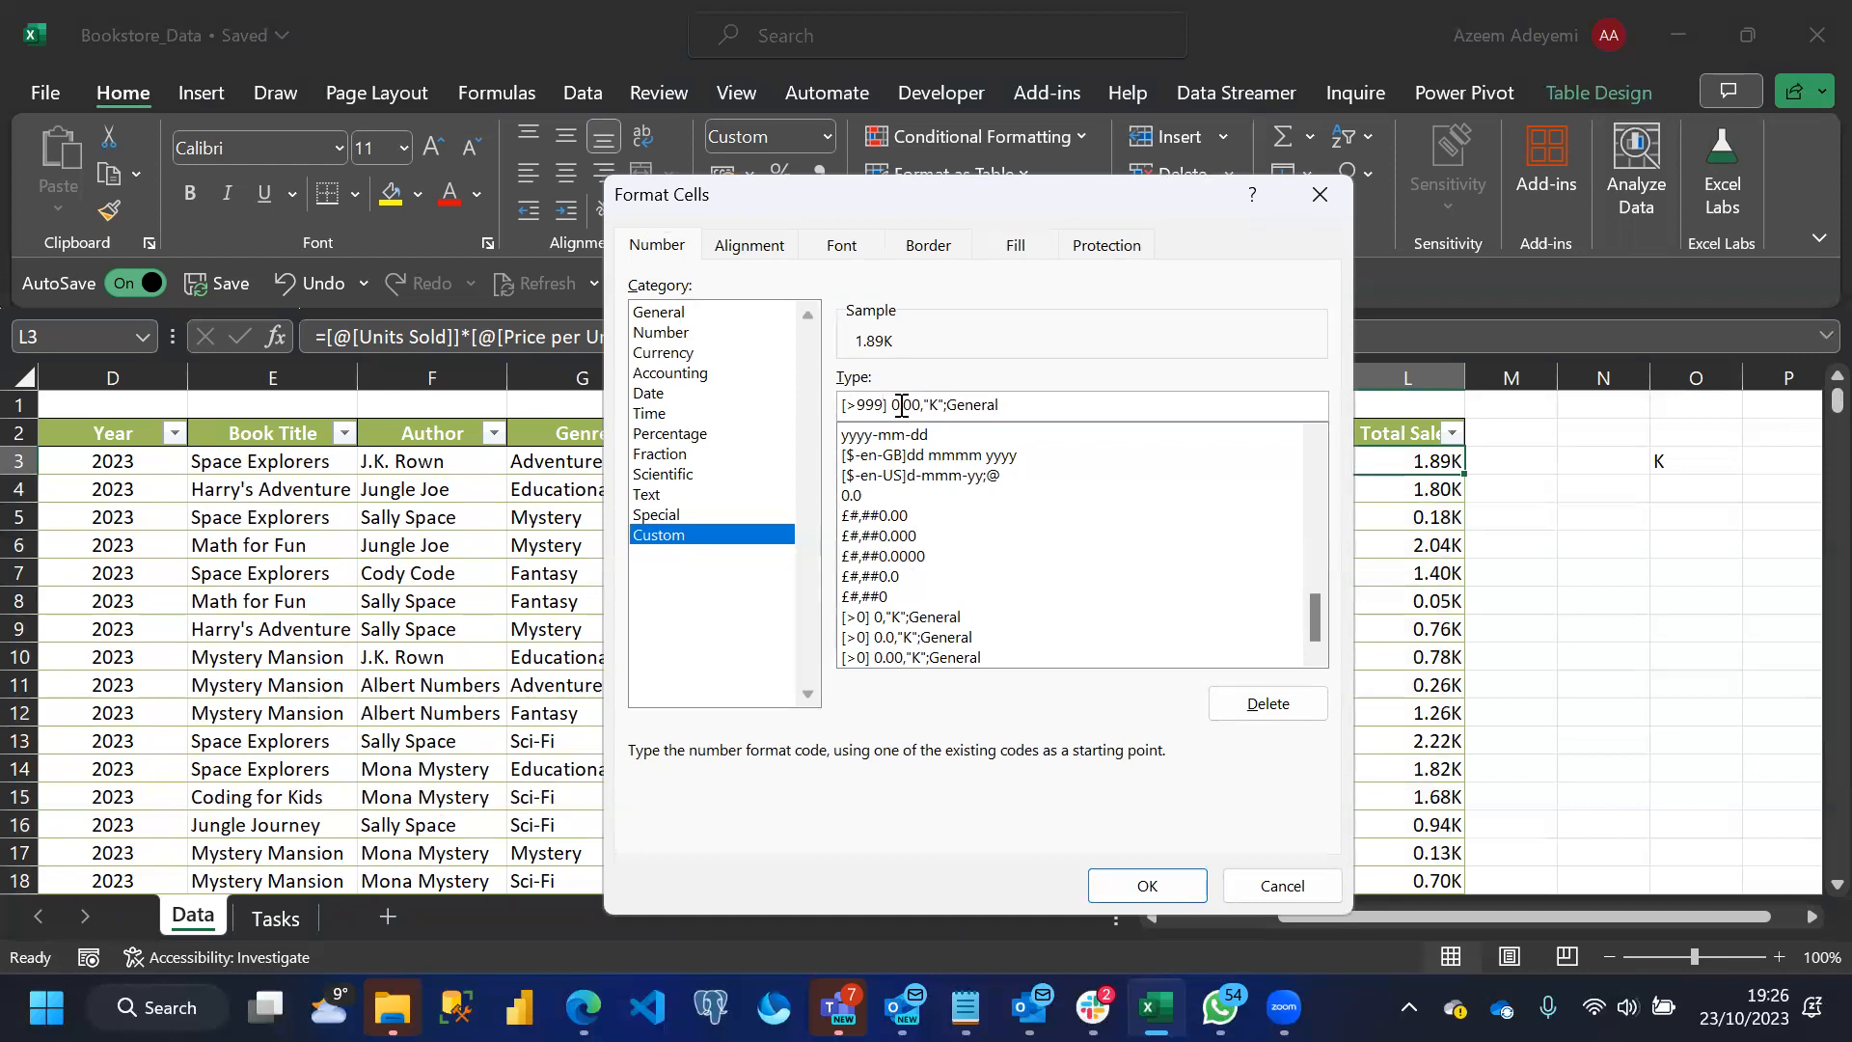
pyautogui.click(1146, 886)
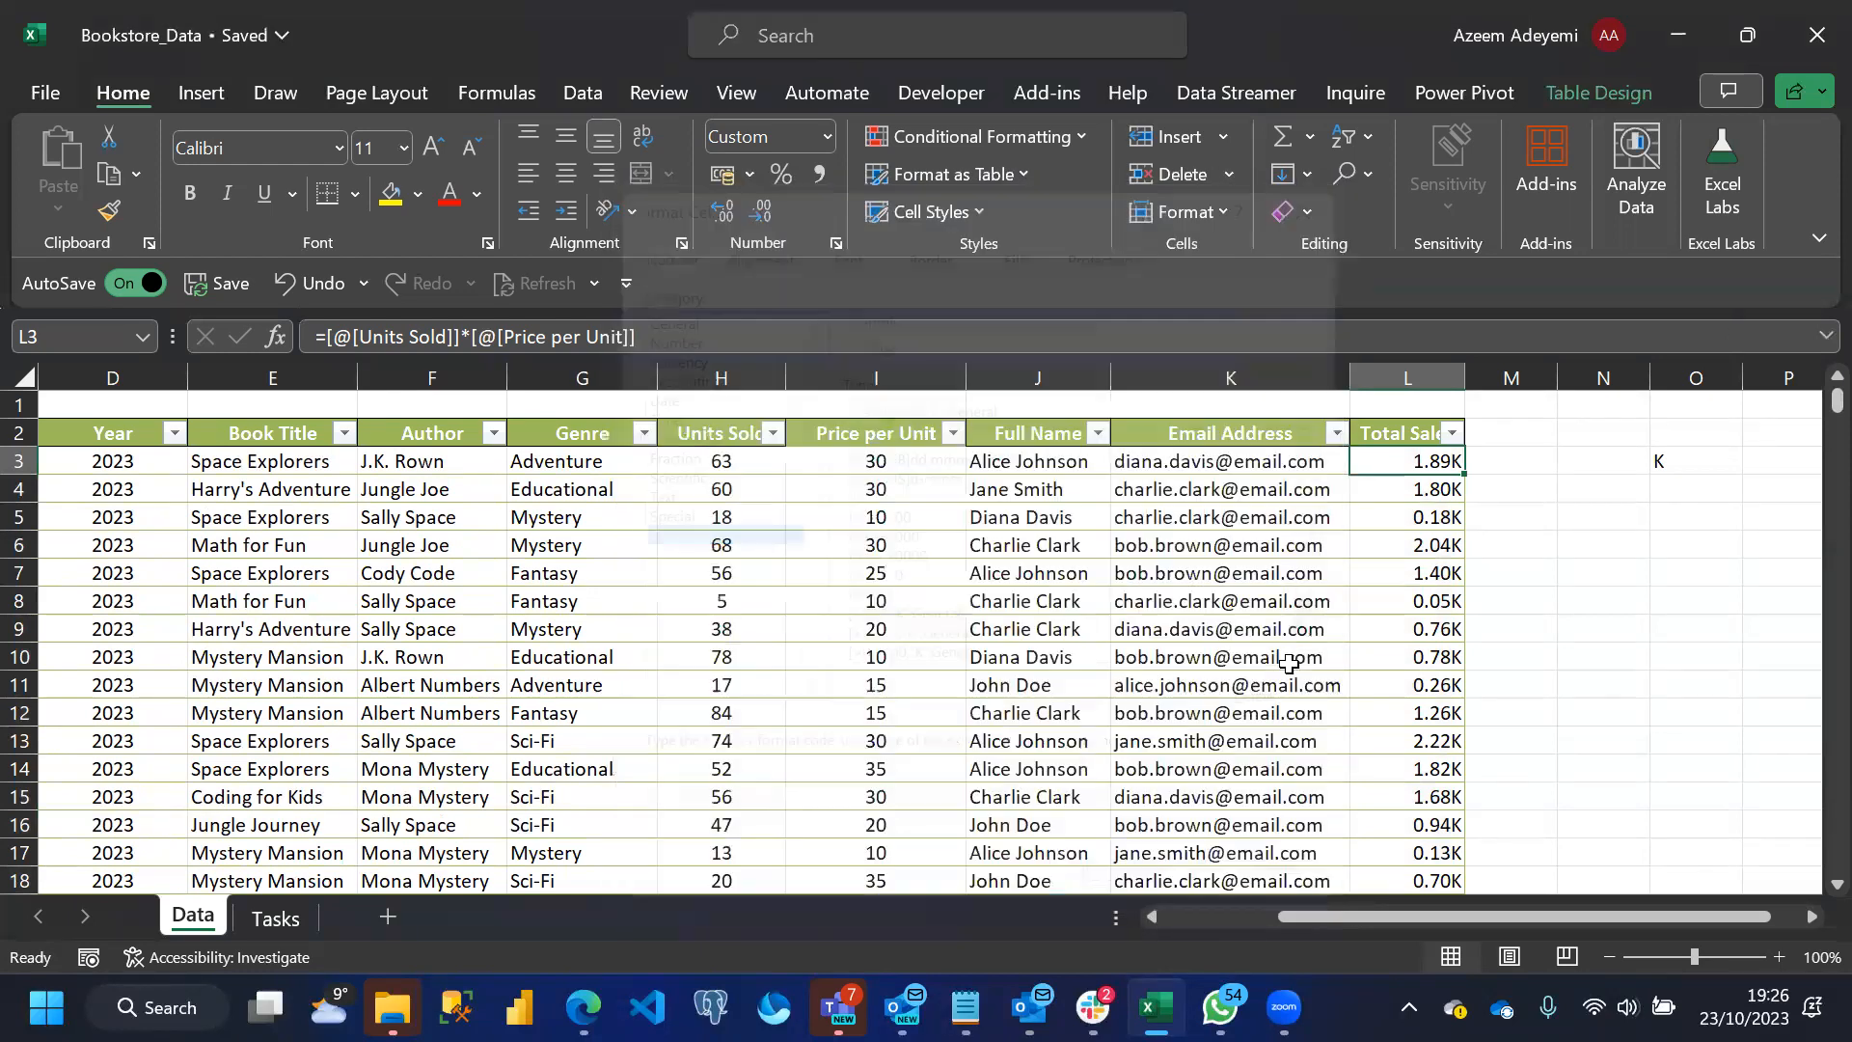
pyautogui.doubleClick(1466, 473)
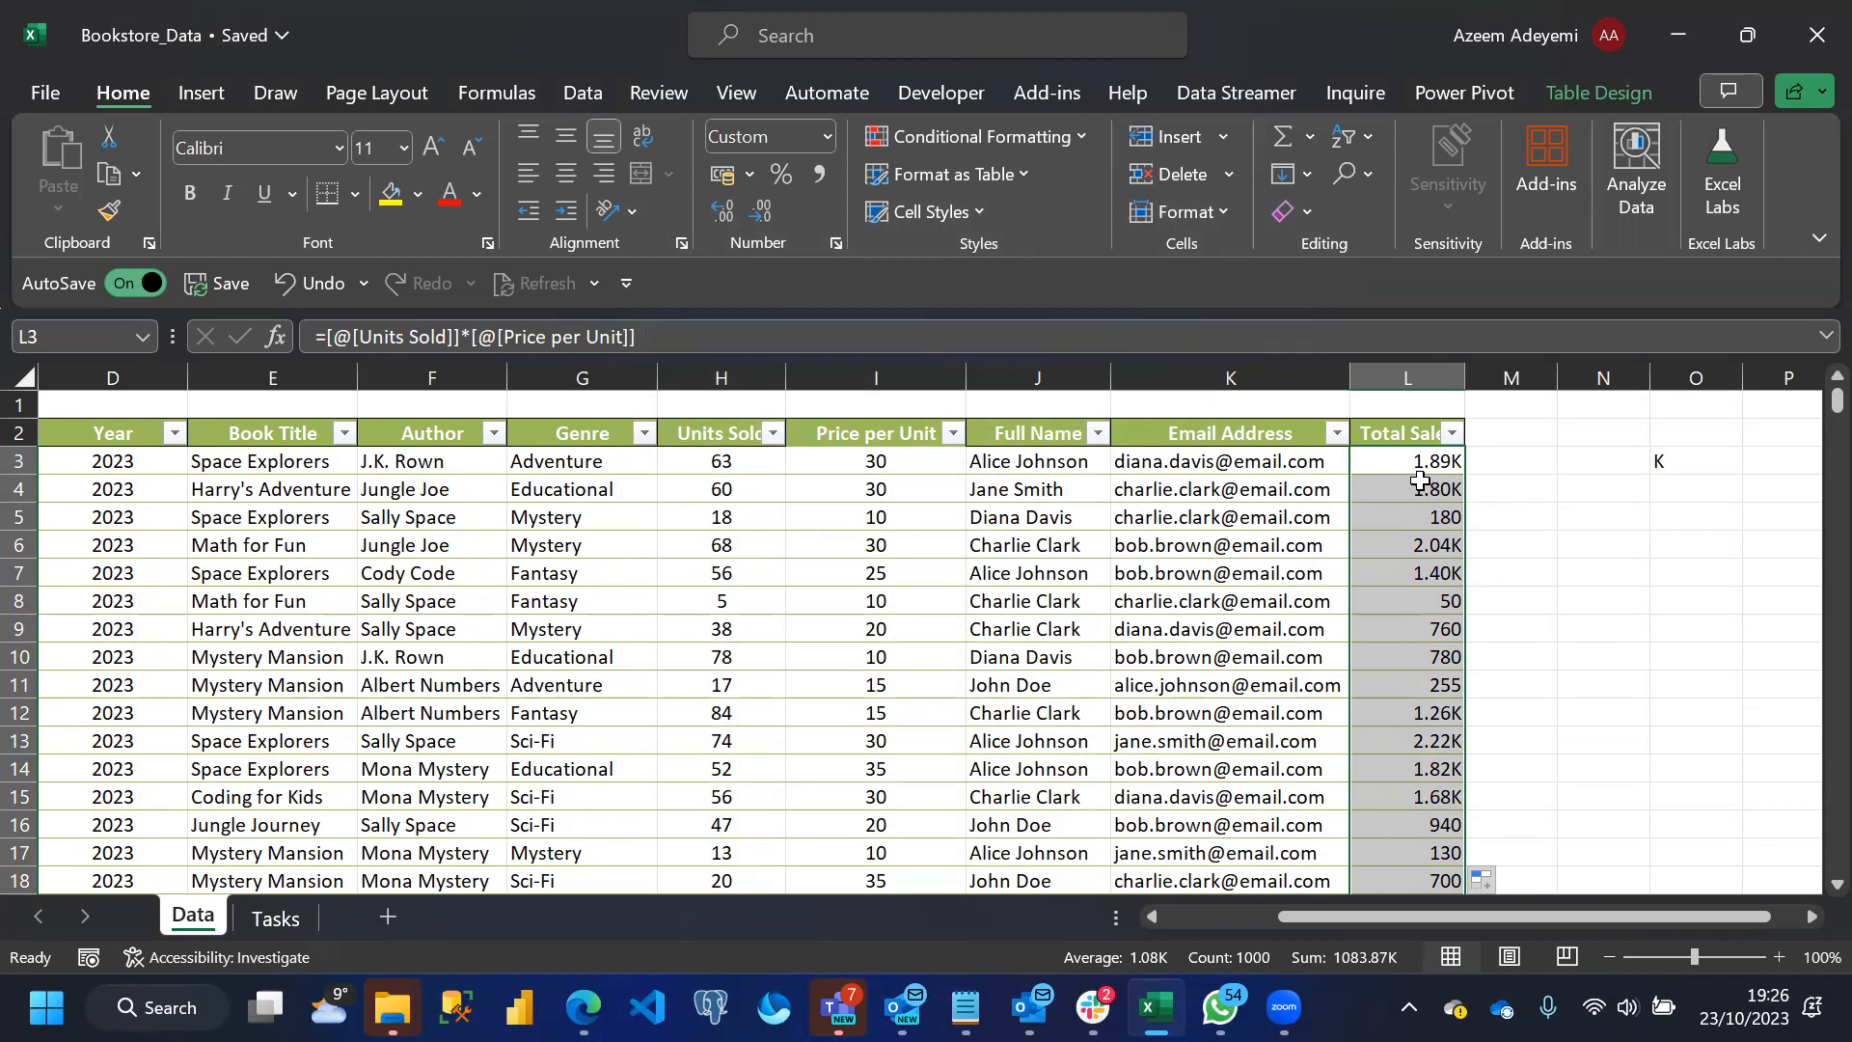
# Add a pound sign to the Total Sales column's custom format, making the code [>999] £0.00,"K";General
pyautogui.hotkey('ctrl', '1')
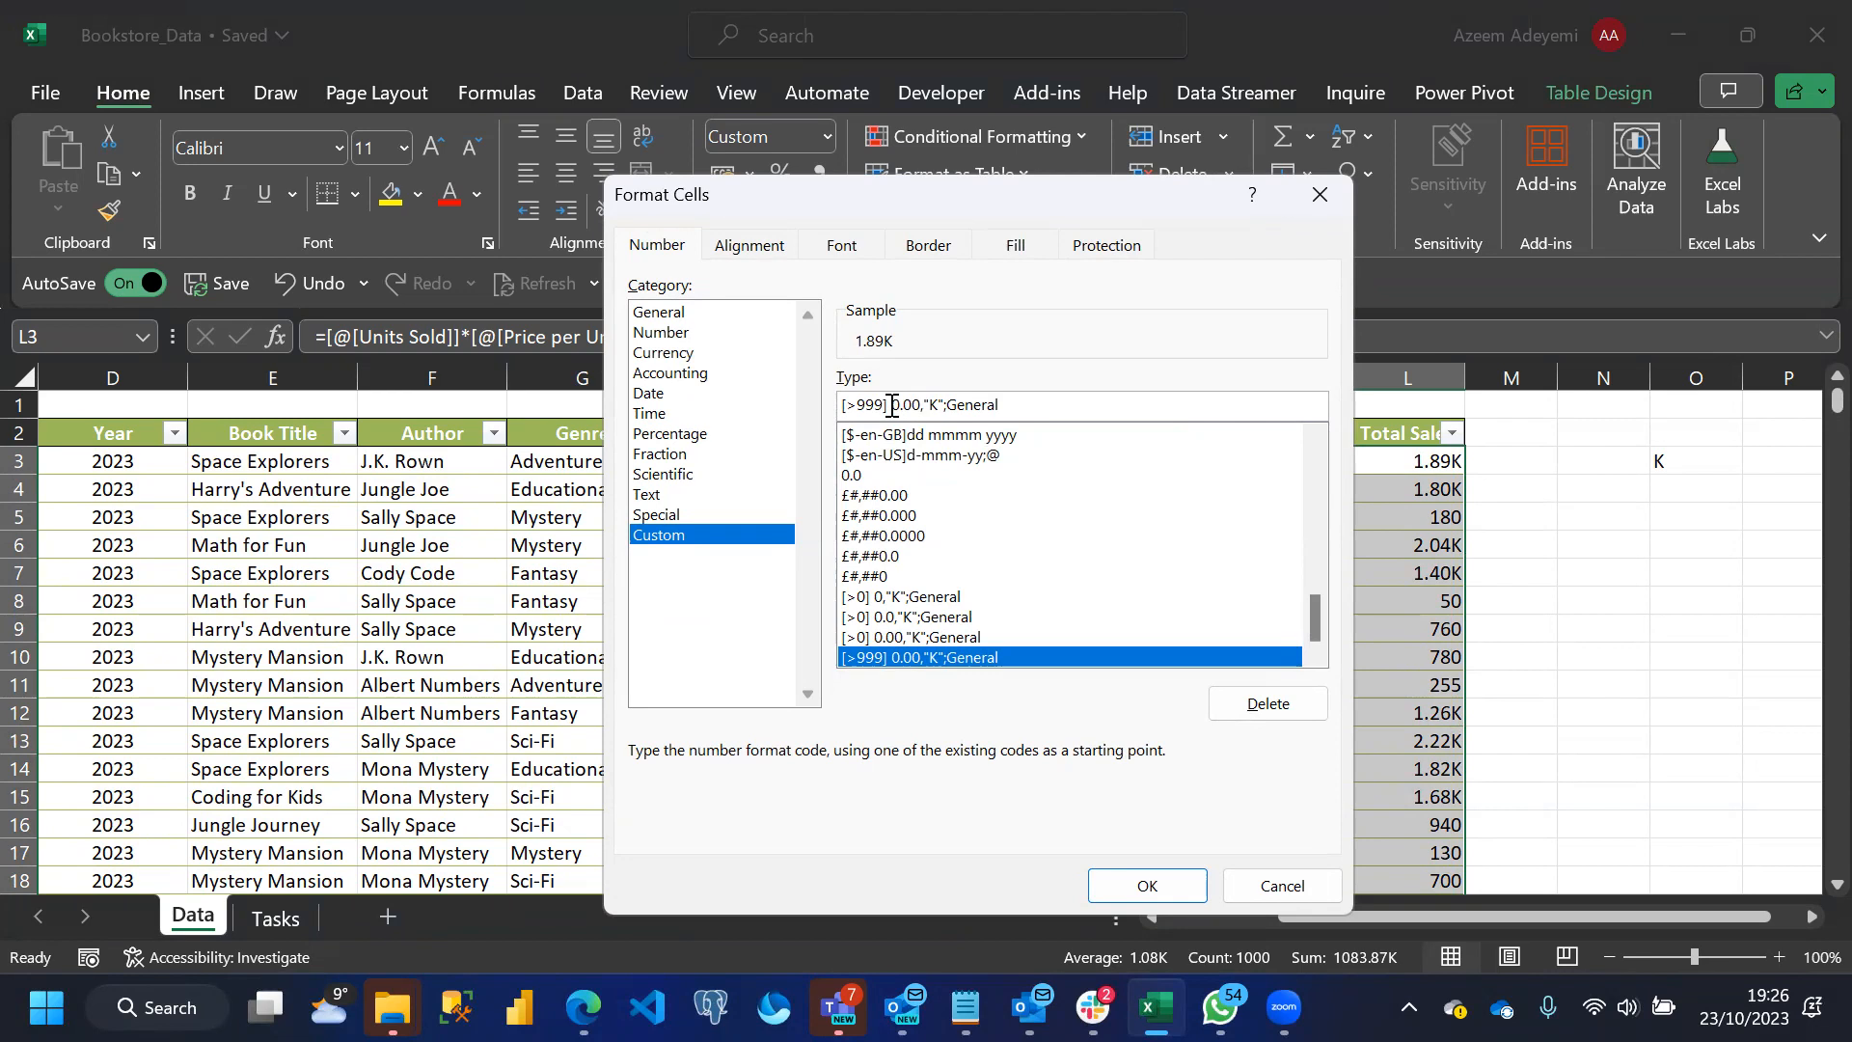
pyautogui.click(892, 404)
pyautogui.write('£')
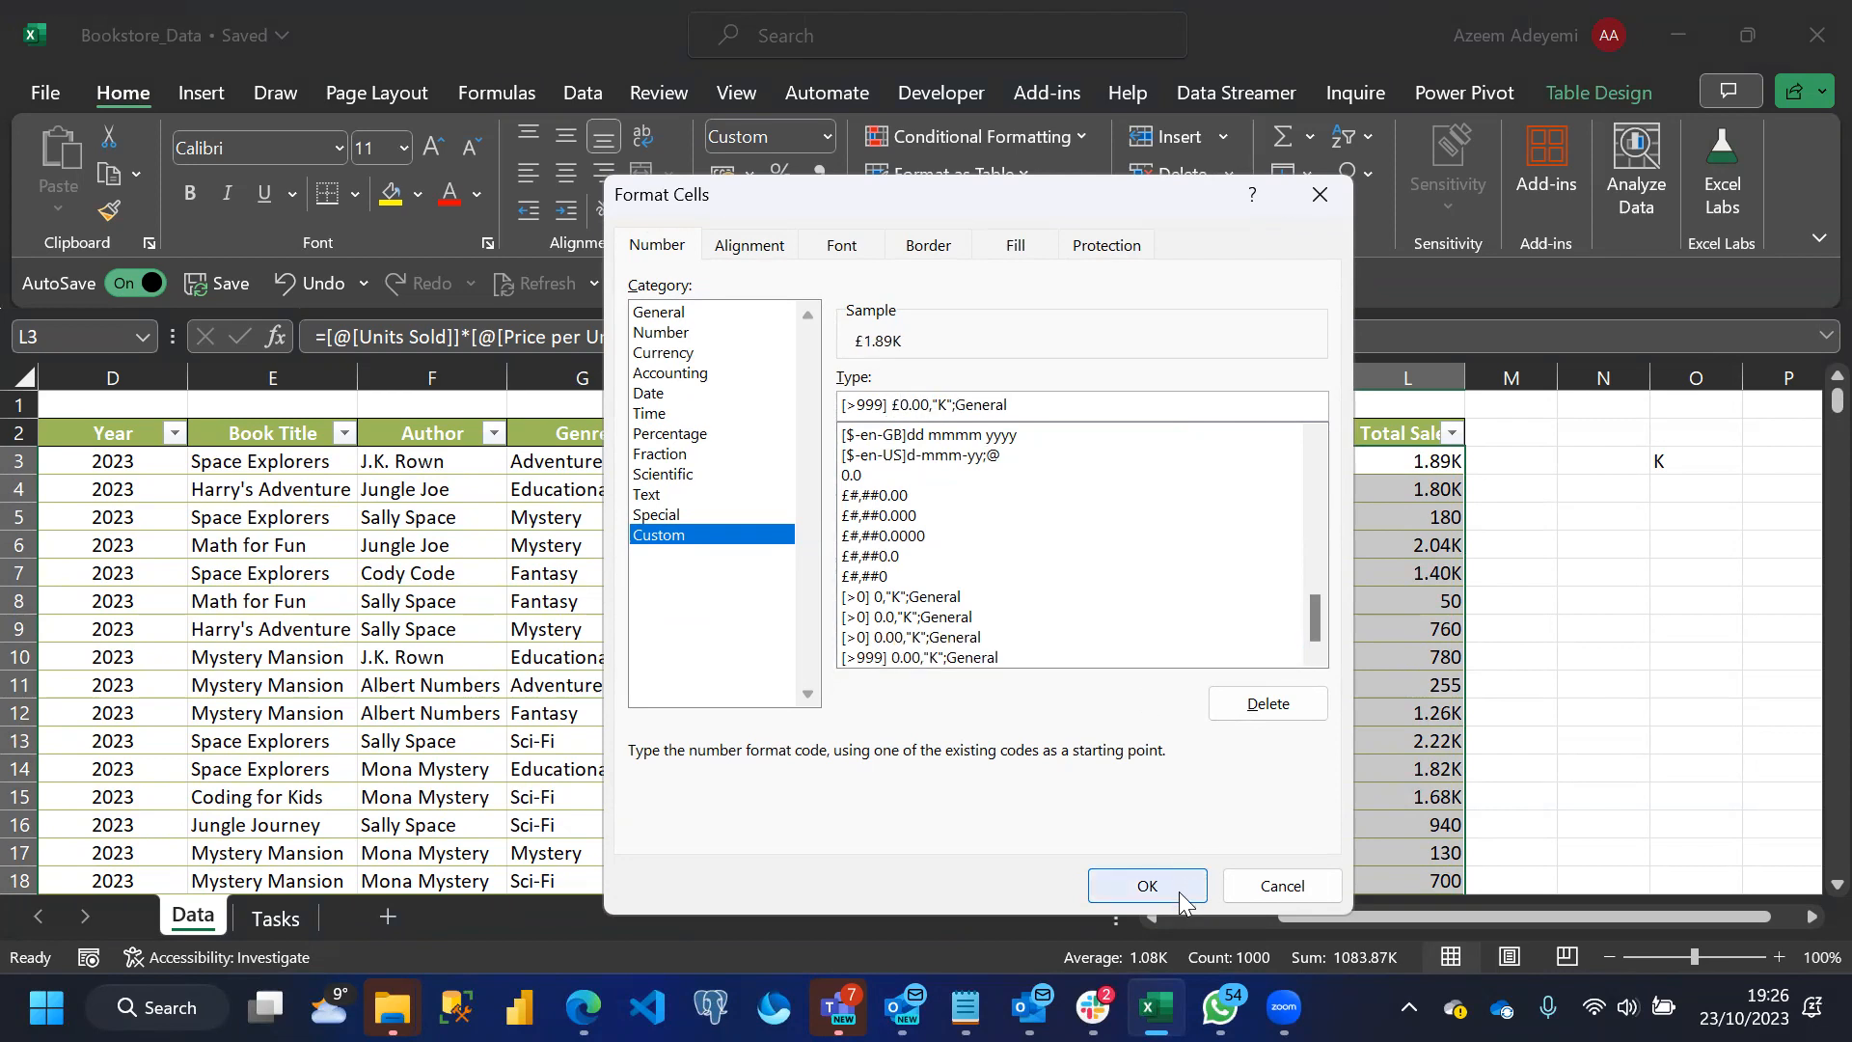
pyautogui.click(1144, 886)
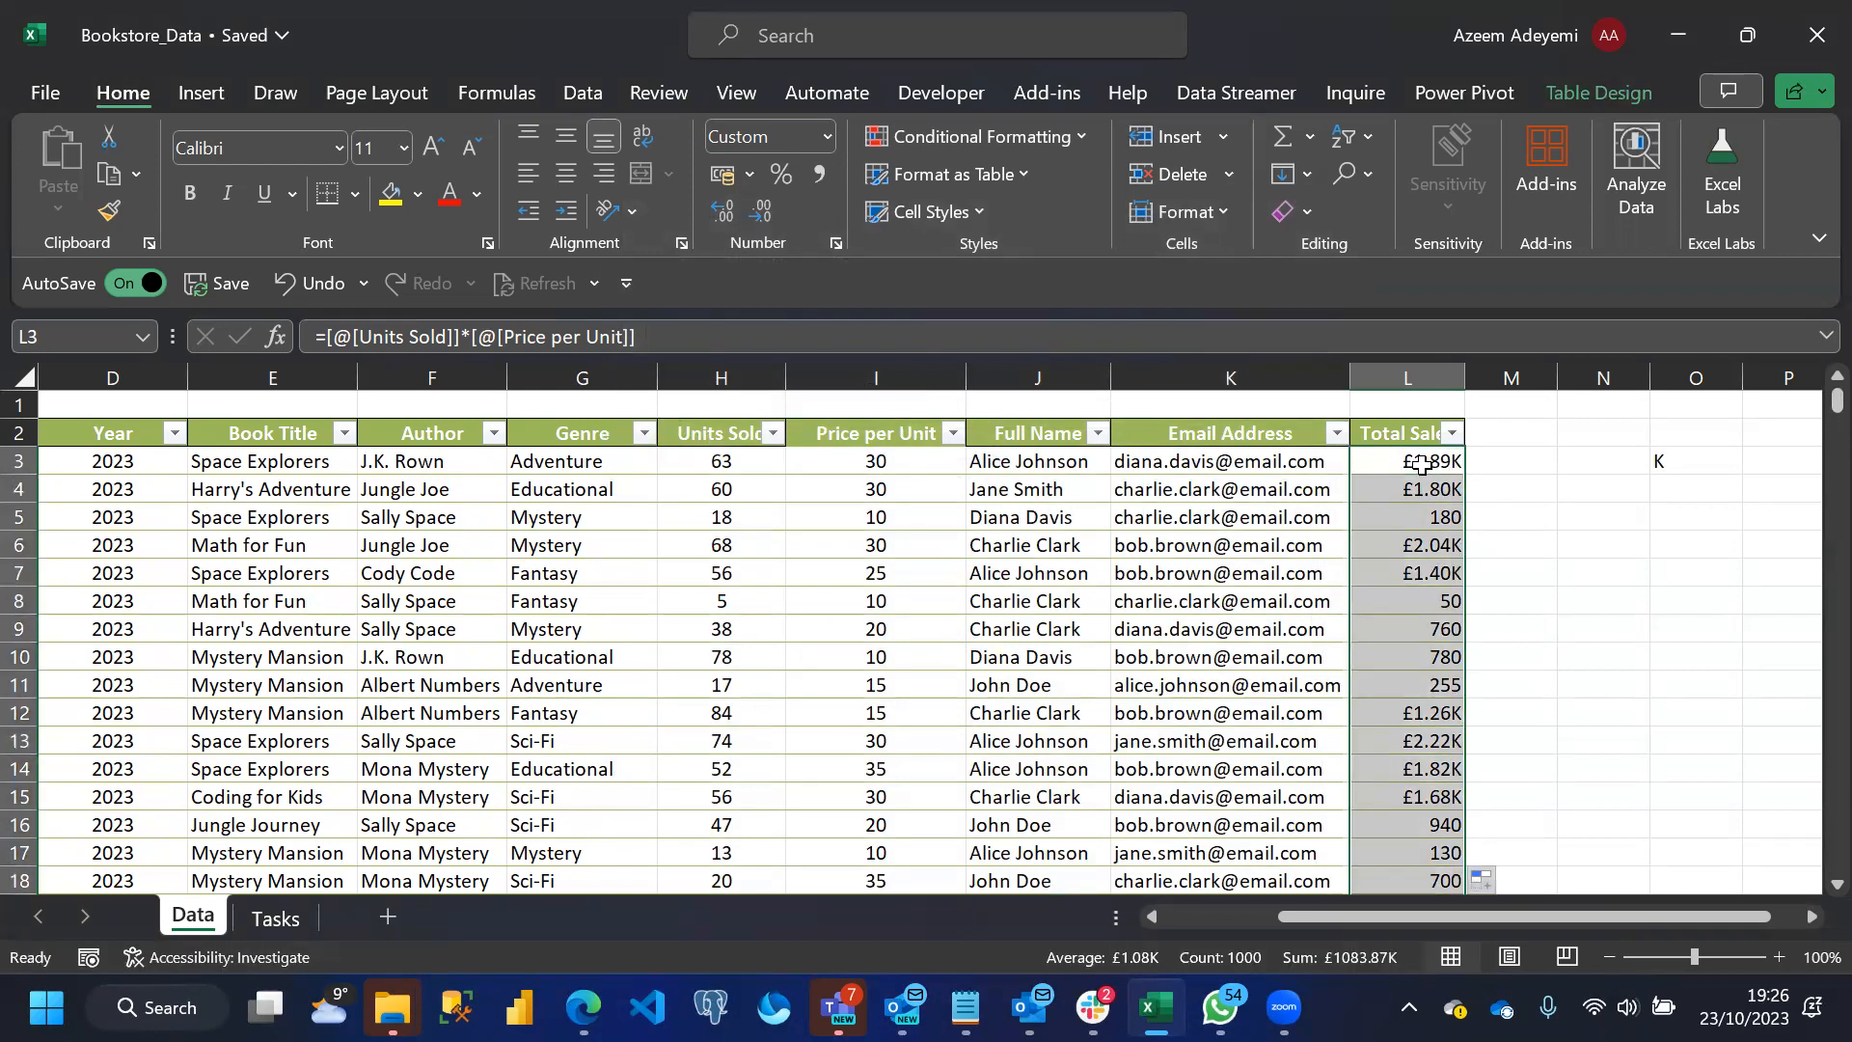
# Try replacing General with £ in the Total Sales column's custom format code, and undo the change
pyautogui.hotkey('ctrl', '1')
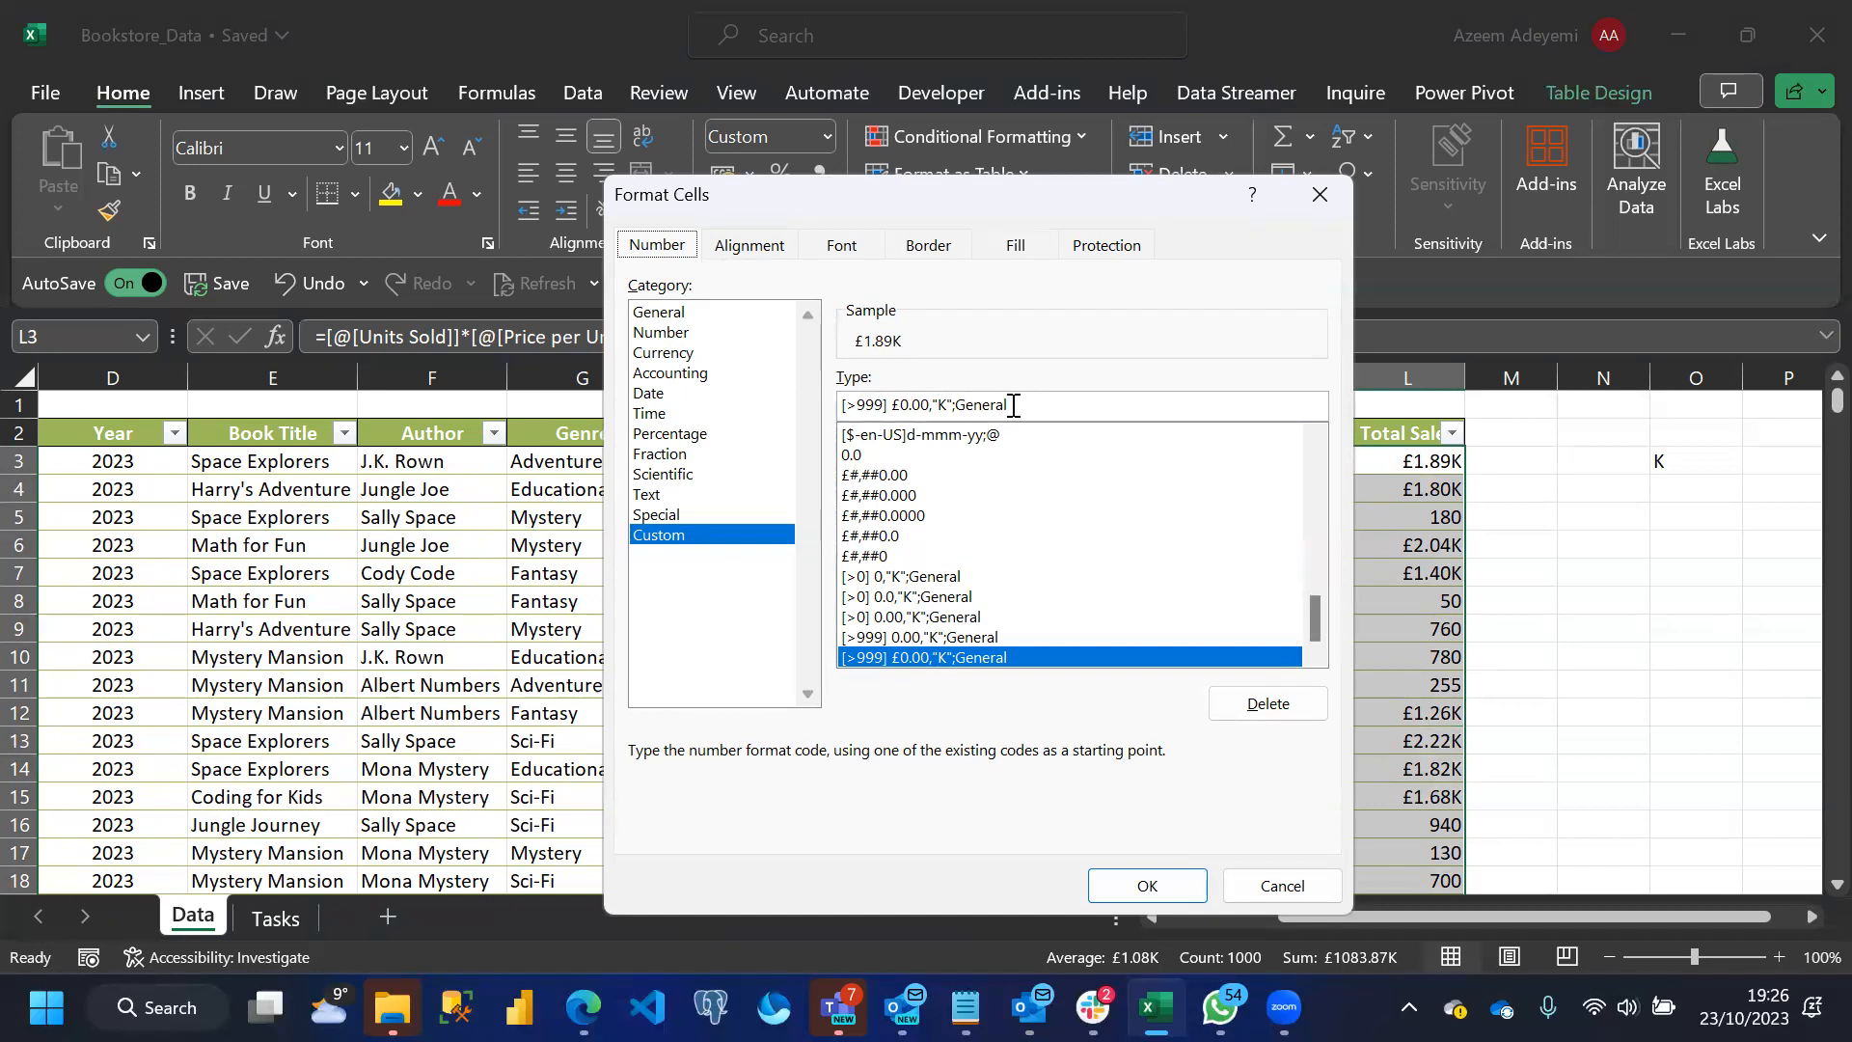
pyautogui.press('BackSpace')
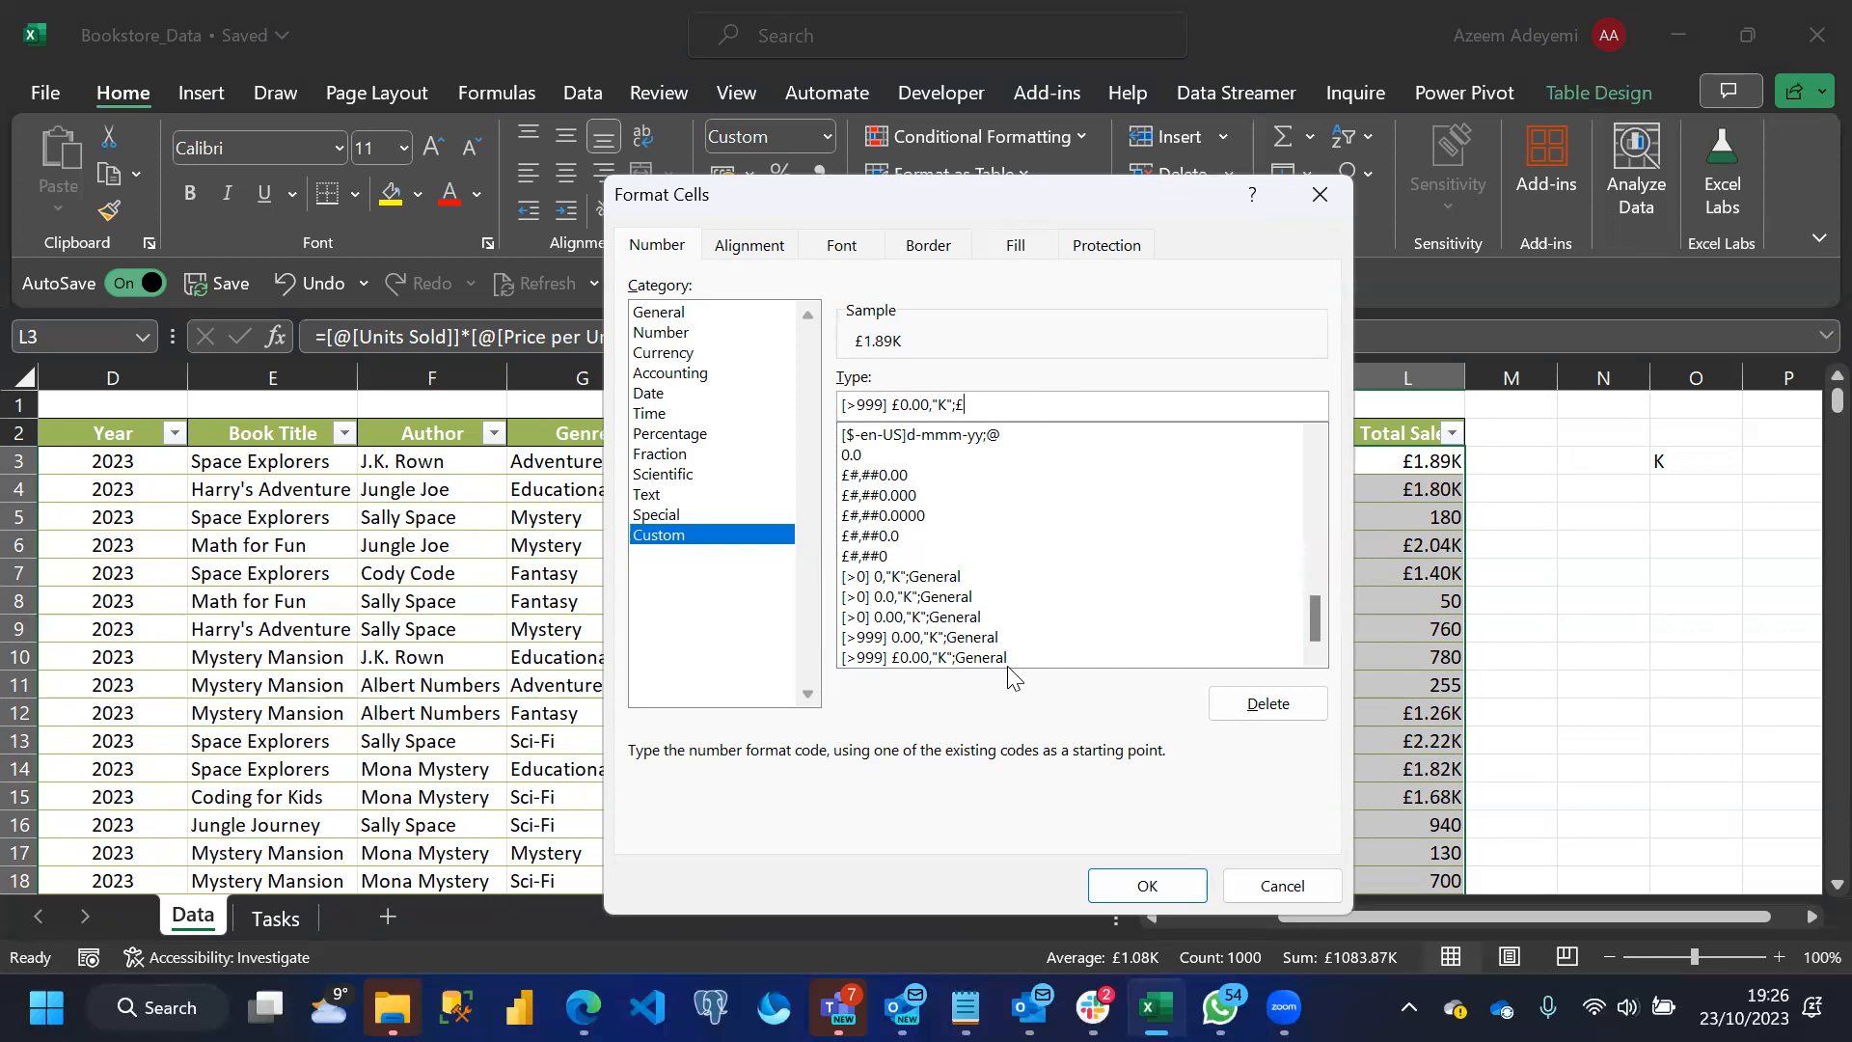
pyautogui.click(1147, 886)
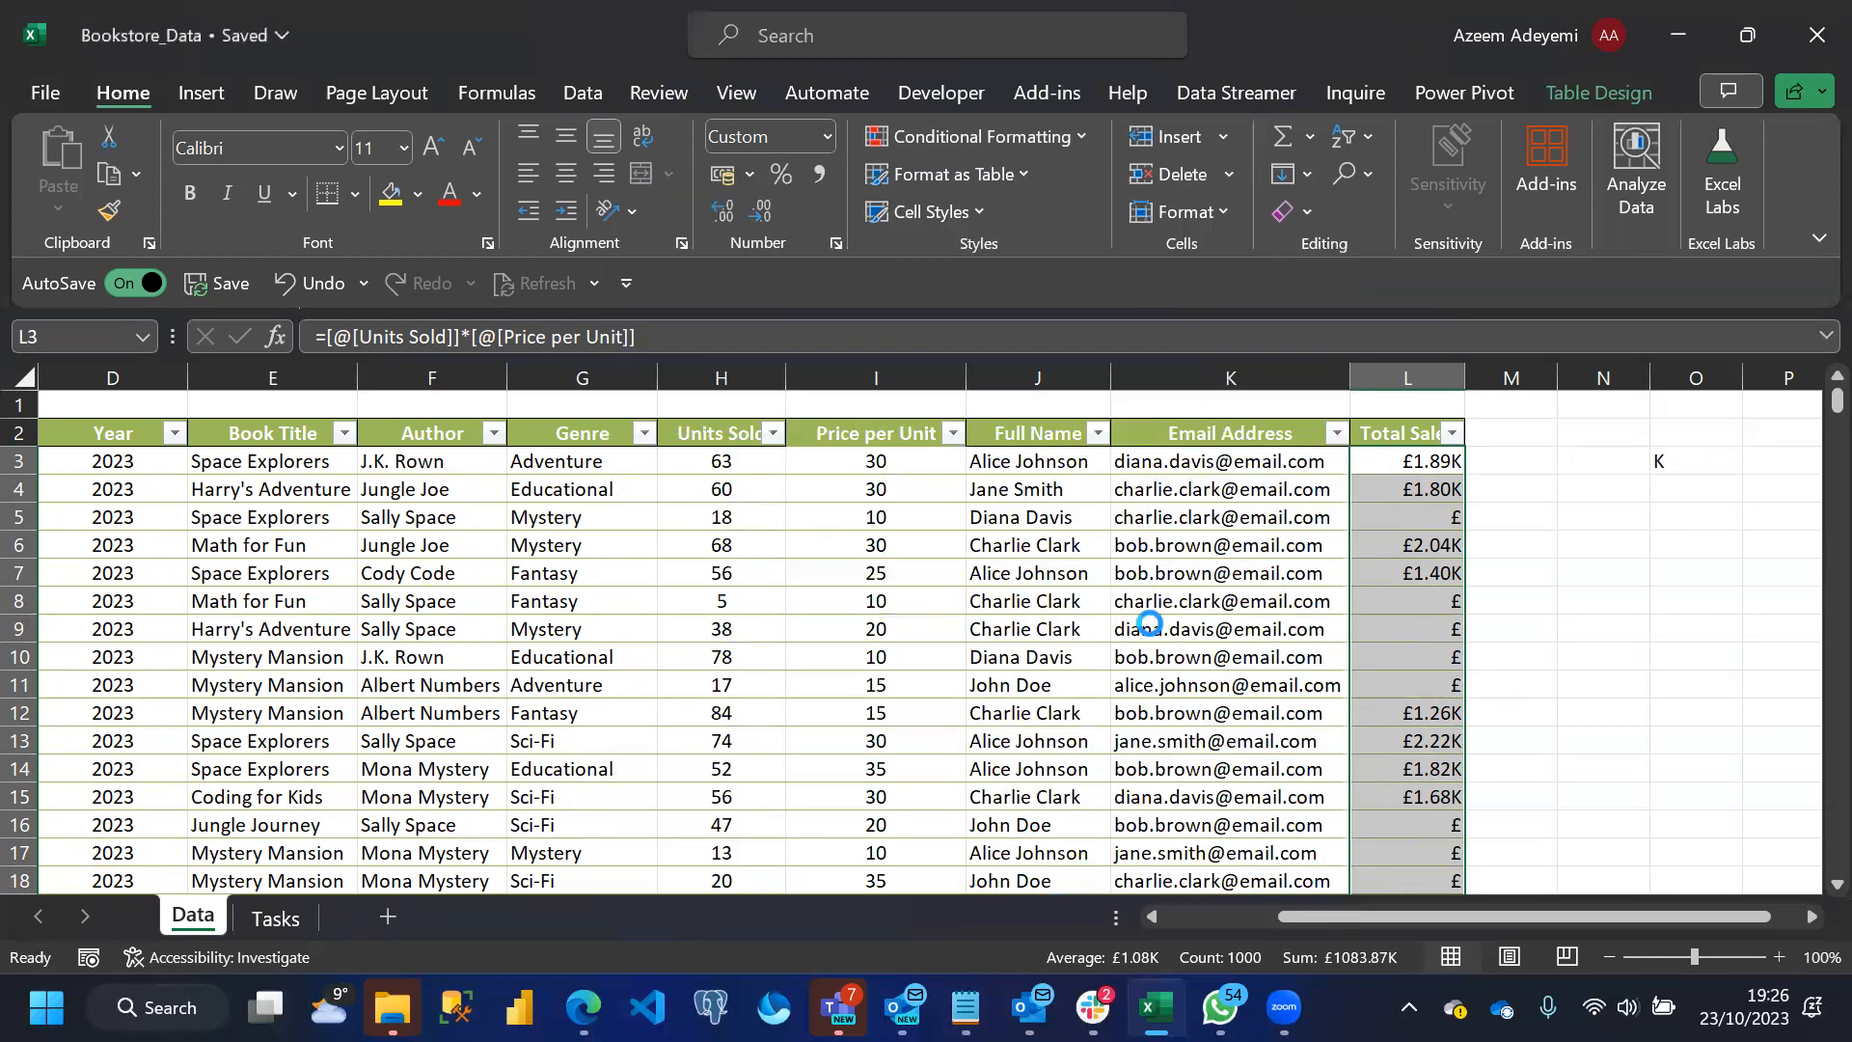
pyautogui.hotkey('ctrl', 'z')
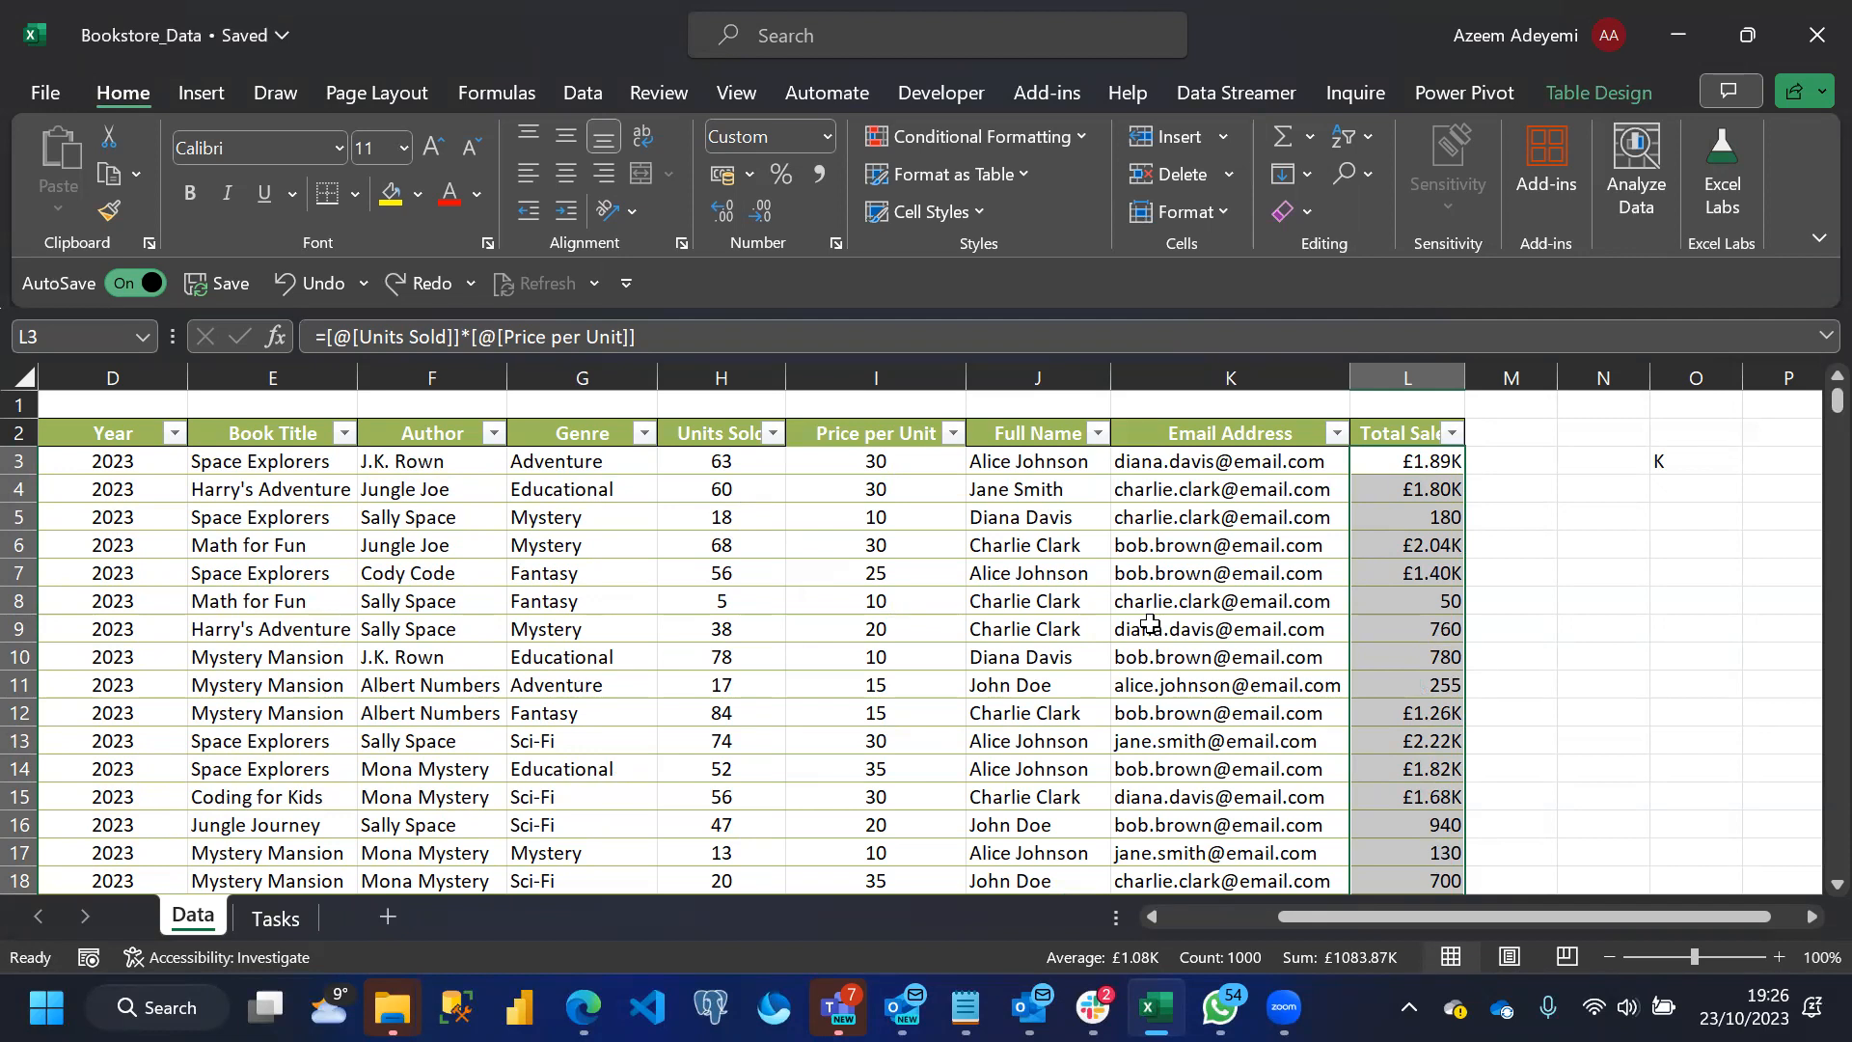
# Apply the £ English (United Kingdom) accounting format with no decimal places to the whole Total Sales column
pyautogui.hotkey('shift', 'BackSpace')
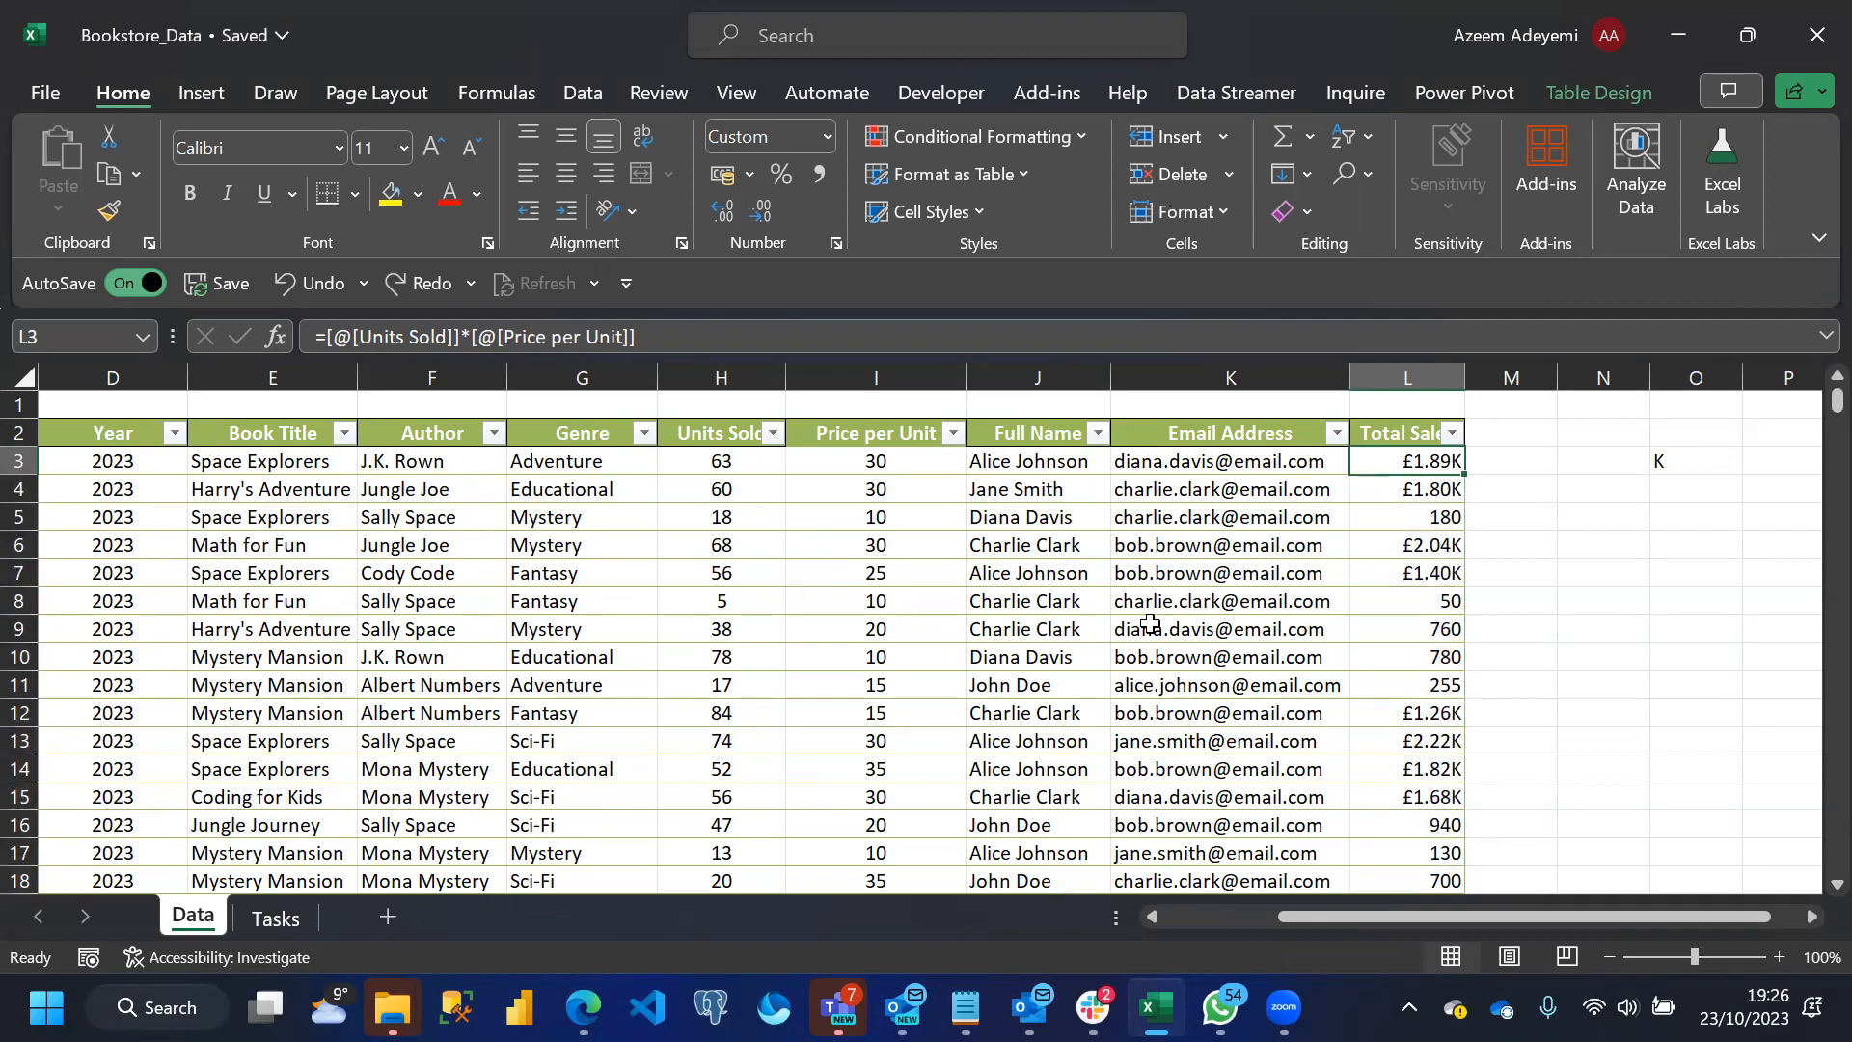
pyautogui.click(1411, 381)
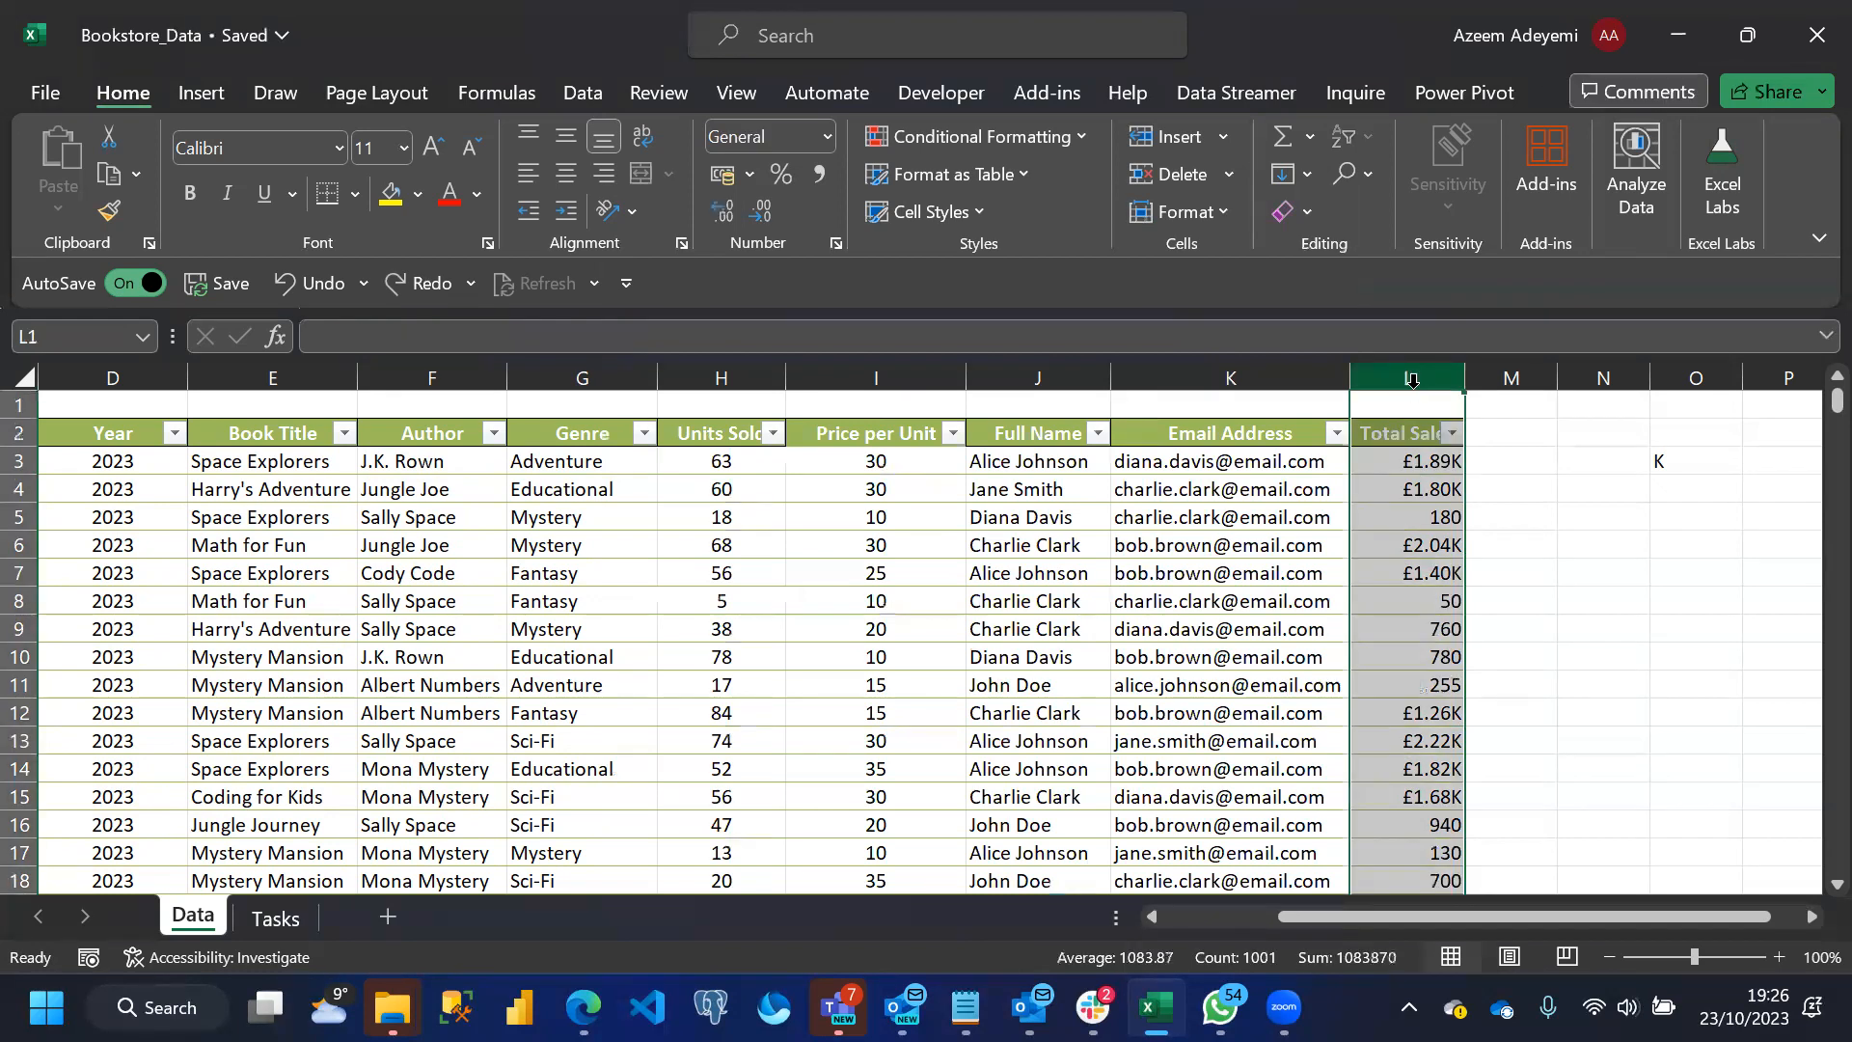
pyautogui.click(751, 175)
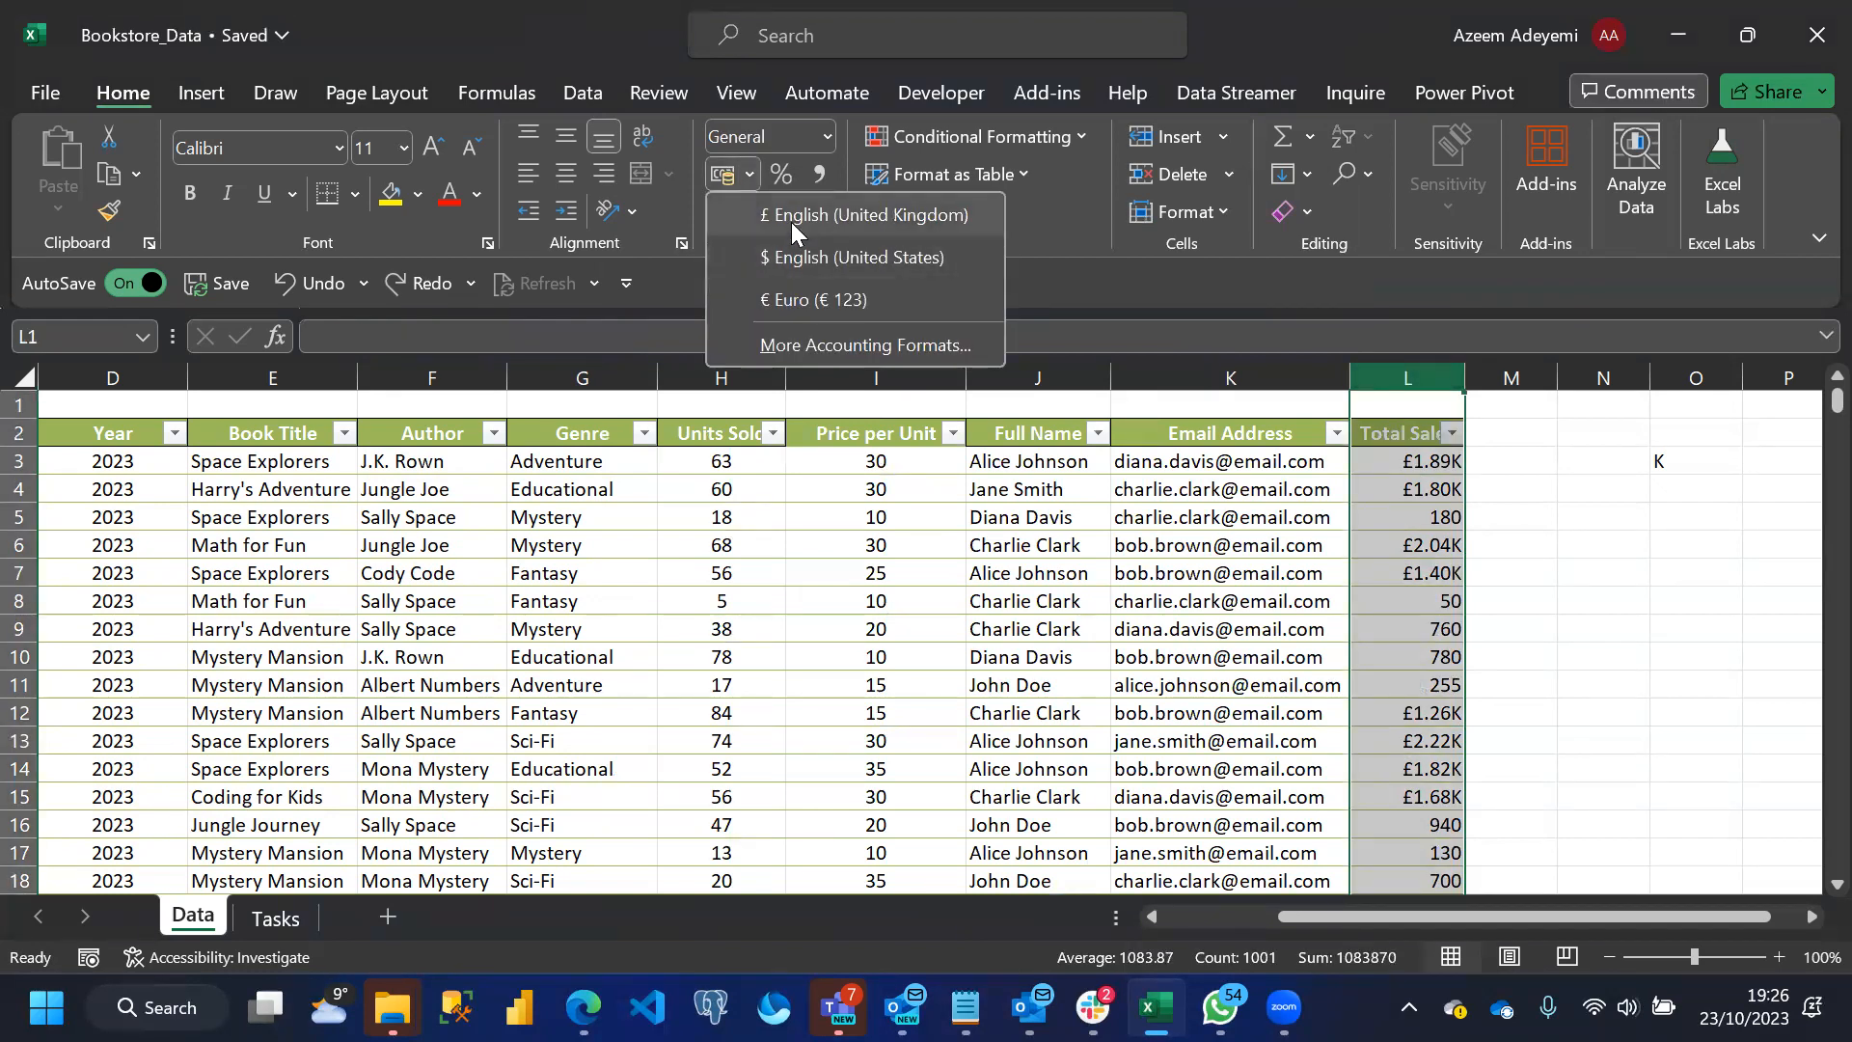
pyautogui.click(791, 219)
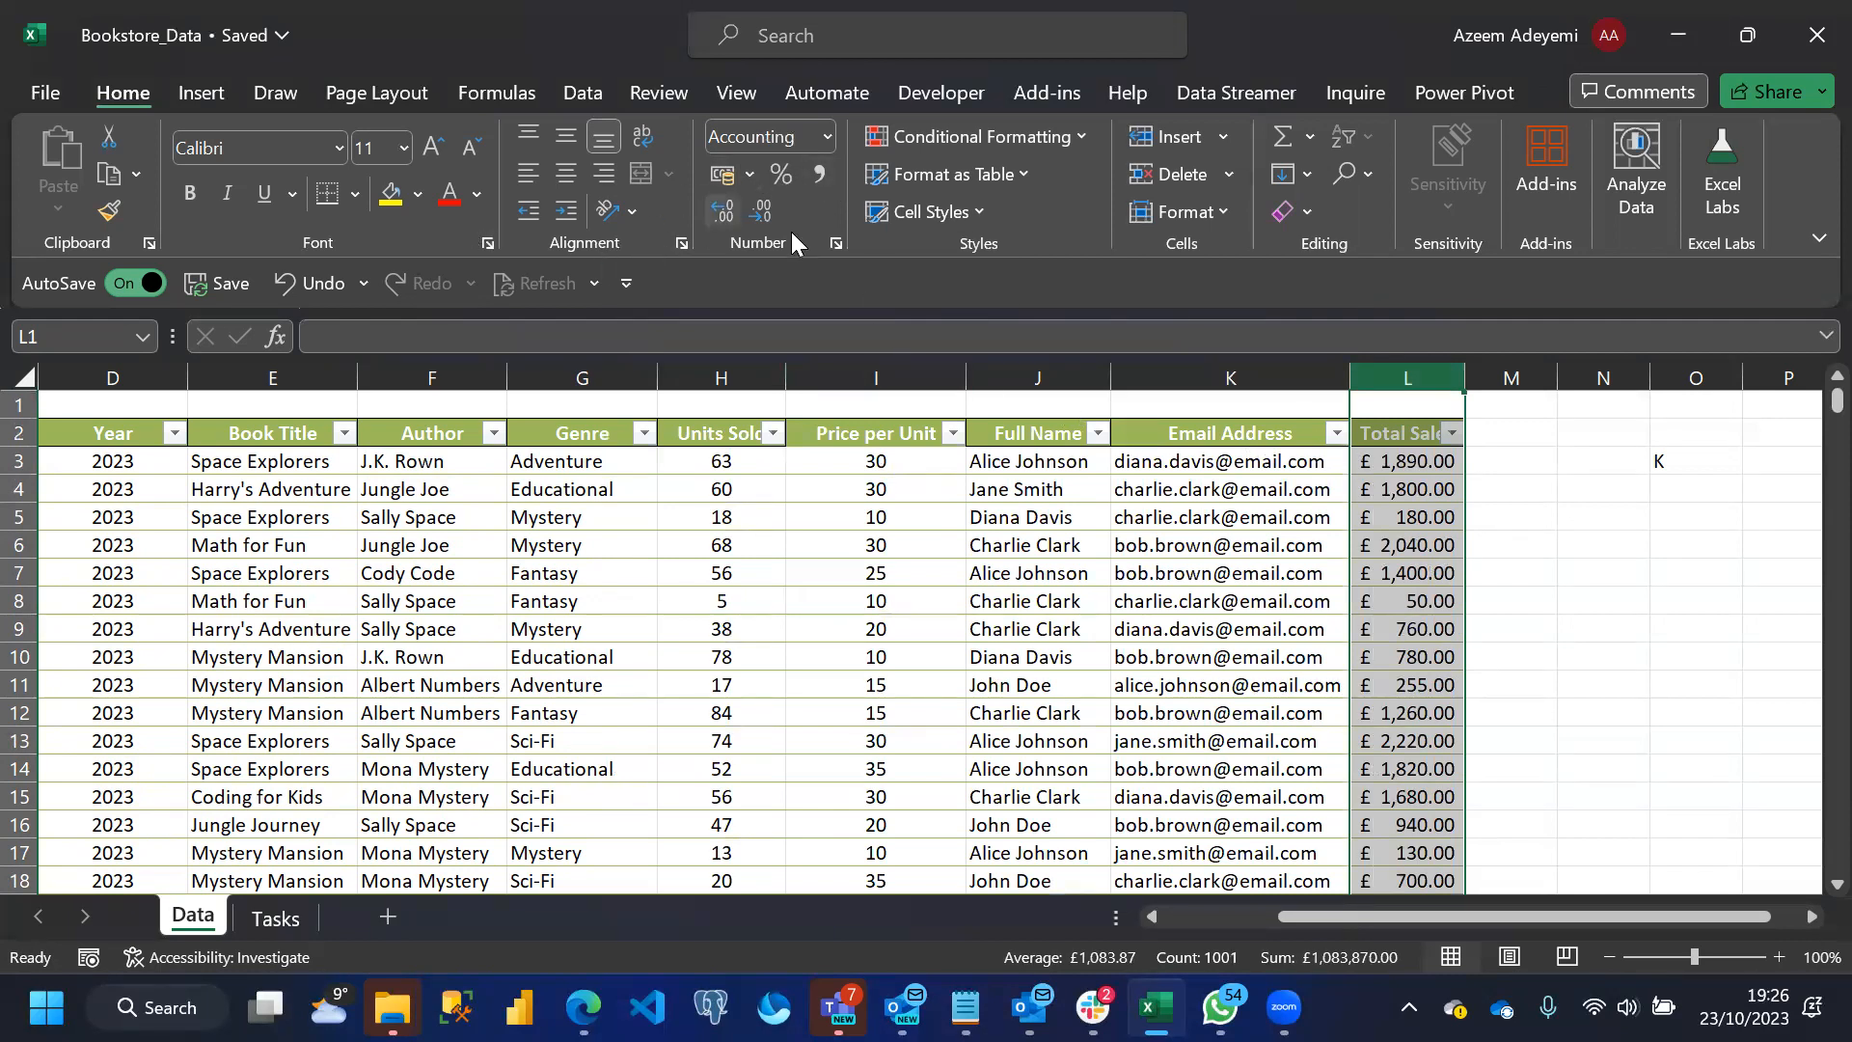
pyautogui.click(758, 212)
pyautogui.click(758, 212)
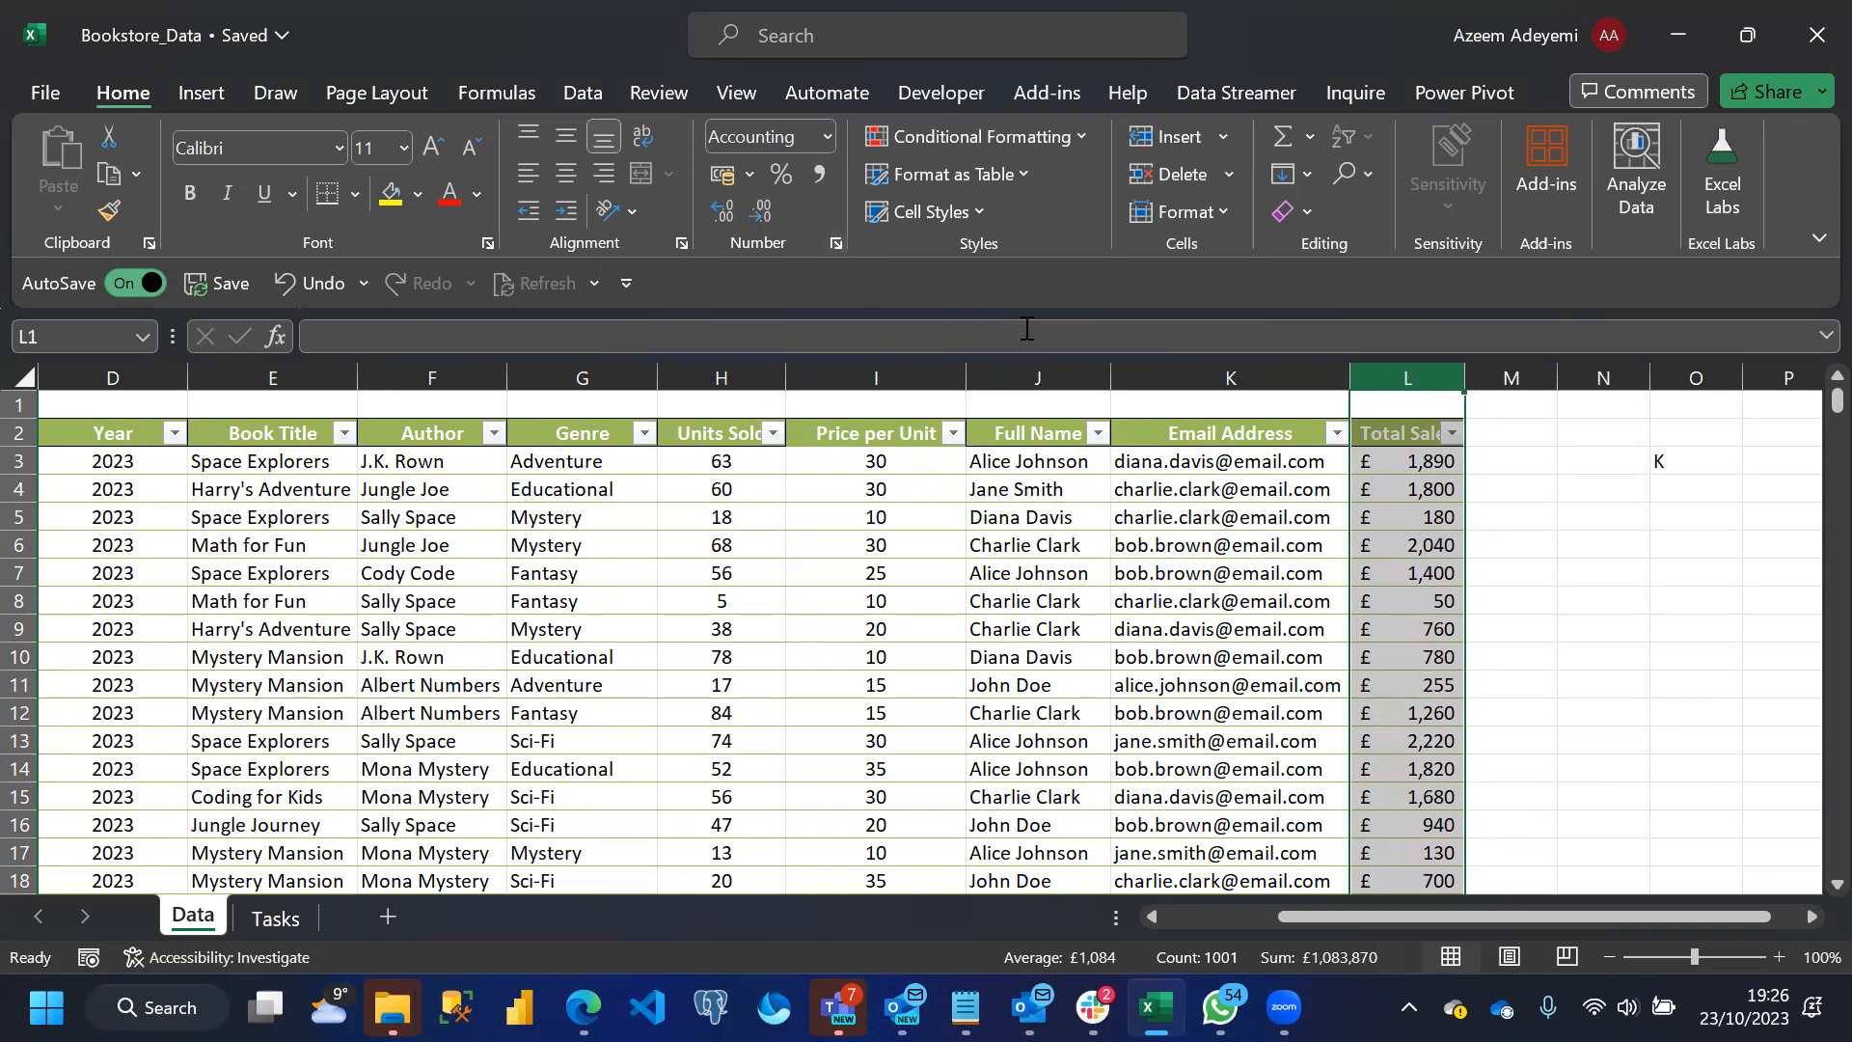
pyautogui.click(1065, 565)
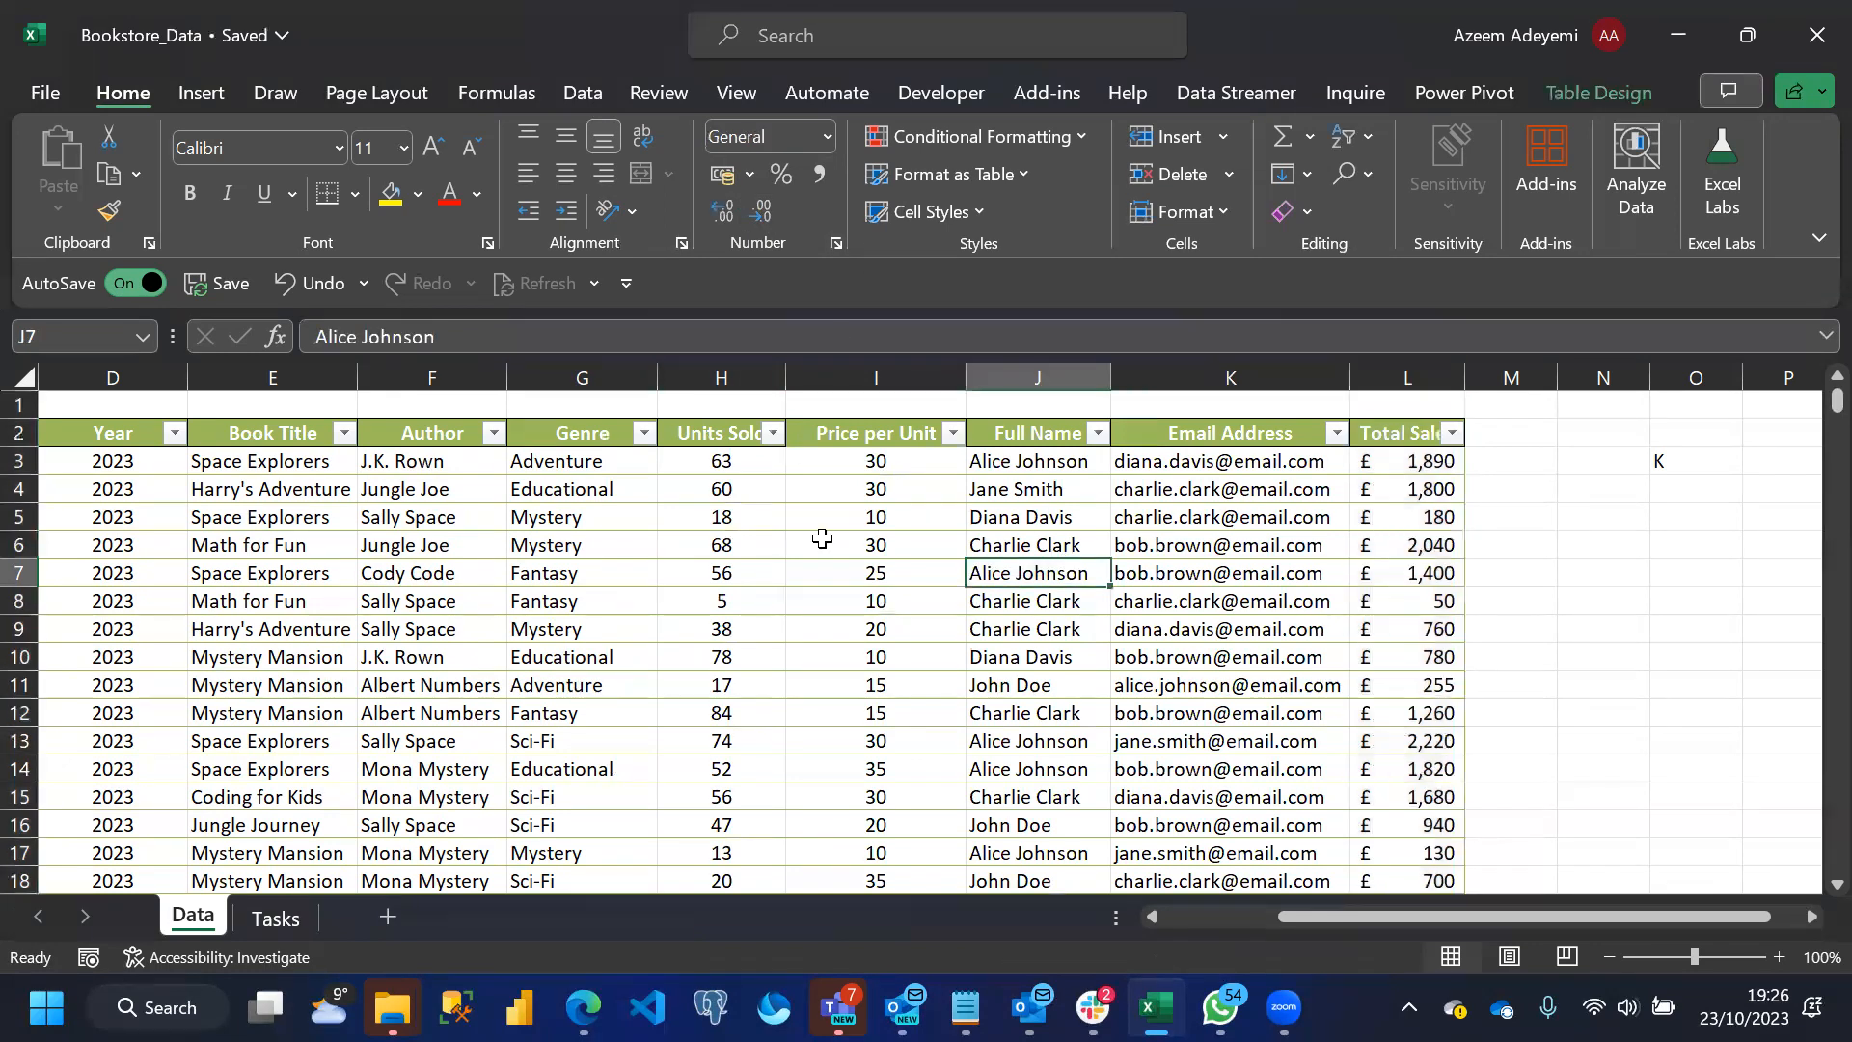
# Clear the stray K from cell O3 and consult the task list on the Tasks sheet
pyautogui.click(1664, 459)
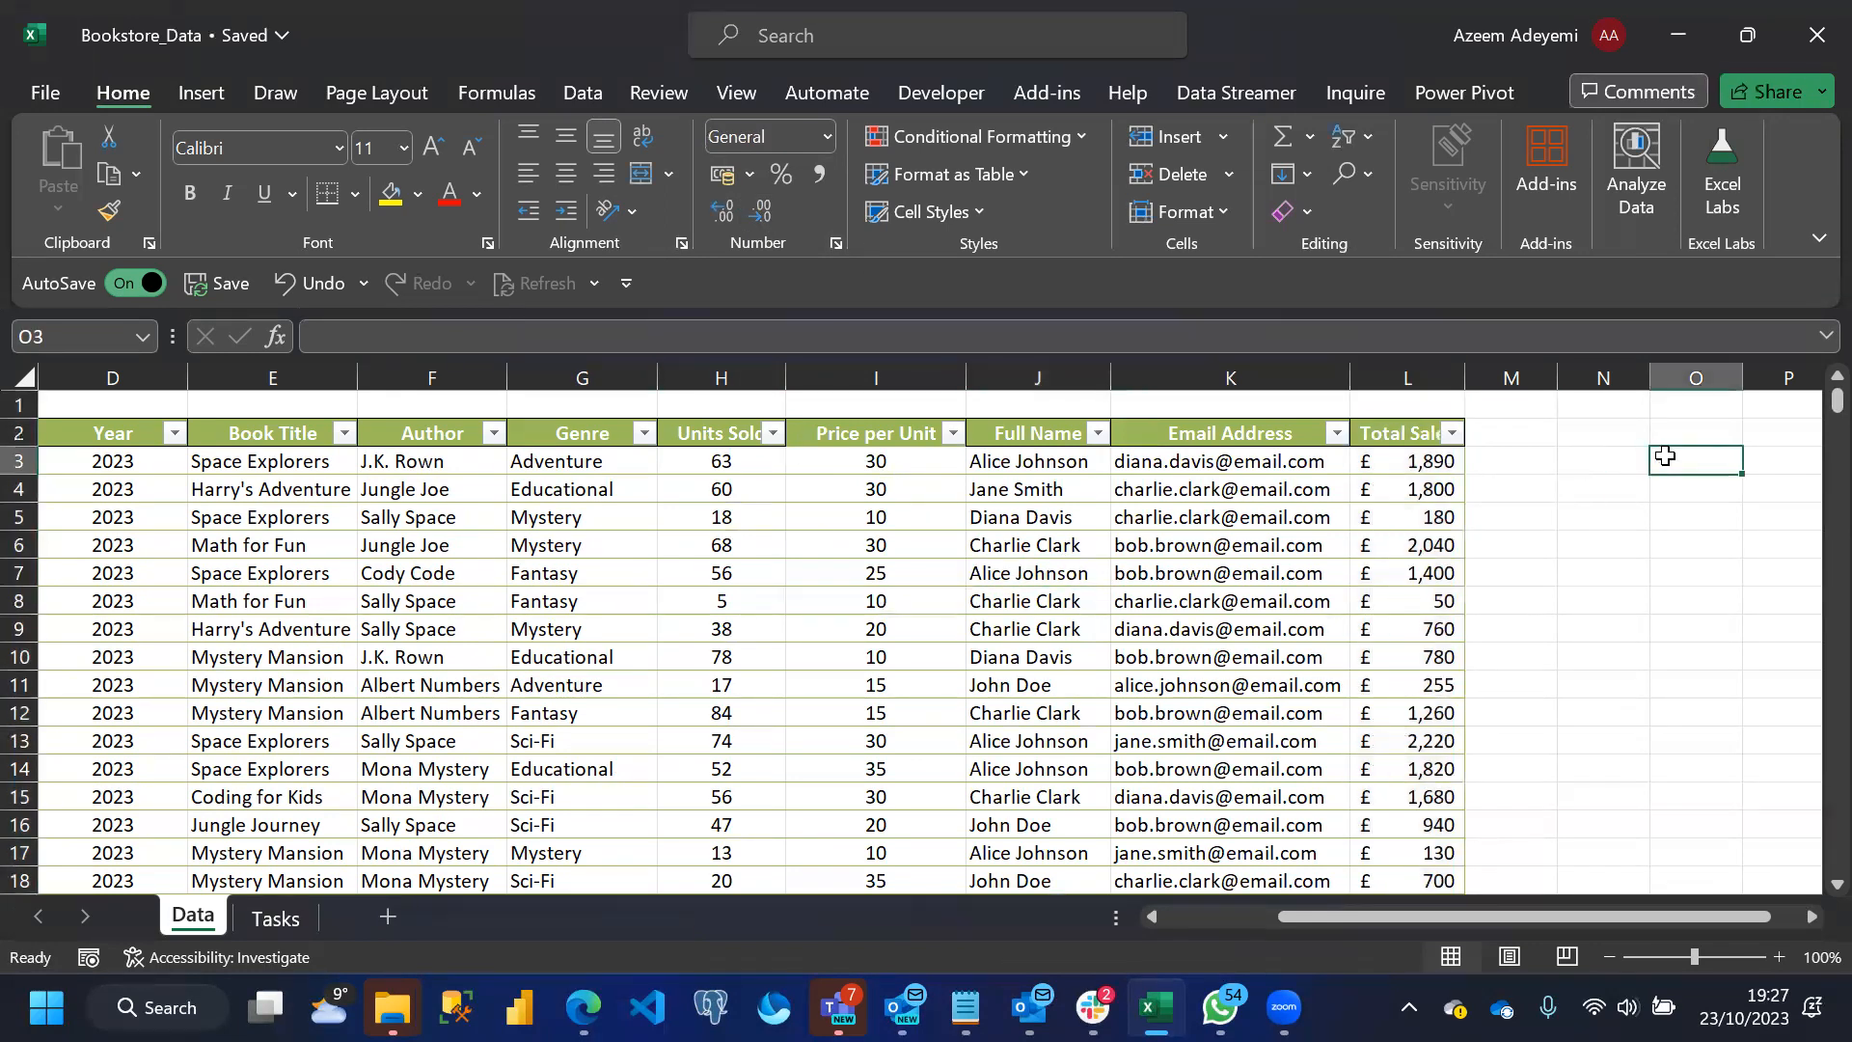
pyautogui.click(259, 922)
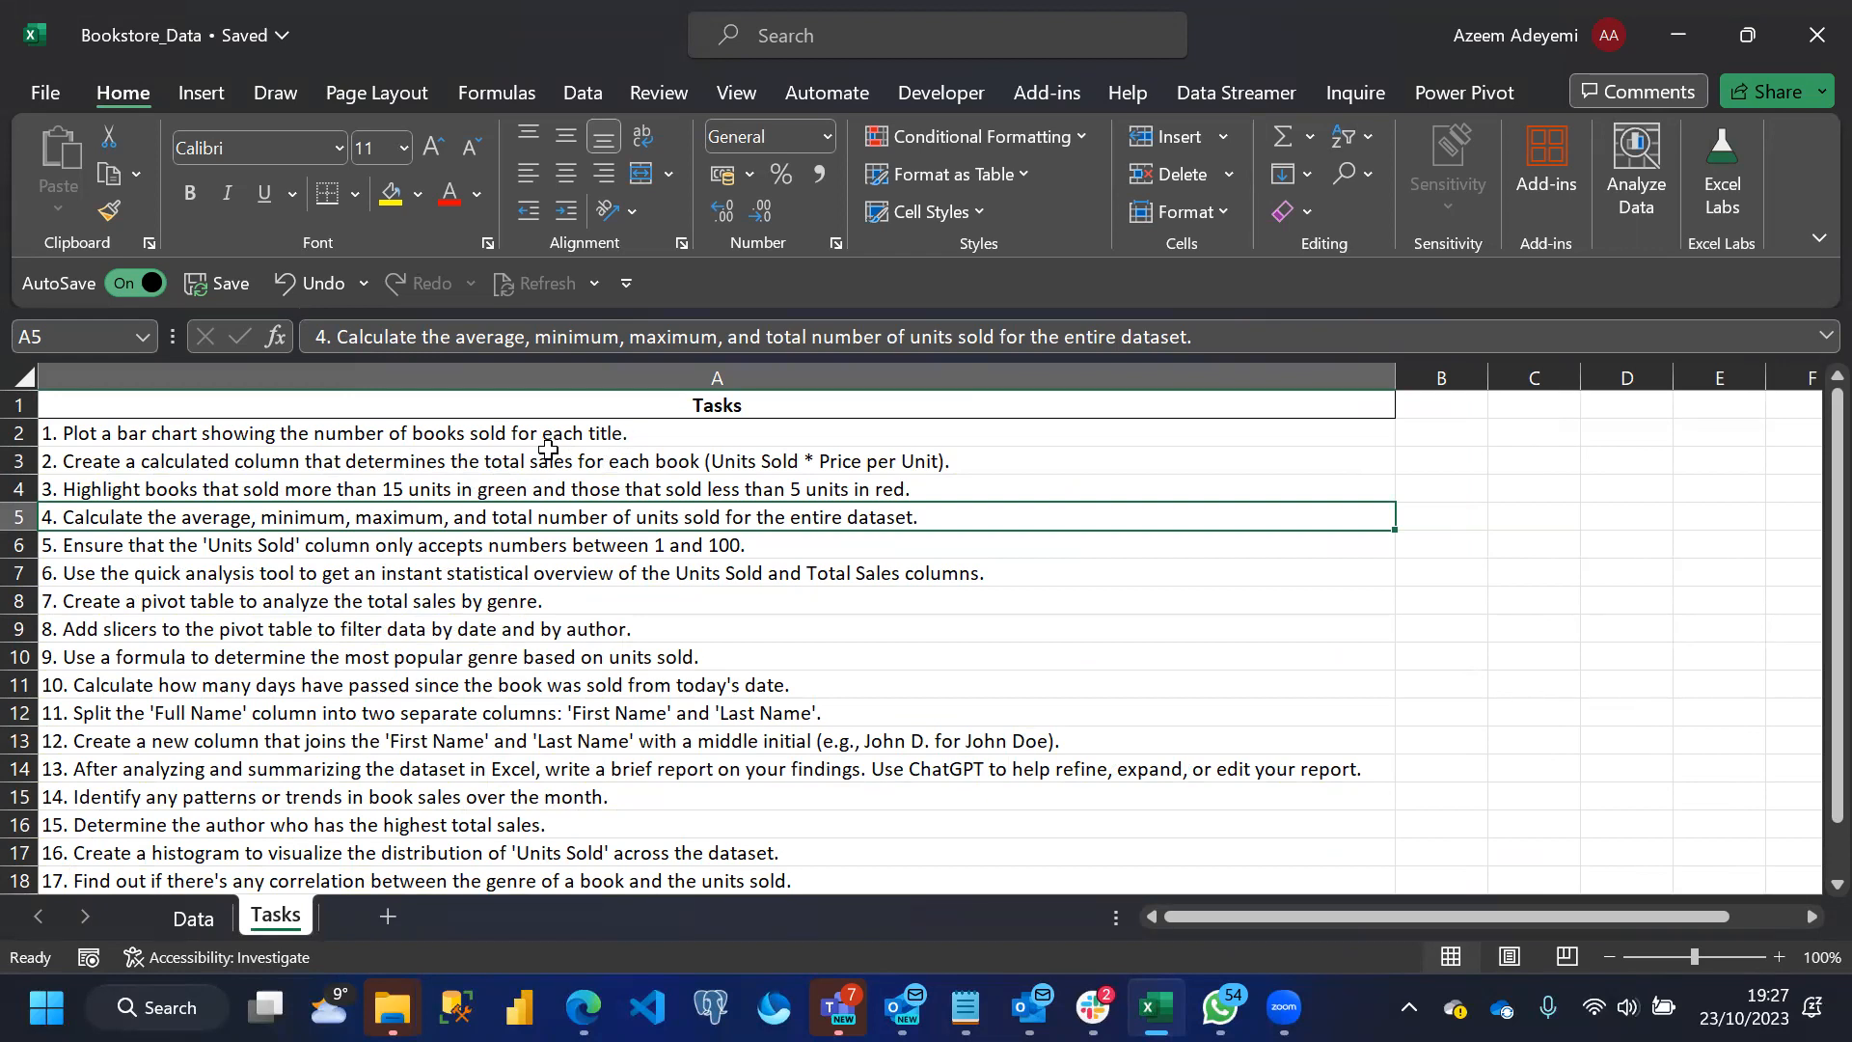
pyautogui.click(193, 919)
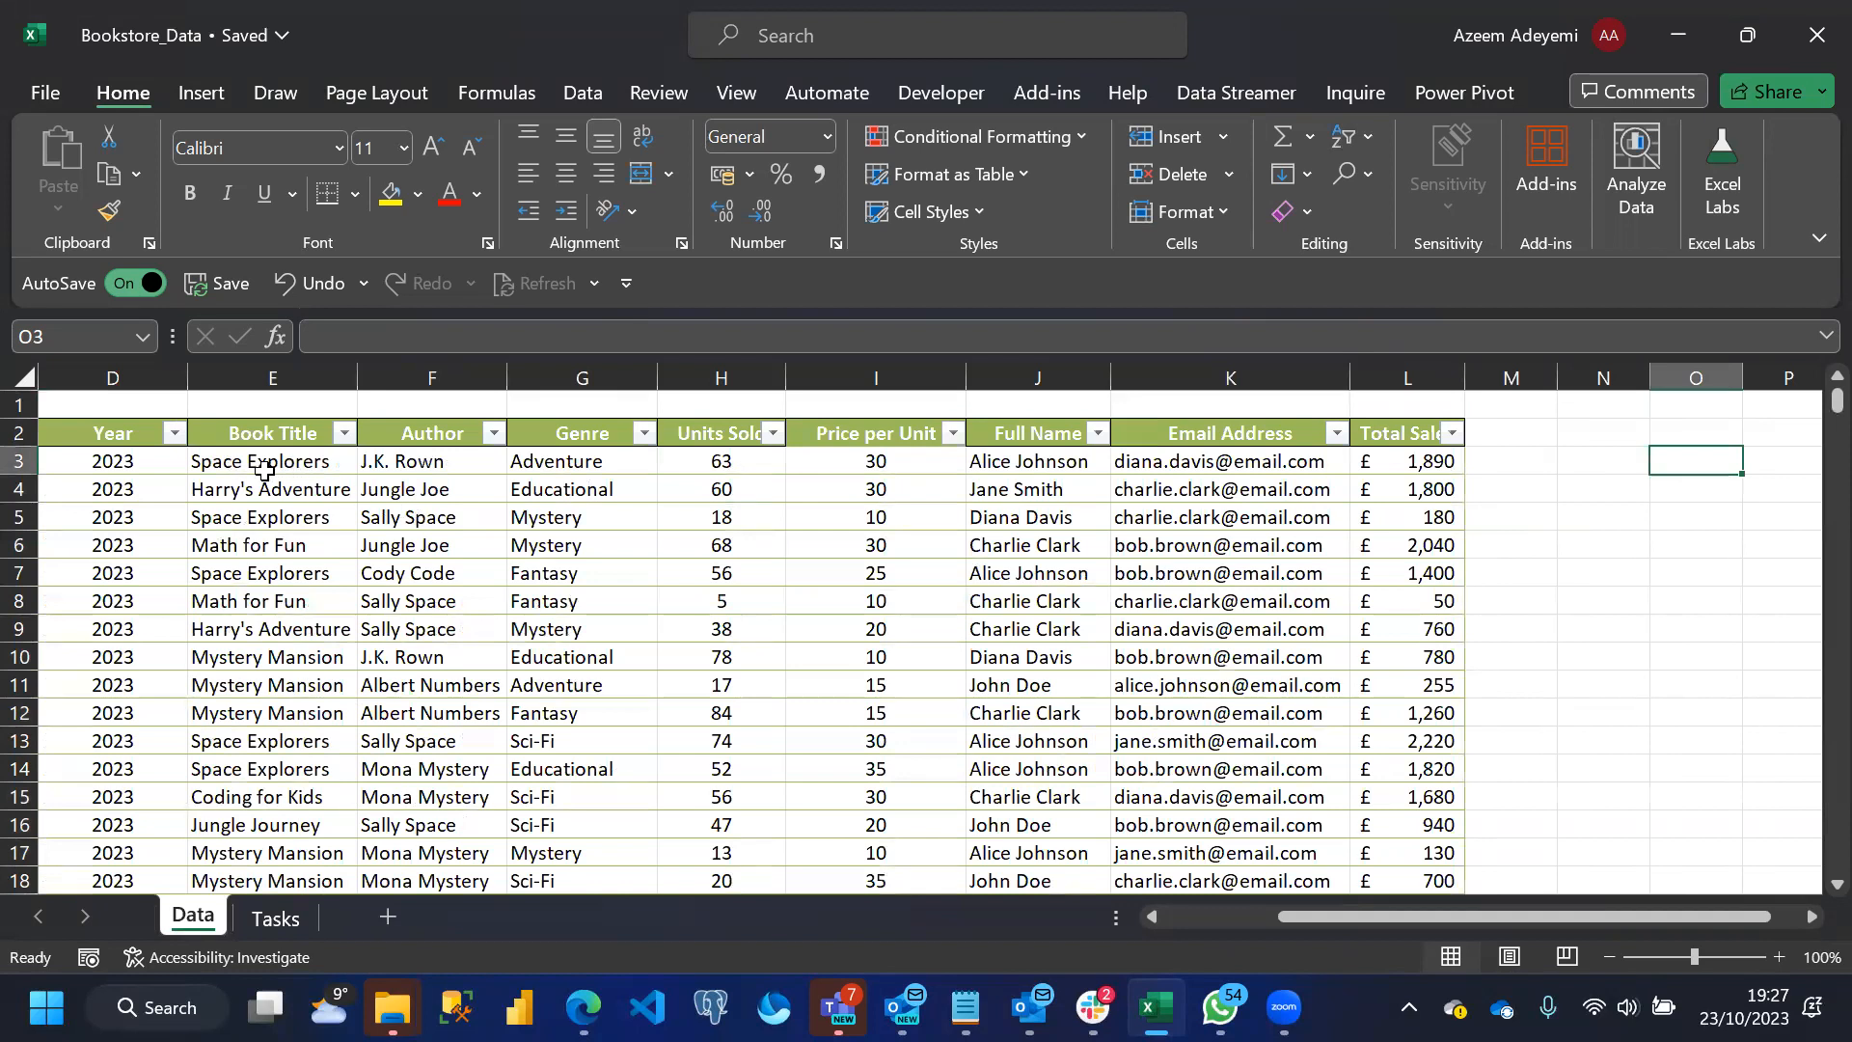
# Start a PivotTable based on the bookstore sales table in the Data sheet
pyautogui.click(307, 548)
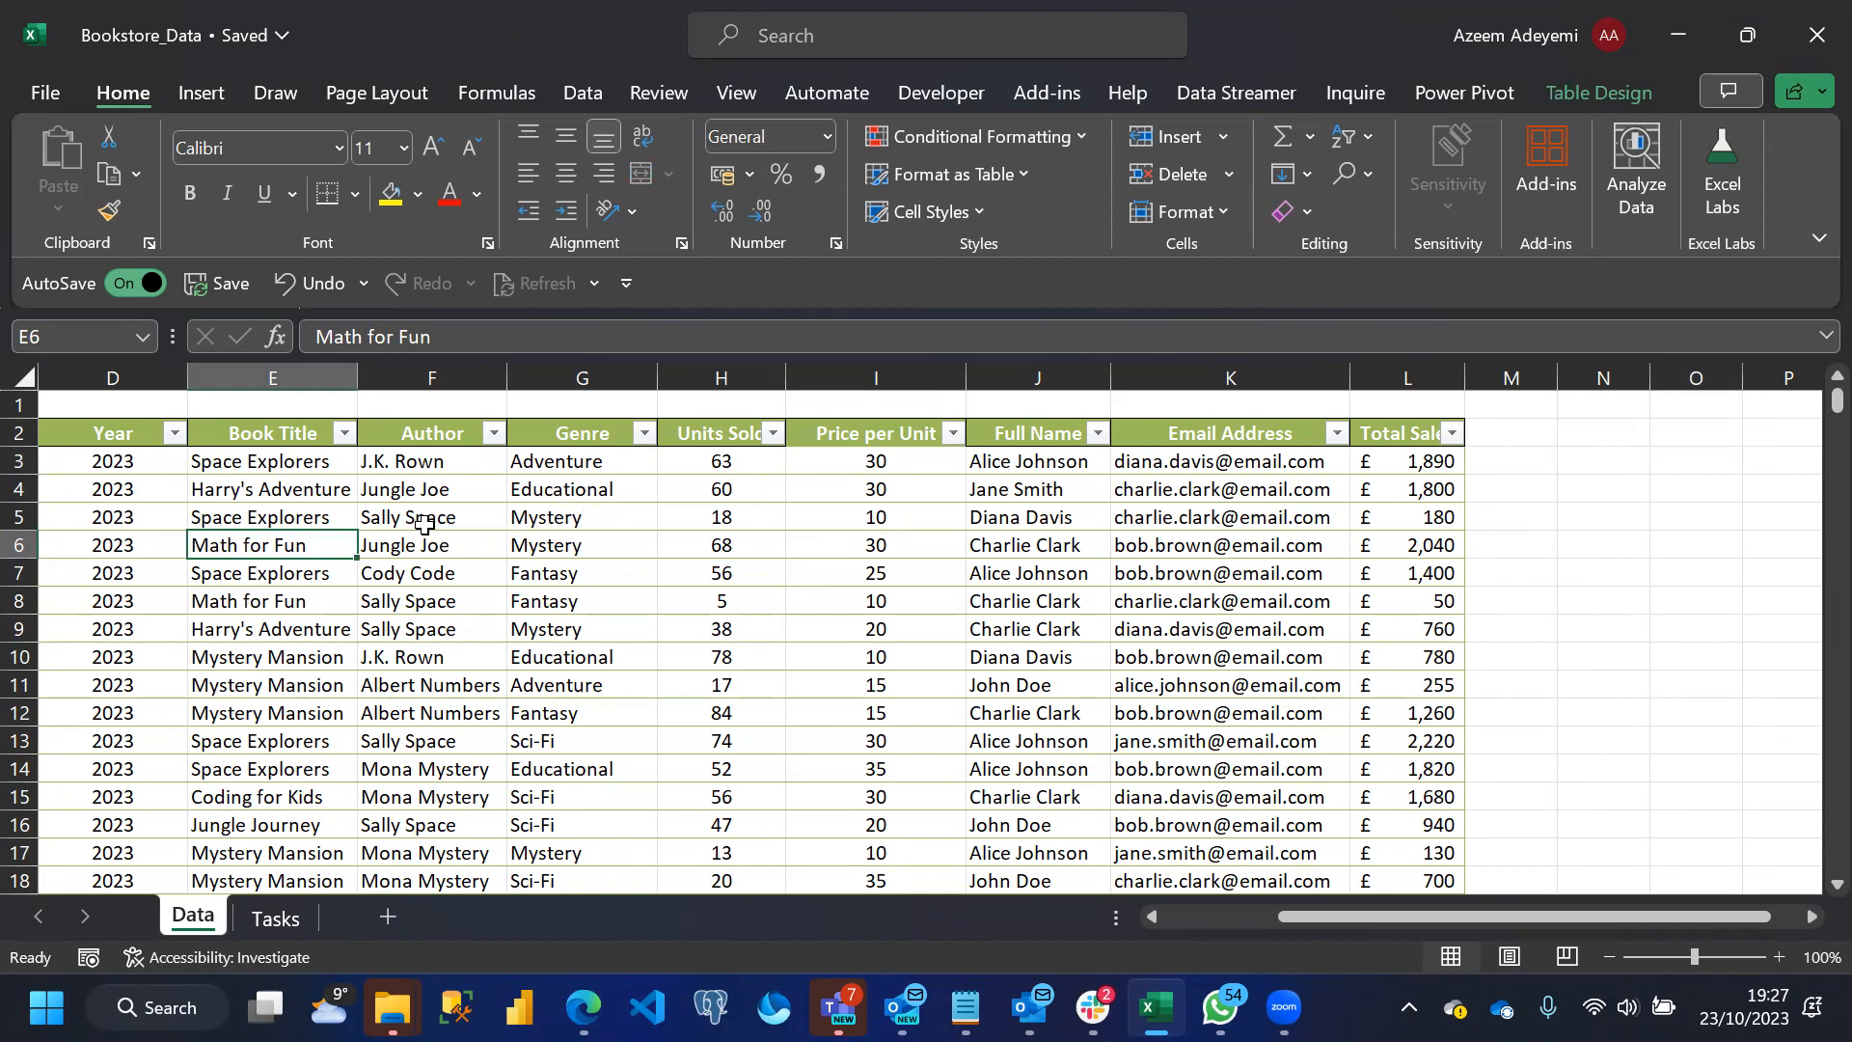
pyautogui.click(204, 94)
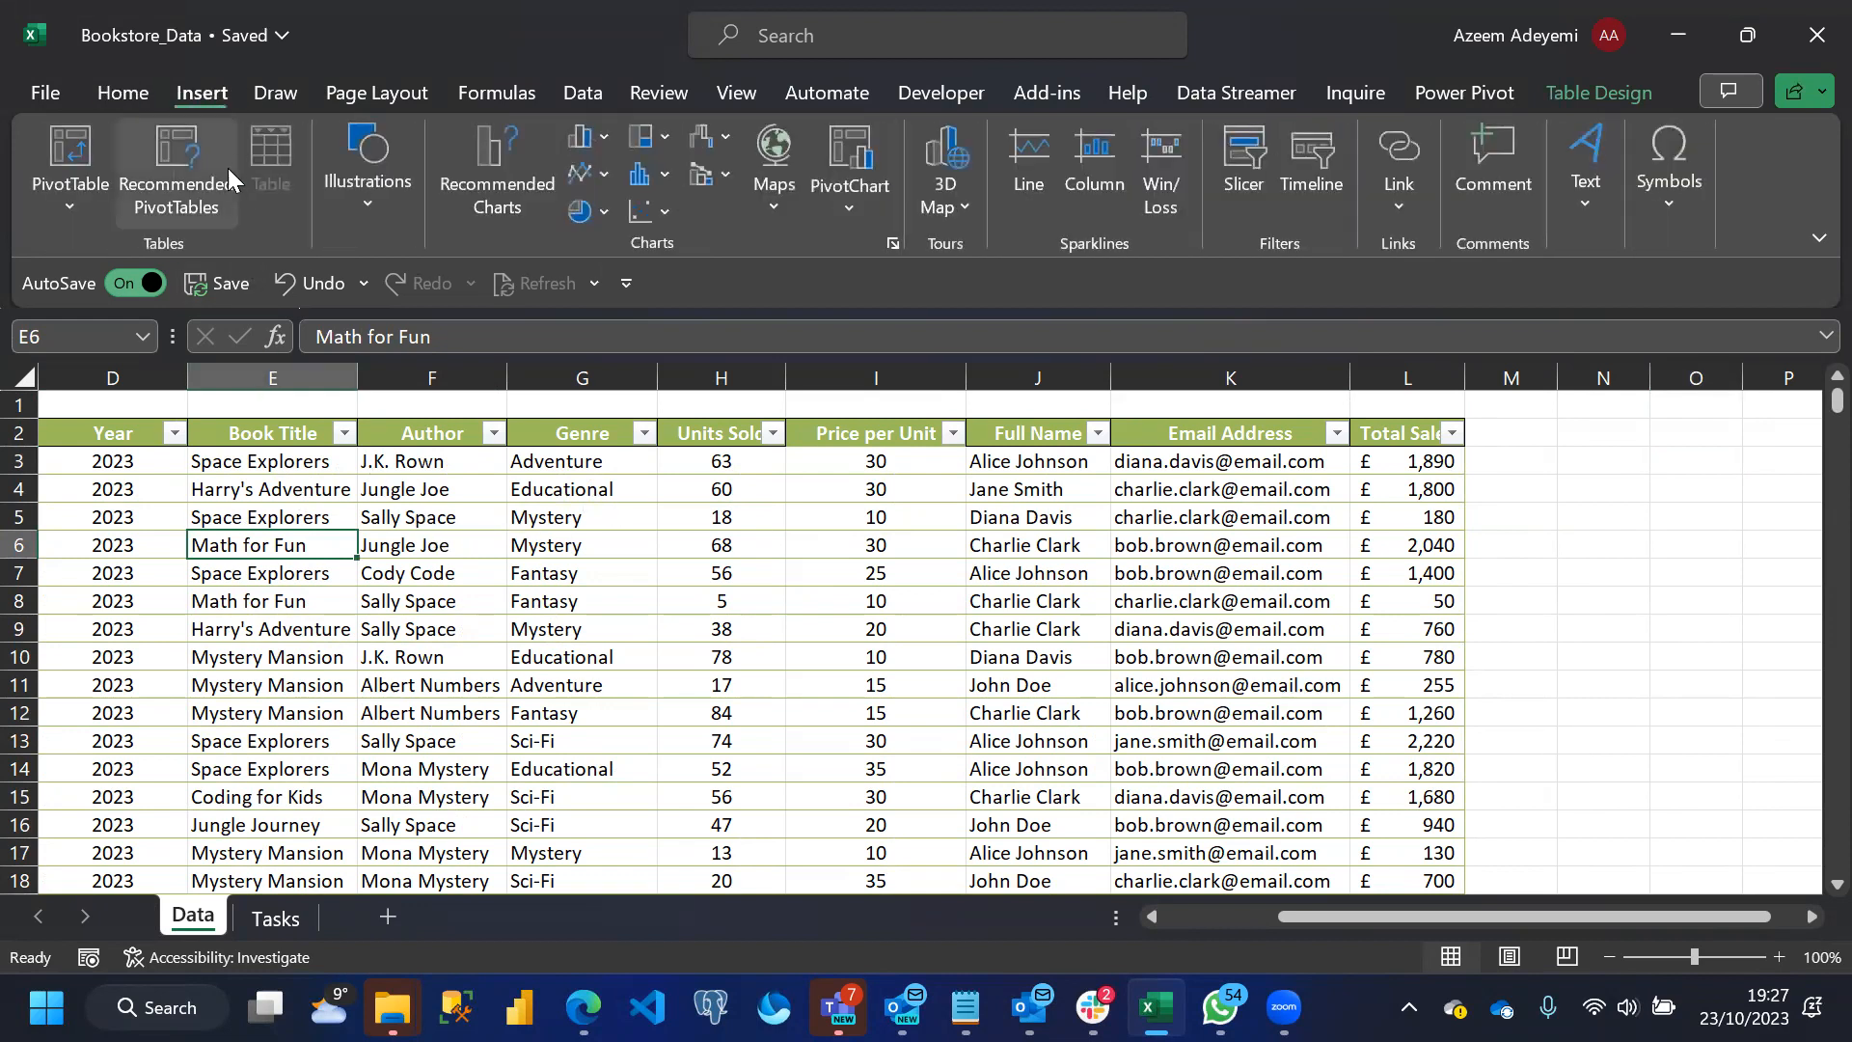
pyautogui.click(85, 162)
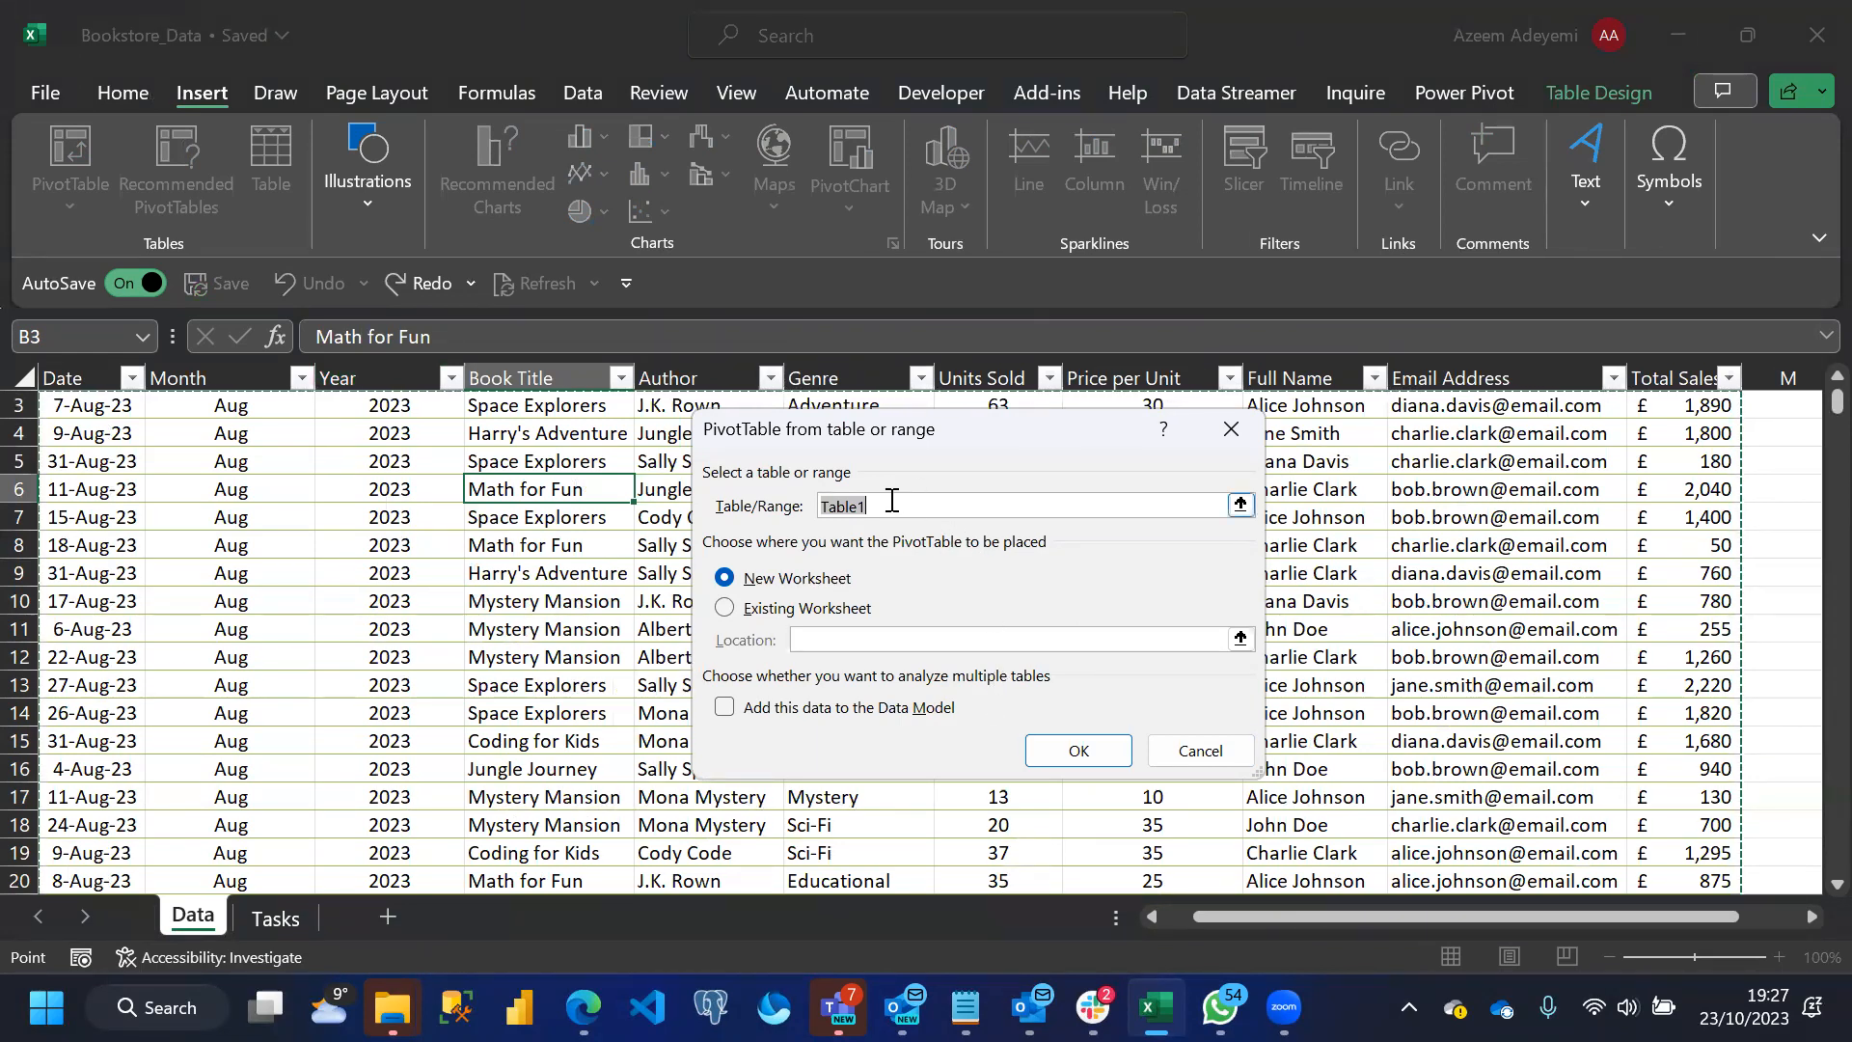
# Try to create the PivotTable with Book_Store as its source table
pyautogui.write('Boo')
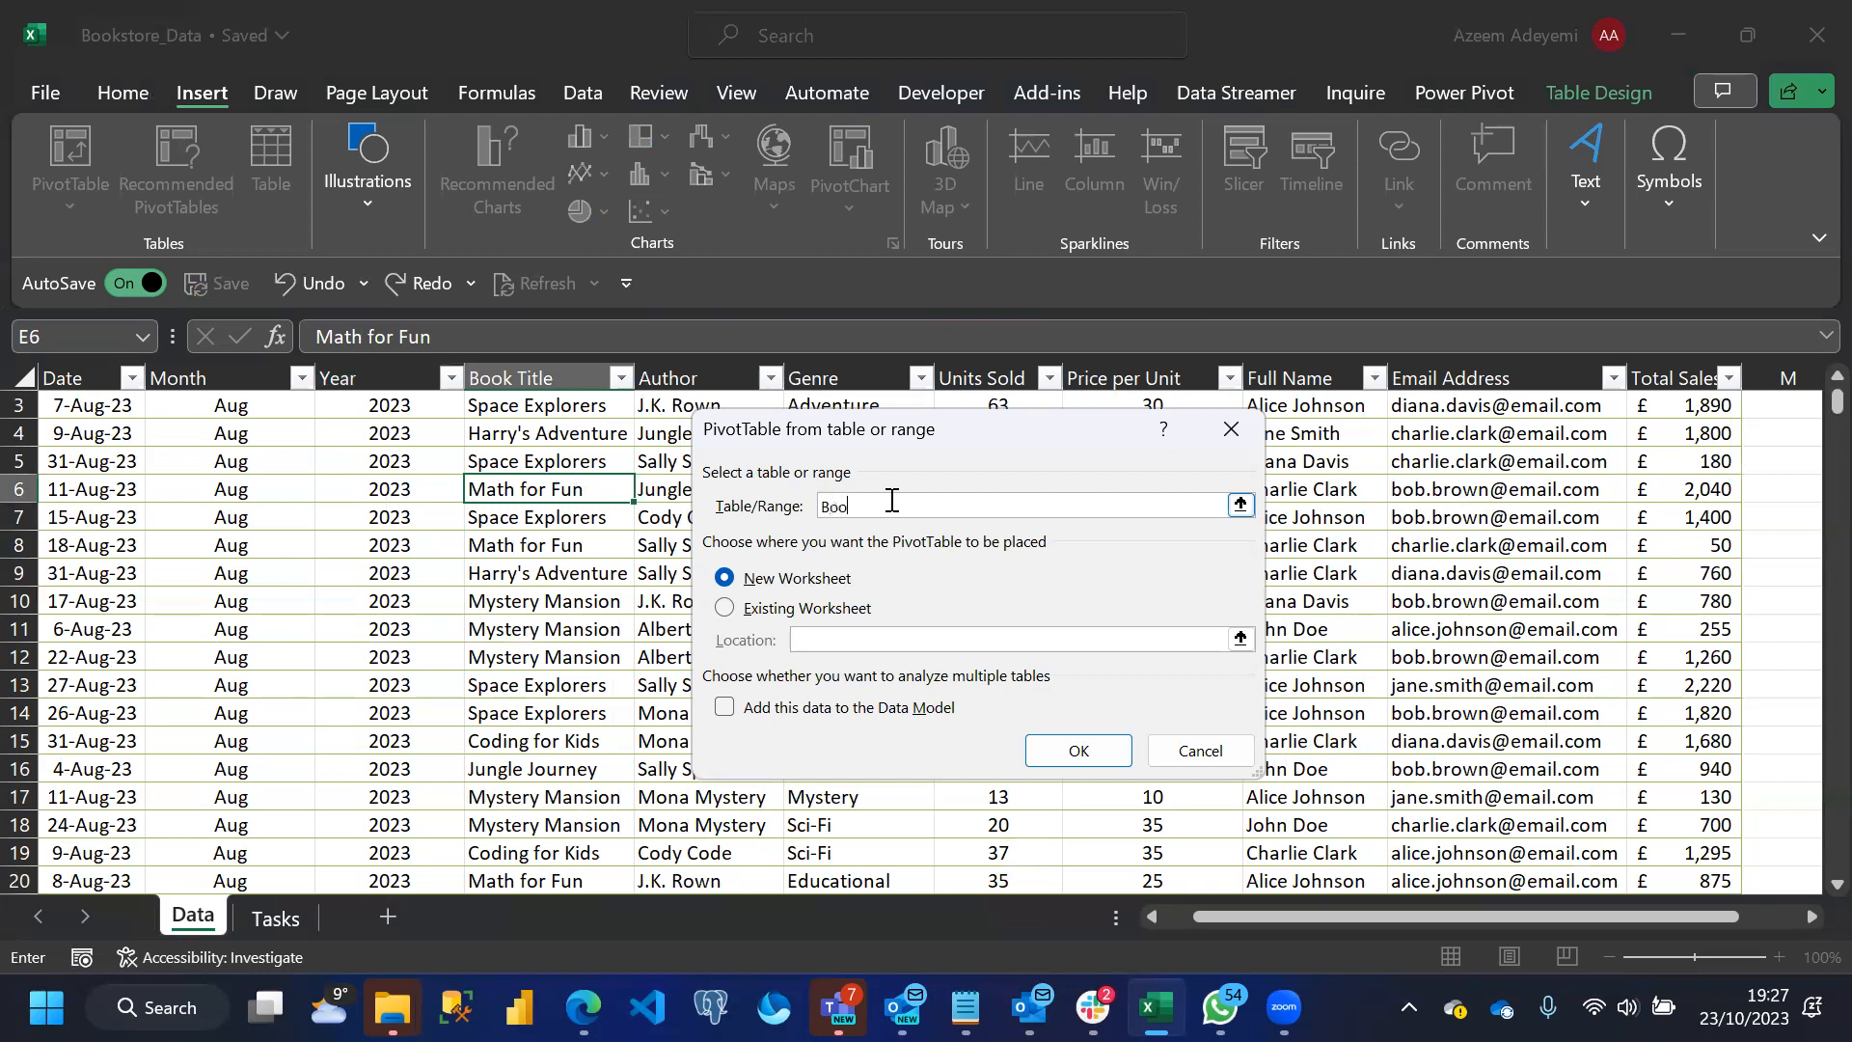
pyautogui.write('k_Store')
pyautogui.click(1076, 759)
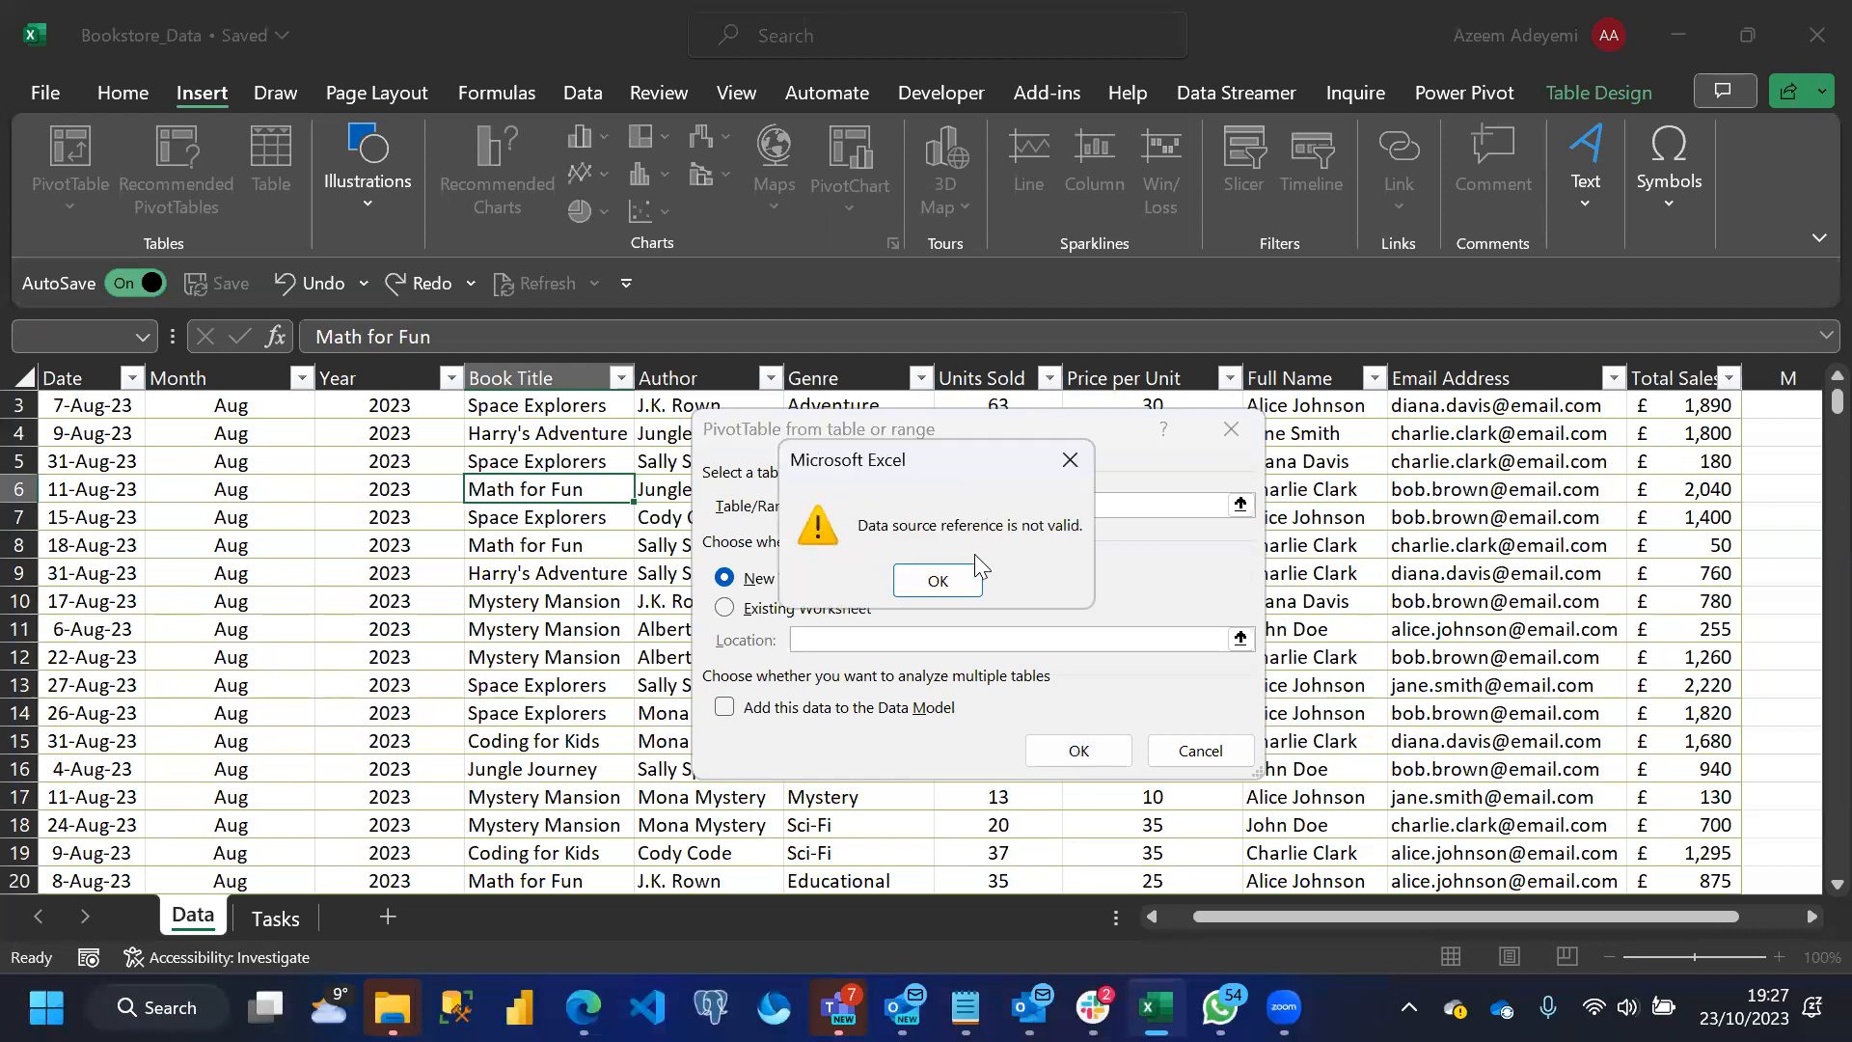
pyautogui.press('Return')
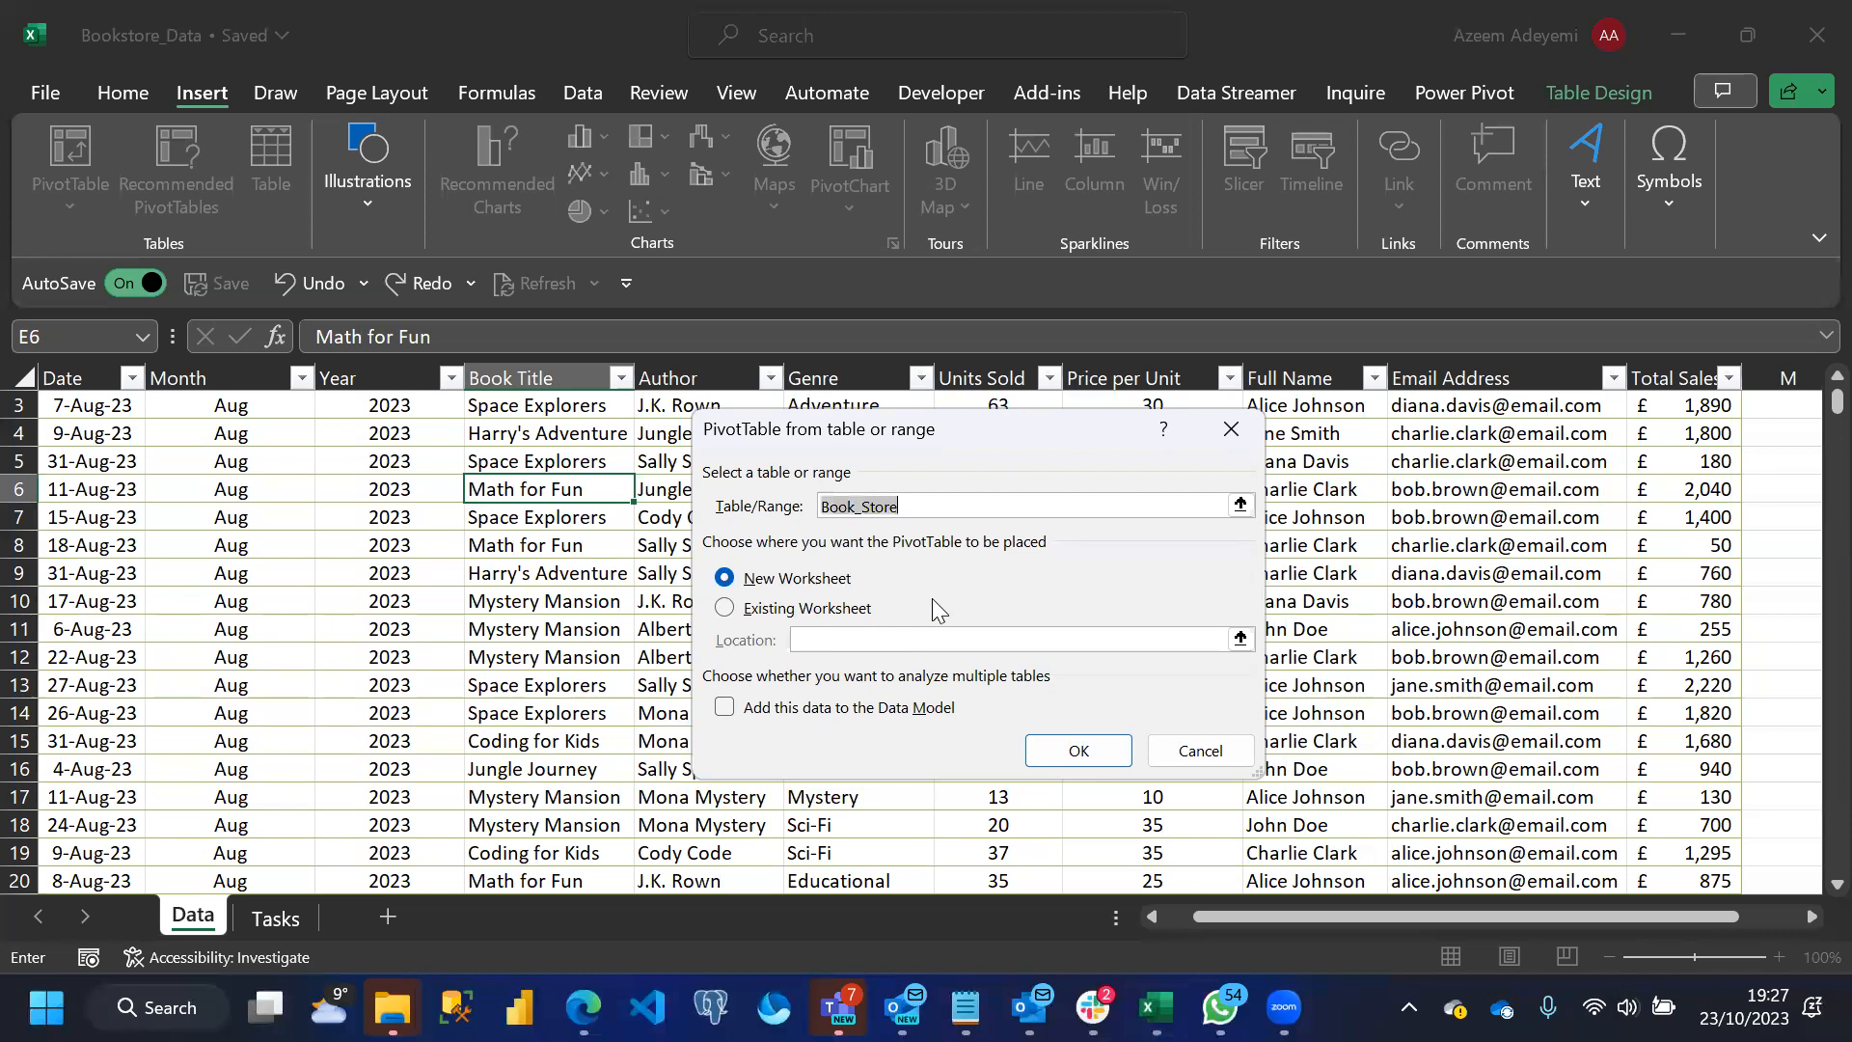
# Create the PivotTable from Table1 on a new worksheet and enlarge its field list so all fields are readable
pyautogui.write('Table1')
pyautogui.click(1058, 751)
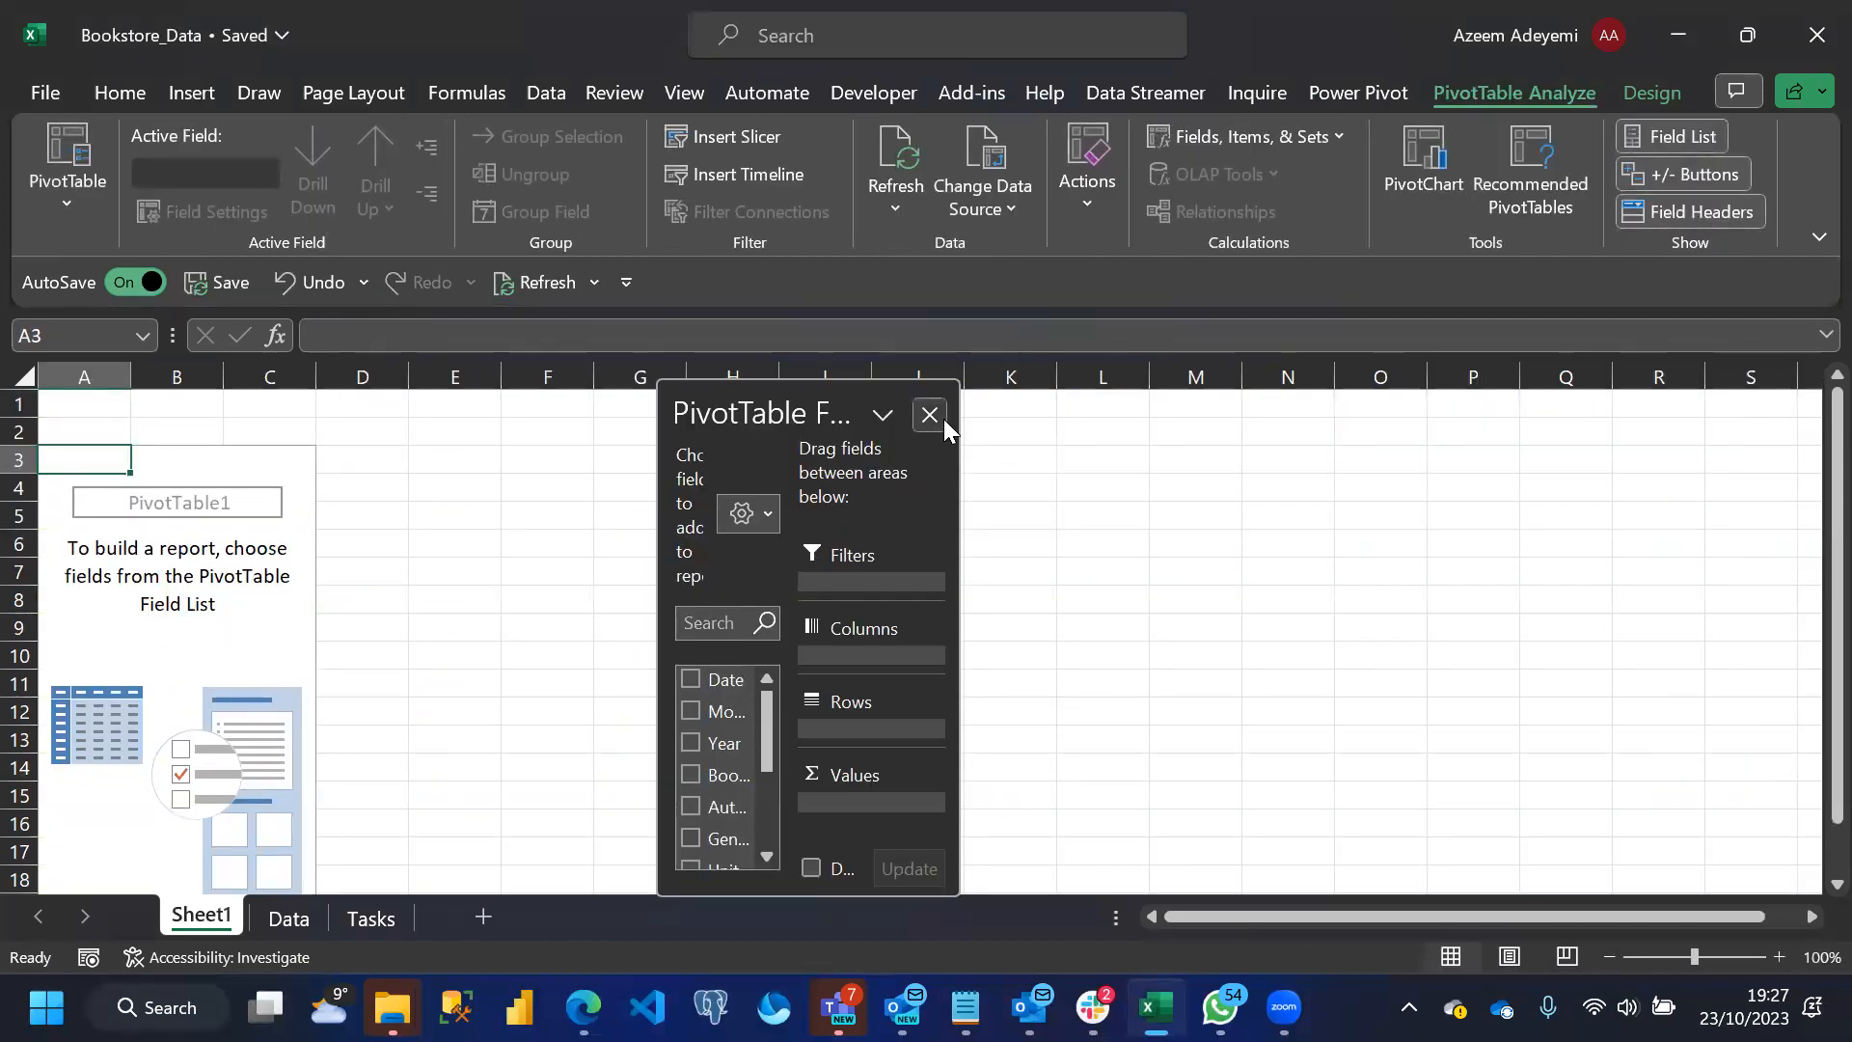
pyautogui.moveTo(954, 385); pyautogui.dragTo(1481, 225)
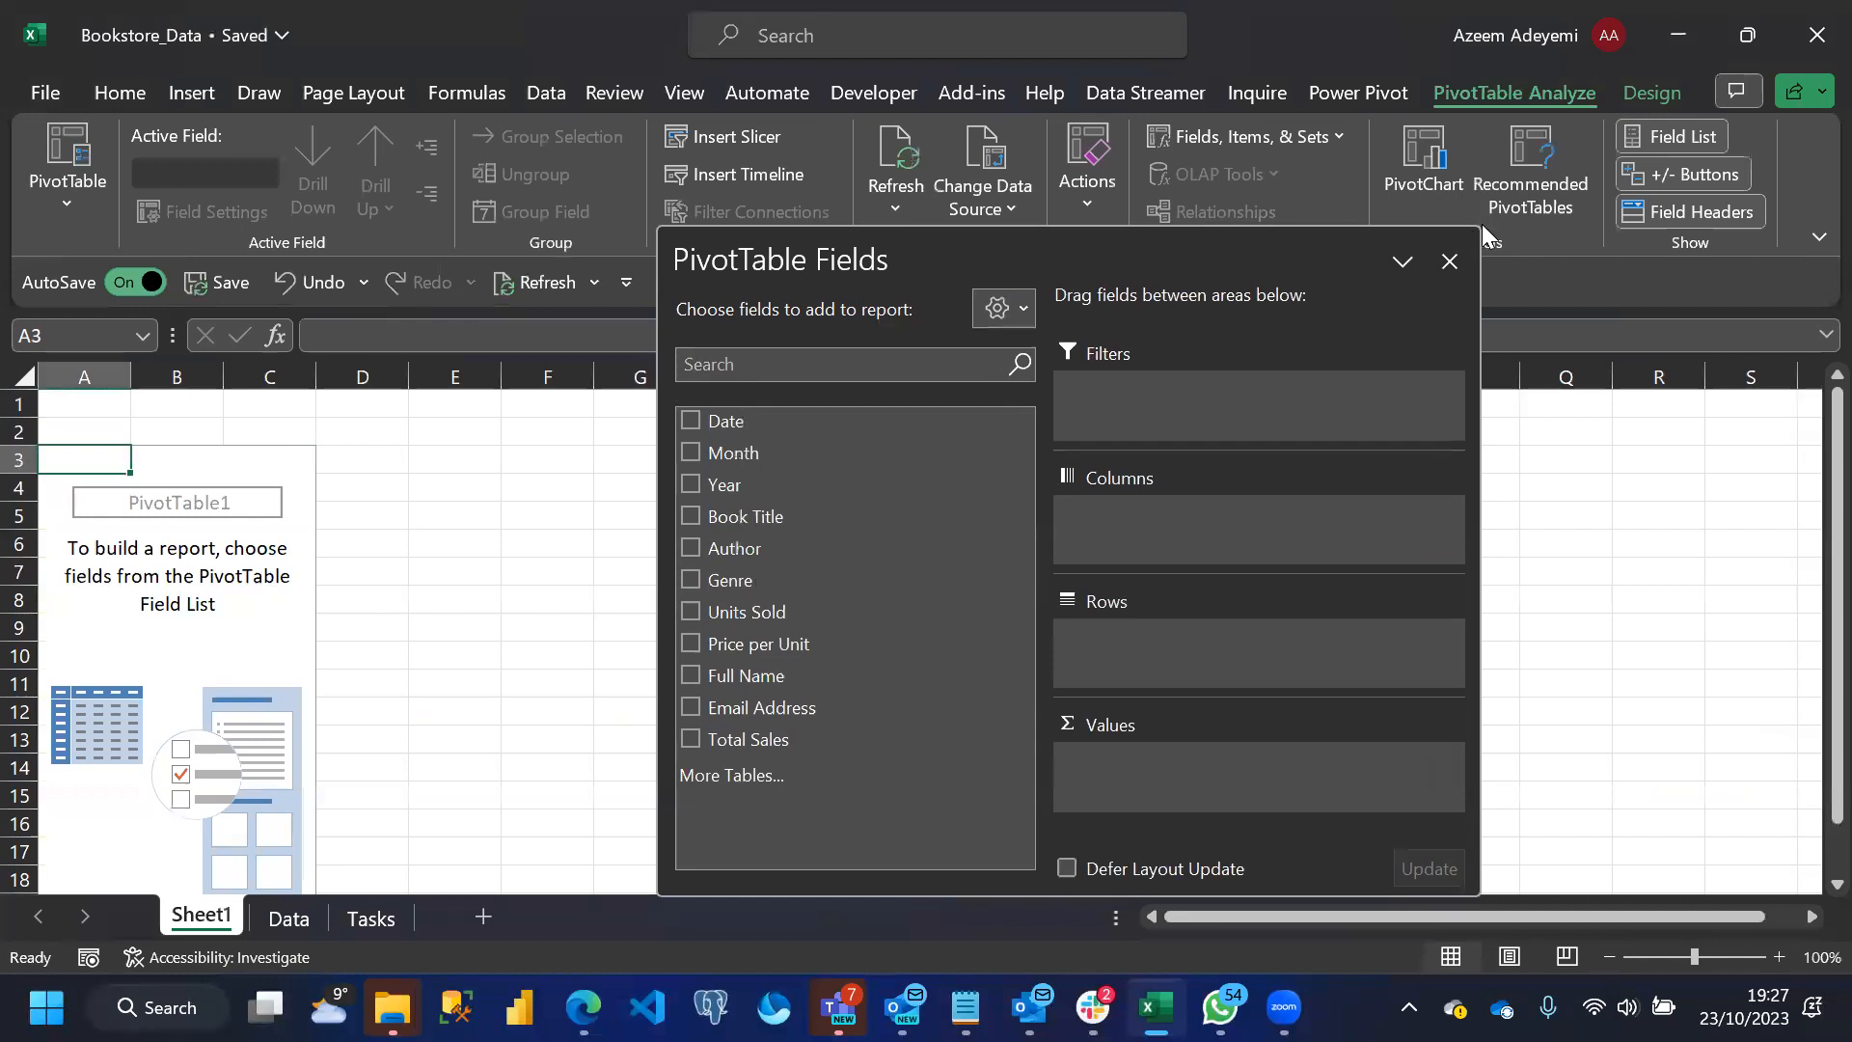
pyautogui.click(1403, 699)
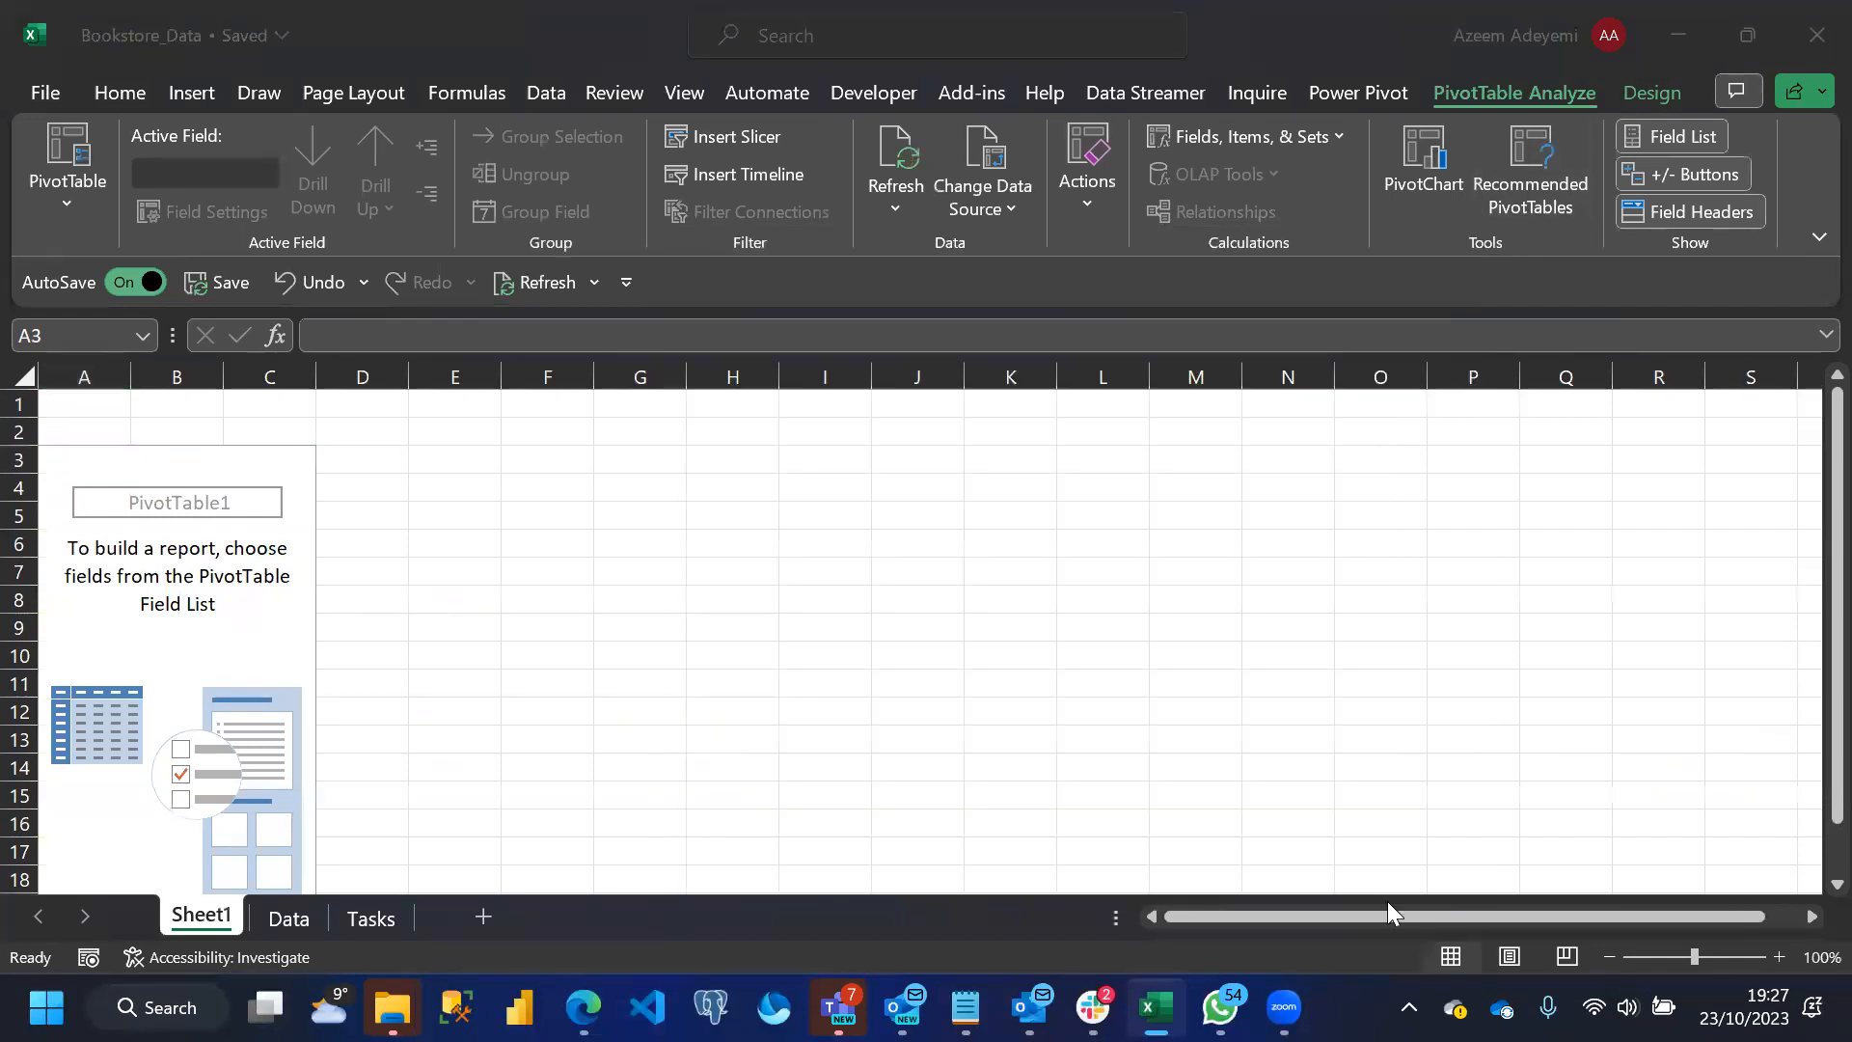
pyautogui.click(297, 582)
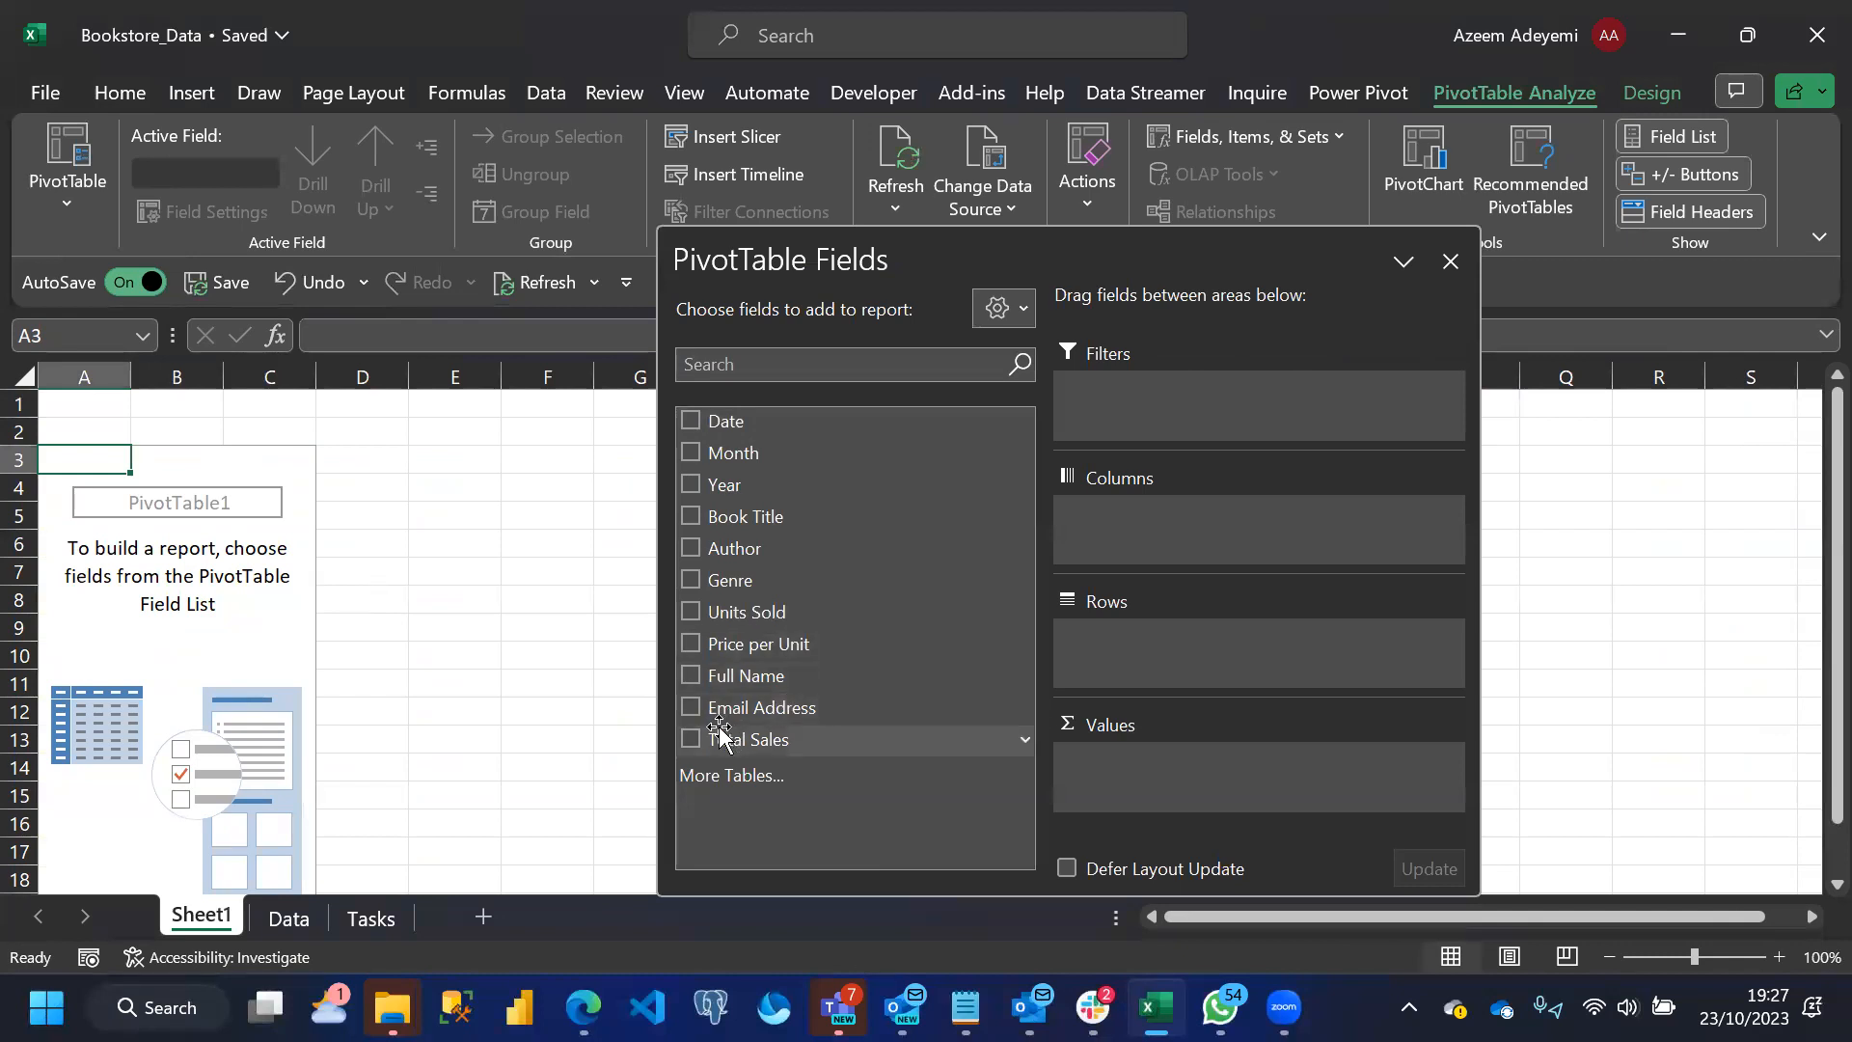
# Summarise Total Sales as the PivotTable values with Book Title as the rows
pyautogui.moveTo(724, 744); pyautogui.dragTo(1122, 782)
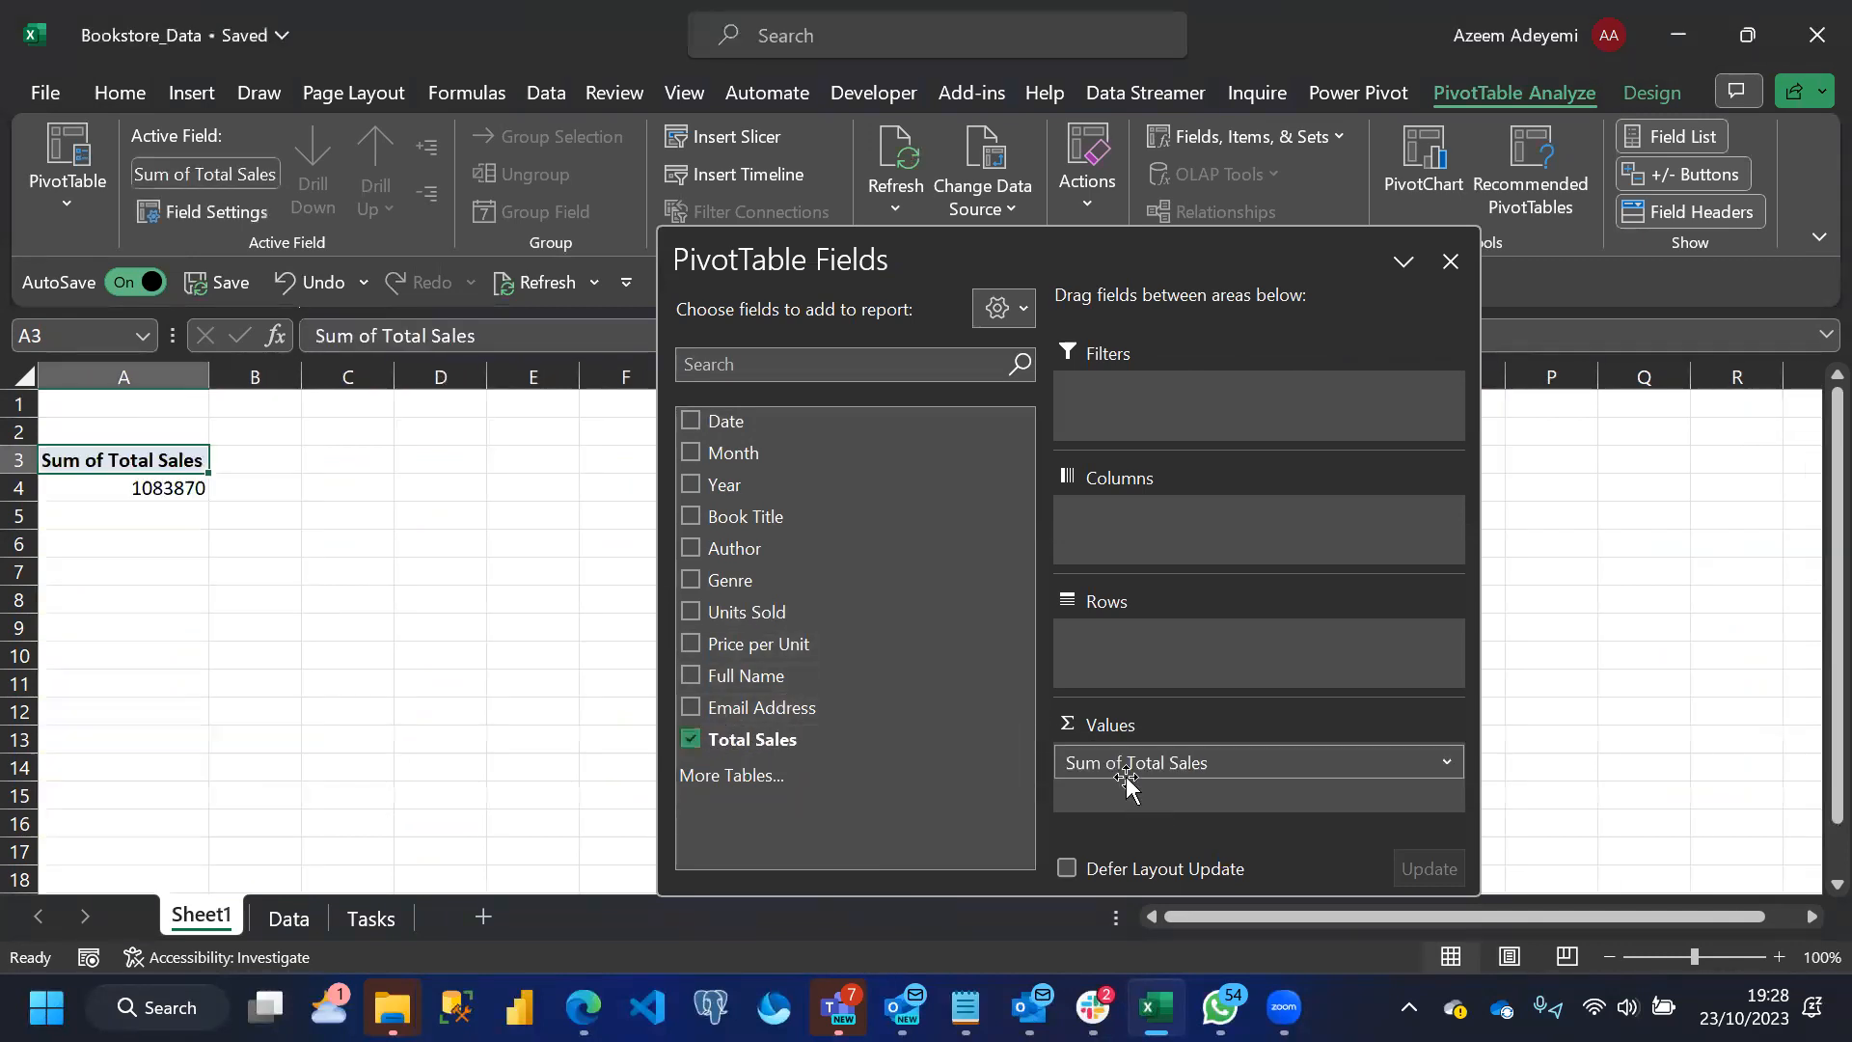
pyautogui.moveTo(744, 517); pyautogui.dragTo(1100, 649)
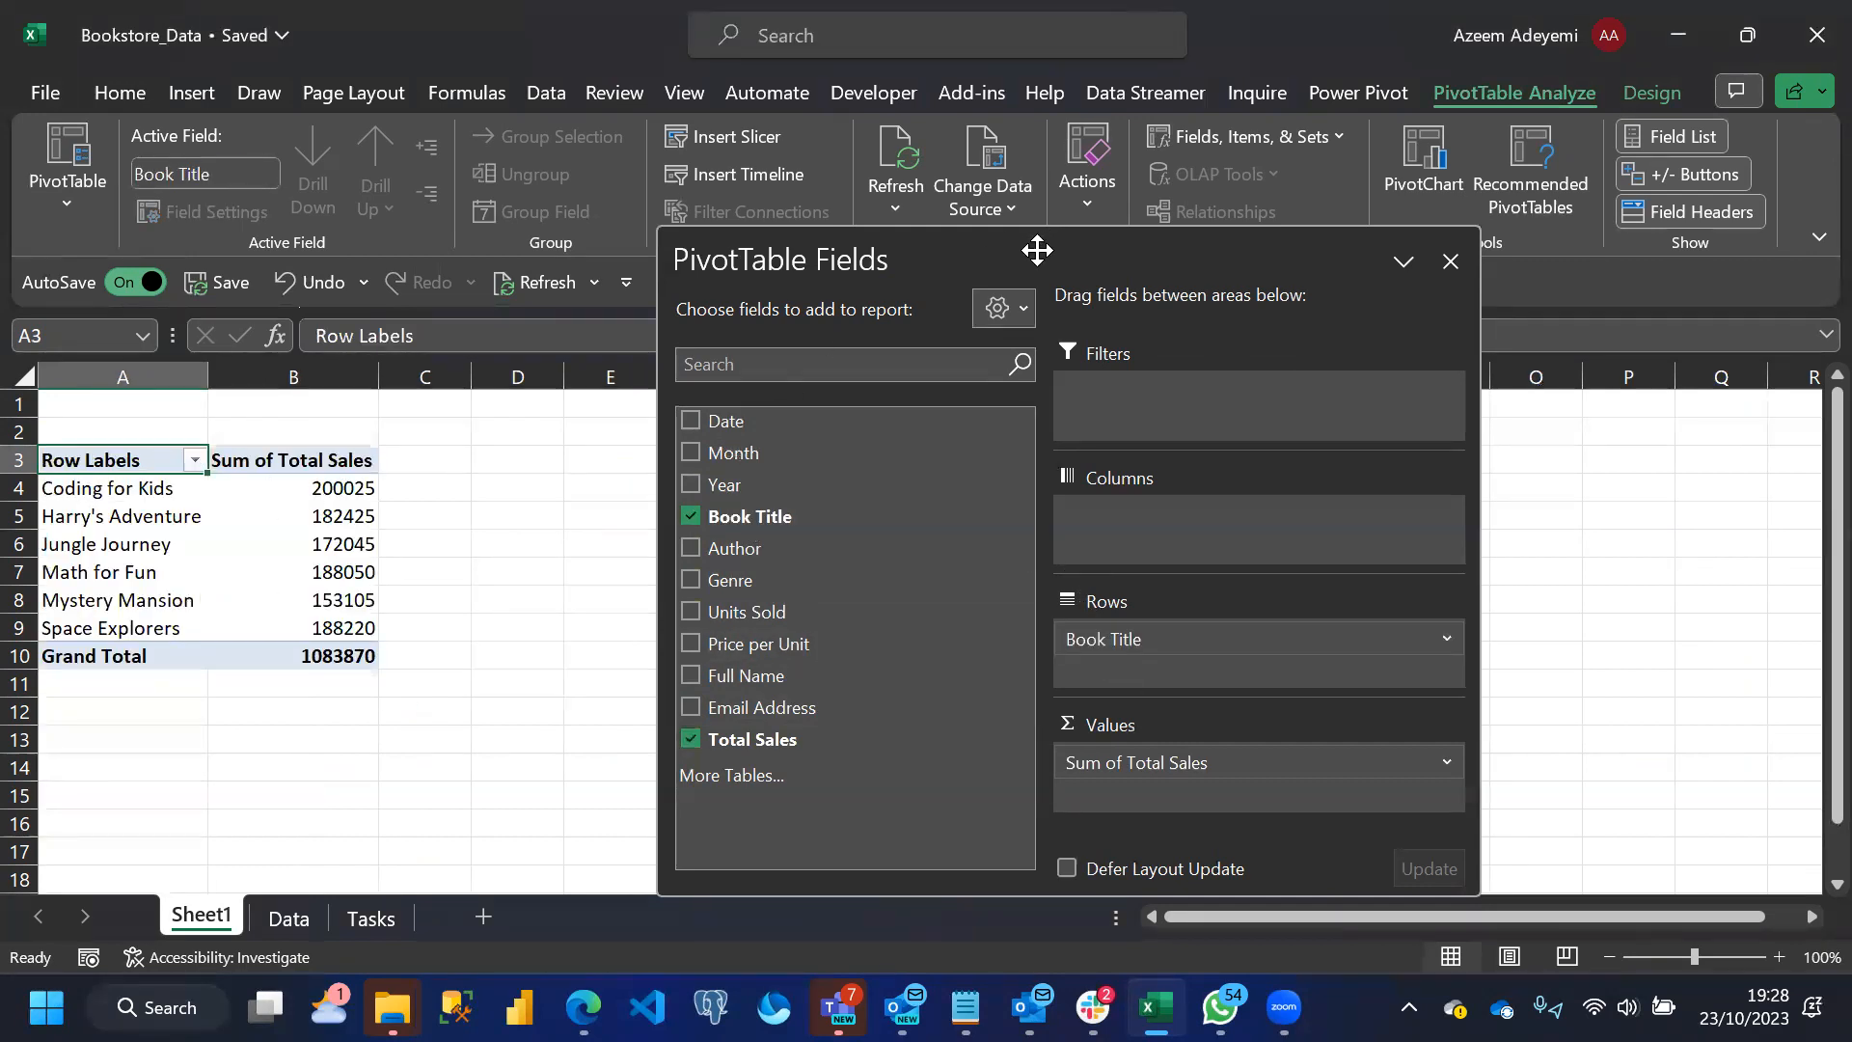
pyautogui.moveTo(1039, 248); pyautogui.dragTo(1191, 194)
# Format the PivotTable's sales values in B4:B10 as £ English (United Kingdom) accounting with no decimal places
pyautogui.moveTo(302, 488); pyautogui.dragTo(304, 652)
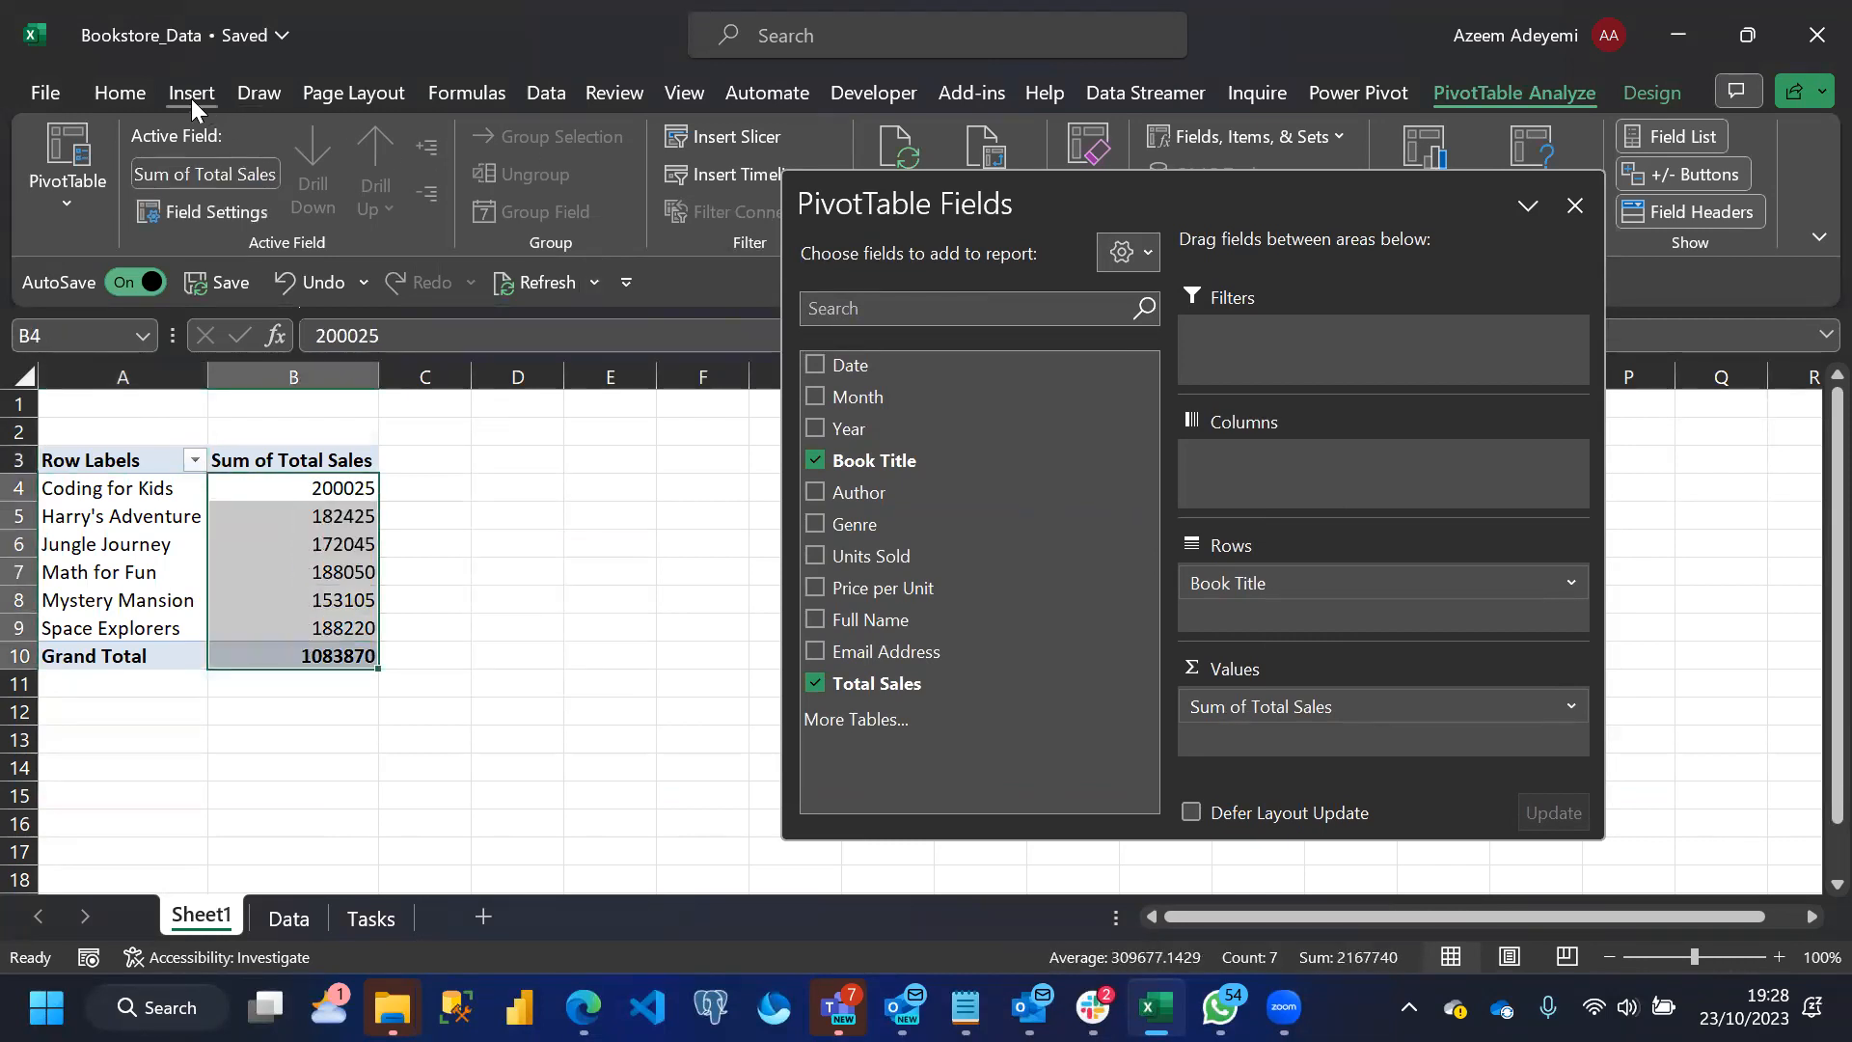
pyautogui.click(135, 95)
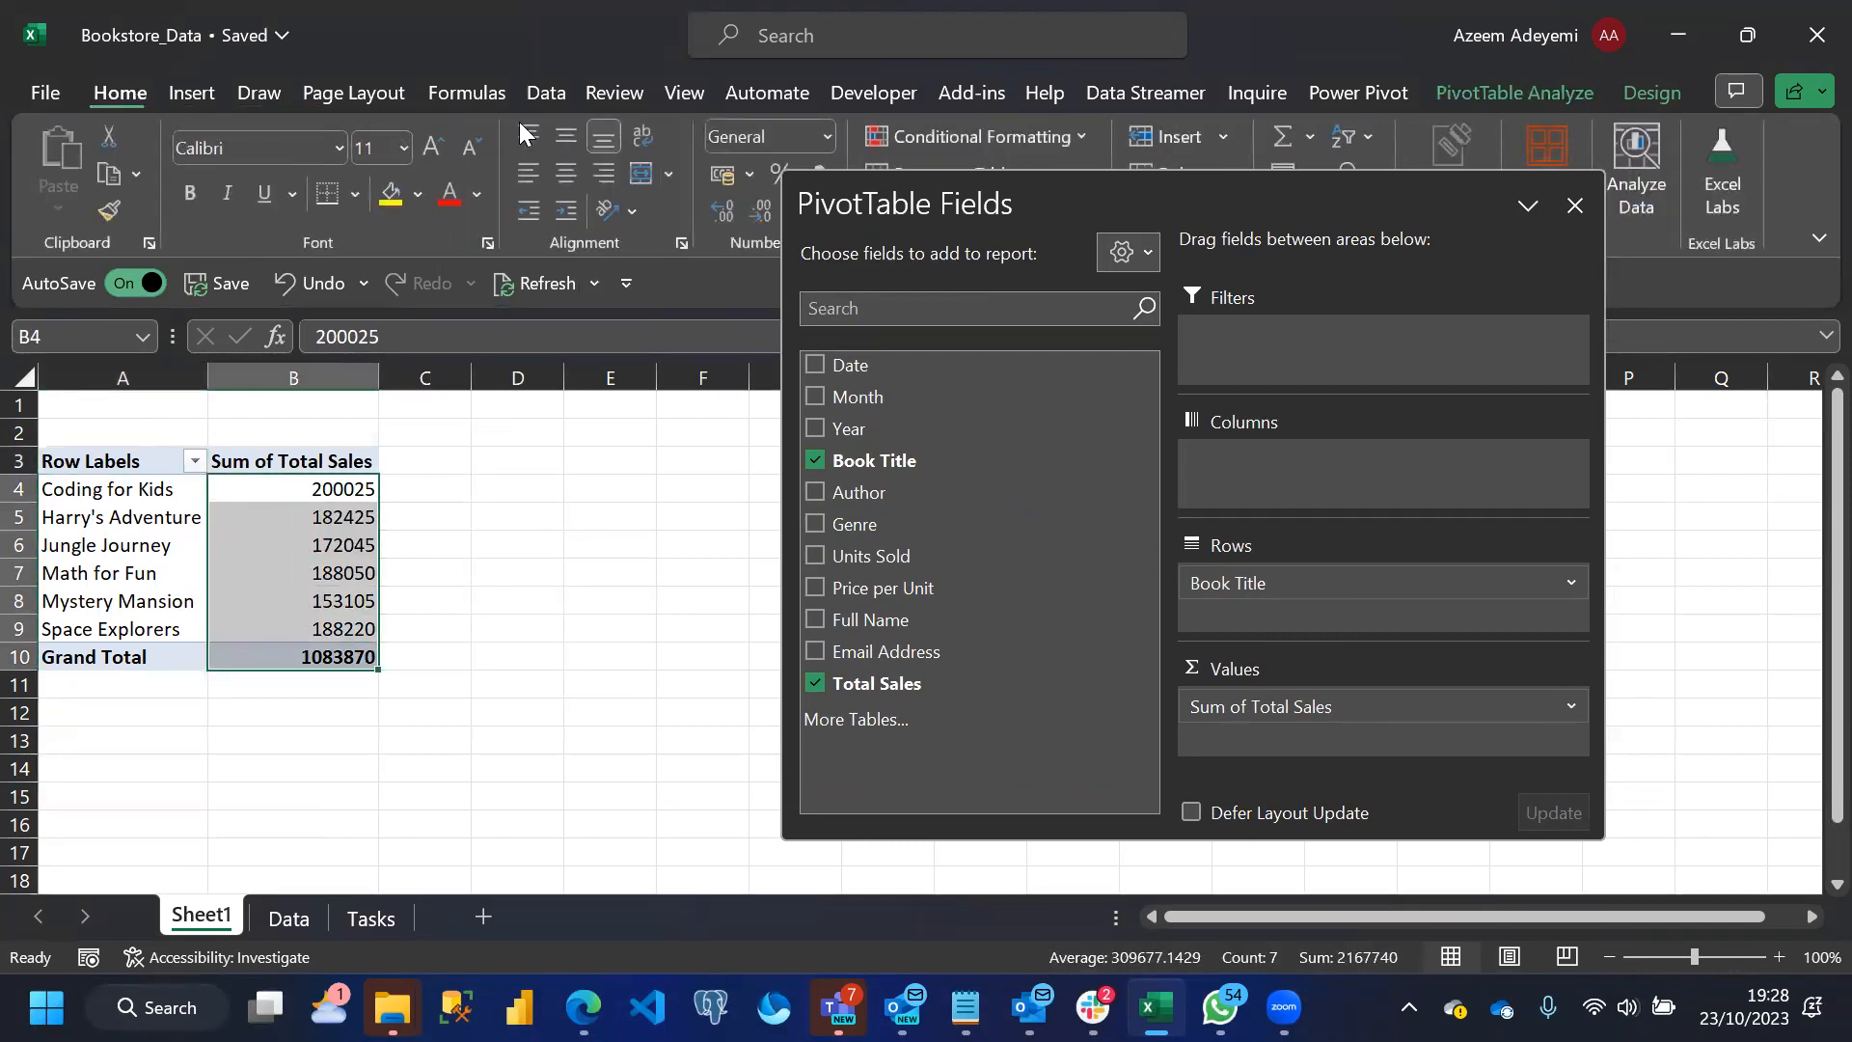
pyautogui.click(749, 174)
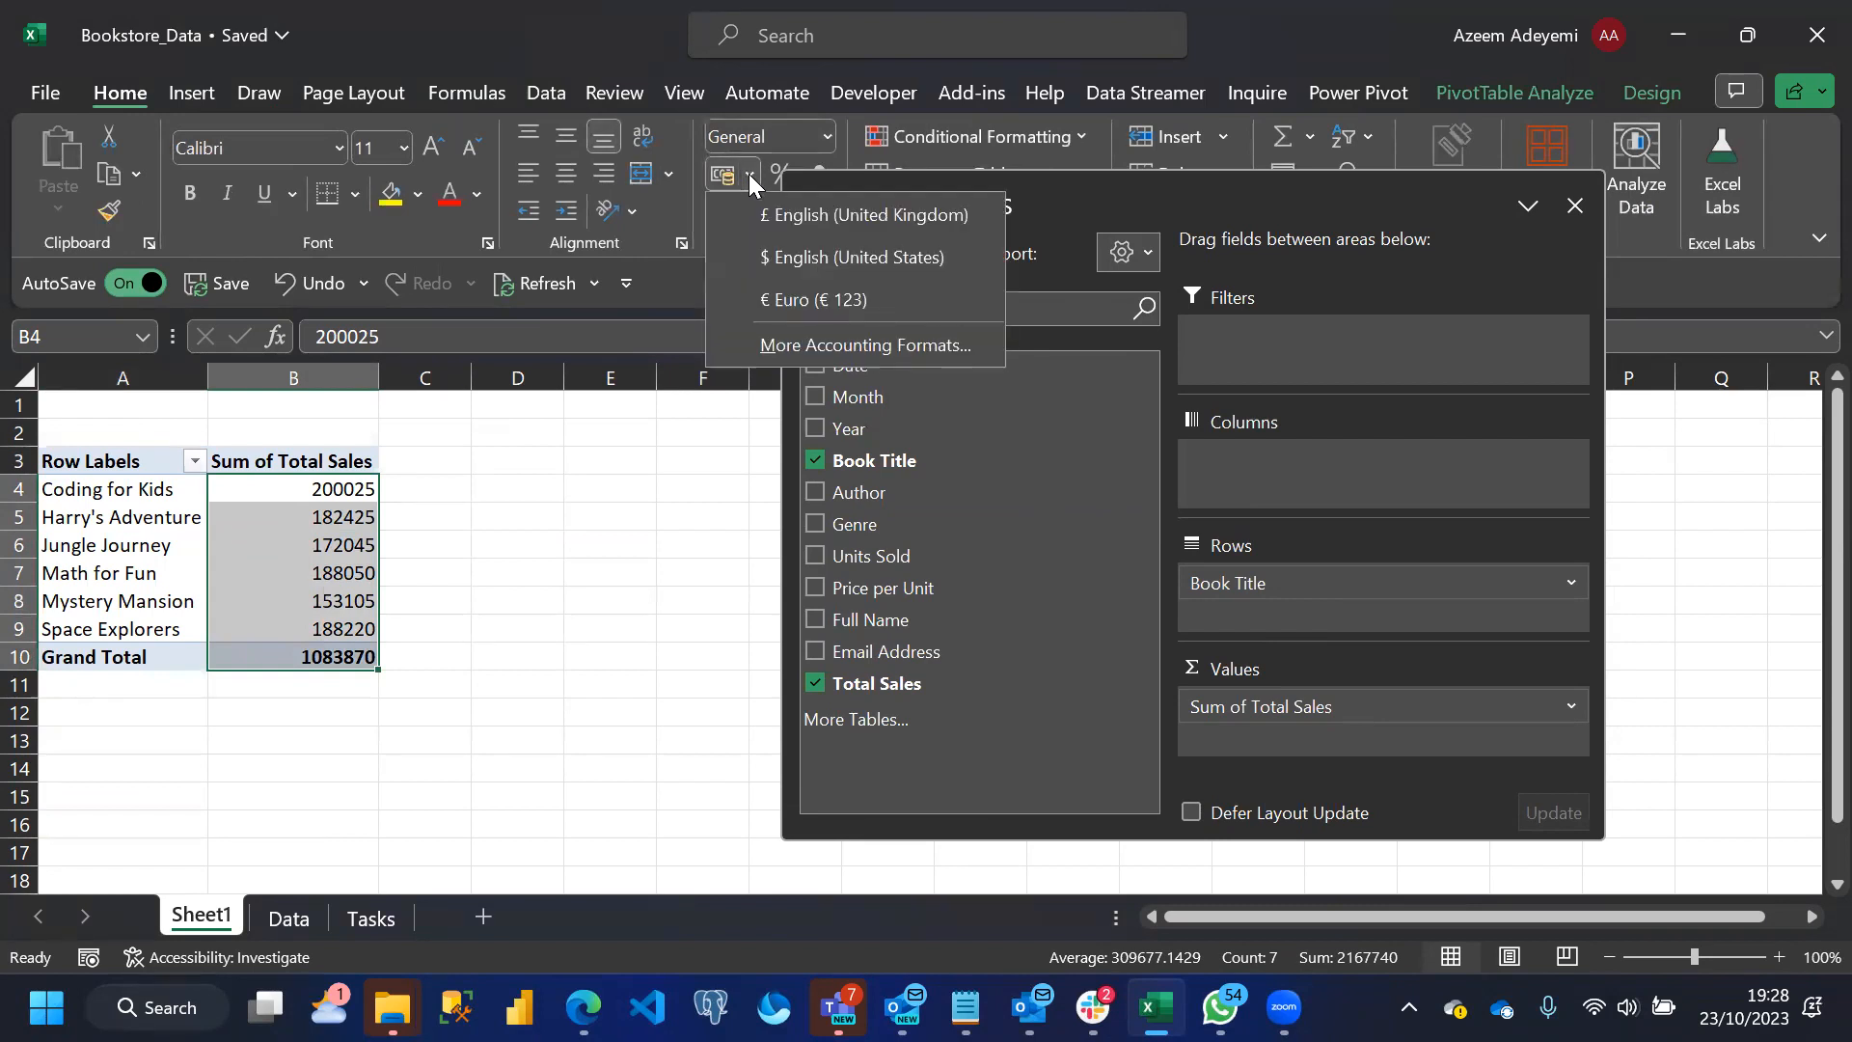
pyautogui.click(787, 216)
pyautogui.click(754, 223)
pyautogui.click(753, 224)
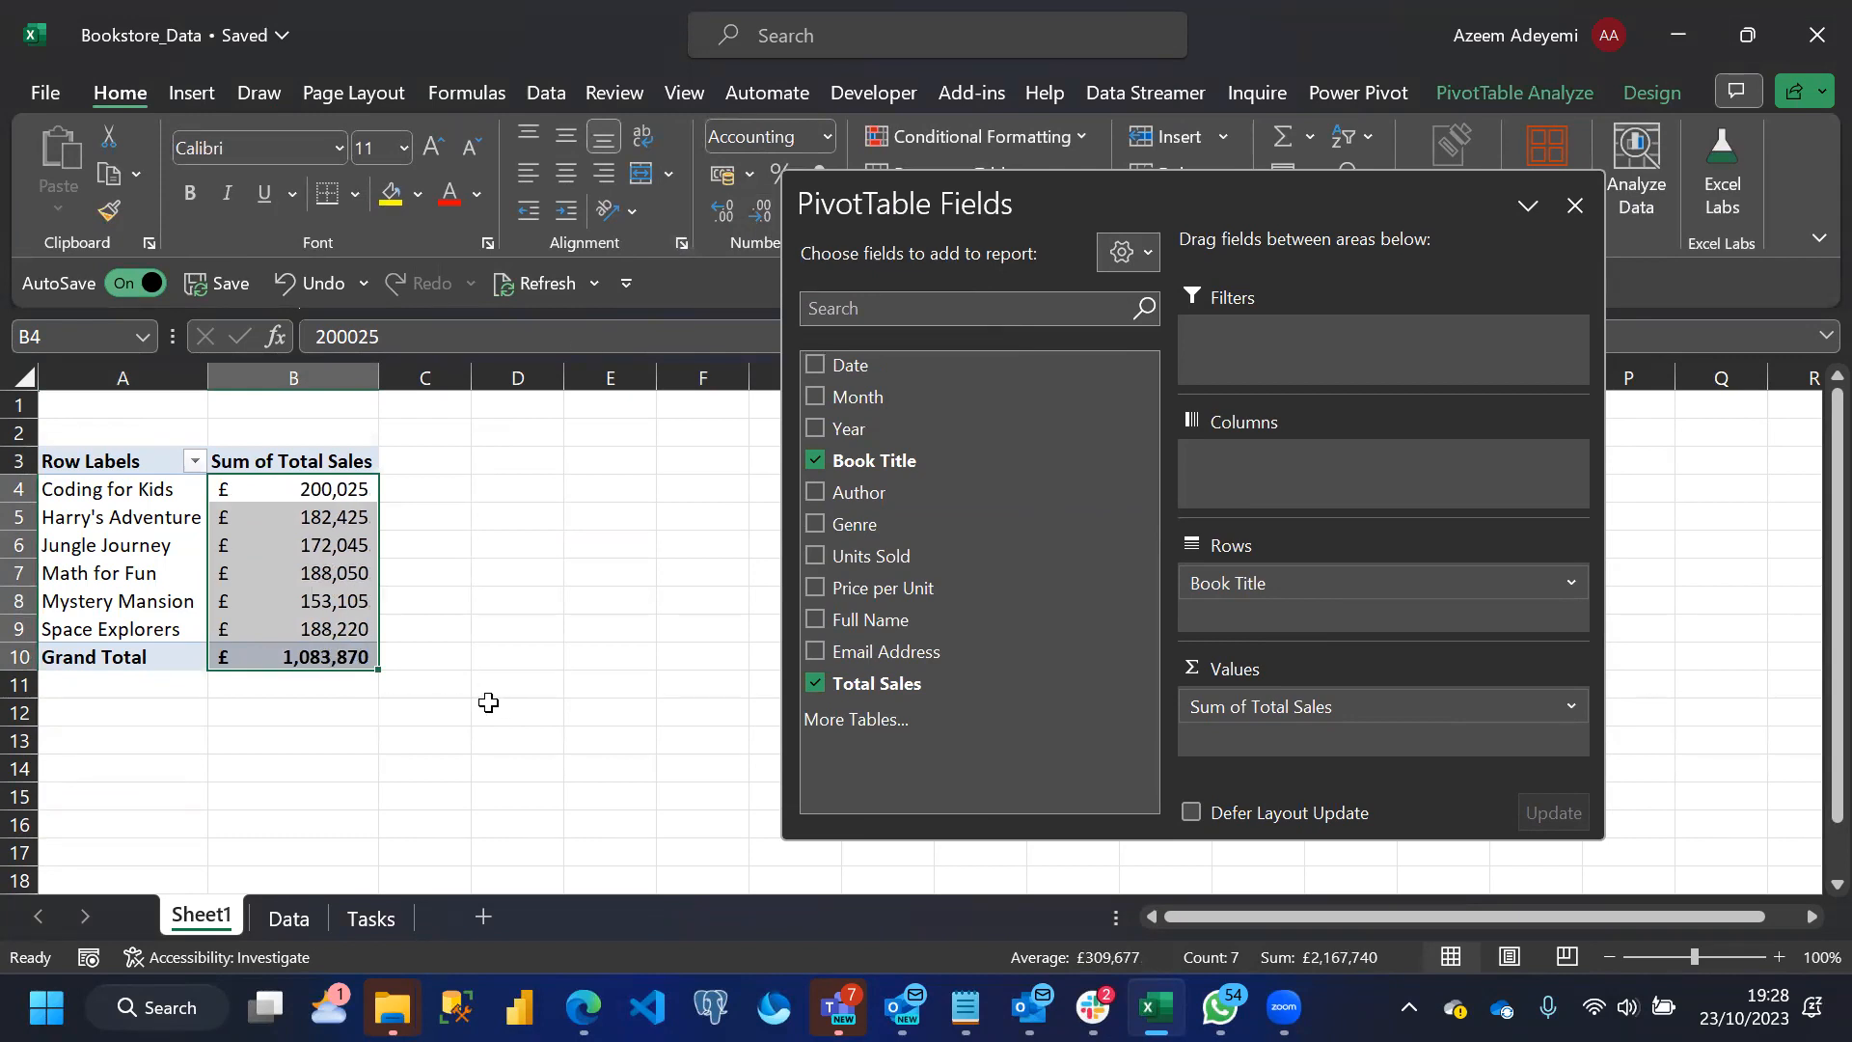
pyautogui.click(380, 836)
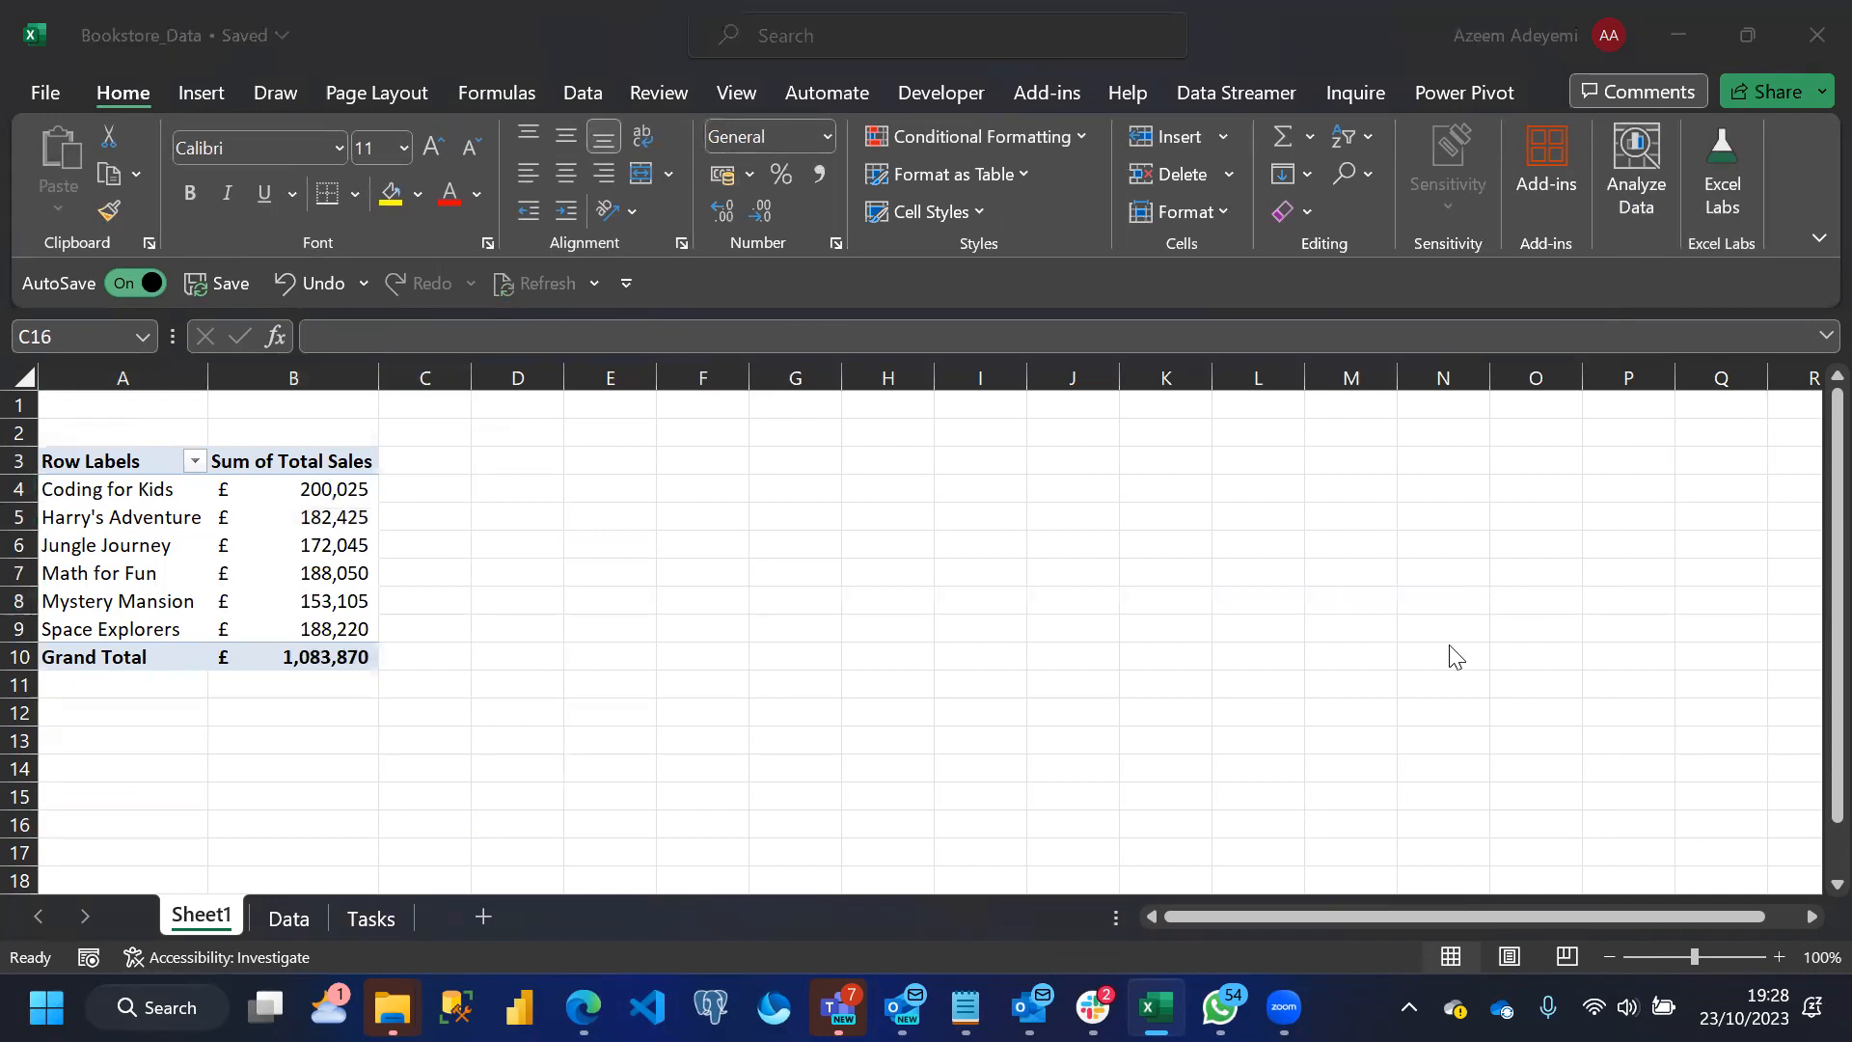
# Review the Tasks sheet, and insert a Clustered Column PivotChart from the PivotTable range A3:B10 on Sheet1
pyautogui.click(365, 922)
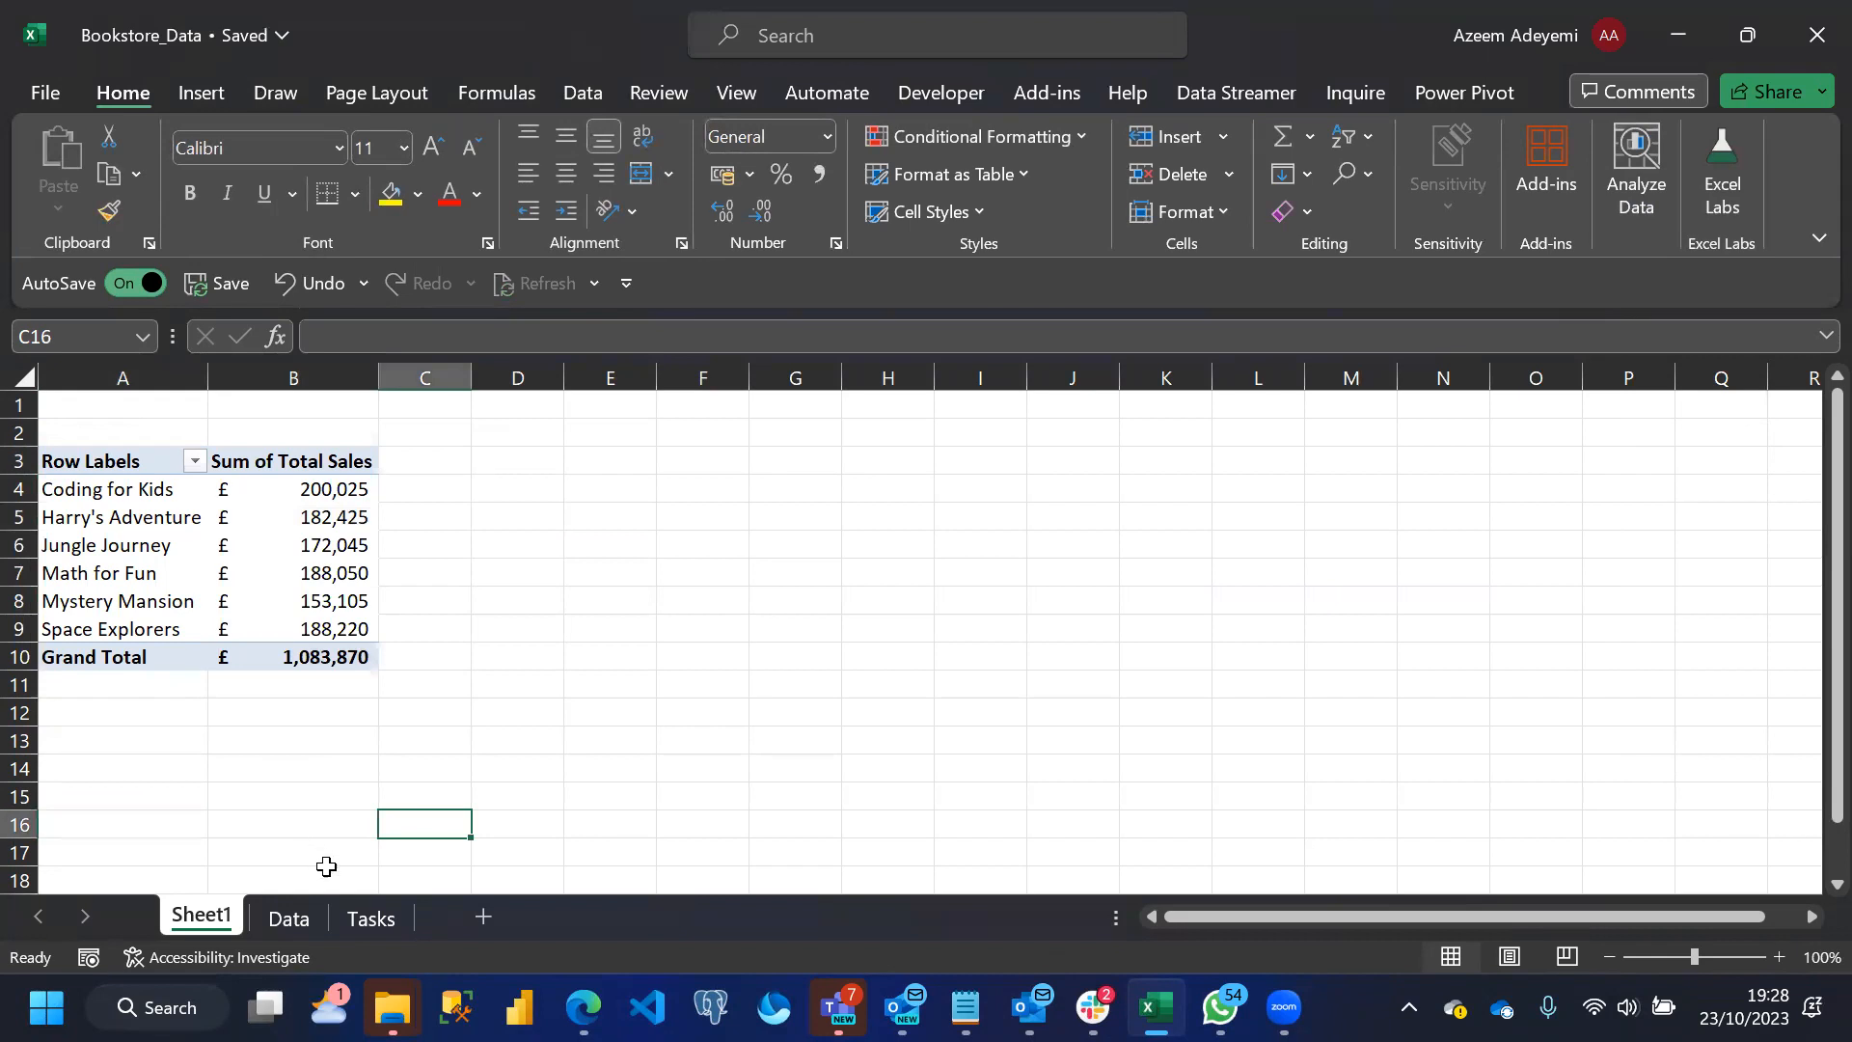
pyautogui.click(364, 919)
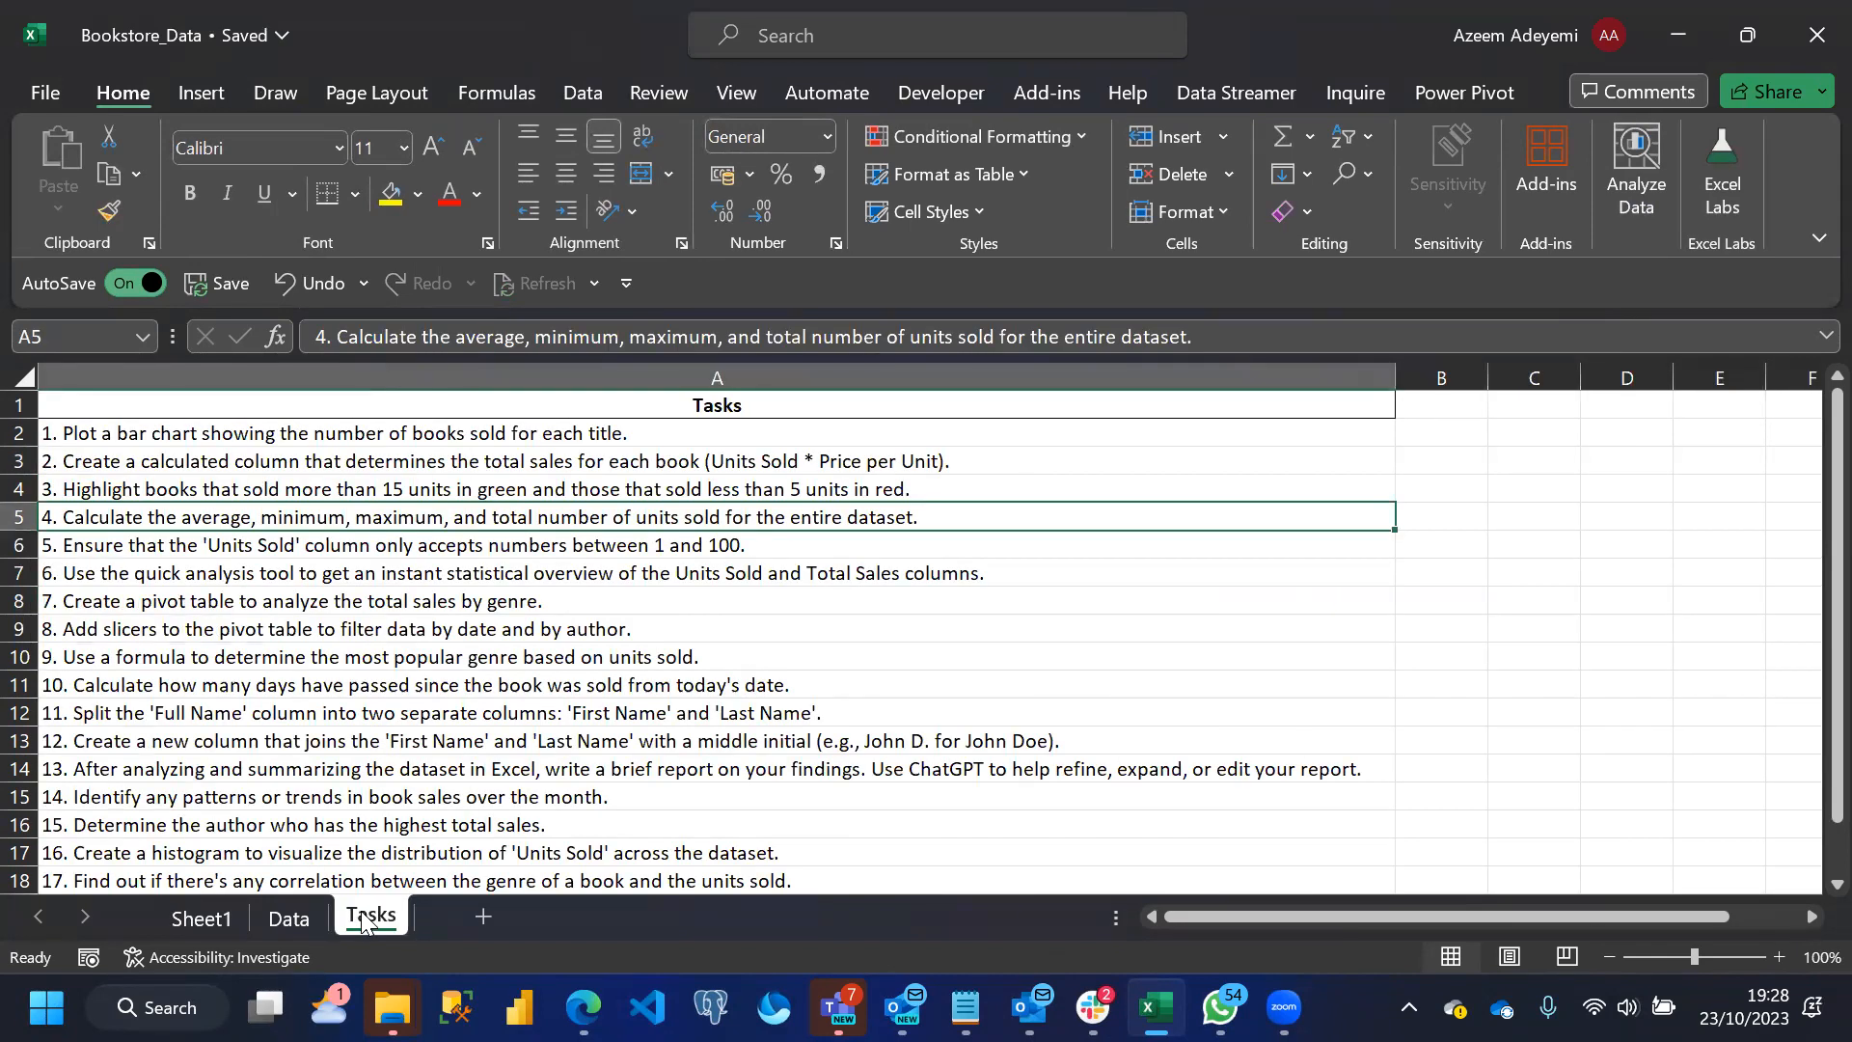
pyautogui.click(267, 918)
pyautogui.click(199, 920)
pyautogui.moveTo(71, 467); pyautogui.dragTo(309, 660)
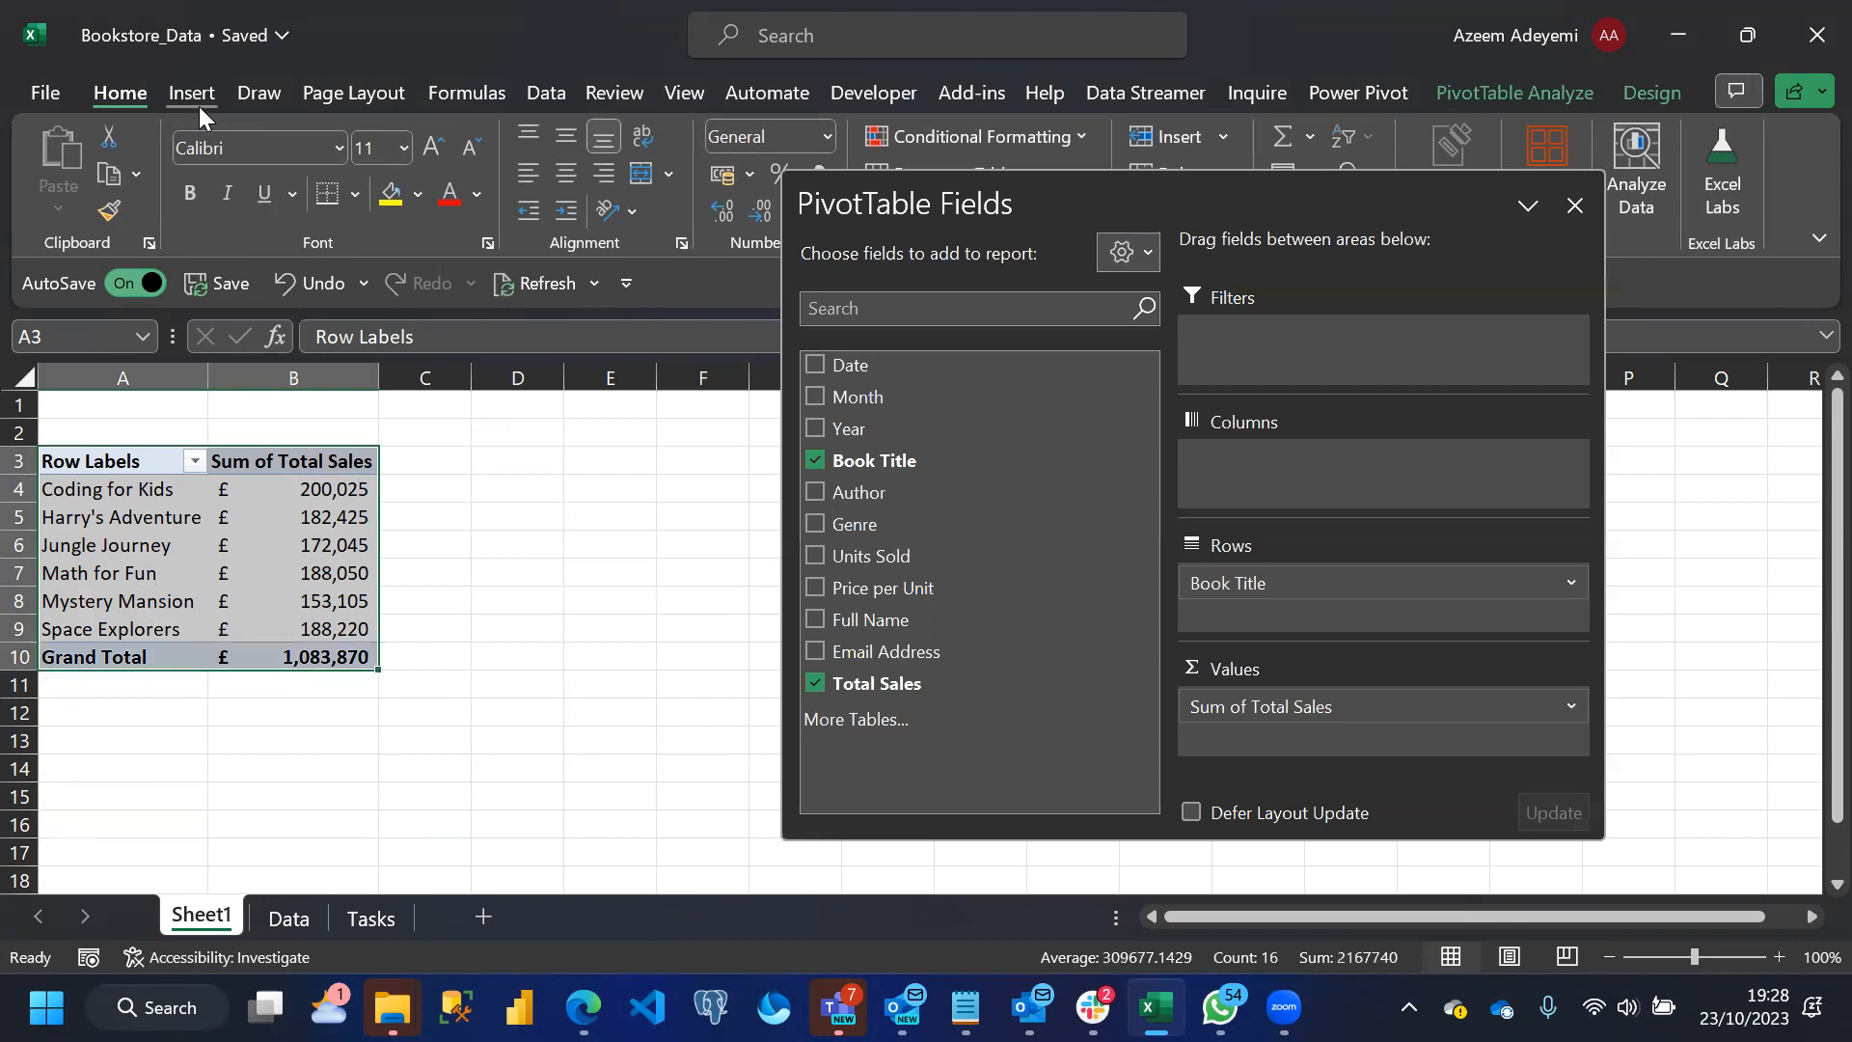
pyautogui.click(199, 100)
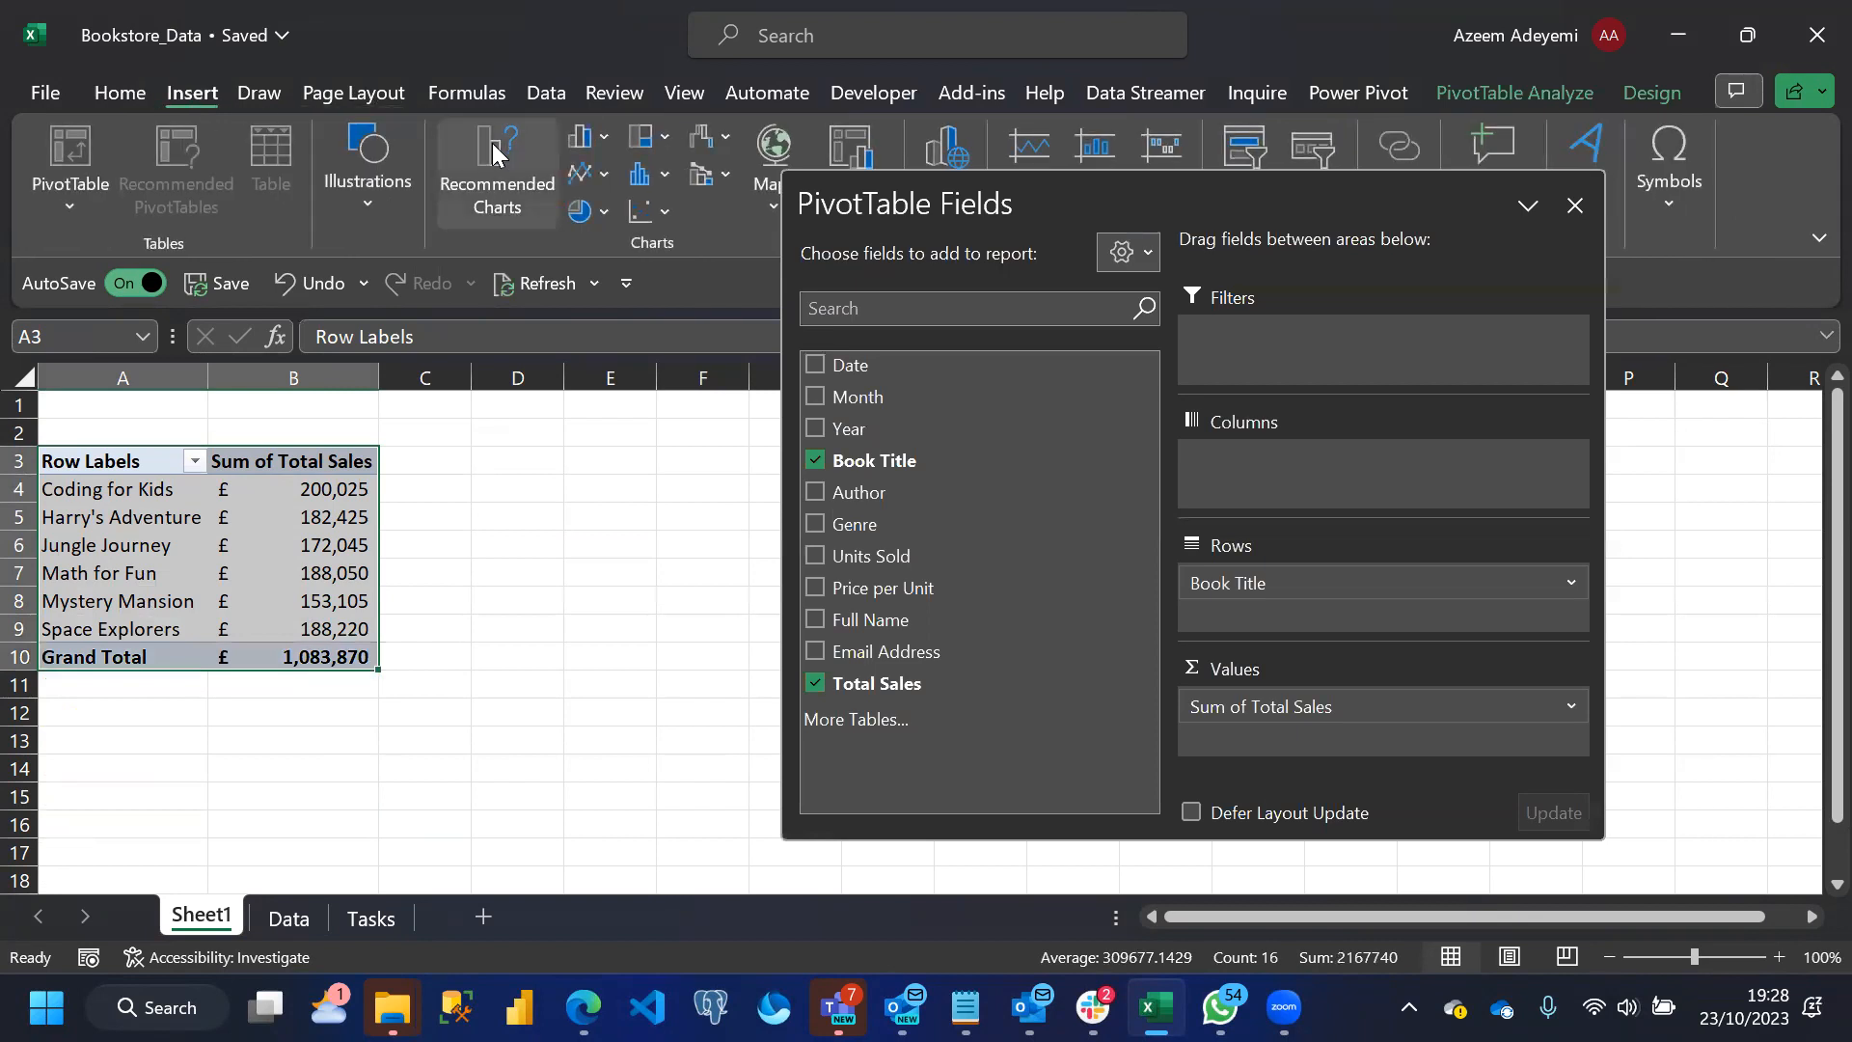
pyautogui.click(492, 143)
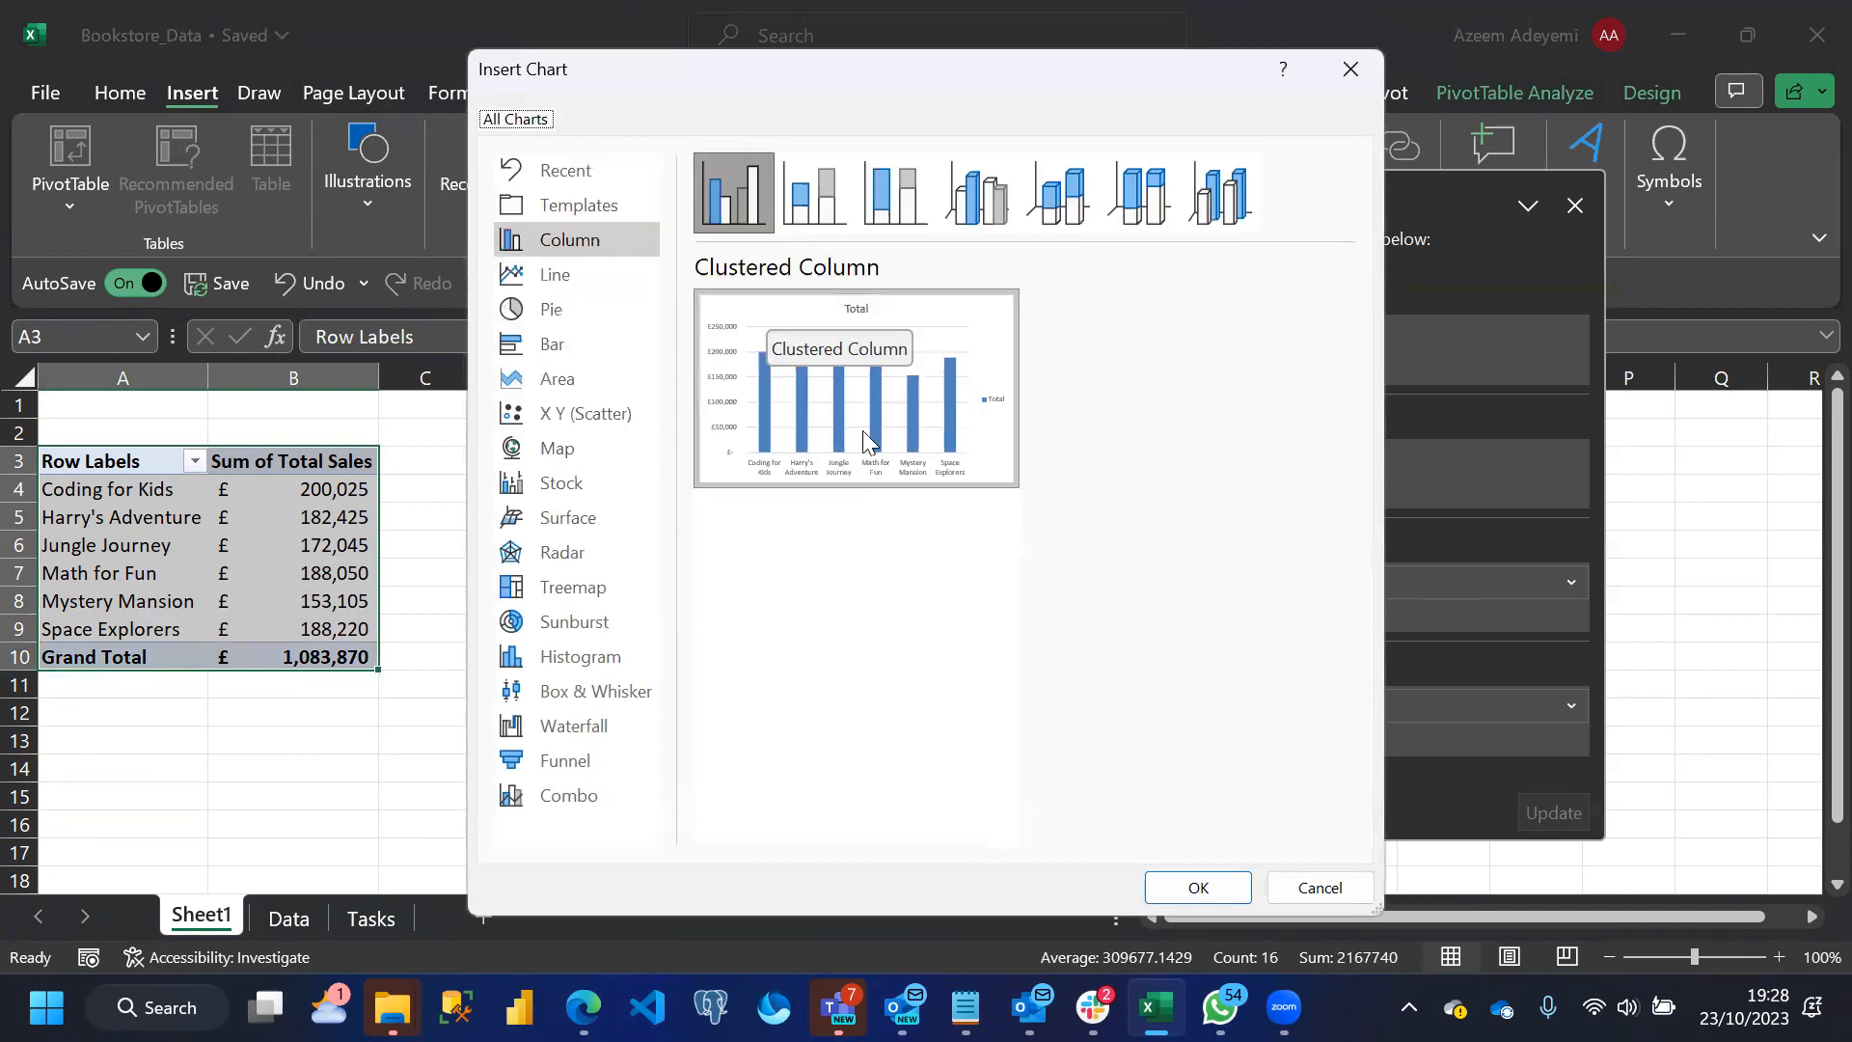
pyautogui.click(1196, 882)
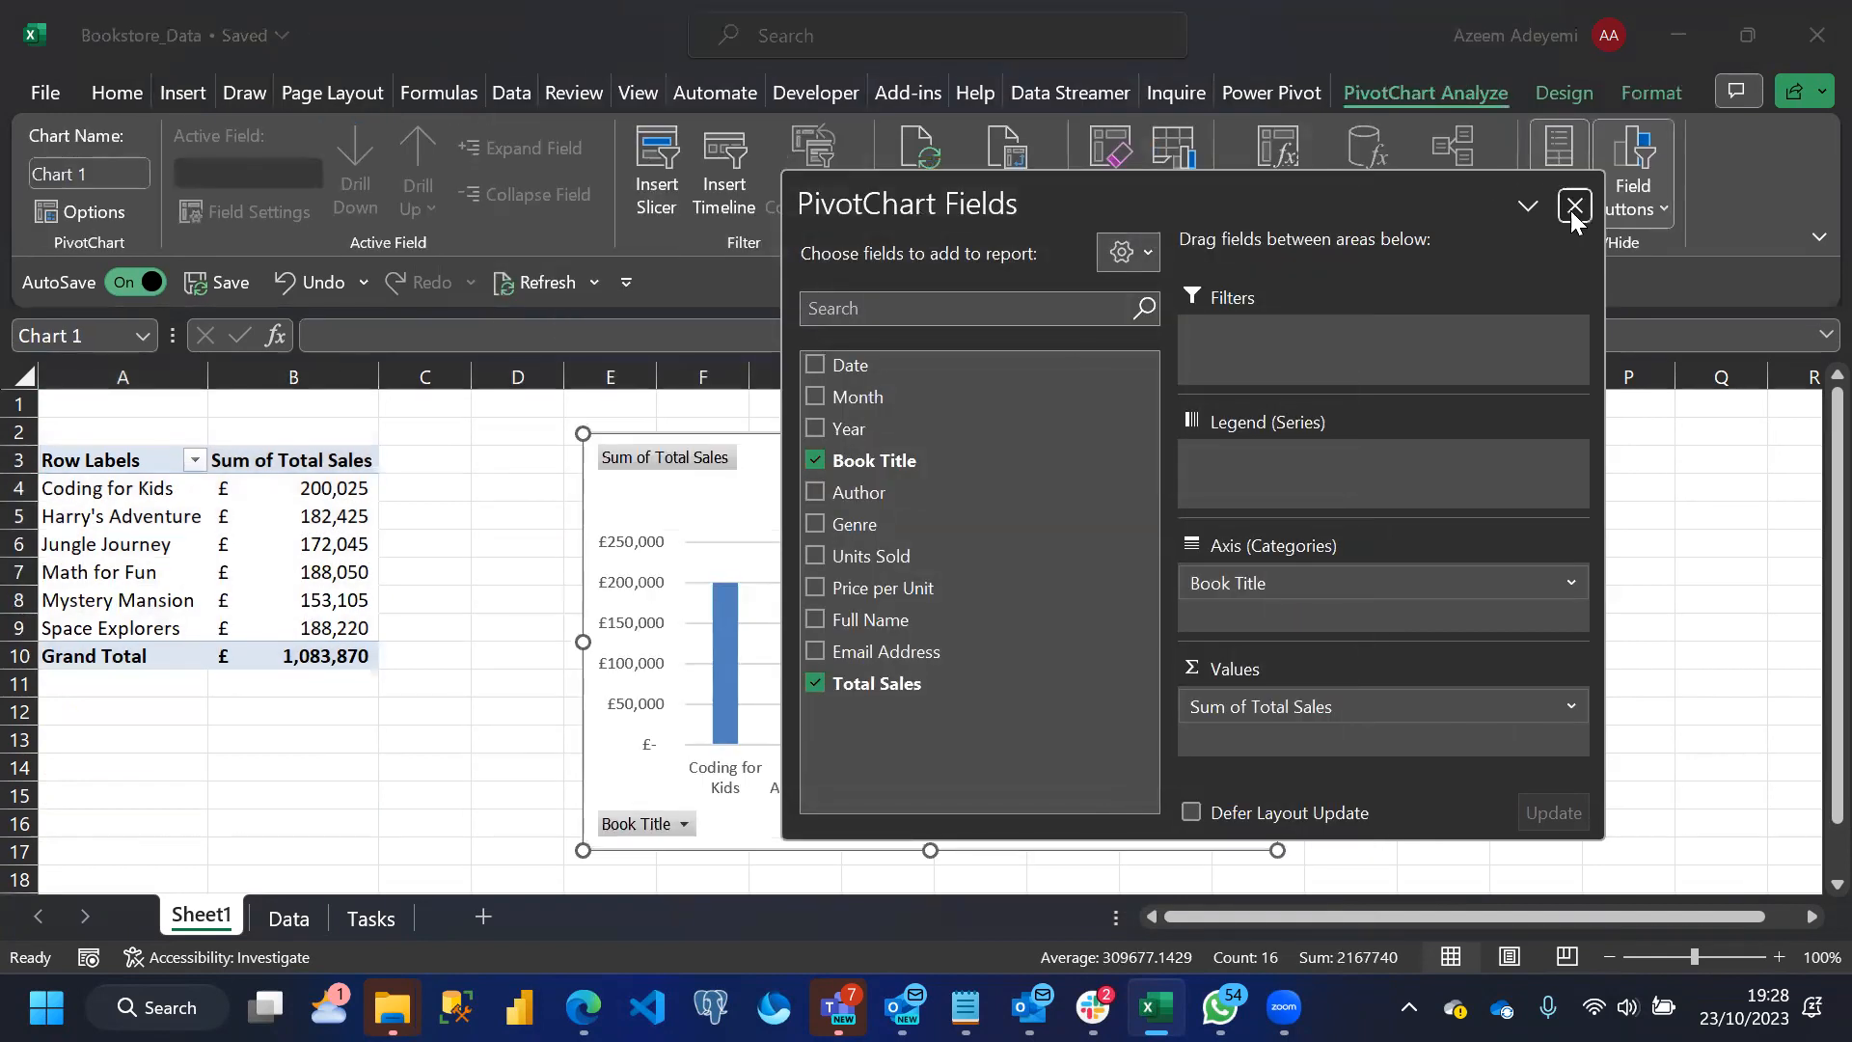
# Close the PivotChart field list, hide all field buttons on the chart and select the chart title
pyautogui.click(1575, 207)
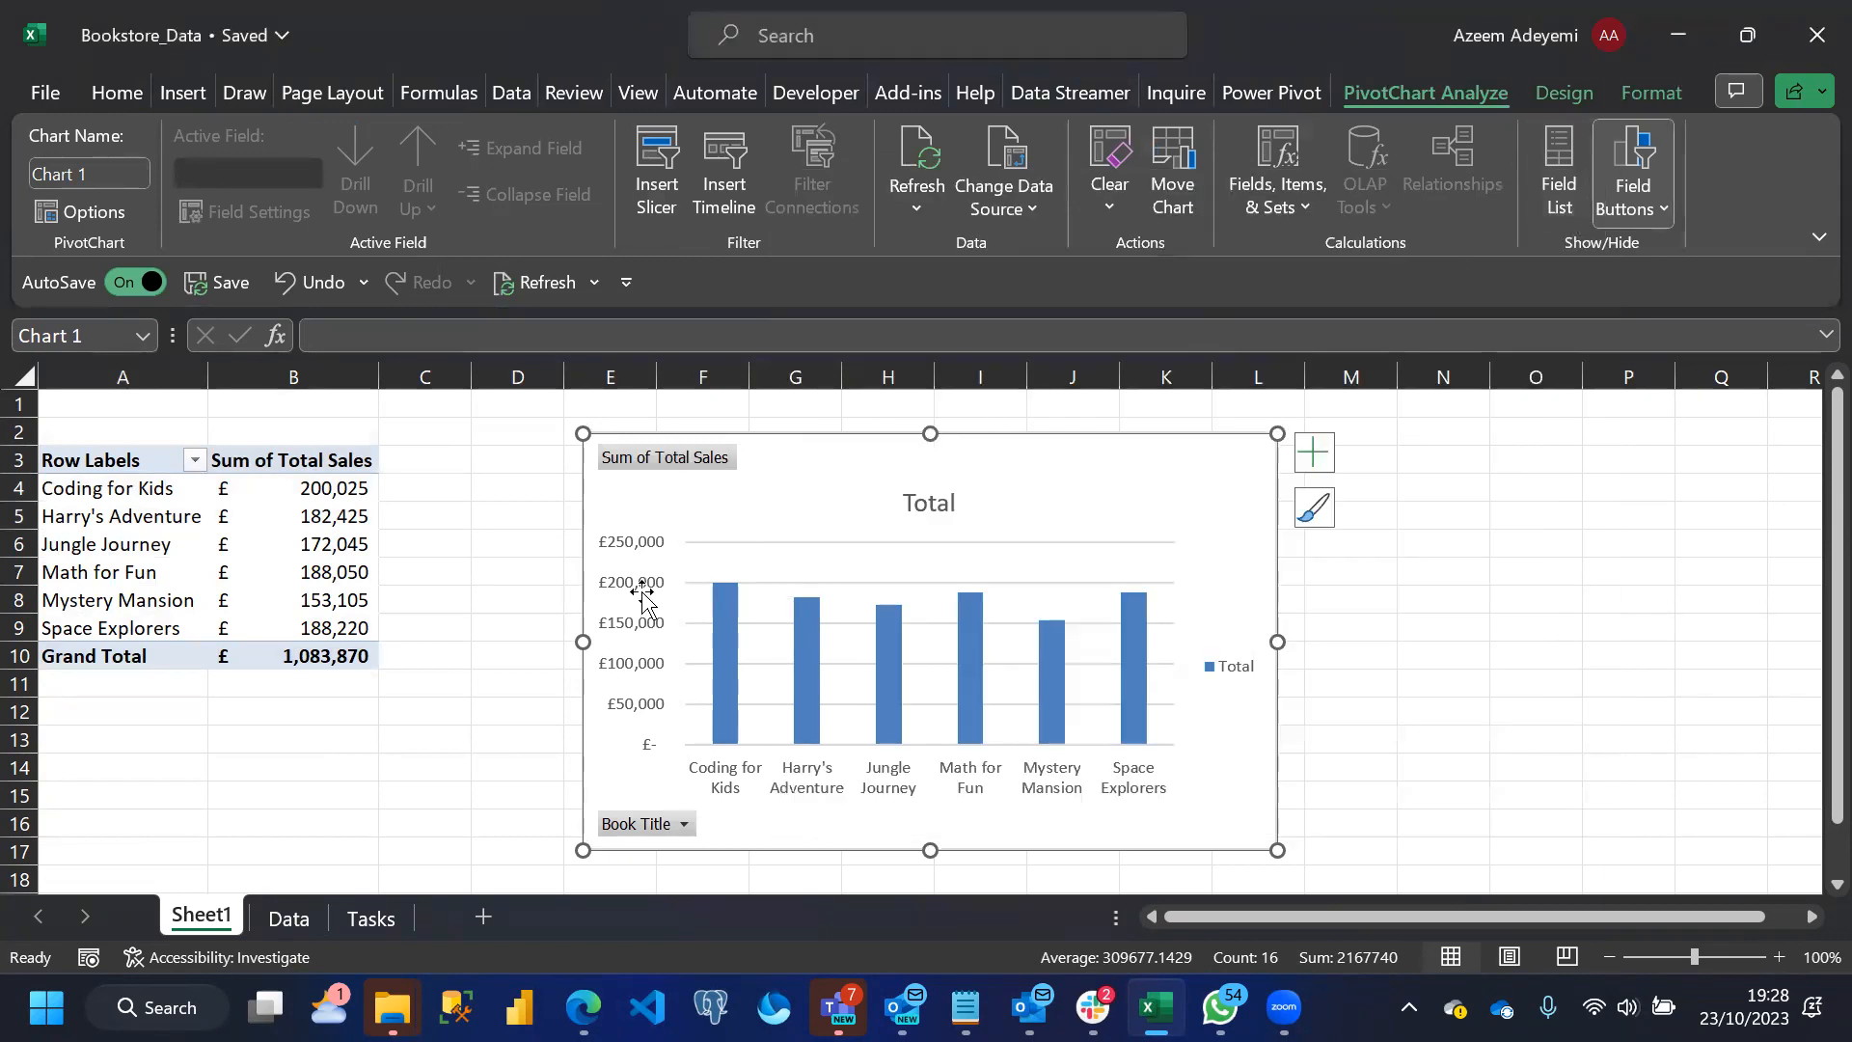
pyautogui.rightClick(685, 824)
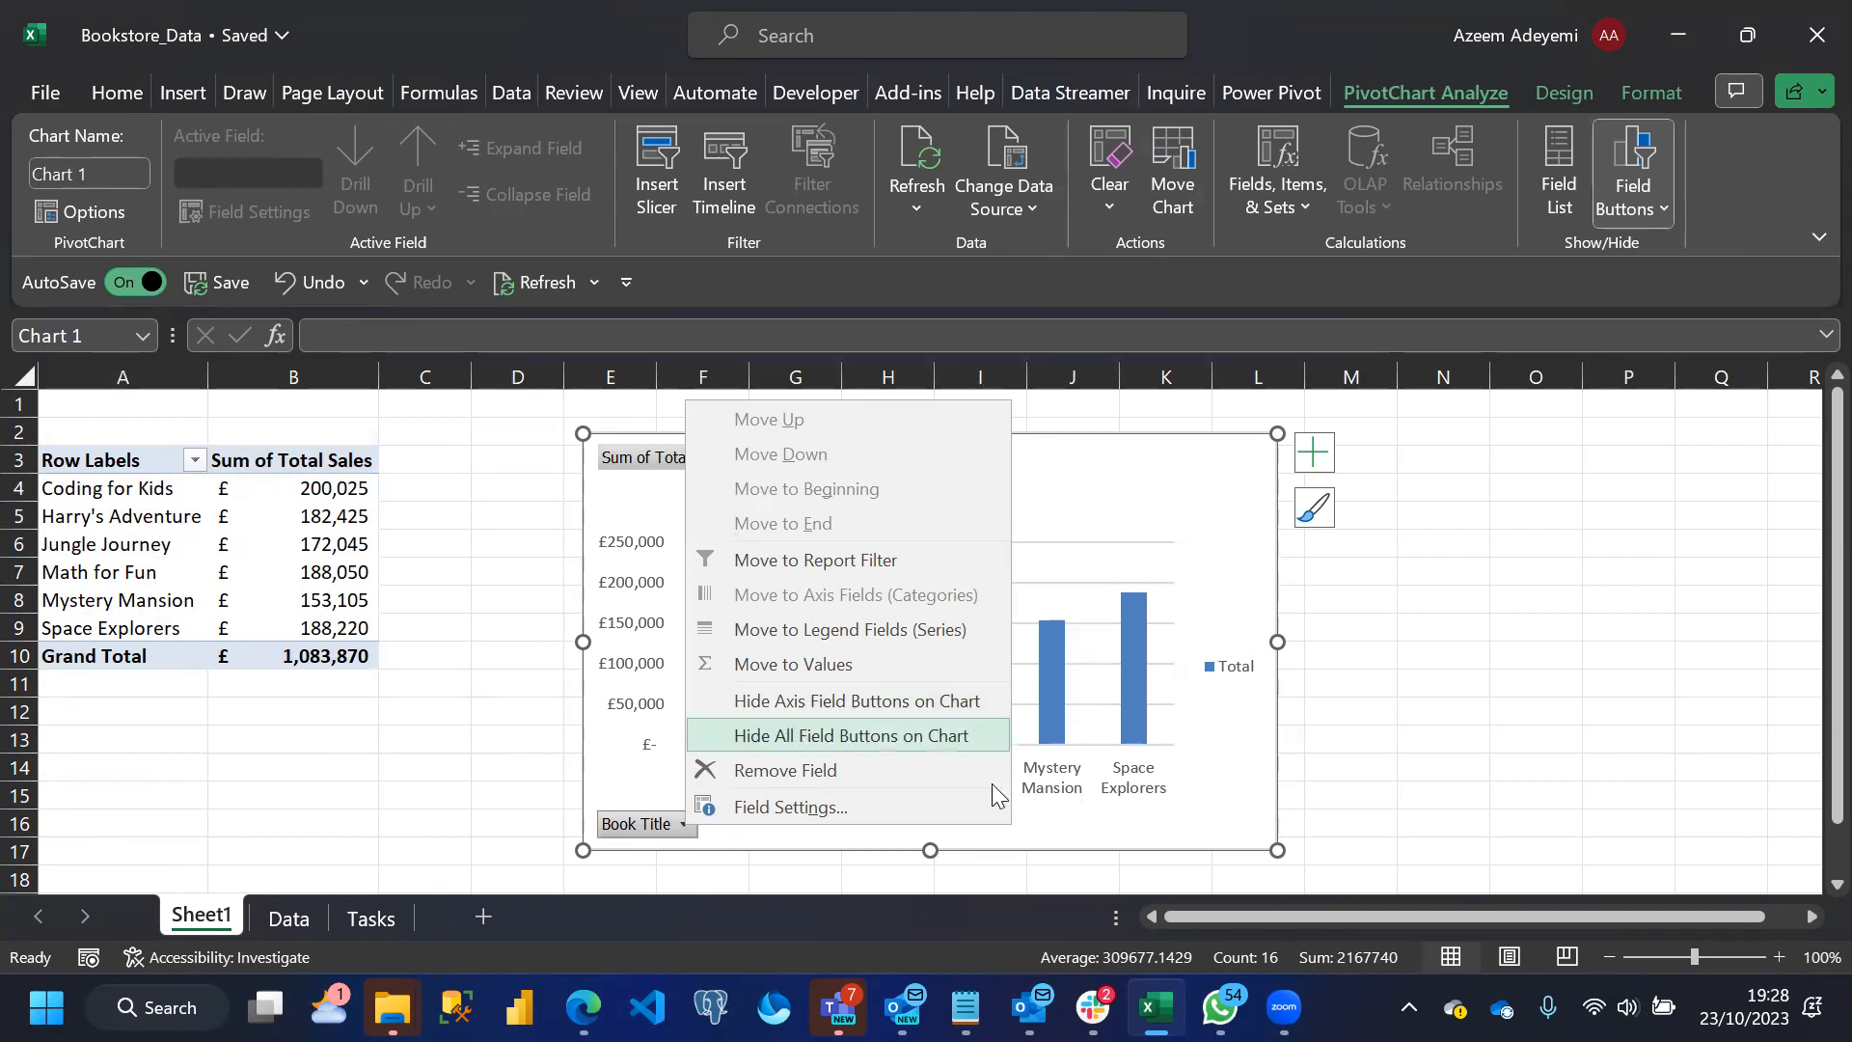
pyautogui.click(985, 736)
pyautogui.click(925, 466)
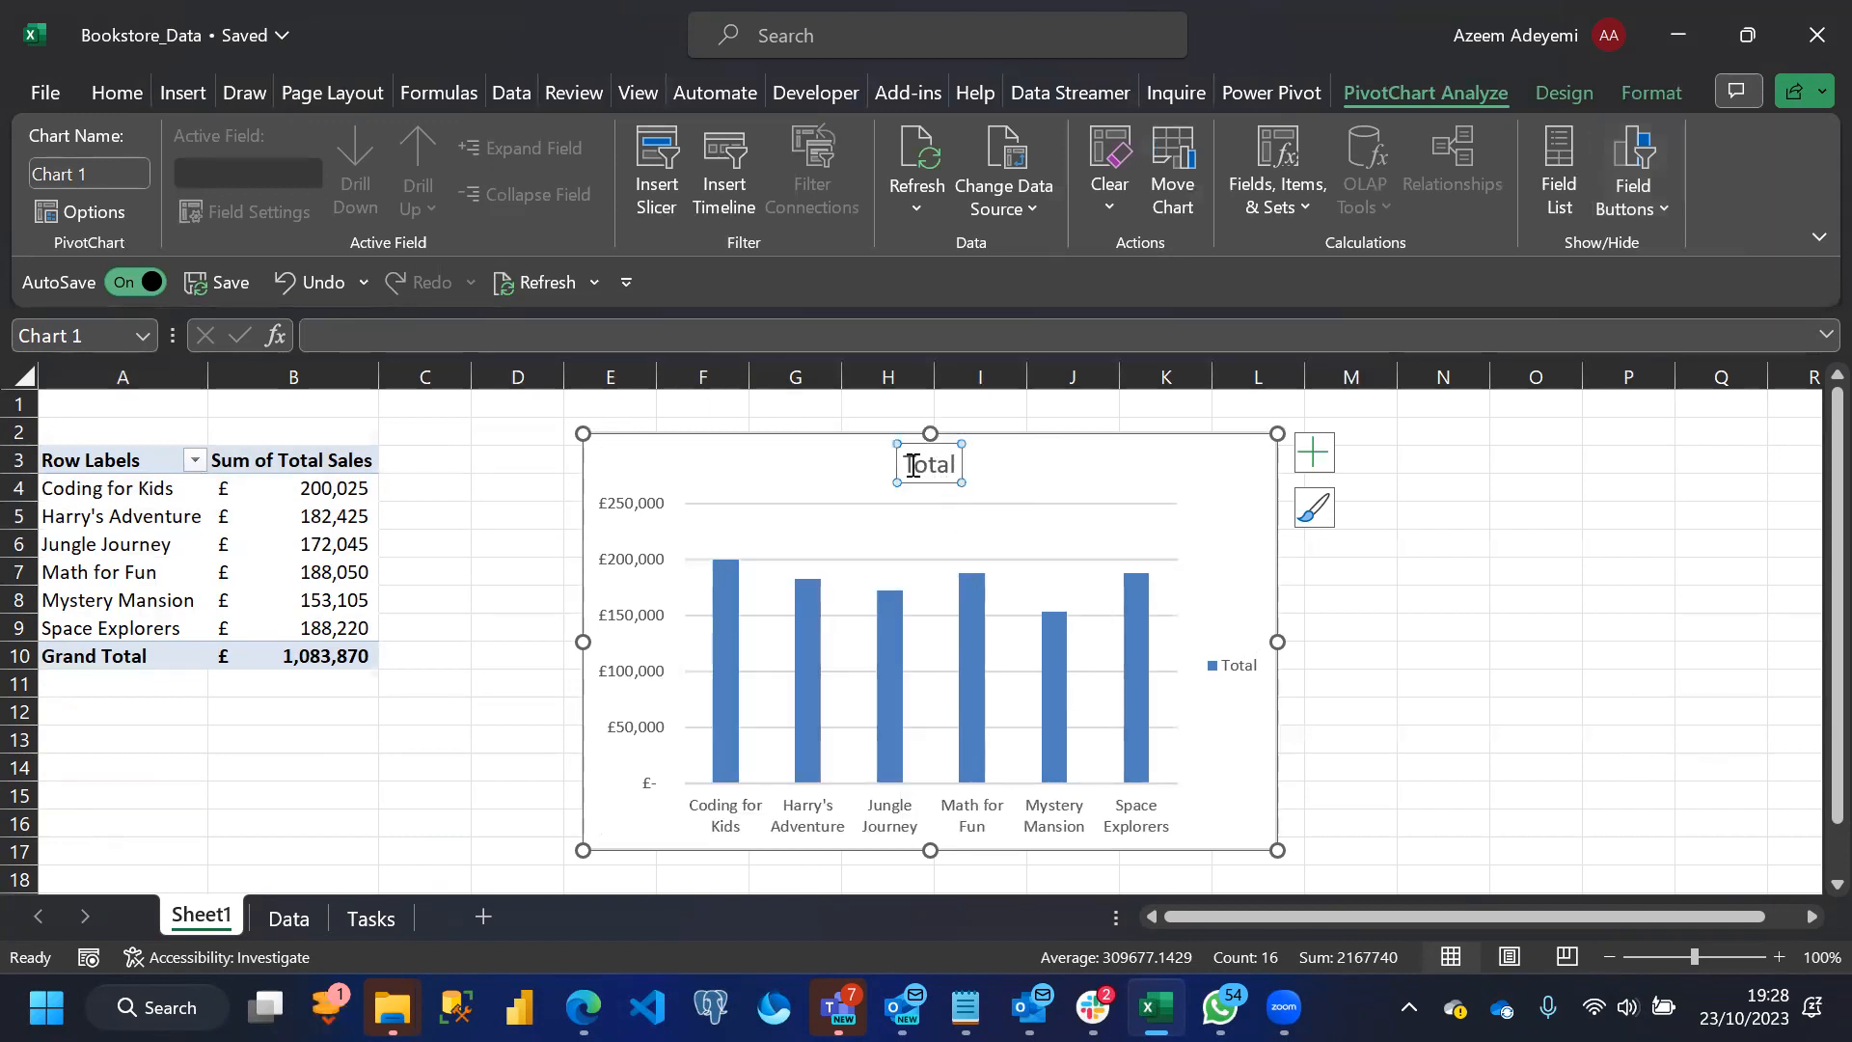
# Check the first task on the Tasks sheet and title the Sheet1 chart "Total Number of Book Sold By Book"
pyautogui.click(370, 917)
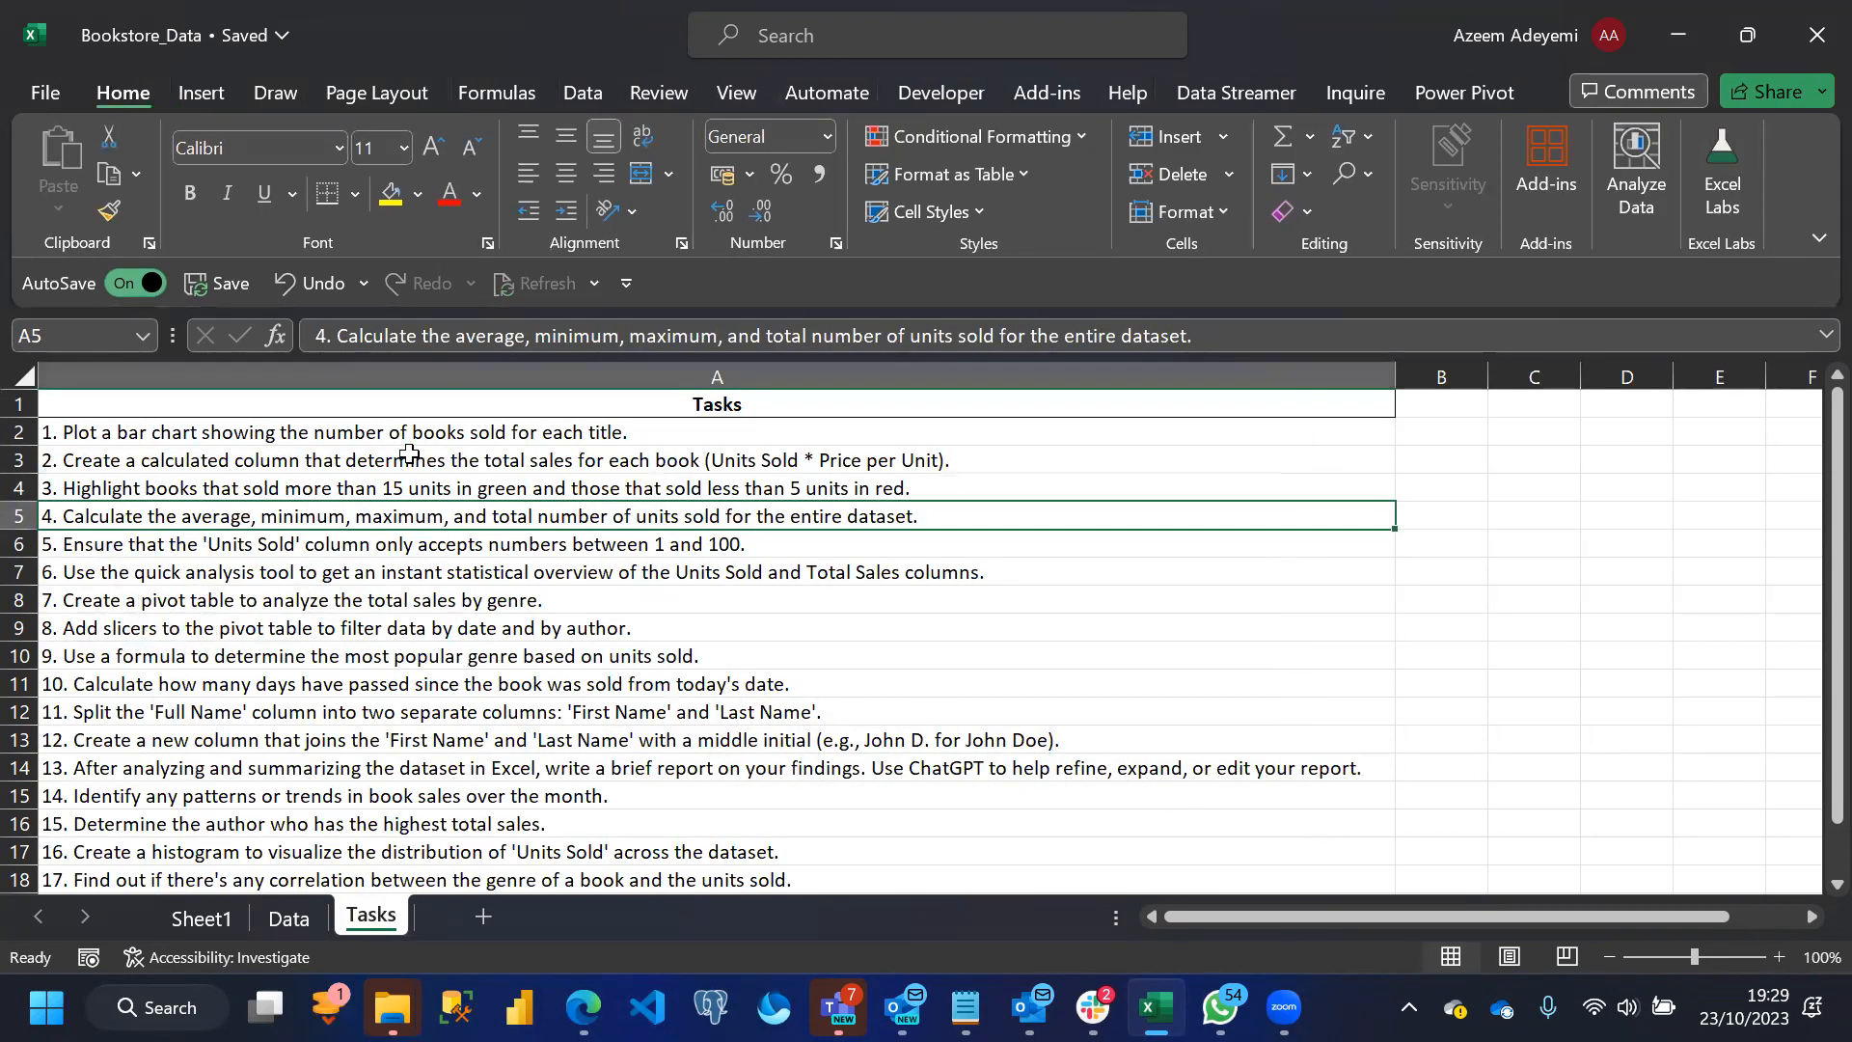
pyautogui.click(202, 918)
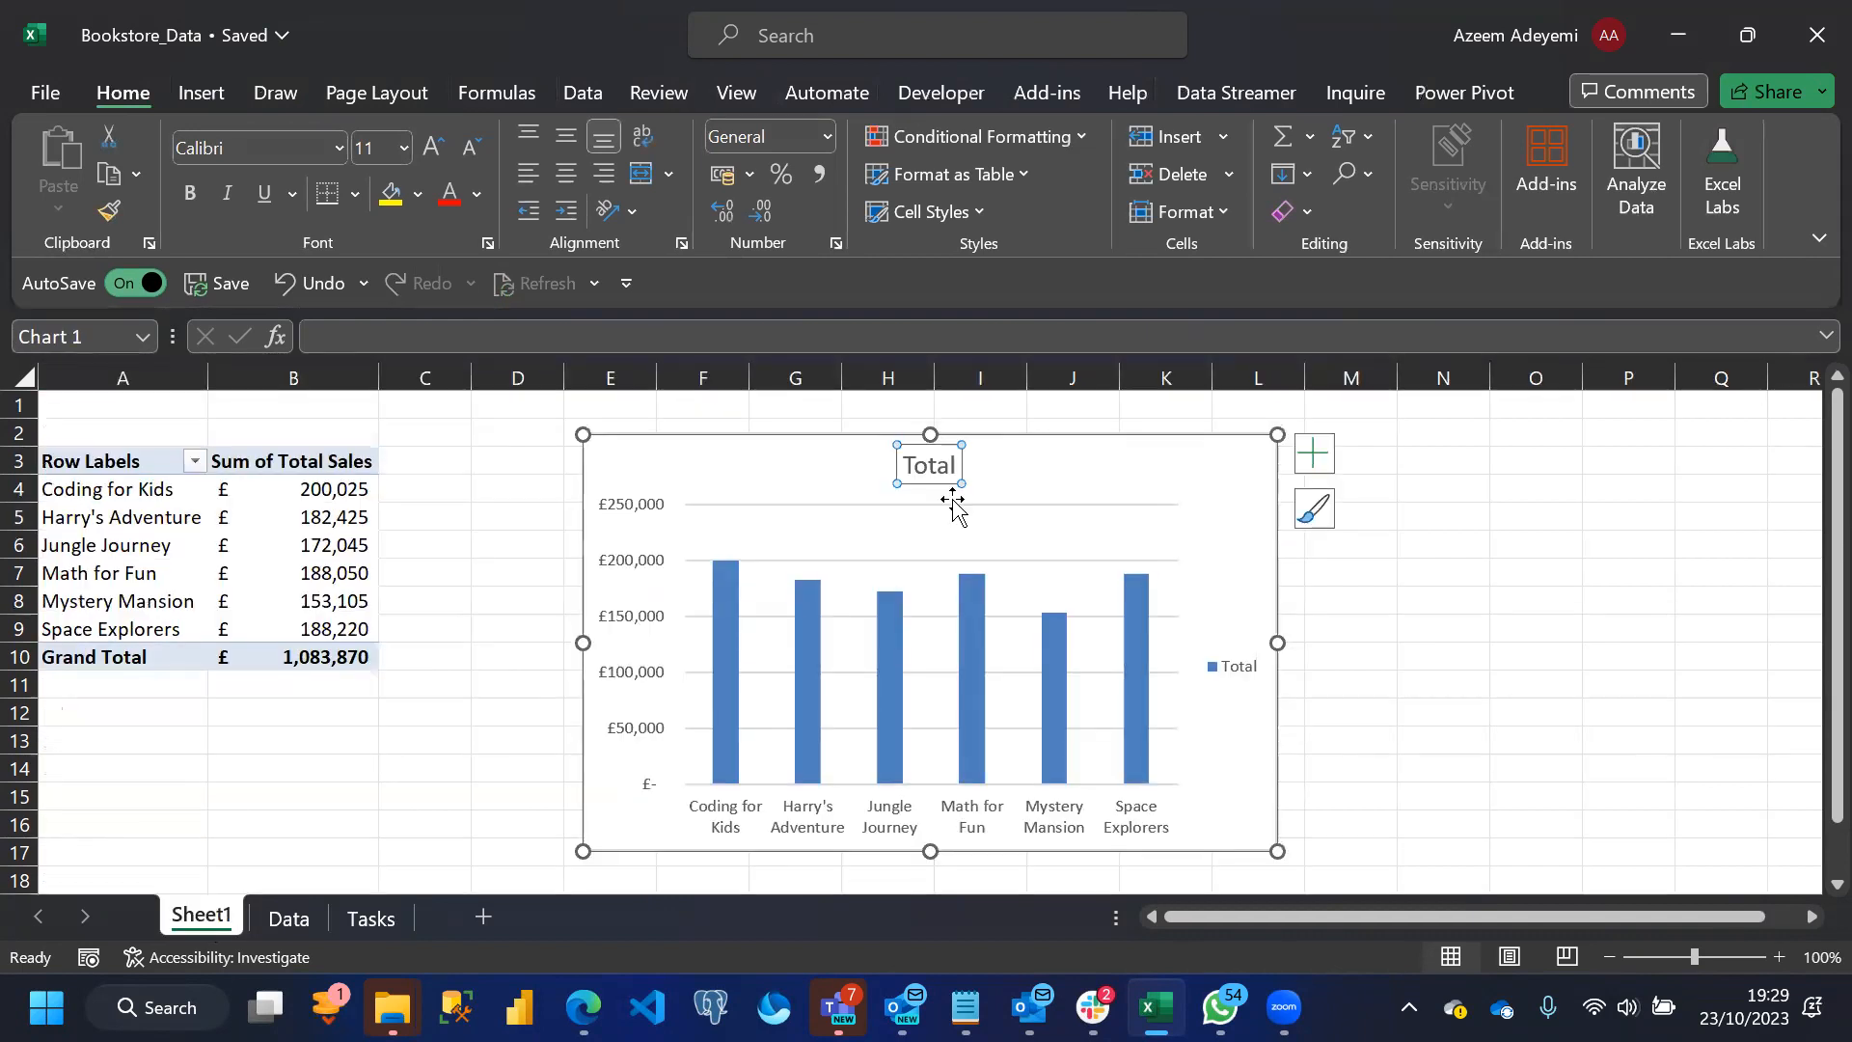
pyautogui.click(953, 466)
pyautogui.doubleClick(954, 466)
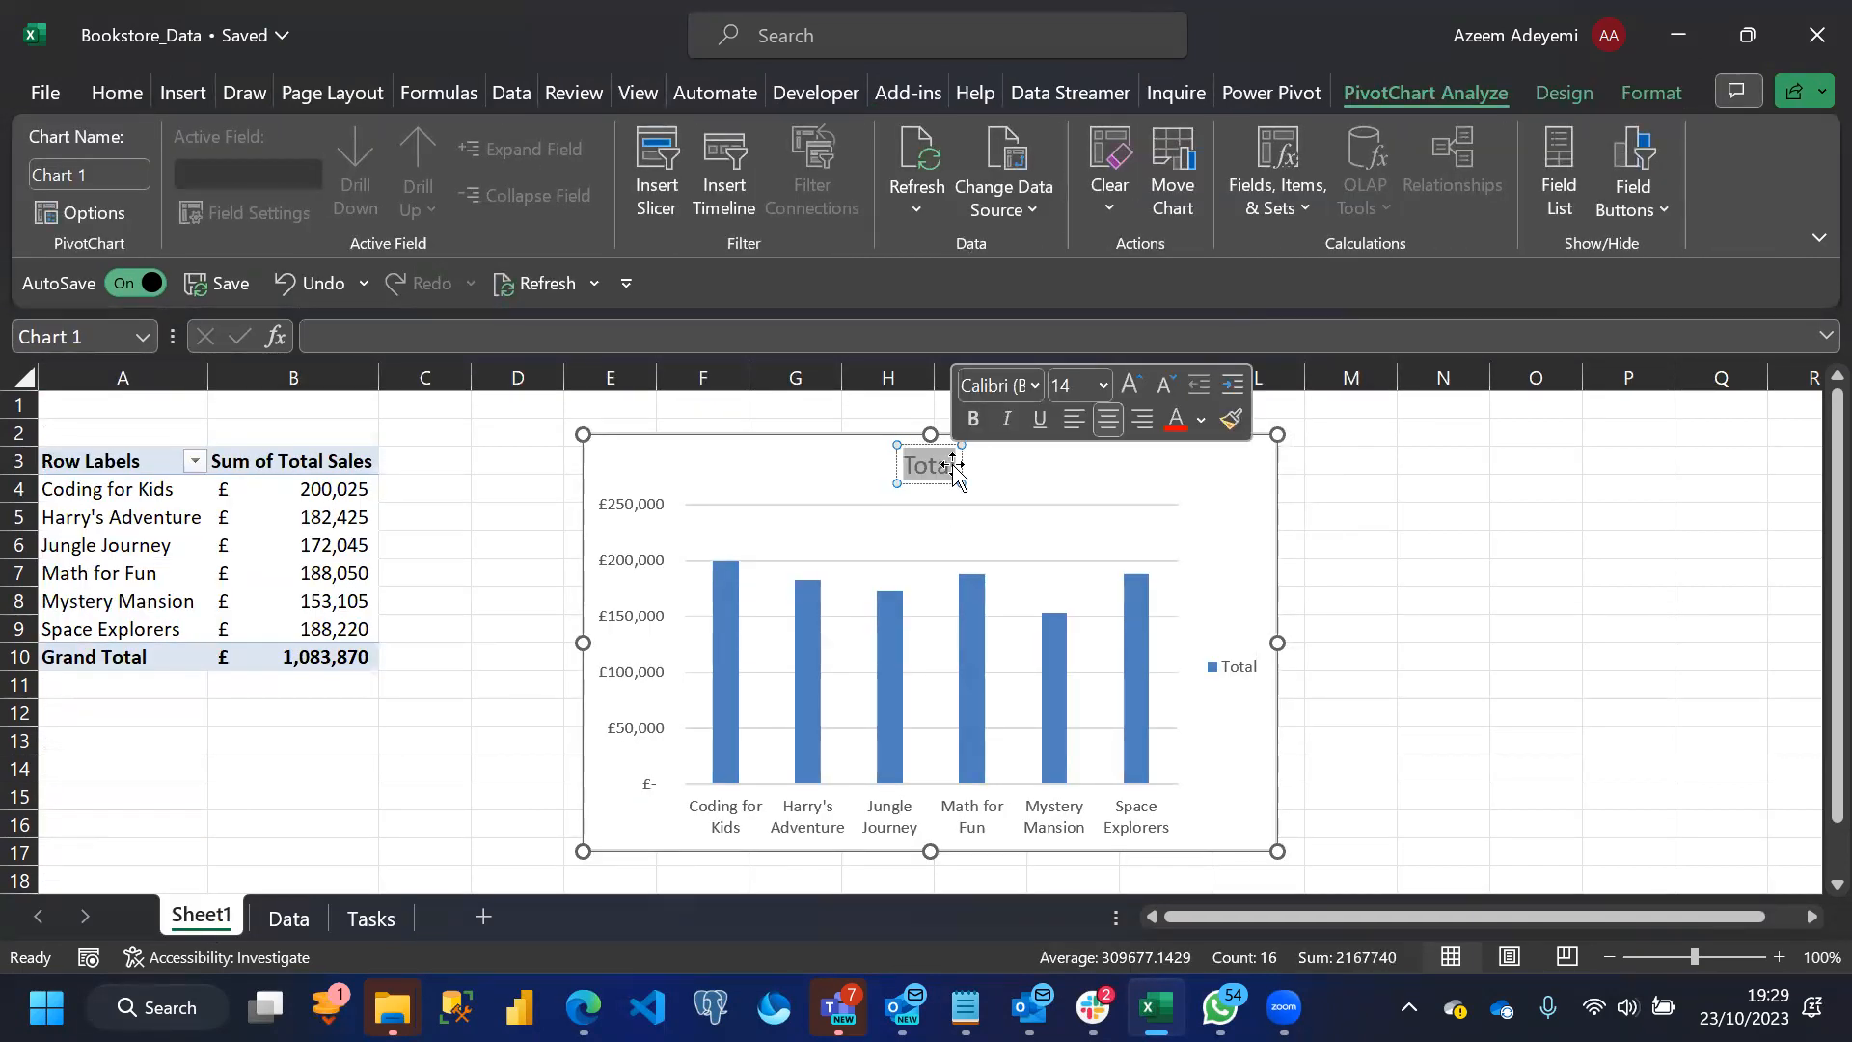
pyautogui.click(953, 466)
pyautogui.write('N')
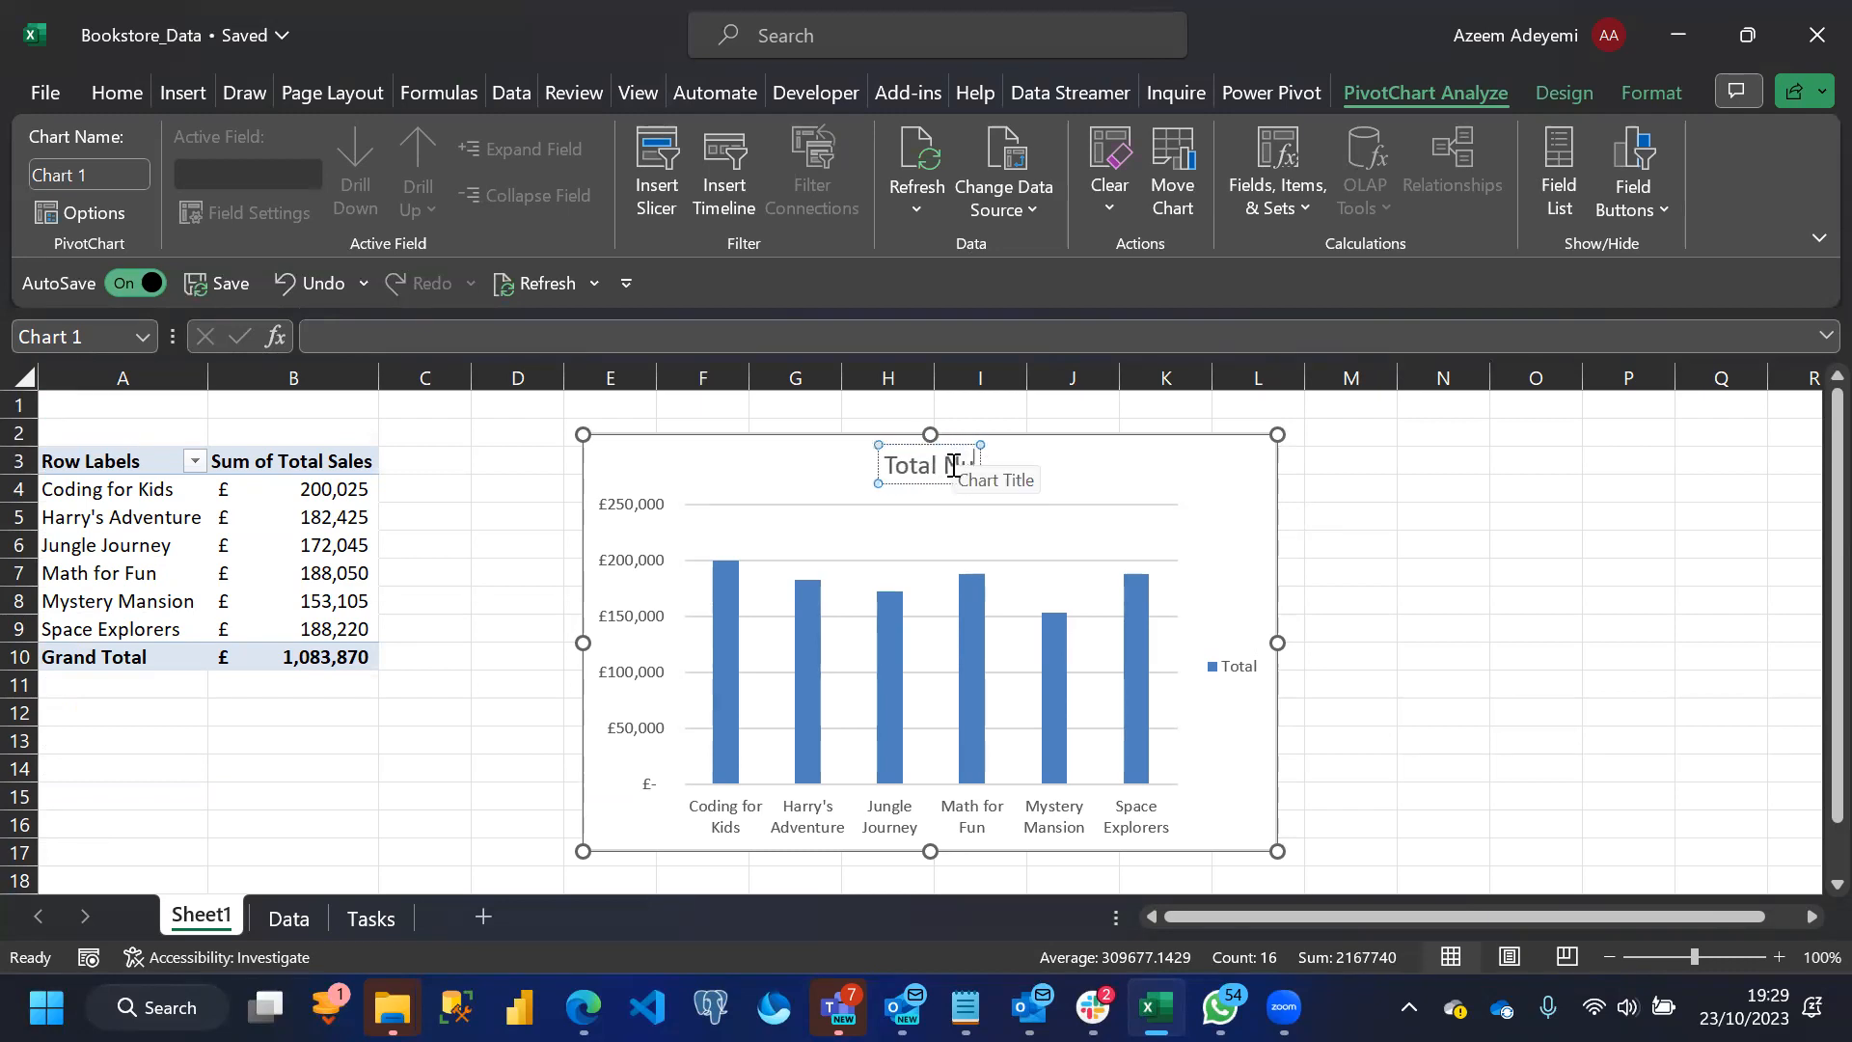
pyautogui.write('umber of P')
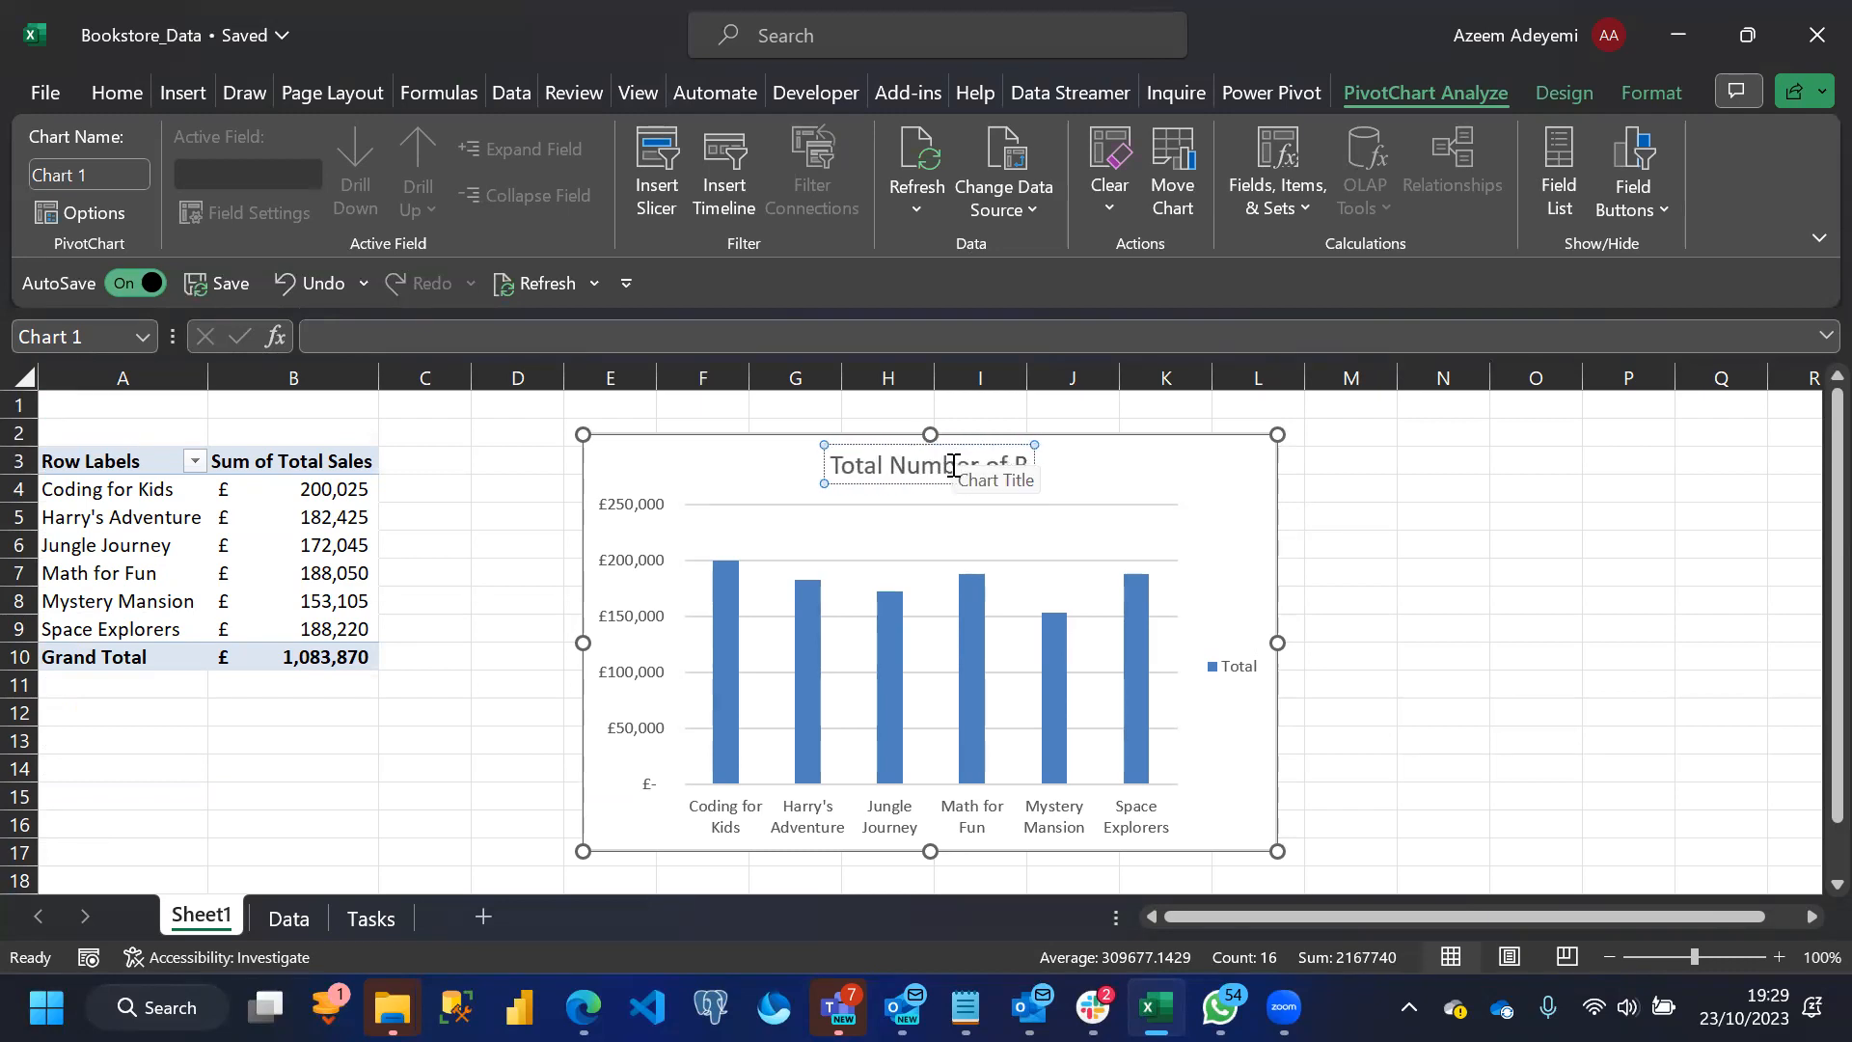
pyautogui.press('BackSpace')
pyautogui.write('Book Sold')
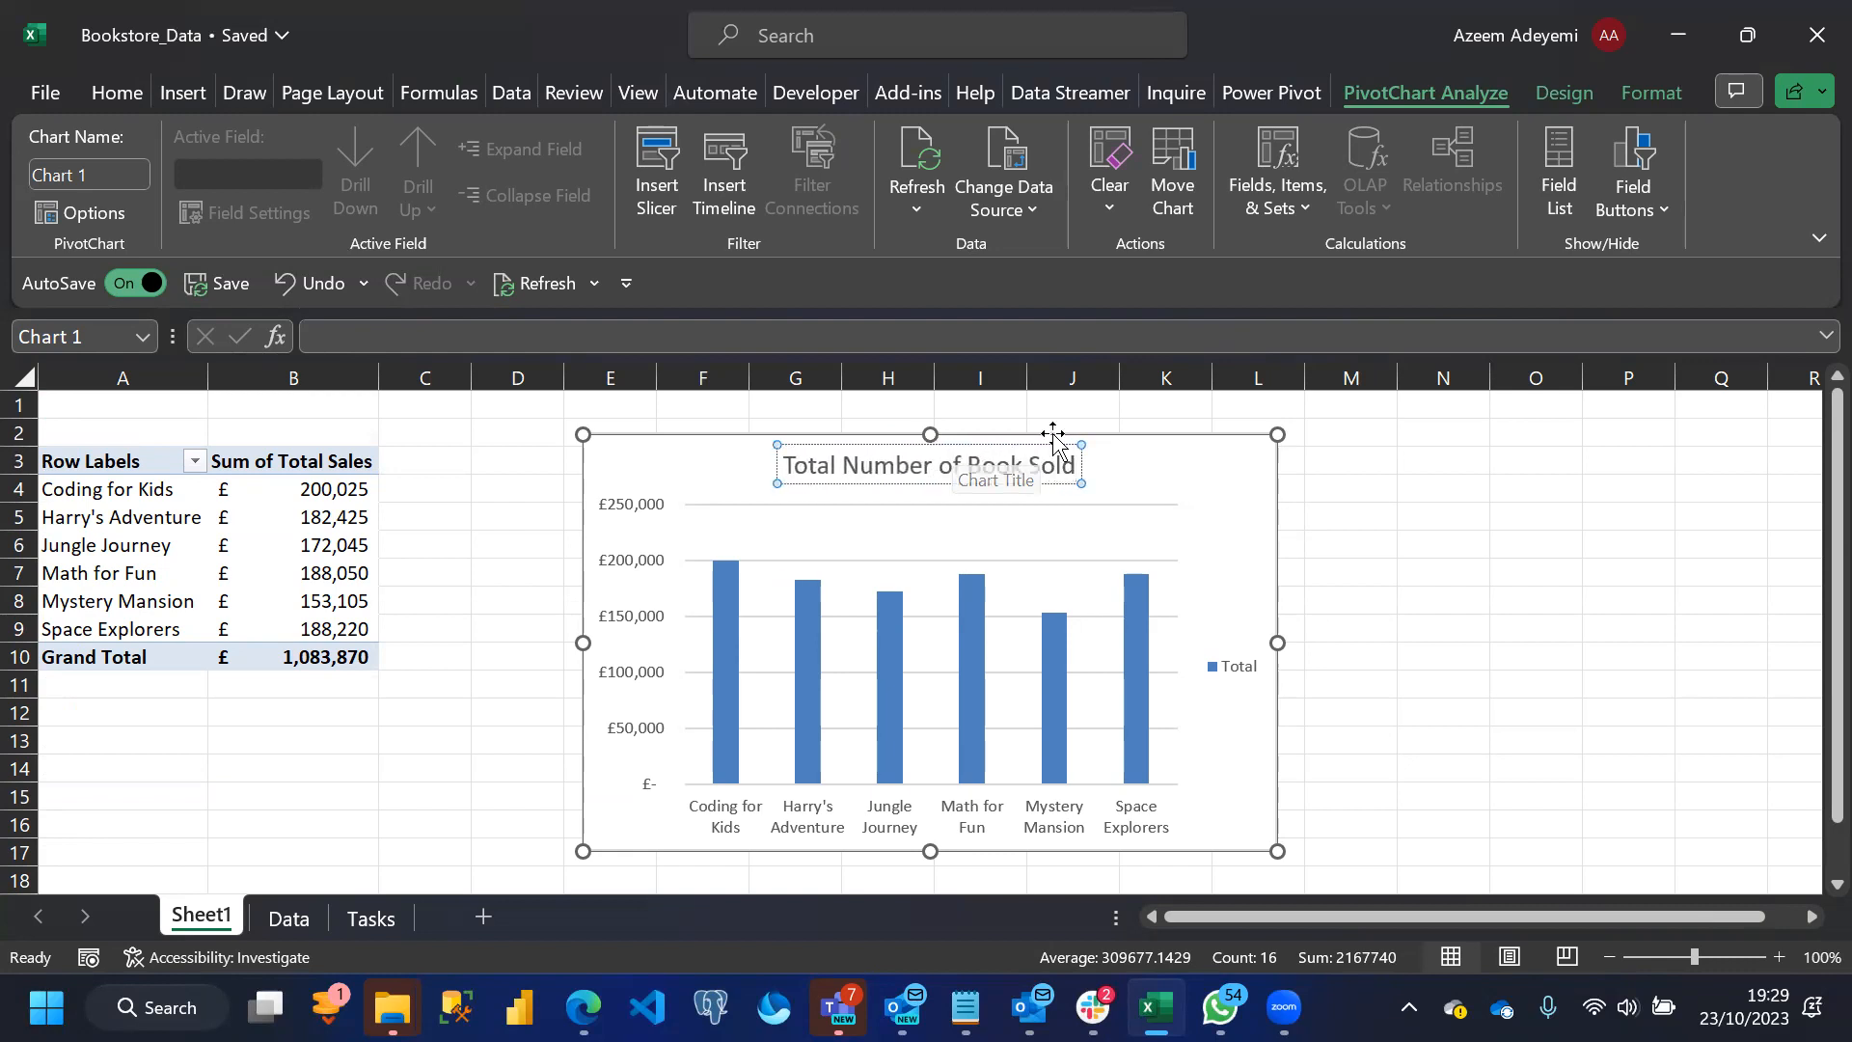
pyautogui.write(' By Book')
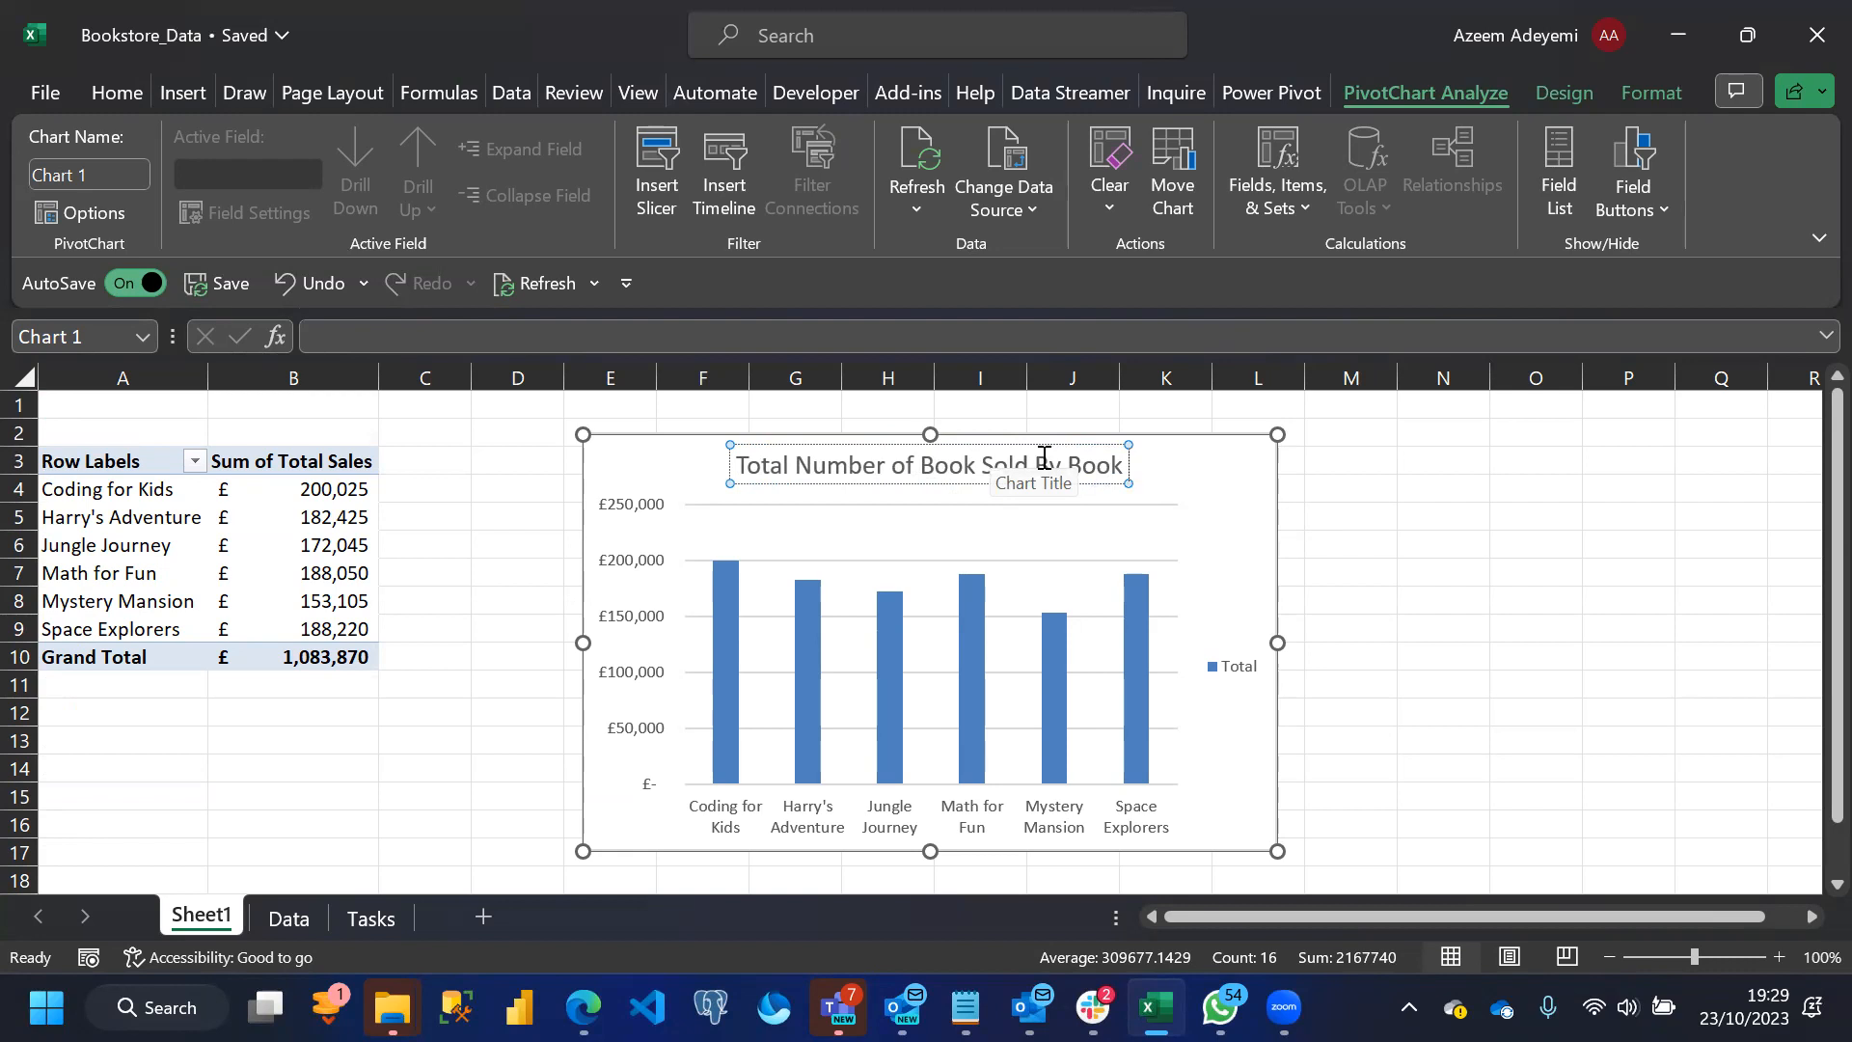
# Reword the chart title to "Total Sales By Book Title"
pyautogui.moveTo(897, 466); pyautogui.dragTo(799, 470)
pyautogui.write('Sa')
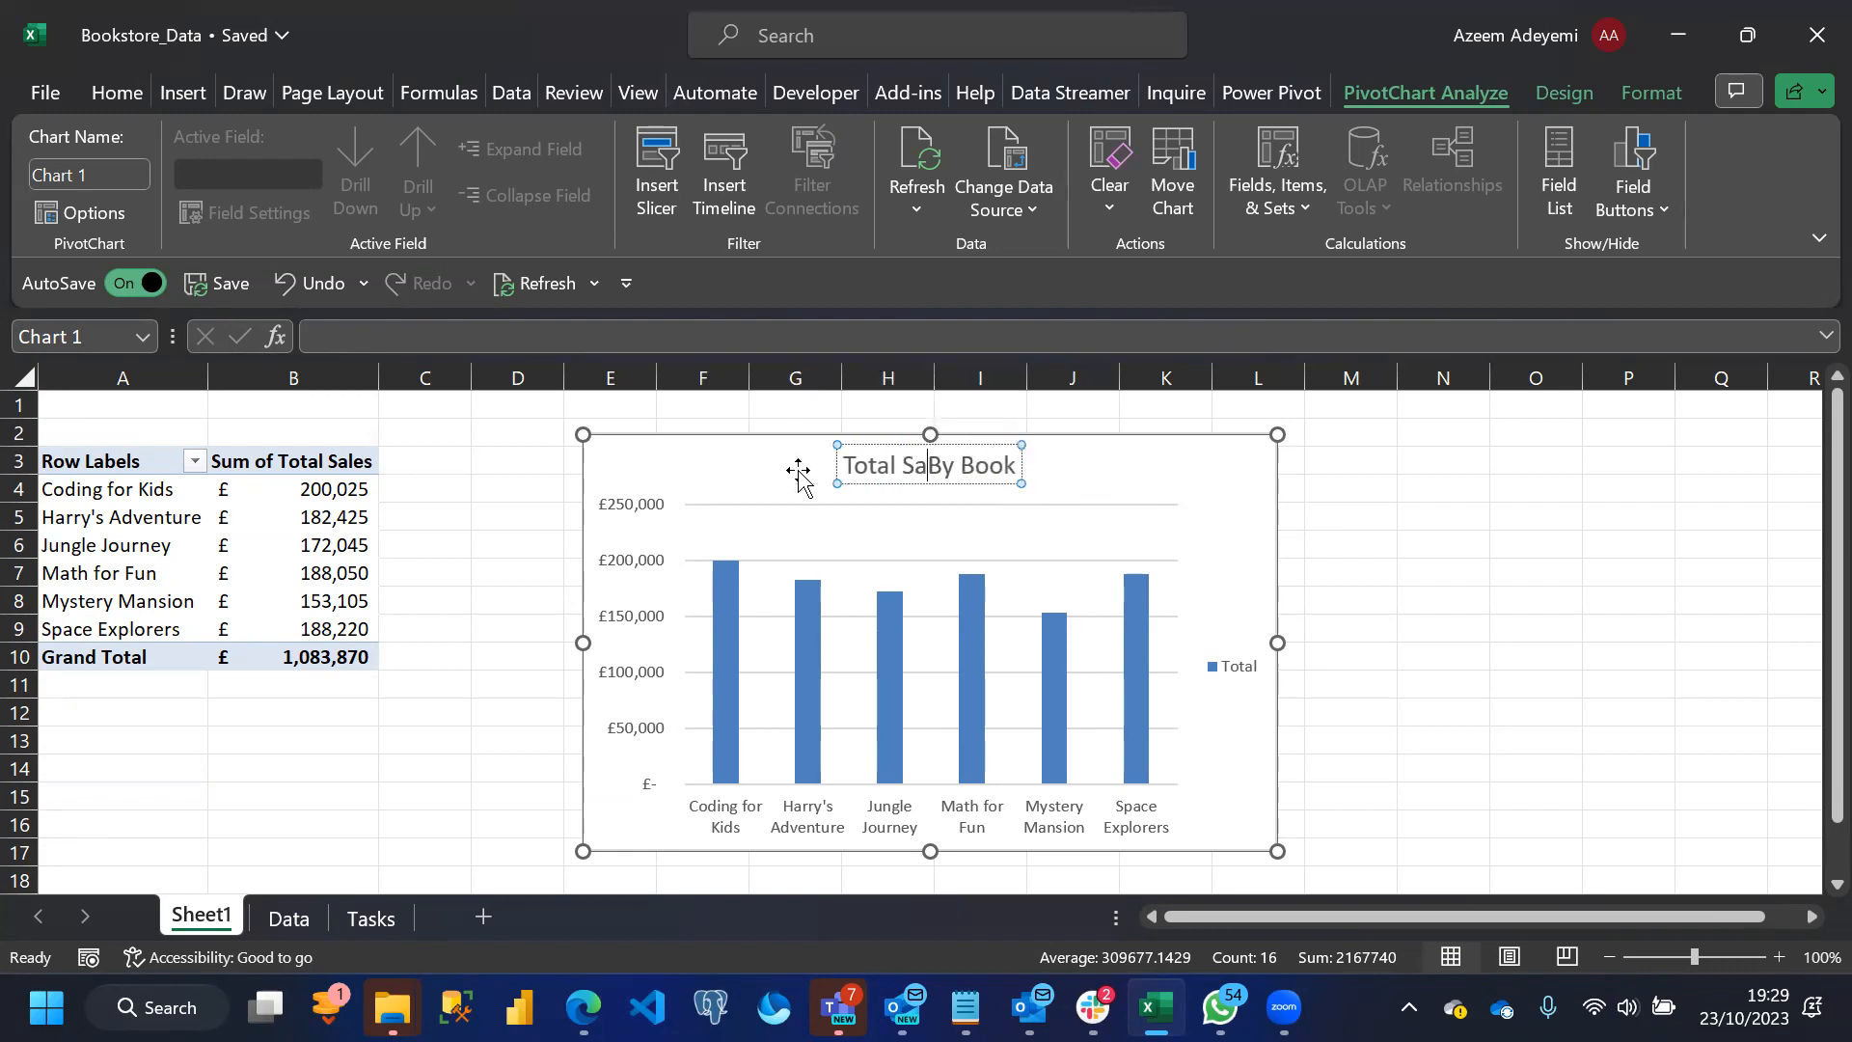
pyautogui.write('les By')
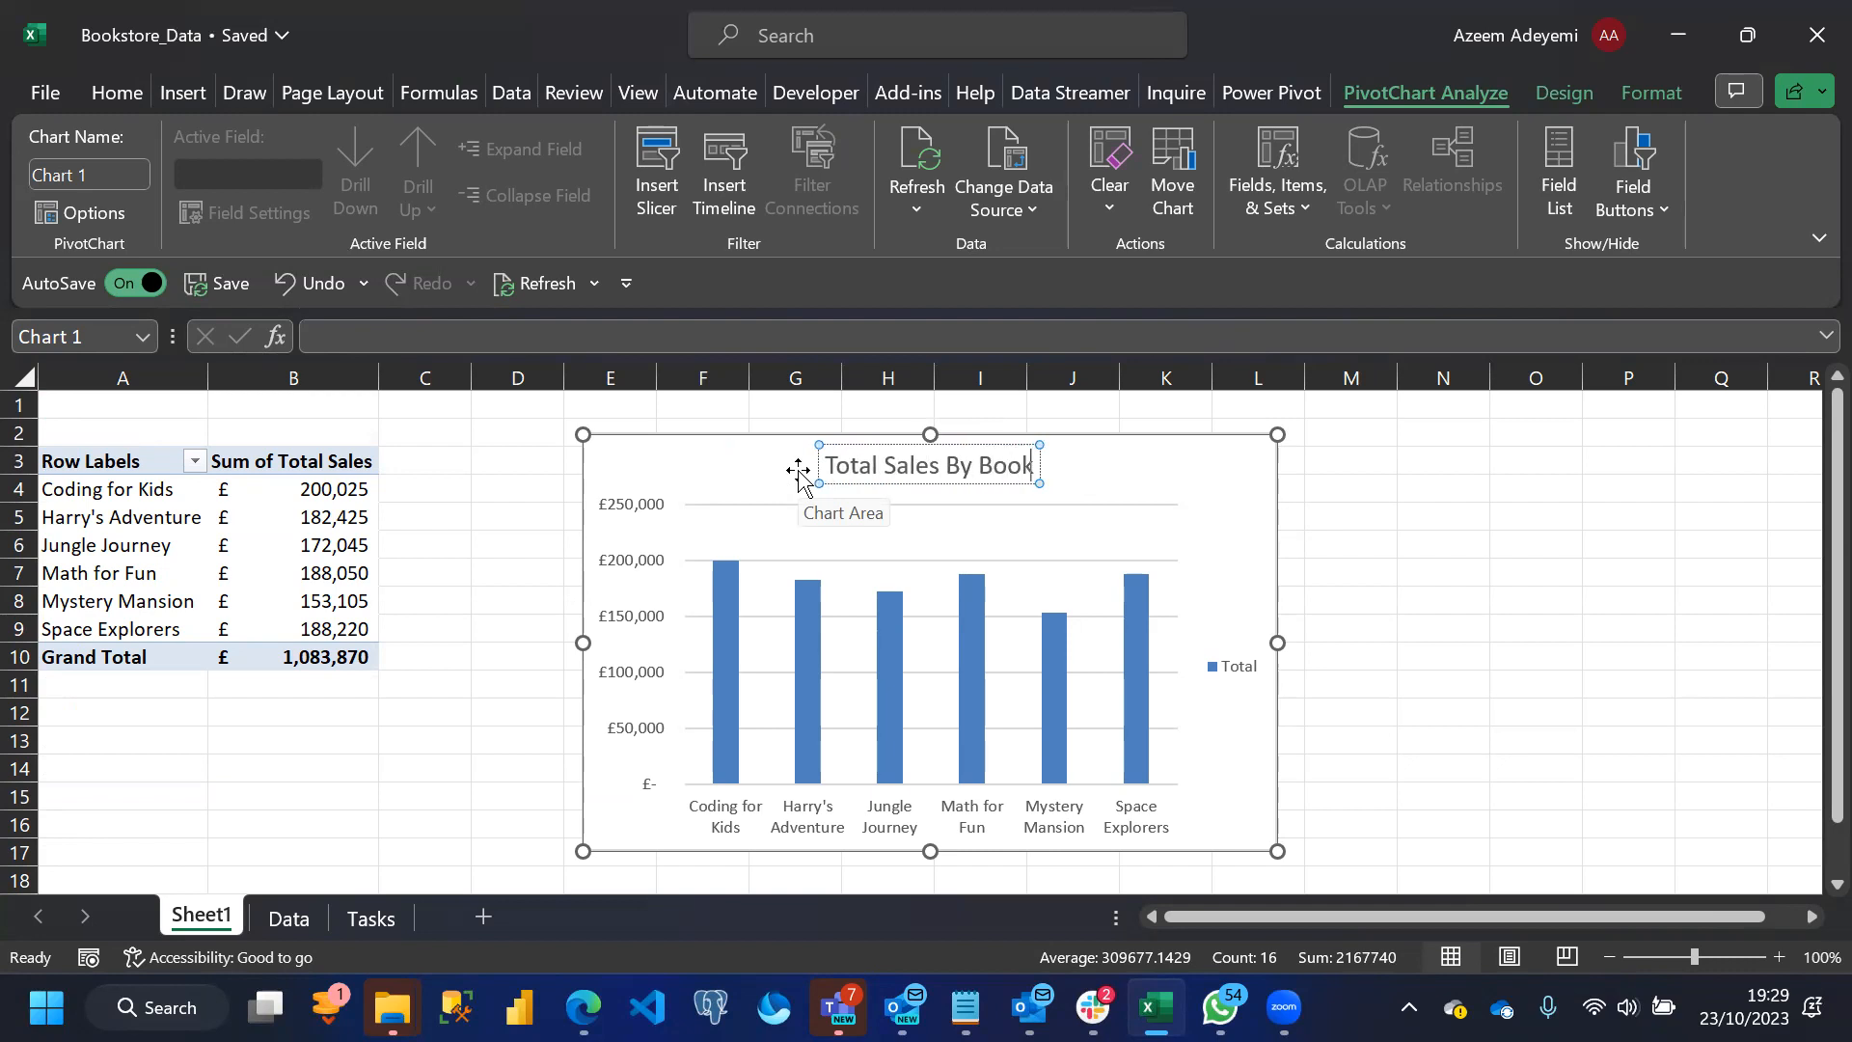
pyautogui.write(' Book Tir')
pyautogui.press('BackSpace')
pyautogui.write('tle')
pyautogui.click(1273, 507)
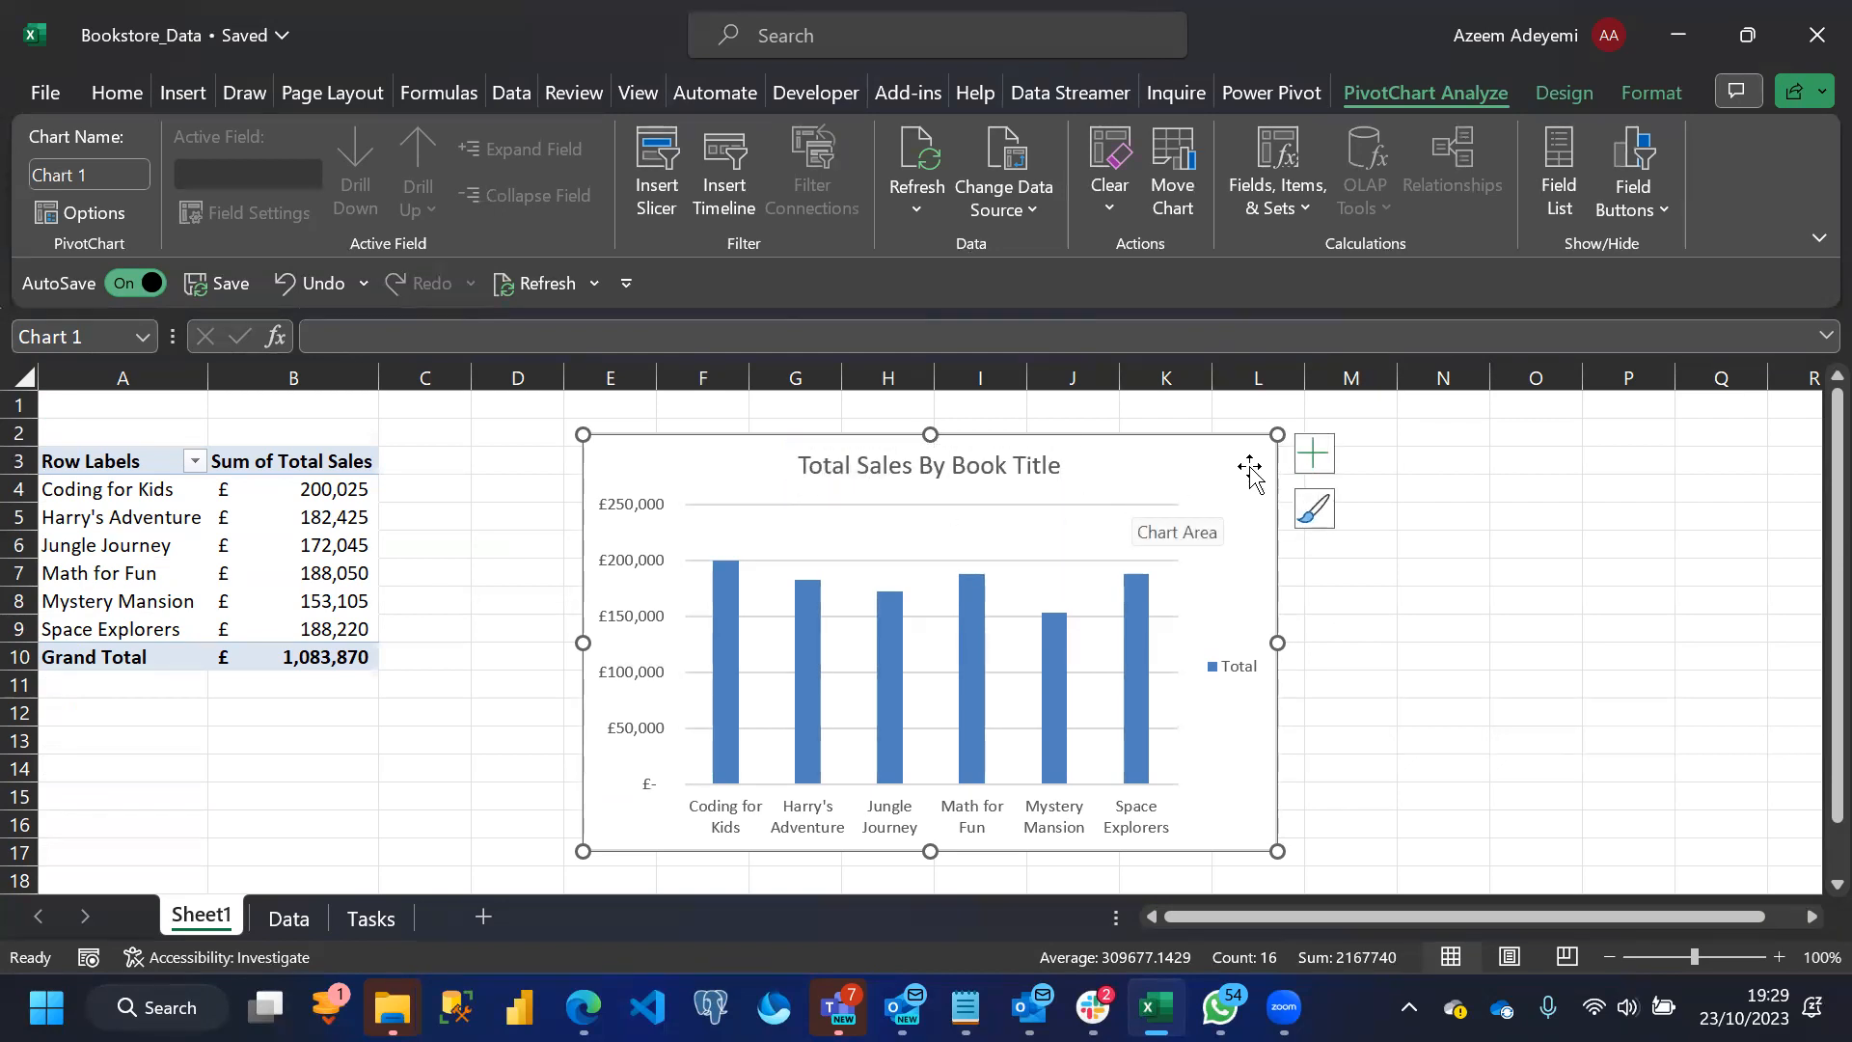
# Add data labels to the chart, then enlarge it slightly and reposition it over columns I to Q
pyautogui.click(1313, 454)
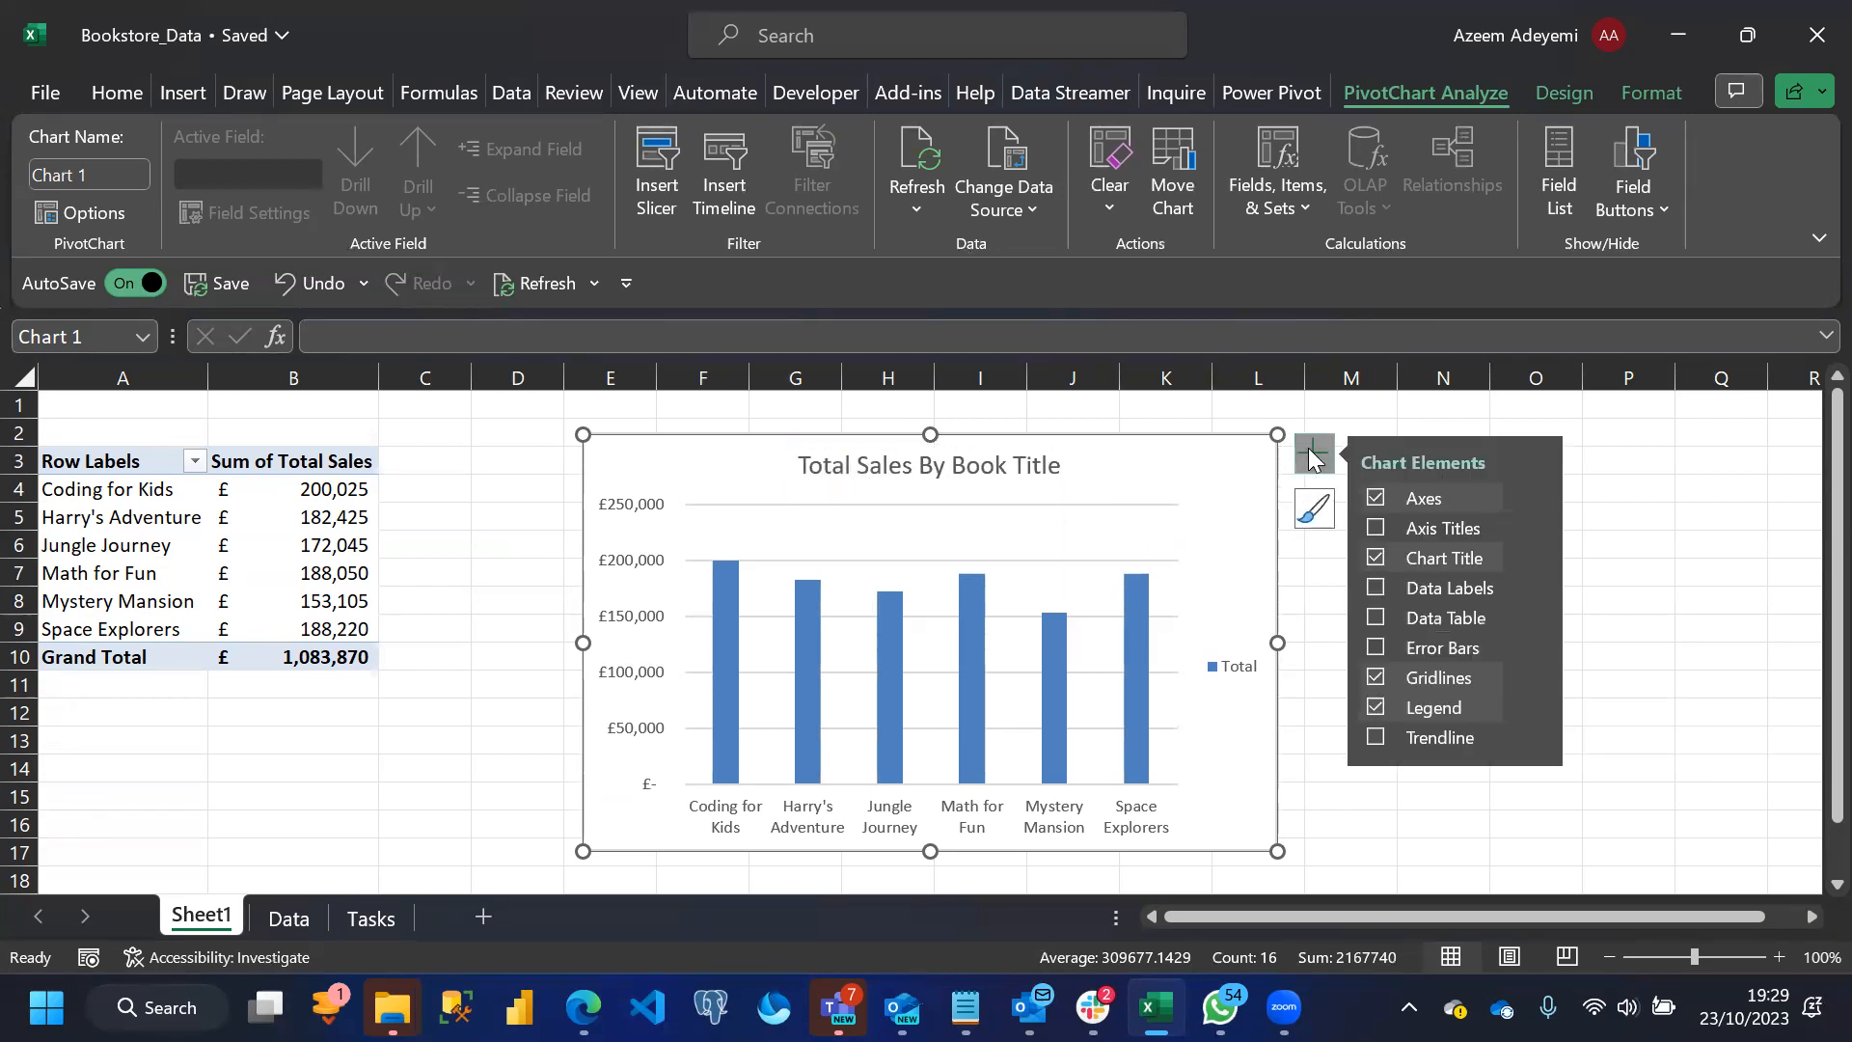
pyautogui.click(1377, 590)
pyautogui.moveTo(1289, 853); pyautogui.dragTo(1341, 860)
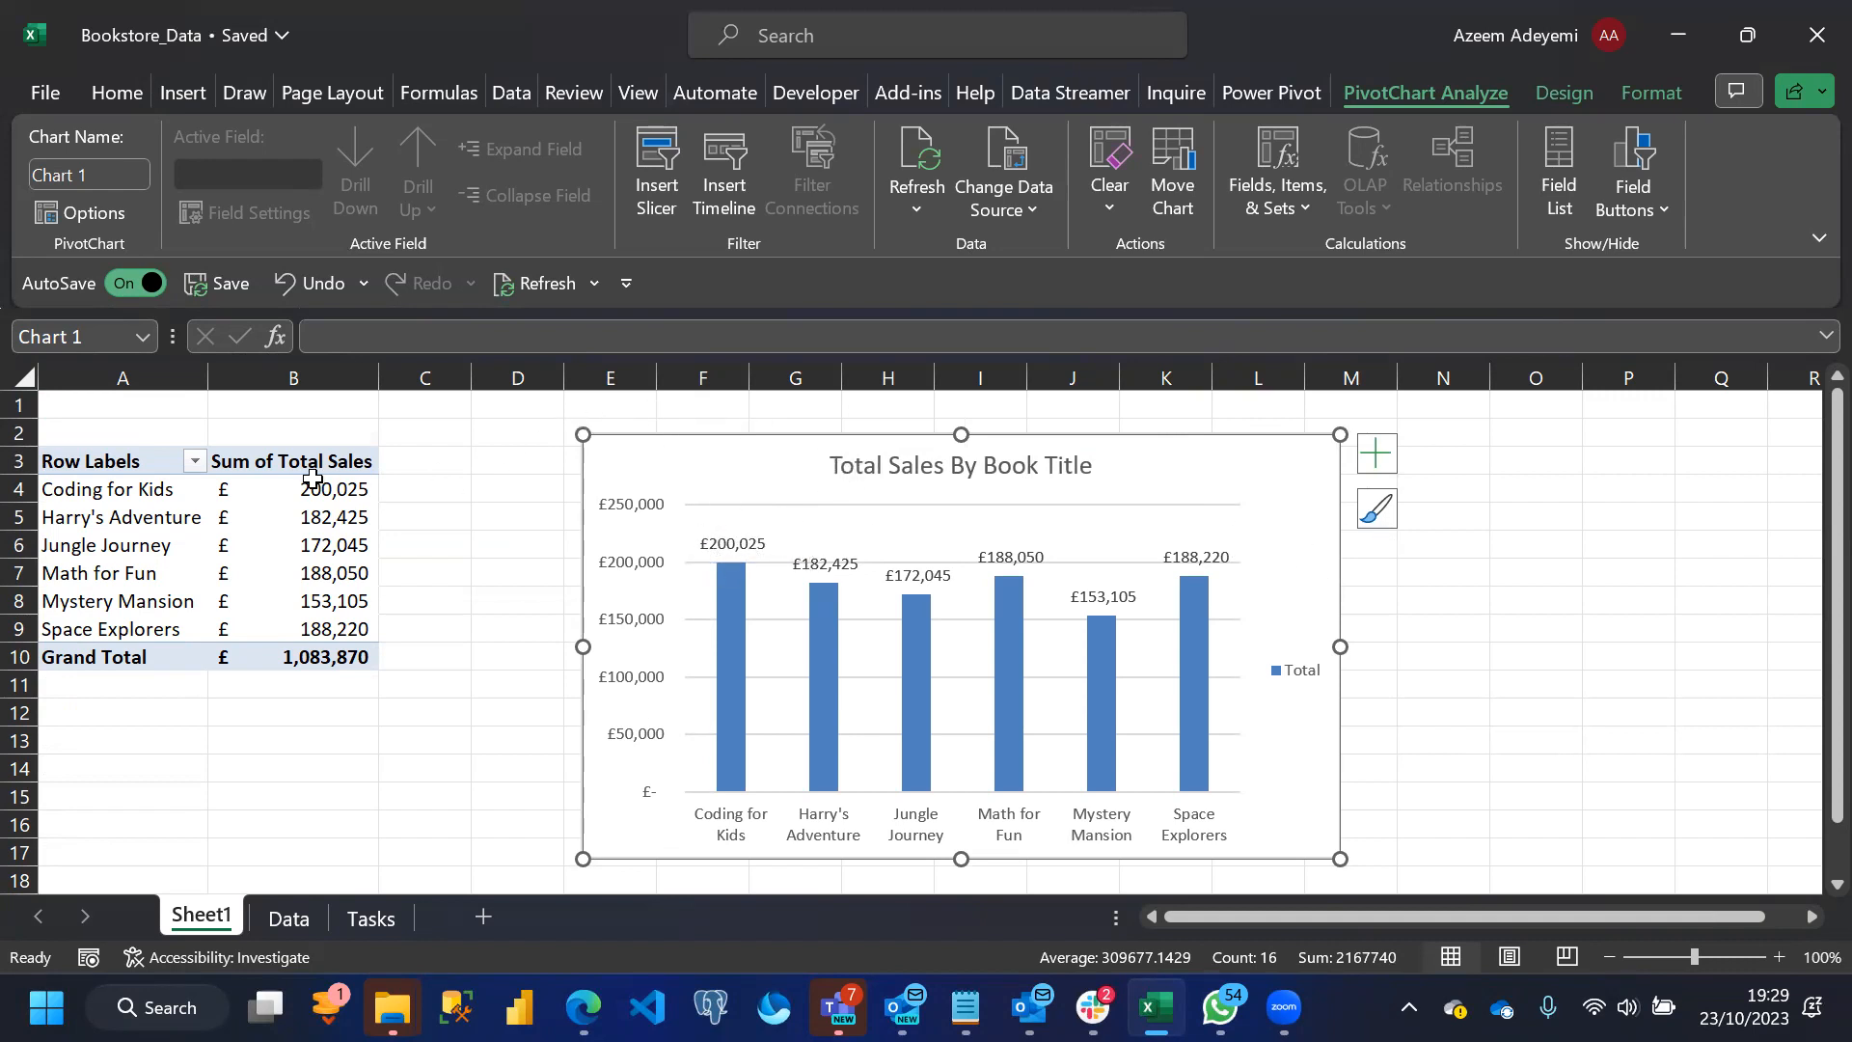
pyautogui.moveTo(765, 434); pyautogui.dragTo(1090, 401)
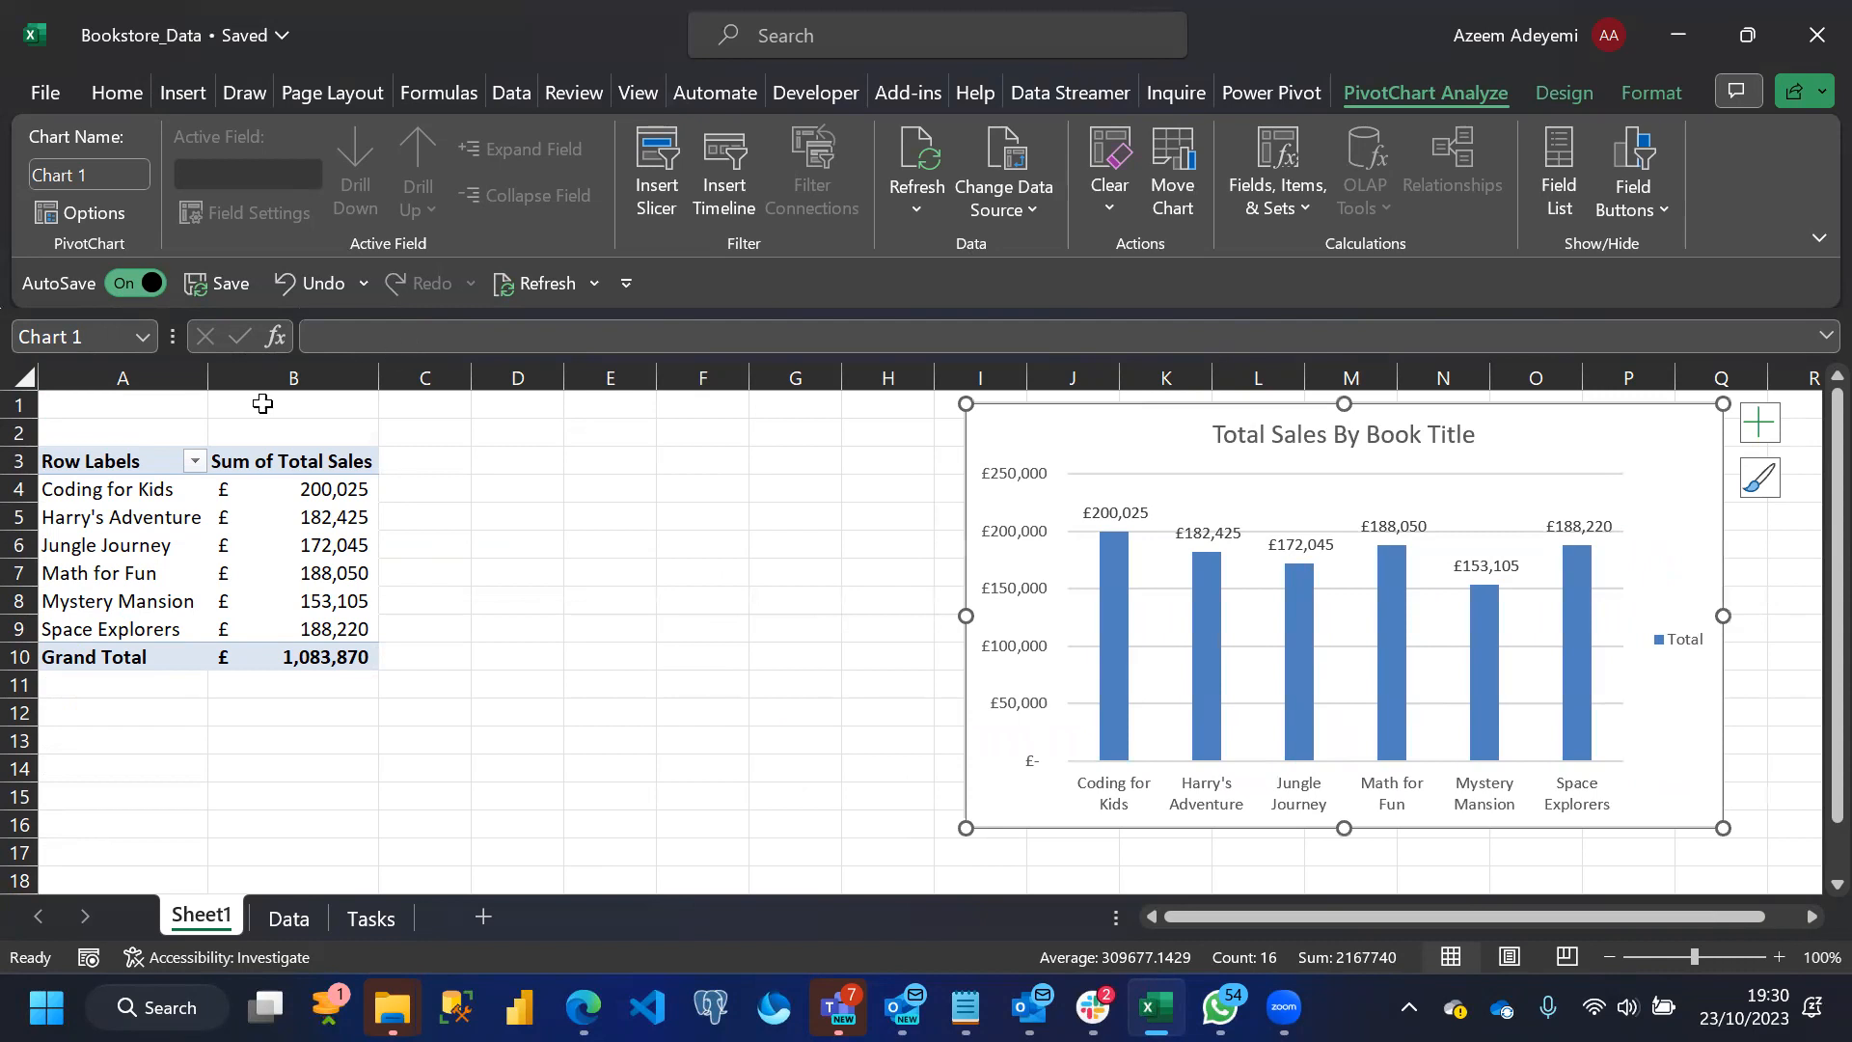
# Fill cells A2:B2 above the PivotTable with yellow and enter "Task 1" in A2
pyautogui.moveTo(96, 423); pyautogui.dragTo(269, 426)
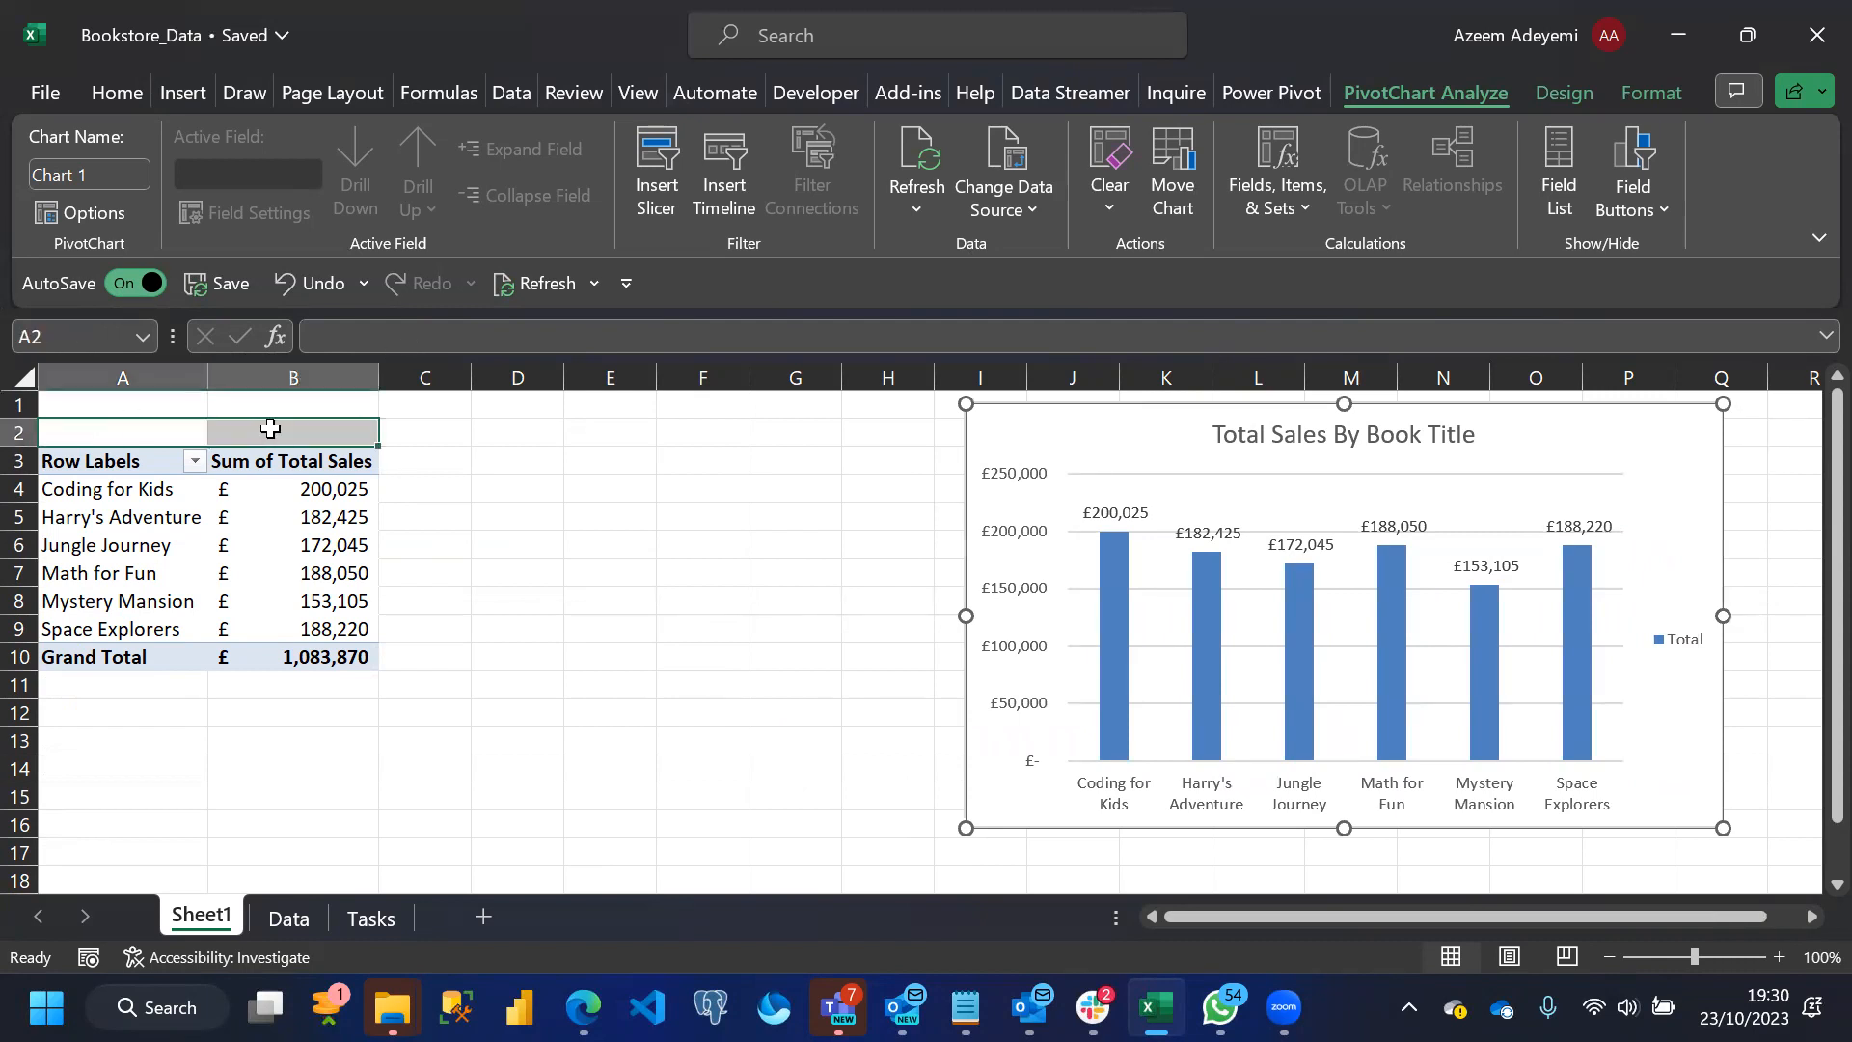
pyautogui.click(388, 196)
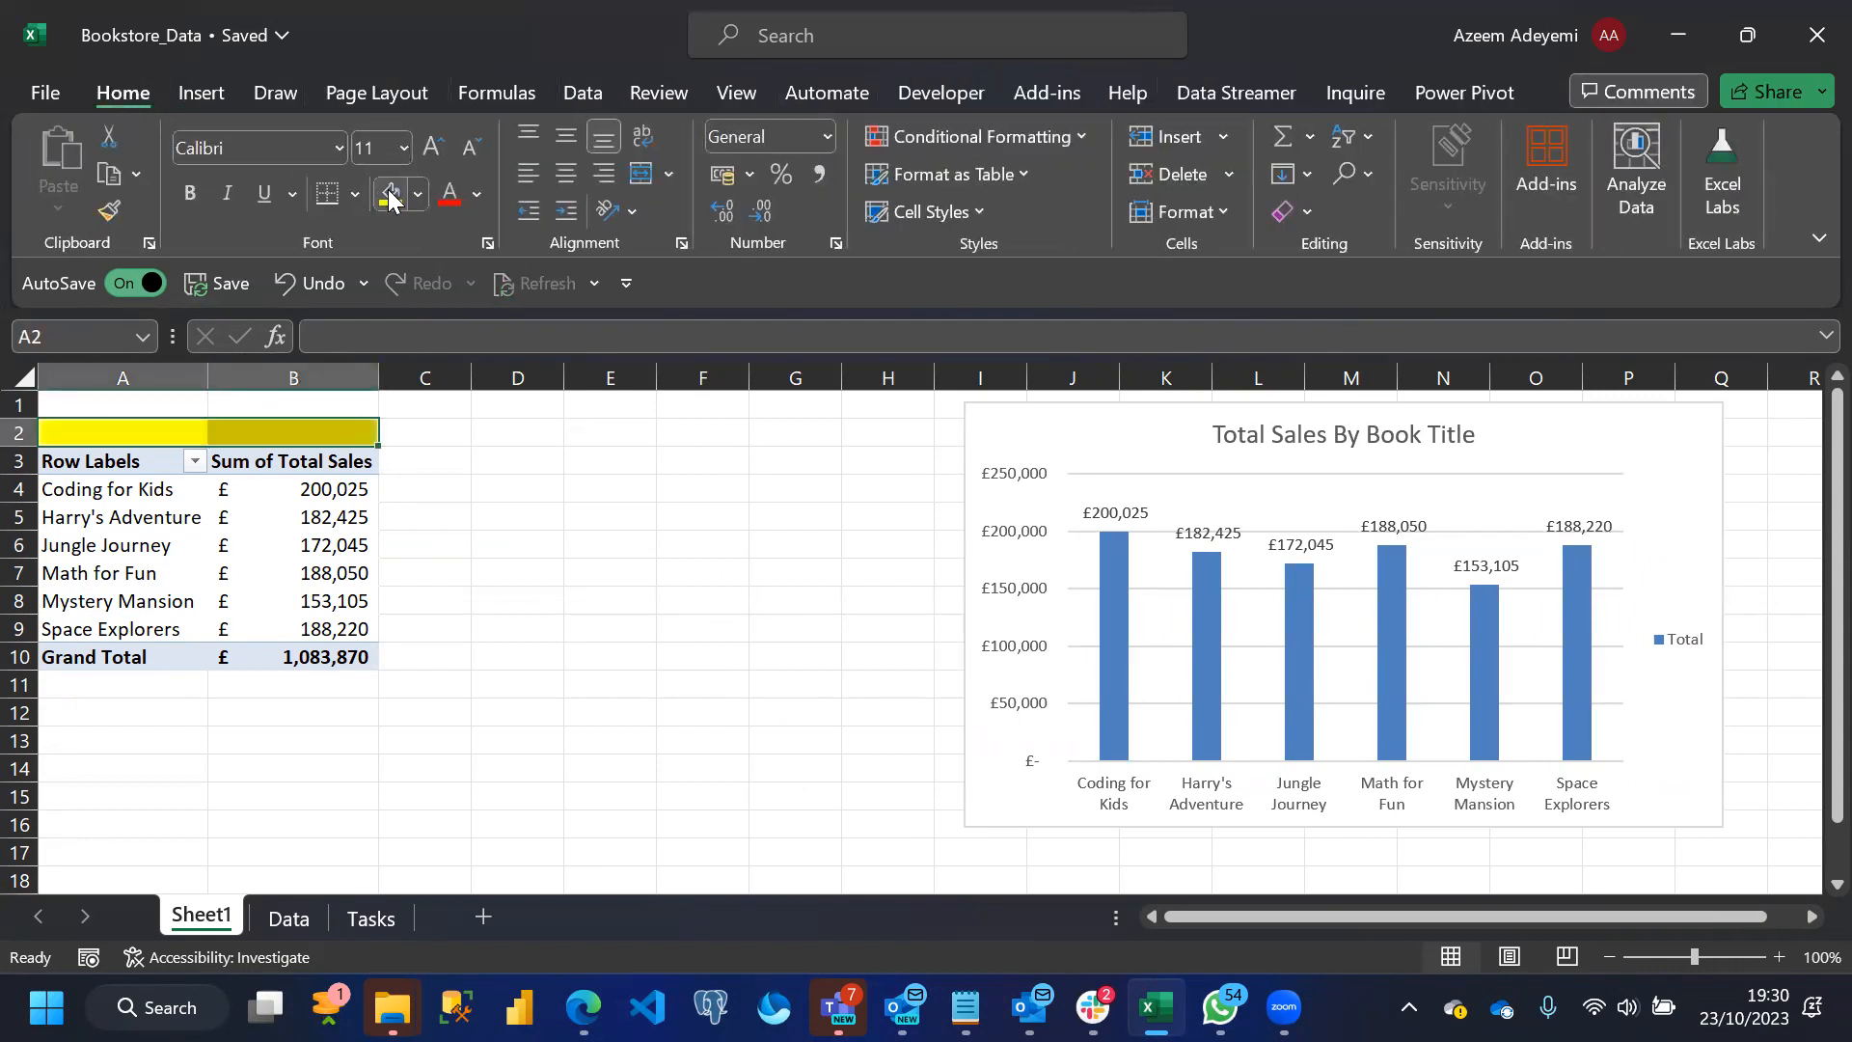
pyautogui.write('Task 1')
pyautogui.press('Return')
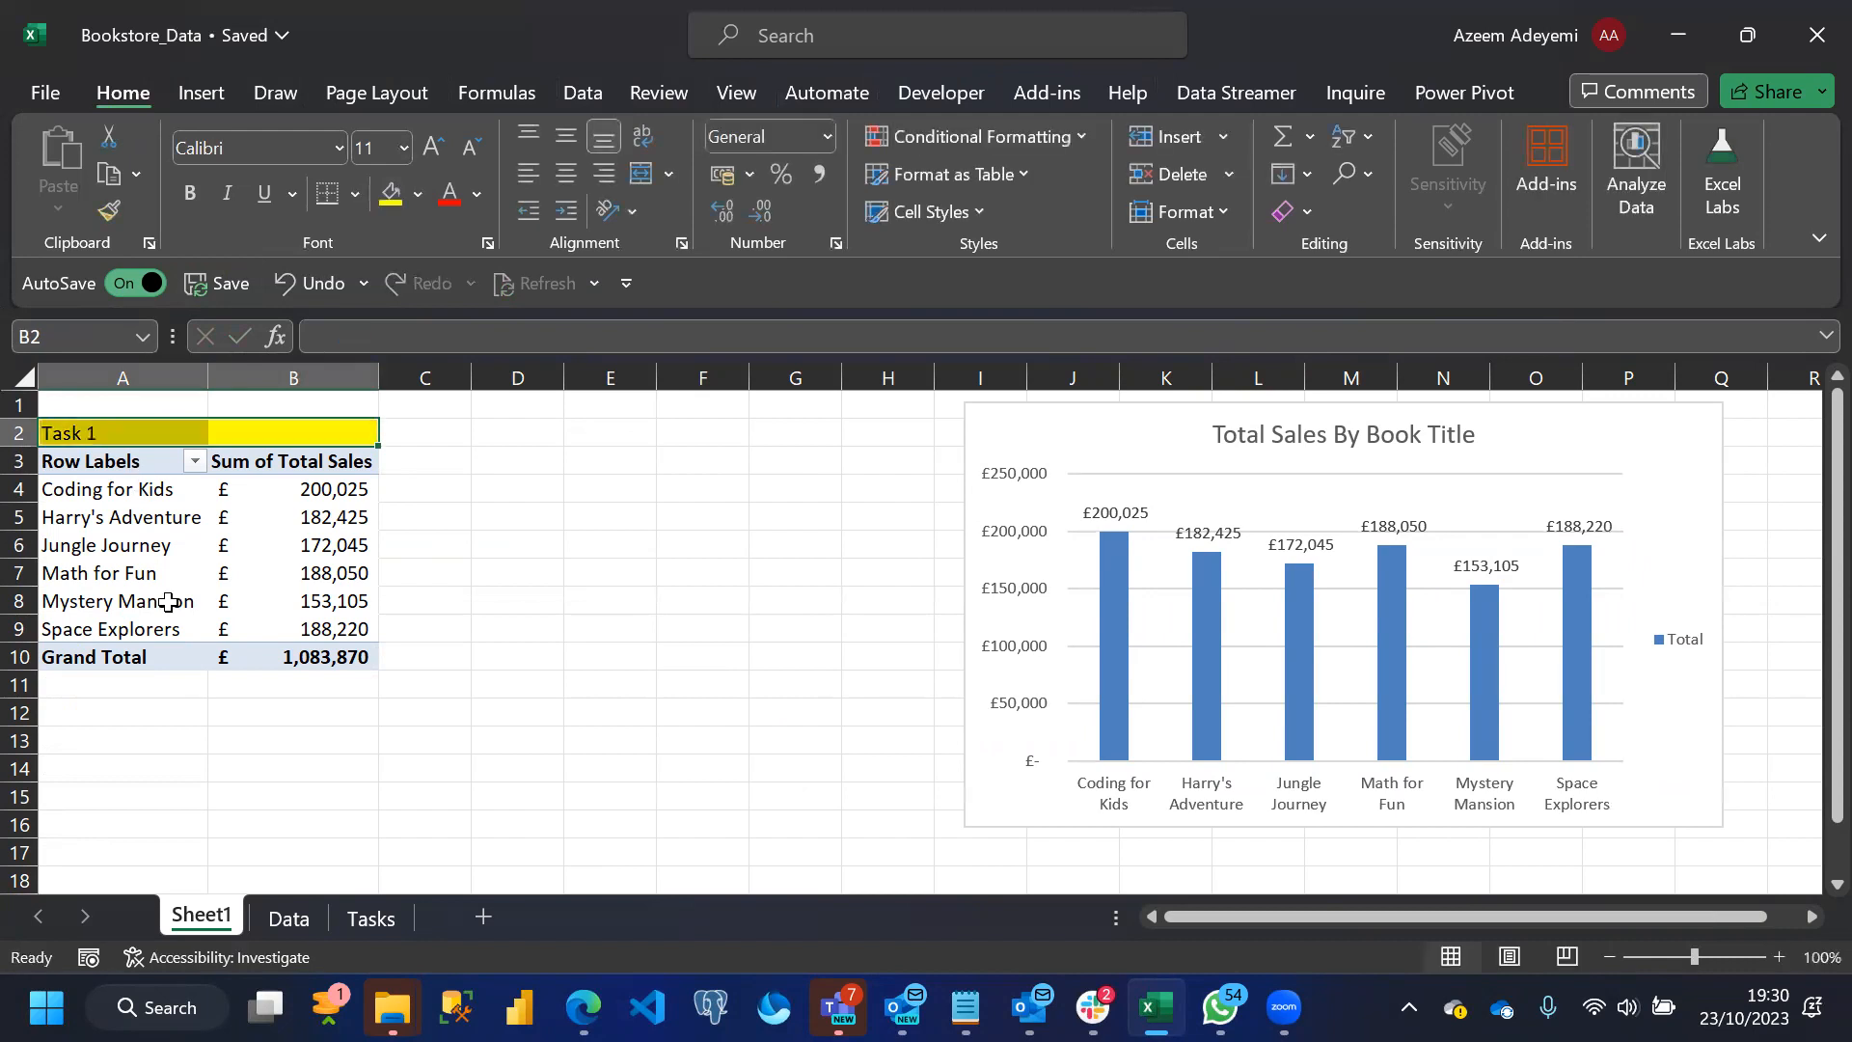
pyautogui.click(154, 798)
# Recheck the Tasks sheet, and replace Total Sales with a count of Book Title in the PivotTable values
pyautogui.click(371, 918)
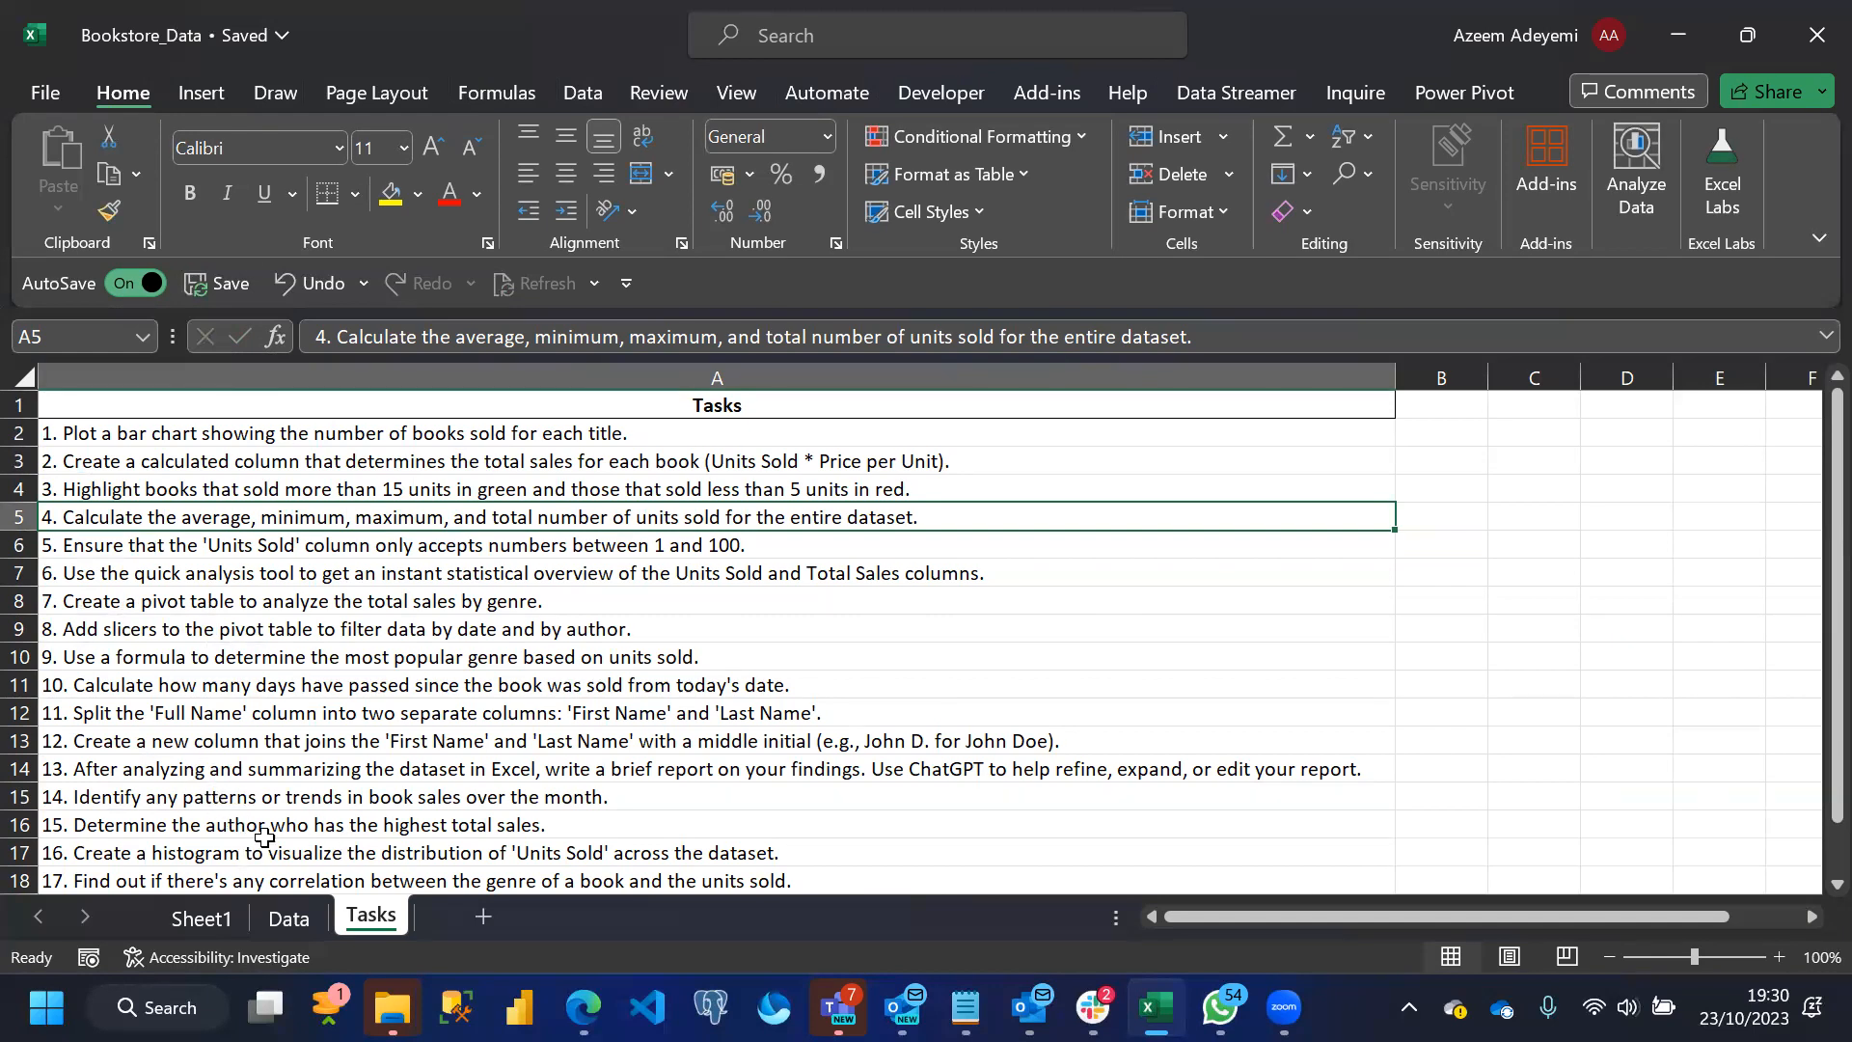
pyautogui.click(199, 920)
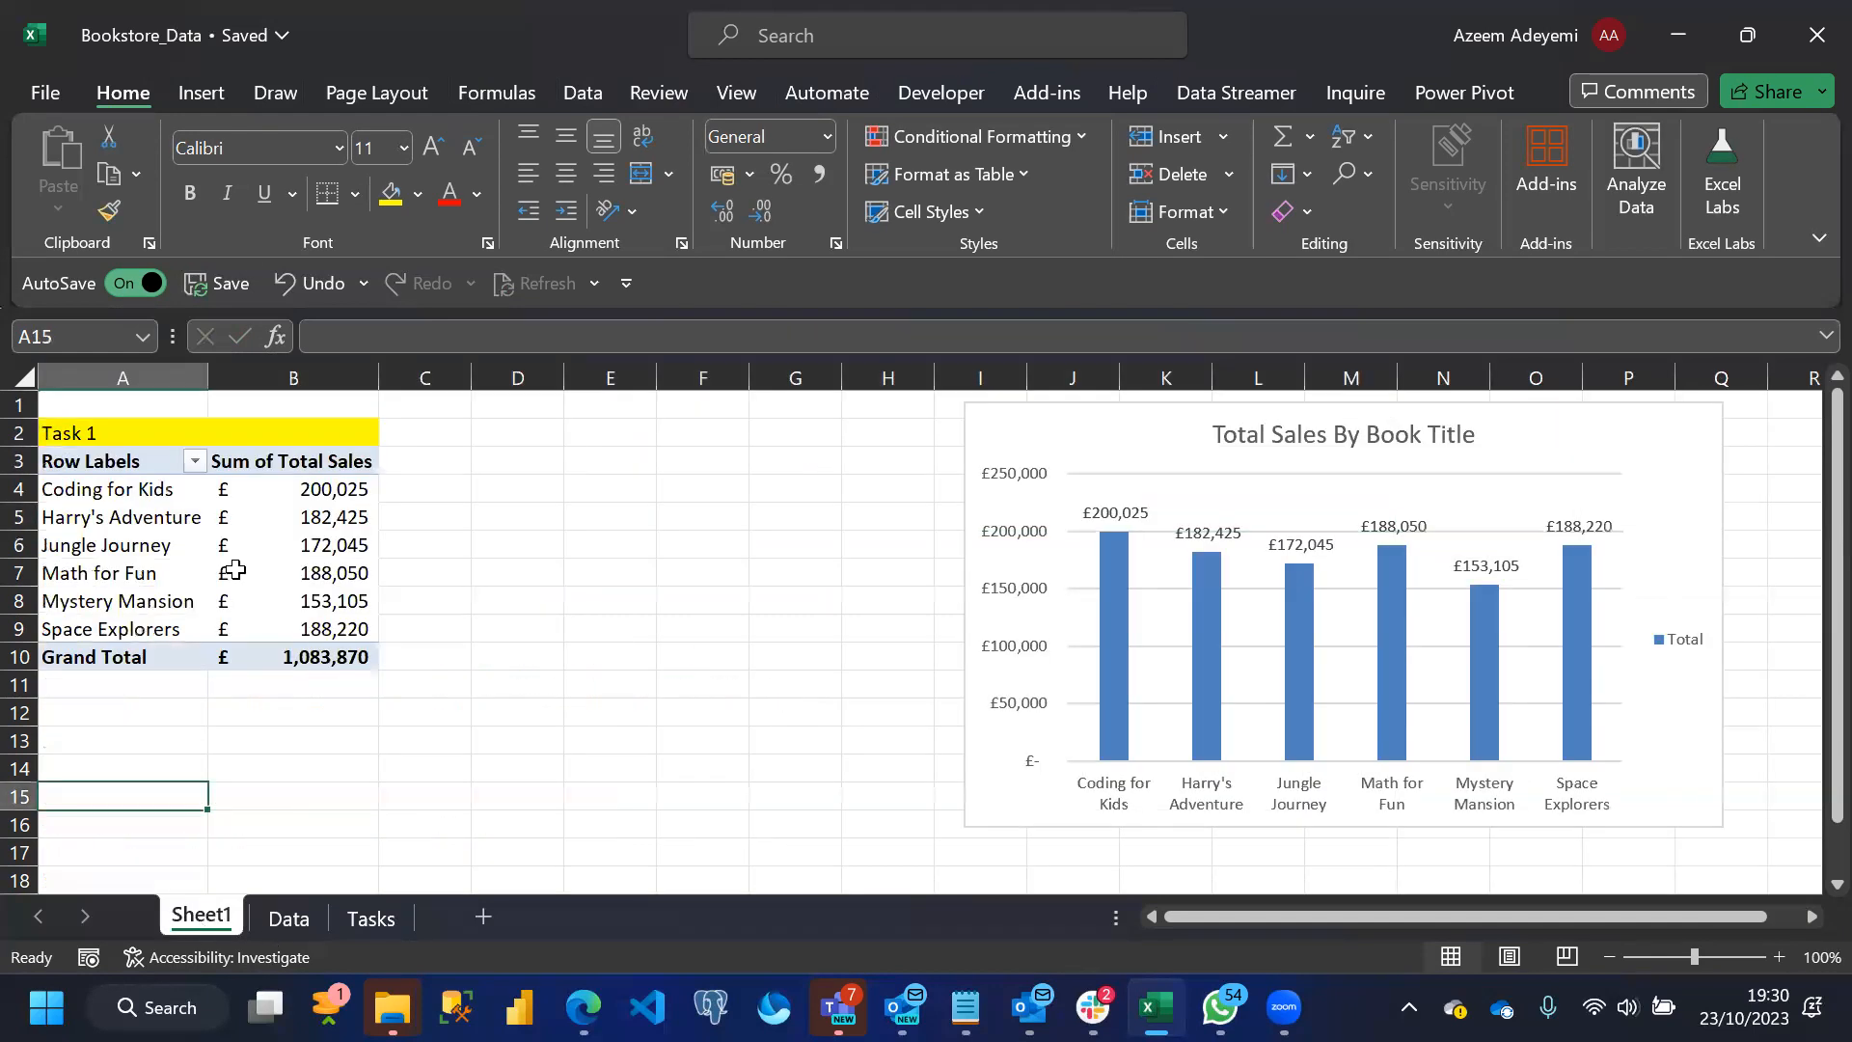
pyautogui.click(221, 553)
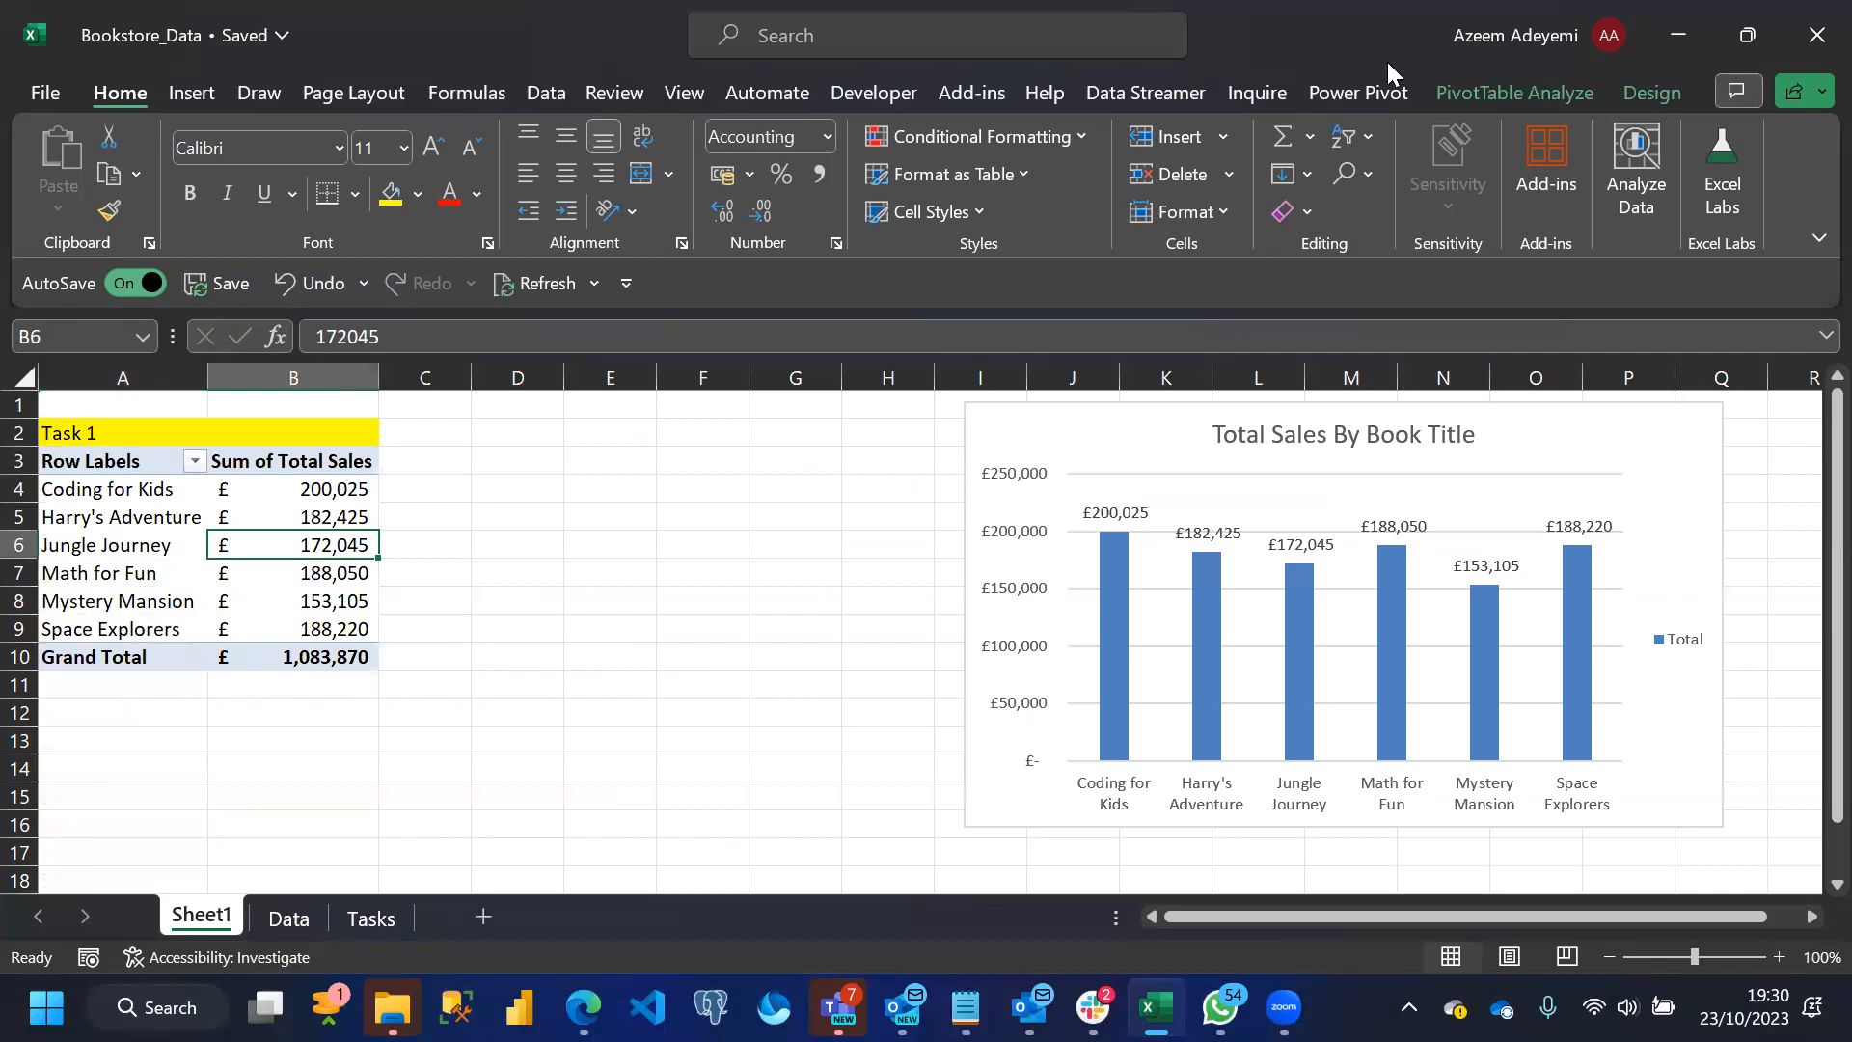
pyautogui.click(1538, 89)
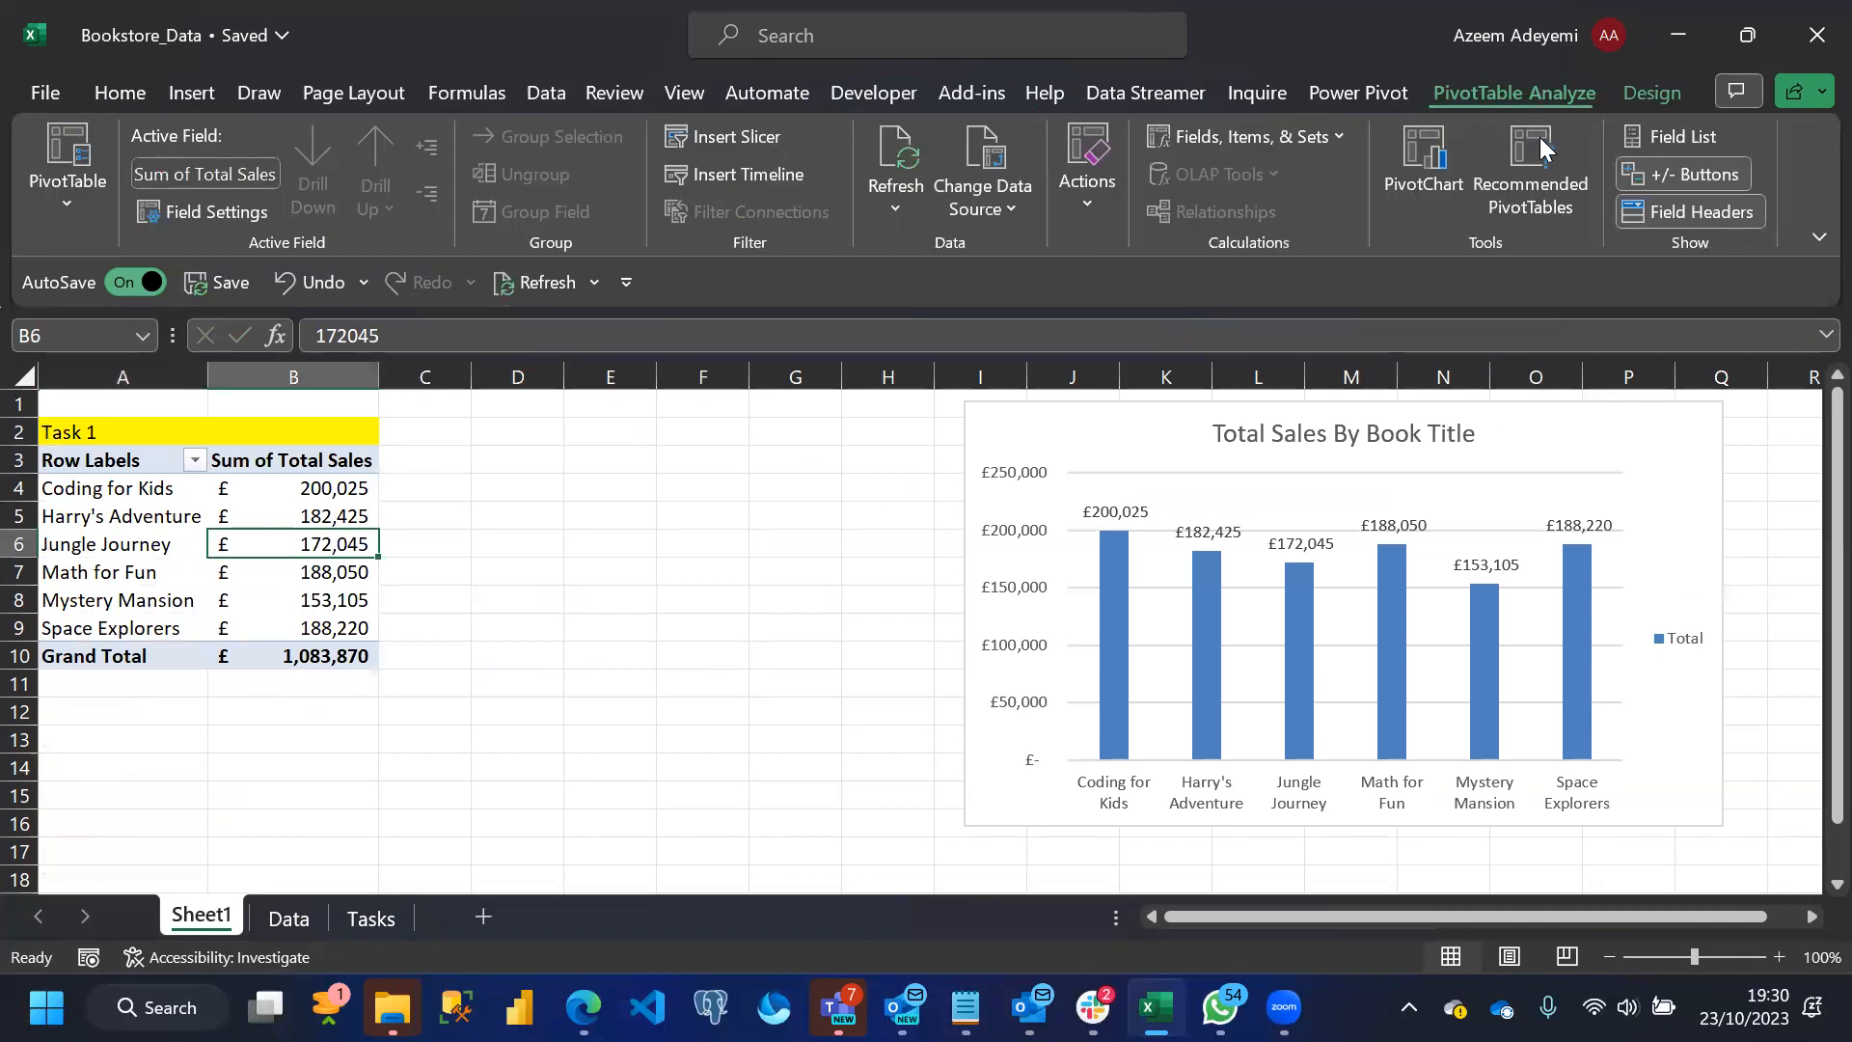
pyautogui.click(1688, 141)
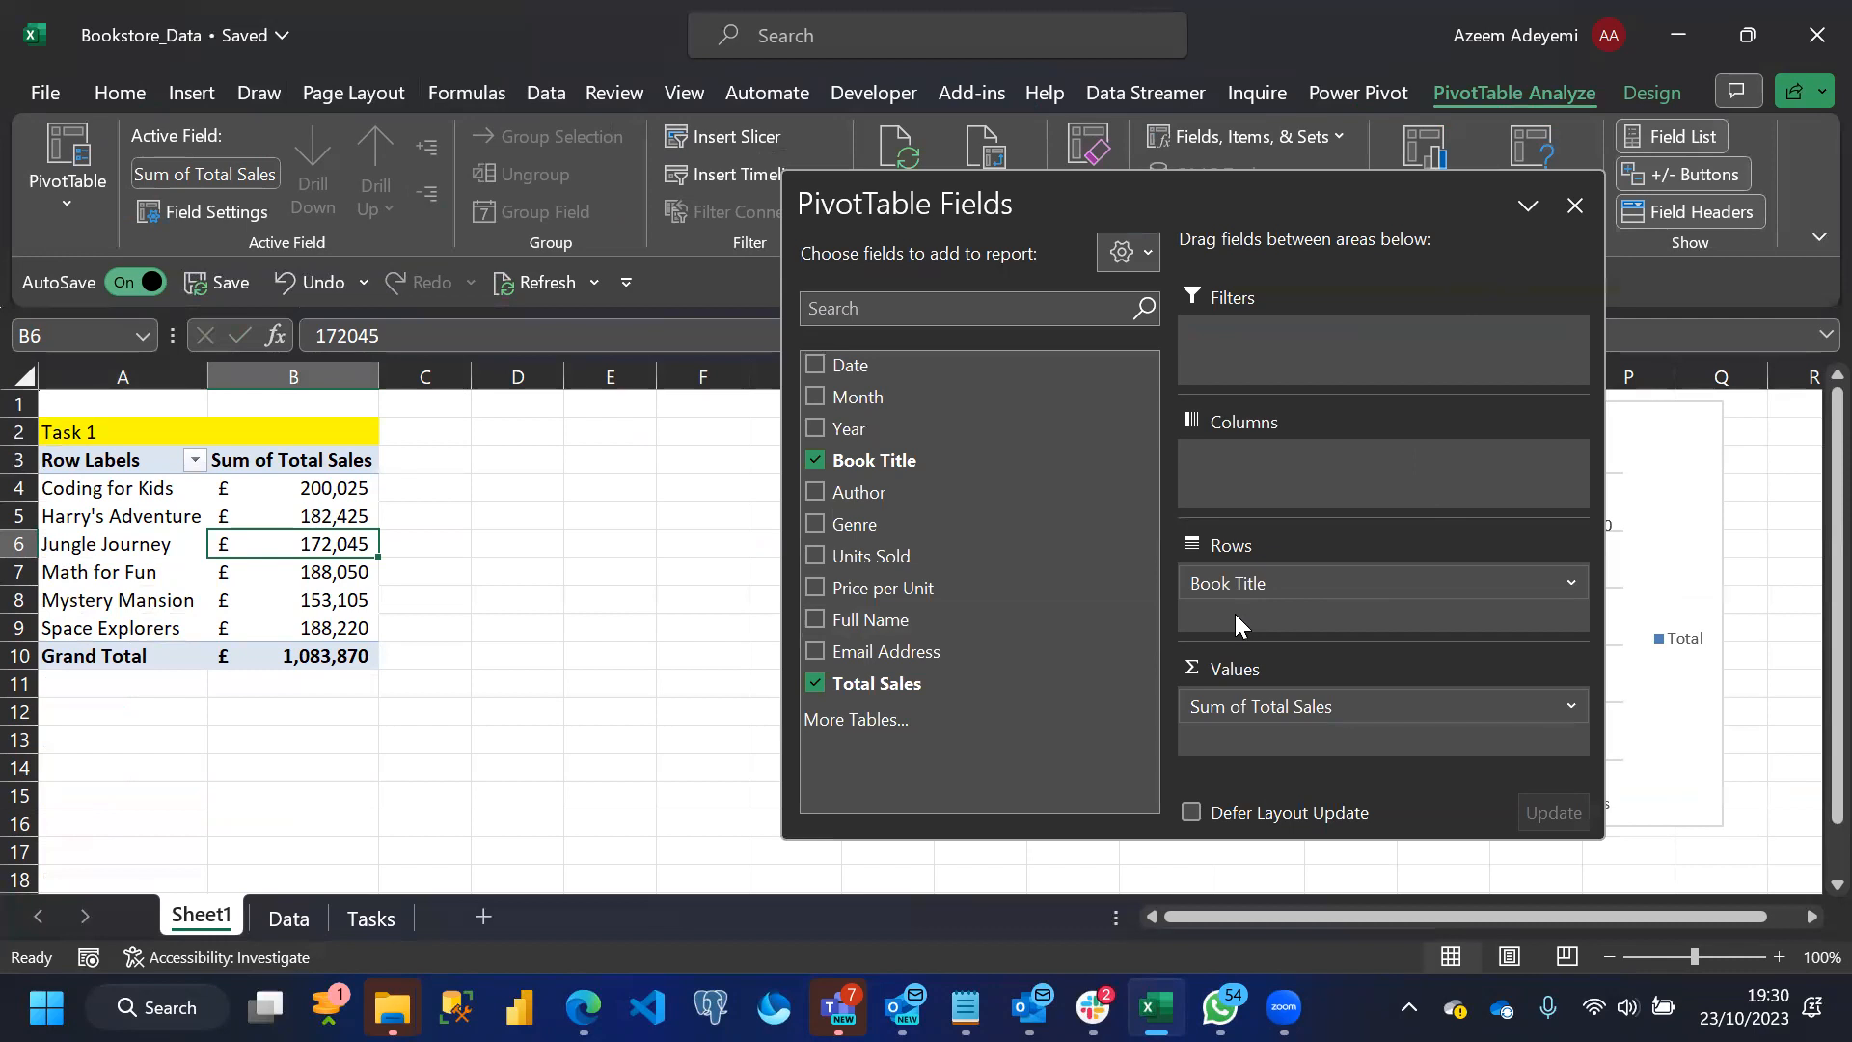
pyautogui.hotkey('alt', 'Tab')
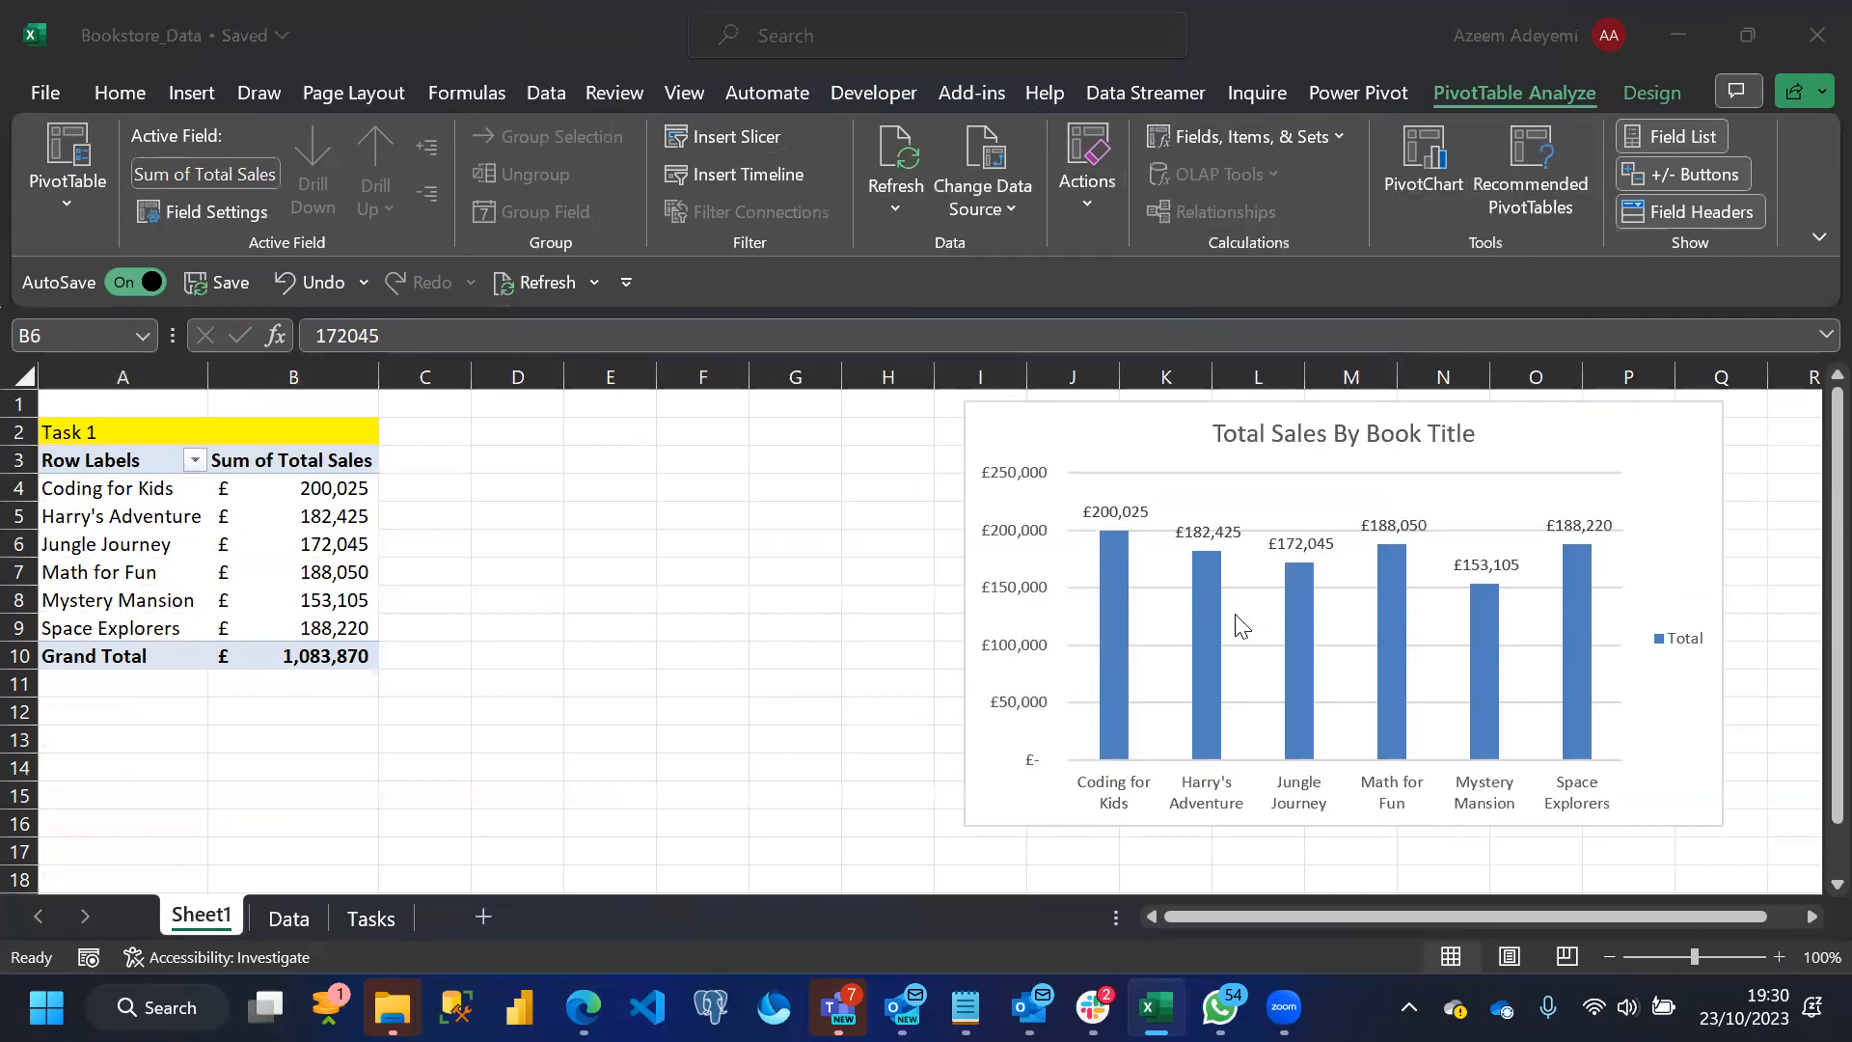
pyautogui.hotkey('alt', 'Tab')
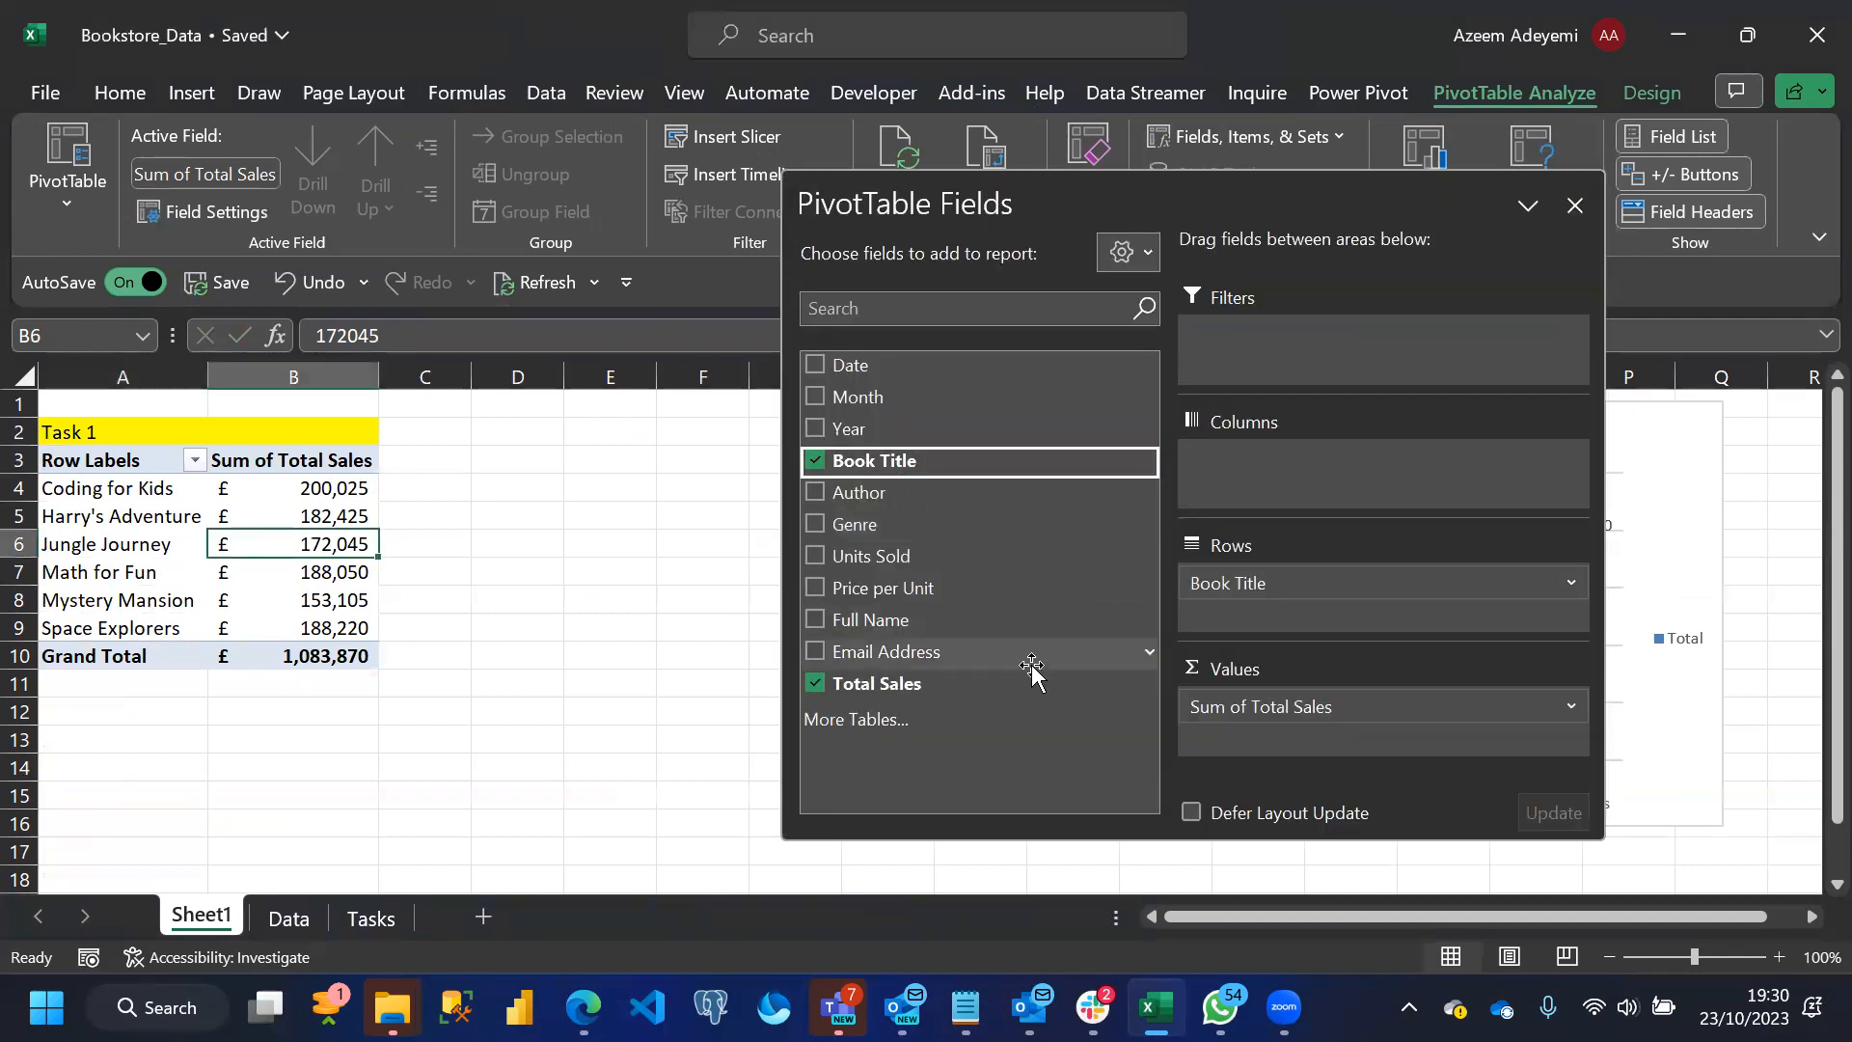
pyautogui.click(996, 688)
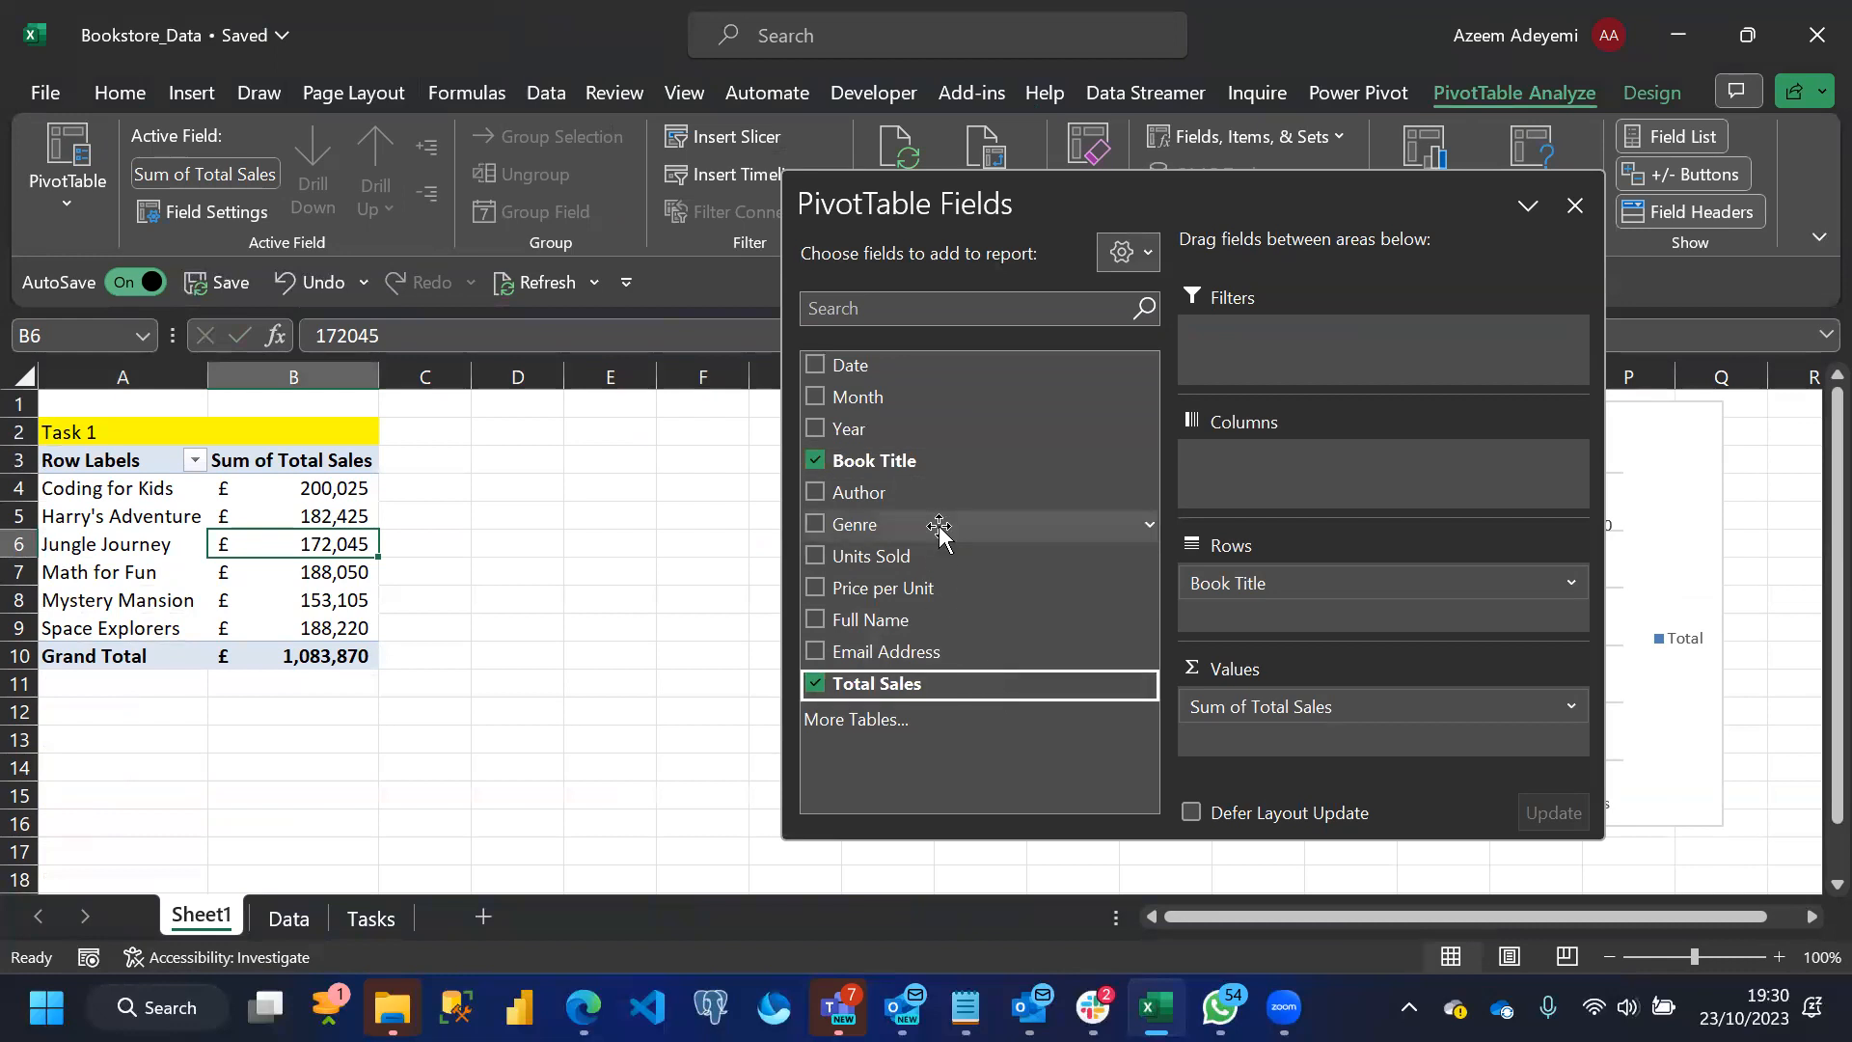
pyautogui.click(815, 683)
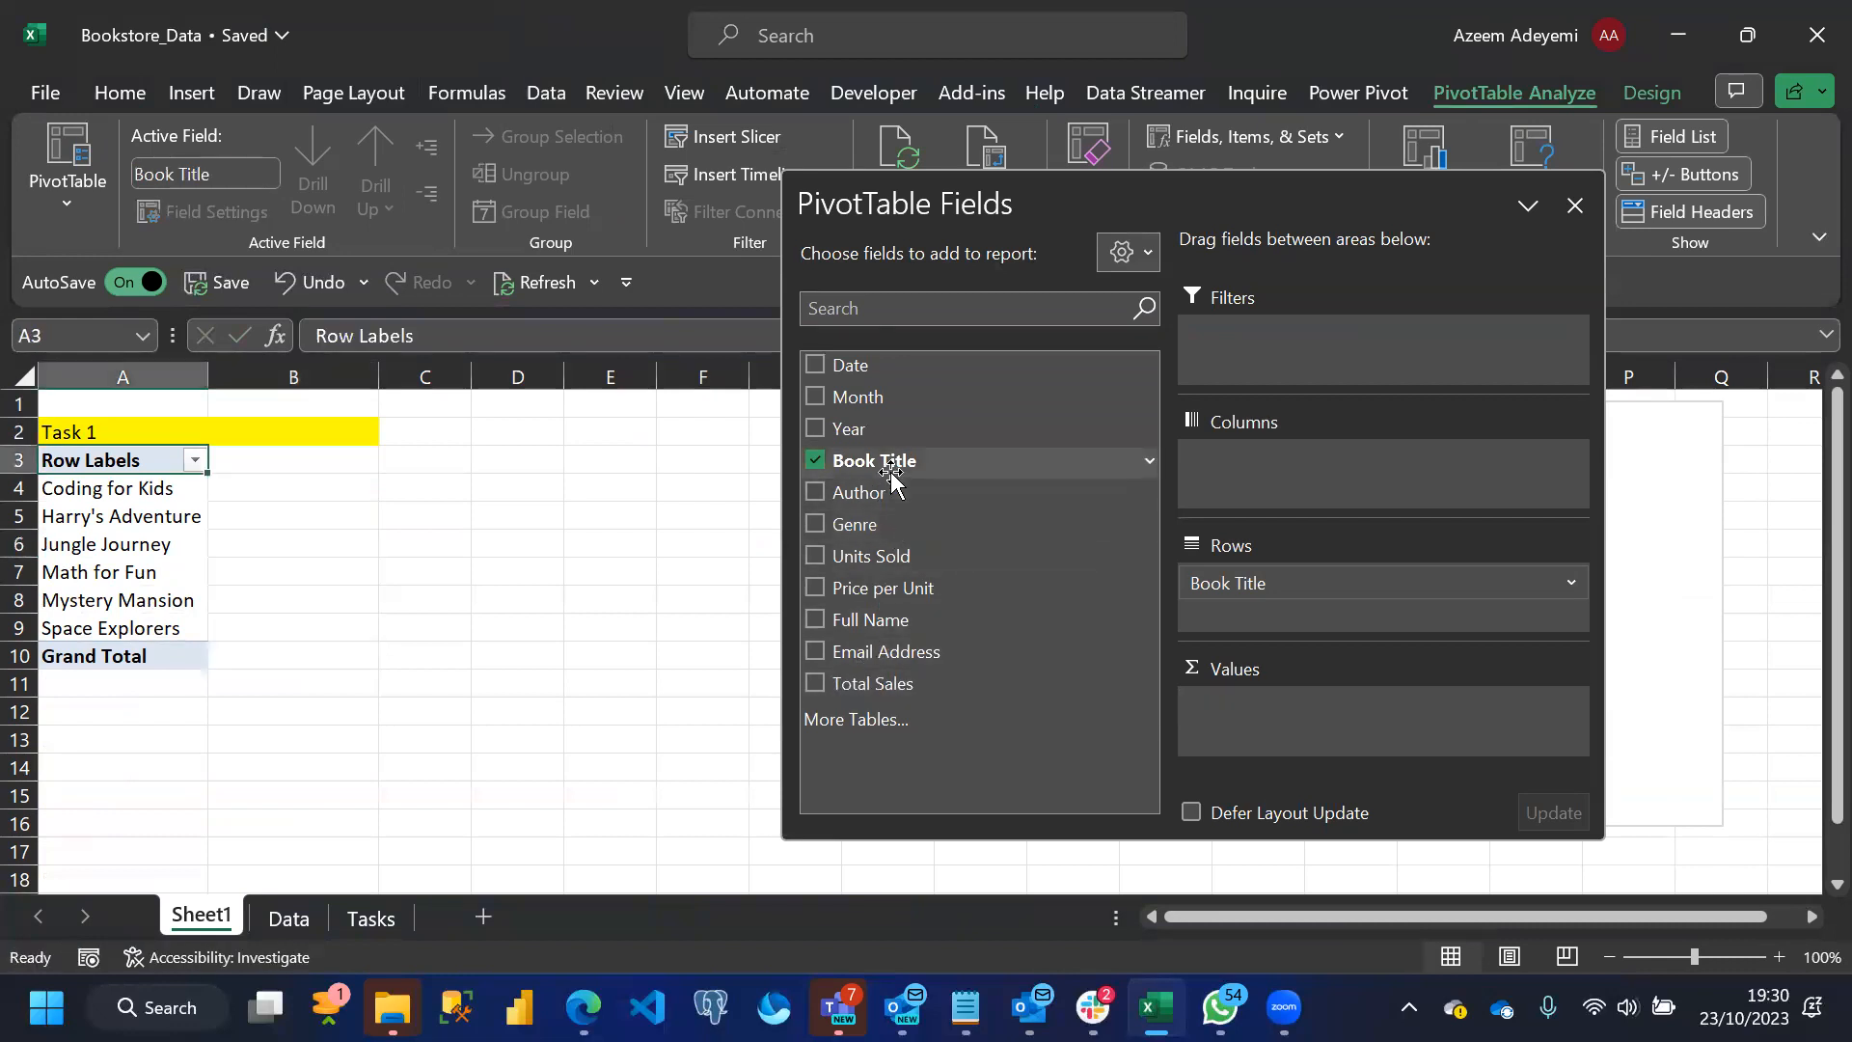
pyautogui.moveTo(886, 468); pyautogui.dragTo(1291, 739)
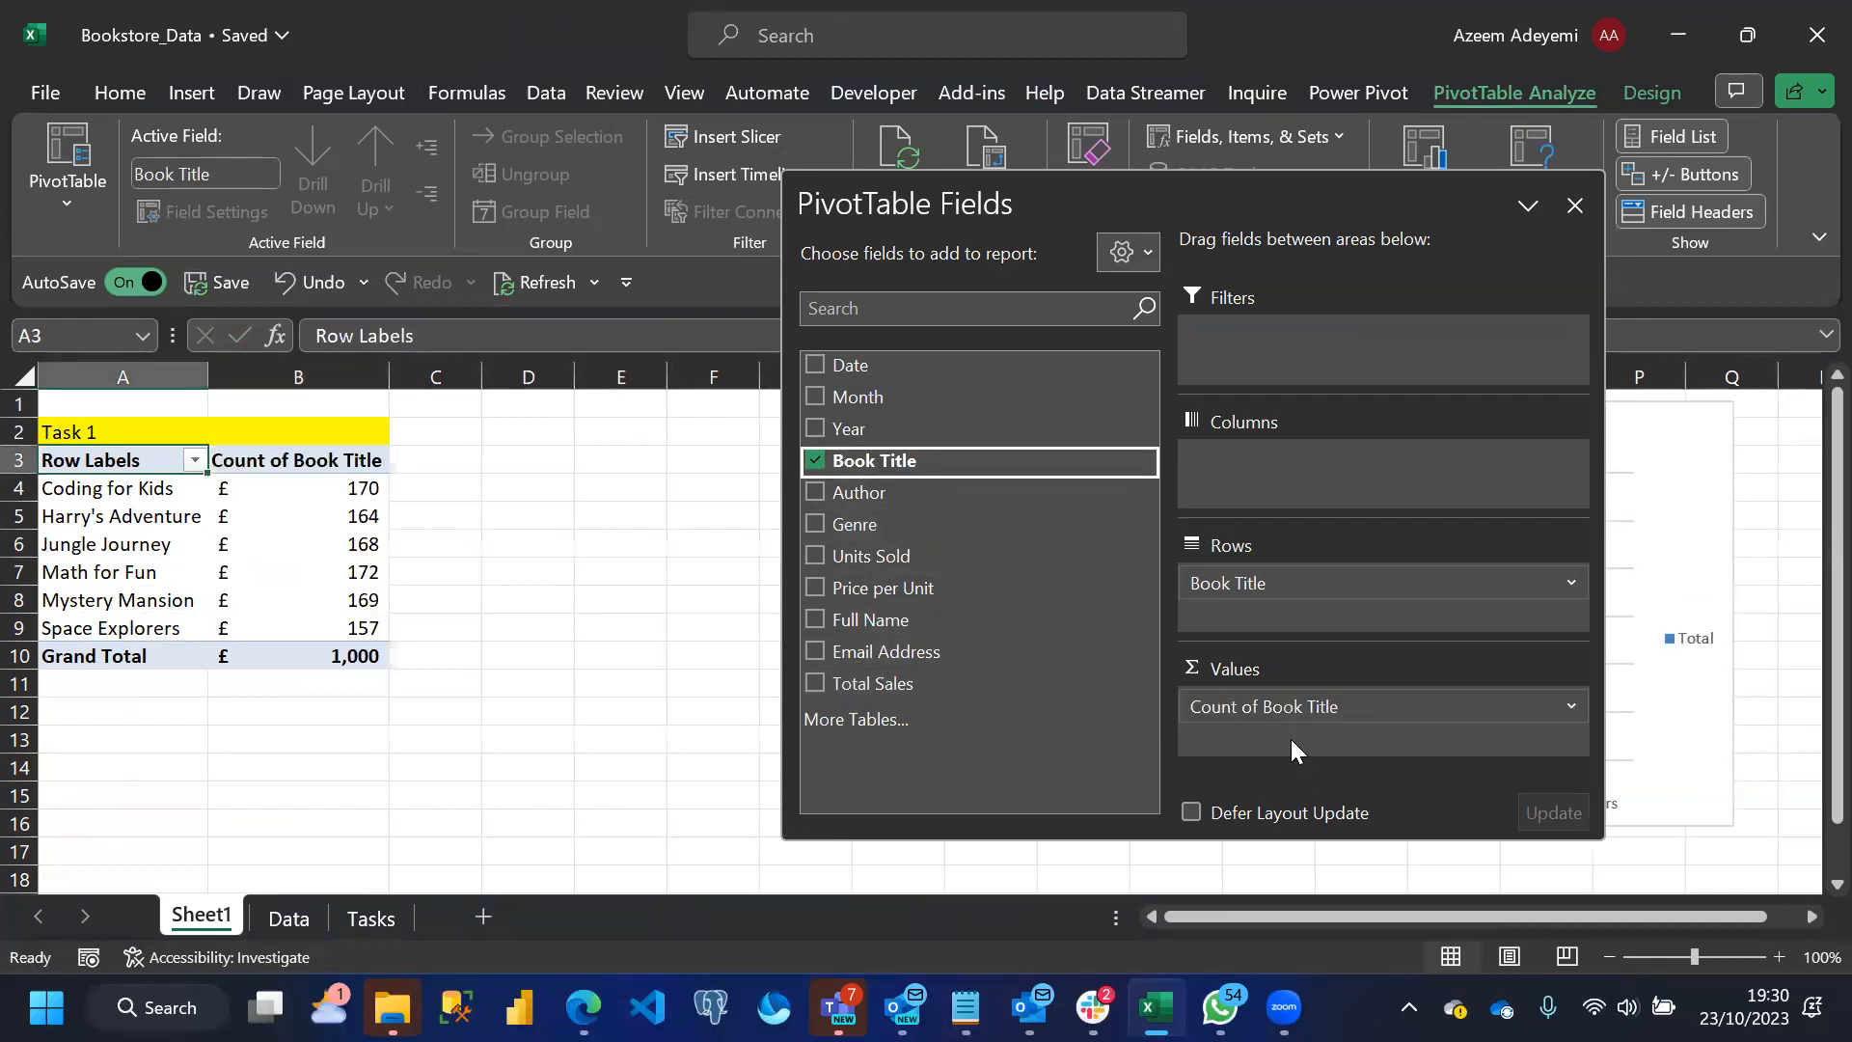
# Format the PivotTable's count values in B4:B10 as Number with no decimal places
pyautogui.click(310, 487)
pyautogui.moveTo(314, 569); pyautogui.dragTo(330, 653)
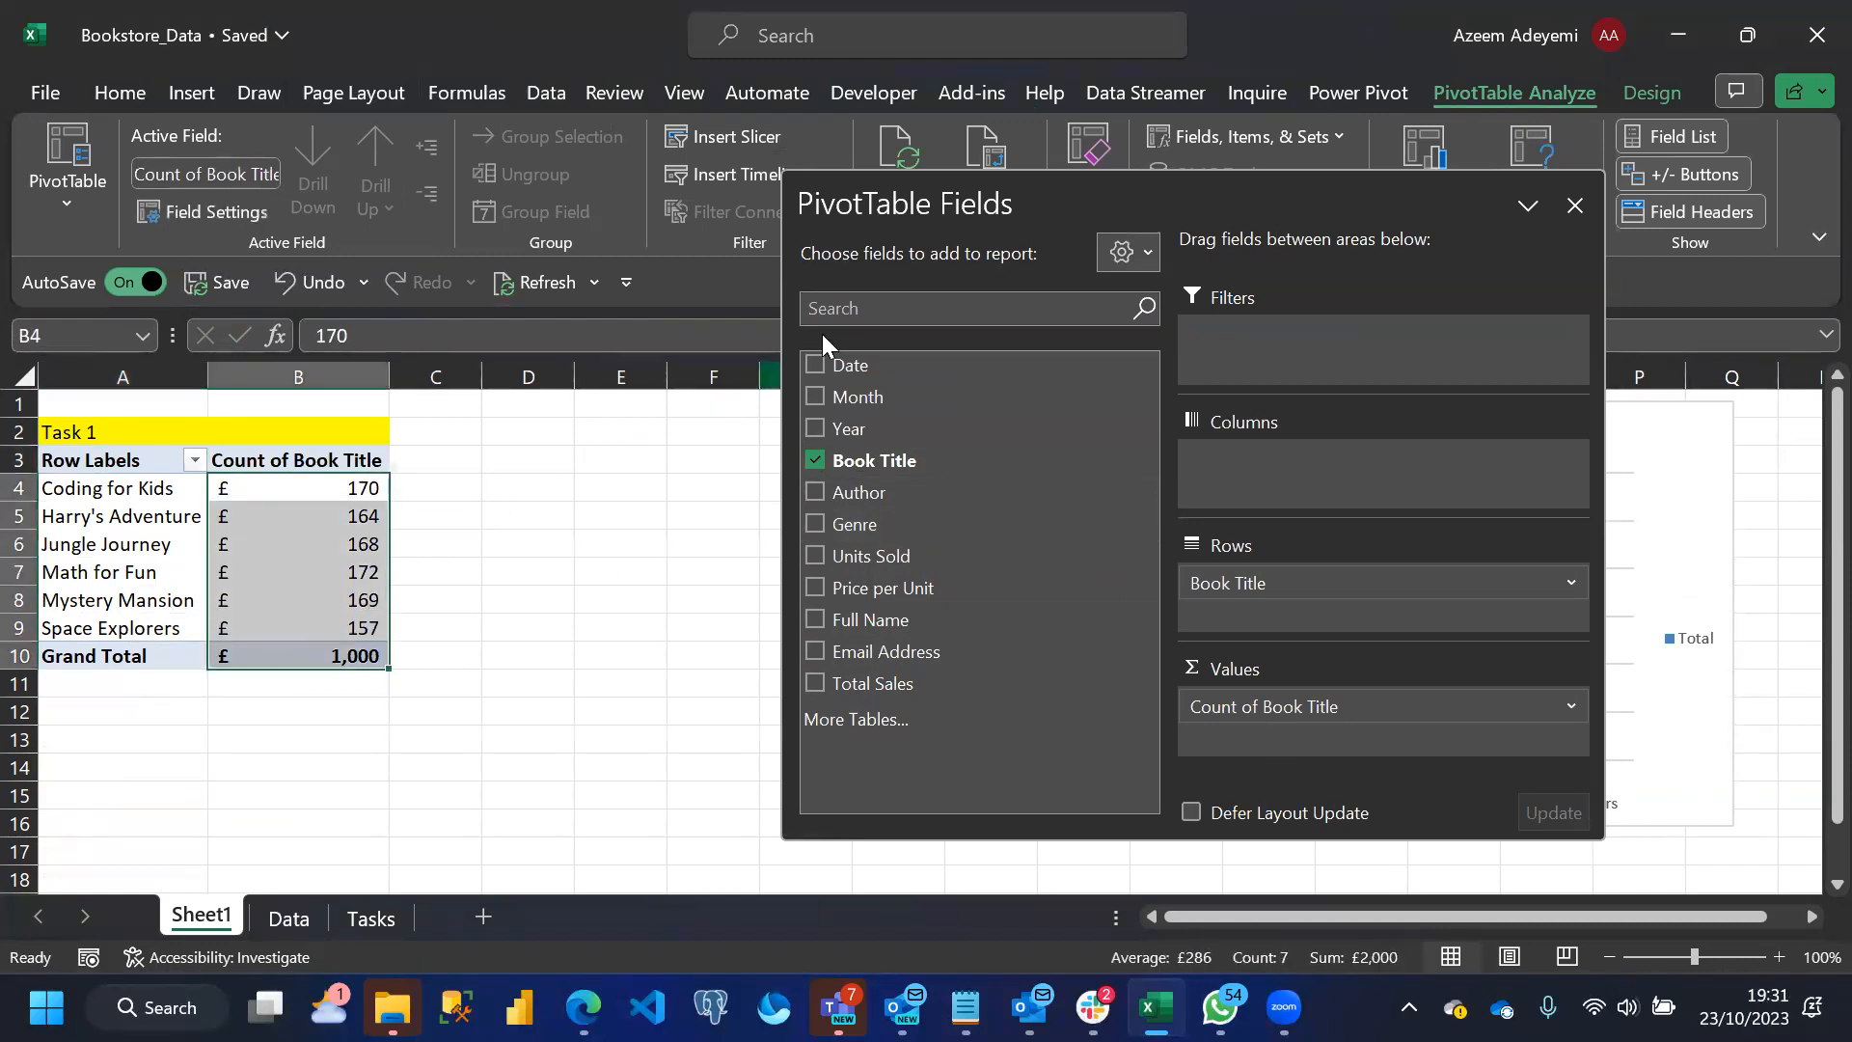
pyautogui.click(132, 100)
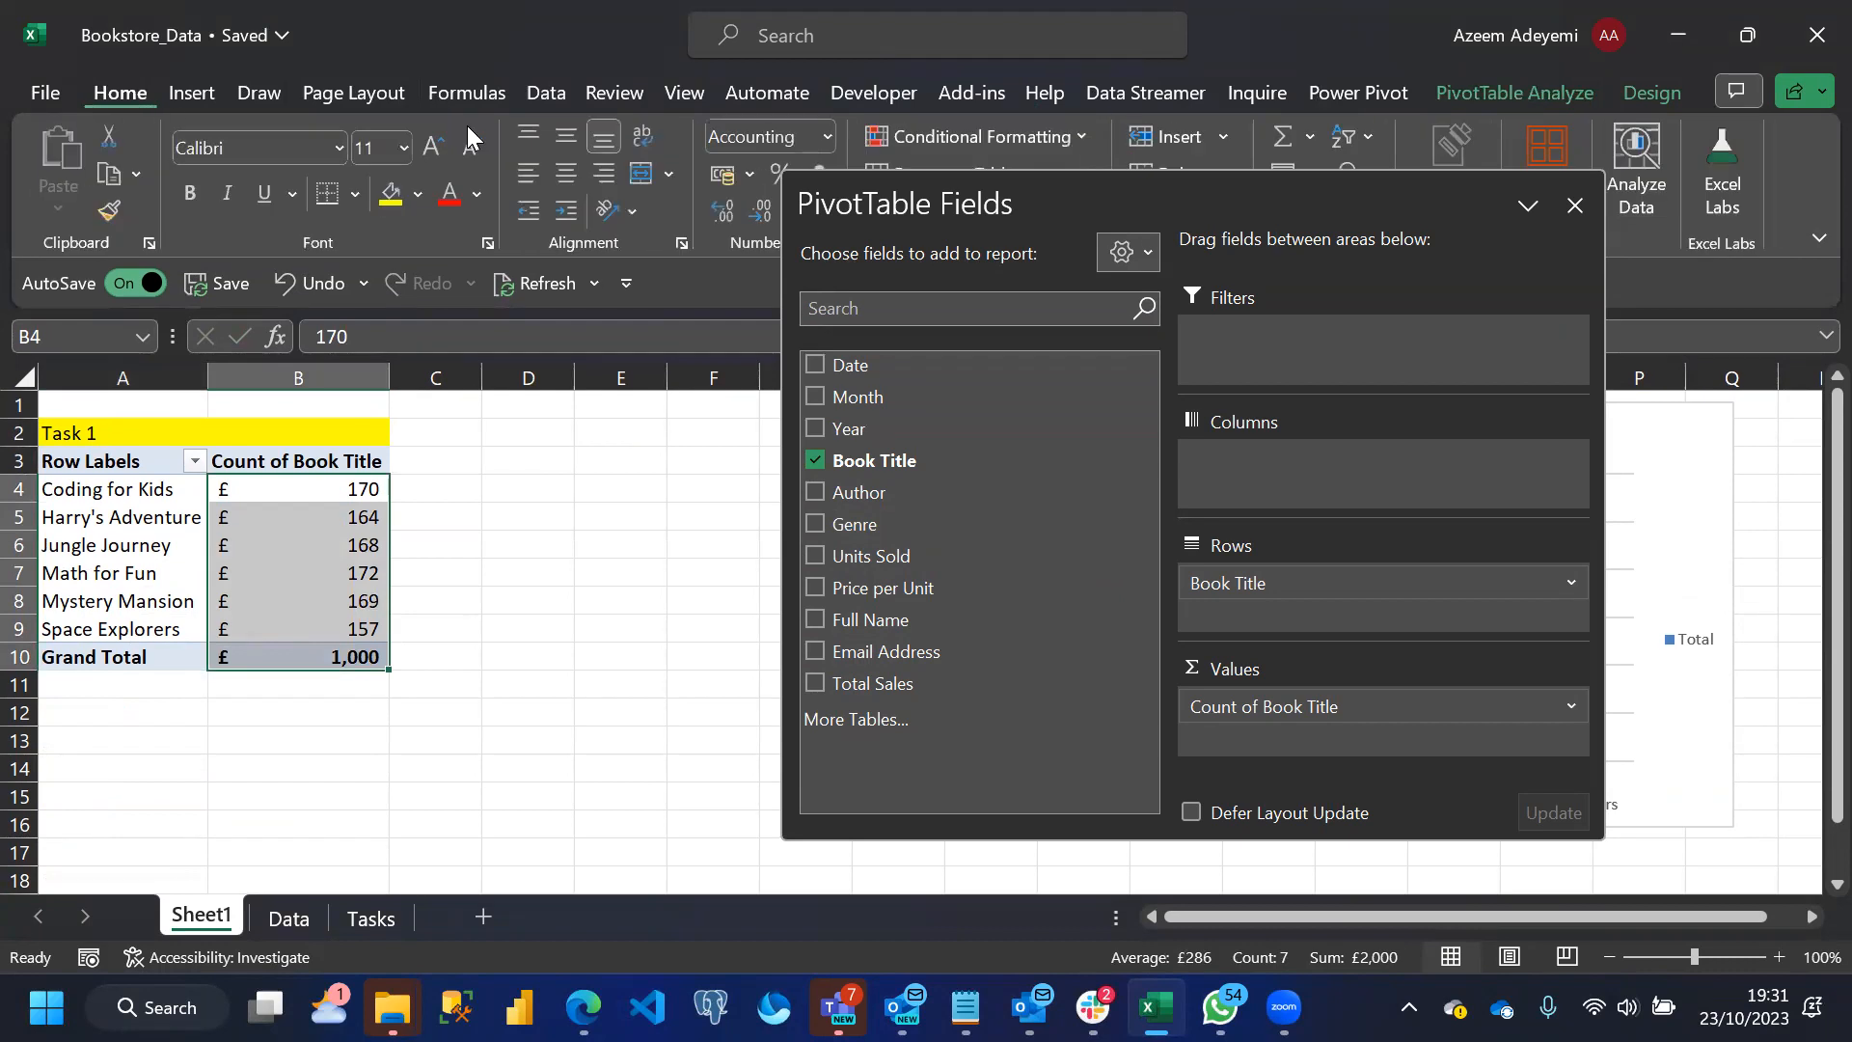
pyautogui.click(828, 141)
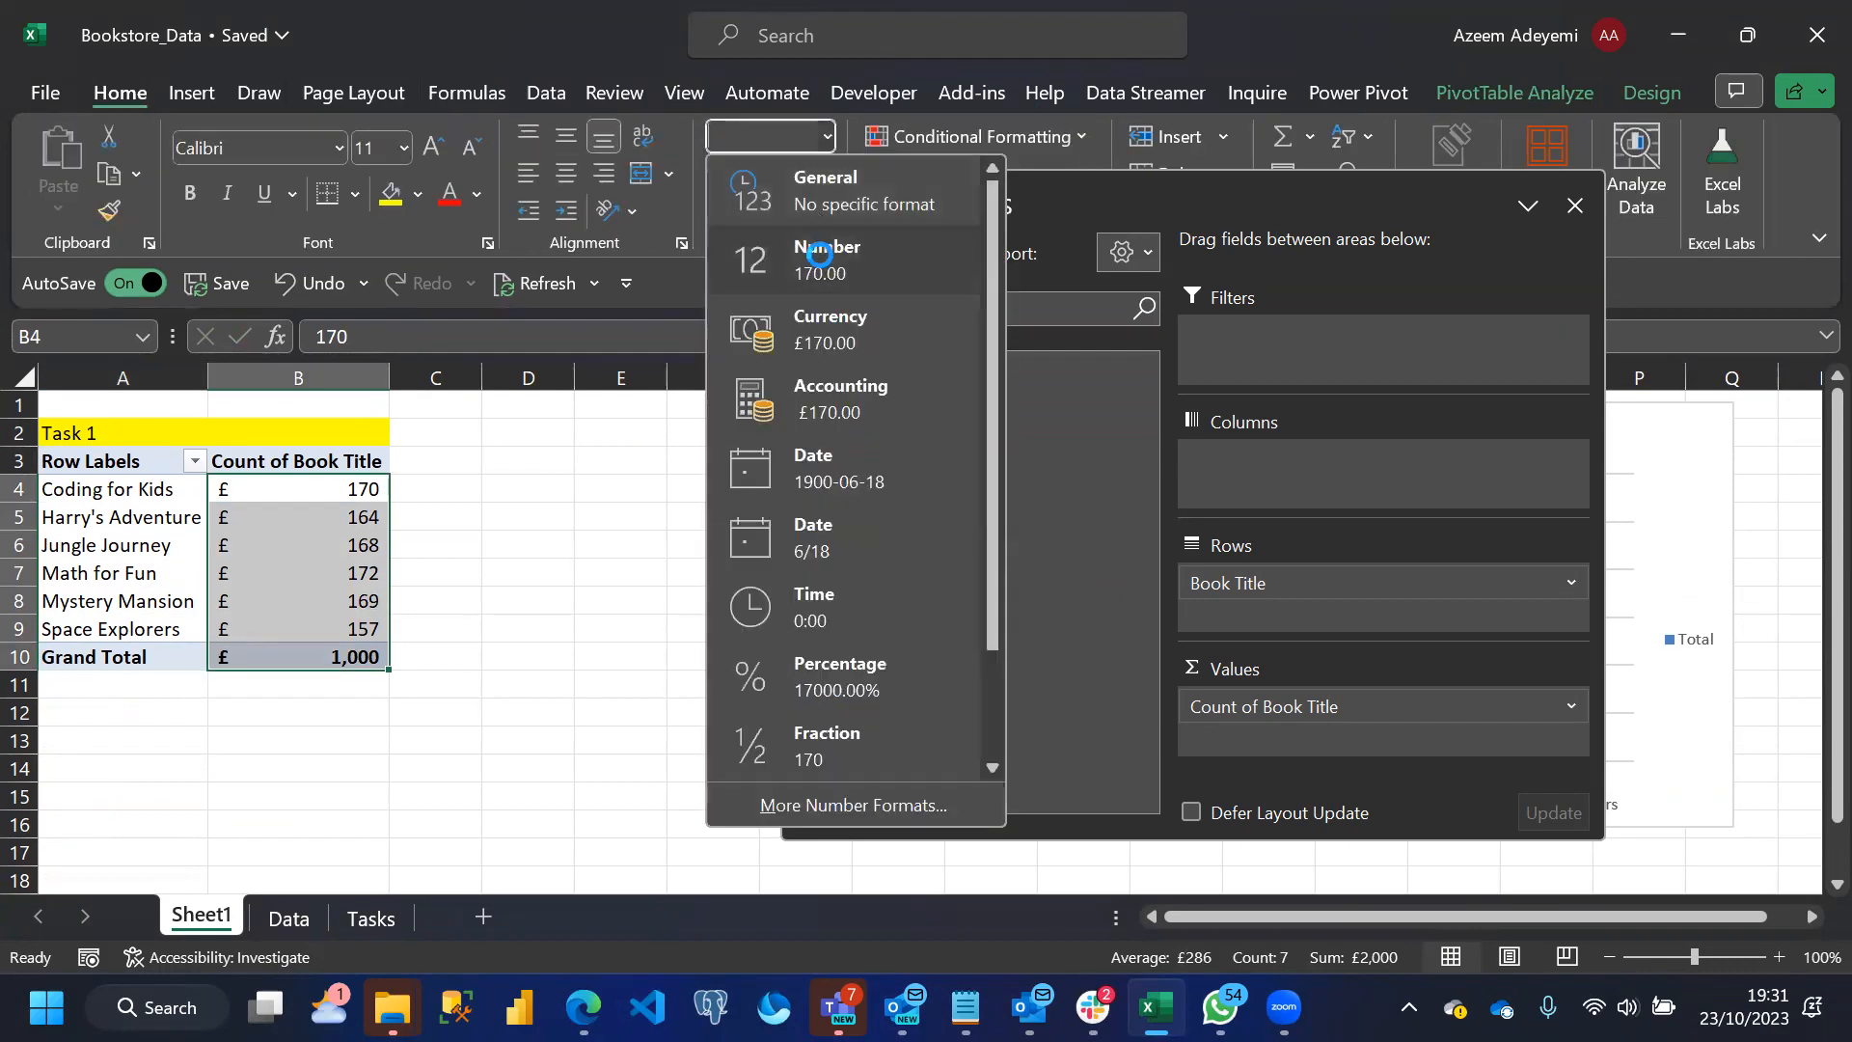
pyautogui.click(822, 248)
pyautogui.click(764, 210)
pyautogui.click(764, 211)
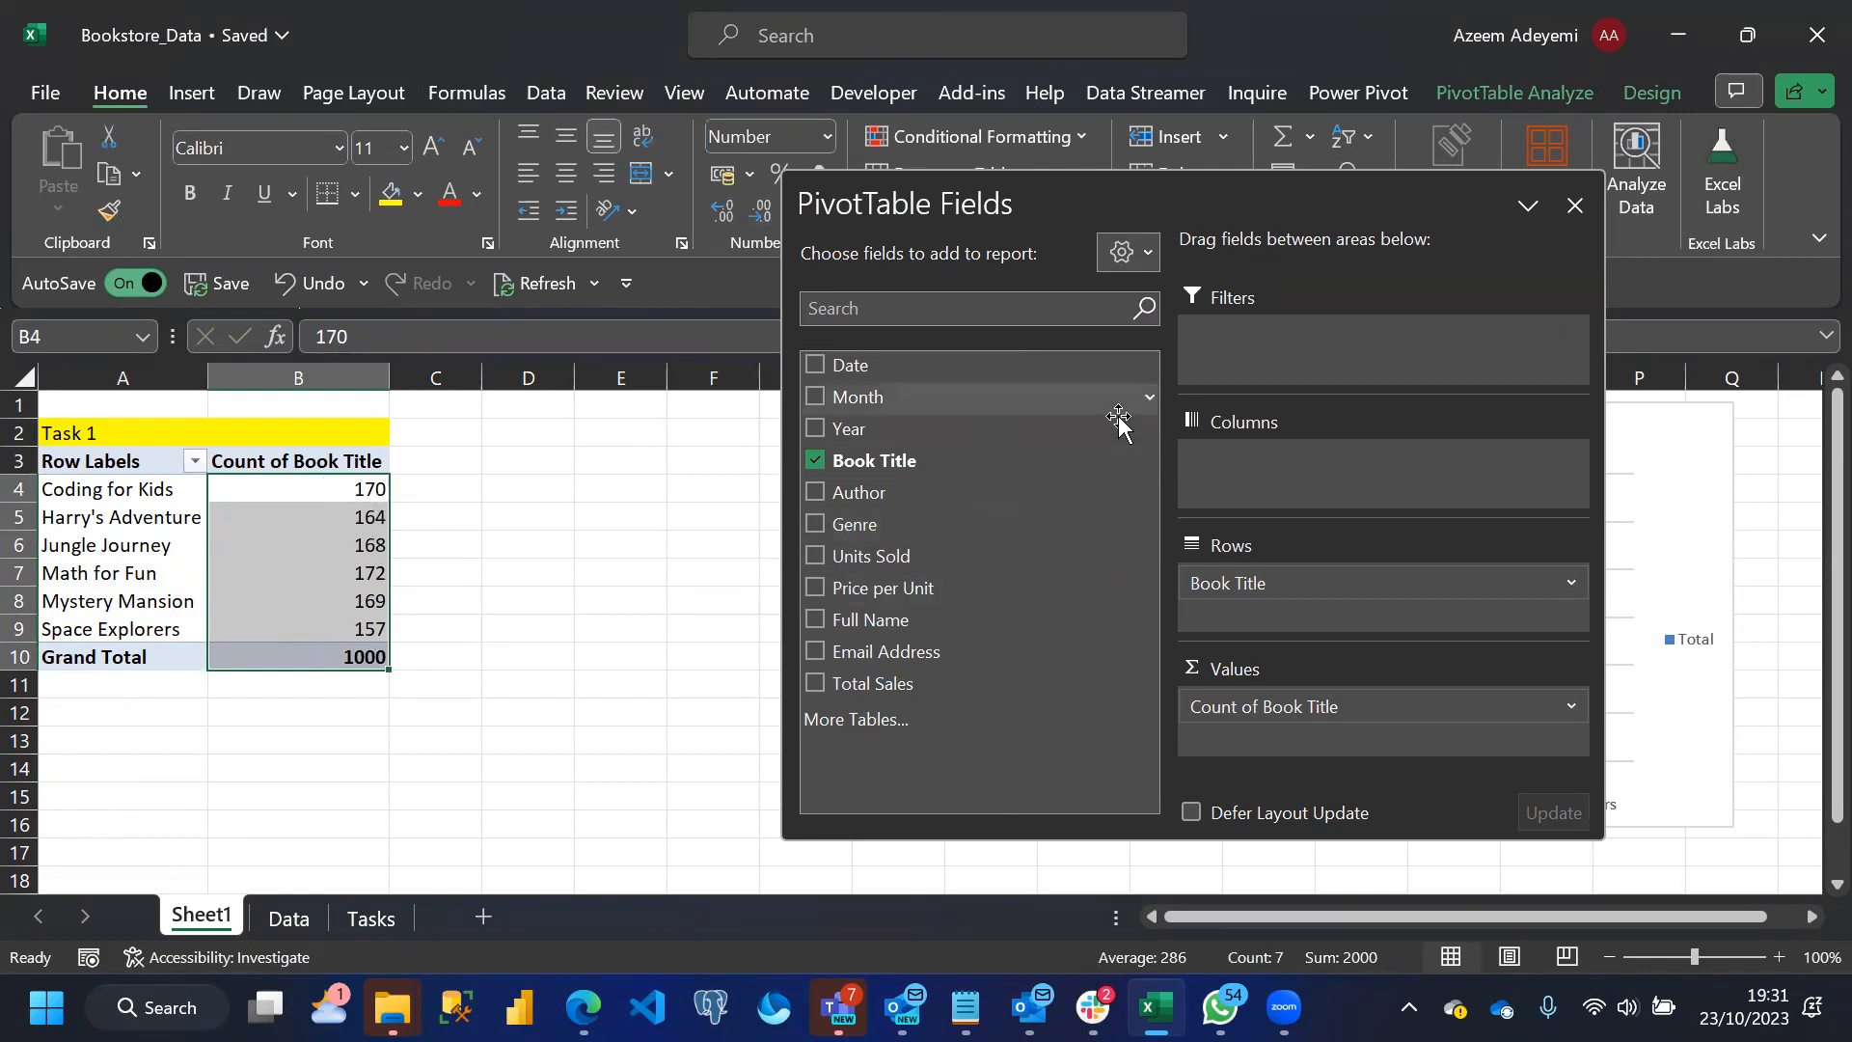
# Close the PivotTable field list and delete the Total legend from the chart
pyautogui.click(1565, 214)
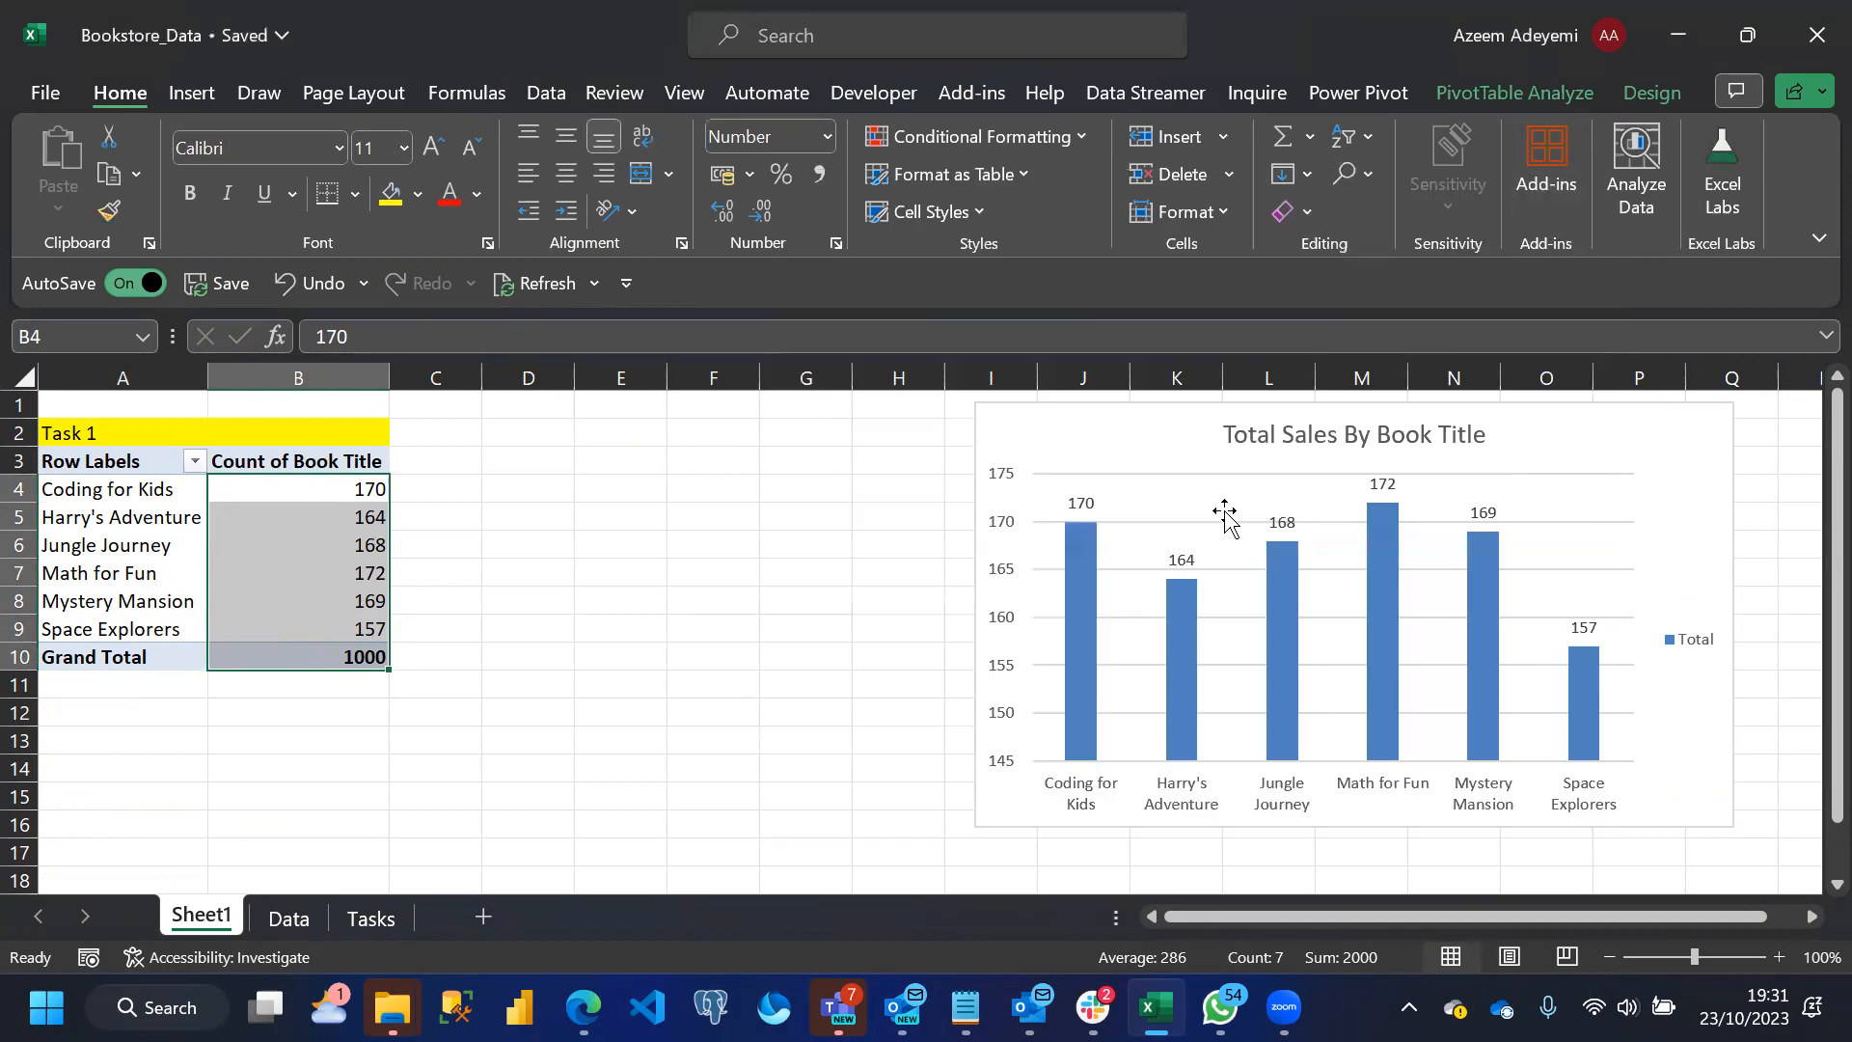
pyautogui.click(1689, 652)
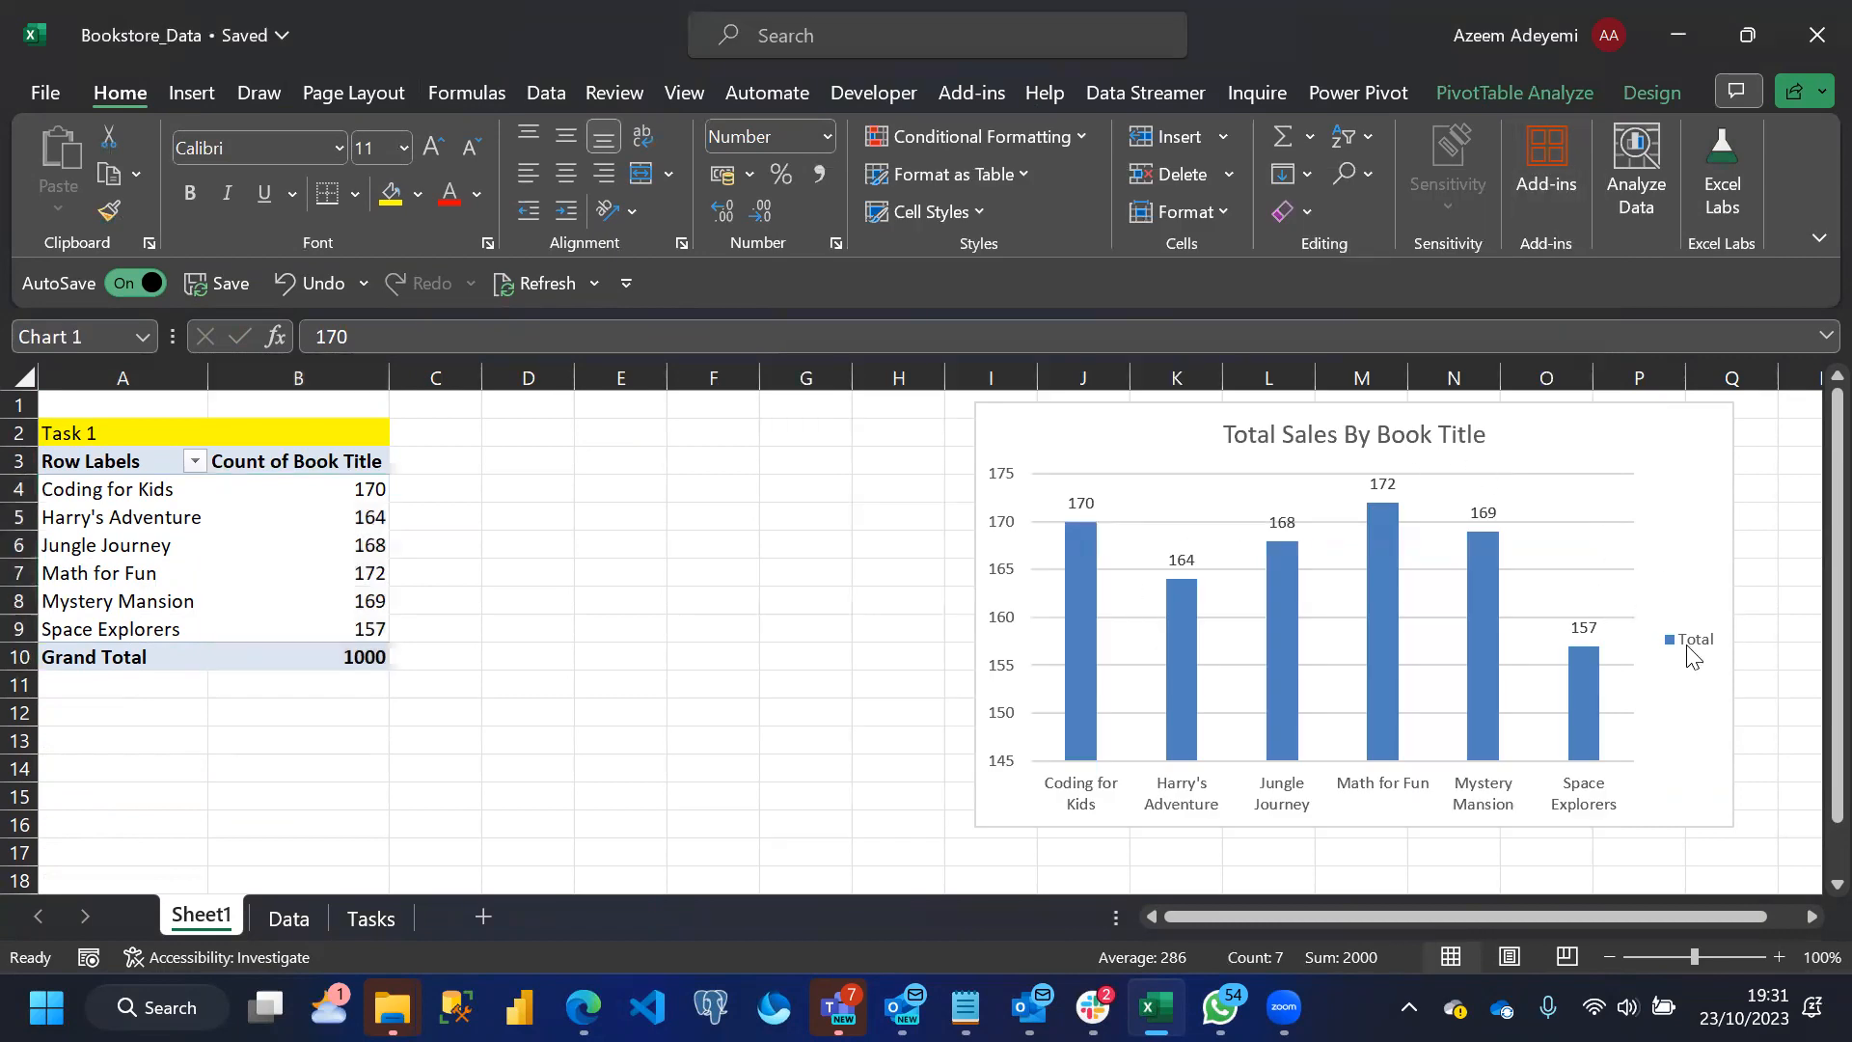
pyautogui.press('Delete')
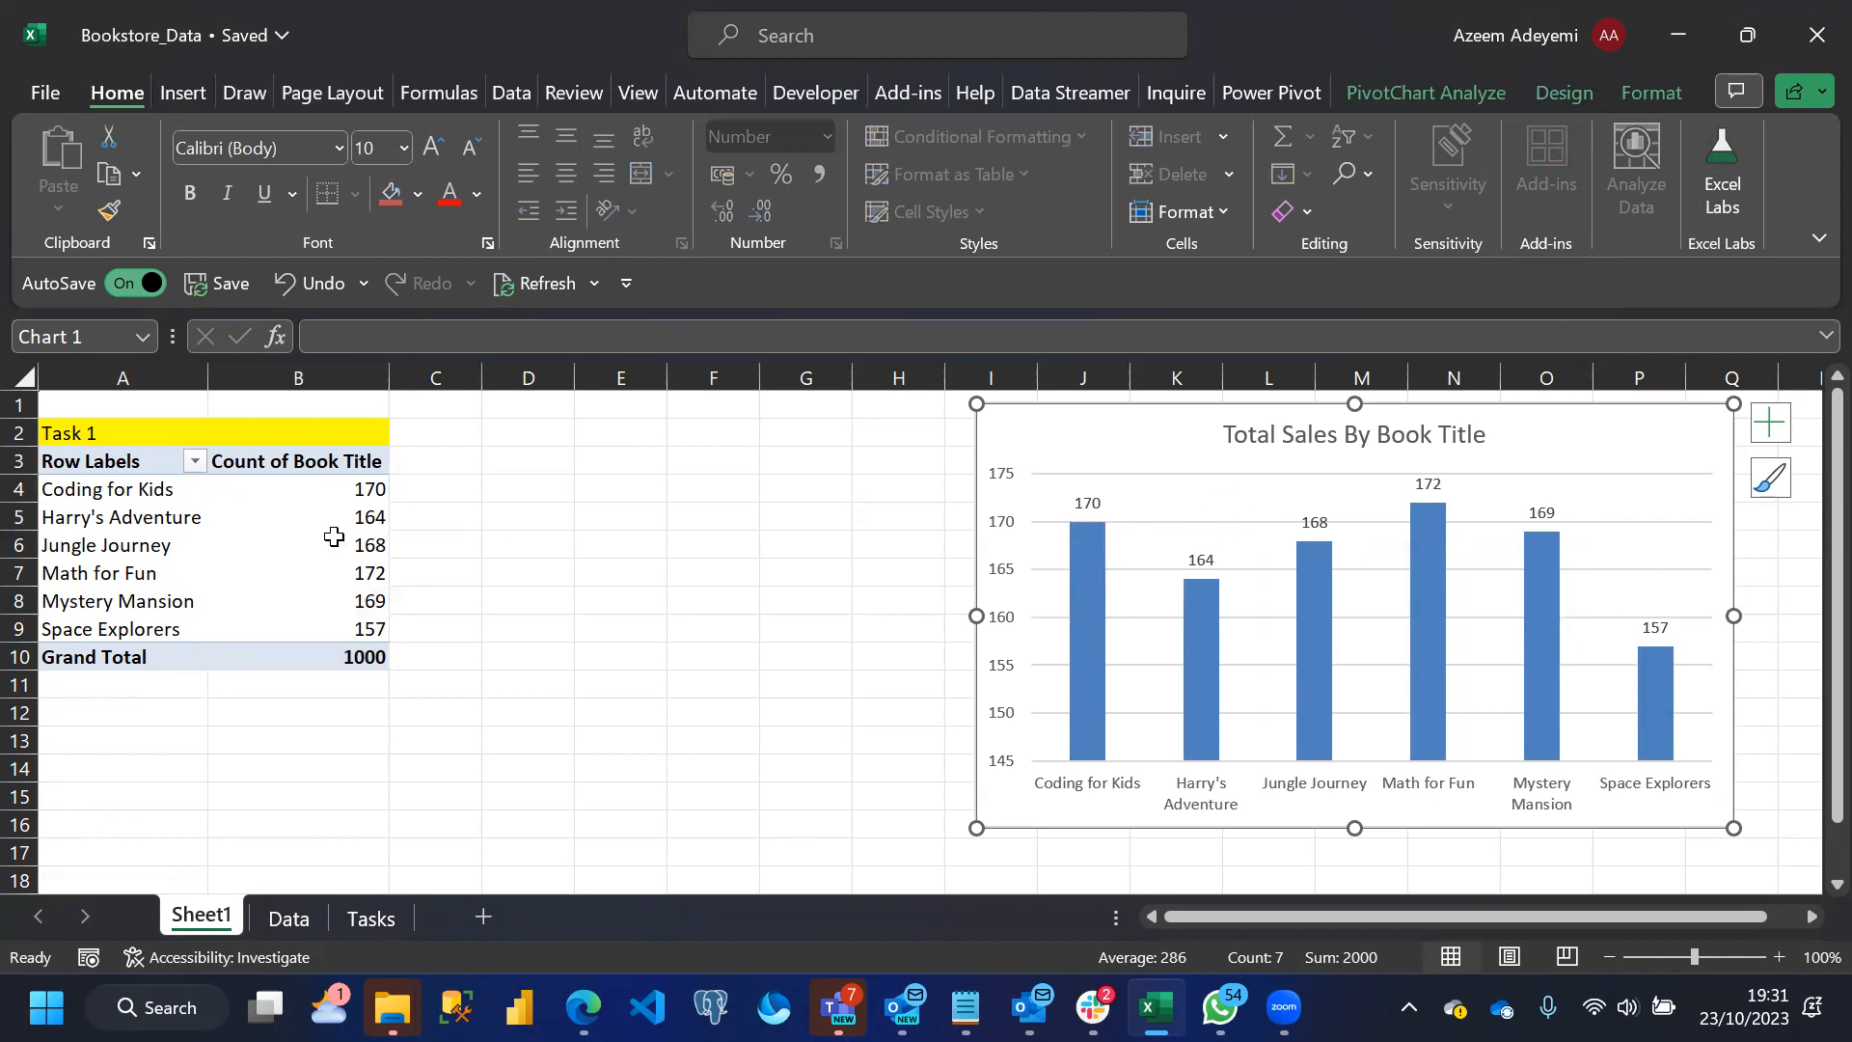
# Sort the PivotTable's book title counts from largest to smallest
pyautogui.click(371, 487)
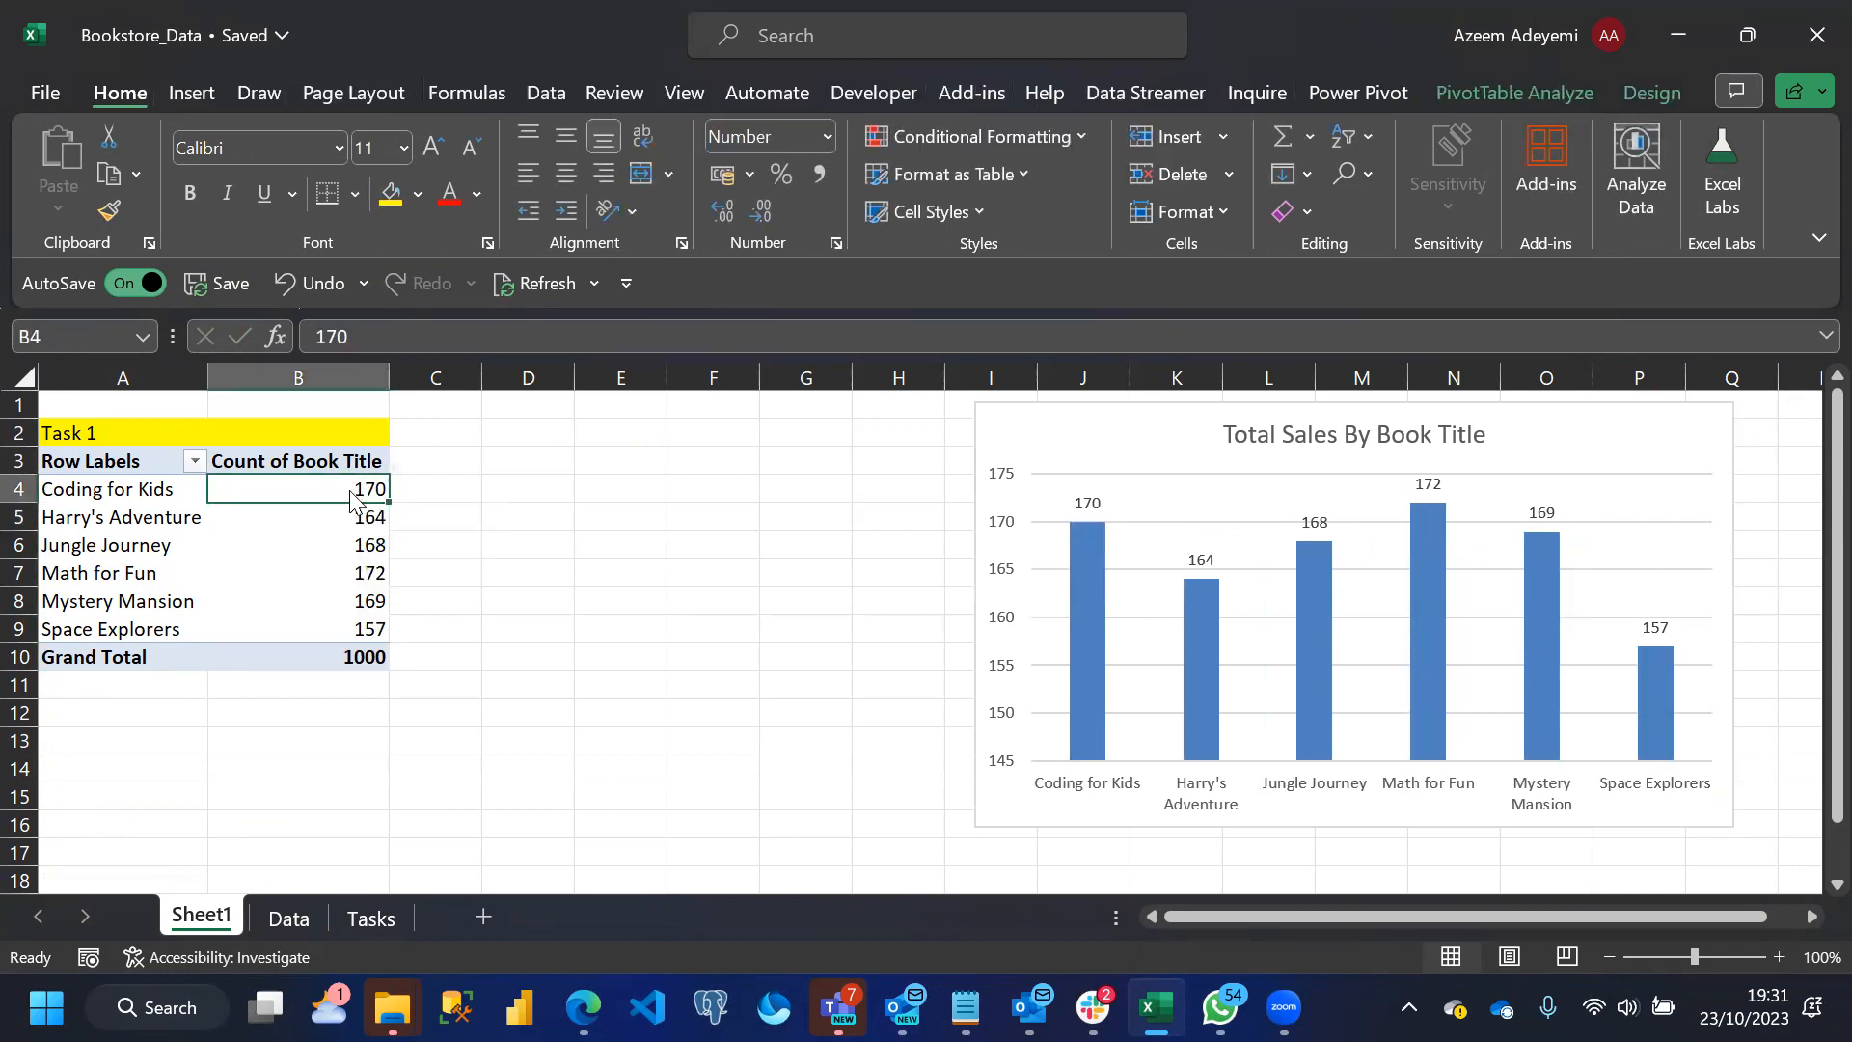
pyautogui.rightClick(369, 490)
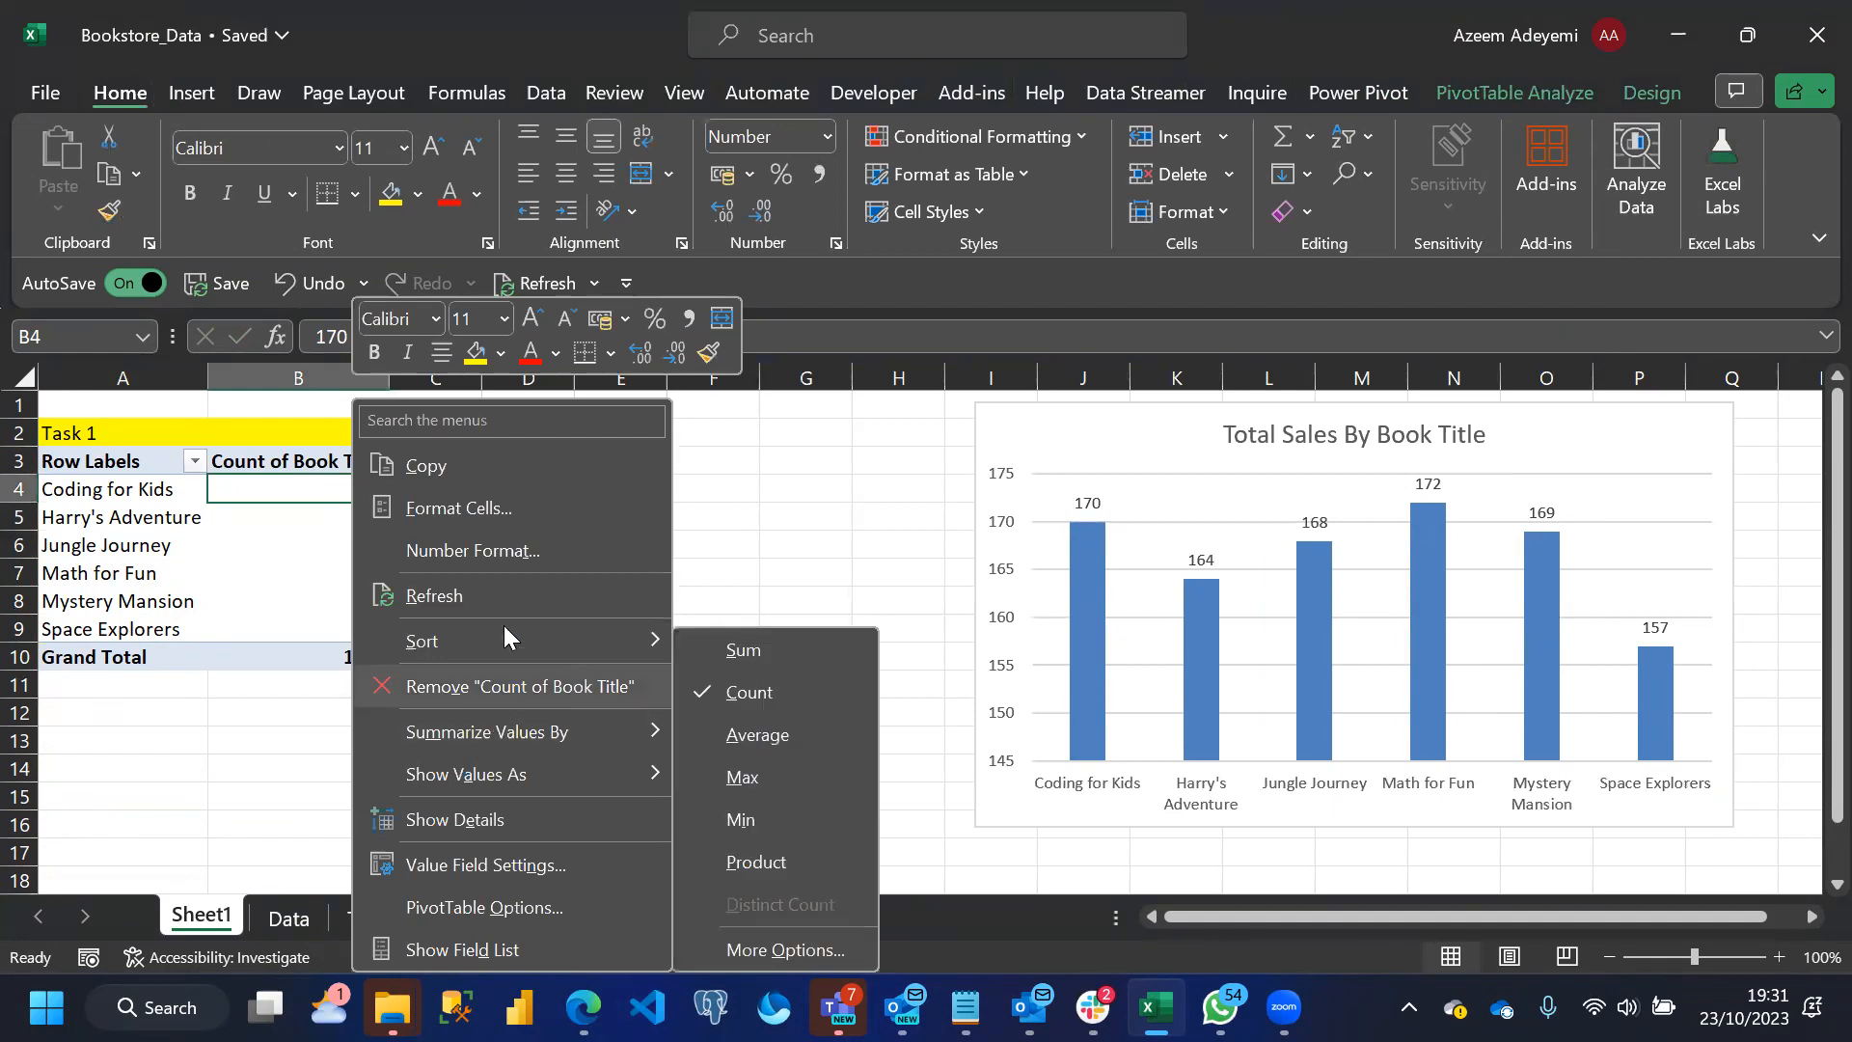
pyautogui.moveTo(481, 643)
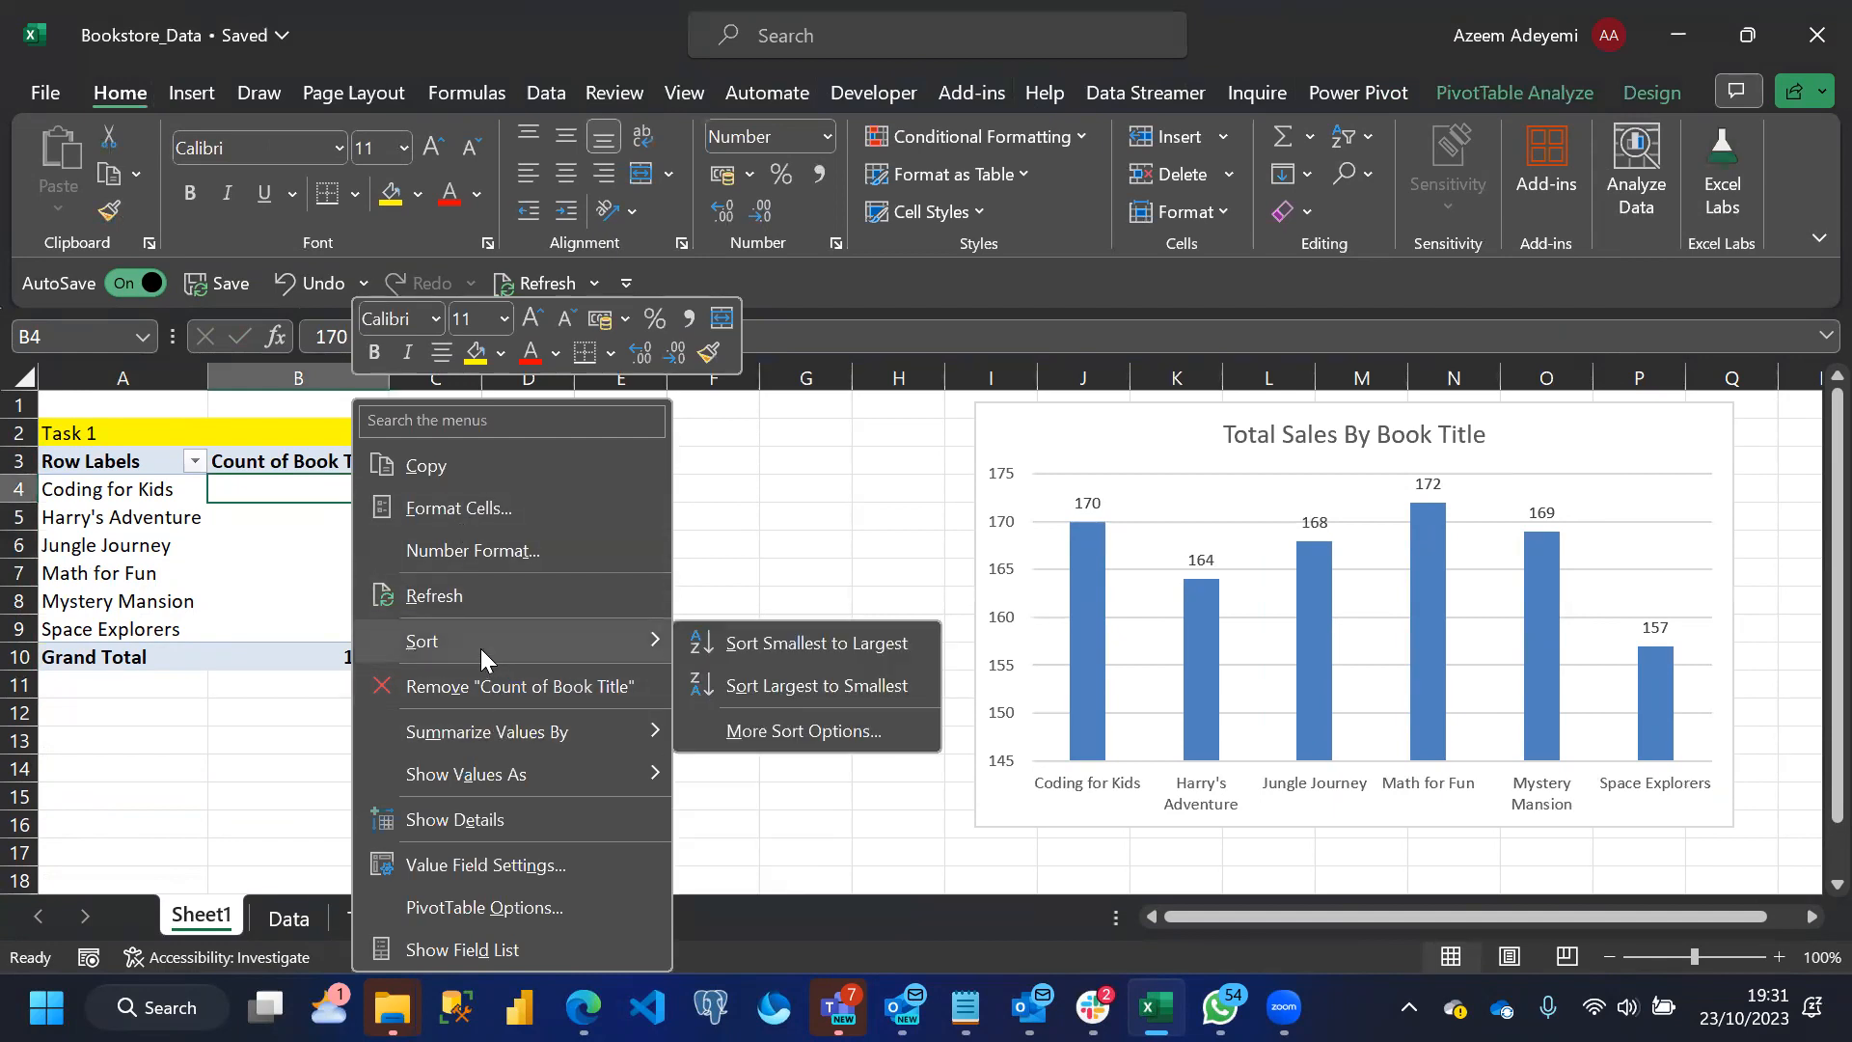
pyautogui.click(784, 683)
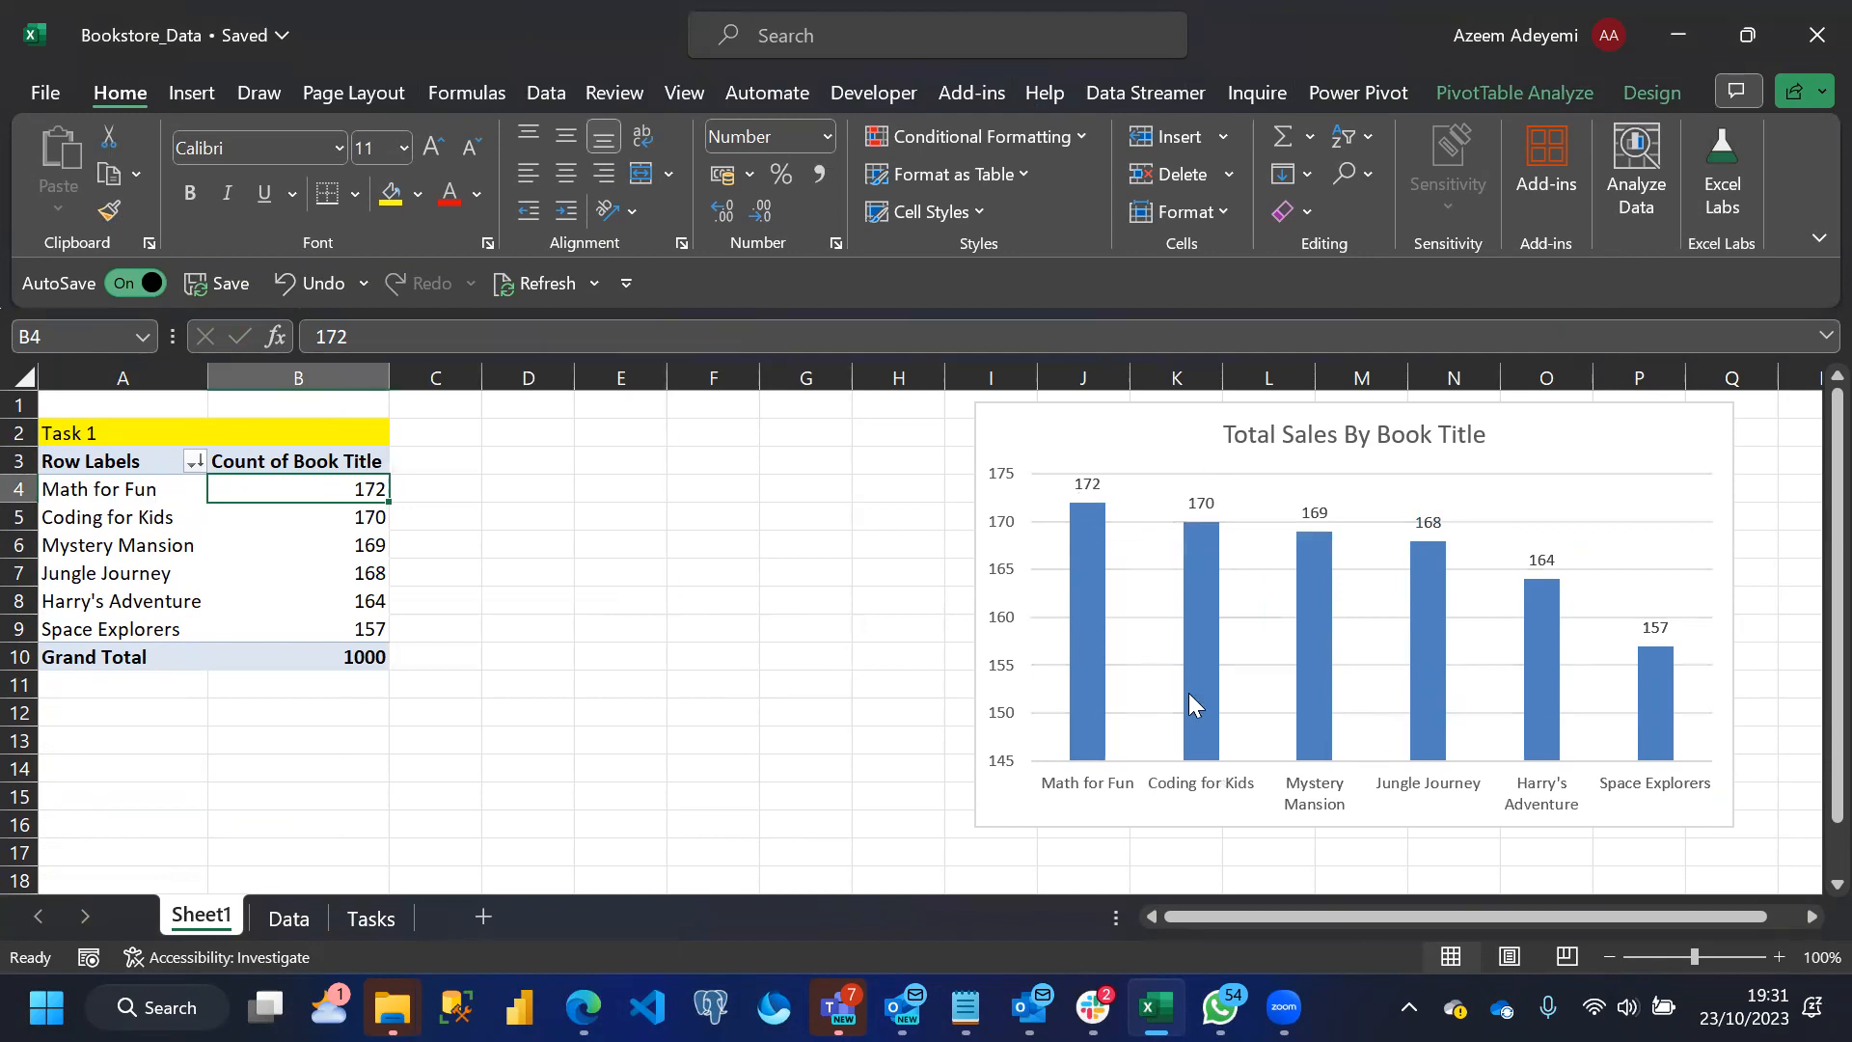
pyautogui.hotkey('alt', 'Tab')
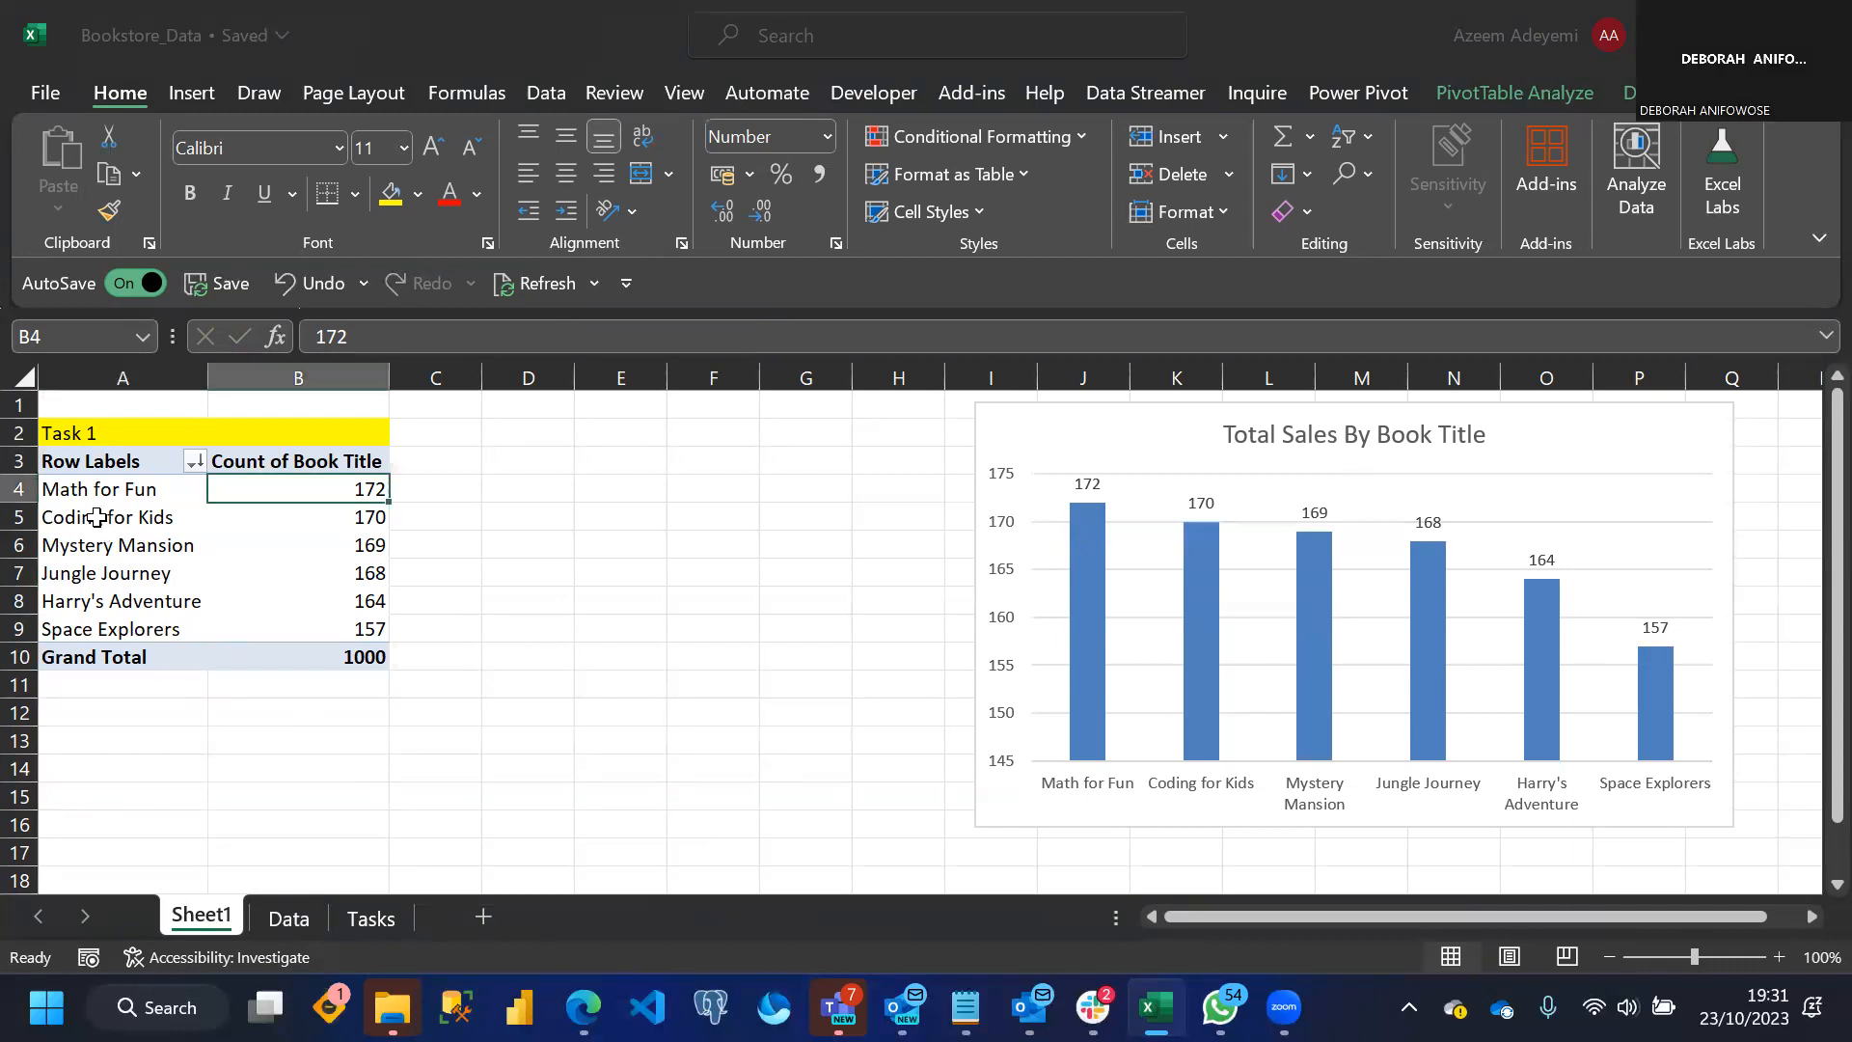
# Try replacing the Book Title count with the sum of Total Sales in the PivotTable values, and undo the change
pyautogui.click(135, 519)
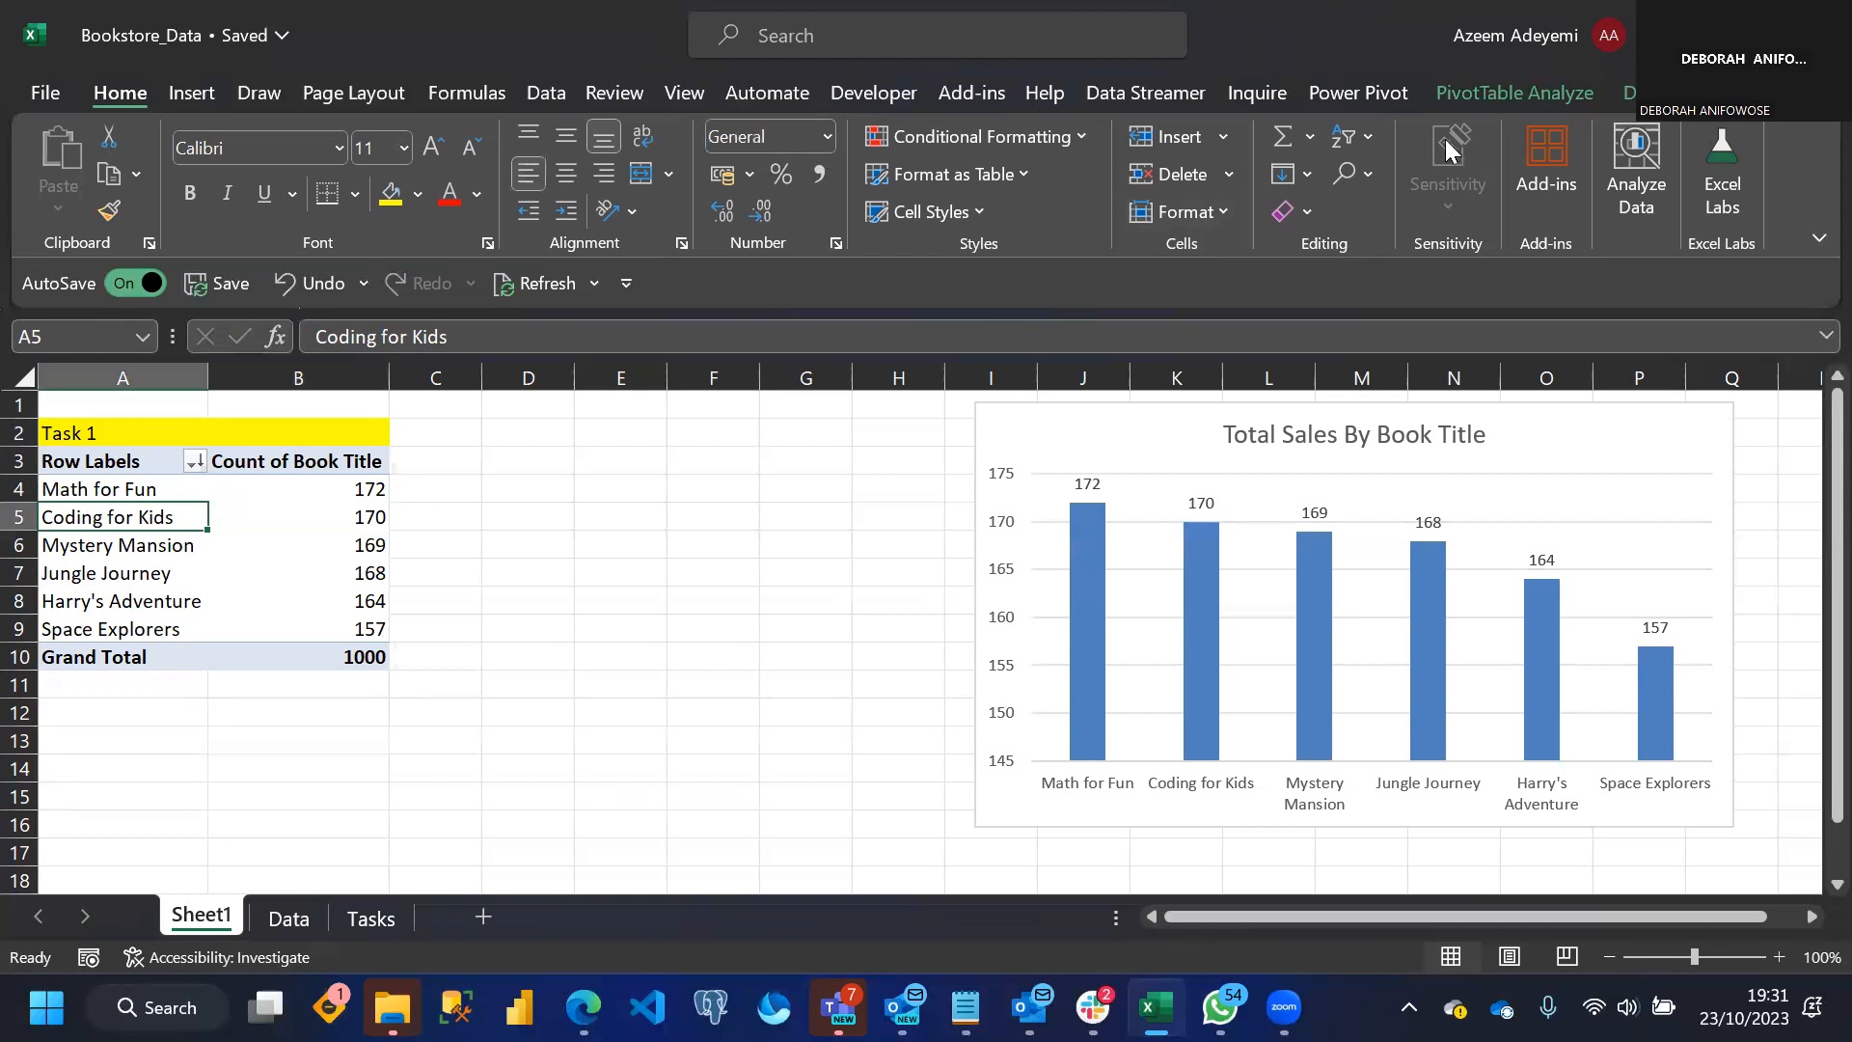
pyautogui.click(1490, 94)
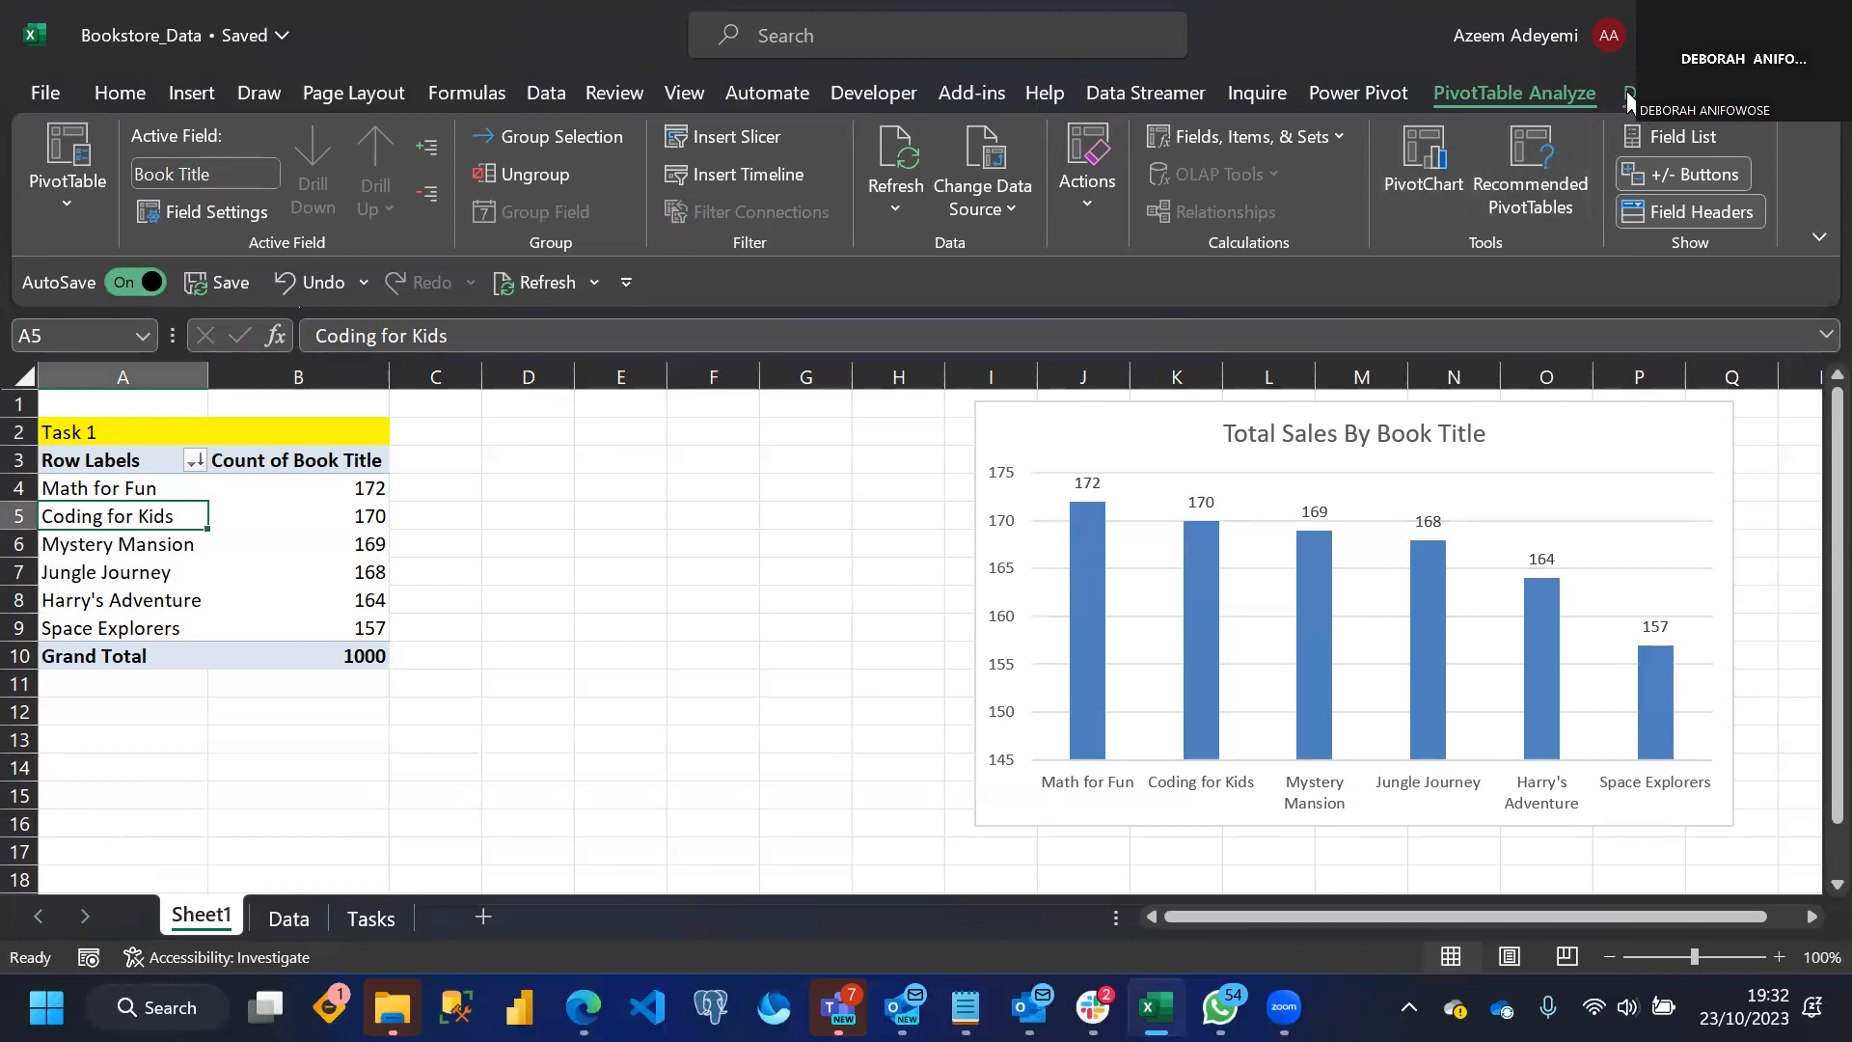
pyautogui.click(1648, 137)
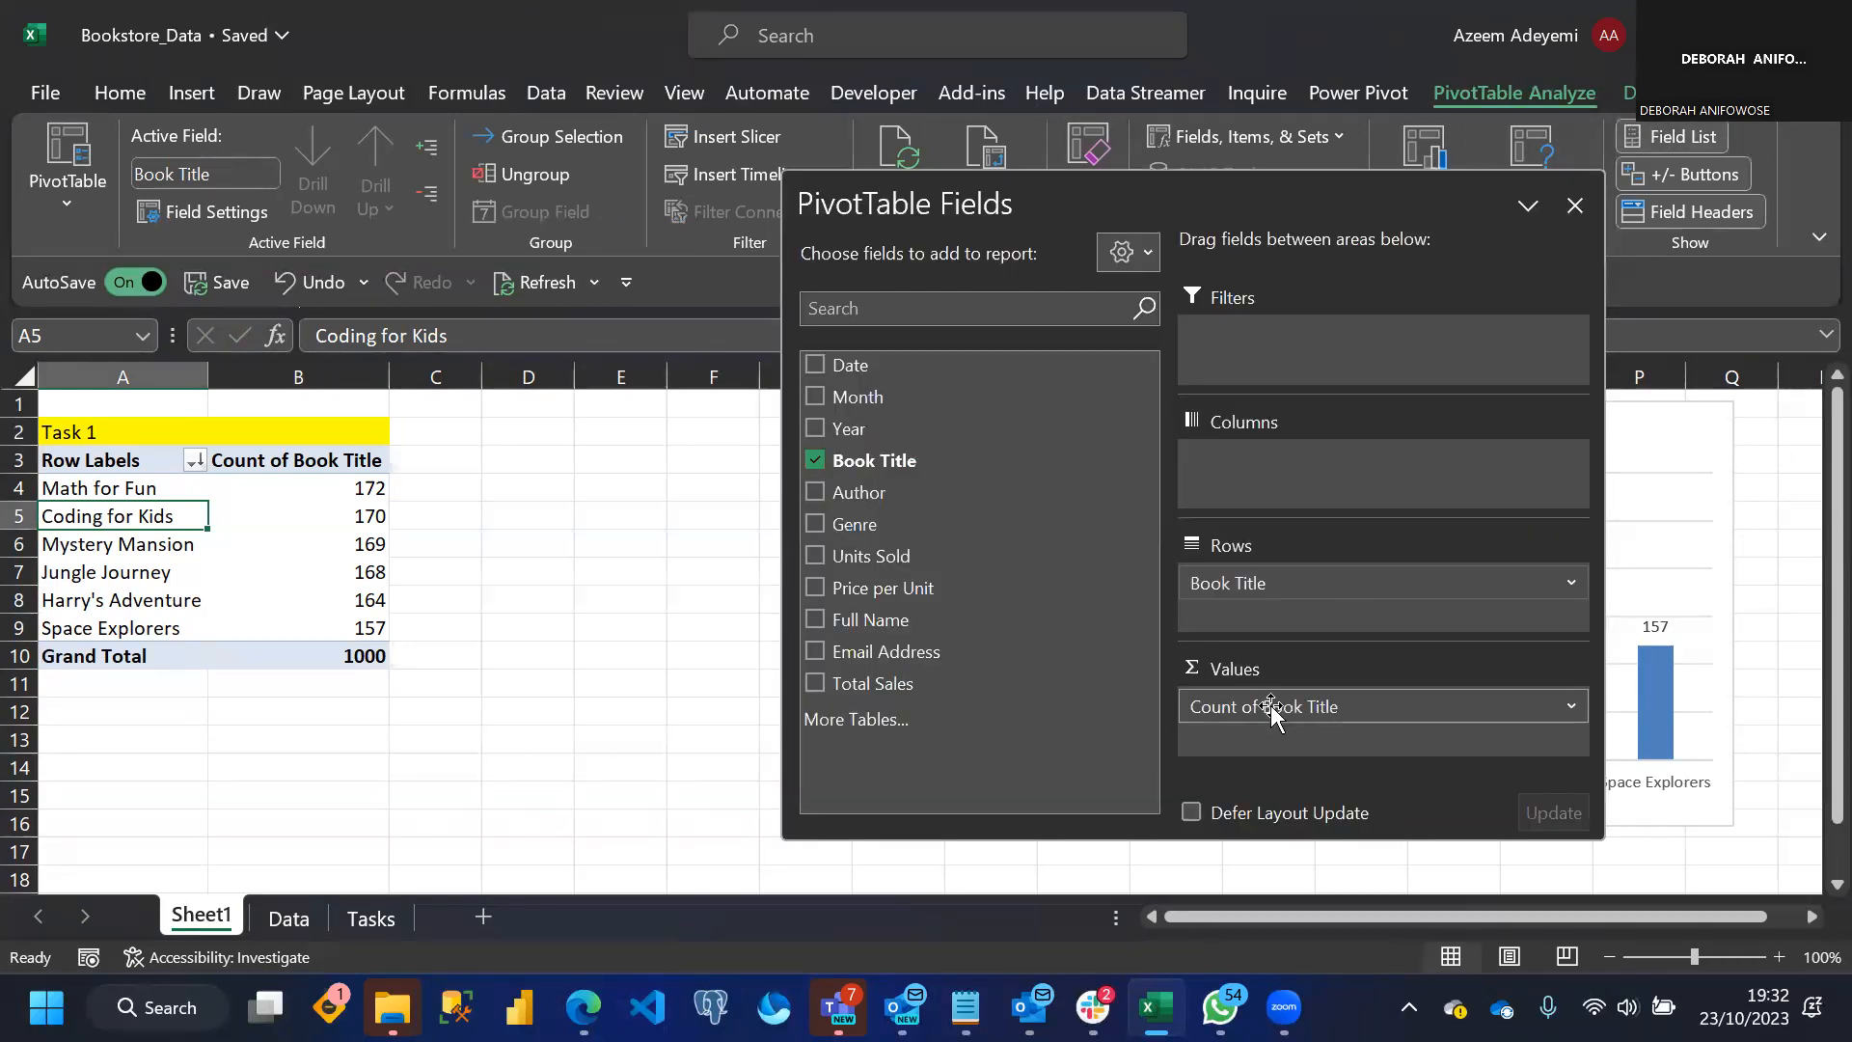
pyautogui.moveTo(1271, 707)
pyautogui.mouseDown()
pyautogui.moveTo(1130, 673)
pyautogui.moveTo(981, 550)
pyautogui.moveTo(996, 669)
pyautogui.moveTo(1263, 735)
pyautogui.moveTo(1273, 719)
pyautogui.mouseUp()
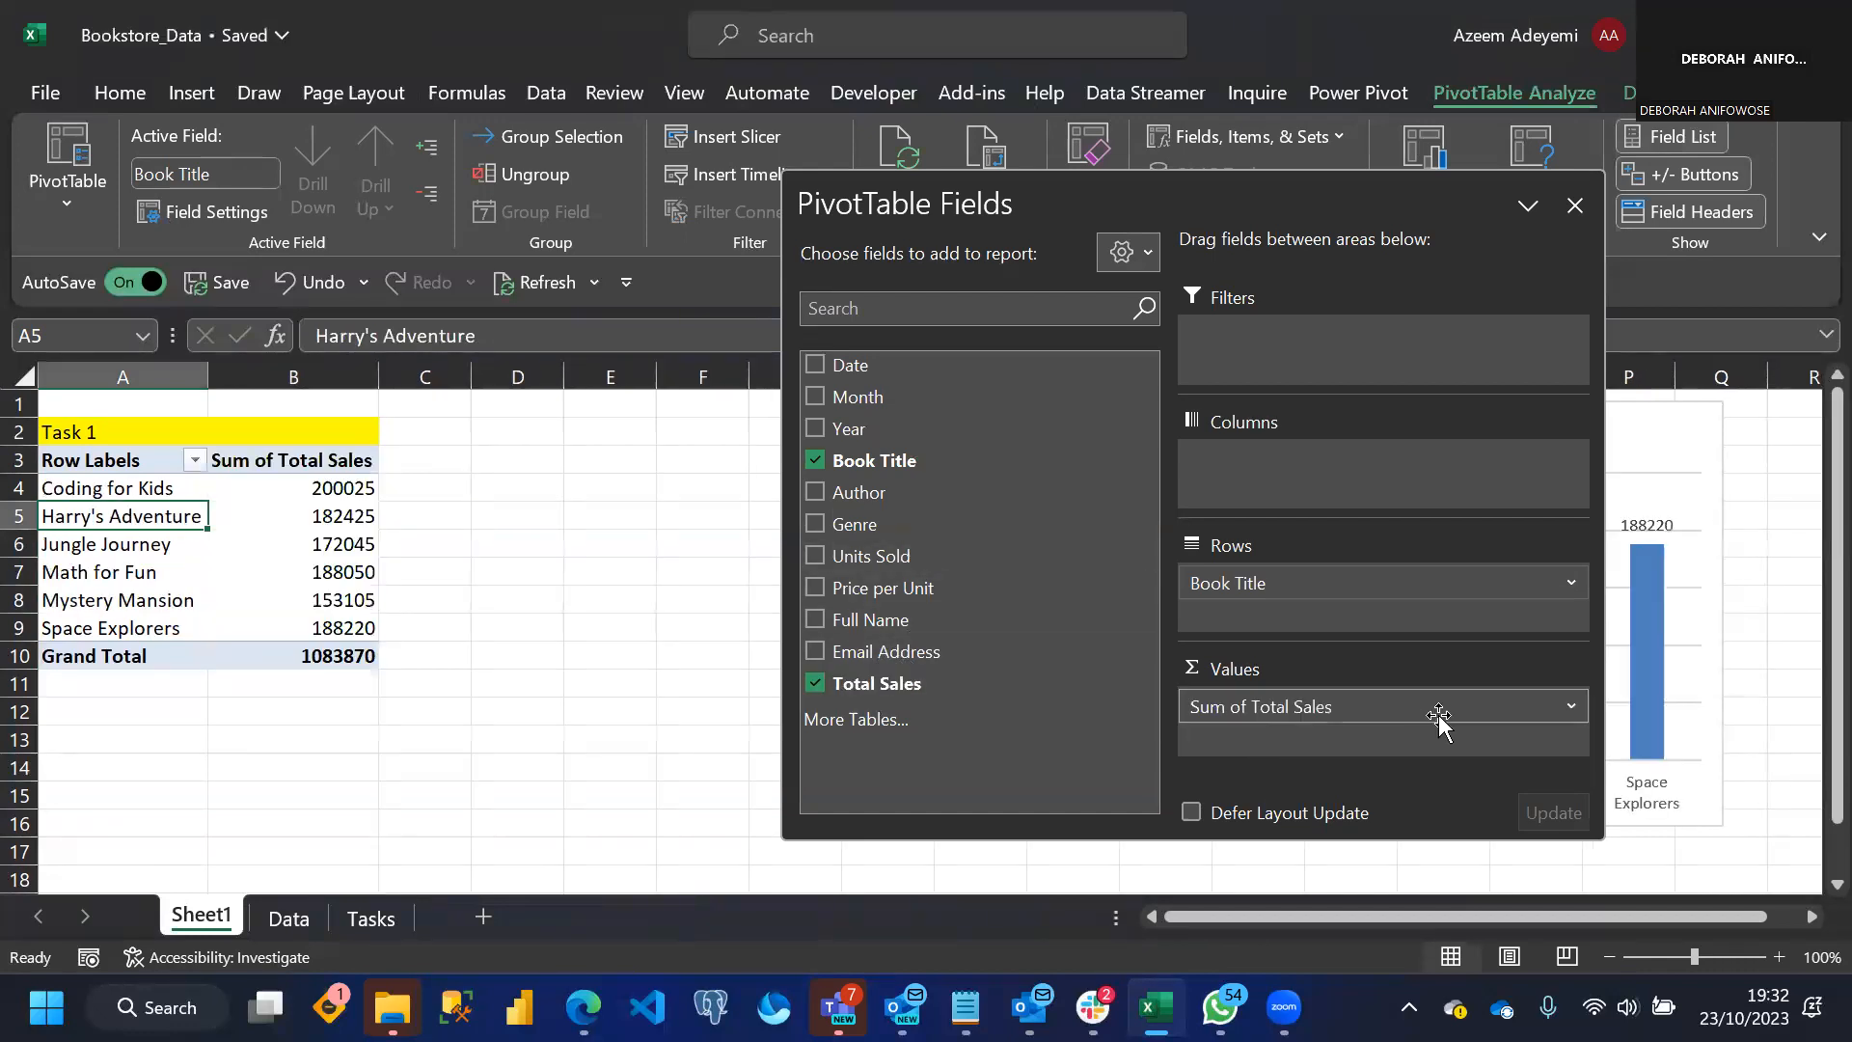
pyautogui.click(1571, 707)
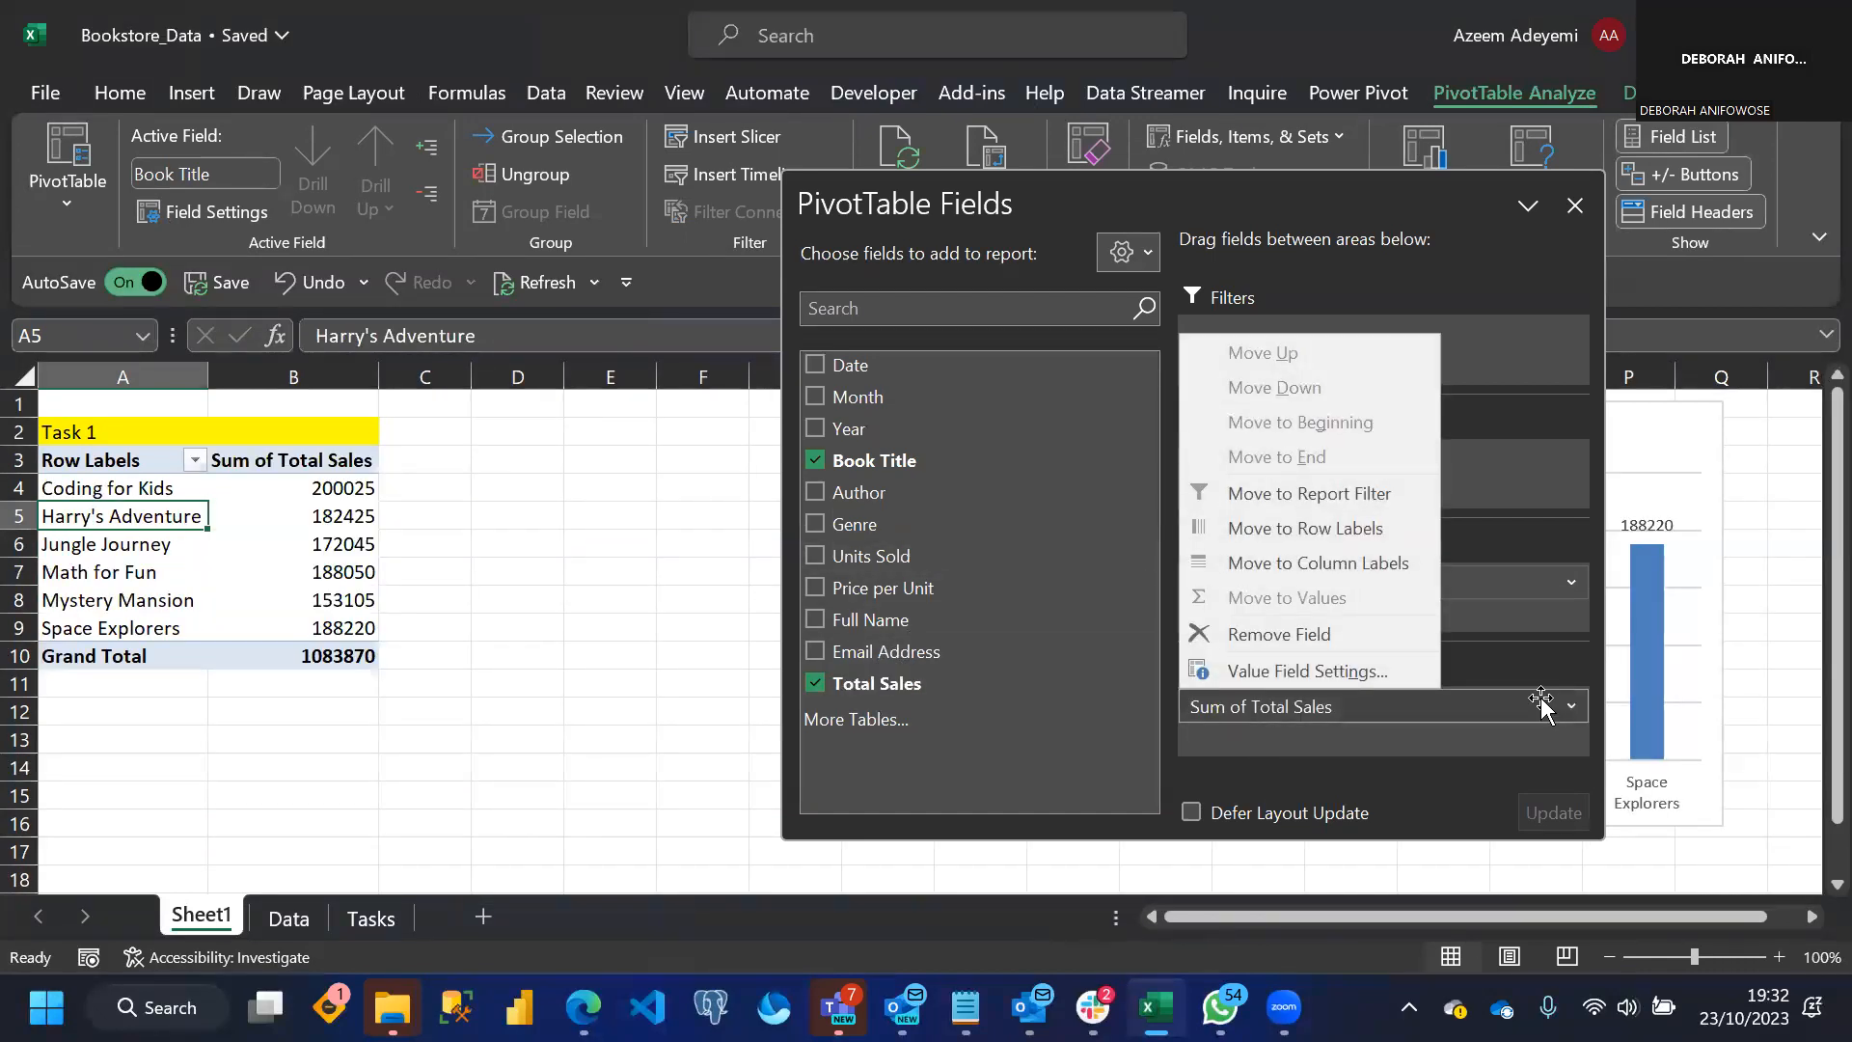
pyautogui.click(615, 649)
pyautogui.hotkey('ctrl', 'z')
pyautogui.hotkey('ctrl', 'z')
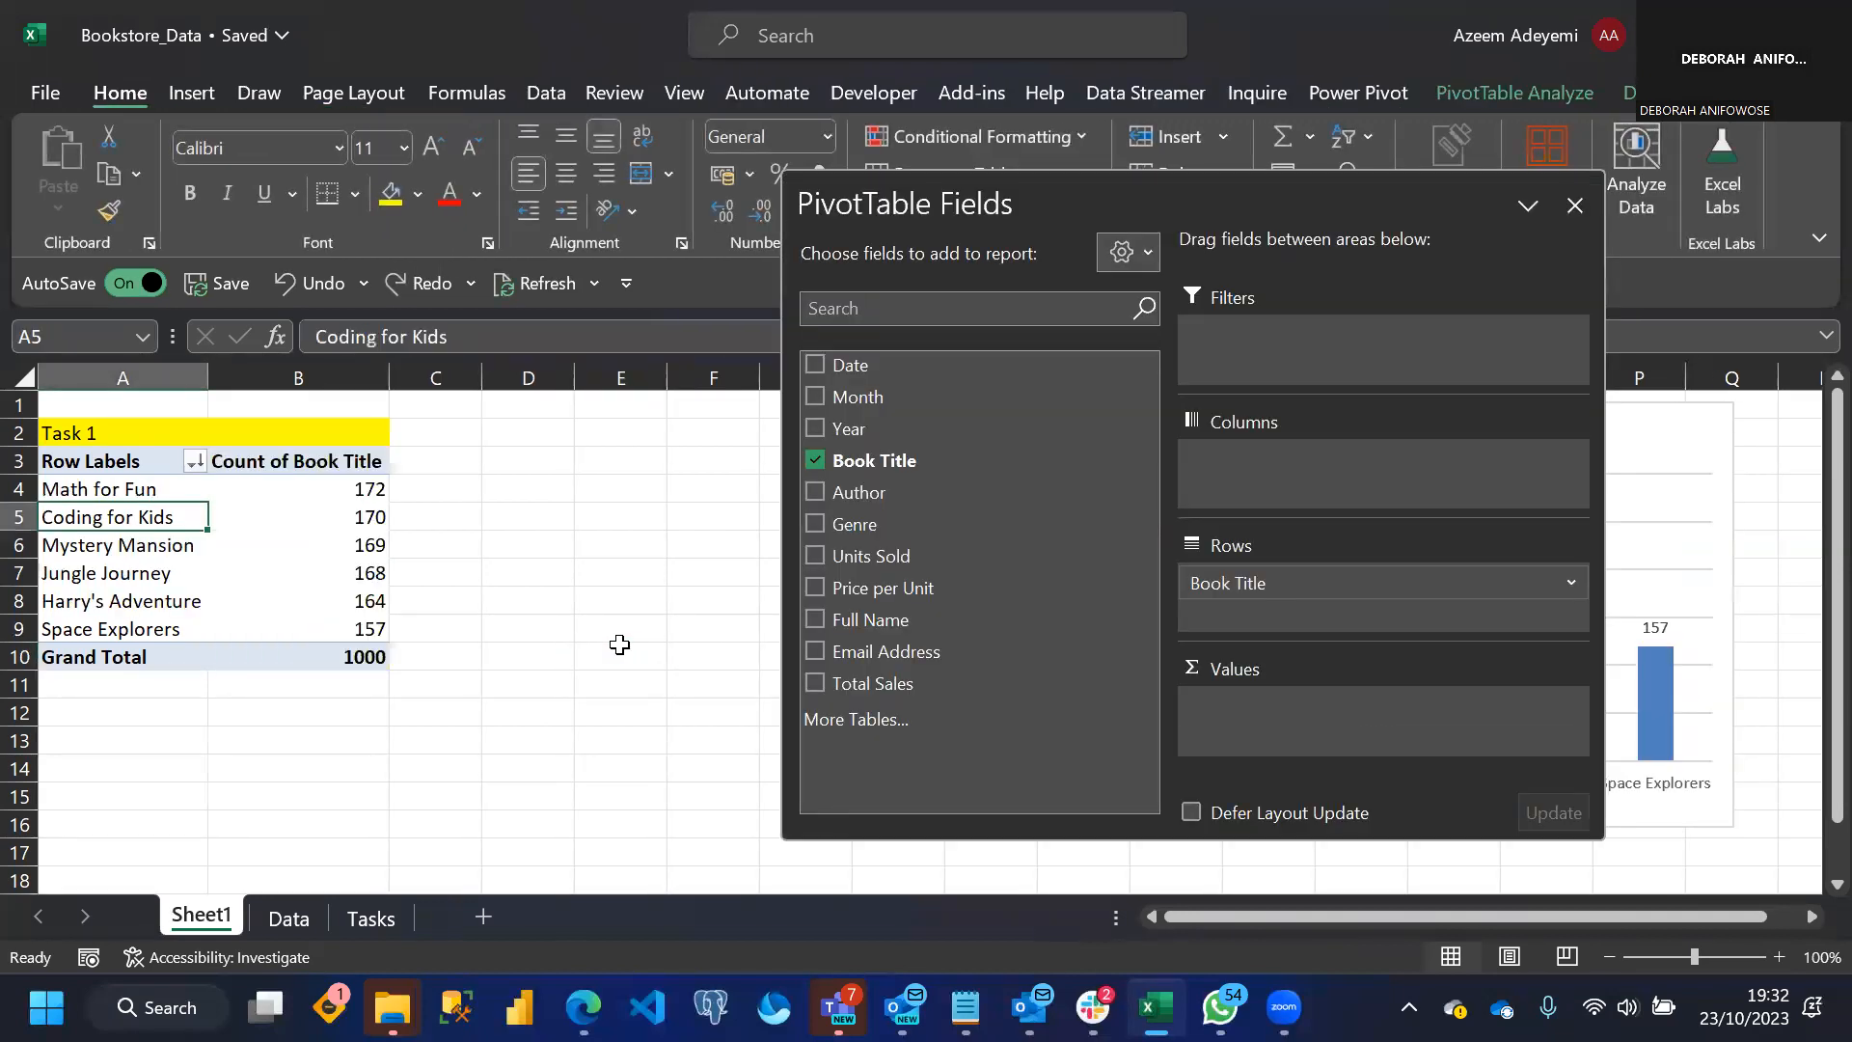
pyautogui.click(536, 644)
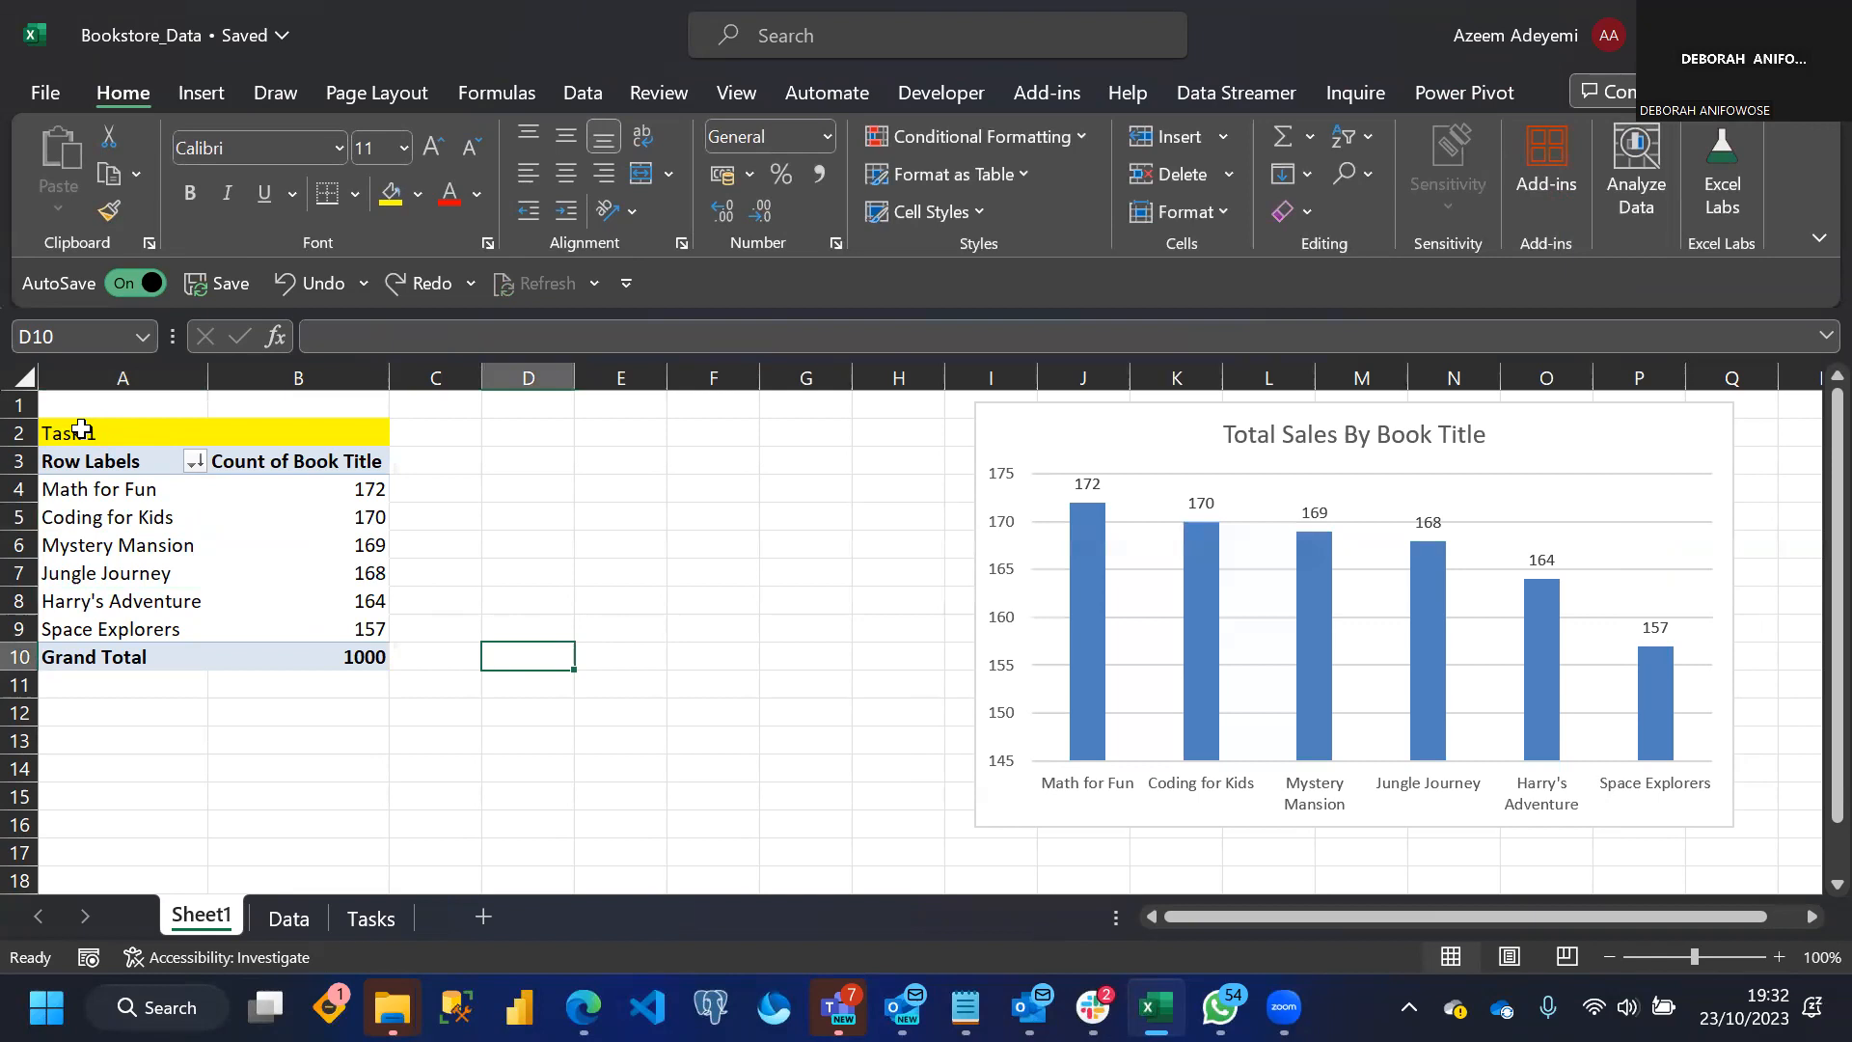
# Add Total Sales to the PivotTable values summarized by Count, close the field list, and shift the chart slightly right
pyautogui.click(311, 545)
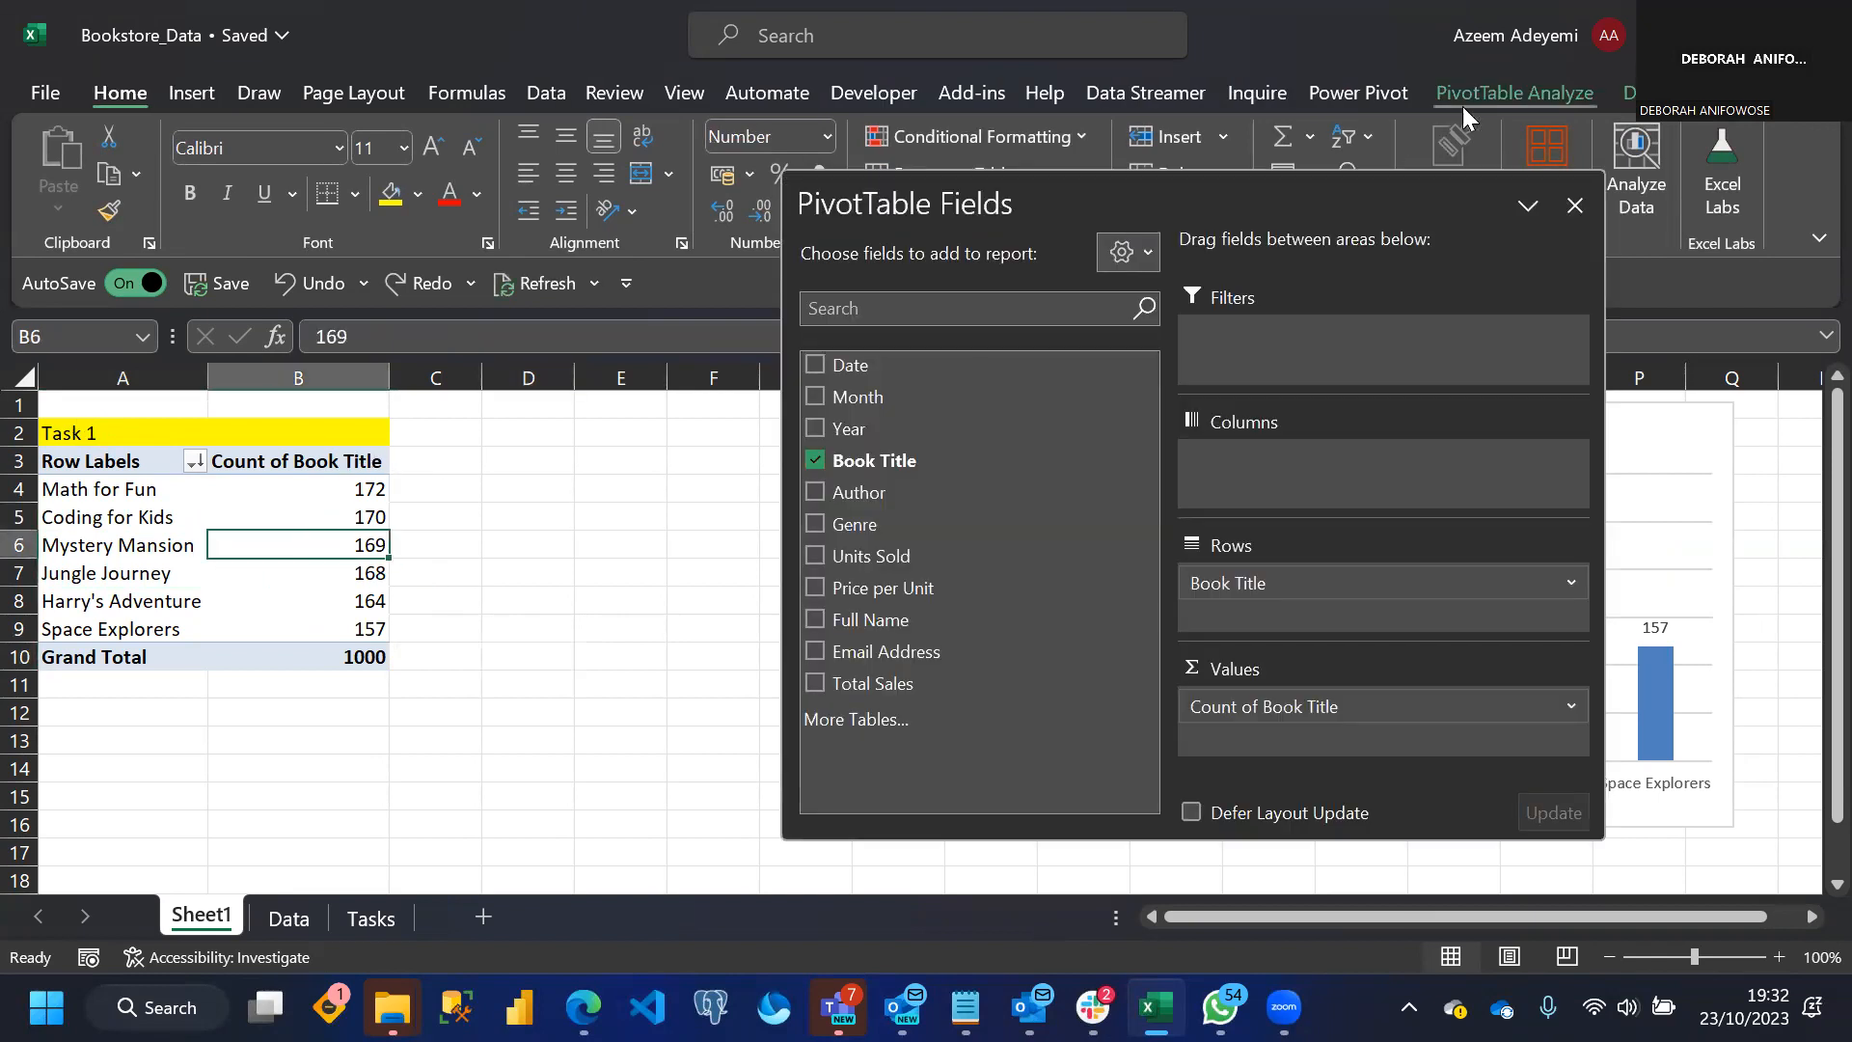
pyautogui.moveTo(889, 682); pyautogui.dragTo(1274, 738)
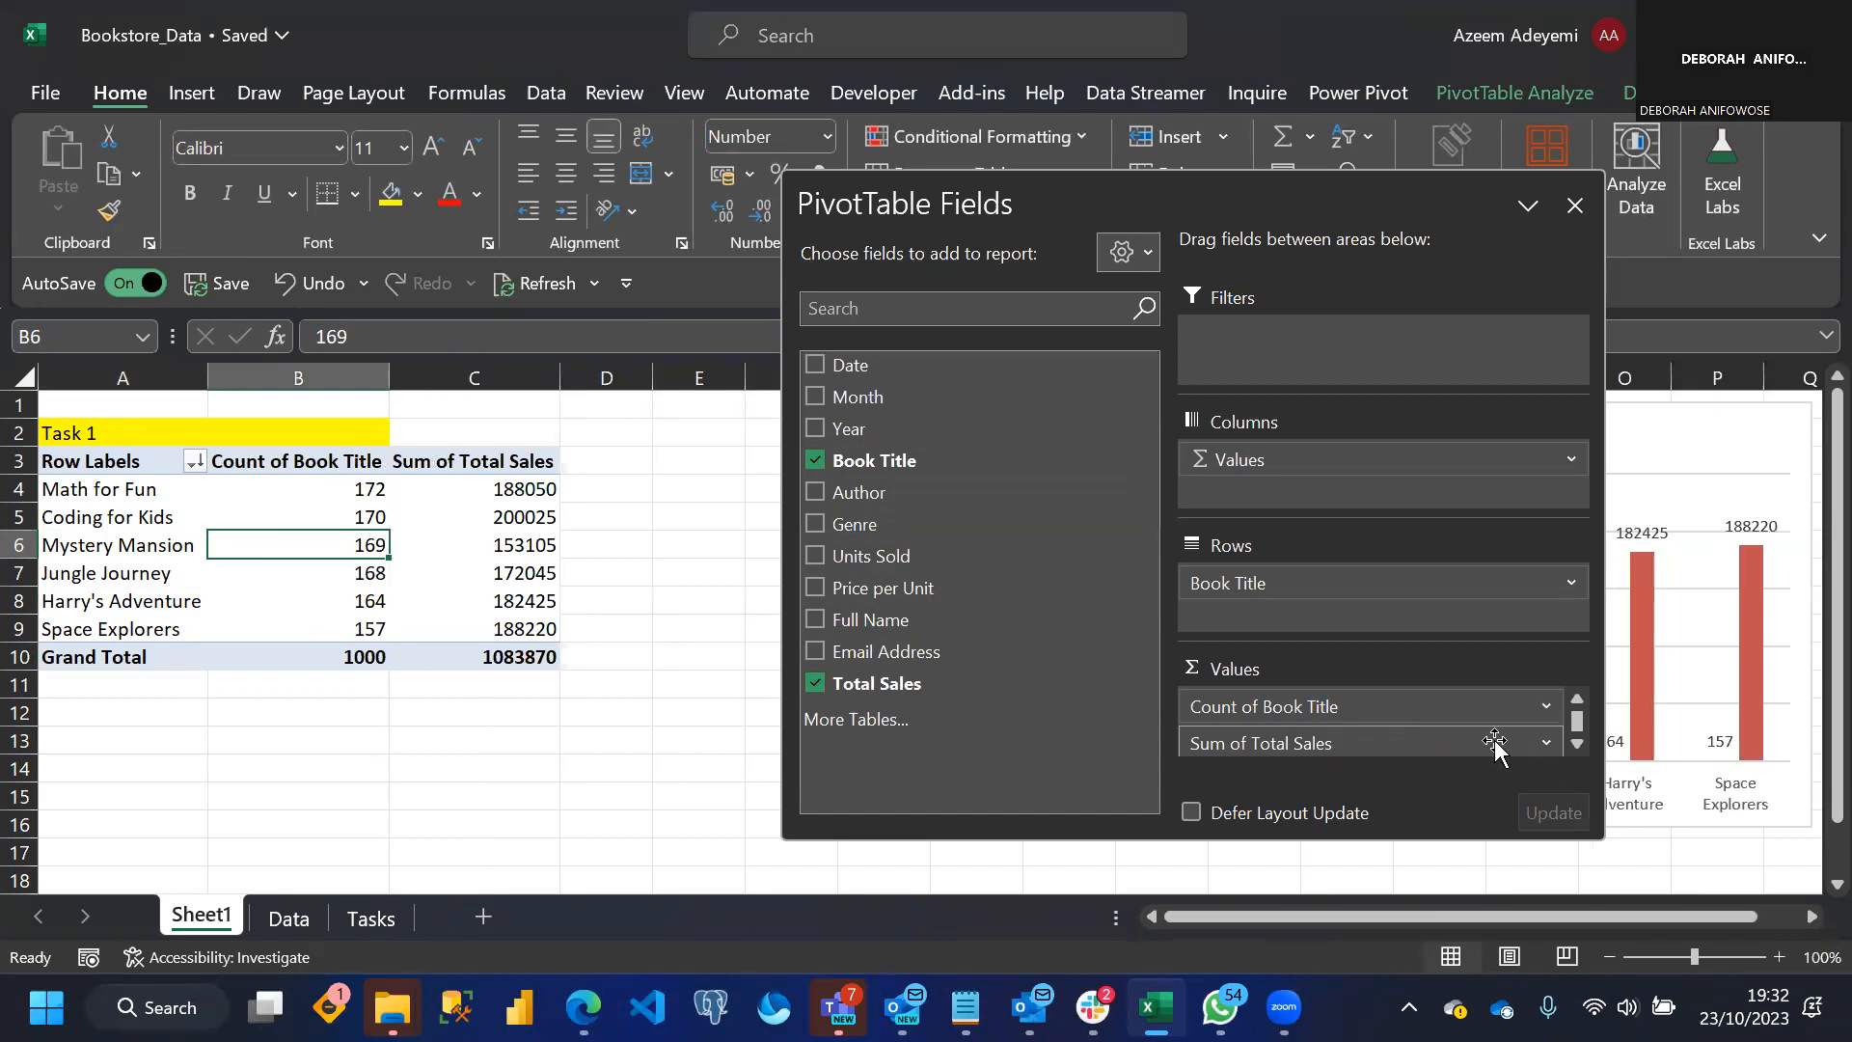
pyautogui.click(1463, 743)
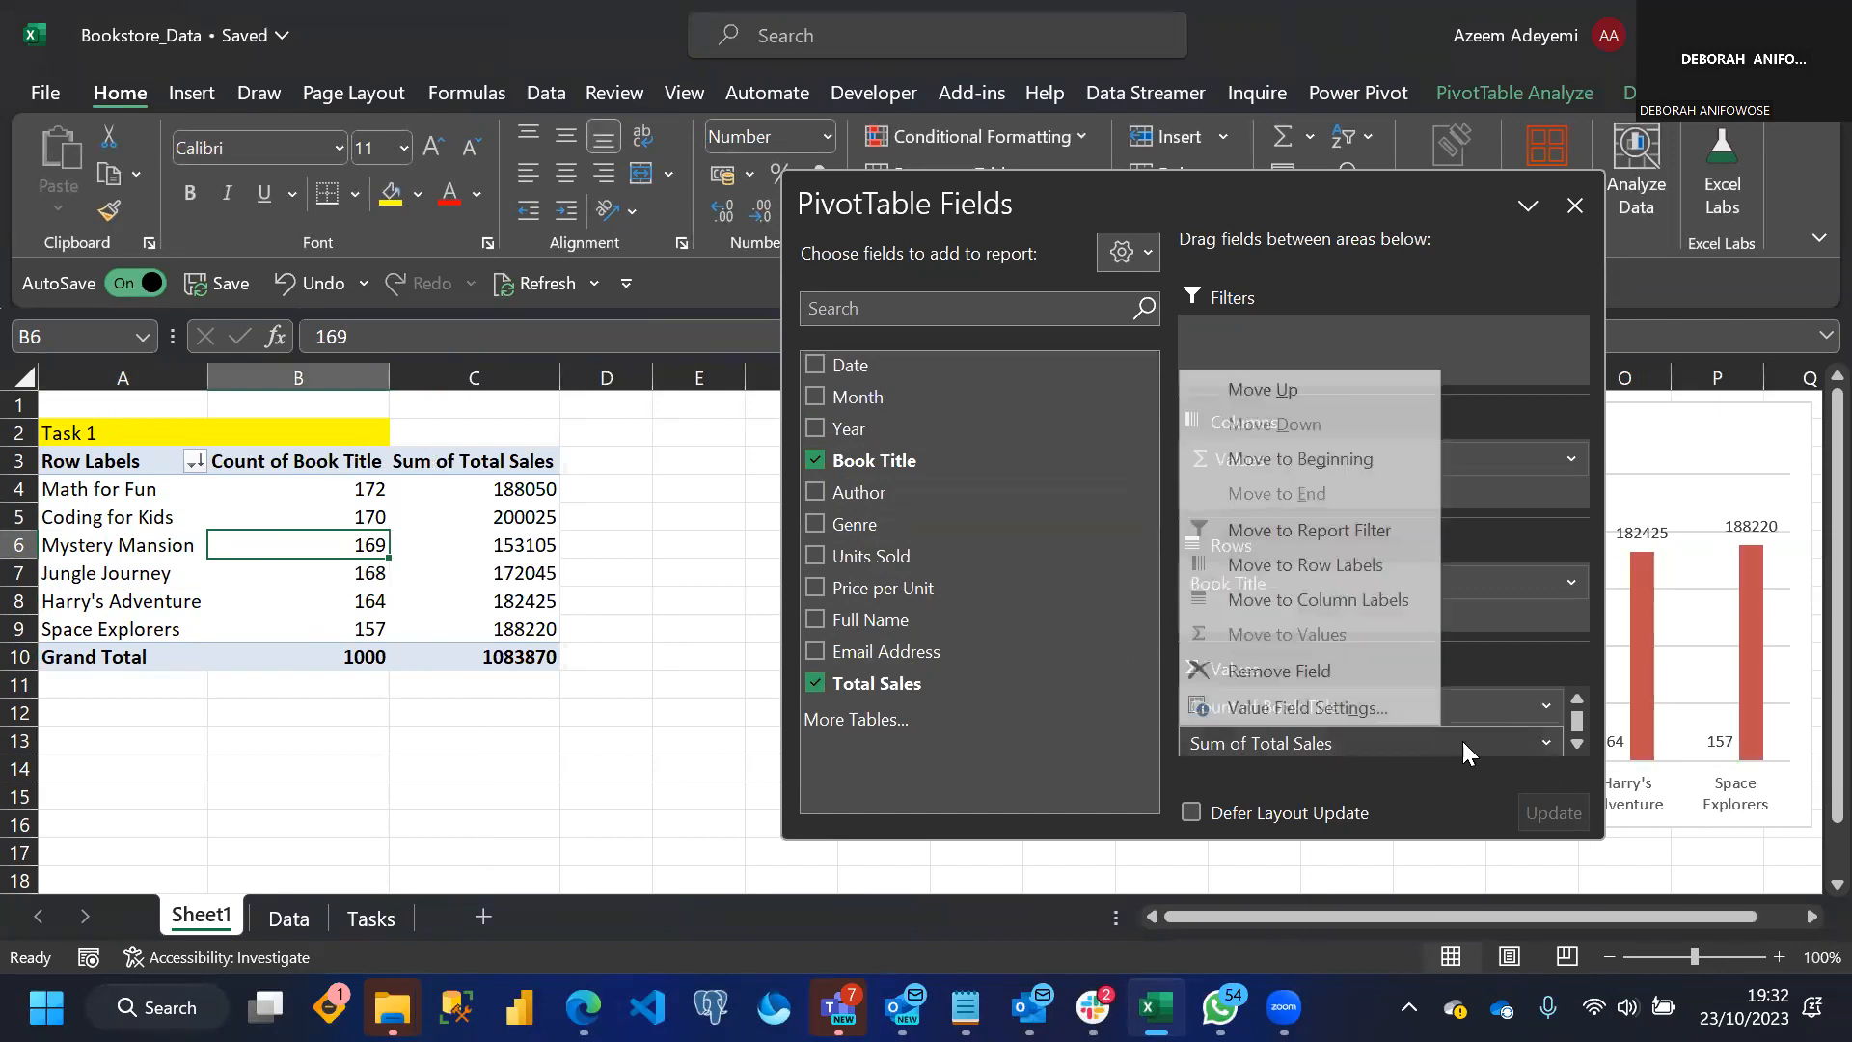
pyautogui.click(1549, 742)
pyautogui.click(1551, 743)
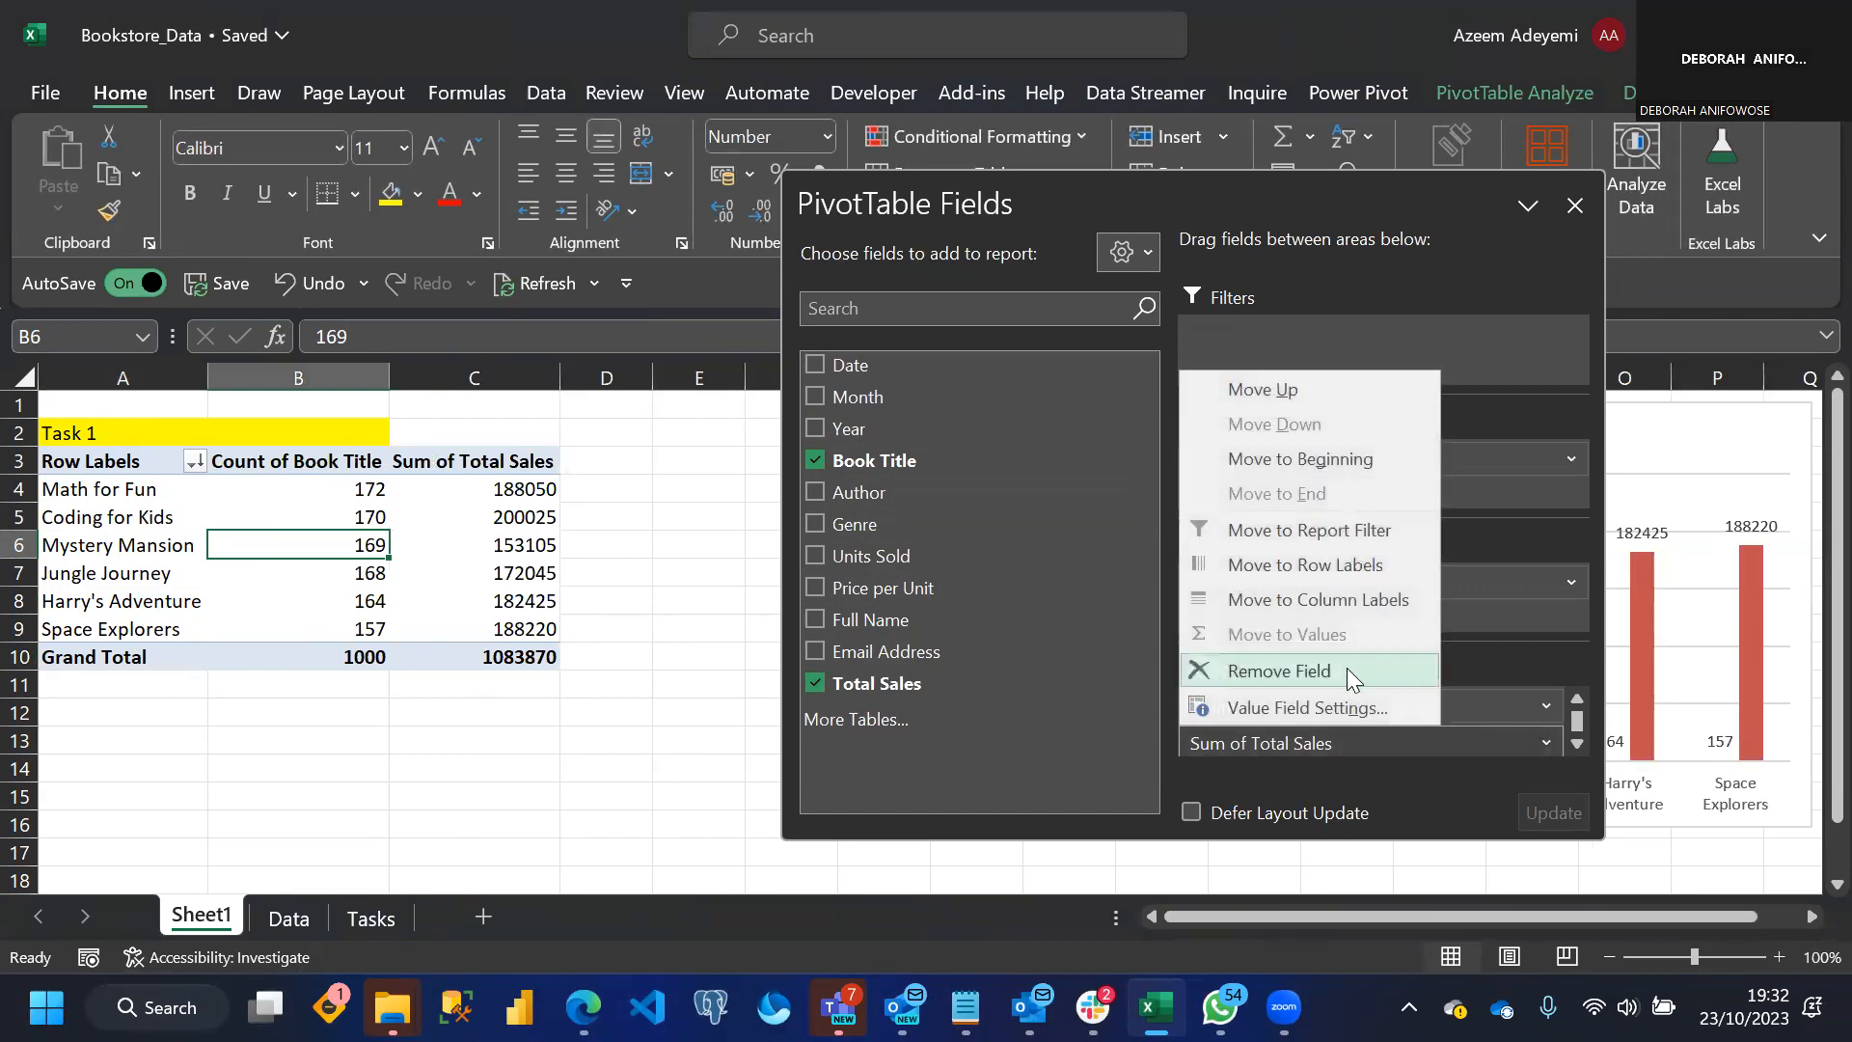
pyautogui.click(1293, 706)
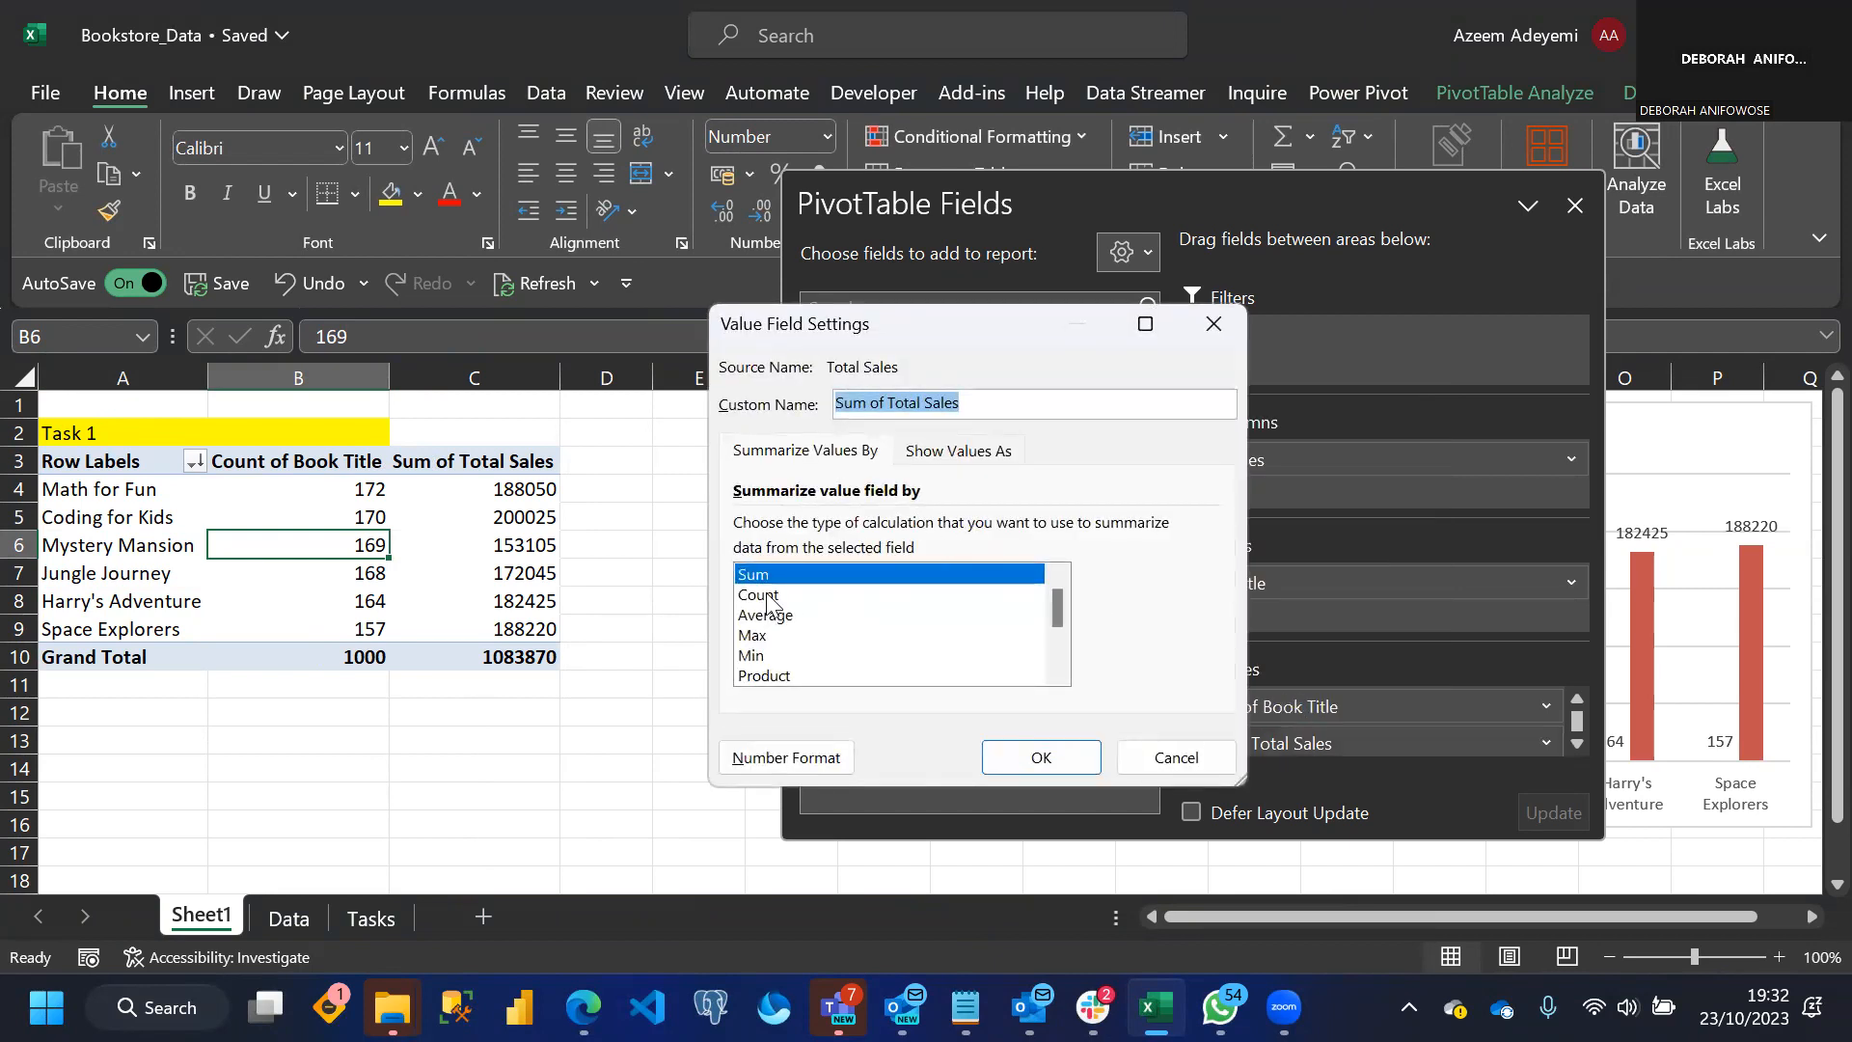
pyautogui.click(769, 594)
pyautogui.click(1041, 757)
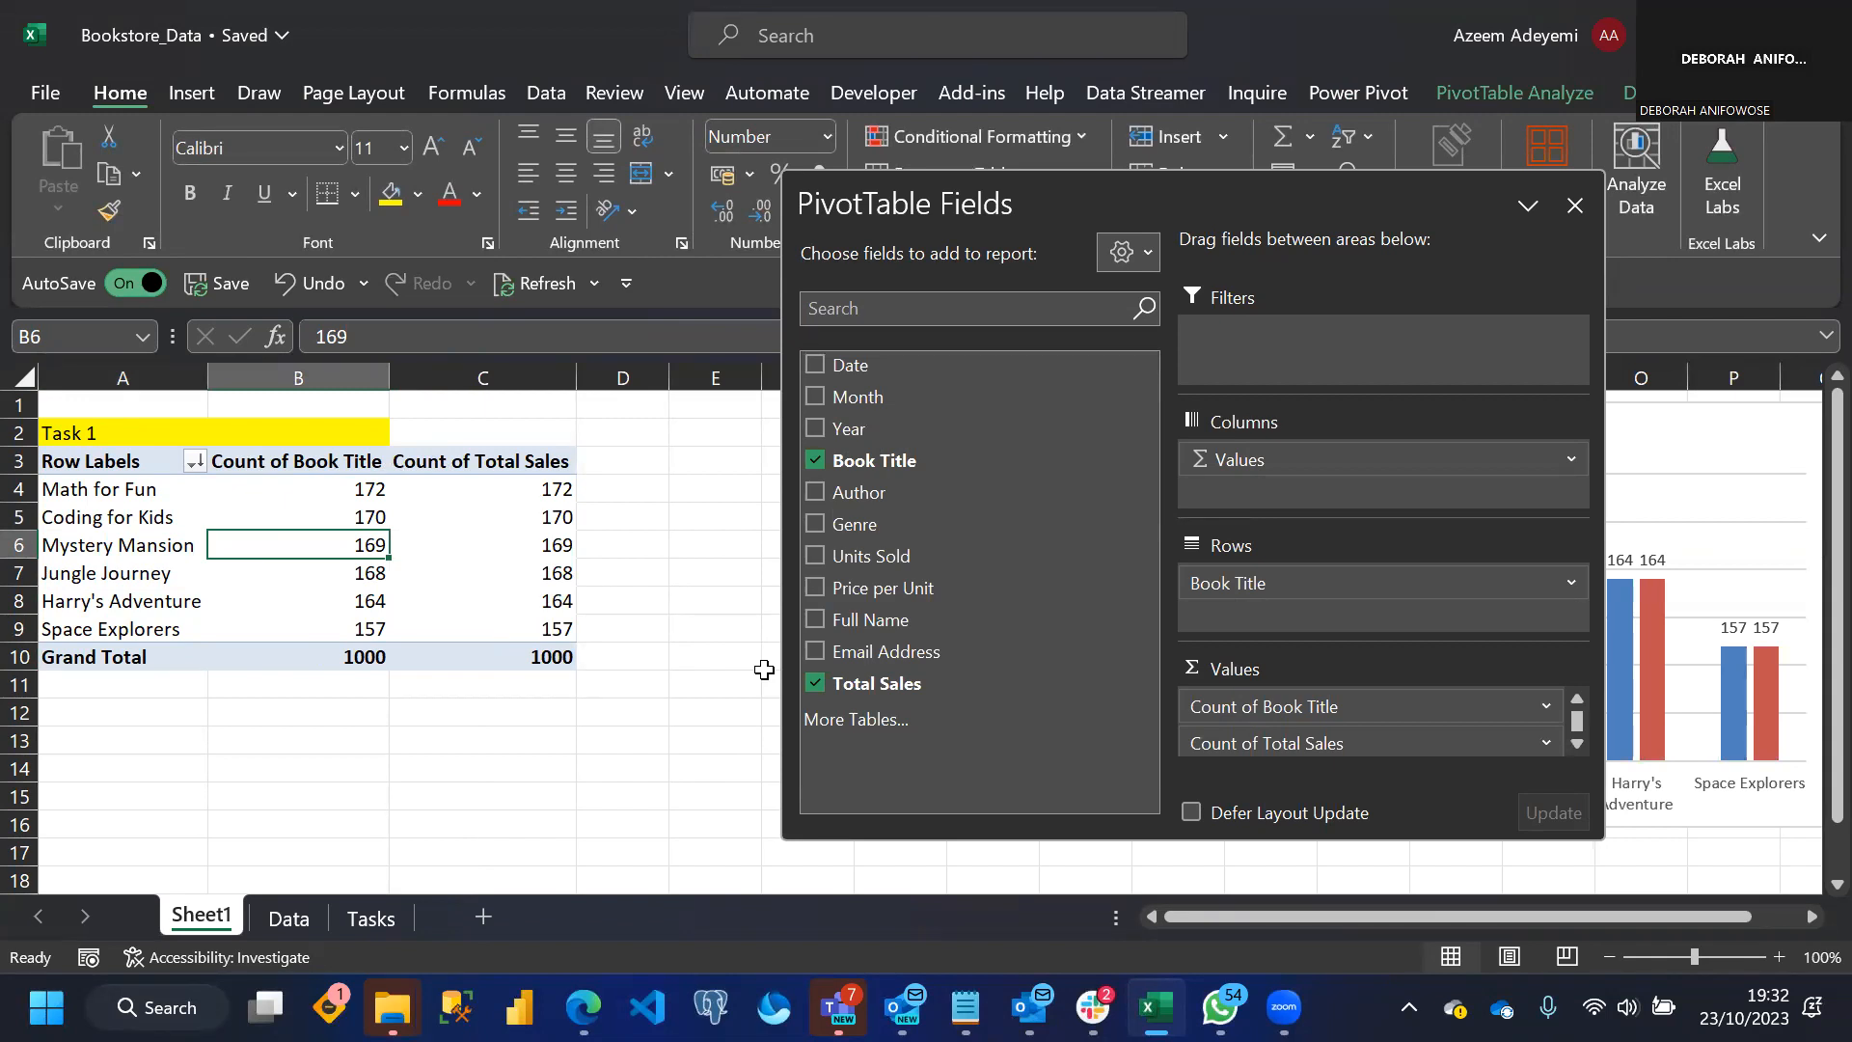
pyautogui.click(1576, 206)
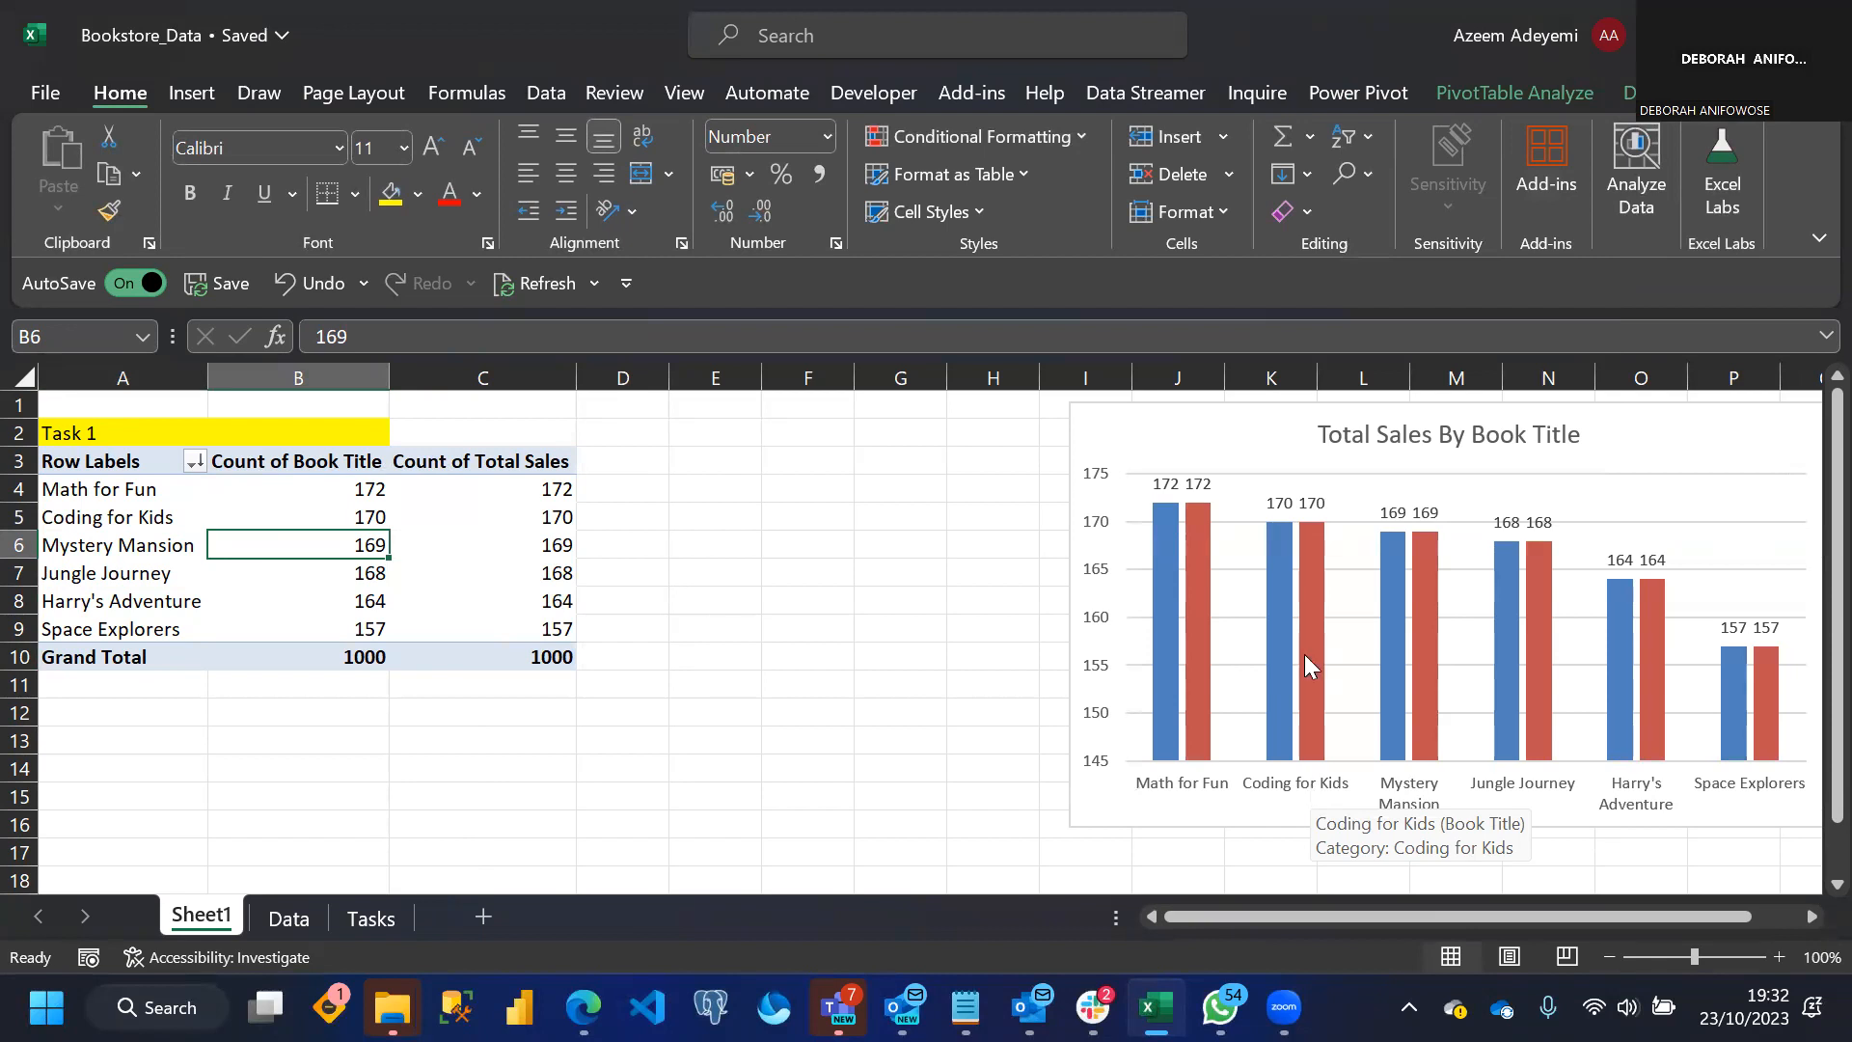
pyautogui.moveTo(1139, 410); pyautogui.dragTo(1169, 409)
pyautogui.click(256, 695)
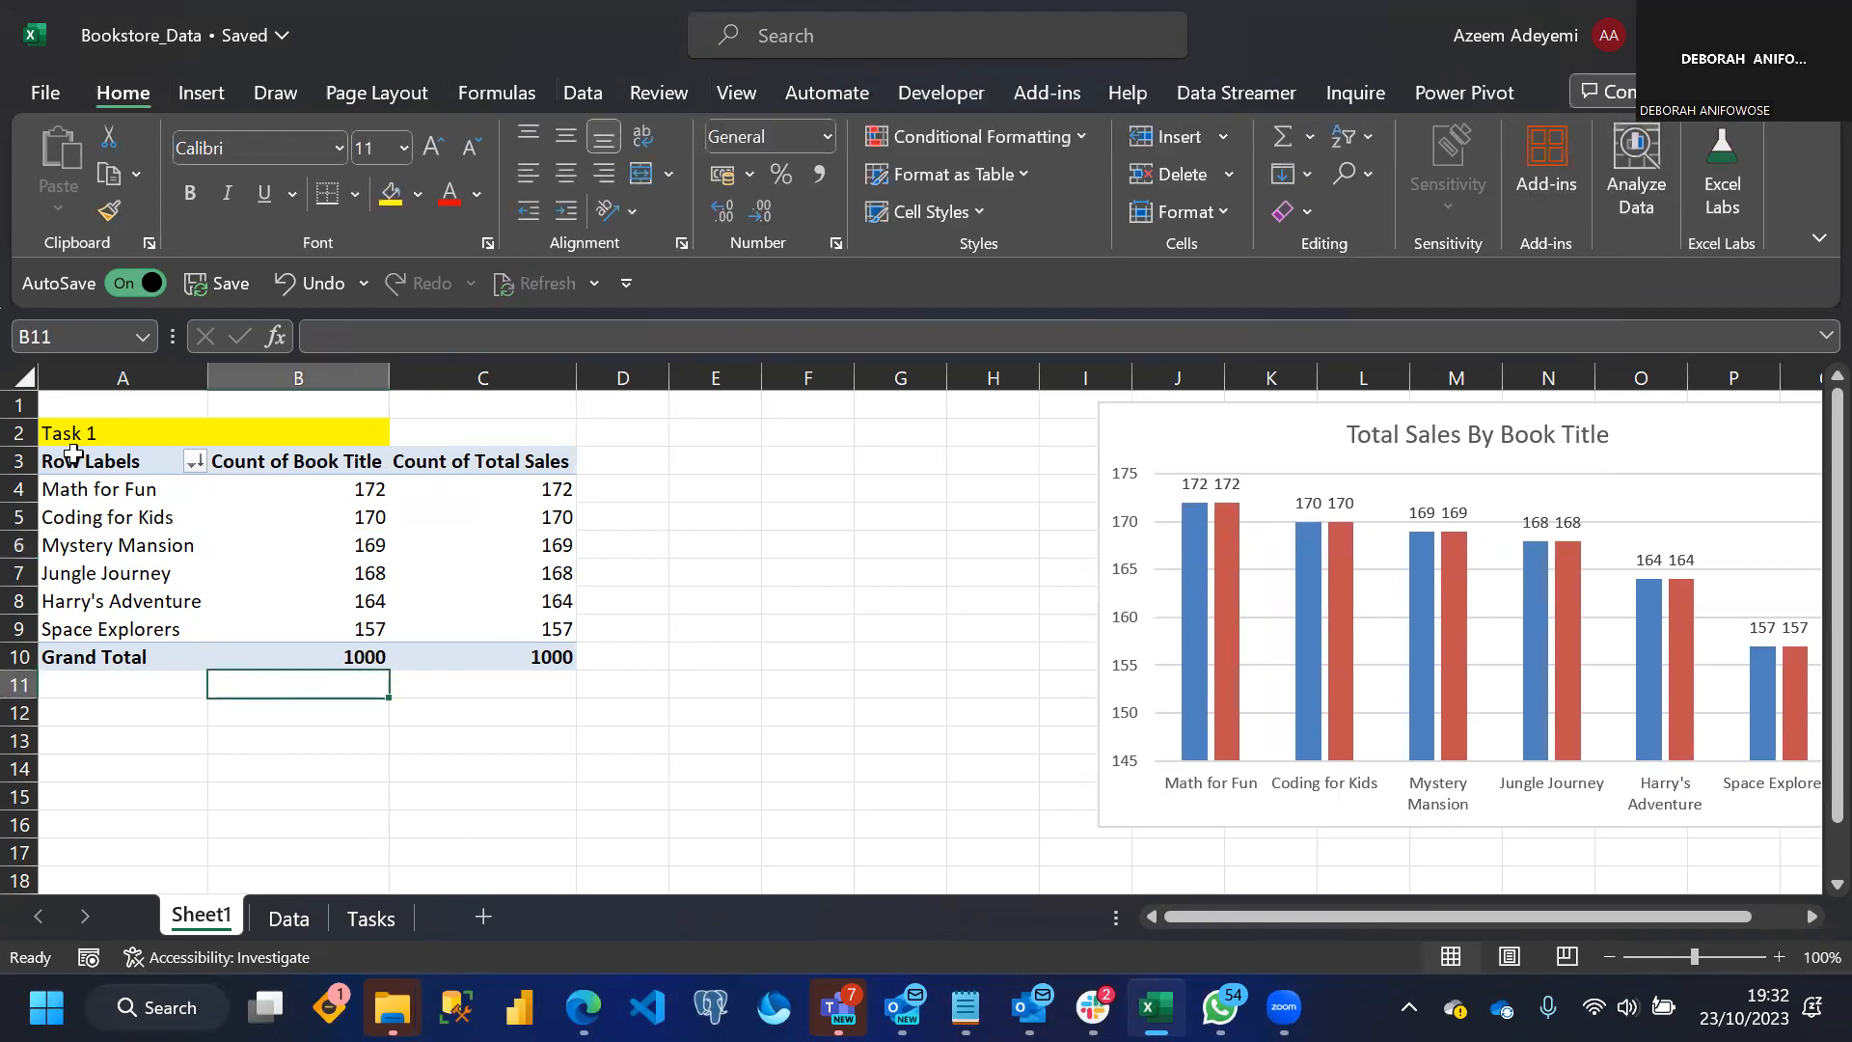
# Copy the Task 1 heading and PivotTable in A2:C10 and paste them at A14
pyautogui.moveTo(62, 431); pyautogui.dragTo(473, 662)
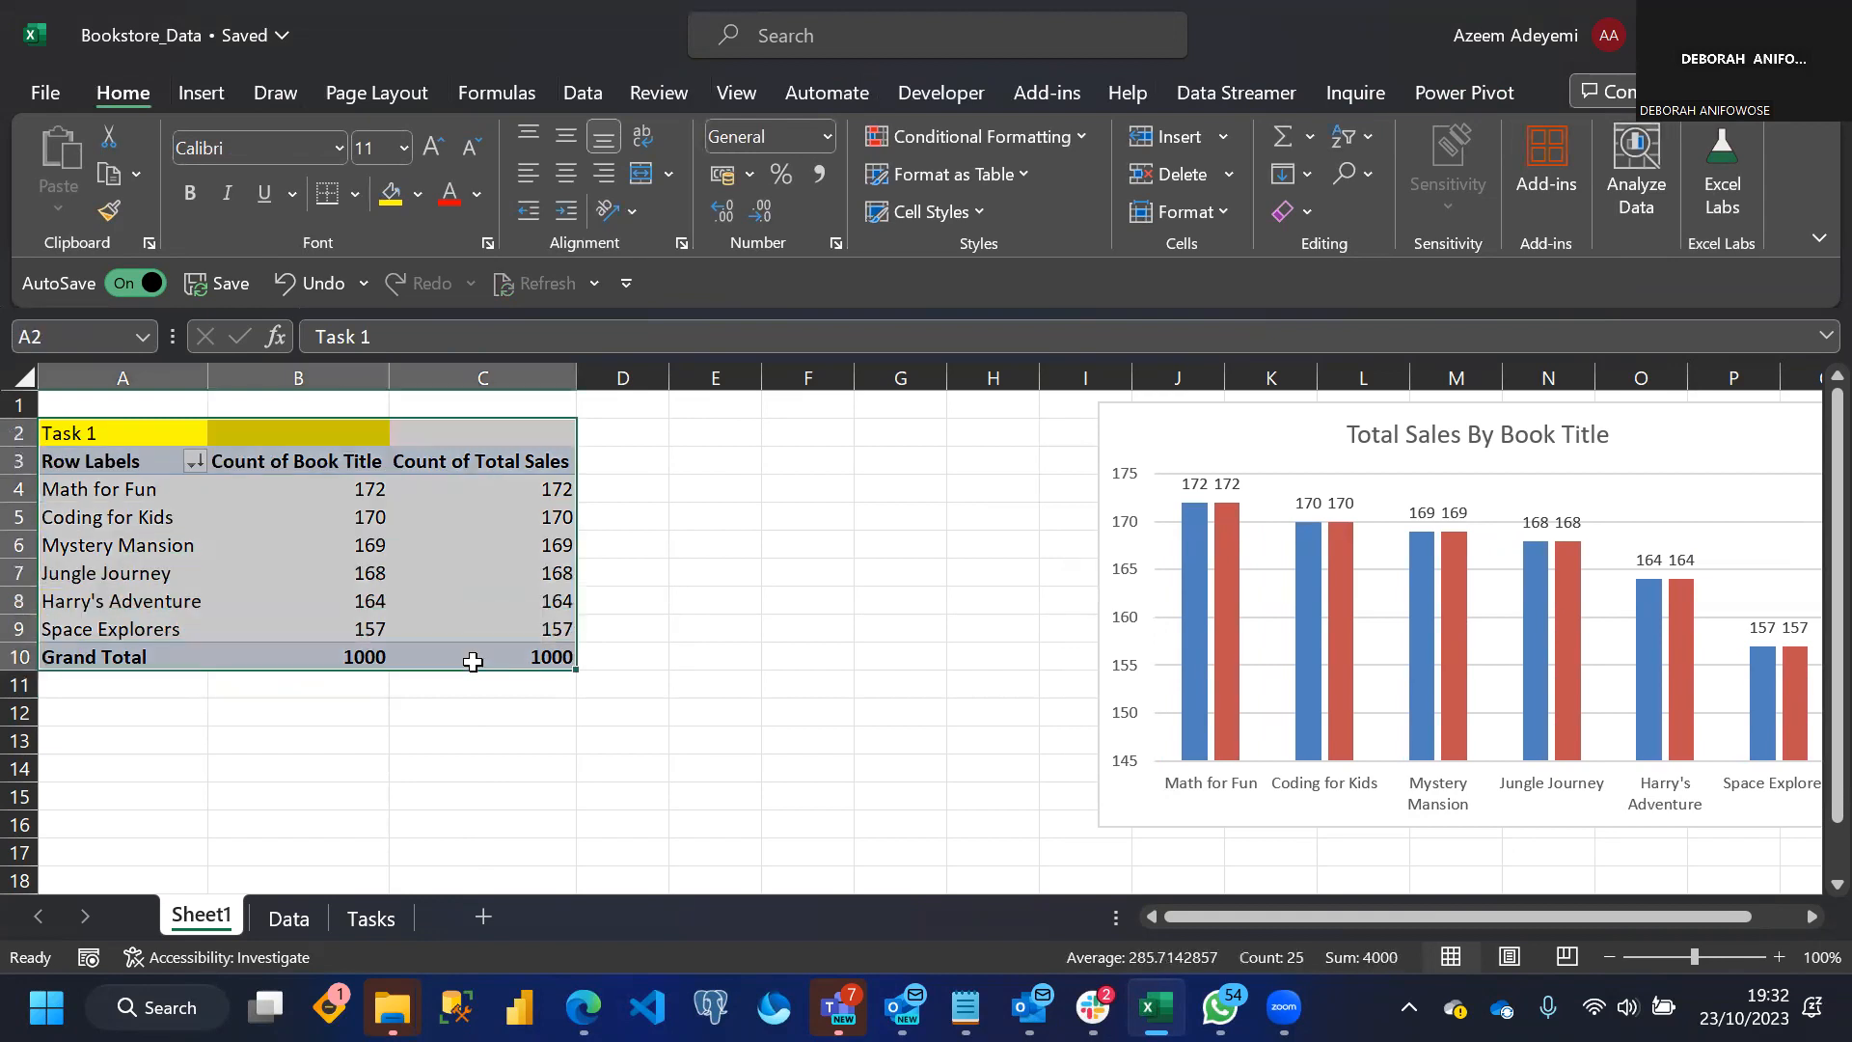
pyautogui.hotkey('ctrl', 'c')
pyautogui.click(122, 768)
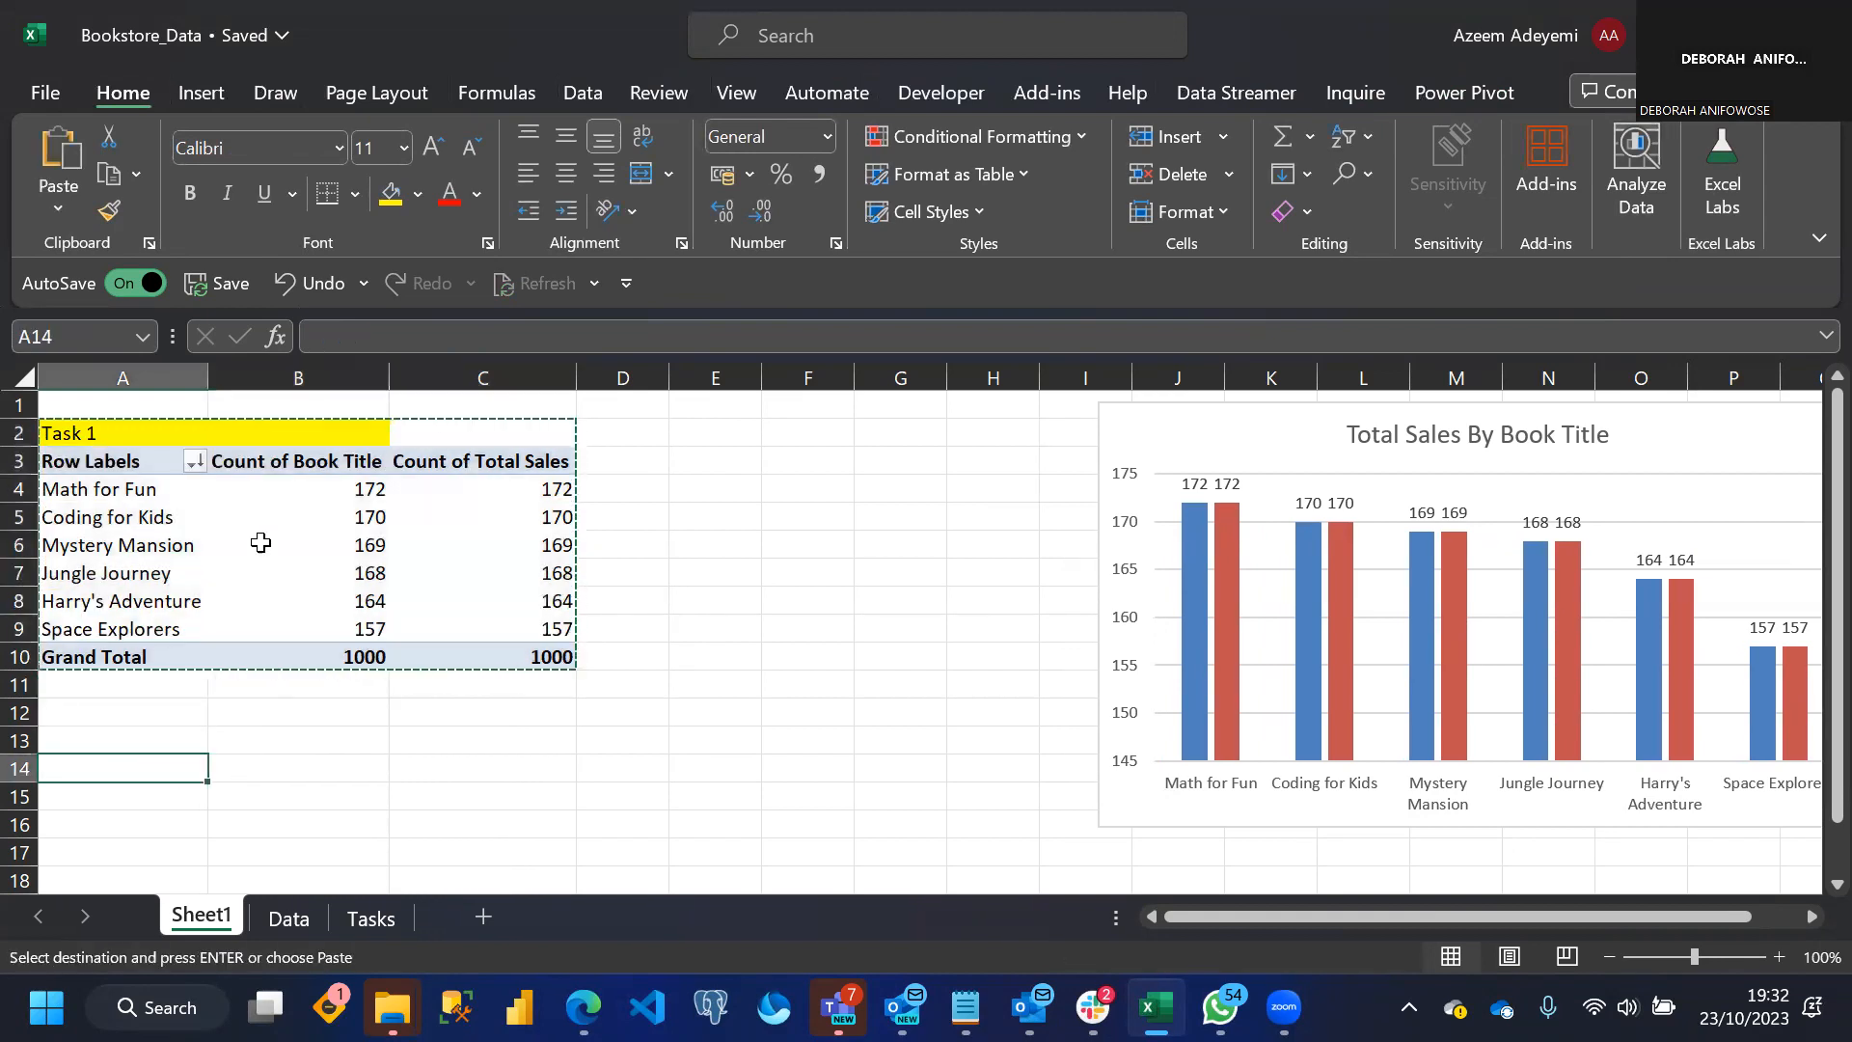
pyautogui.hotkey('ctrl', 'v')
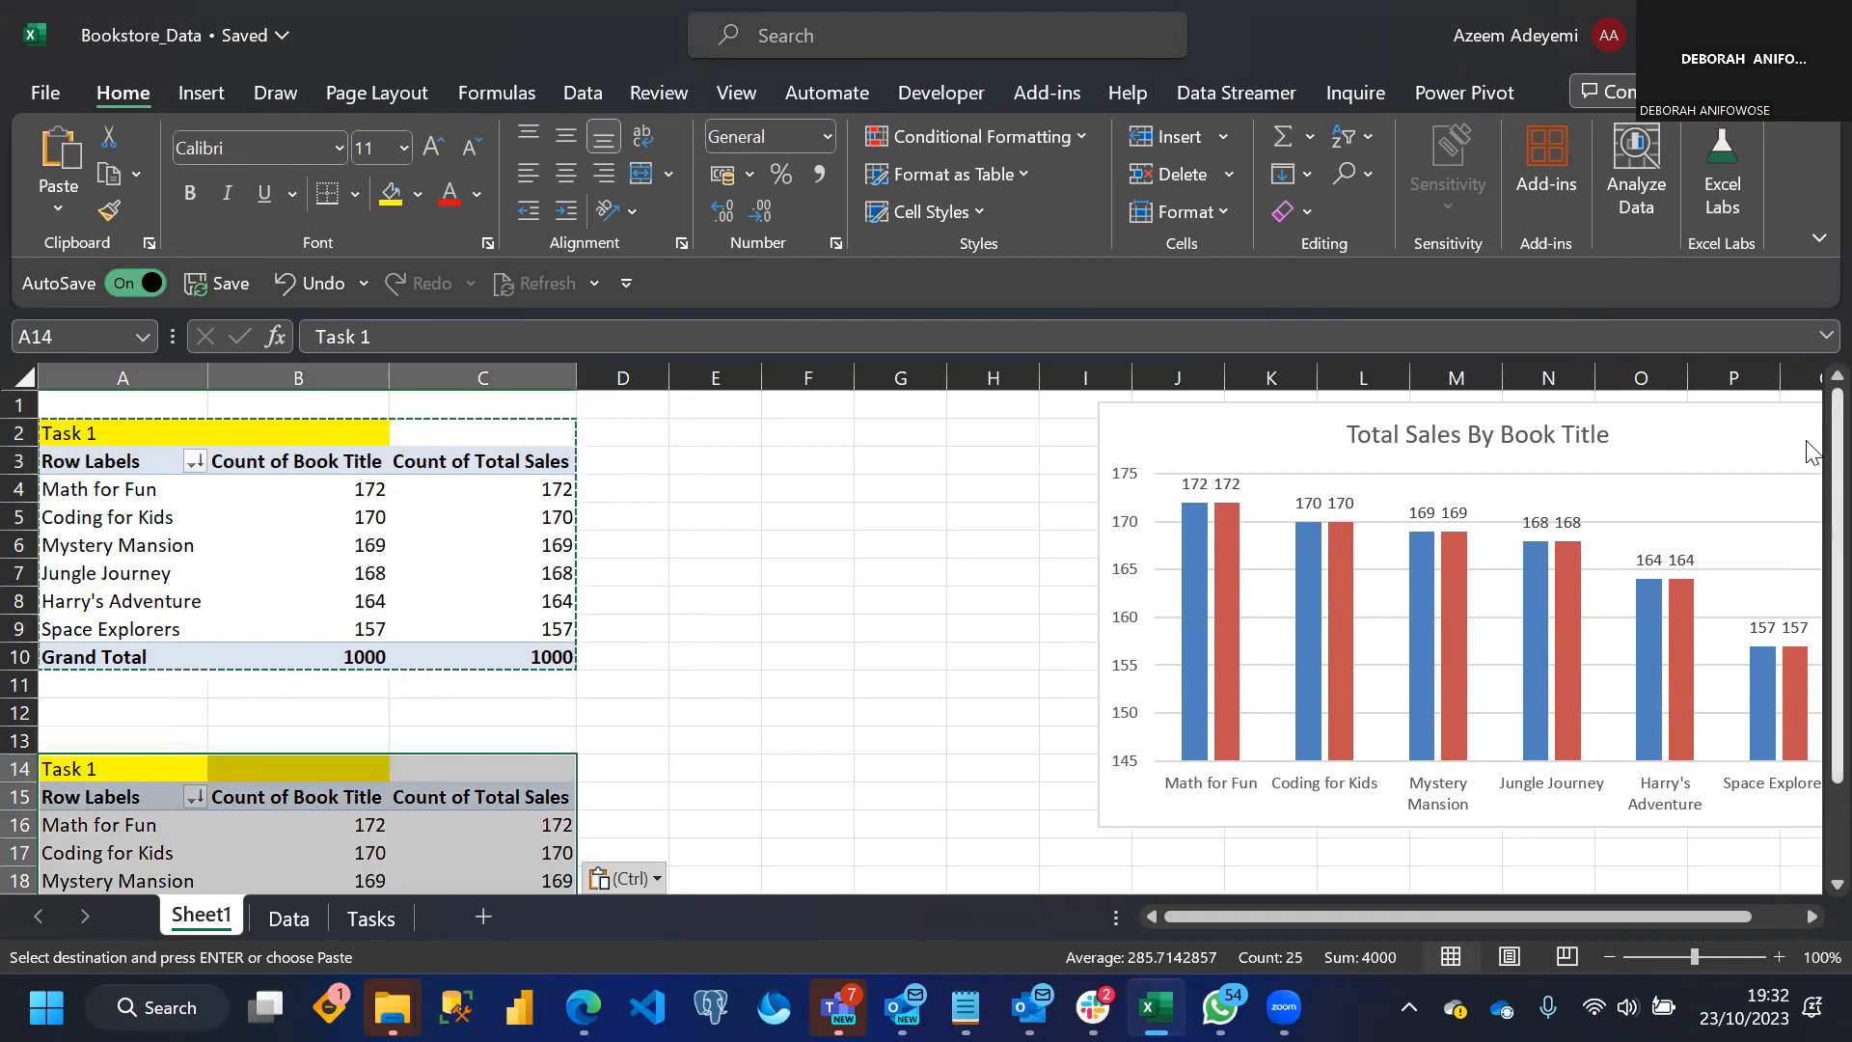
# In the copied PivotTable at A15, replace the count values with the sum of Total Sales
pyautogui.scroll(-2, 536, 840)
pyautogui.click(429, 787)
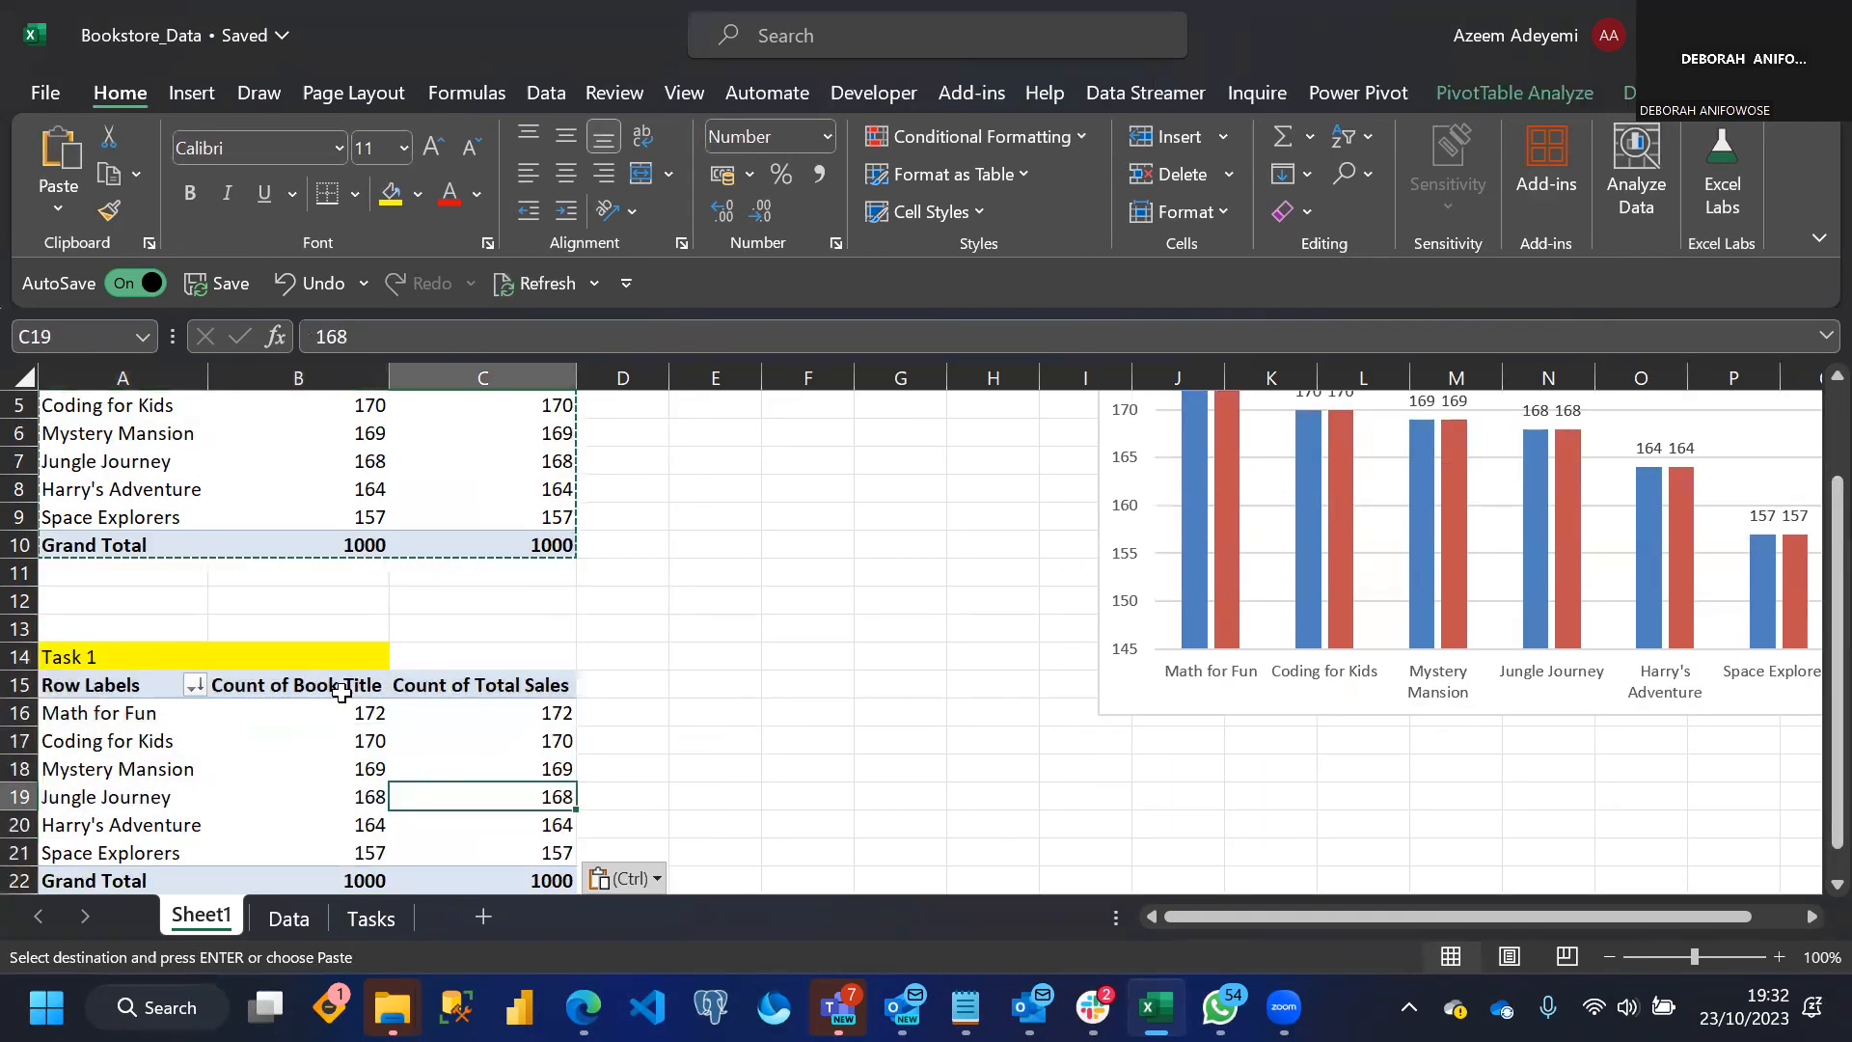
pyautogui.click(1543, 92)
pyautogui.click(1653, 145)
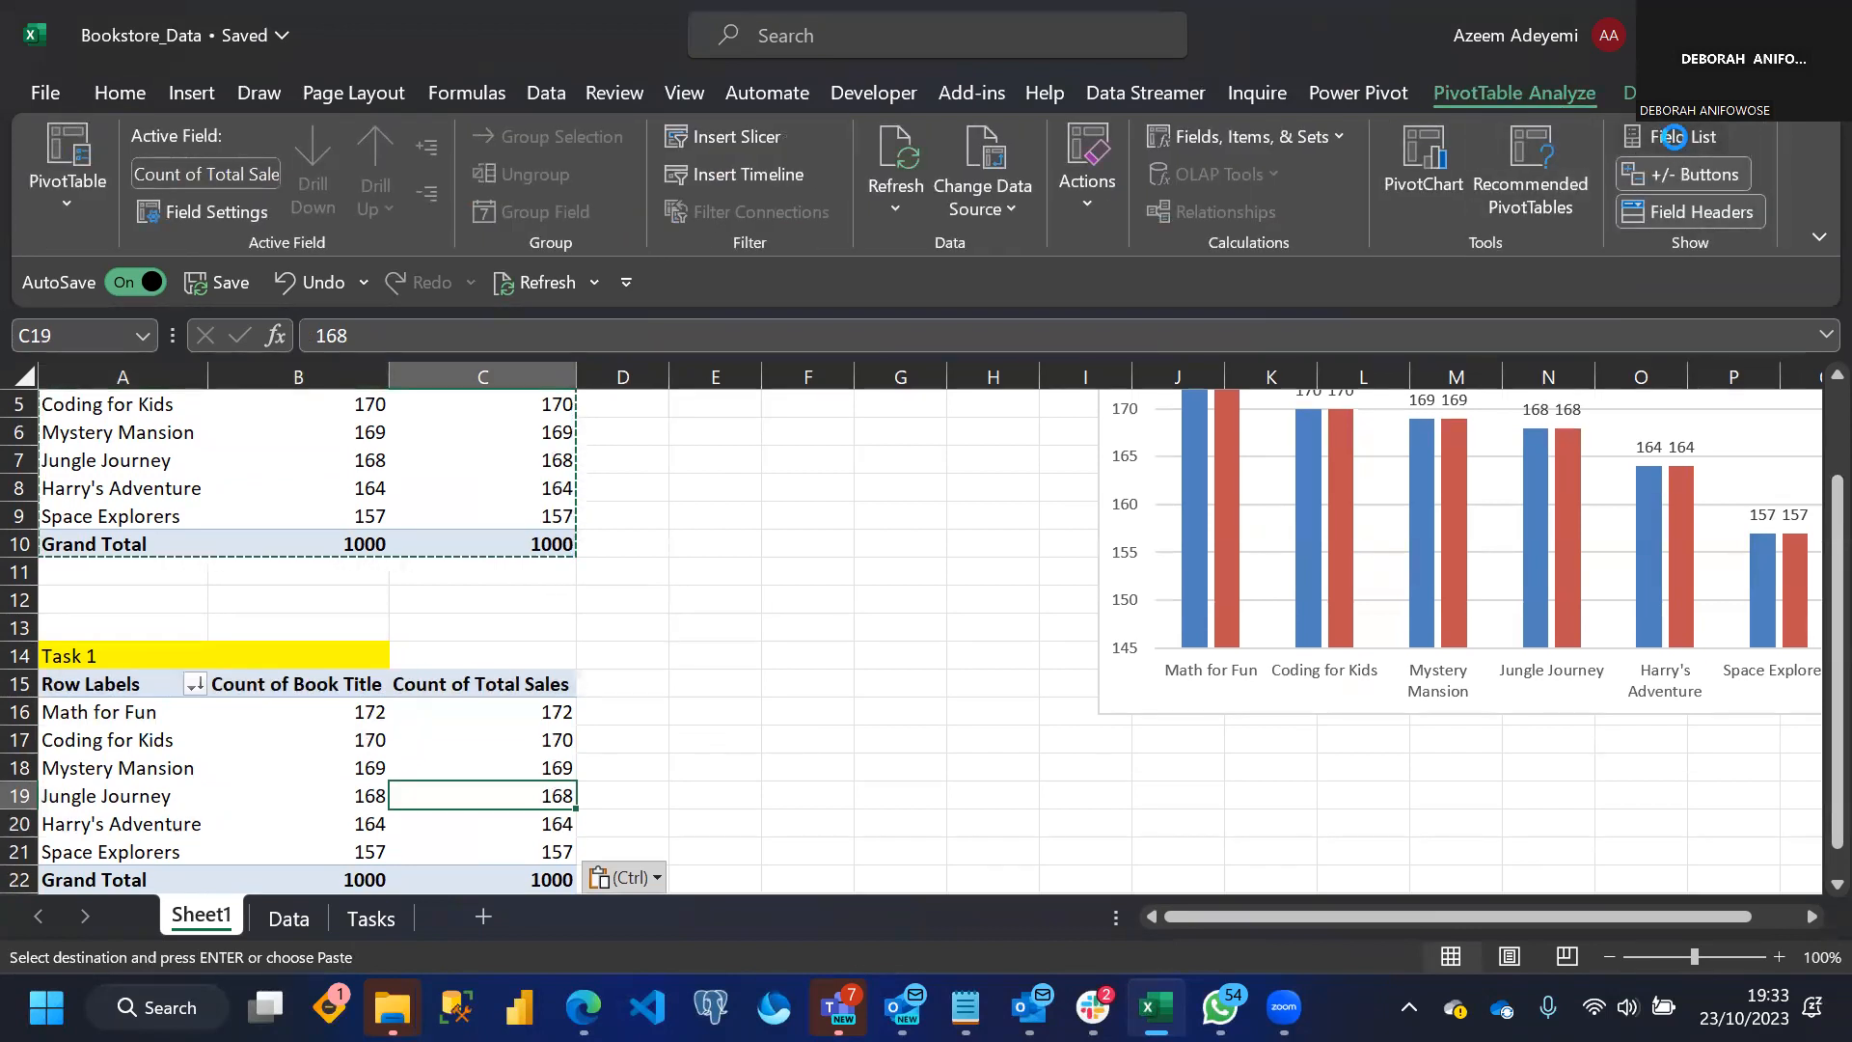
pyautogui.moveTo(1368, 711); pyautogui.dragTo(1278, 708)
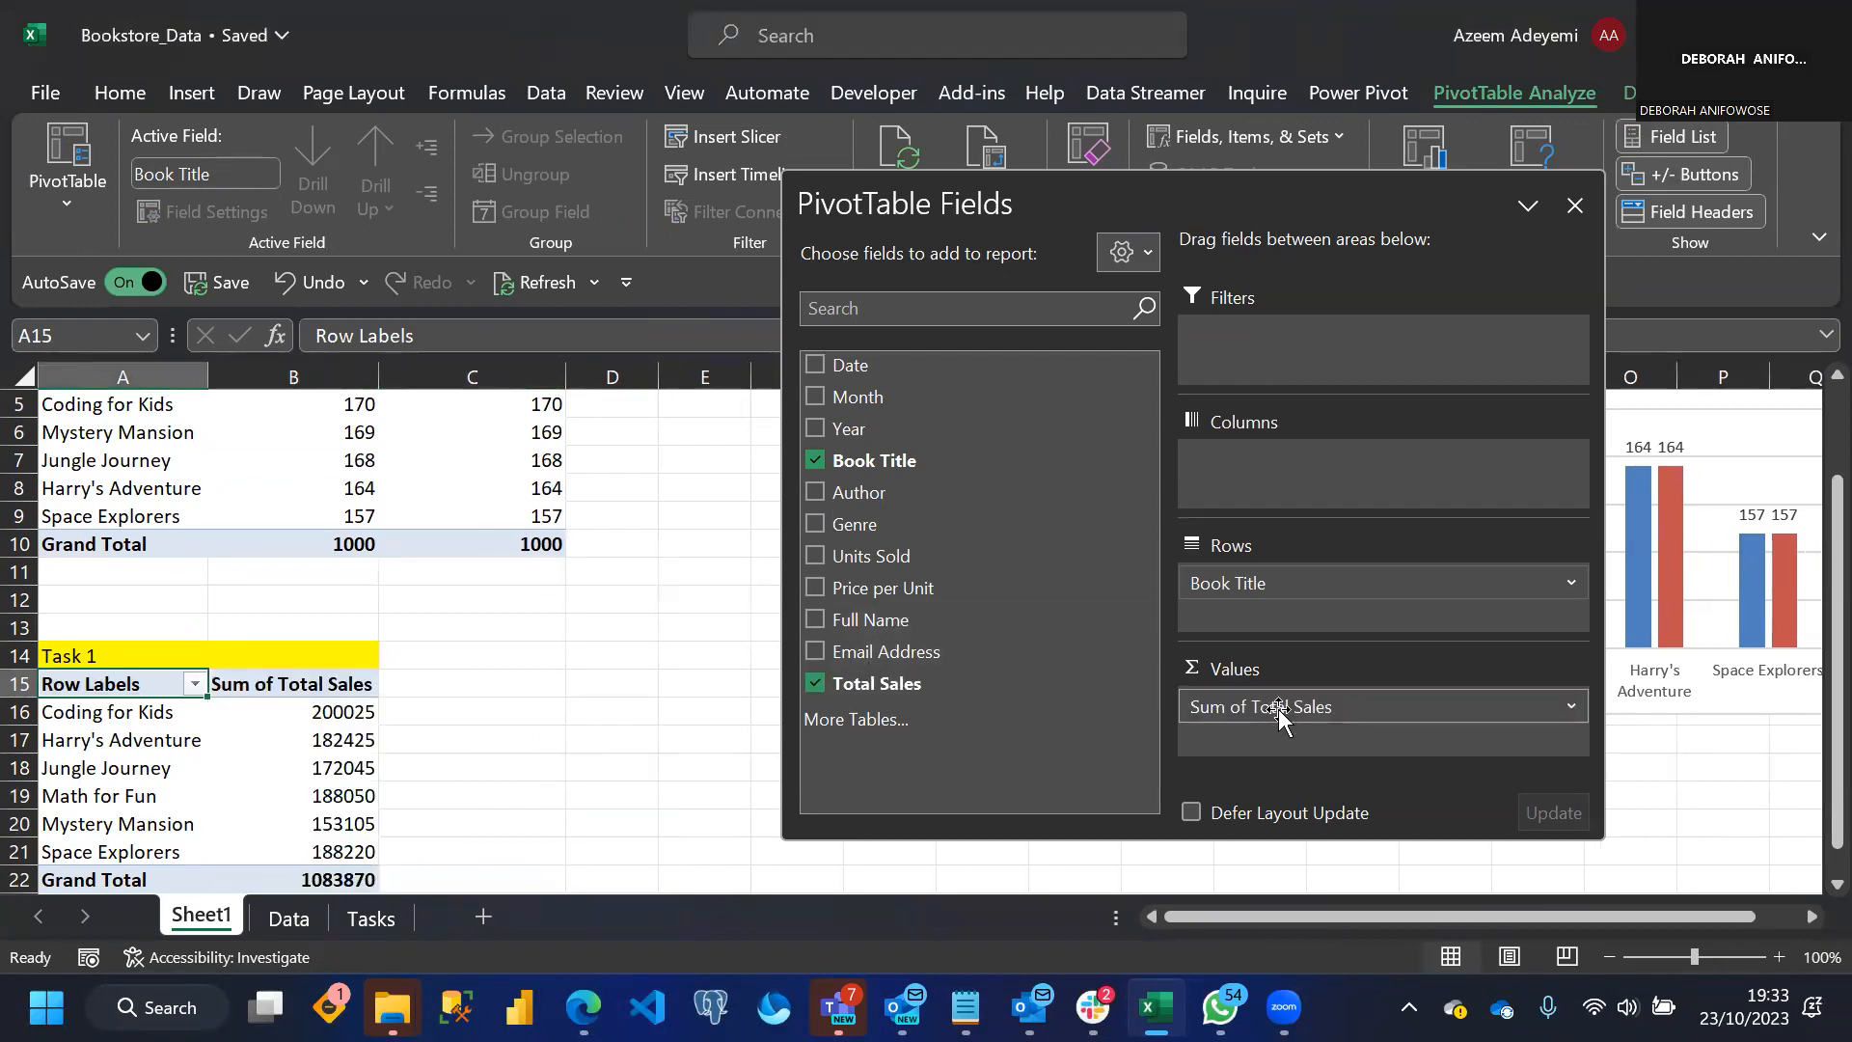
# Change the heading in A14 above the second PivotTable to "Task 2"
pyautogui.click(666, 656)
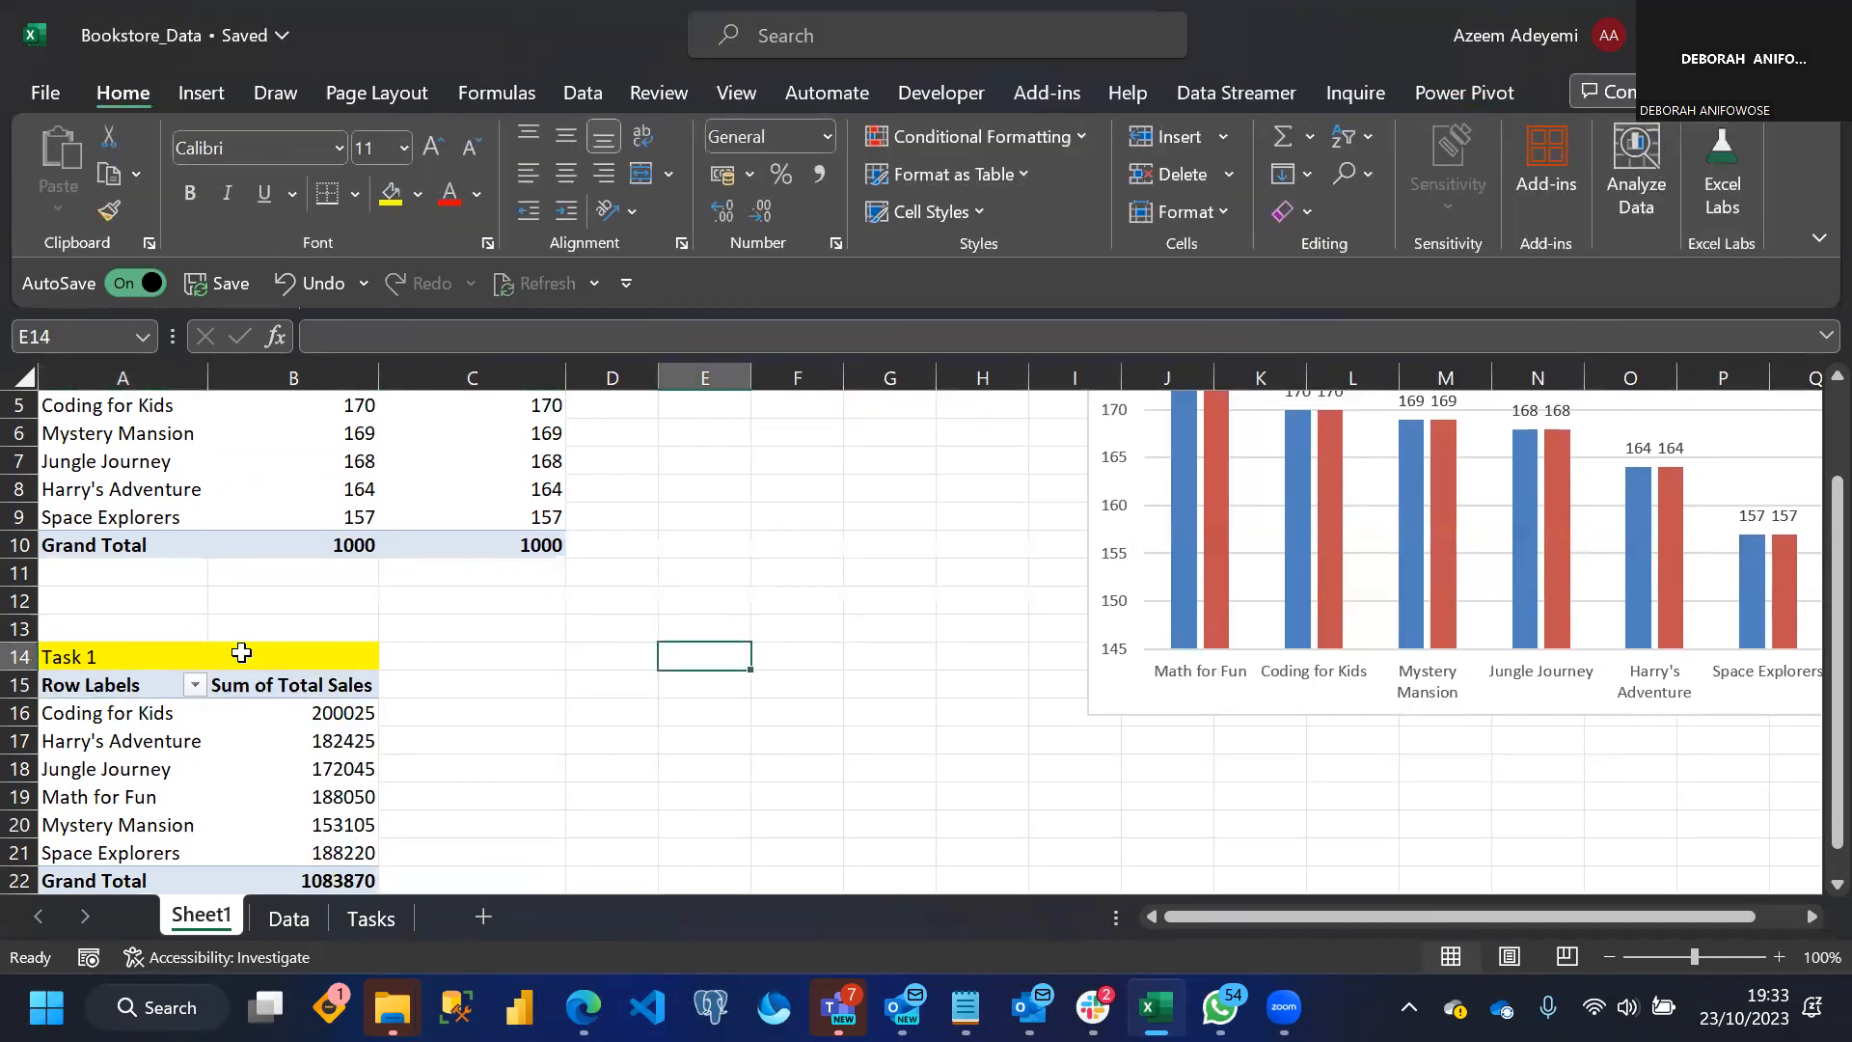
pyautogui.doubleClick(105, 656)
pyautogui.press('BackSpace')
pyautogui.write('2')
pyautogui.press('Return')
pyautogui.click(288, 762)
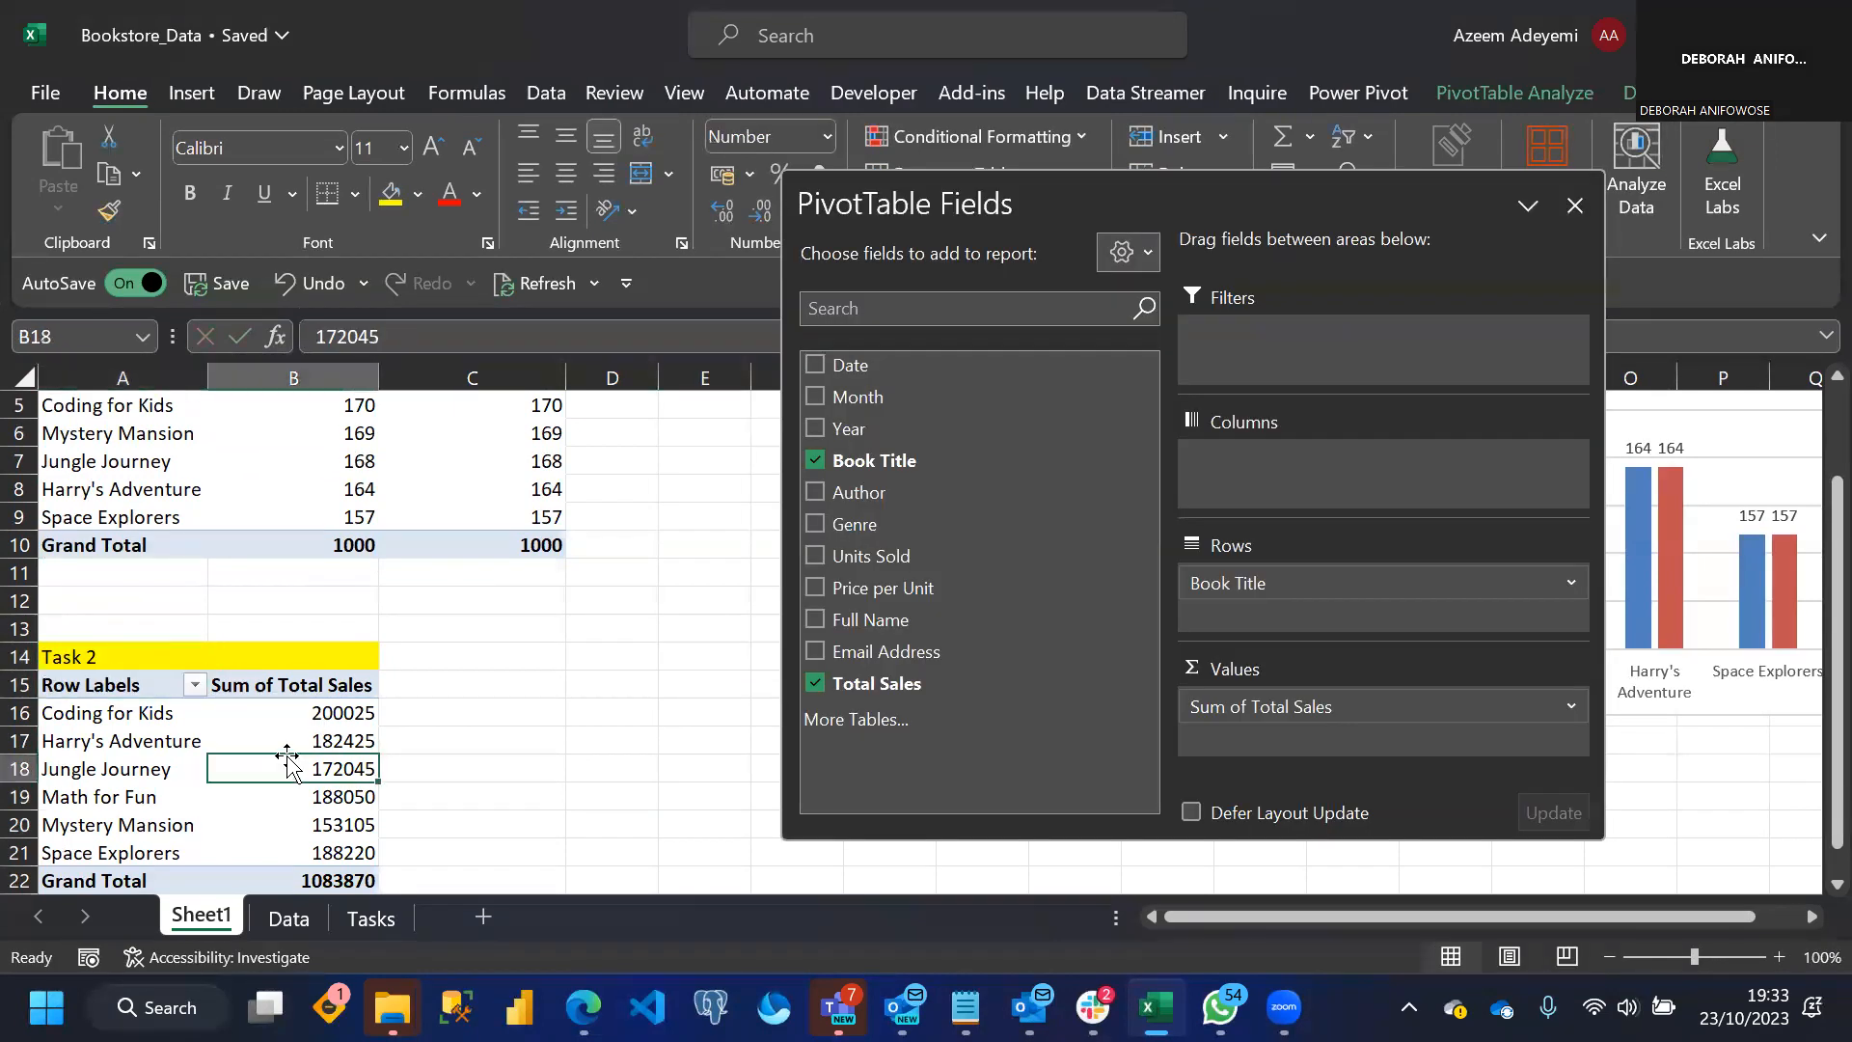
pyautogui.moveTo(62, 656); pyautogui.dragTo(255, 822)
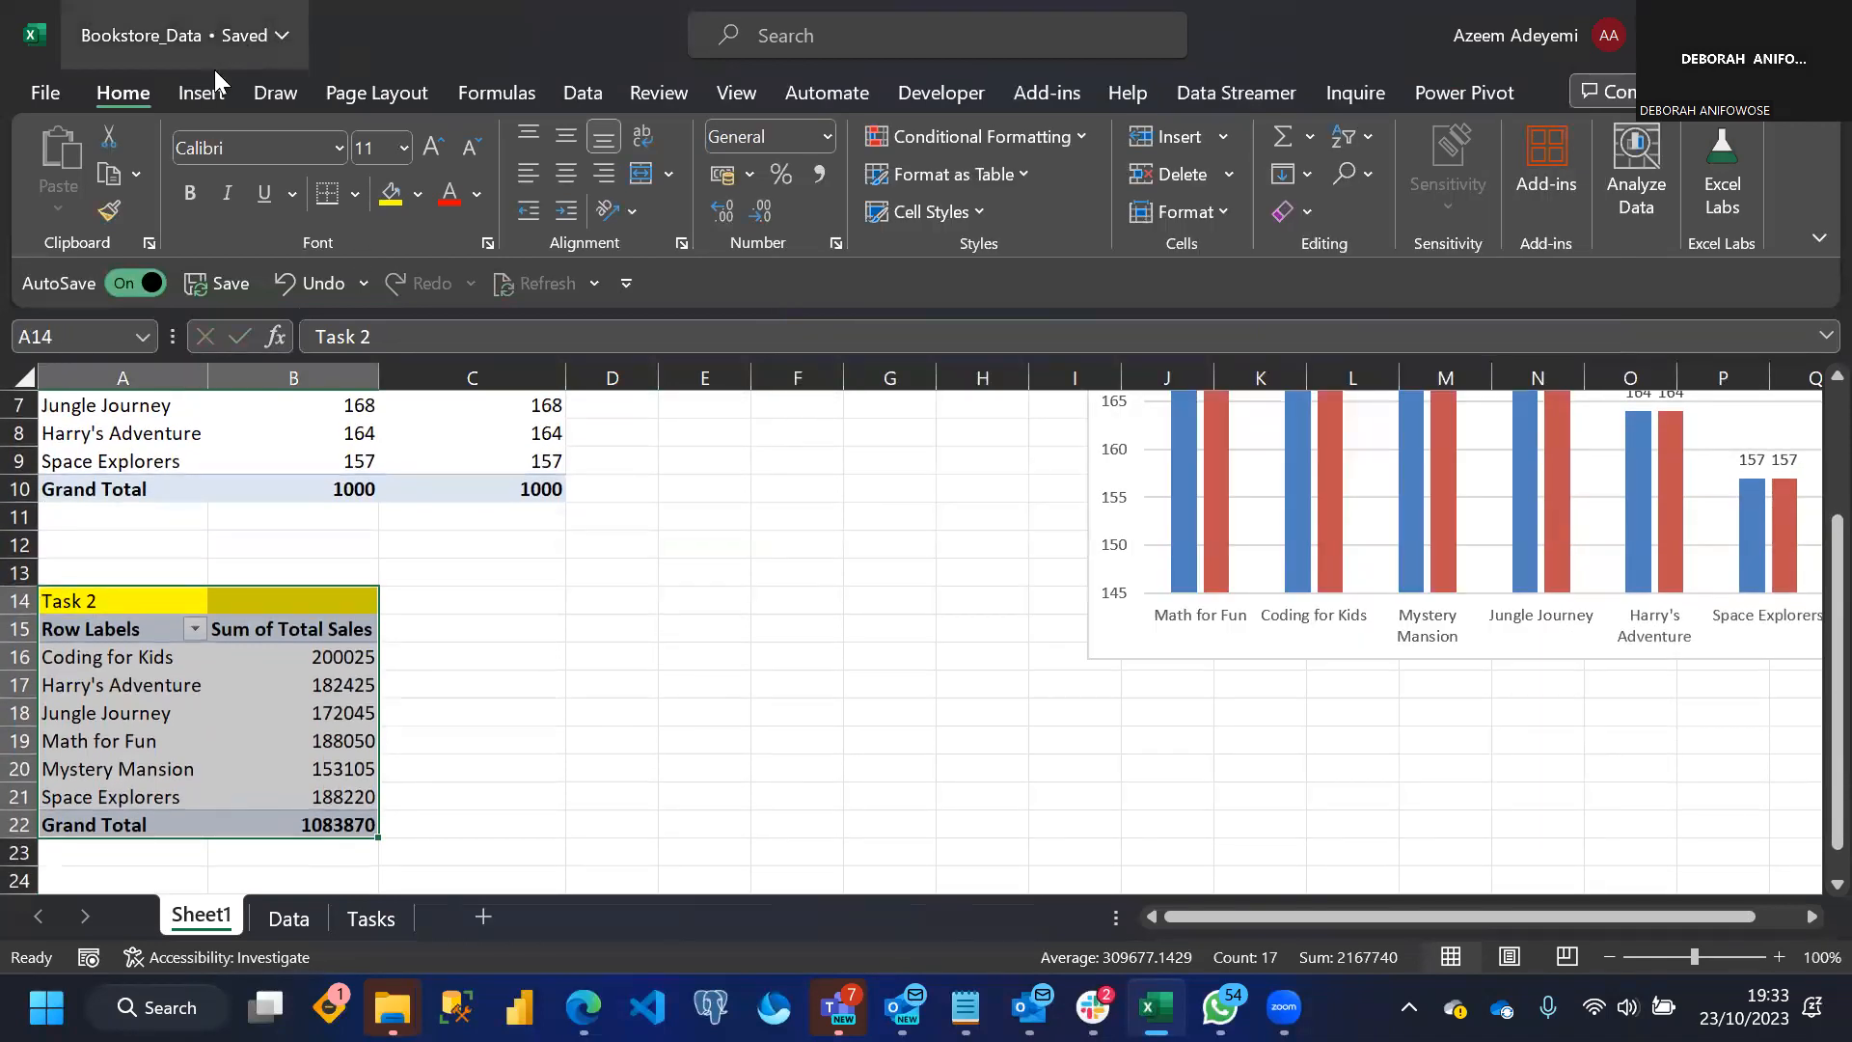
pyautogui.click(198, 89)
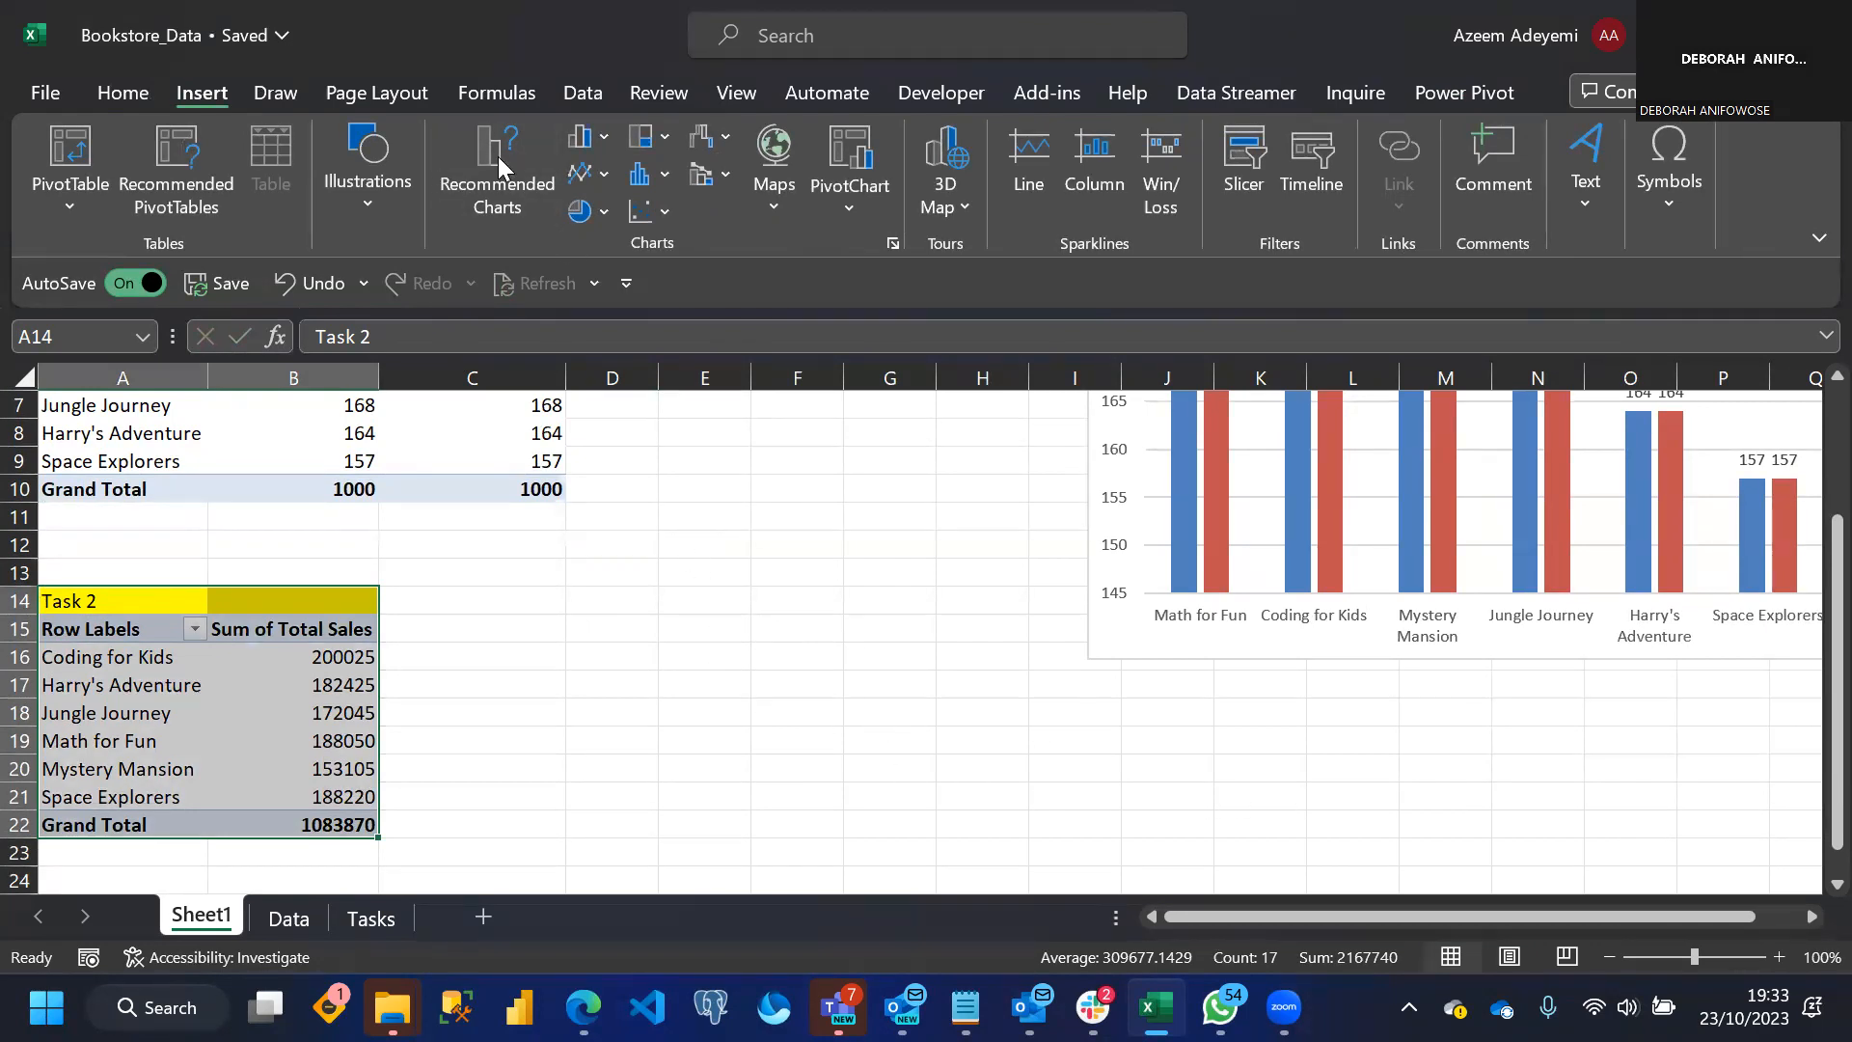
pyautogui.click(516, 173)
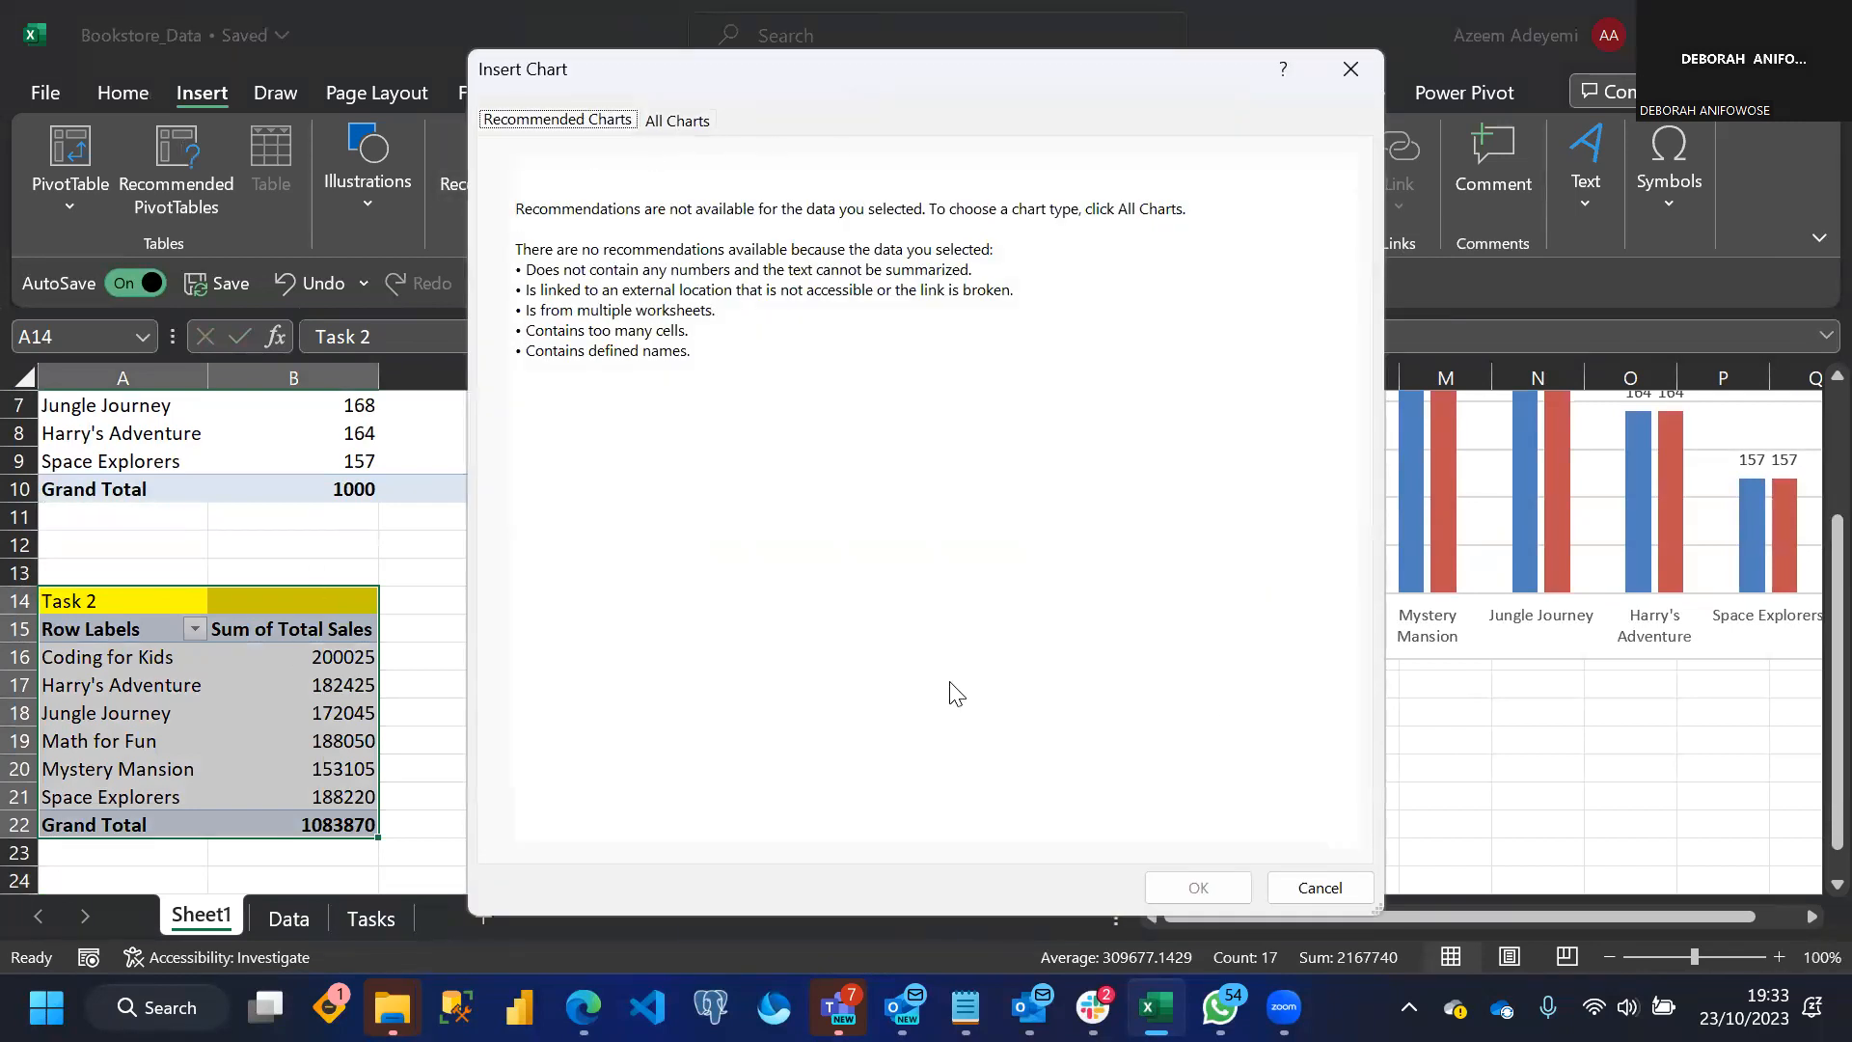
pyautogui.press('Escape')
# Insert a Clustered Bar chart from the Task 2 PivotTable in A15:B22
pyautogui.moveTo(85, 629); pyautogui.dragTo(309, 828)
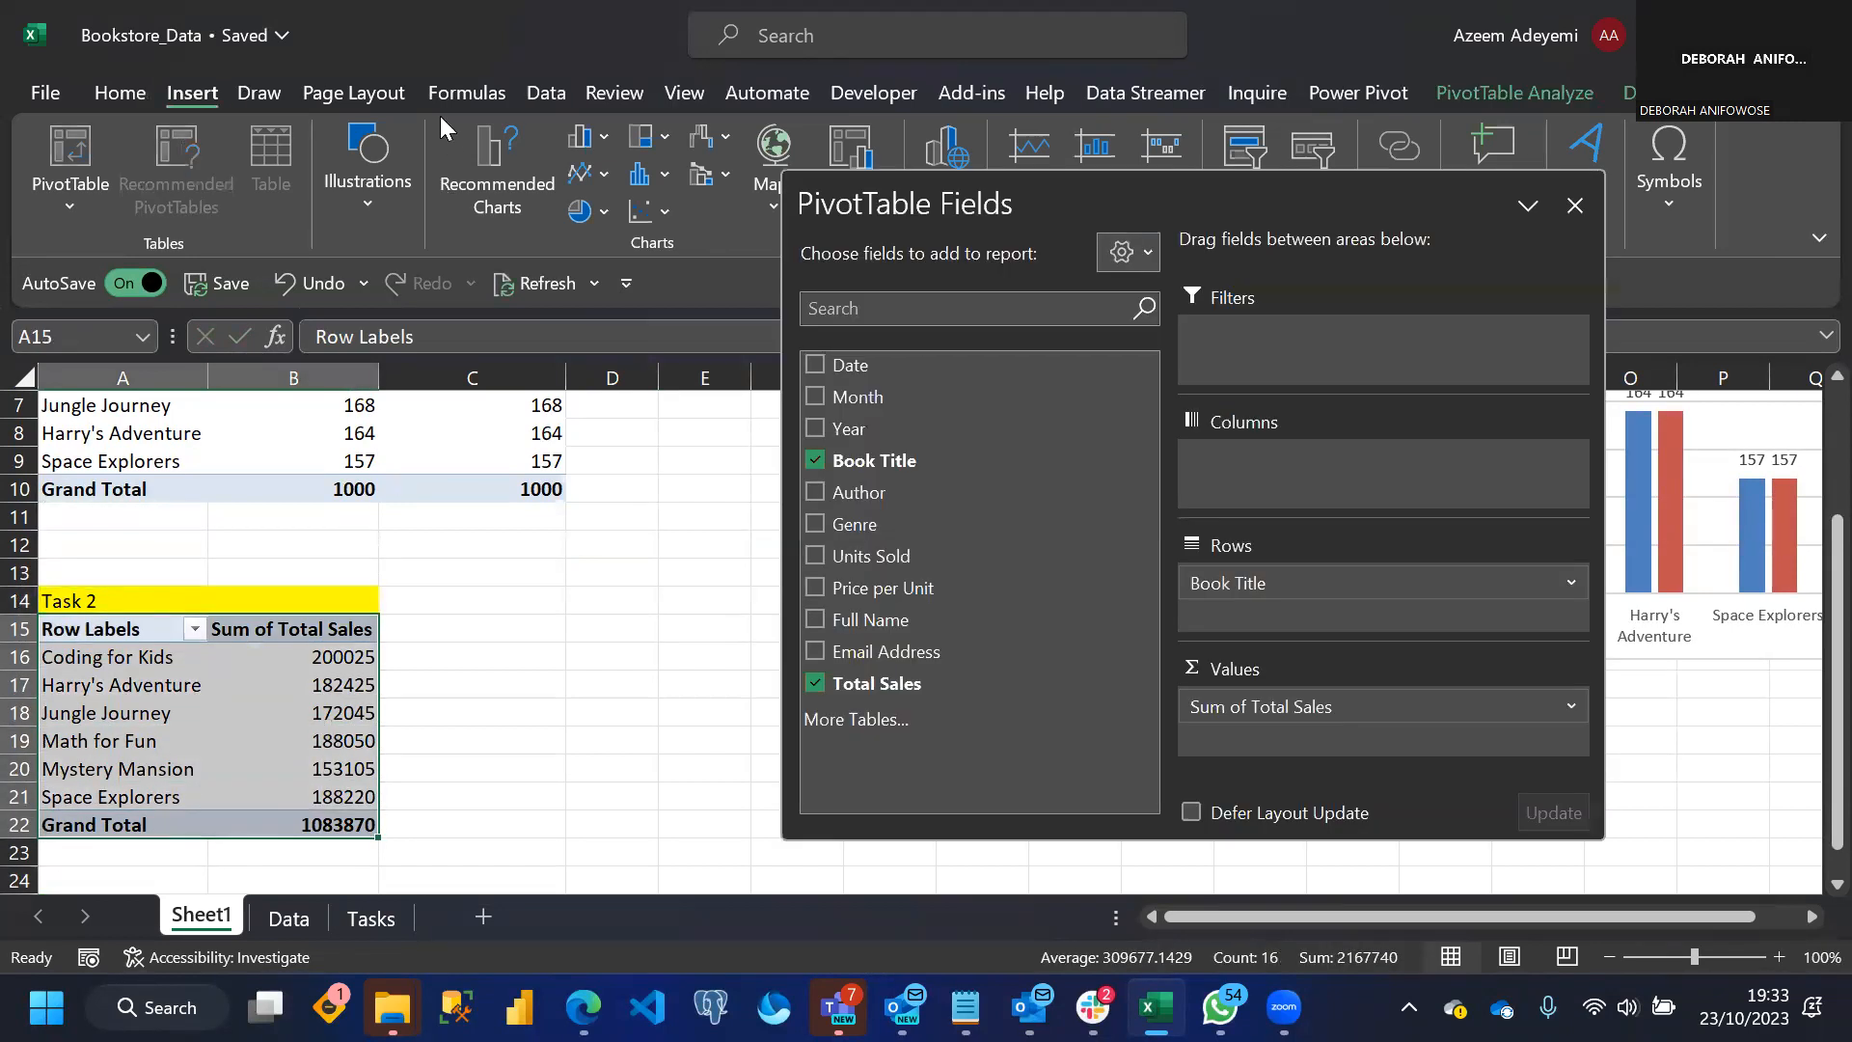
pyautogui.click(478, 171)
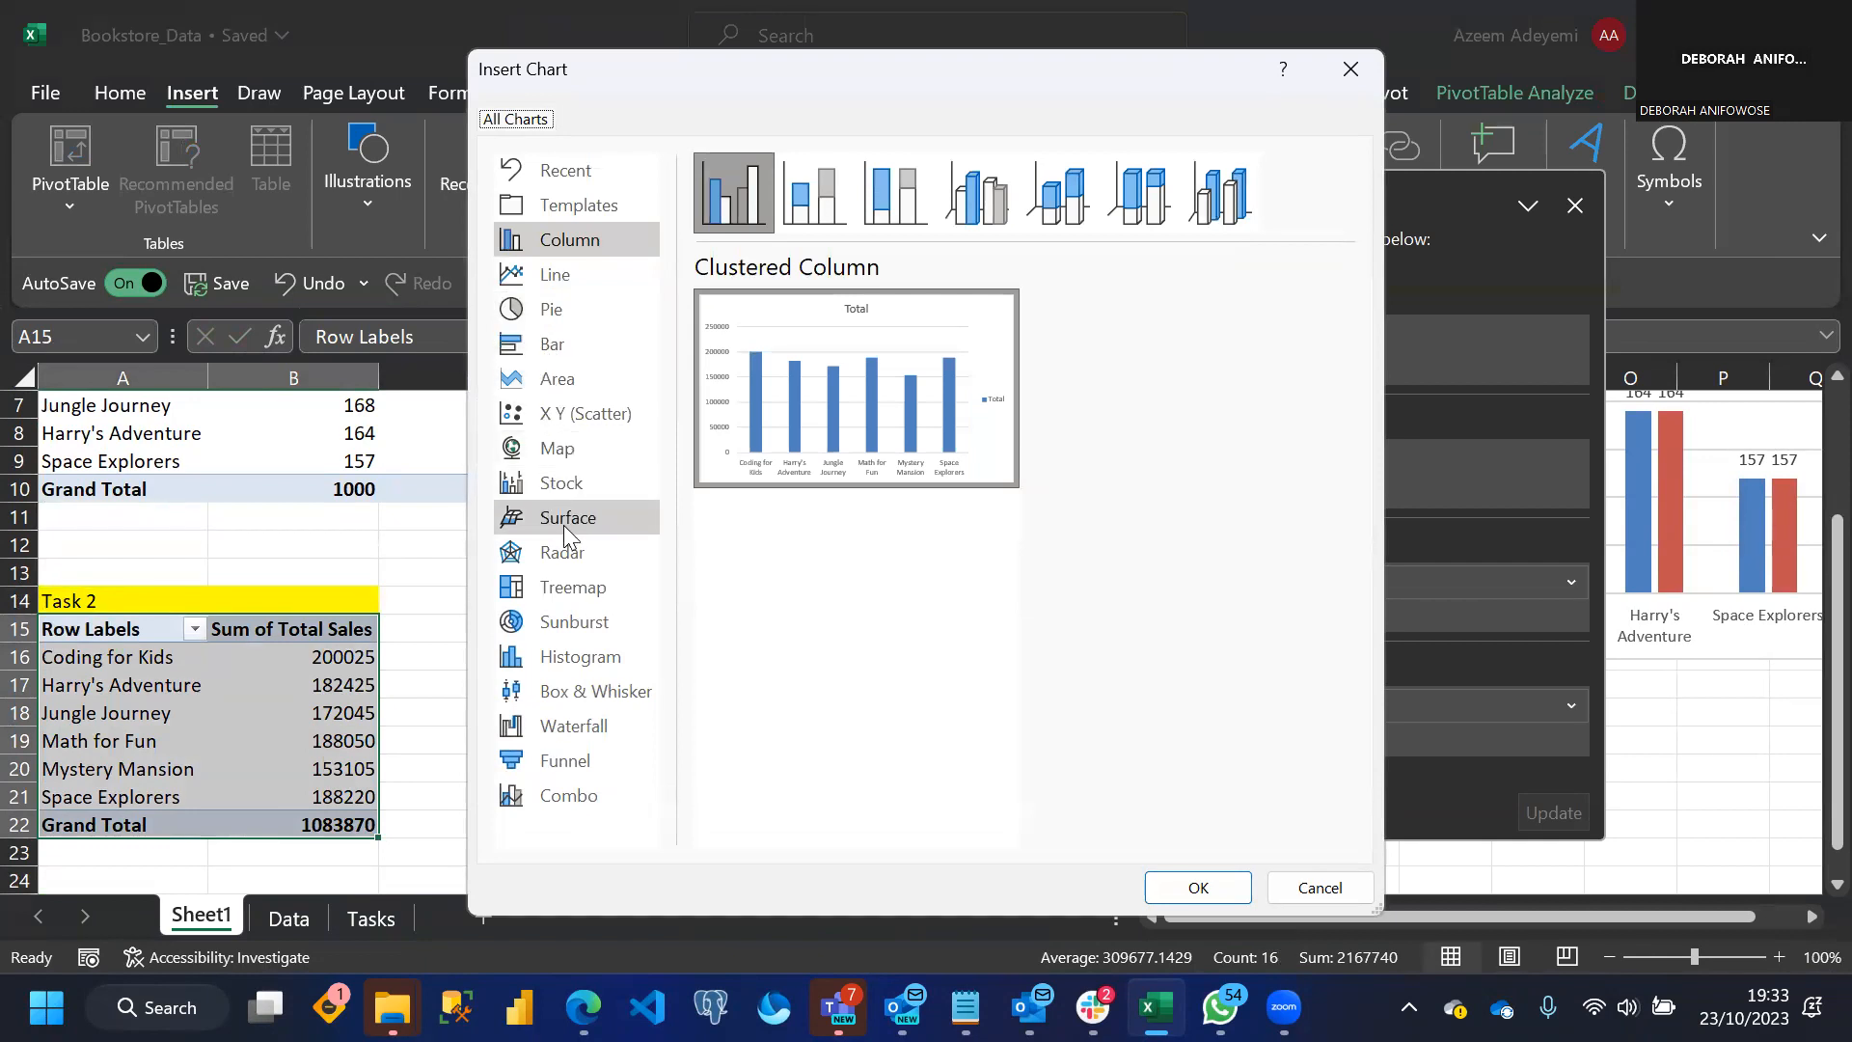
pyautogui.click(555, 349)
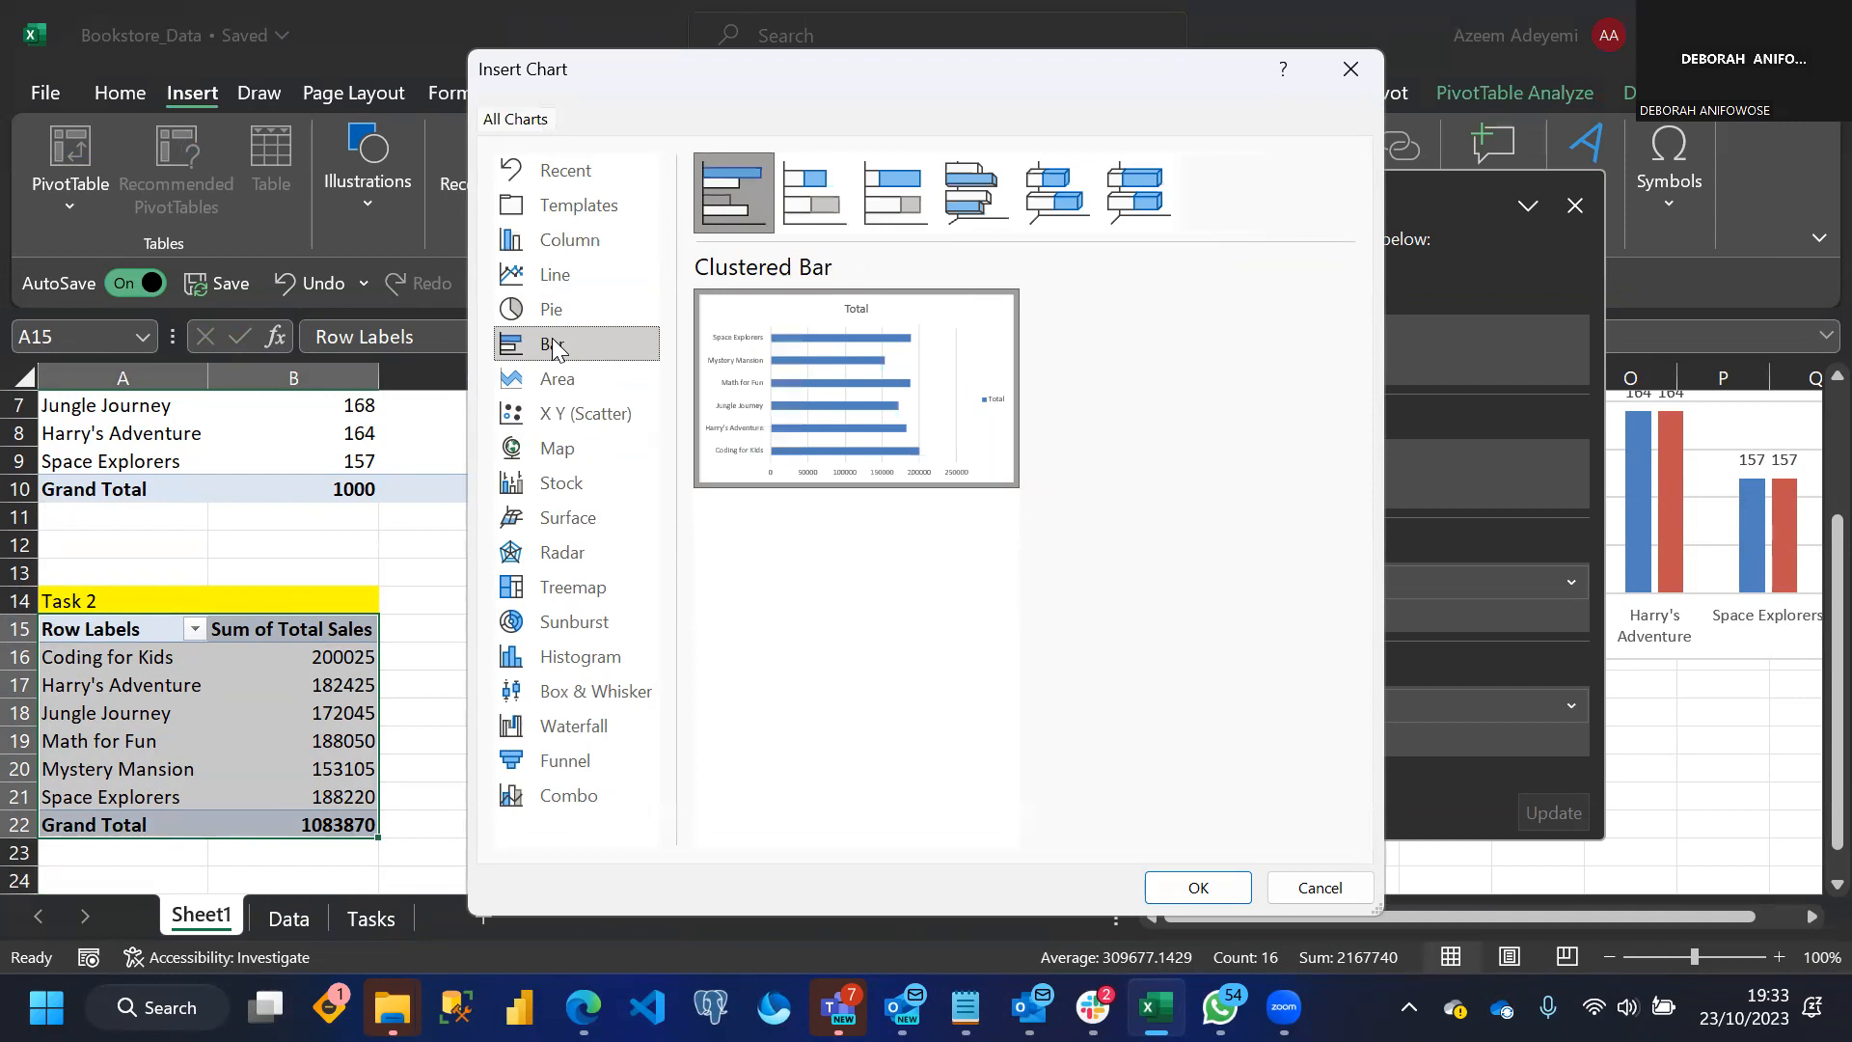
pyautogui.moveTo(769, 396)
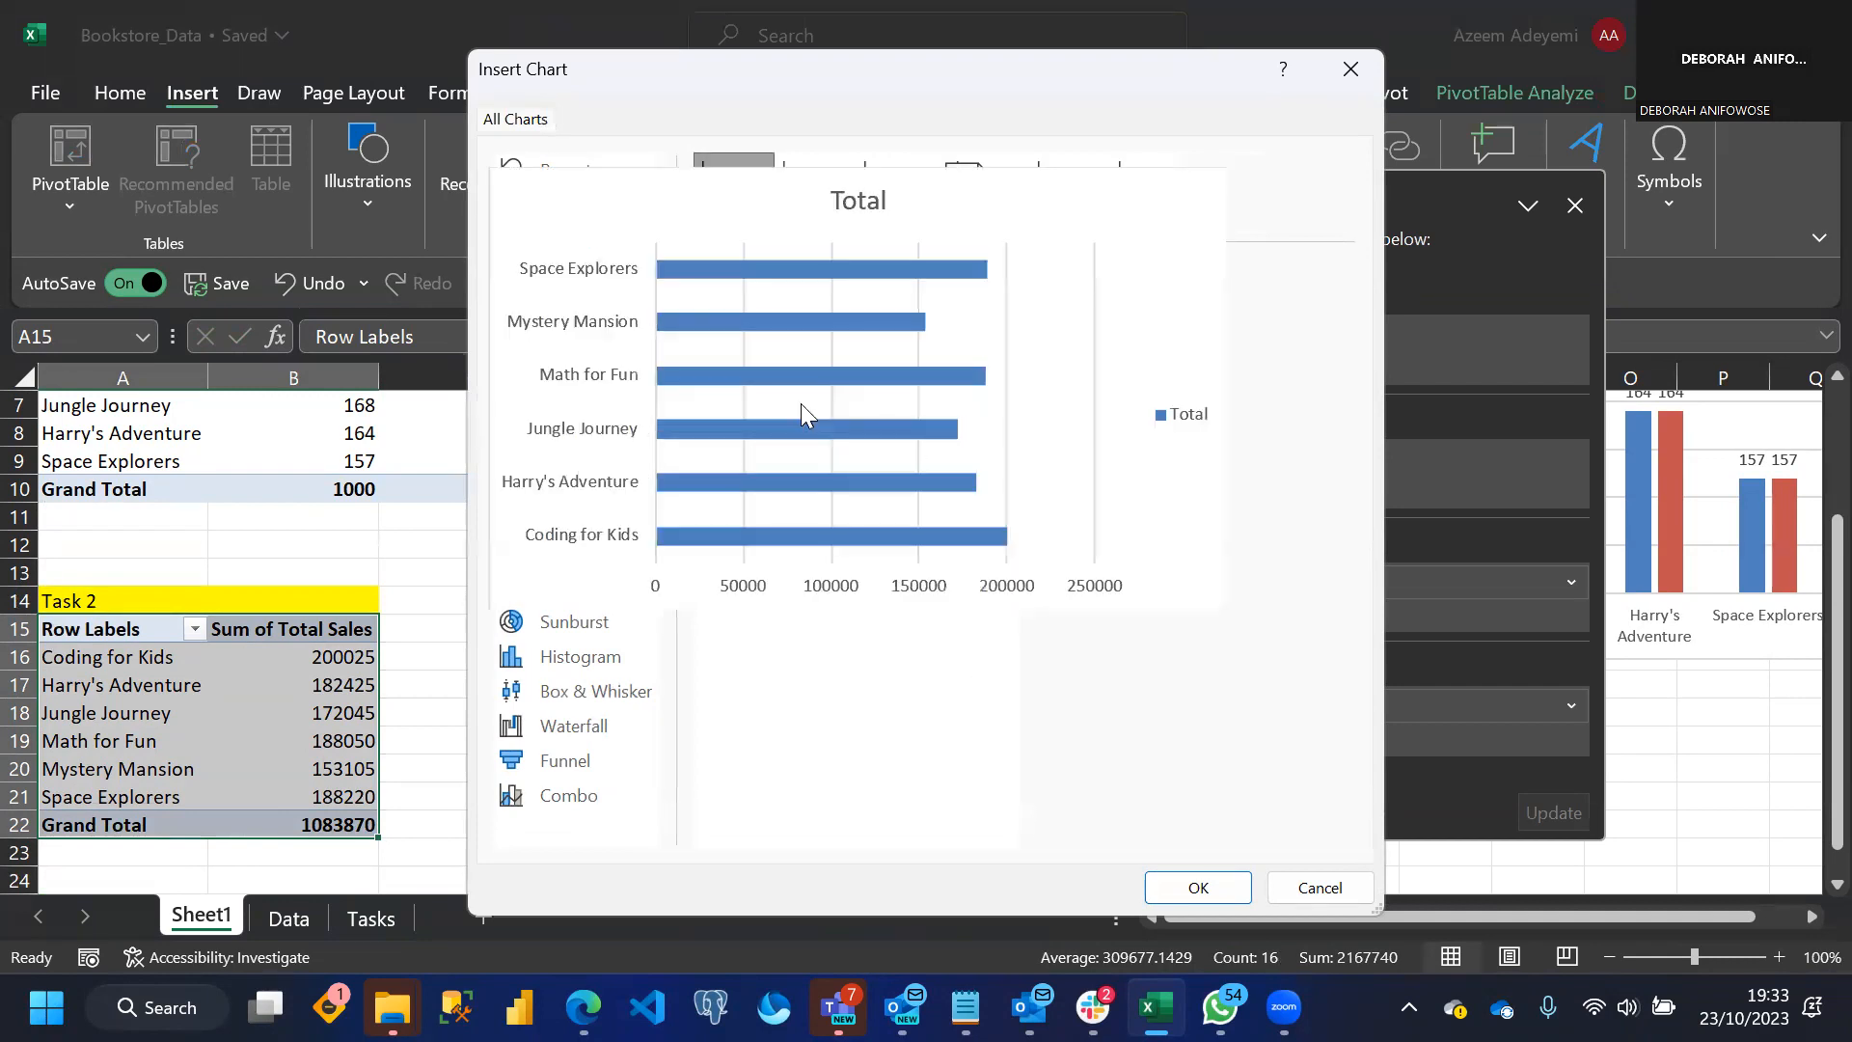
pyautogui.moveTo(846, 403)
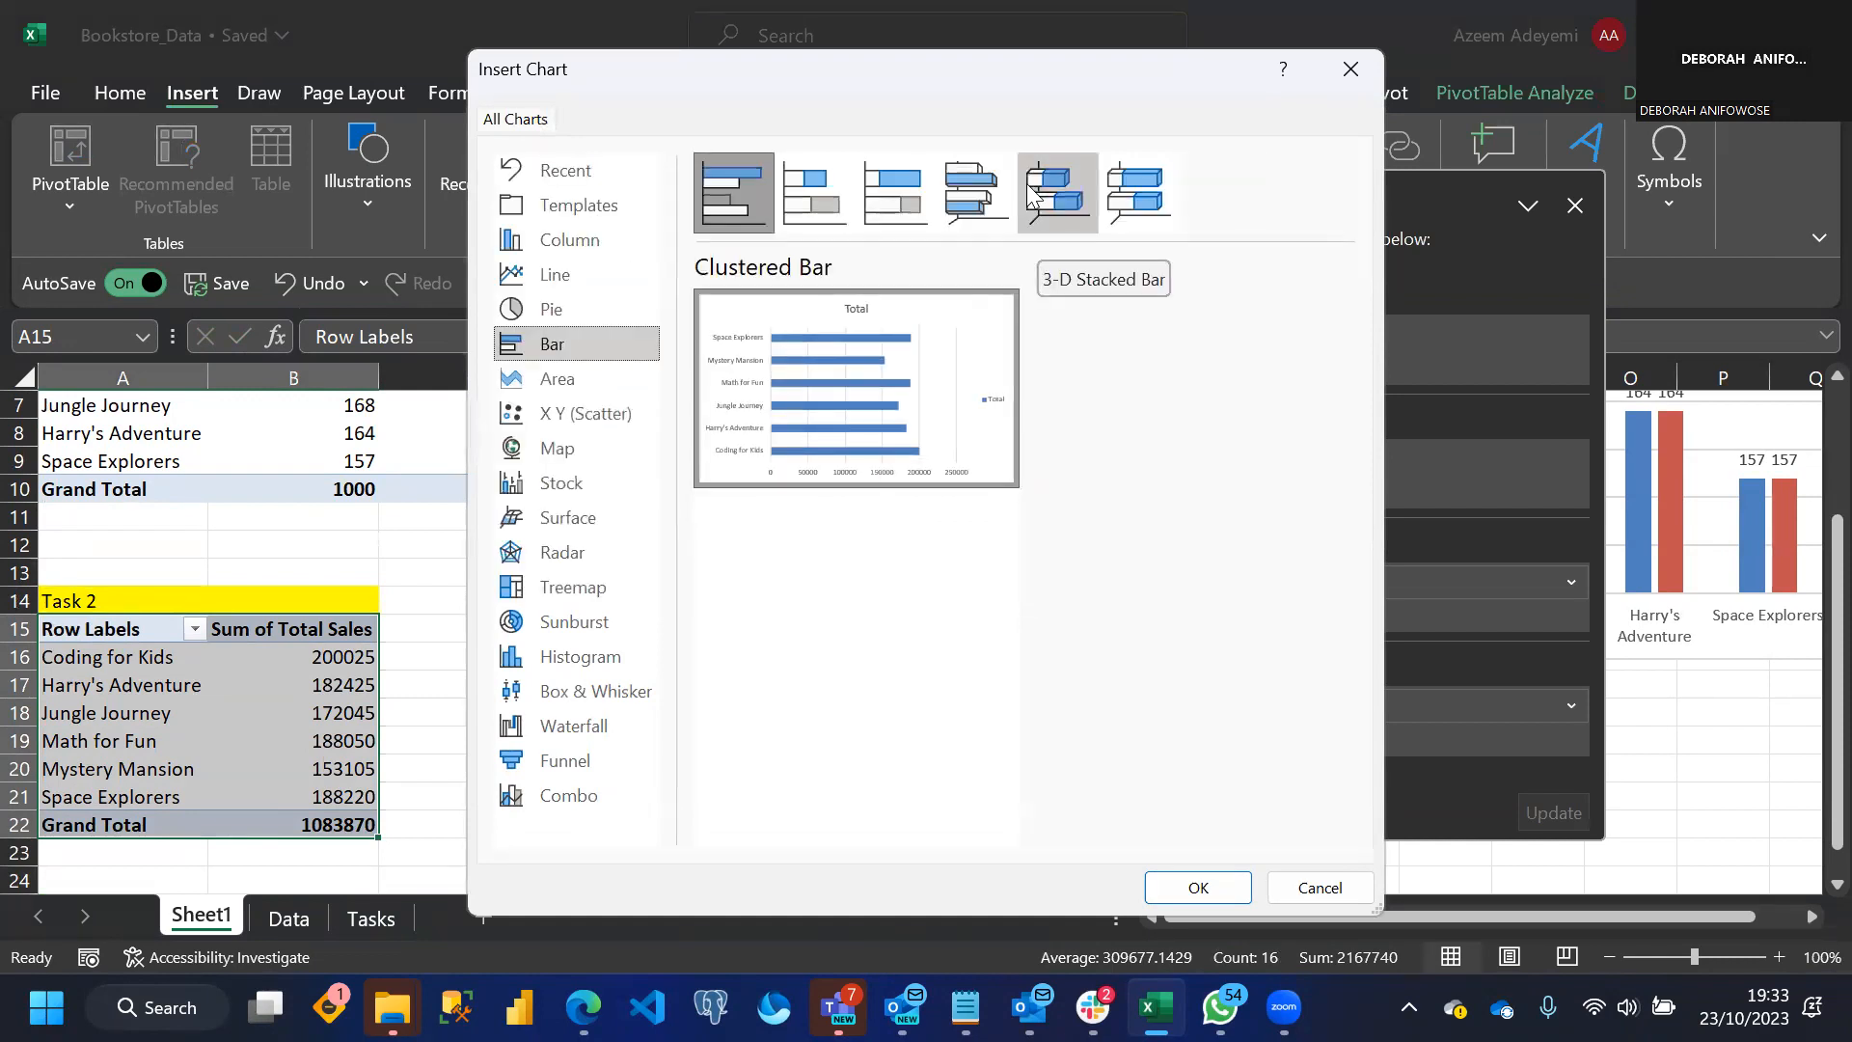
pyautogui.moveTo(1133, 75); pyautogui.dragTo(1084, 33)
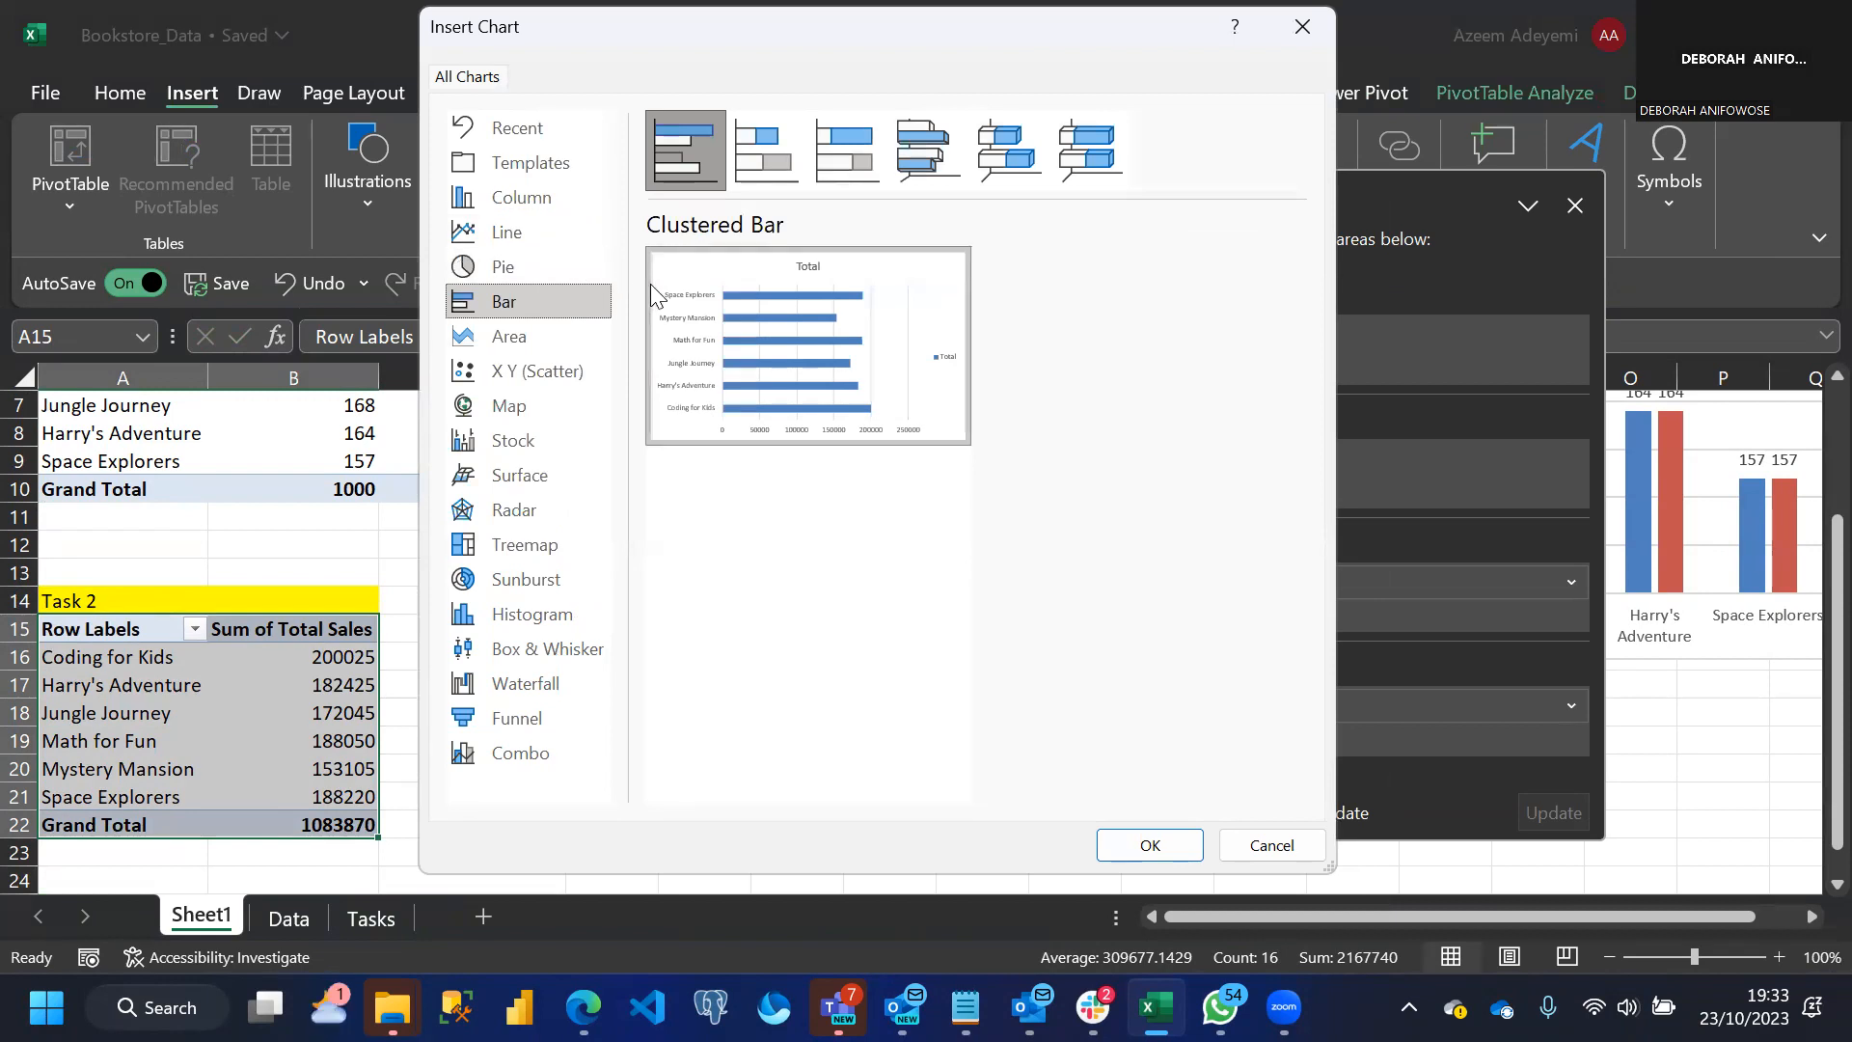
pyautogui.moveTo(656, 289)
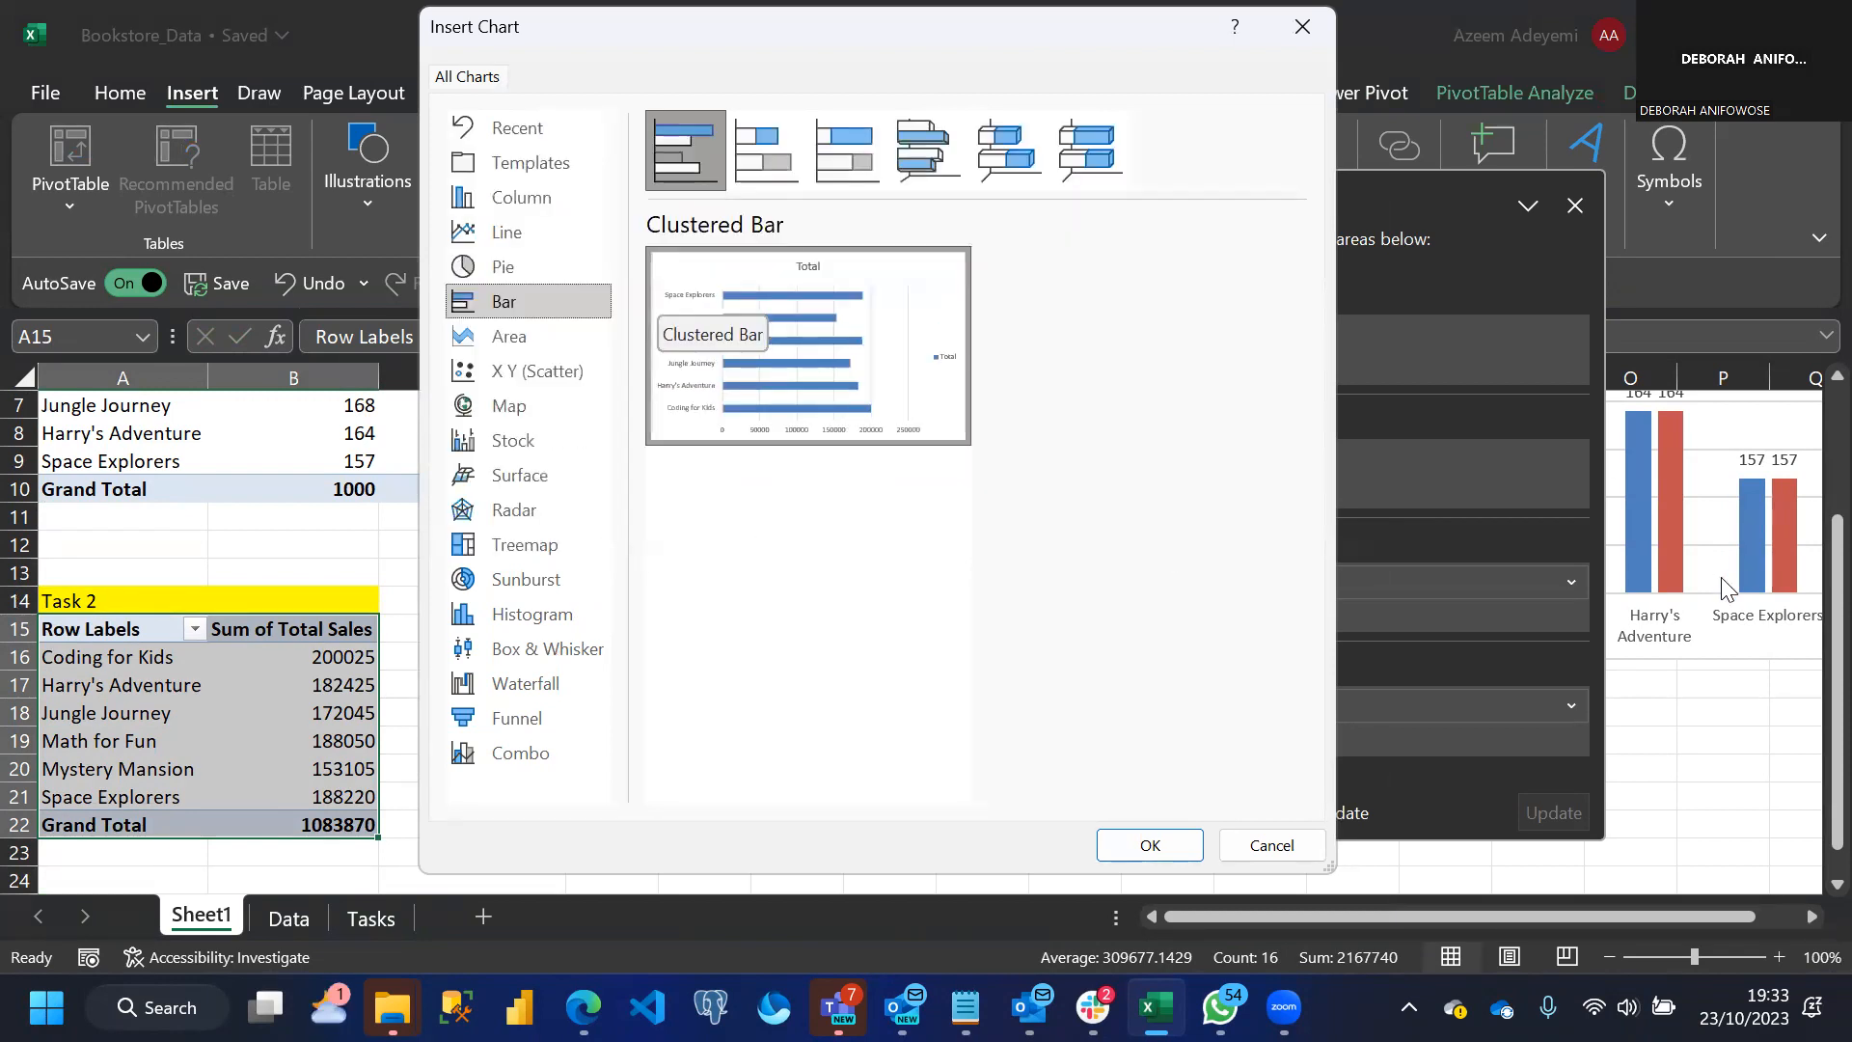
pyautogui.click(1123, 849)
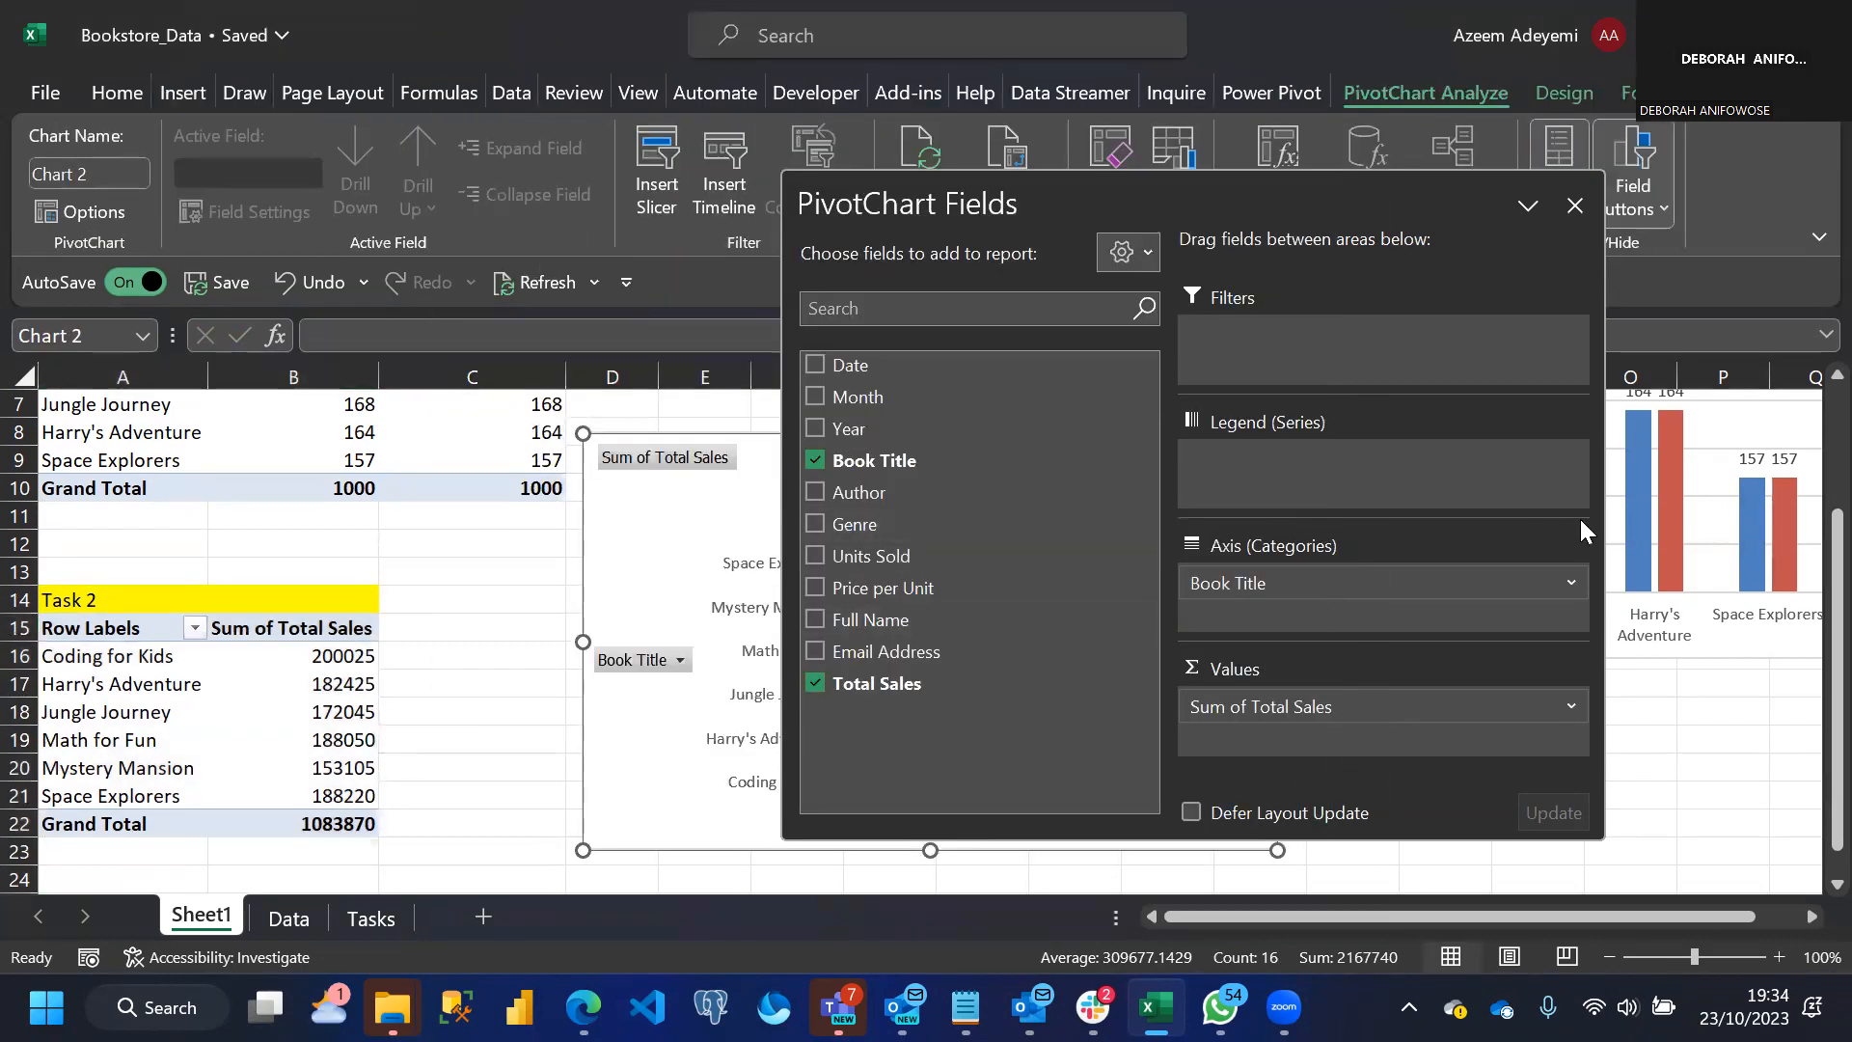
# Delete the legend from the Task 2 bar chart, close the field list, and hide all of the chart's field buttons
pyautogui.moveTo(1431, 194); pyautogui.dragTo(550, 333)
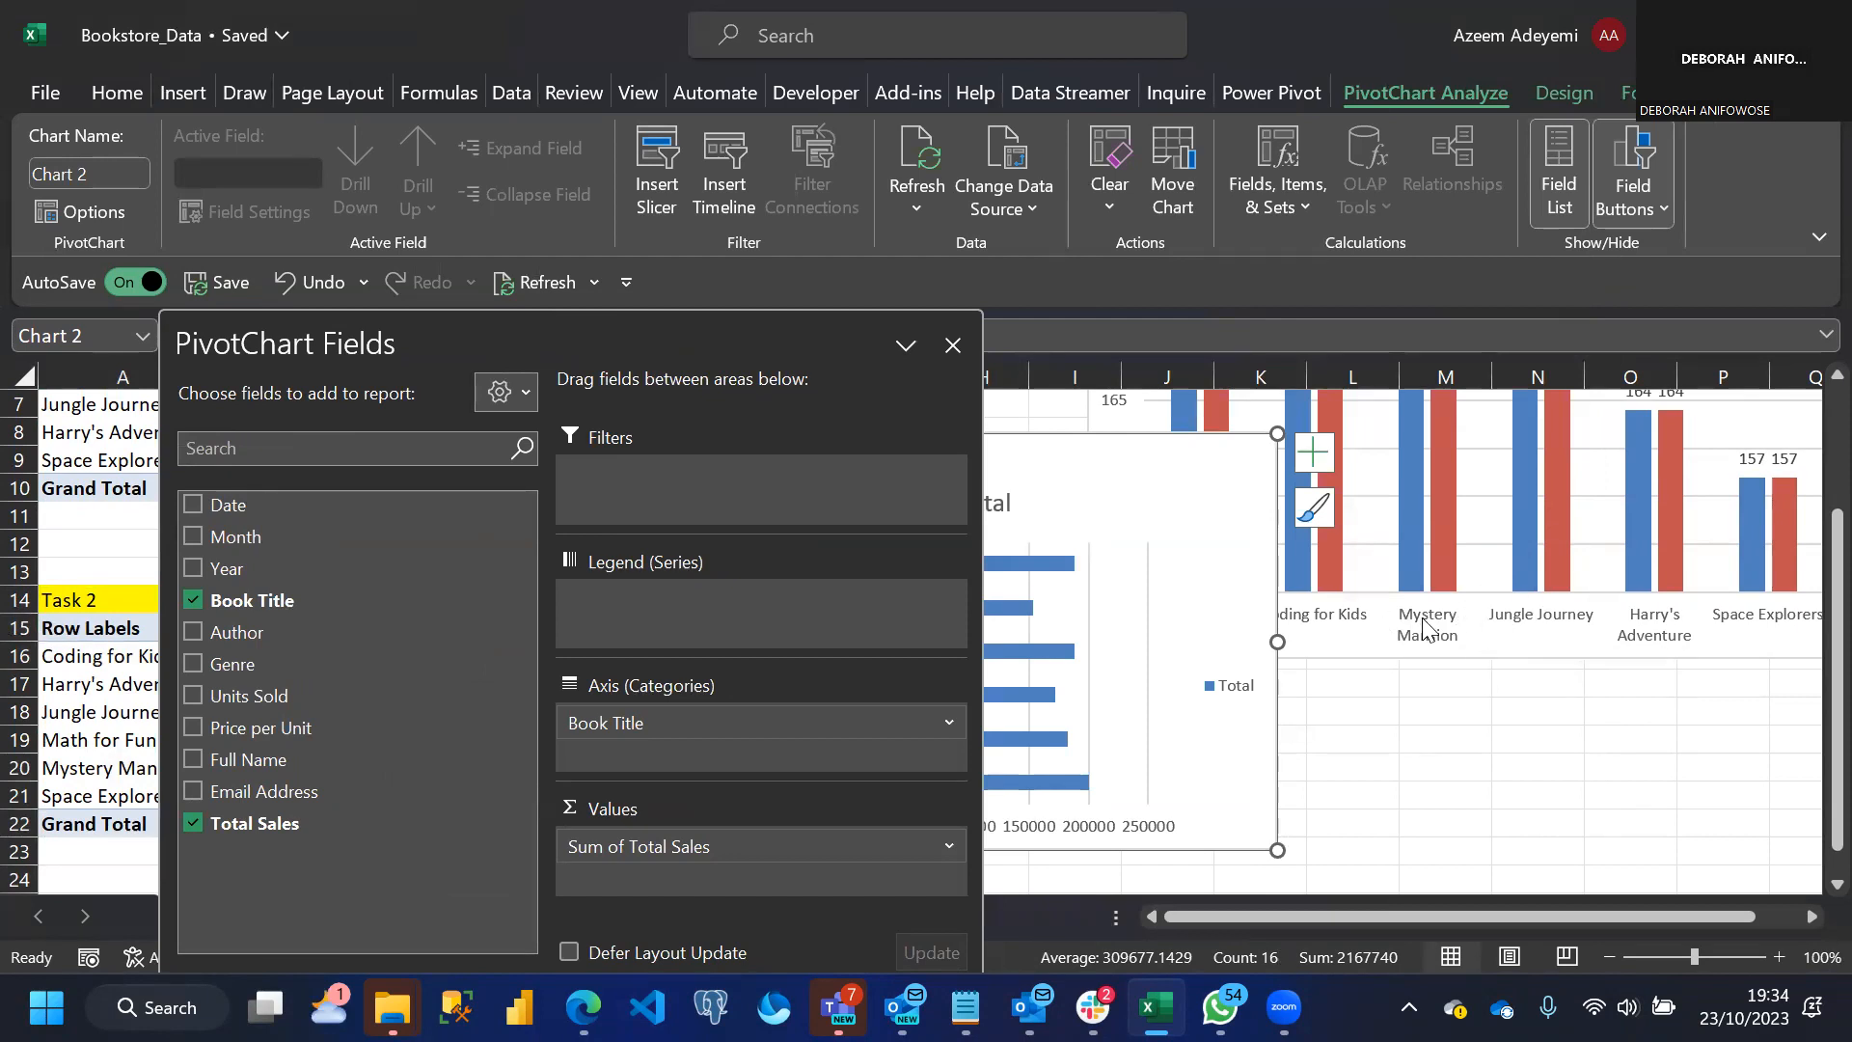
pyautogui.click(1218, 687)
pyautogui.press('Delete')
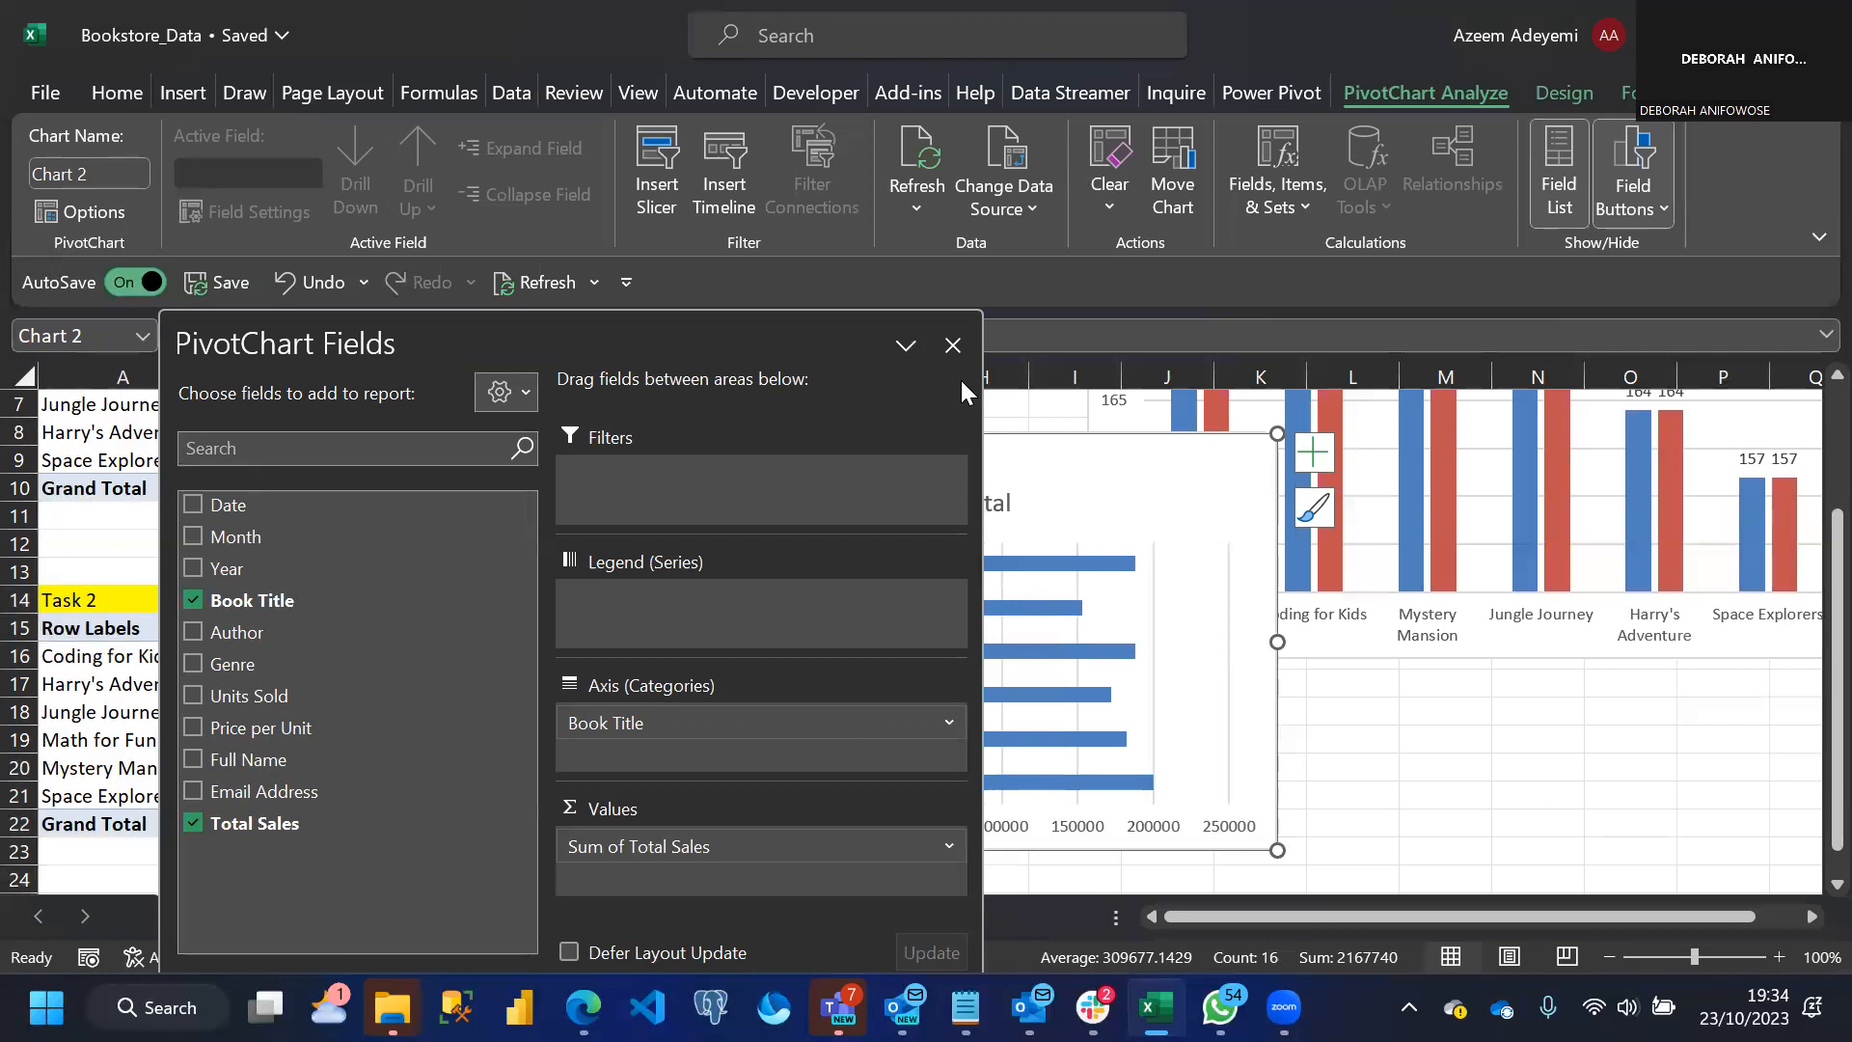
pyautogui.click(954, 345)
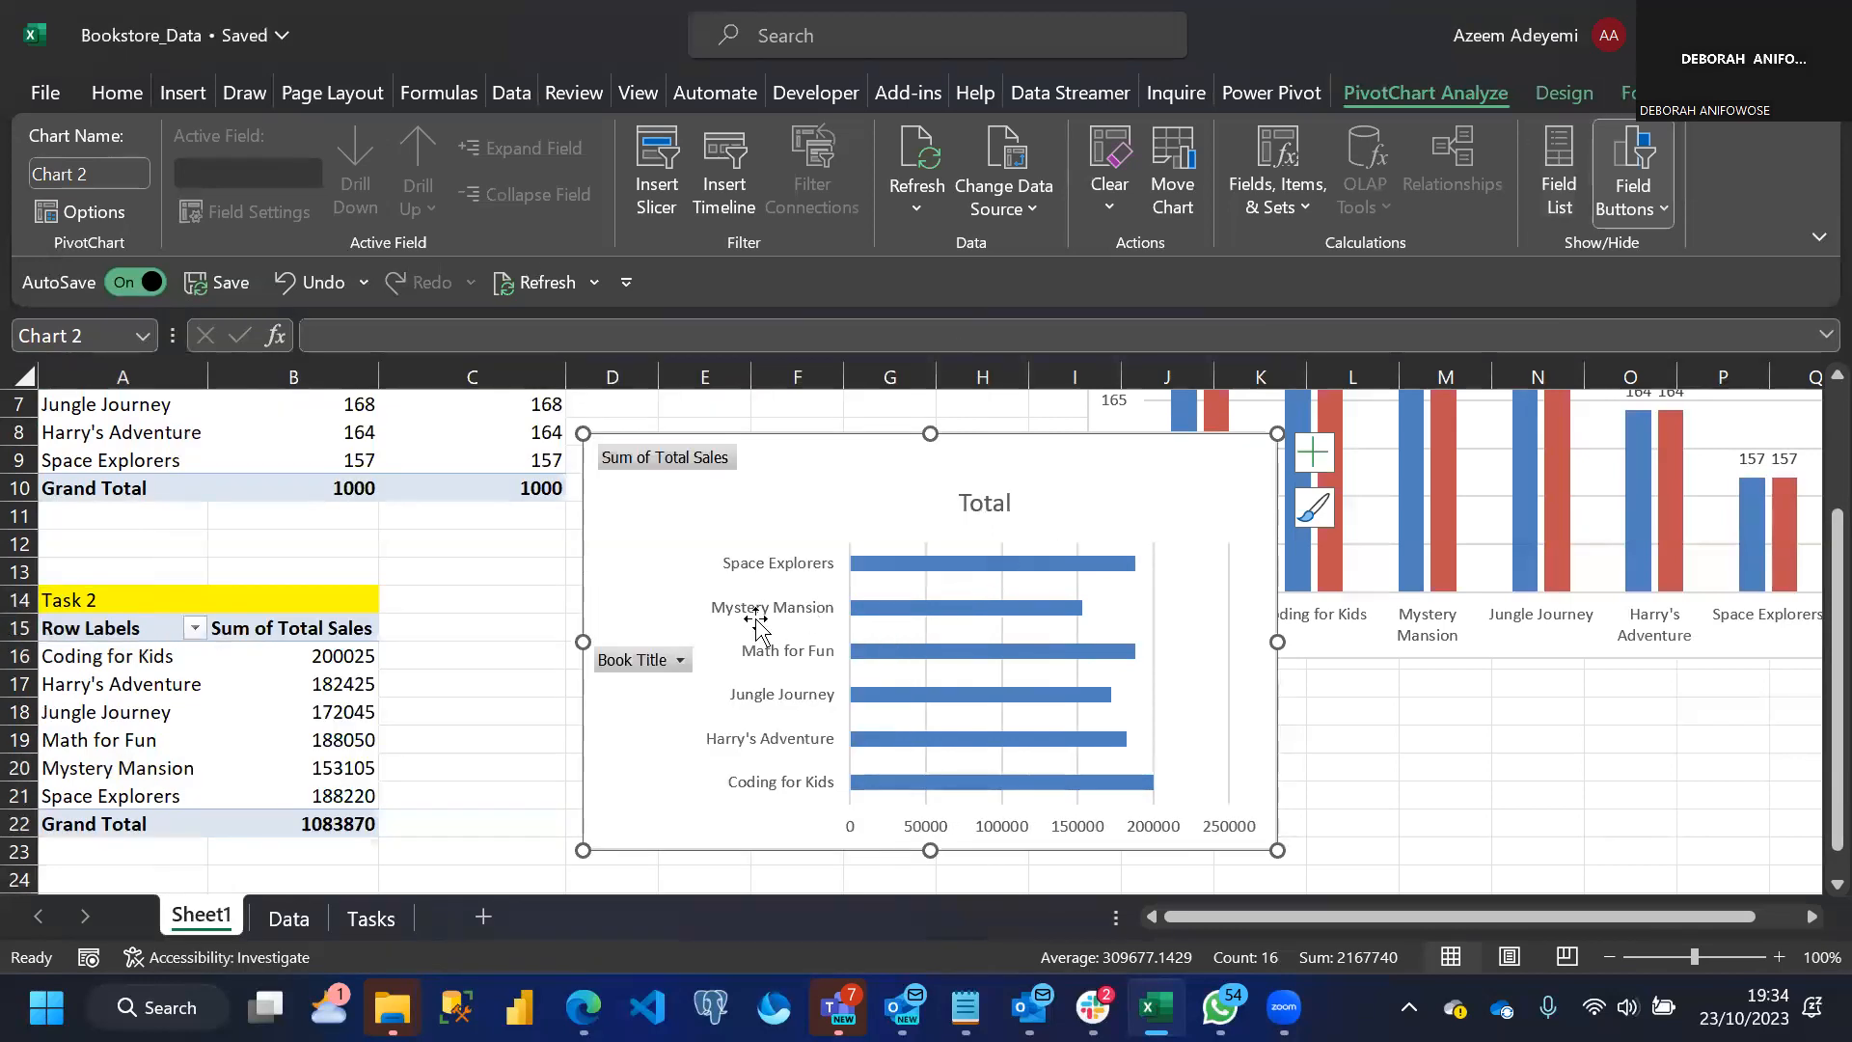
pyautogui.rightClick(681, 658)
pyautogui.click(780, 571)
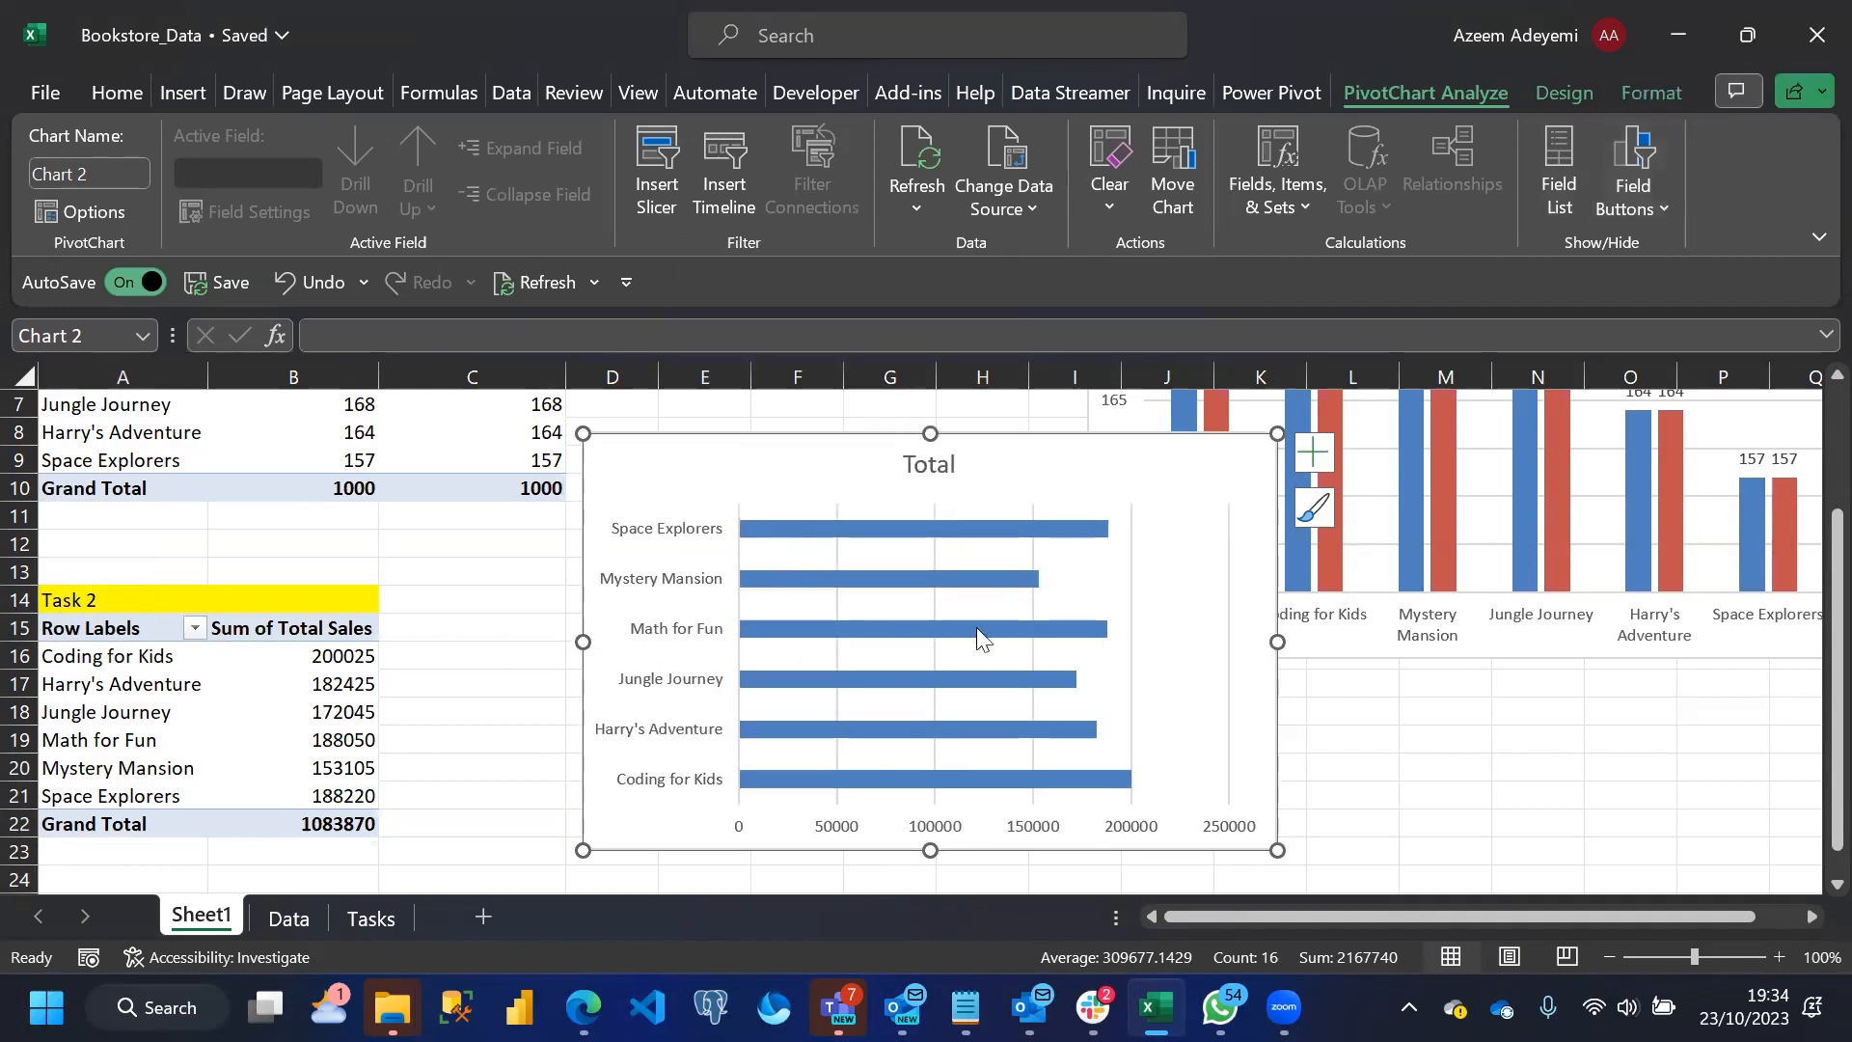
# Sort the Task 2 PivotTable by Sum of Total Sales from largest to smallest
pyautogui.click(336, 654)
pyautogui.rightClick(338, 656)
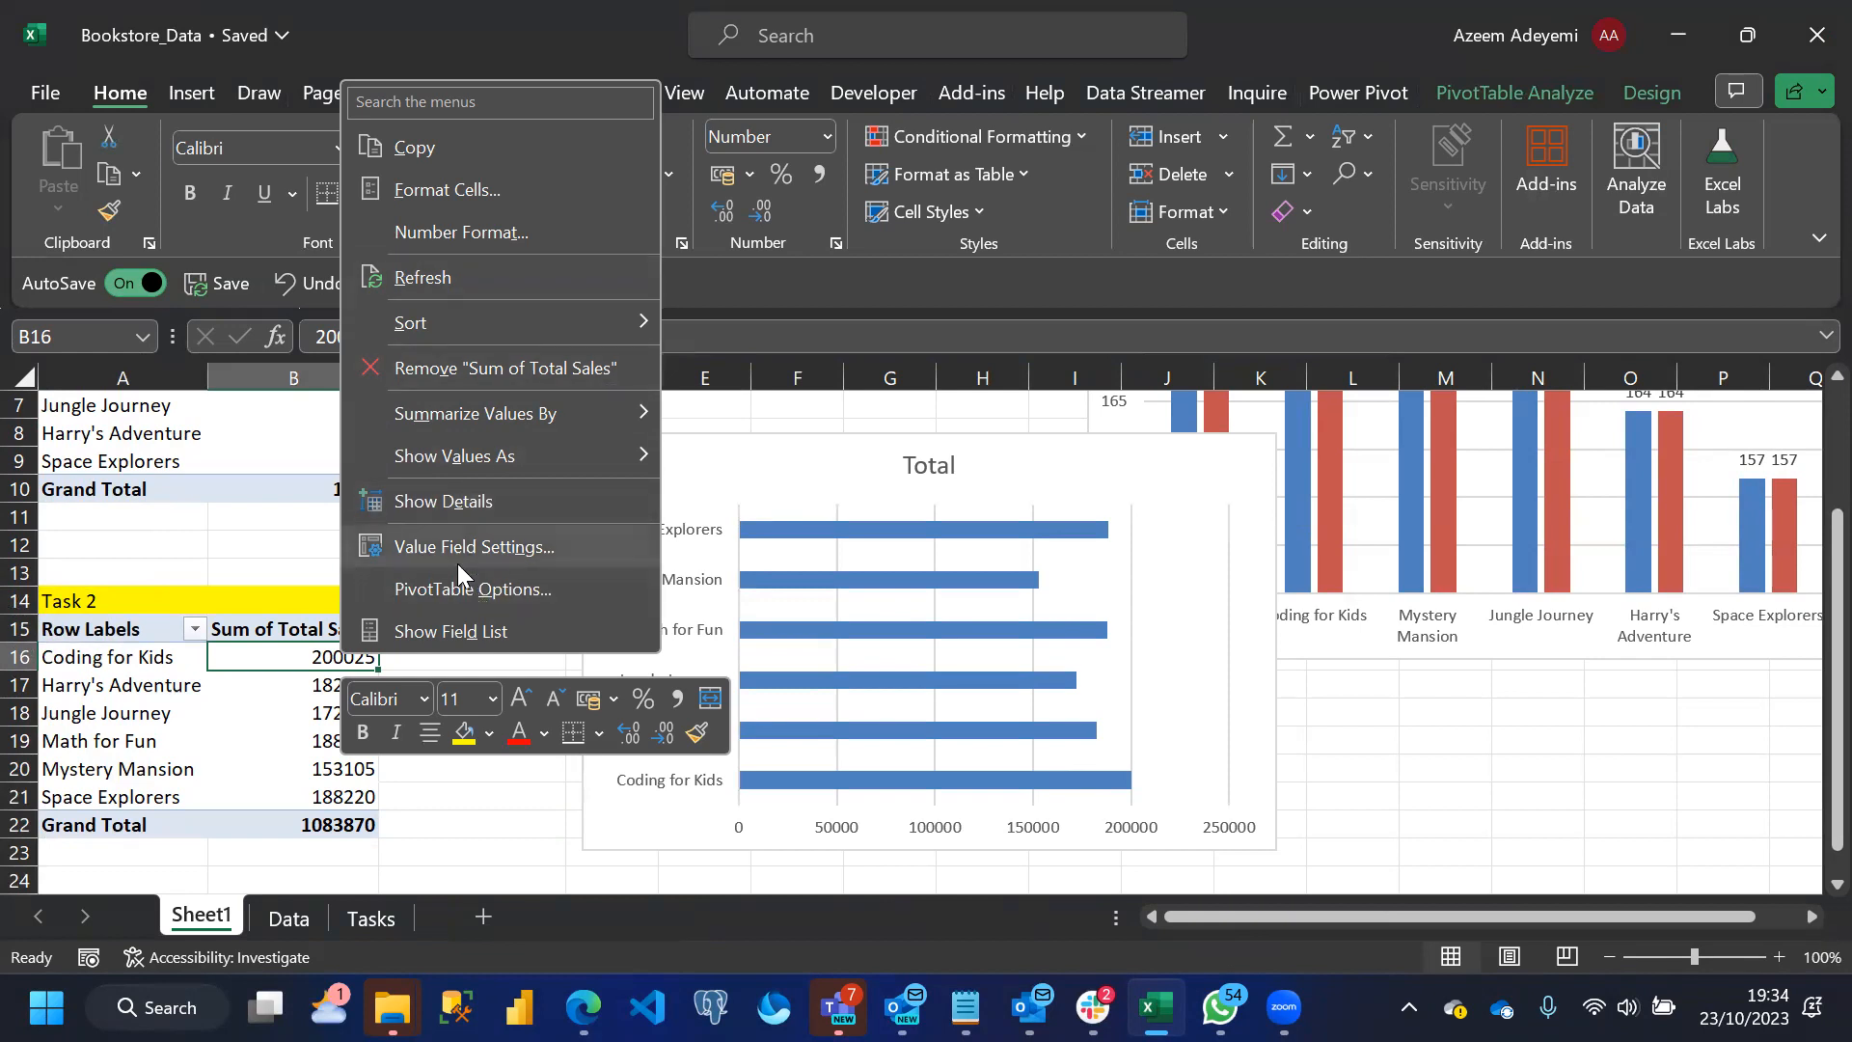
pyautogui.moveTo(506, 319)
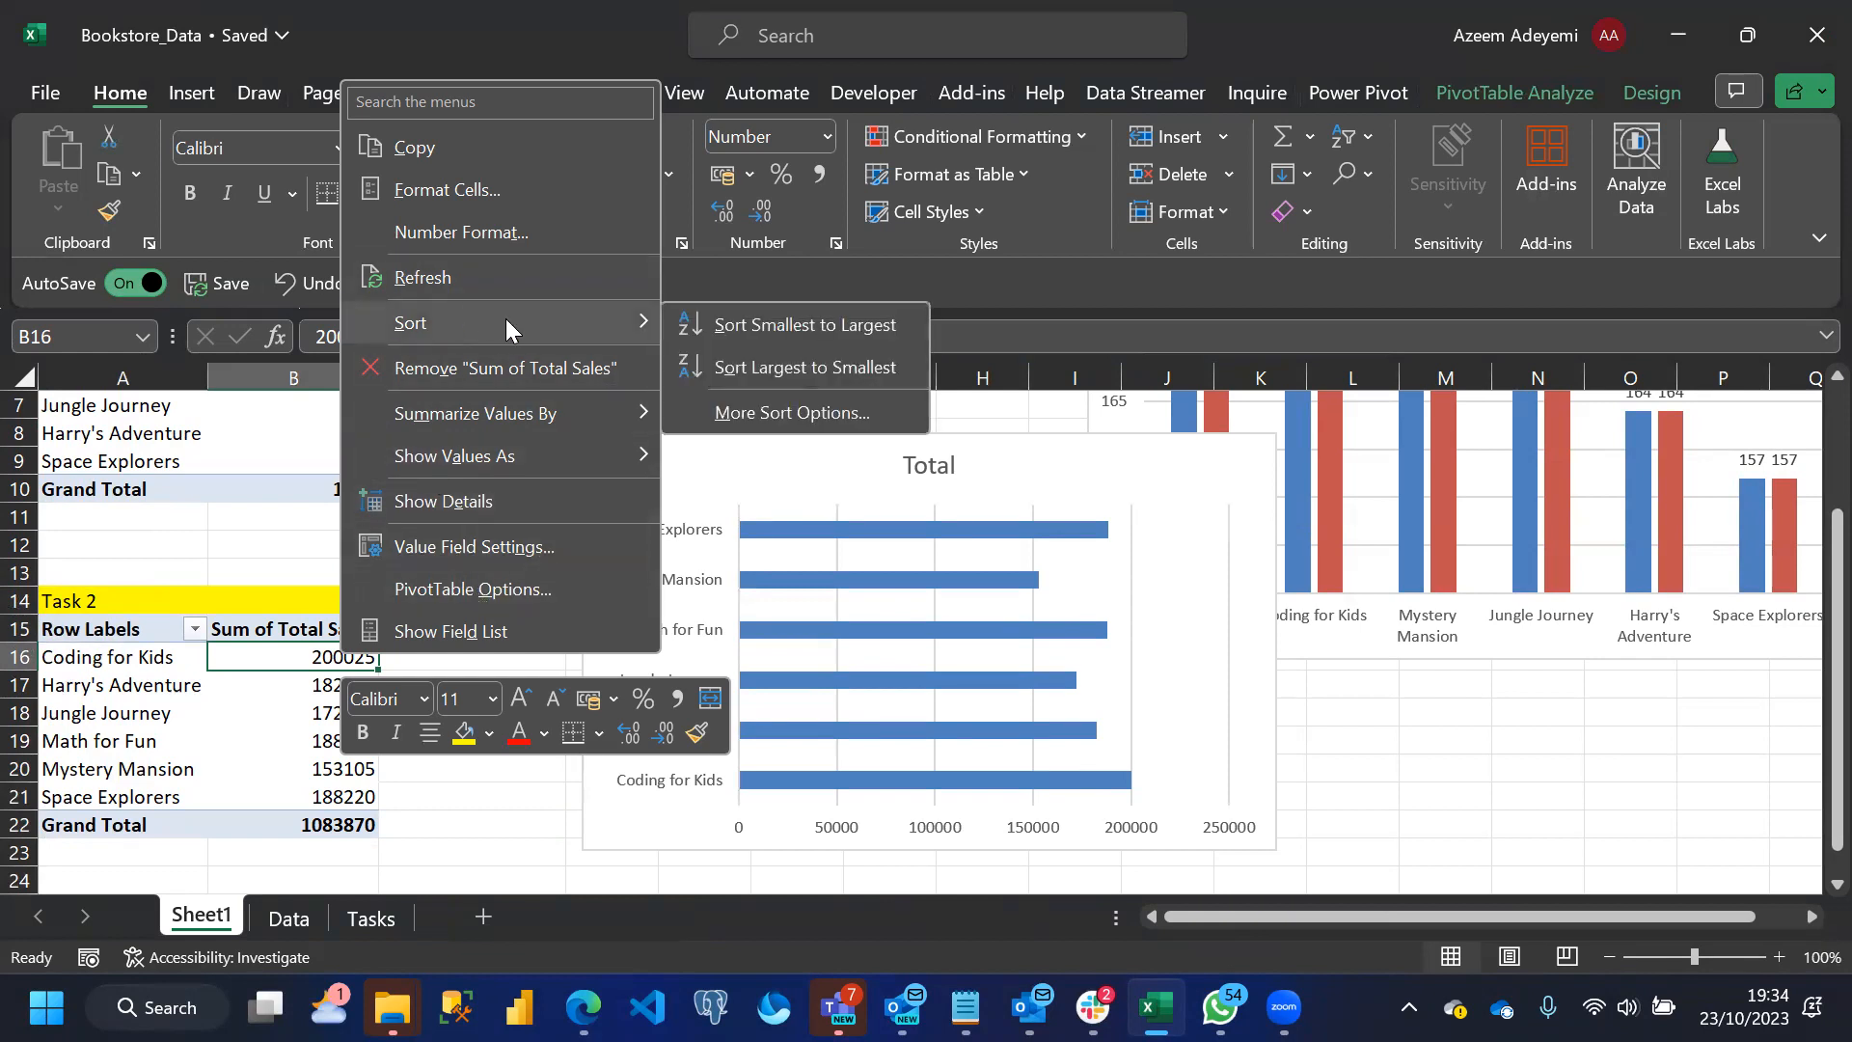
pyautogui.click(793, 367)
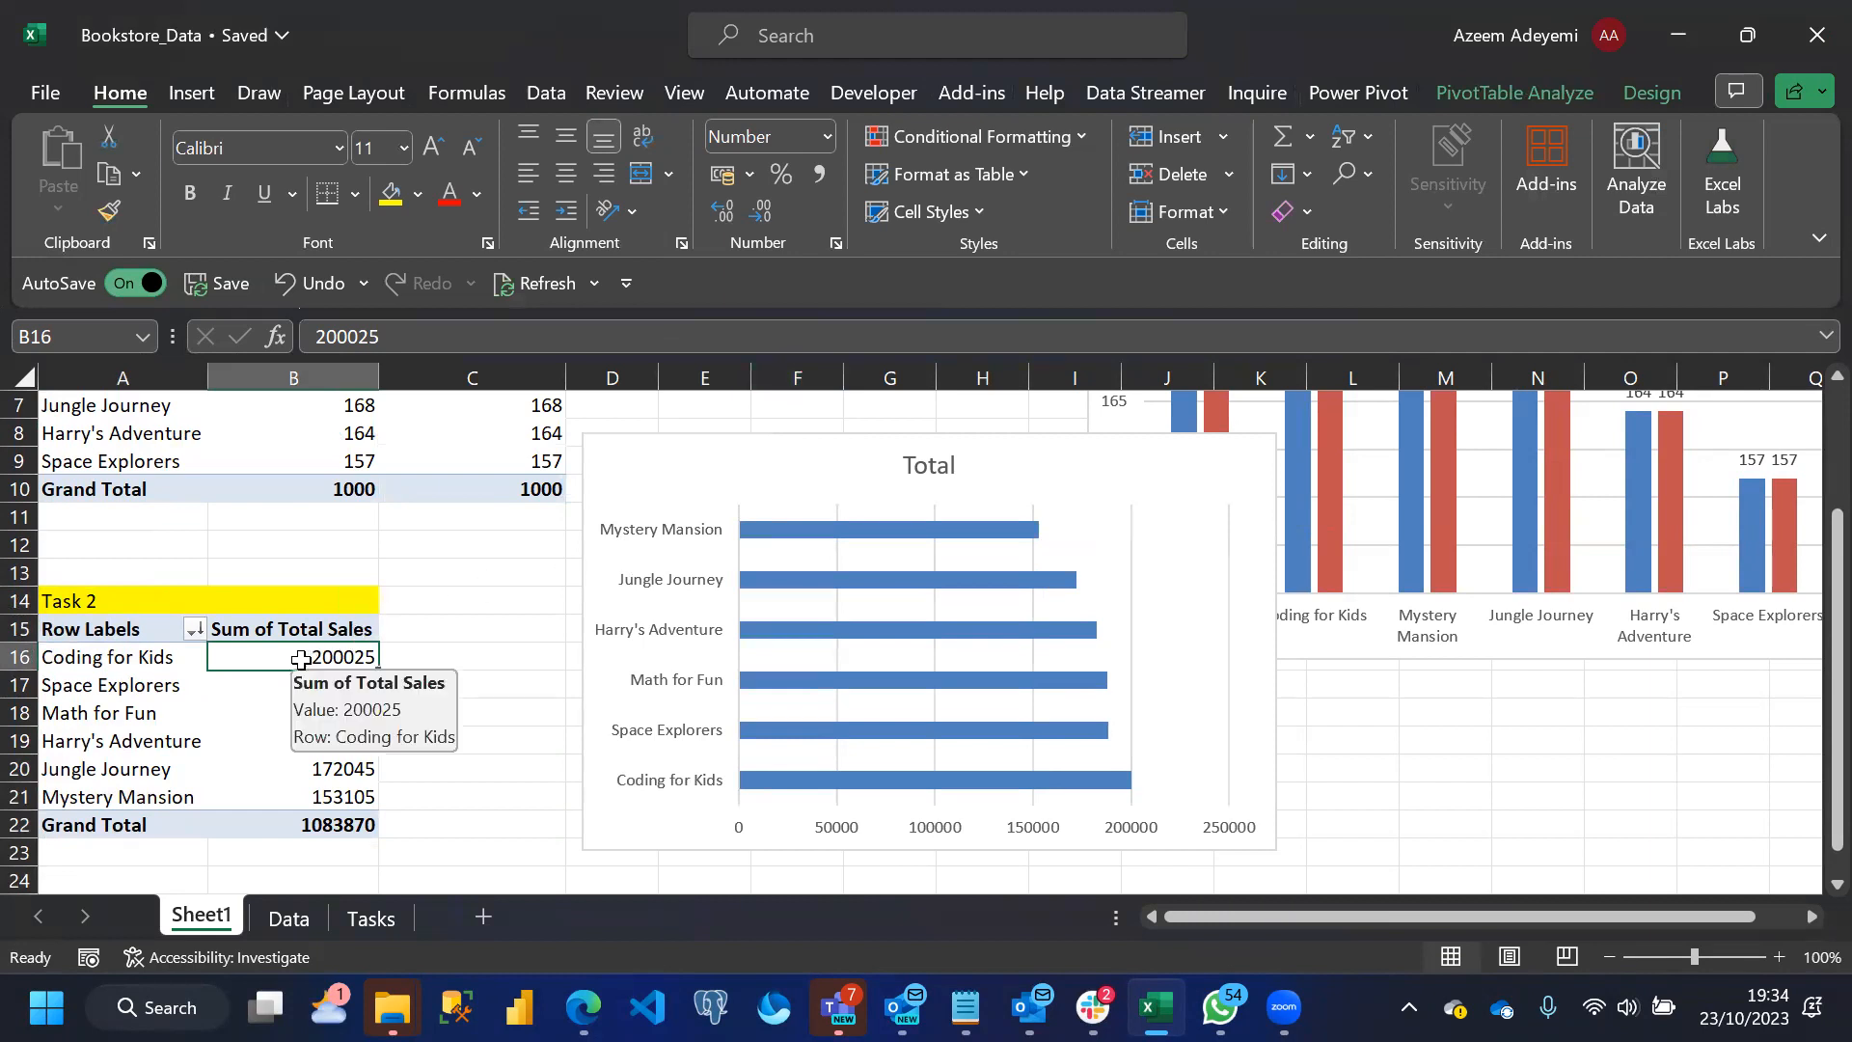
# Sort the Task 2 PivotTable by Sum of Total Sales from smallest to largest
pyautogui.rightClick(301, 660)
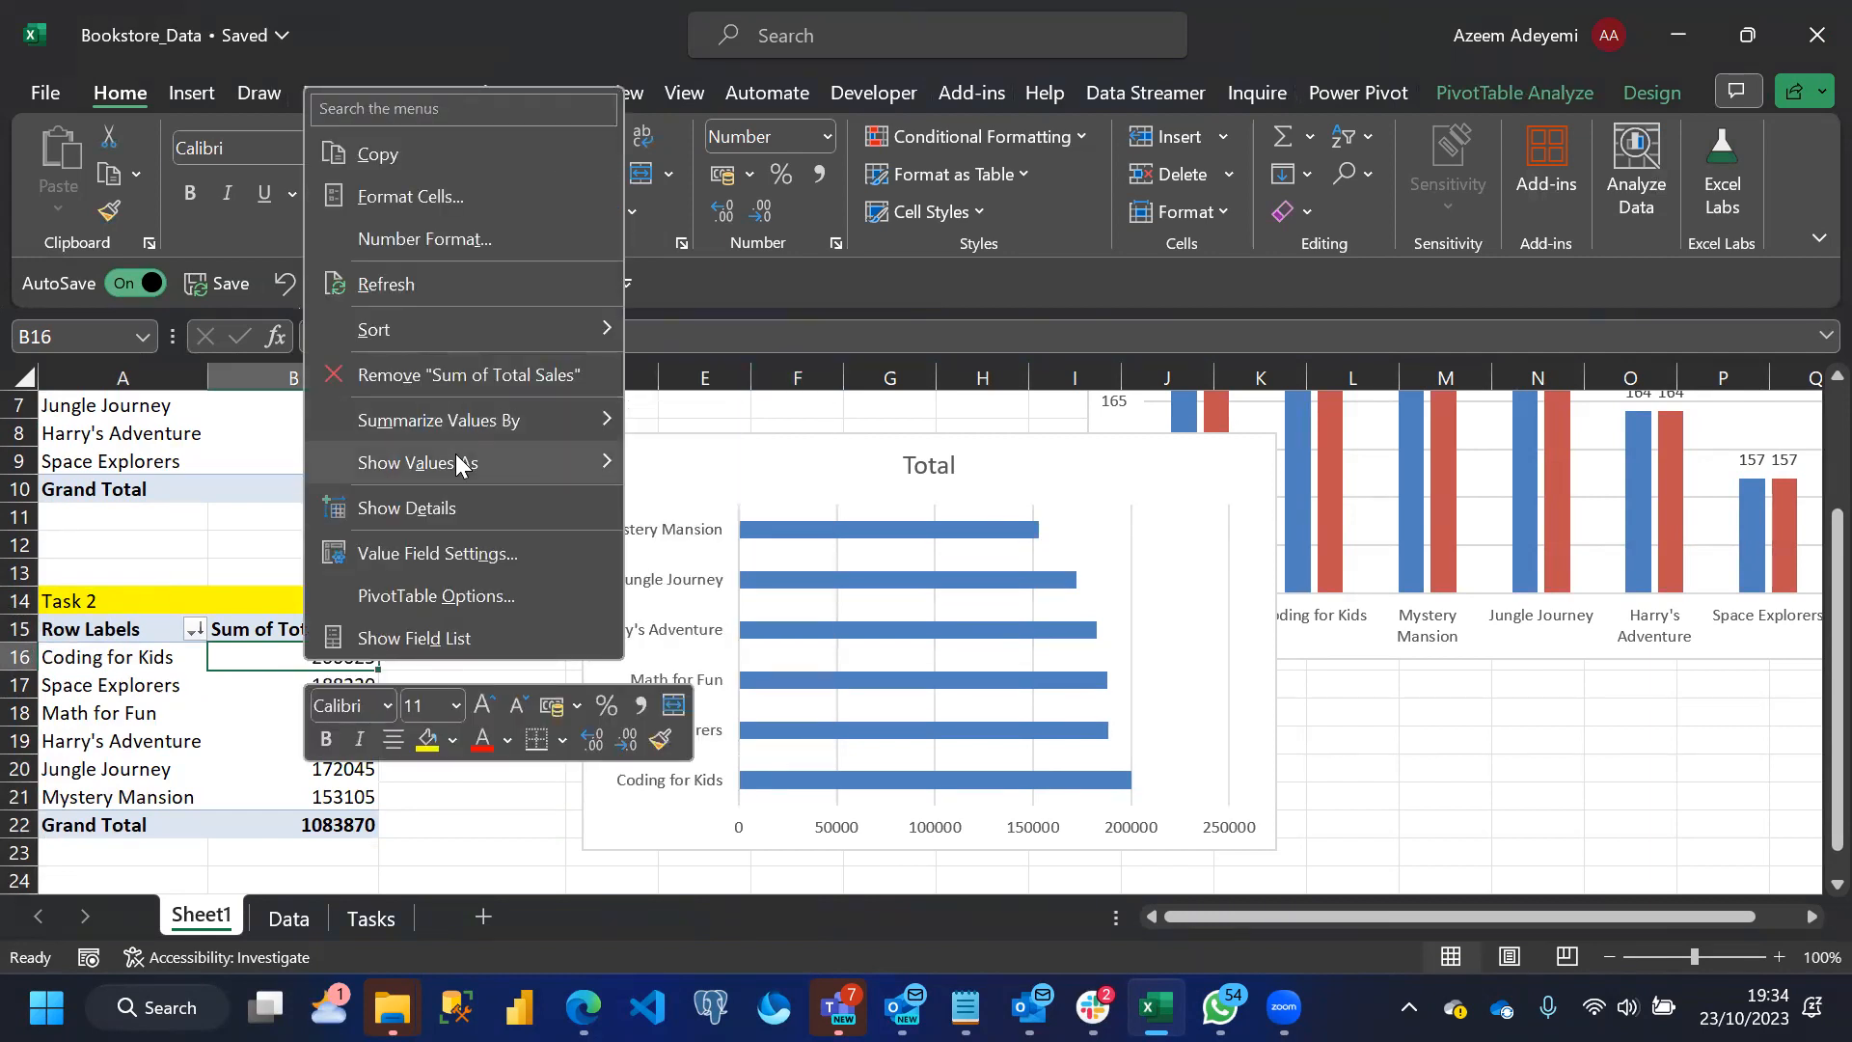
pyautogui.moveTo(411, 330)
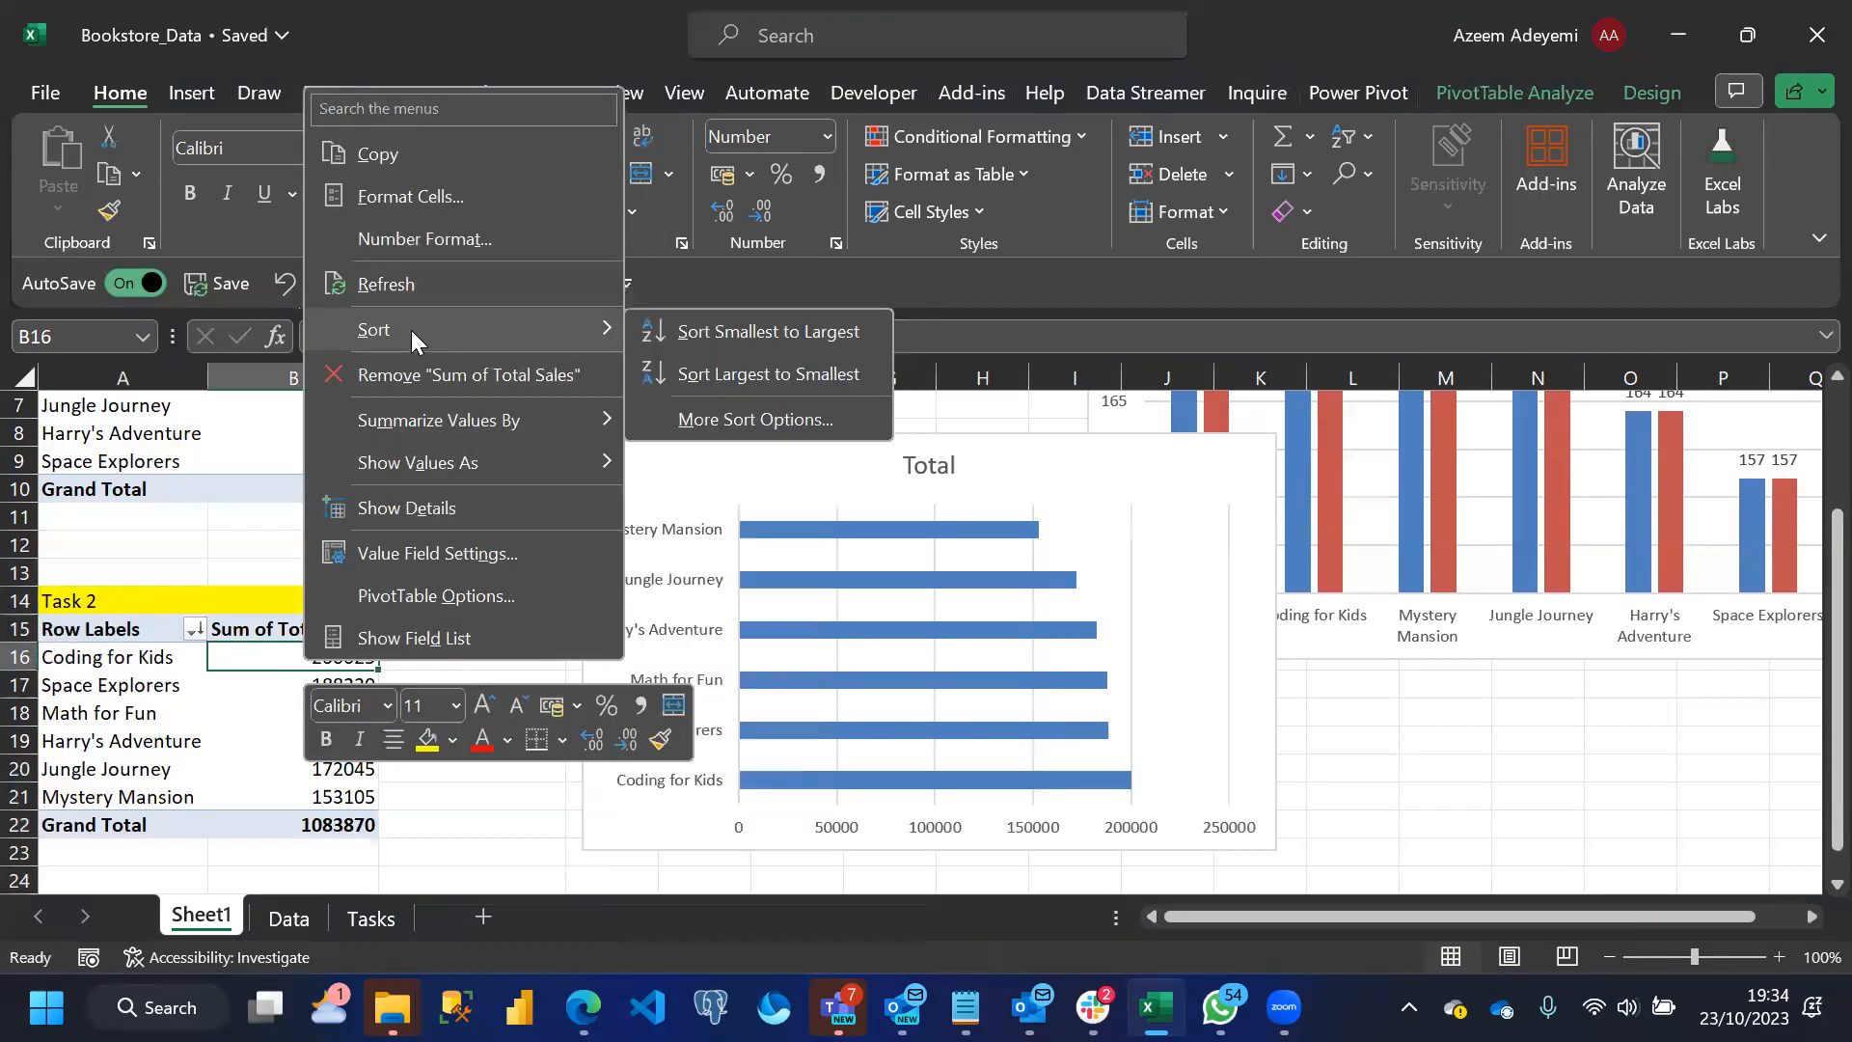
pyautogui.click(727, 333)
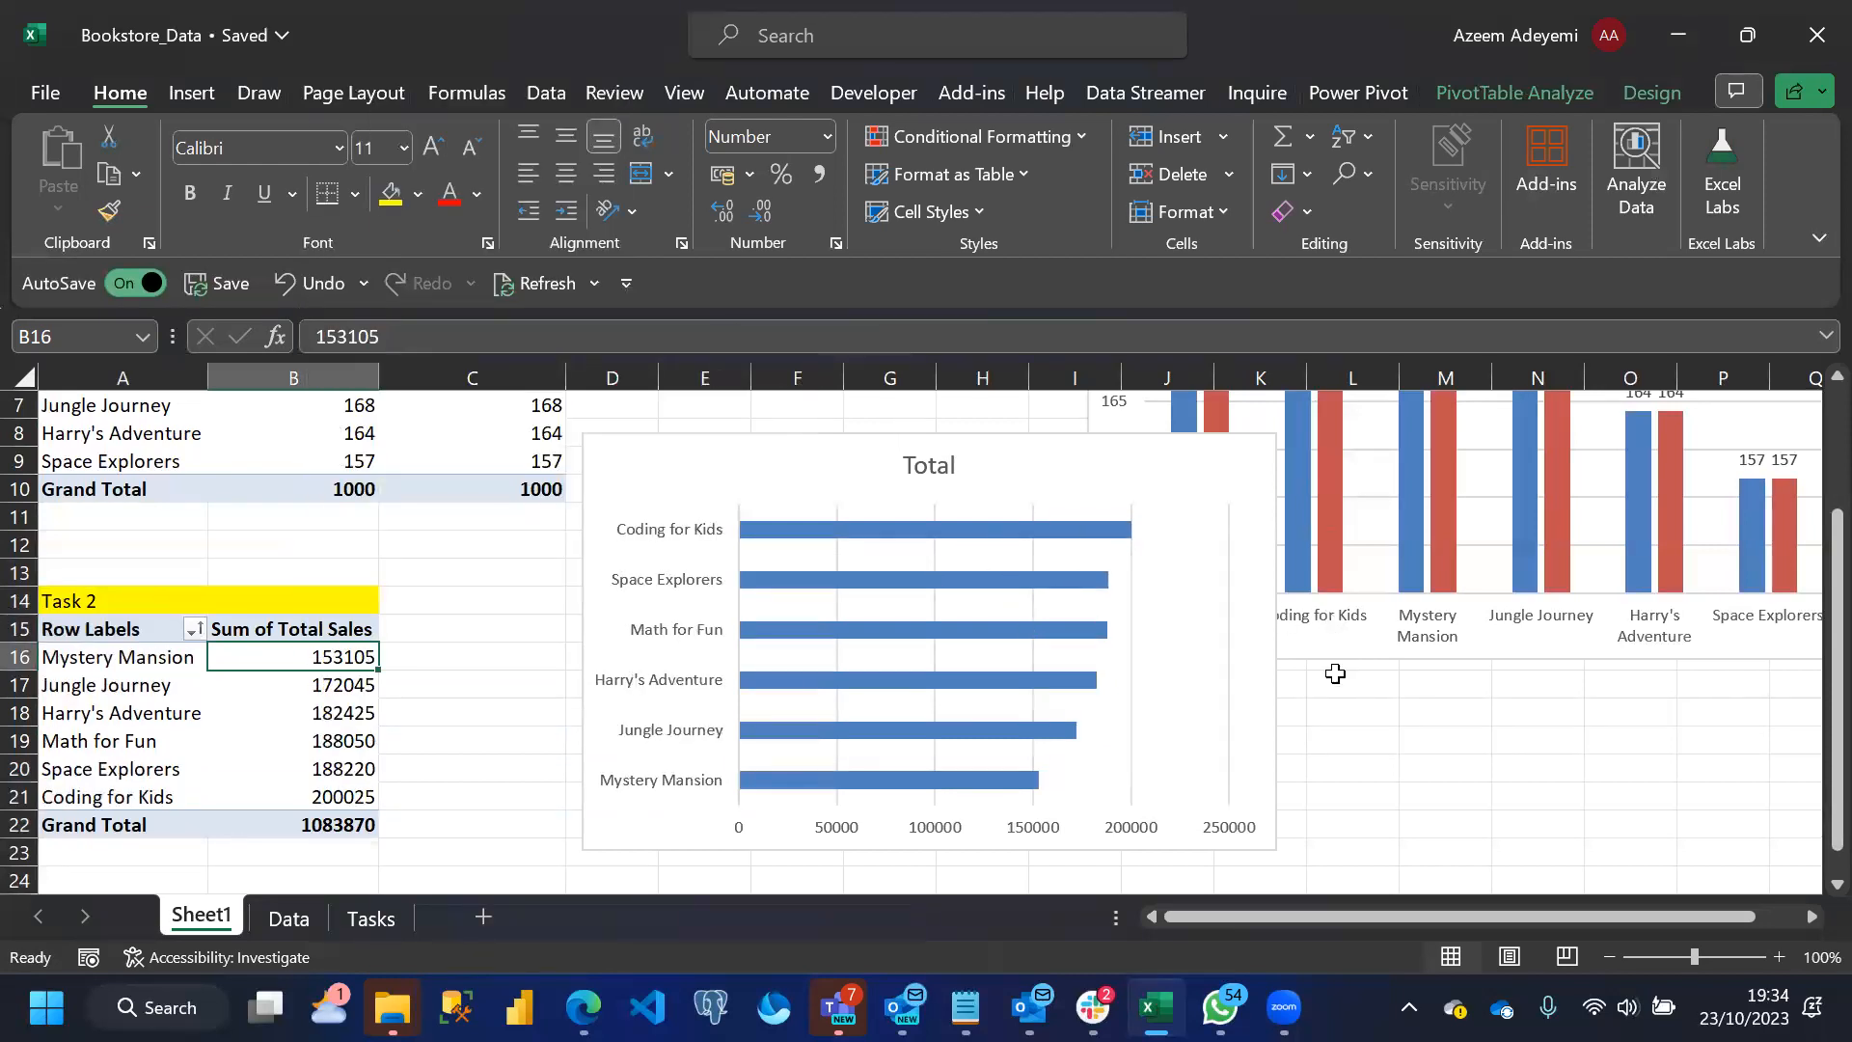
# Delete the horizontal value axis and the vertical gridlines from the Task 2 bar chart
pyautogui.click(1134, 694)
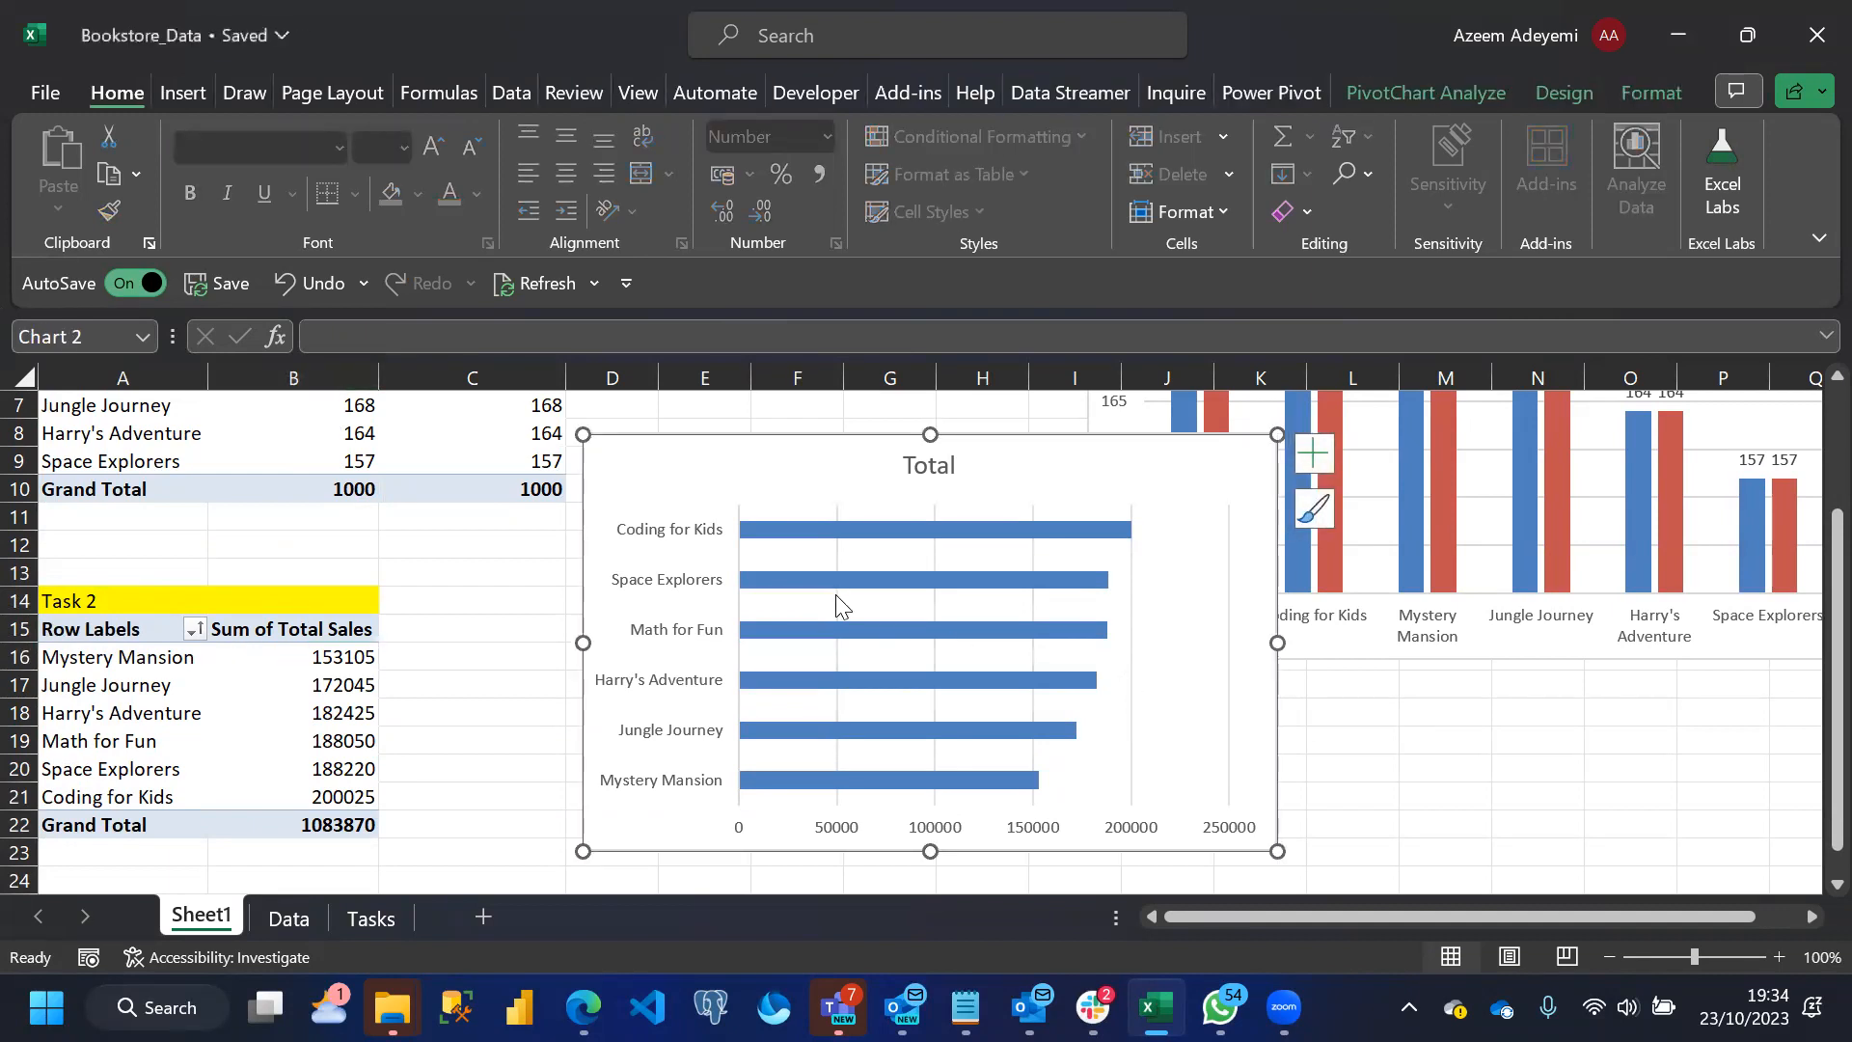
pyautogui.click(1025, 830)
pyautogui.press('Delete')
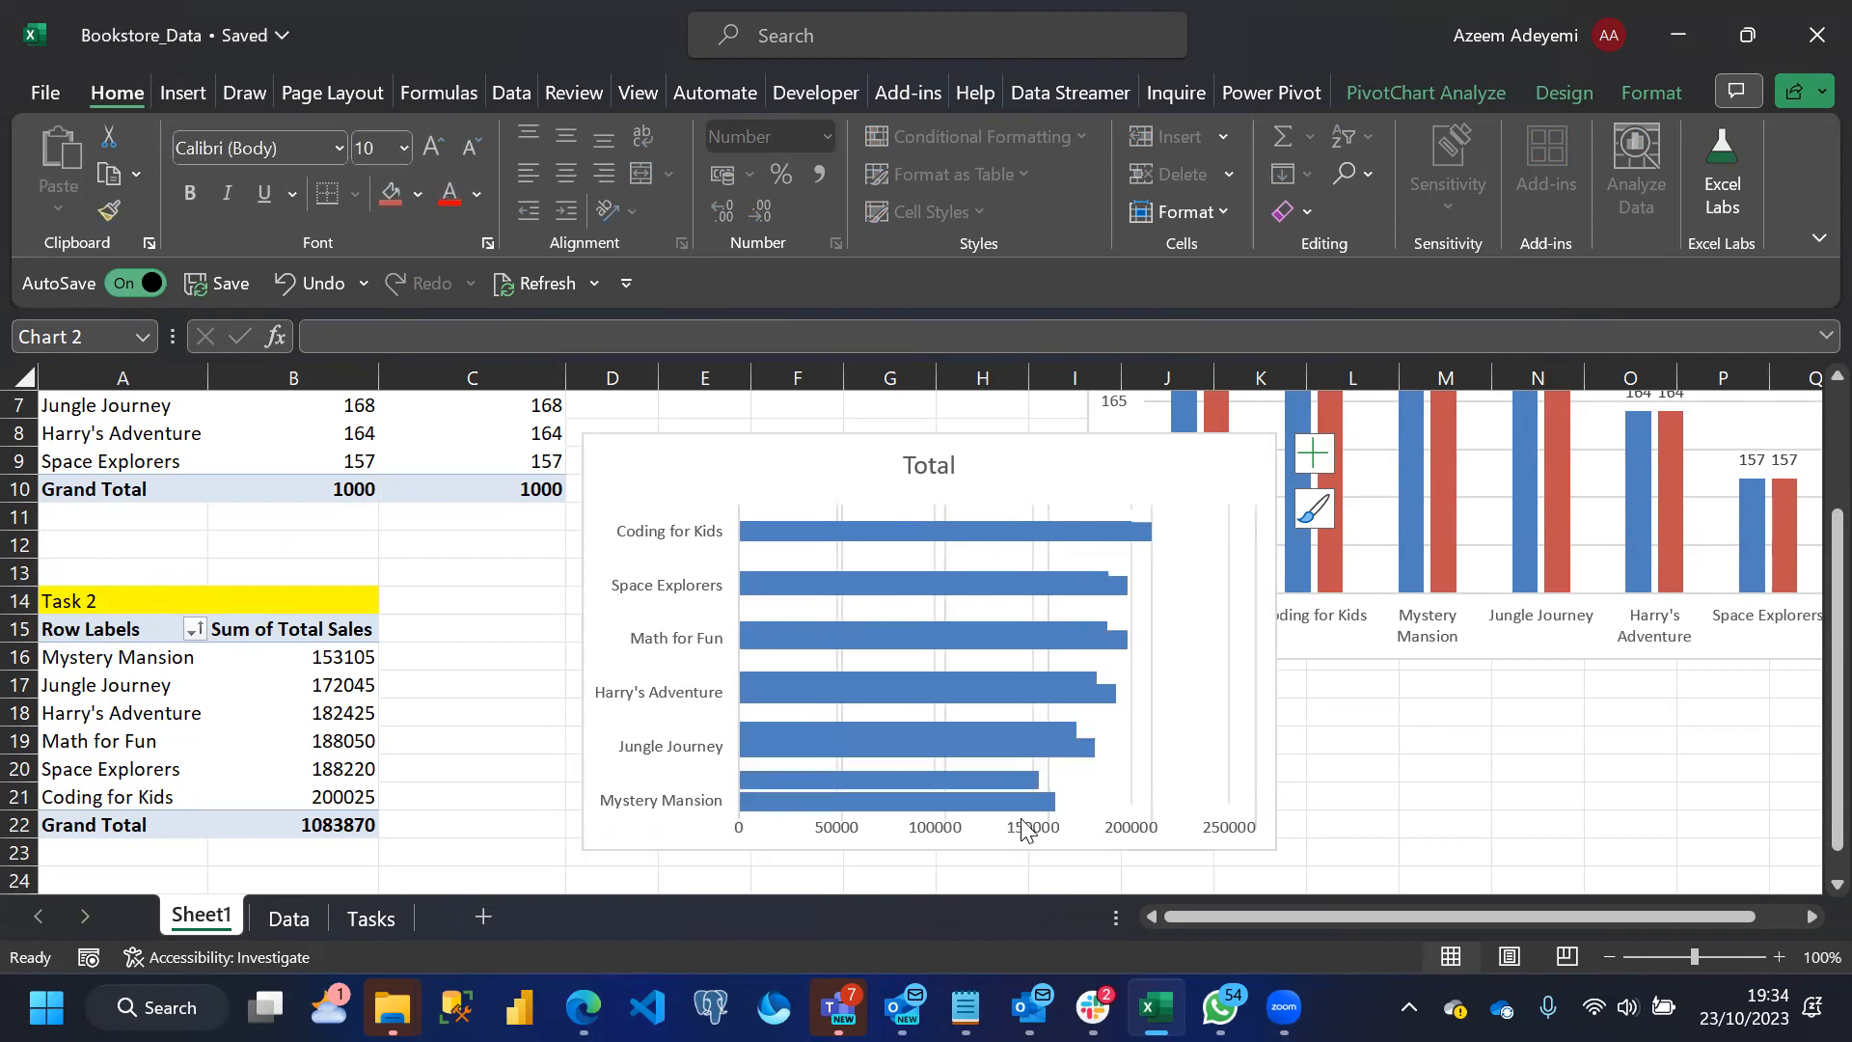
pyautogui.click(1152, 556)
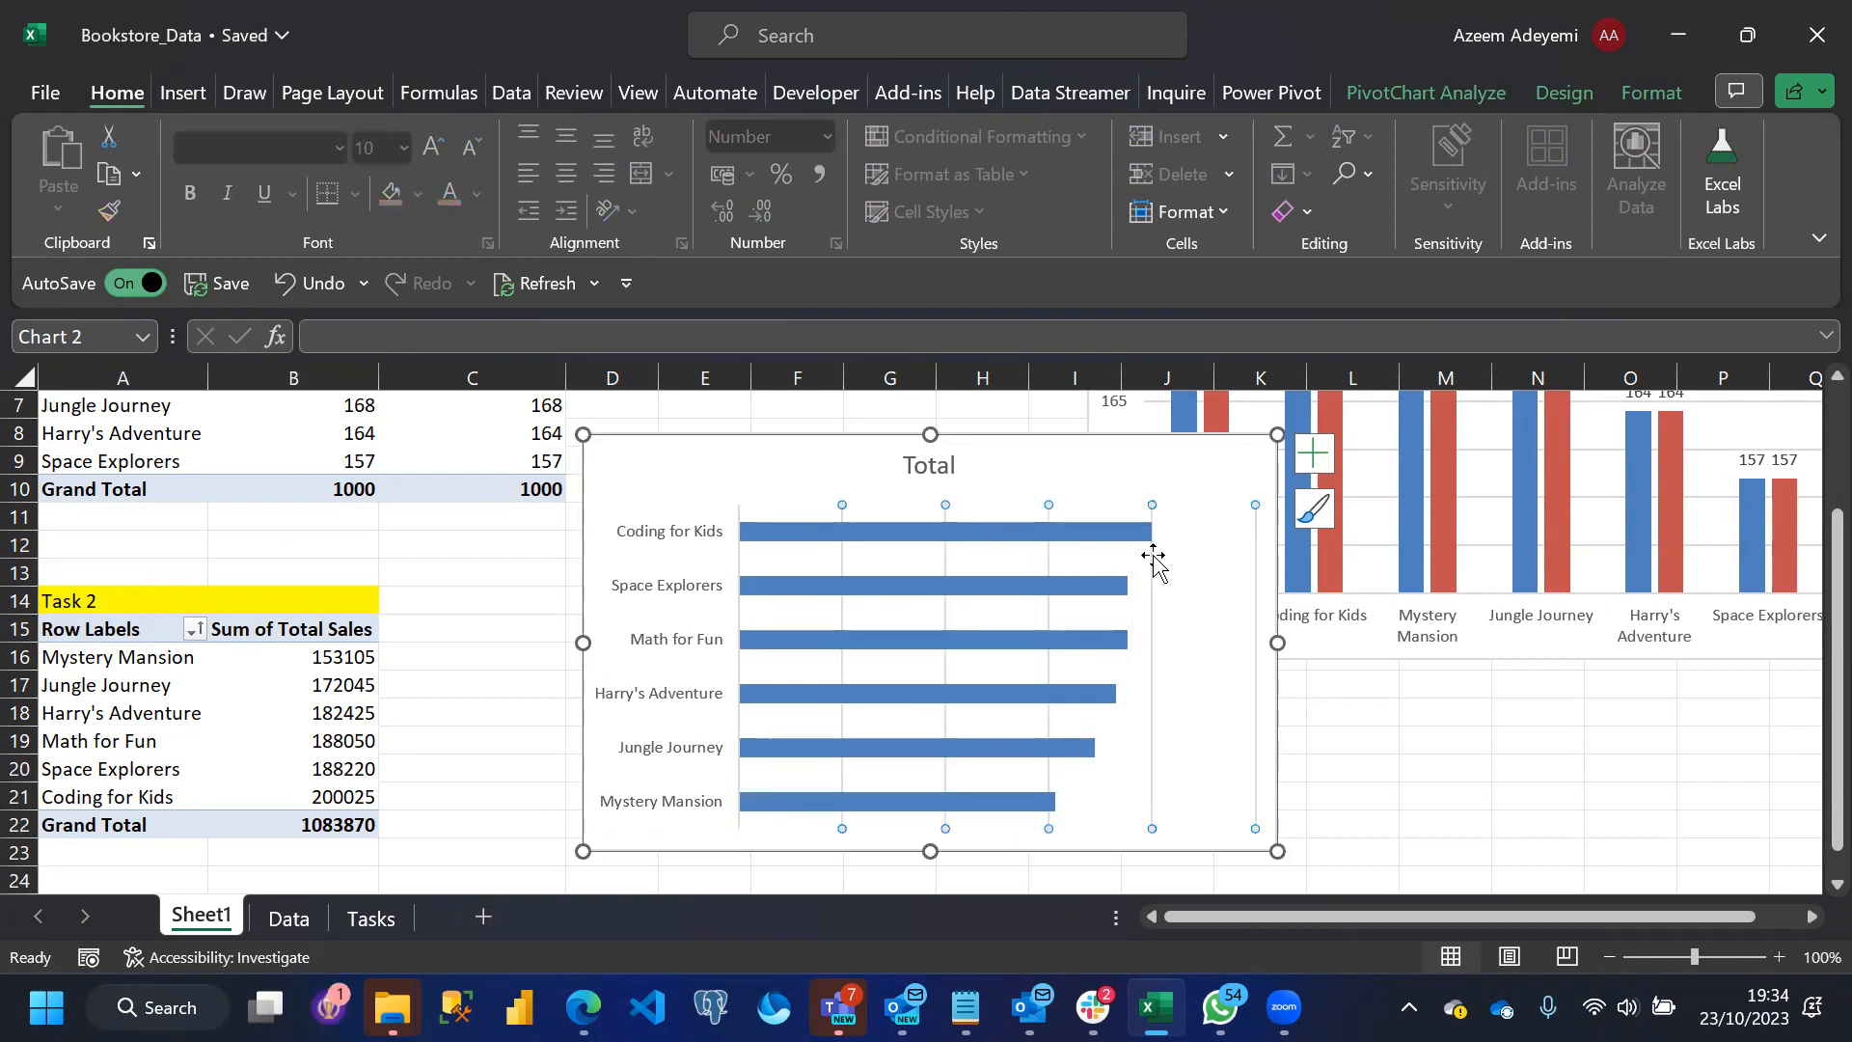
pyautogui.press('Delete')
# Change the bar chart's title to "Total Sales By Book Title" and move the chart directly below the Task 1 chart
pyautogui.click(937, 465)
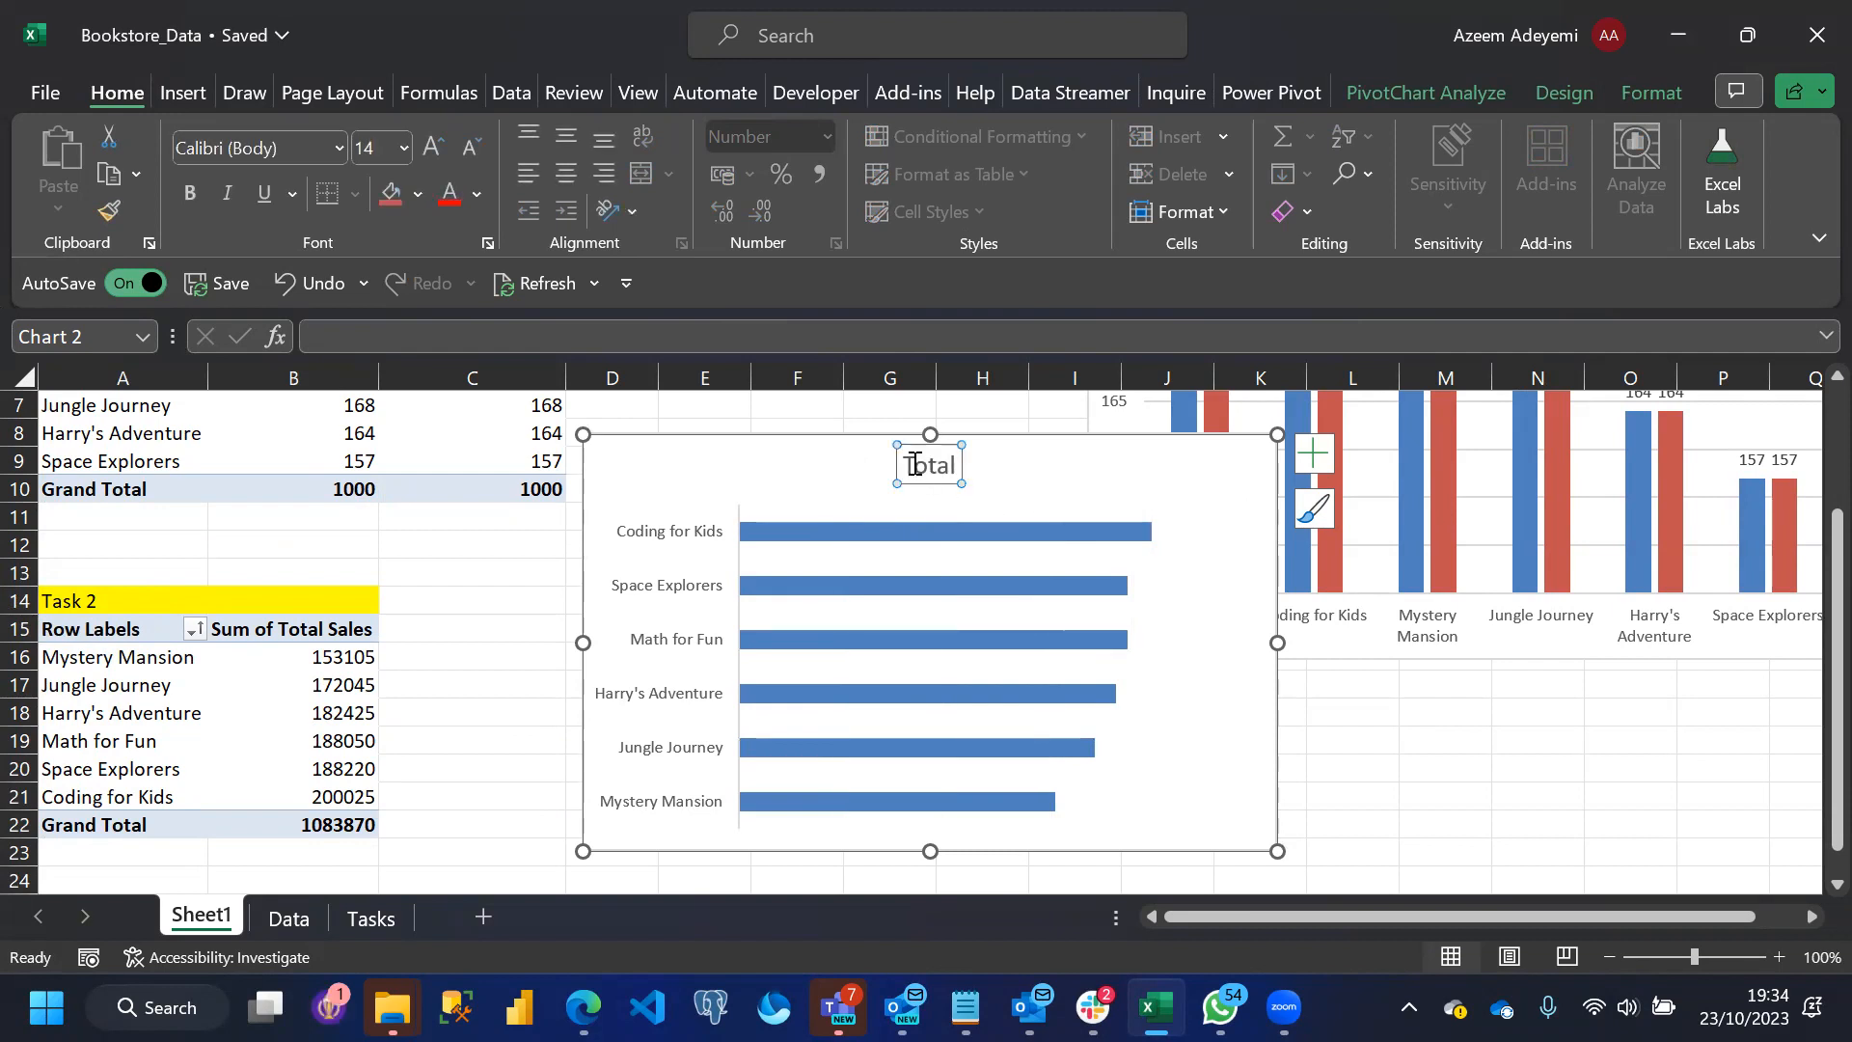
pyautogui.click(953, 466)
pyautogui.write('Sales By Book Title')
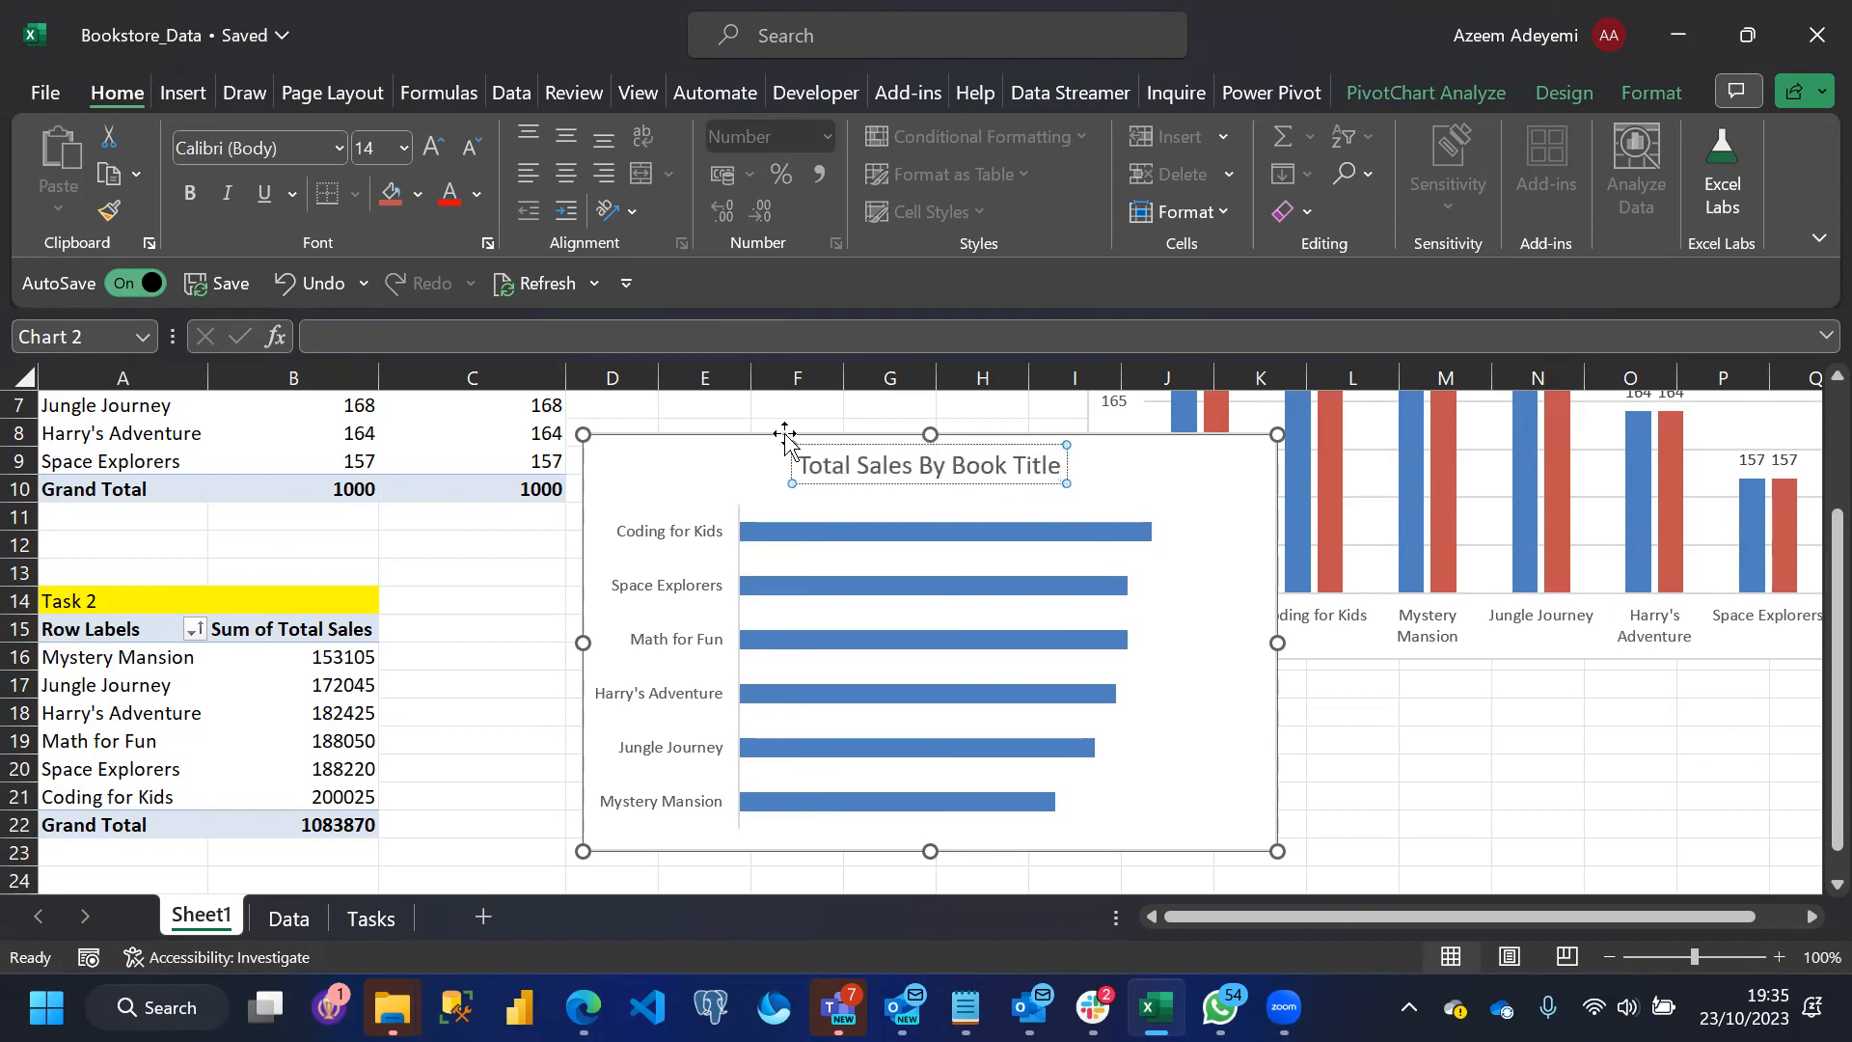
pyautogui.moveTo(740, 431)
pyautogui.mouseDown()
pyautogui.moveTo(1293, 641)
pyautogui.moveTo(1257, 653)
pyautogui.mouseUp()
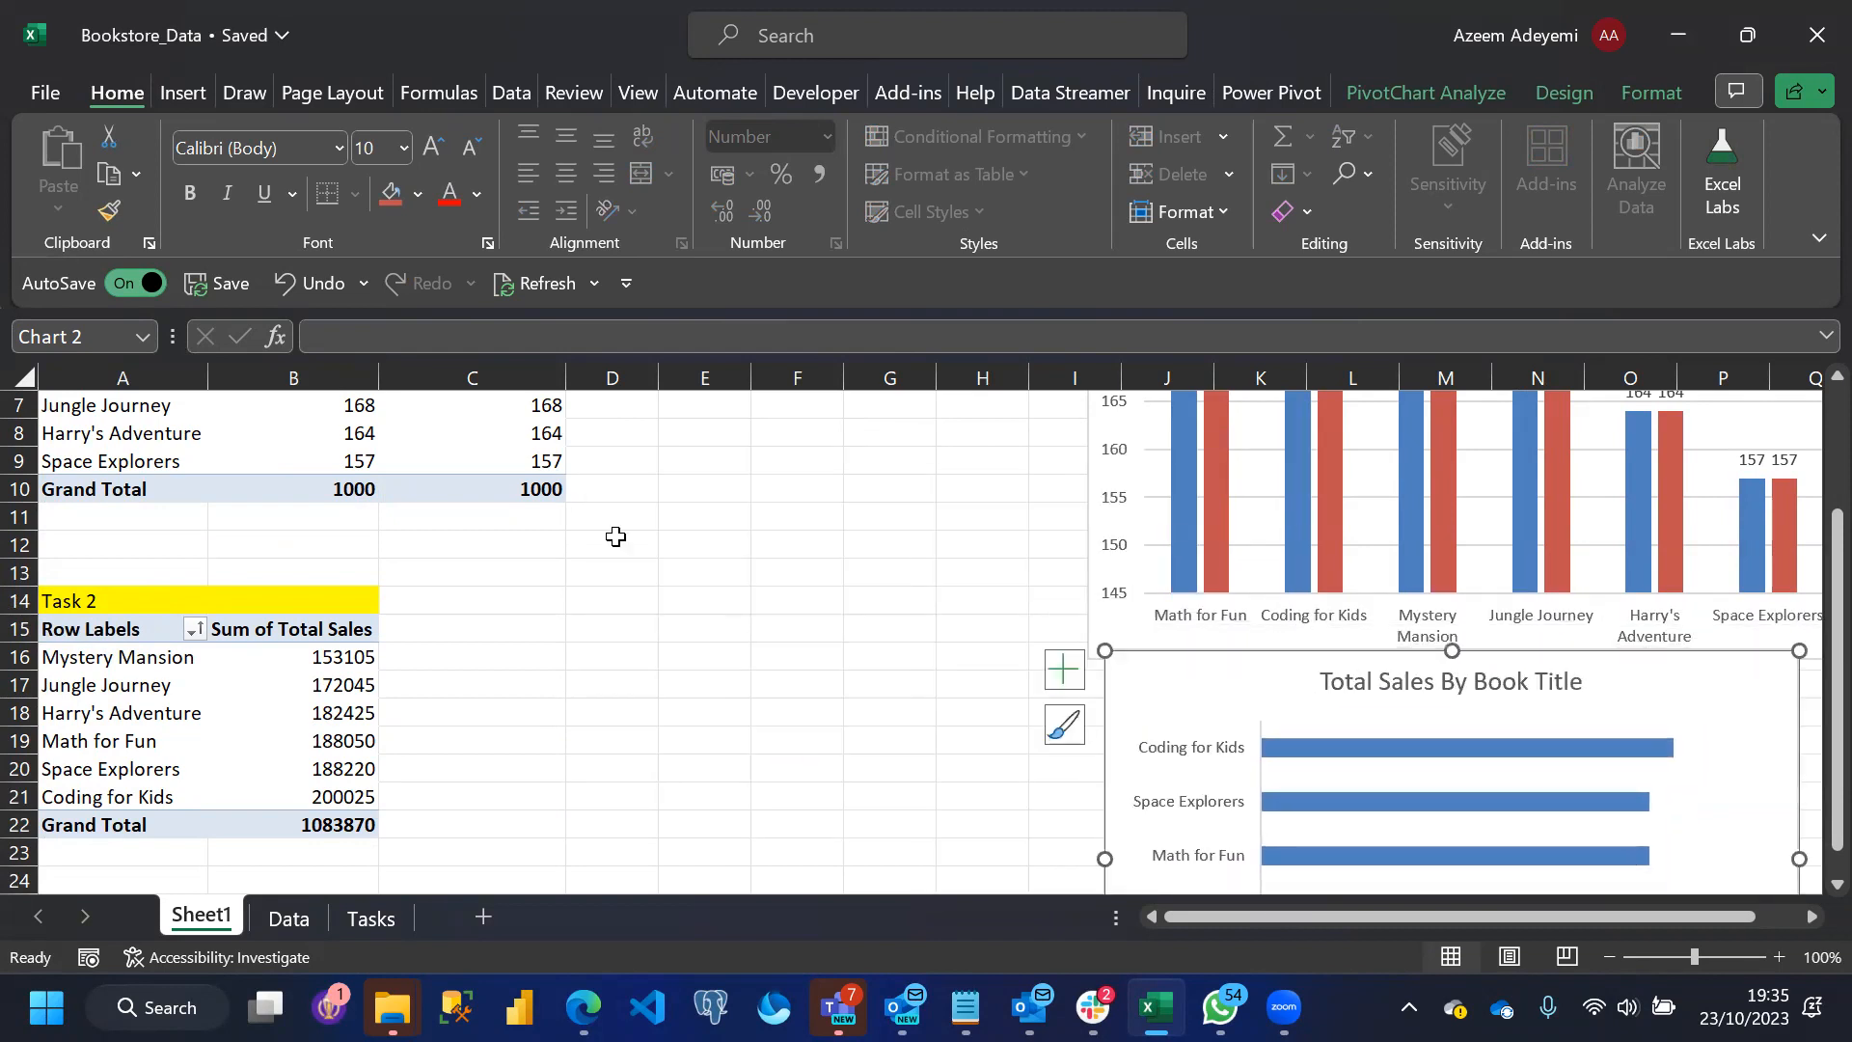
pyautogui.click(529, 642)
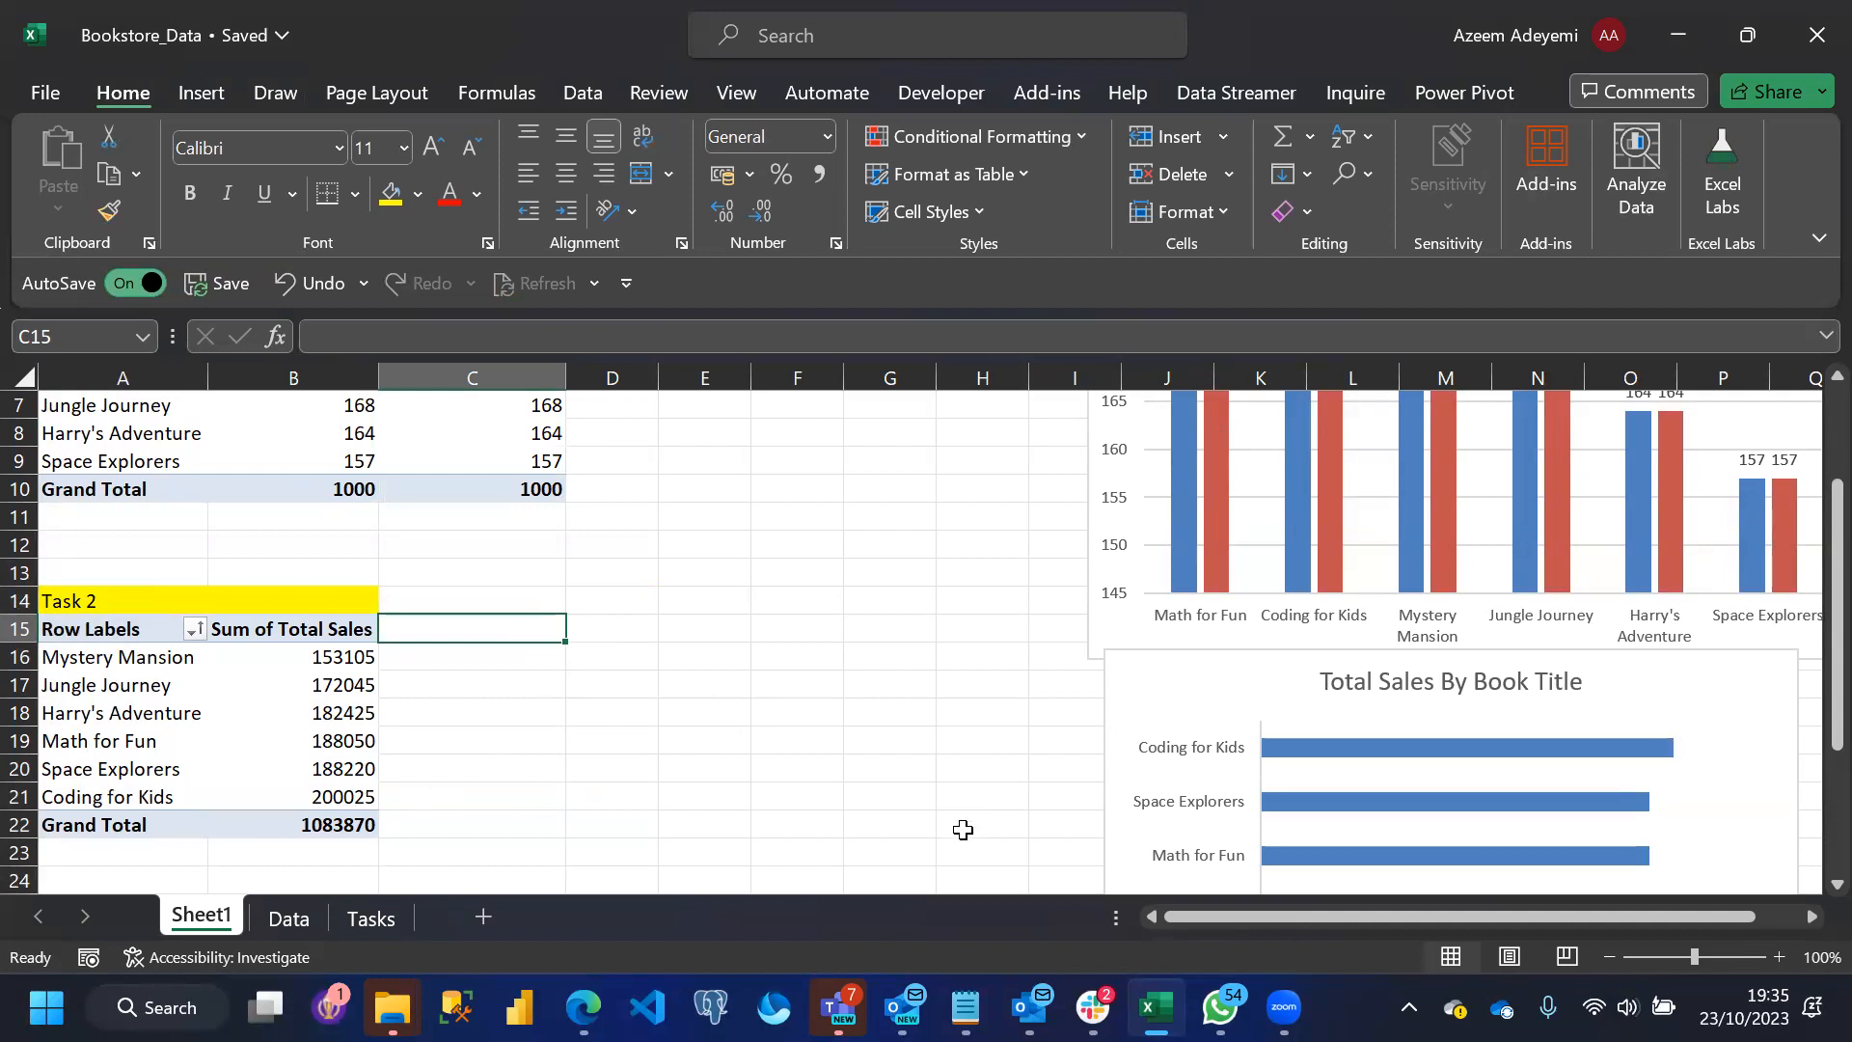
# Open the Tasks sheet to check the next analysis task
pyautogui.hotkey('alt', 'Tab')
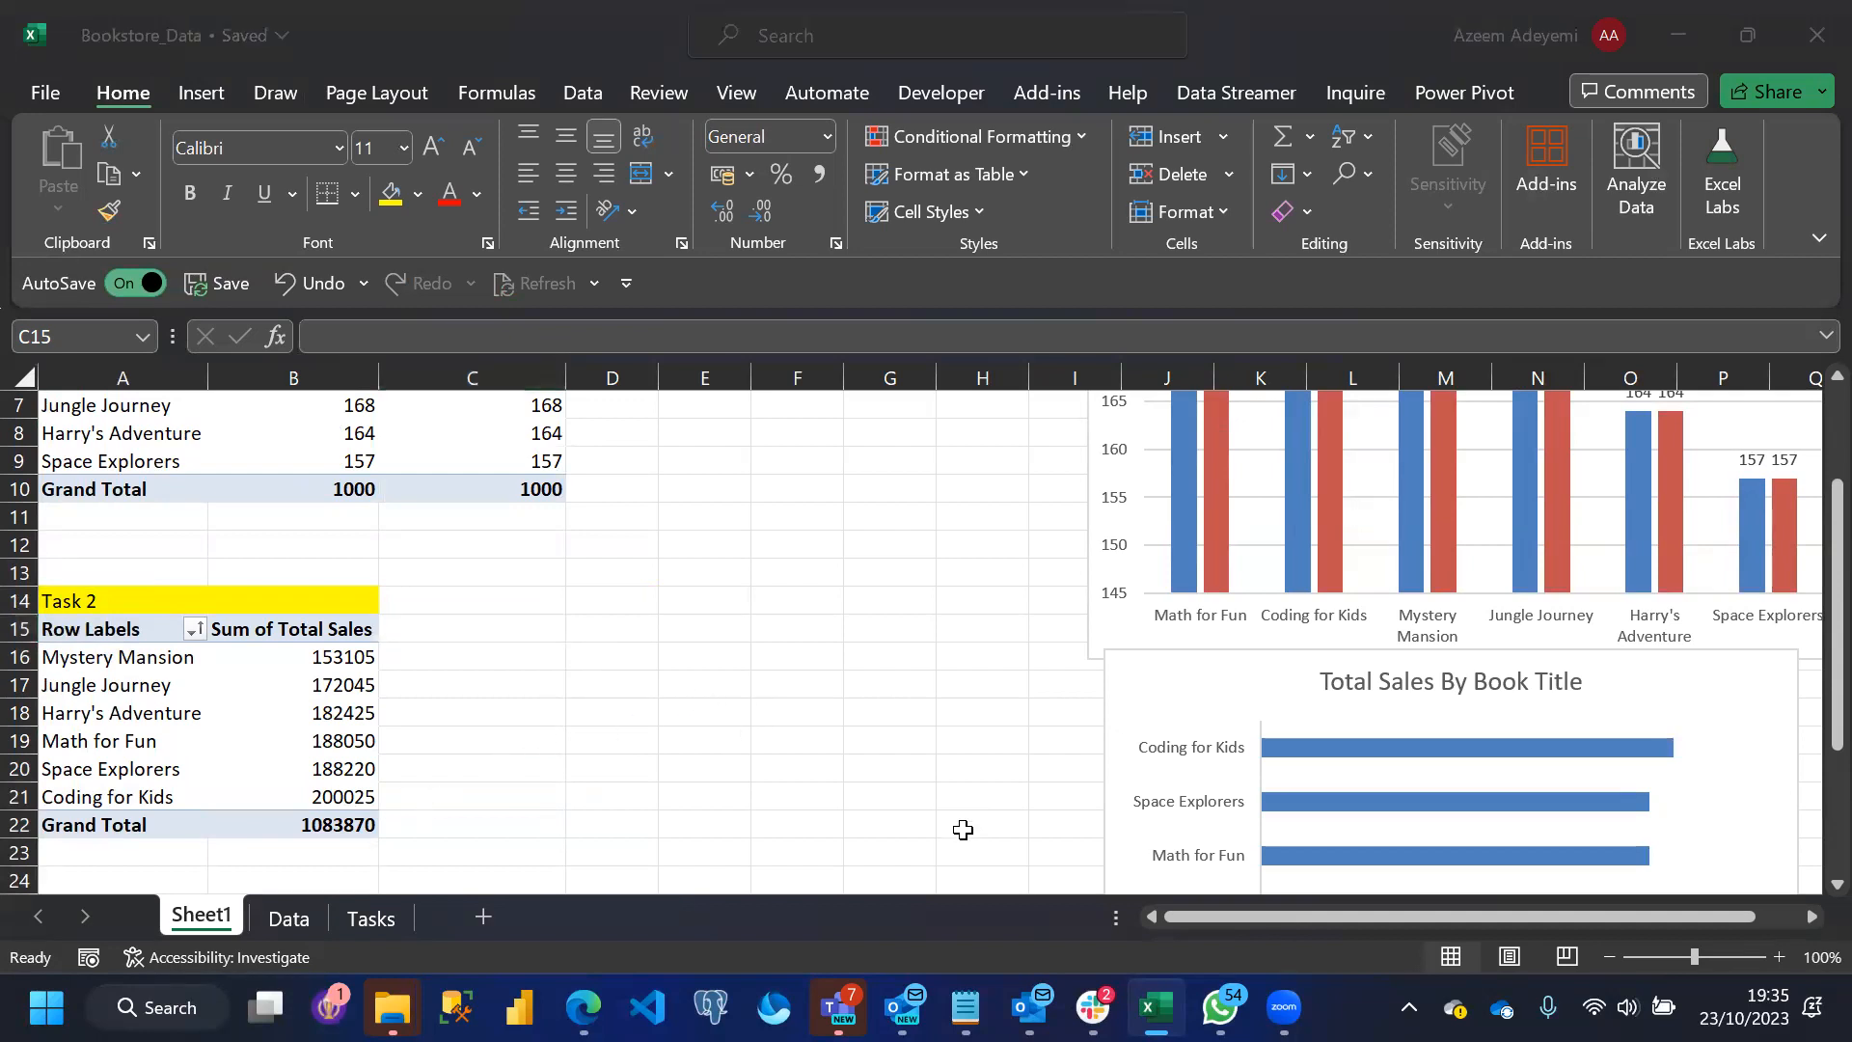
pyautogui.click(372, 919)
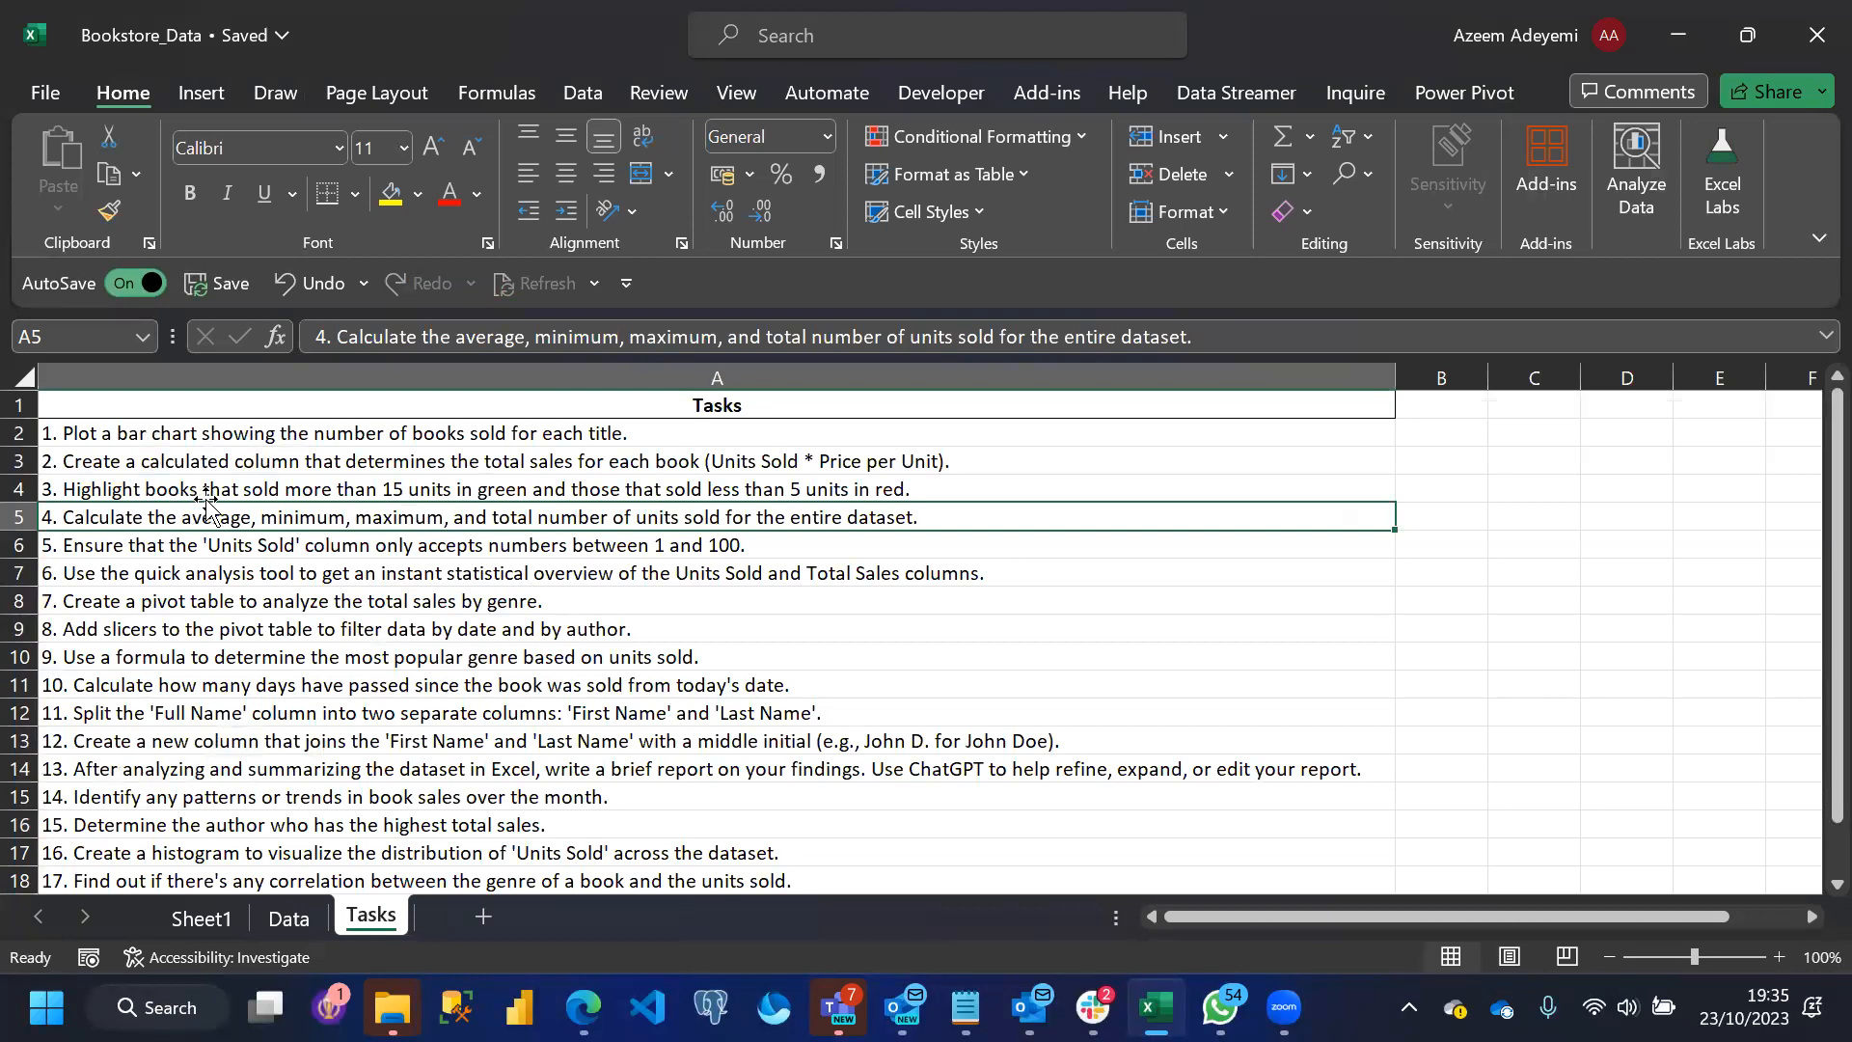
# Examine the book titles and Price per Unit column on the Data sheet against the task list
pyautogui.click(284, 914)
pyautogui.click(569, 434)
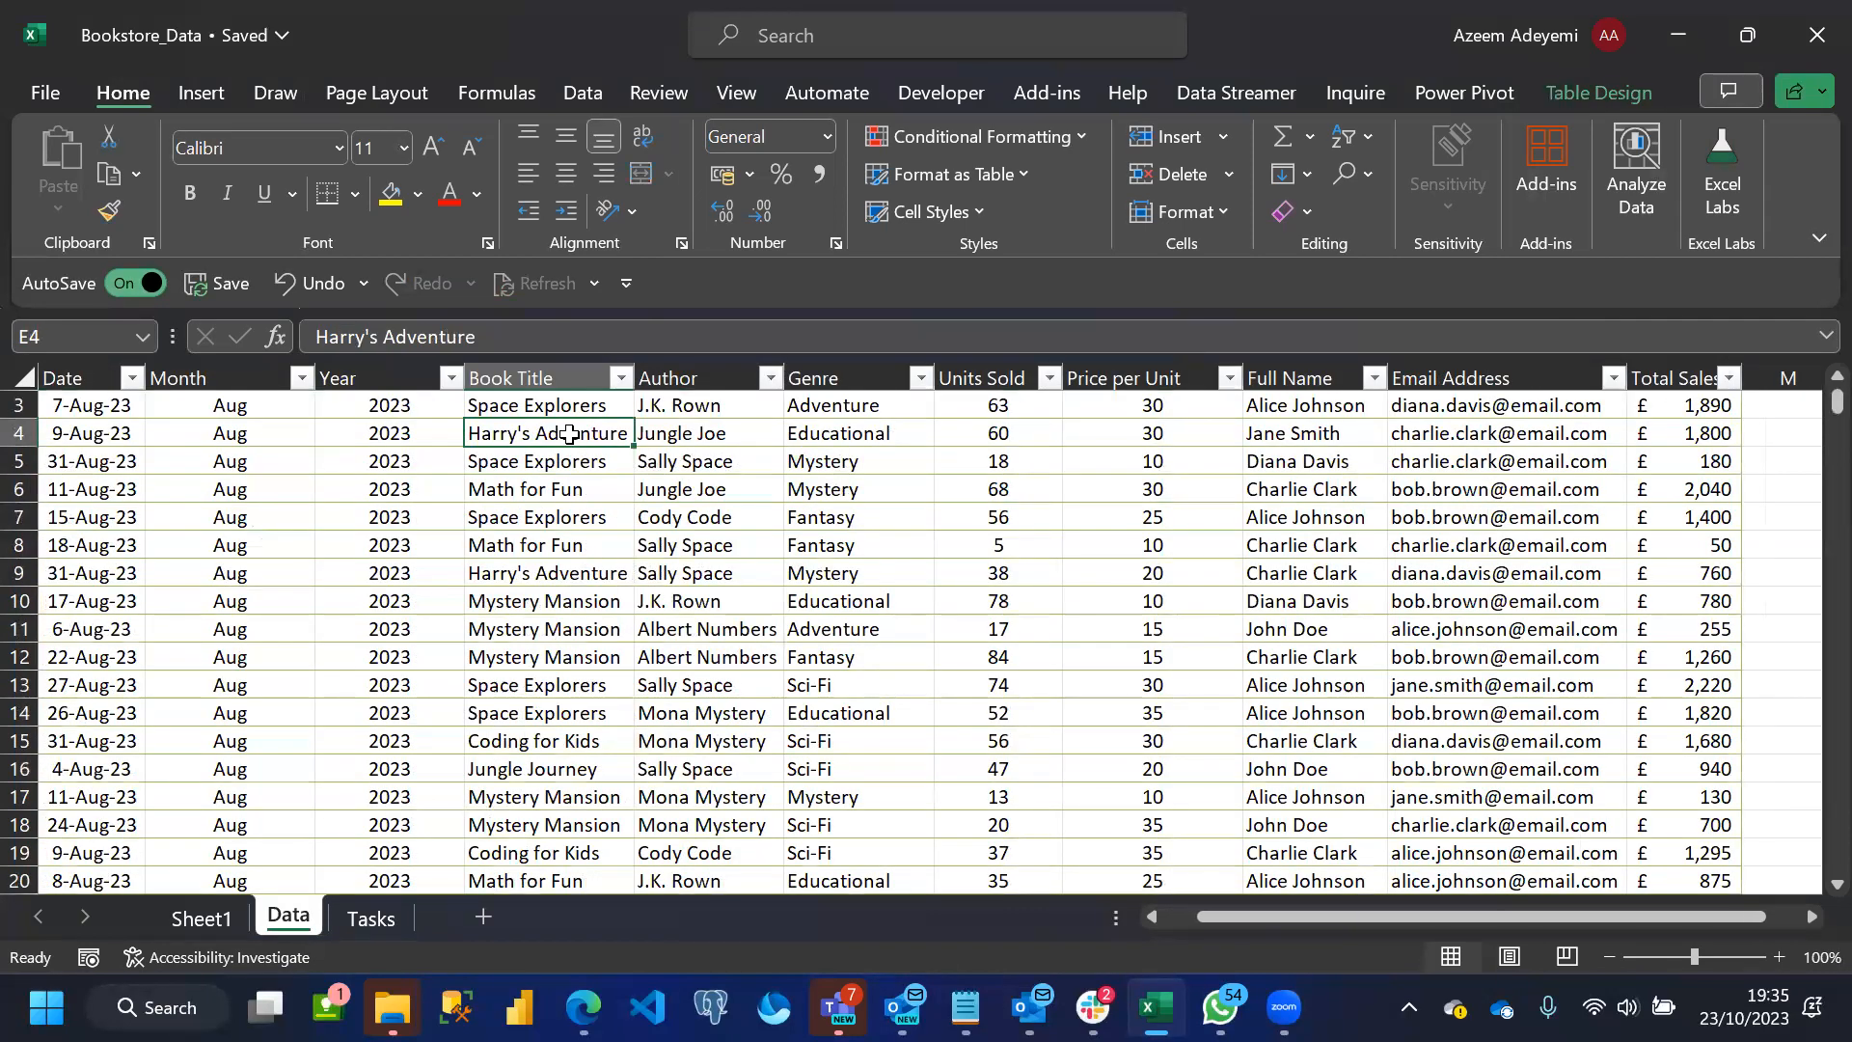
pyautogui.press('Up')
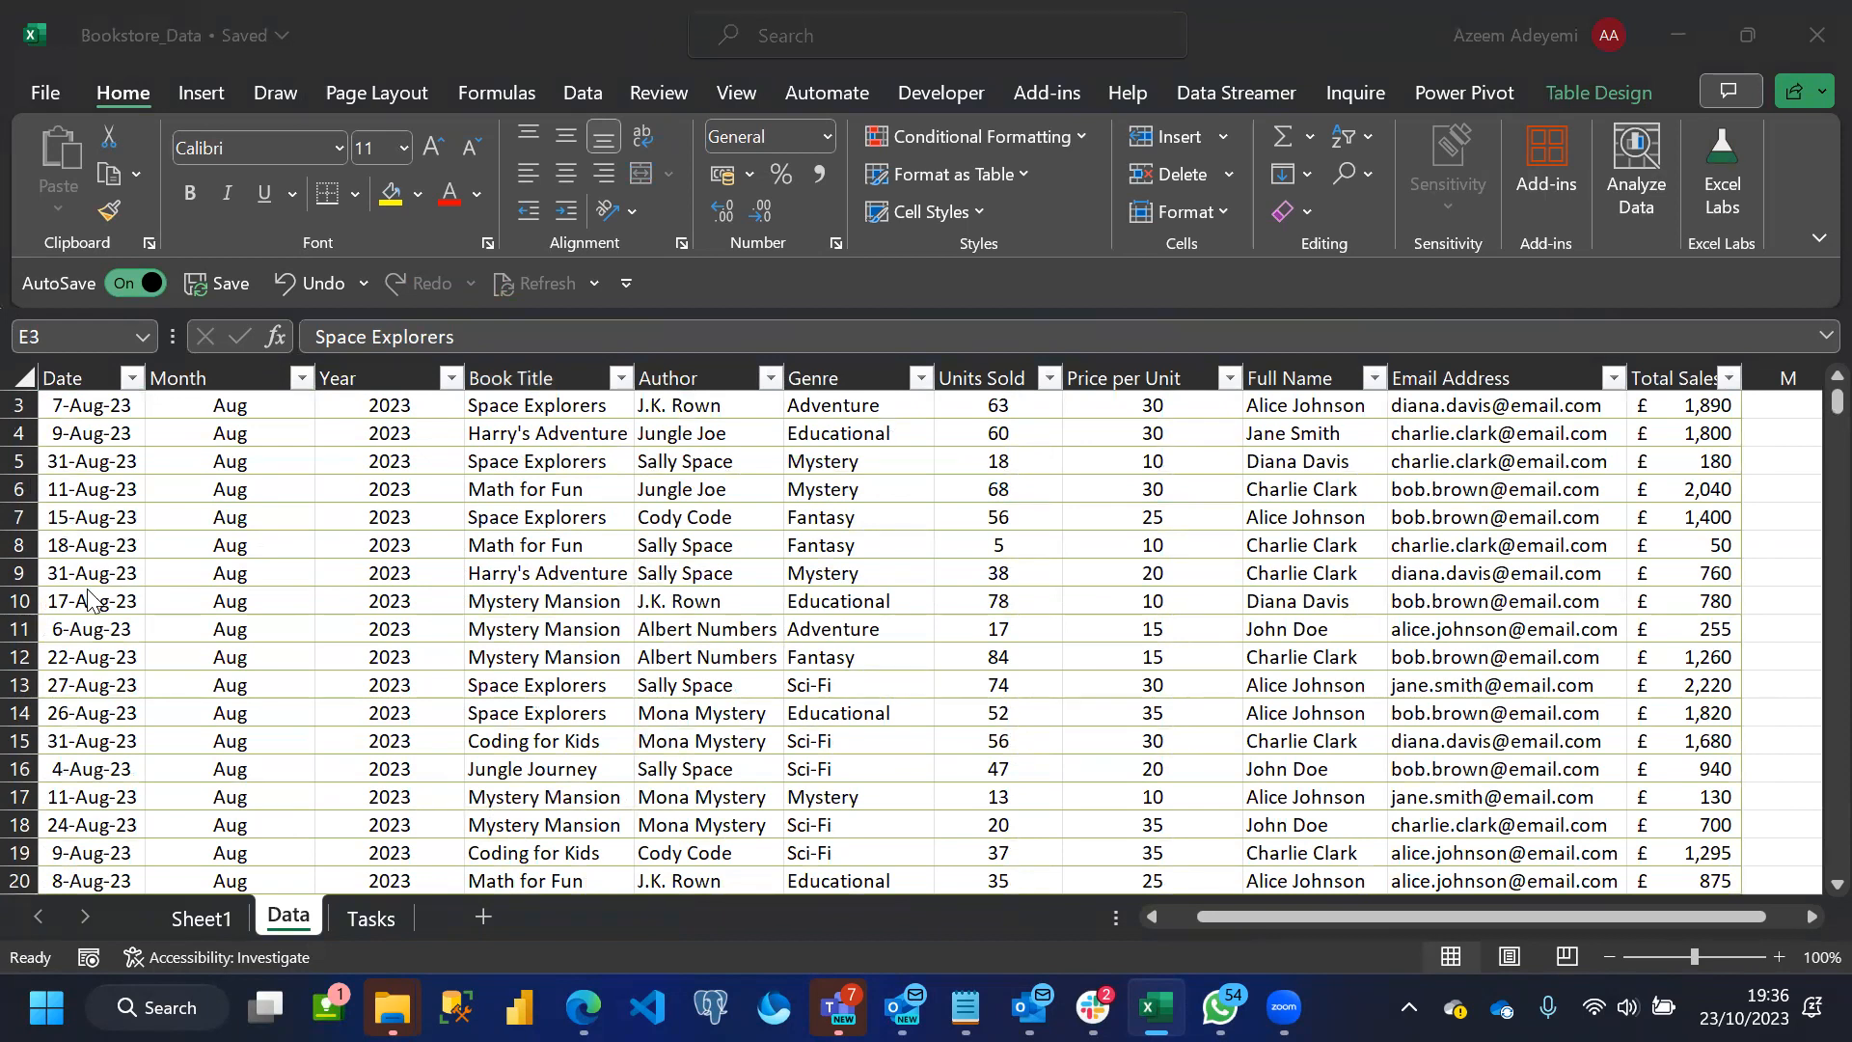
pyautogui.click(483, 431)
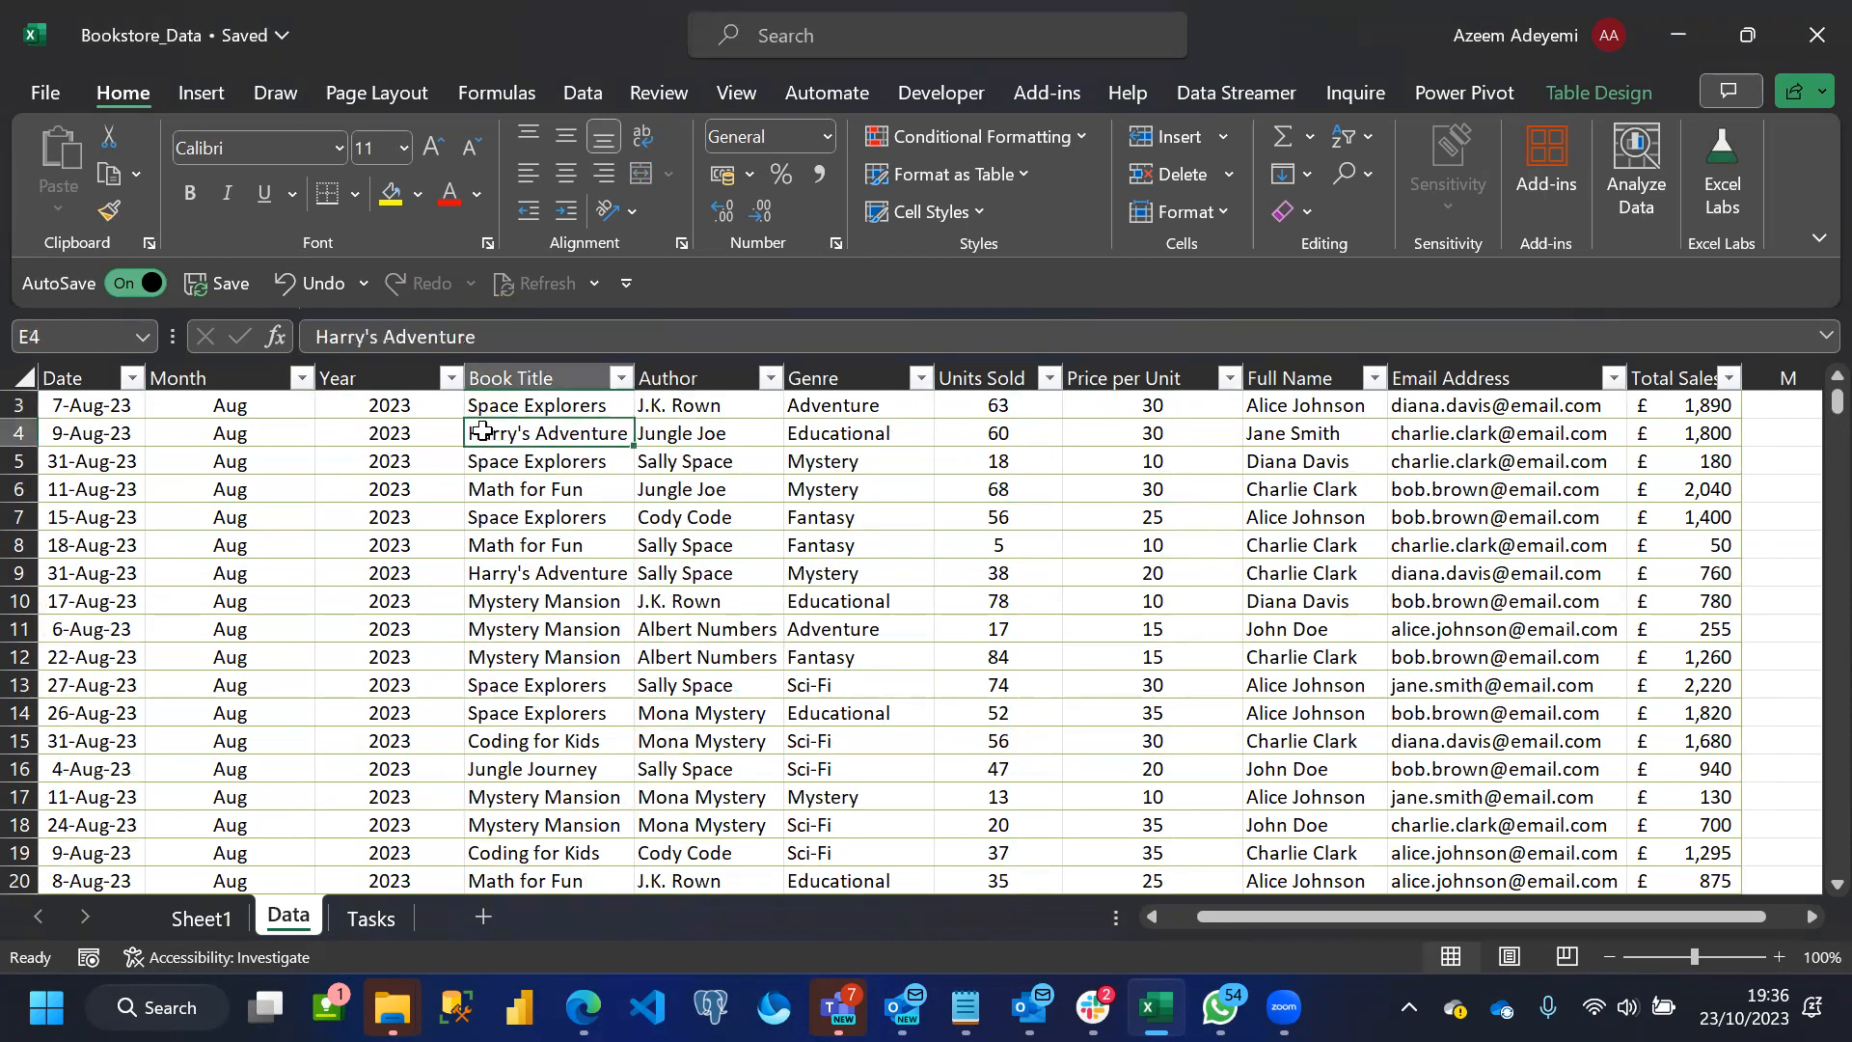
pyautogui.press('Up')
pyautogui.scroll(1, 482, 431)
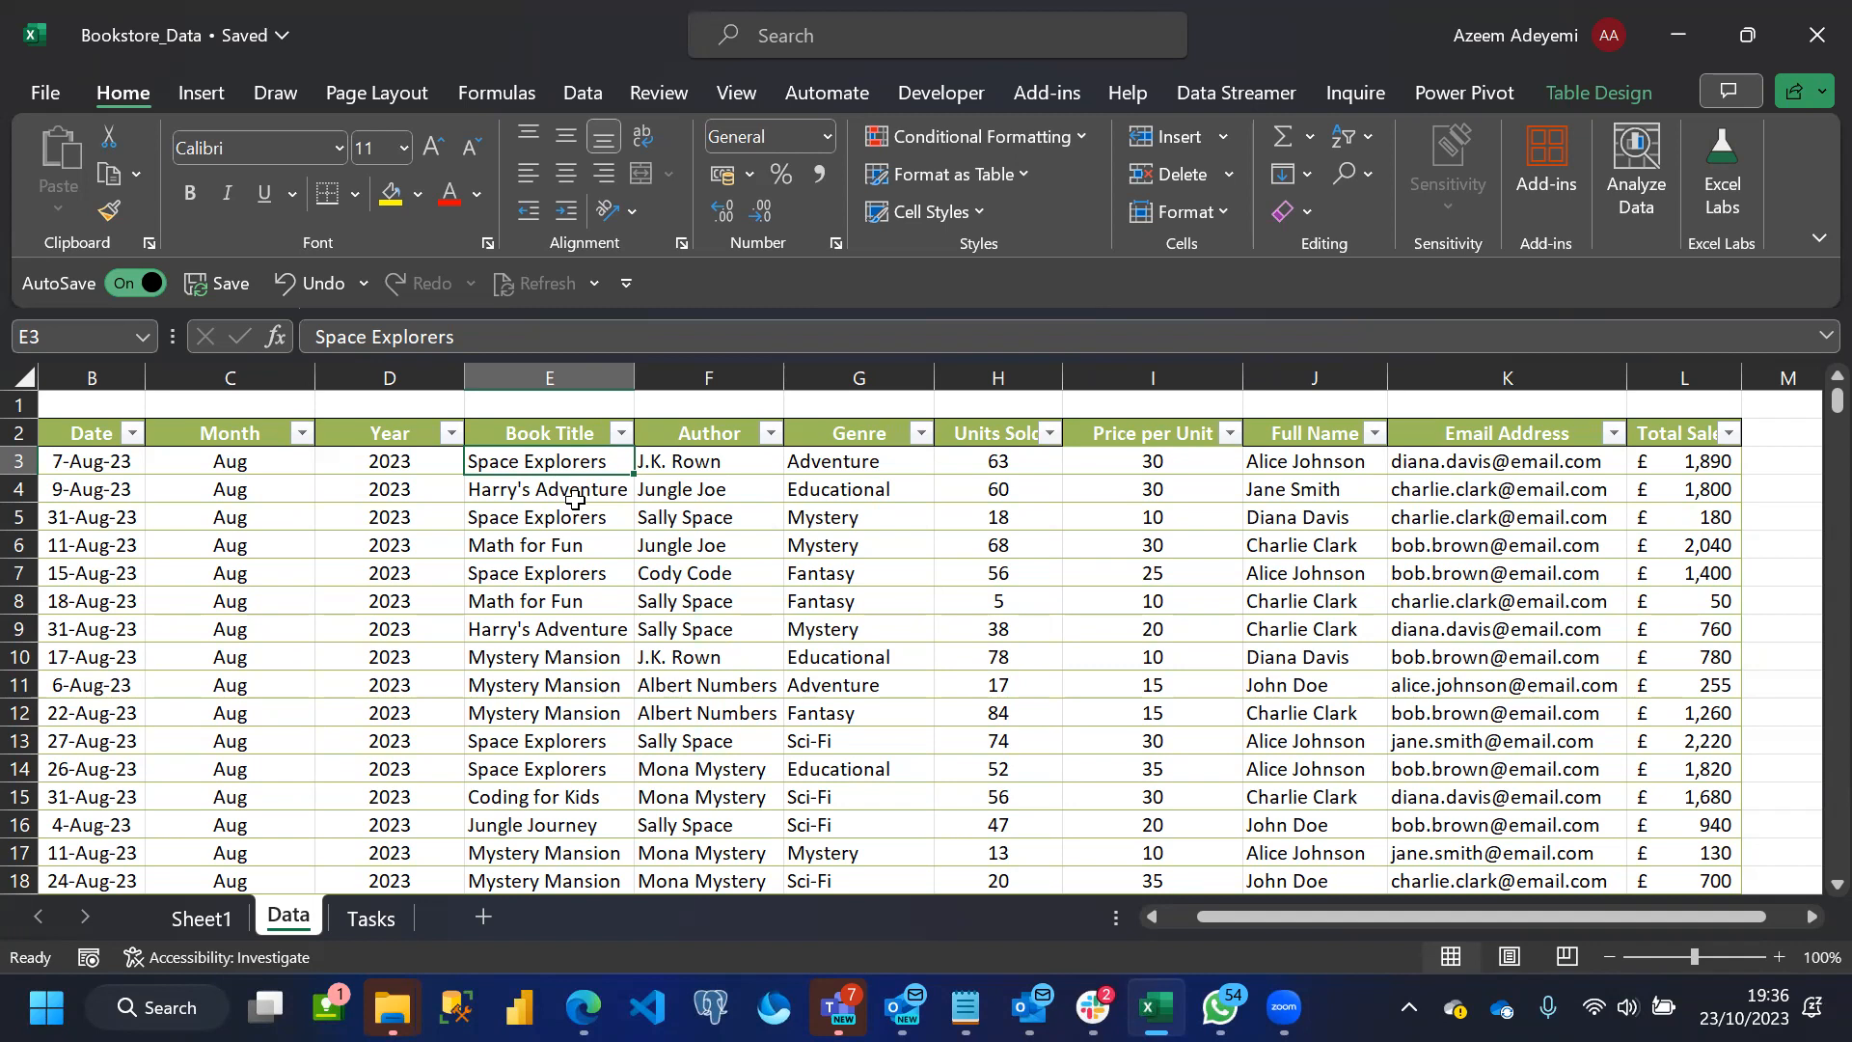
pyautogui.click(370, 919)
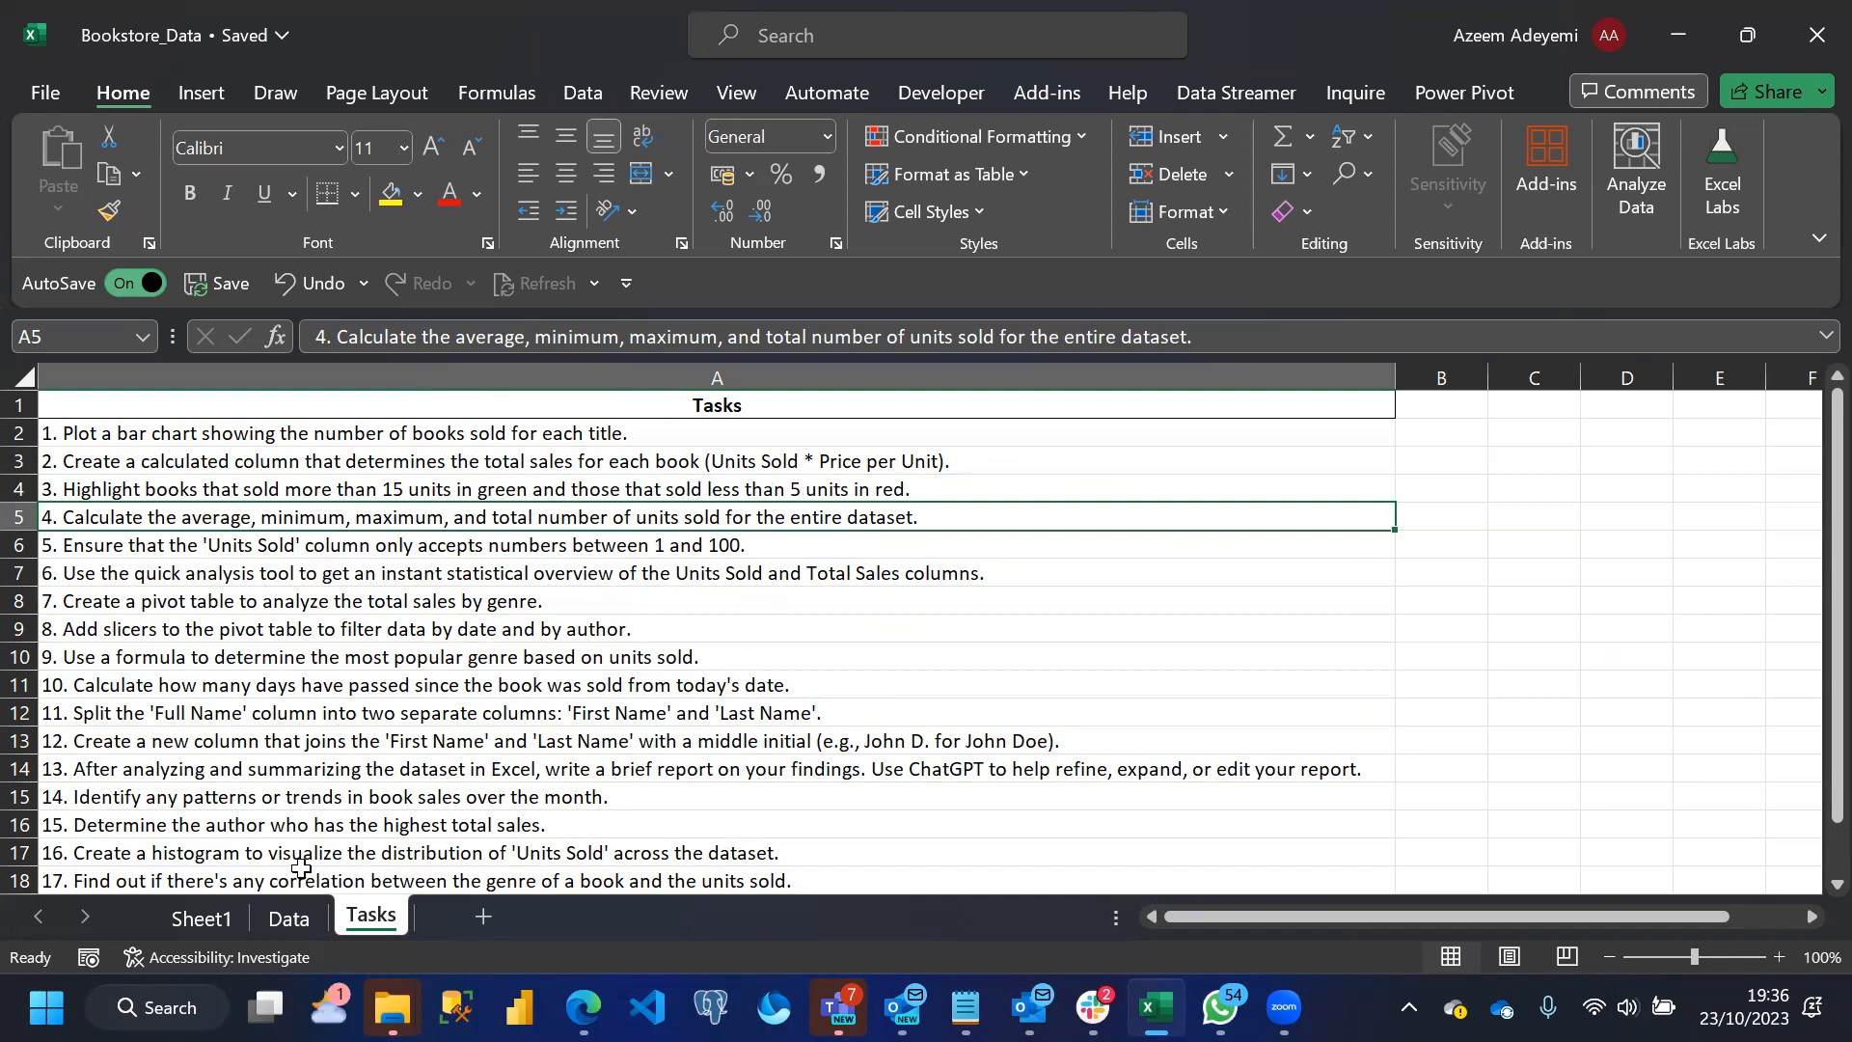
pyautogui.click(282, 916)
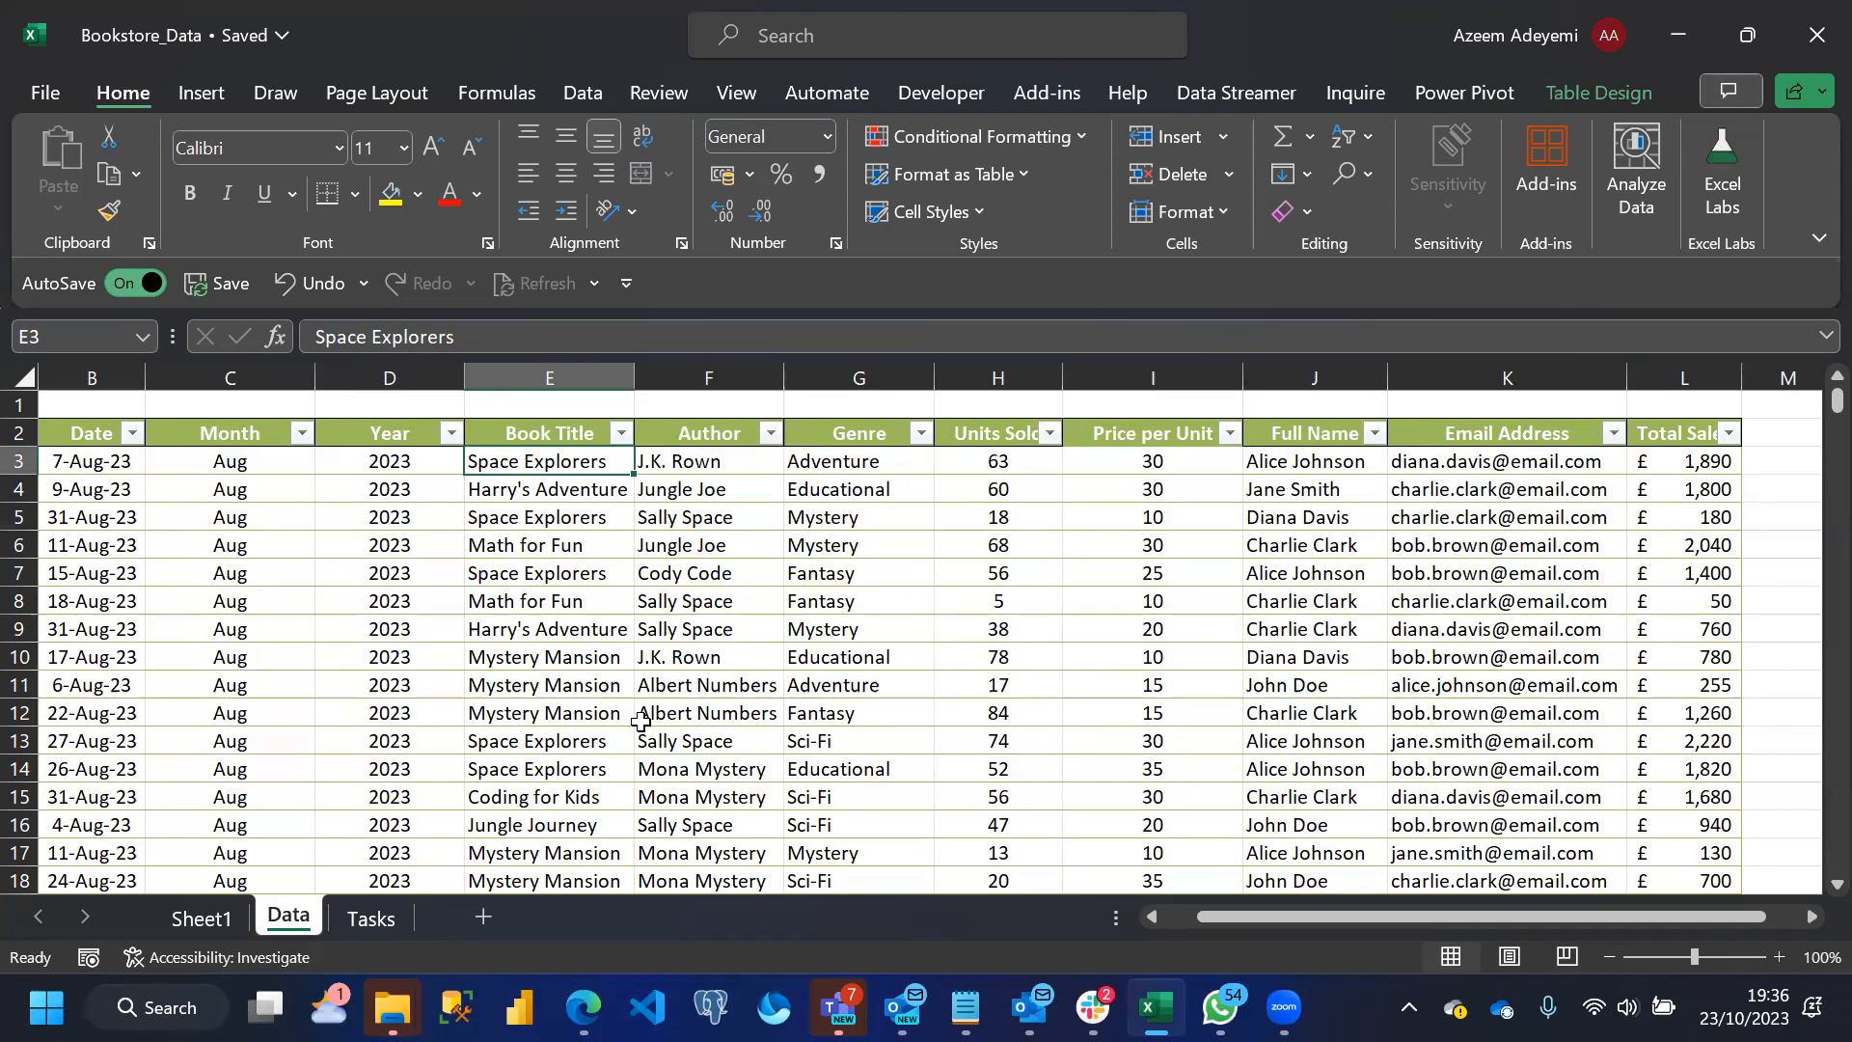
pyautogui.click(1150, 484)
pyautogui.press('Down')
pyautogui.press('Down')
pyautogui.press('Down')
pyautogui.press('Down')
pyautogui.press('Down')
pyautogui.press('Down')
pyautogui.press('Down')
pyautogui.press('Down')
pyautogui.press('Down')
pyautogui.press('Down')
pyautogui.press('Down')
pyautogui.press('Down')
pyautogui.press('Down')
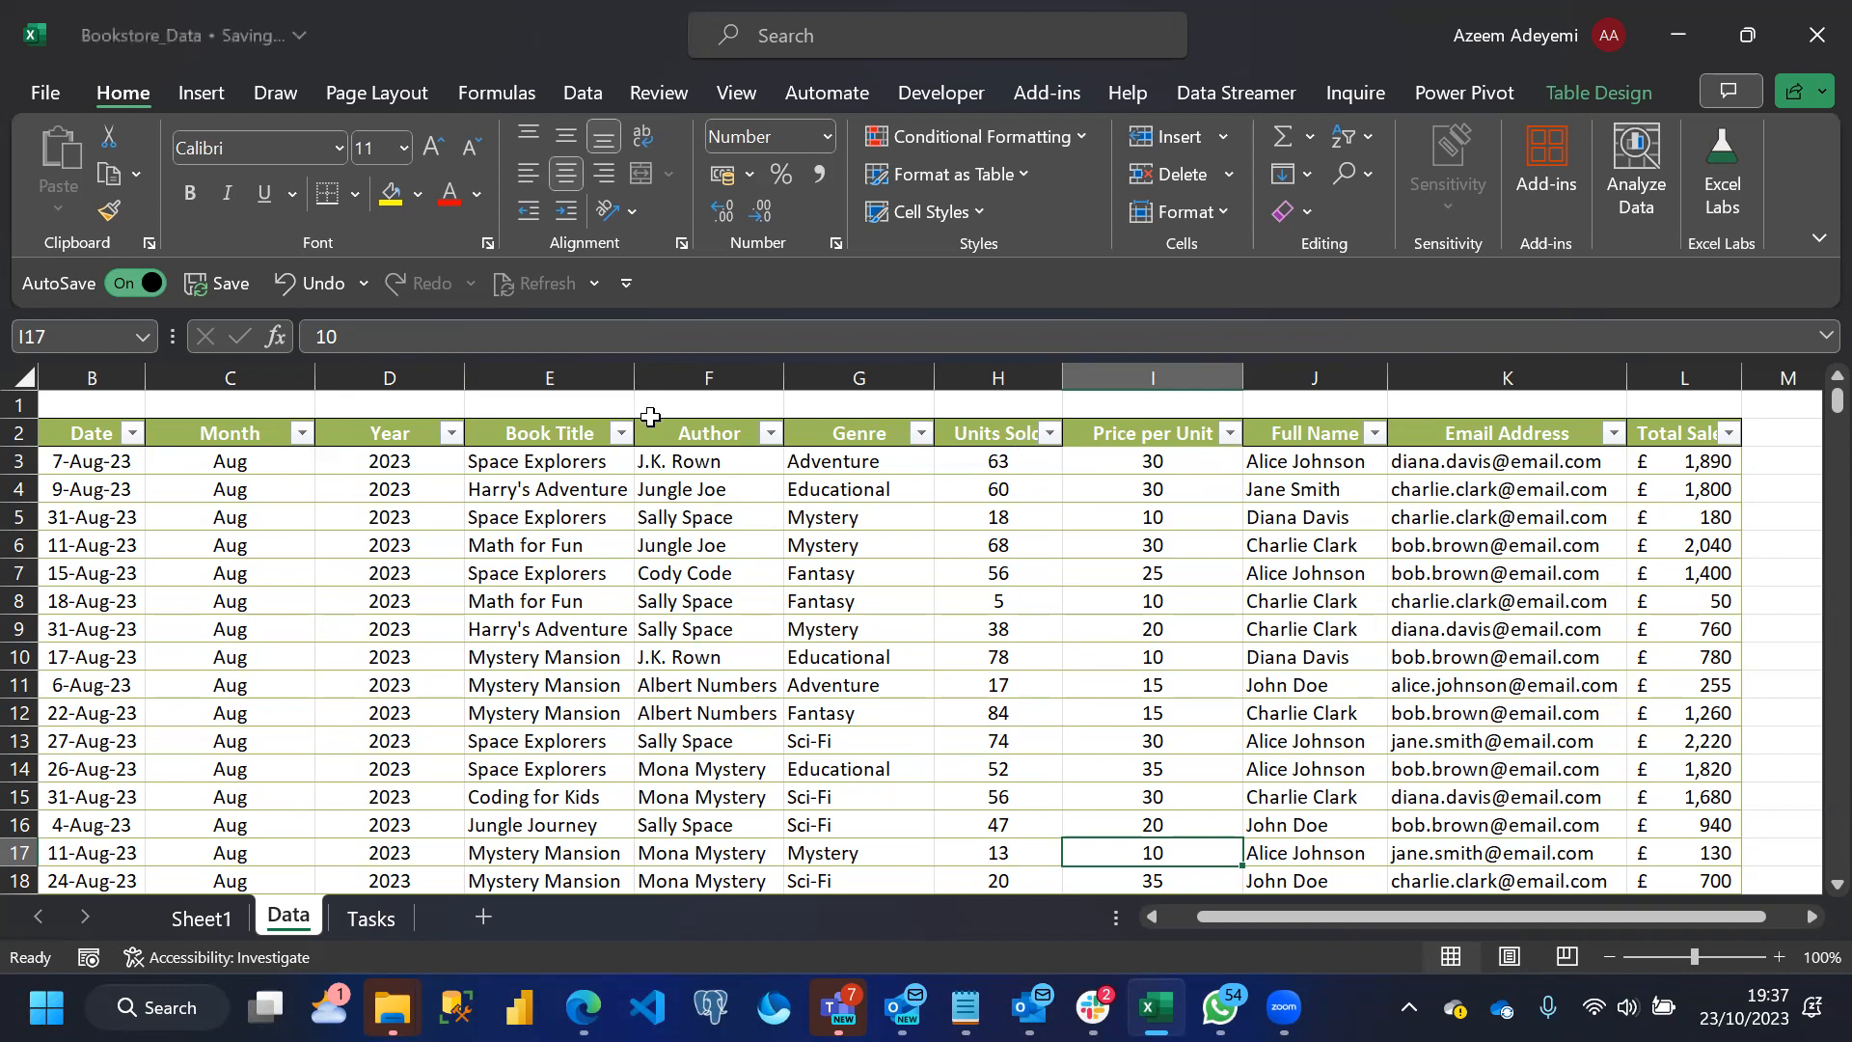
# Filter the Data table's Book Title column to show only Coding for Kids
pyautogui.click(622, 441)
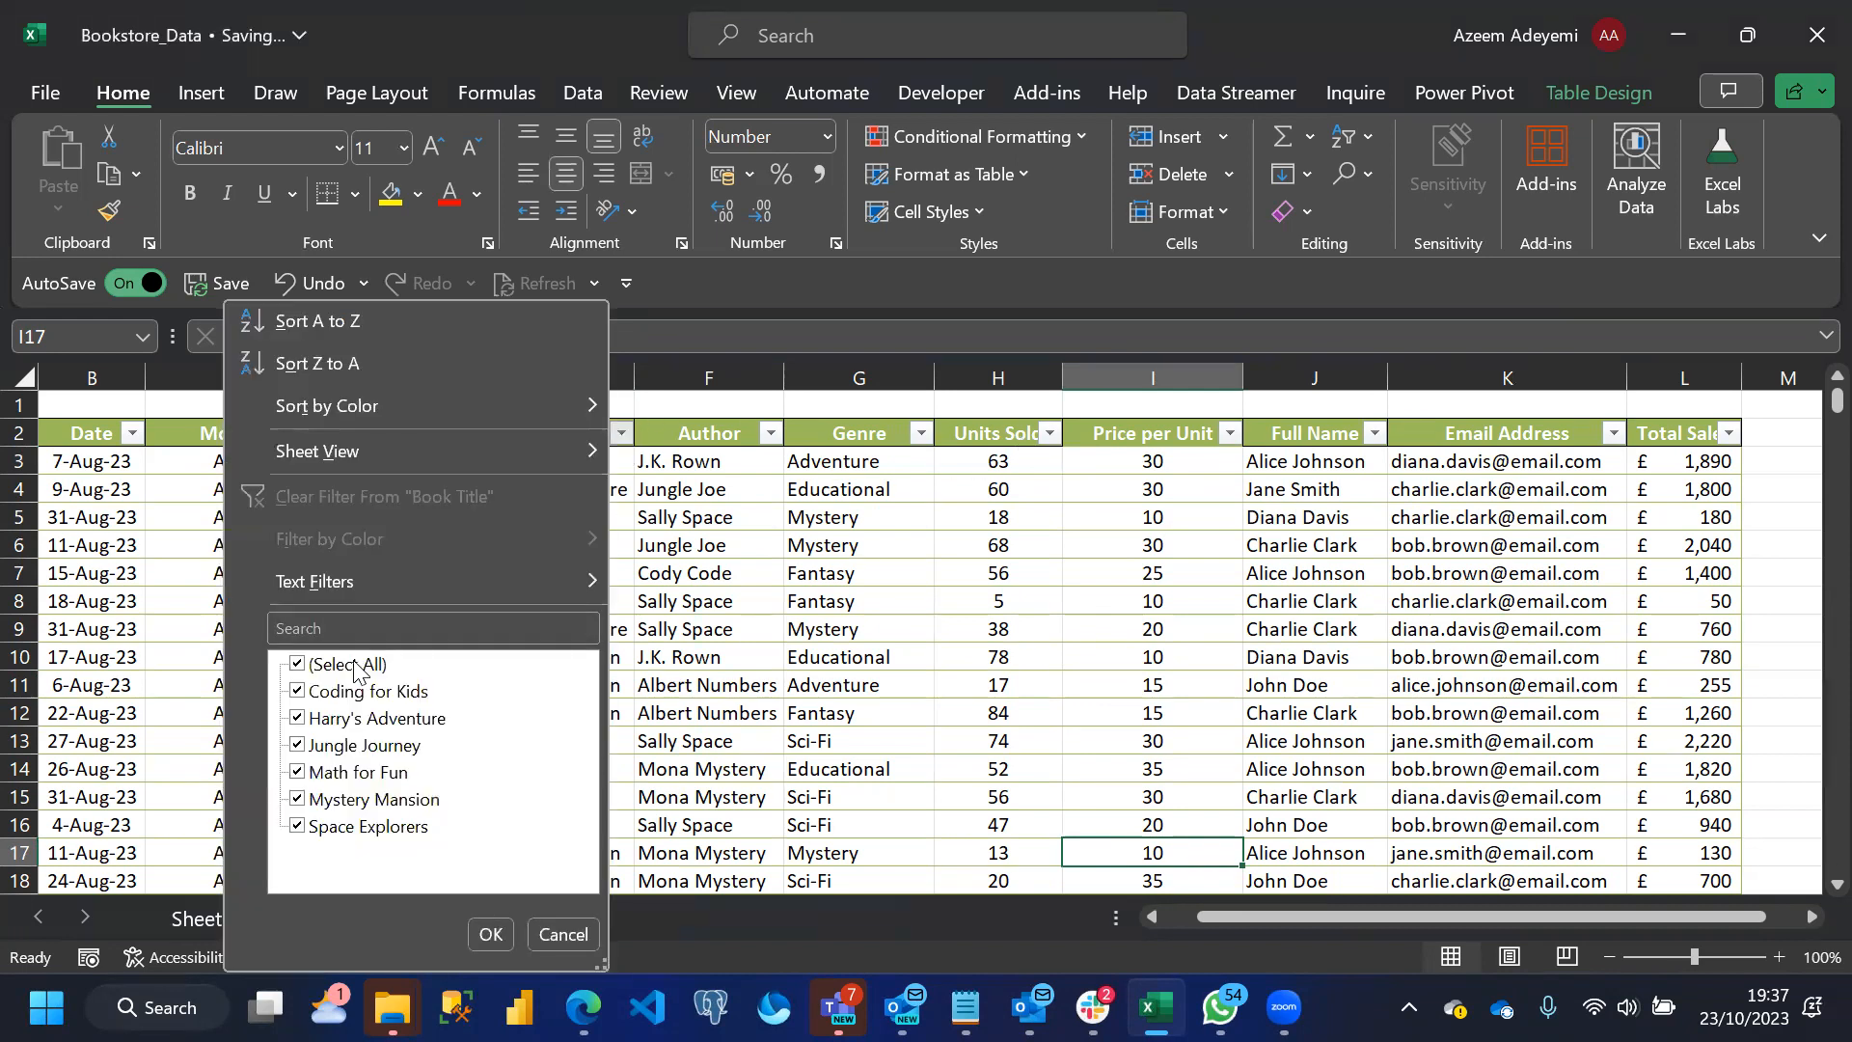
pyautogui.click(353, 666)
pyautogui.click(359, 691)
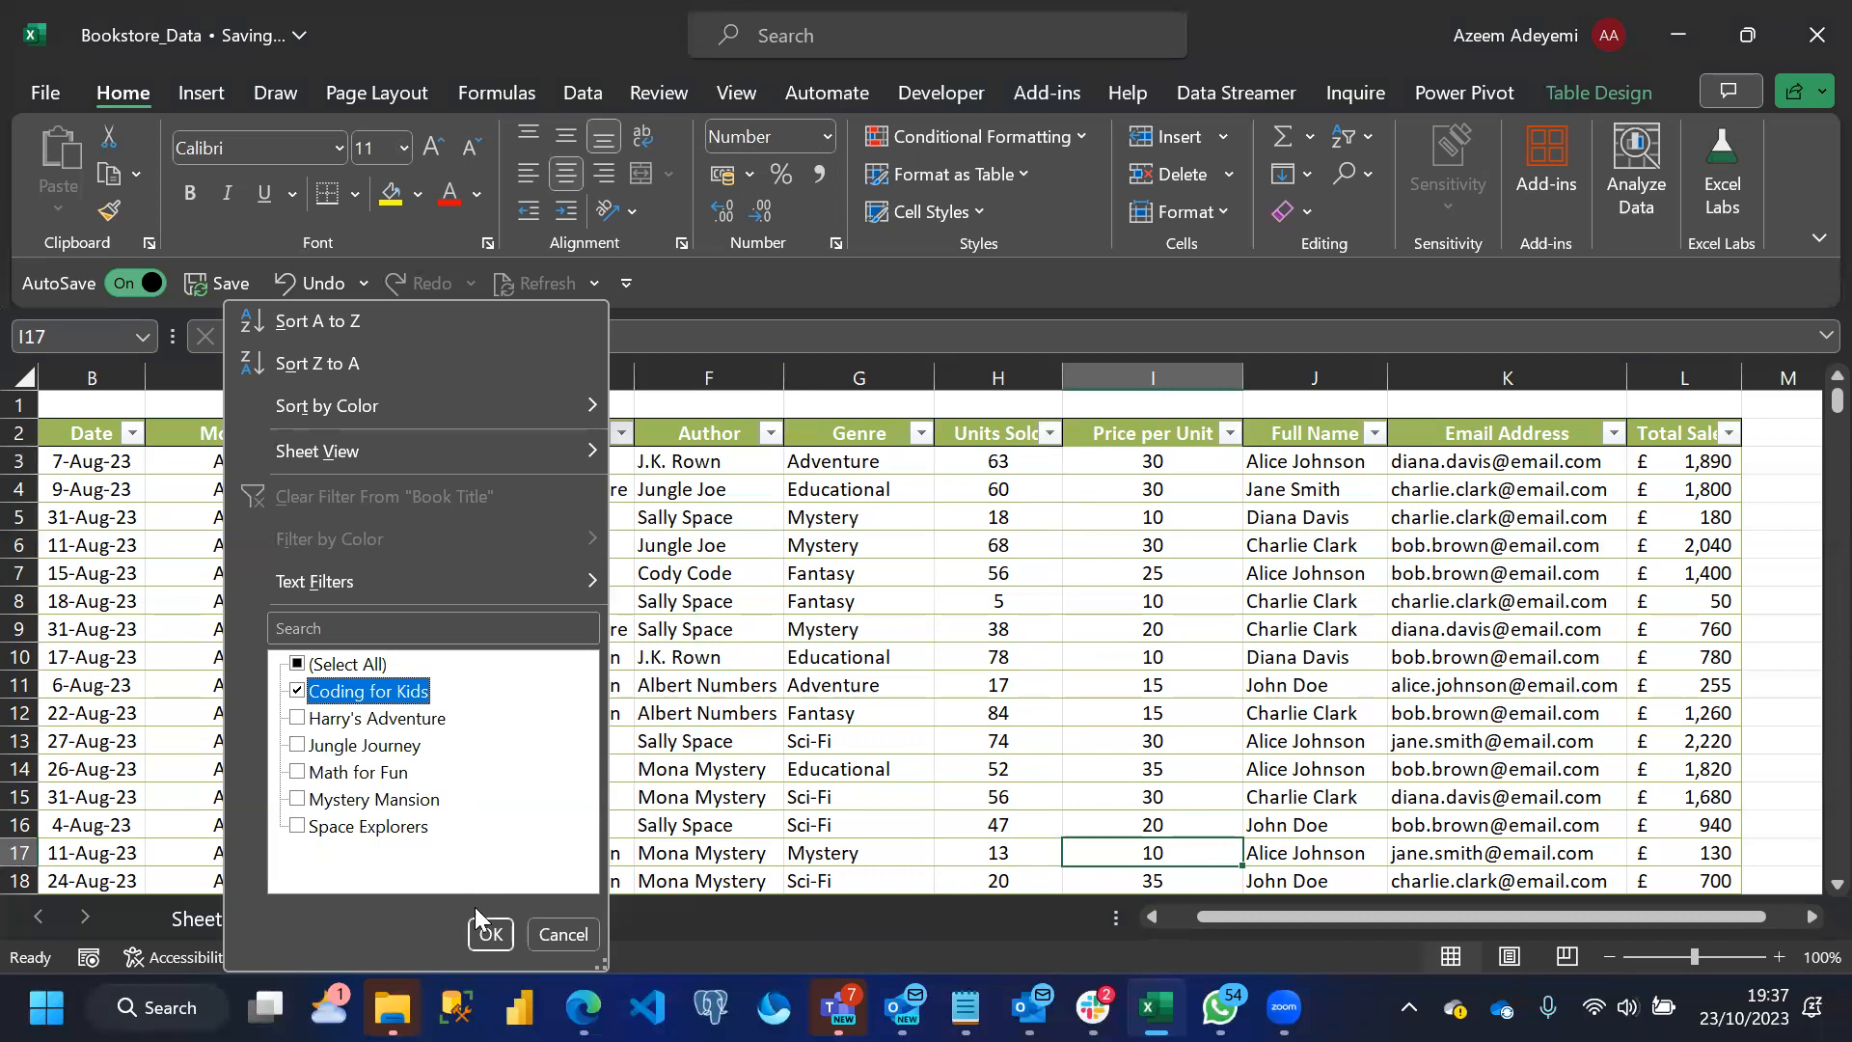
pyautogui.click(489, 934)
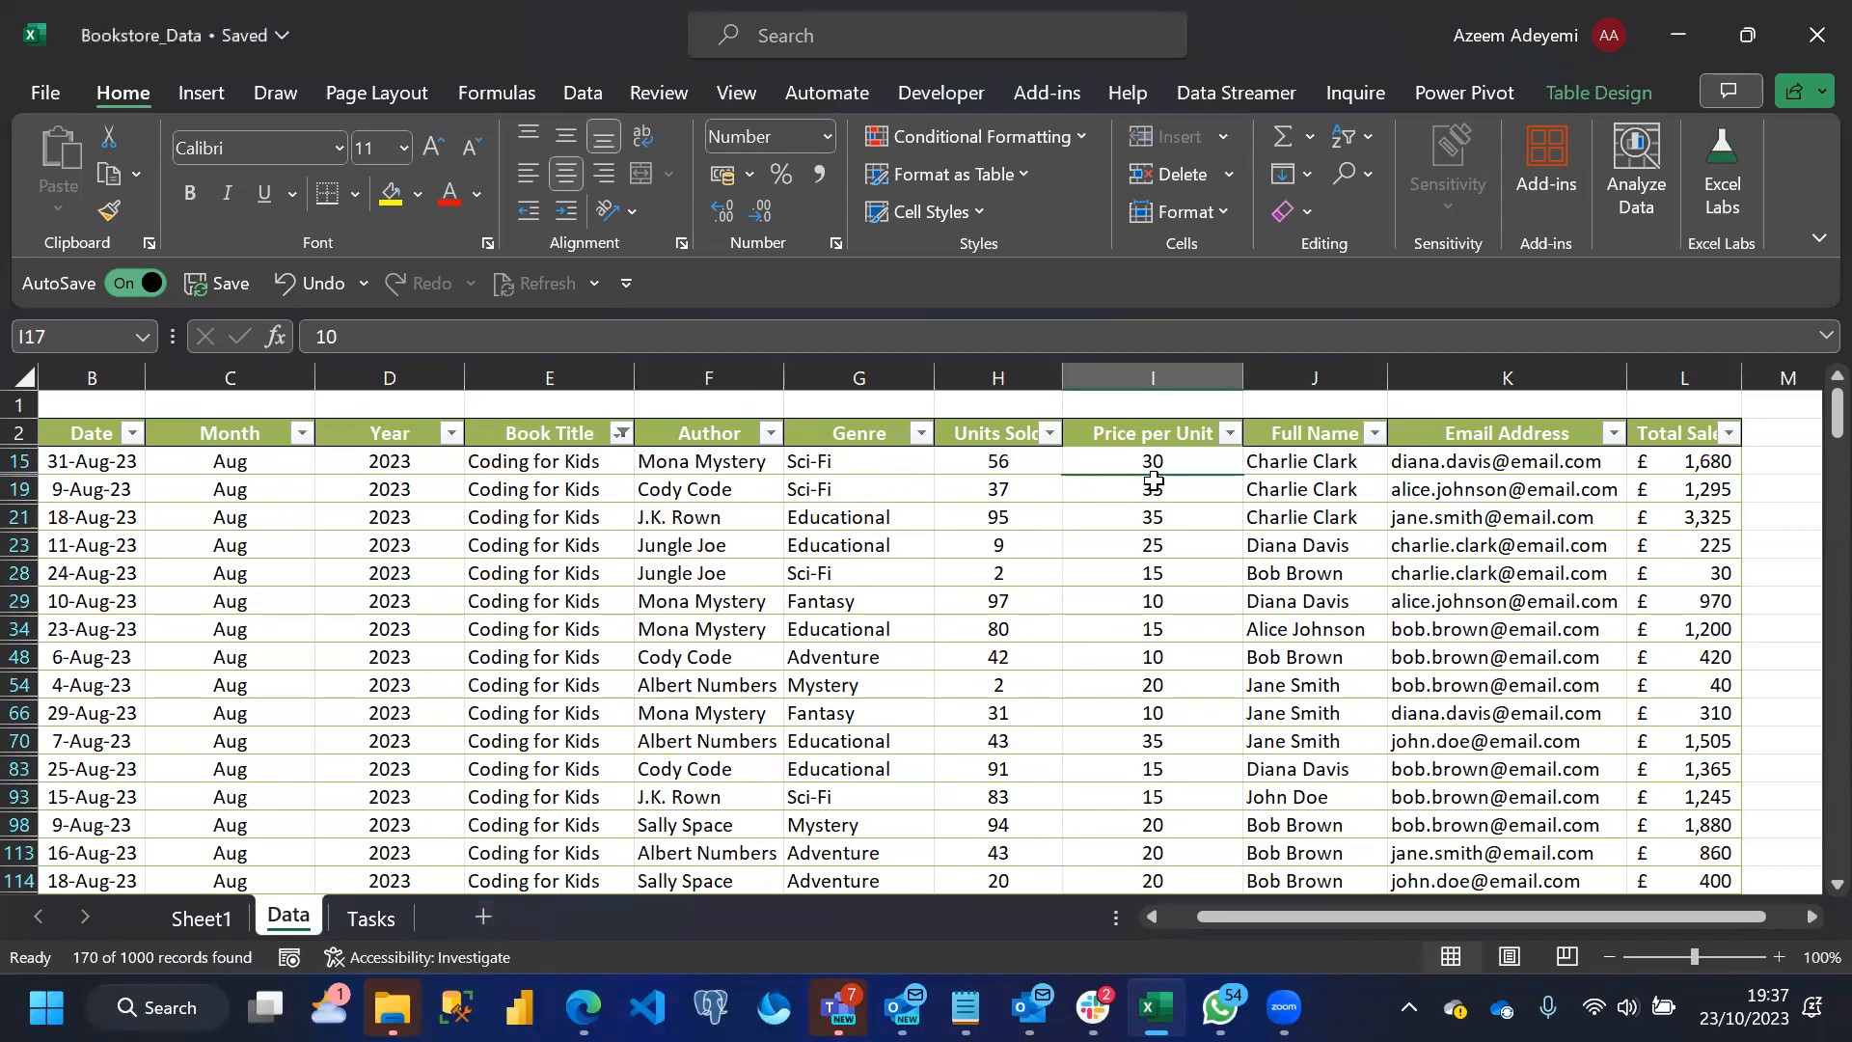
# Examine the Price per Unit values in the Coding for Kids rows and the distinct prices available for filtering
pyautogui.click(1157, 492)
pyautogui.press('Down')
pyautogui.press('Down')
pyautogui.press('Down')
pyautogui.press('Down')
pyautogui.press('Down')
pyautogui.press('Down')
pyautogui.press('Down')
pyautogui.press('Down')
pyautogui.press('Down')
pyautogui.press('Down')
pyautogui.press('Down')
pyautogui.press('Down')
pyautogui.press('Down')
pyautogui.press('Down')
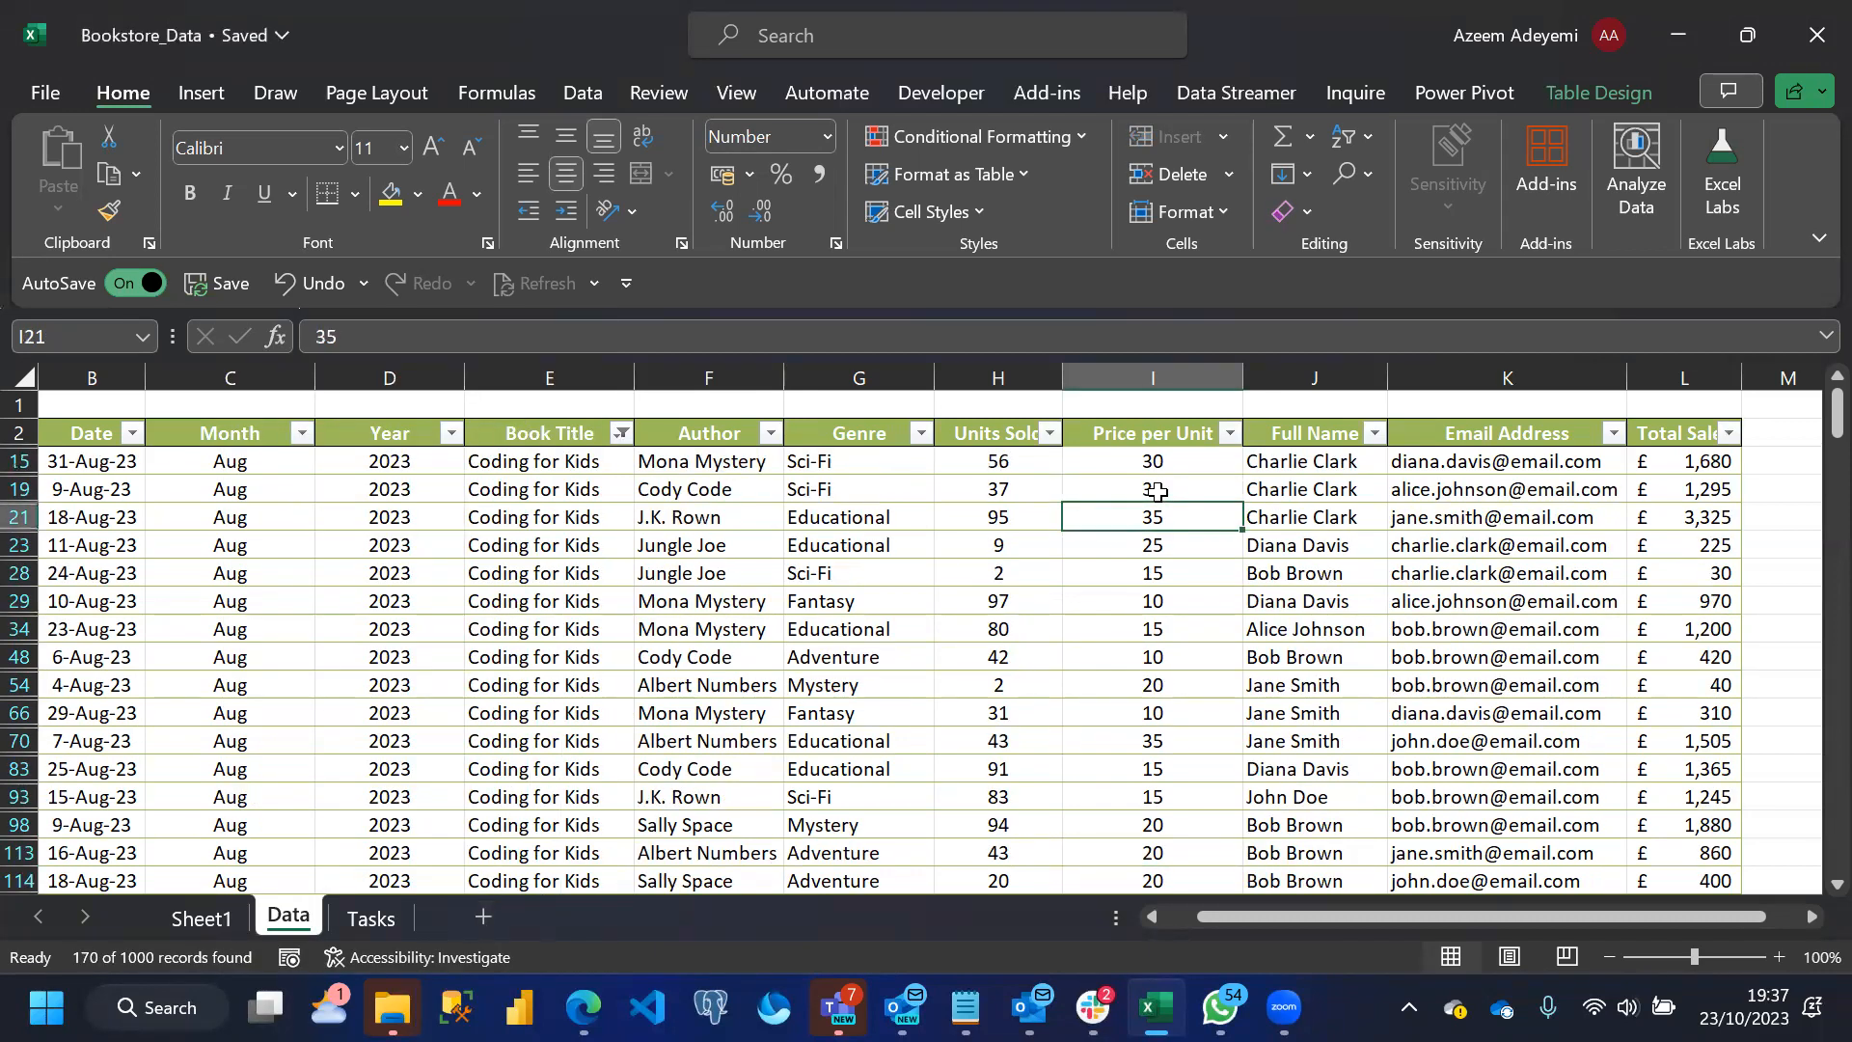
pyautogui.press('Down')
pyautogui.press('Down')
pyautogui.press('Down')
pyautogui.press('Down')
pyautogui.press('Down')
pyautogui.press('Down')
pyautogui.press('Down')
pyautogui.press('Down')
pyautogui.press('Down')
pyautogui.press('Down')
pyautogui.press('Down')
pyautogui.press('Down')
pyautogui.press('Down')
pyautogui.press('Down')
pyautogui.press('Down')
pyautogui.press('Down')
pyautogui.press('Down')
pyautogui.press('Down')
pyautogui.press('Down')
pyautogui.press('Down')
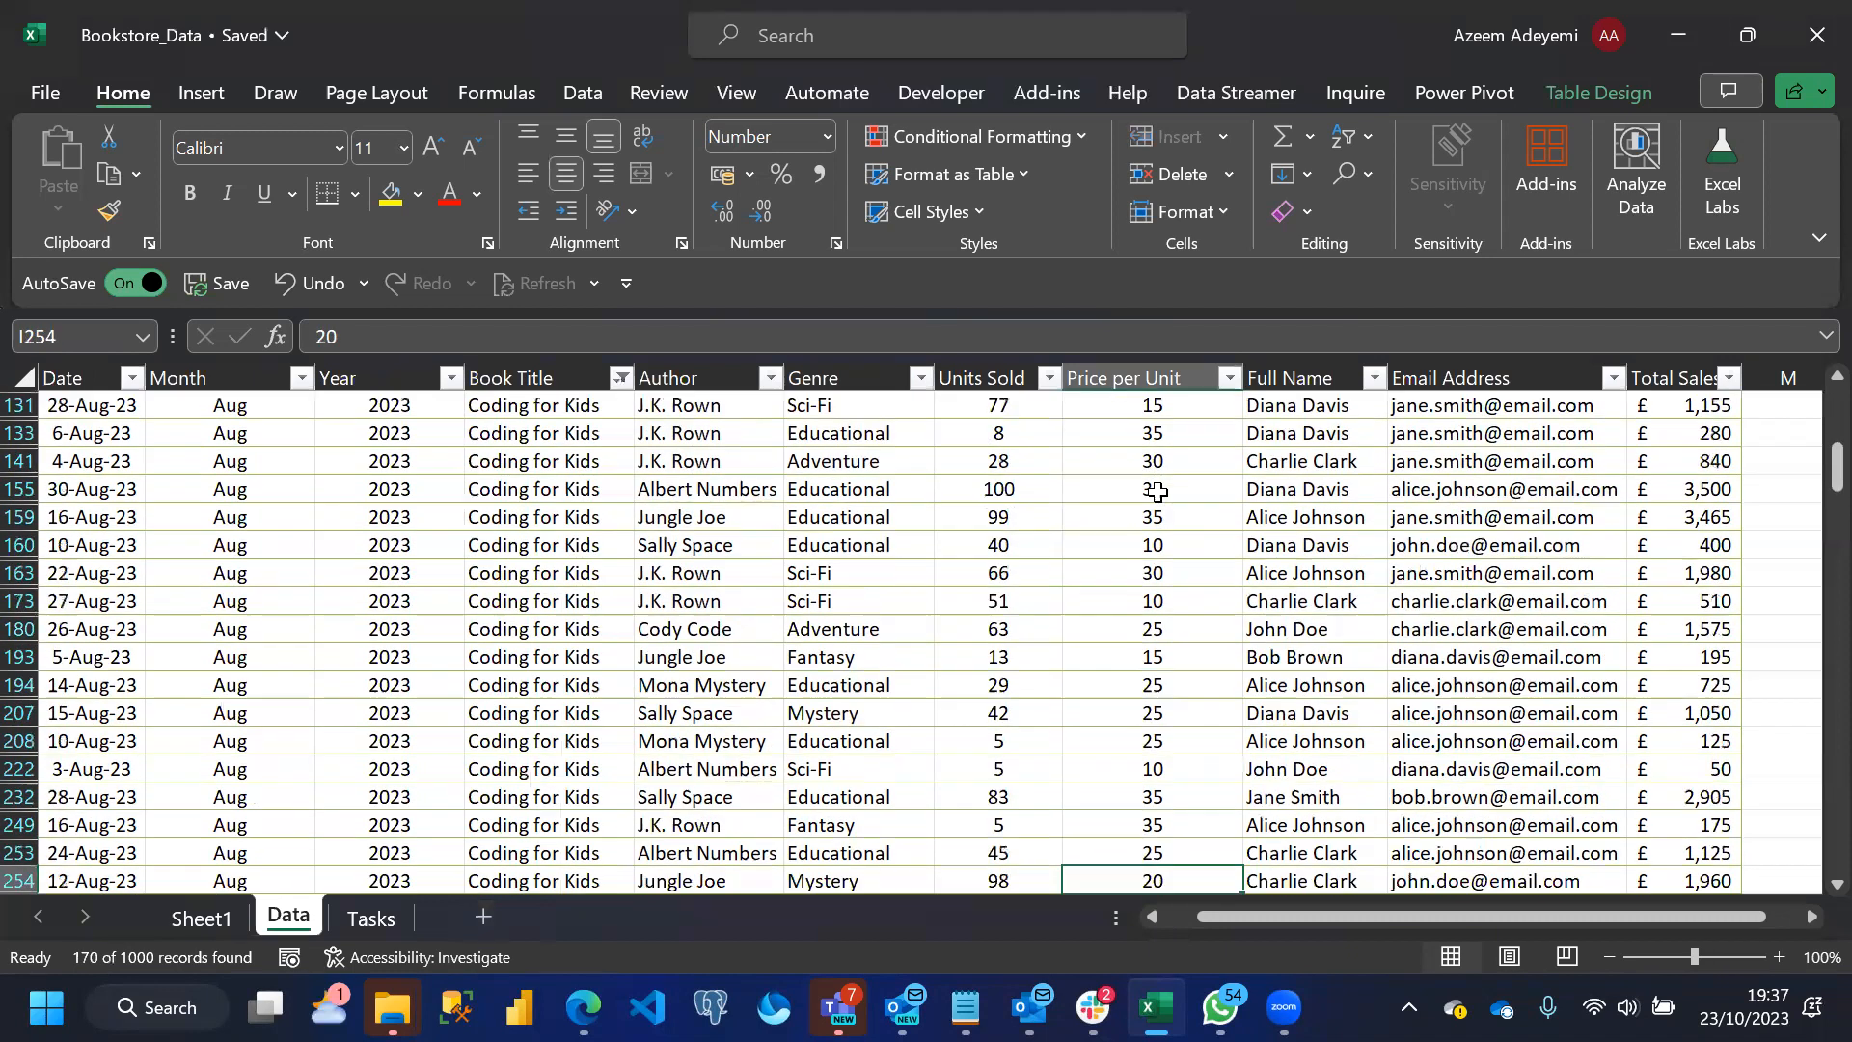
pyautogui.press('Down')
pyautogui.press('Down')
pyautogui.press('Down')
pyautogui.press('Down')
pyautogui.press('Down')
pyautogui.press('Down')
pyautogui.press('Down')
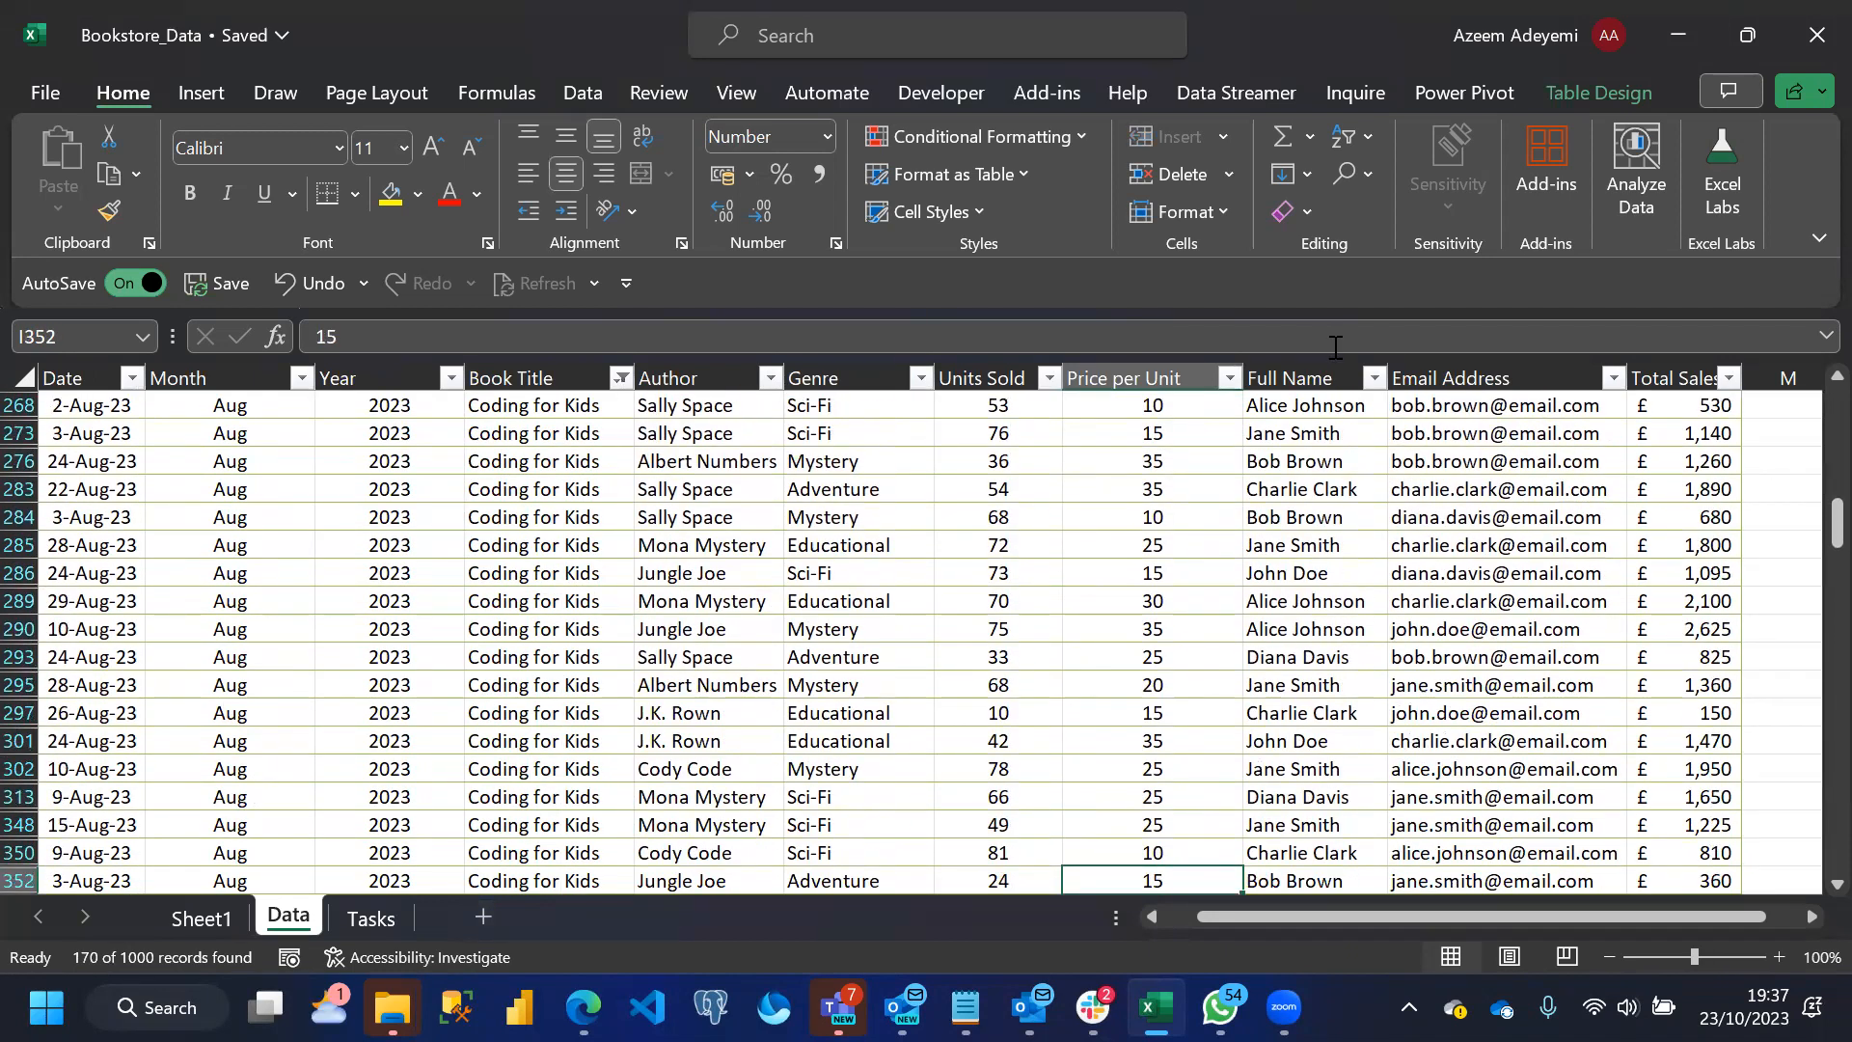
pyautogui.click(1230, 379)
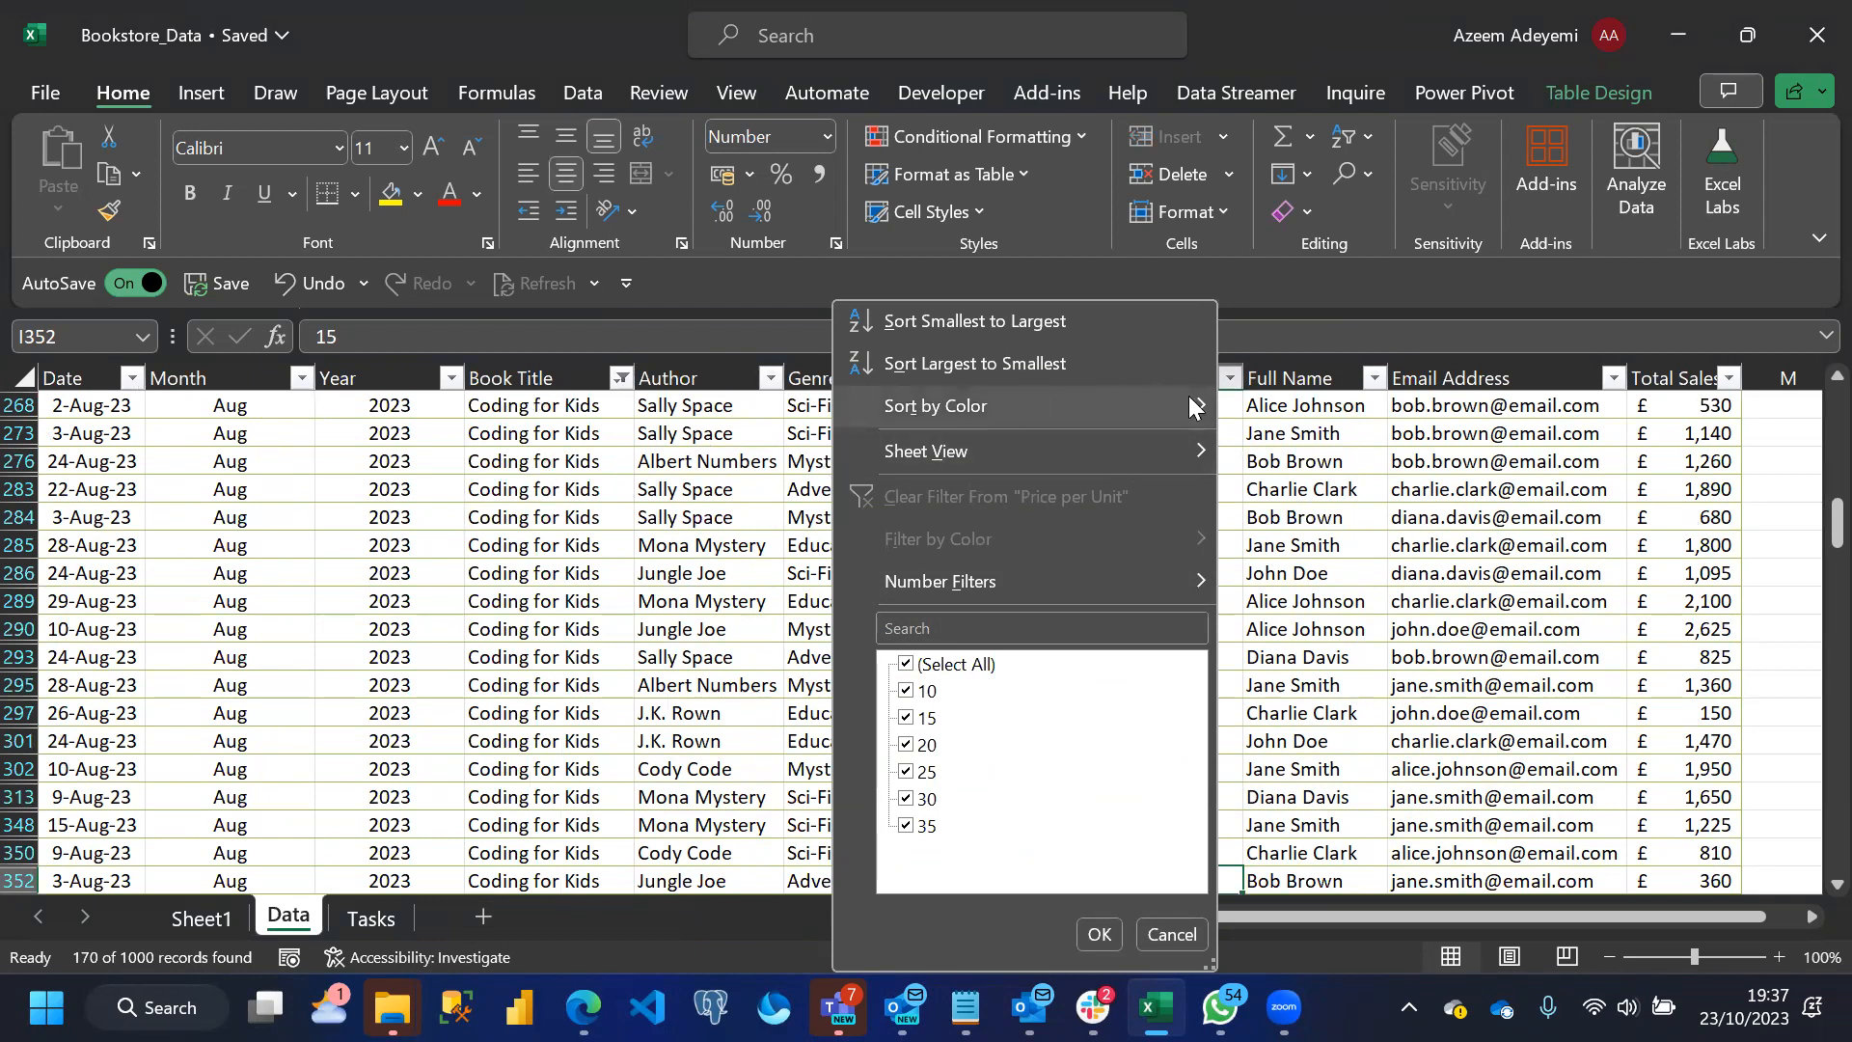
pyautogui.moveTo(1196, 407)
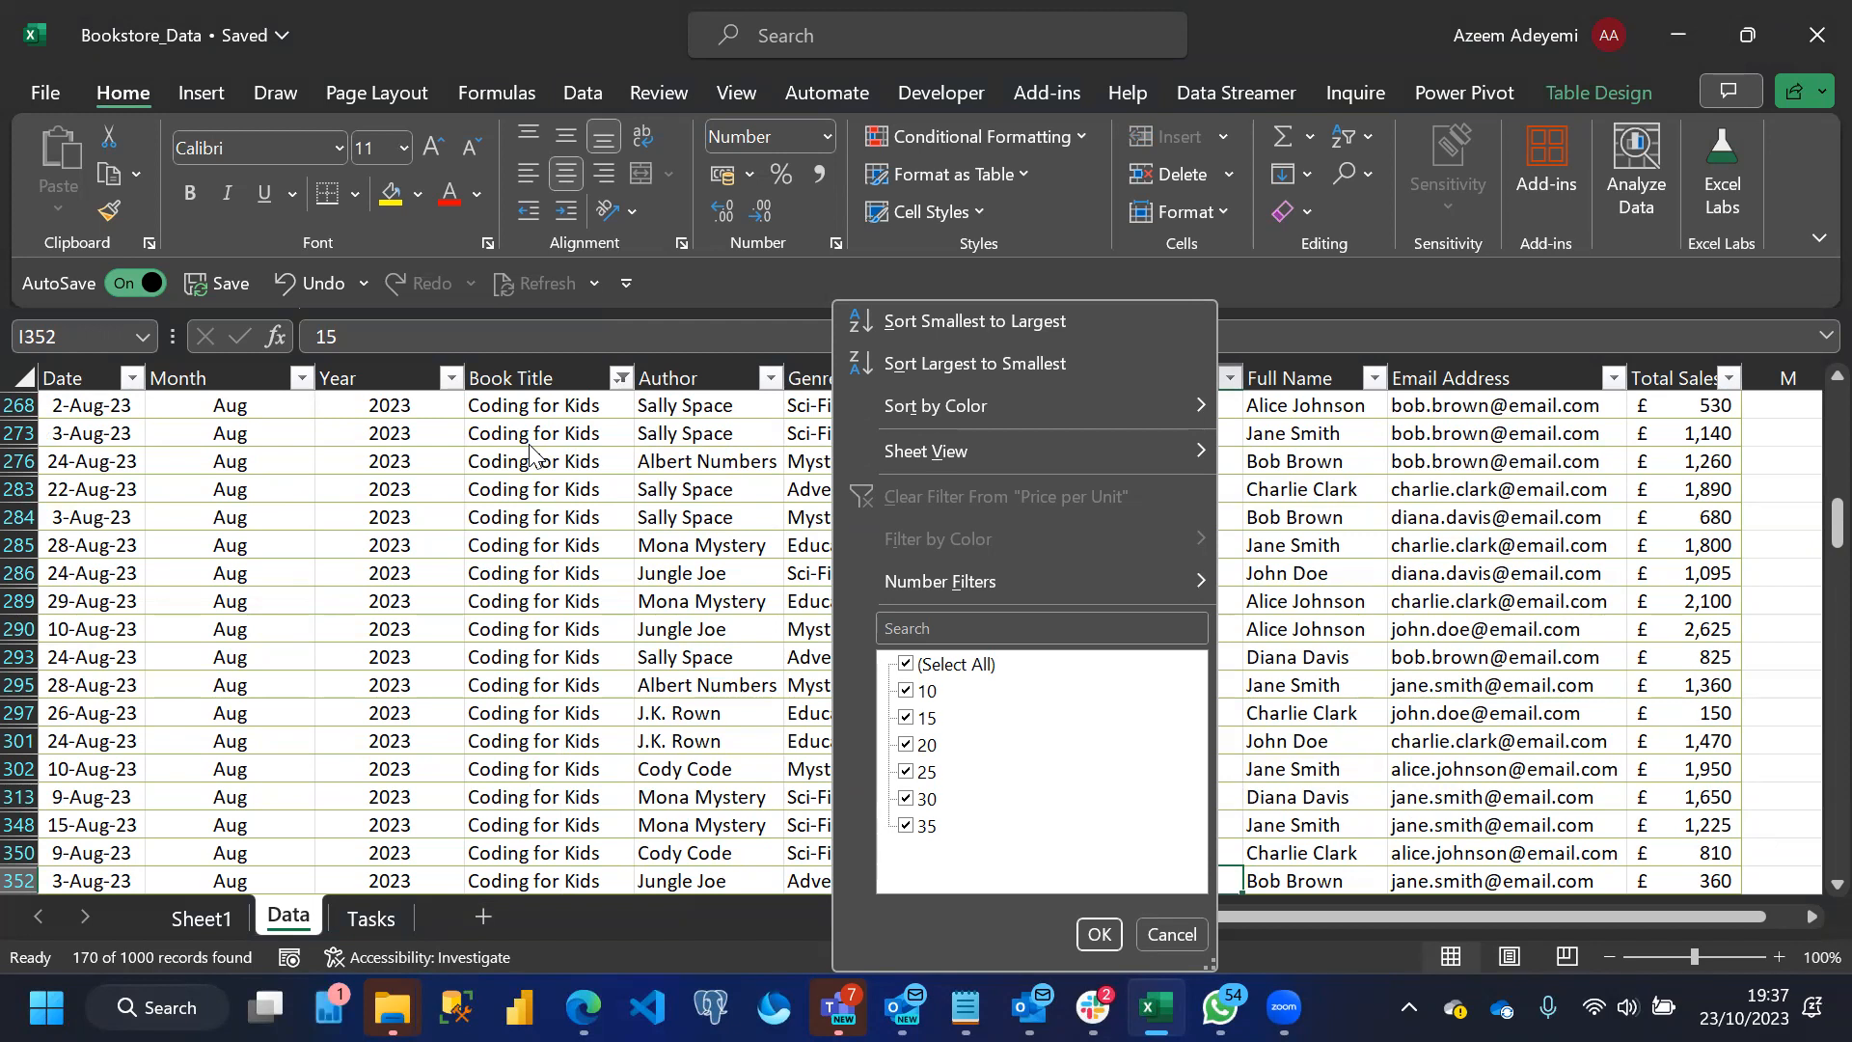
pyautogui.click(1173, 934)
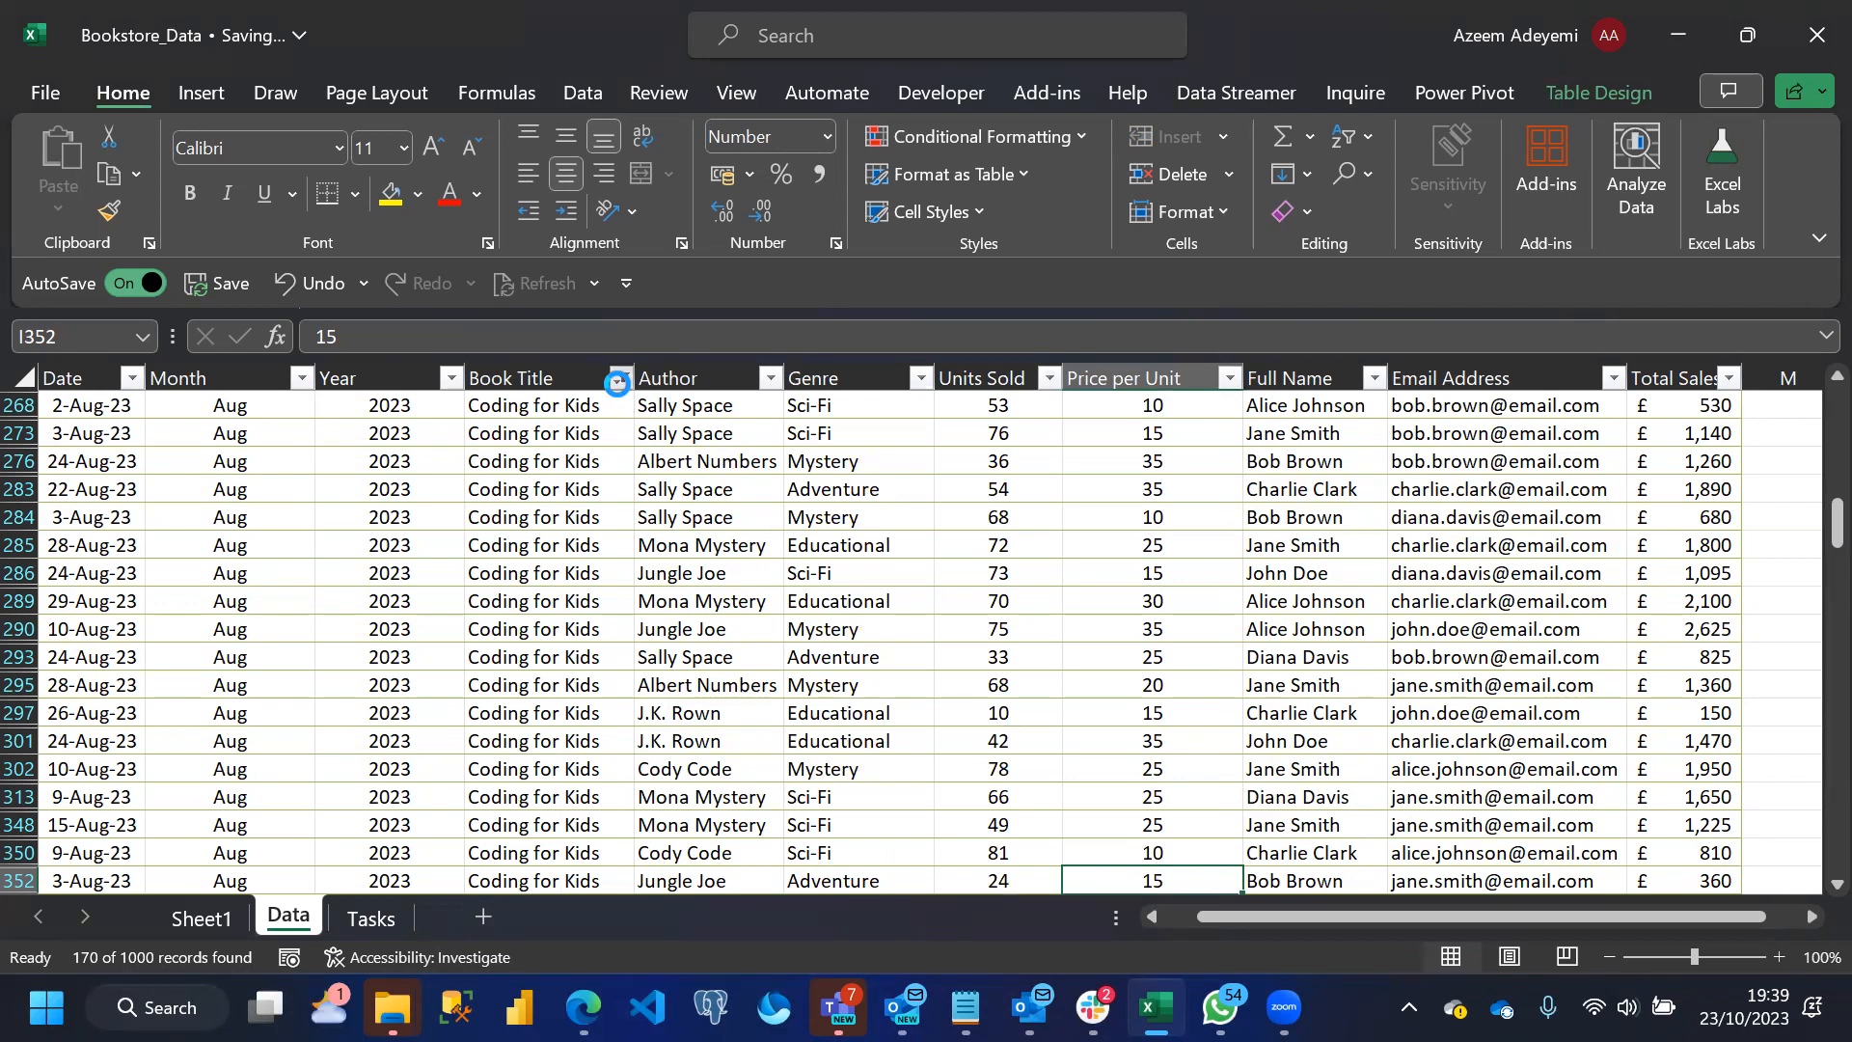
# Restore all book titles in the Data table's Book Title filter and look through the Price per Unit column
pyautogui.click(623, 379)
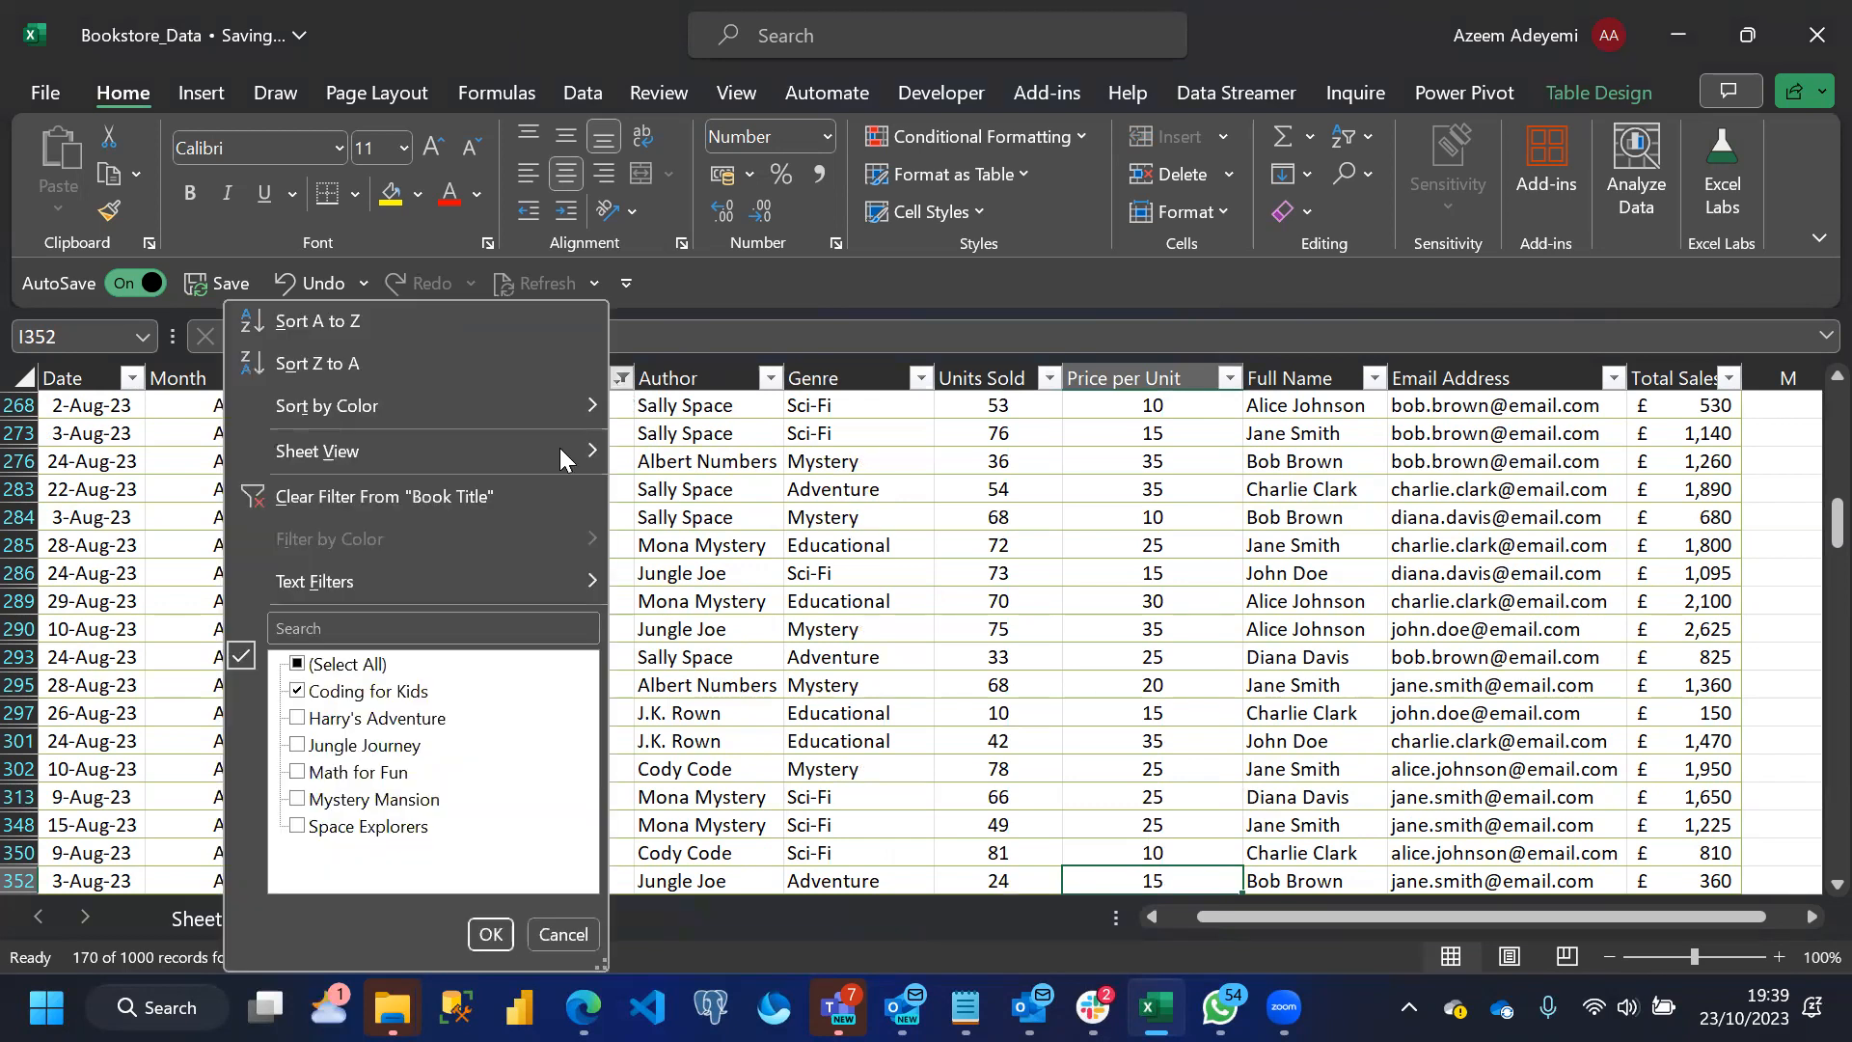
pyautogui.click(343, 664)
pyautogui.click(480, 931)
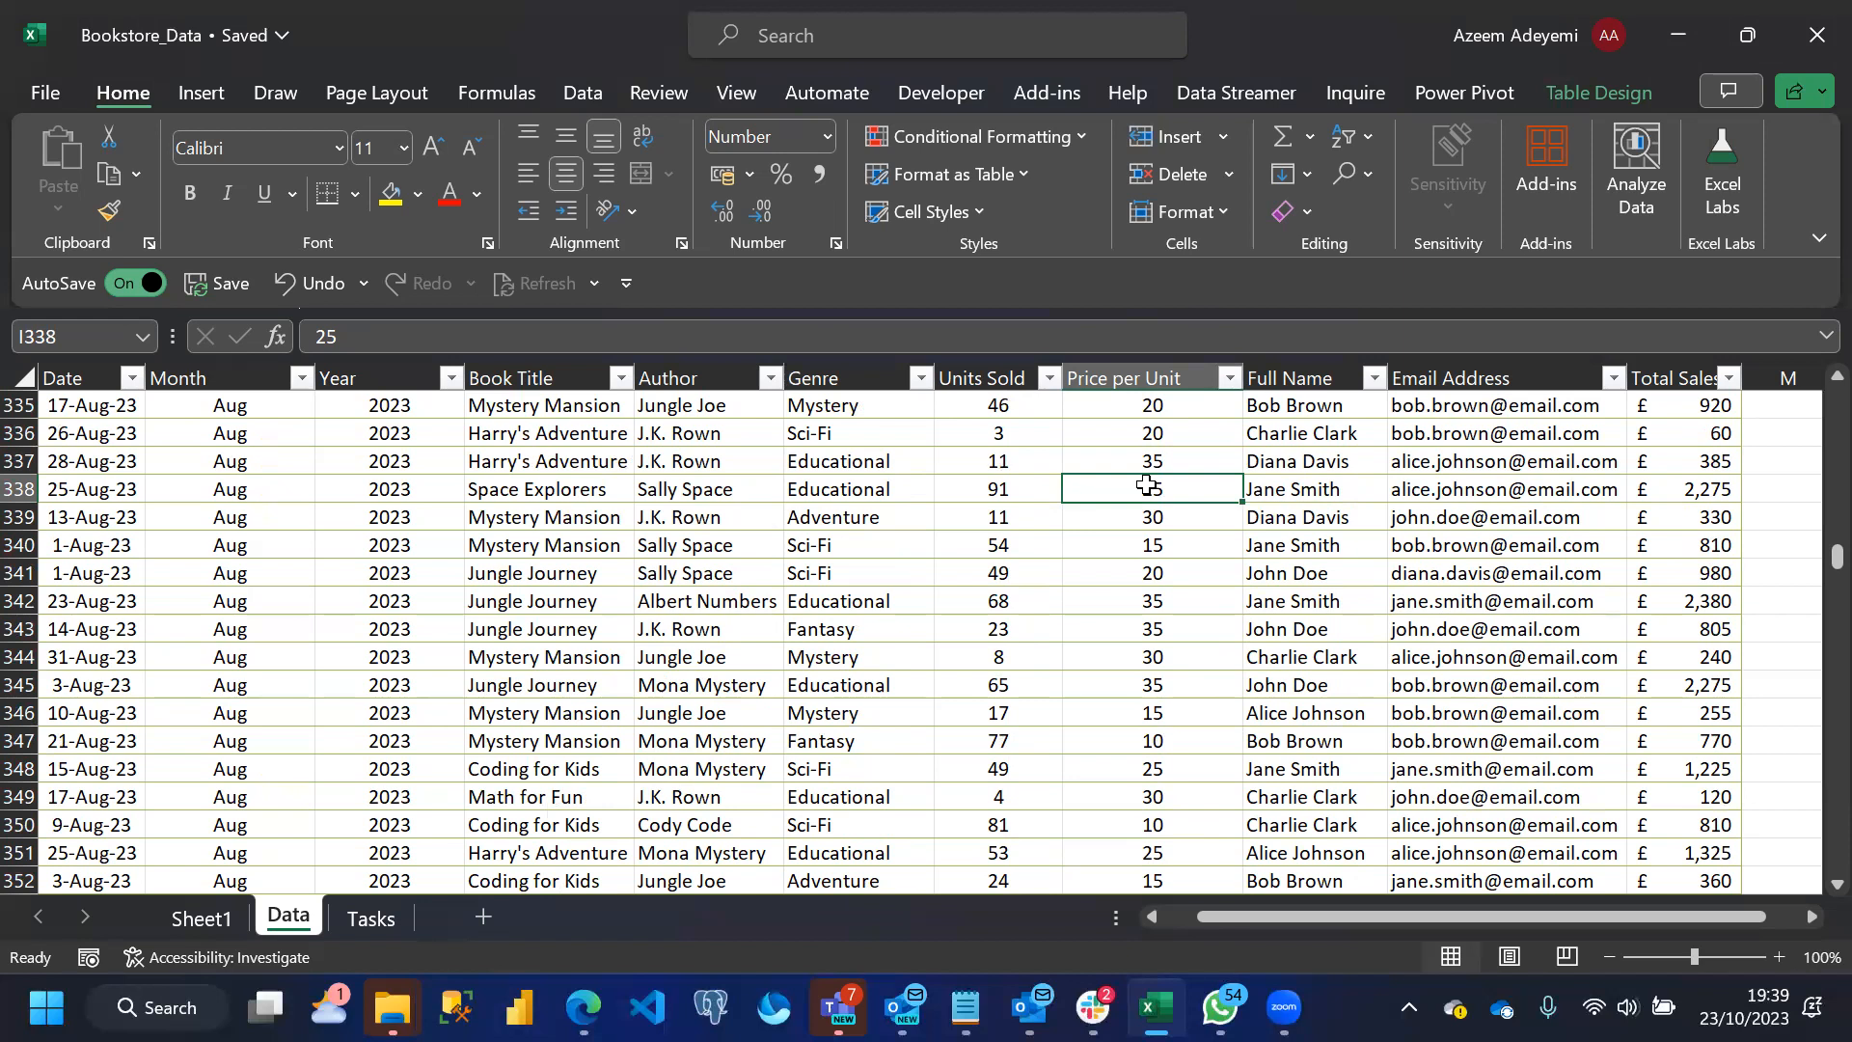
pyautogui.press('Down')
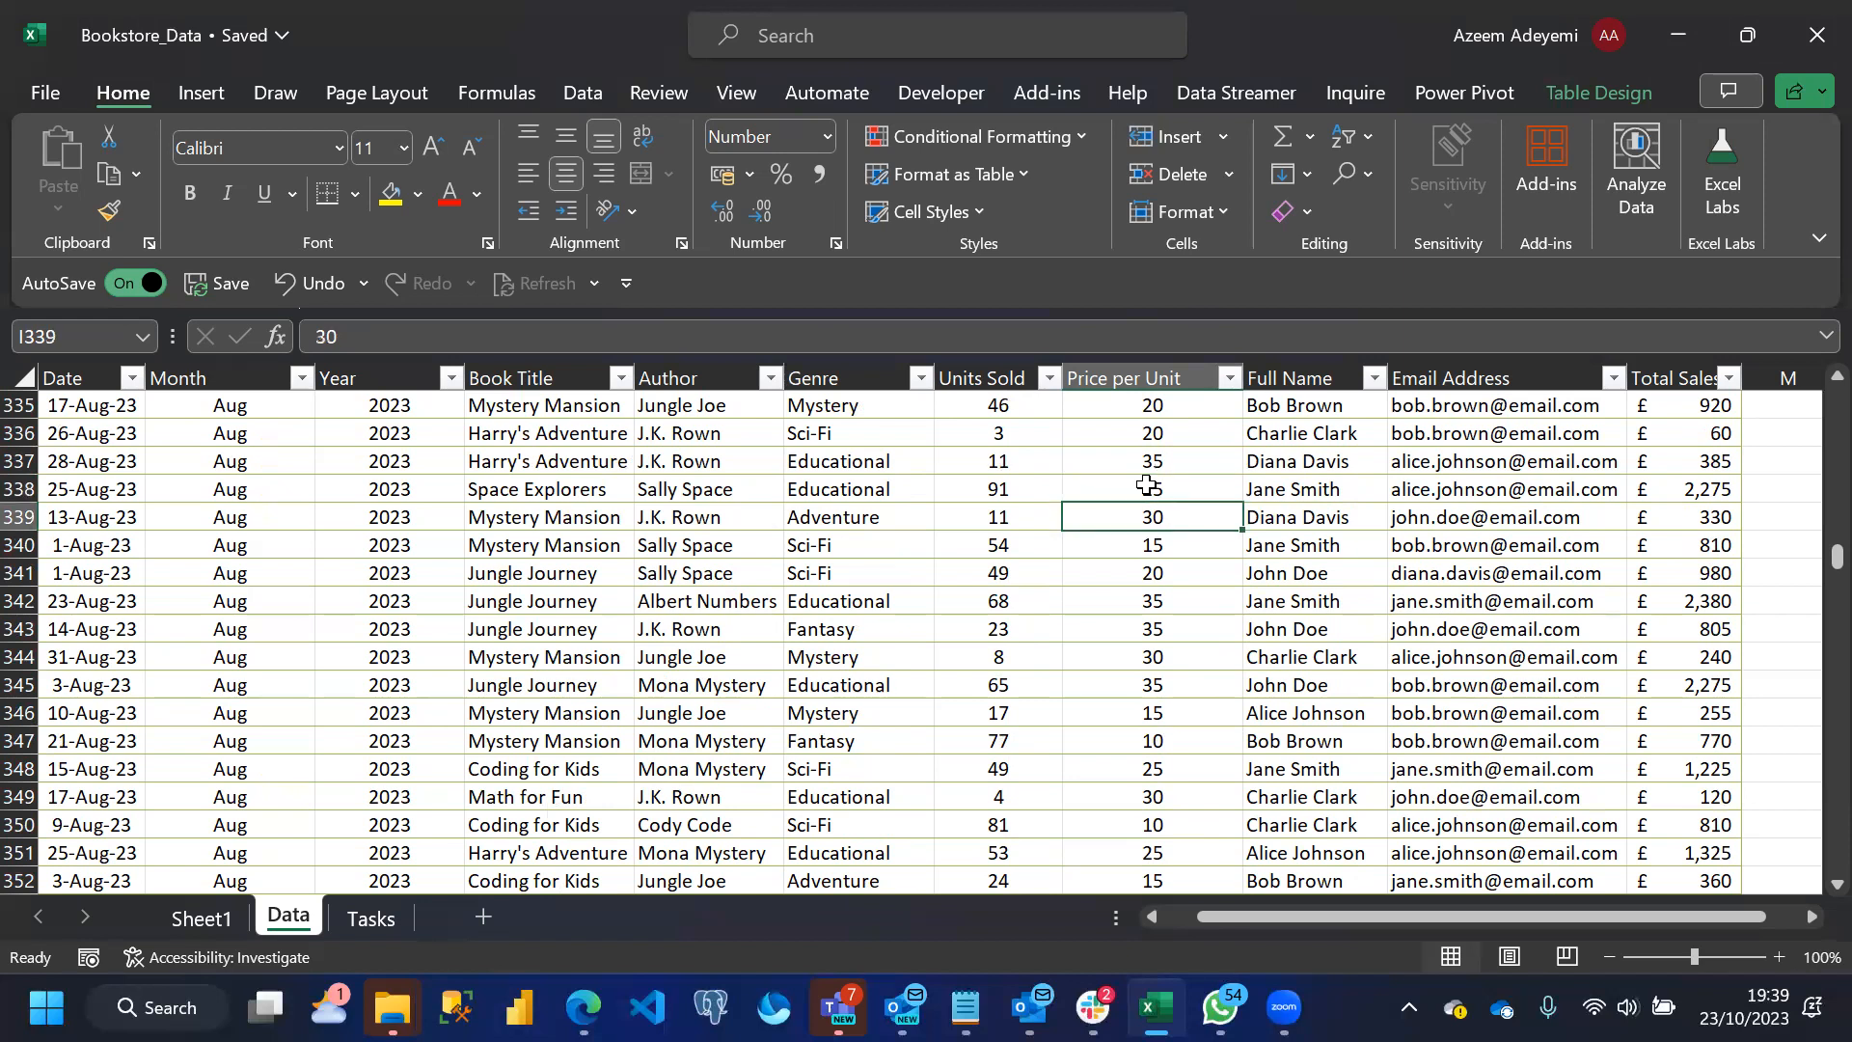
pyautogui.press('Up')
pyautogui.press('Up')
pyautogui.press('Up')
pyautogui.press('Up')
pyautogui.press('Up')
pyautogui.press('Up')
pyautogui.press('Up')
pyautogui.press('Up')
pyautogui.press('Up')
pyautogui.press('Up')
pyautogui.press('Up')
pyautogui.press('Up')
pyautogui.press('Up')
pyautogui.press('Up')
pyautogui.press('Up')
pyautogui.press('Up')
pyautogui.press('Up')
pyautogui.press('Up')
pyautogui.press('Up')
pyautogui.press('Up')
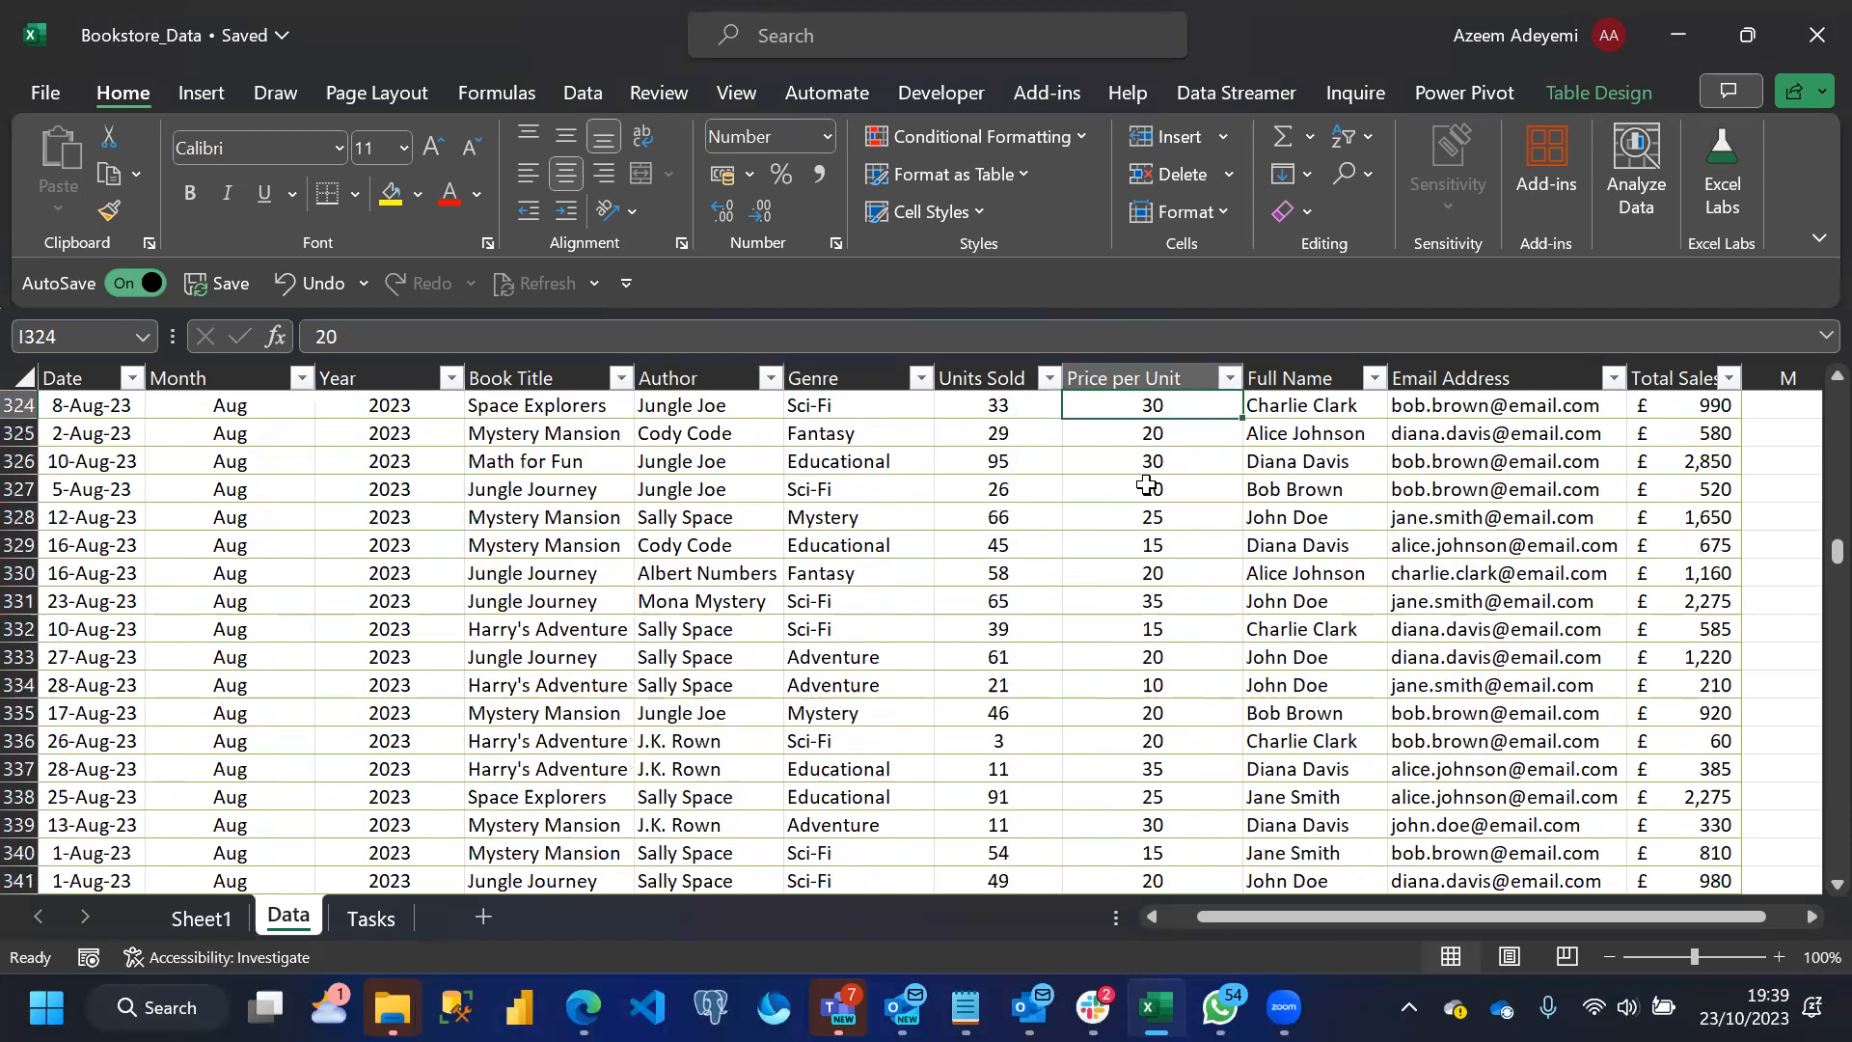
pyautogui.press('Up')
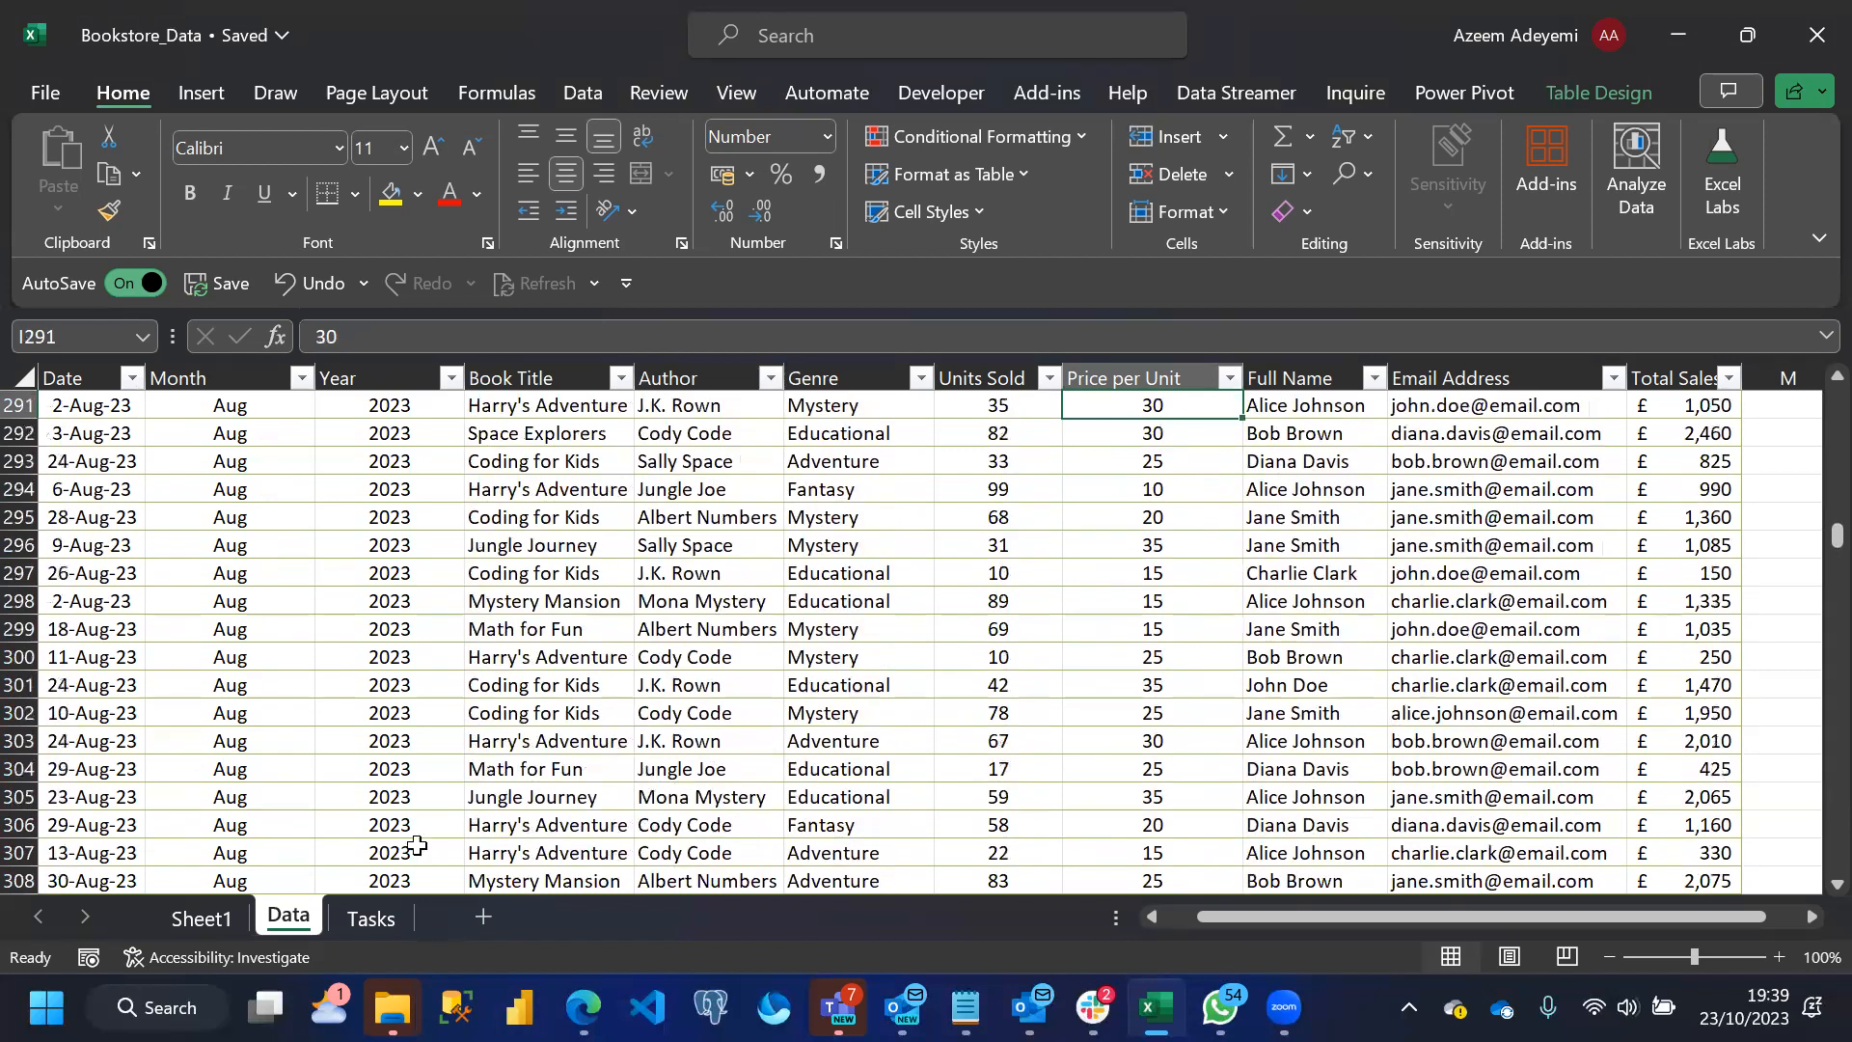
# Copy the Task 2 heading with its PivotTable on Sheet1 and paste it below, starting at cell A27
pyautogui.click(552, 815)
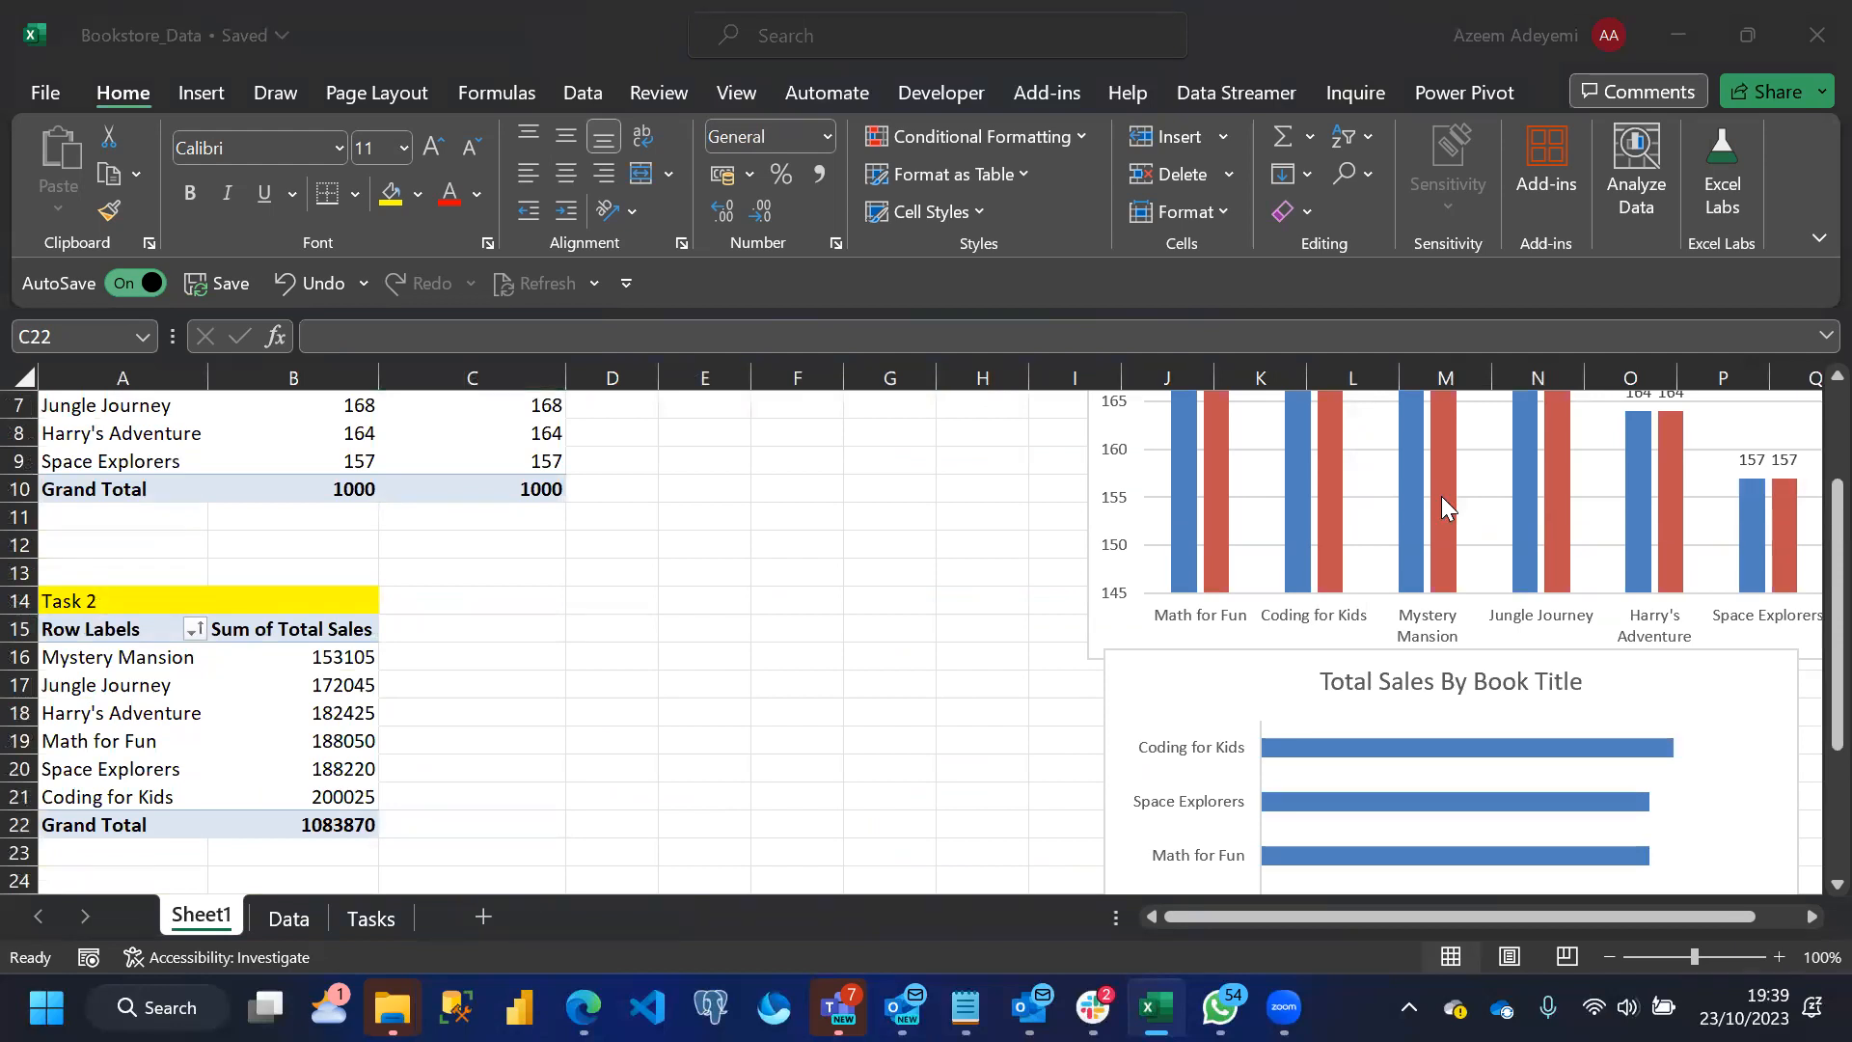
pyautogui.moveTo(72, 598); pyautogui.dragTo(289, 813)
pyautogui.hotkey('ctrl', 'c')
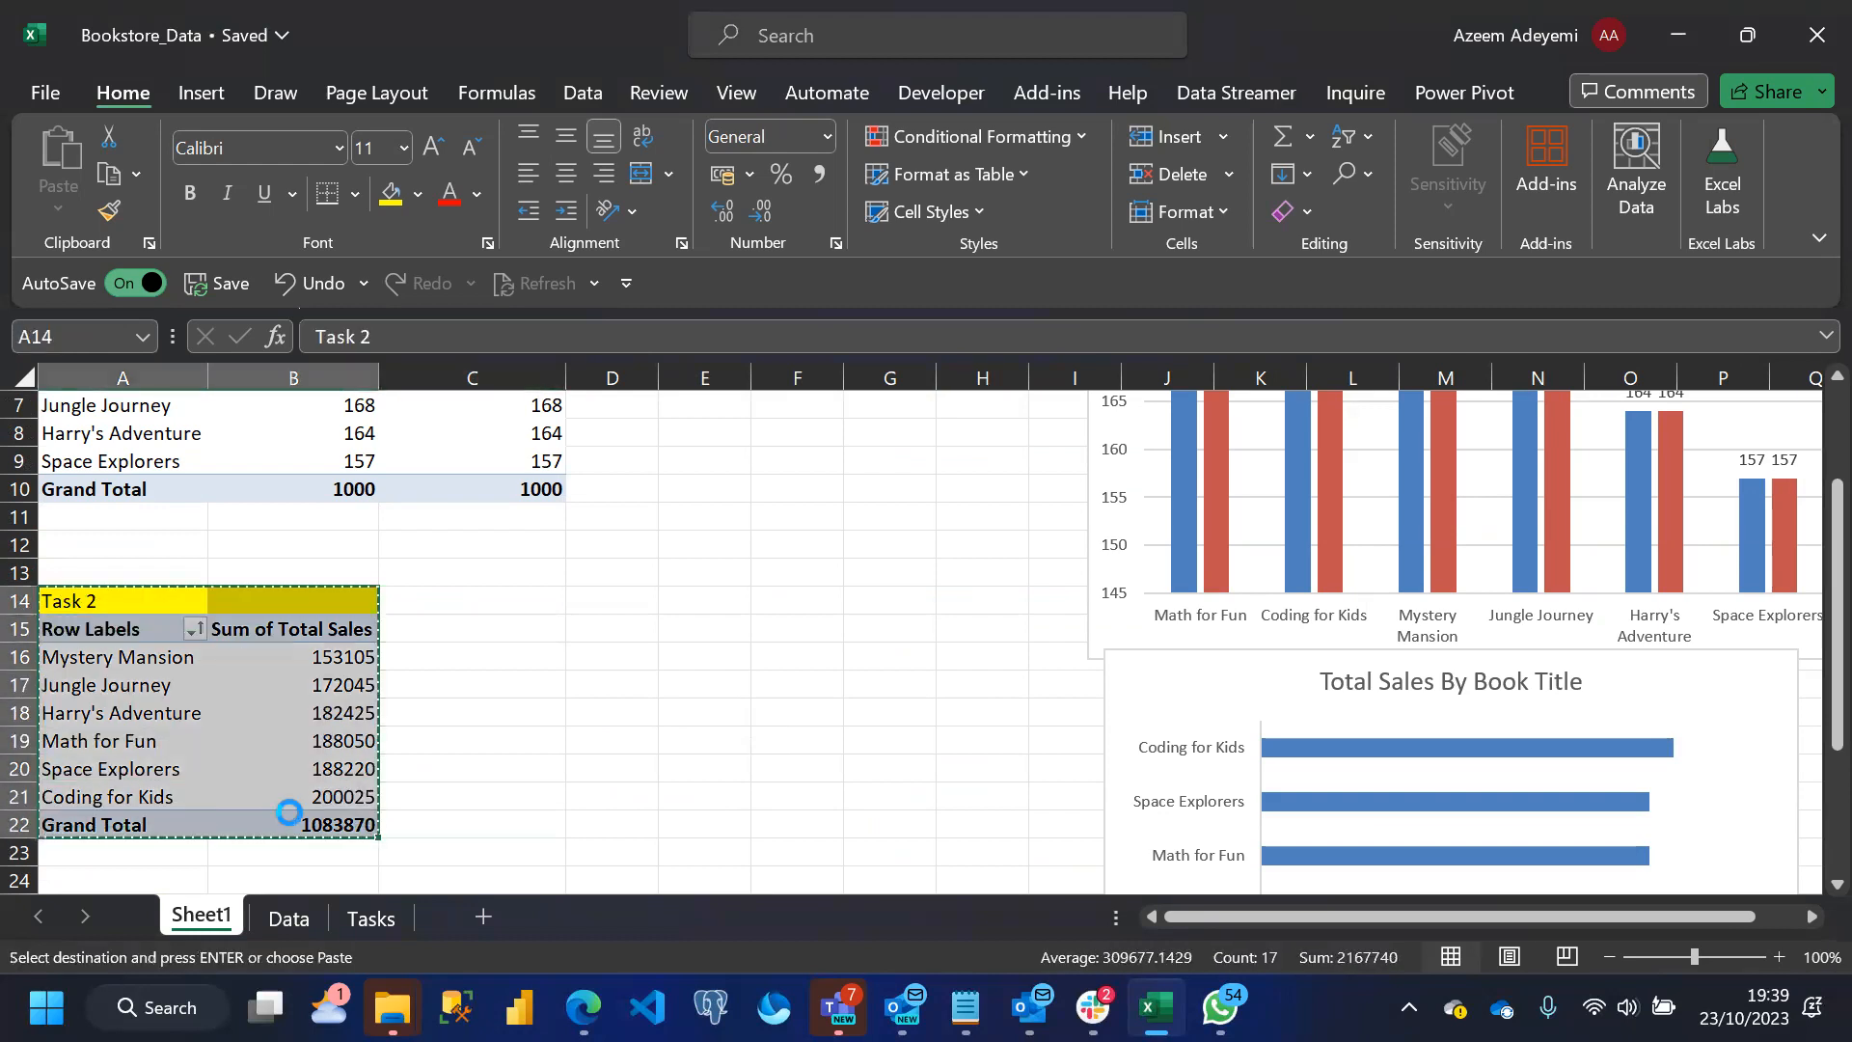
pyautogui.press('Down')
pyautogui.press('Down')
pyautogui.press('Down')
pyautogui.press('Down')
pyautogui.press('Down')
pyautogui.press('Down')
pyautogui.press('Down')
pyautogui.press('Down')
pyautogui.press('Down')
pyautogui.press('Down')
pyautogui.press('Down')
pyautogui.press('Down')
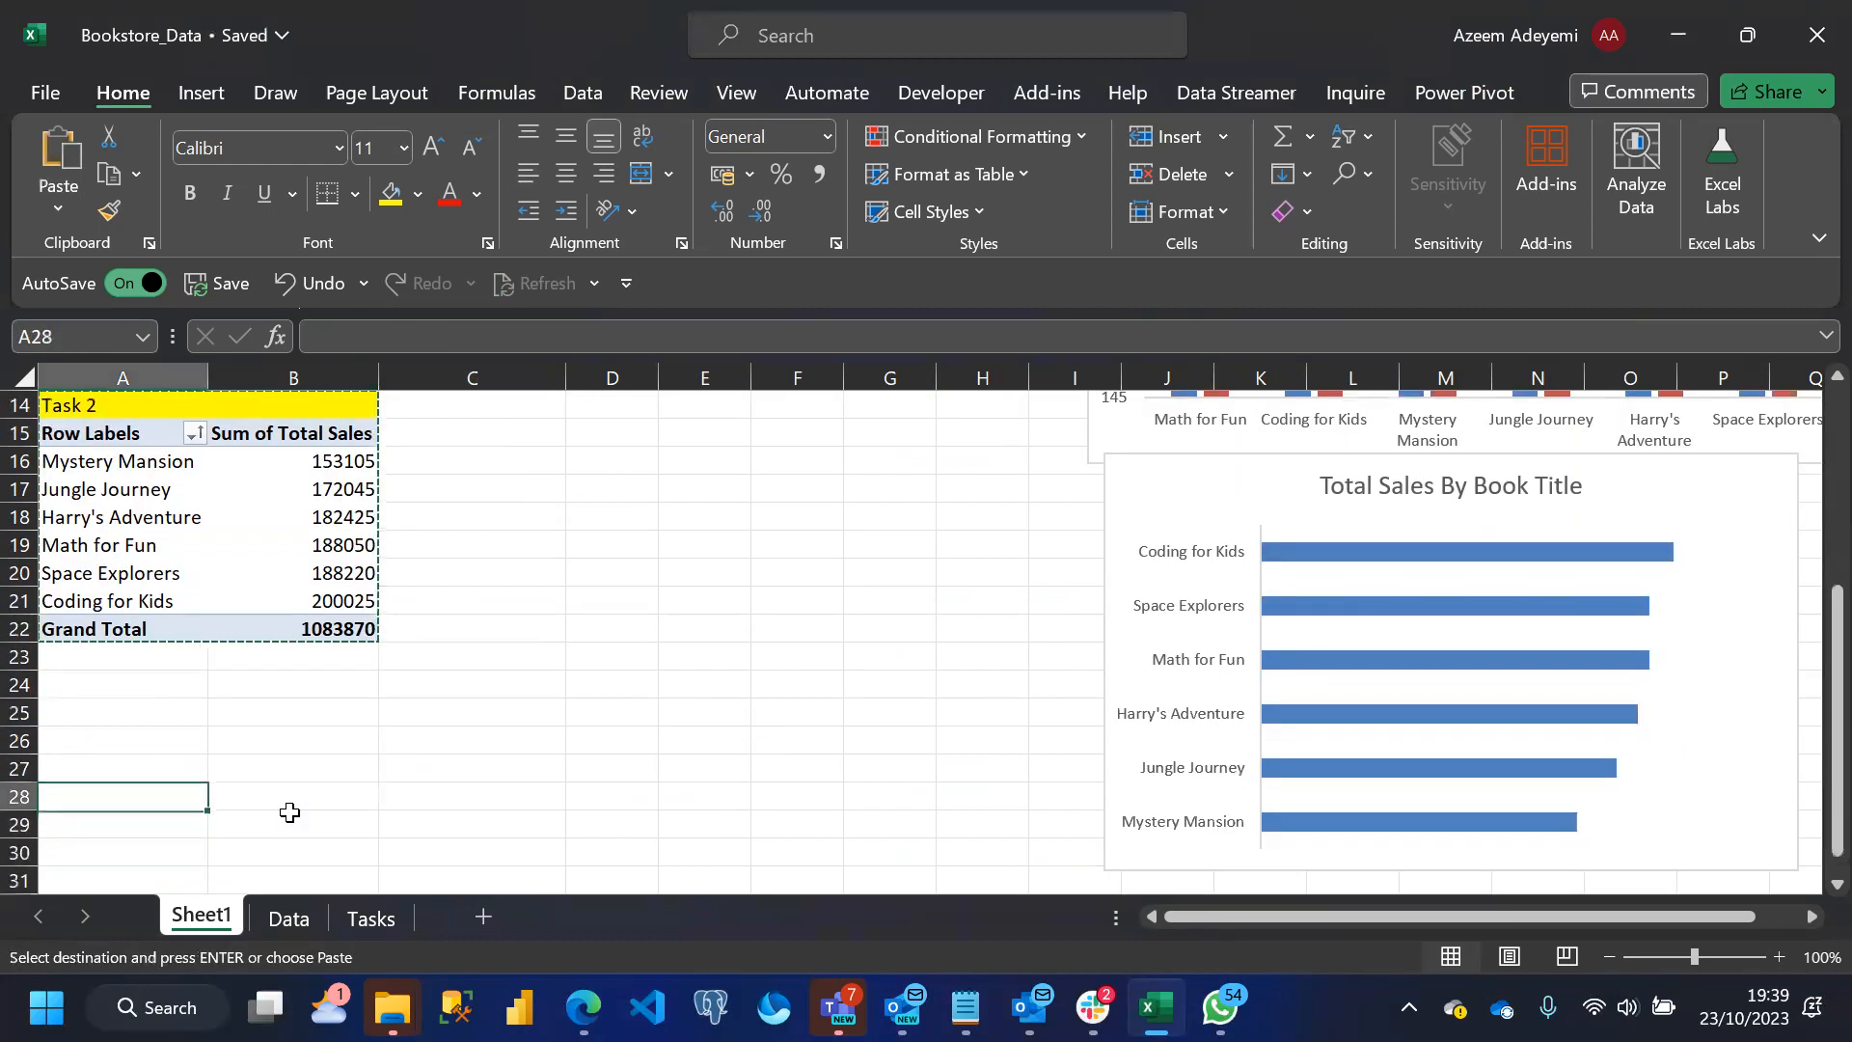
pyautogui.hotkey('ctrl', 'v')
# Replace Total Sales with Units Sold as the value field of the copied PivotTable, keeping Book Title in the rows
pyautogui.click(306, 853)
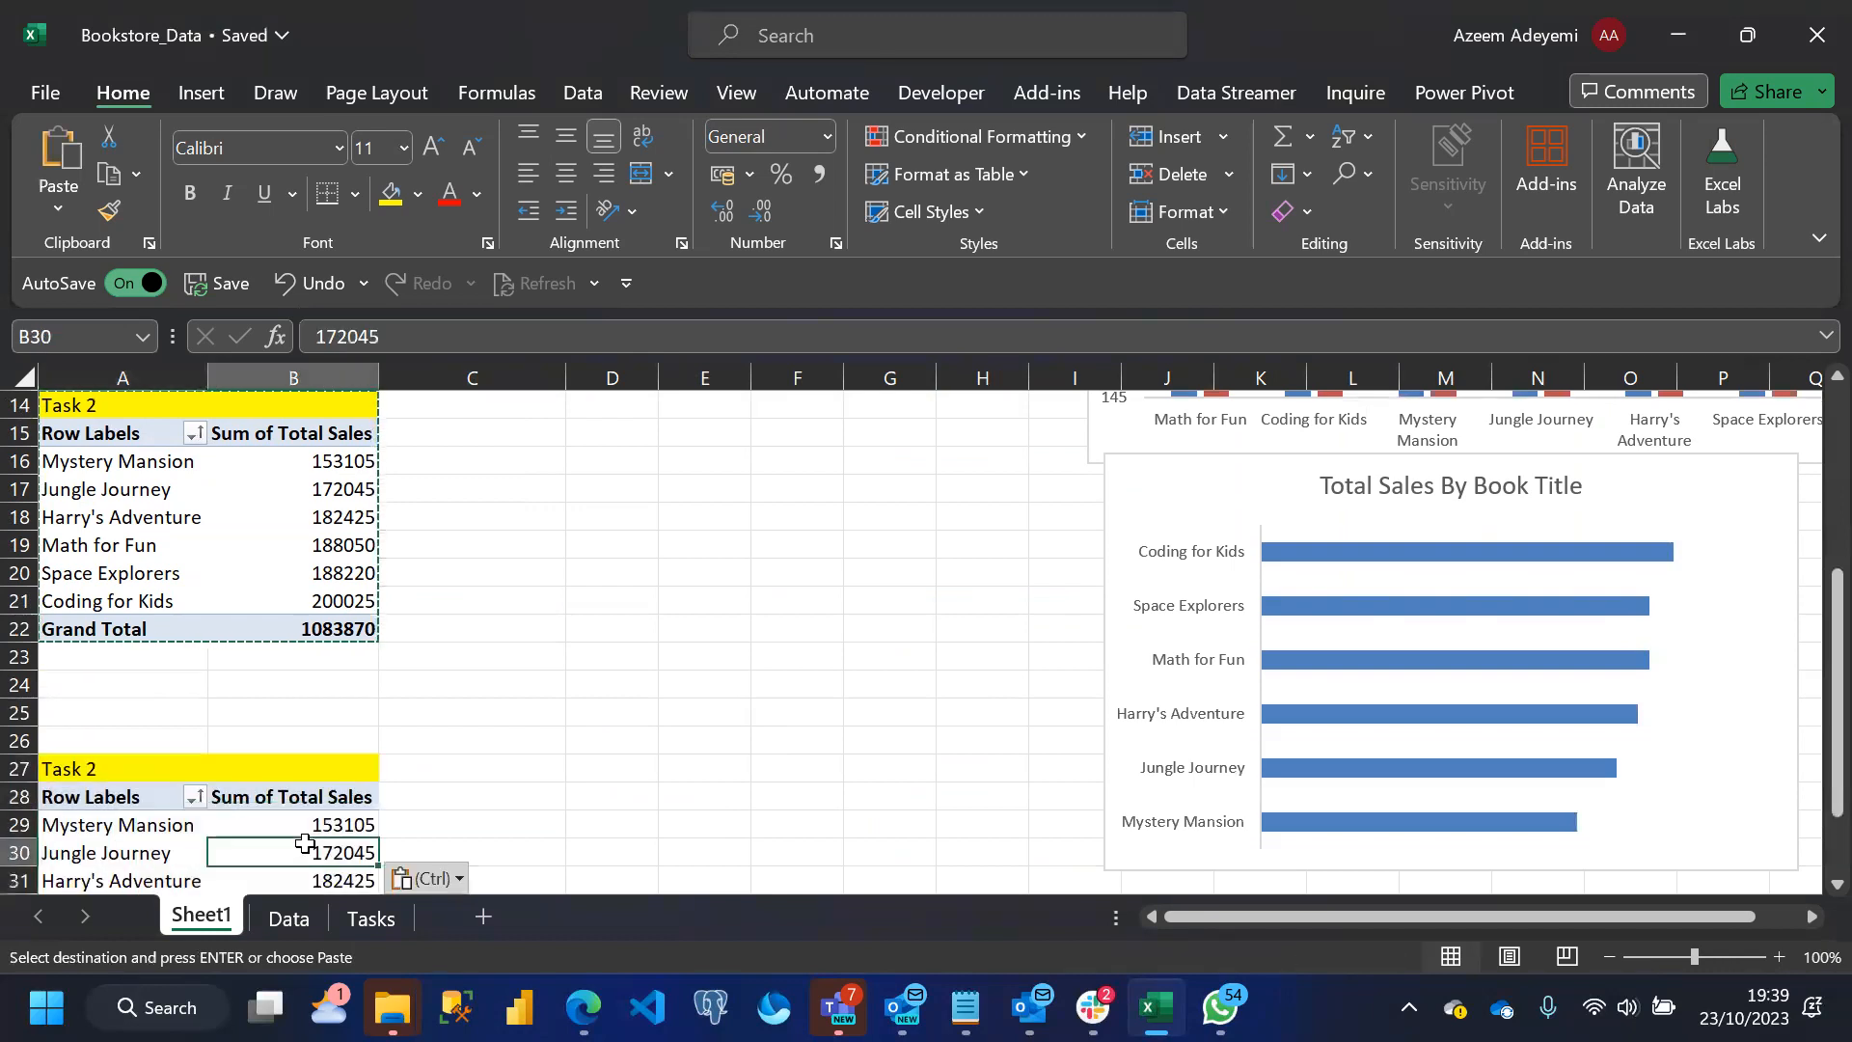
pyautogui.click(1528, 92)
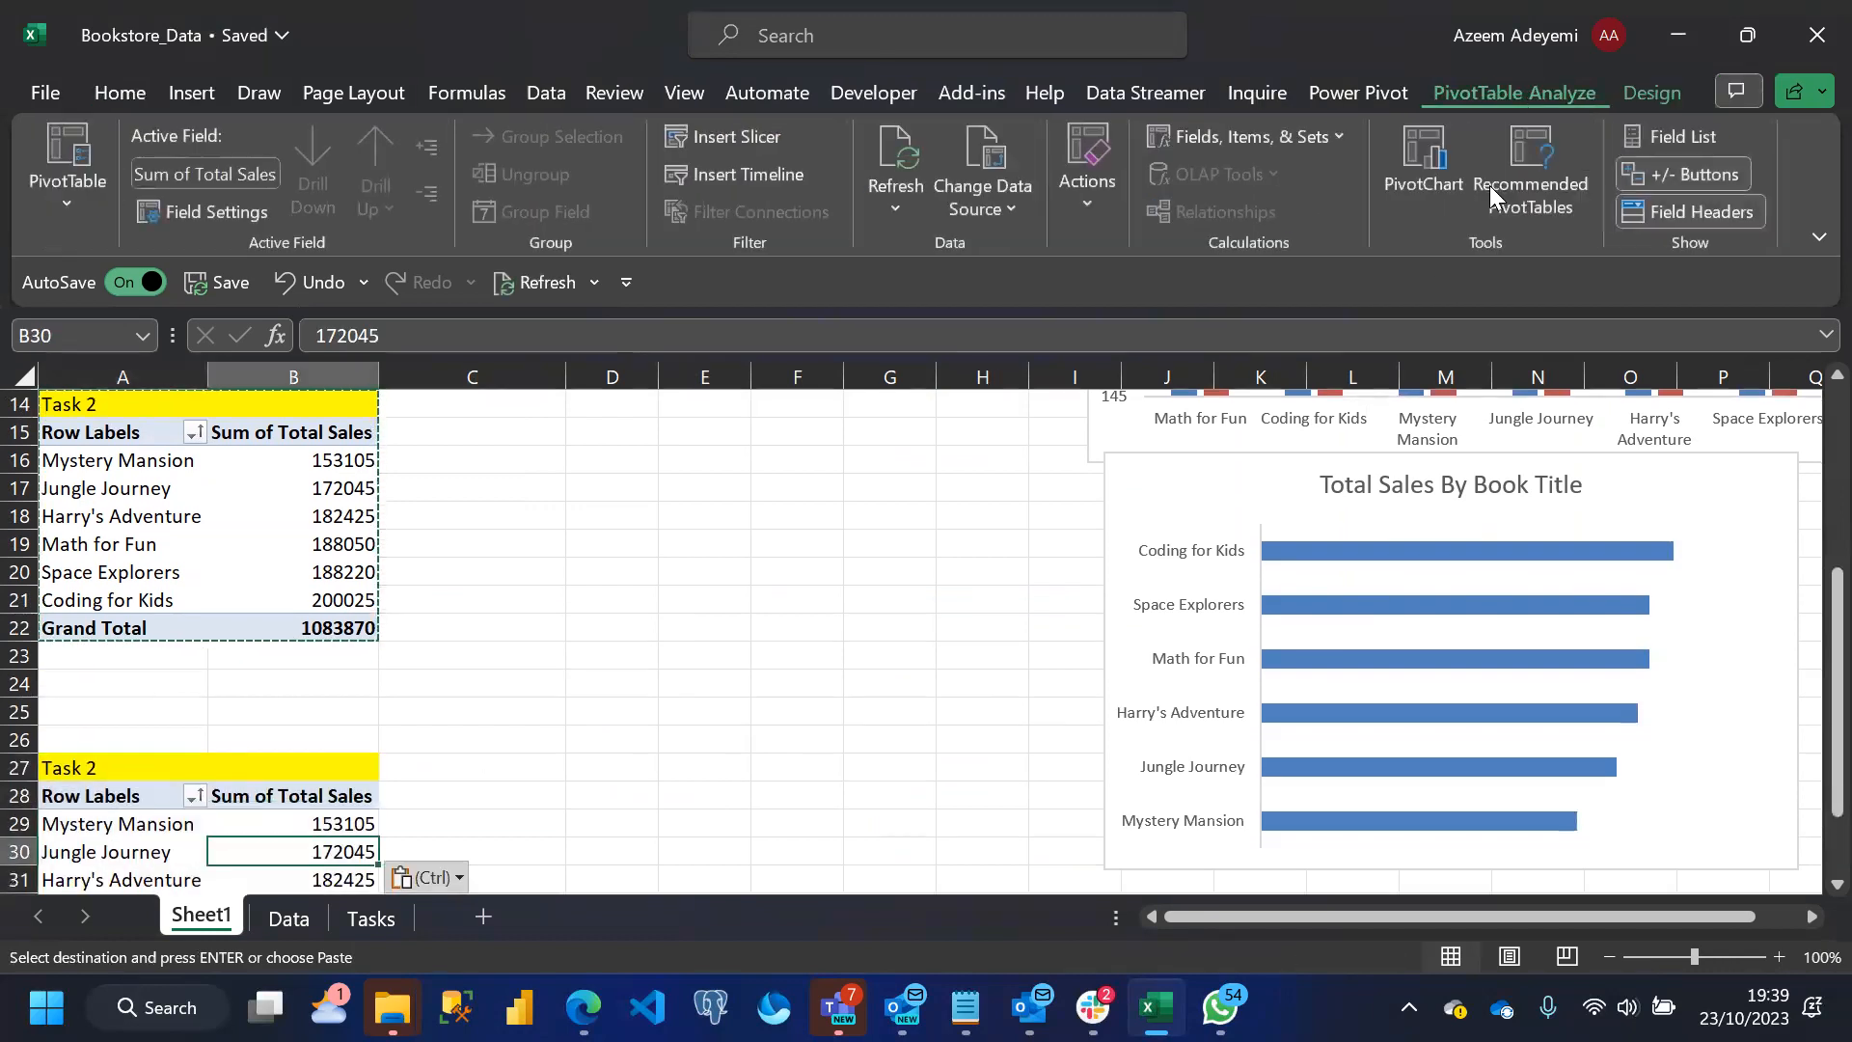
pyautogui.click(1673, 141)
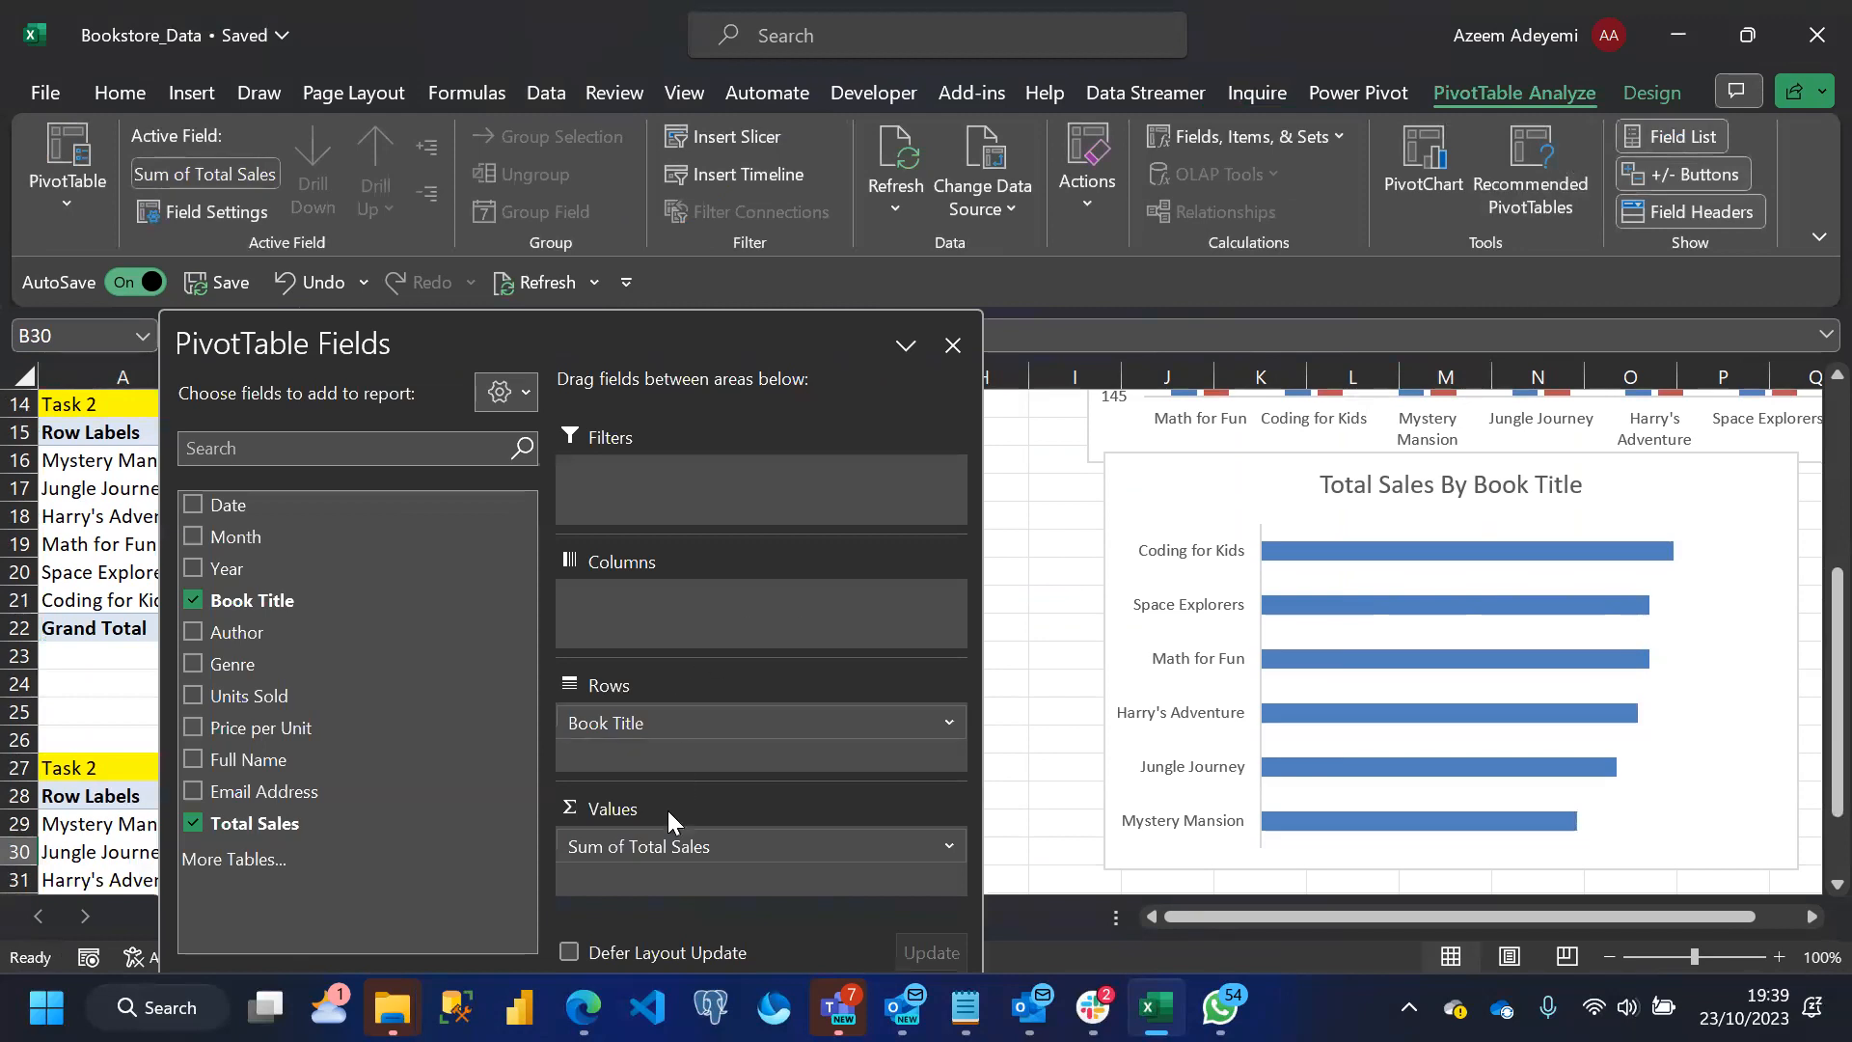
pyautogui.moveTo(662, 846)
pyautogui.mouseDown()
pyautogui.moveTo(367, 769)
pyautogui.moveTo(604, 792)
pyautogui.moveTo(674, 856)
pyautogui.mouseUp()
pyautogui.moveTo(458, 340); pyautogui.dragTo(956, 165)
pyautogui.moveTo(1810, 582); pyautogui.dragTo(1808, 660)
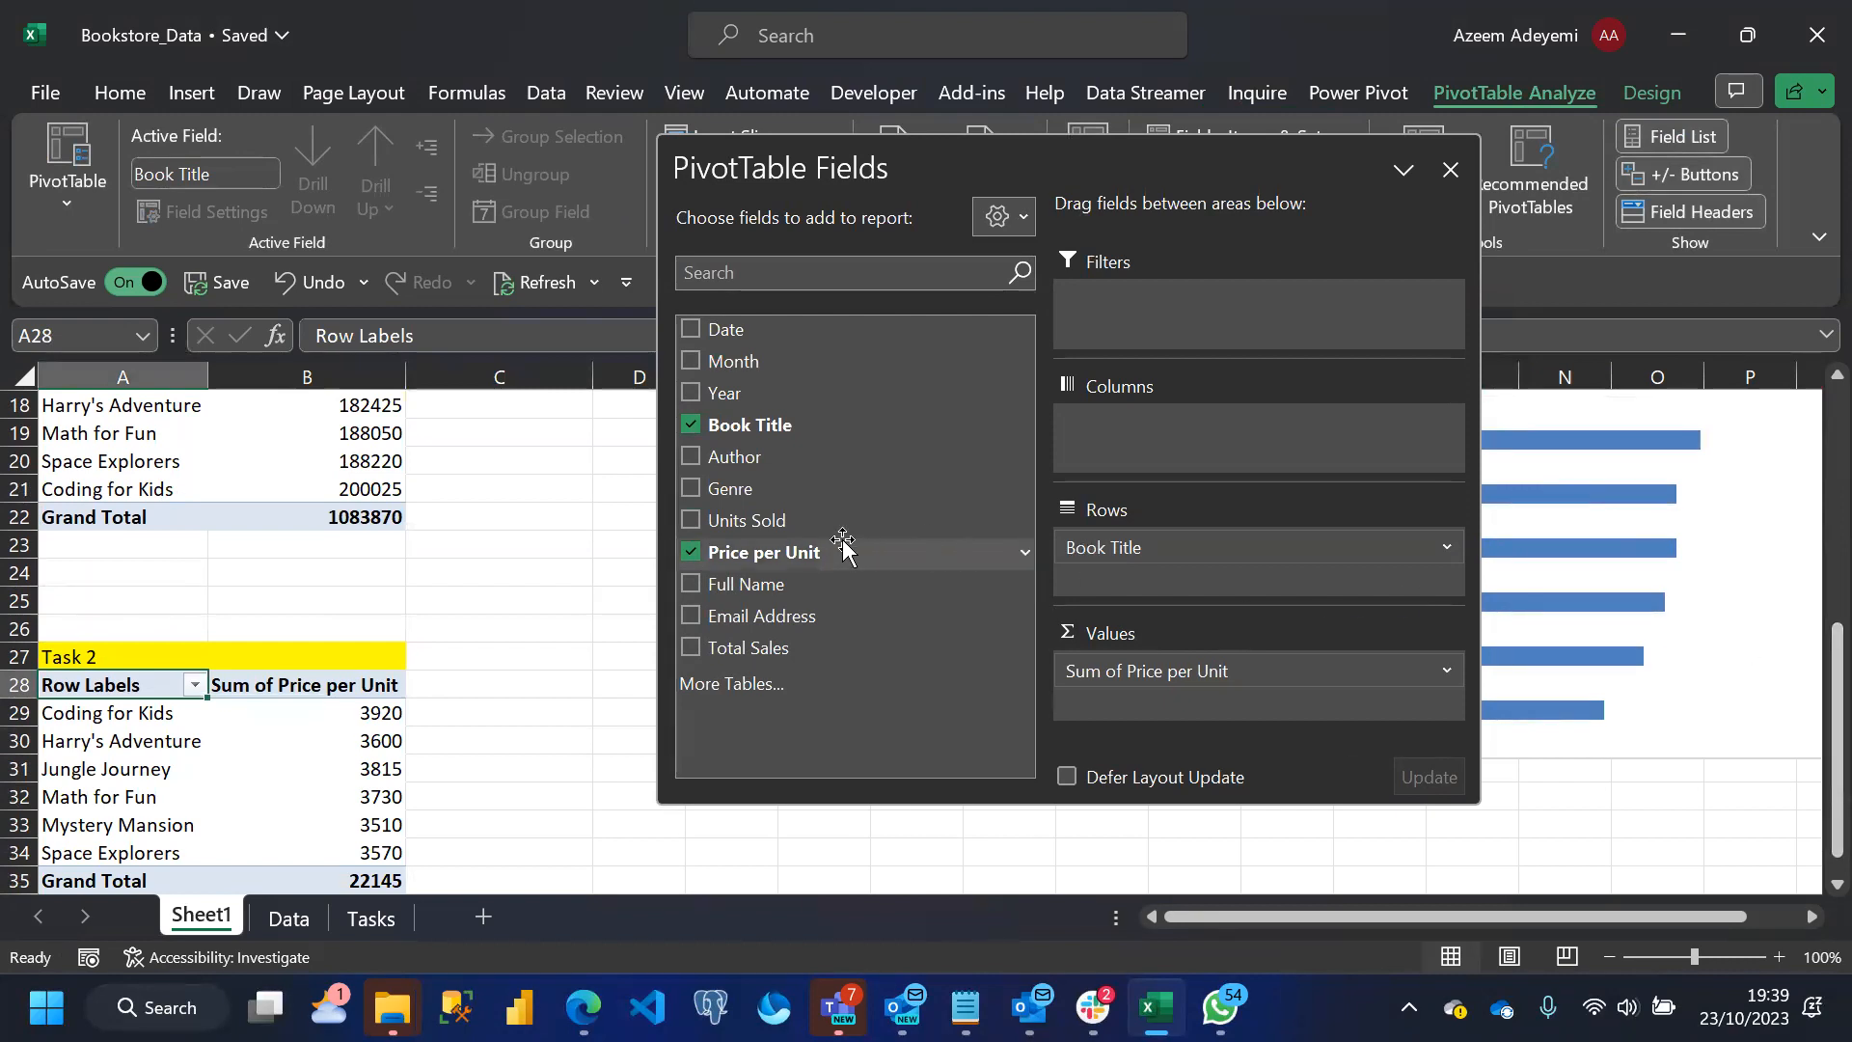
pyautogui.click(691, 552)
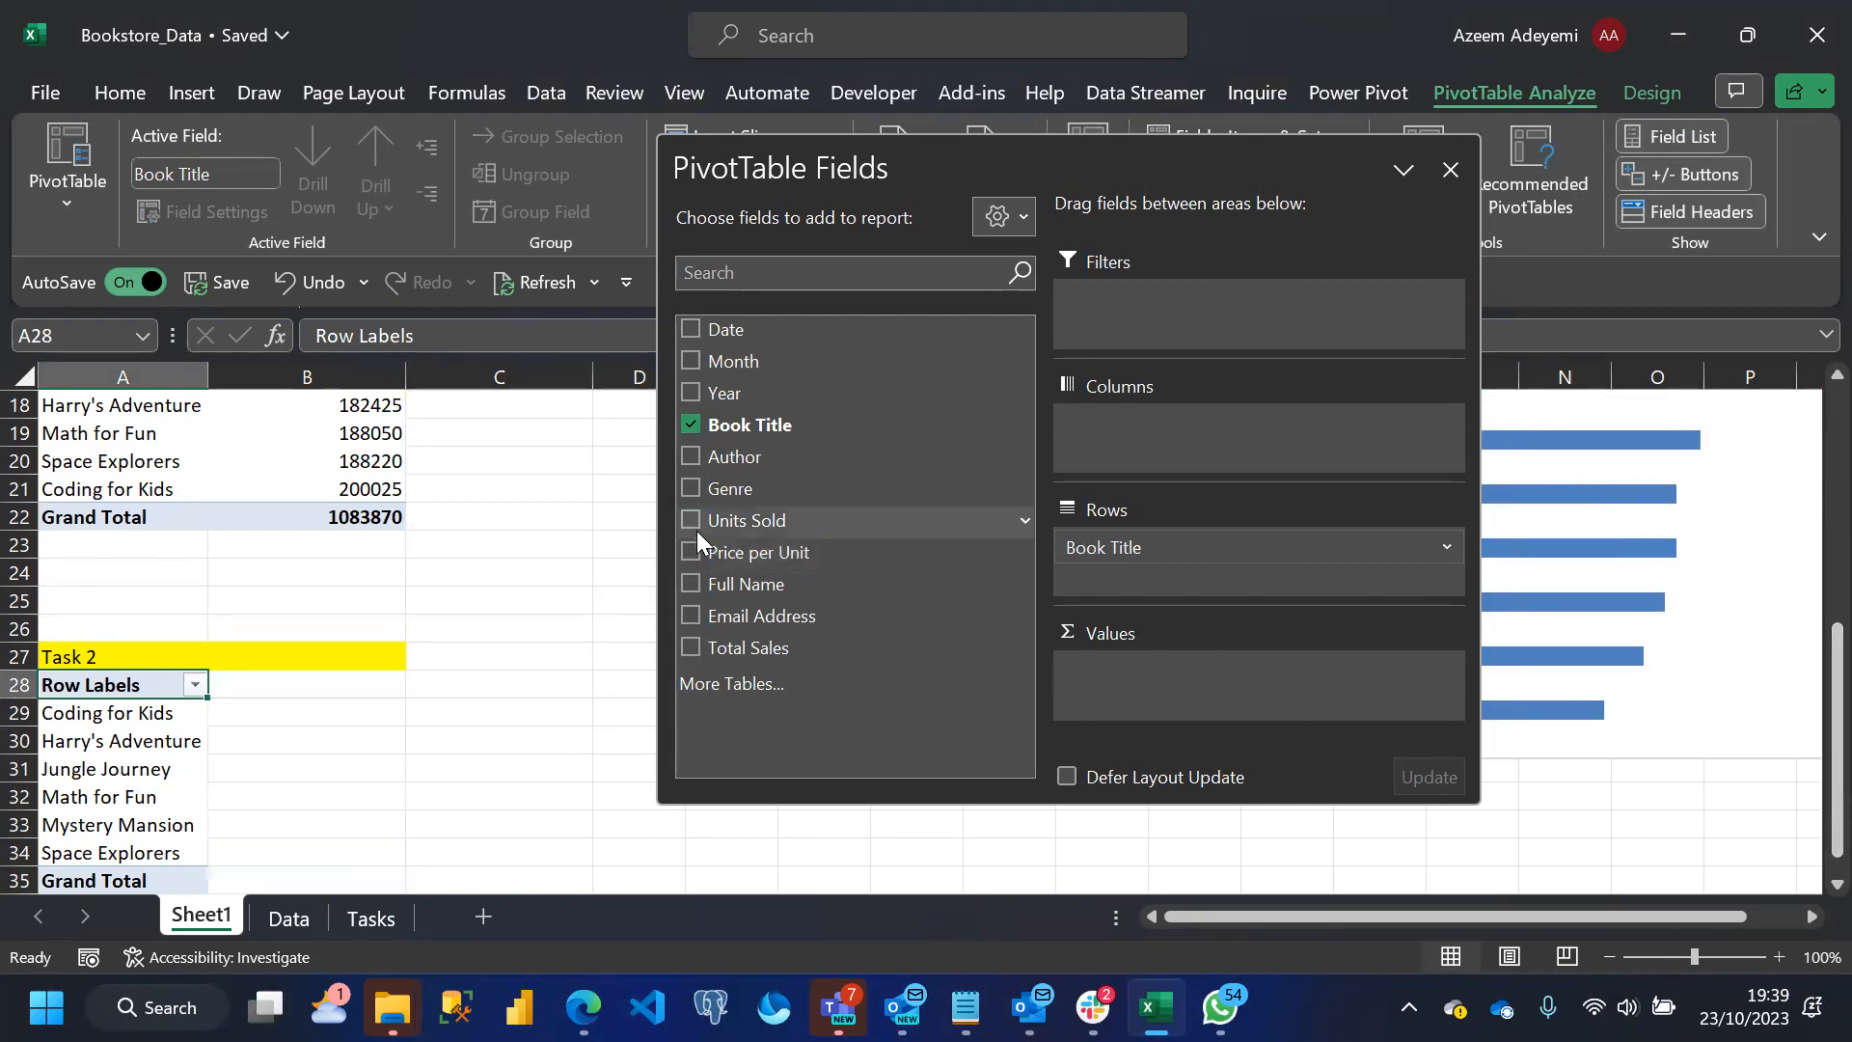
pyautogui.click(691, 520)
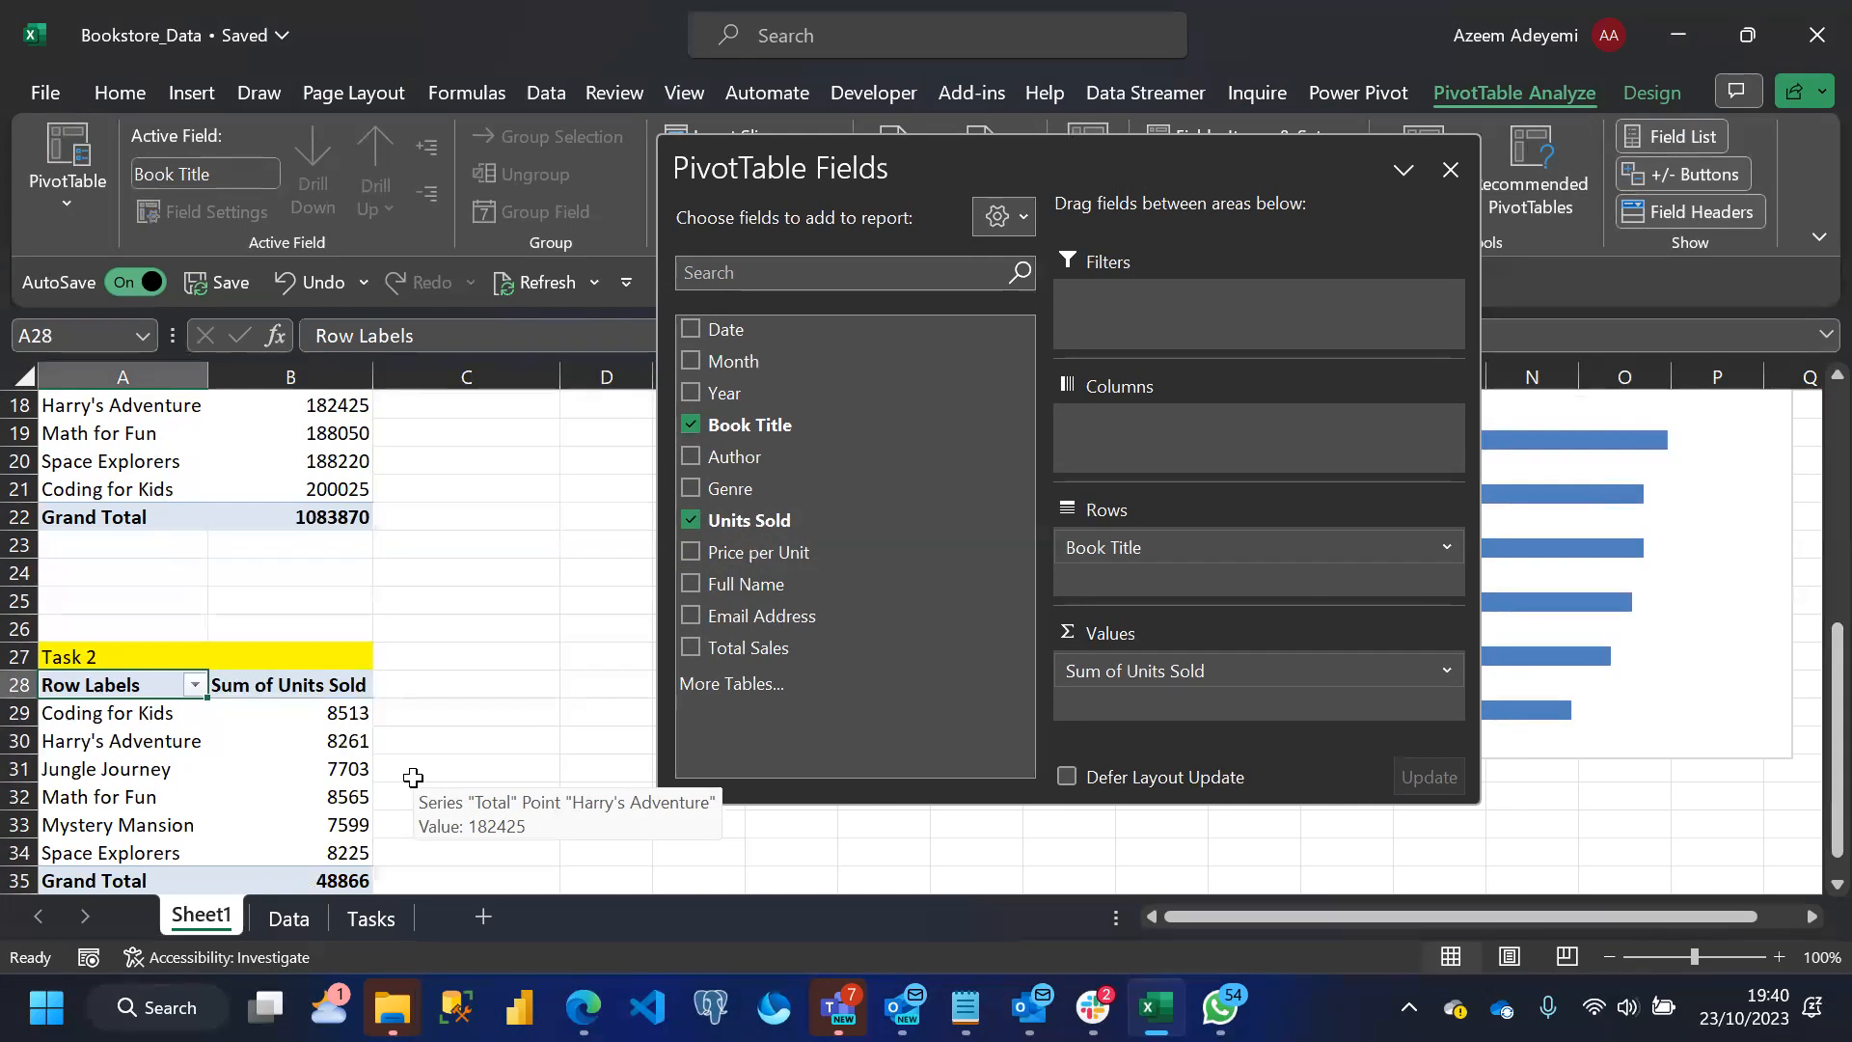
# Start a formula-based conditional formatting rule for the first Units Sold value, cell H3, in the Data sheet
pyautogui.click(371, 917)
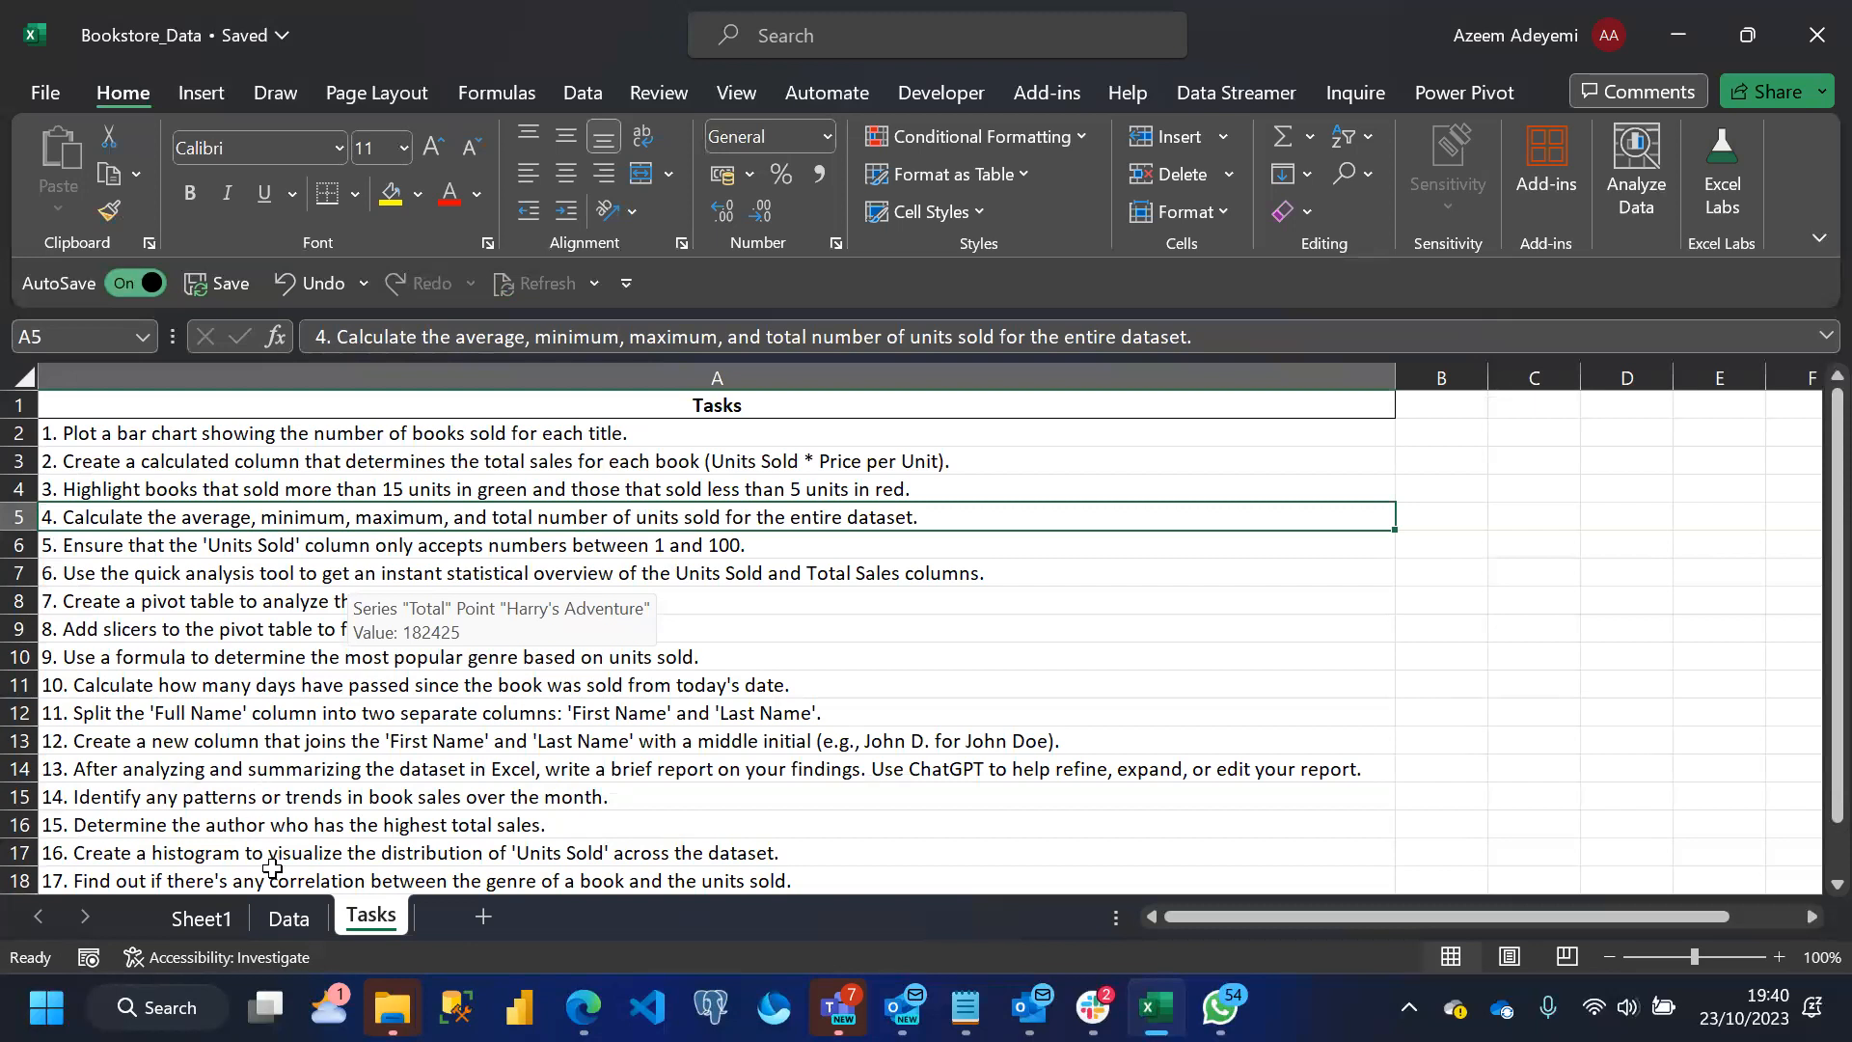
pyautogui.click(272, 916)
pyautogui.click(1120, 519)
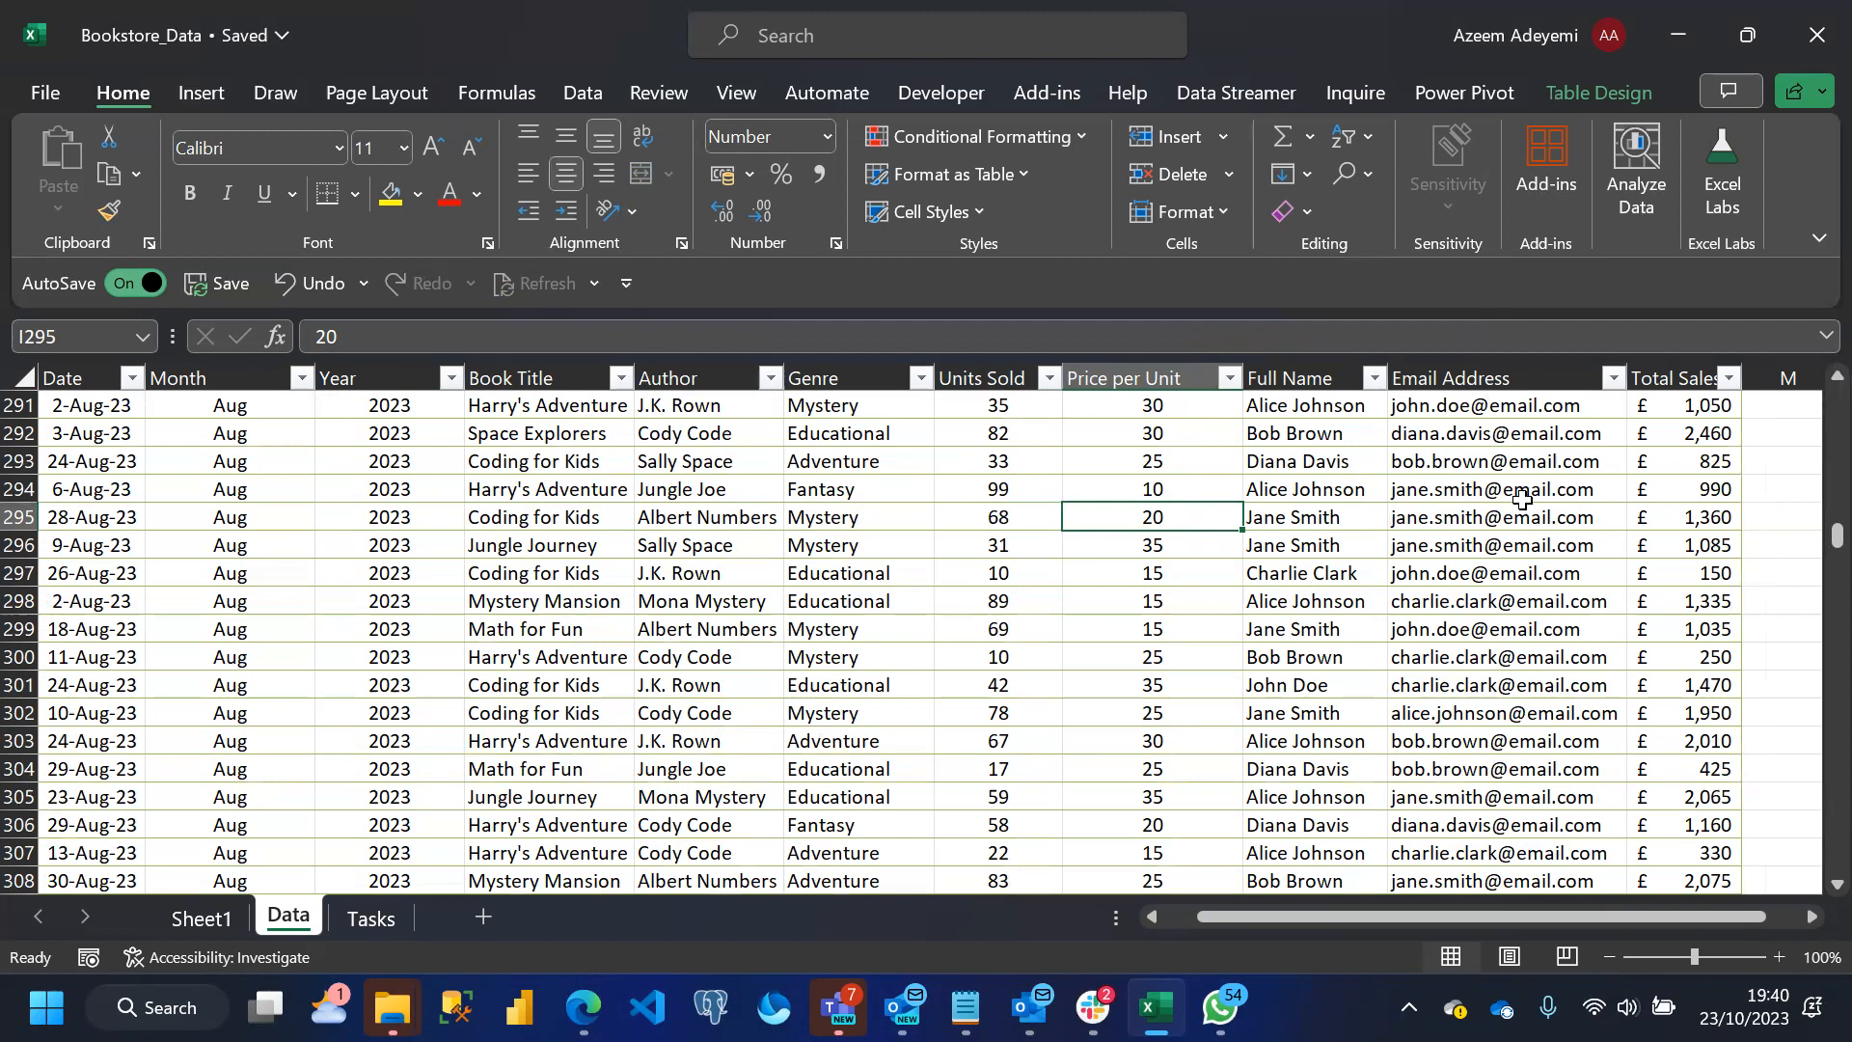
pyautogui.moveTo(1807, 545); pyautogui.dragTo(1807, 390)
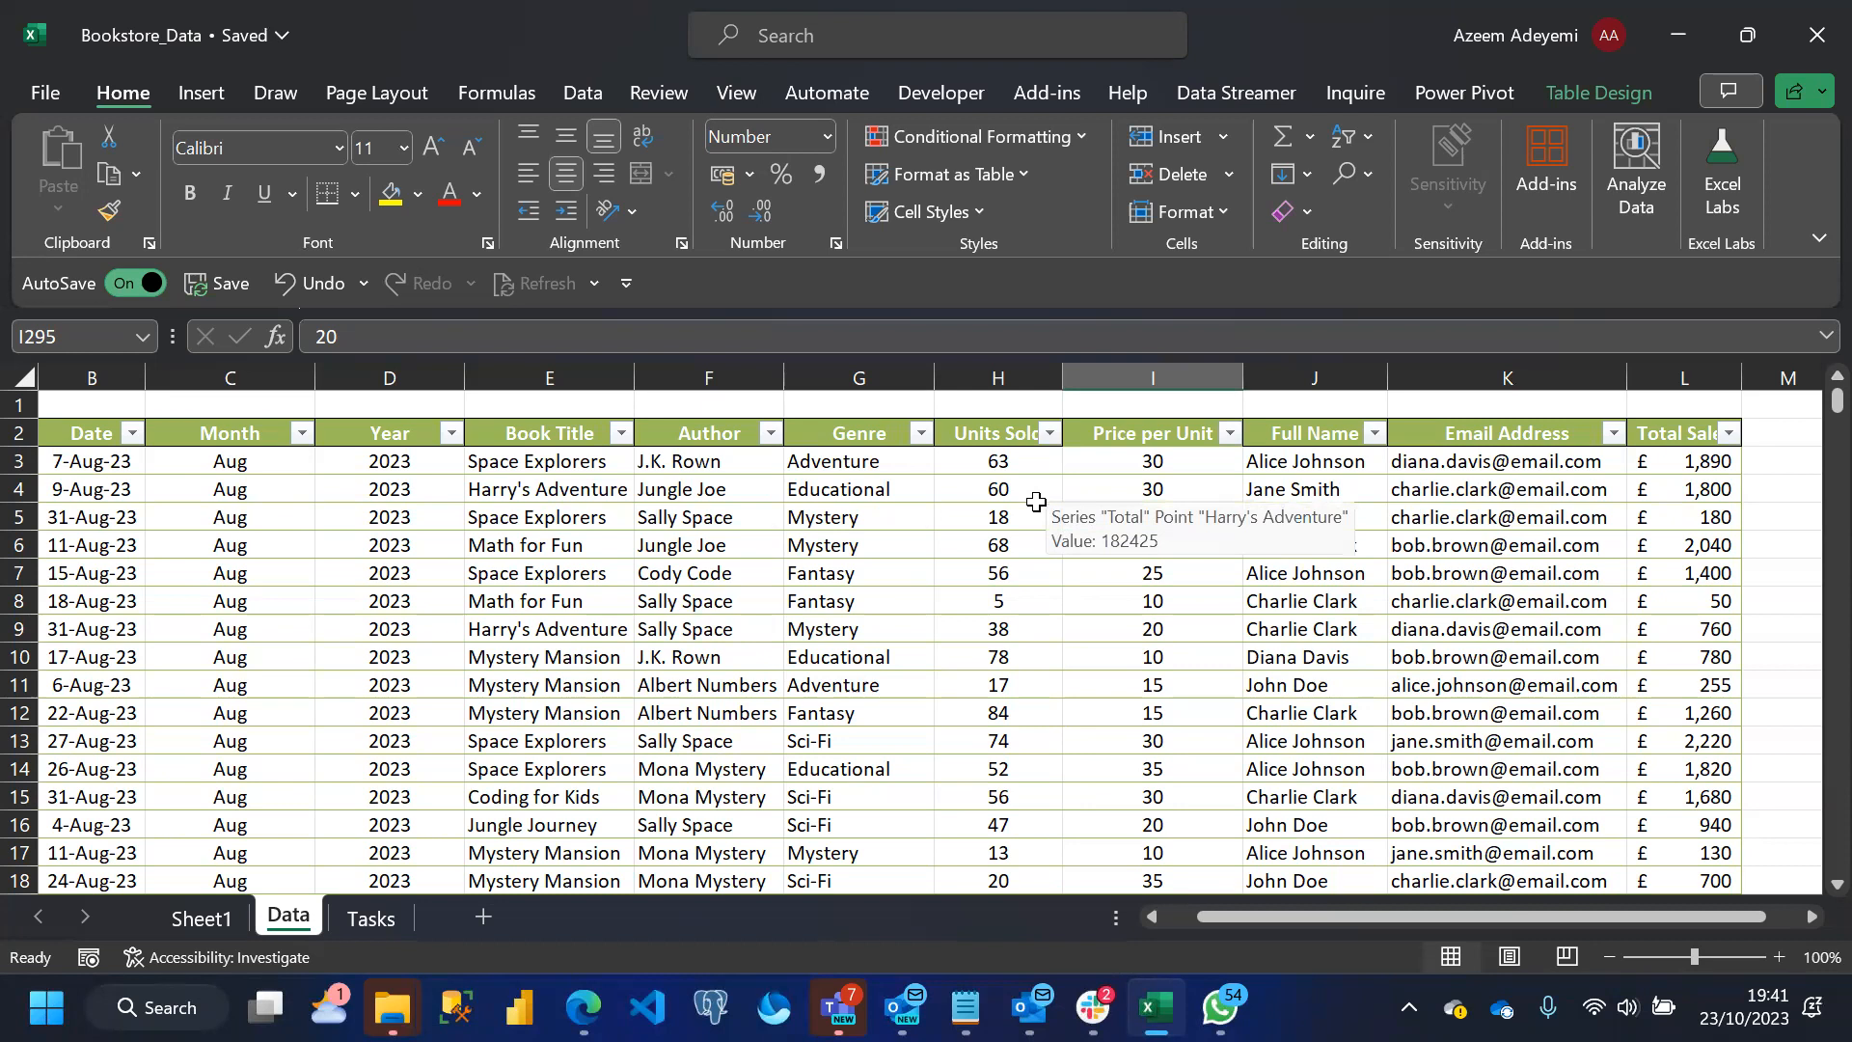
pyautogui.click(982, 461)
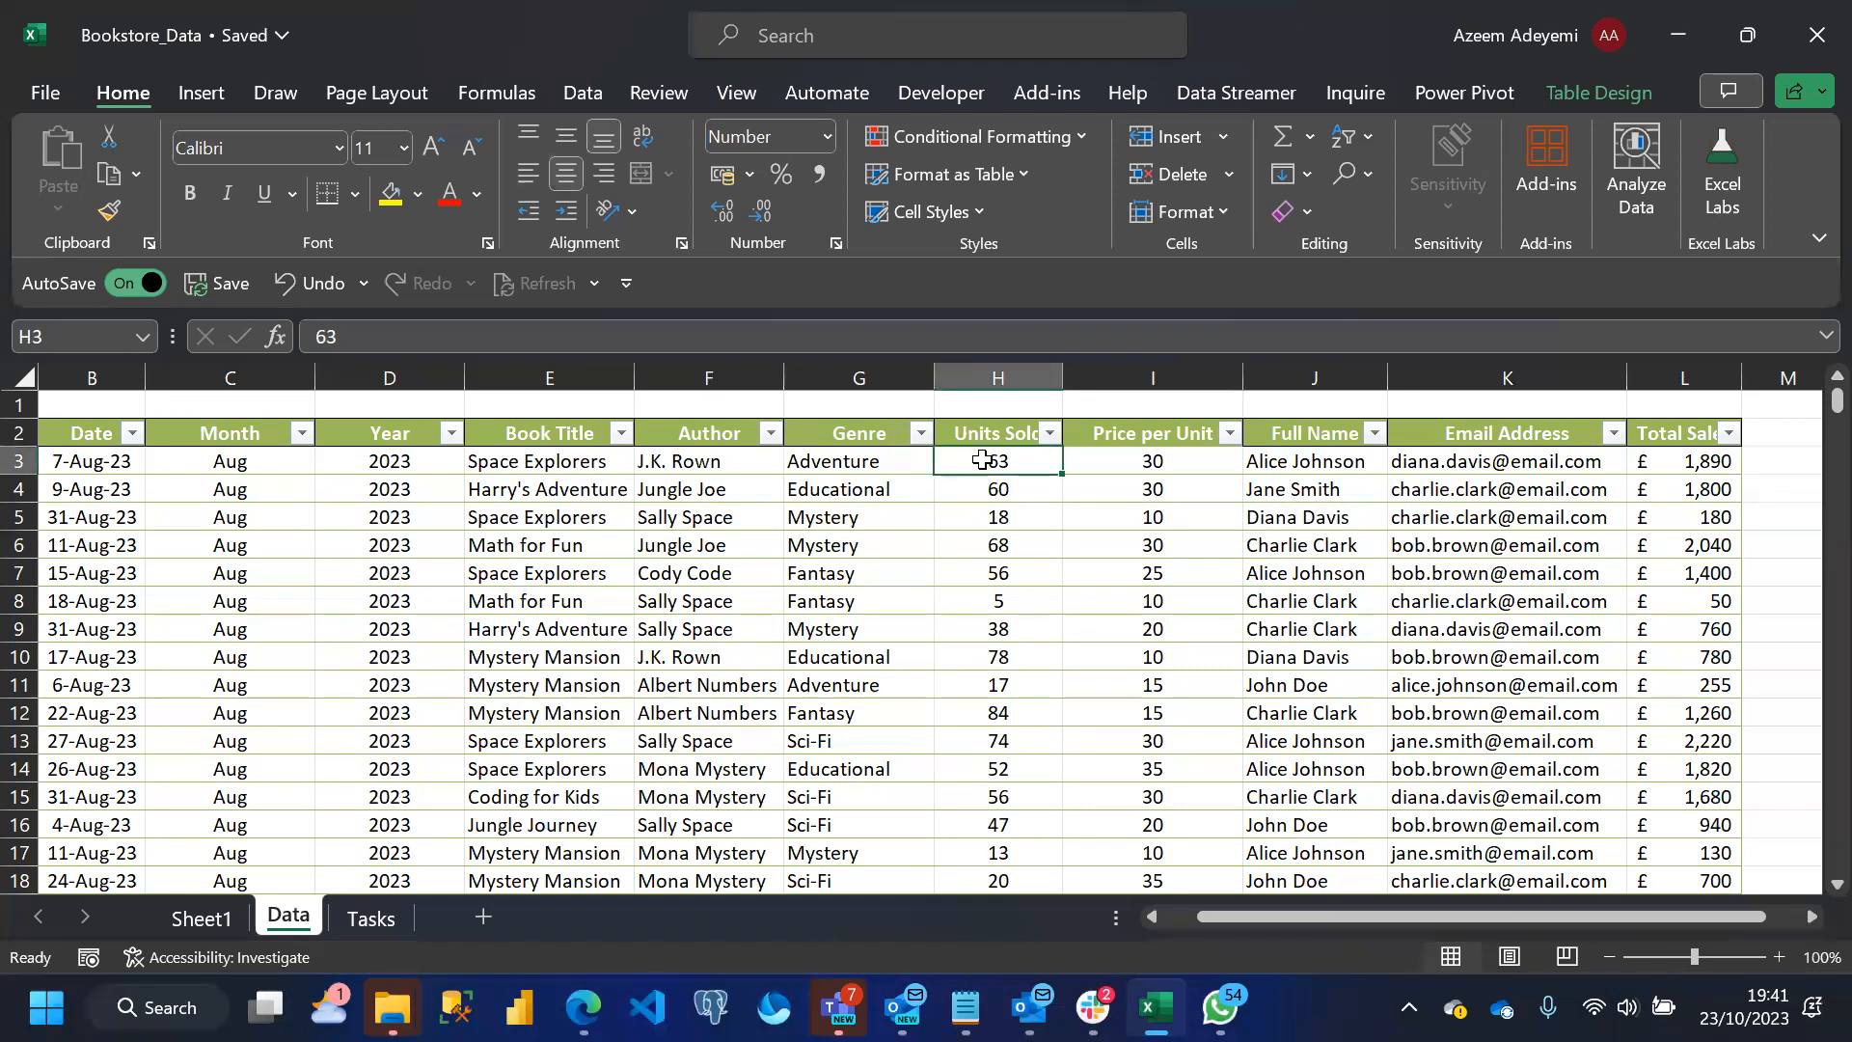
pyautogui.click(1087, 137)
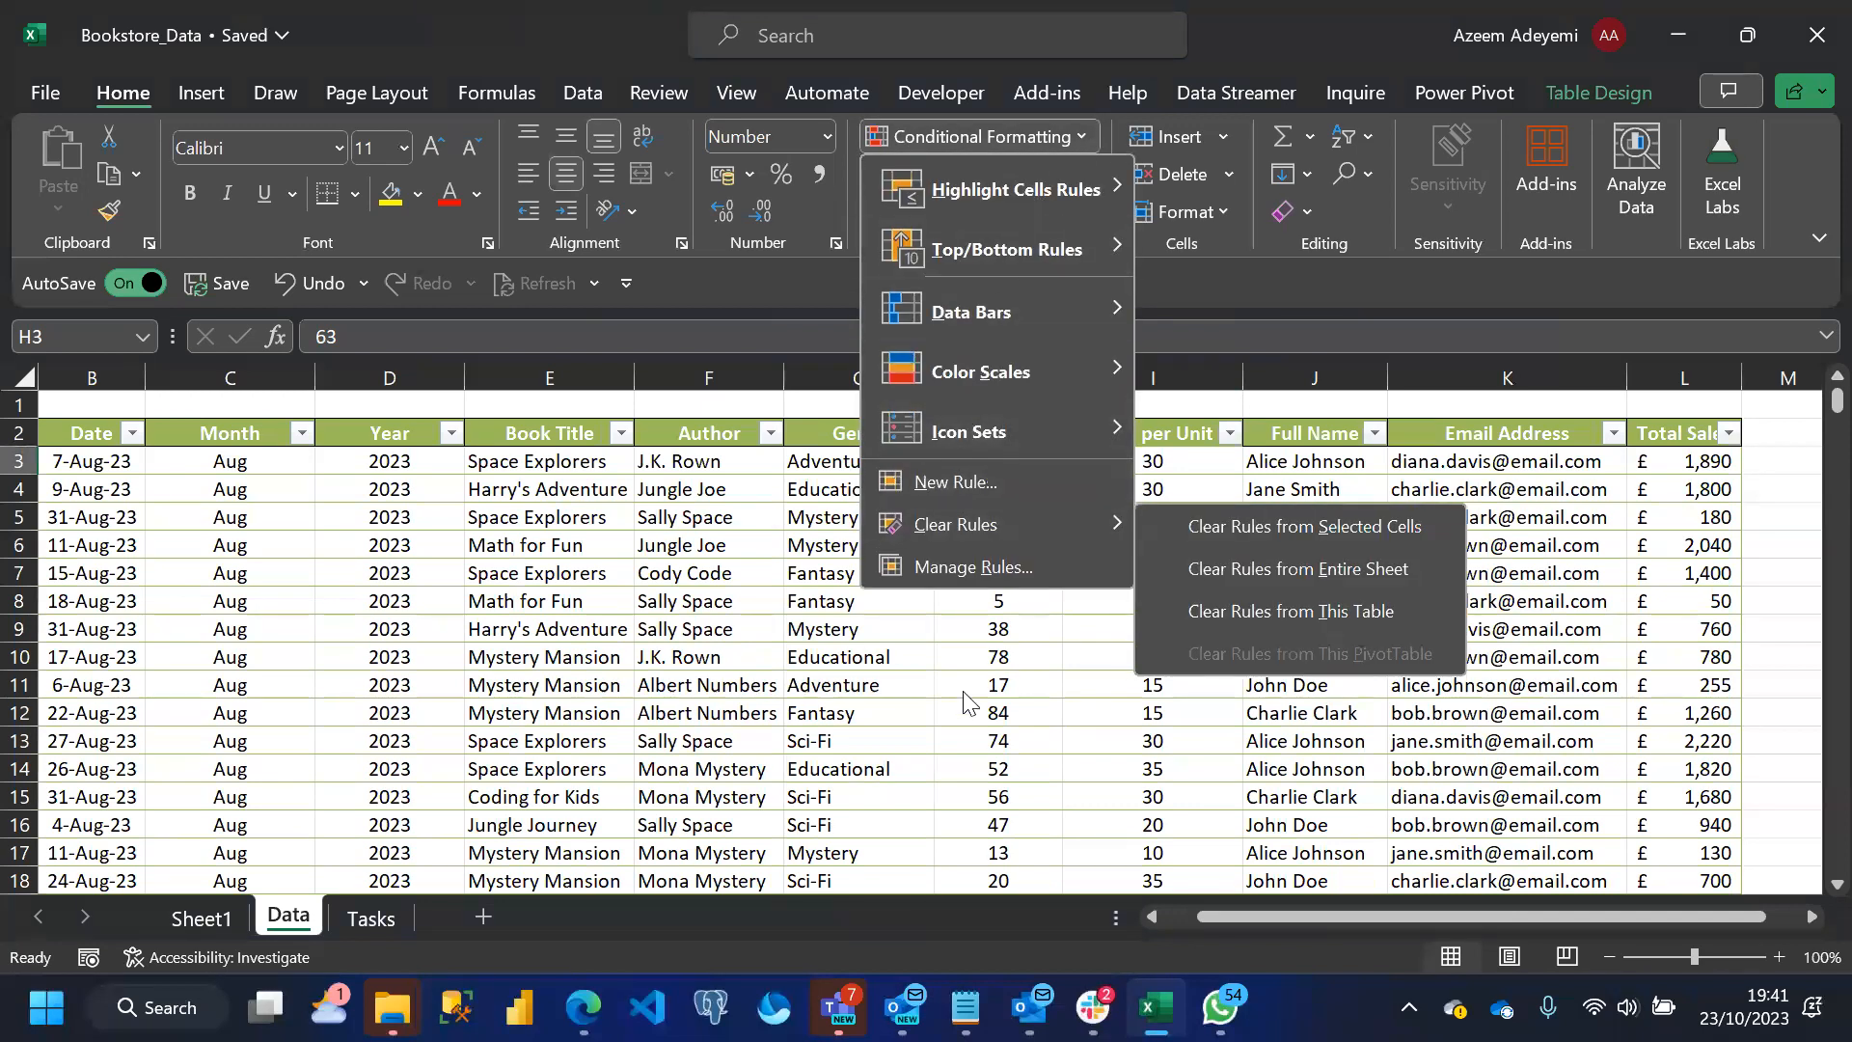
pyautogui.click(998, 587)
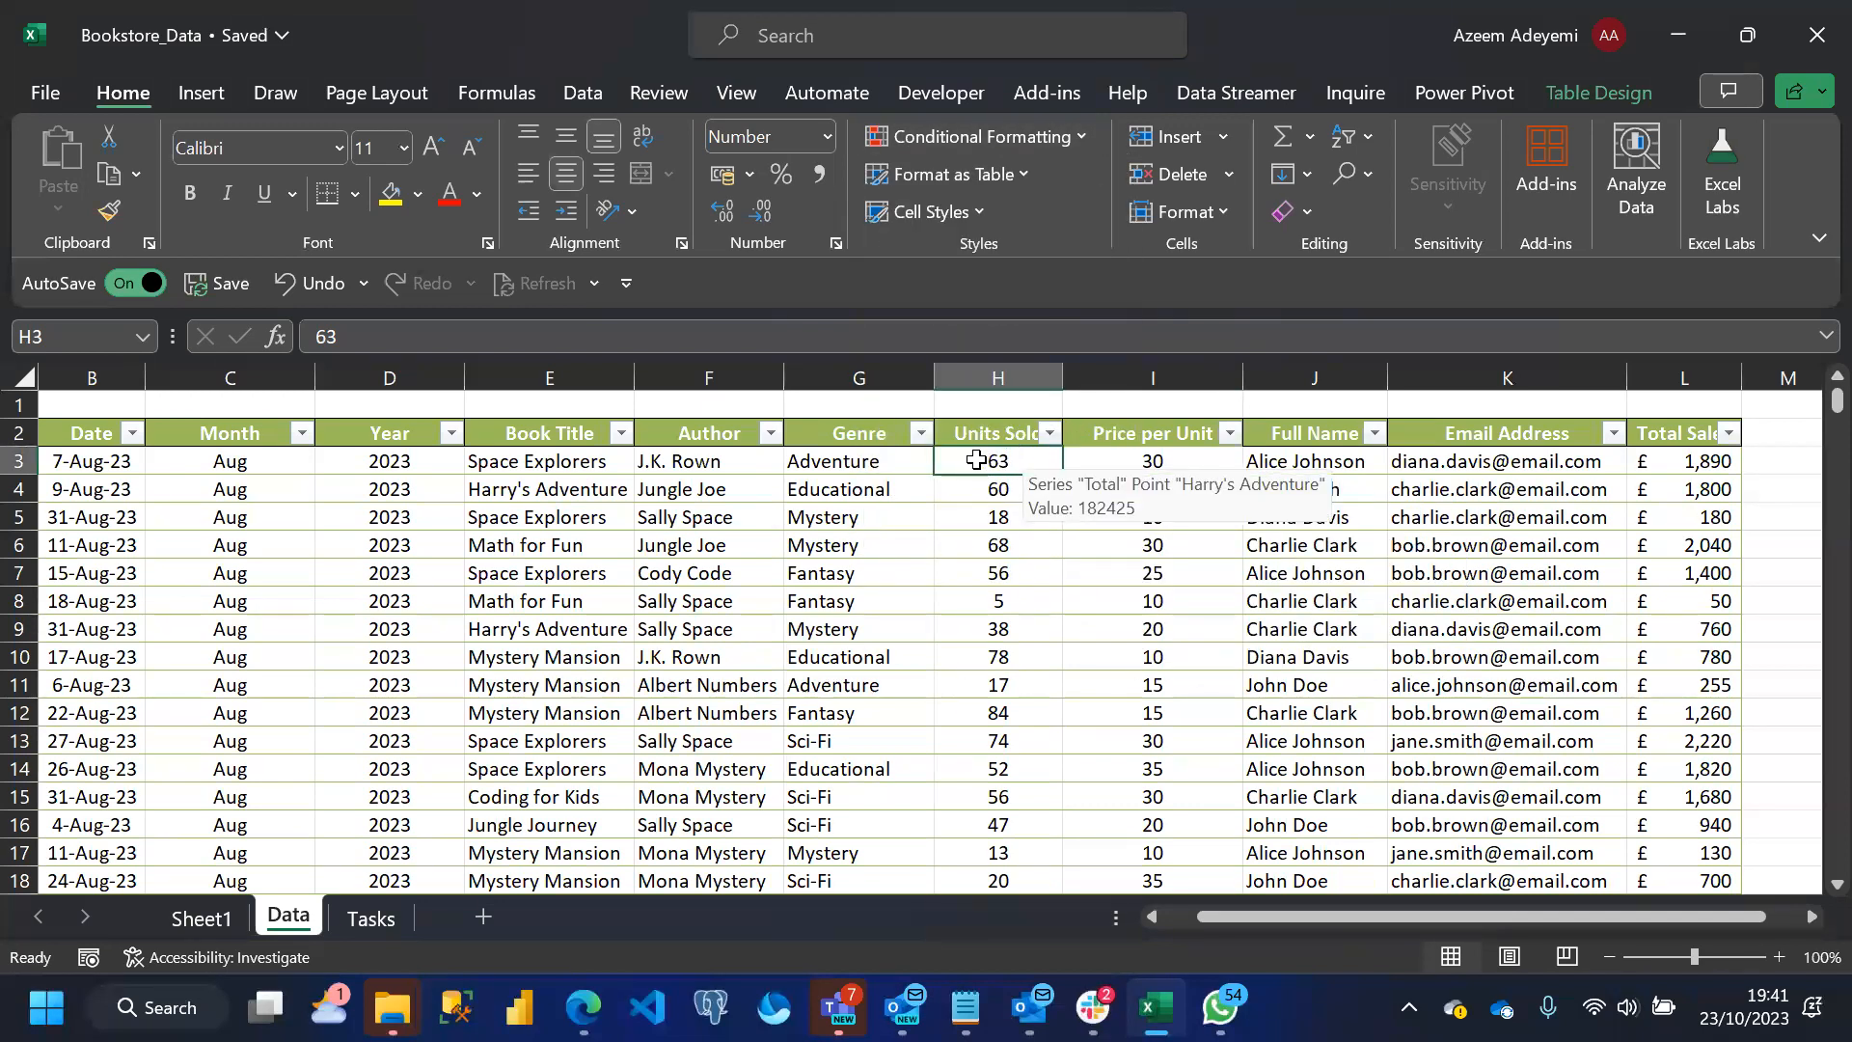
pyautogui.click(1081, 139)
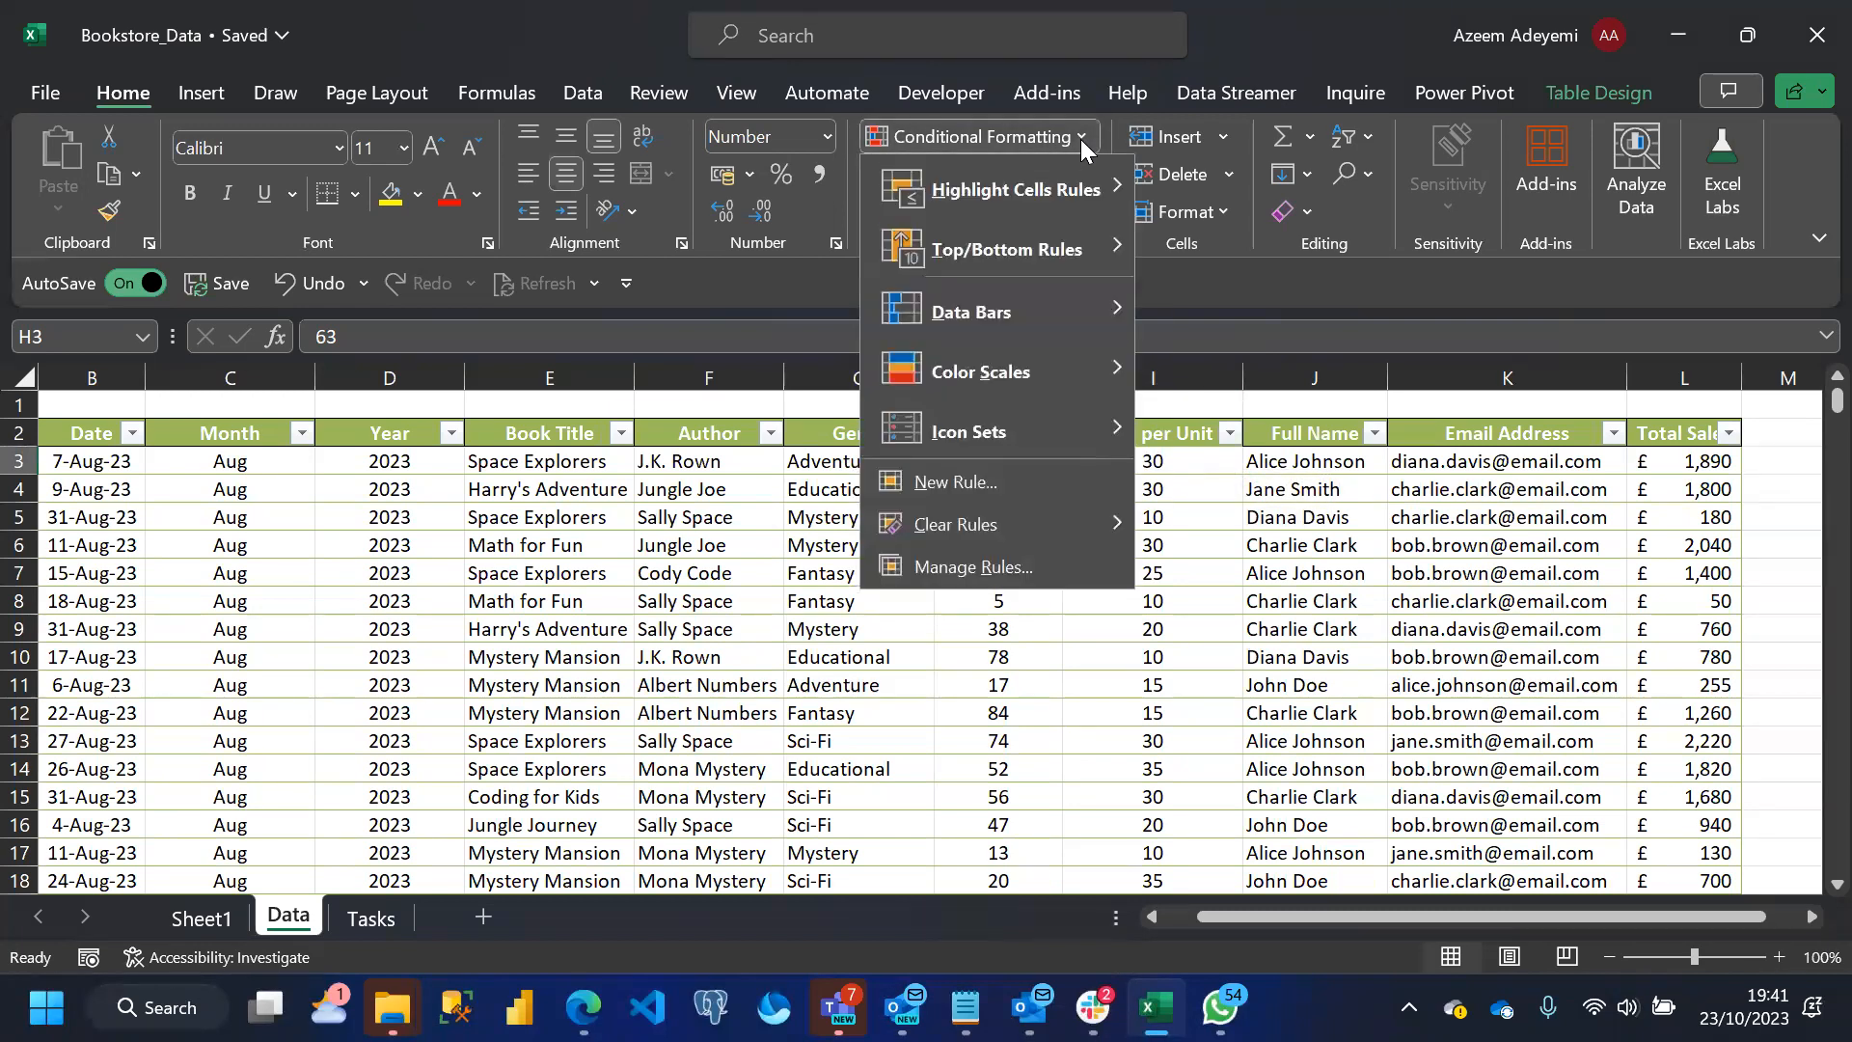
pyautogui.click(957, 483)
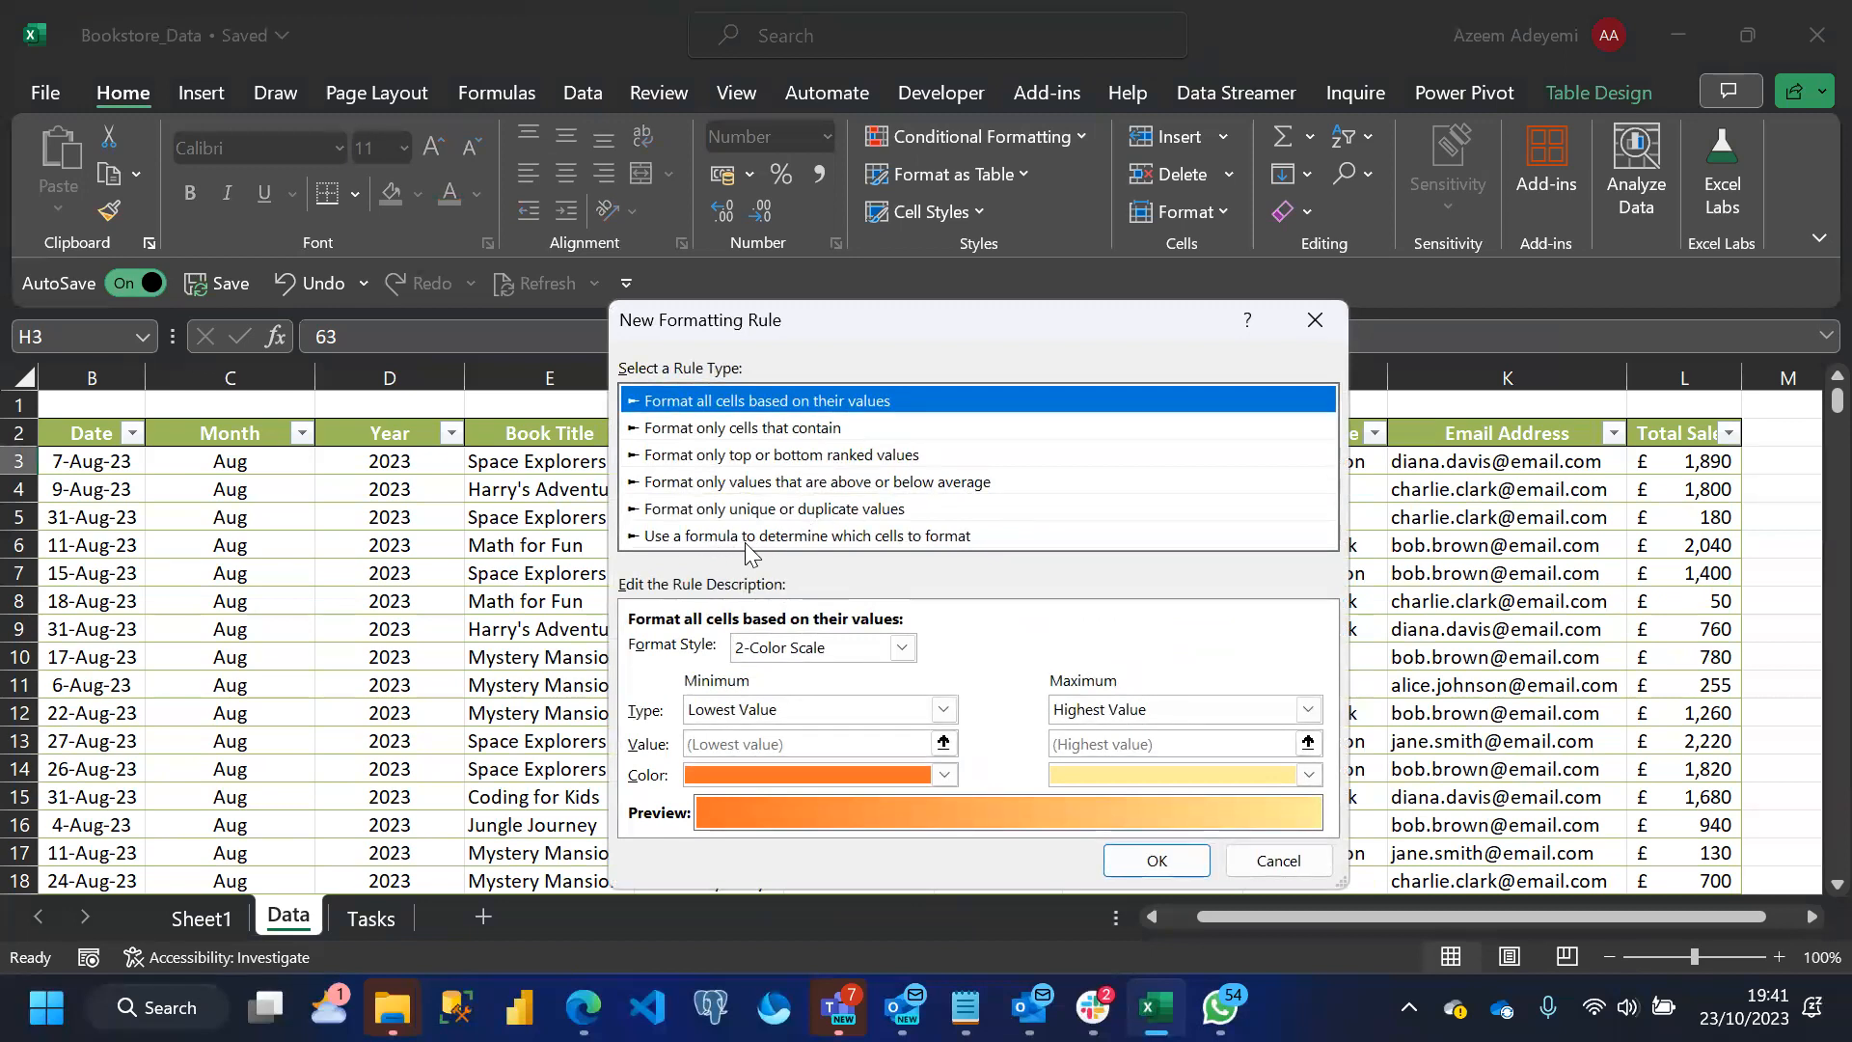
pyautogui.click(780, 536)
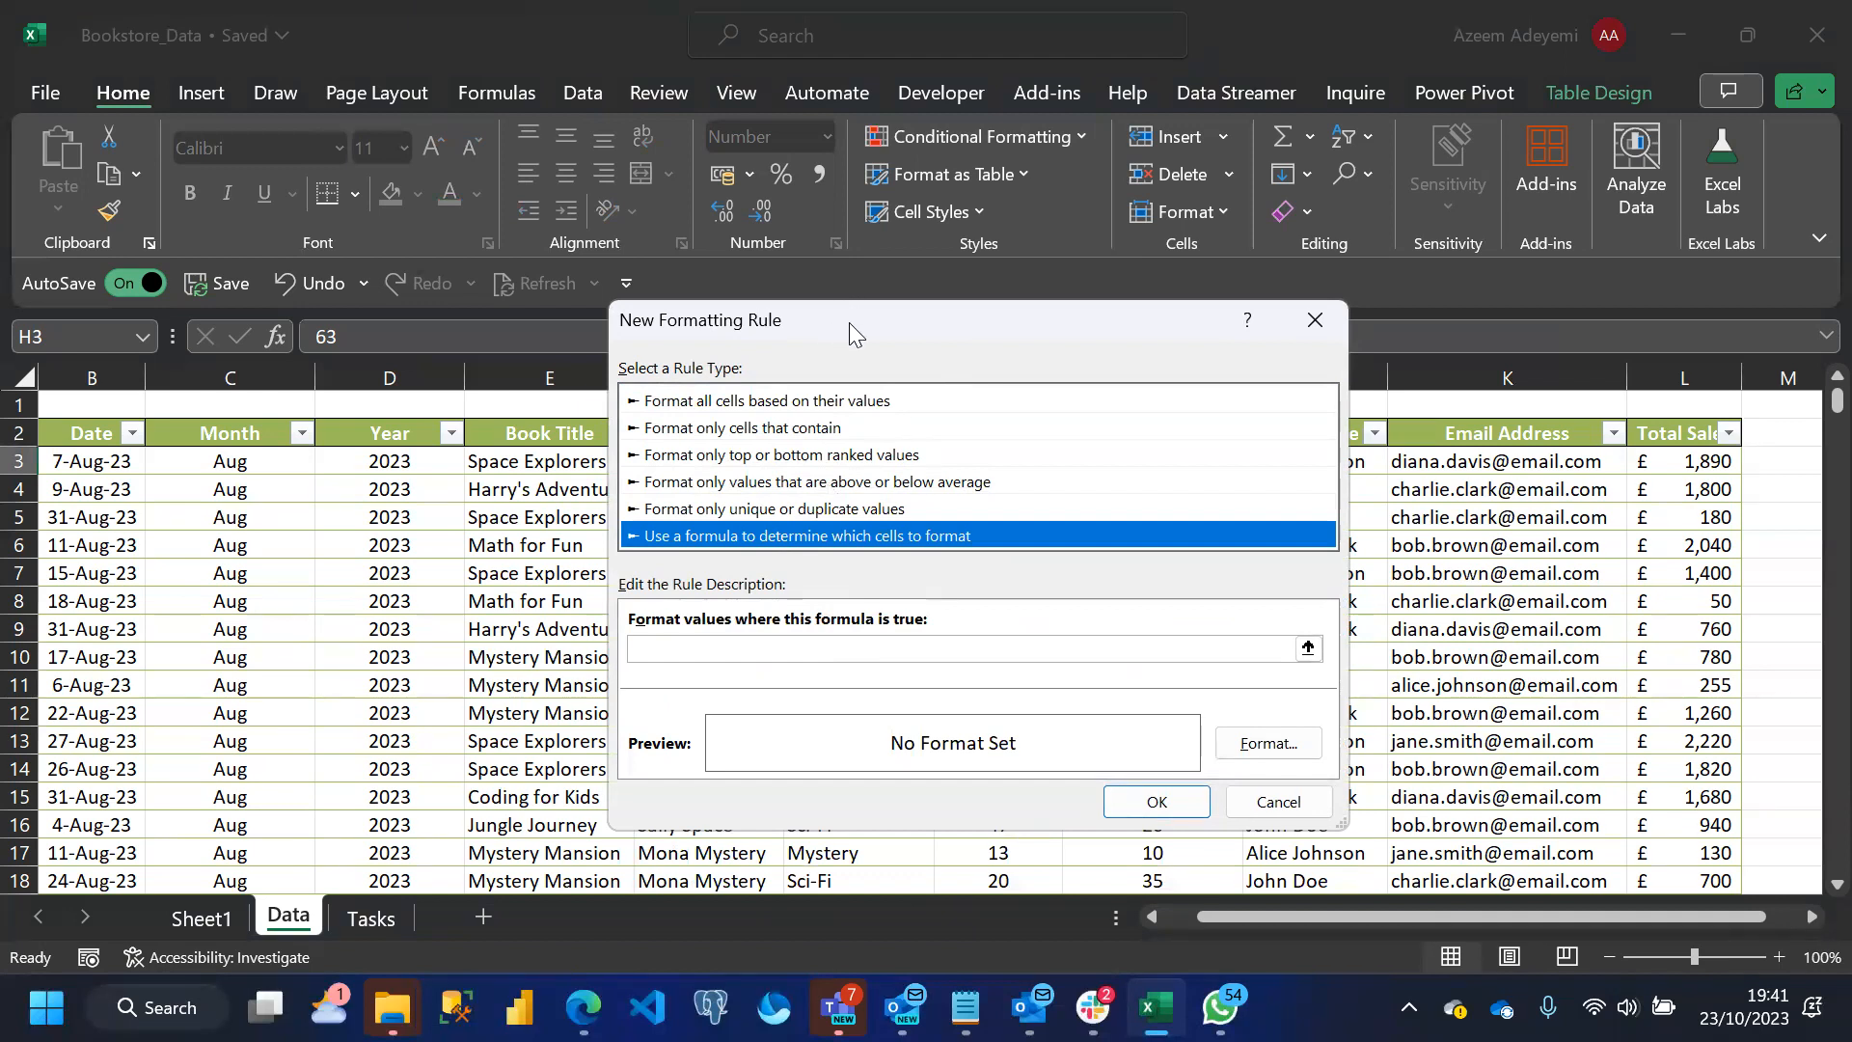
pyautogui.moveTo(849, 322); pyautogui.dragTo(1304, 222)
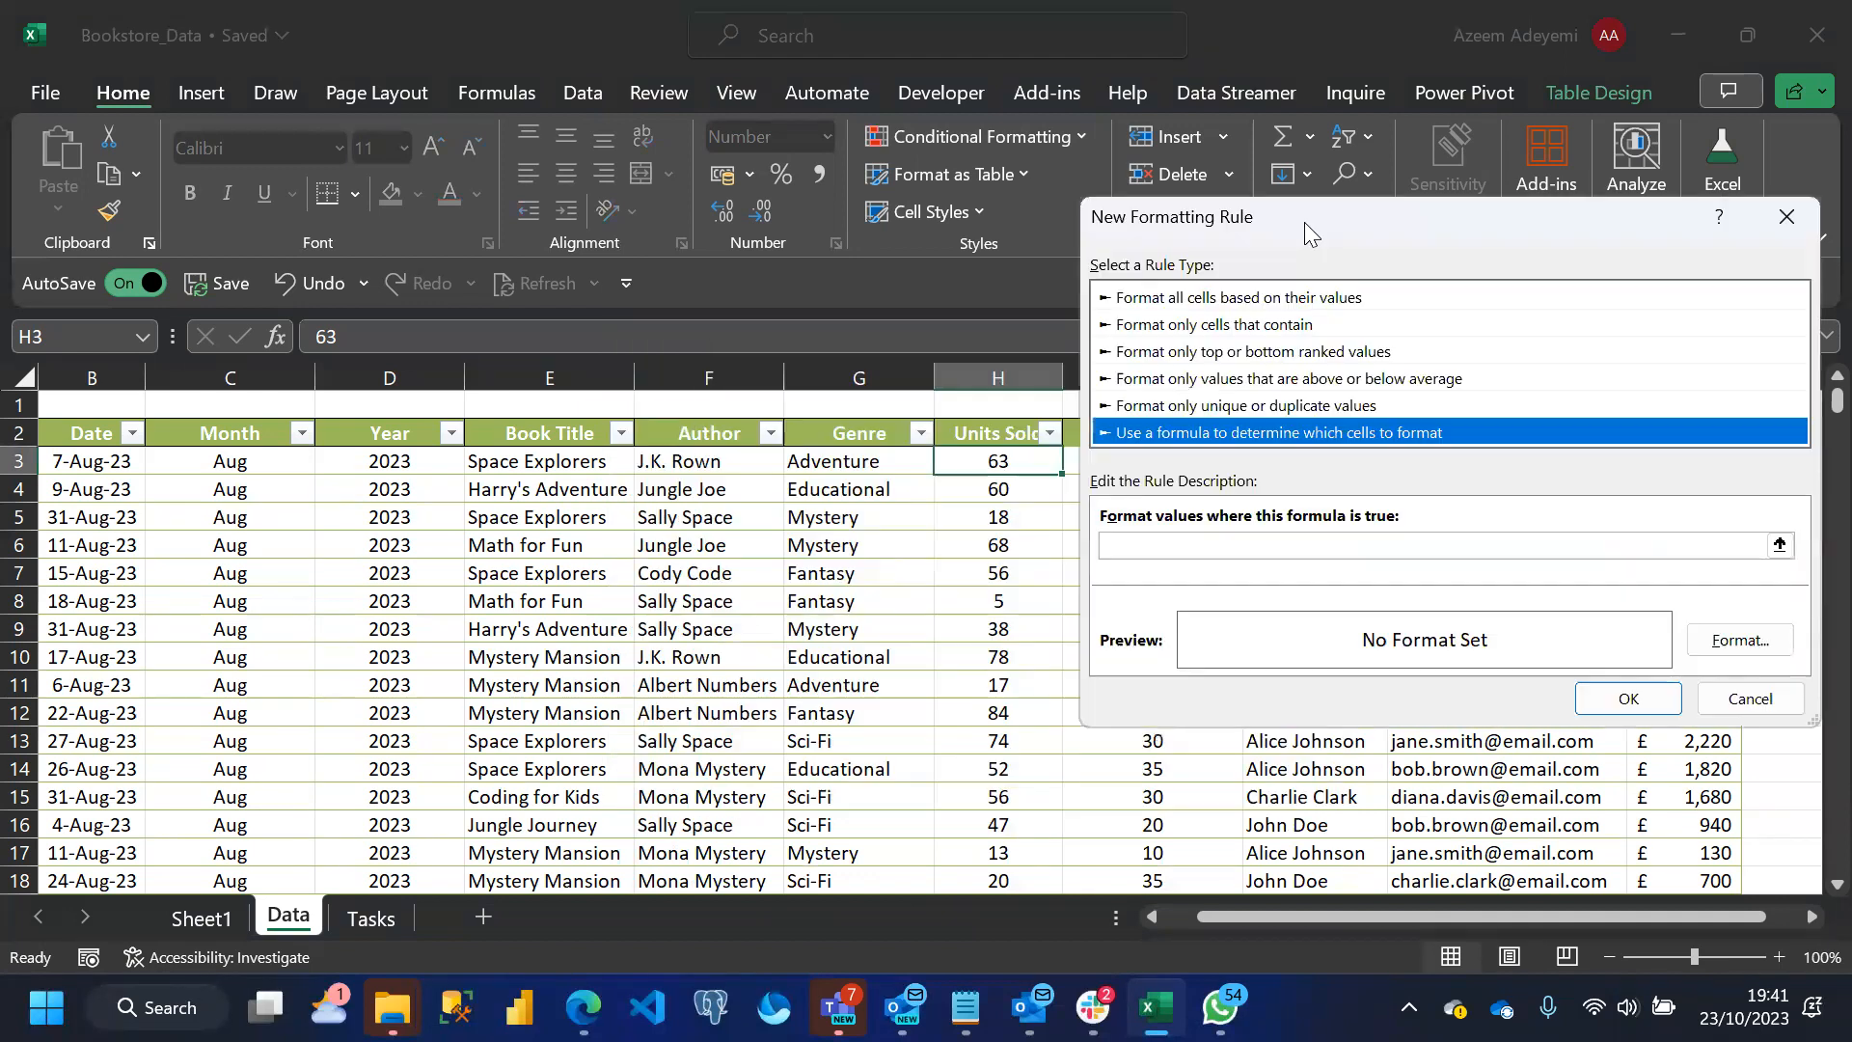
# Enter =$H3>=15 as the new rule's formula, keeping only the column reference absolute
pyautogui.click(1137, 545)
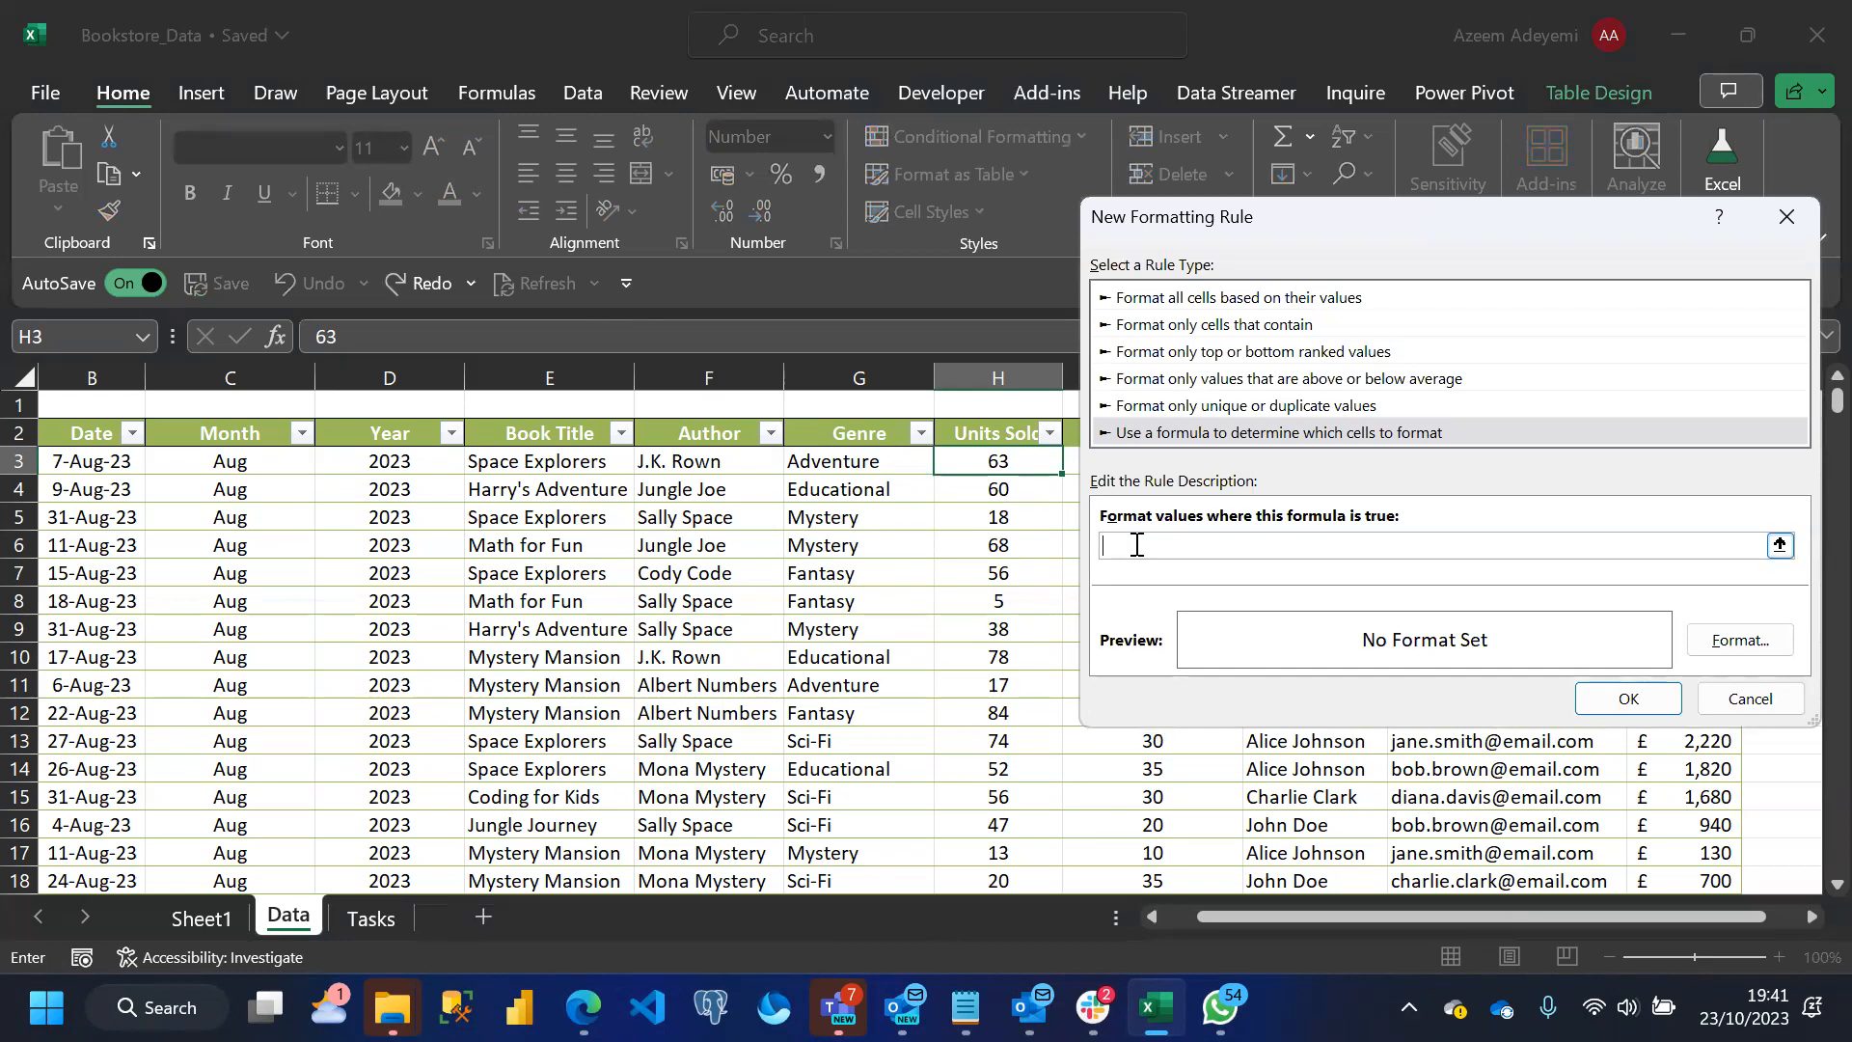
pyautogui.click(998, 463)
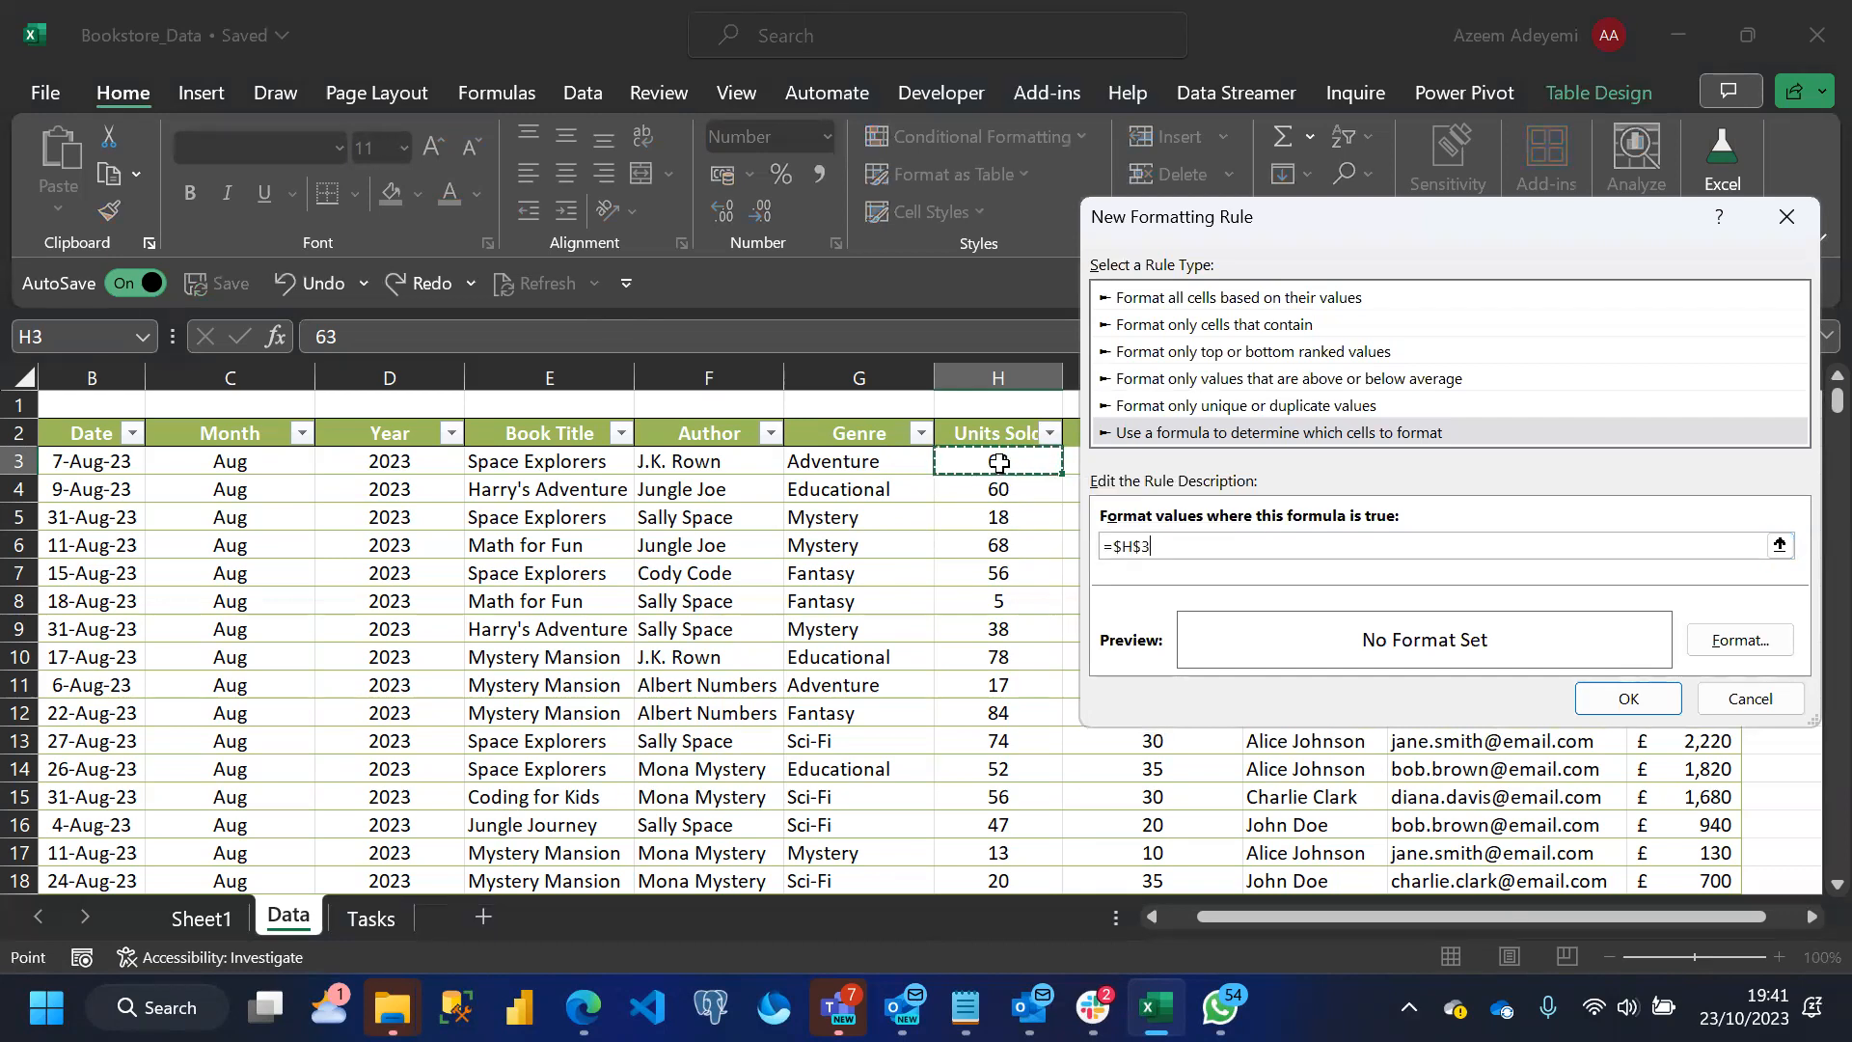
pyautogui.write('>')
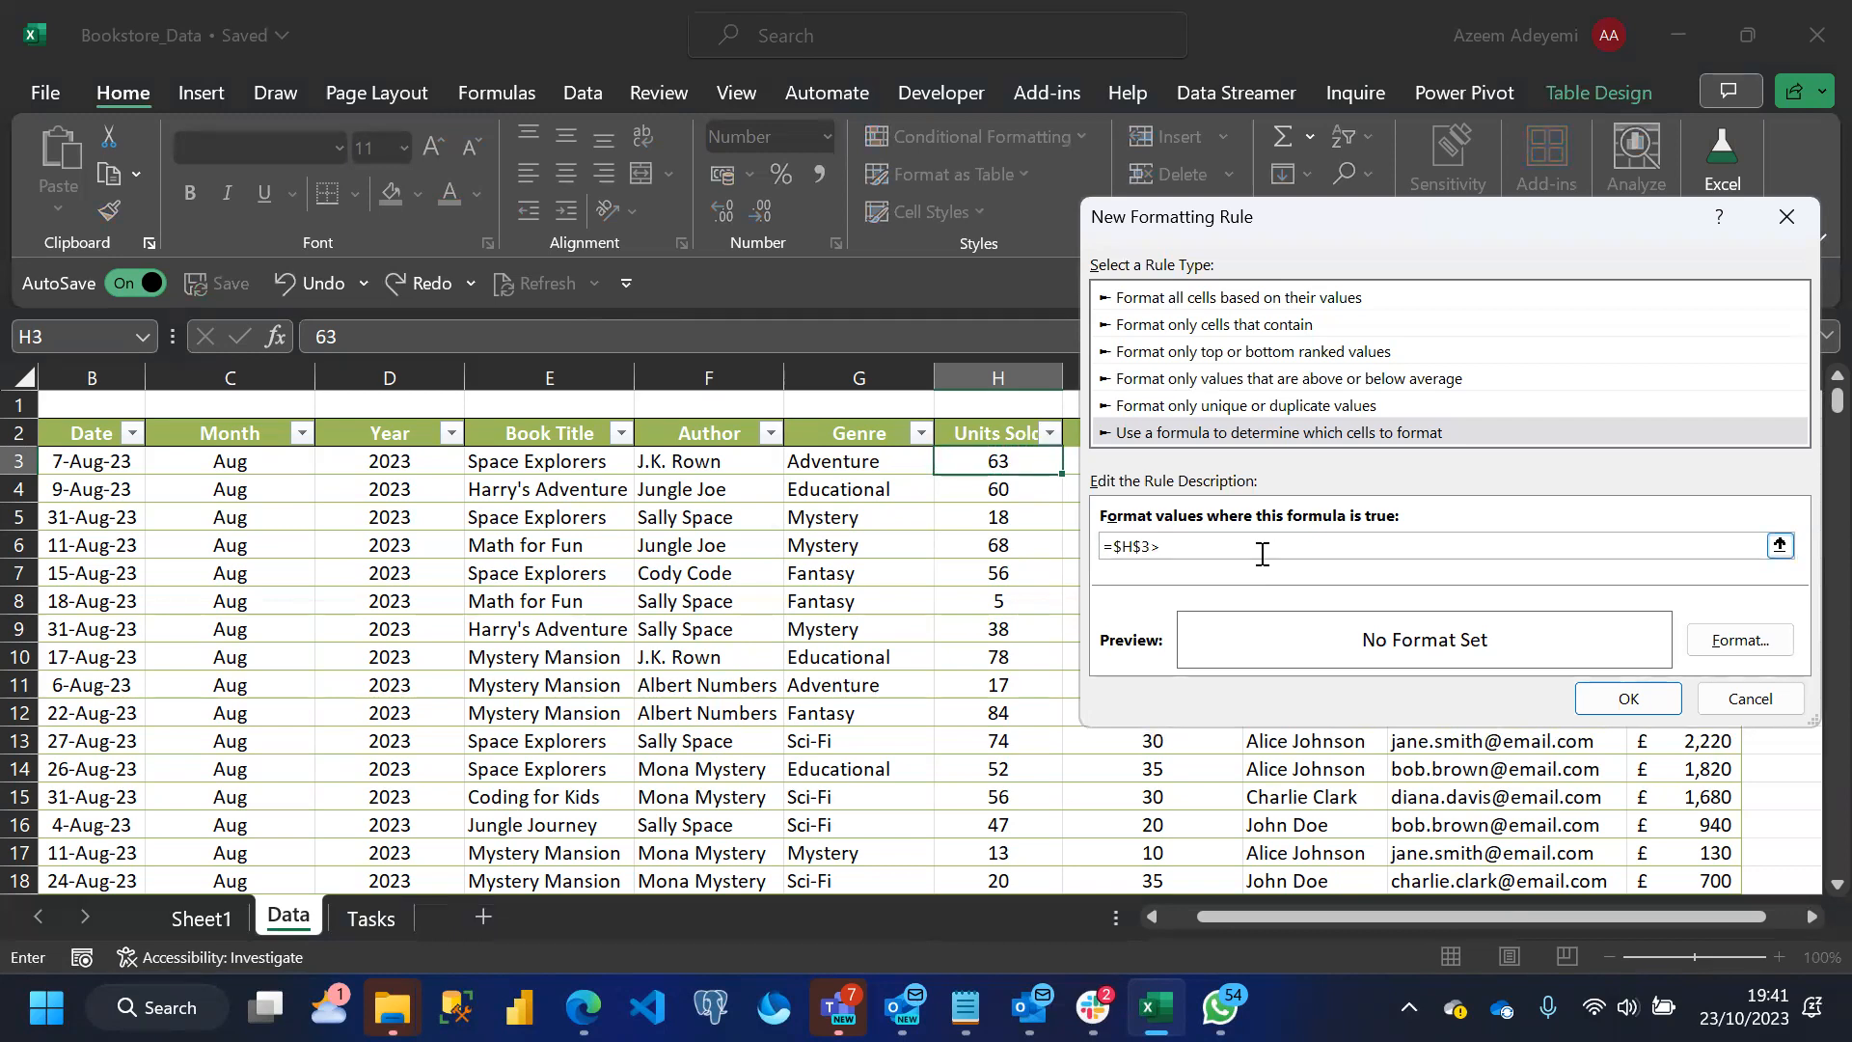
pyautogui.write('15')
pyautogui.press('BackSpace')
pyautogui.press('BackSpace')
pyautogui.write('=15')
pyautogui.press('BackSpace')
# Give the =$H3>=15 rule a solid green fill and create the rule
pyautogui.click(1729, 652)
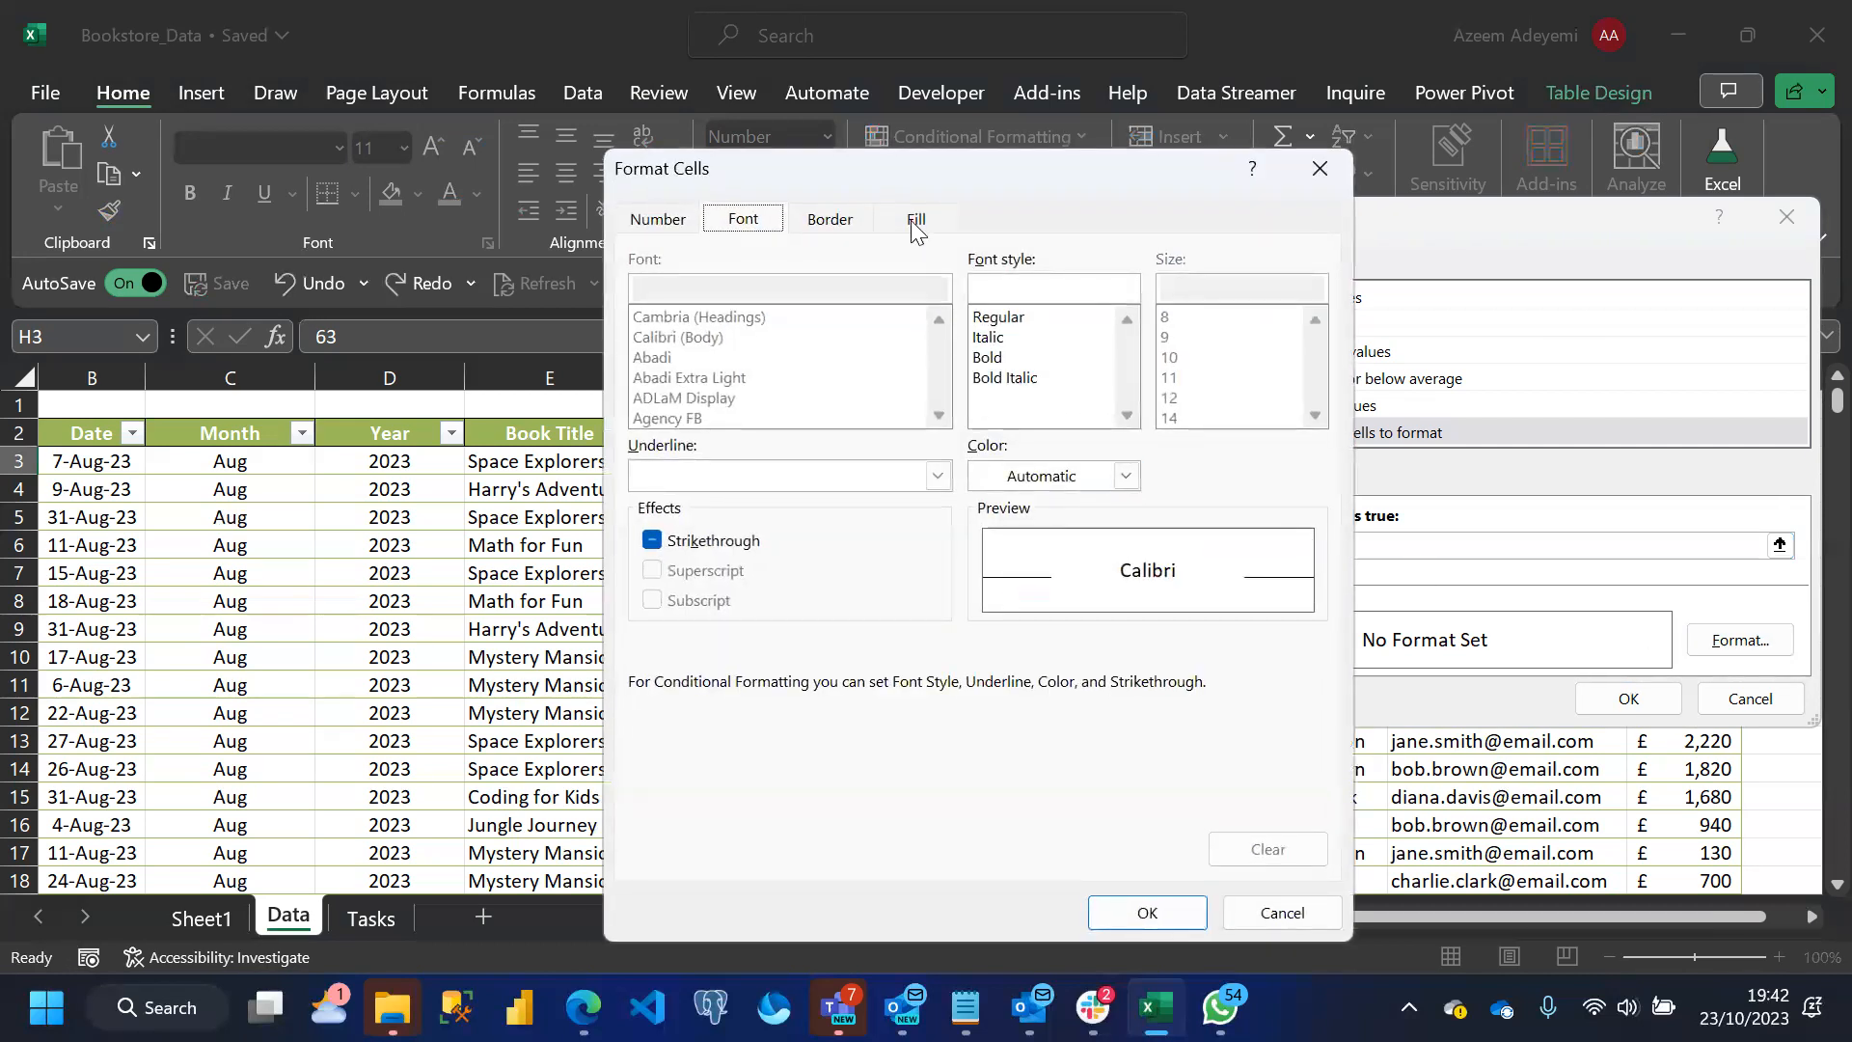
pyautogui.click(916, 220)
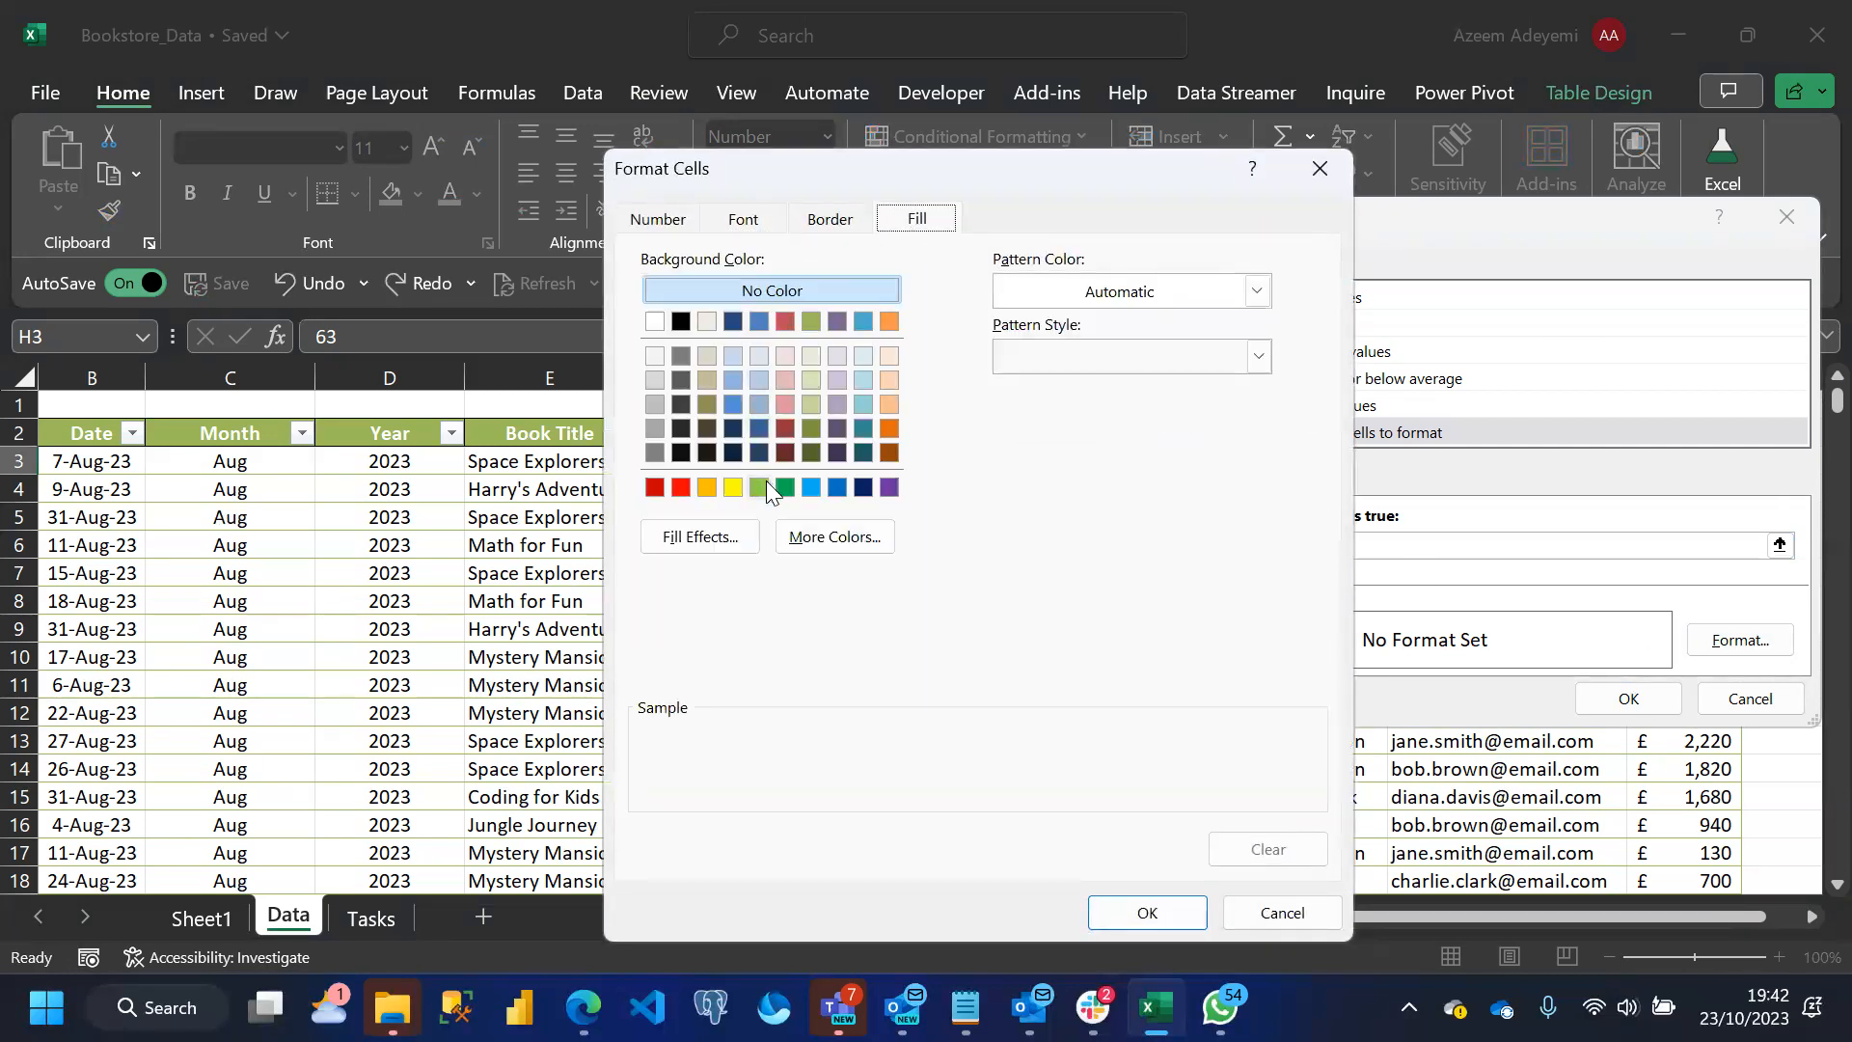
pyautogui.click(786, 490)
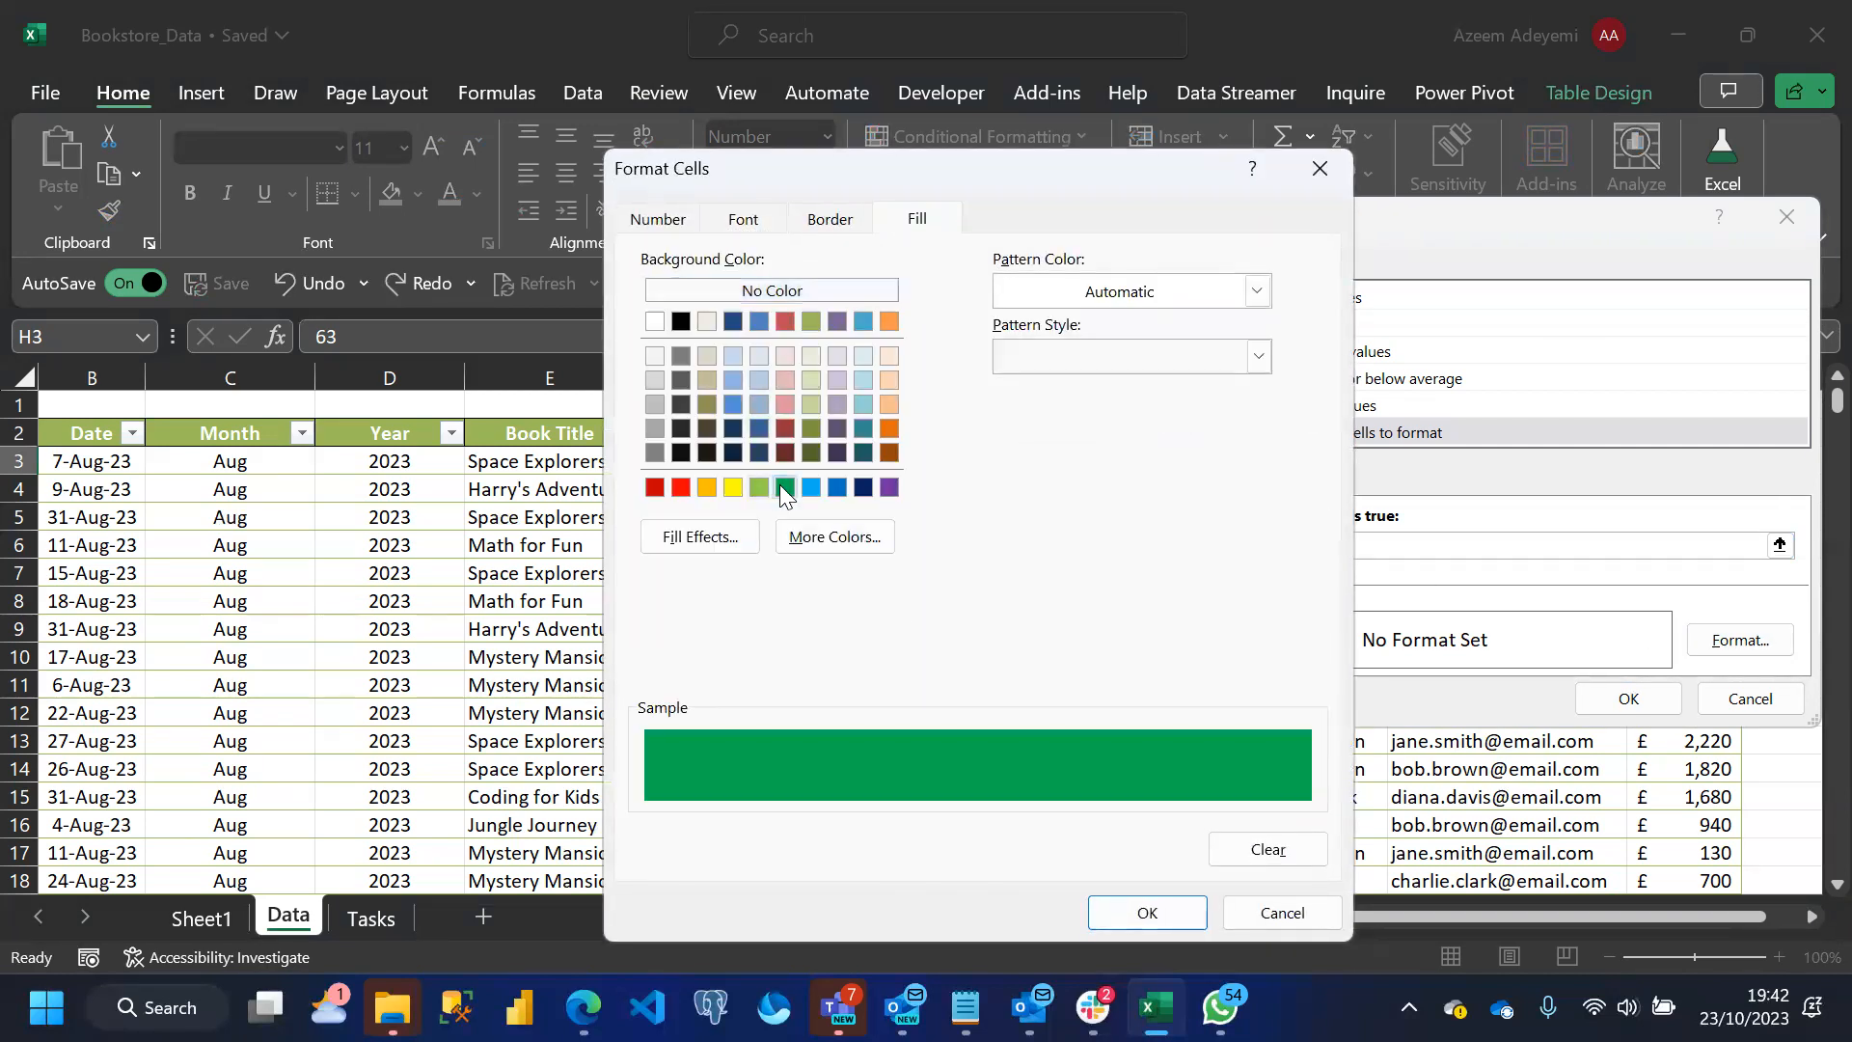
pyautogui.click(1146, 913)
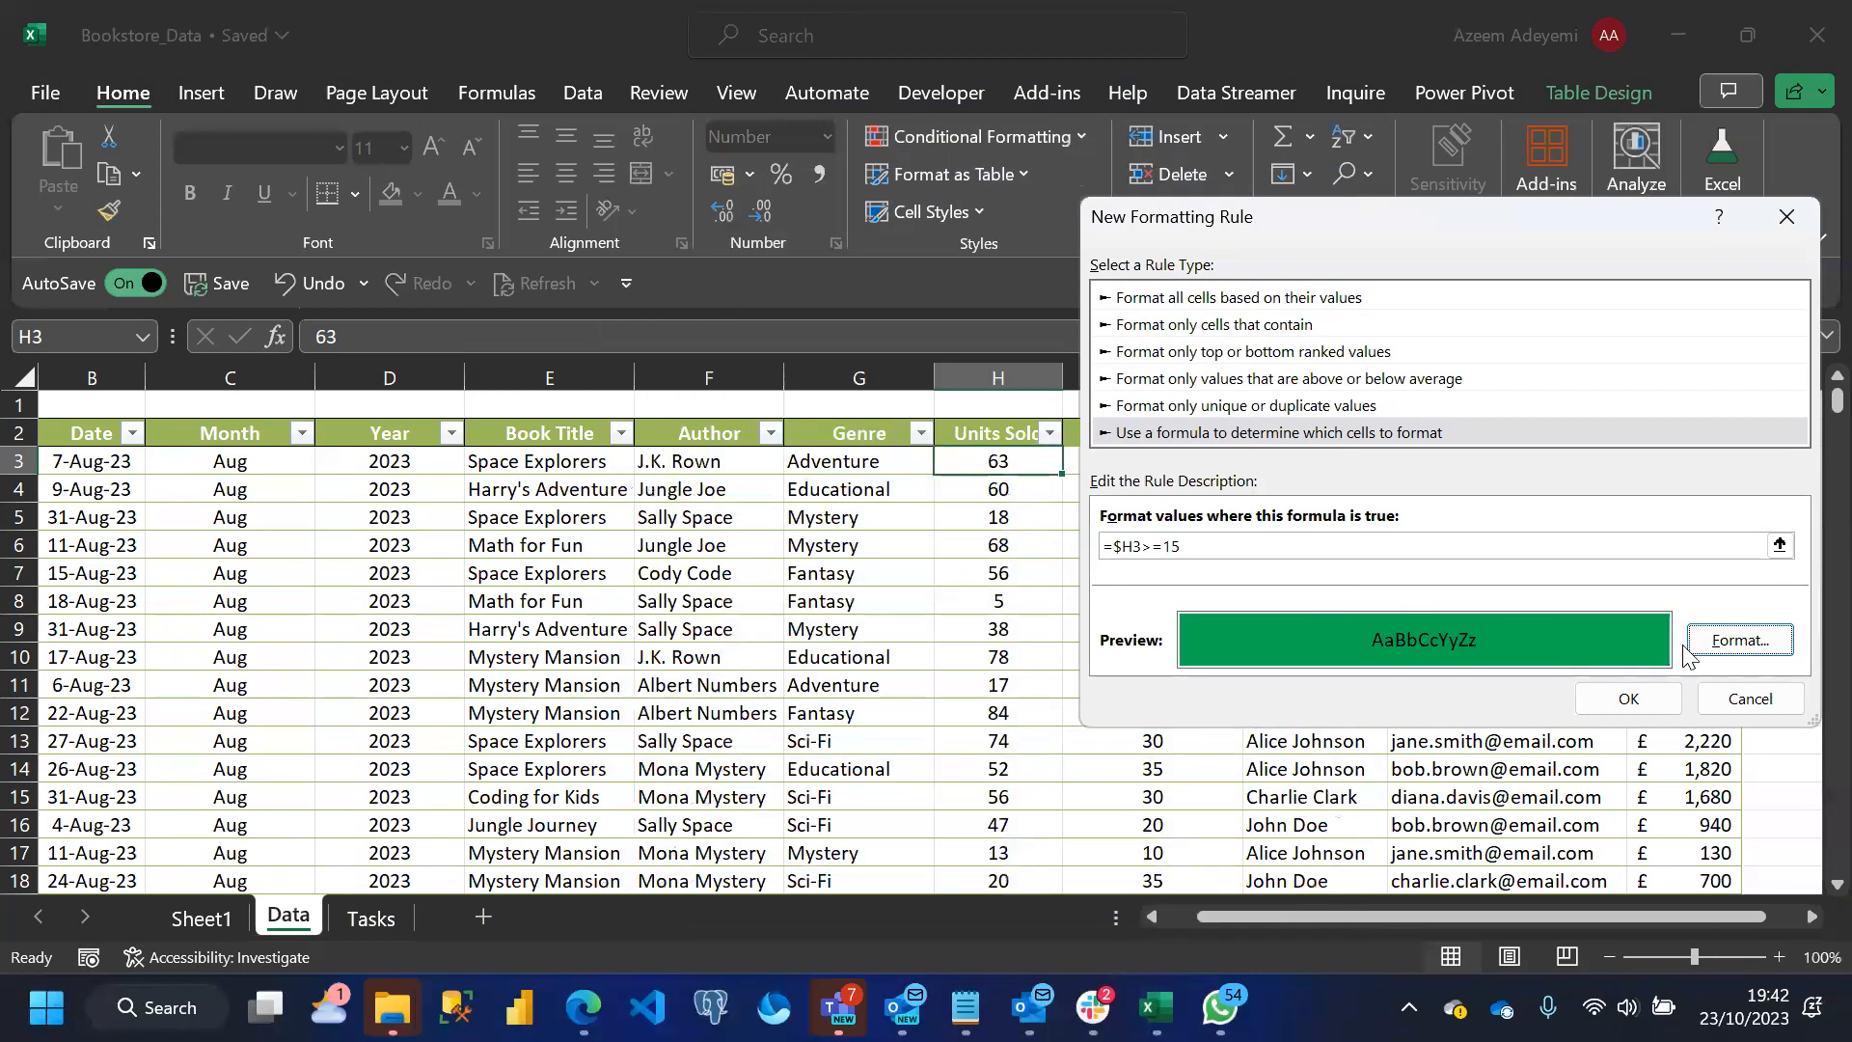
pyautogui.click(1636, 694)
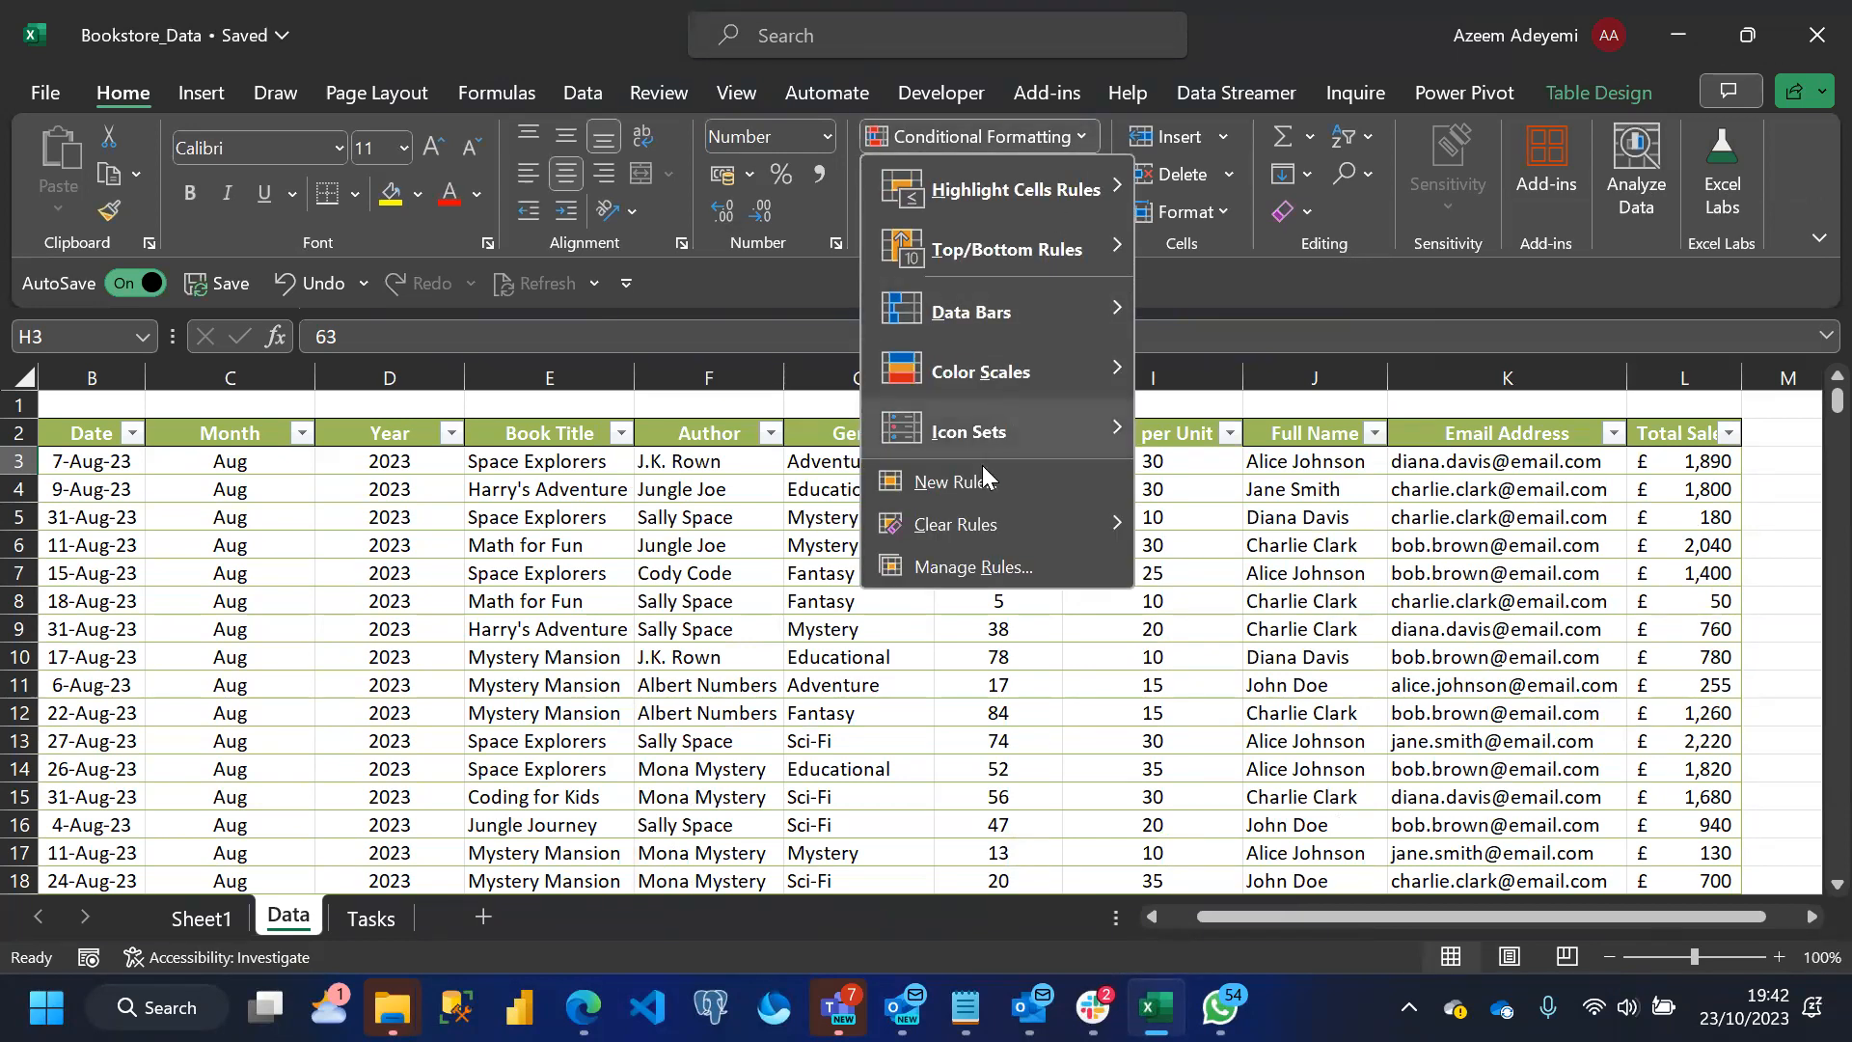
# Extend the green rule to the whole Units Sold column, =$H$3:$H$1002, and apply it
pyautogui.click(958, 563)
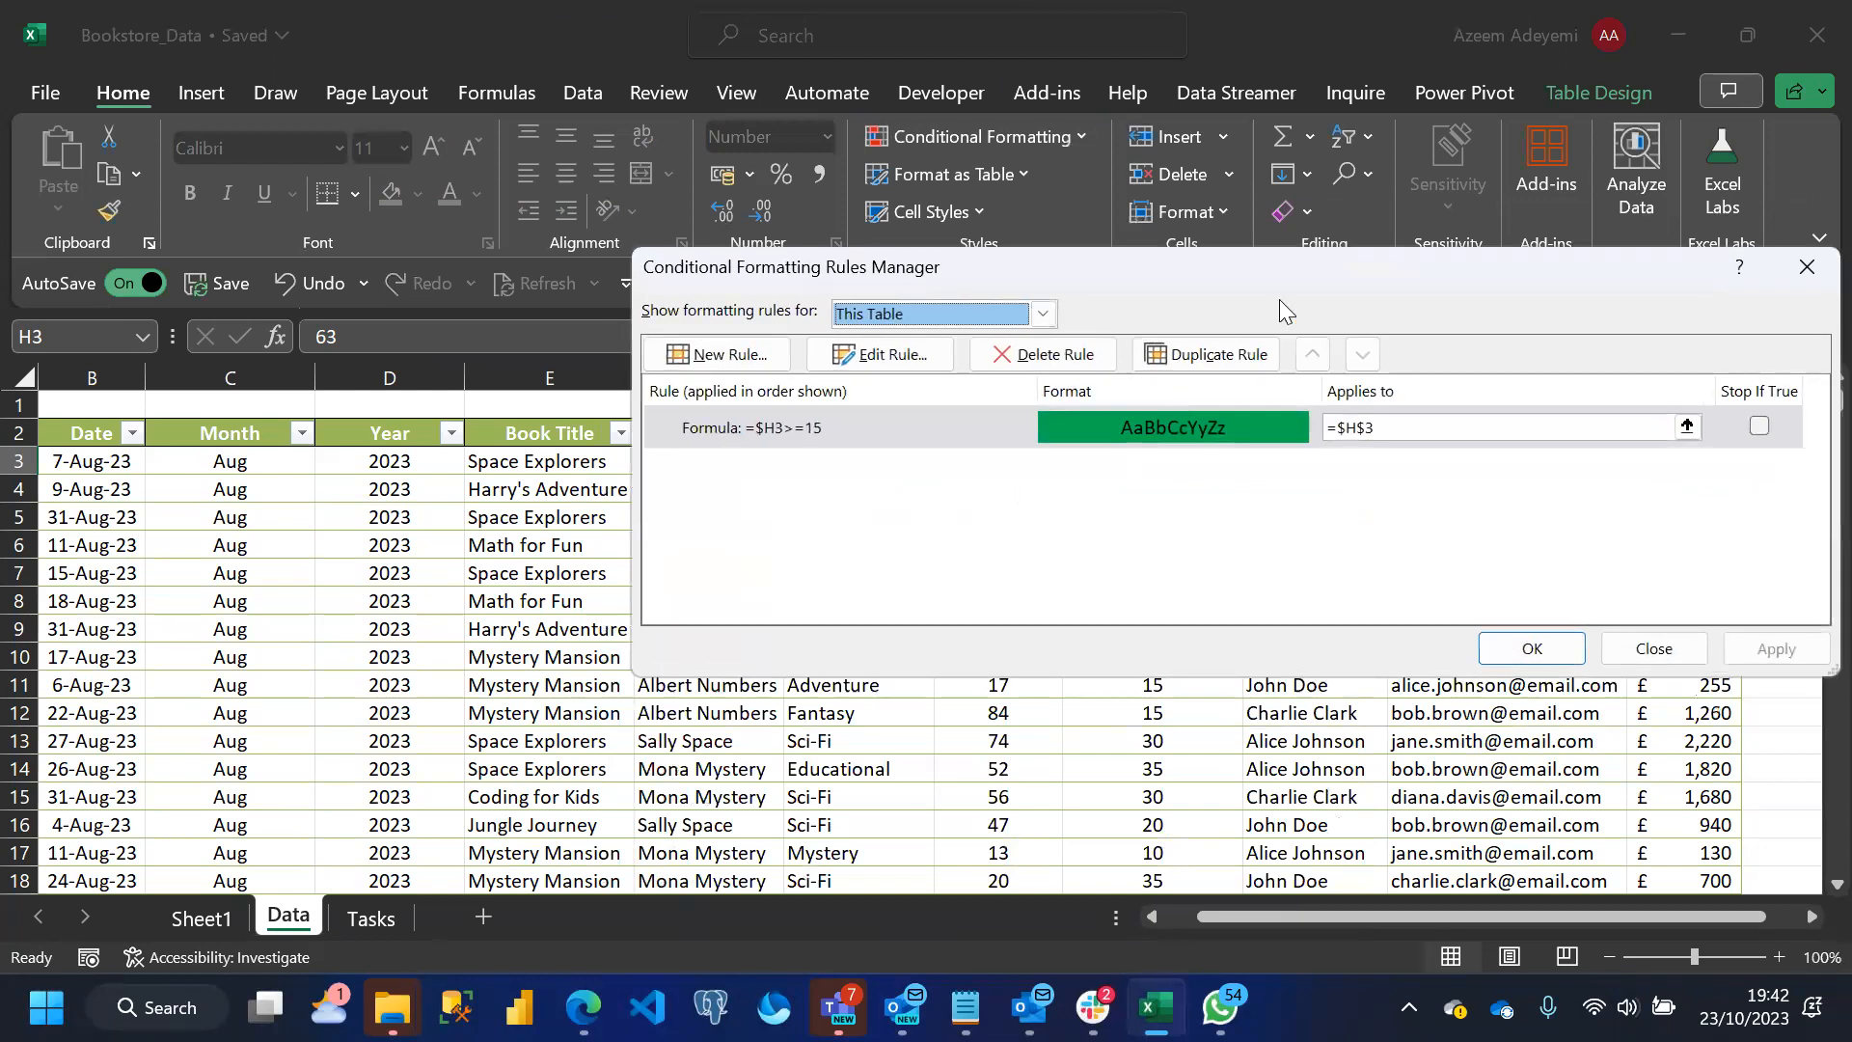
pyautogui.moveTo(1175, 295); pyautogui.dragTo(249, 368)
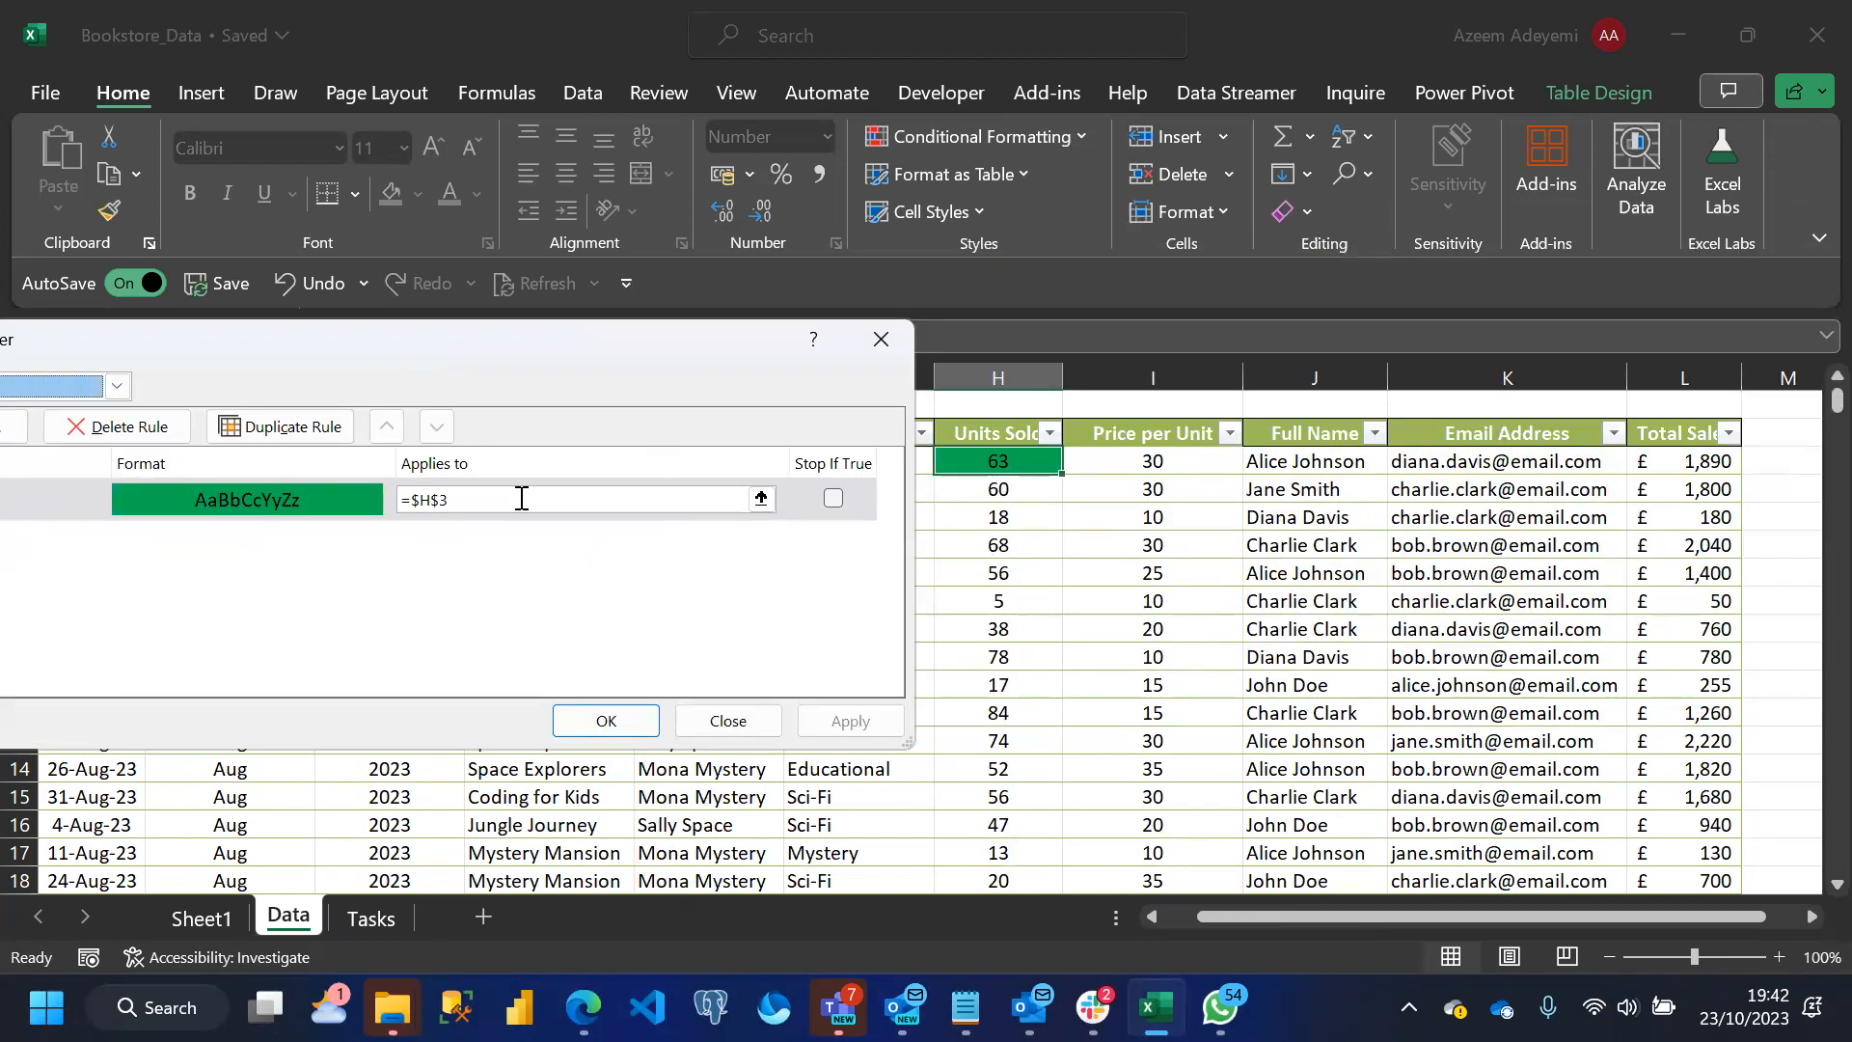
pyautogui.click(762, 499)
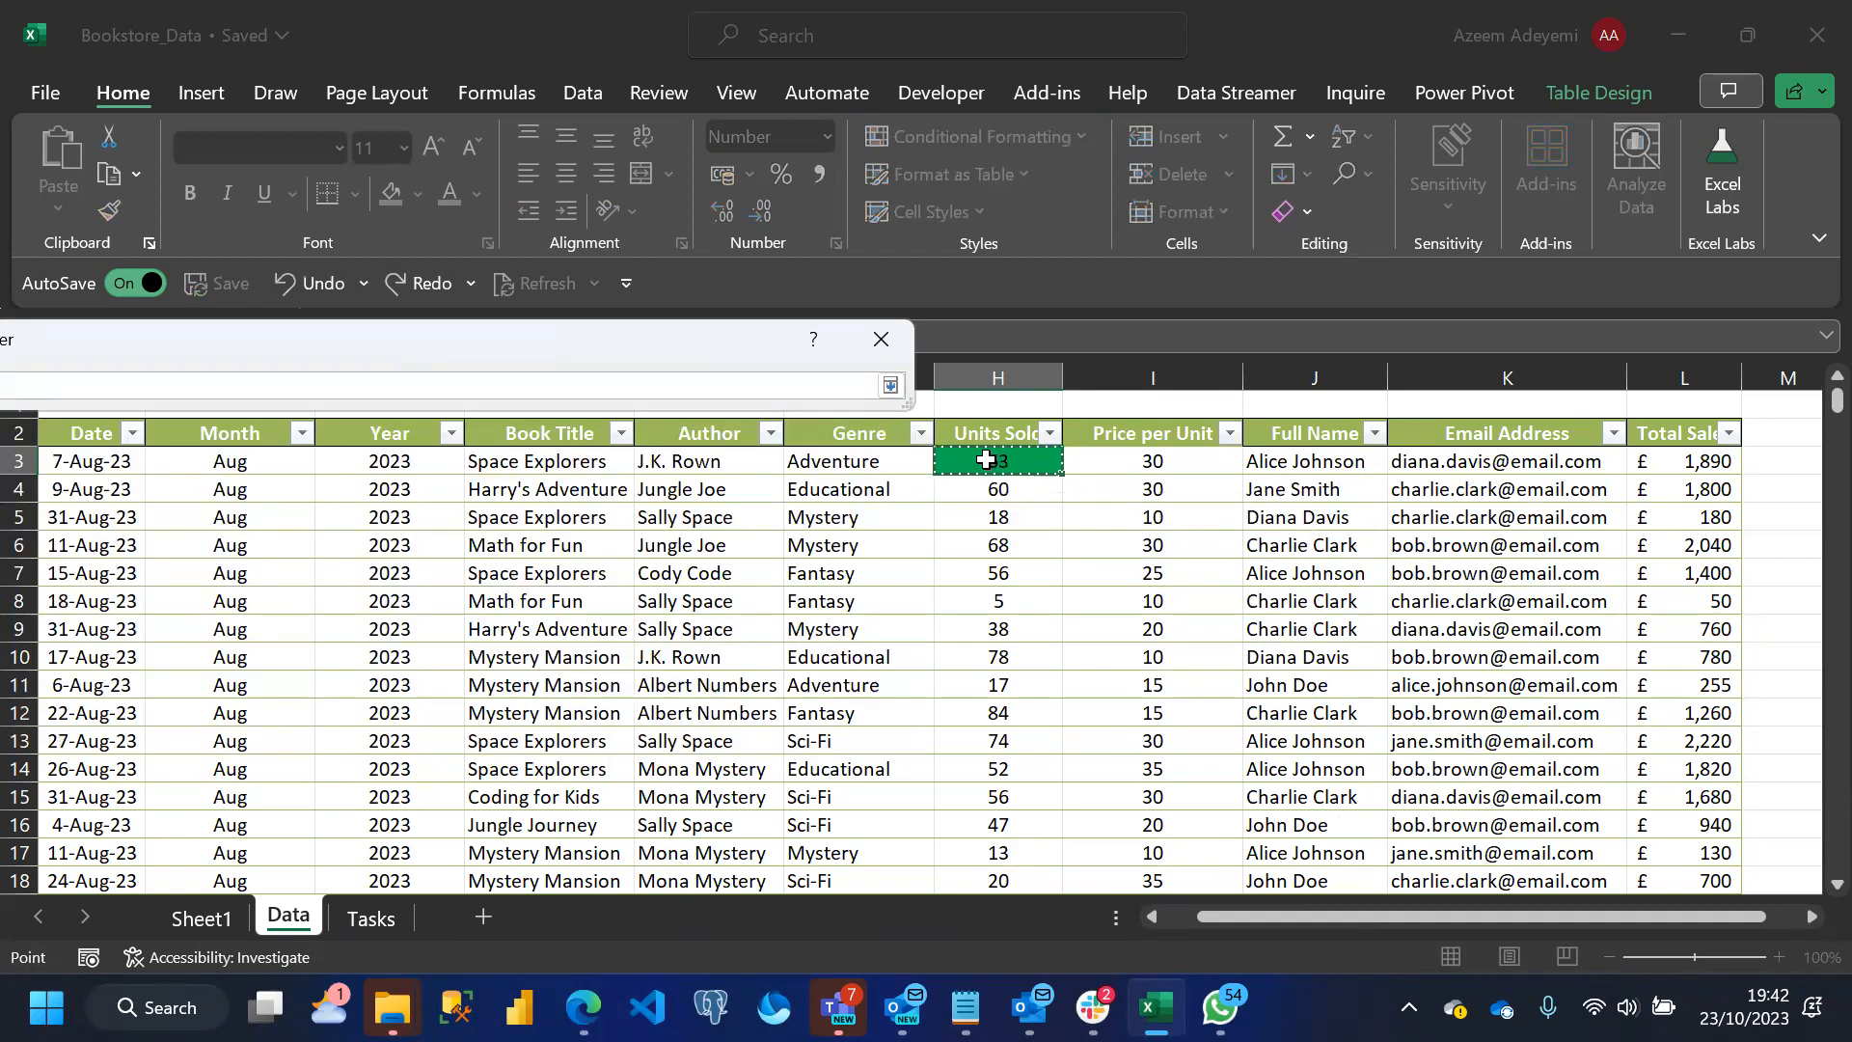
pyautogui.hotkey('ctrl', 'shift', 'Down')
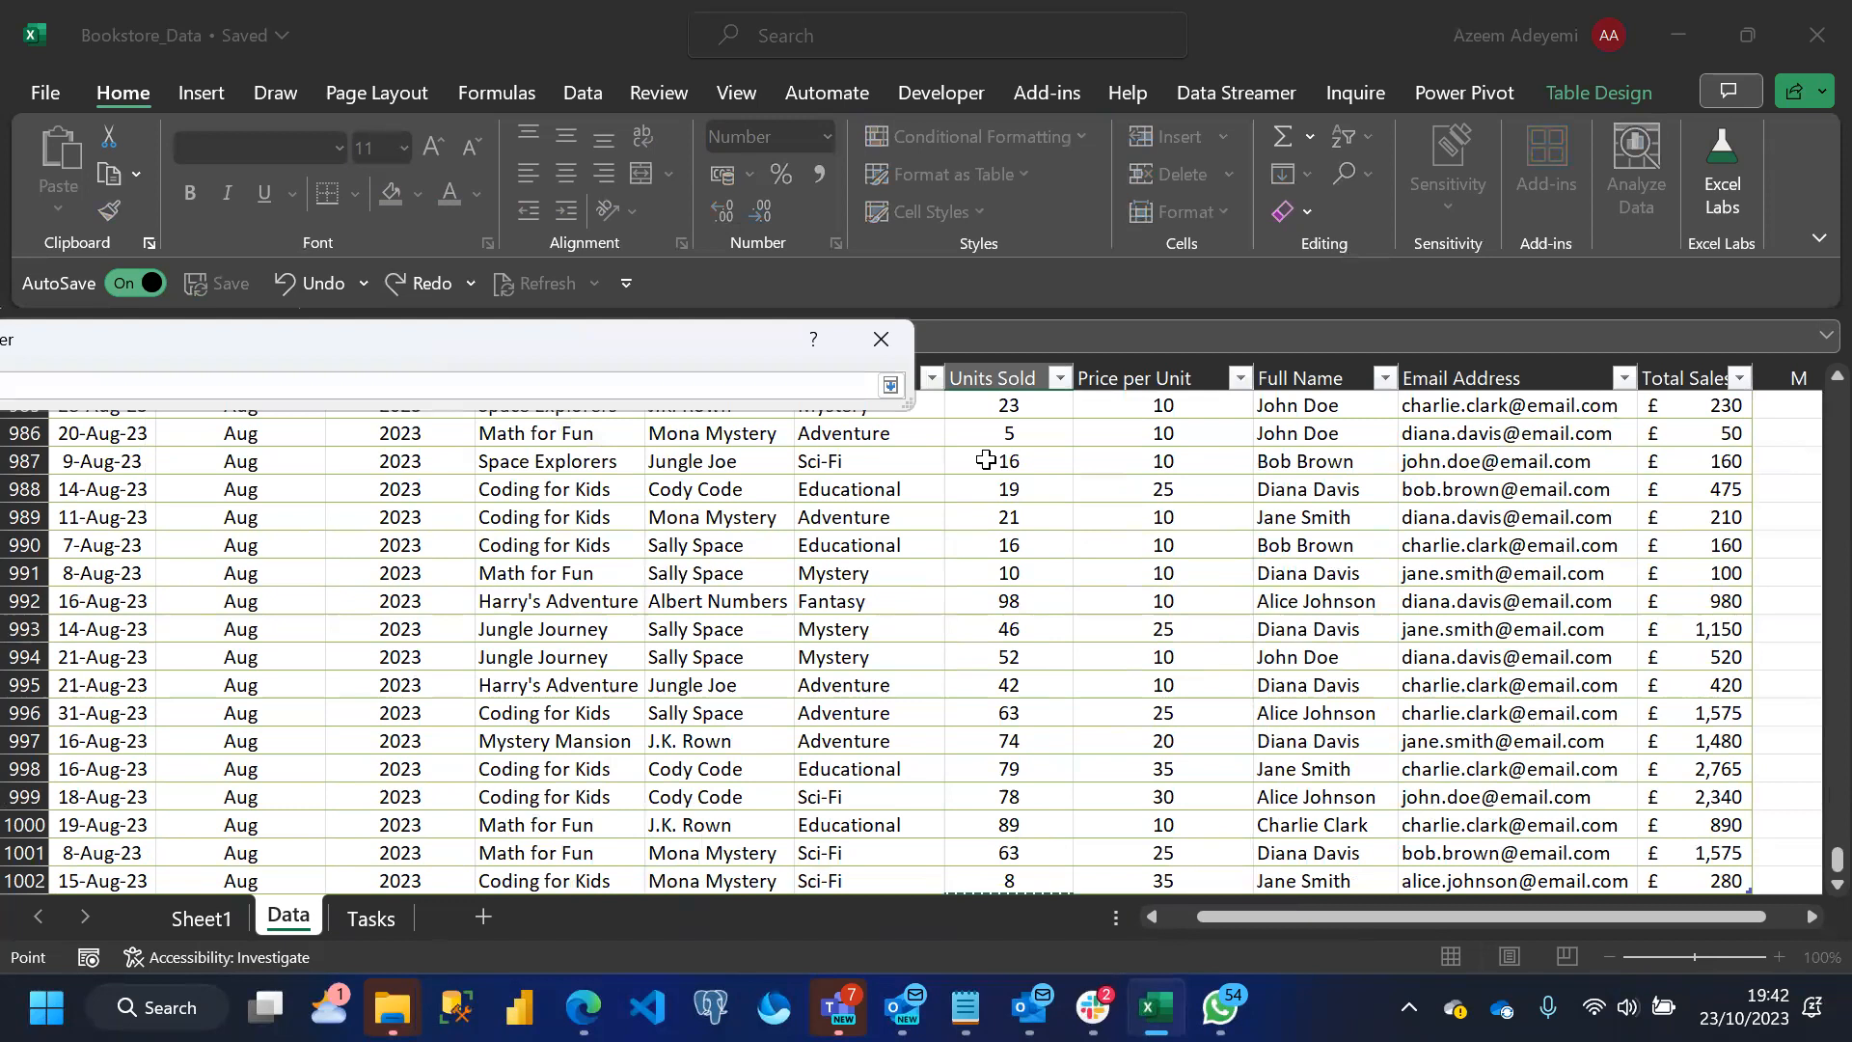
pyautogui.click(888, 388)
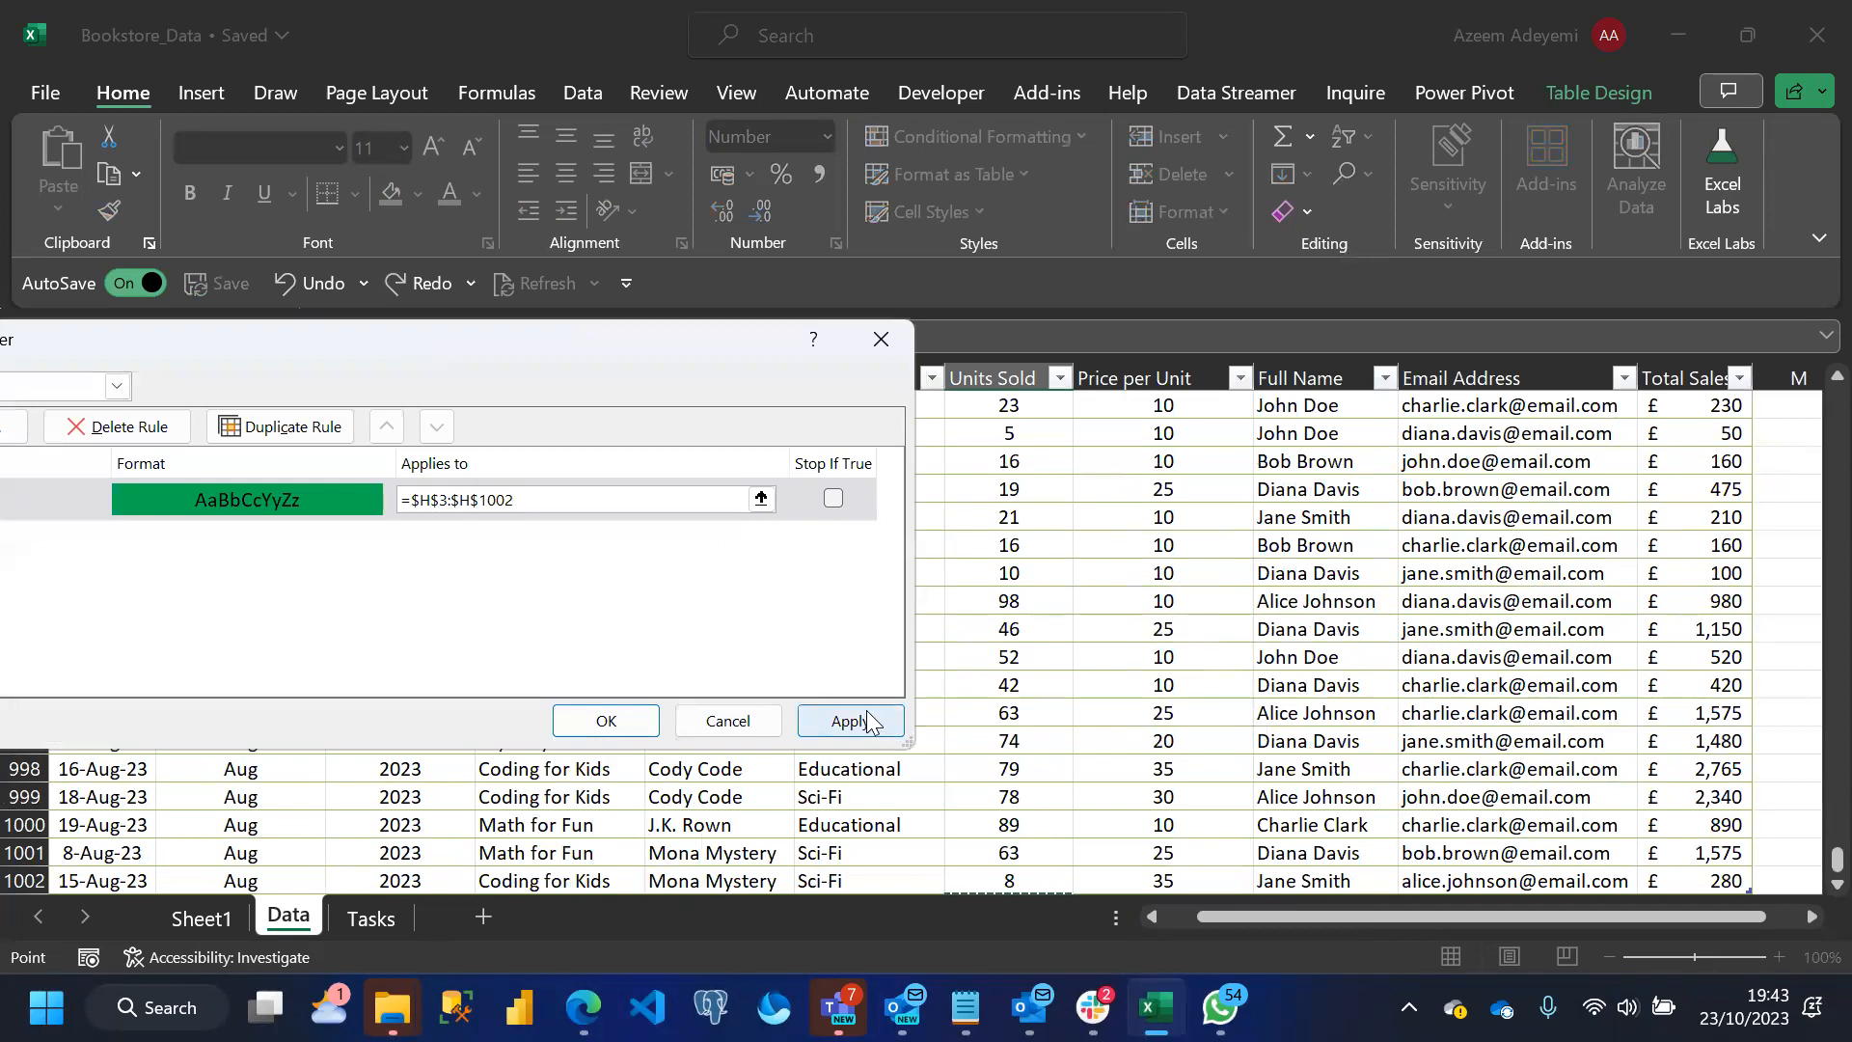
pyautogui.click(847, 722)
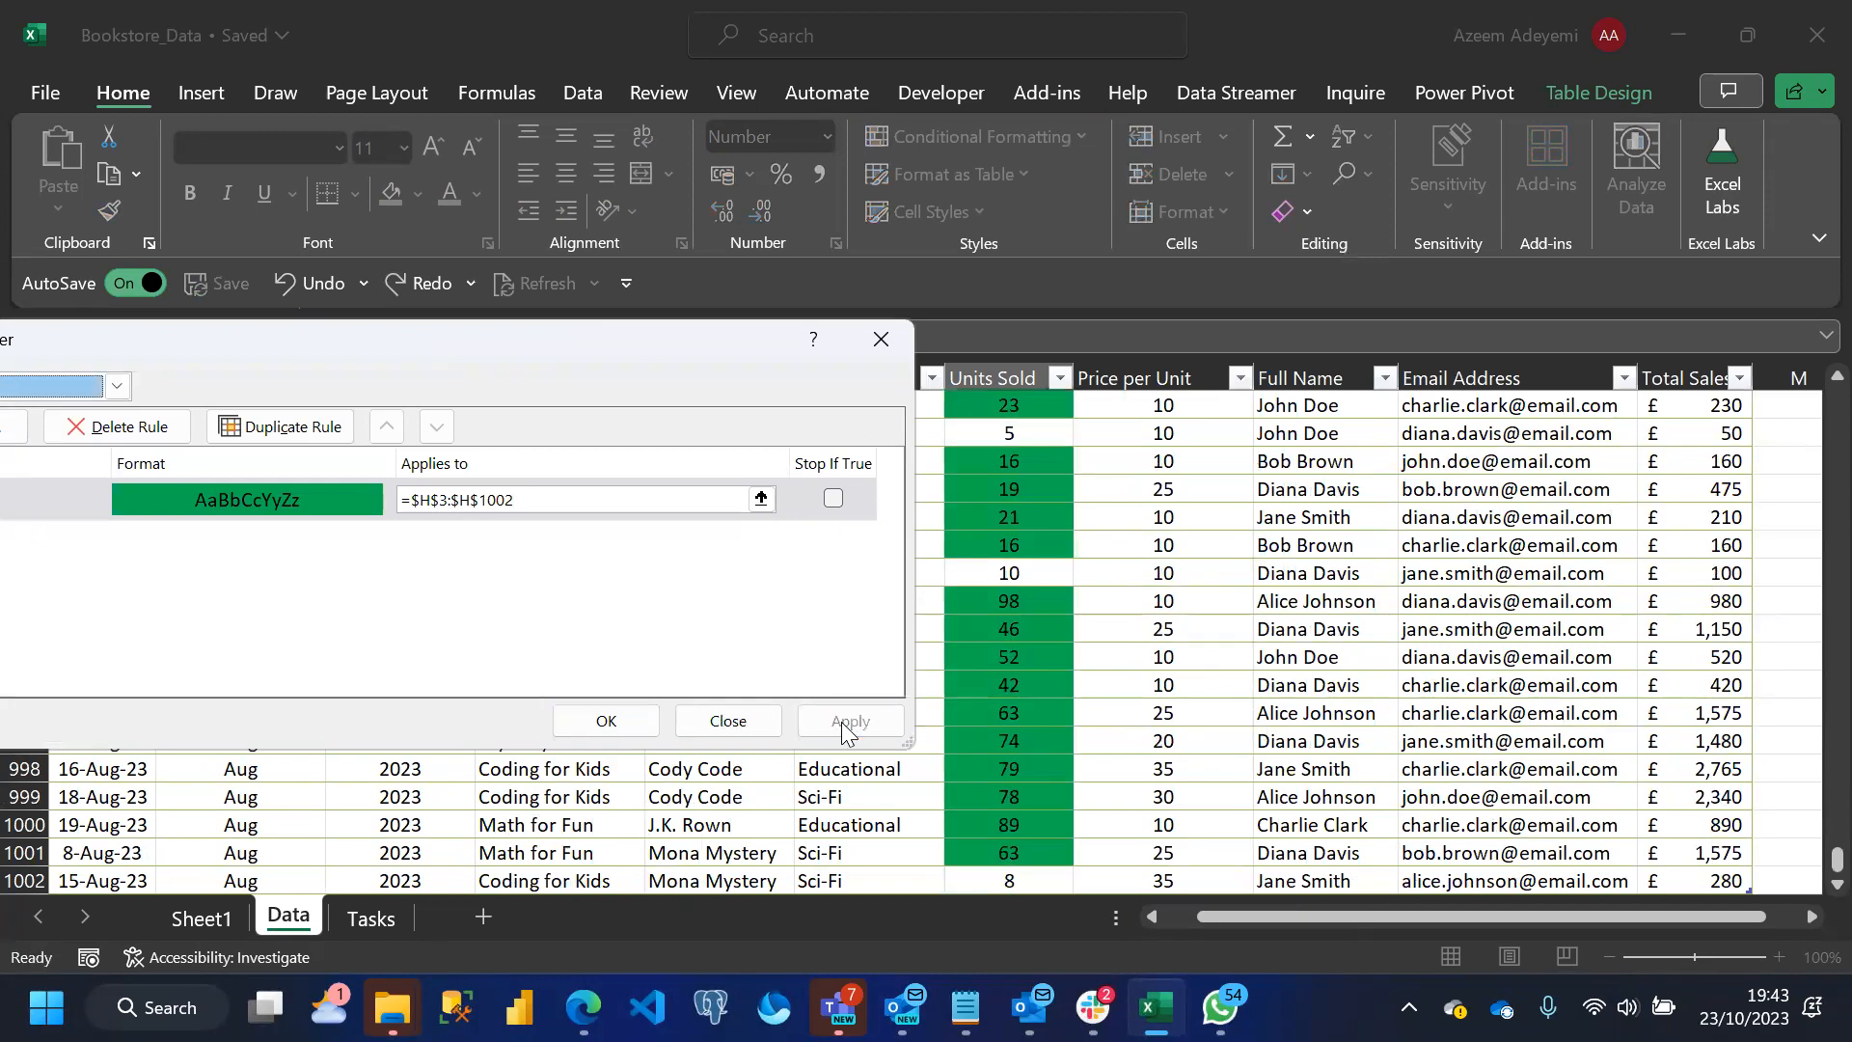
pyautogui.click(604, 722)
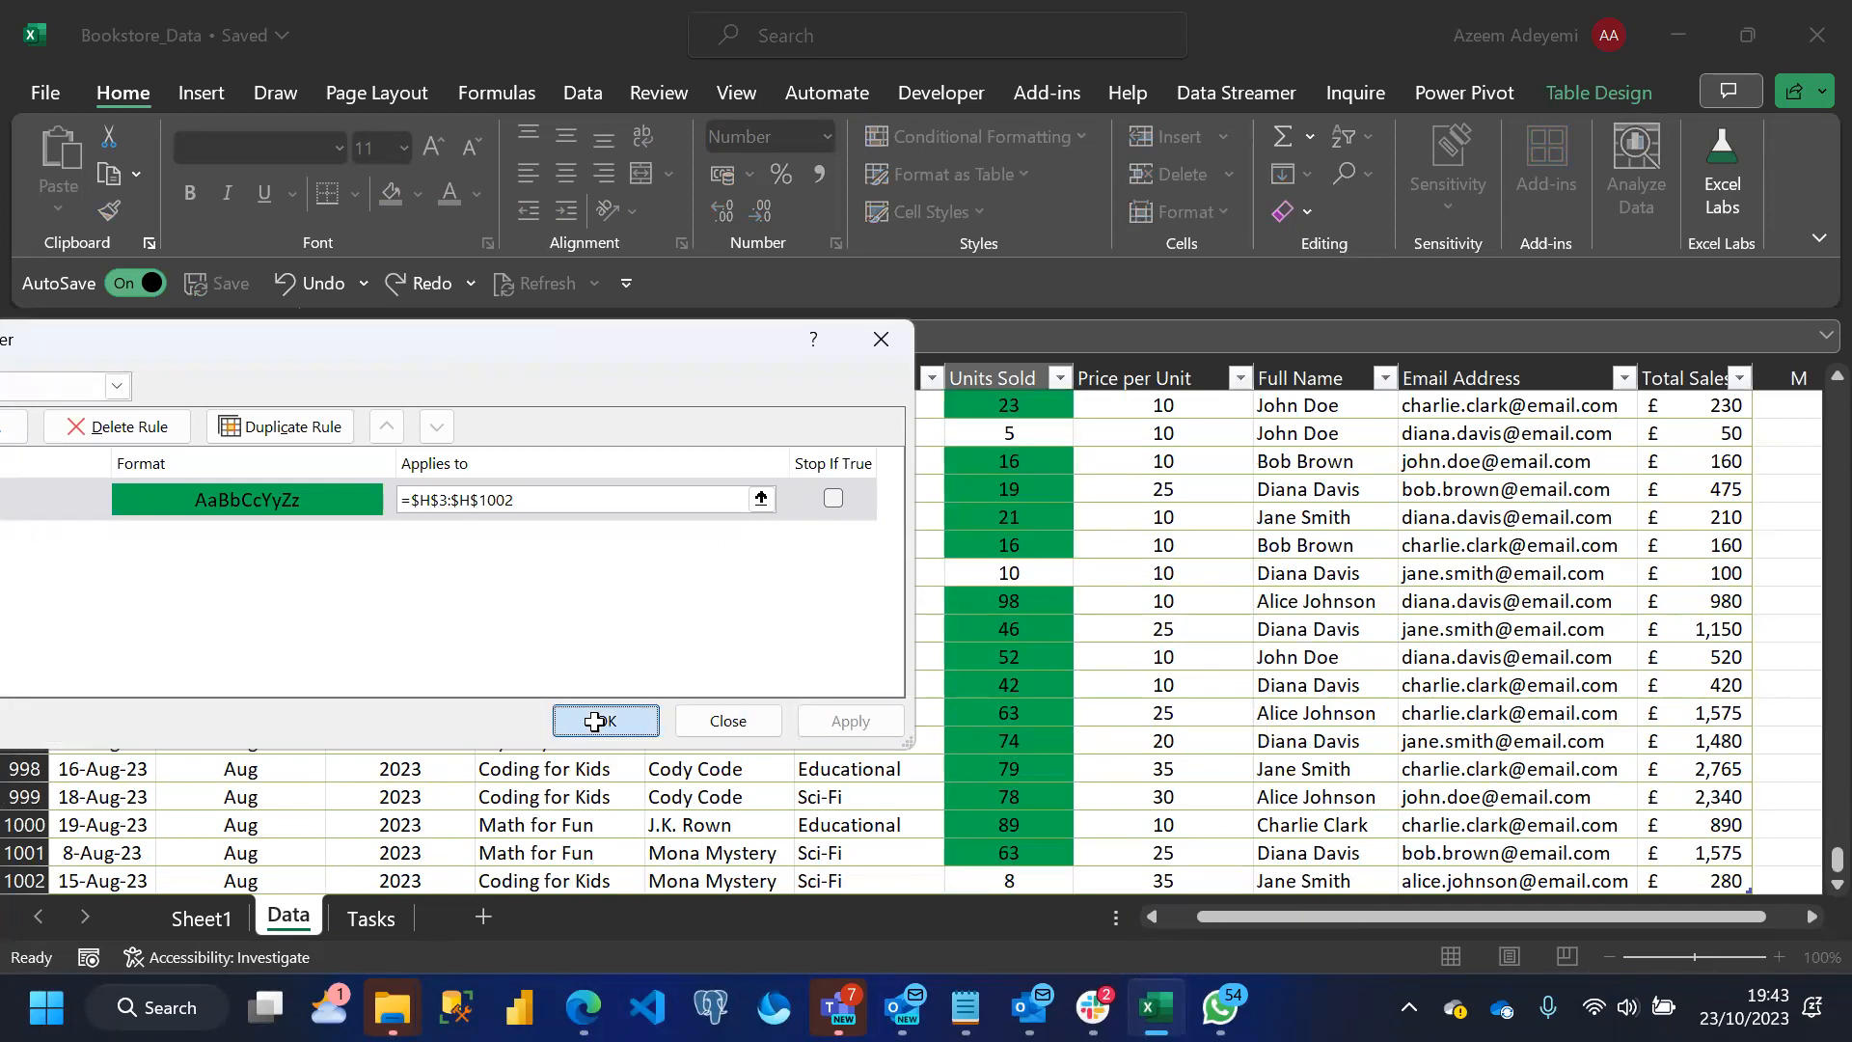
# Duplicate the green Units Sold rule in the Conditional Formatting Rules Manager
pyautogui.moveTo(1838, 857); pyautogui.dragTo(1806, 282)
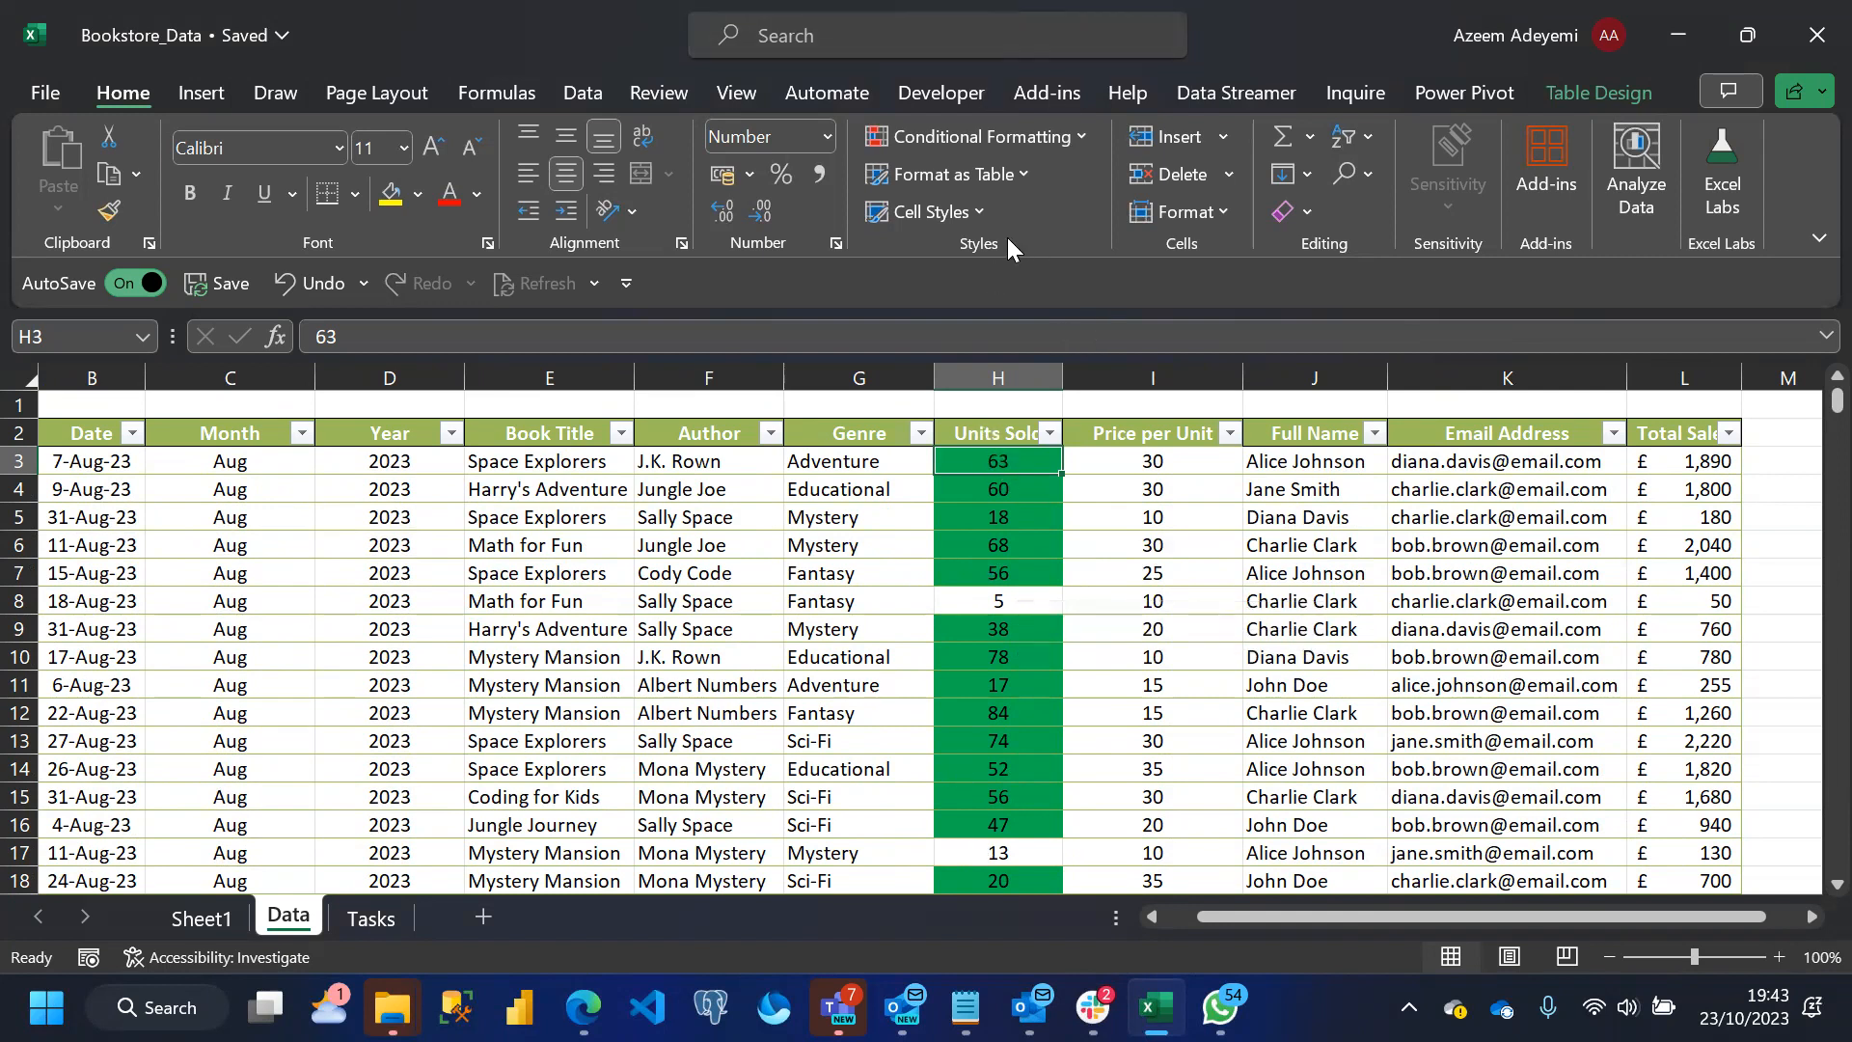
pyautogui.click(1079, 137)
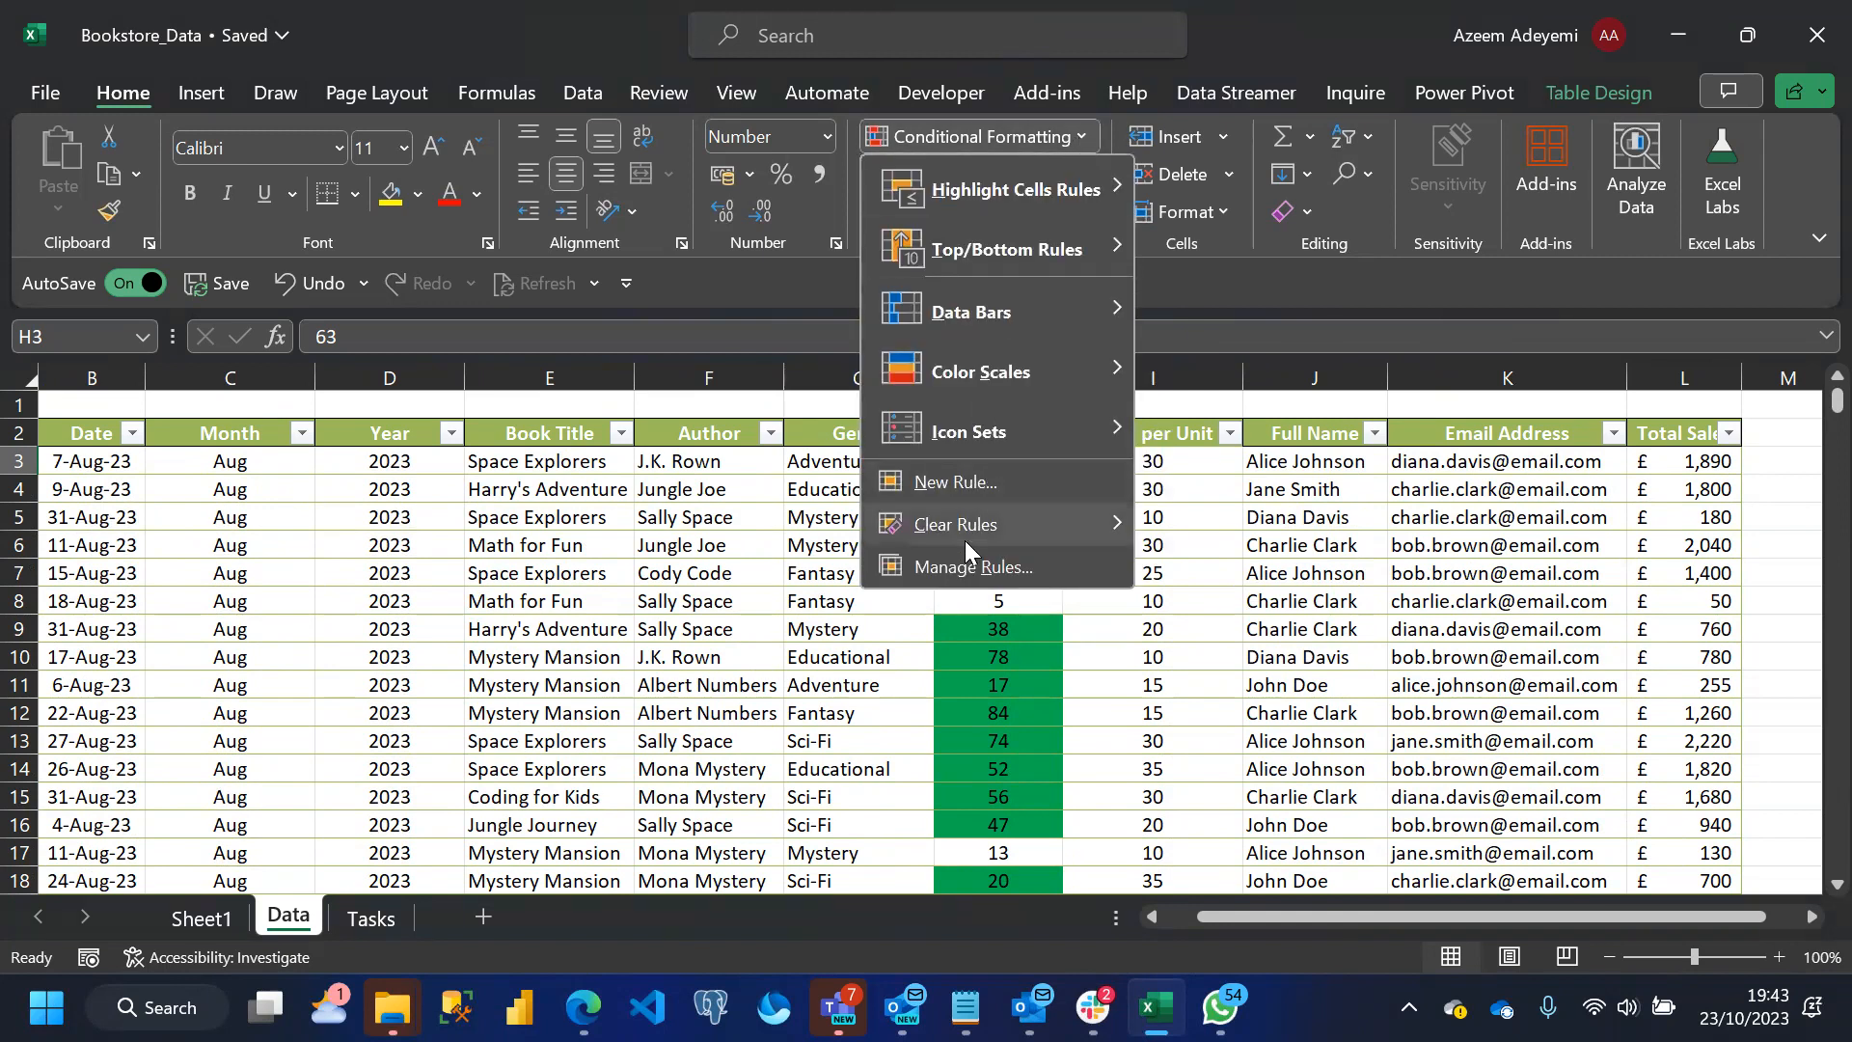
pyautogui.click(957, 566)
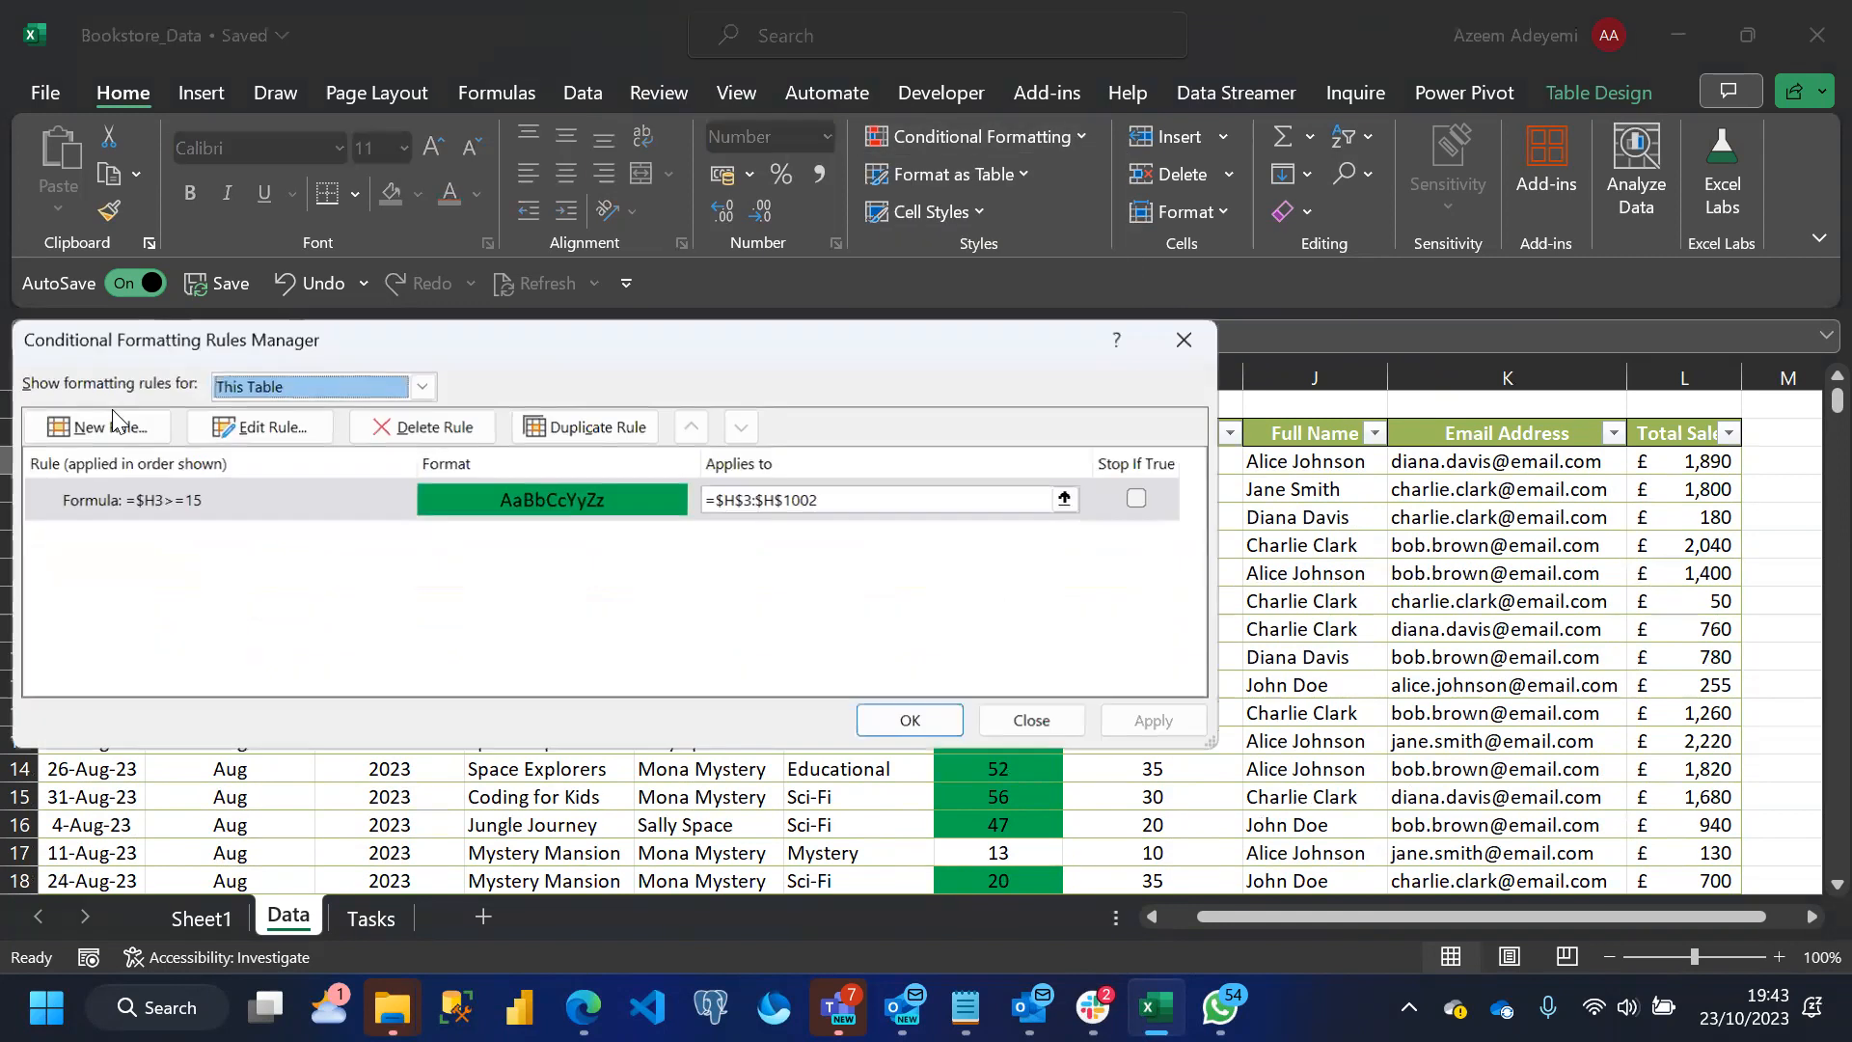
pyautogui.click(582, 428)
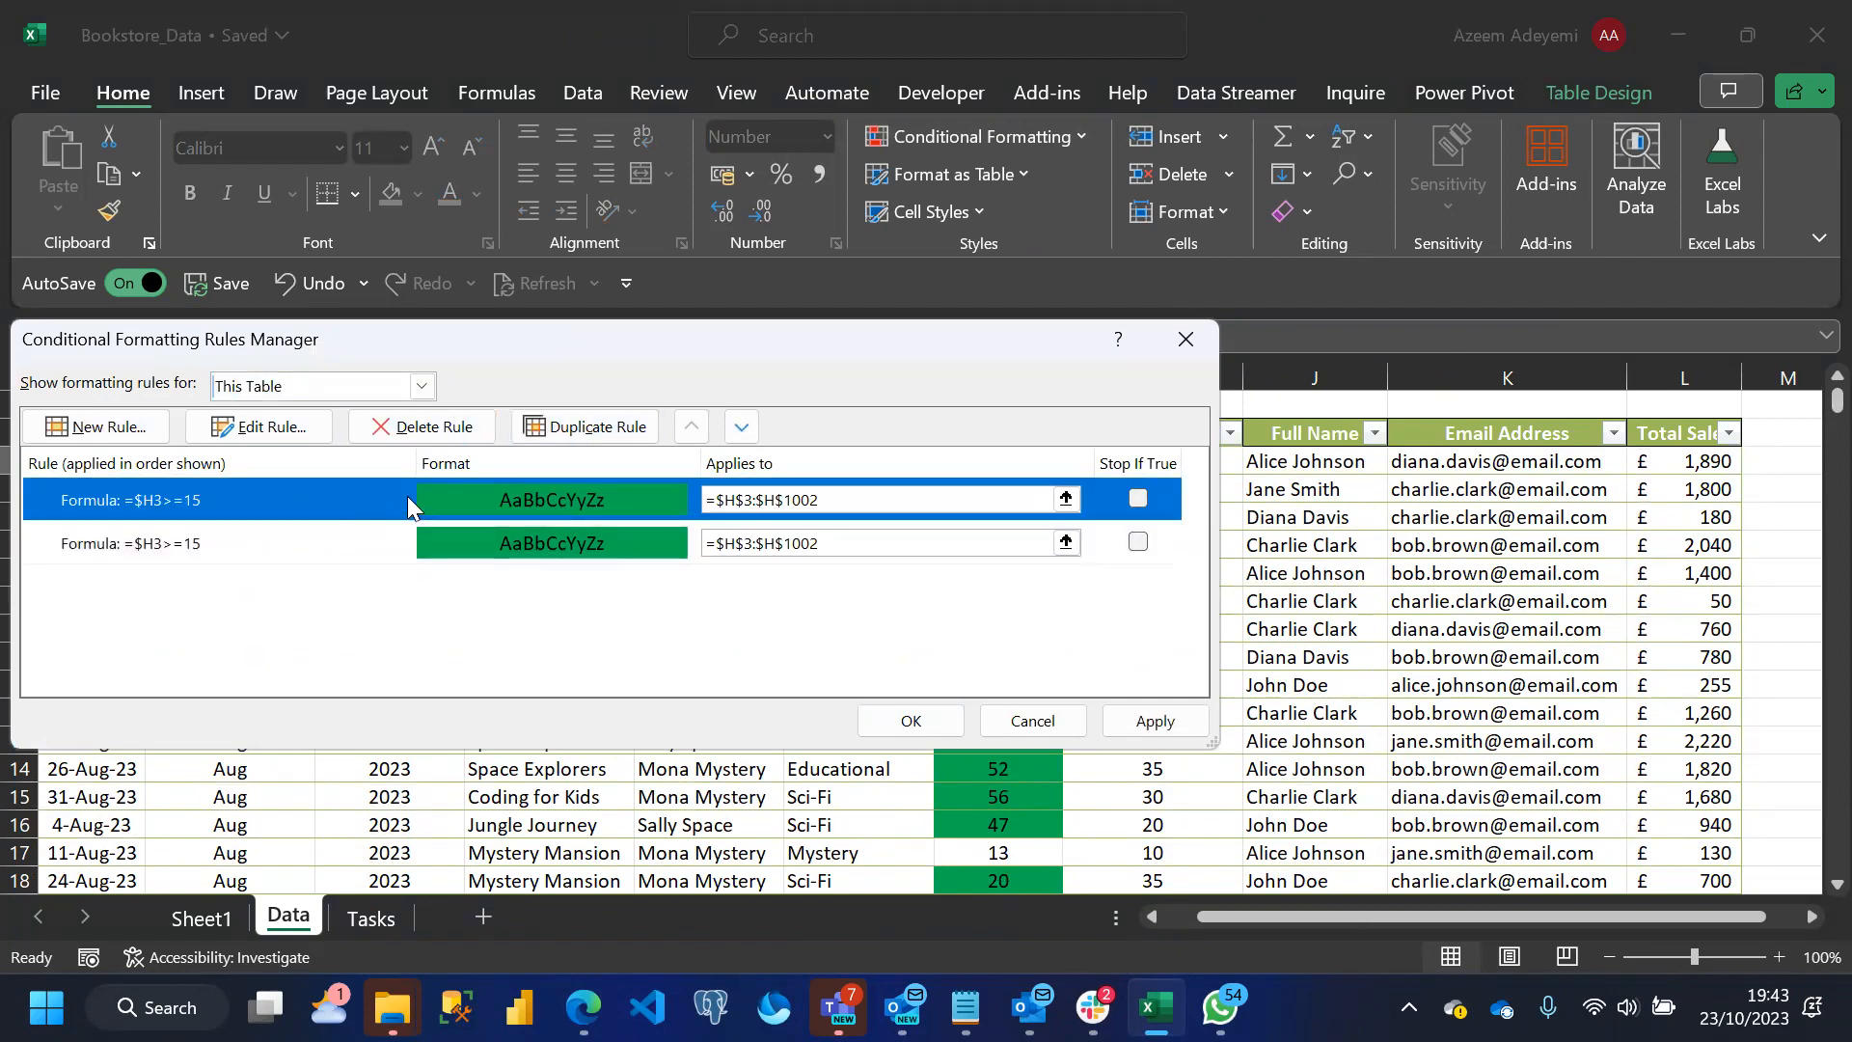
# Edit the second of the two identical rules, changing its formula to =$H3<15
pyautogui.click(247, 543)
pyautogui.click(255, 429)
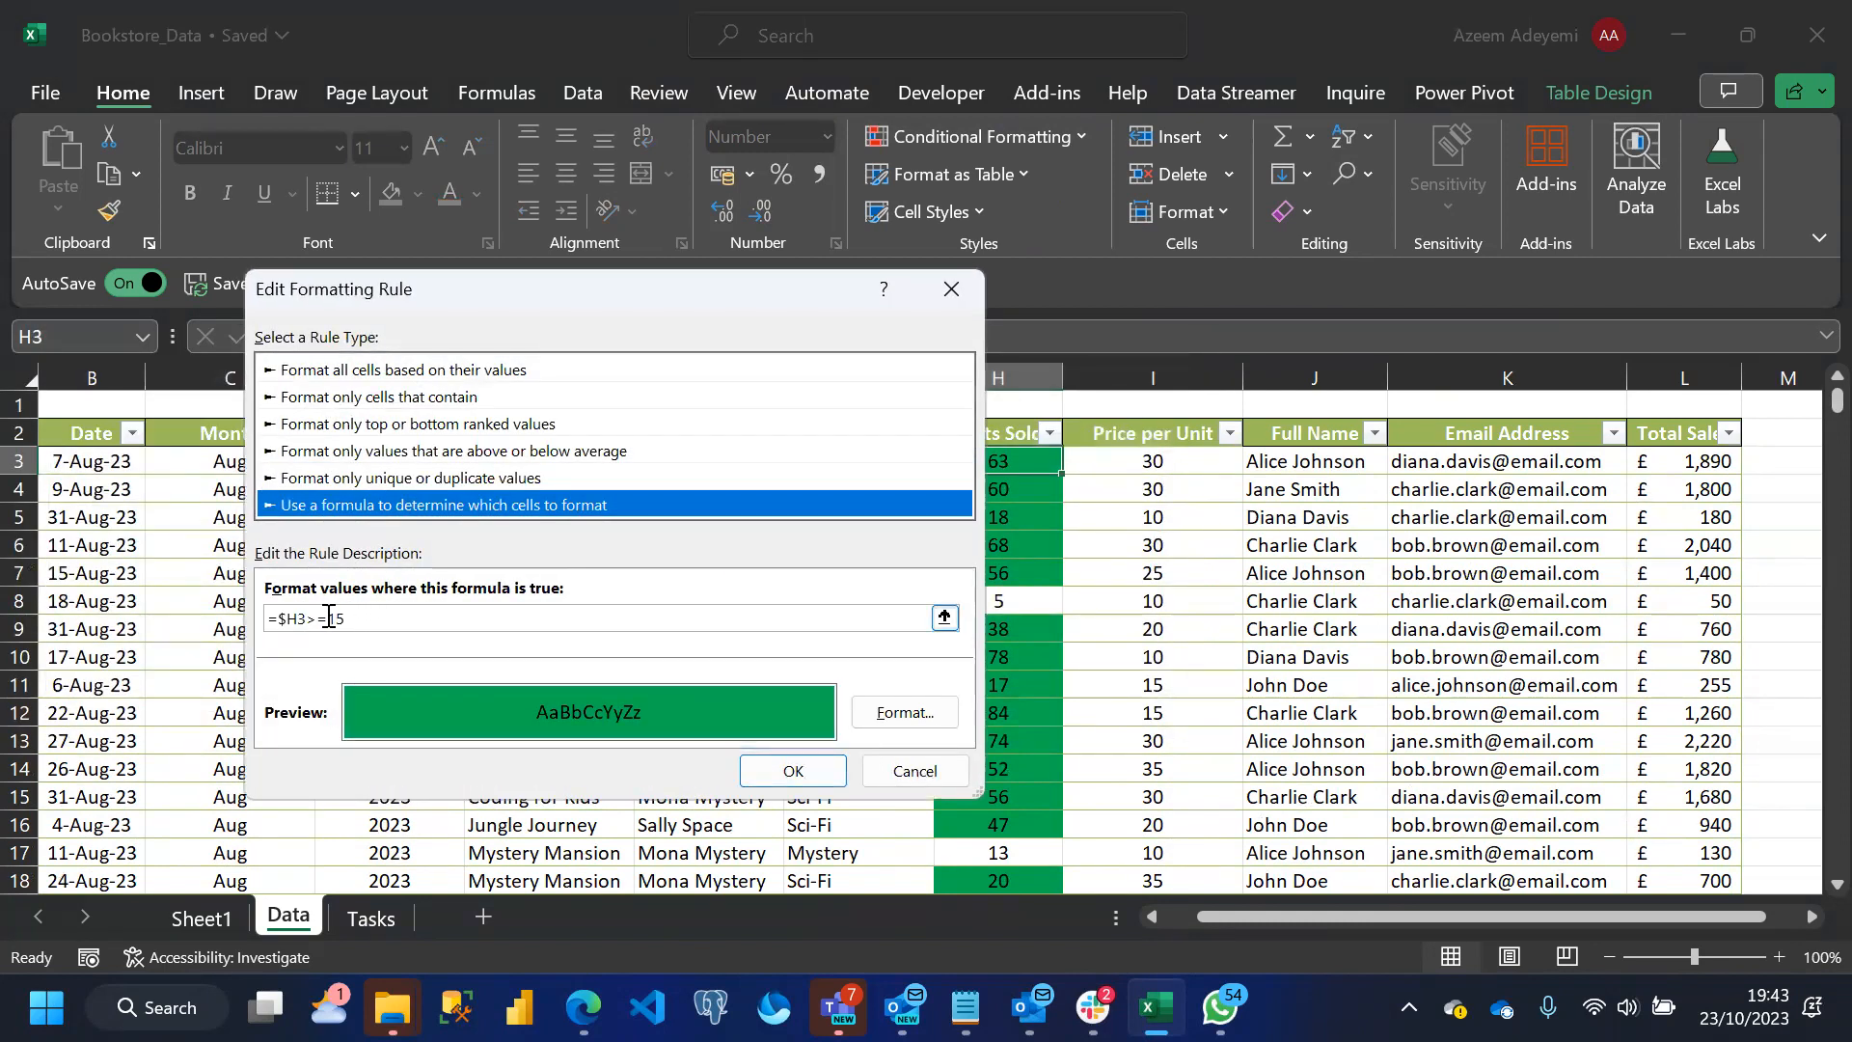
pyautogui.click(329, 618)
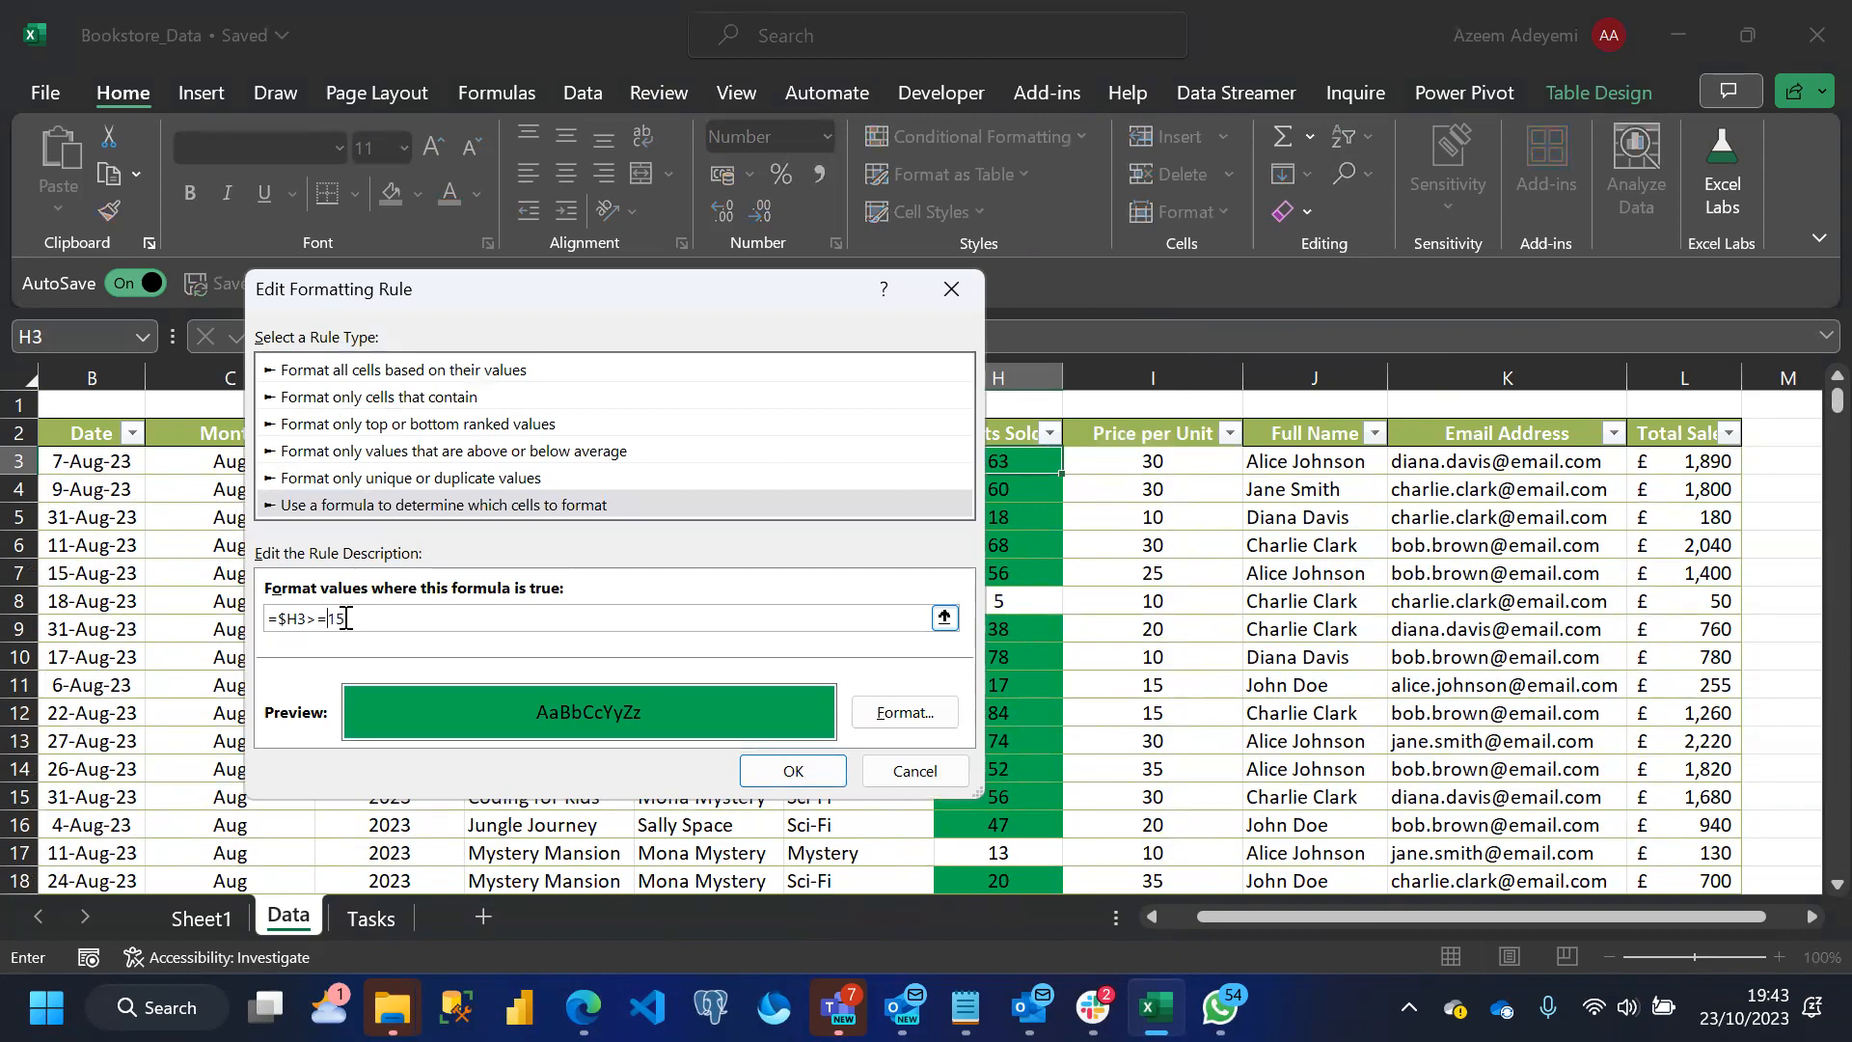
pyautogui.press('BackSpace')
pyautogui.press('BackSpace')
pyautogui.write('<')
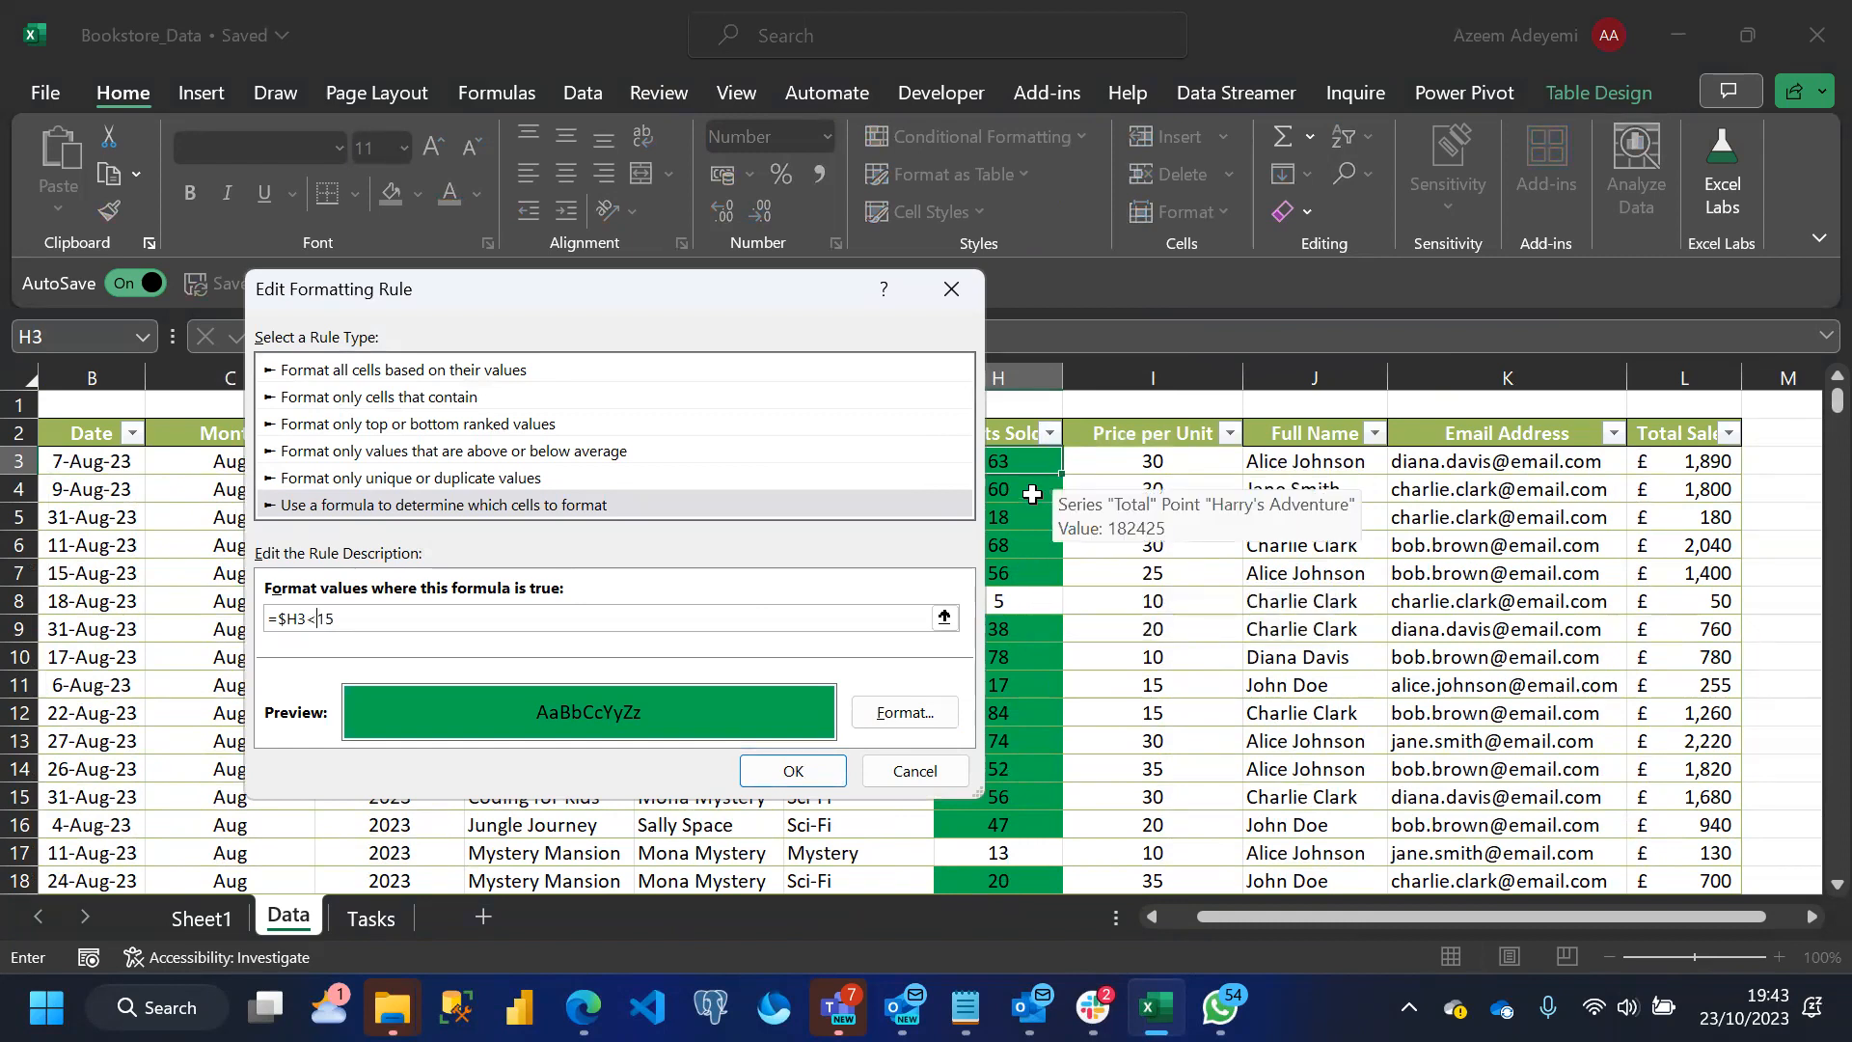
# Give the =$H3<15 rule a red fill with white font, and apply the Units Sold formatting rules
pyautogui.click(904, 713)
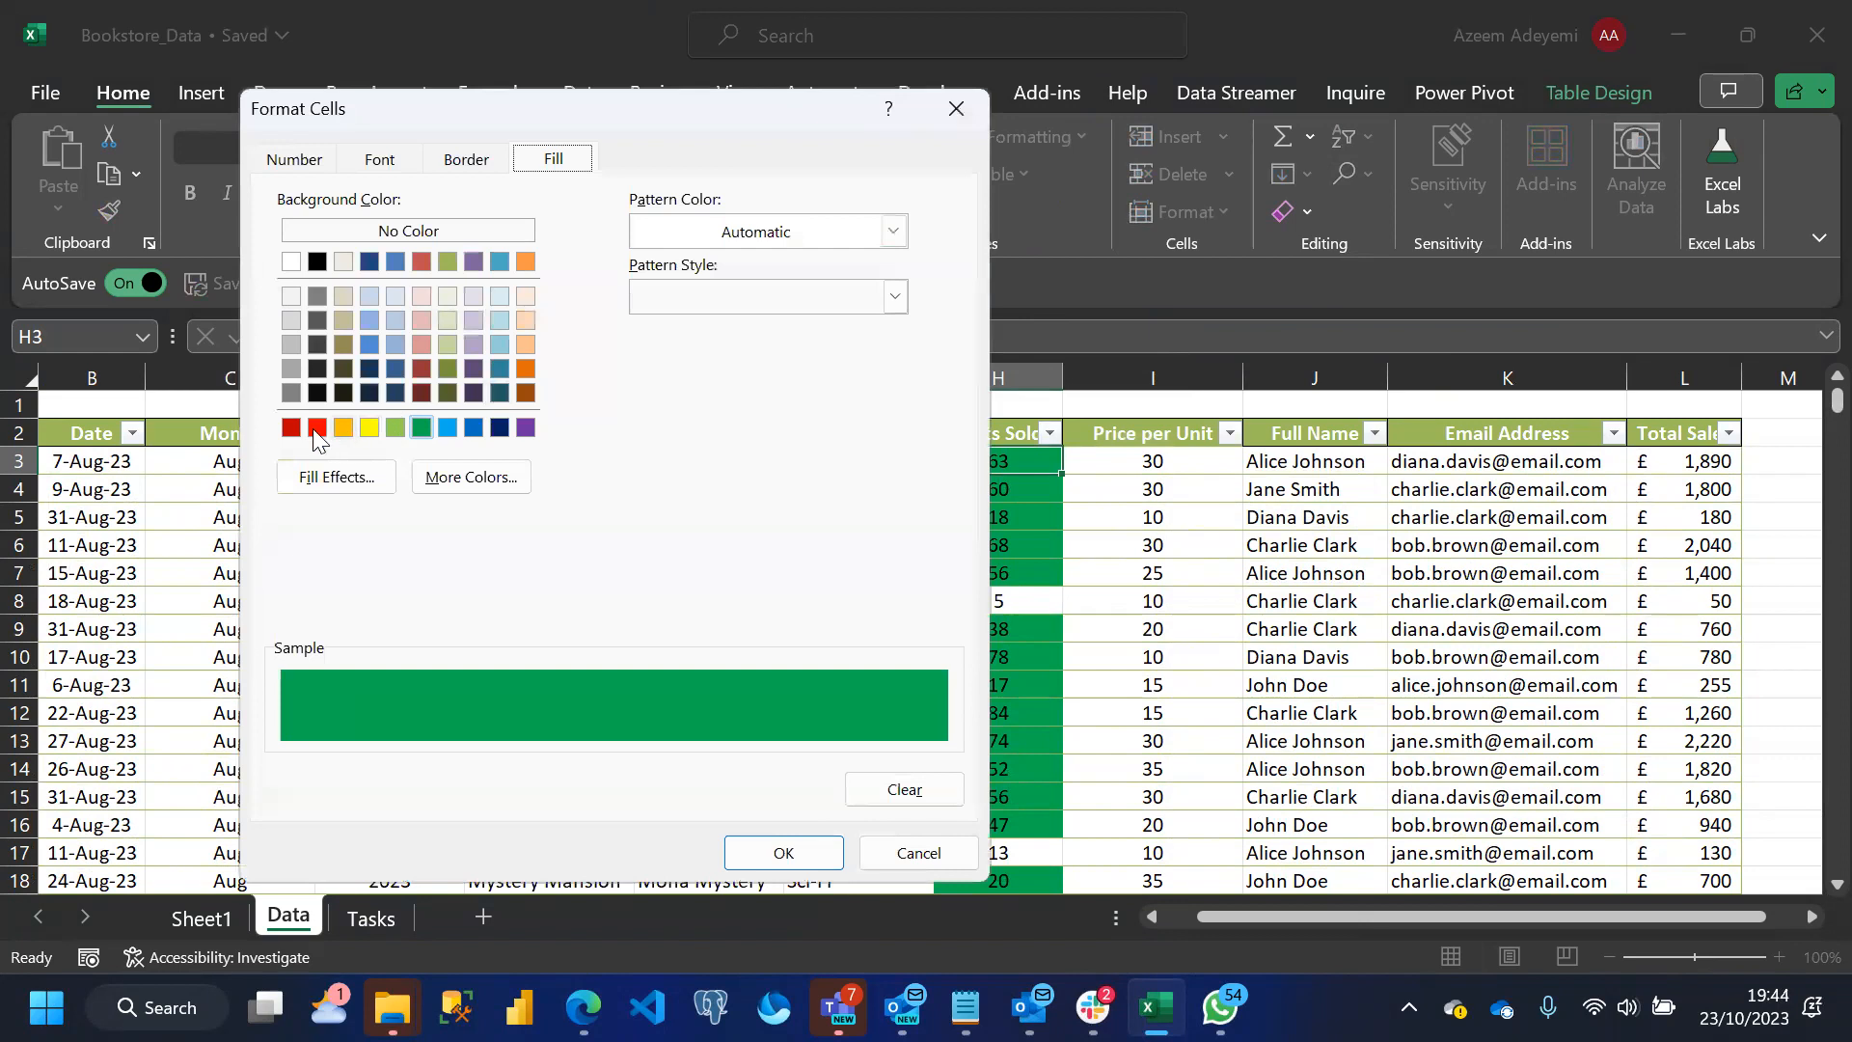
pyautogui.click(317, 427)
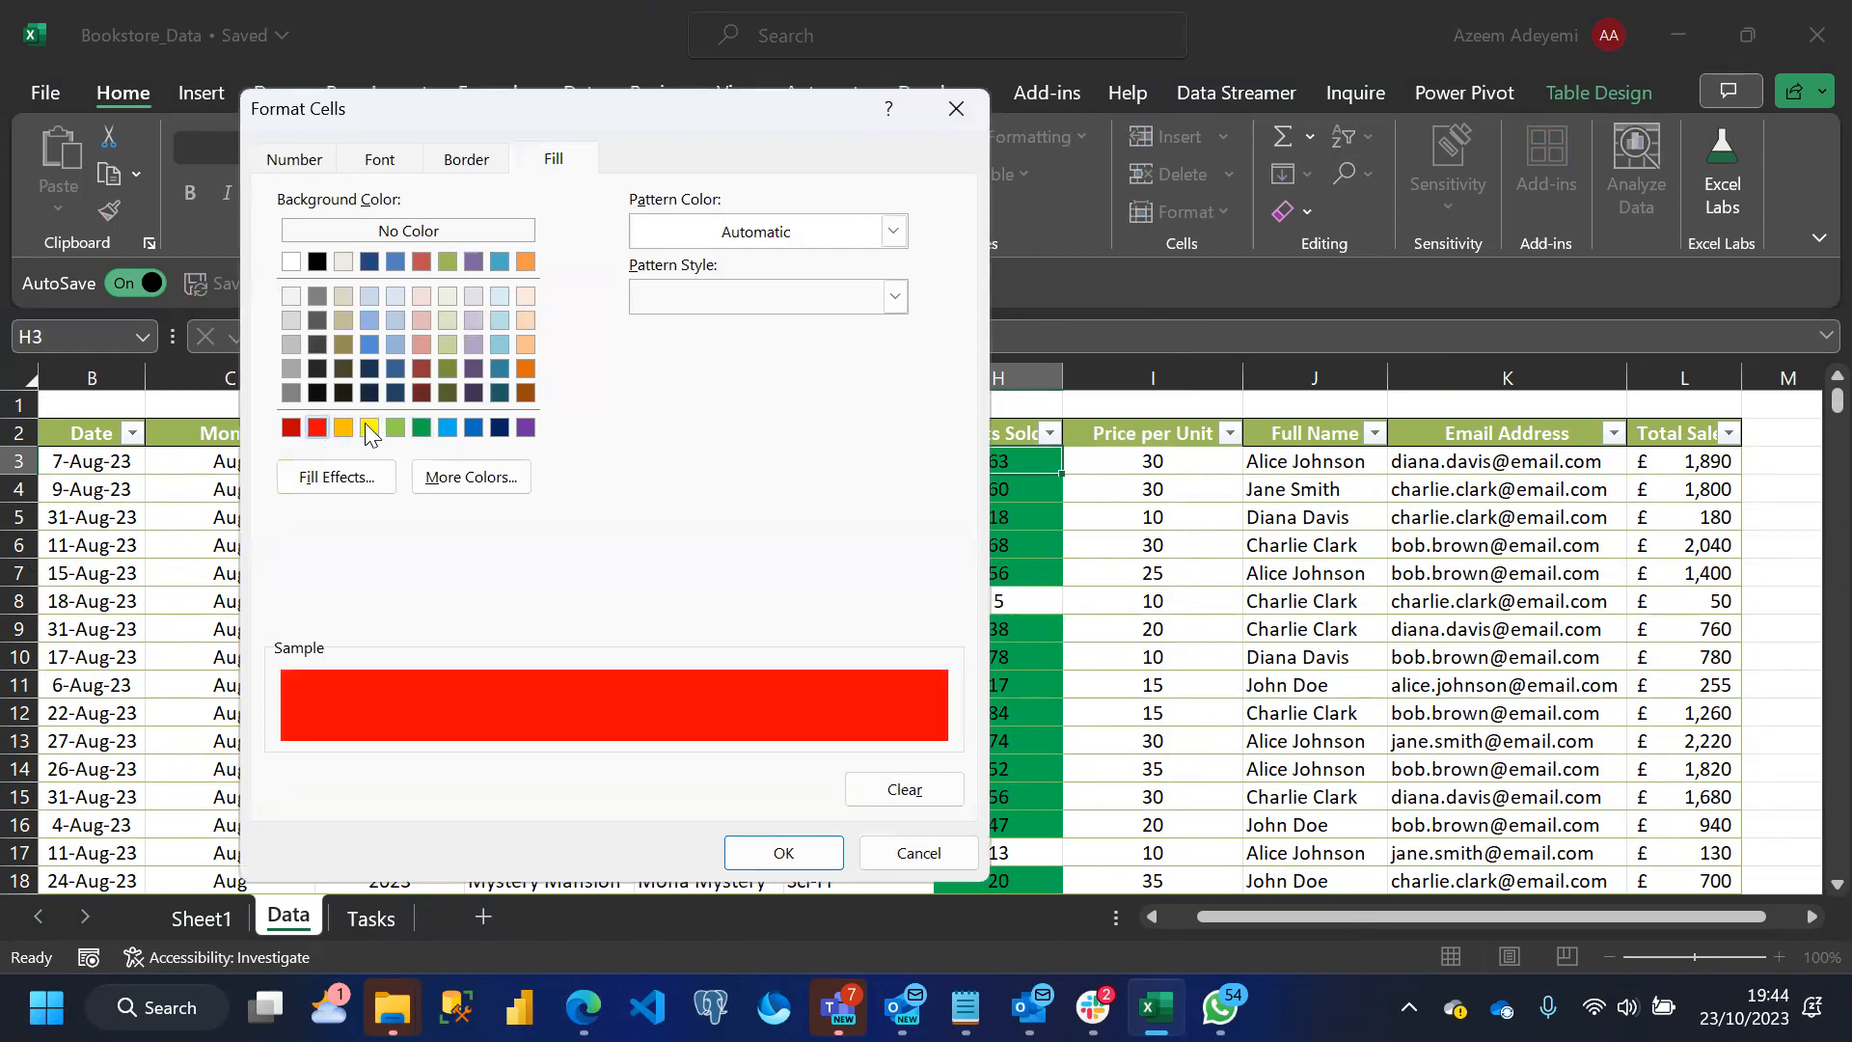
pyautogui.click(385, 160)
pyautogui.click(764, 415)
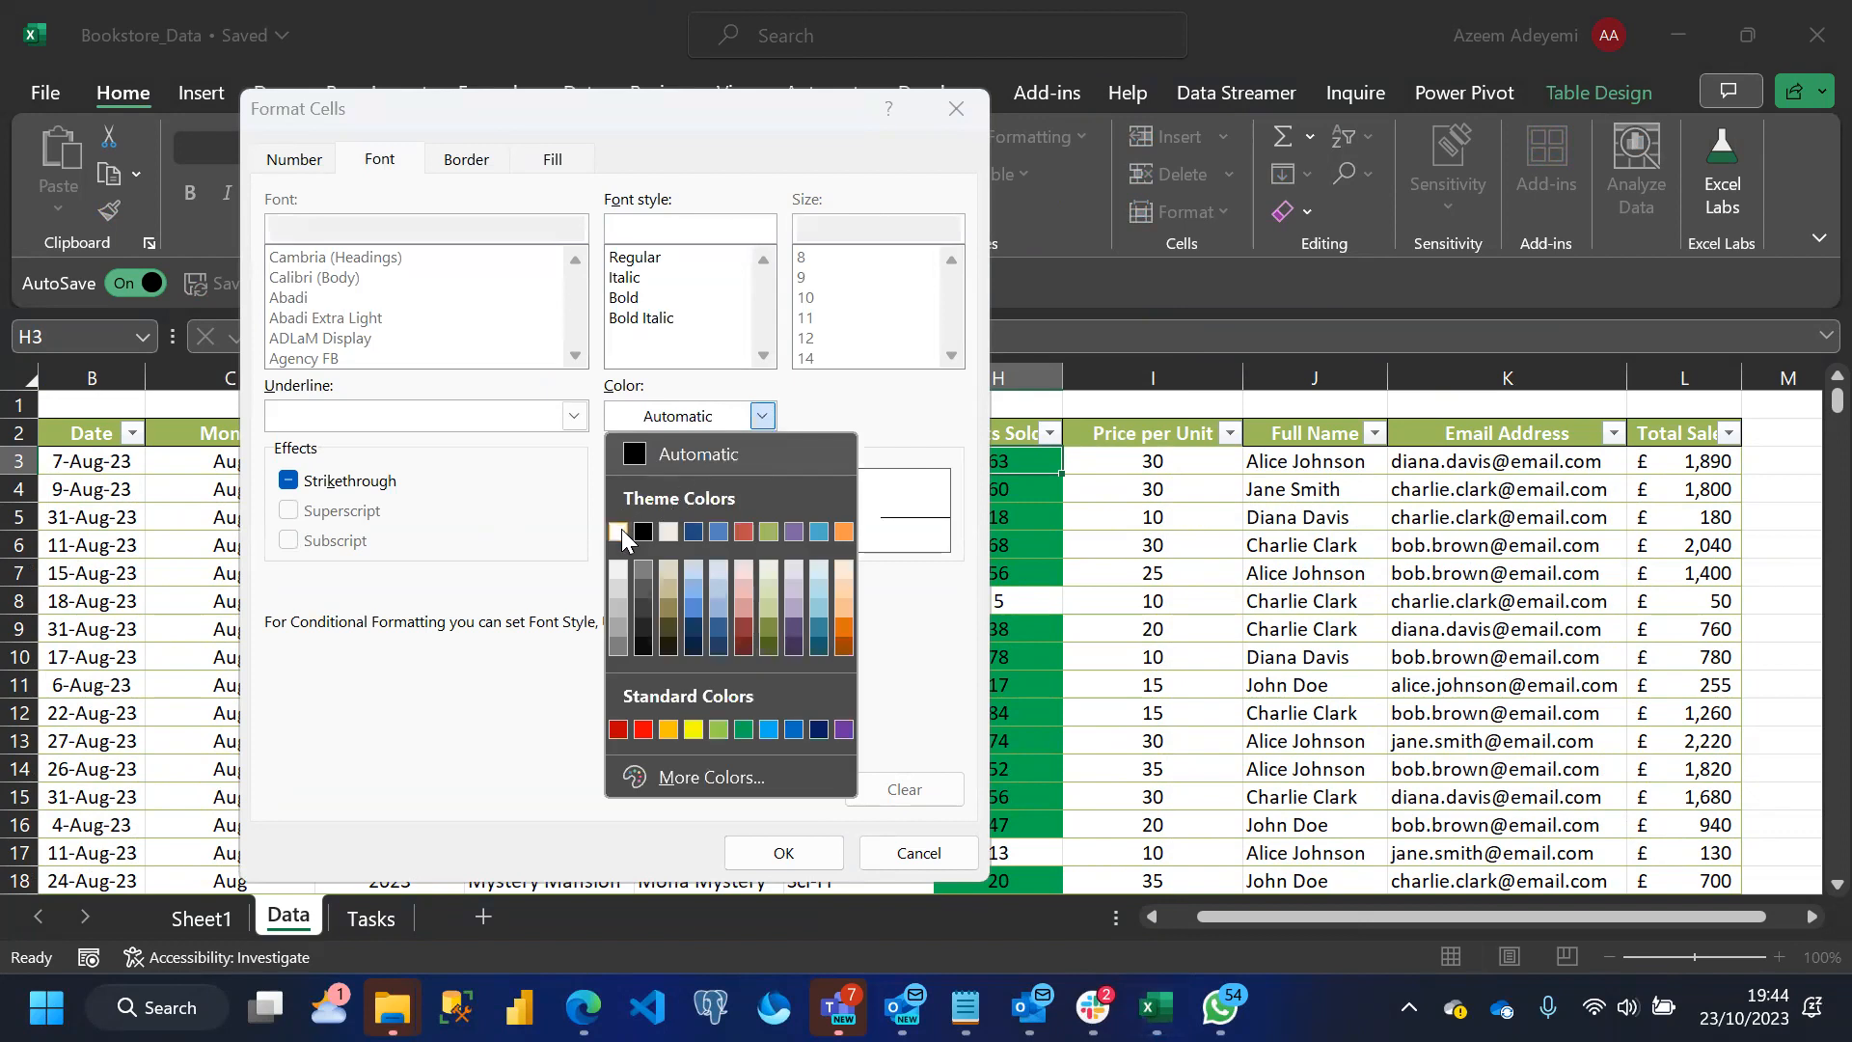
pyautogui.click(622, 529)
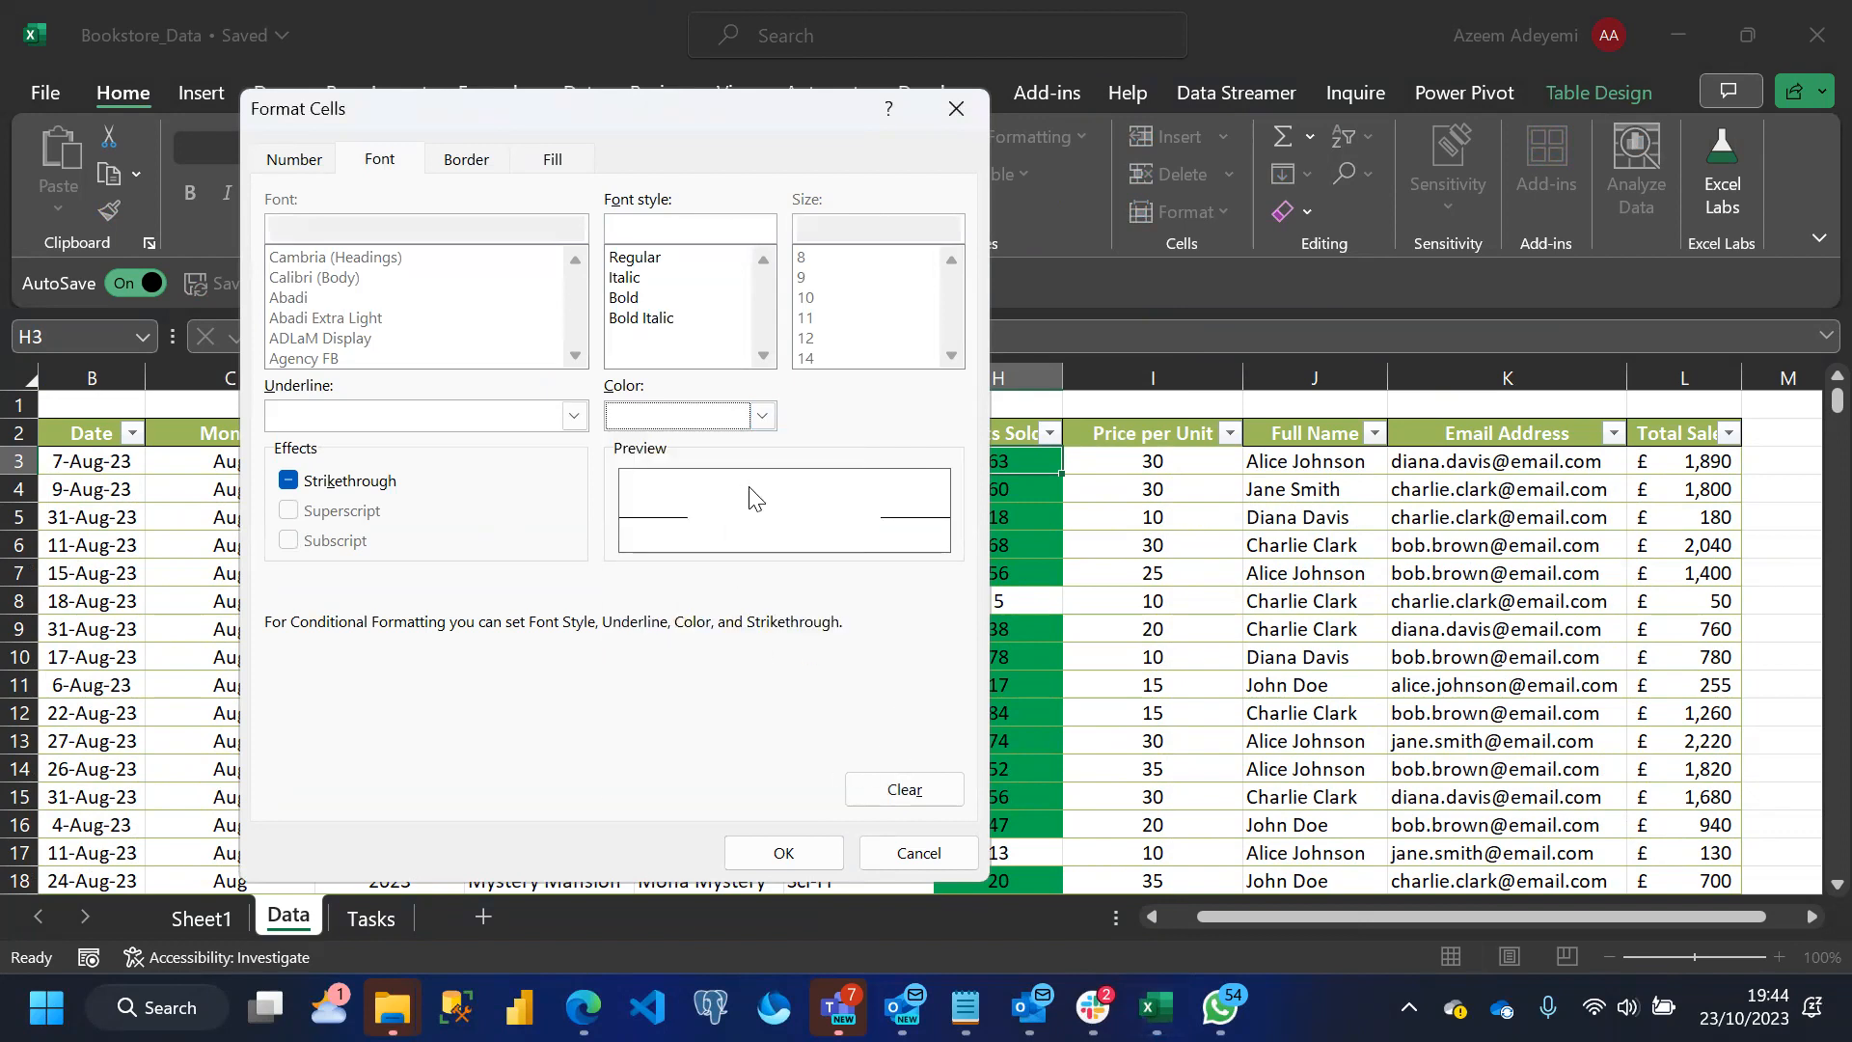
pyautogui.click(552, 161)
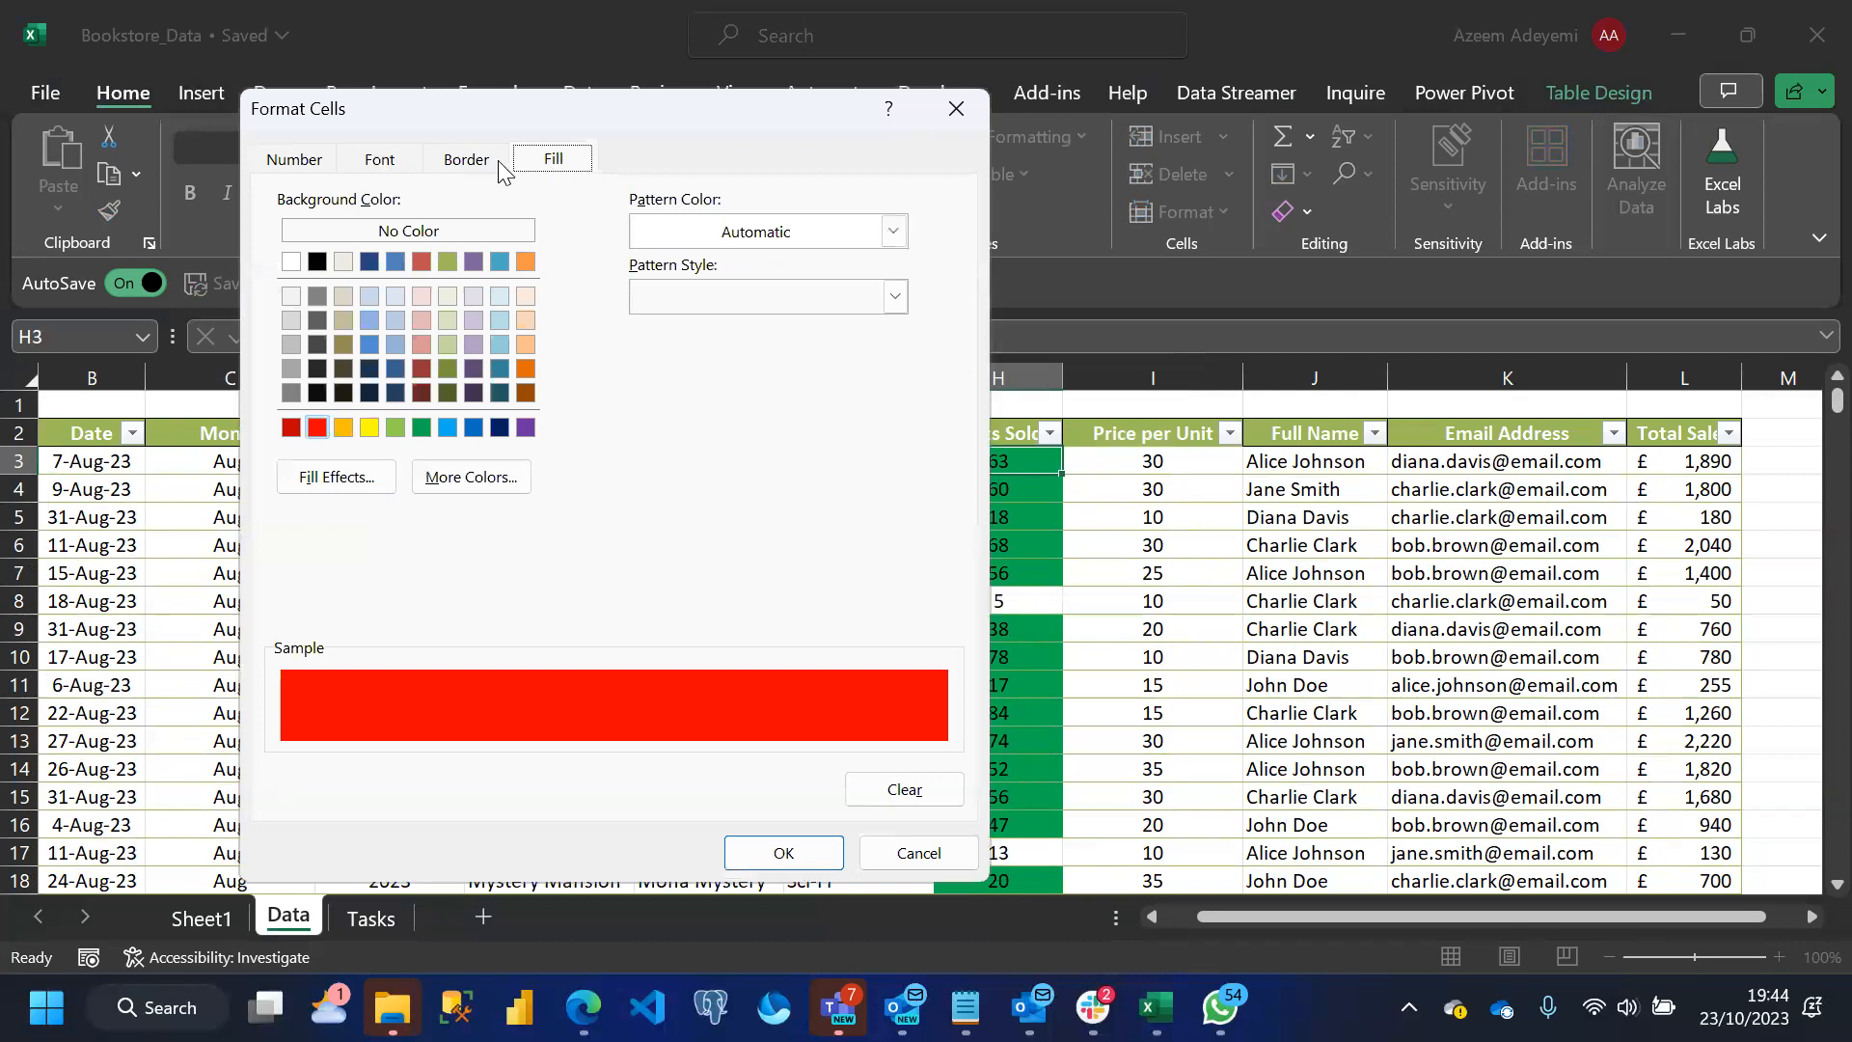
pyautogui.click(384, 166)
pyautogui.click(785, 851)
pyautogui.click(794, 772)
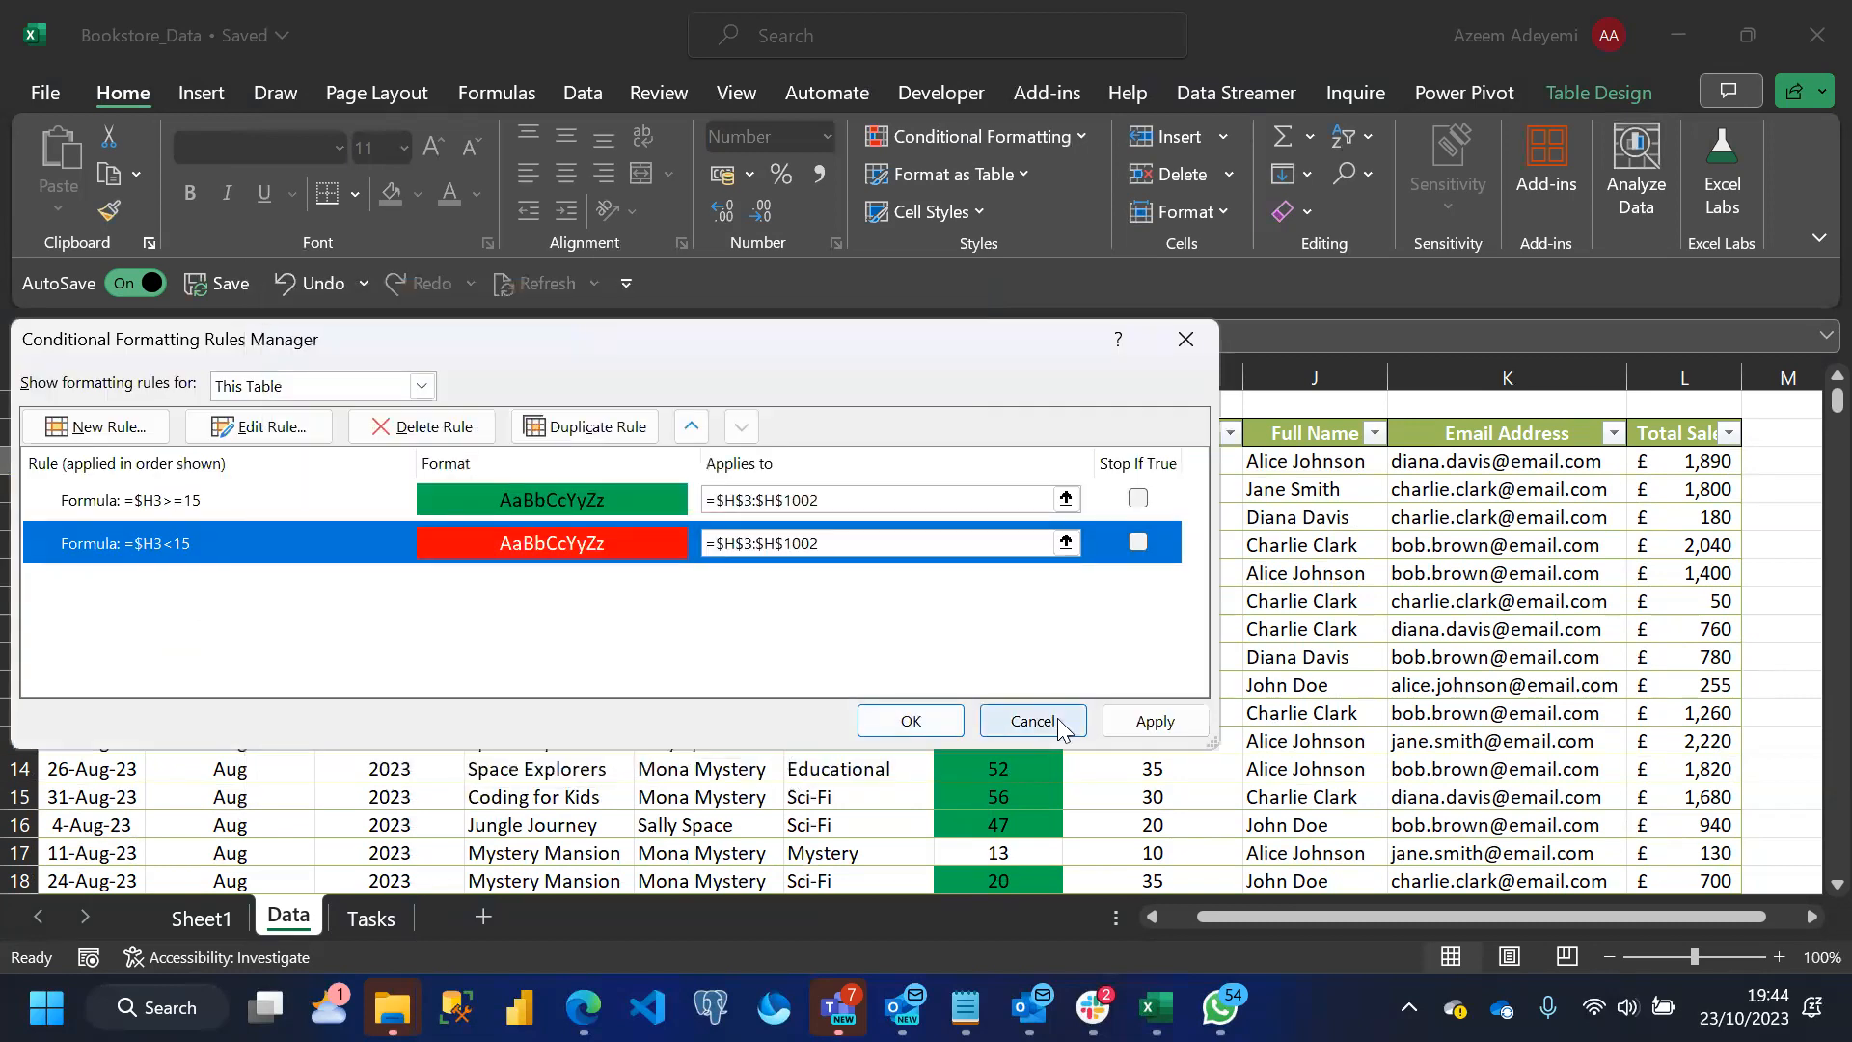
pyautogui.click(1157, 731)
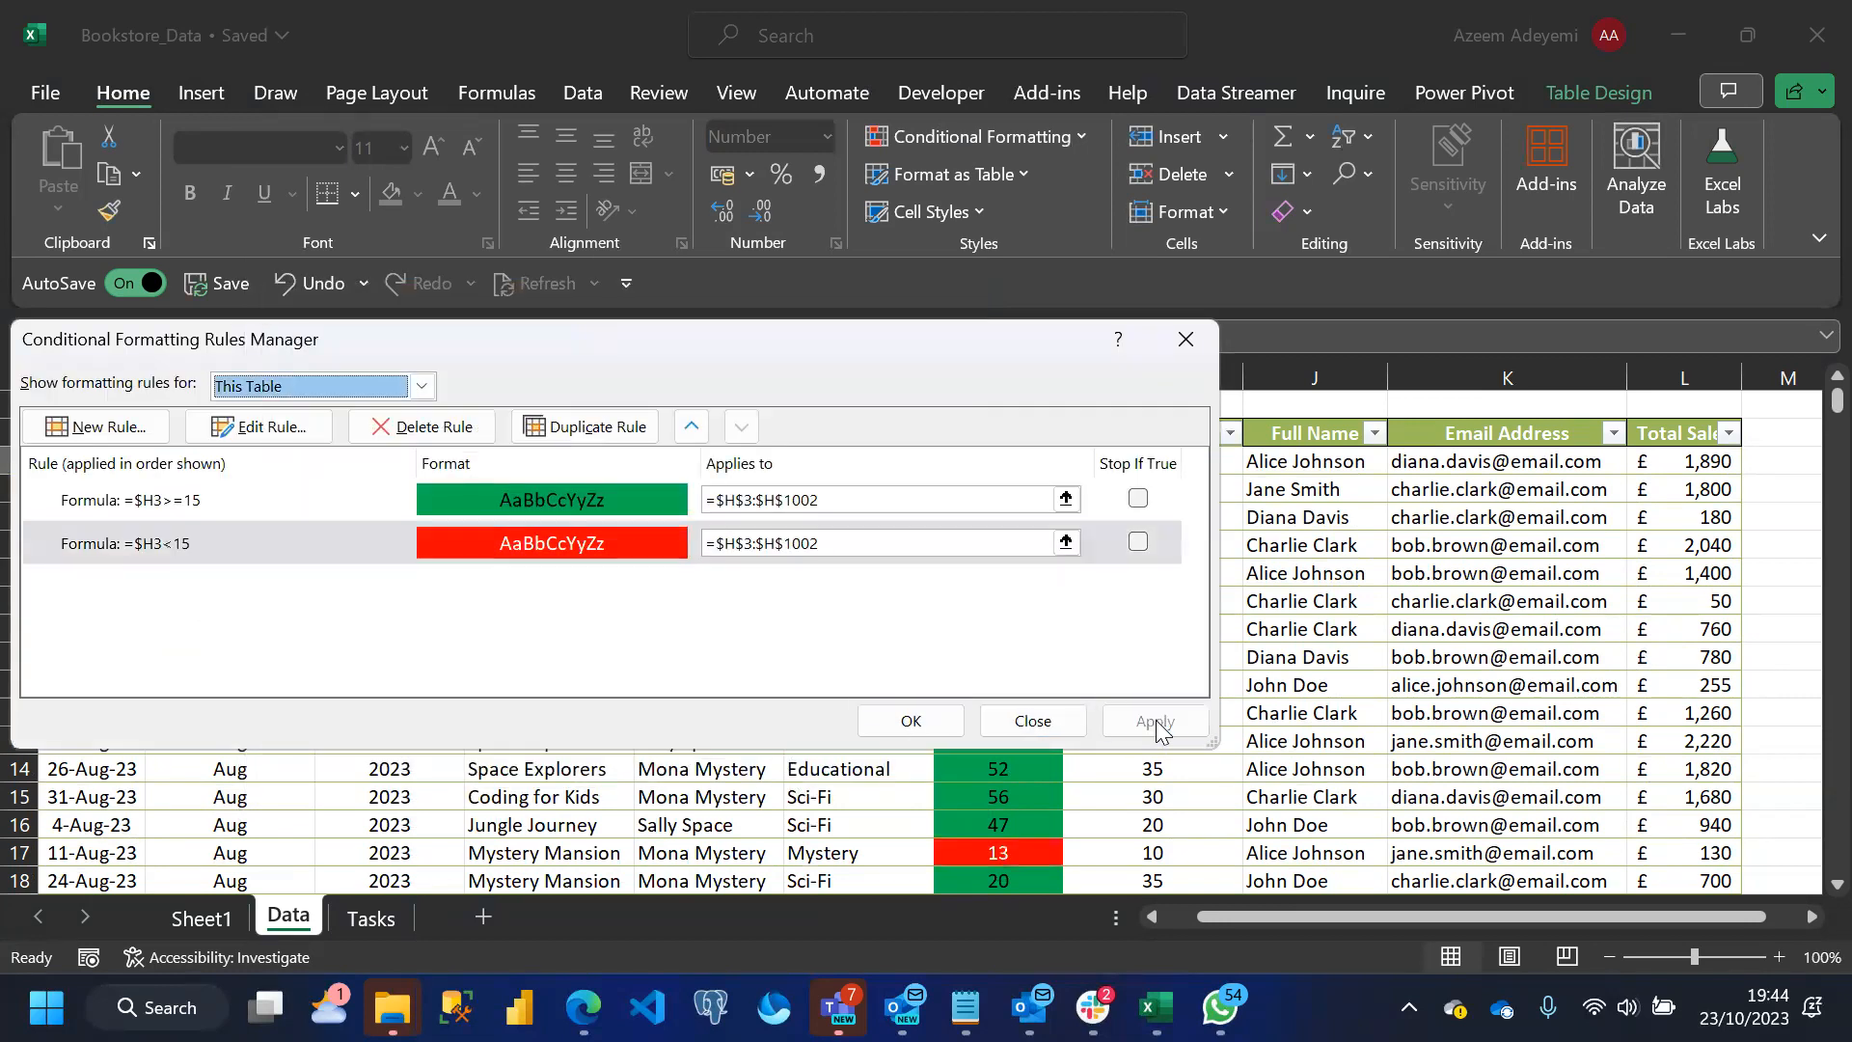
pyautogui.click(912, 722)
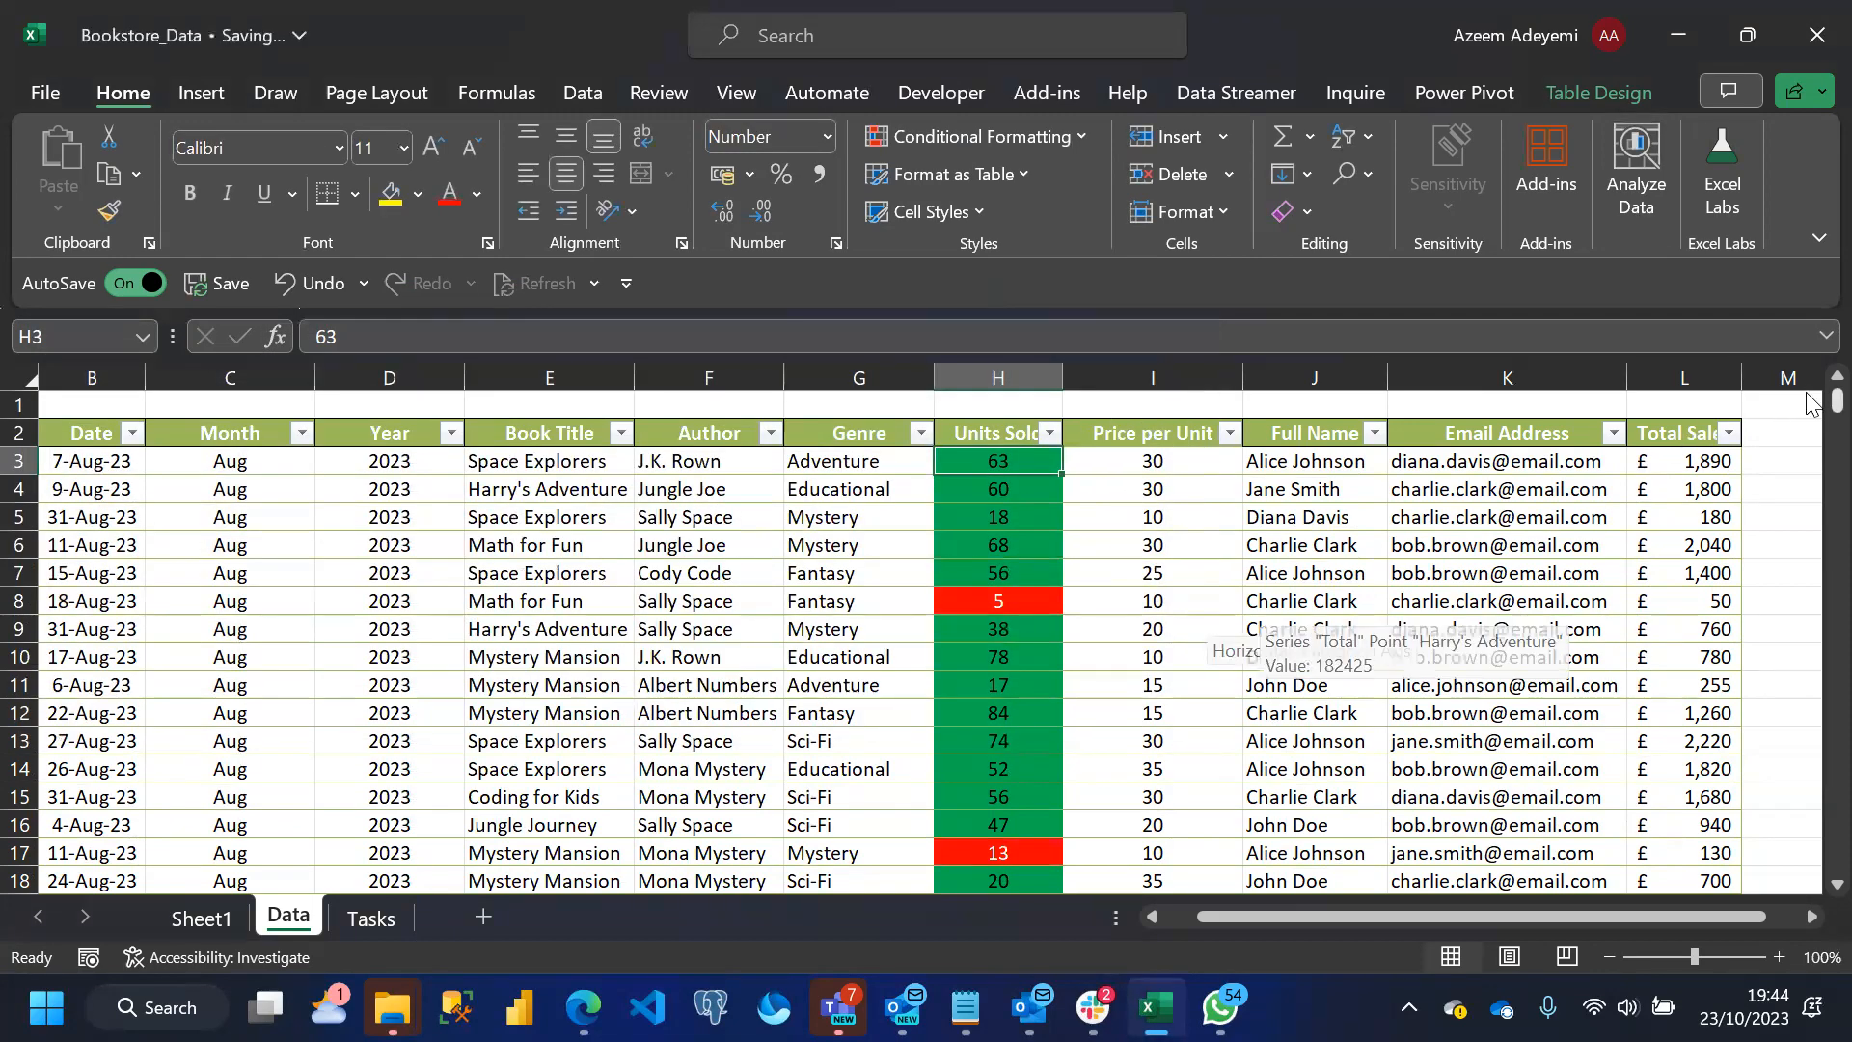
# Review the coloured Units Sold column, its filter options and its two conditional formatting rules against the task list
pyautogui.moveTo(1809, 405); pyautogui.dragTo(1809, 287)
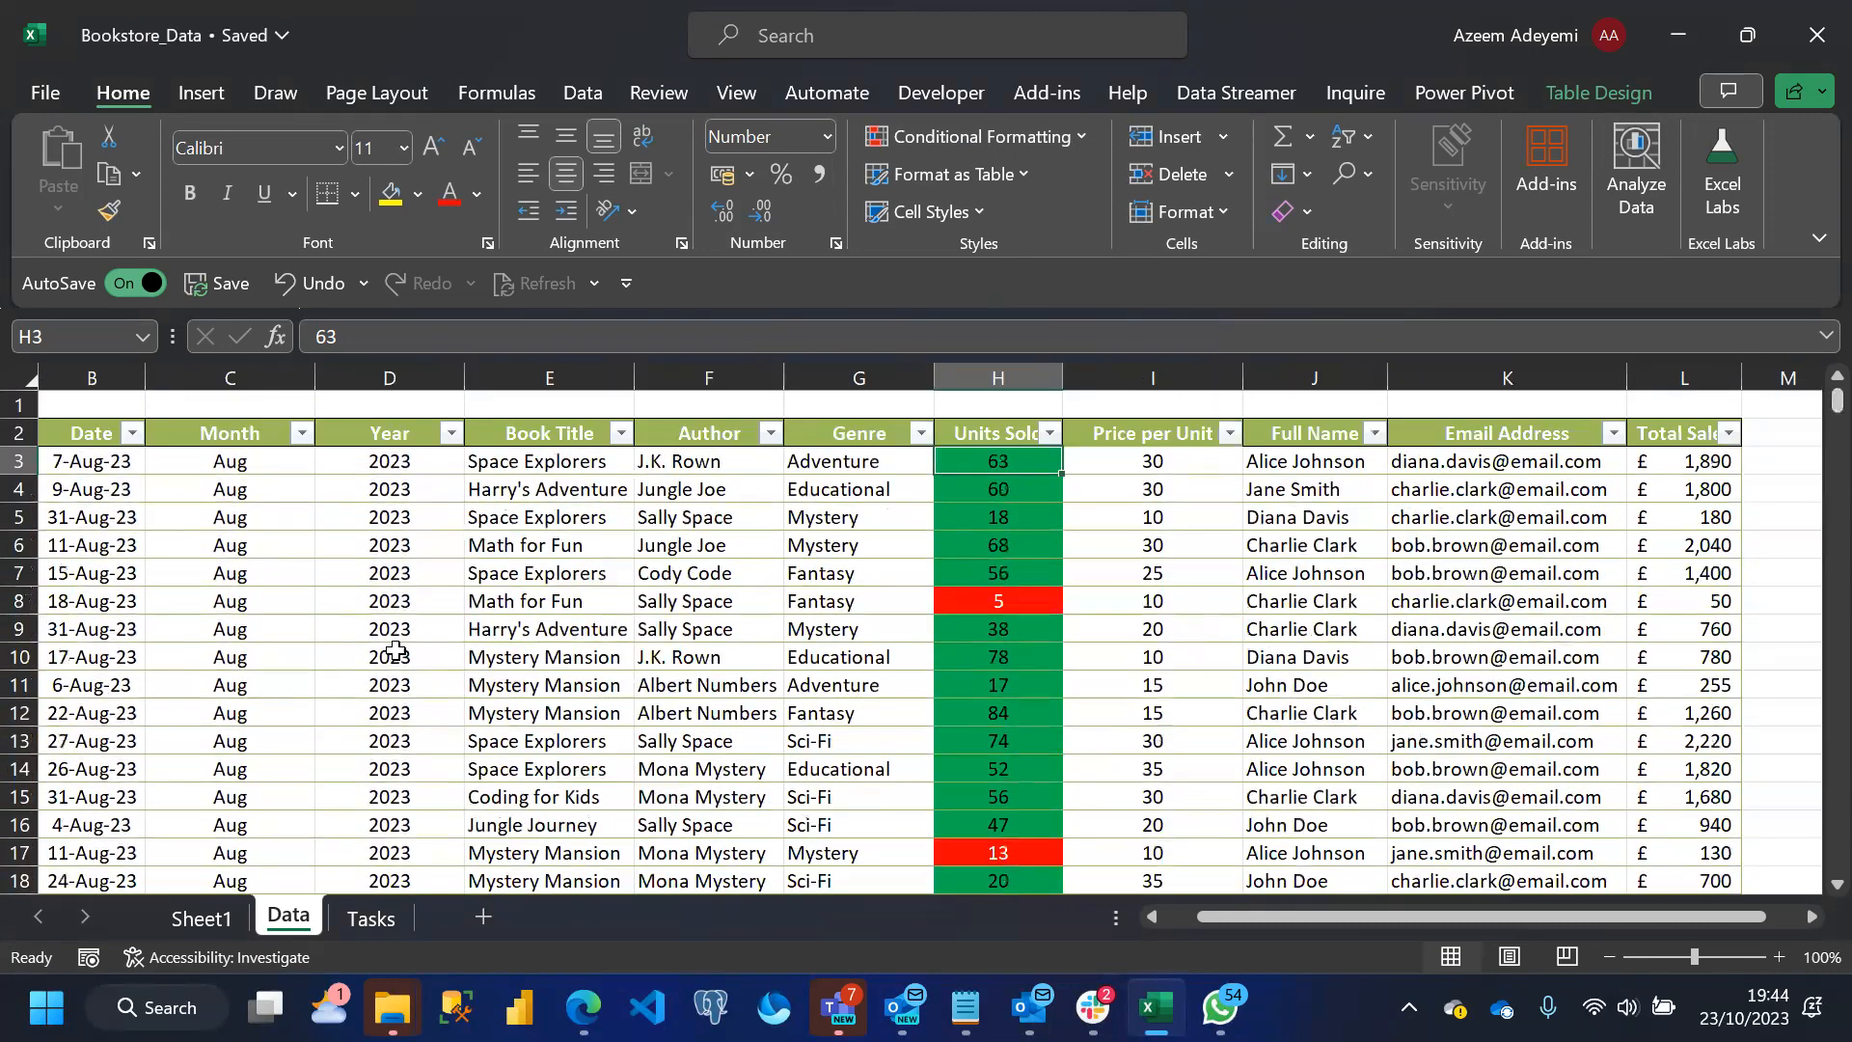
pyautogui.click(371, 918)
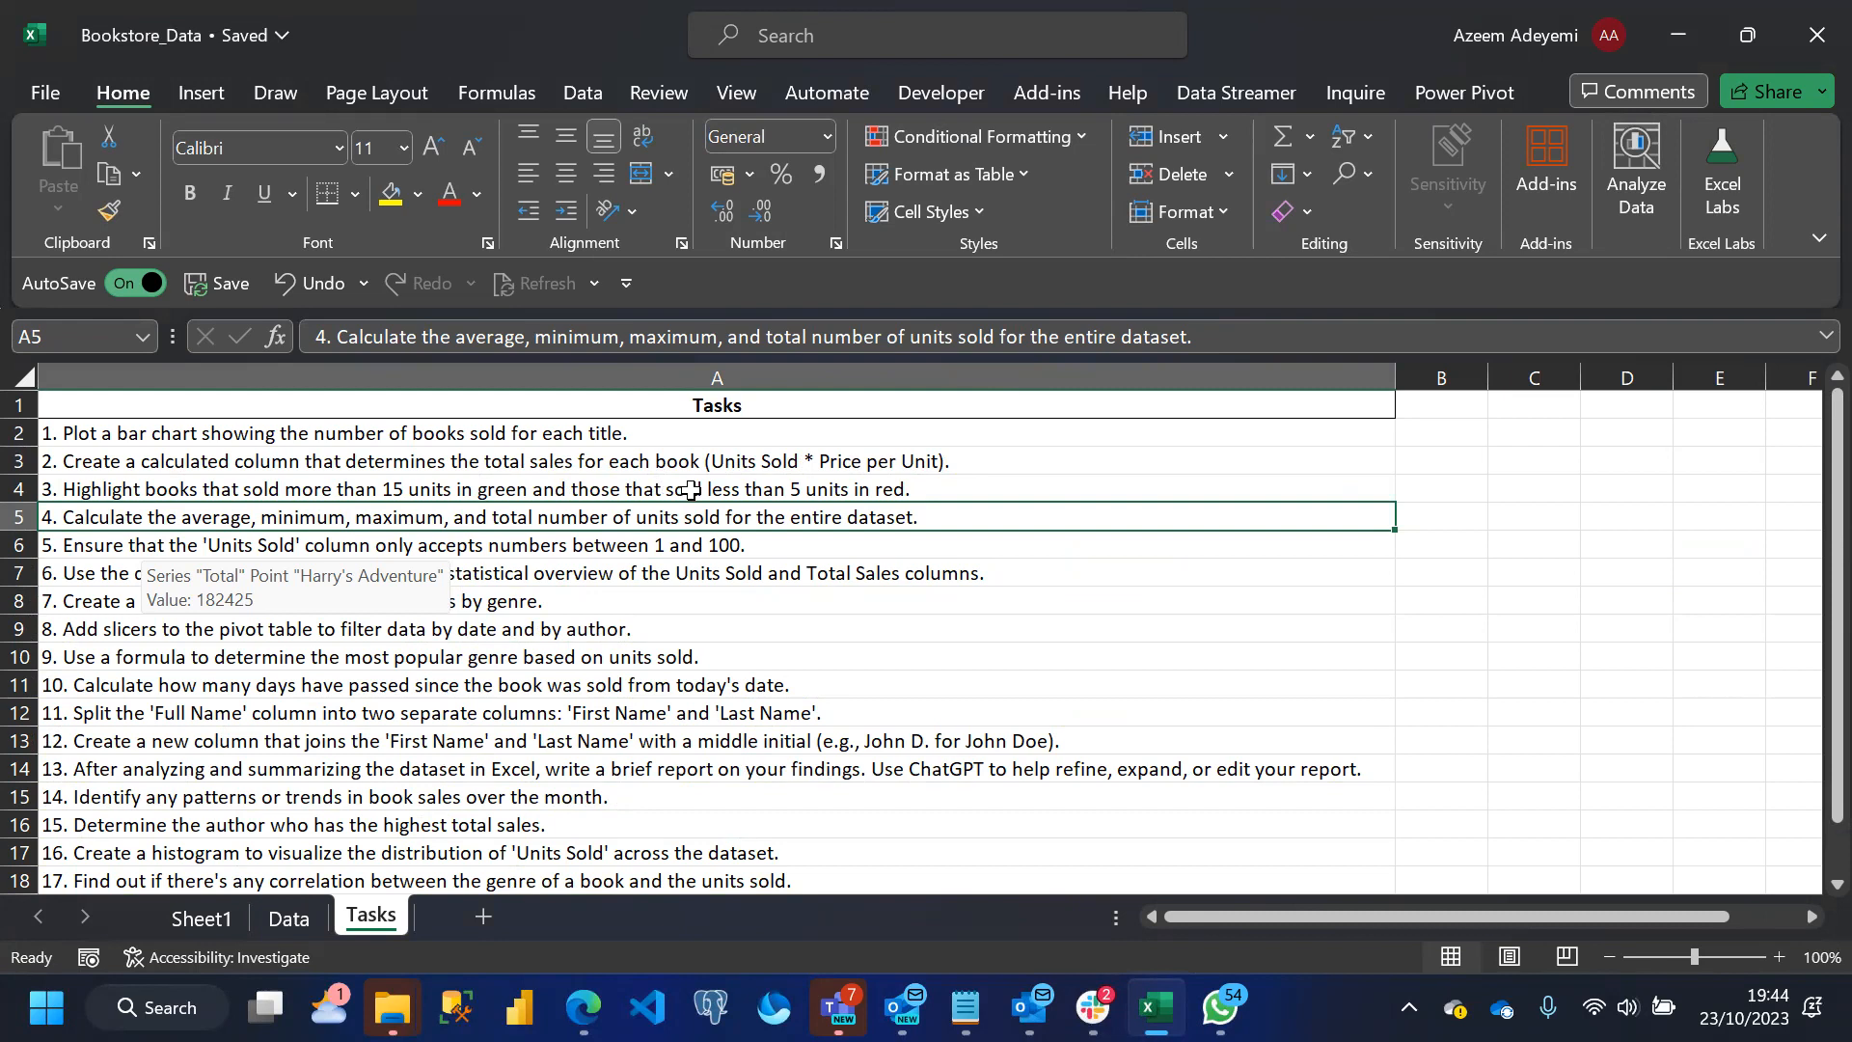
pyautogui.click(288, 919)
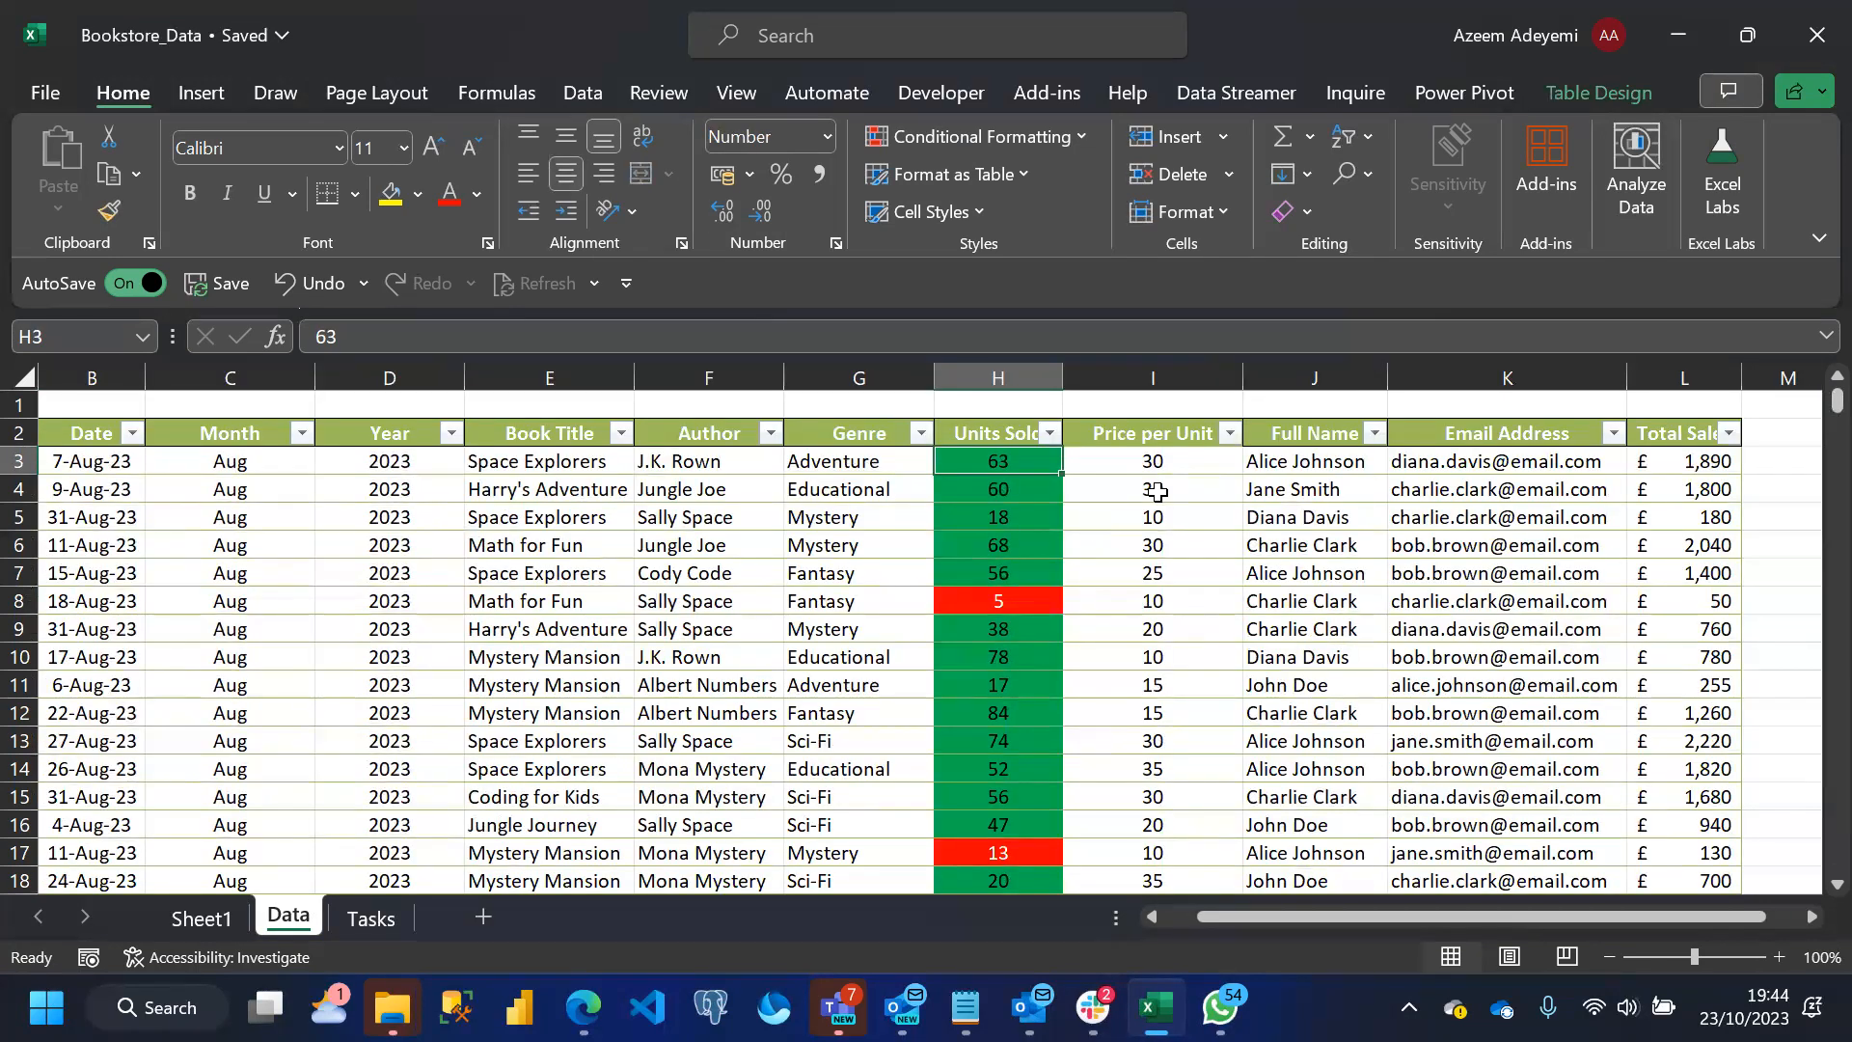
pyautogui.click(1050, 436)
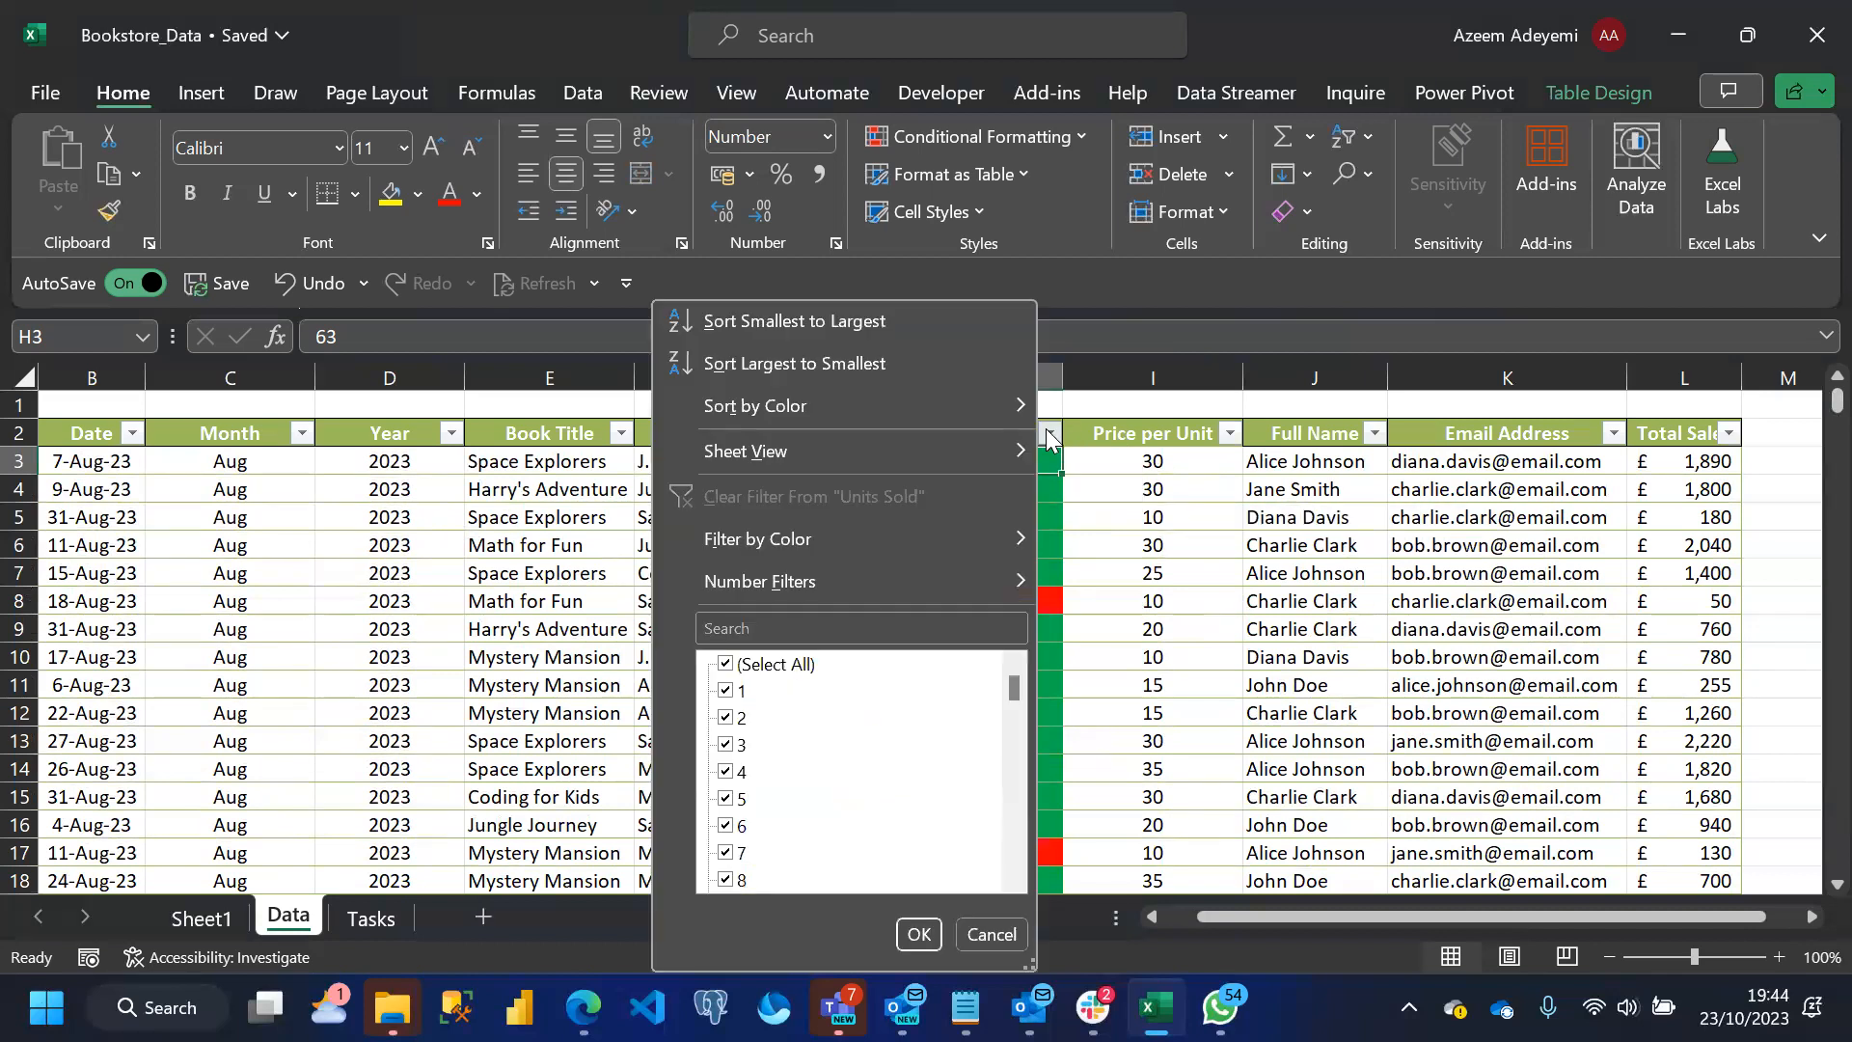
pyautogui.moveTo(1015, 548)
pyautogui.click(1117, 485)
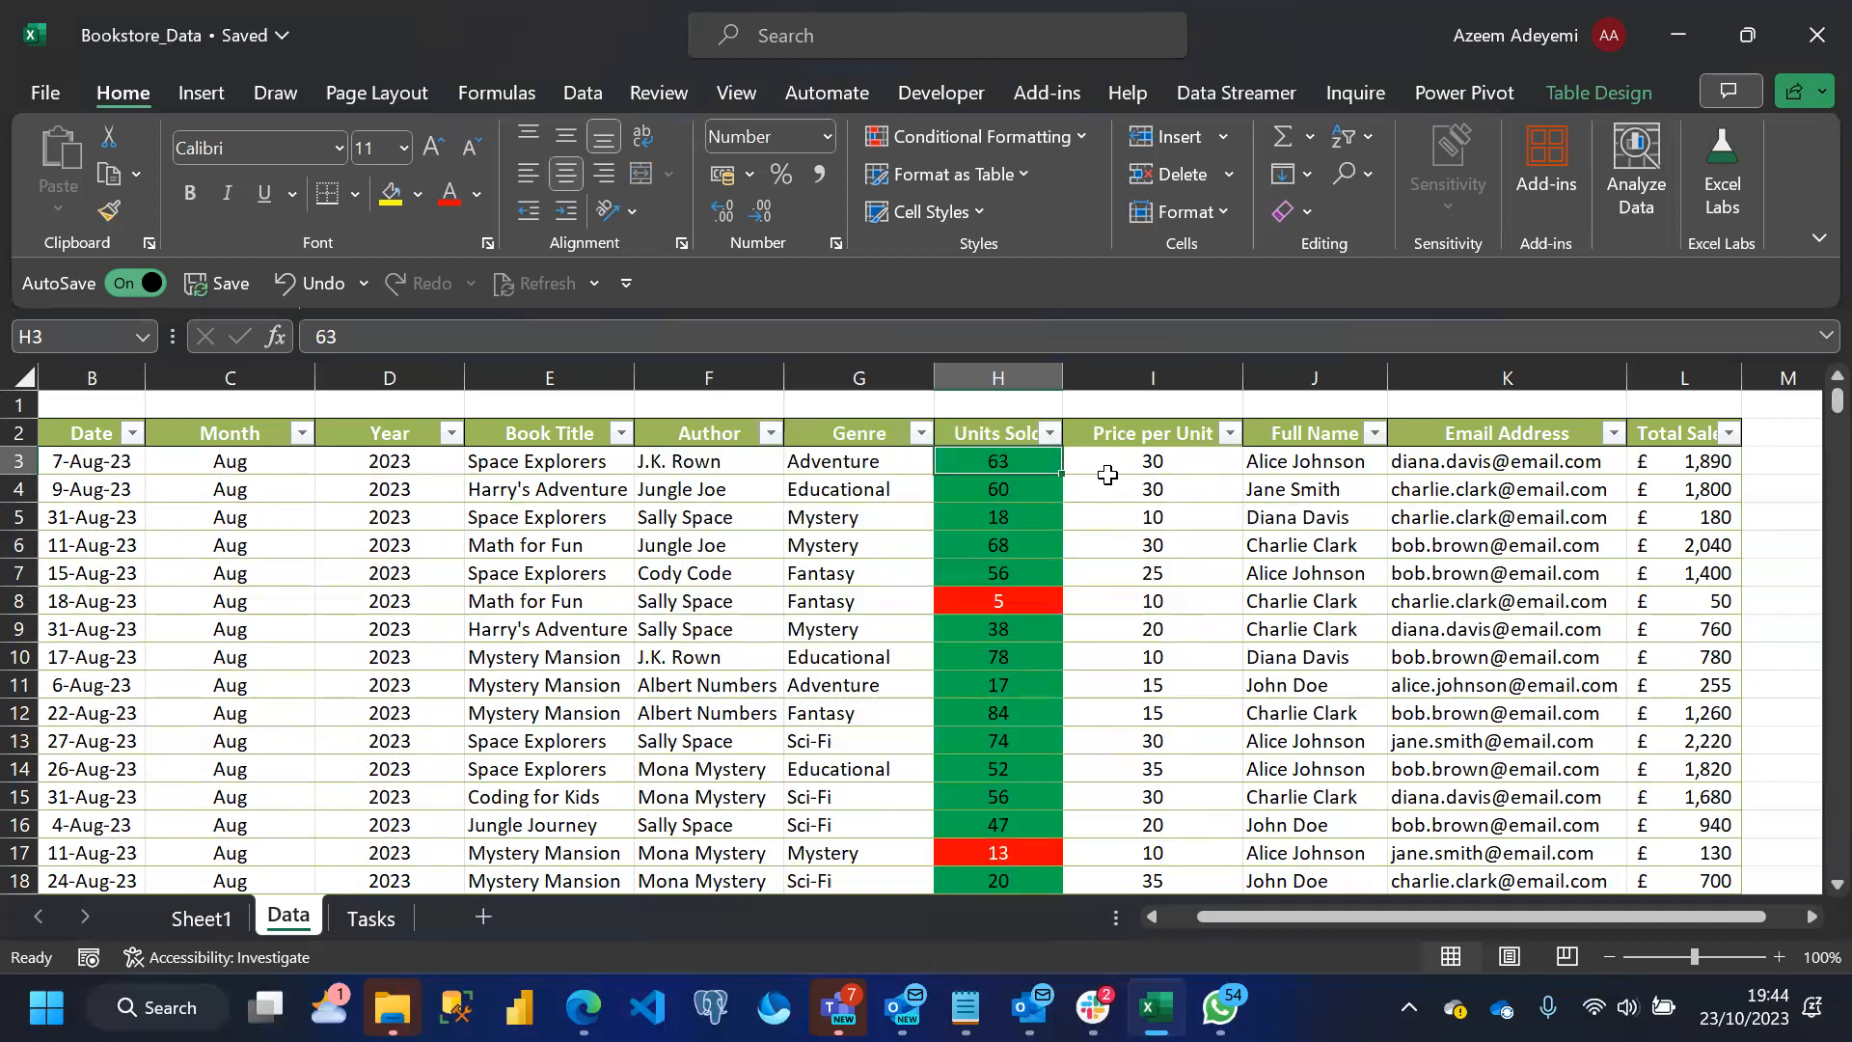
pyautogui.click(1083, 136)
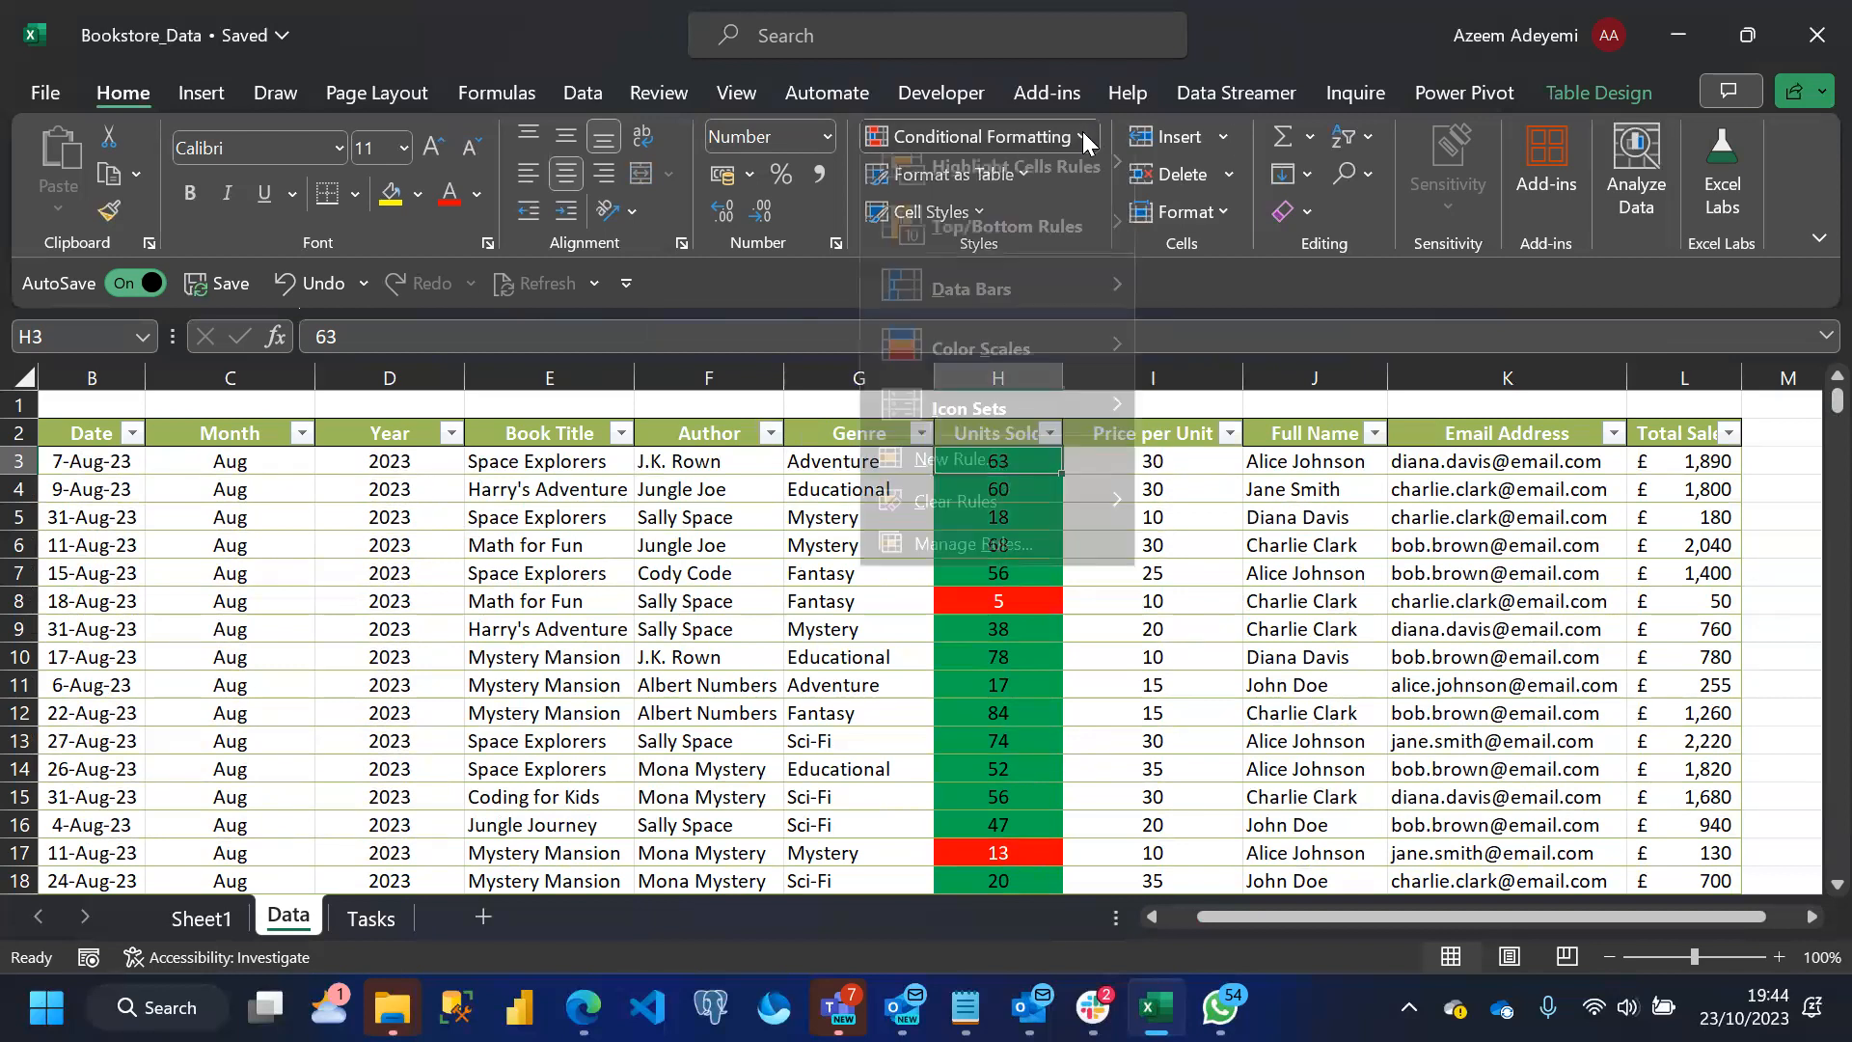
pyautogui.click(984, 560)
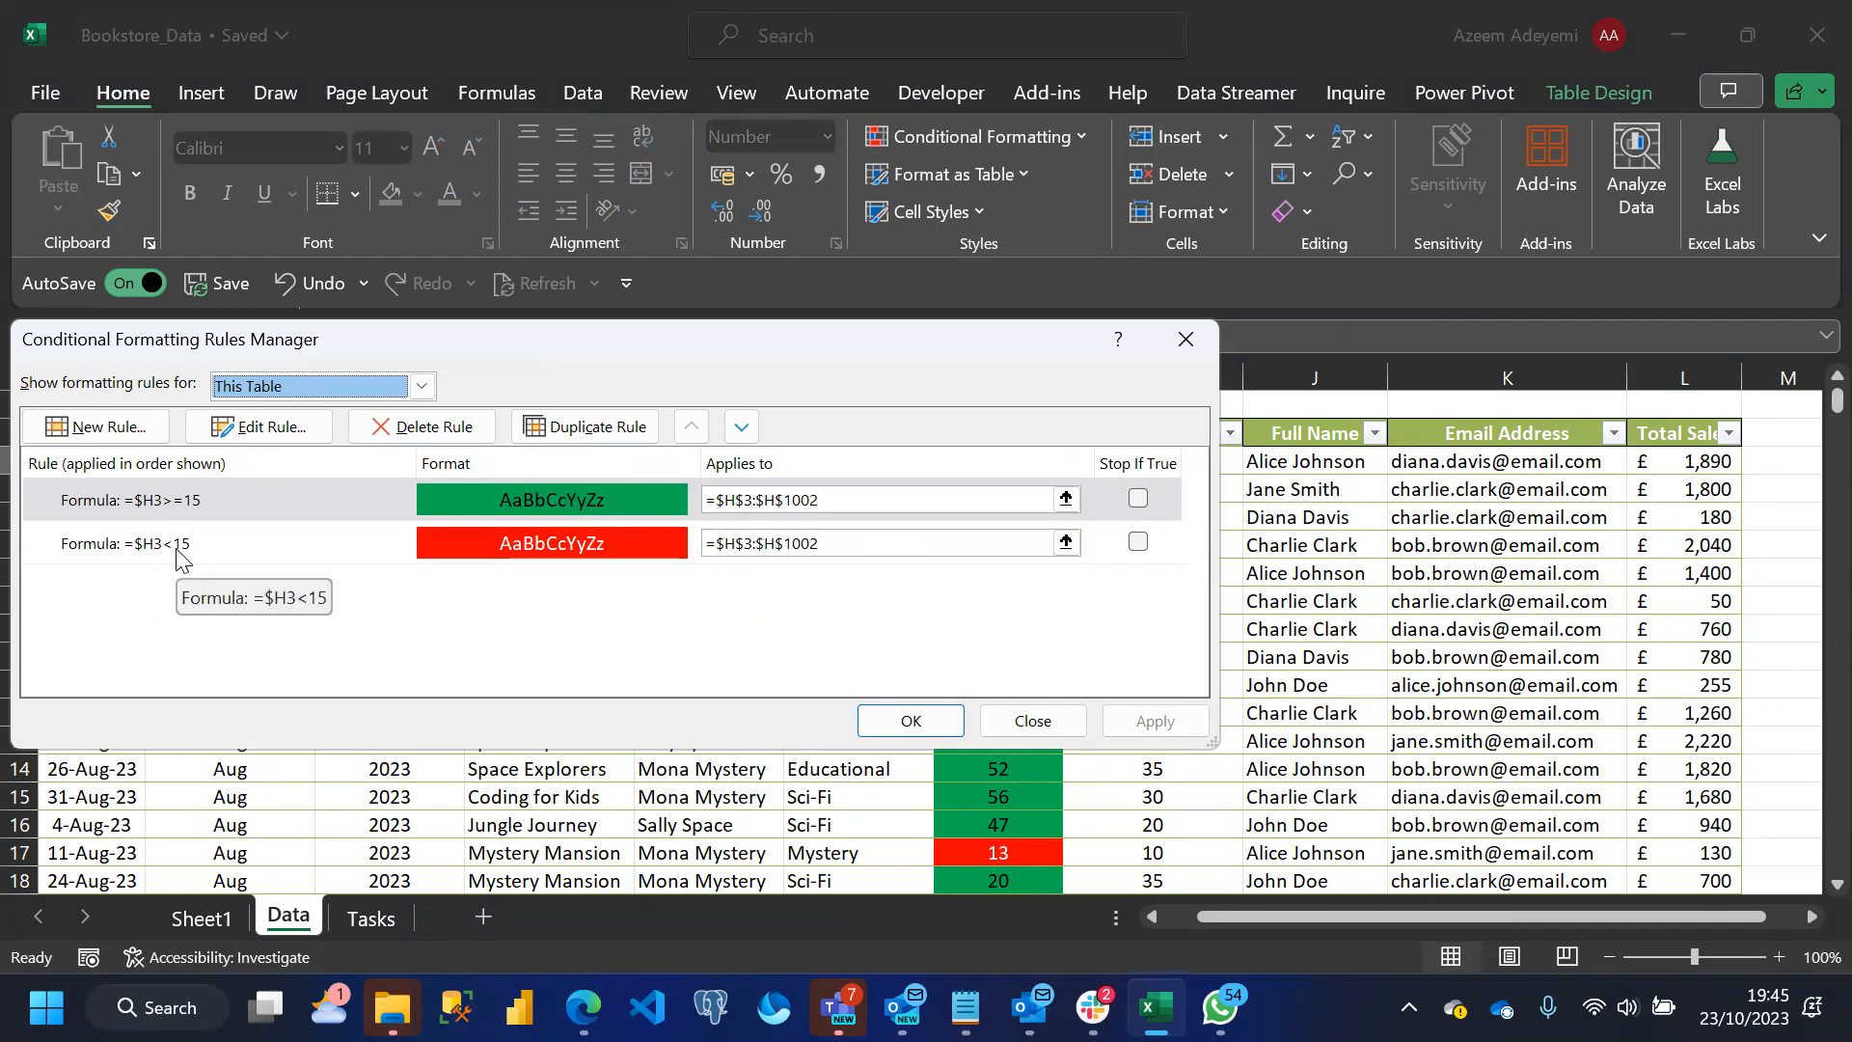
pyautogui.click(1048, 719)
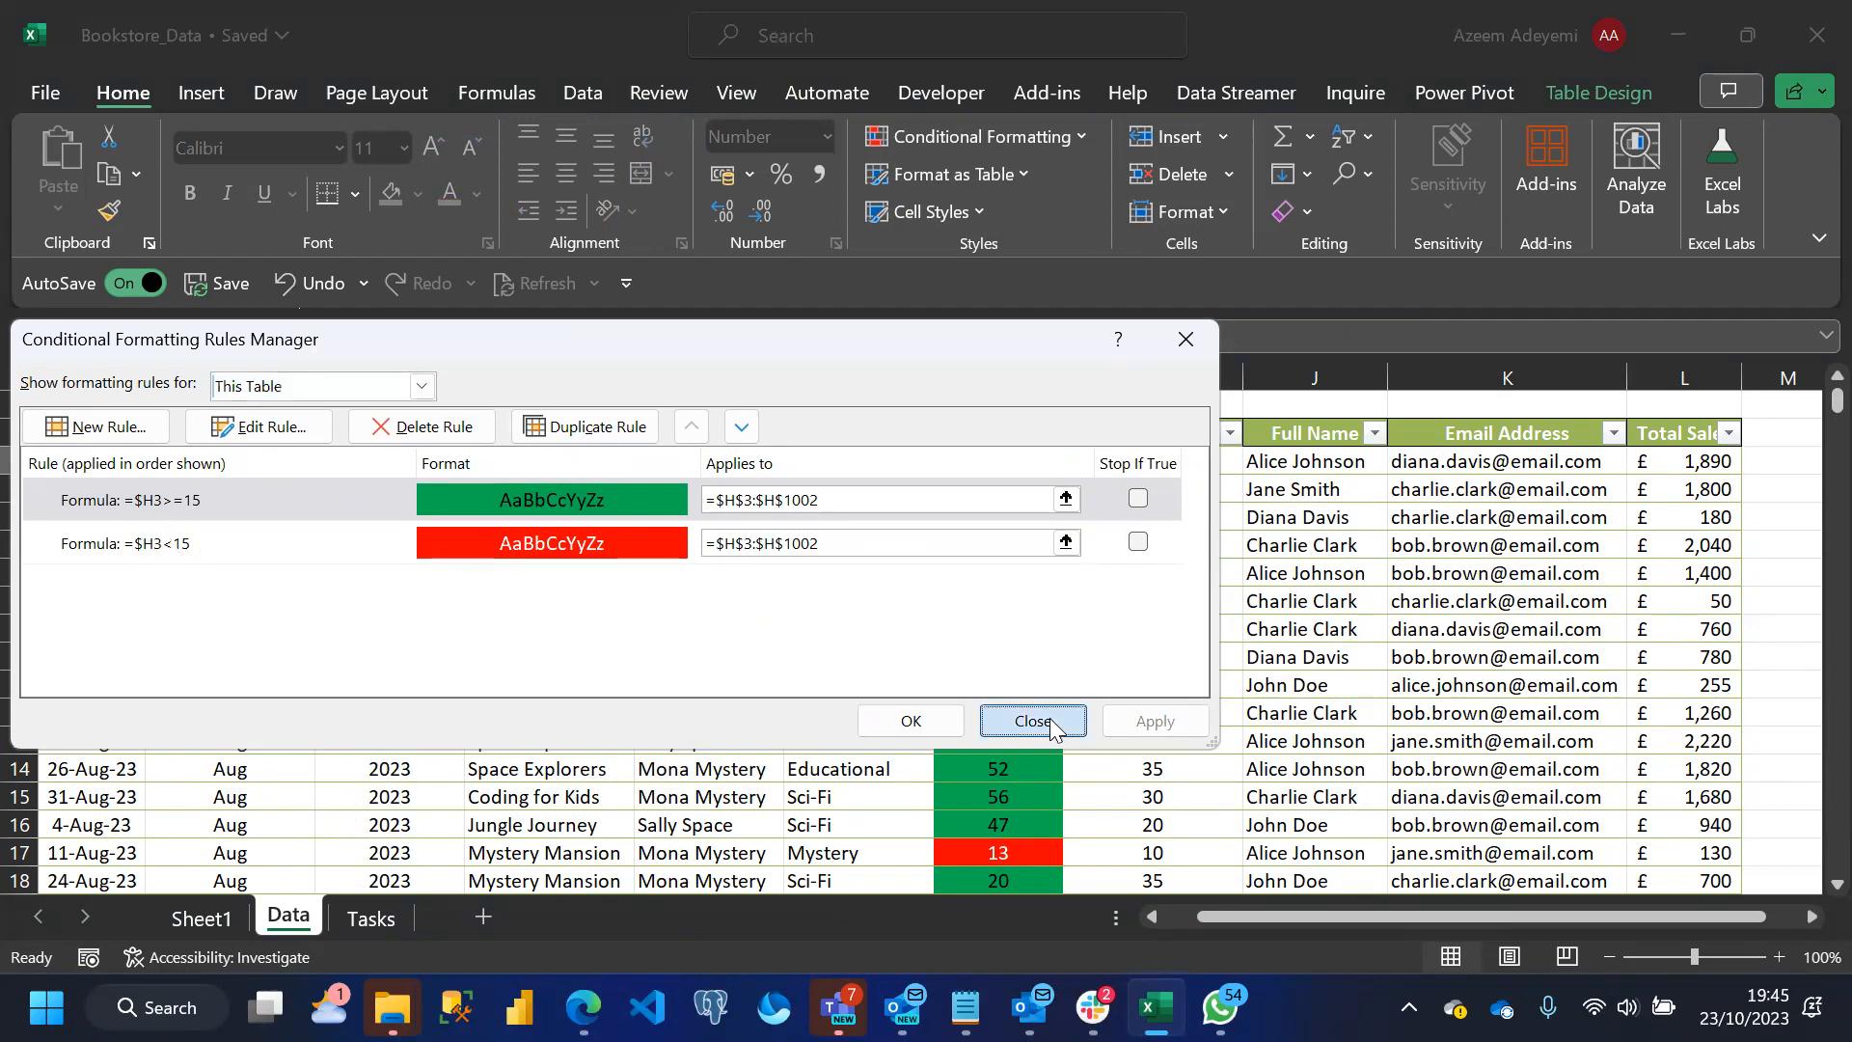
# Correct Task 3 on the Tasks sheet so the red highlight covers books that sold less than 15 units
pyautogui.click(371, 917)
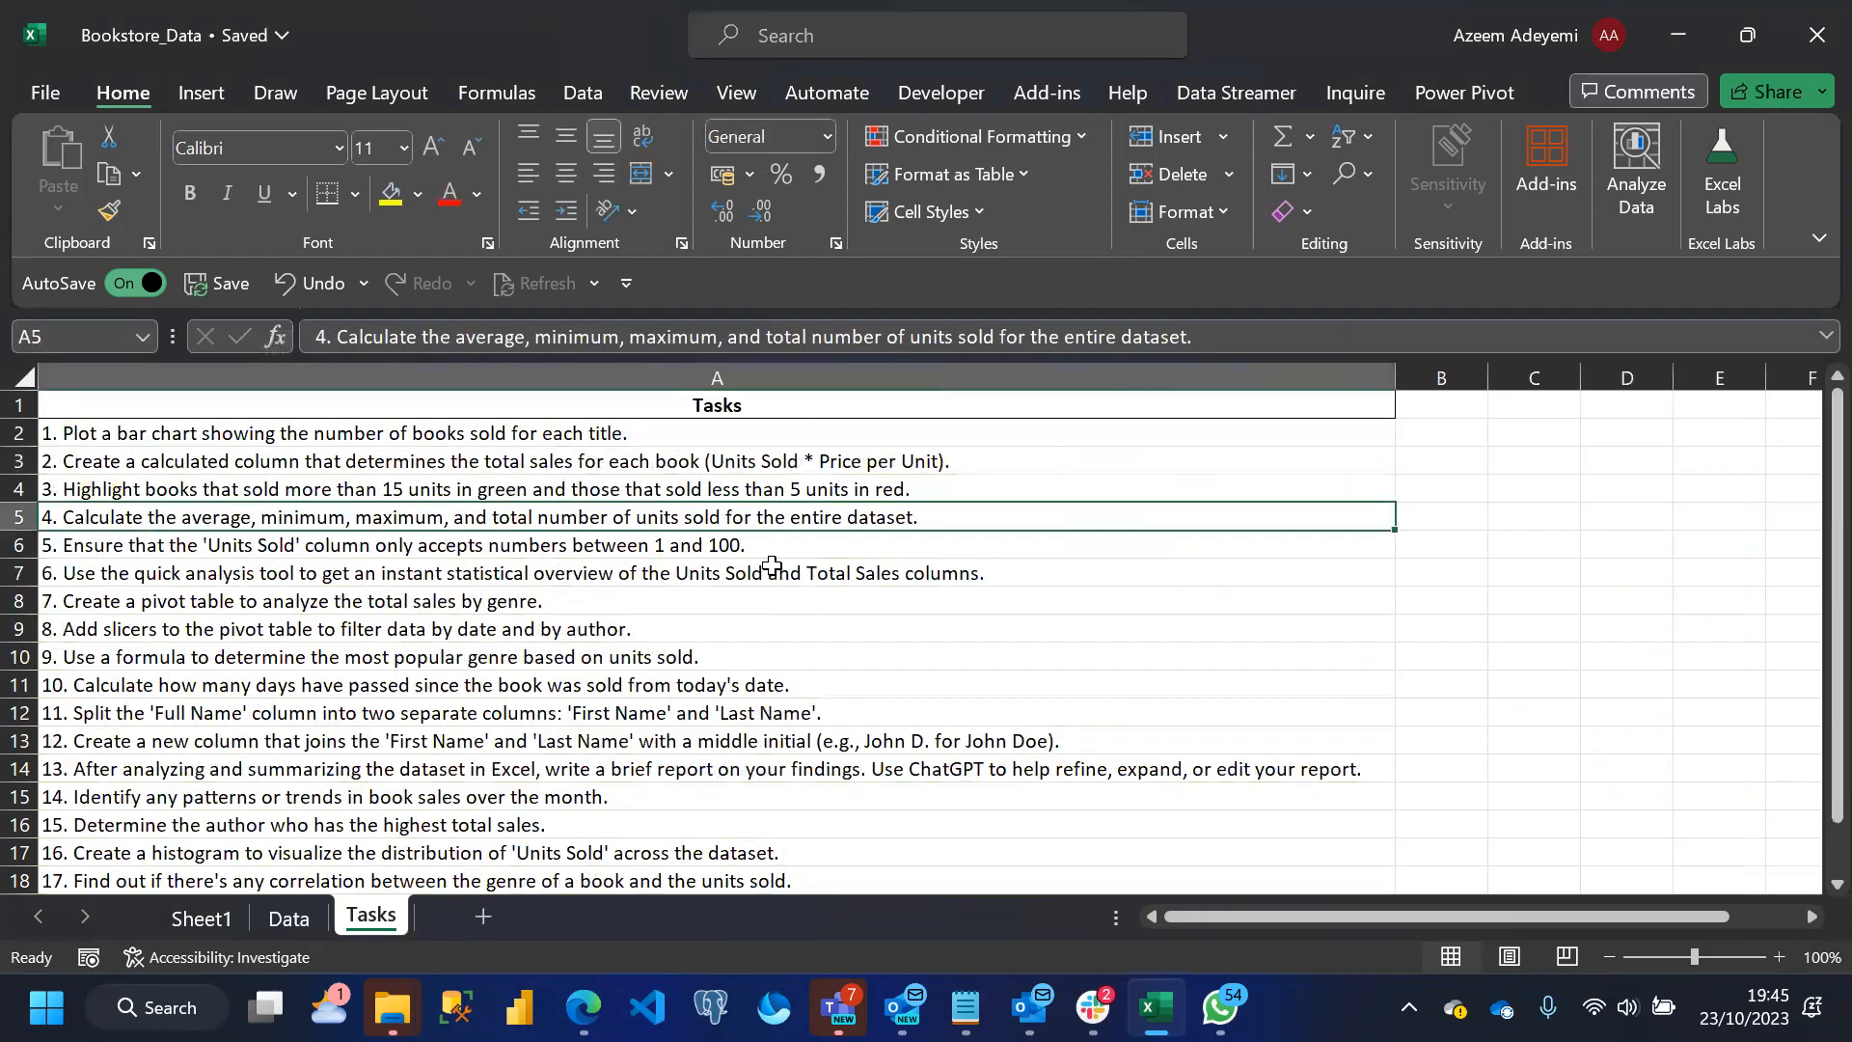
pyautogui.doubleClick(785, 490)
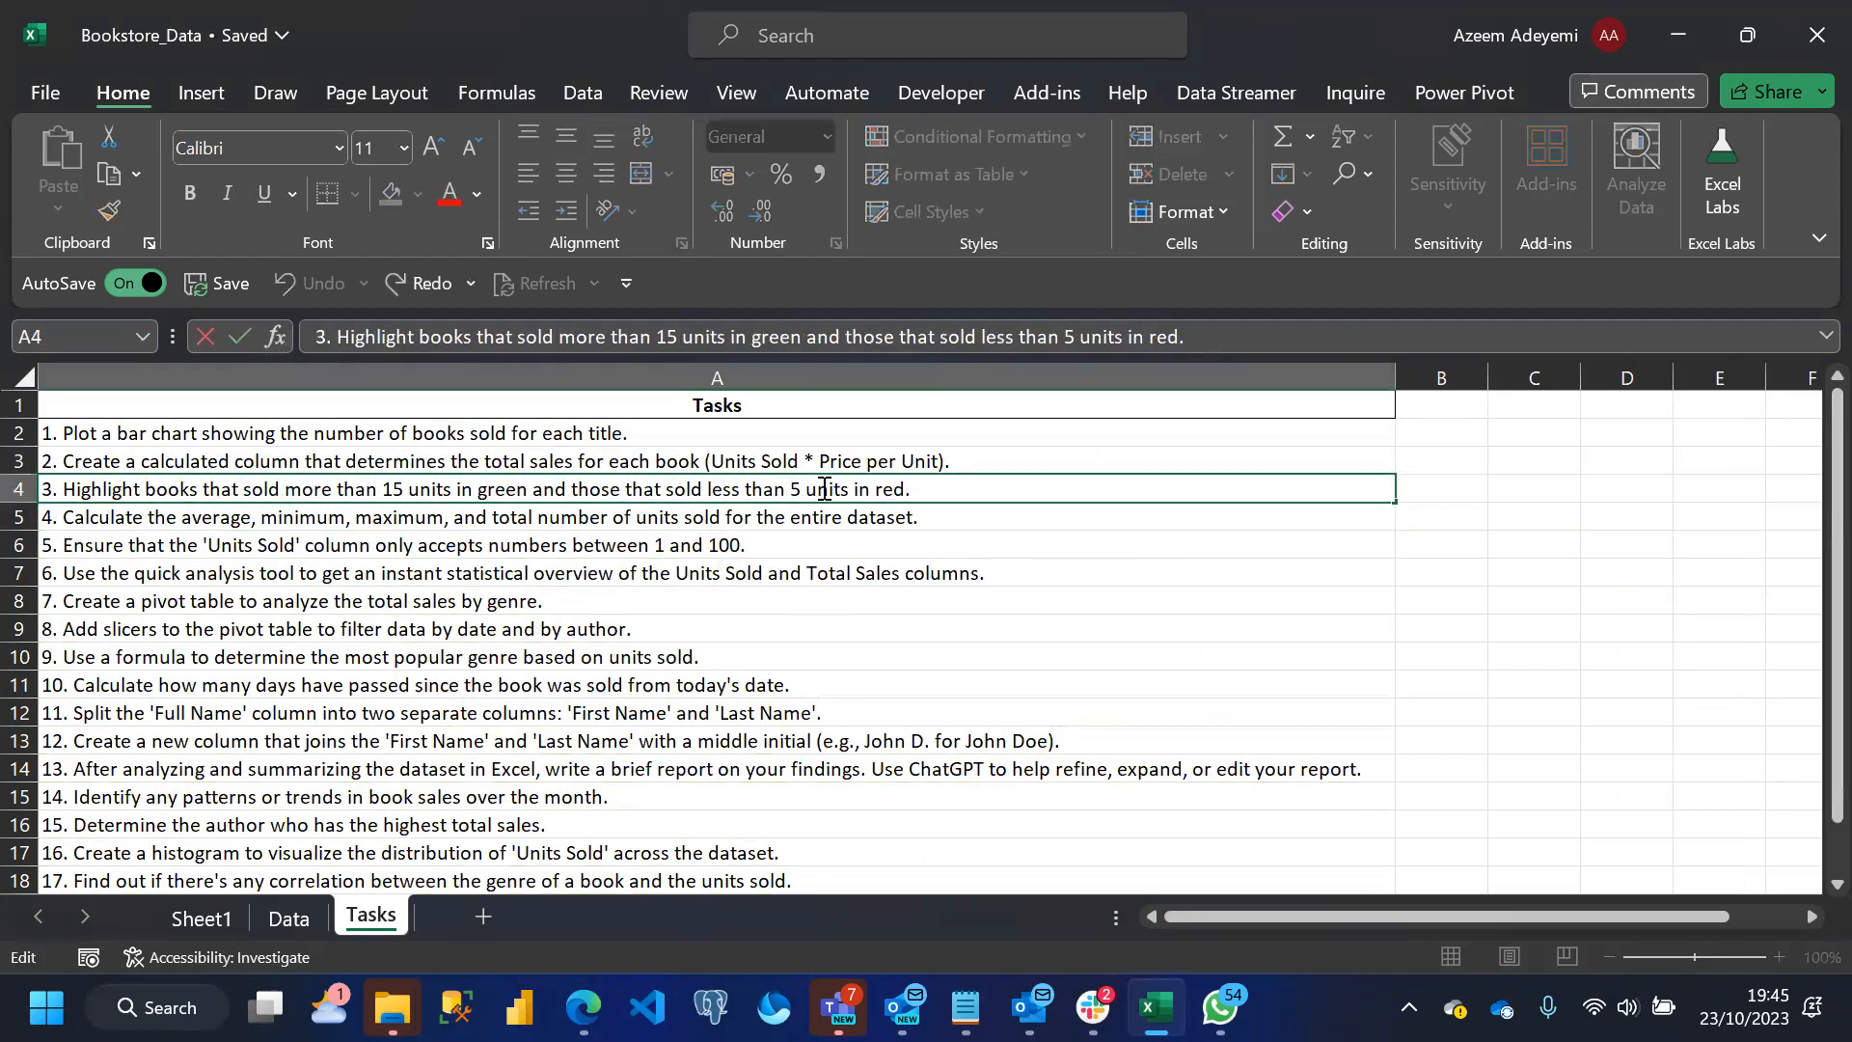
pyautogui.write('1')
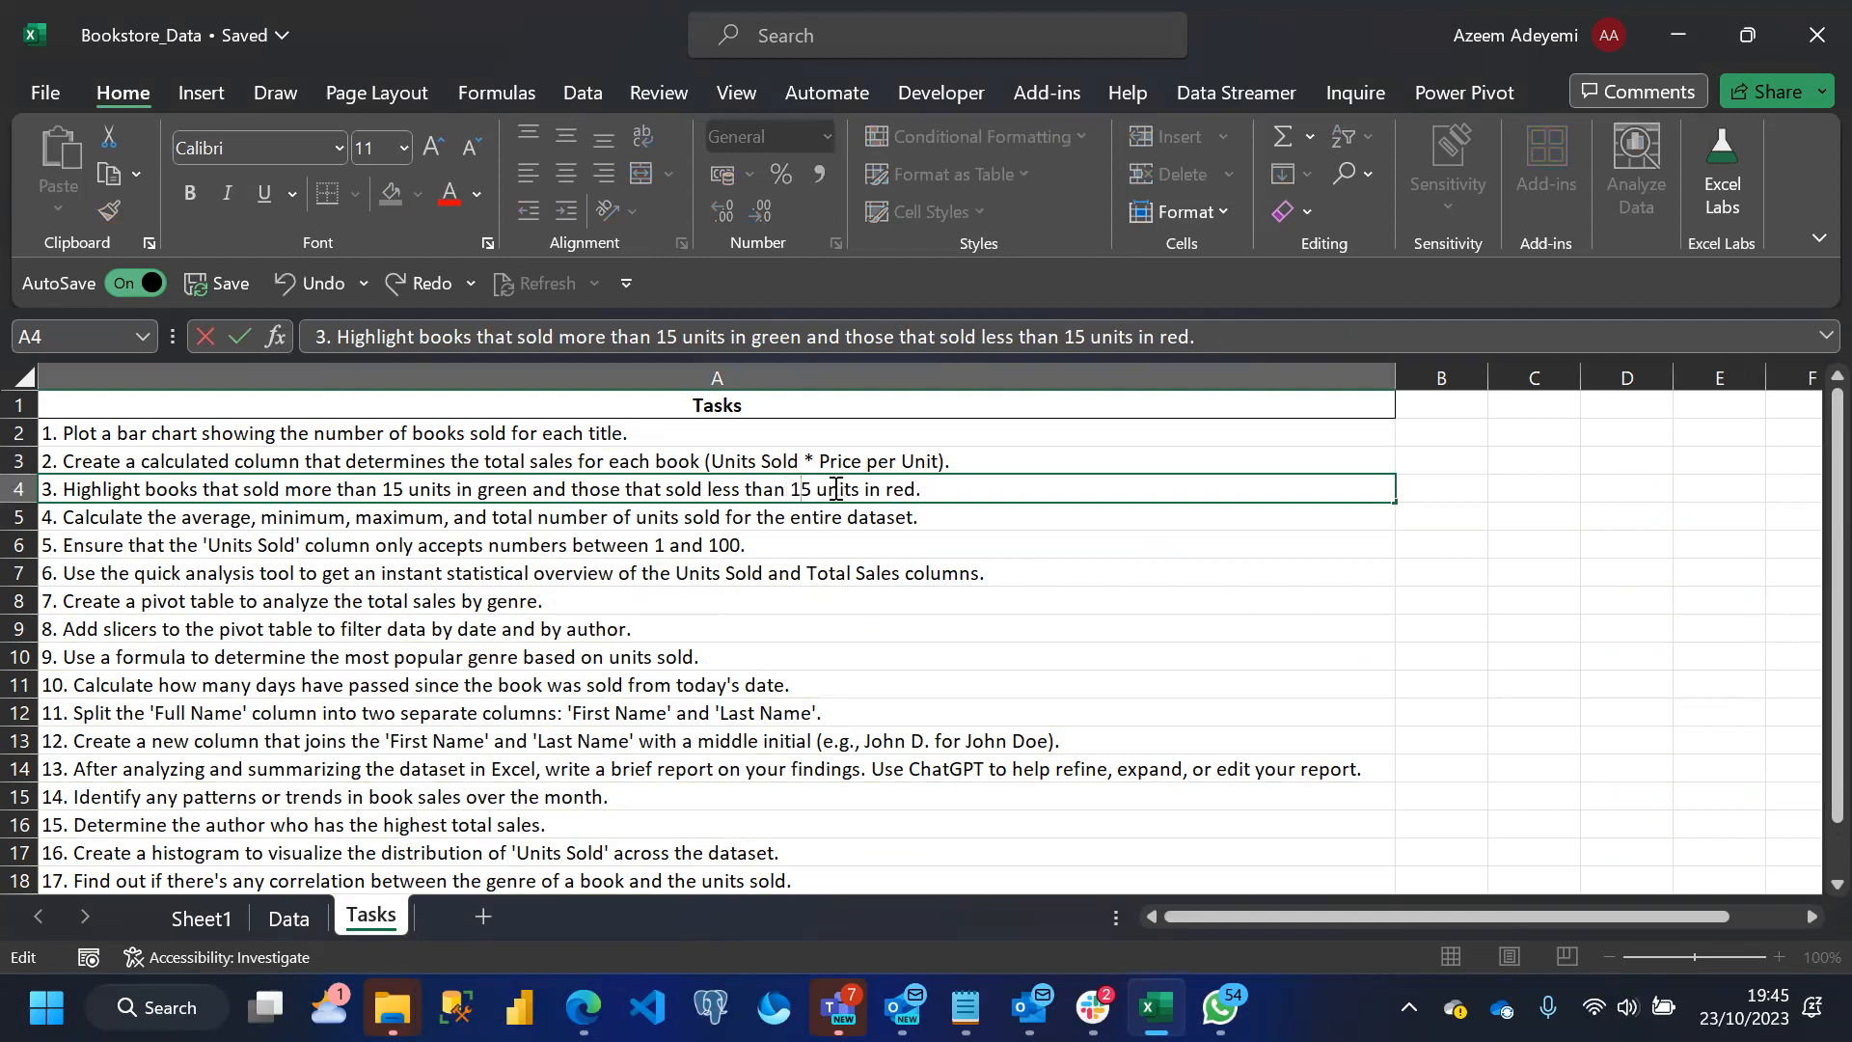
pyautogui.press('Return')
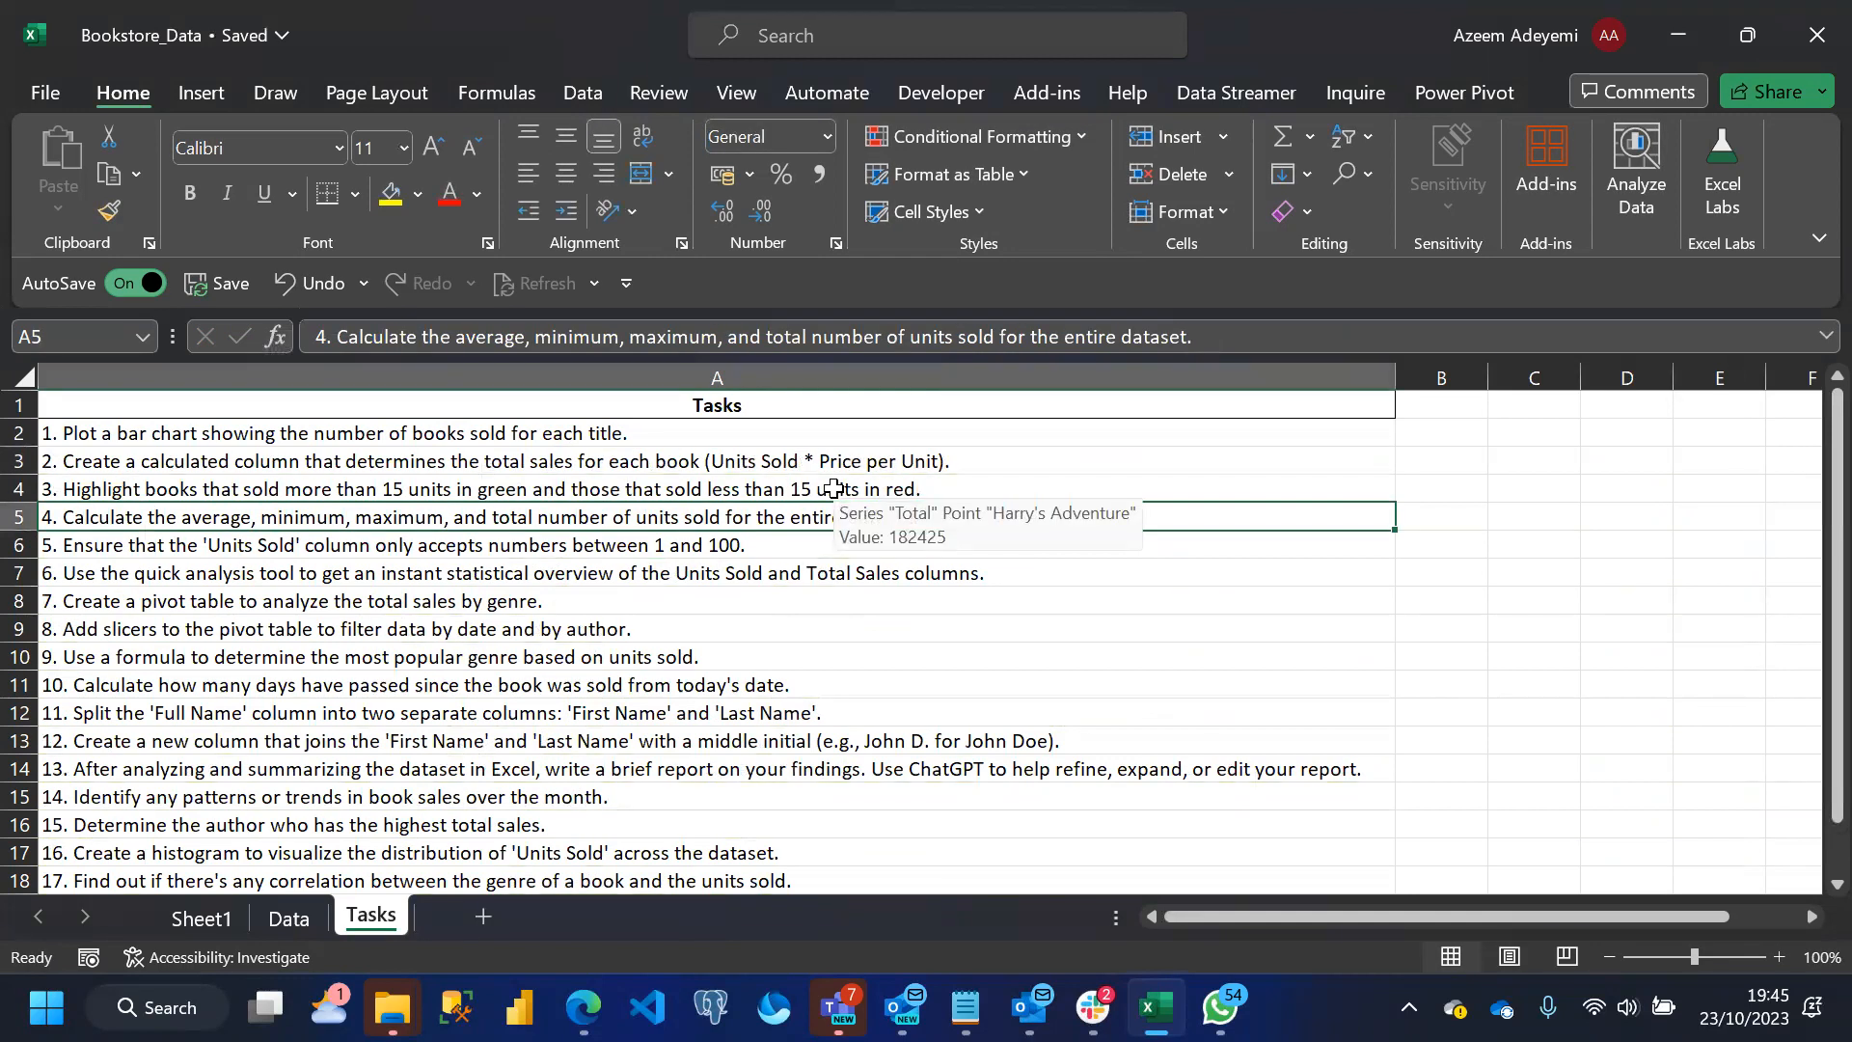
# Examine the remaining tasks on the Tasks sheet alongside the columns of the Data sheet
pyautogui.click(772, 657)
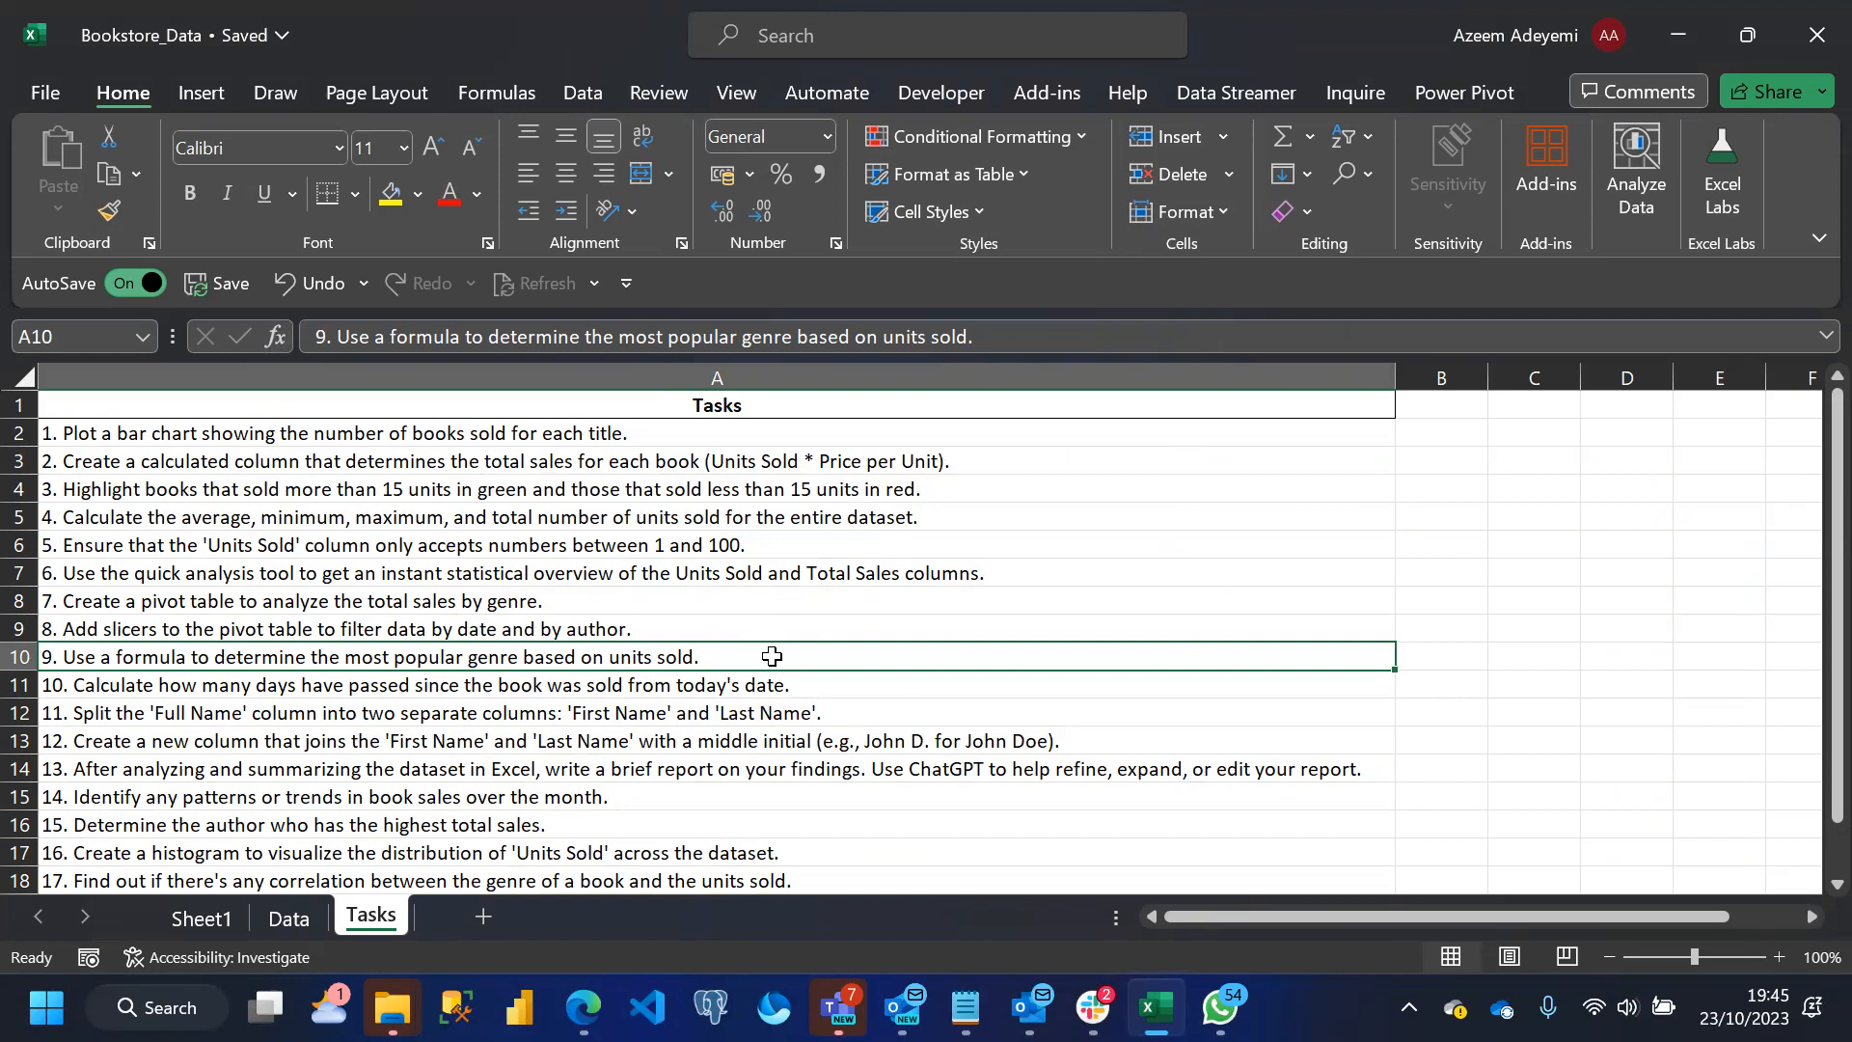
pyautogui.click(295, 920)
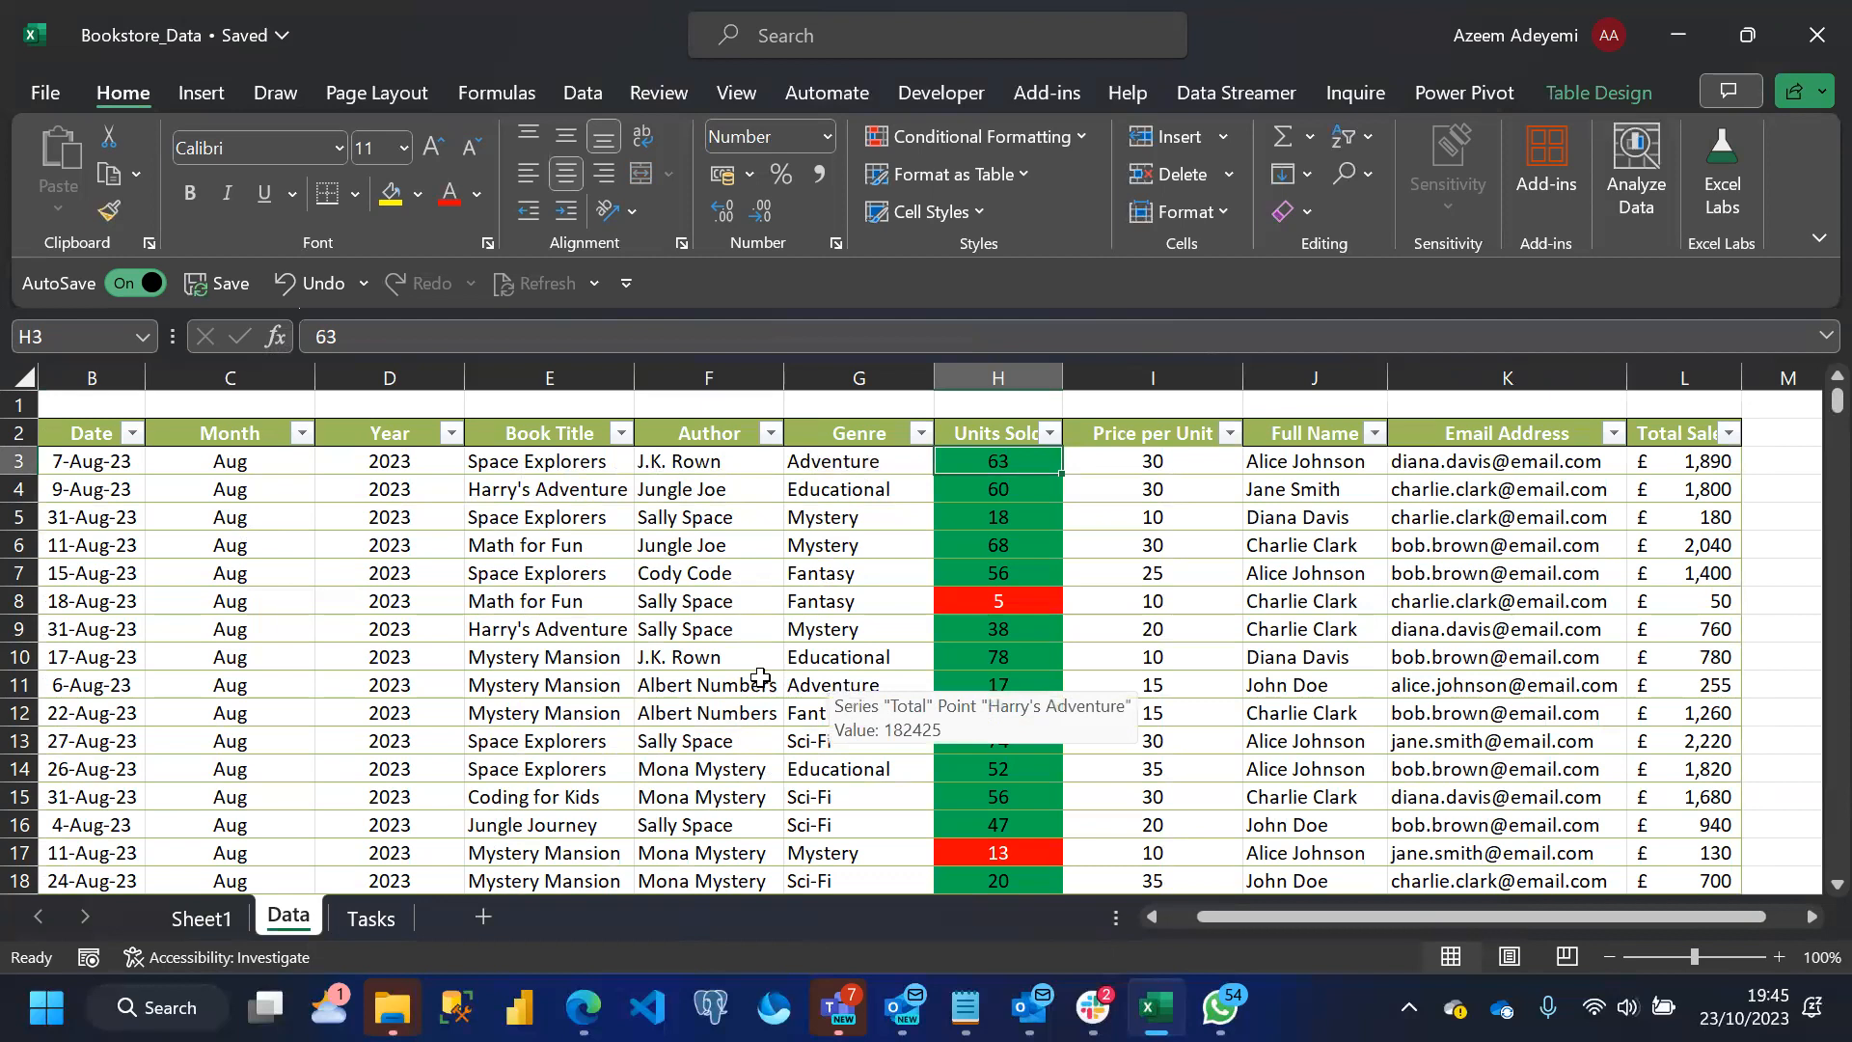
pyautogui.click(704, 661)
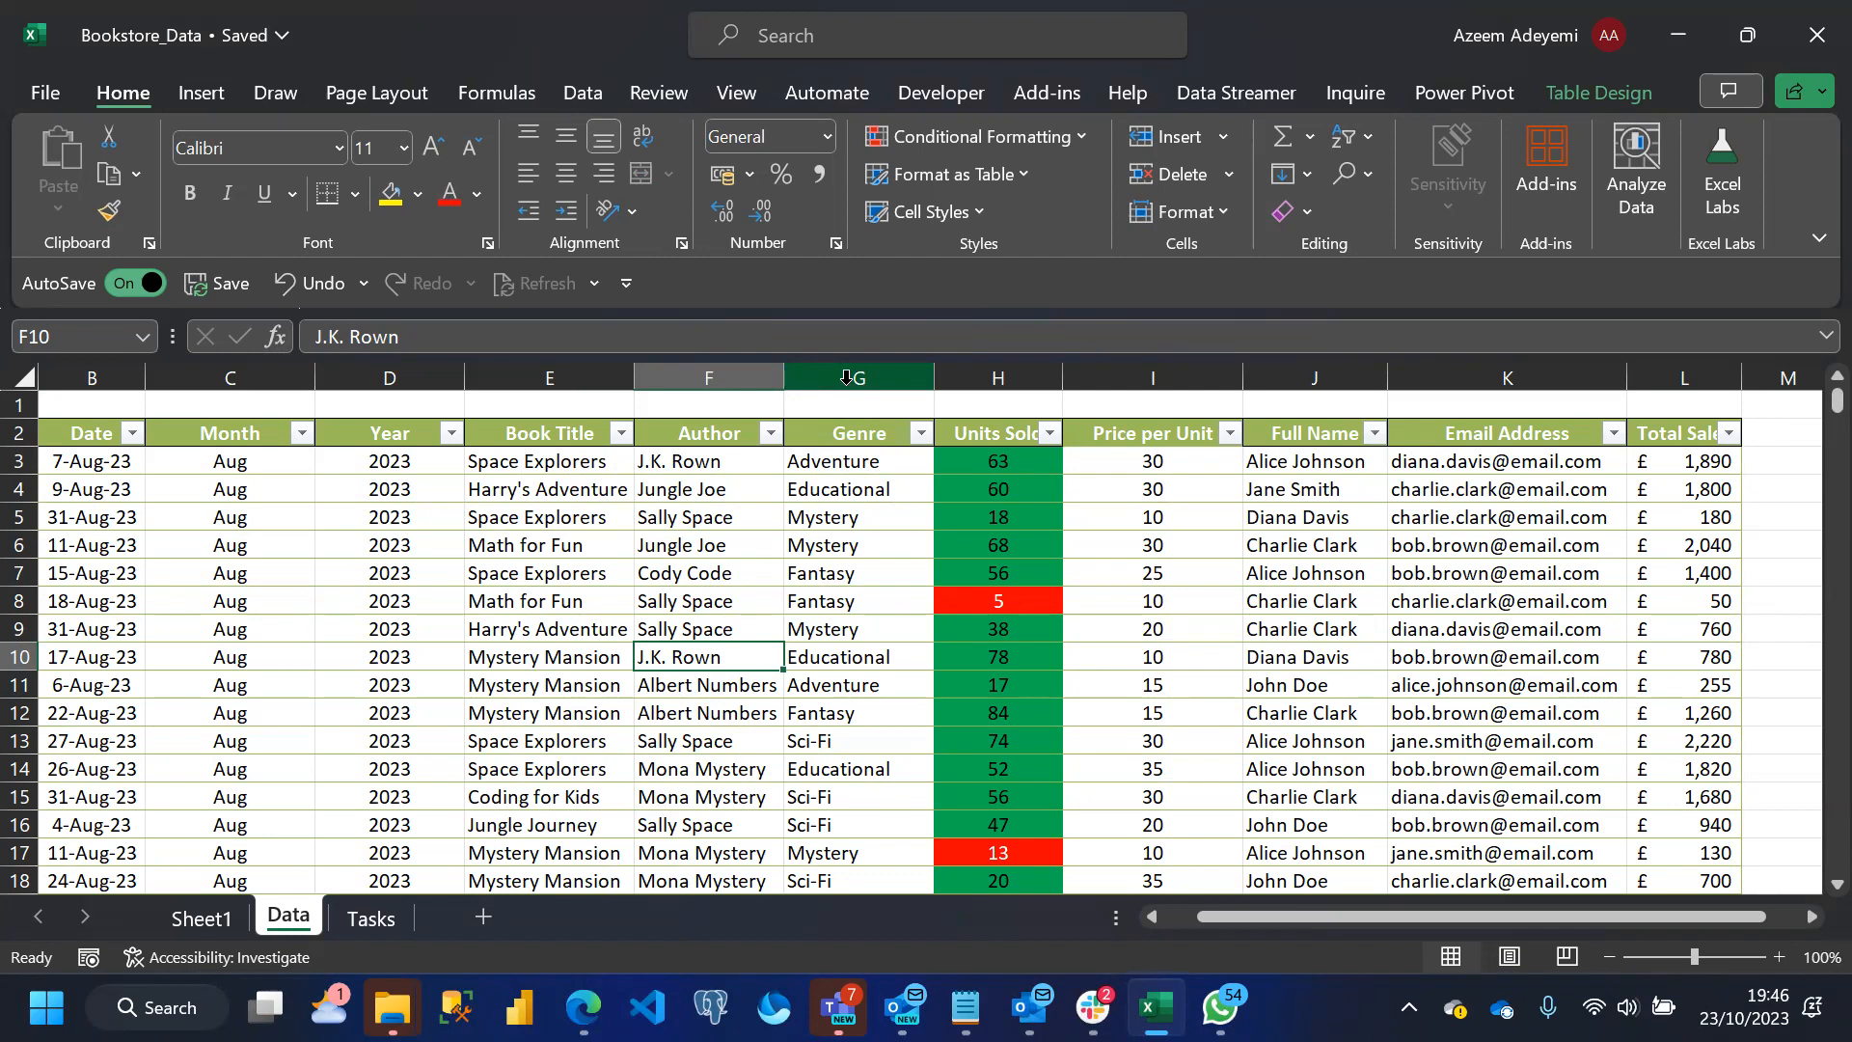
pyautogui.moveTo(1231, 913); pyautogui.dragTo(1183, 913)
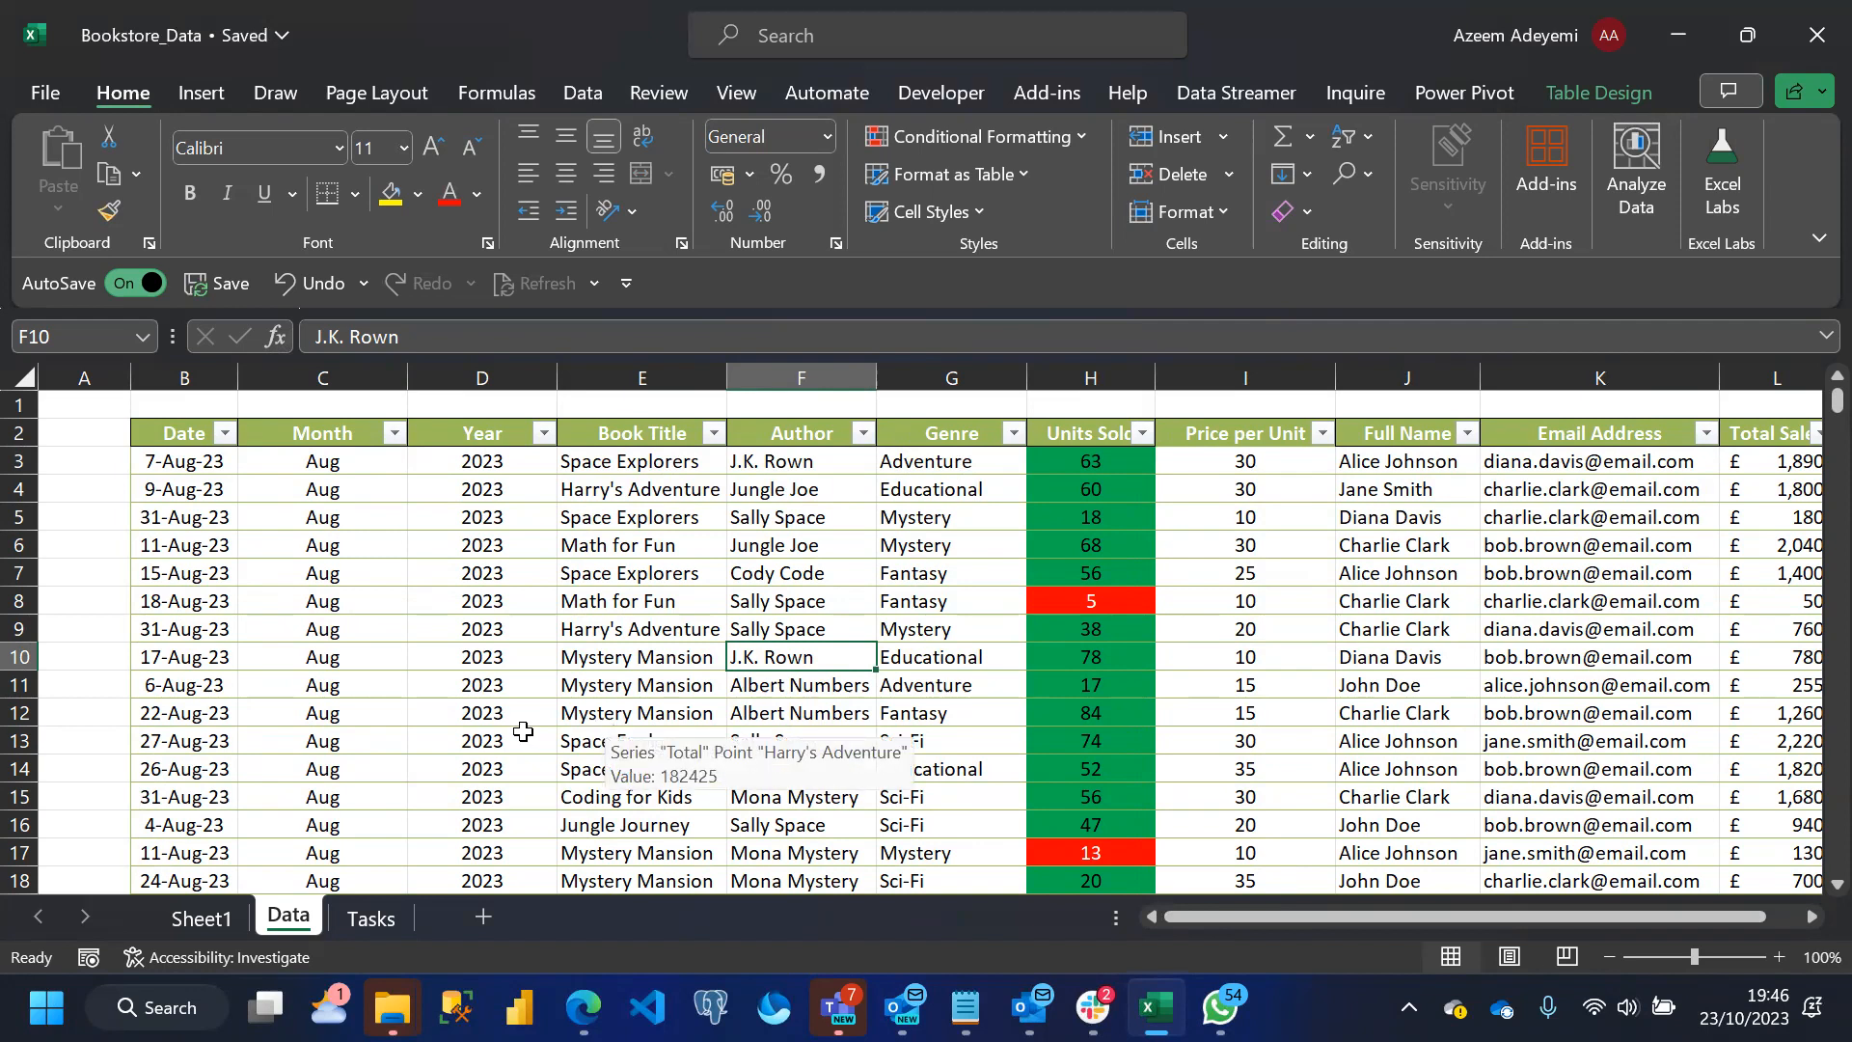
pyautogui.click(365, 919)
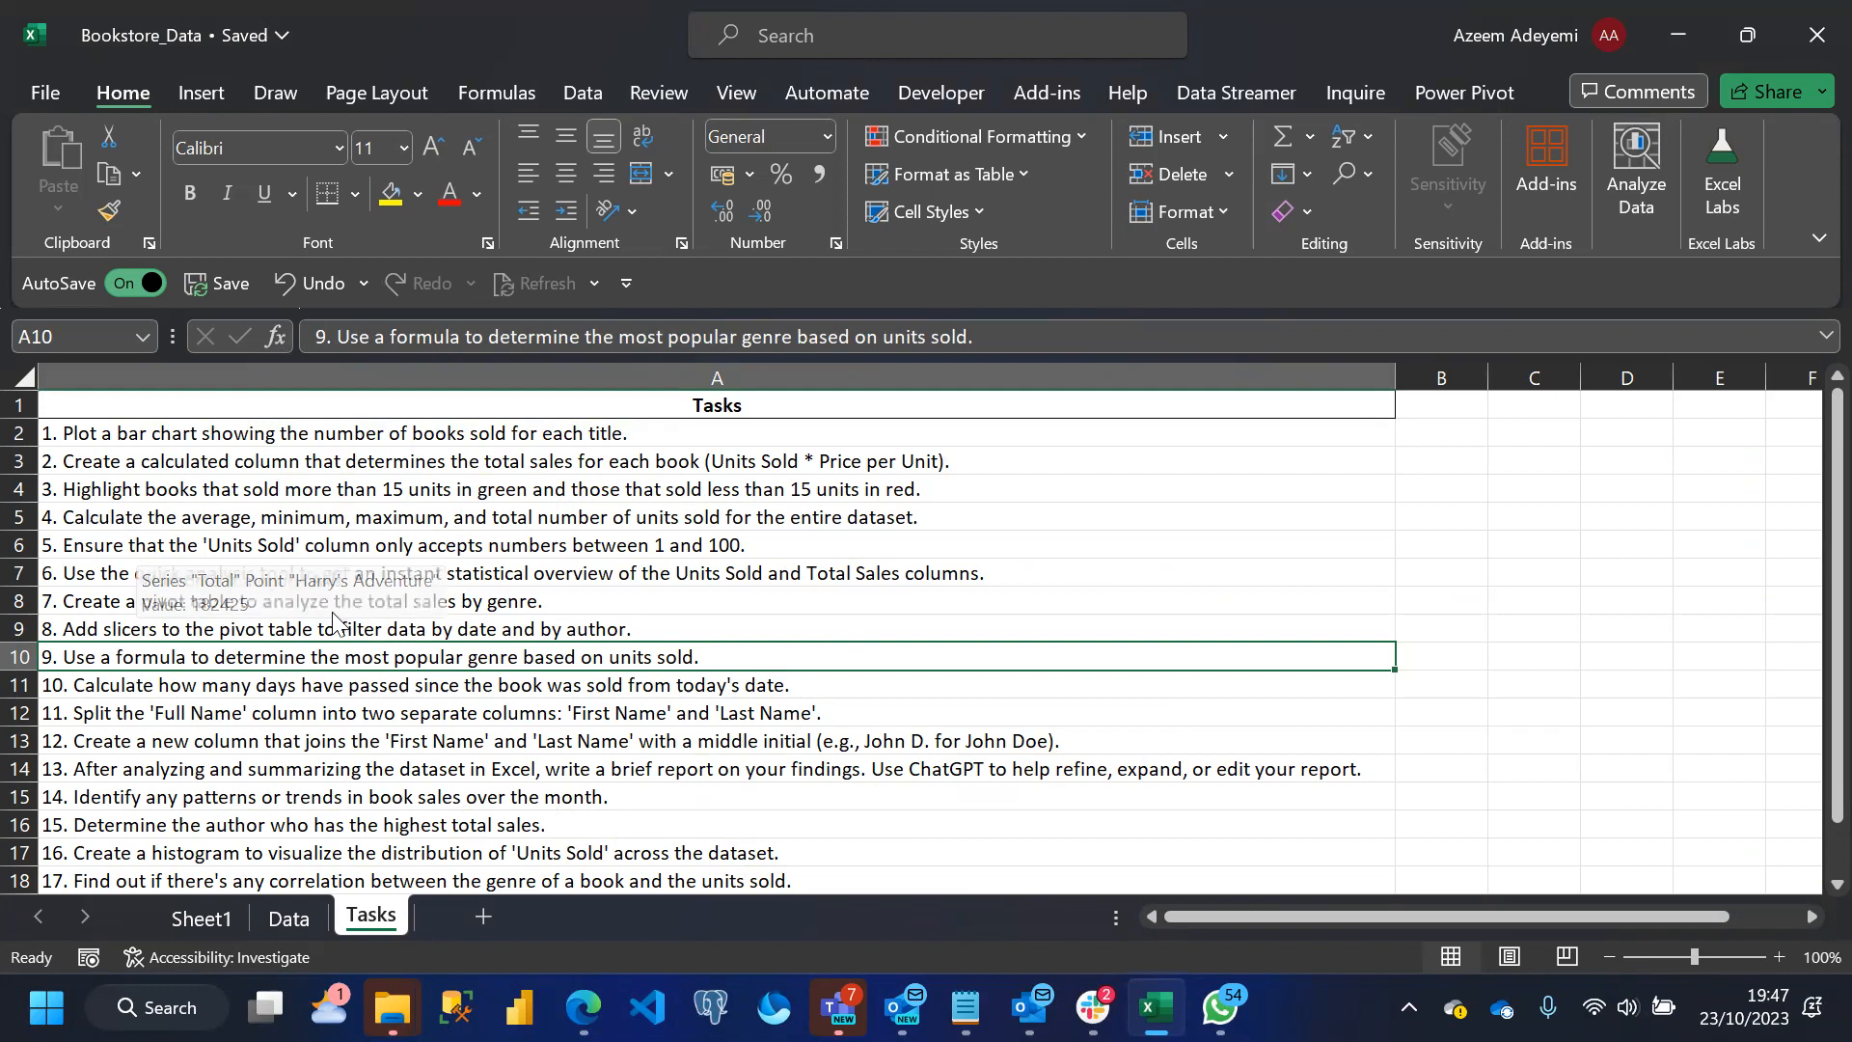
pyautogui.click(287, 919)
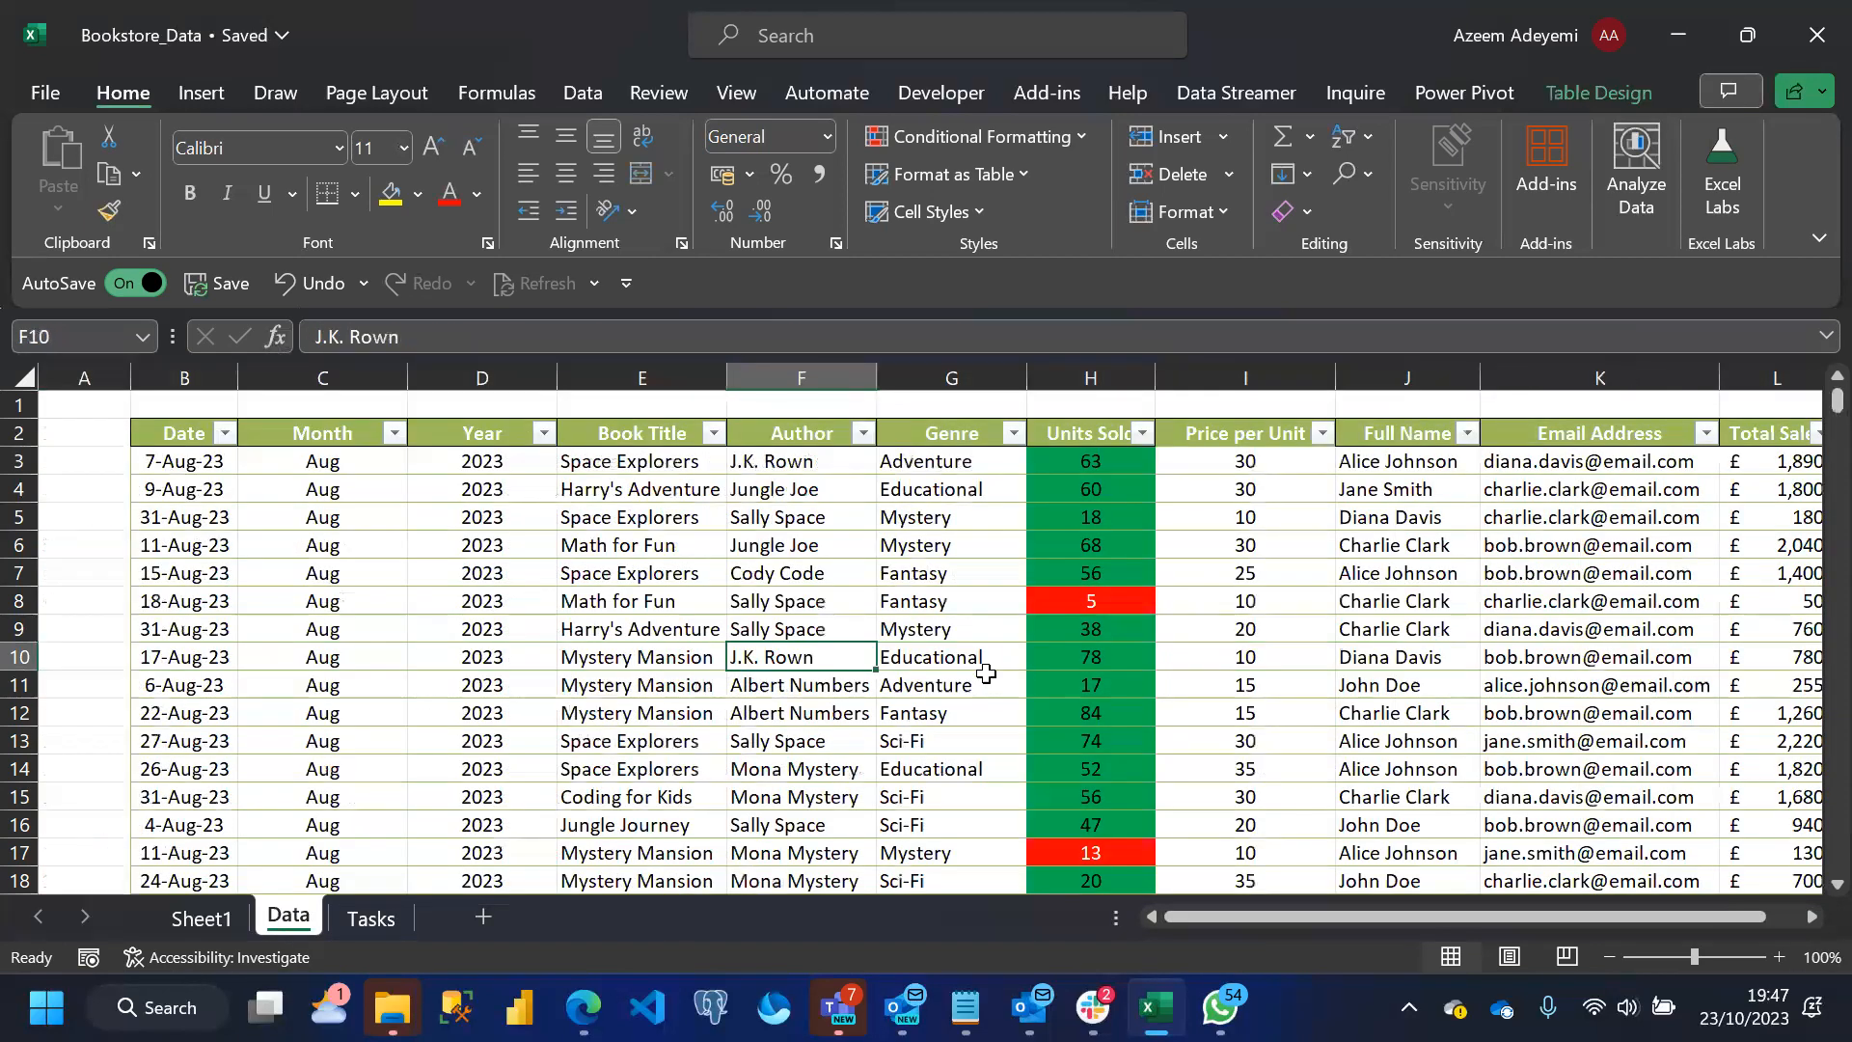
pyautogui.click(697, 546)
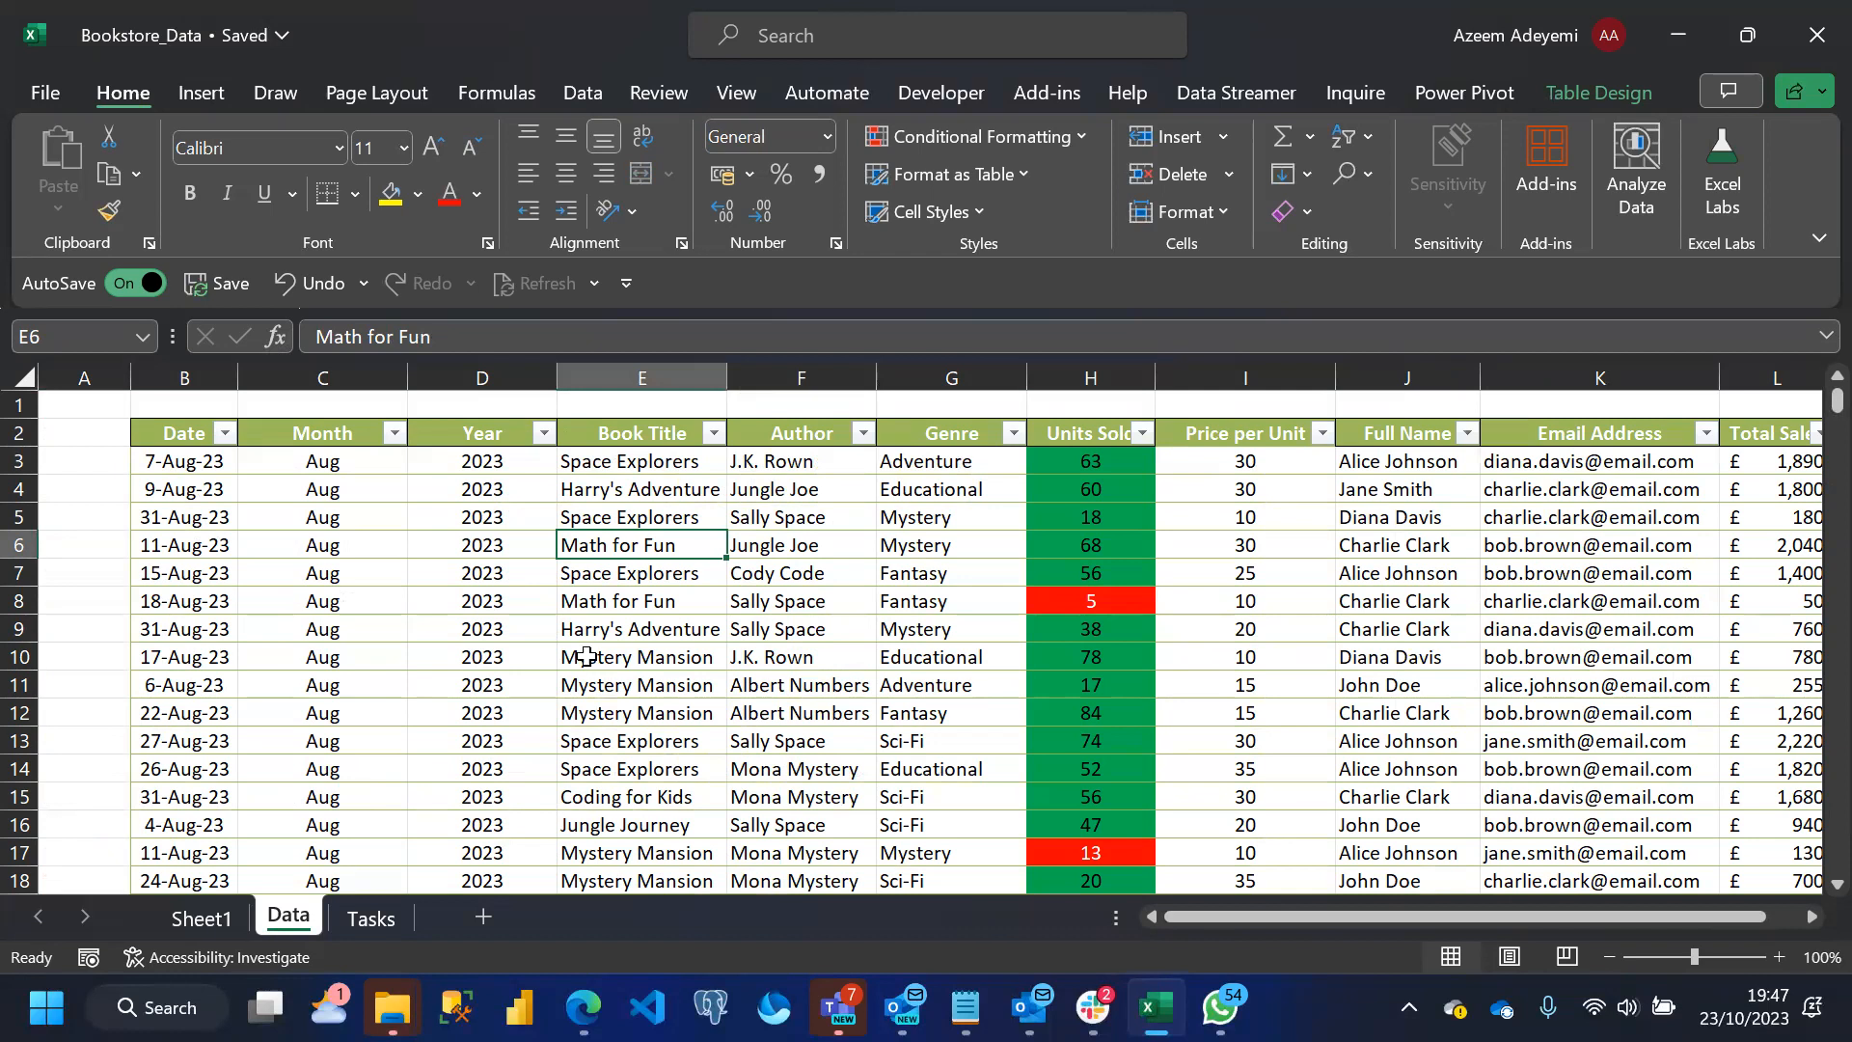
pyautogui.click(366, 917)
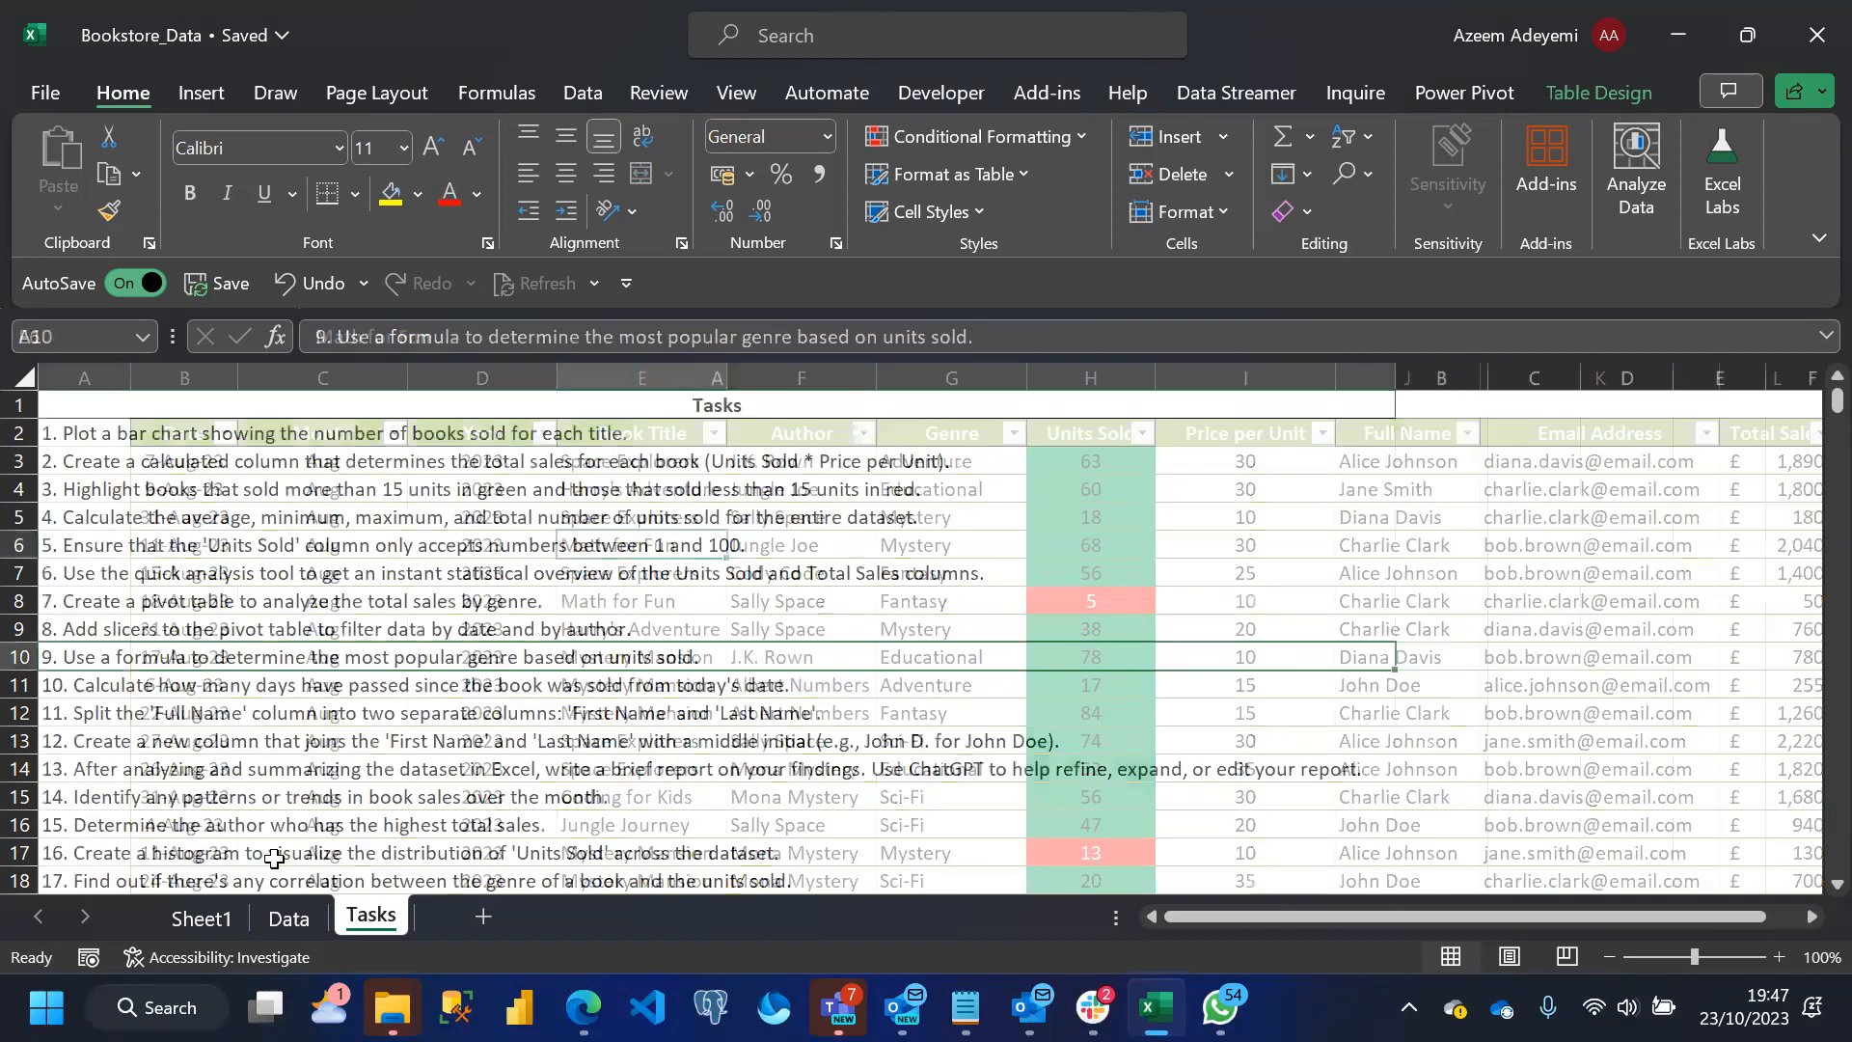
# Copy the Task 2 heading and its pivot table, A27:B35 on Sheet1, to the area starting at cell A38
pyautogui.click(220, 919)
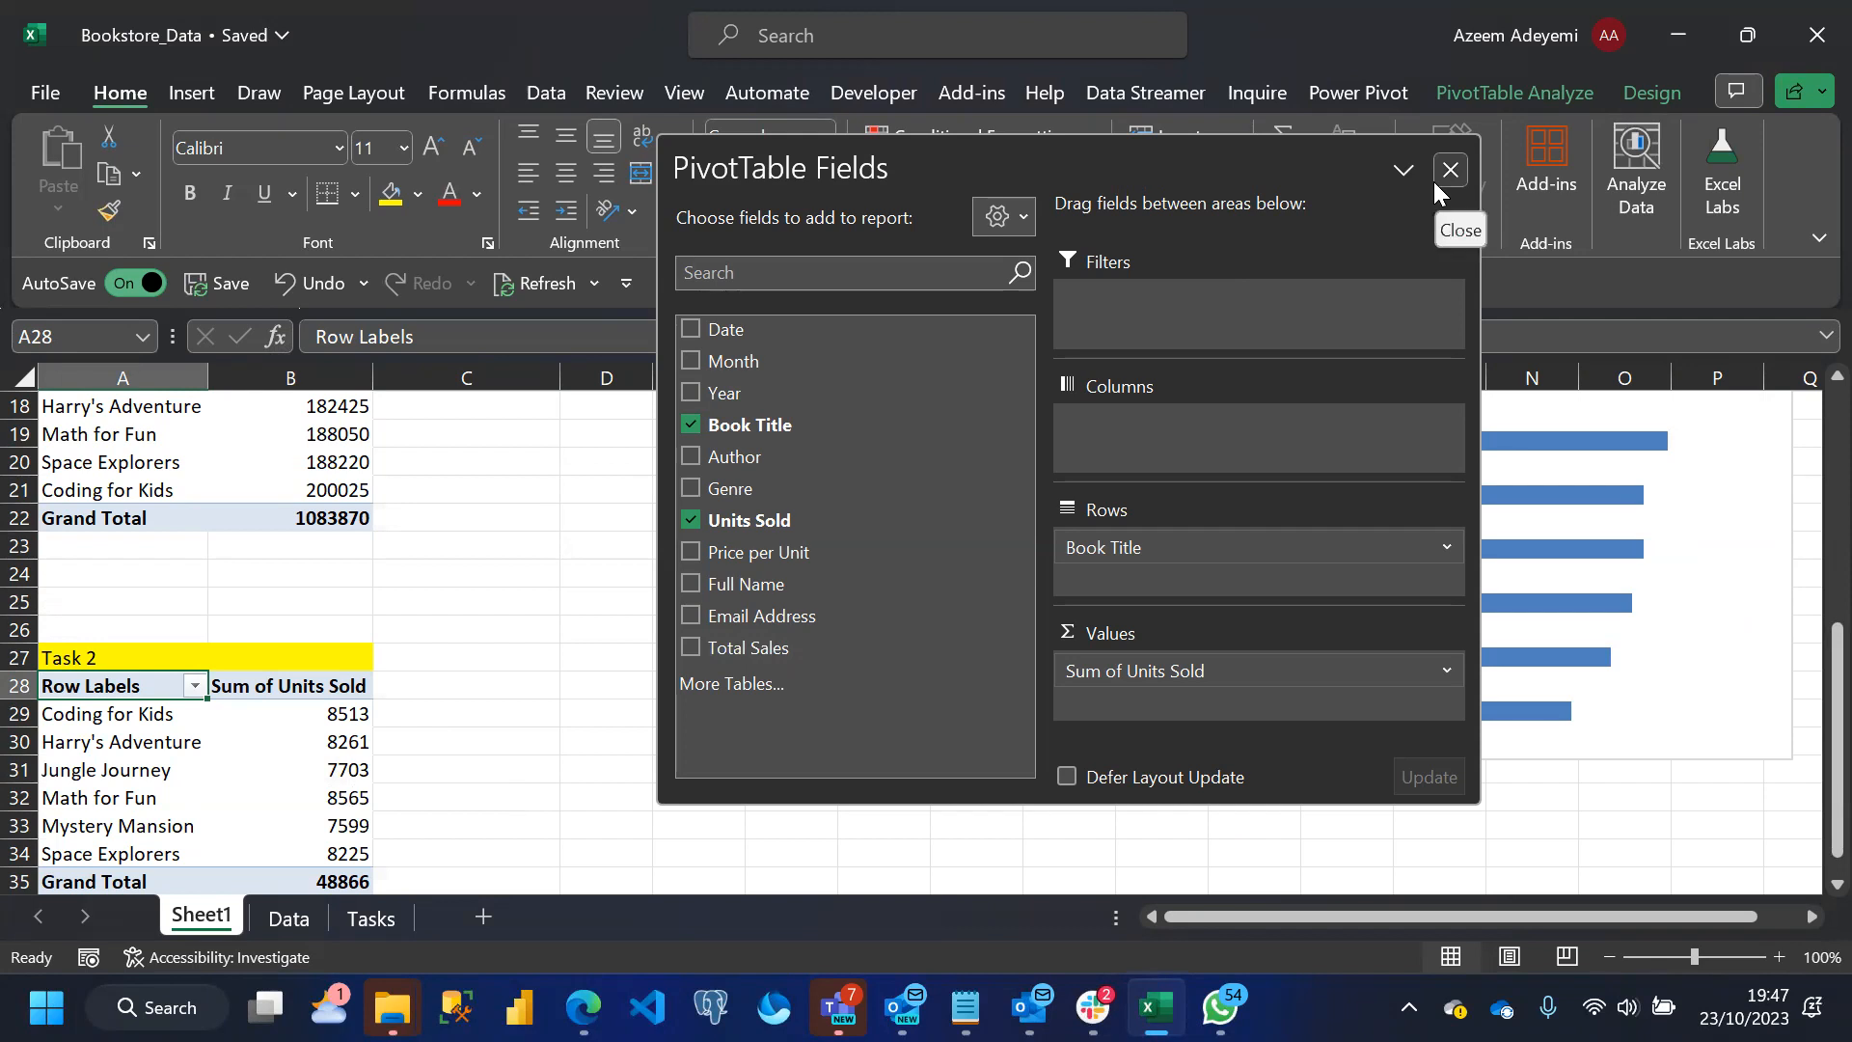
pyautogui.click(104, 655)
pyautogui.moveTo(66, 654); pyautogui.dragTo(270, 826)
pyautogui.hotkey('ctrl', 'c')
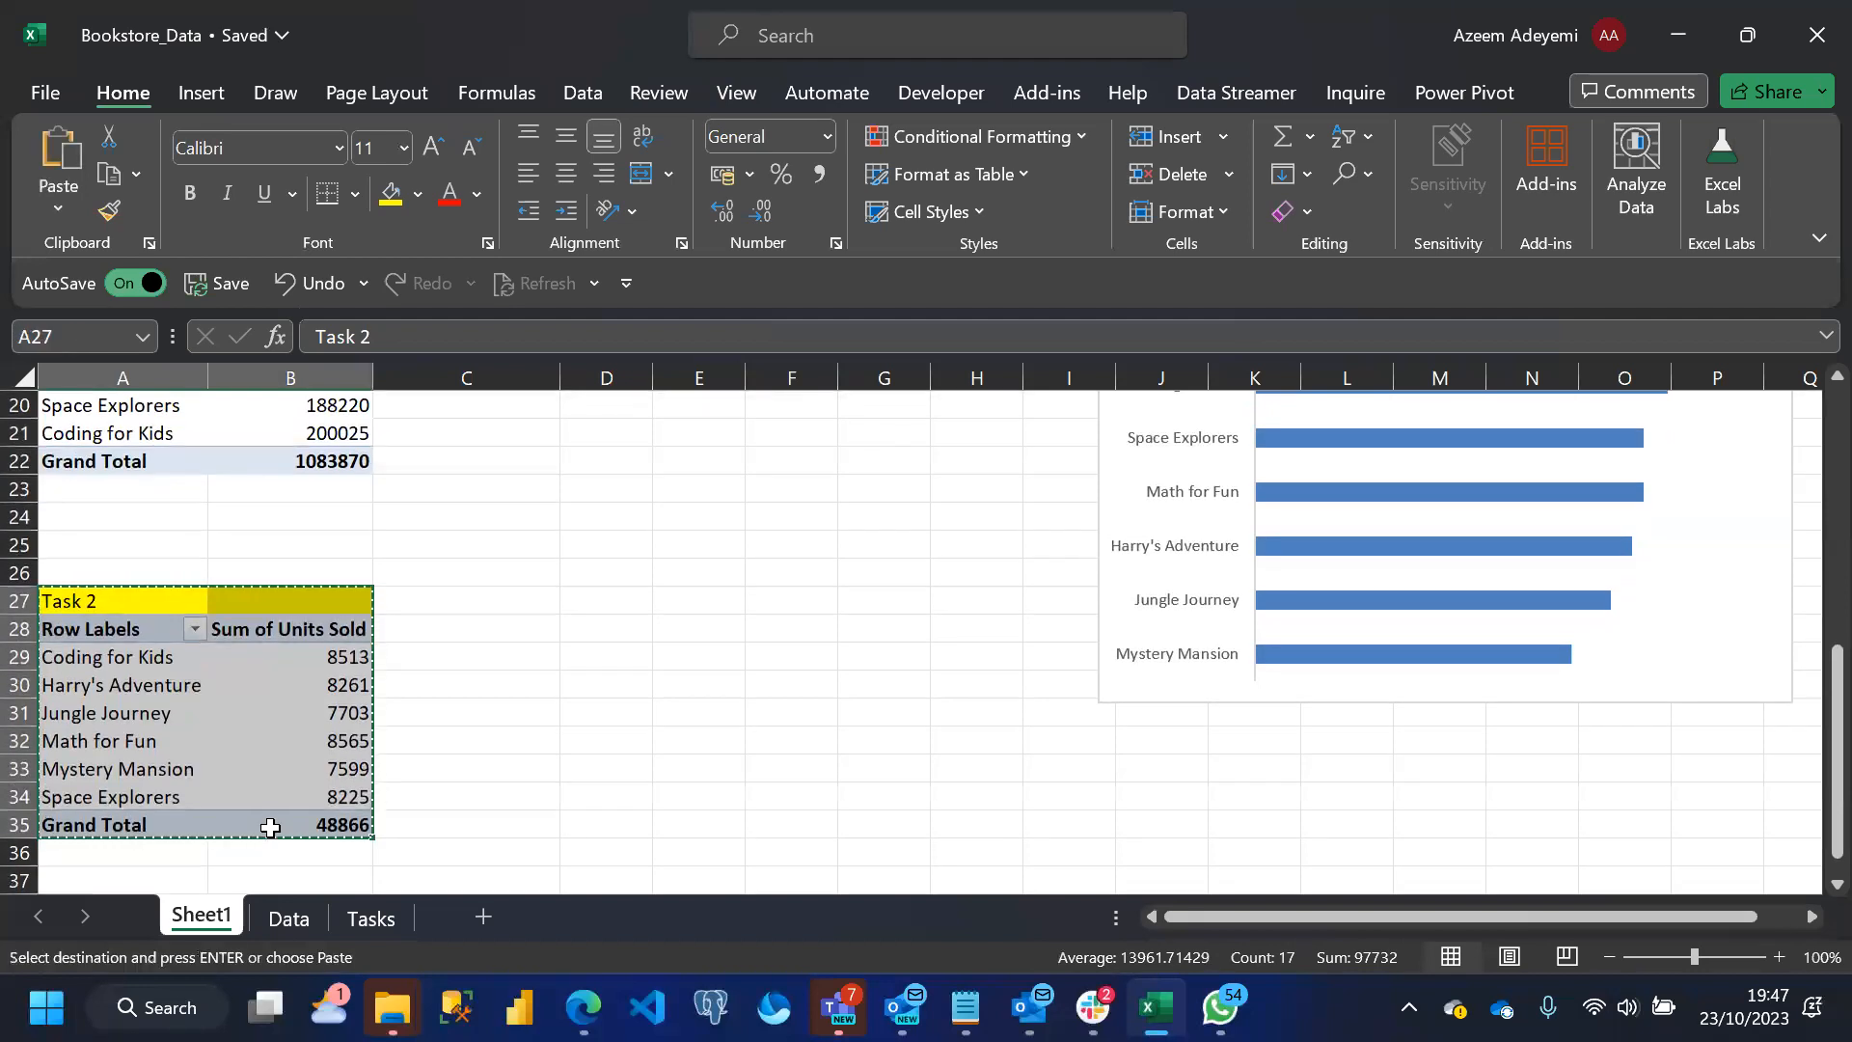
pyautogui.click(107, 876)
pyautogui.press('Down')
pyautogui.scroll(-1, 107, 878)
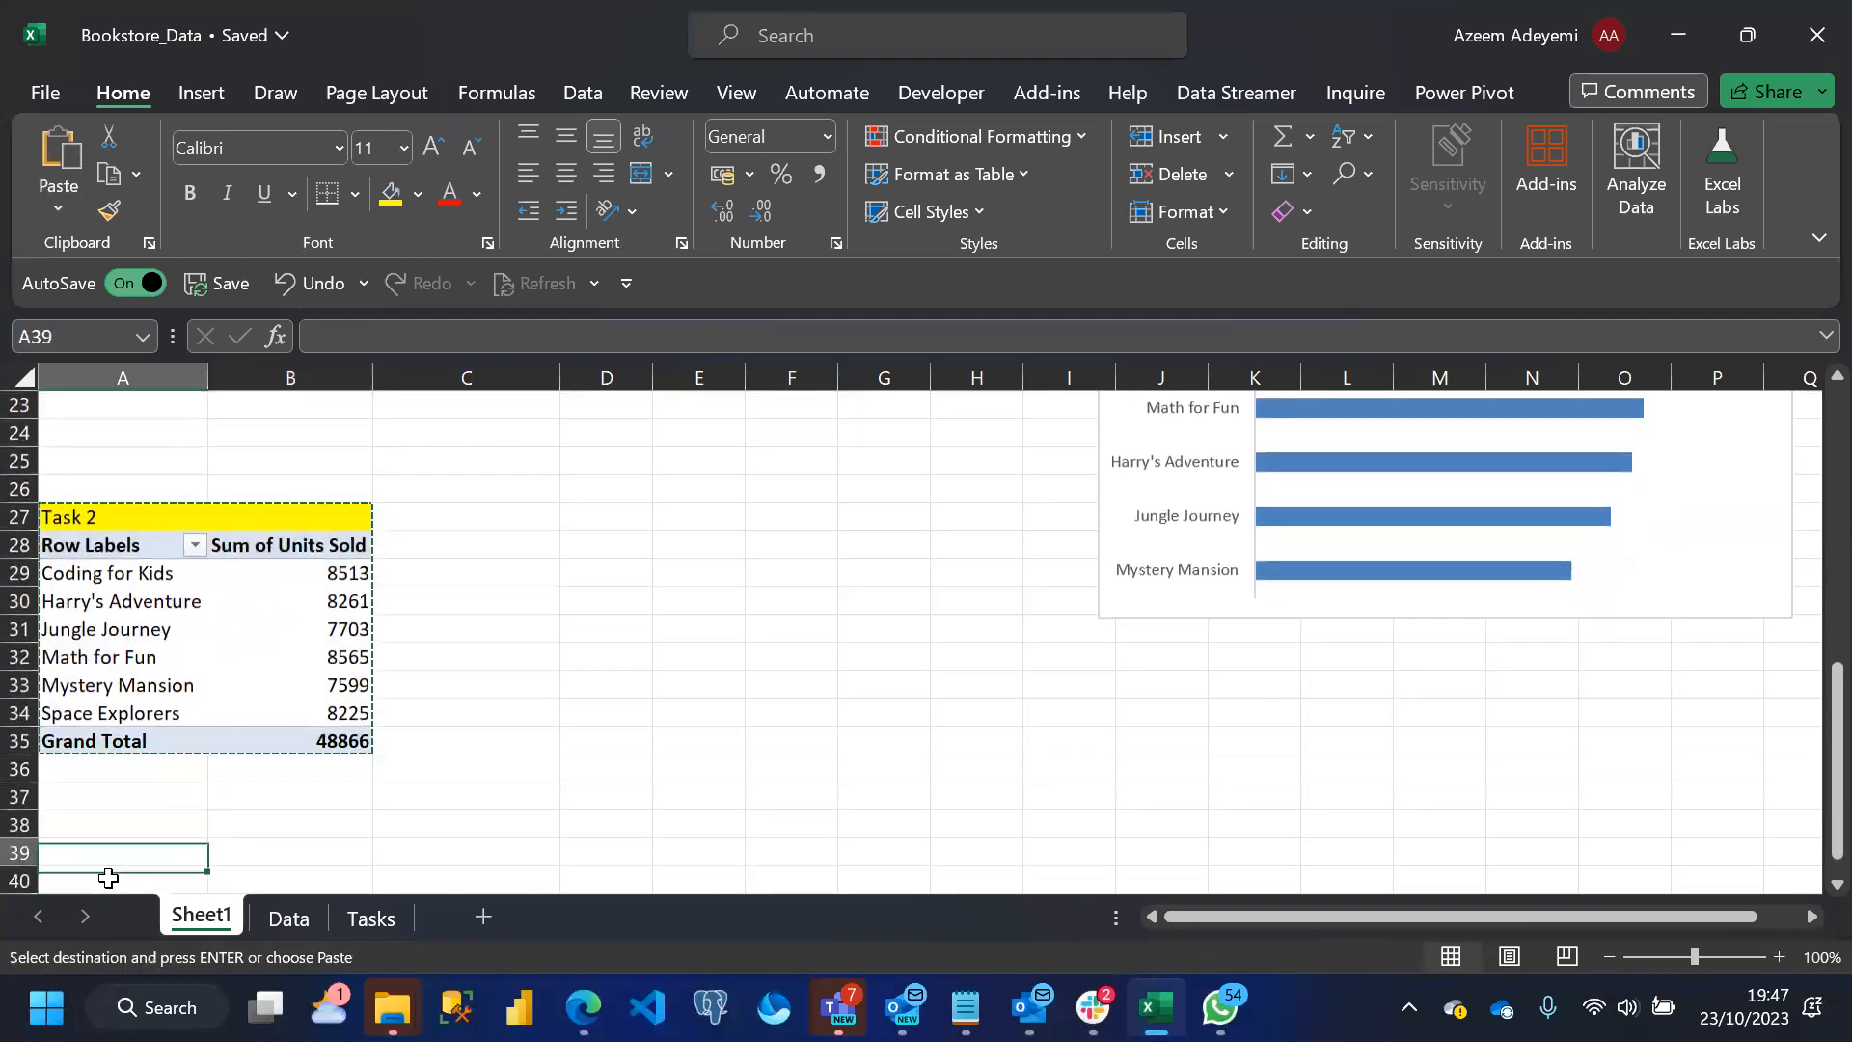
pyautogui.hotkey('ctrl', 'v')
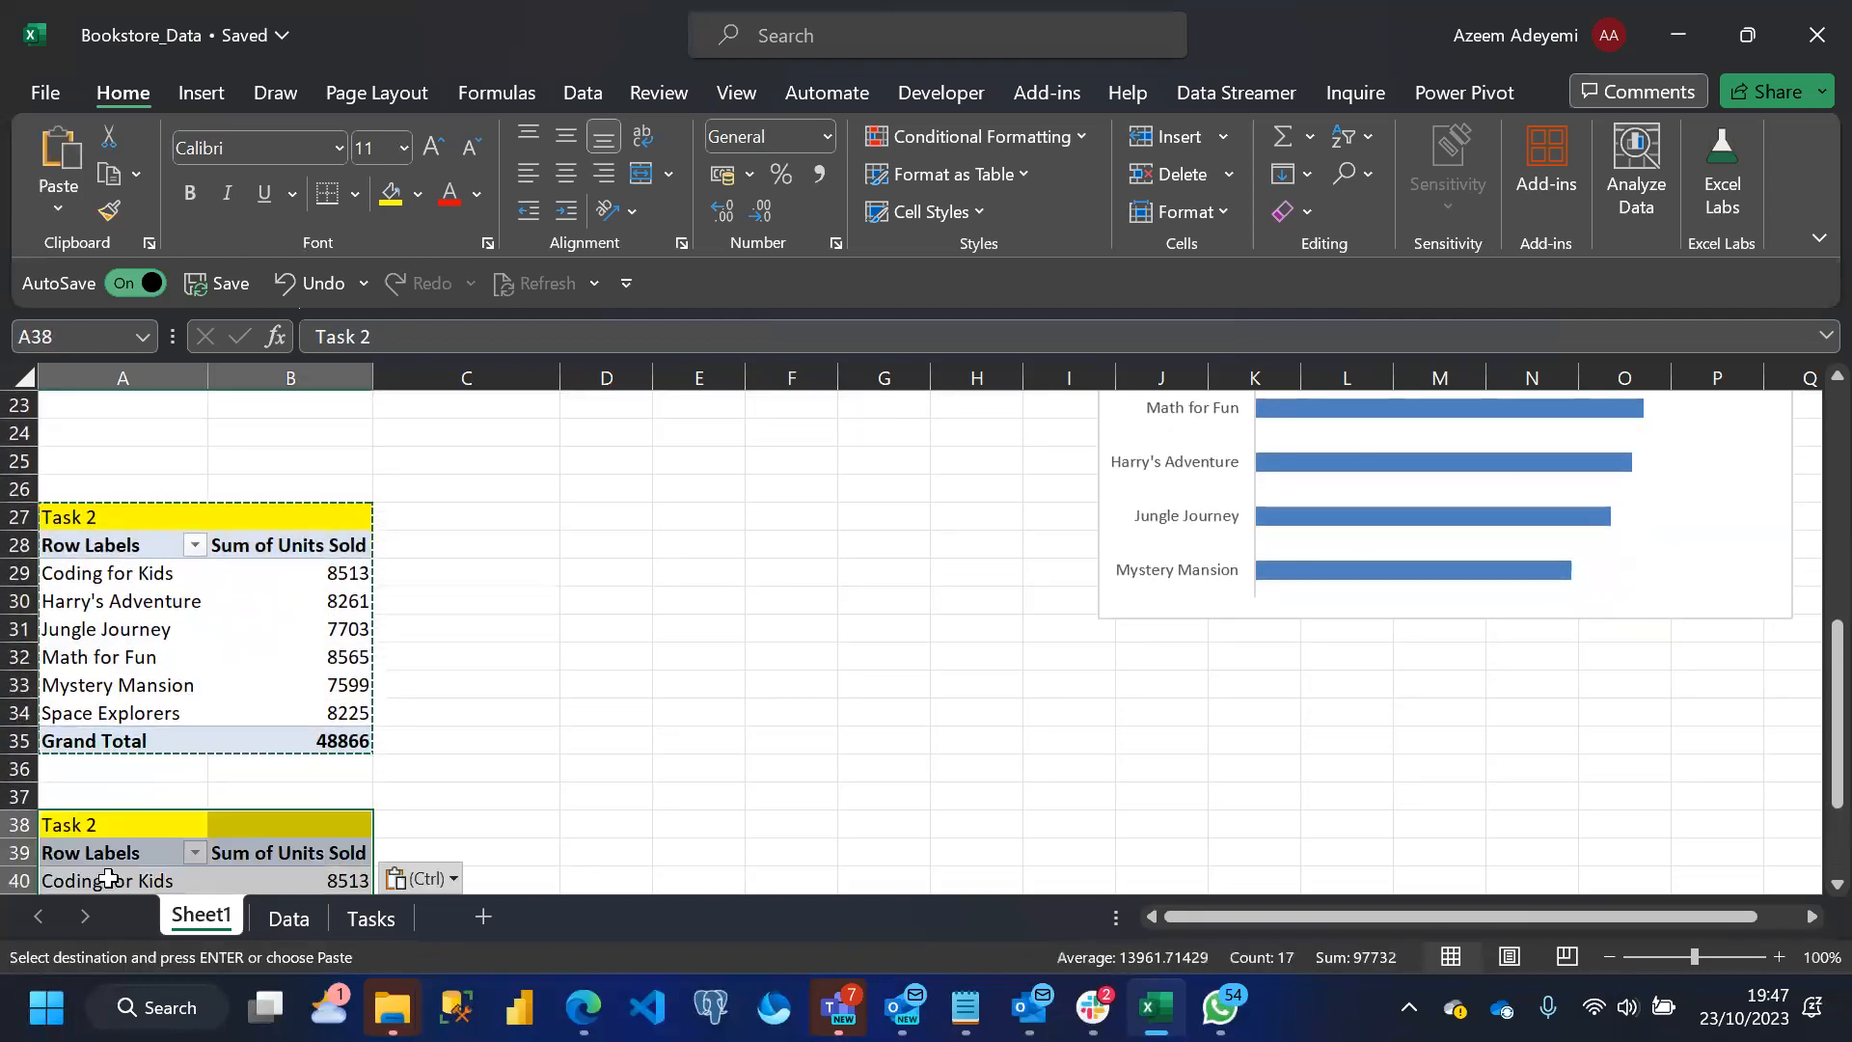
# Remove Sum of Units Sold from the values of the copied pivot table and recheck the task list
pyautogui.click(236, 873)
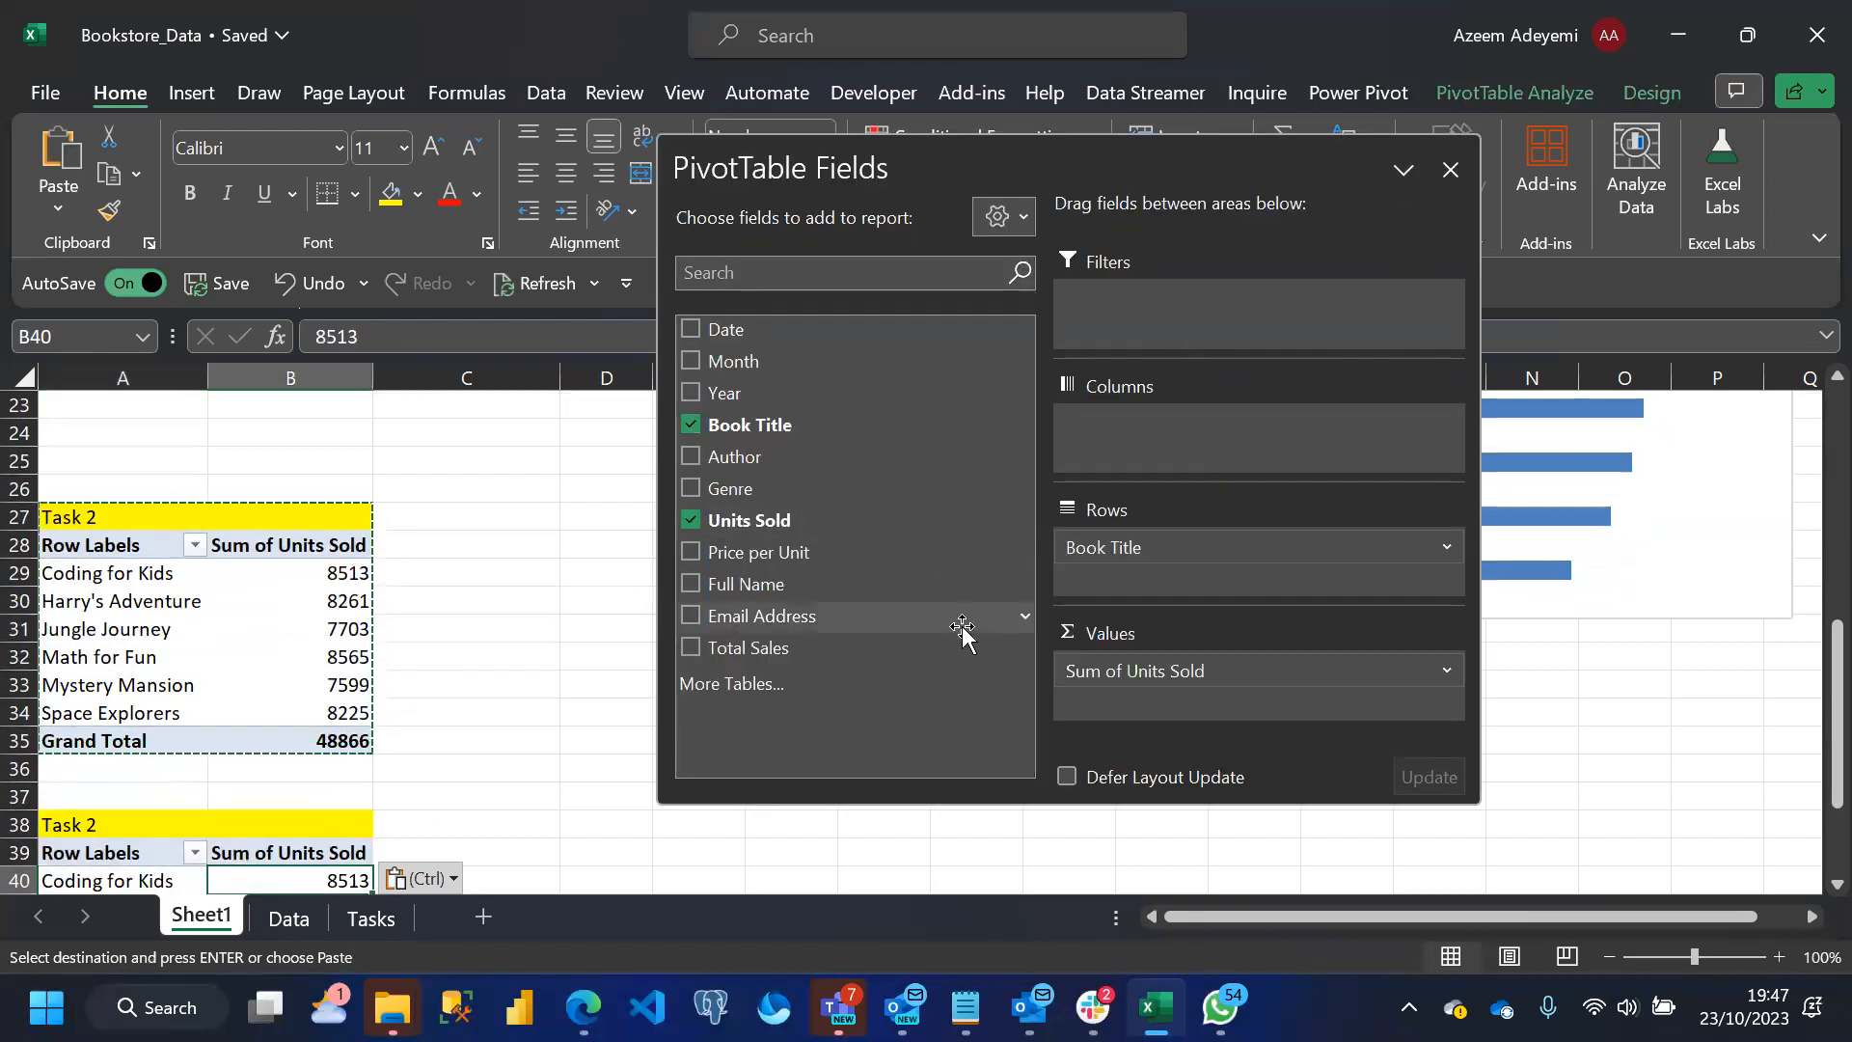
pyautogui.moveTo(1166, 664); pyautogui.dragTo(907, 548)
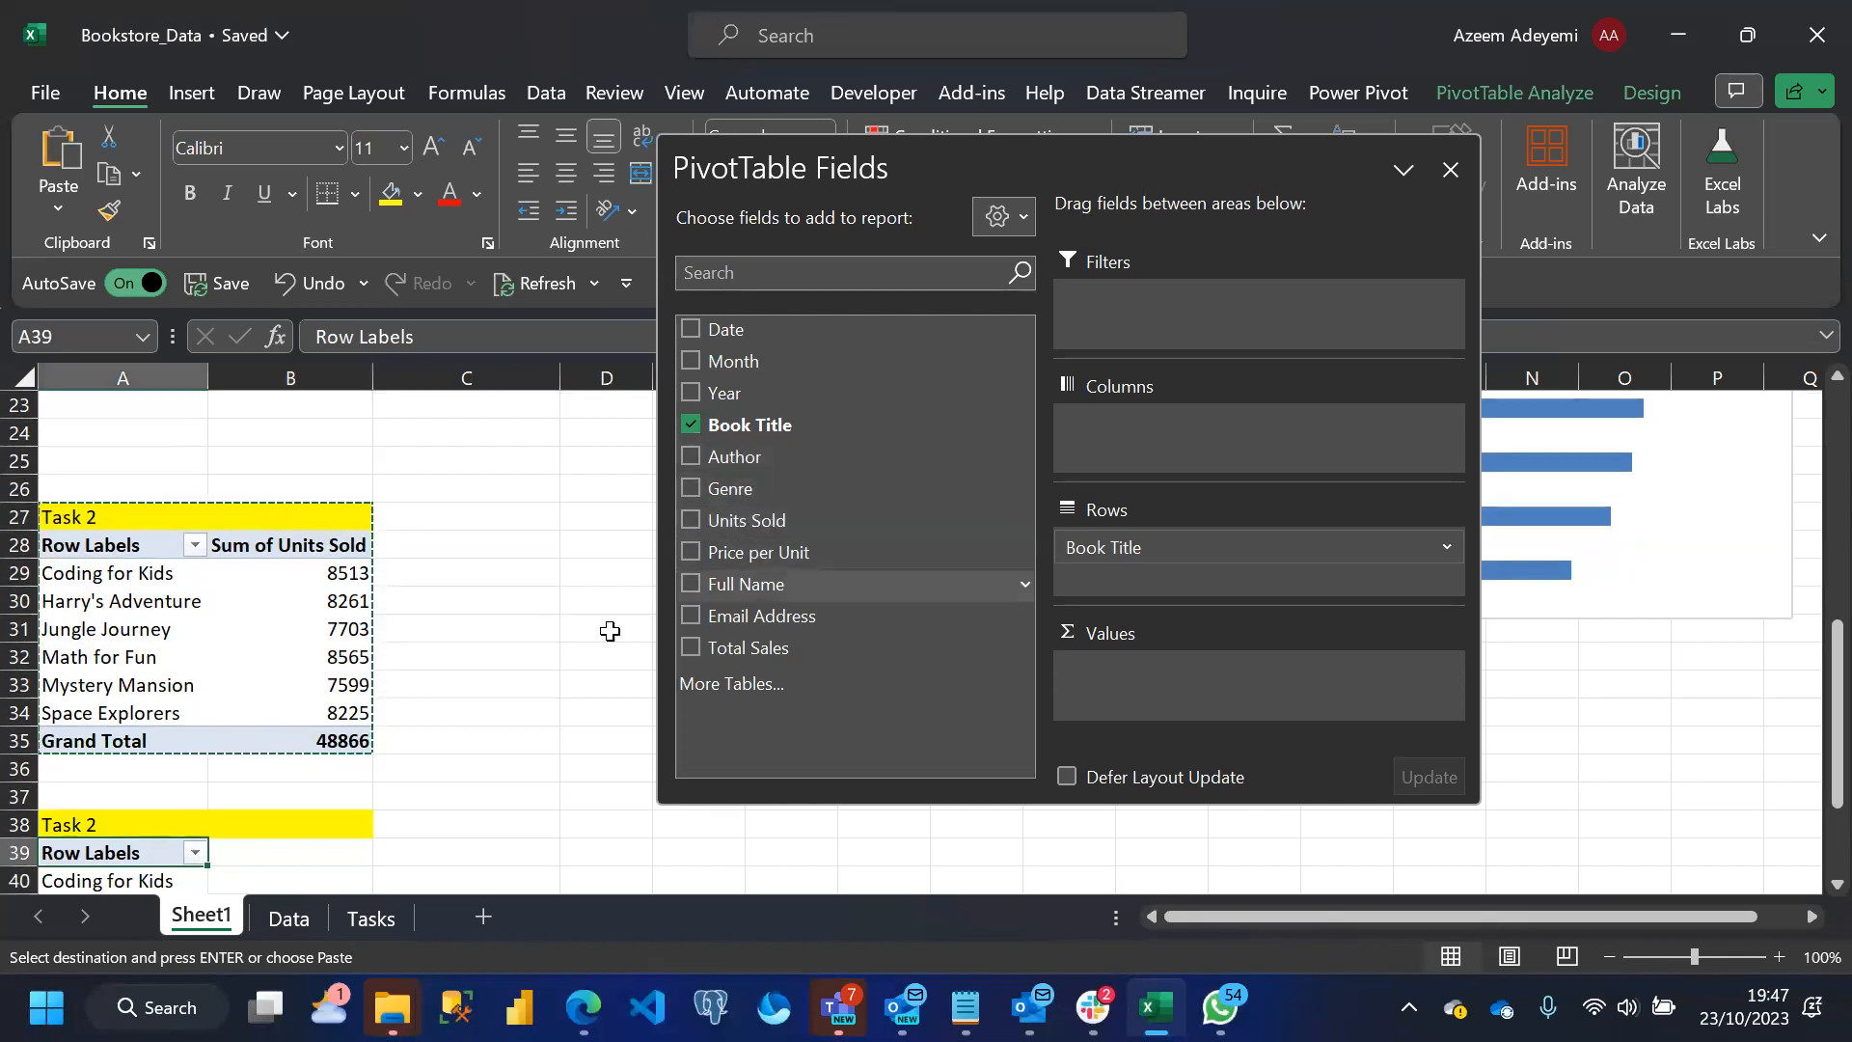
pyautogui.click(379, 919)
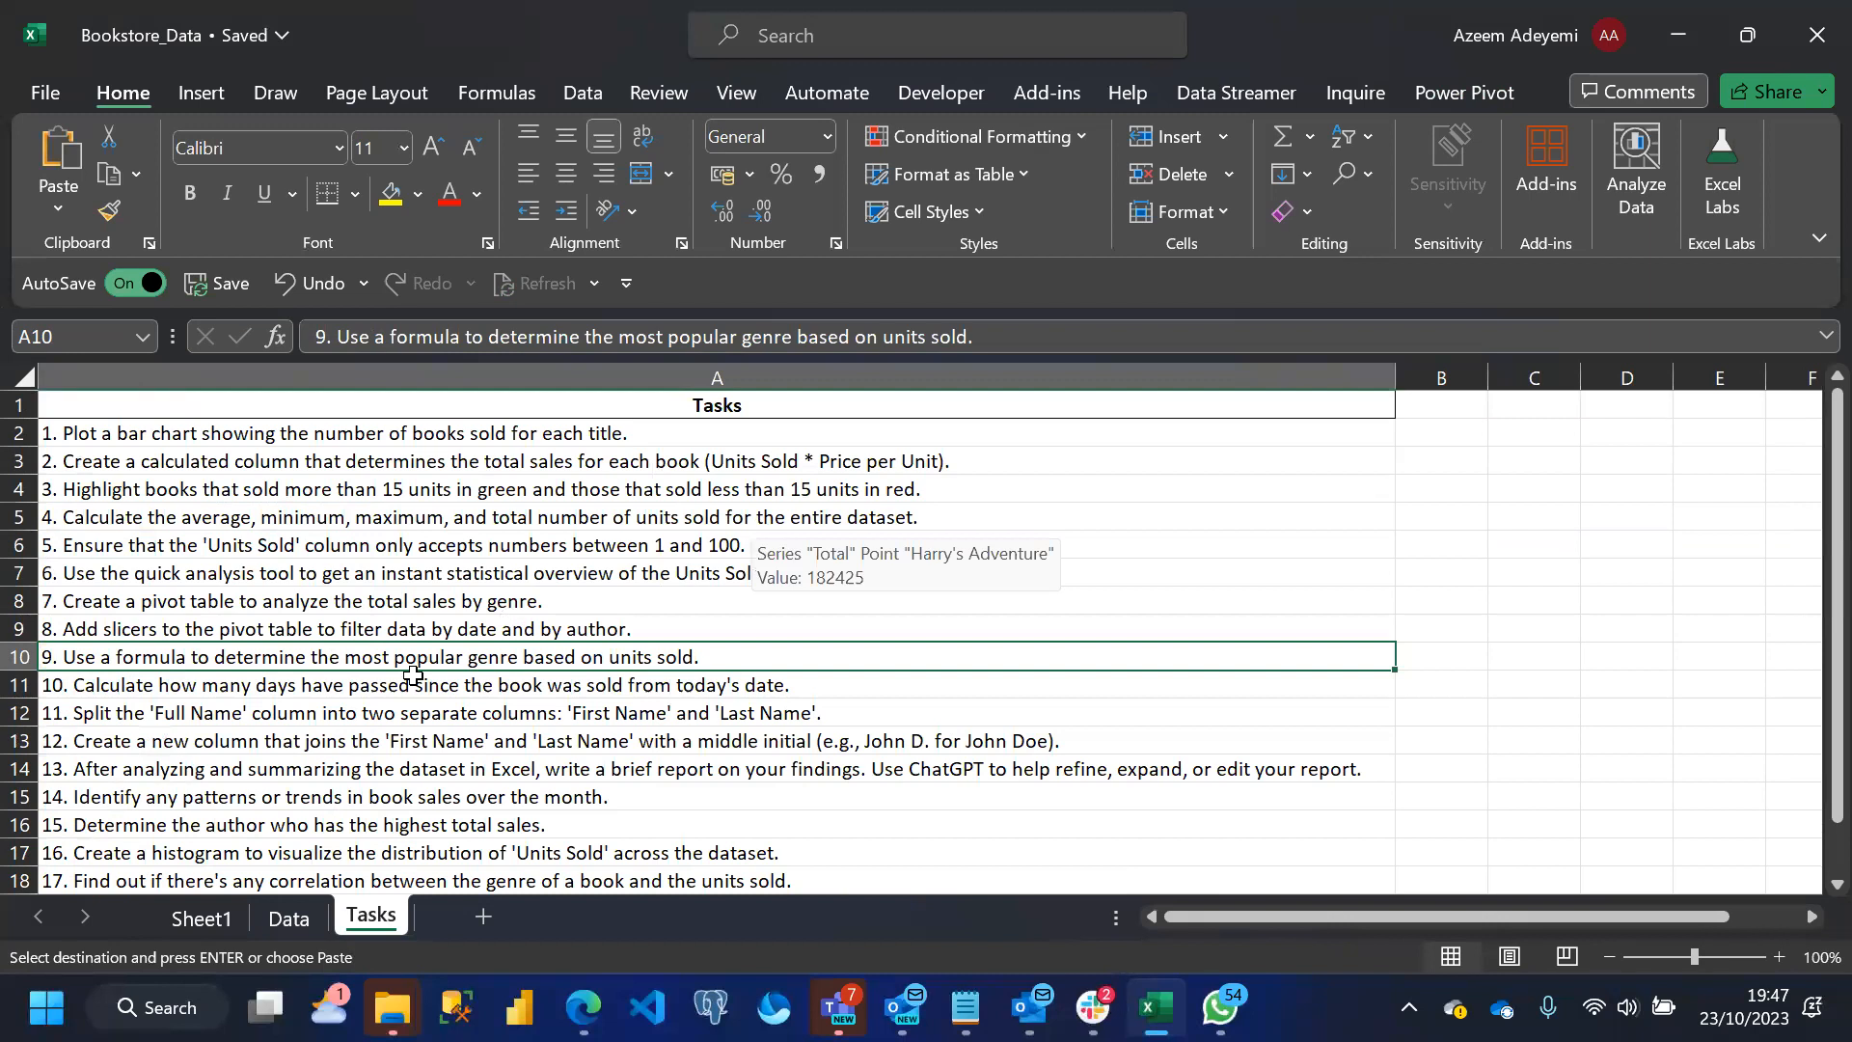
pyautogui.click(199, 922)
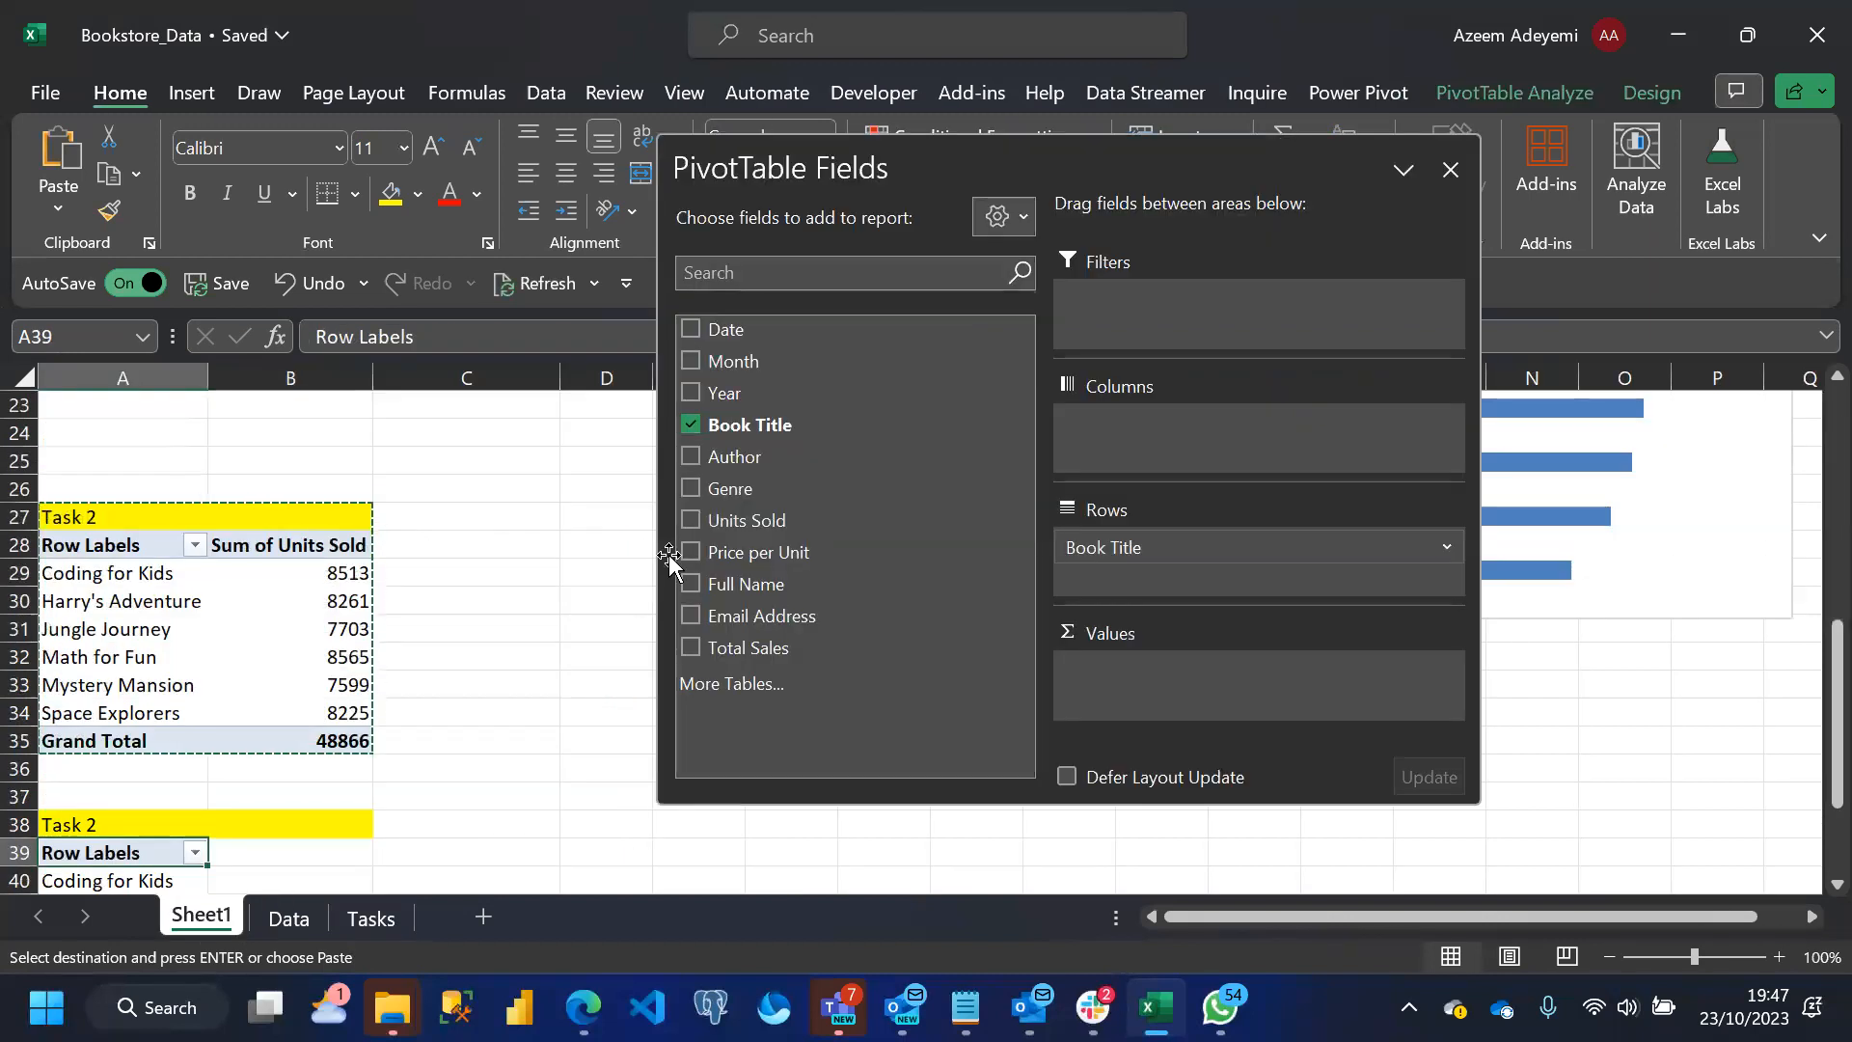
# Add Units Sold to the values of the pivot table at A39 and summarize it by Average
pyautogui.moveTo(815, 521); pyautogui.dragTo(1111, 672)
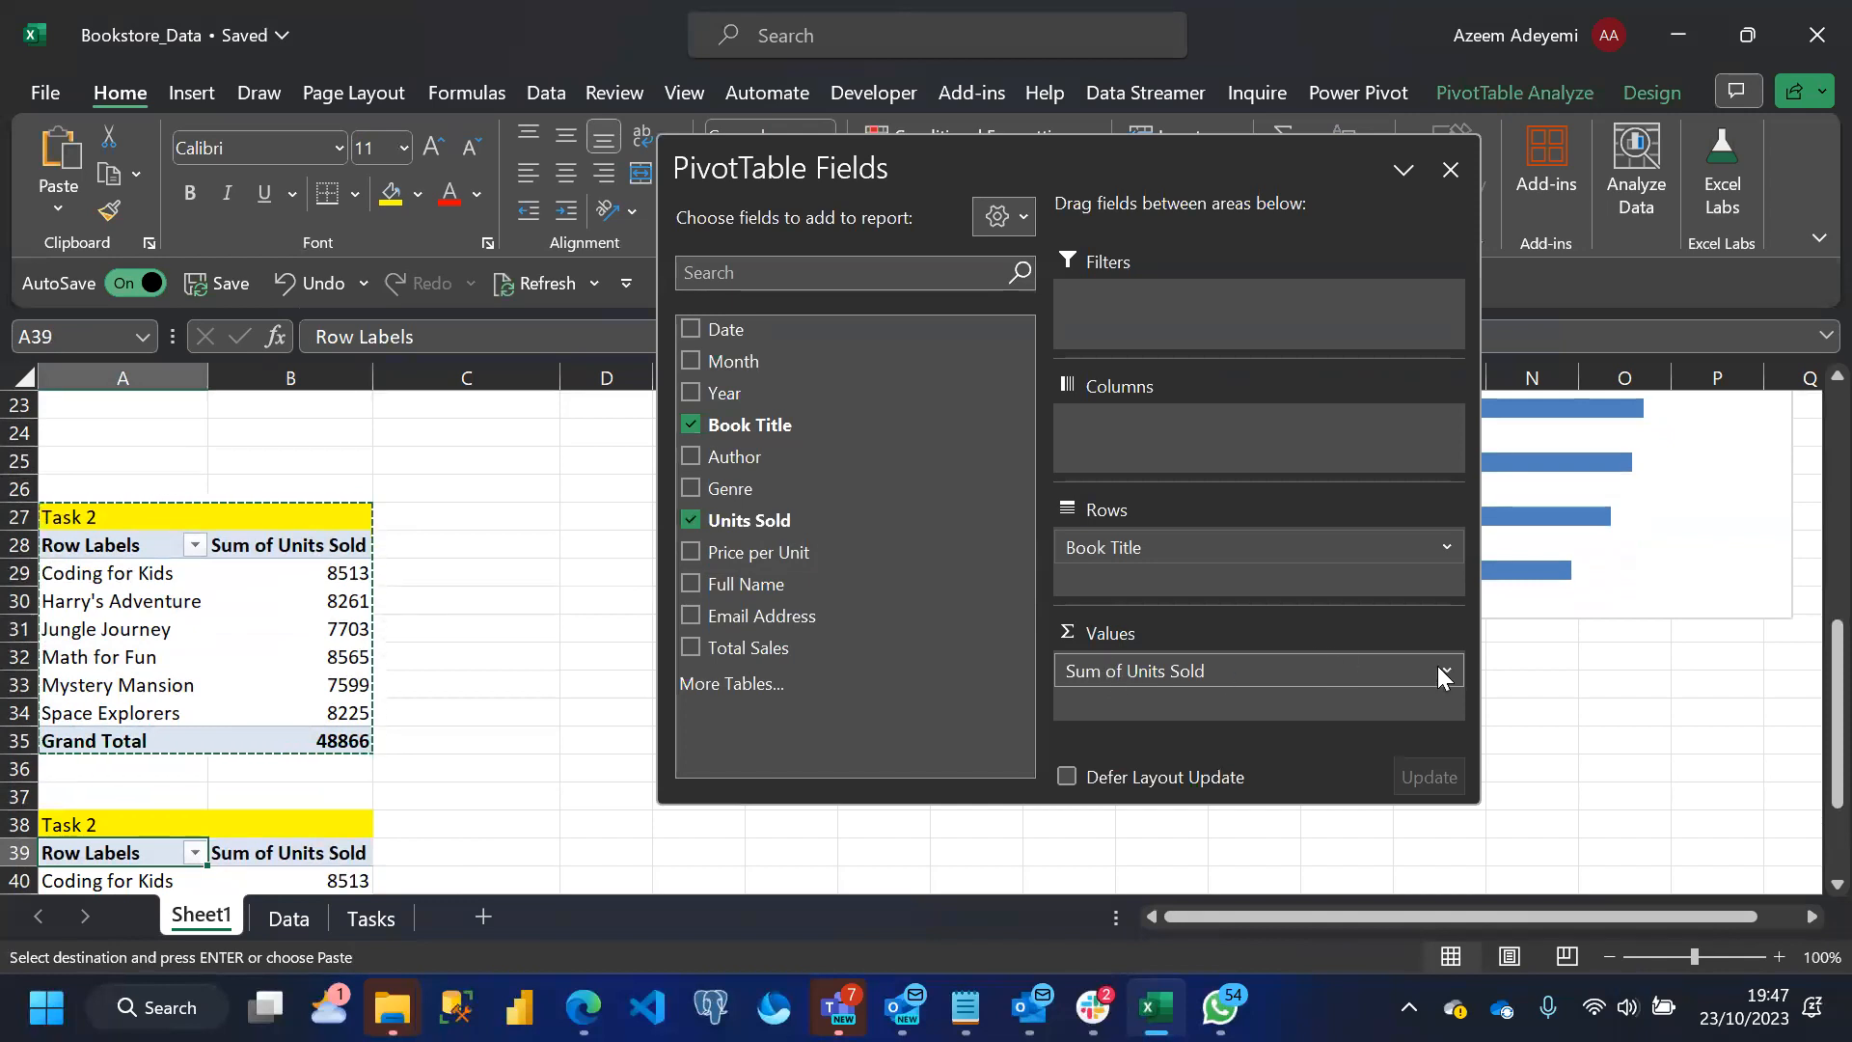
pyautogui.moveTo(1809, 672); pyautogui.dragTo(1811, 744)
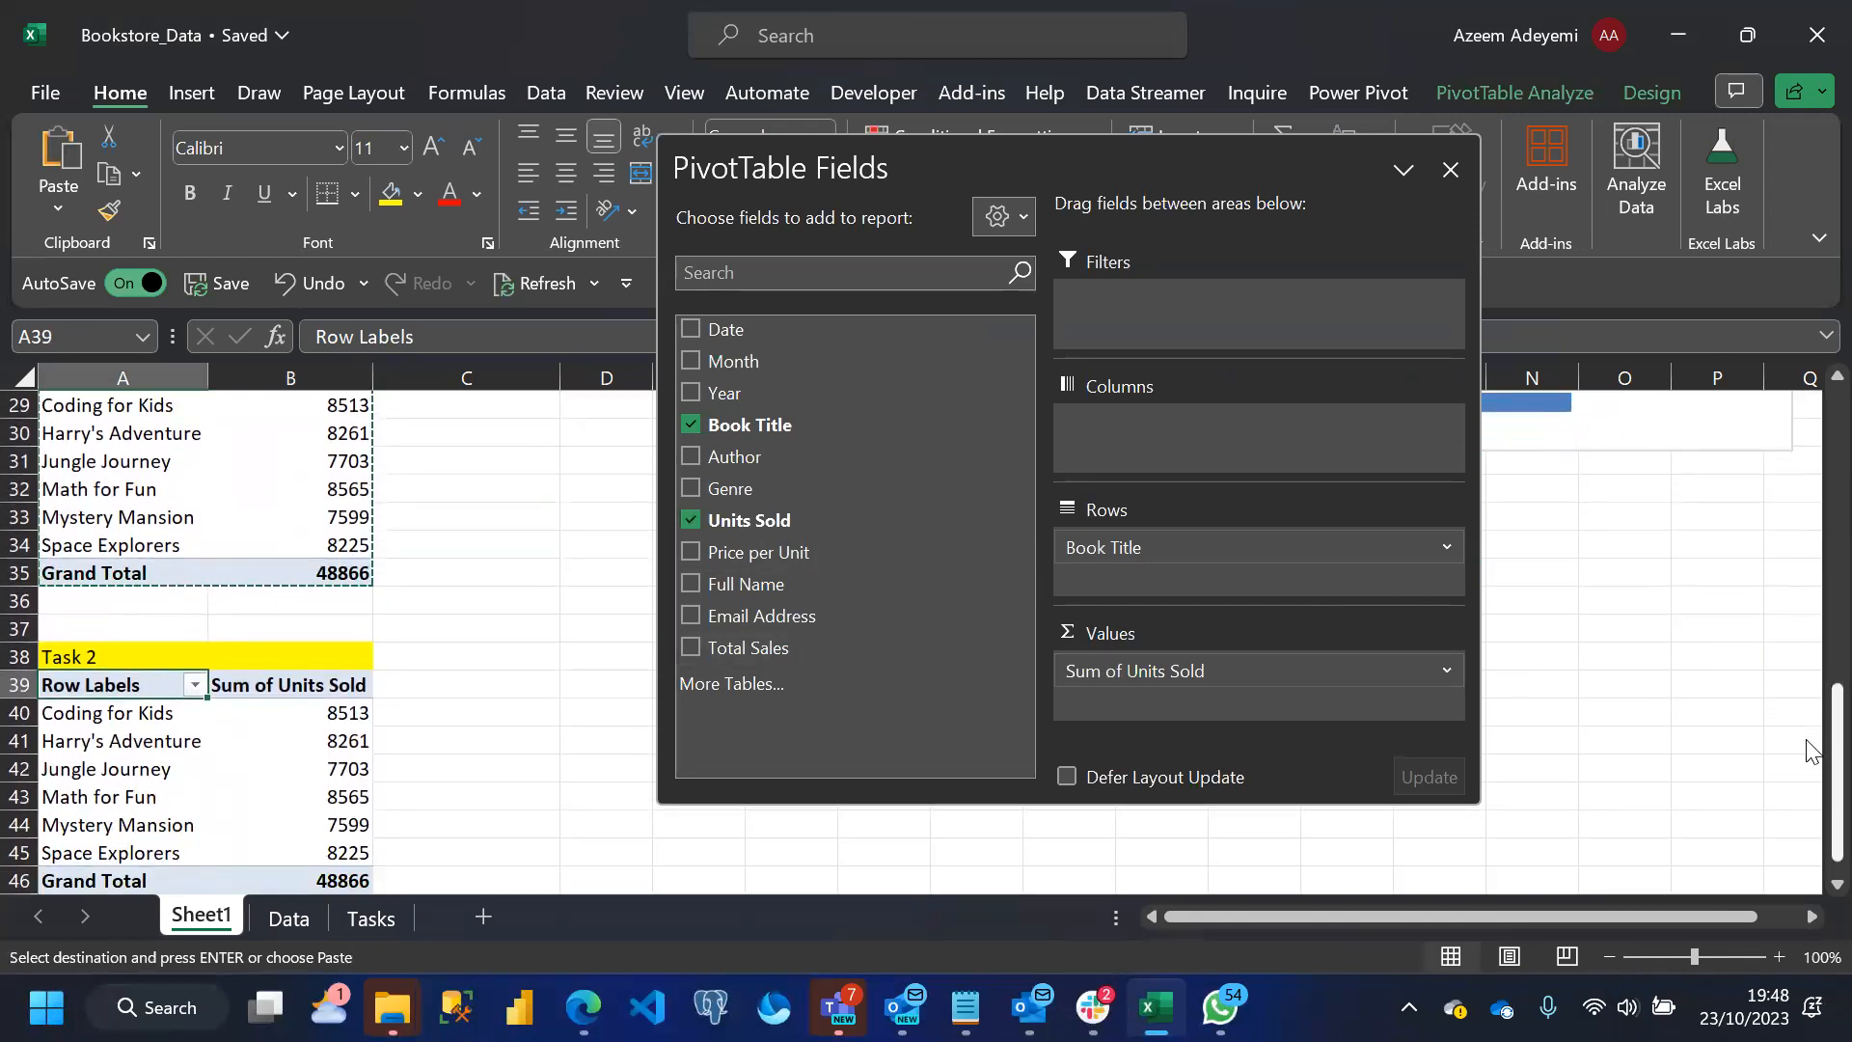
pyautogui.click(1442, 675)
pyautogui.click(1160, 625)
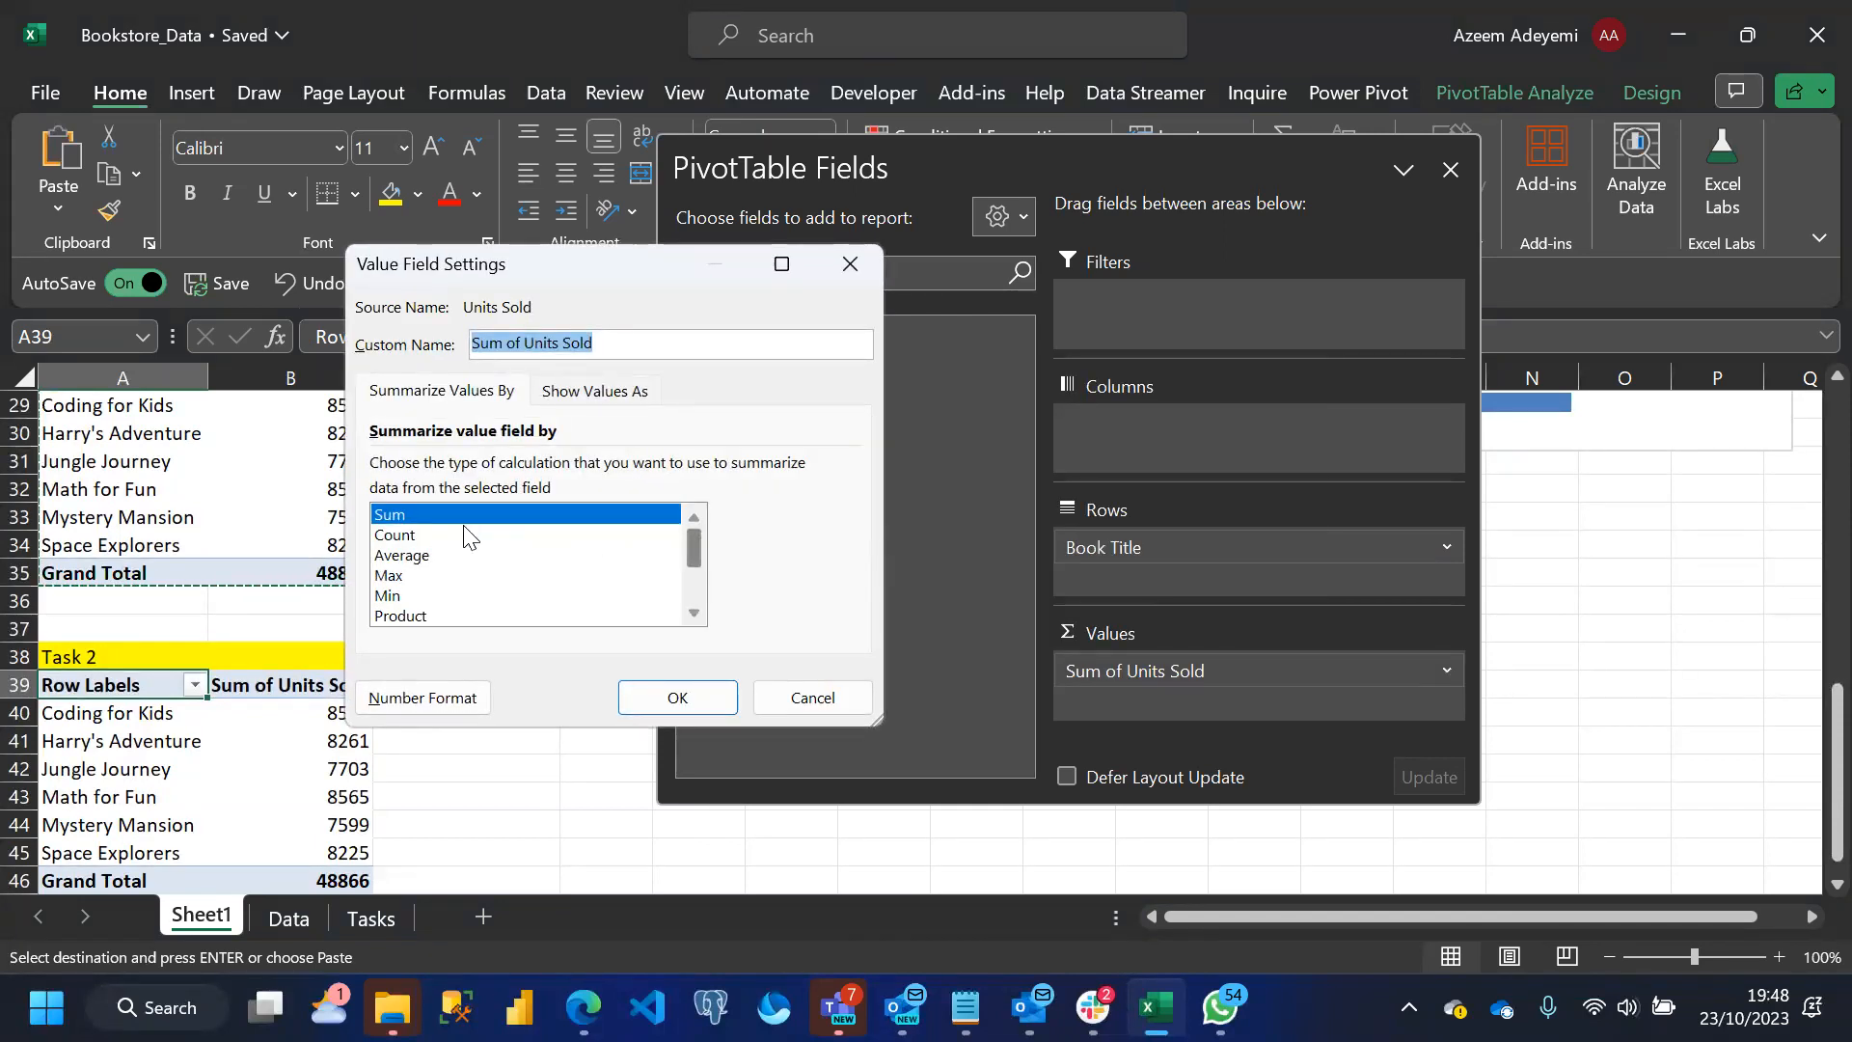
pyautogui.click(425, 557)
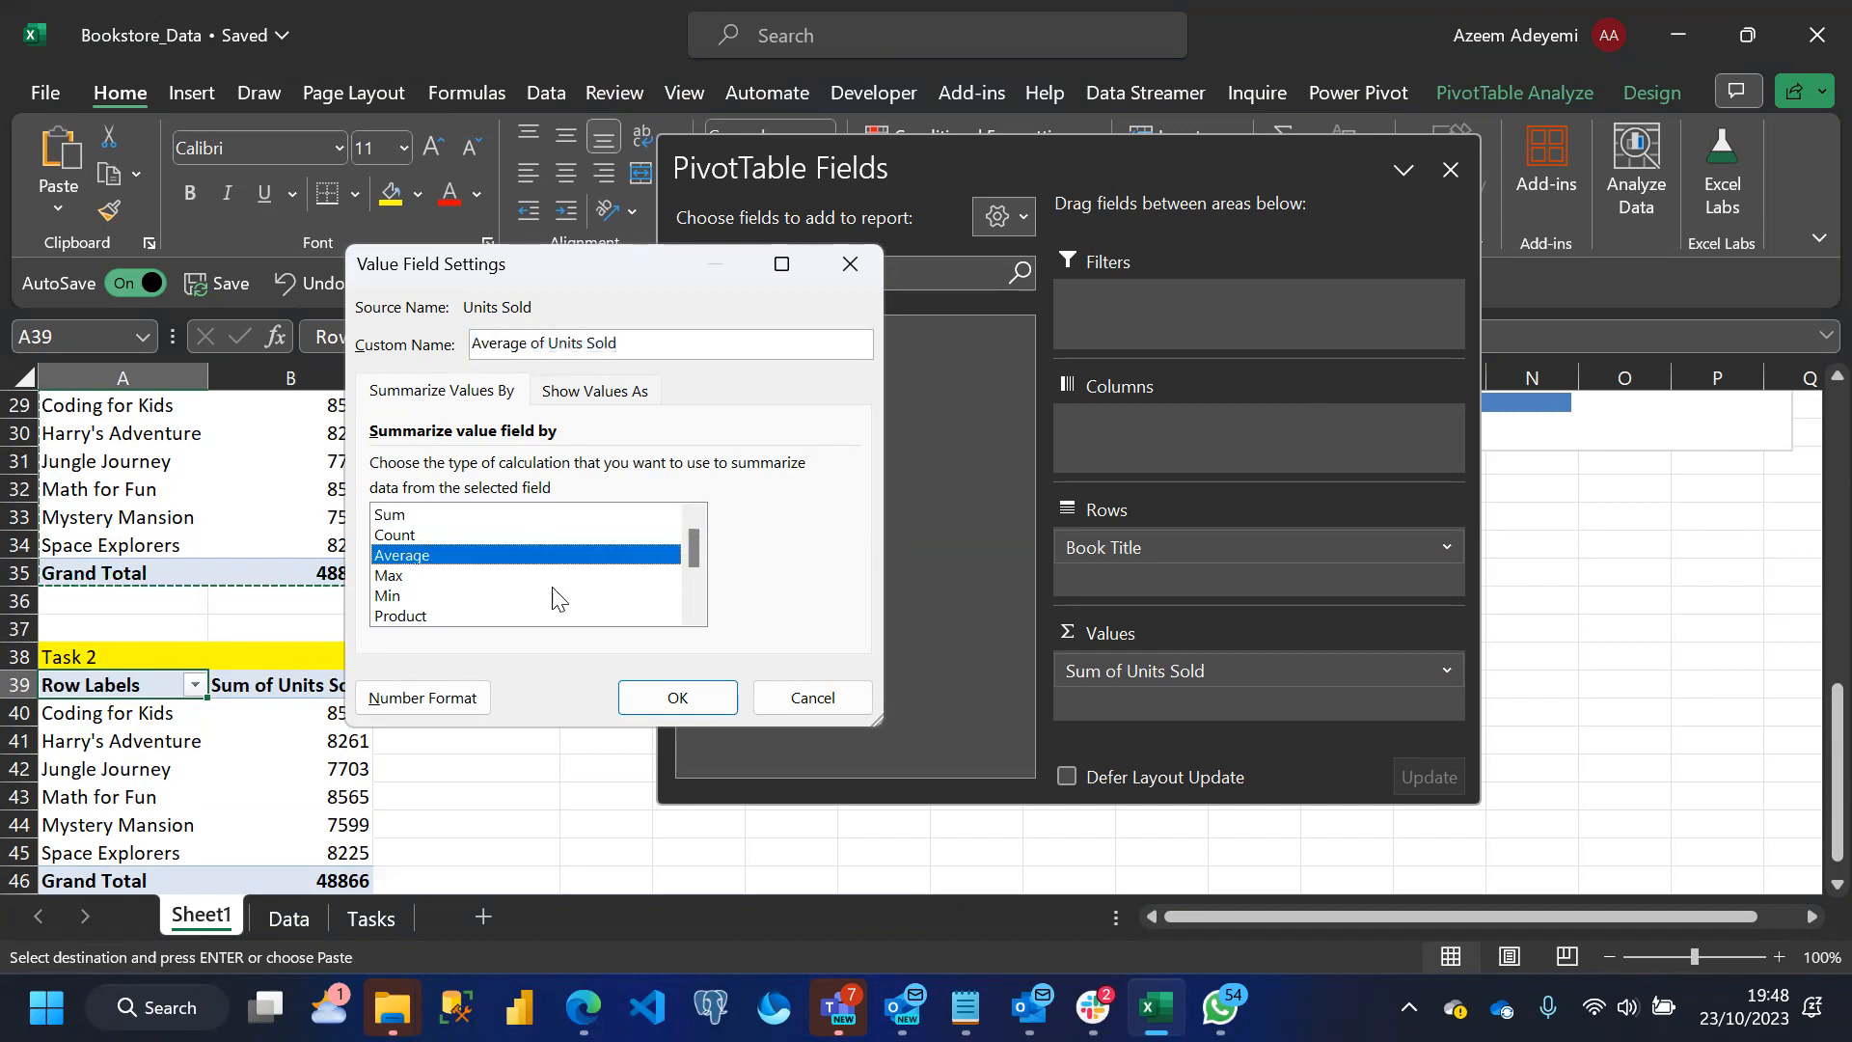
pyautogui.click(677, 700)
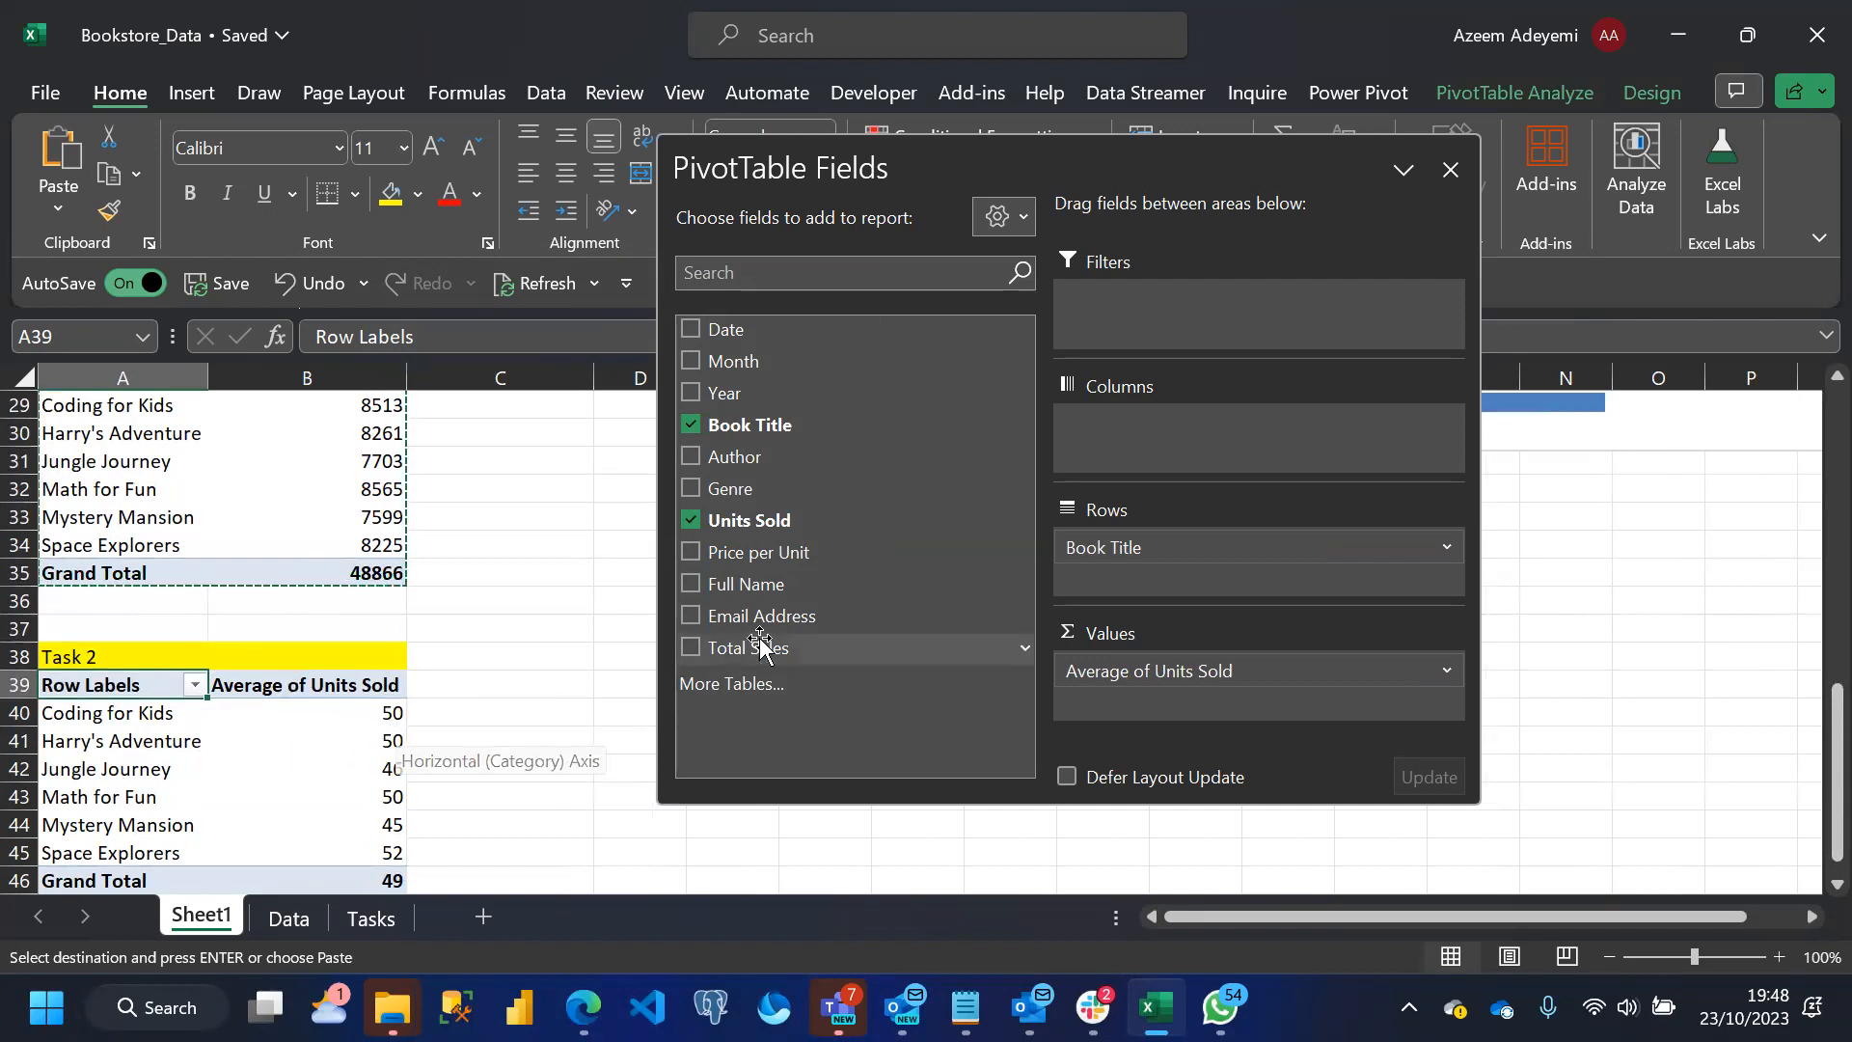
# Add Units Sold to the pivot table's values a second time, summarized by Max
pyautogui.moveTo(738, 522); pyautogui.dragTo(1108, 709)
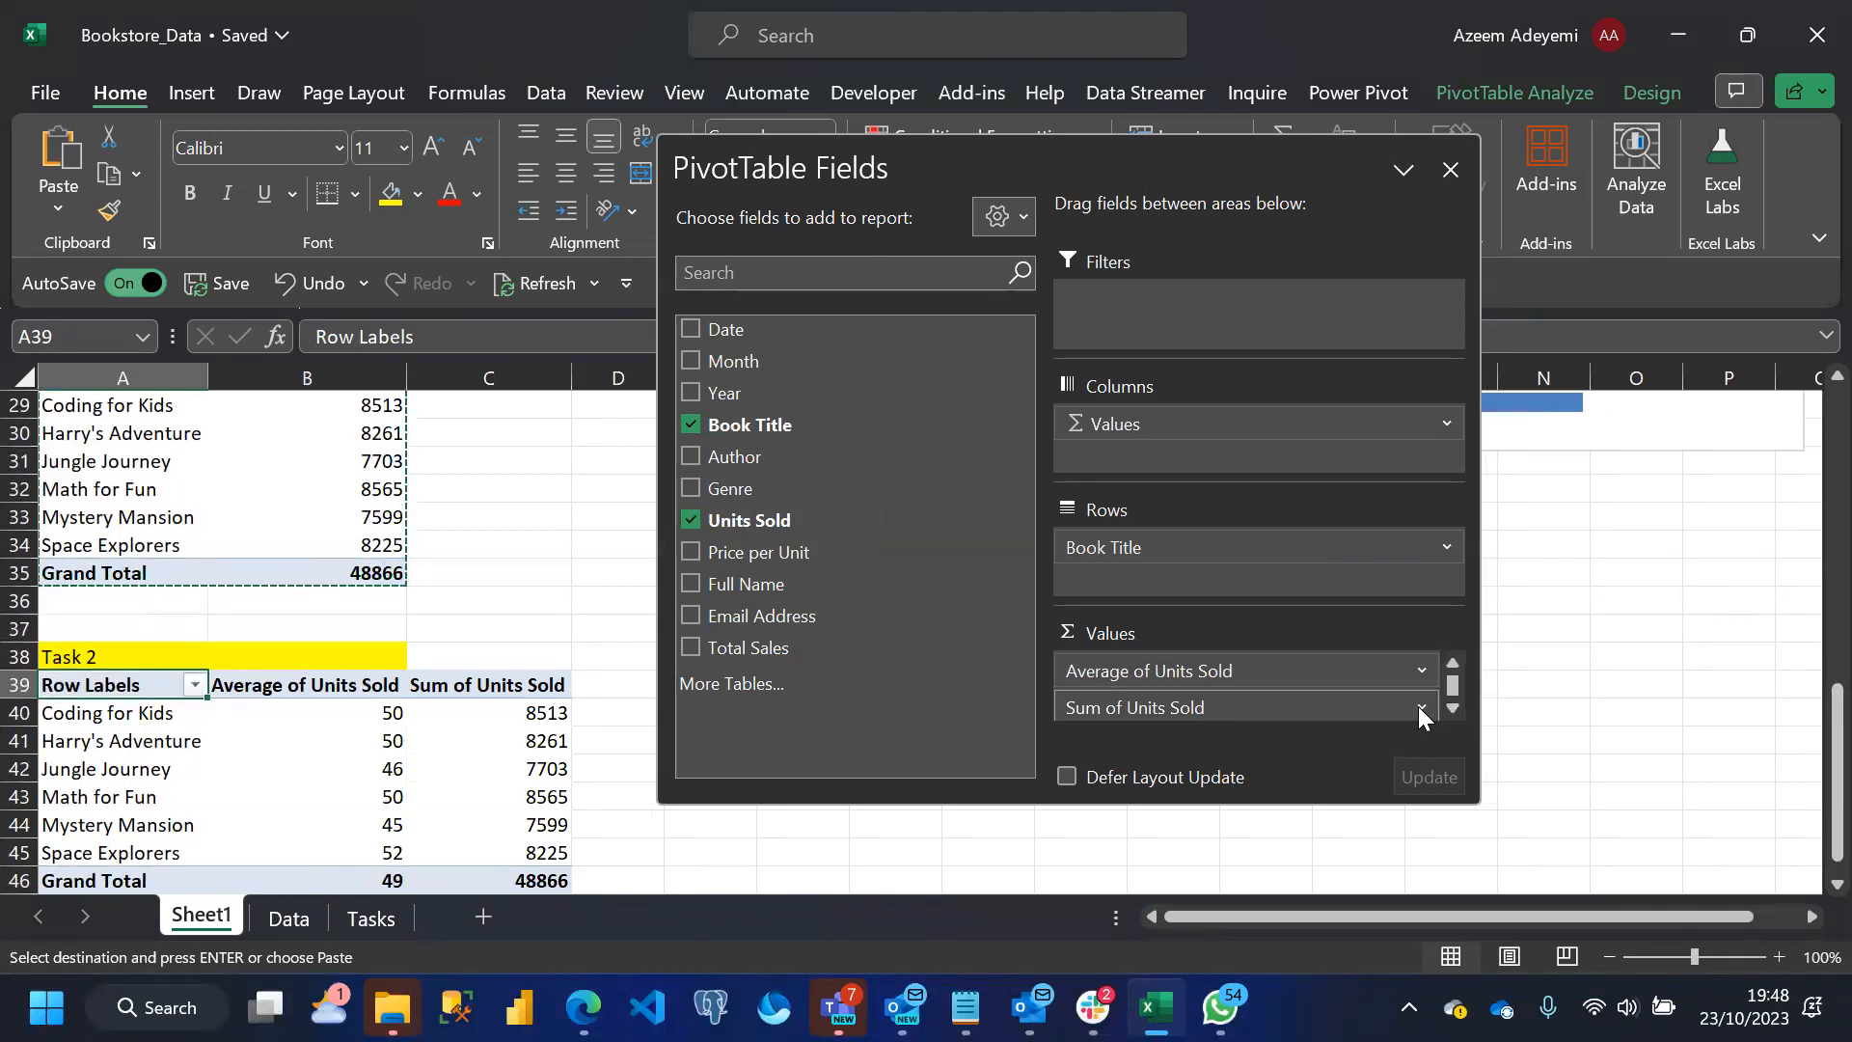
pyautogui.click(1420, 708)
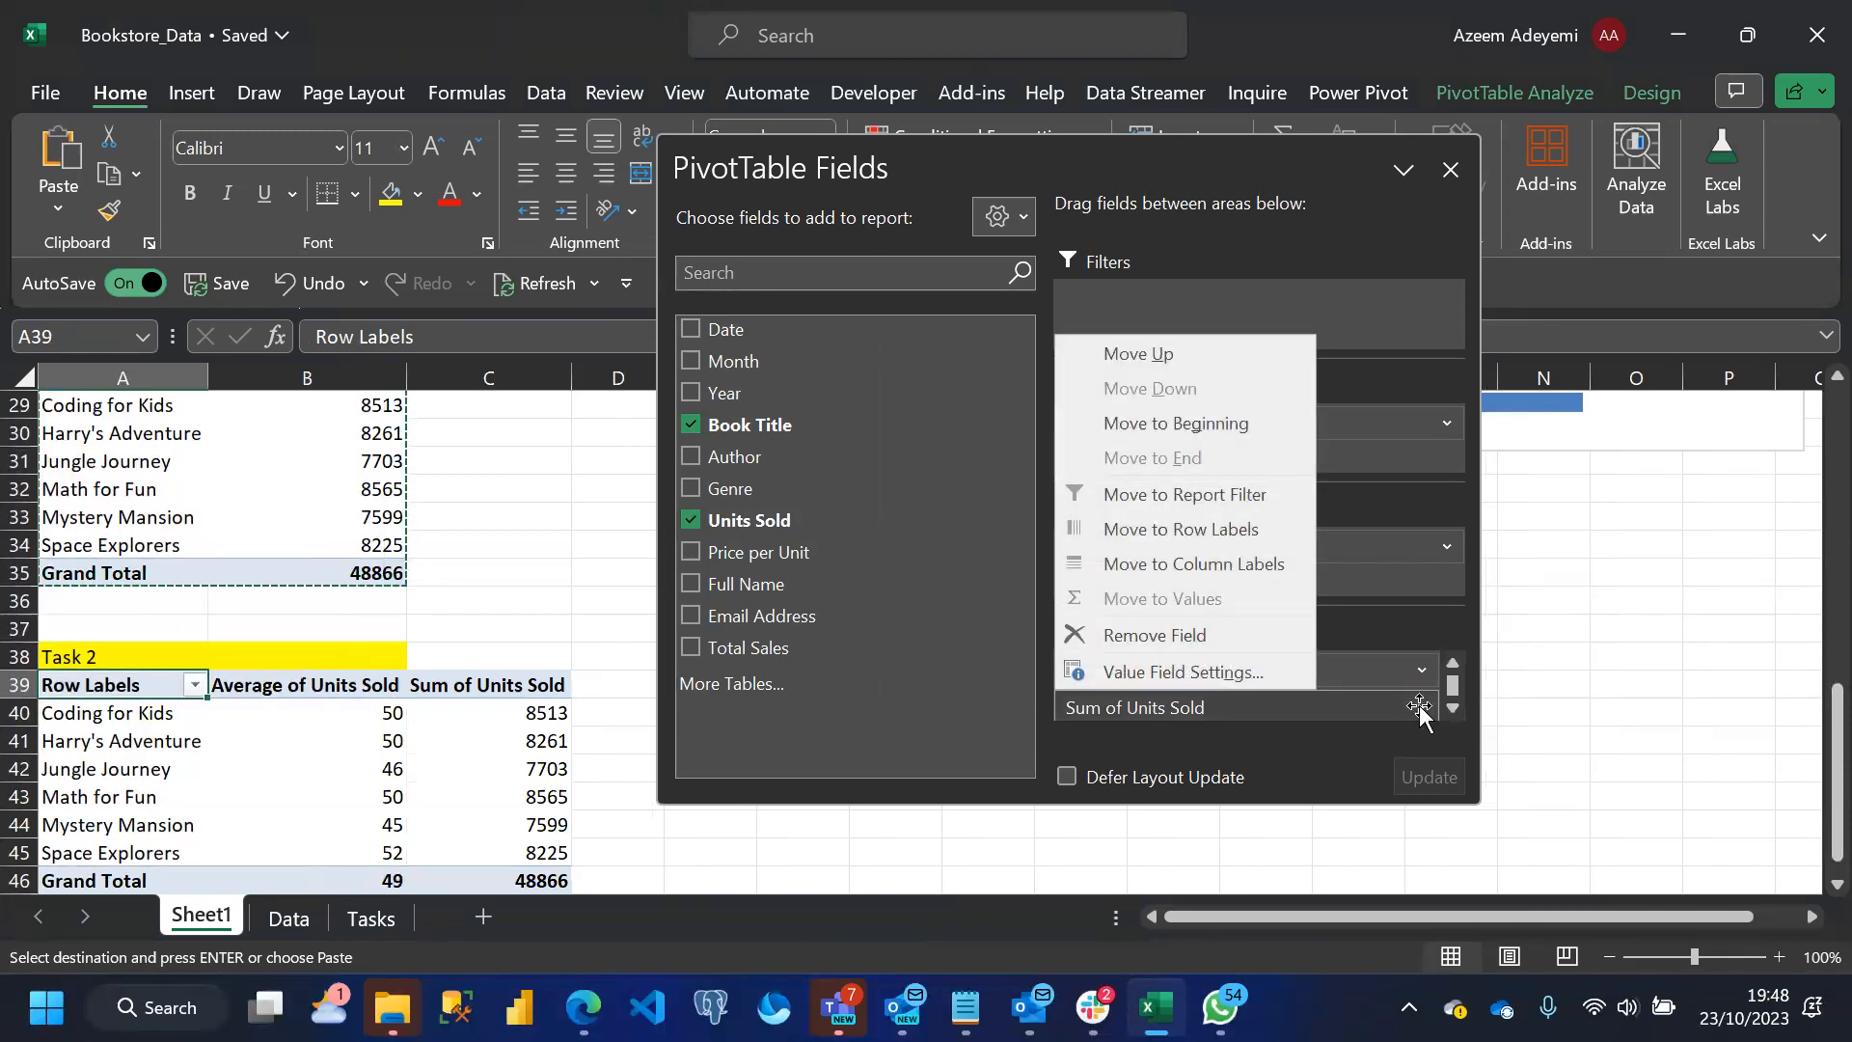
pyautogui.click(1200, 668)
pyautogui.click(554, 575)
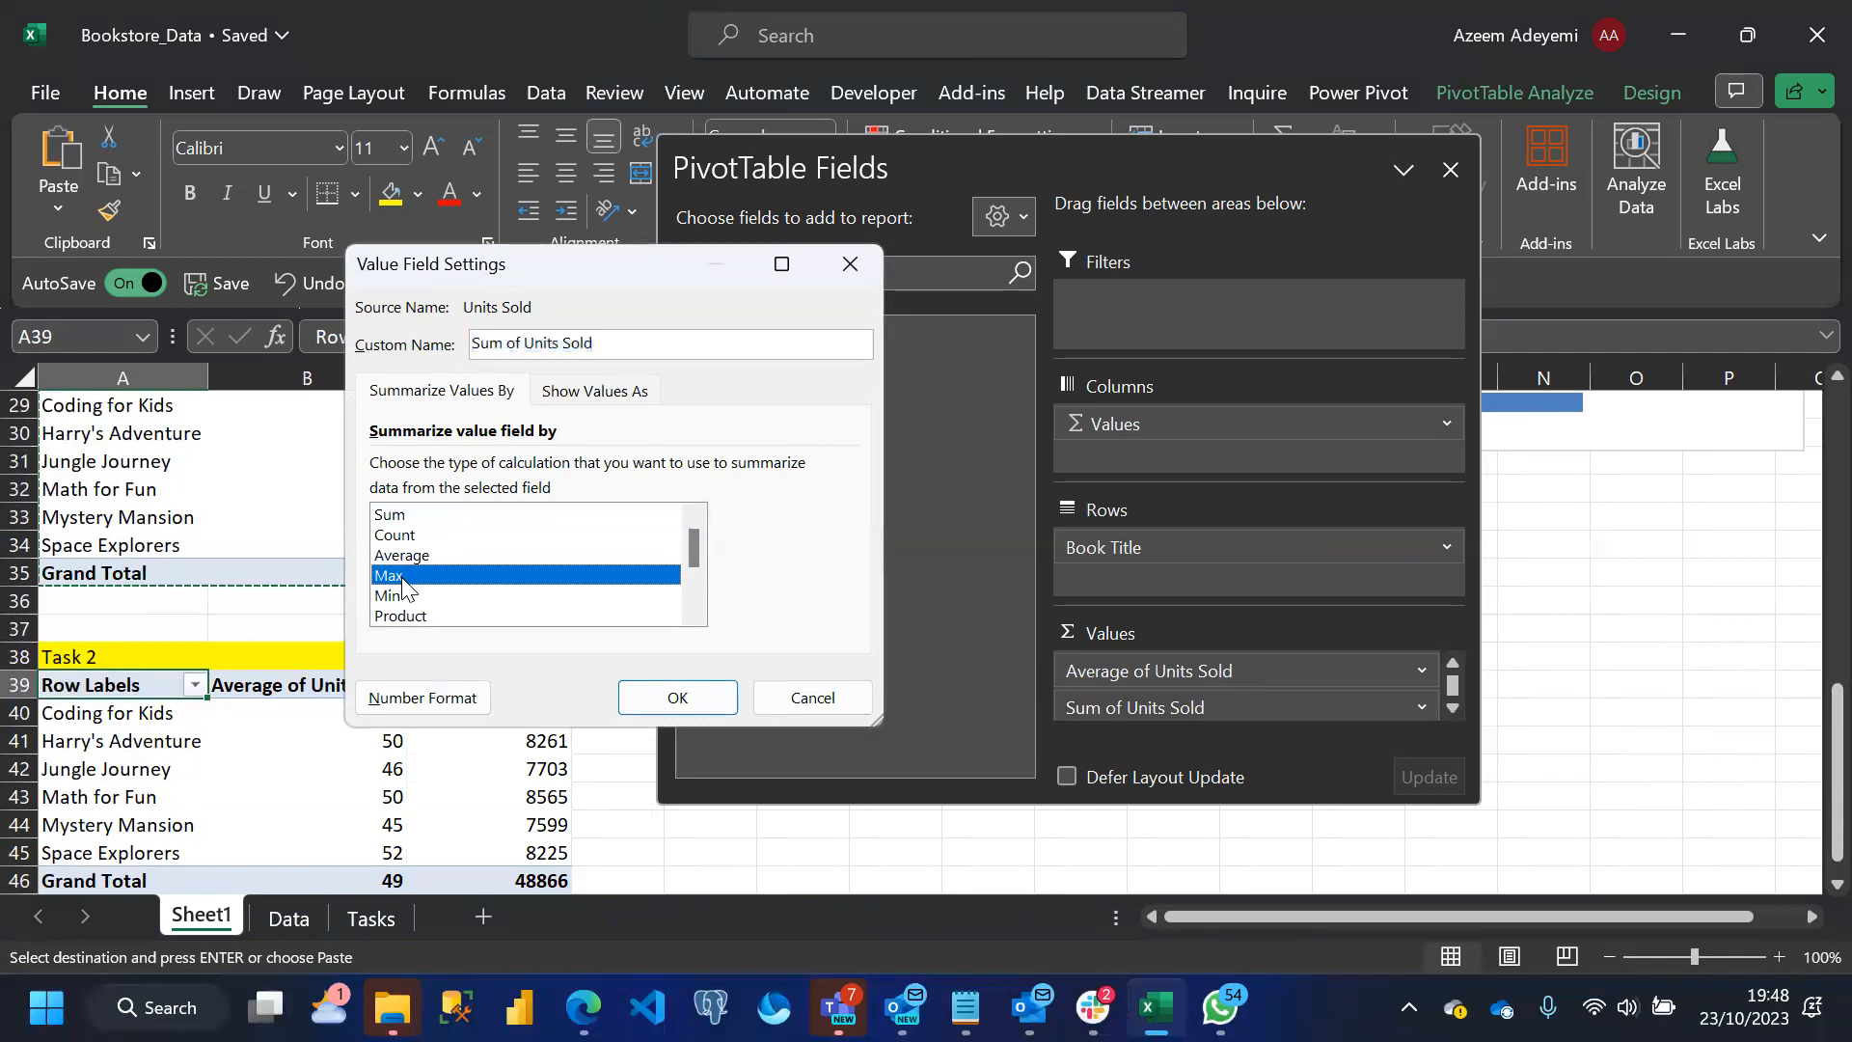
pyautogui.click(683, 697)
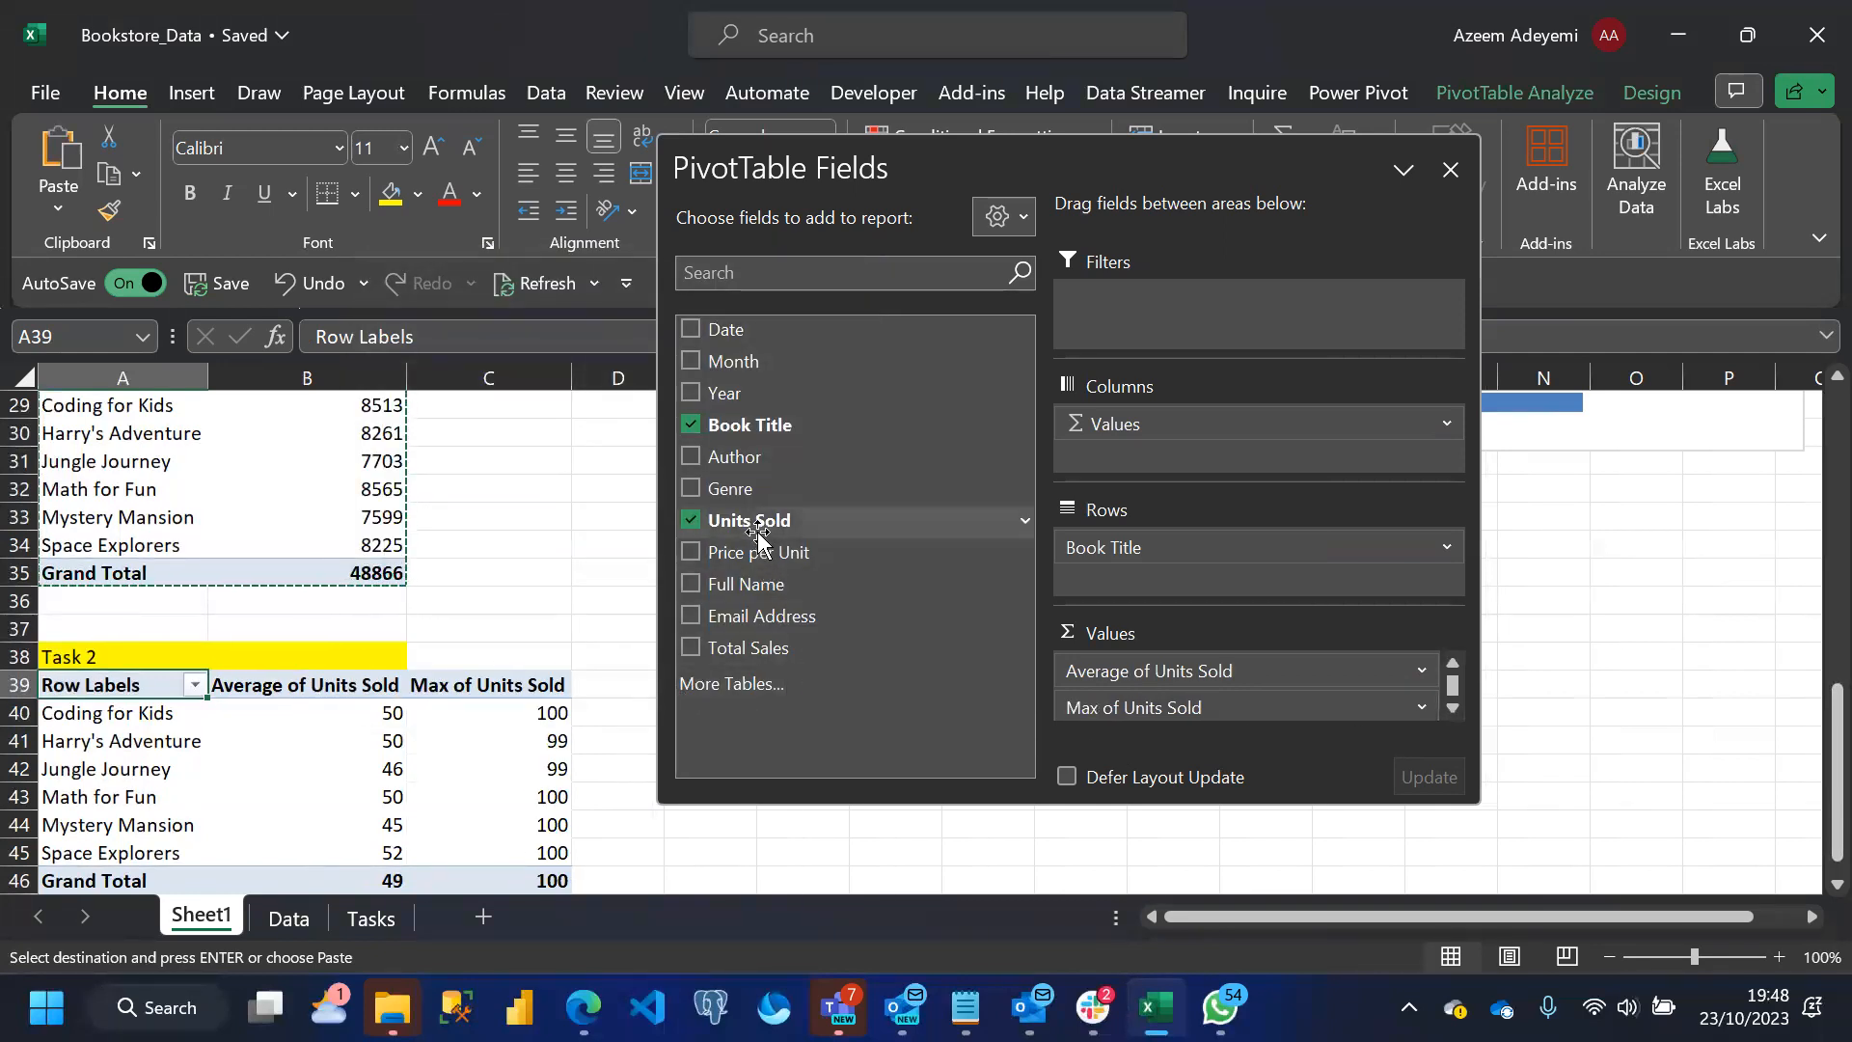
# Add Units Sold to the pivot table's values a third time, summarized by Min, and close the field list
pyautogui.moveTo(763, 521); pyautogui.dragTo(1075, 719)
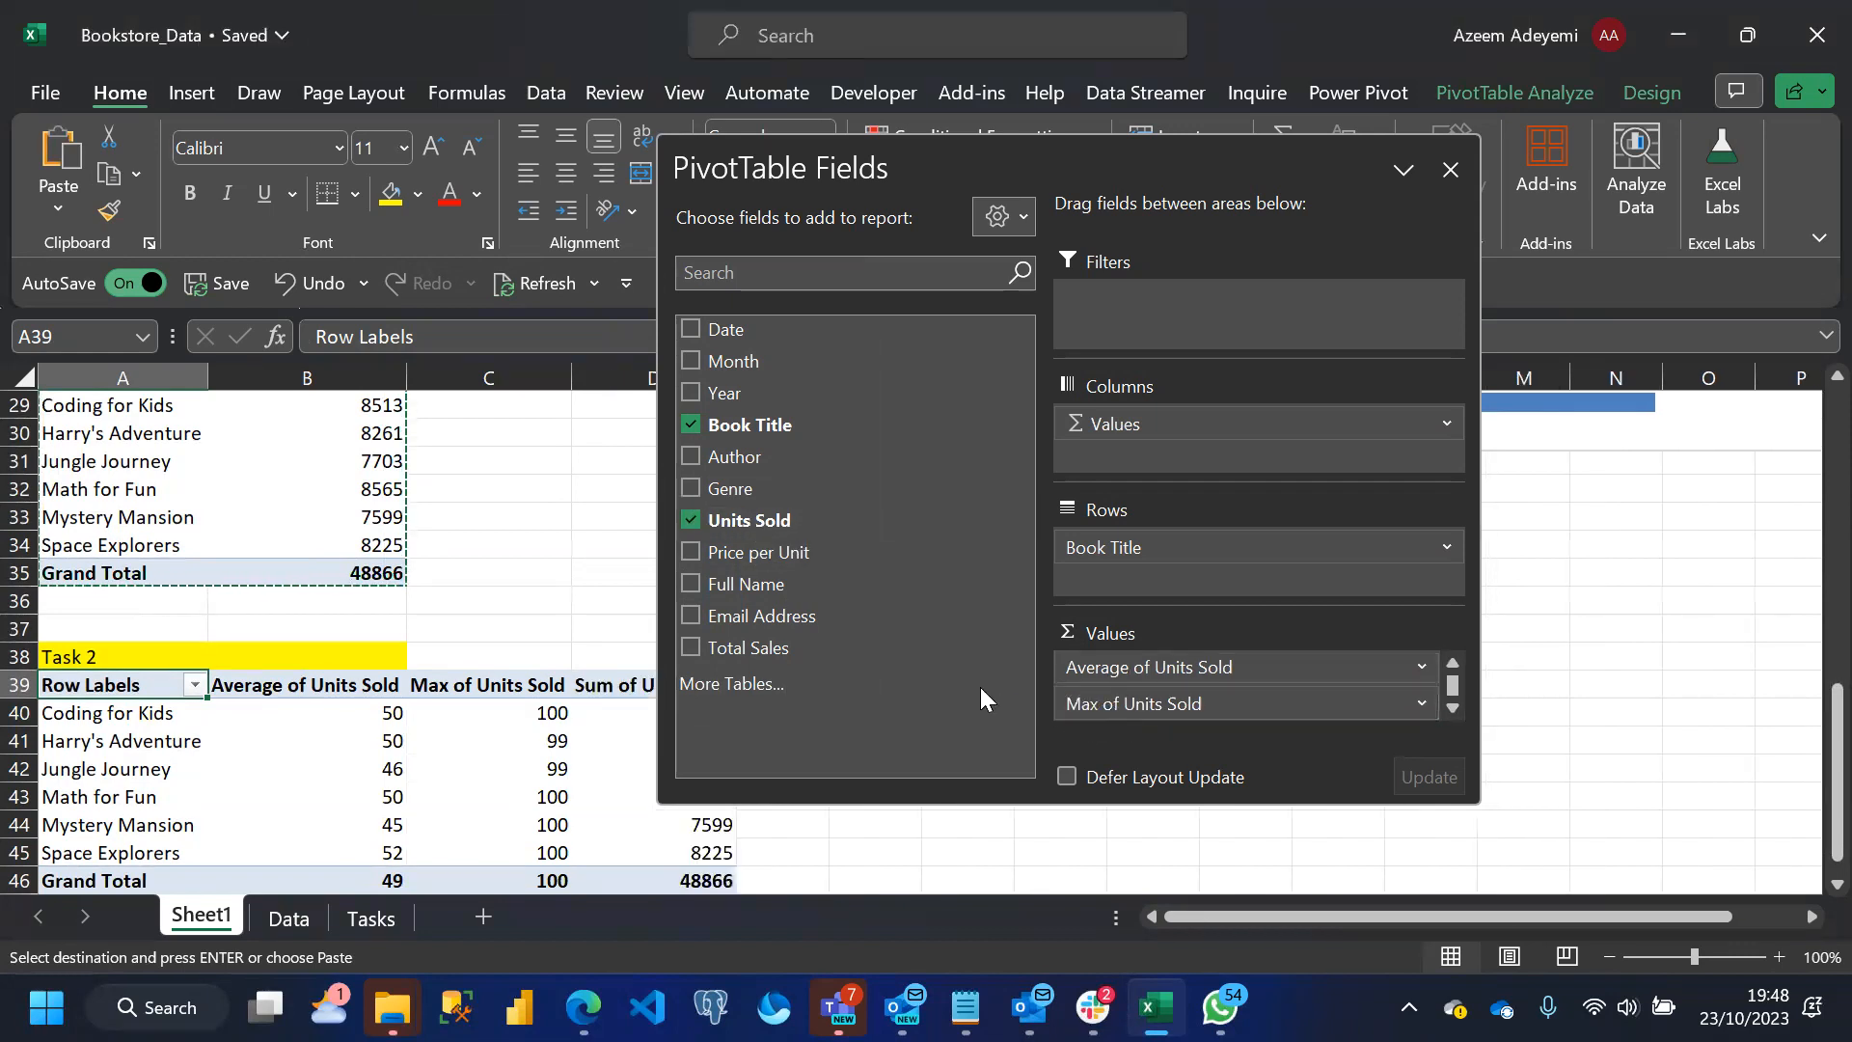
pyautogui.click(1452, 706)
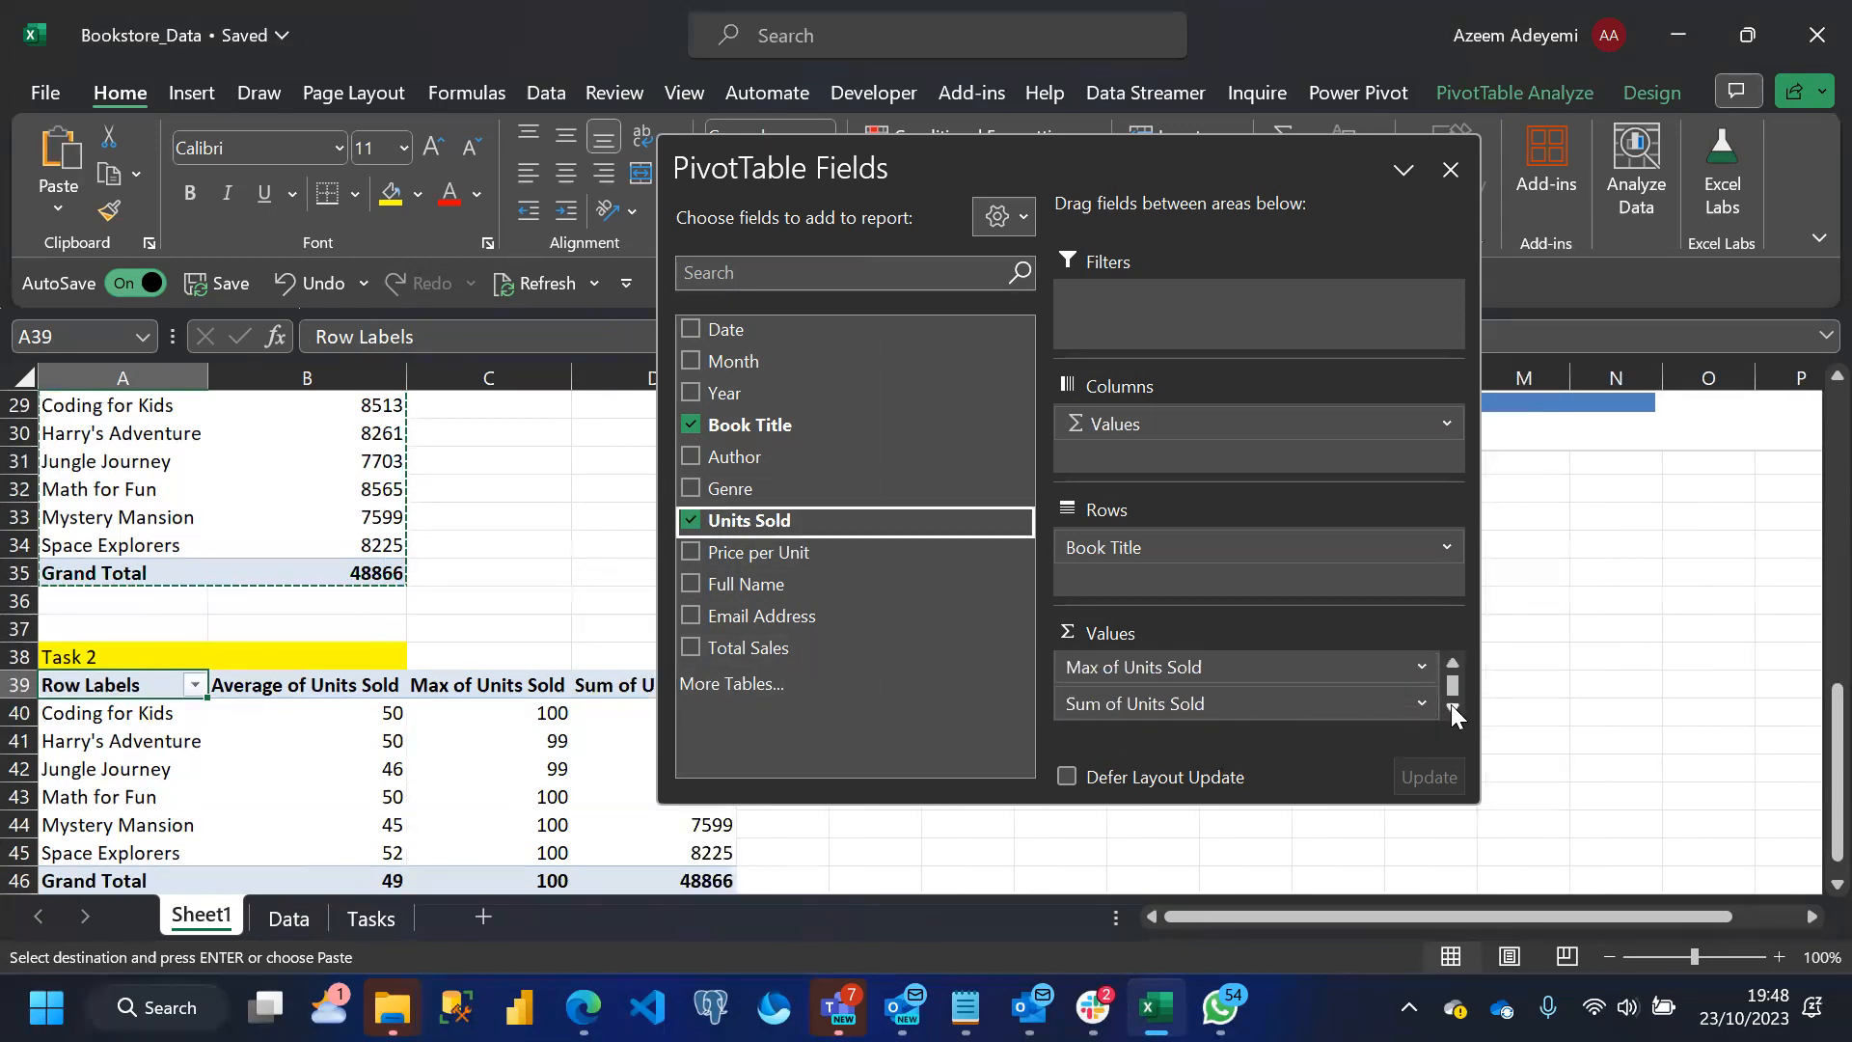
pyautogui.click(1418, 704)
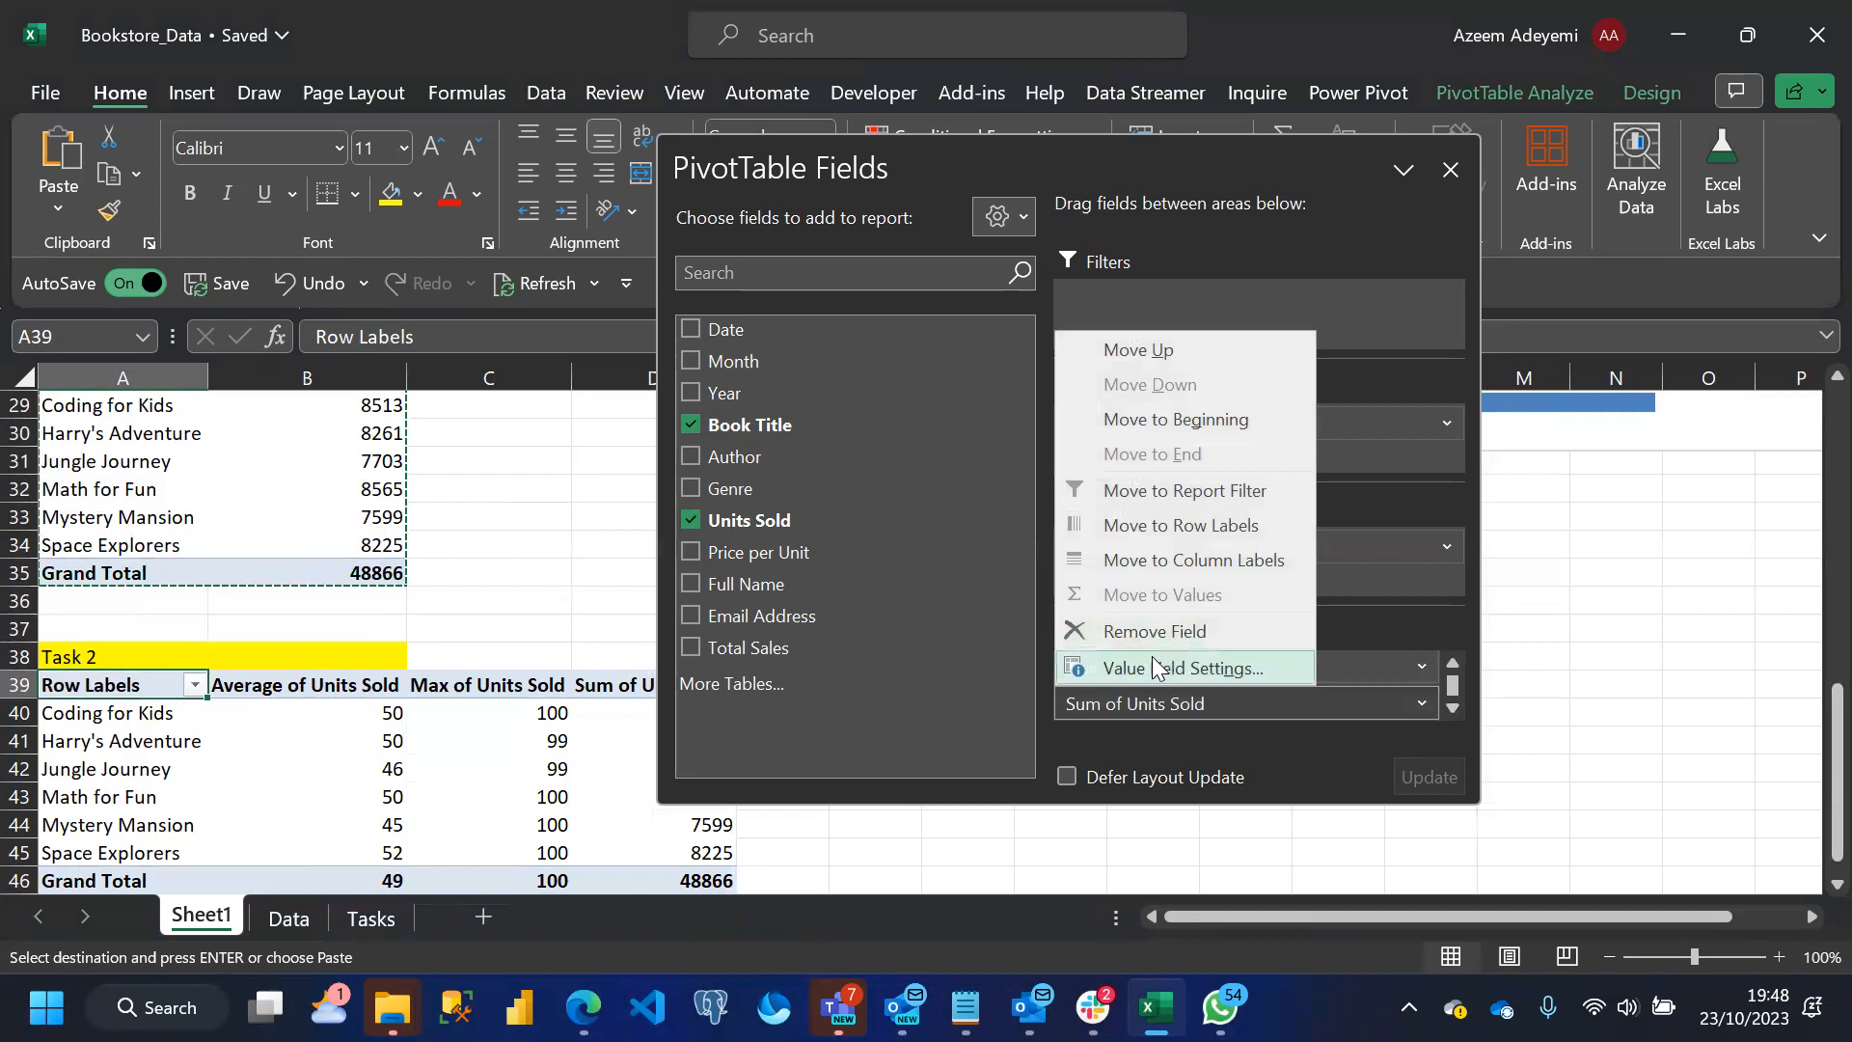
pyautogui.click(1223, 666)
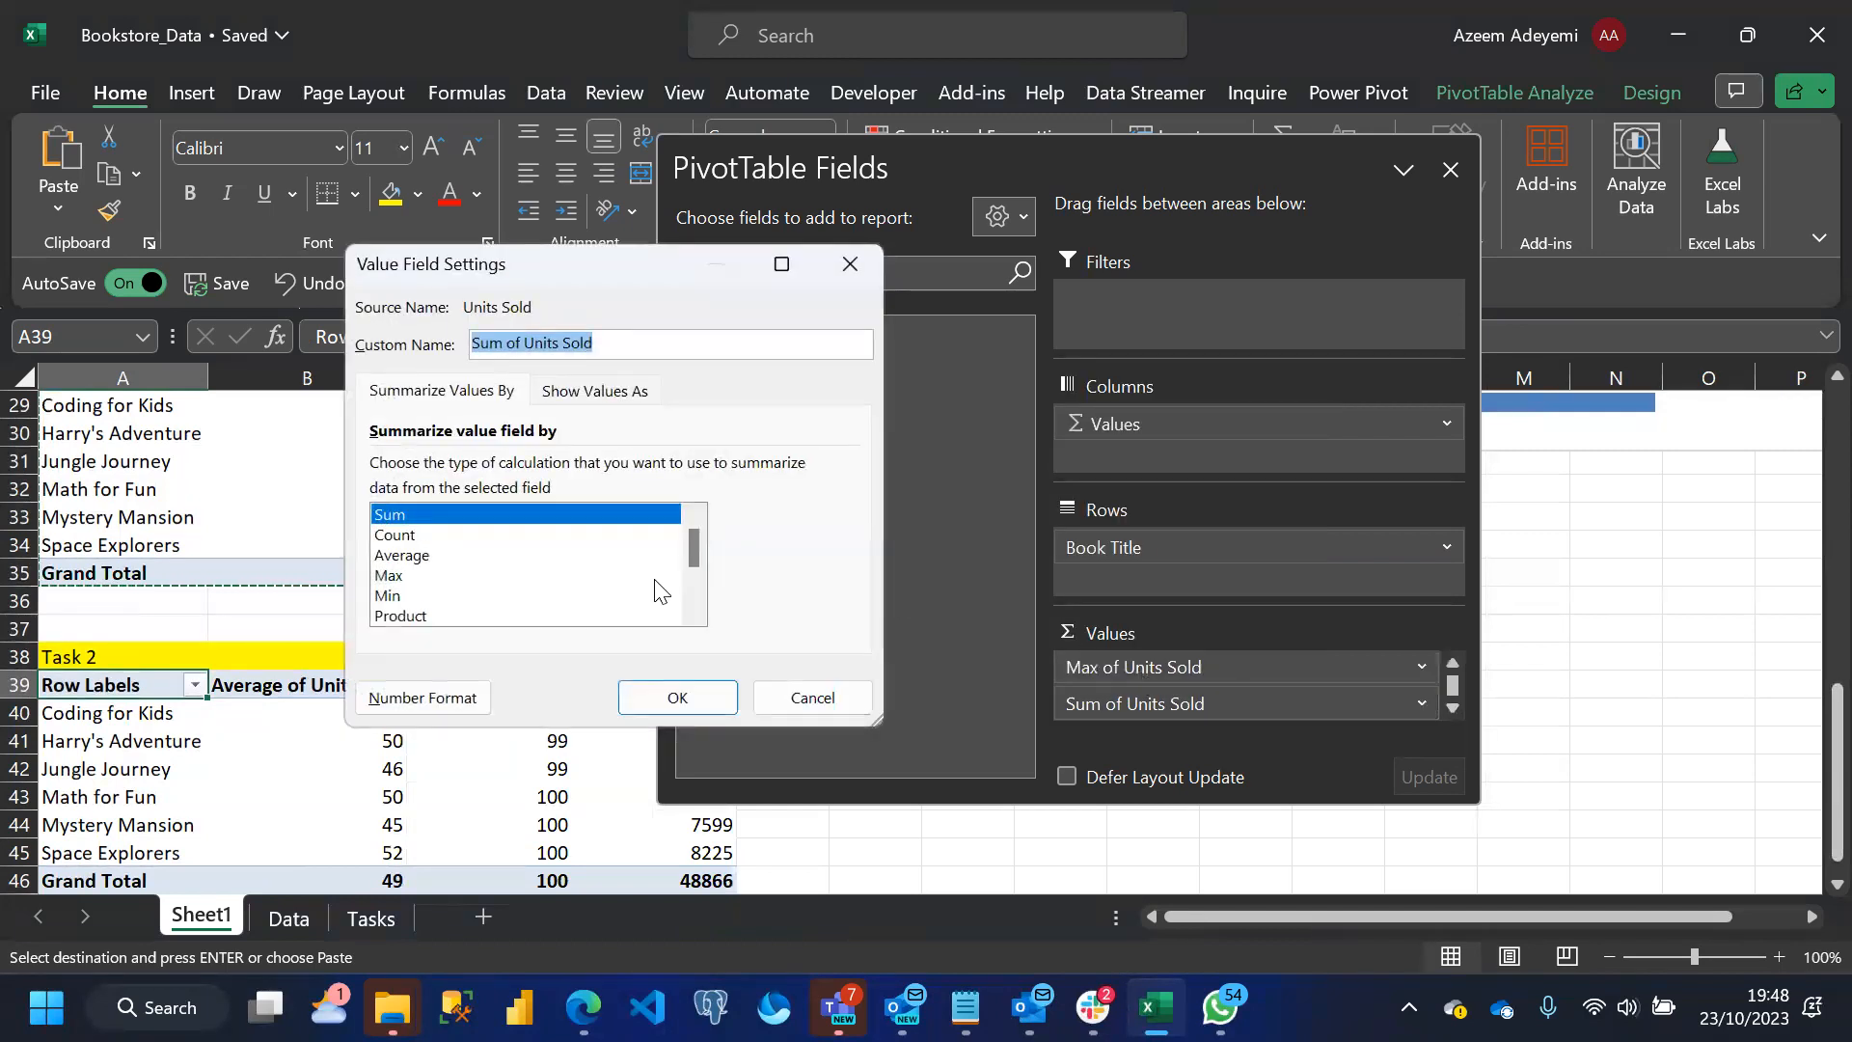
pyautogui.click(391, 596)
pyautogui.click(679, 697)
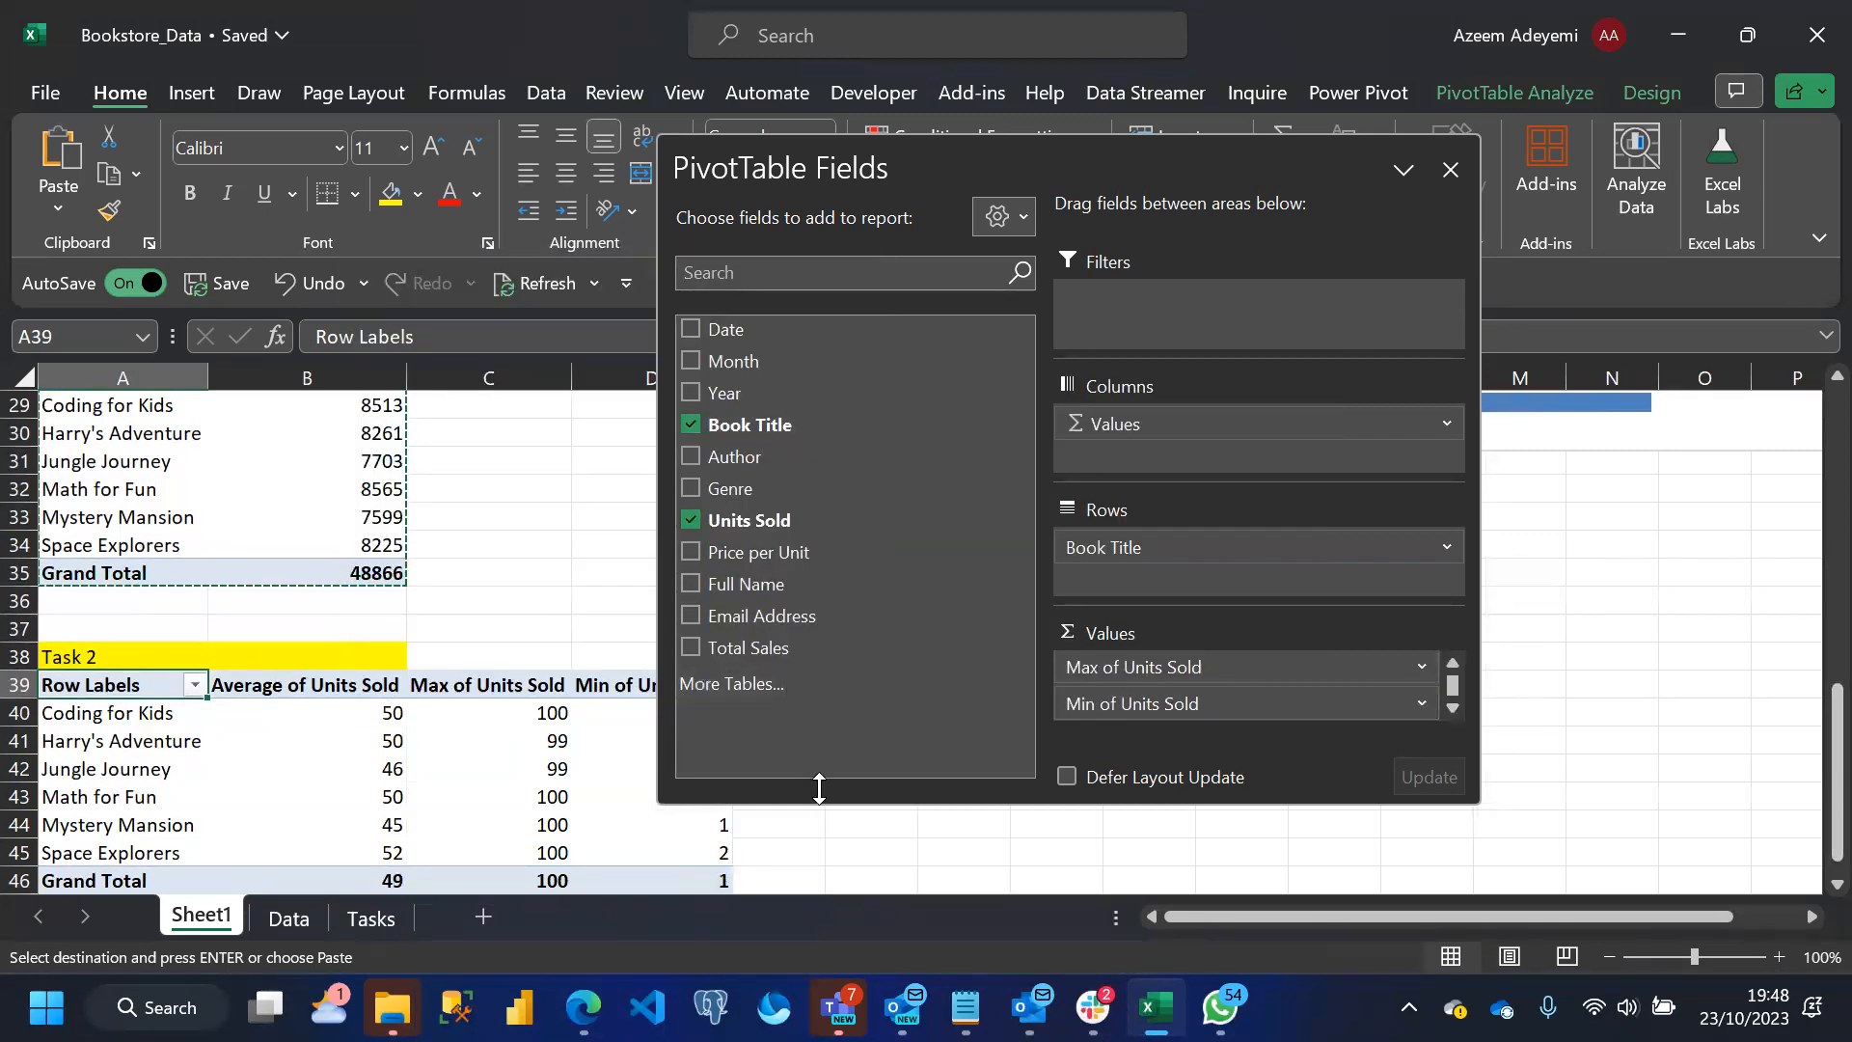
pyautogui.click(496, 825)
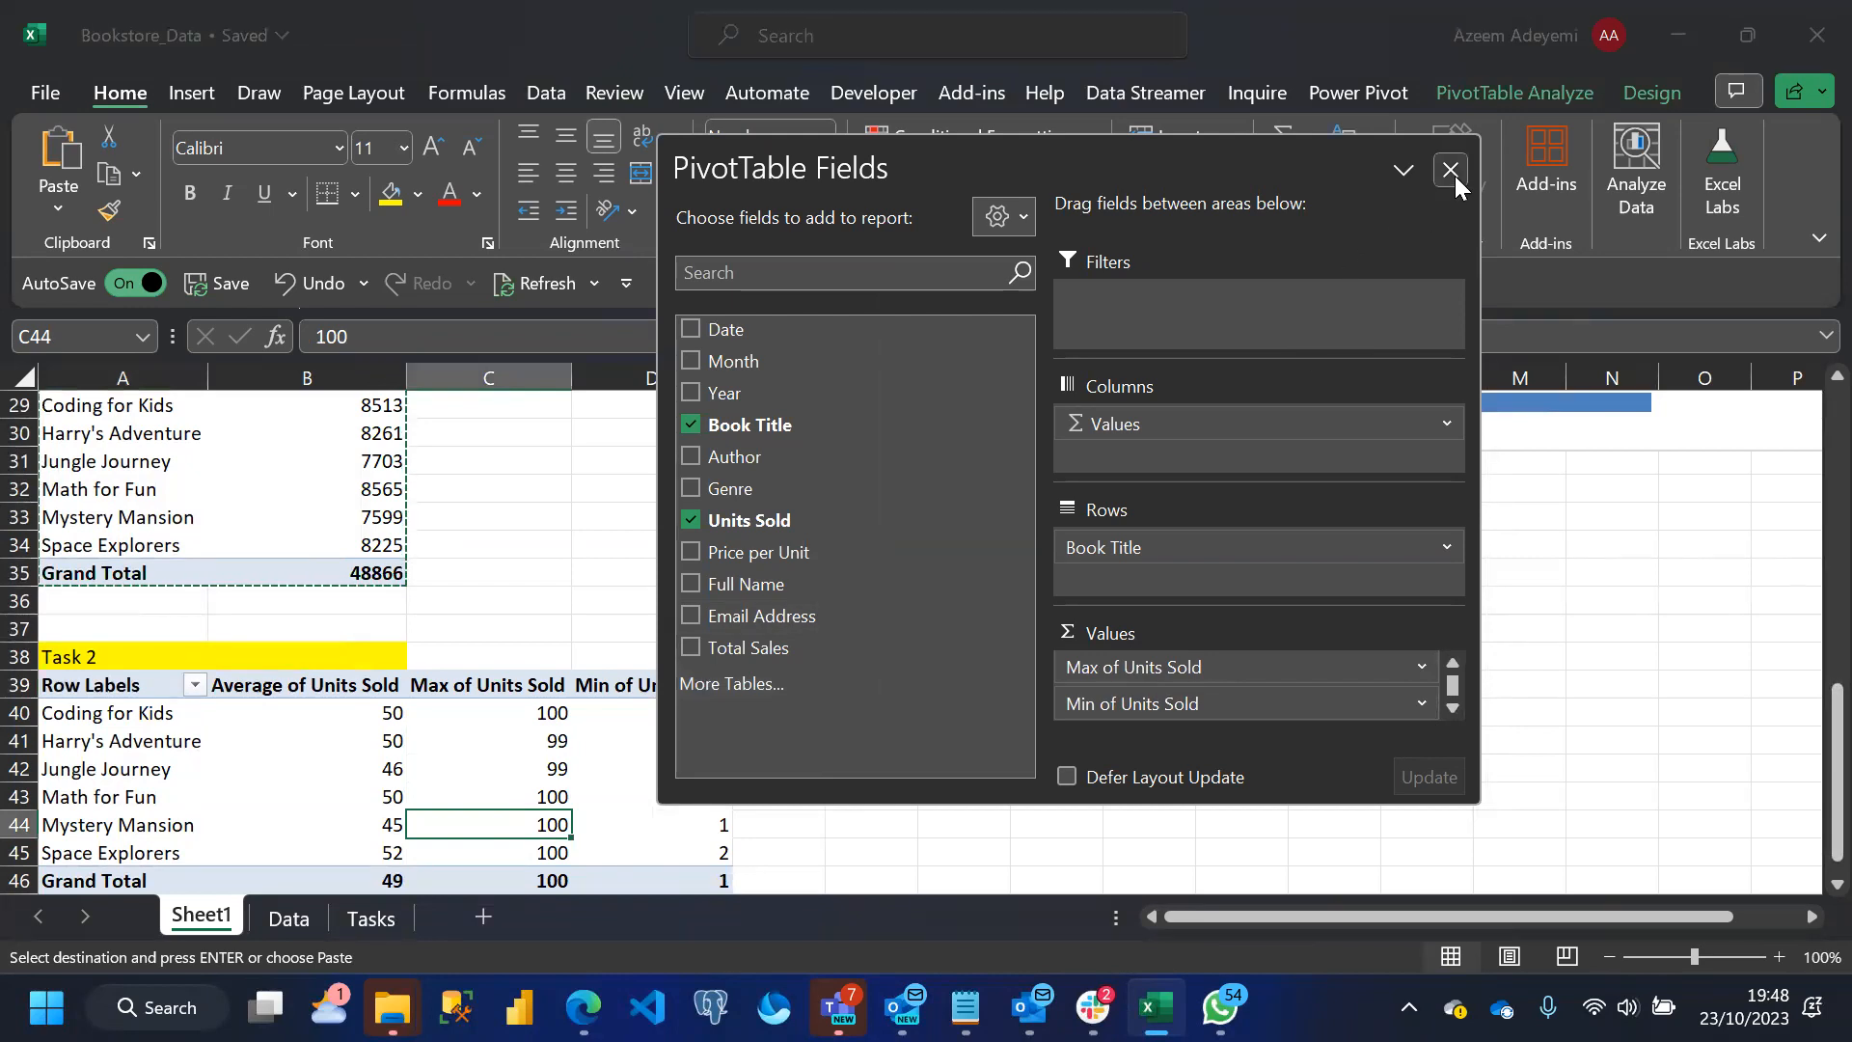
pyautogui.click(1450, 170)
# Turn off grand totals for rows and columns in the pivot table with the average, max and min values
pyautogui.moveTo(1838, 726); pyautogui.dragTo(1838, 735)
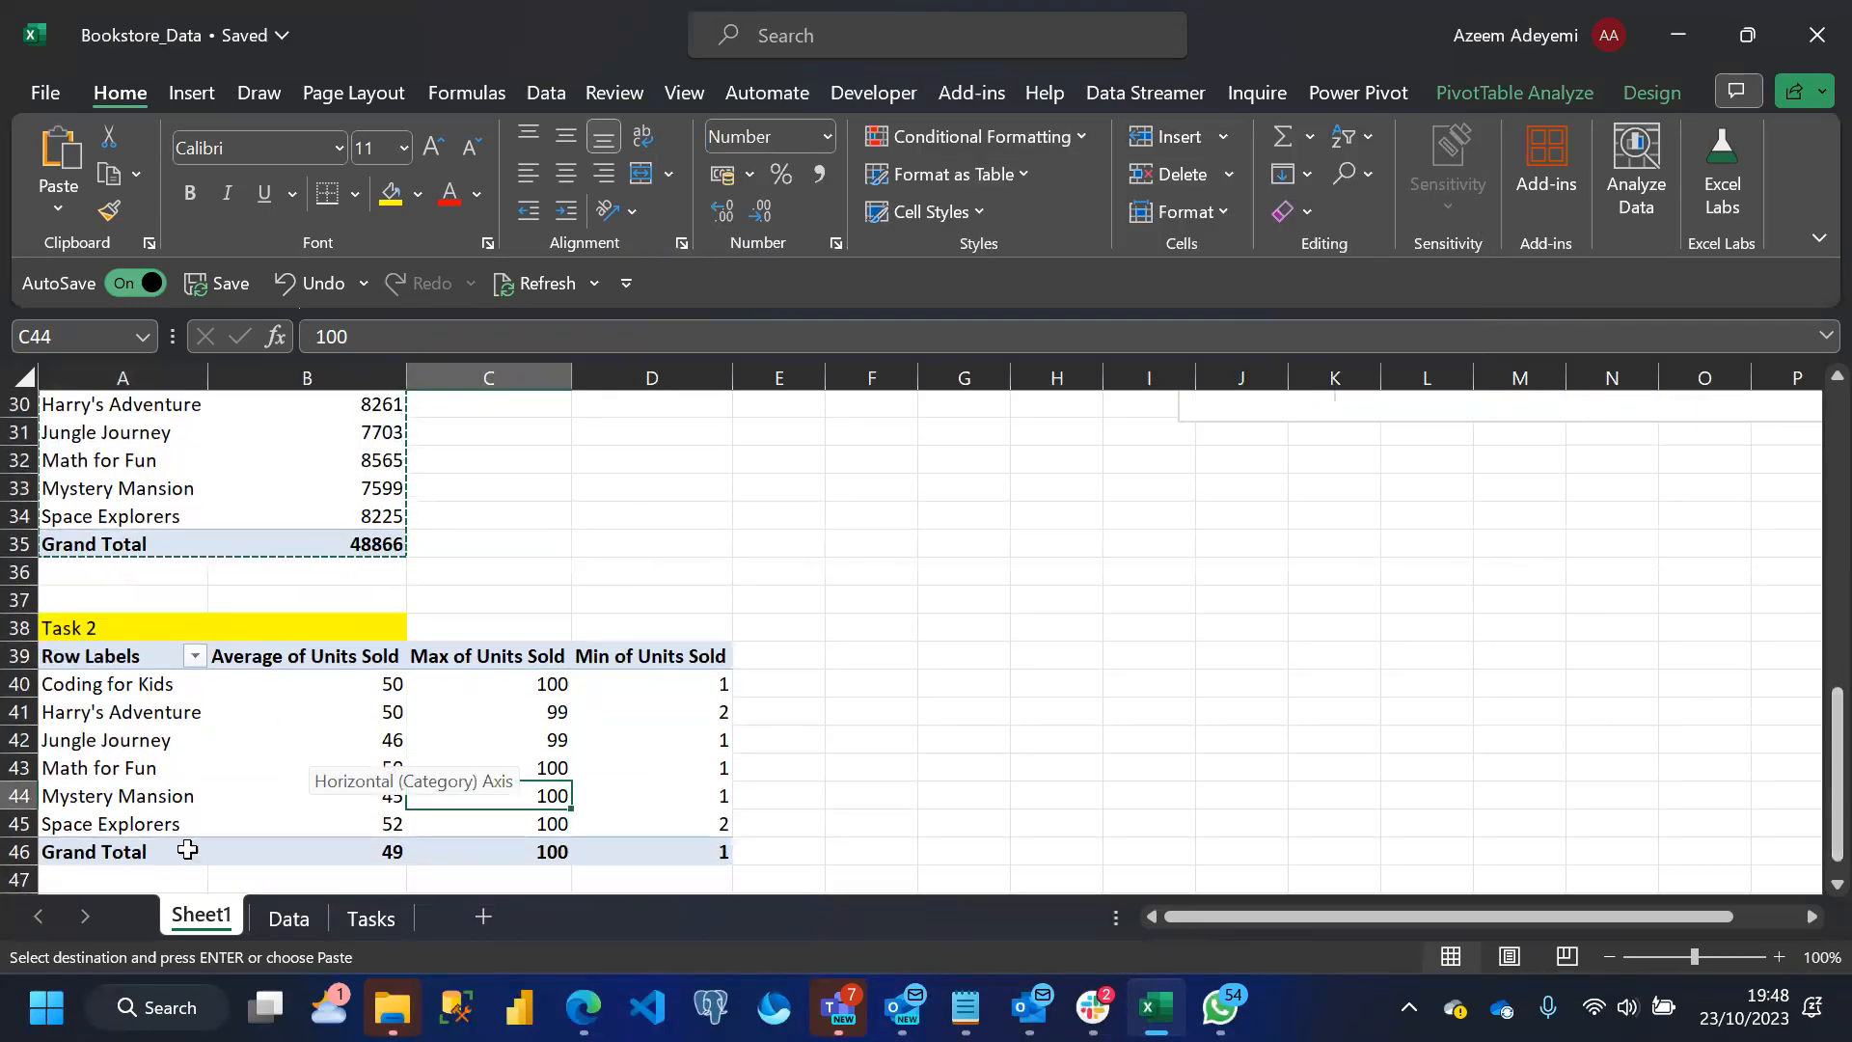
pyautogui.click(231, 760)
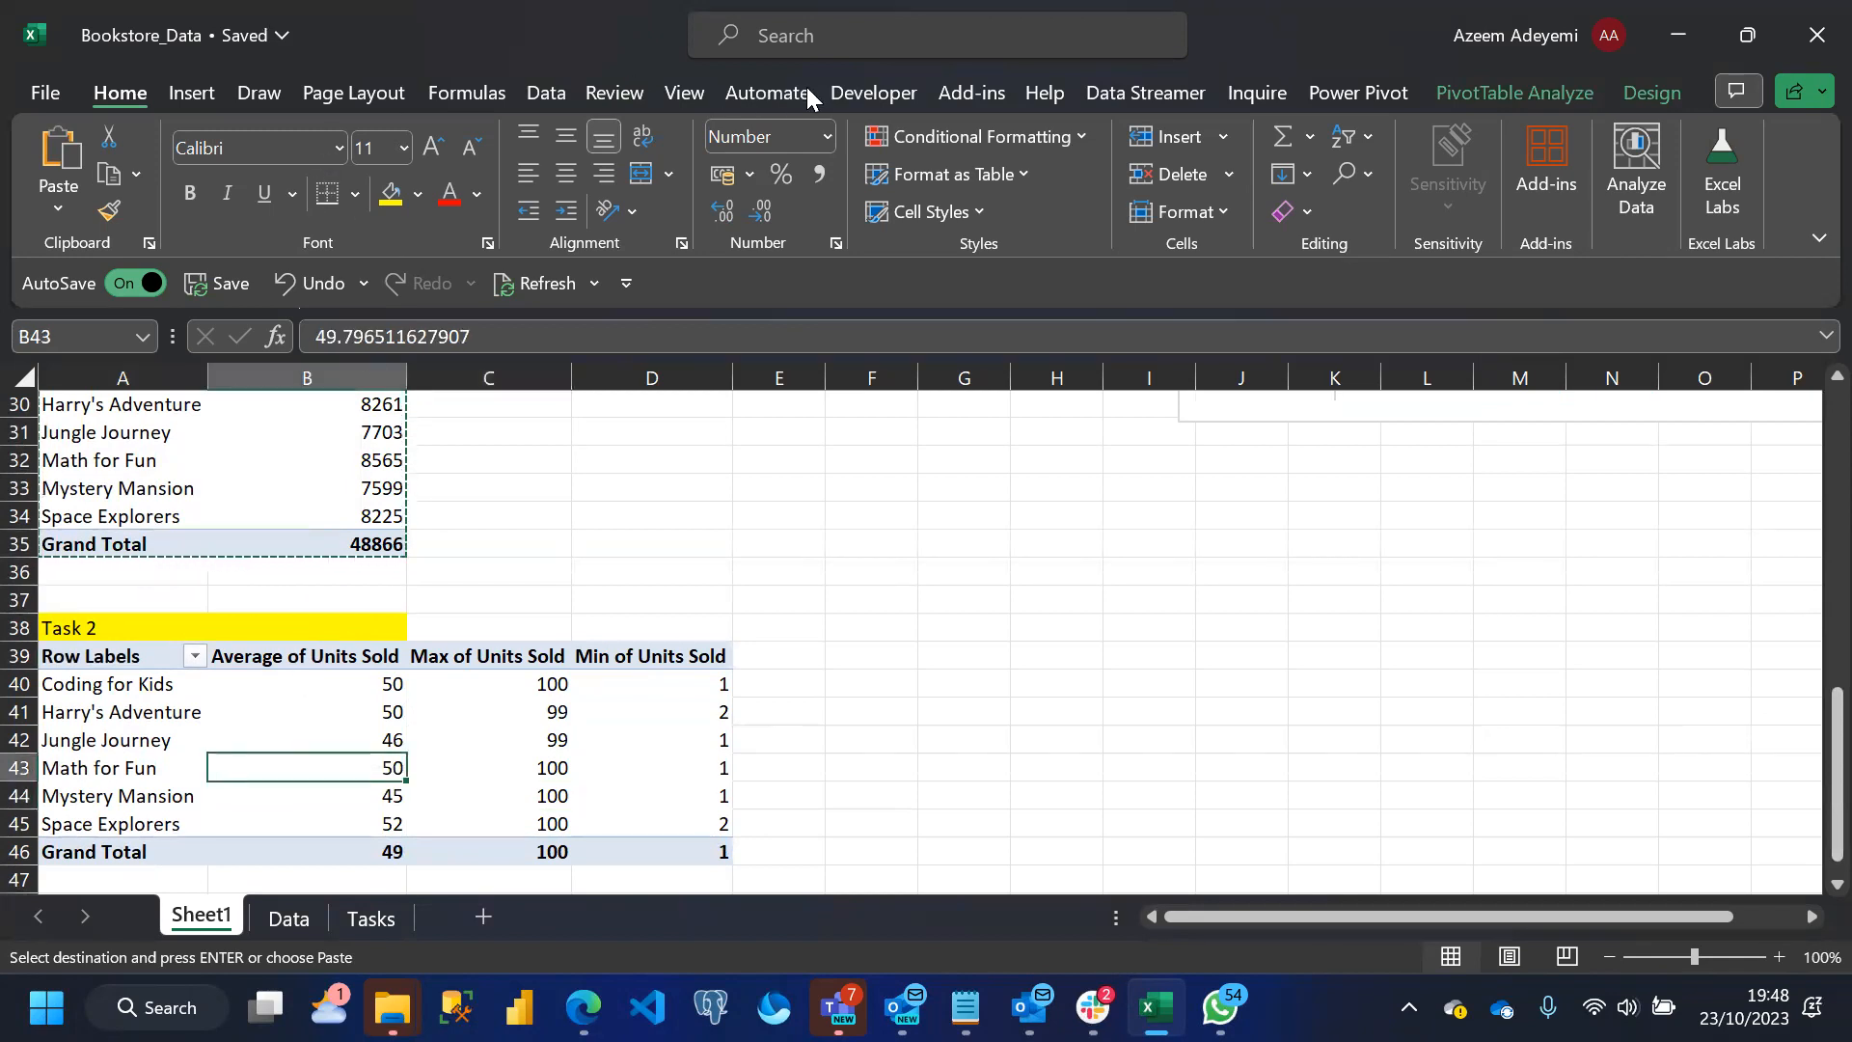
pyautogui.click(1637, 100)
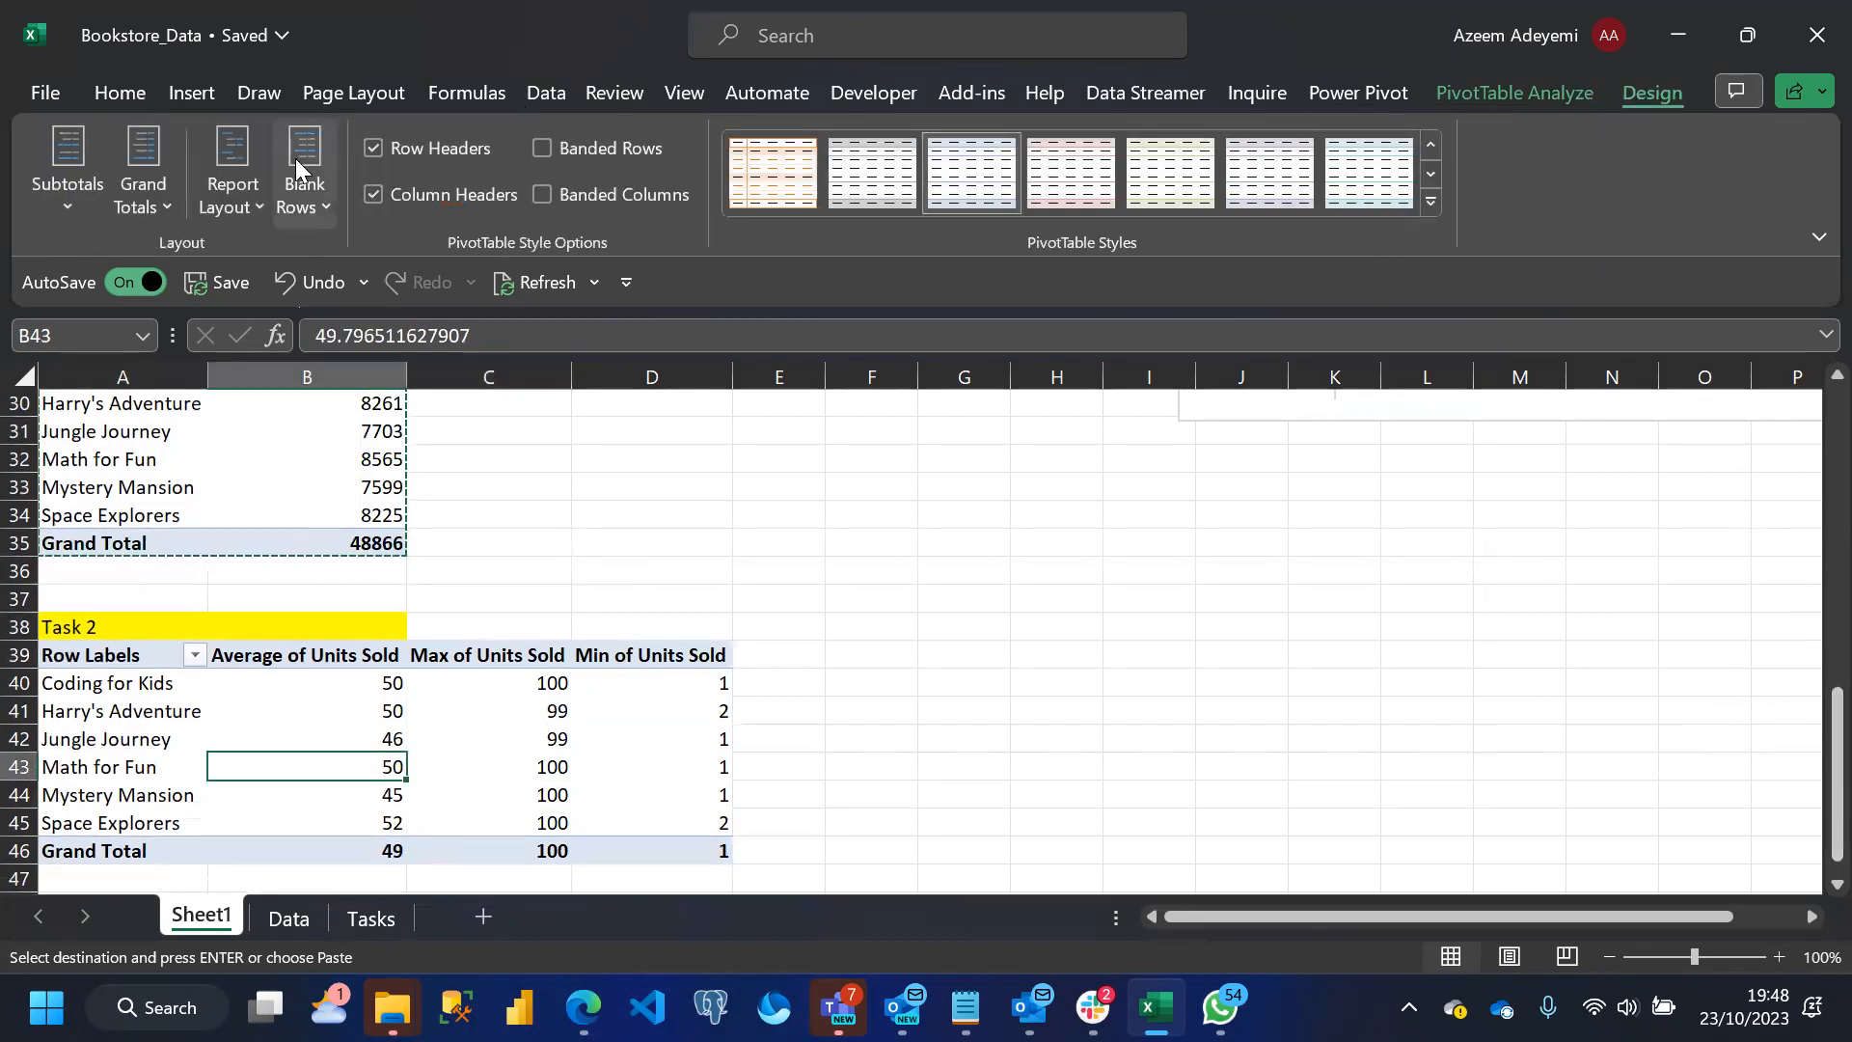
pyautogui.click(166, 201)
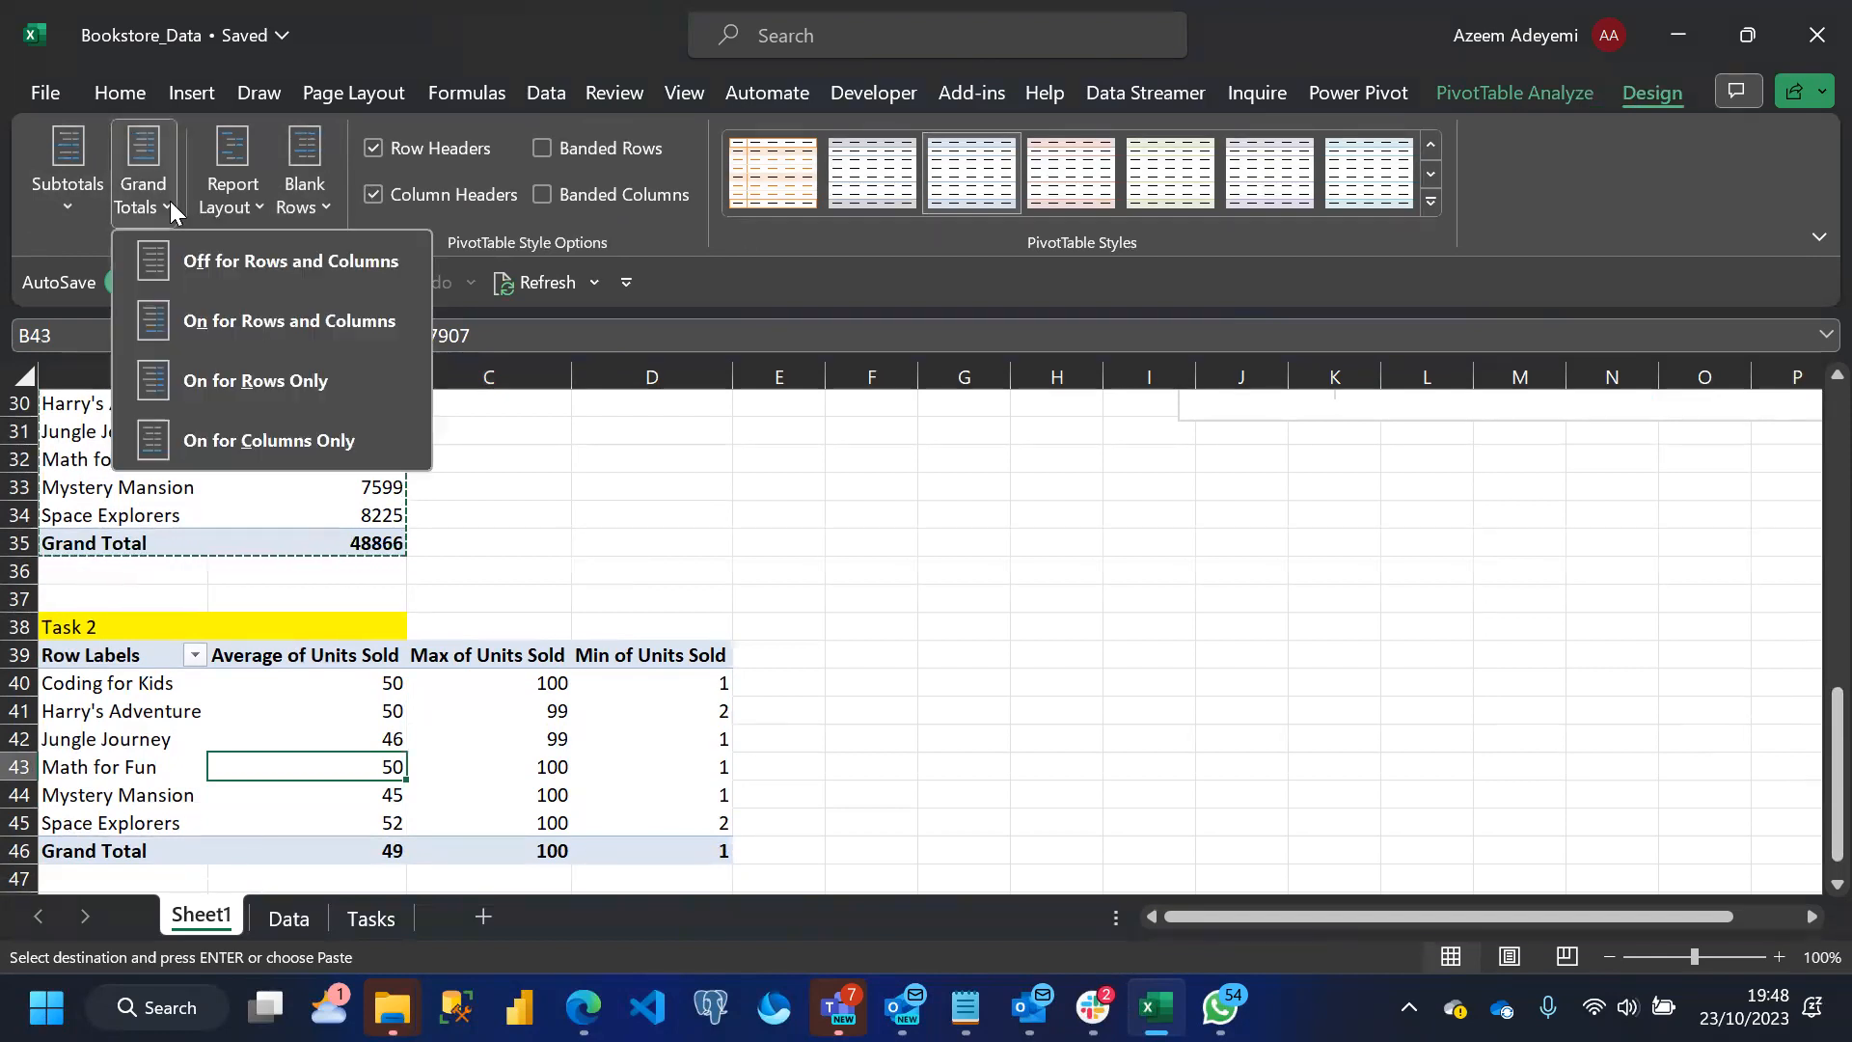
pyautogui.click(293, 280)
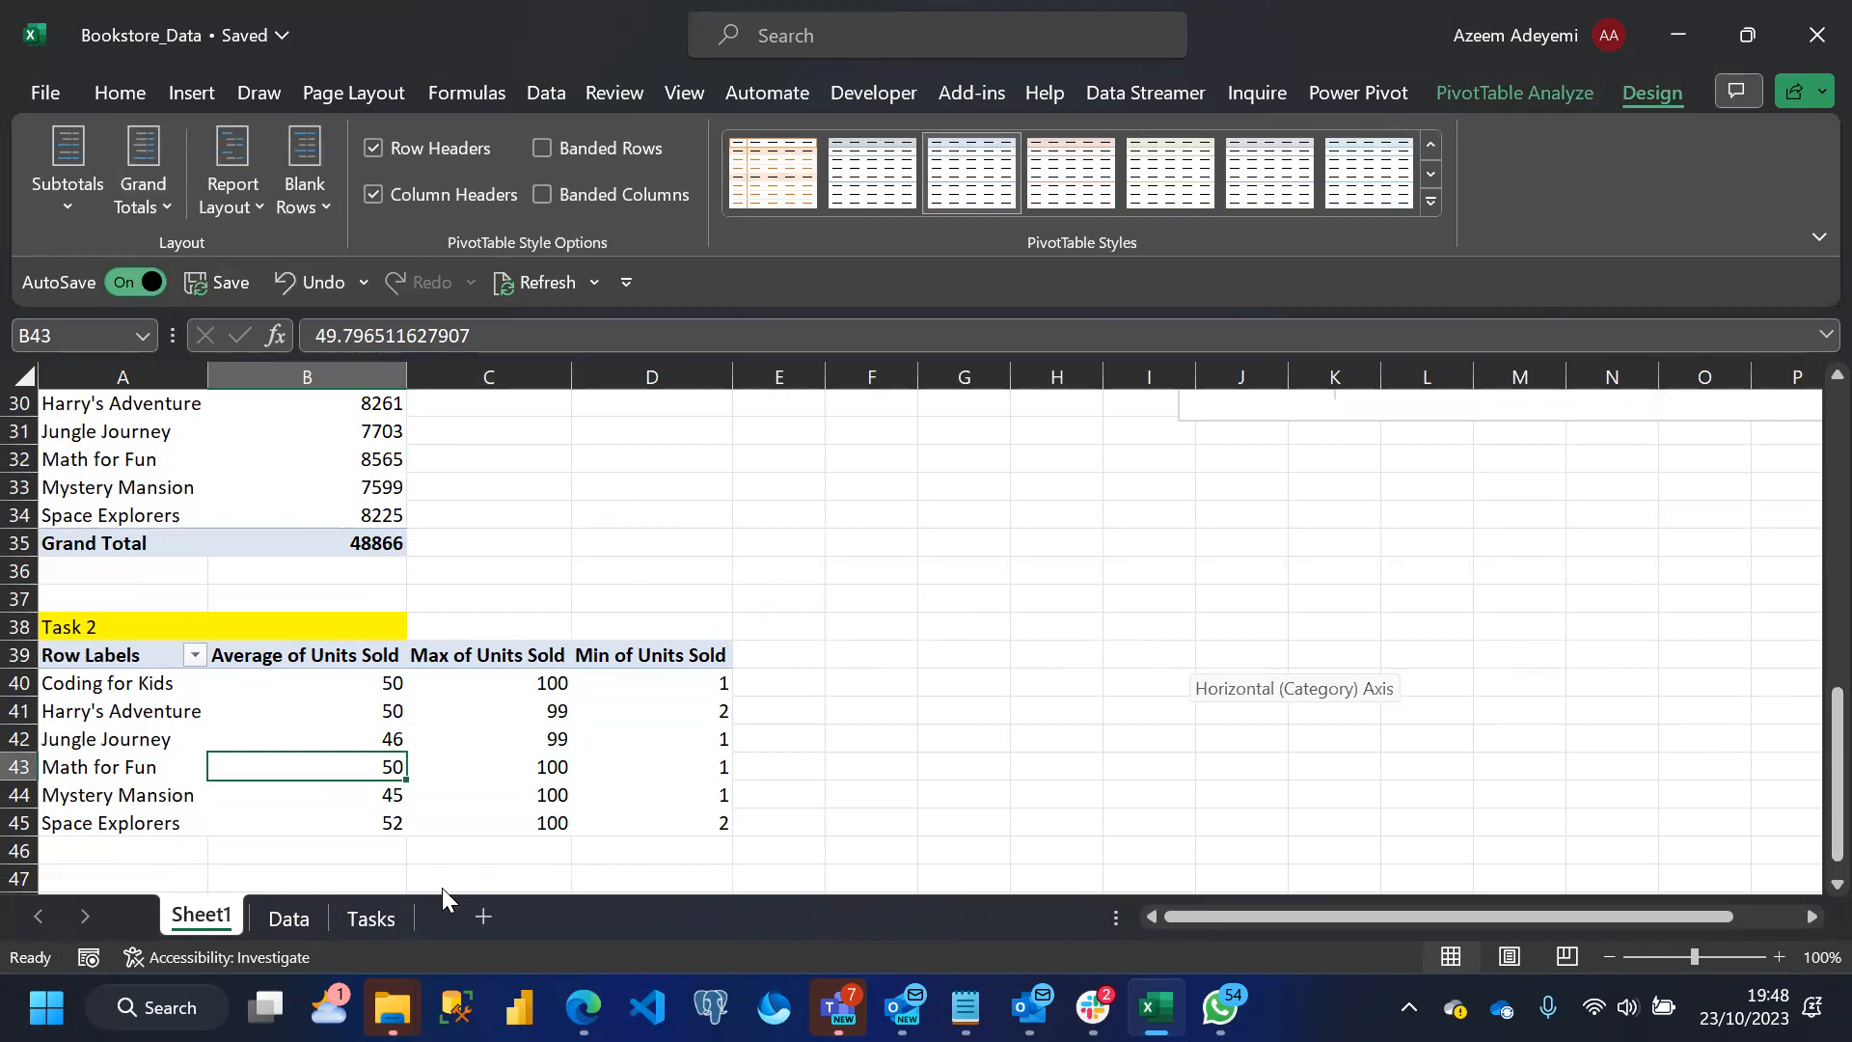
# Check the task number on the Tasks sheet and change the heading in Sheet1 cell A38 to Task 4
pyautogui.click(372, 917)
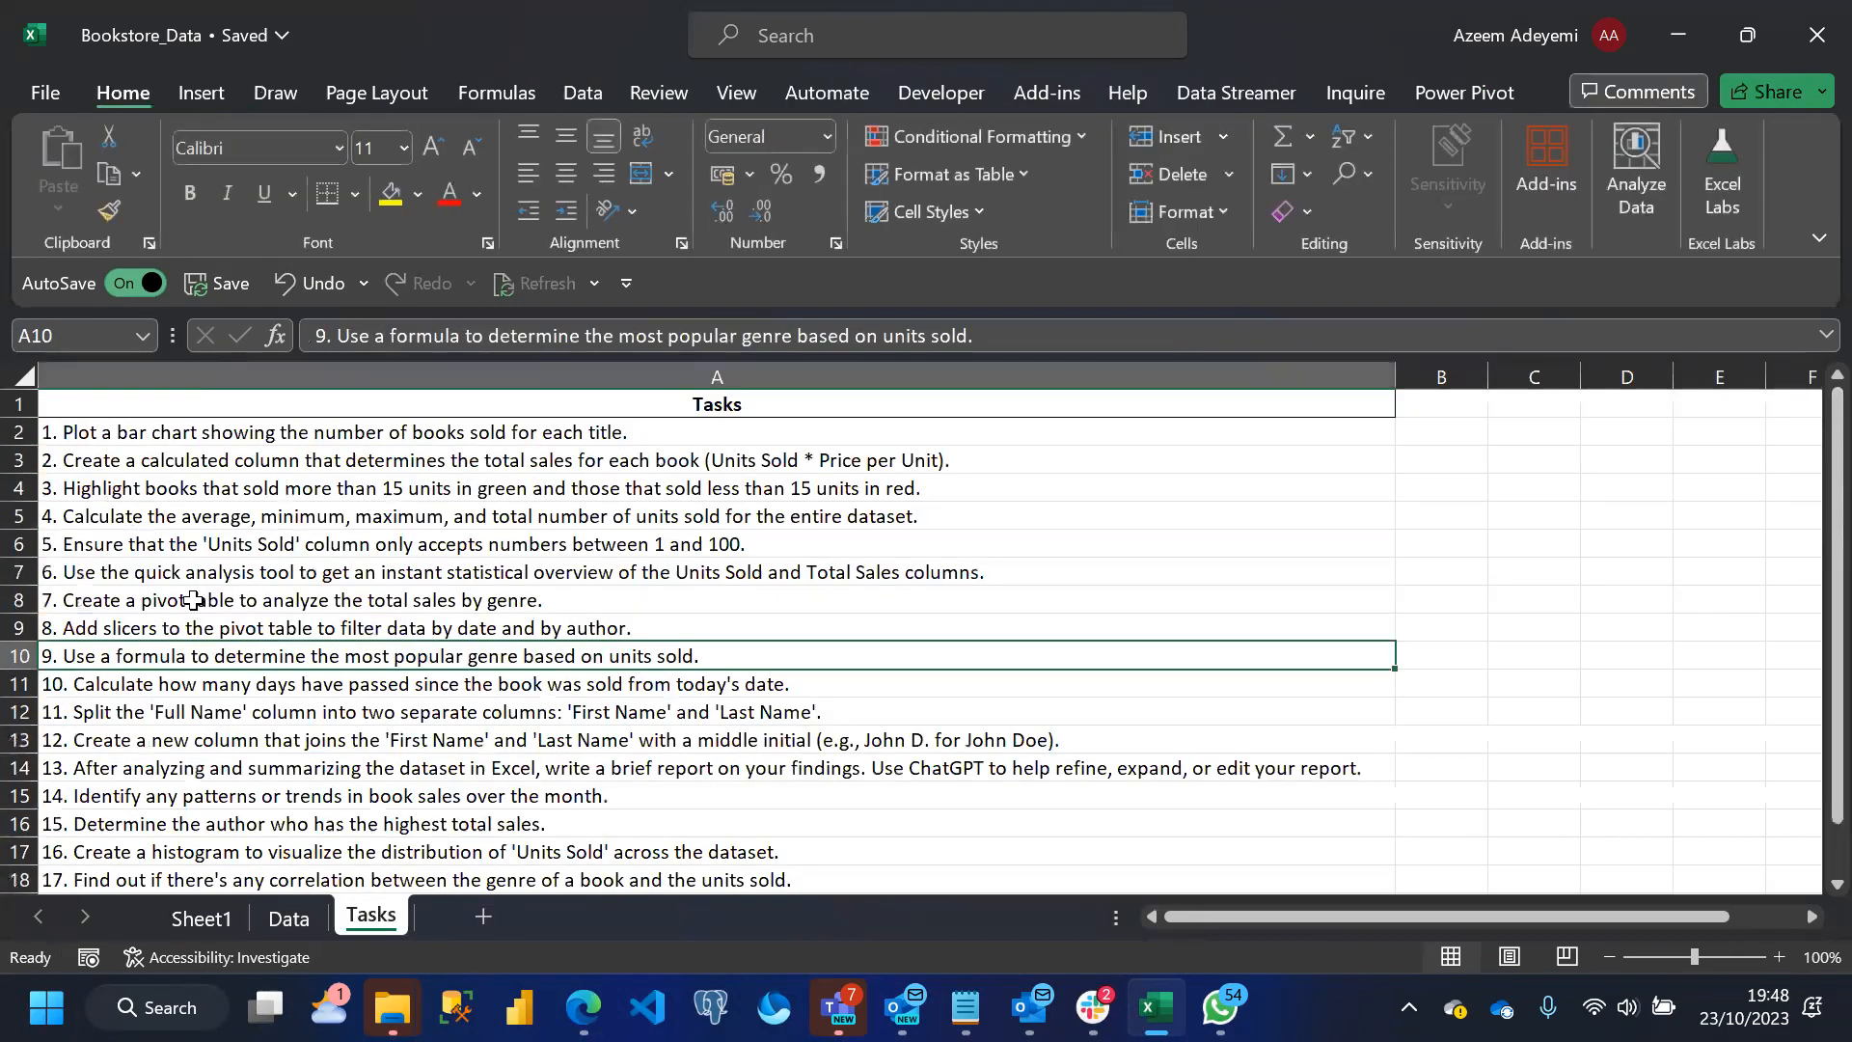
pyautogui.click(212, 919)
pyautogui.click(123, 628)
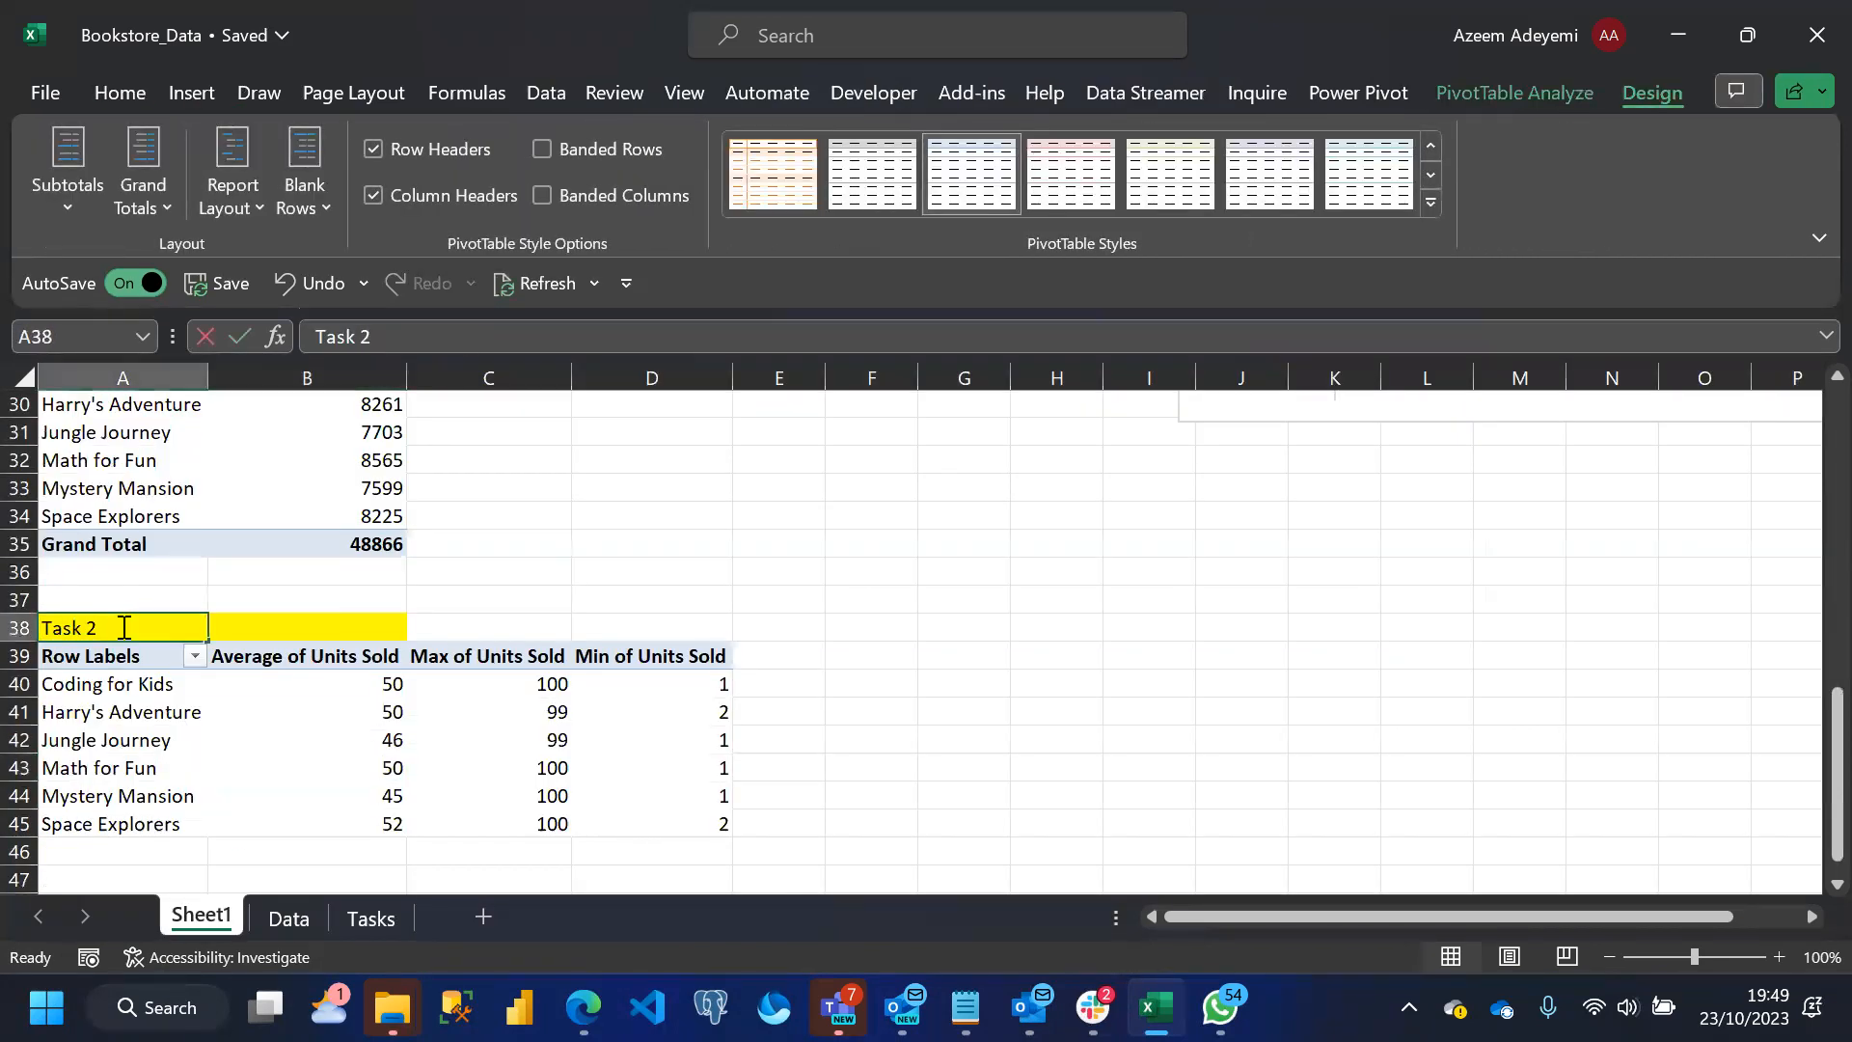
pyautogui.doubleClick(124, 628)
pyautogui.press('BackSpace')
pyautogui.write('4')
pyautogui.press('Return')
pyautogui.press('Down')
pyautogui.press('Down')
pyautogui.press('Down')
pyautogui.press('Down')
pyautogui.press('Down')
pyautogui.press('Down')
pyautogui.press('Down')
pyautogui.press('Down')
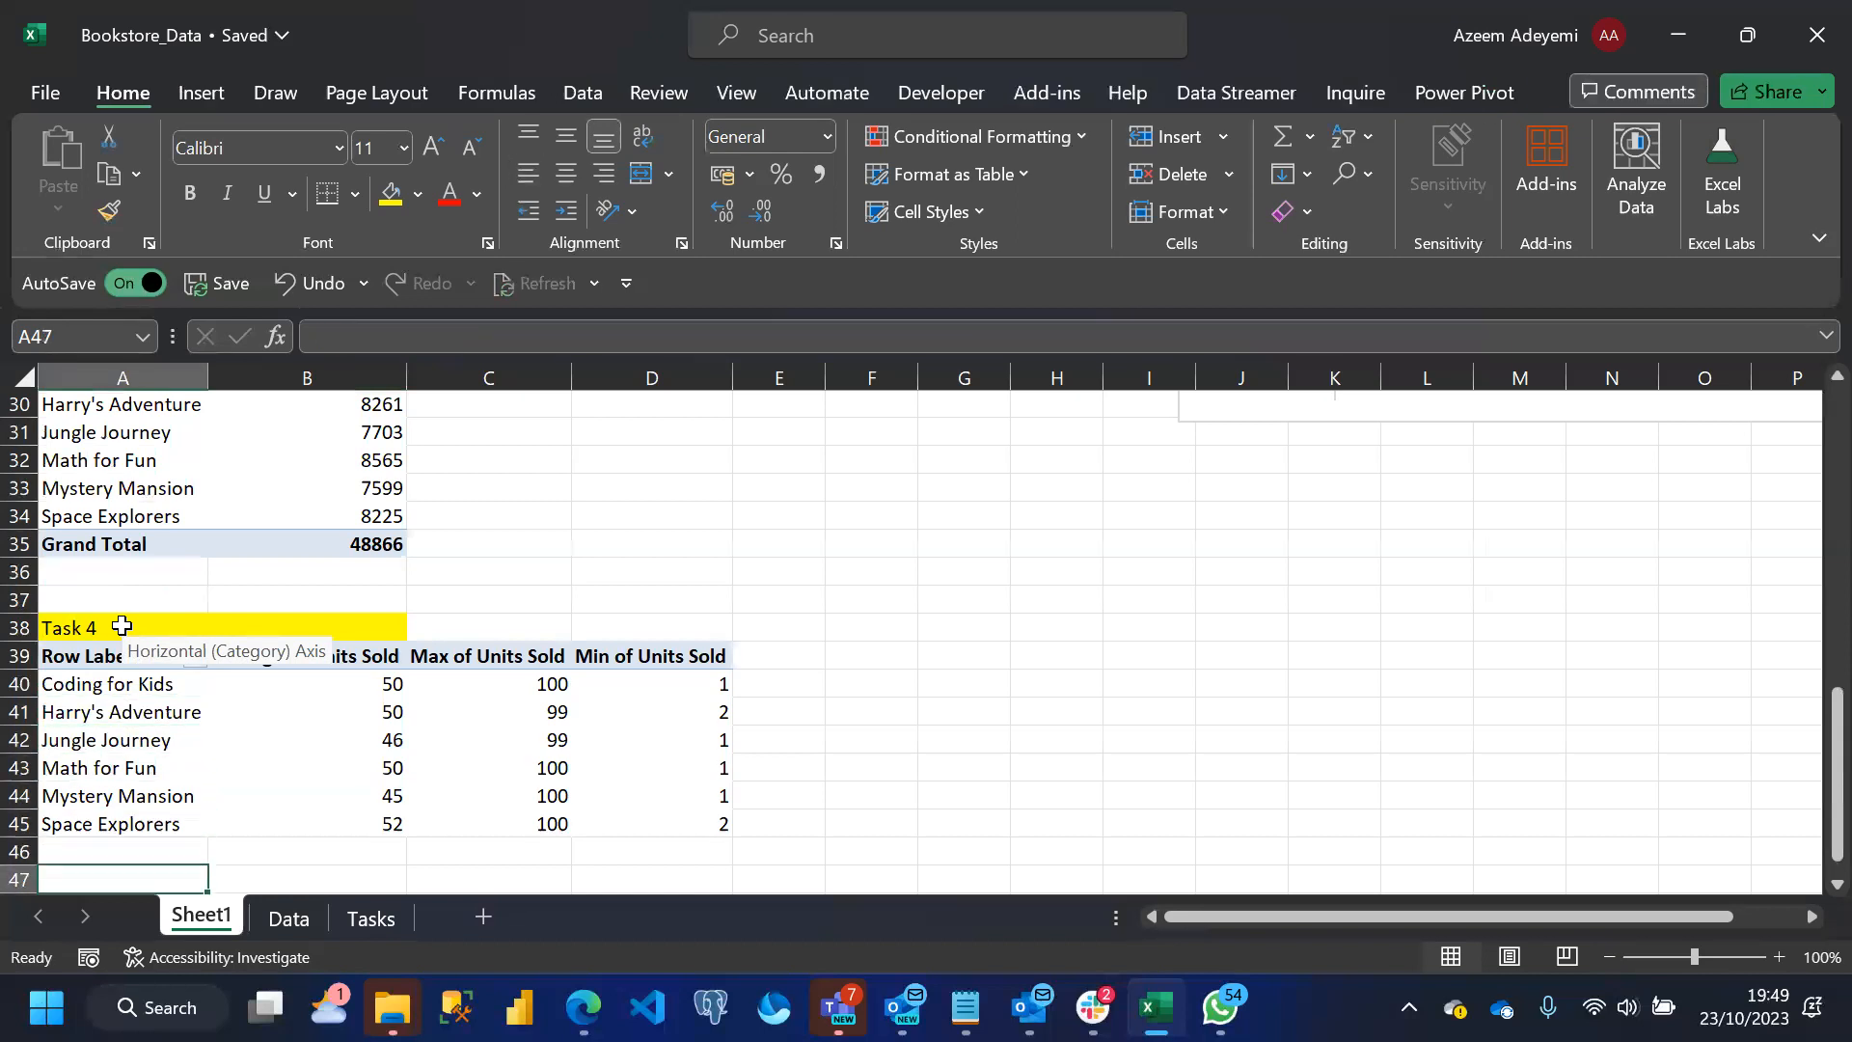
pyautogui.press('Down')
pyautogui.press('Down')
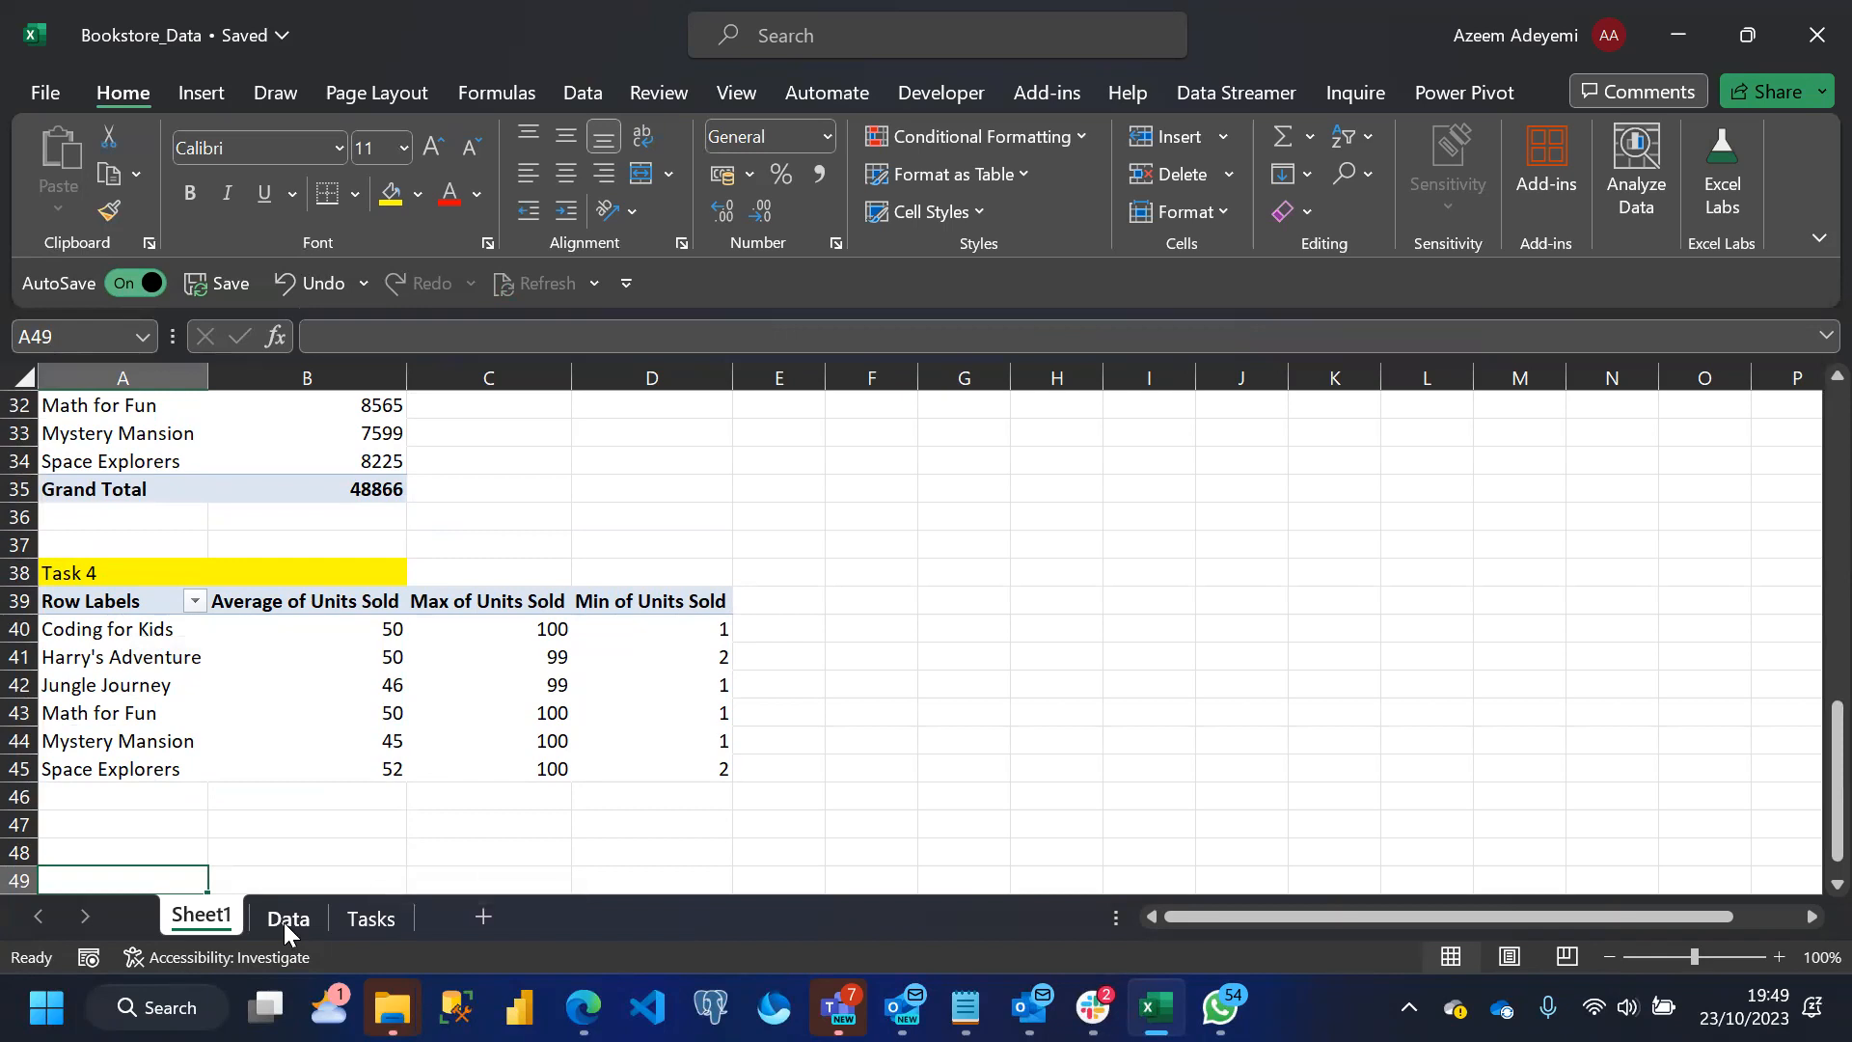
# Recheck the Task 4 wording and add Sum of Units Sold as the first value in the Task 4 pivot table
pyautogui.click(367, 919)
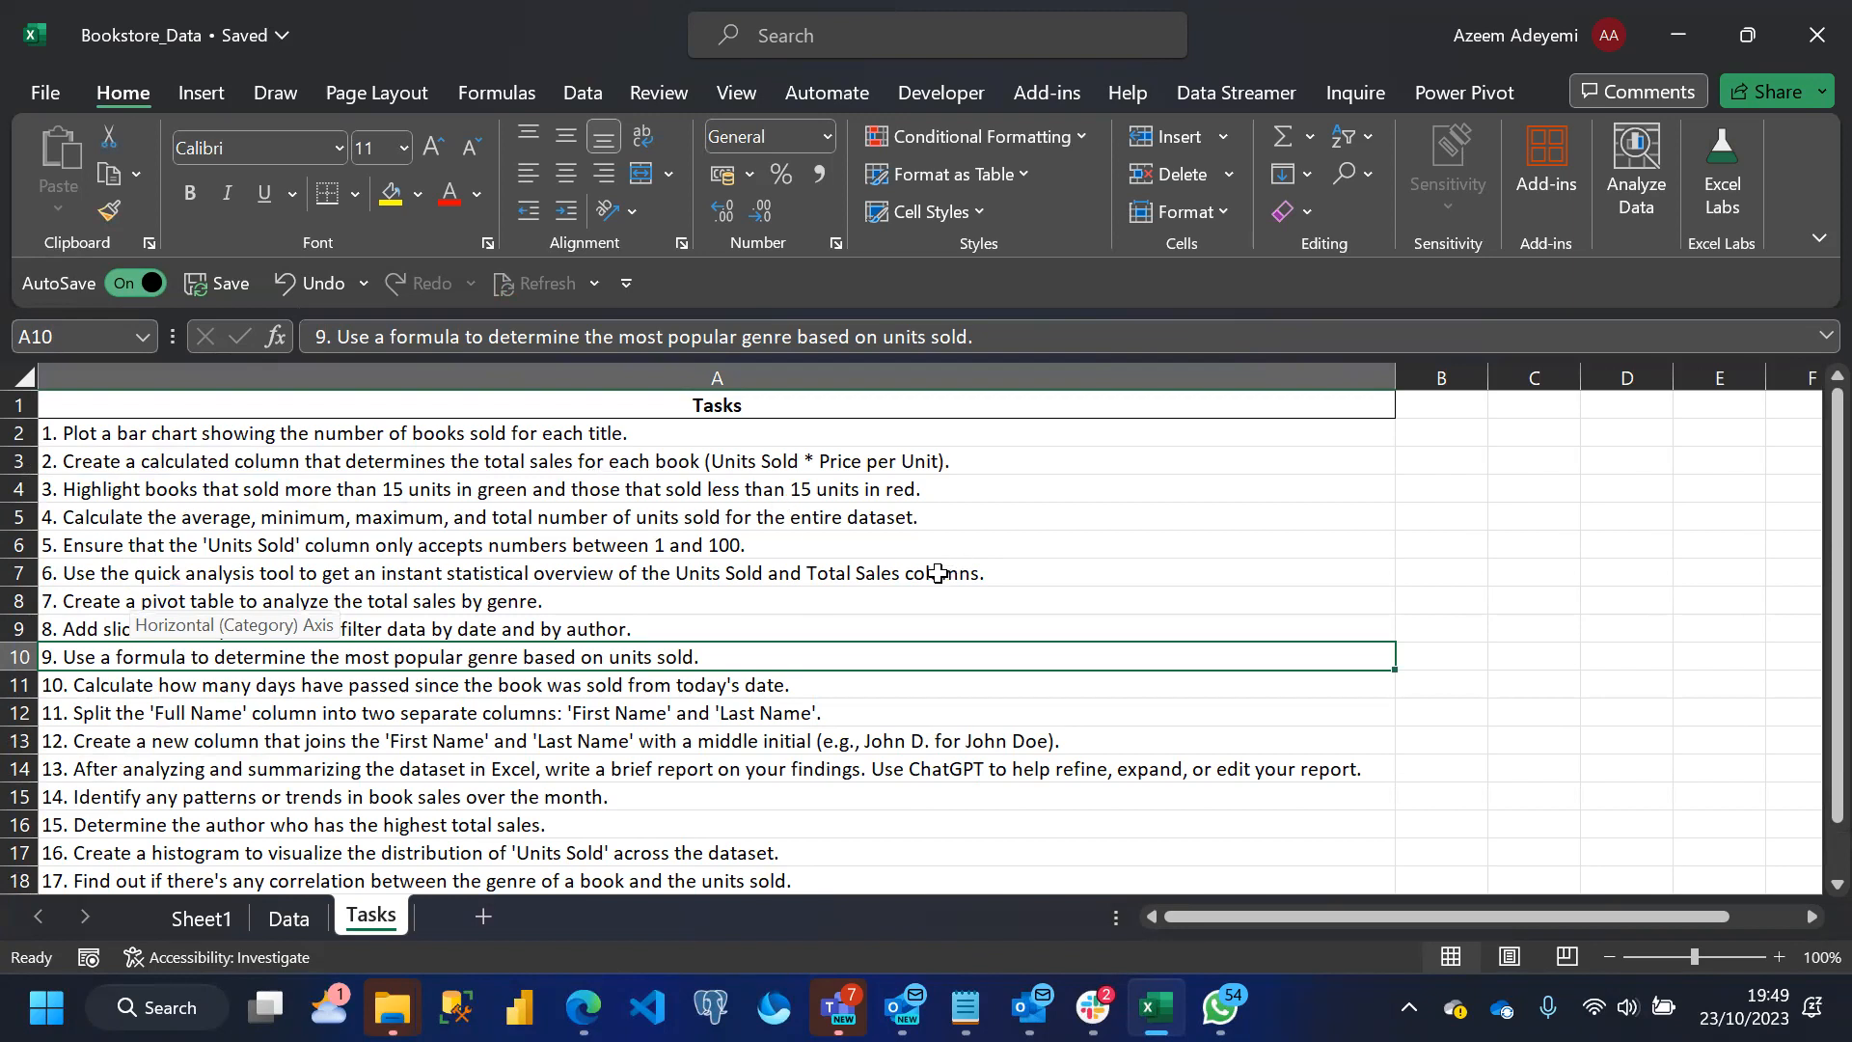
pyautogui.click(203, 920)
pyautogui.click(246, 710)
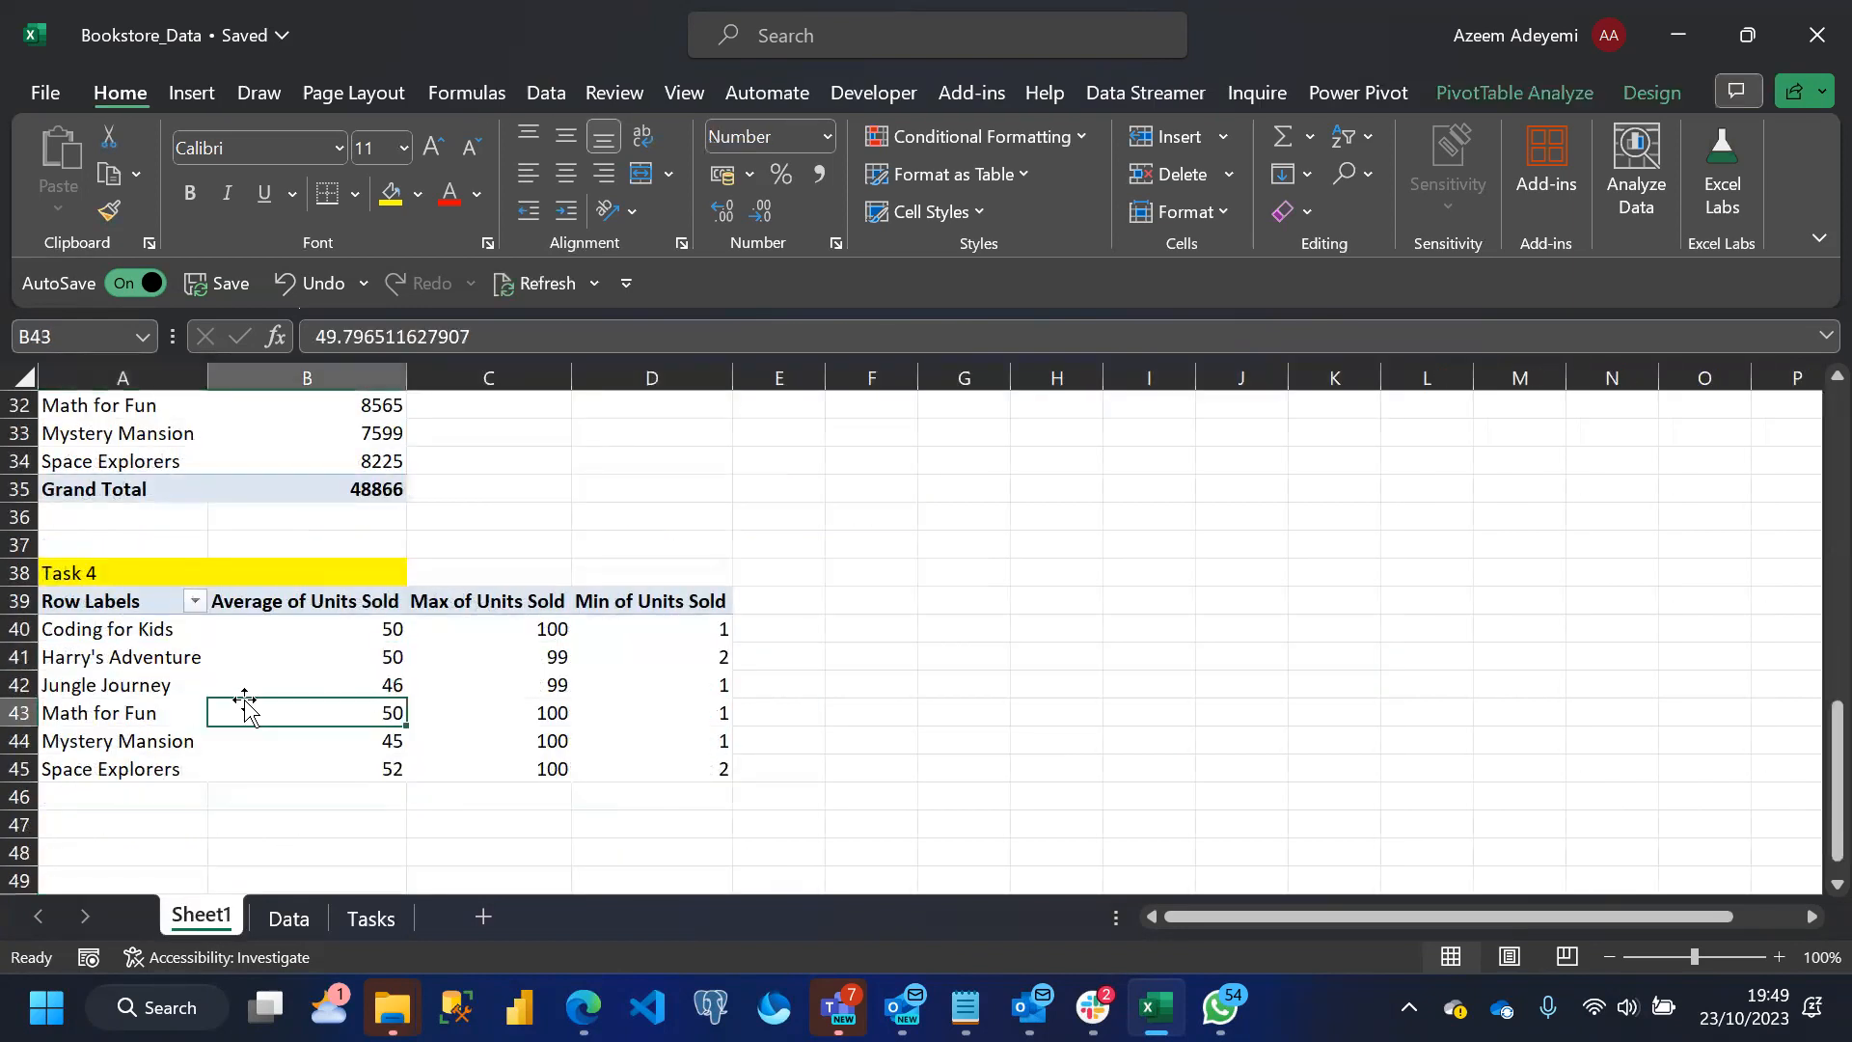
pyautogui.click(1503, 95)
pyautogui.click(1666, 142)
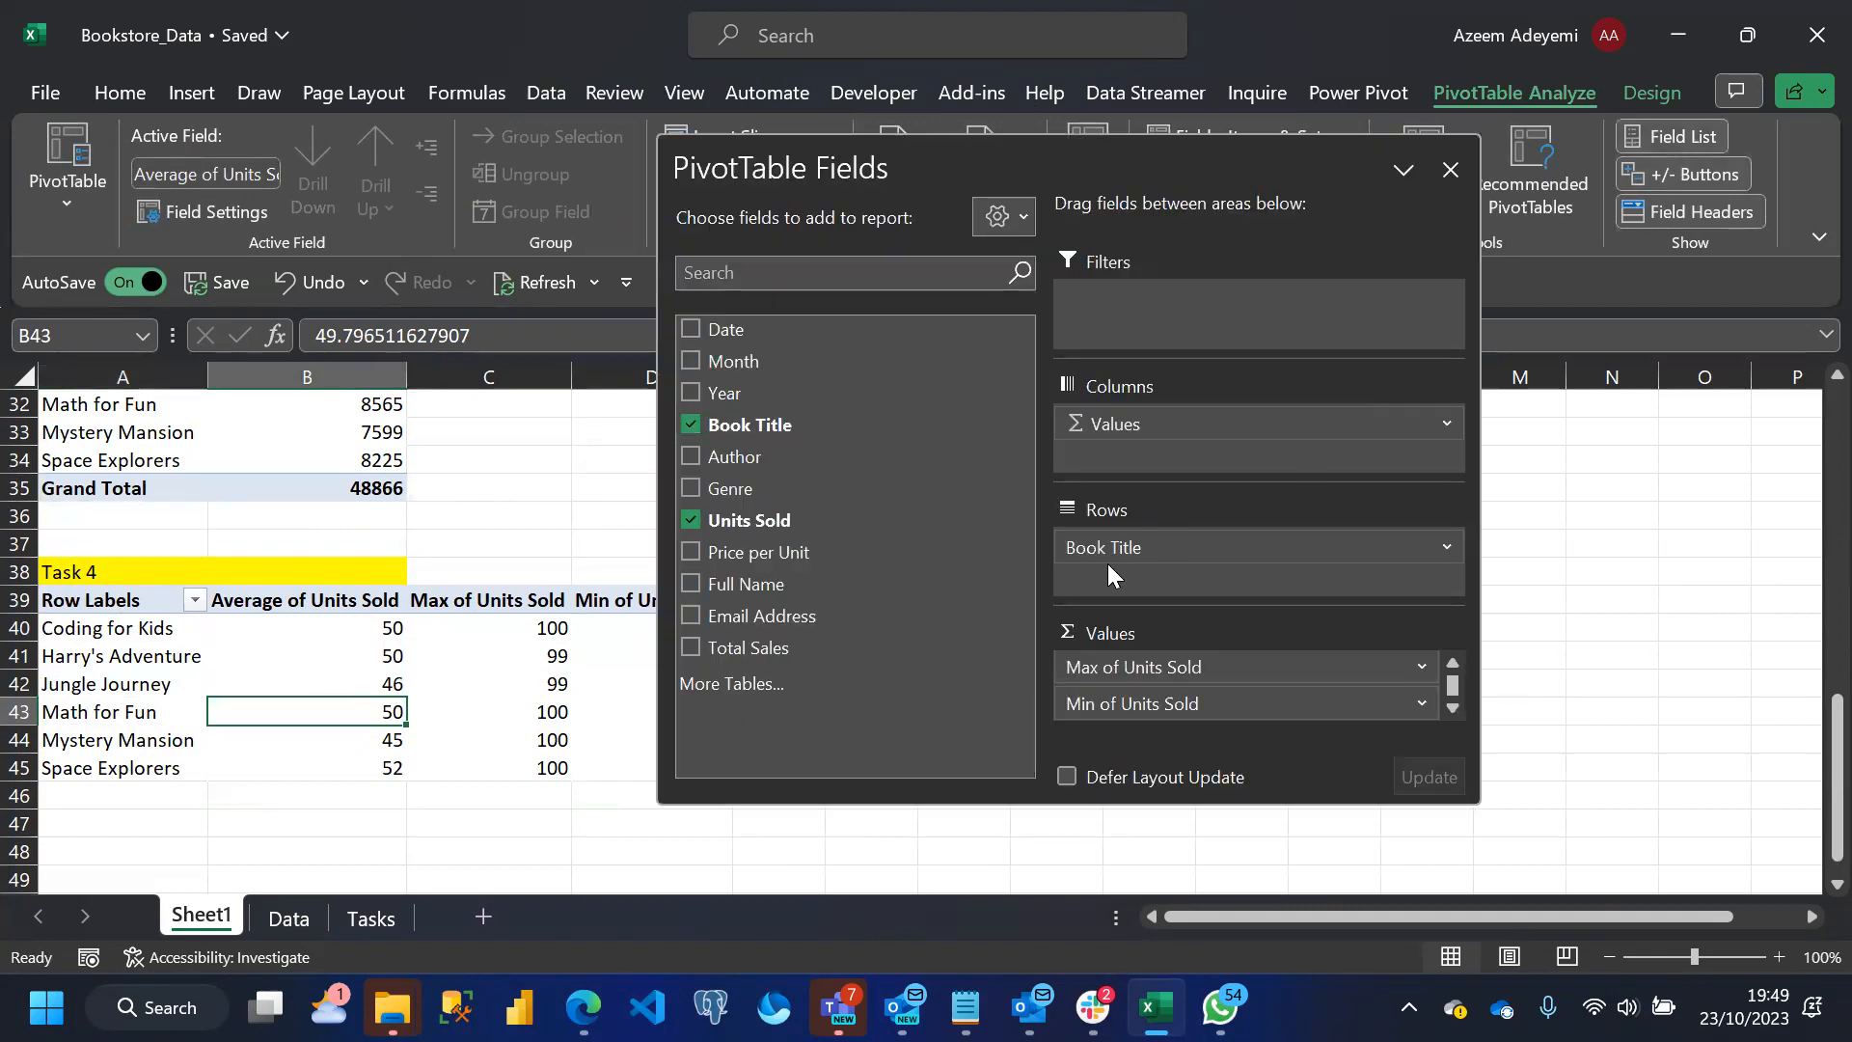
pyautogui.moveTo(761, 529); pyautogui.dragTo(1146, 659)
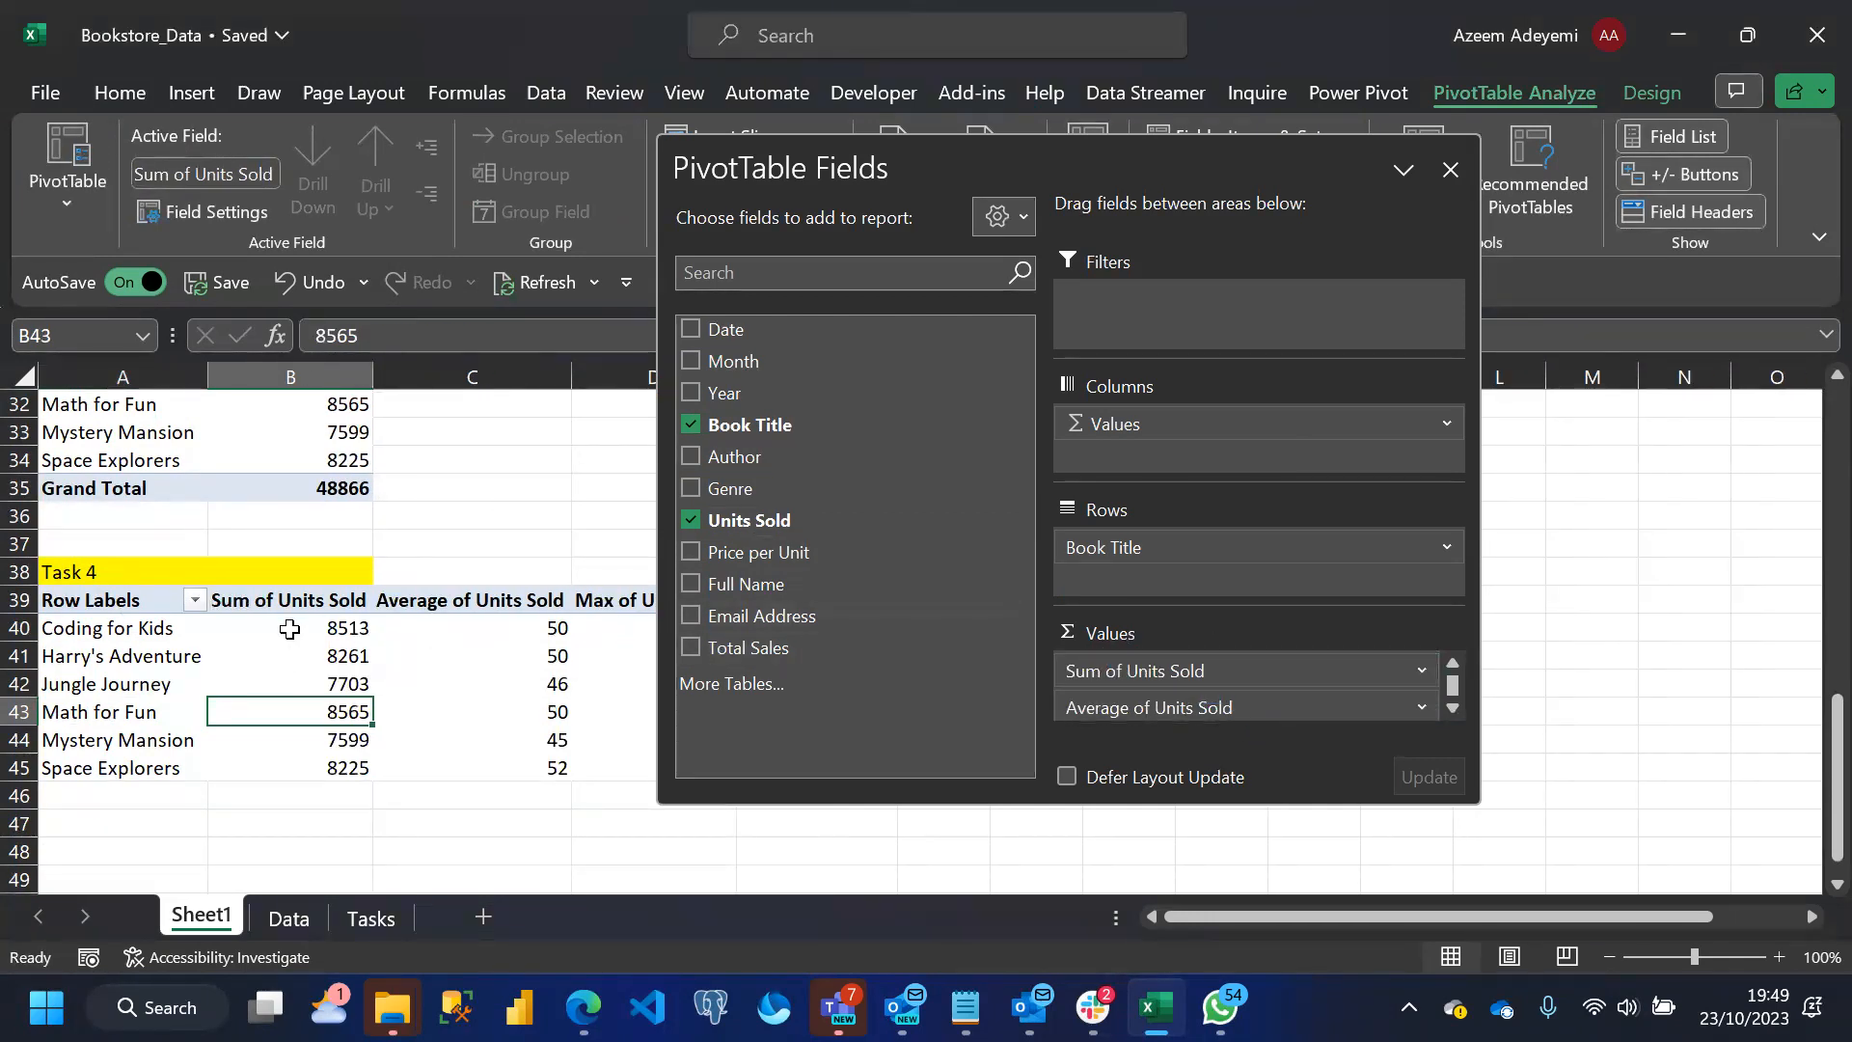
# Rename the Sum of Units Sold column in the Task 4 pivot table to Total Units Sold and close the field list
pyautogui.click(282, 588)
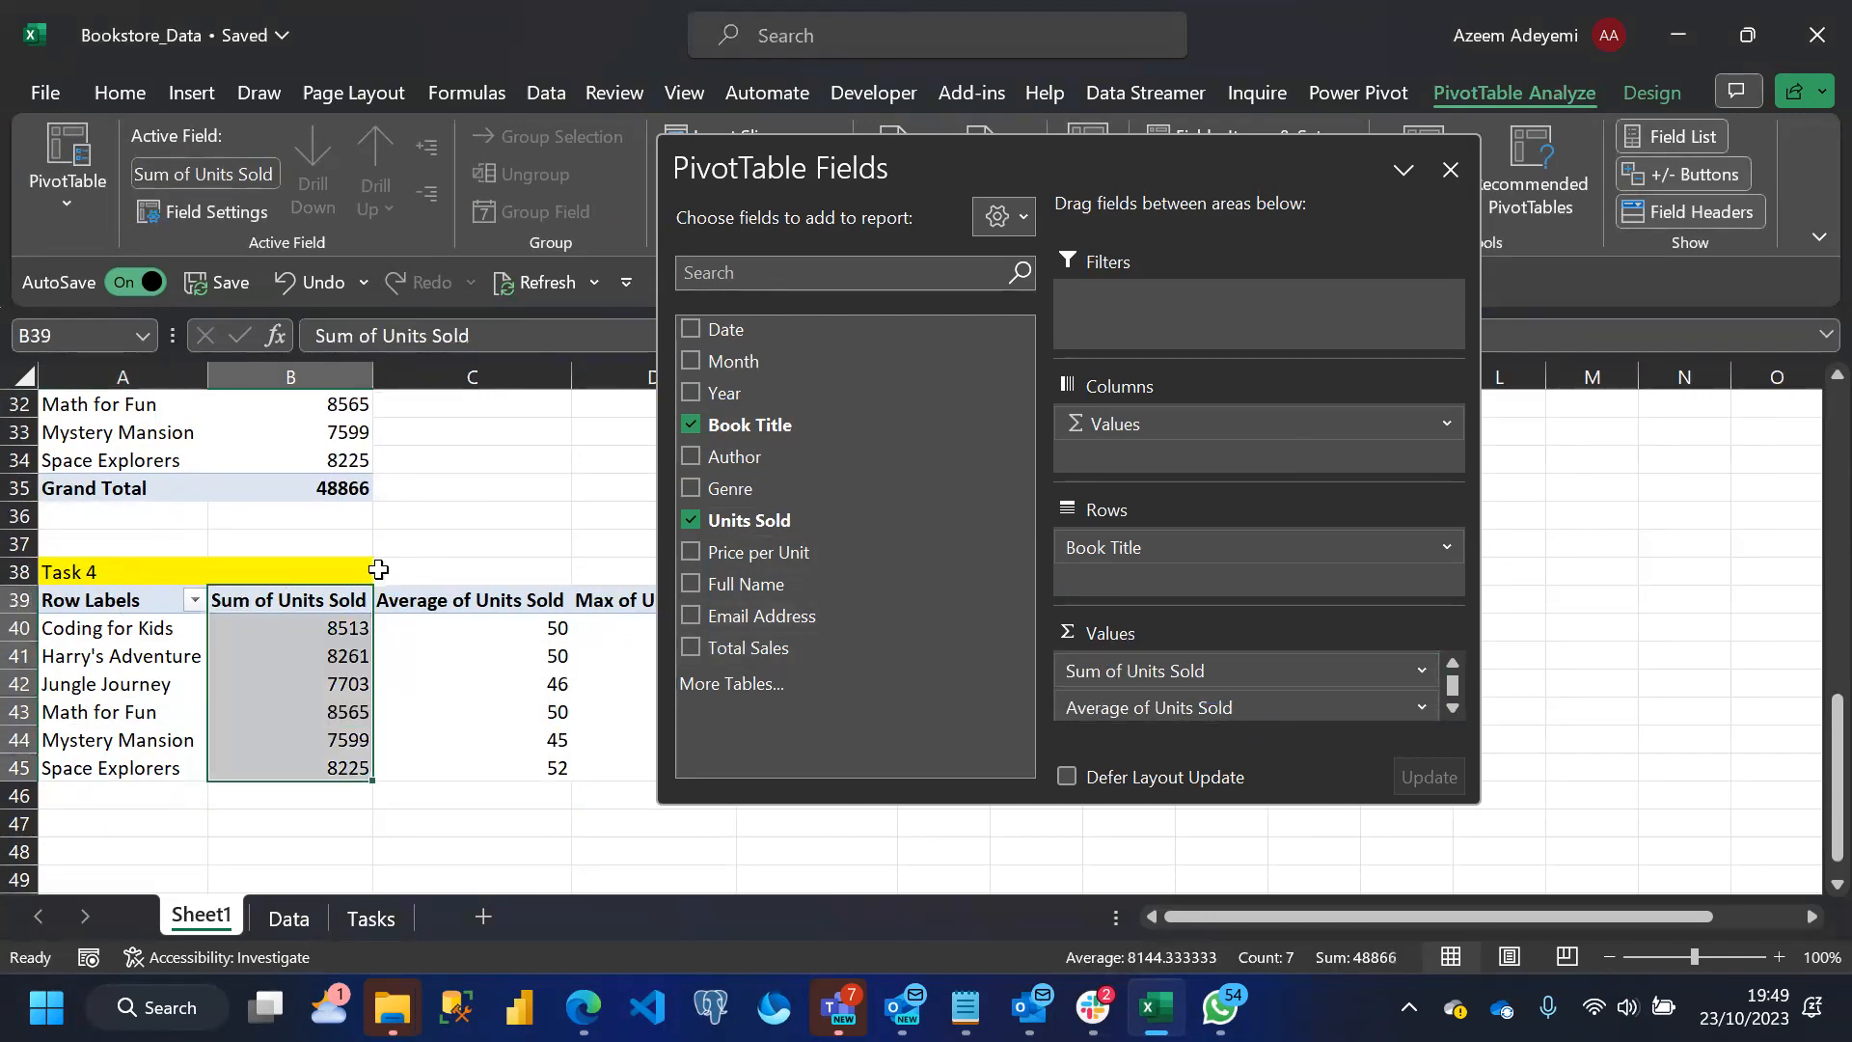
pyautogui.click(382, 335)
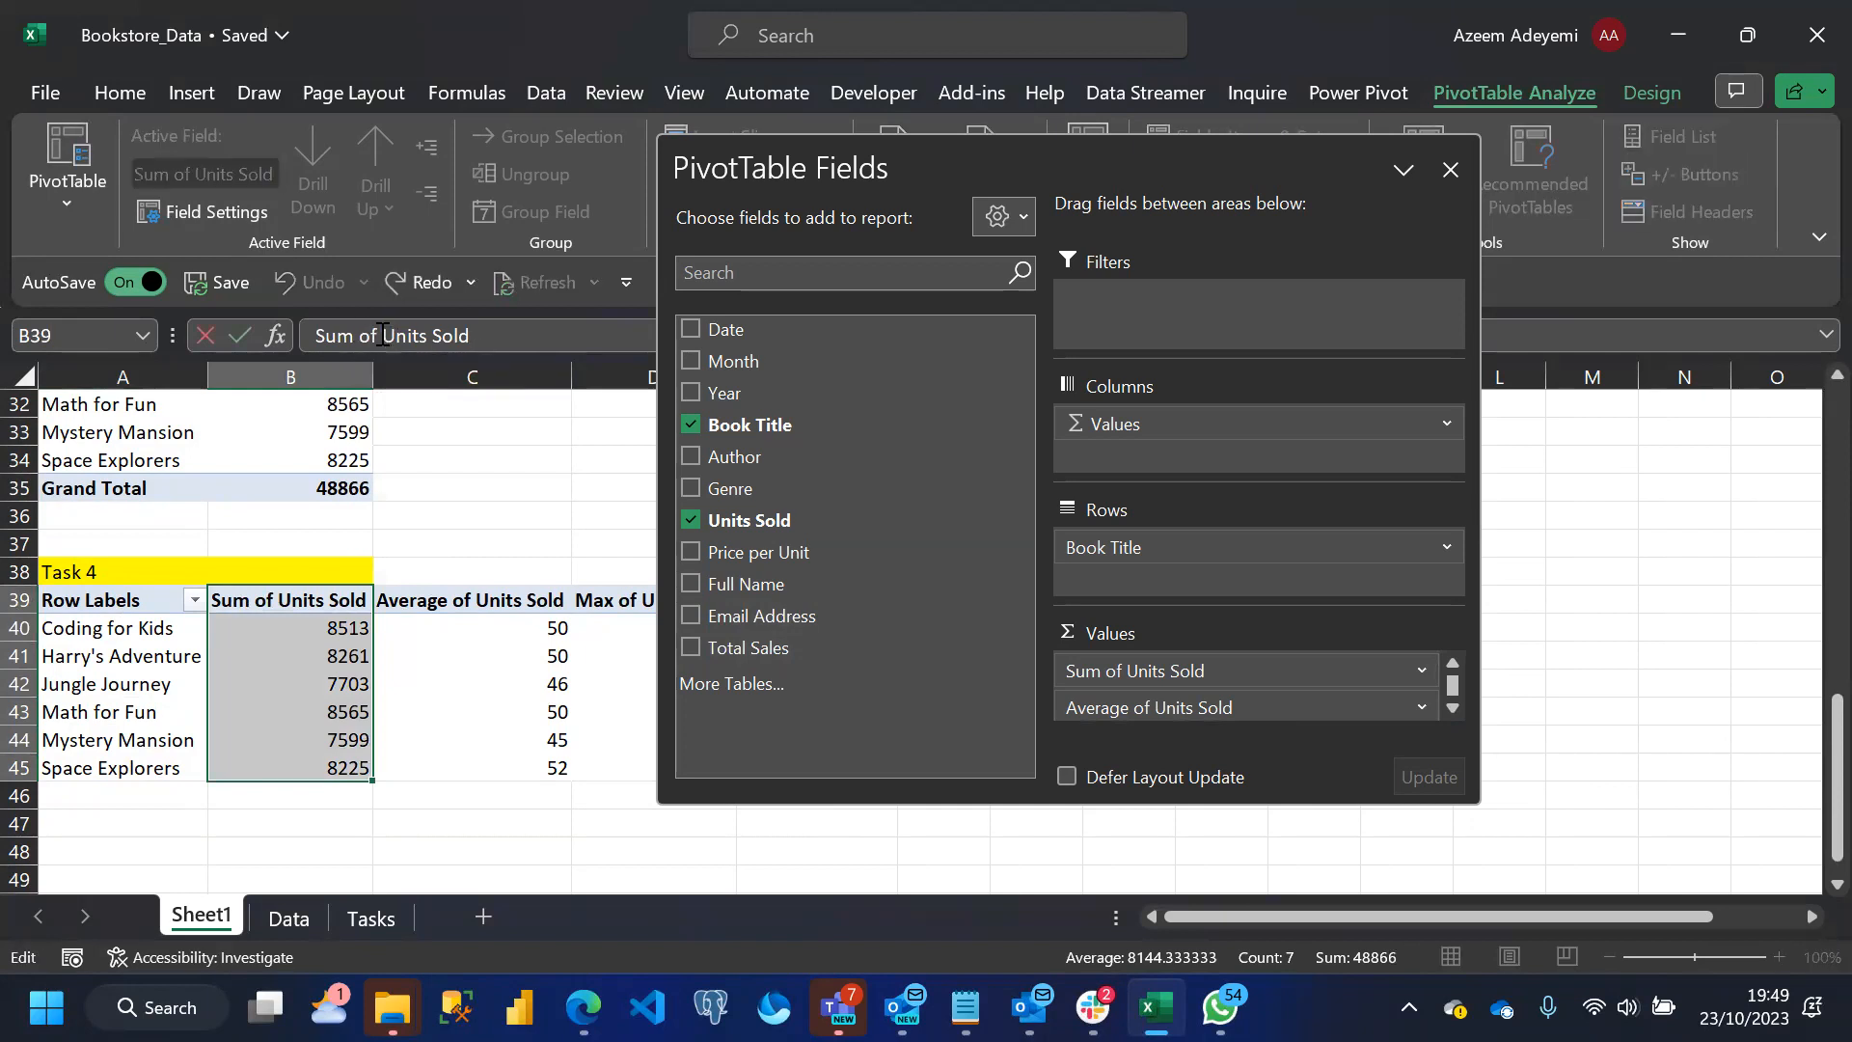
pyautogui.moveTo(382, 334); pyautogui.dragTo(243, 323)
pyautogui.write('Total')
pyautogui.press('Return')
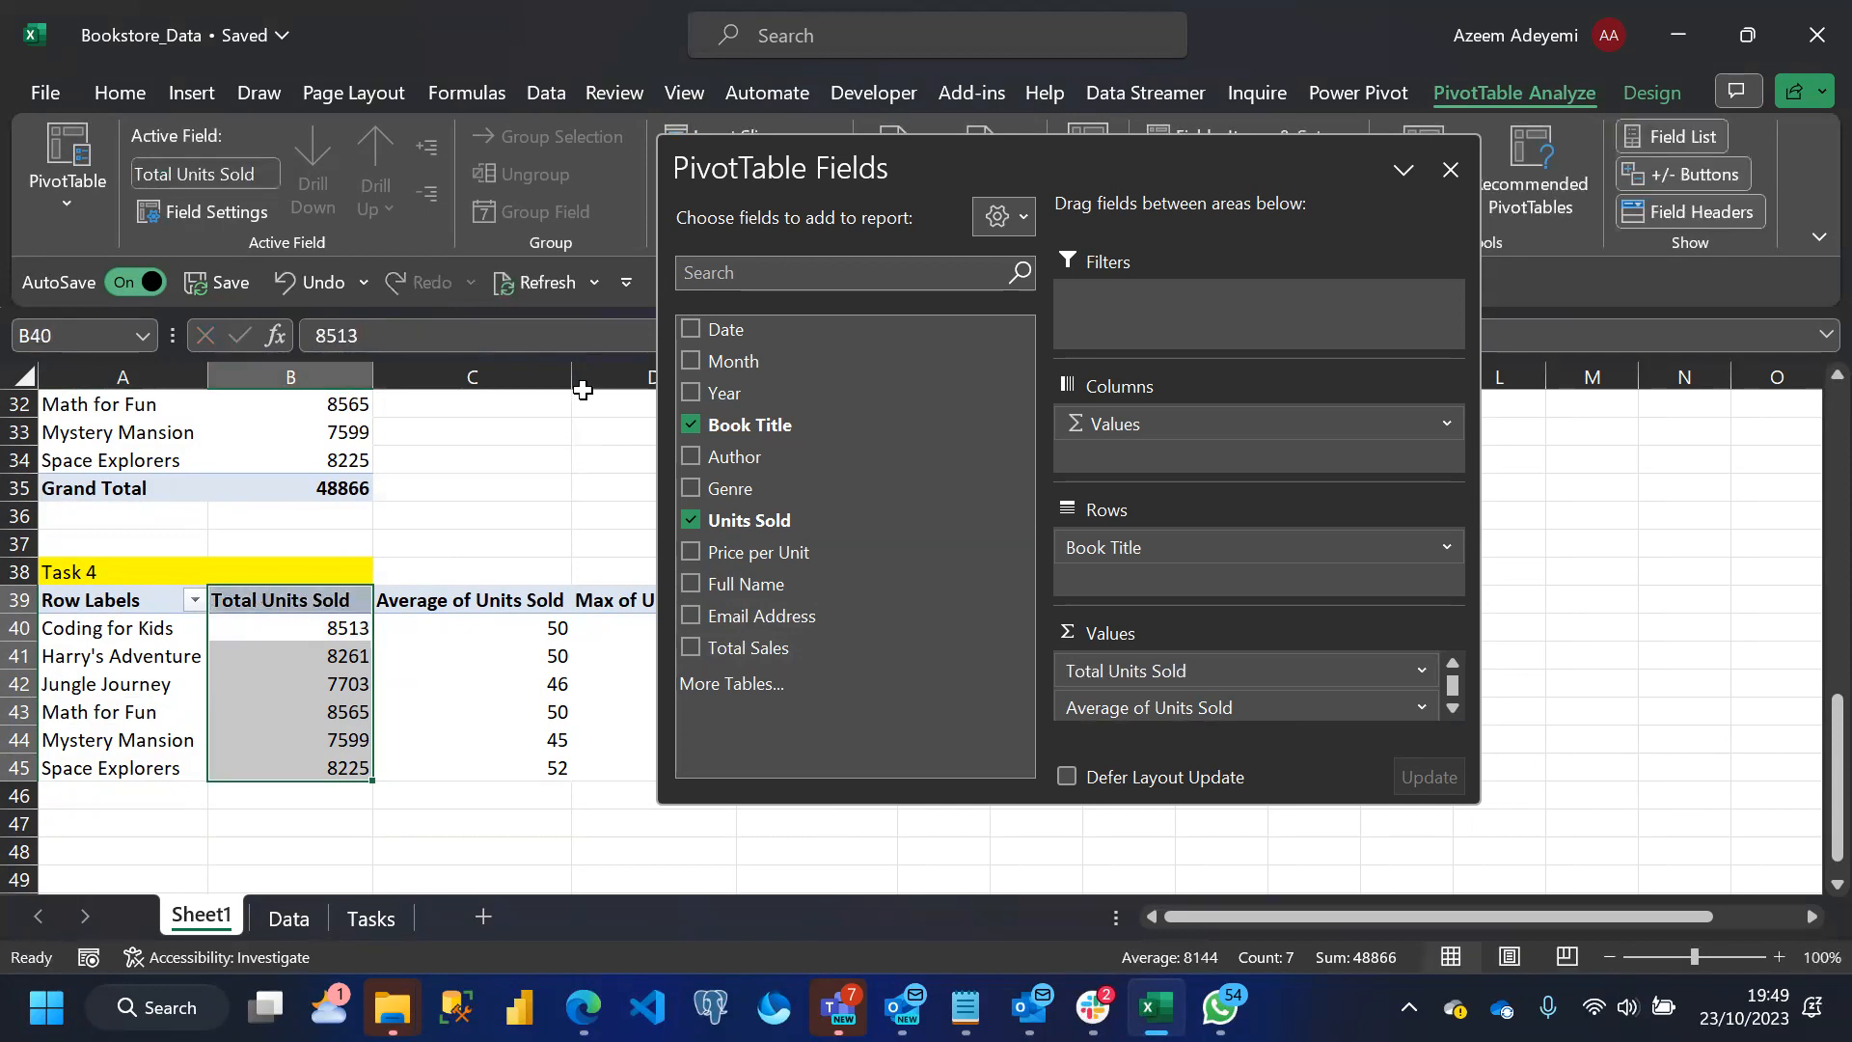
pyautogui.click(1452, 171)
pyautogui.click(1080, 581)
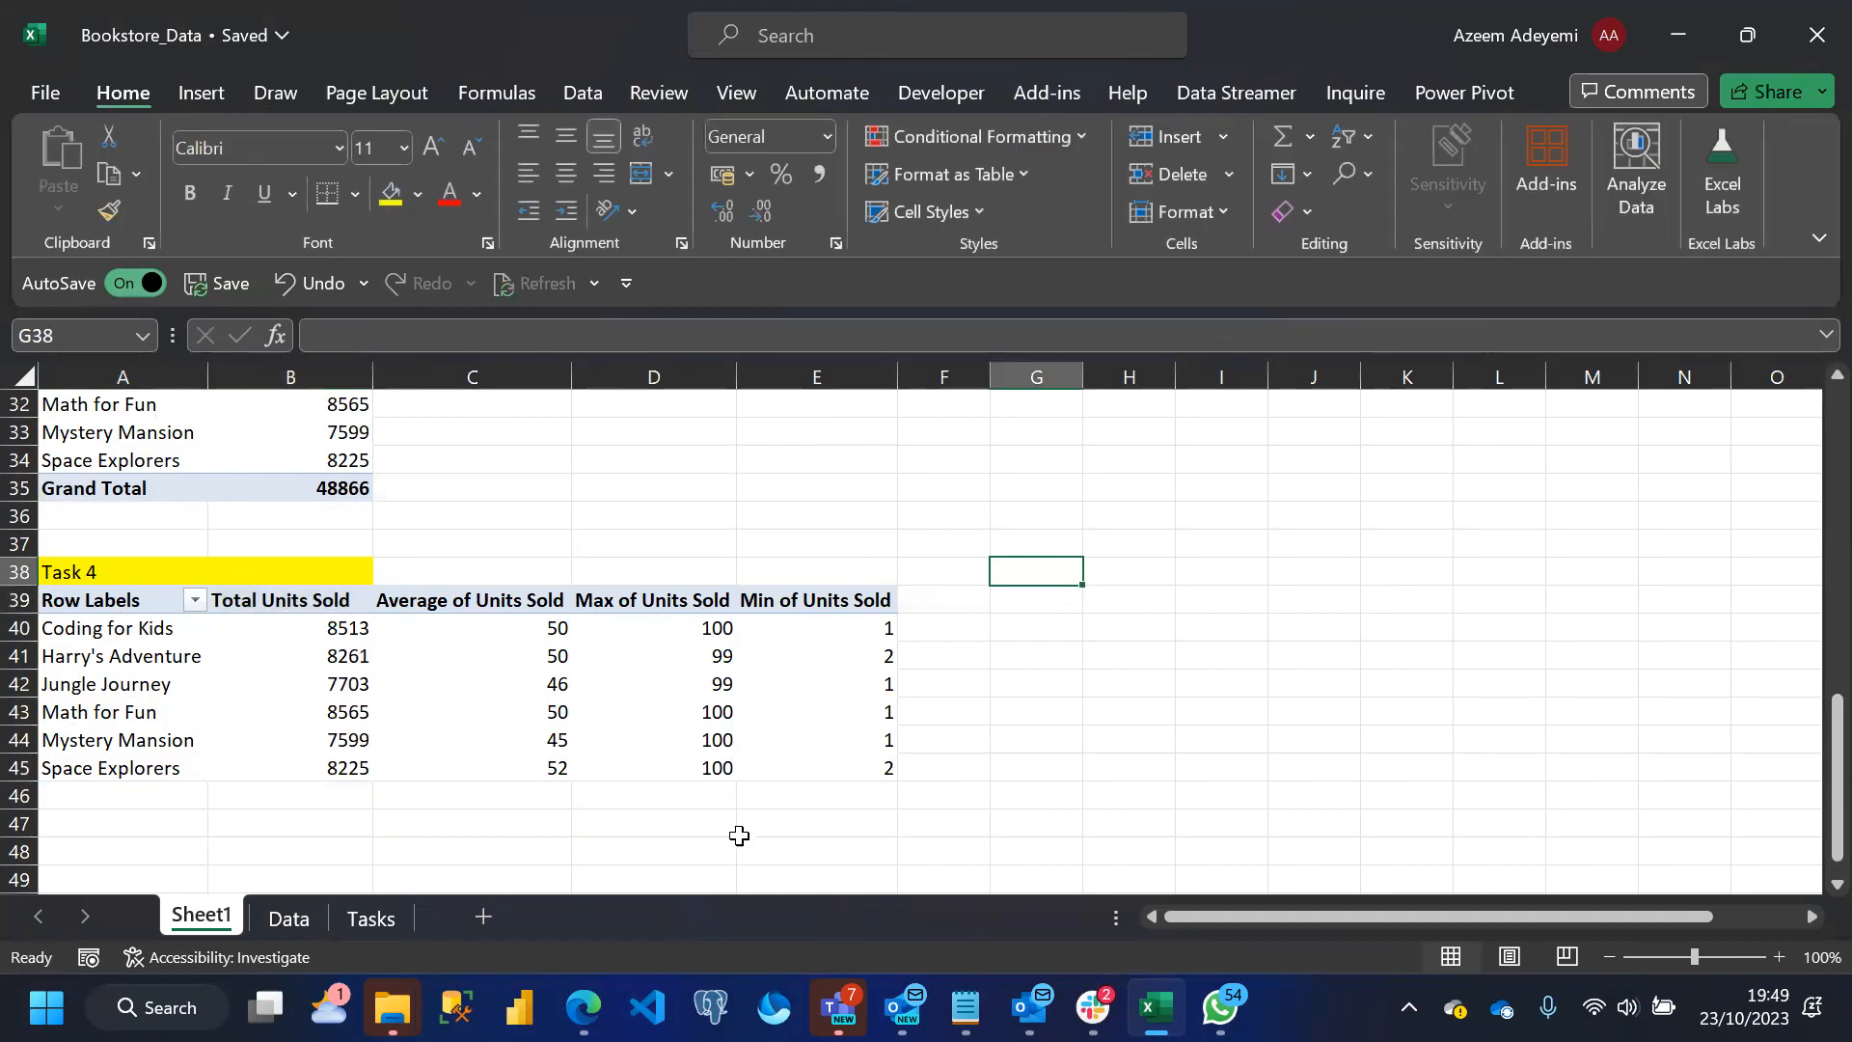
# Review the task list on the Tasks sheet and select task 5 about restricting the Units Sold column
pyautogui.click(472, 847)
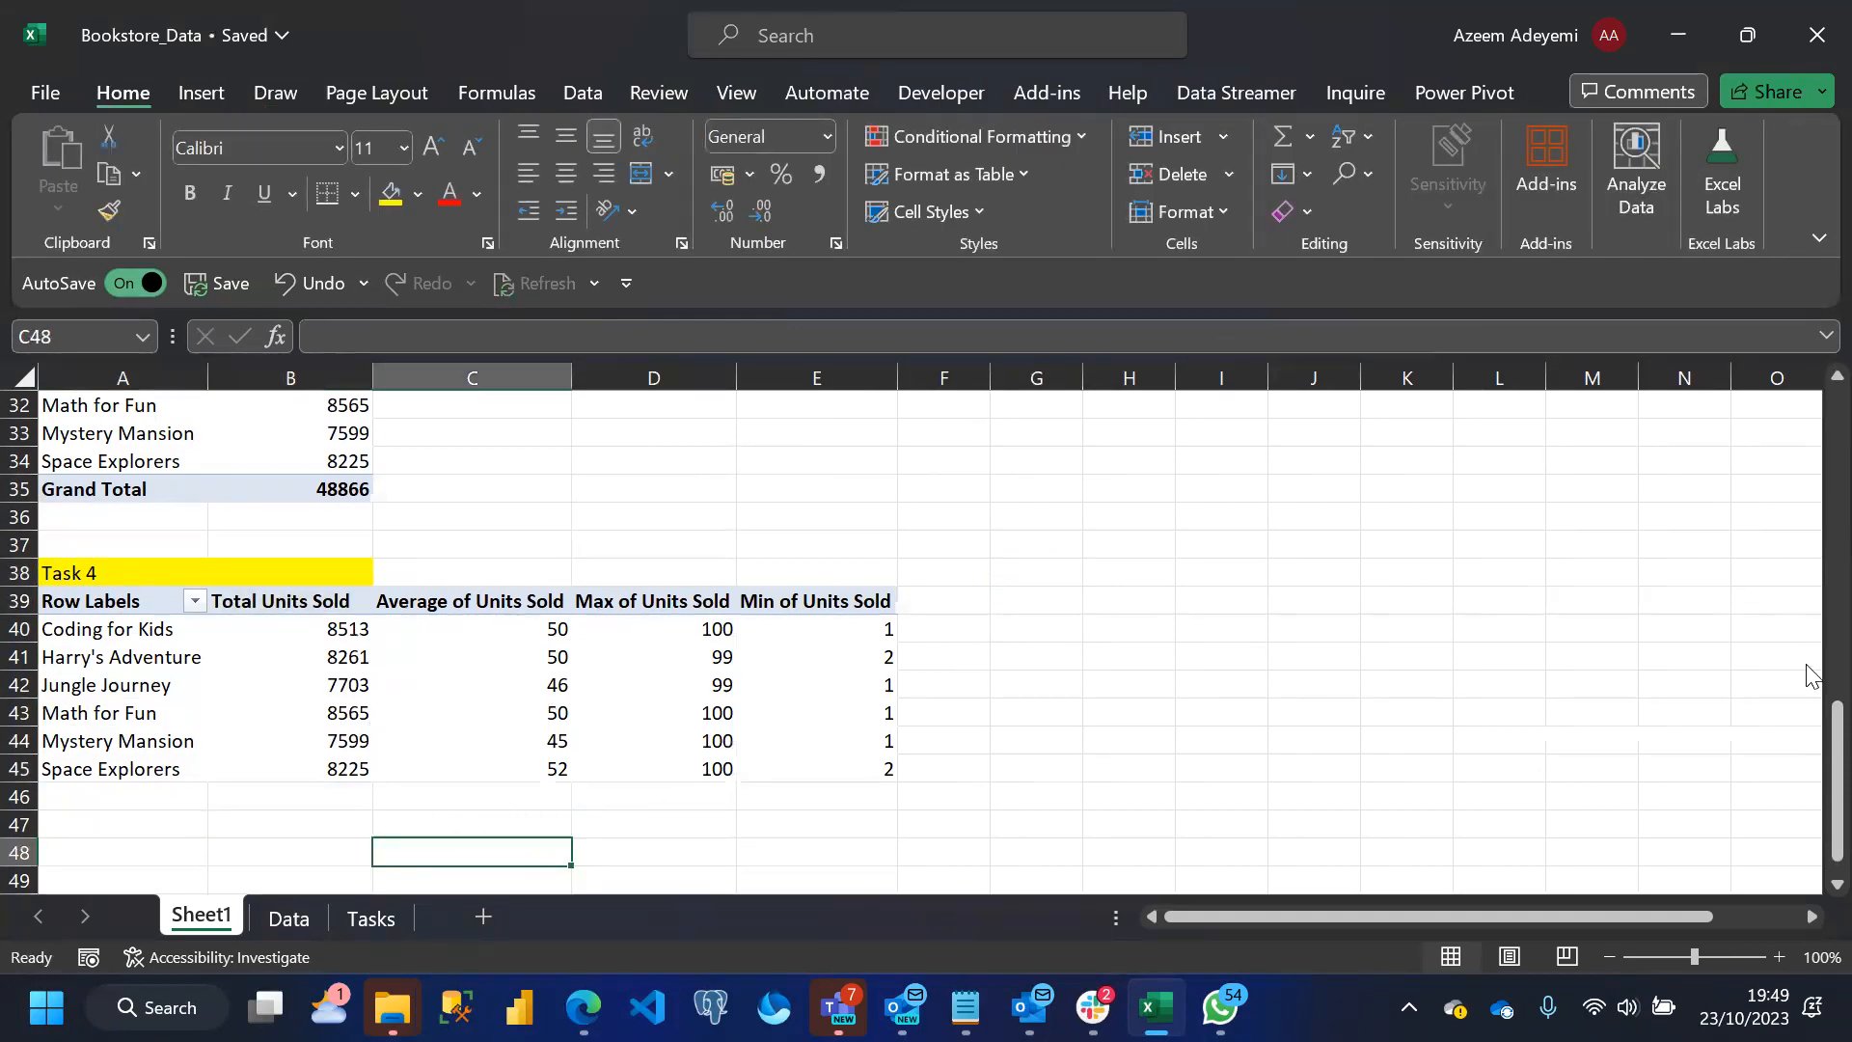
pyautogui.click(375, 921)
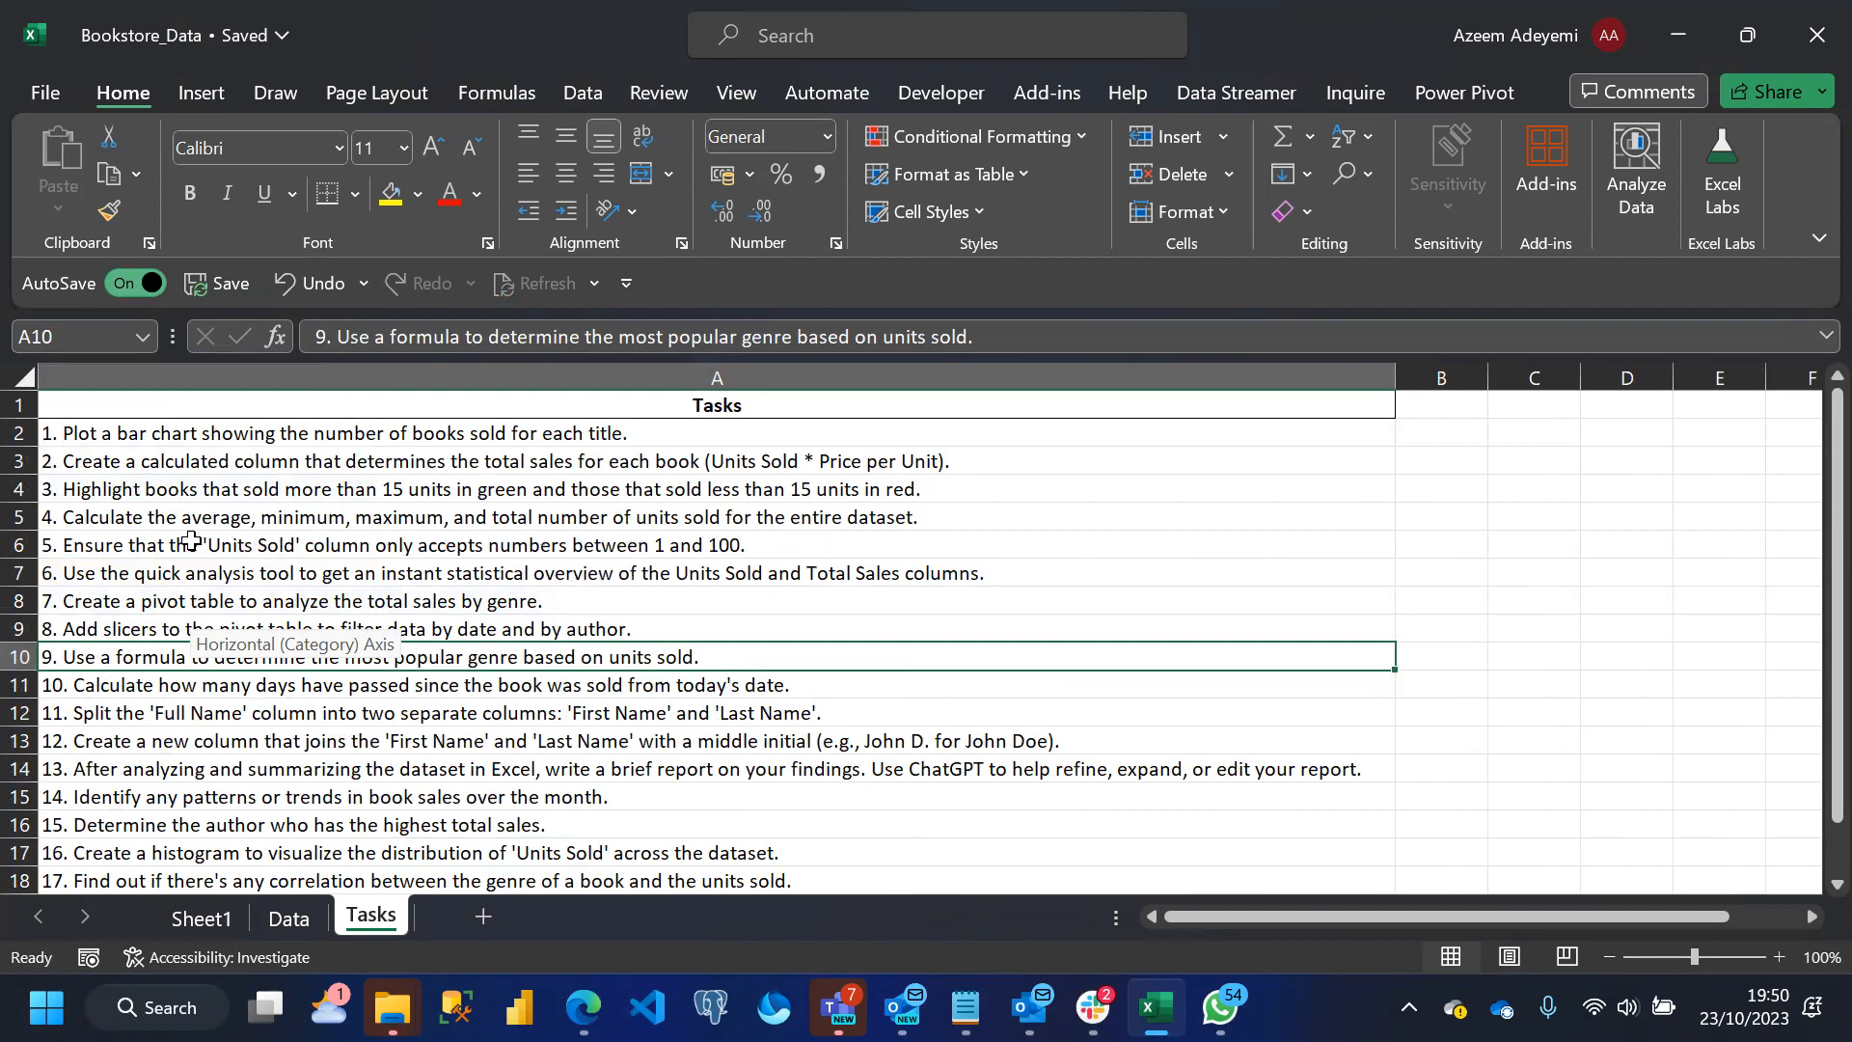
pyautogui.click(124, 546)
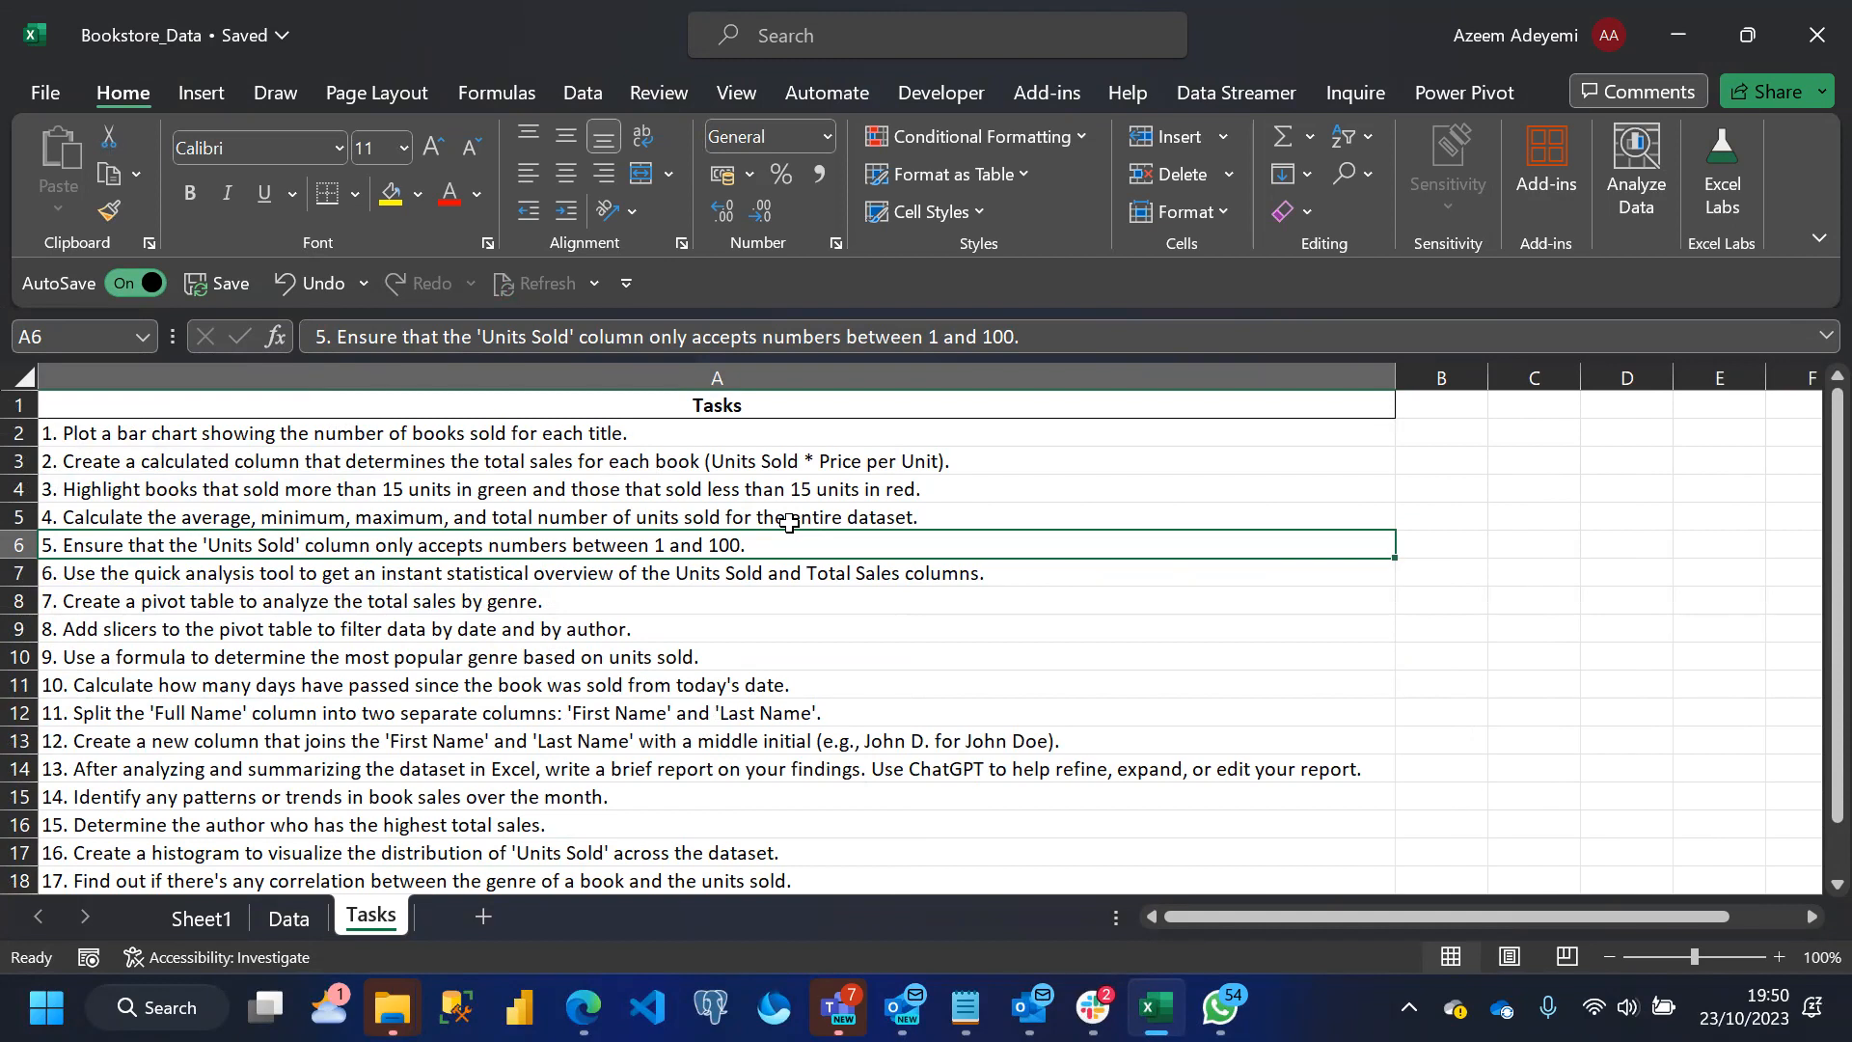
# On the Data sheet, try entering 200 as the Price per Unit in cell I8 and undo it
pyautogui.click(303, 918)
pyautogui.click(1223, 591)
pyautogui.press('Right')
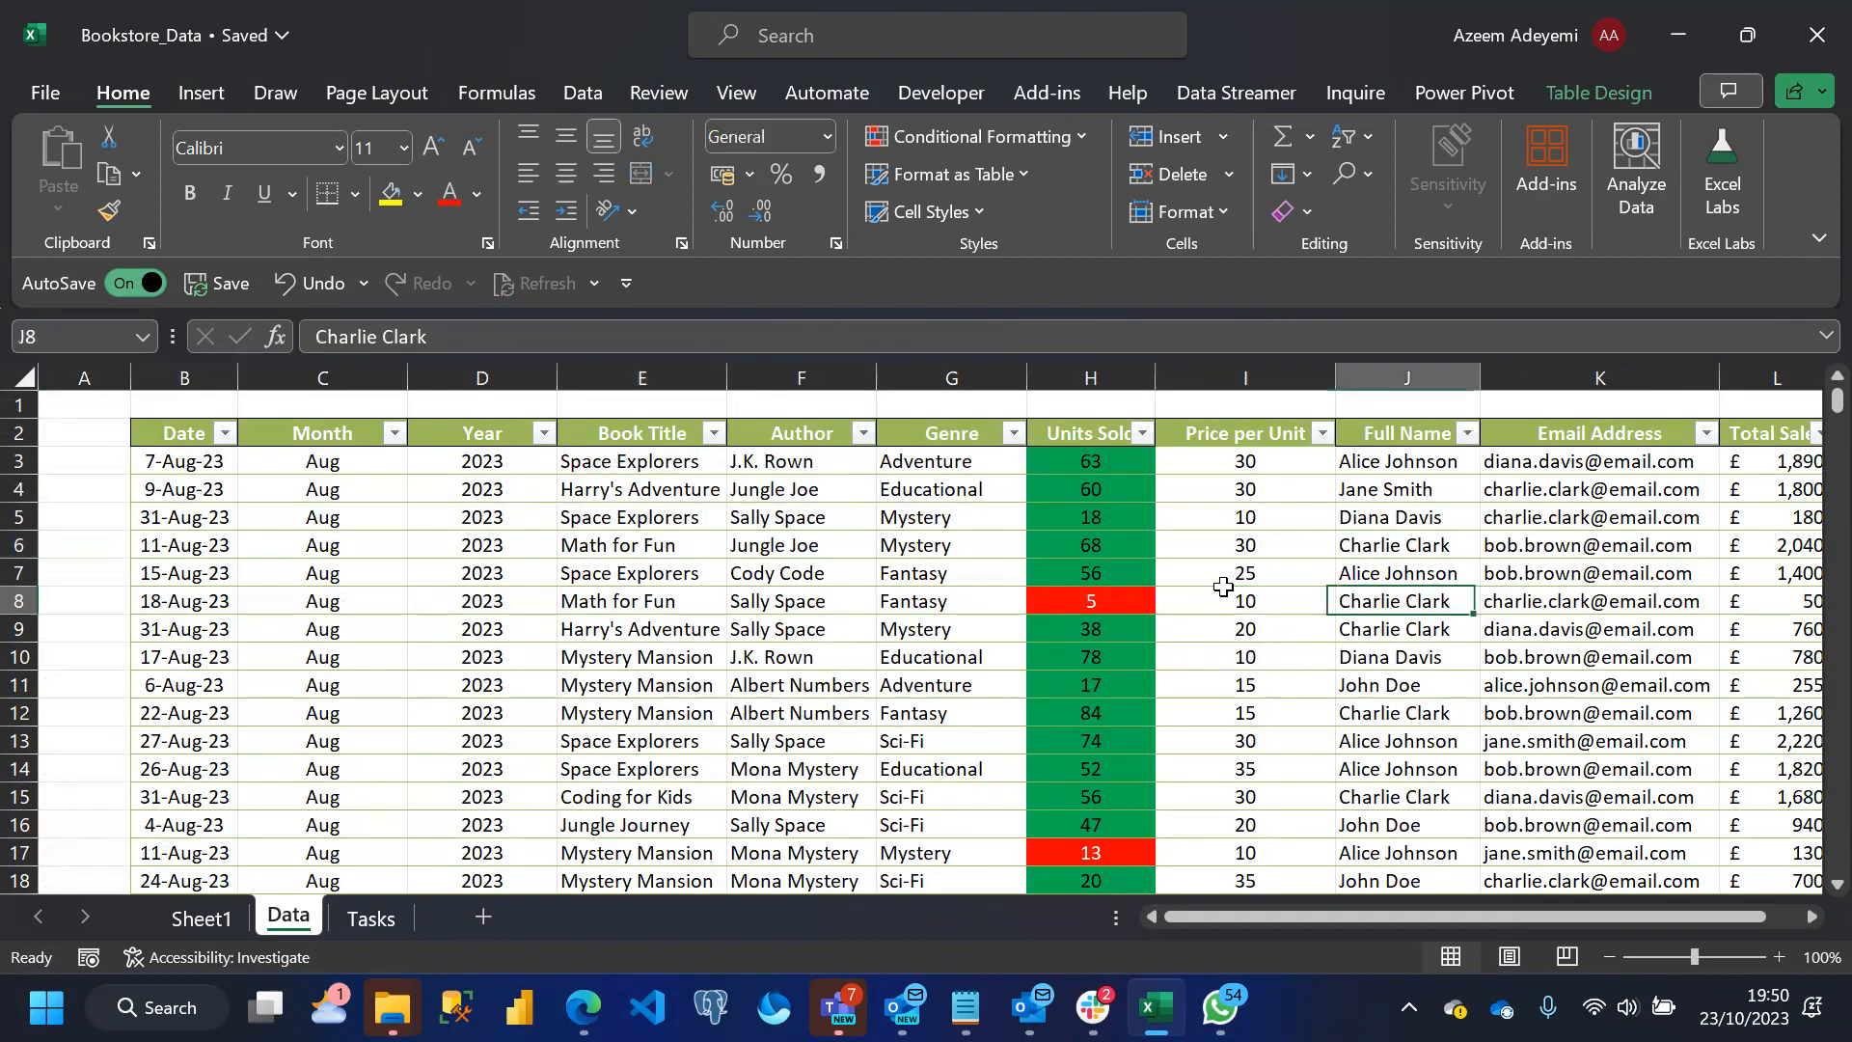
pyautogui.click(1225, 590)
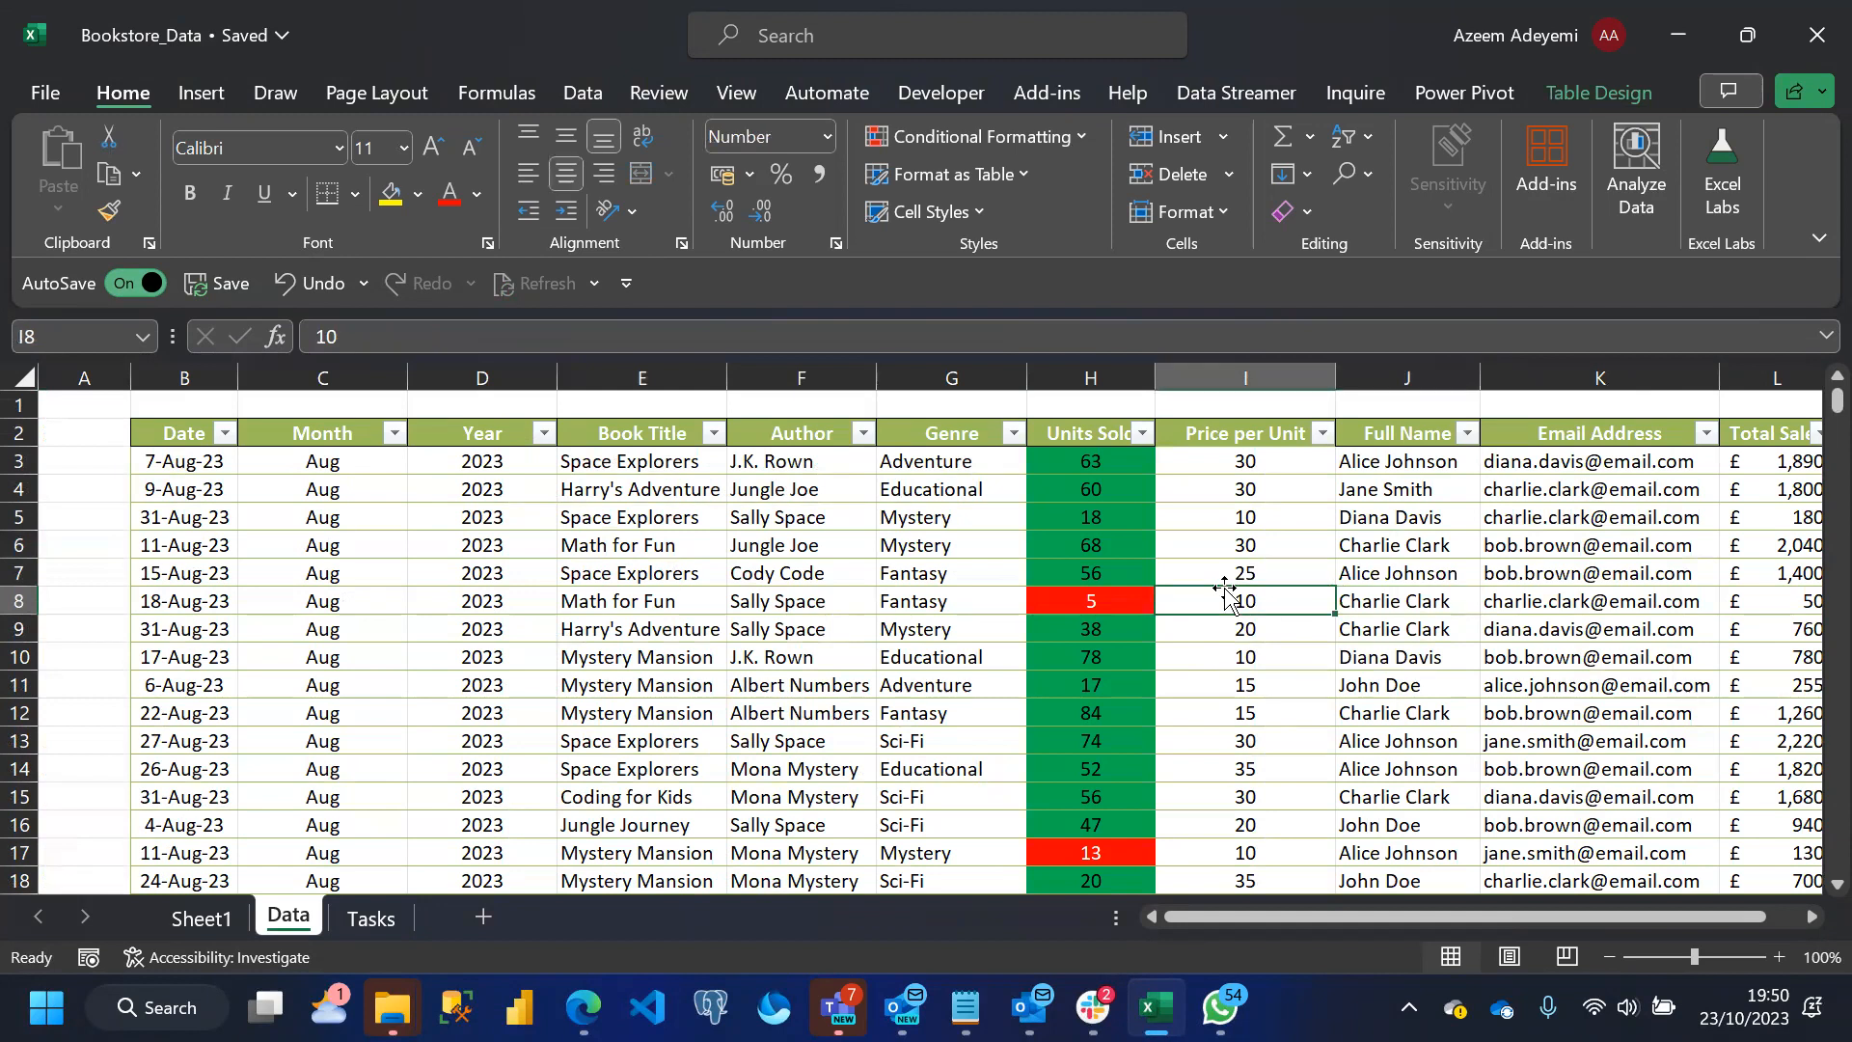
pyautogui.write('200')
pyautogui.press('Return')
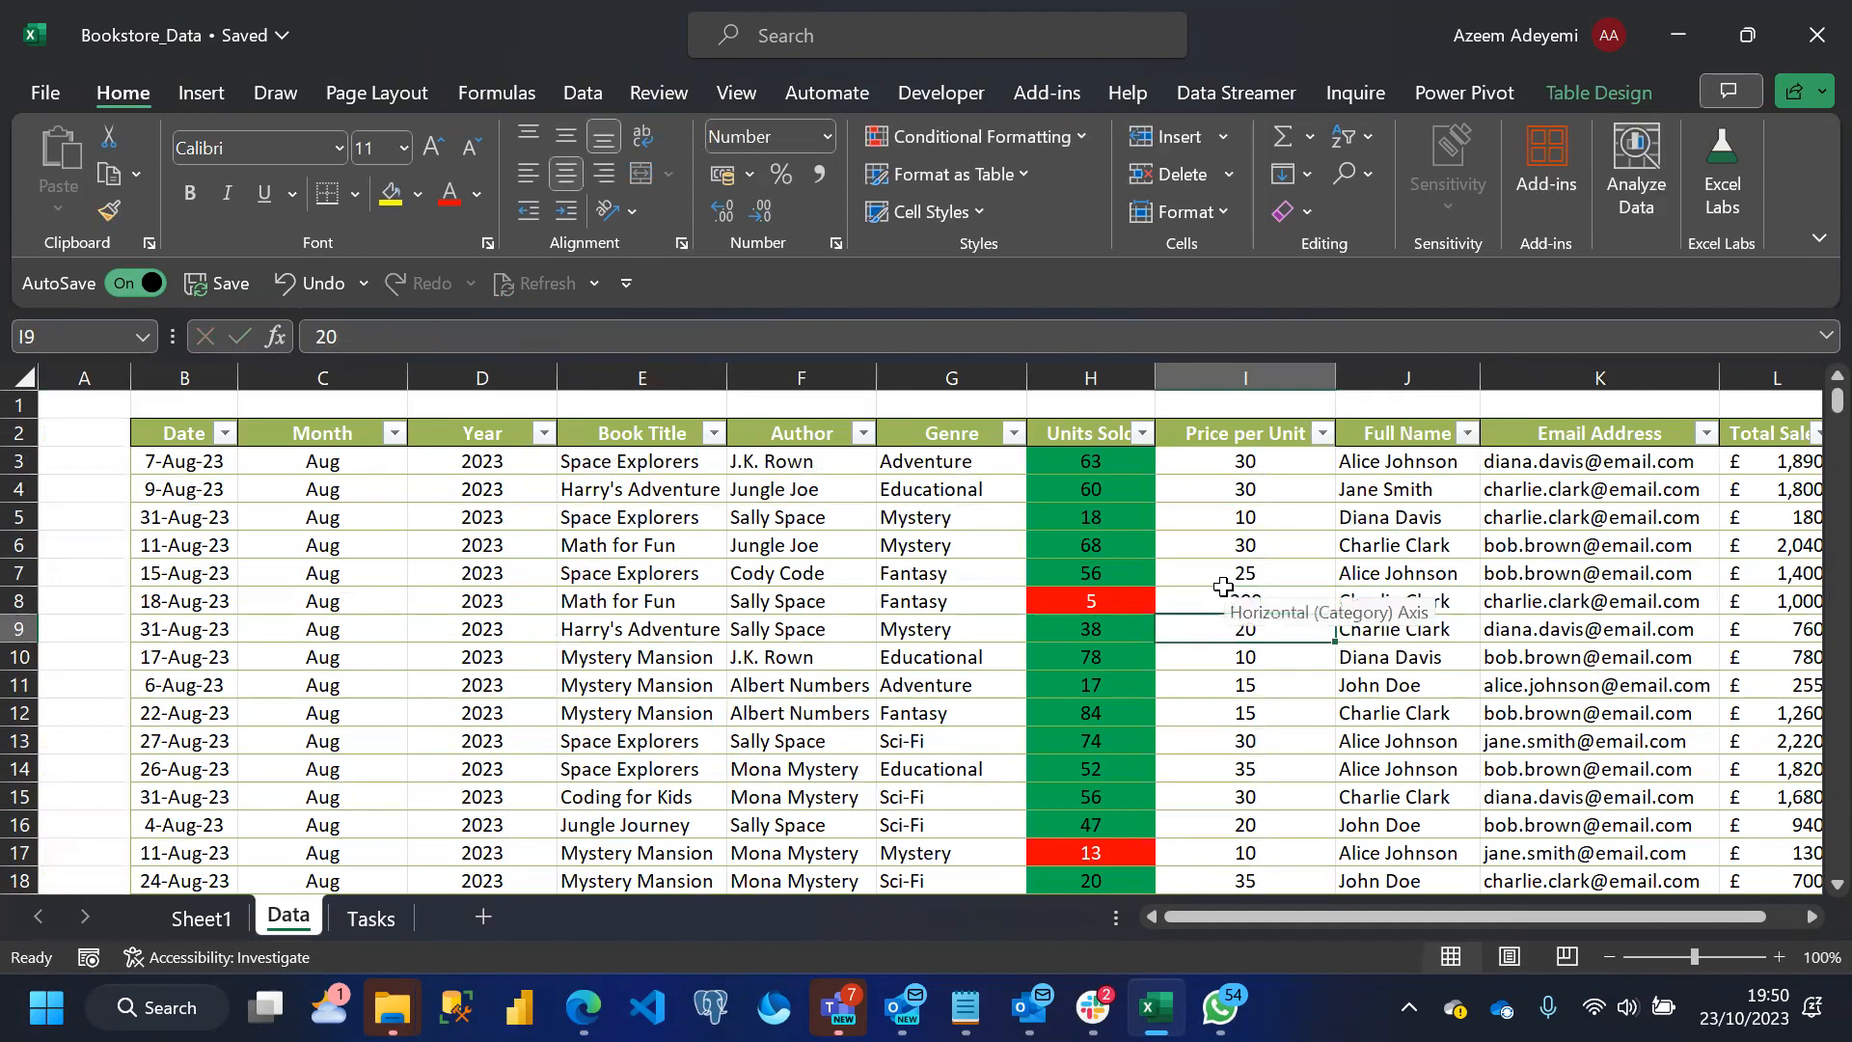
pyautogui.hotkey('ctrl', 'z')
# Try entering 101 as the Price per Unit in cell I8 and undo it
pyautogui.write('1')
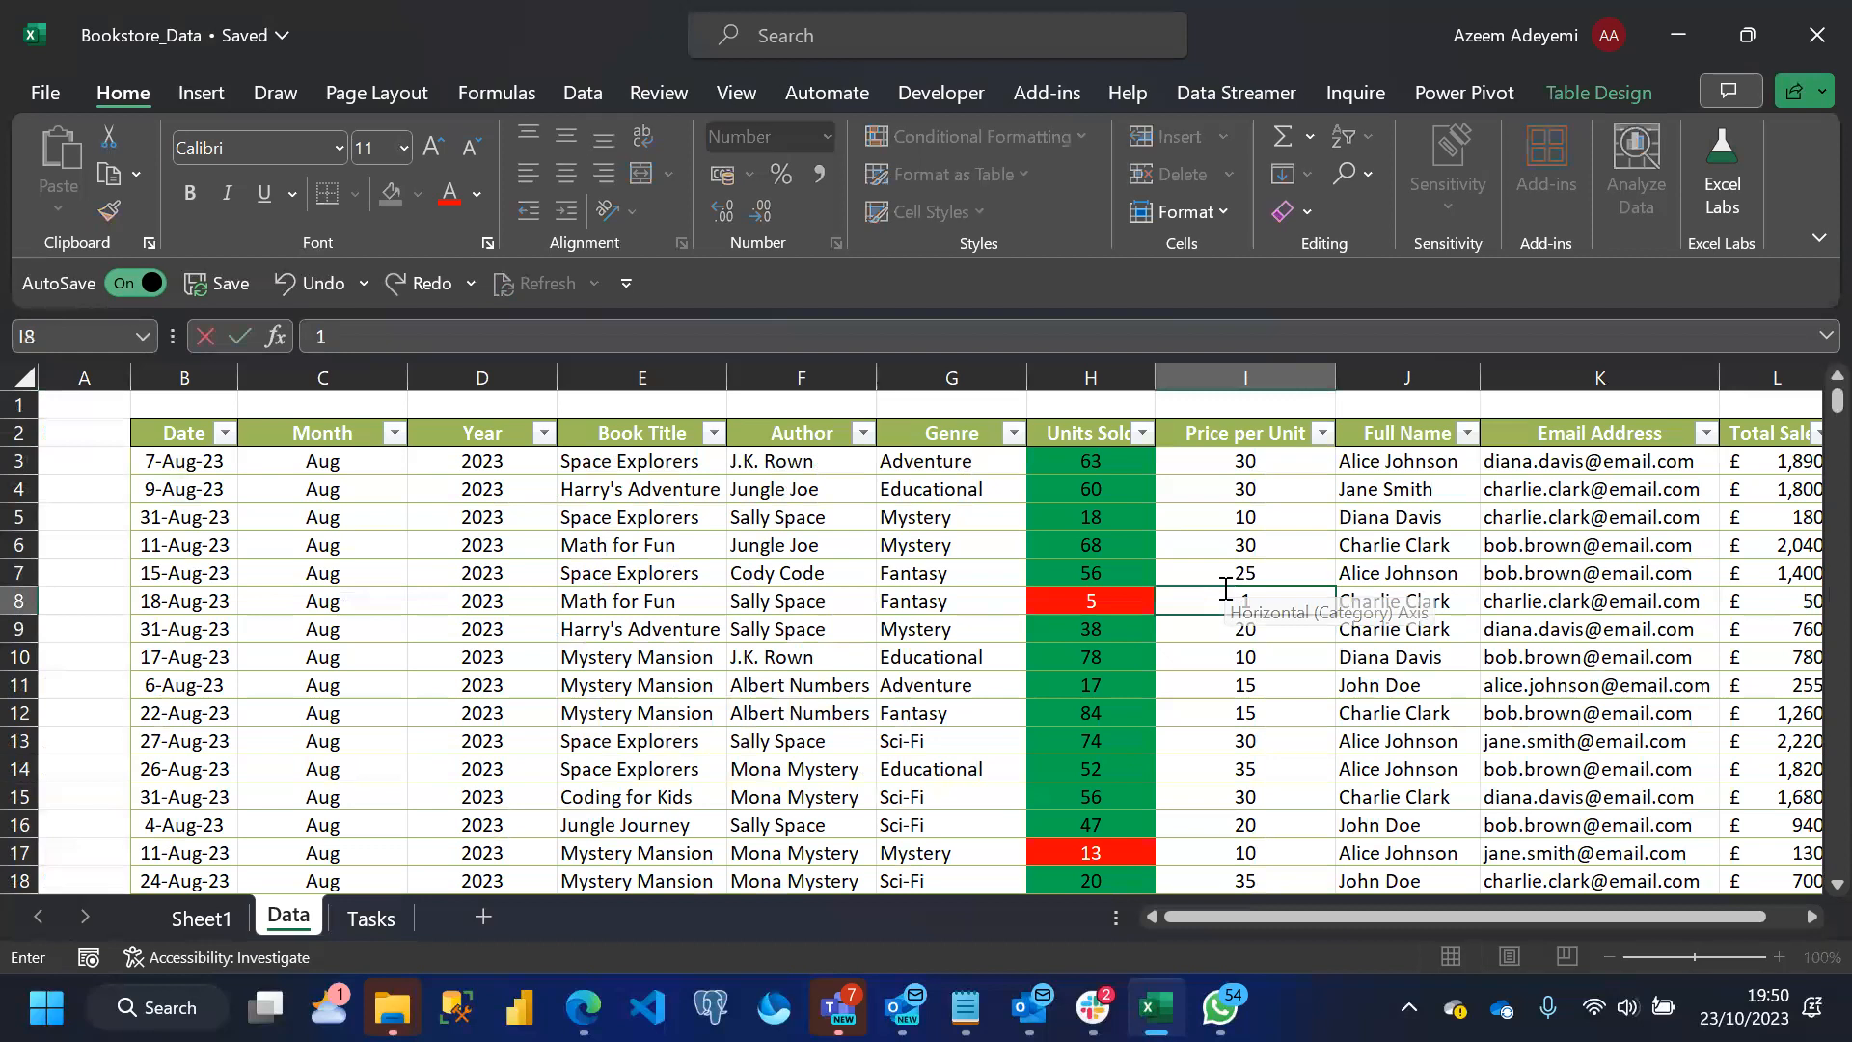
pyautogui.write('01')
pyautogui.press('Return')
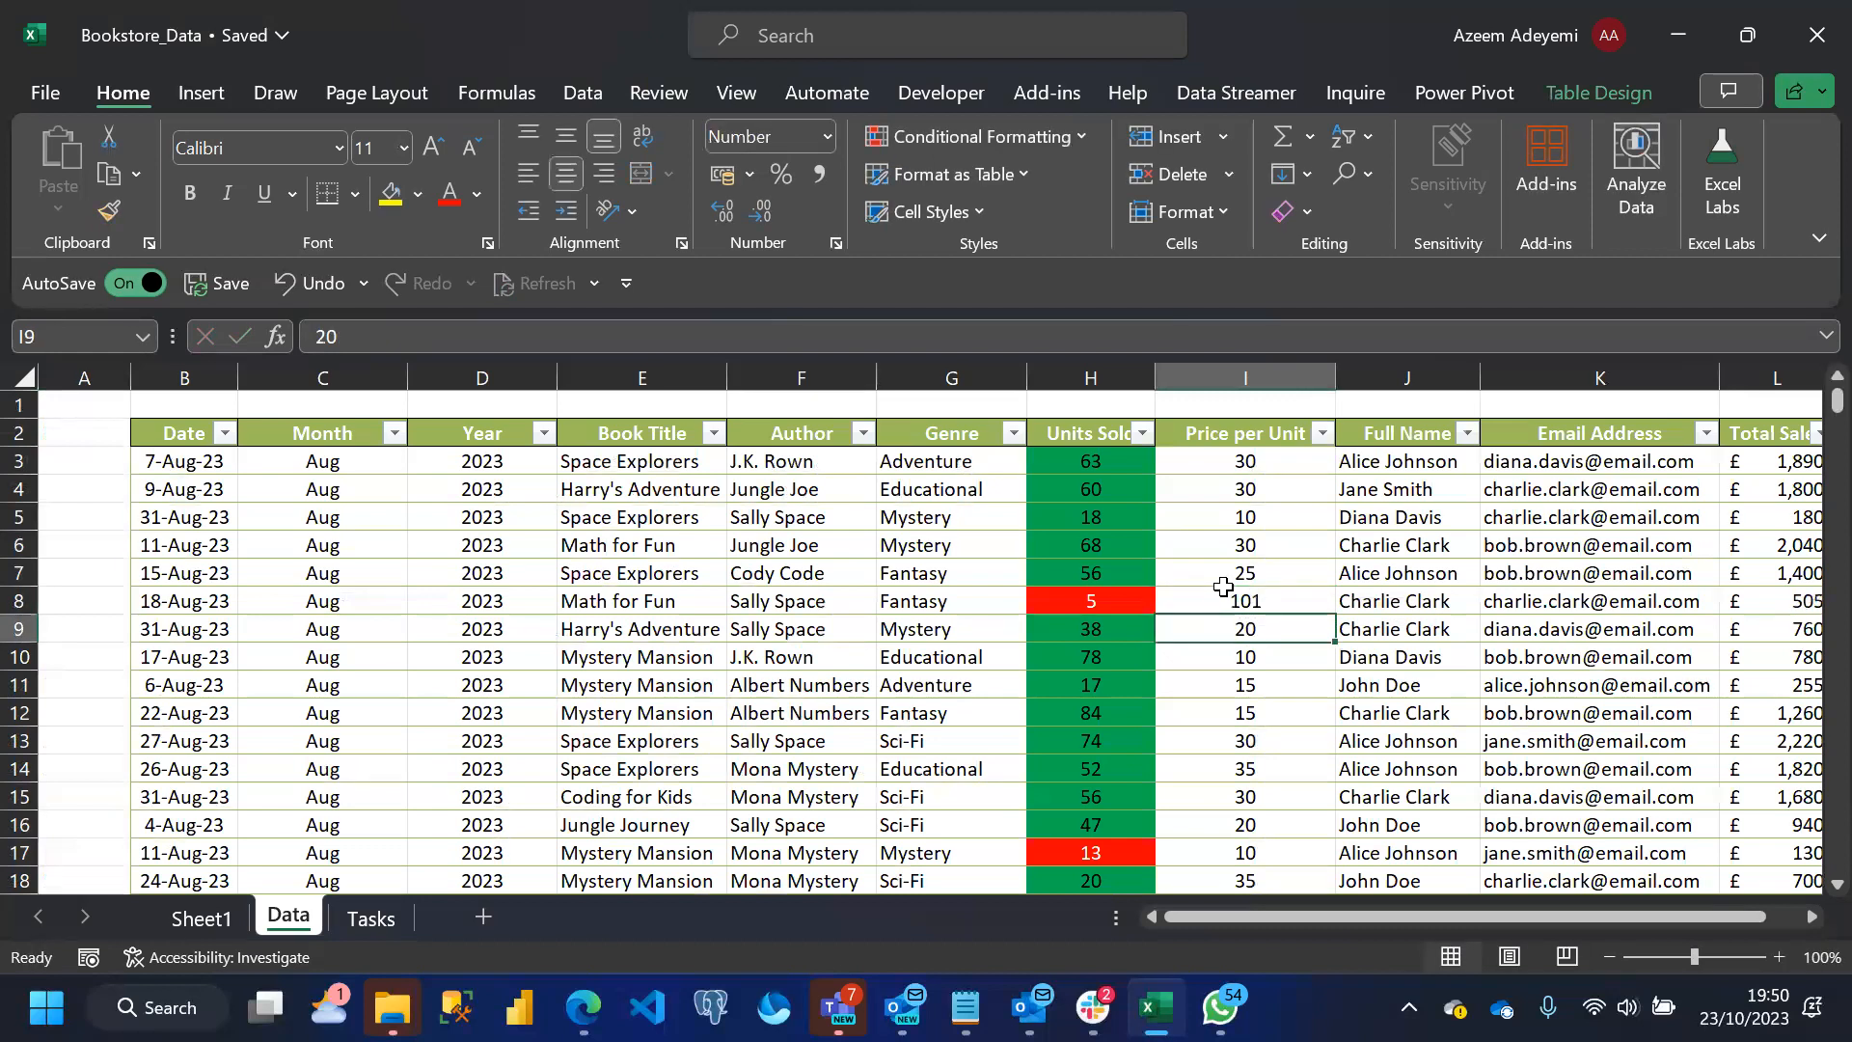
pyautogui.hotkey('ctrl', 'z')
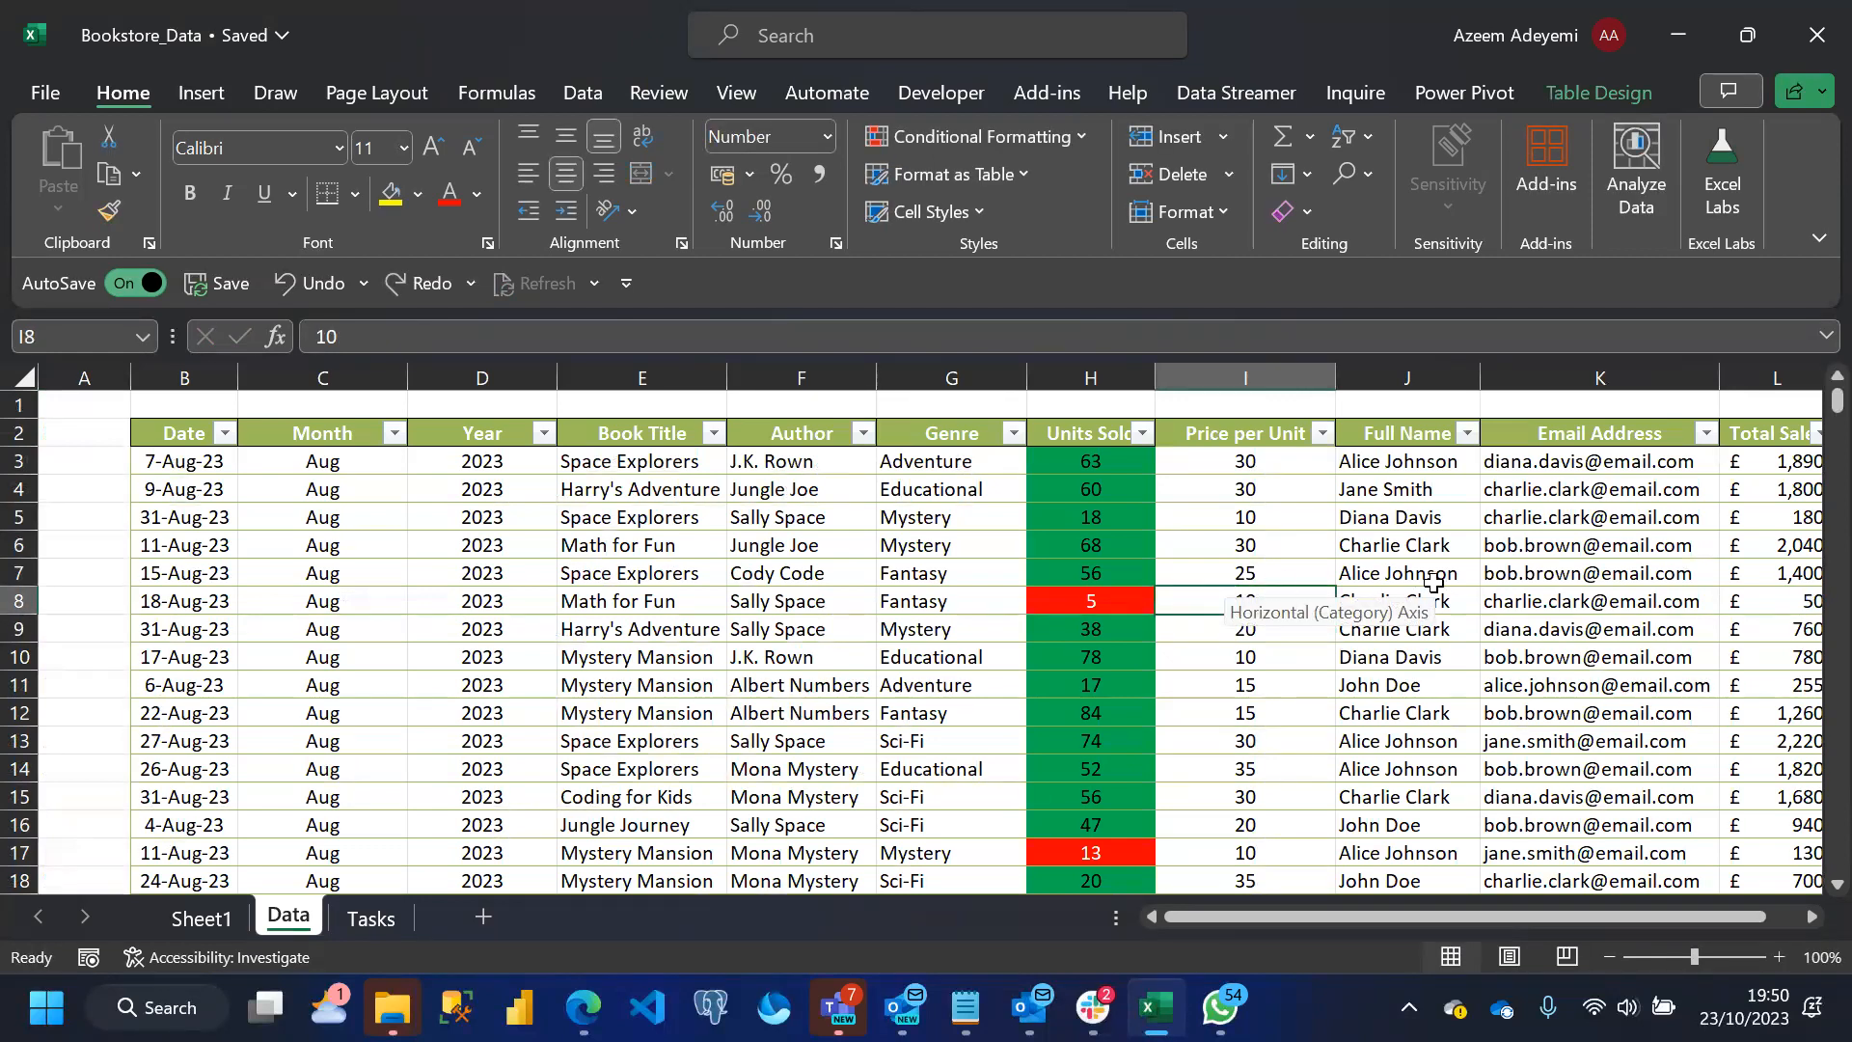
pyautogui.click(1289, 735)
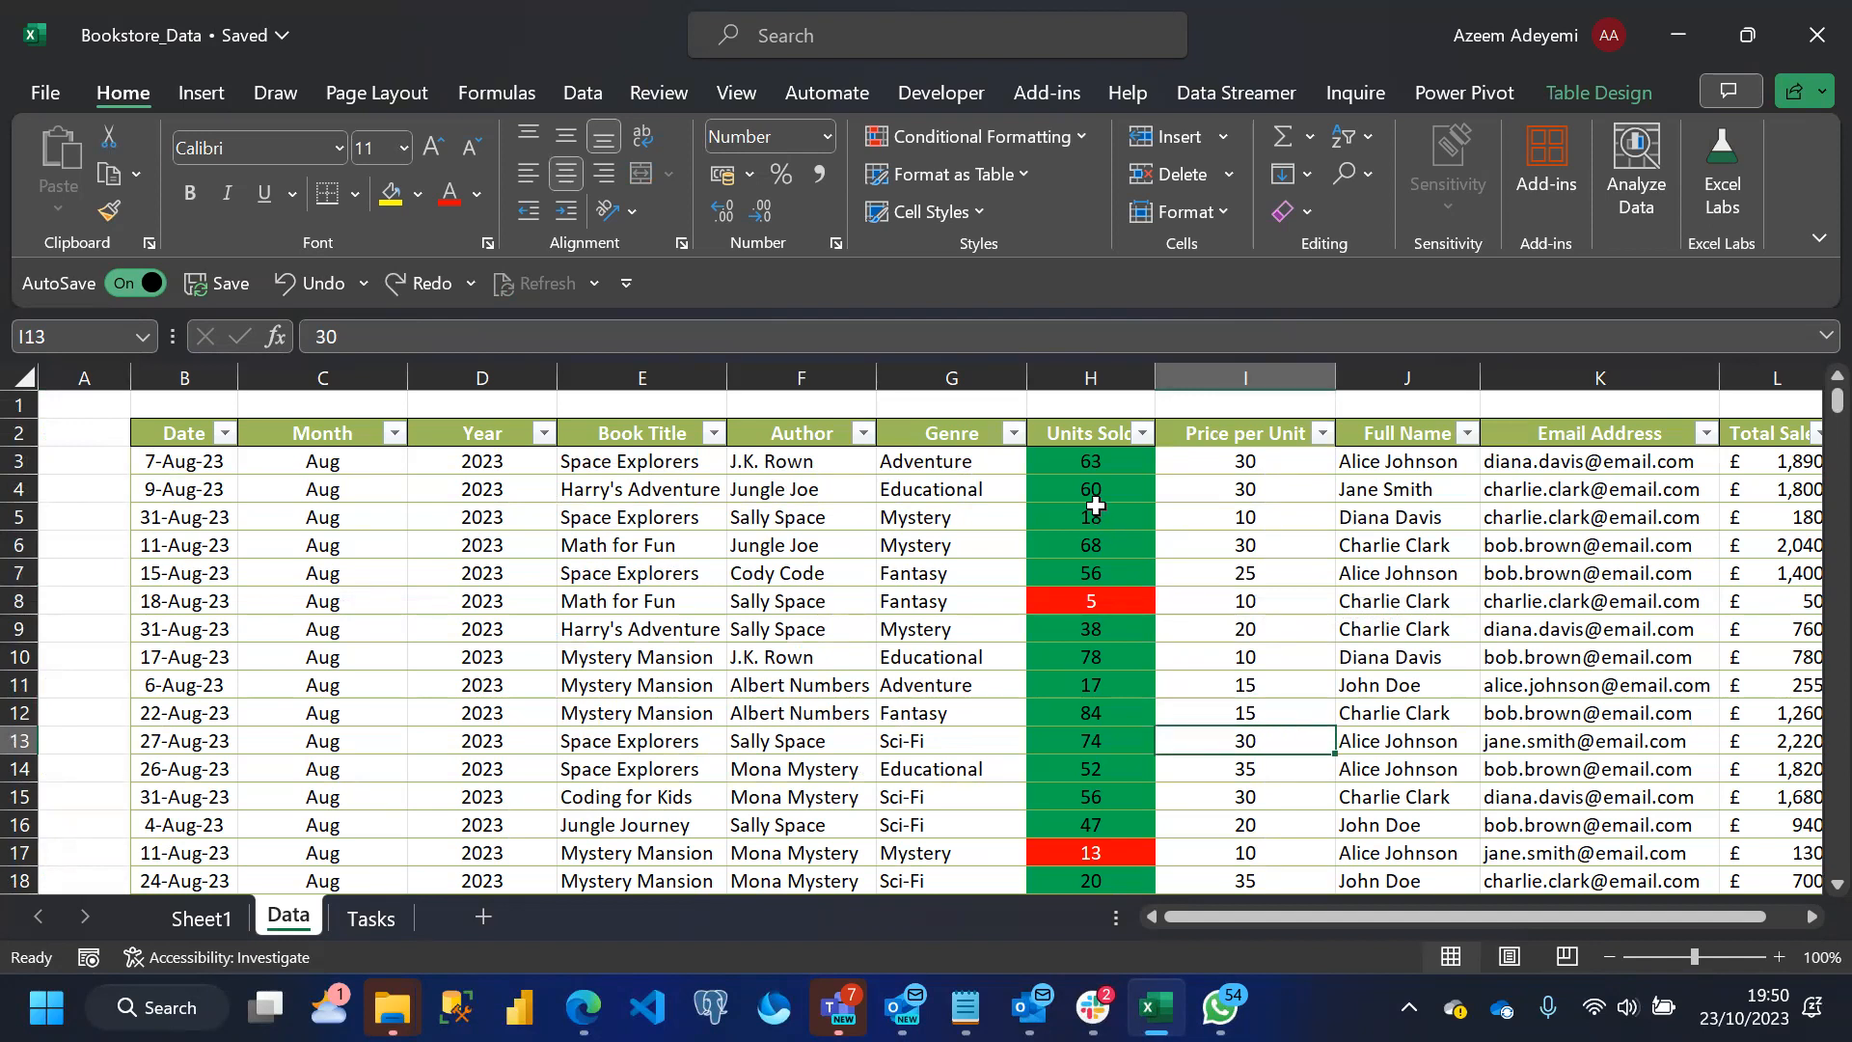
# Check the existing values in the Units Sold column's filter list and close it without filtering
pyautogui.click(1079, 463)
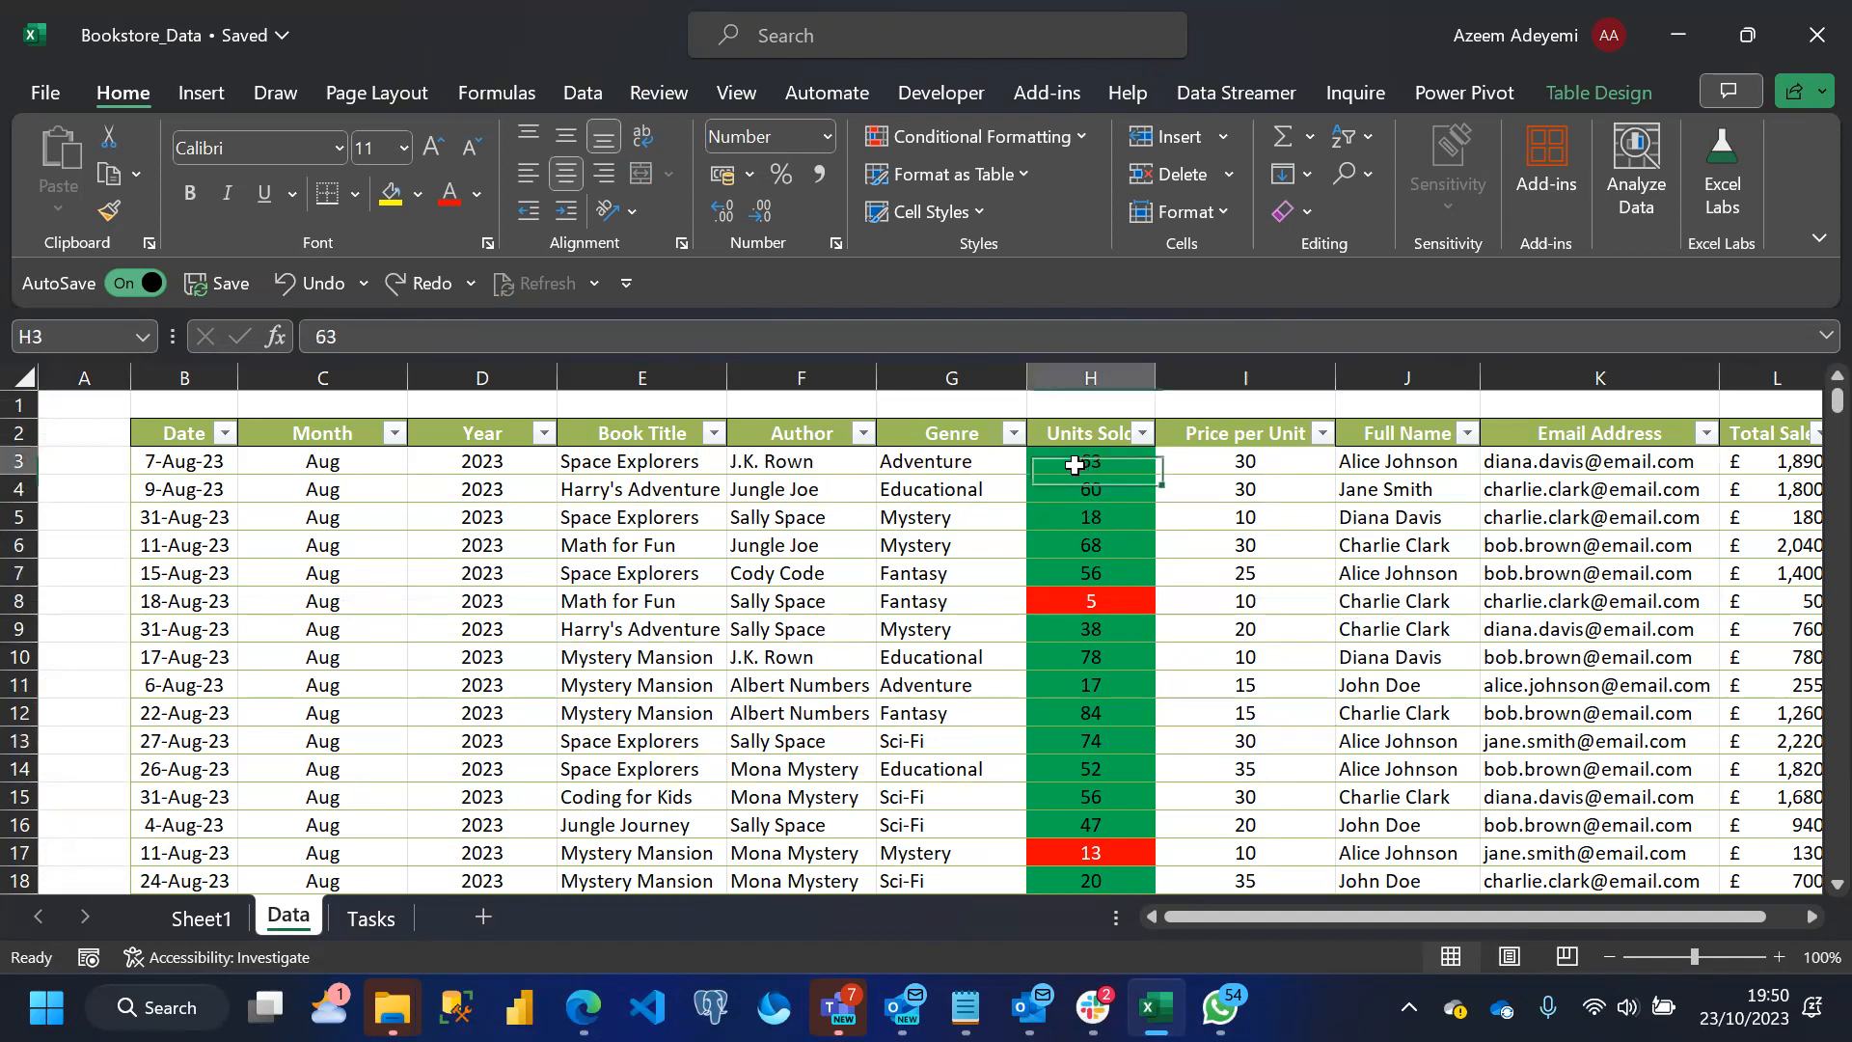
pyautogui.click(1144, 433)
pyautogui.moveTo(1109, 679); pyautogui.dragTo(1113, 506)
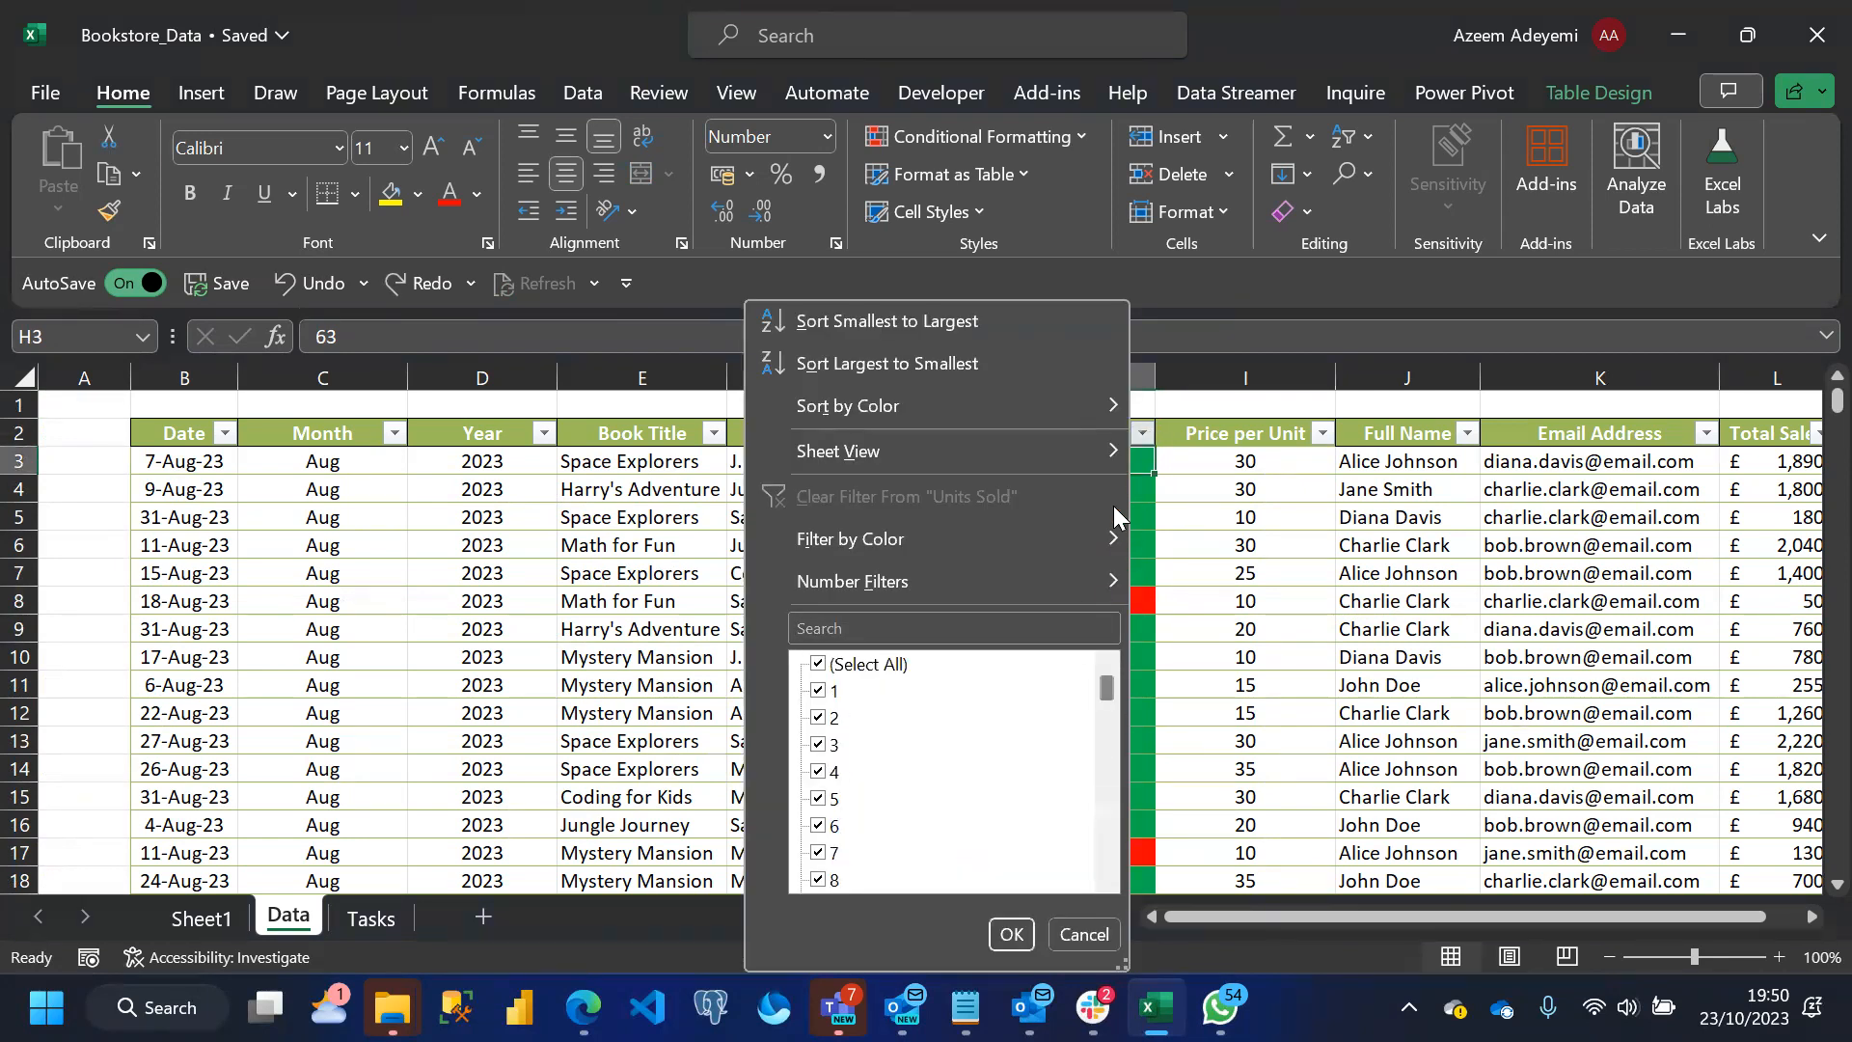
pyautogui.click(1083, 932)
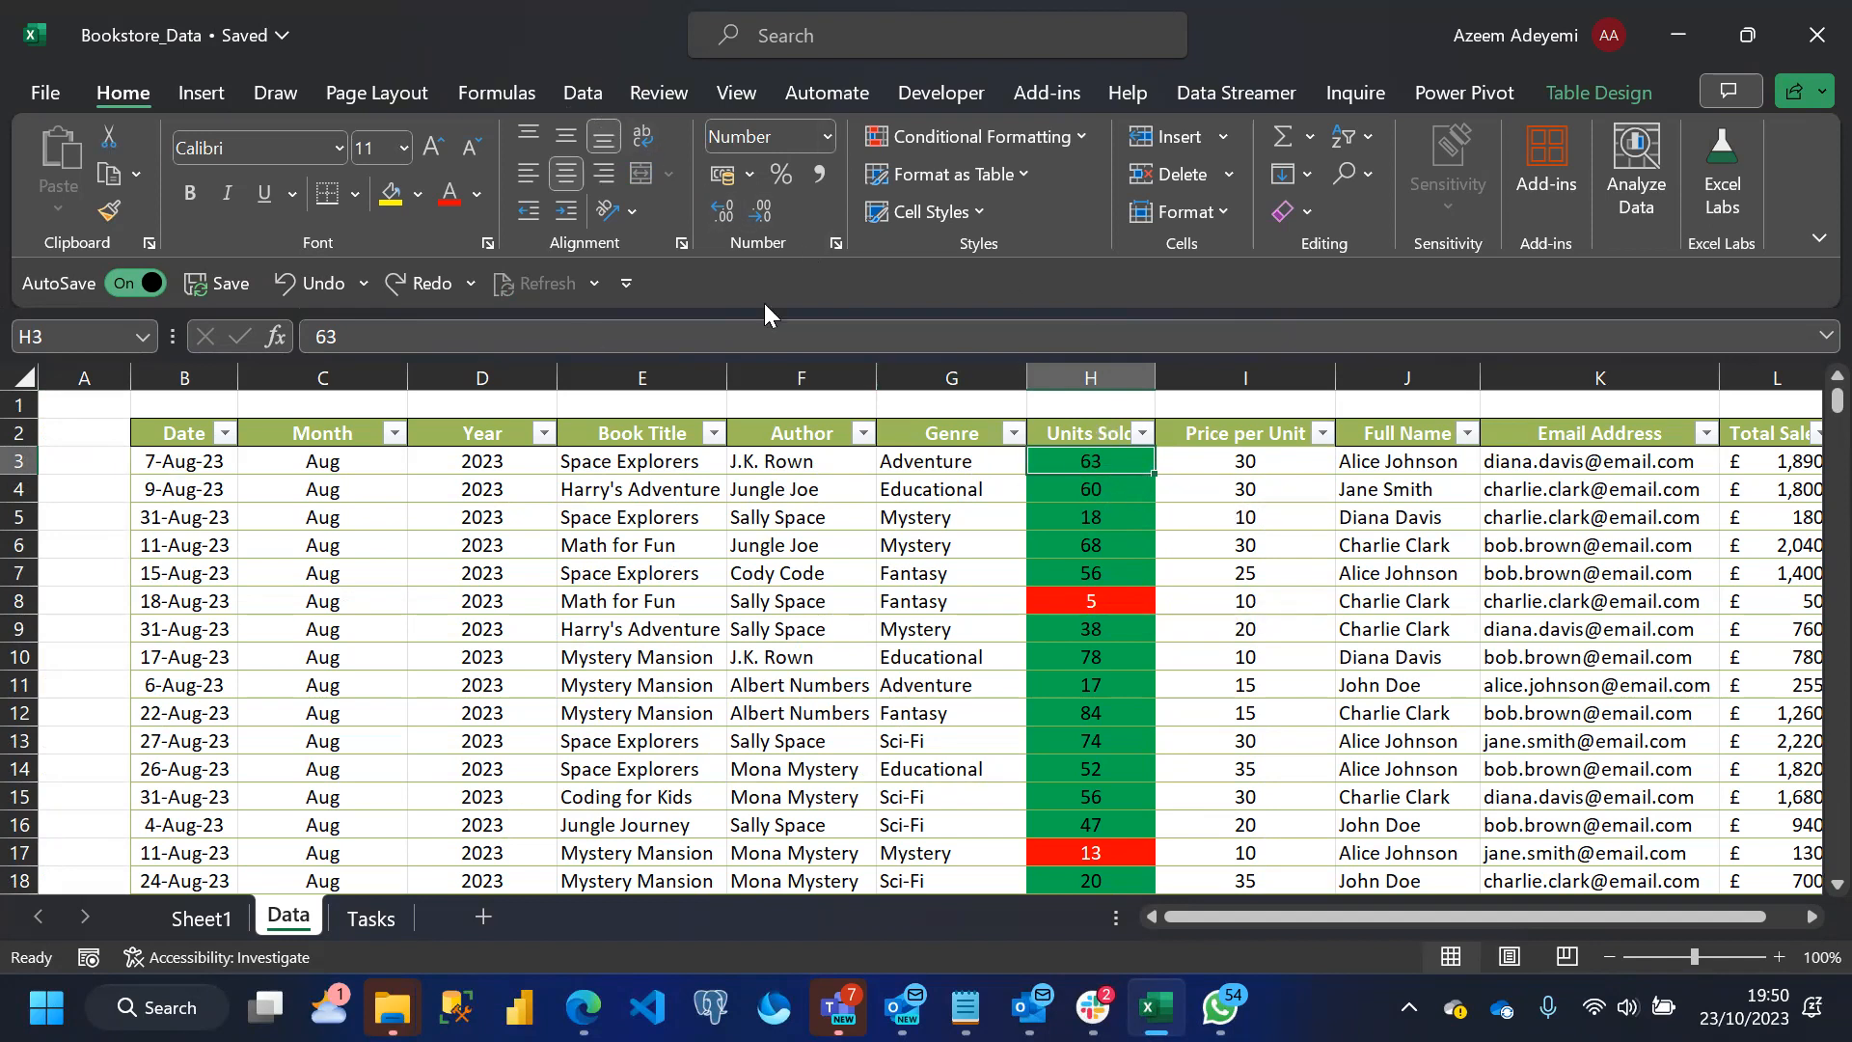
pyautogui.click(579, 93)
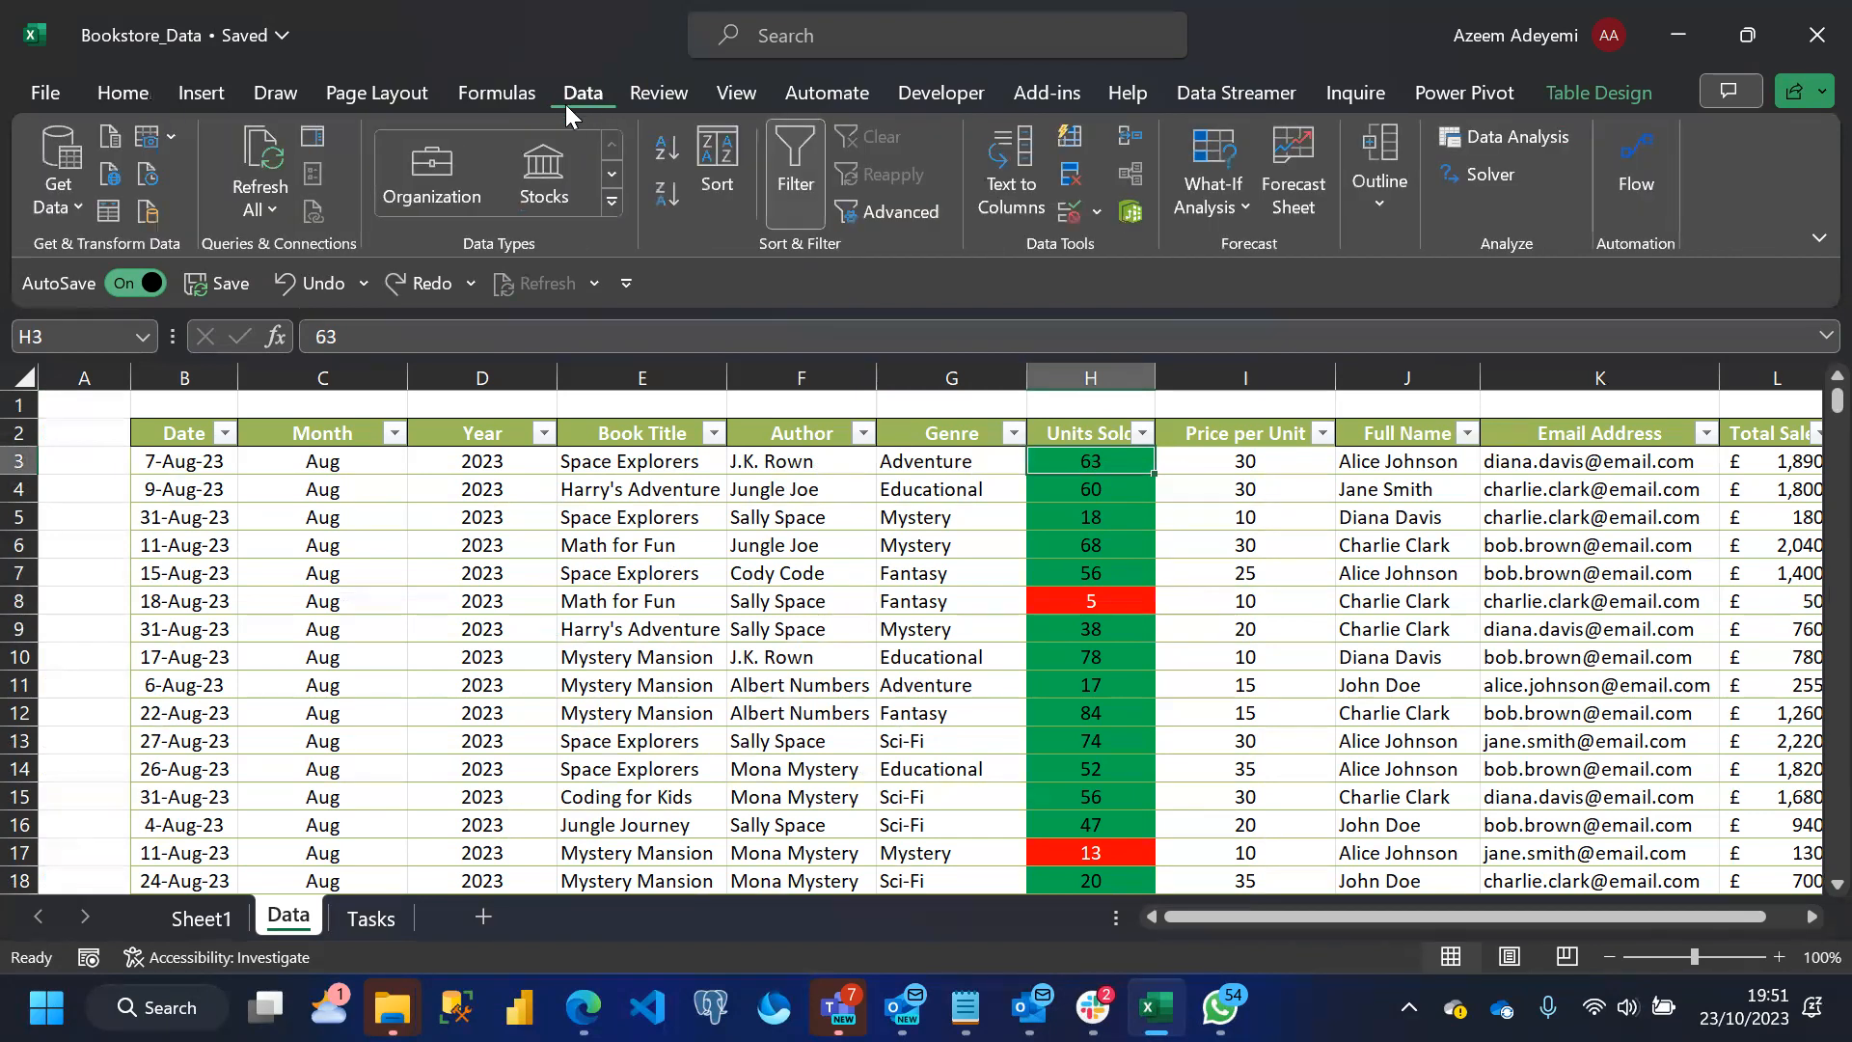
pyautogui.click(1098, 204)
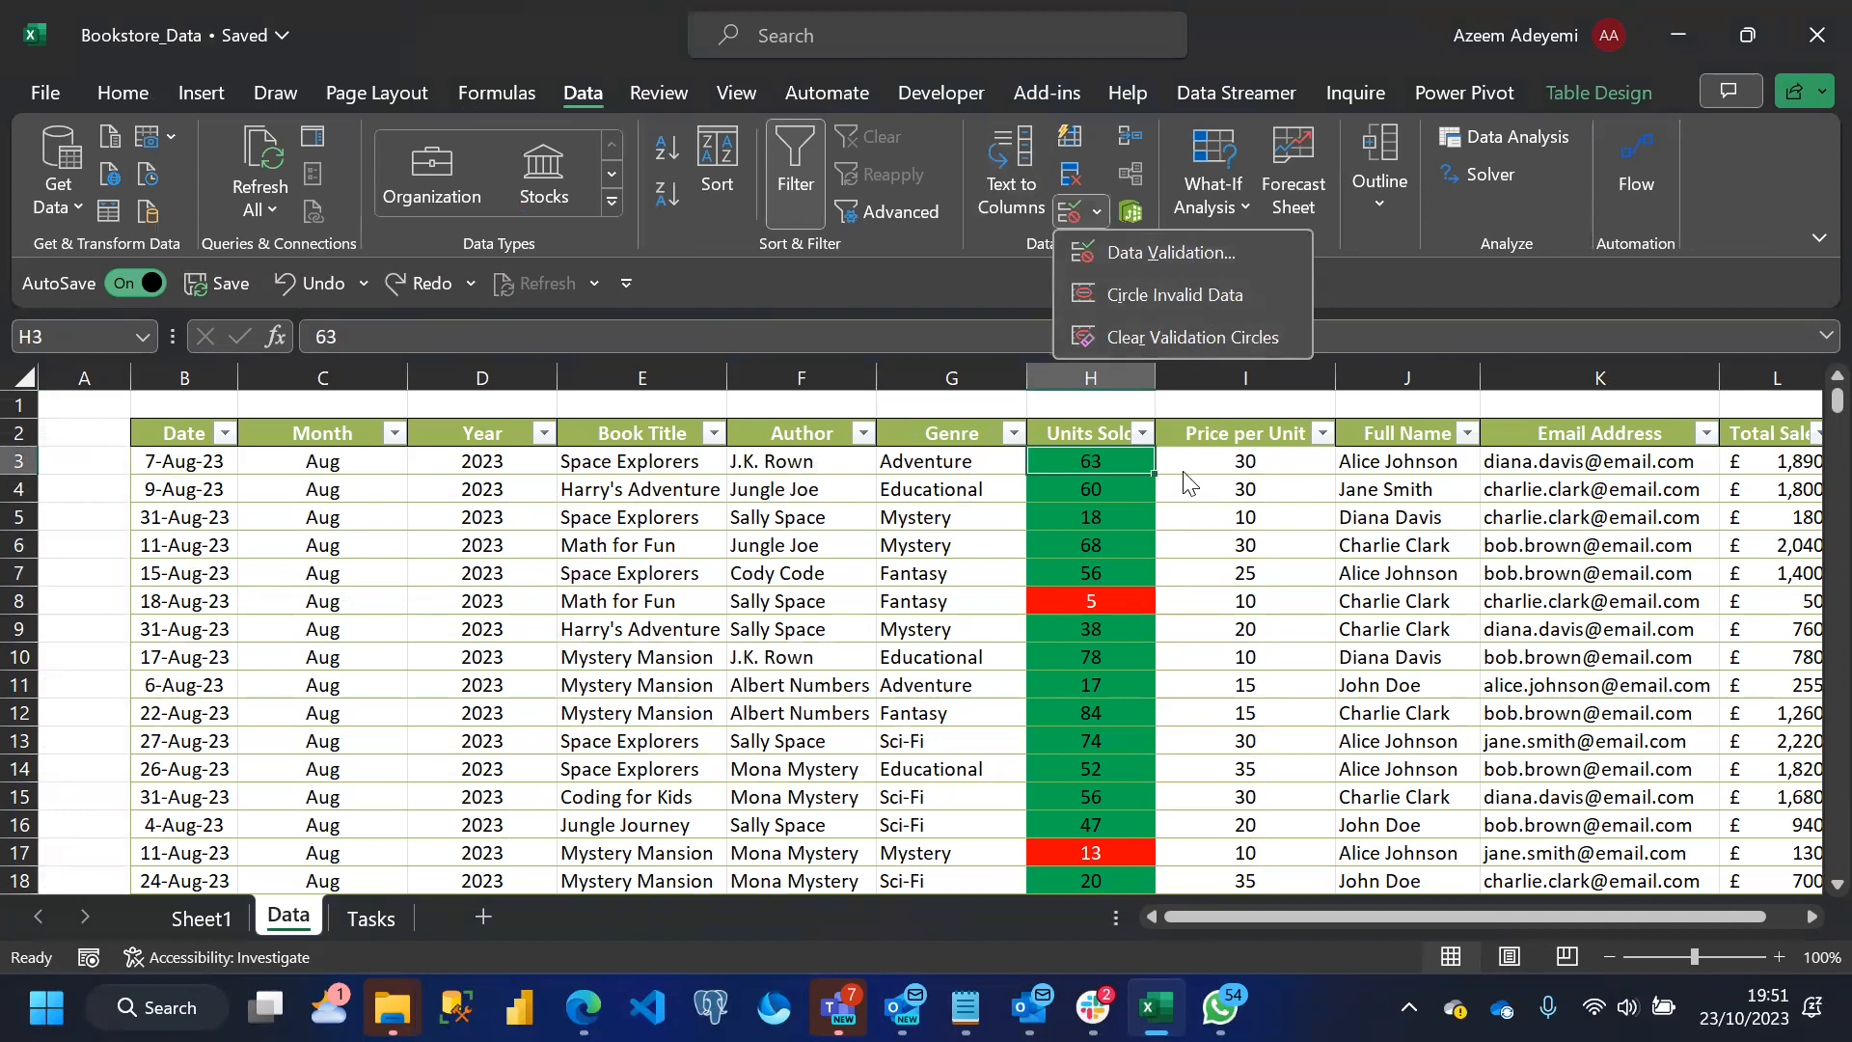
pyautogui.click(1148, 249)
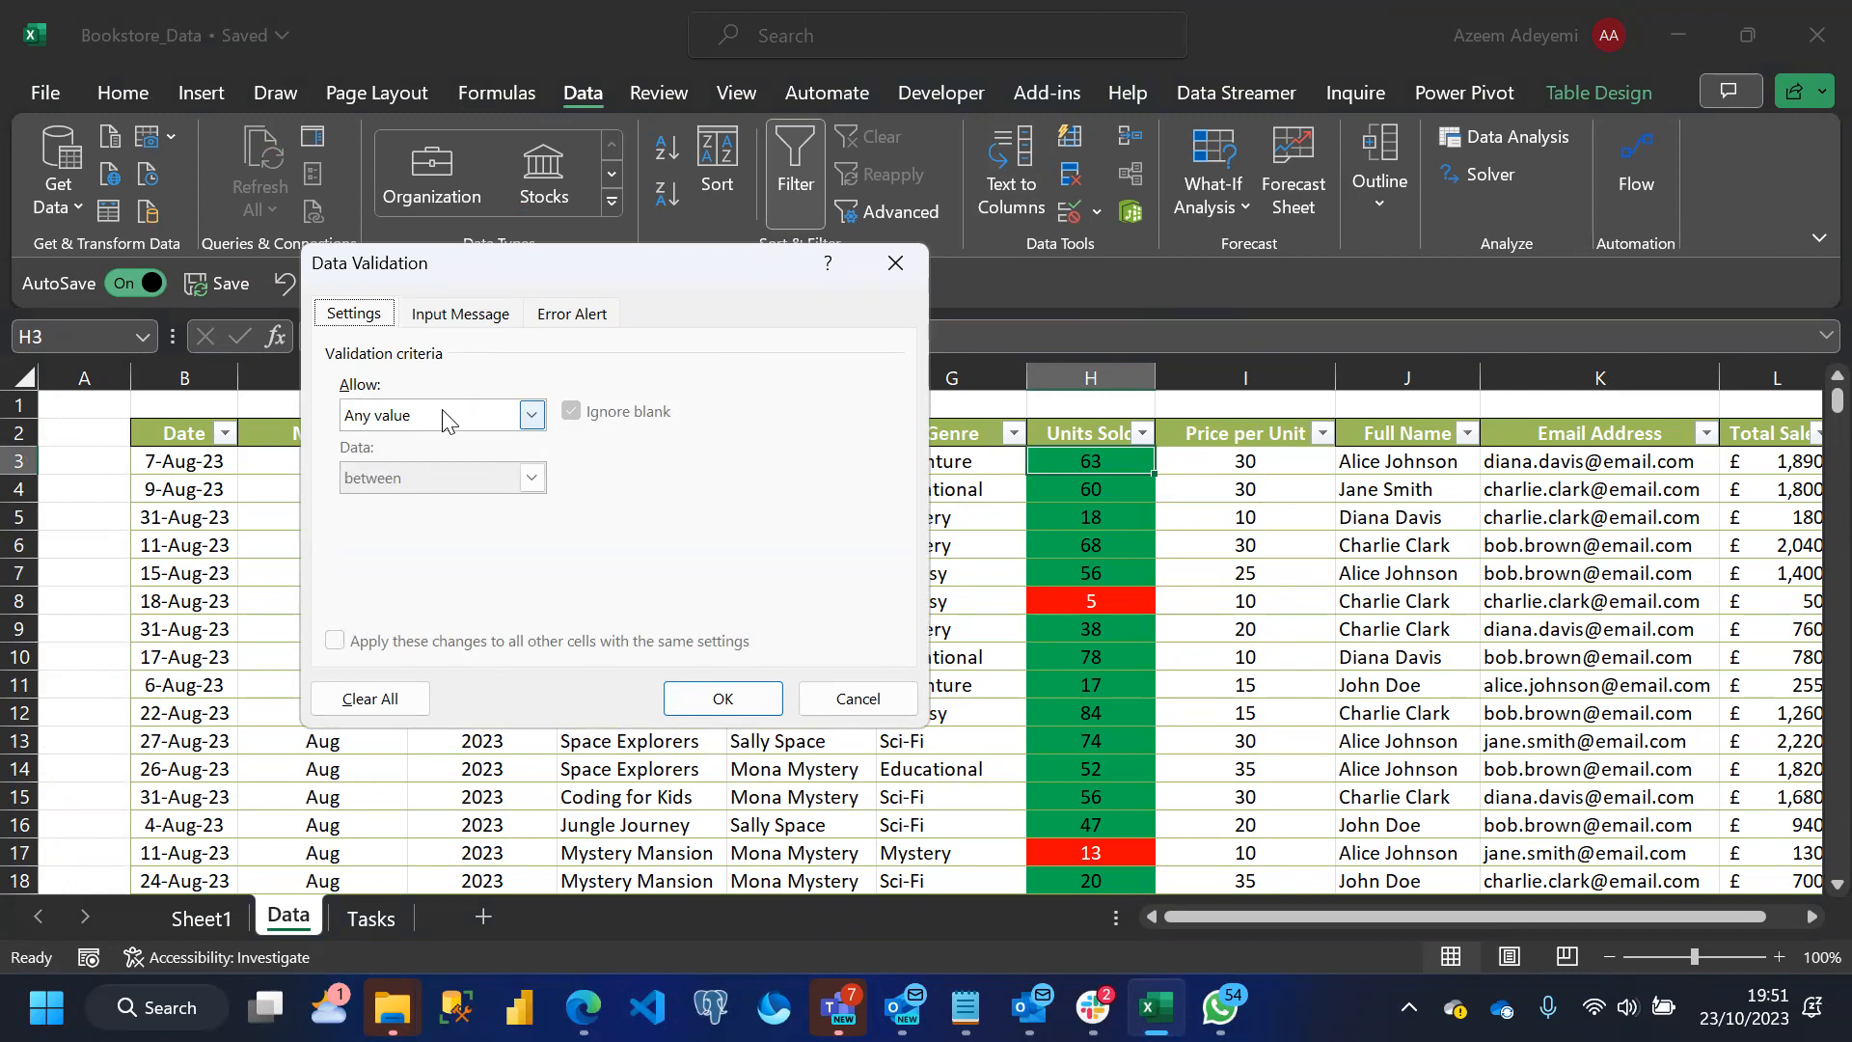
pyautogui.click(533, 425)
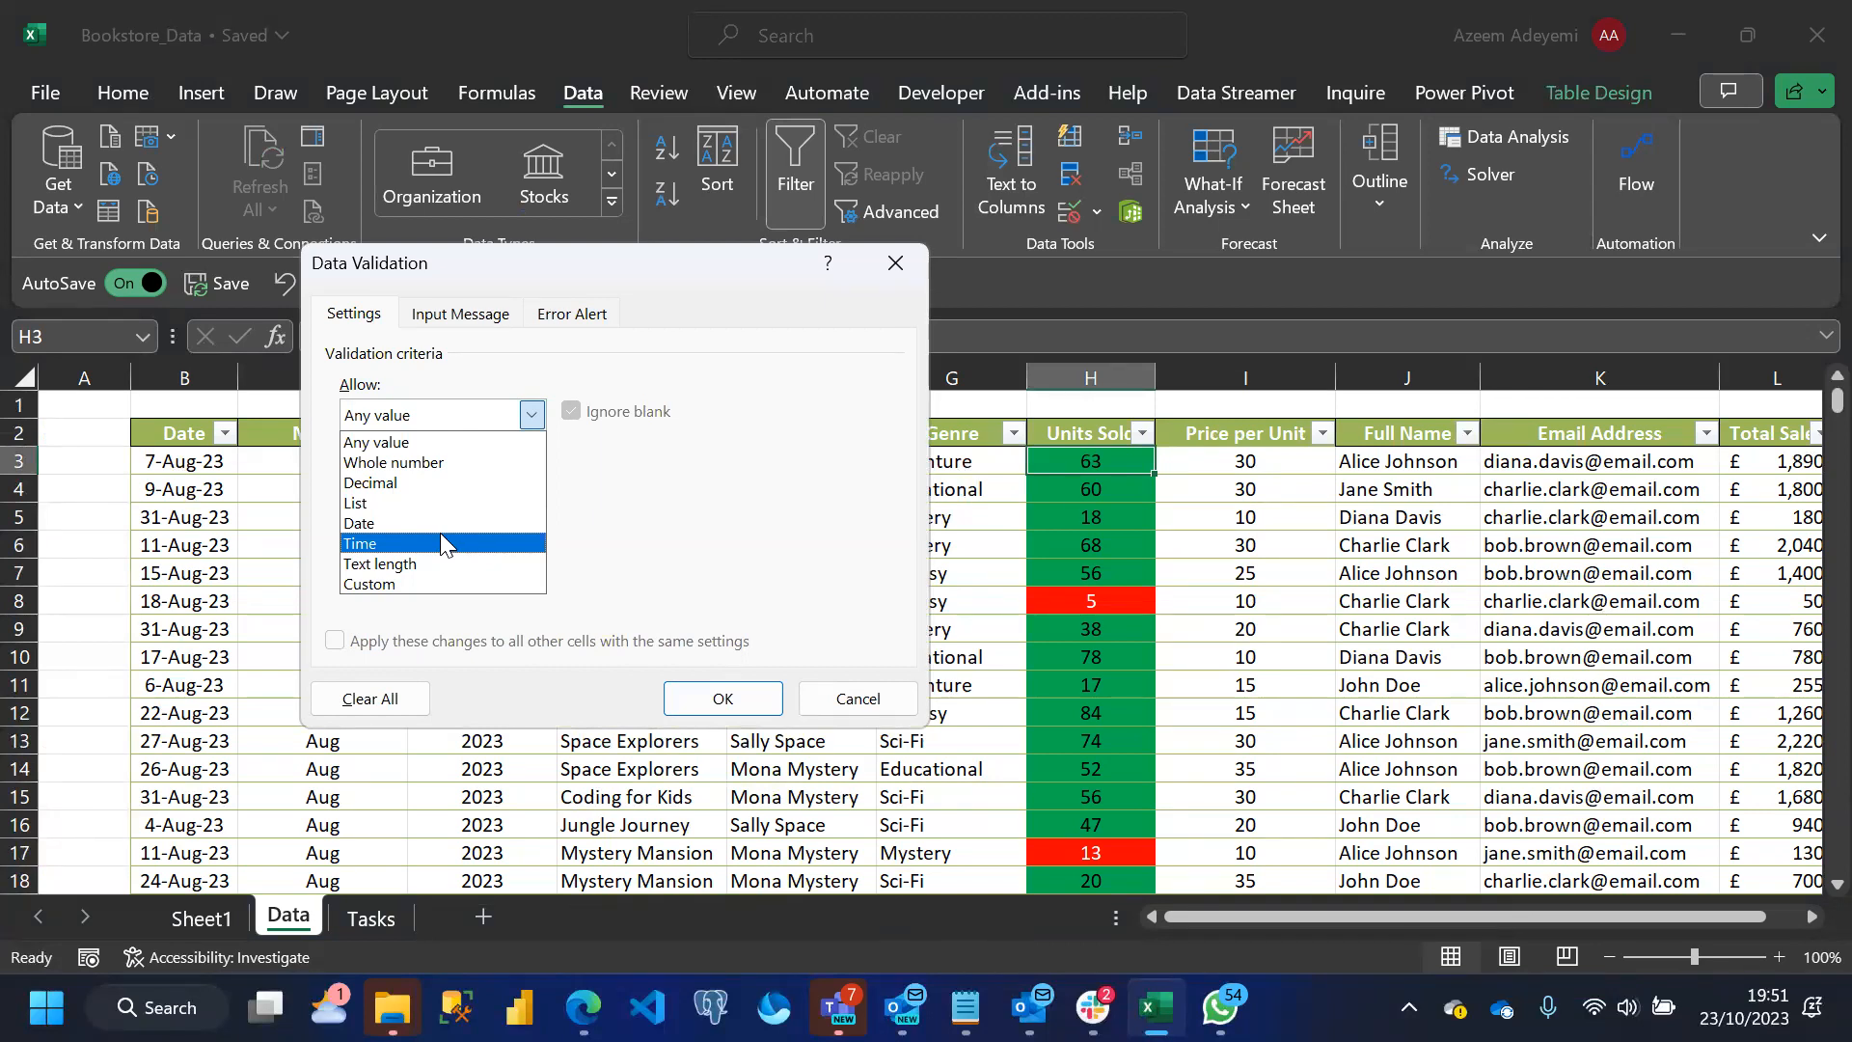
pyautogui.click(394, 581)
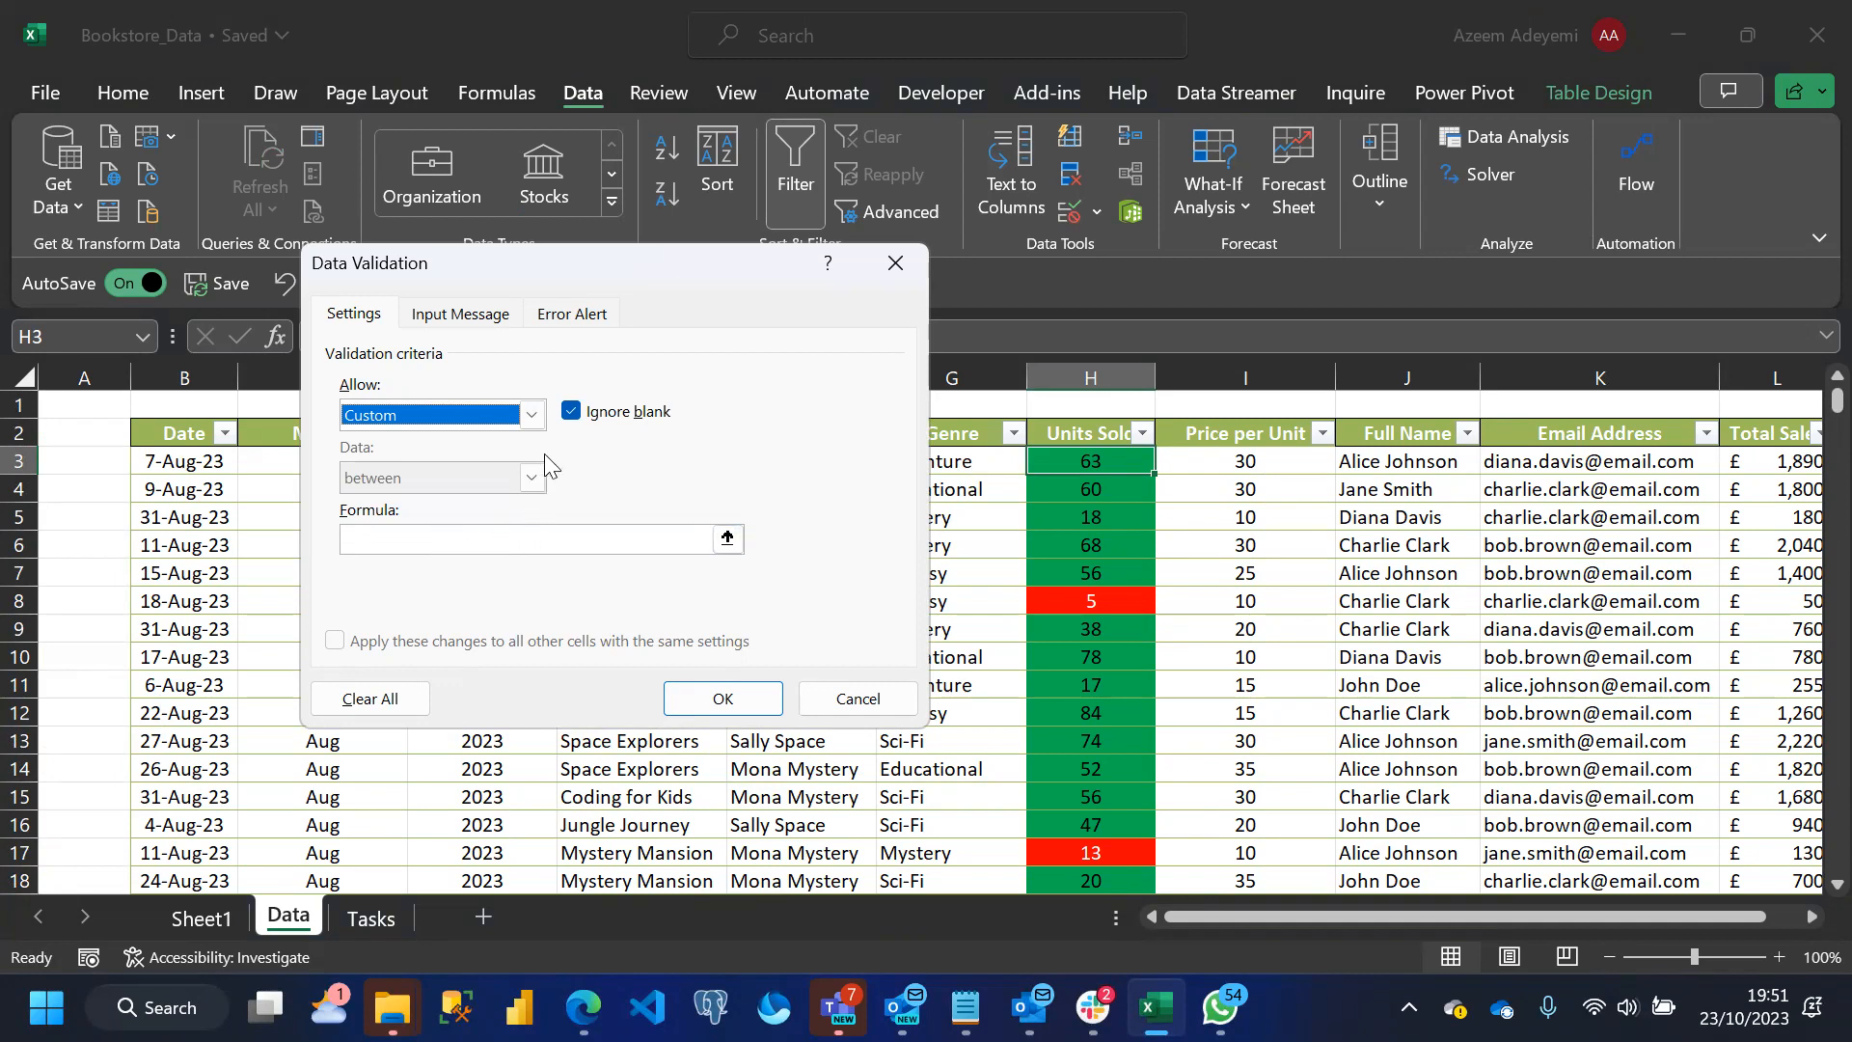
pyautogui.click(571, 410)
pyautogui.click(571, 410)
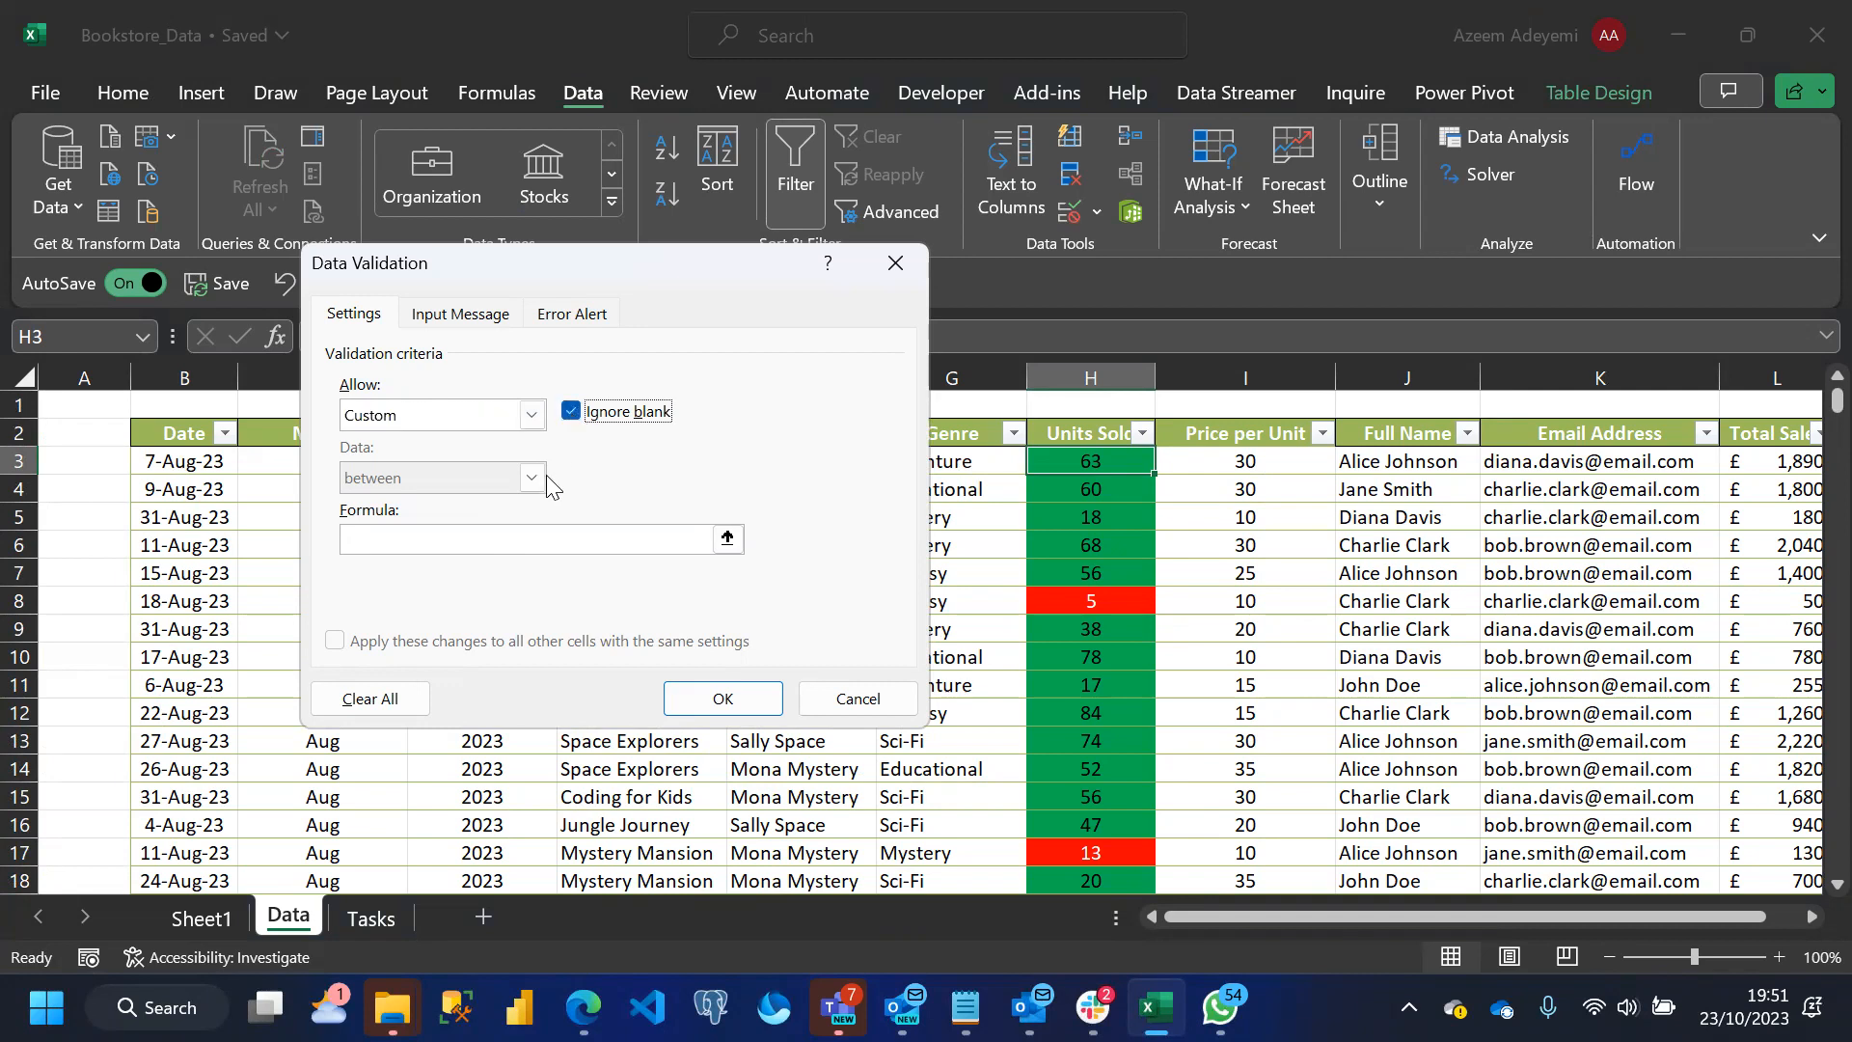
pyautogui.click(419, 538)
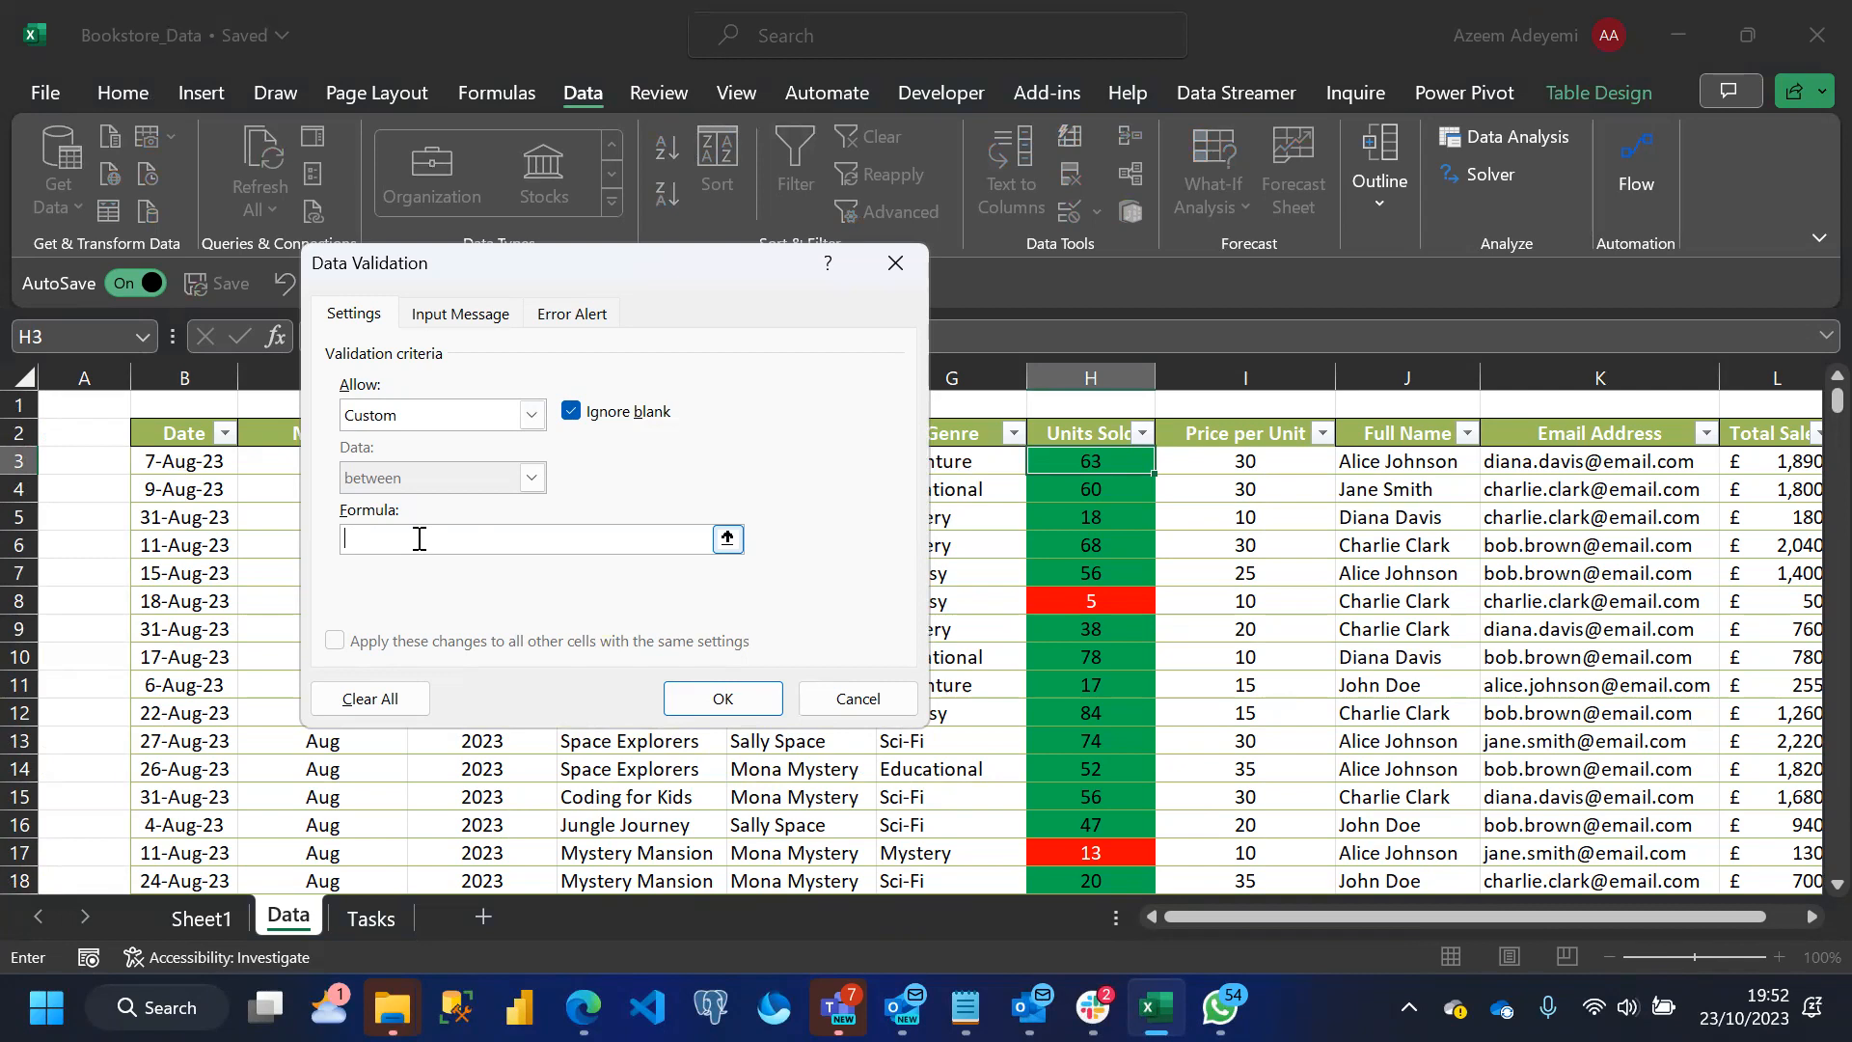
pyautogui.click(532, 415)
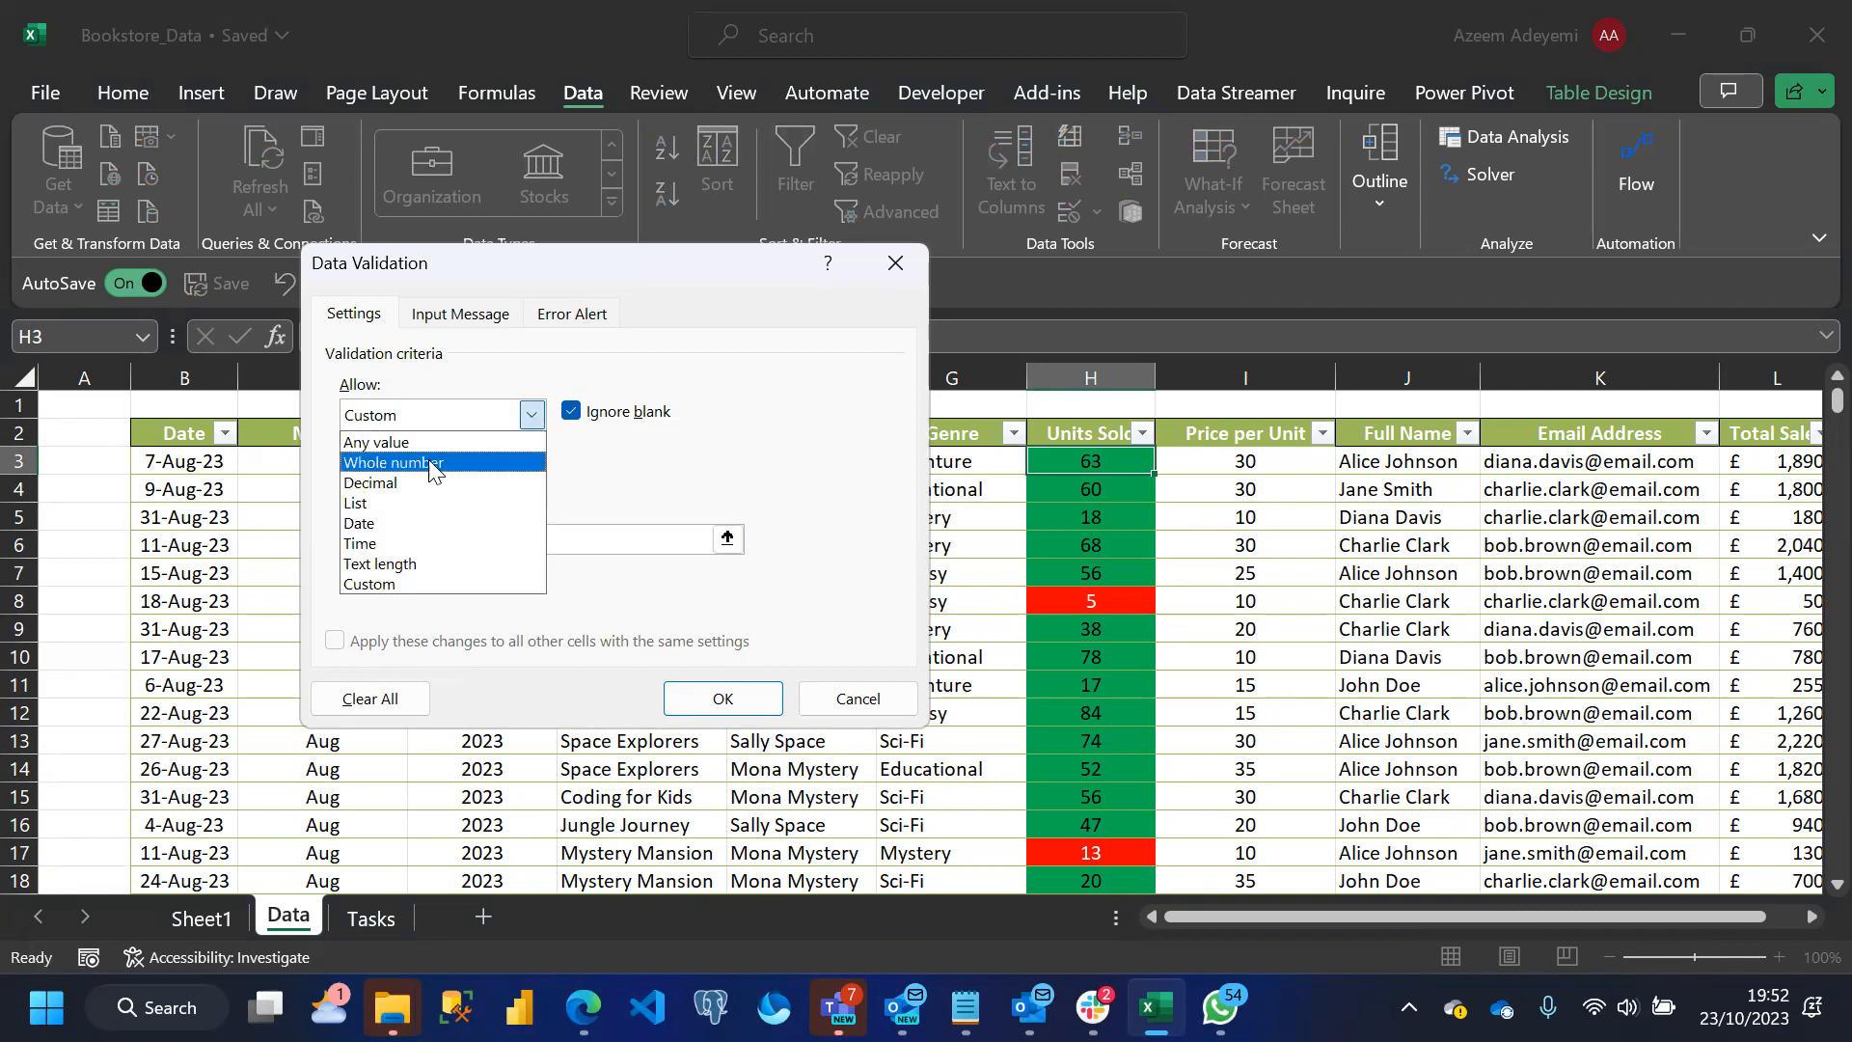
pyautogui.click(374, 504)
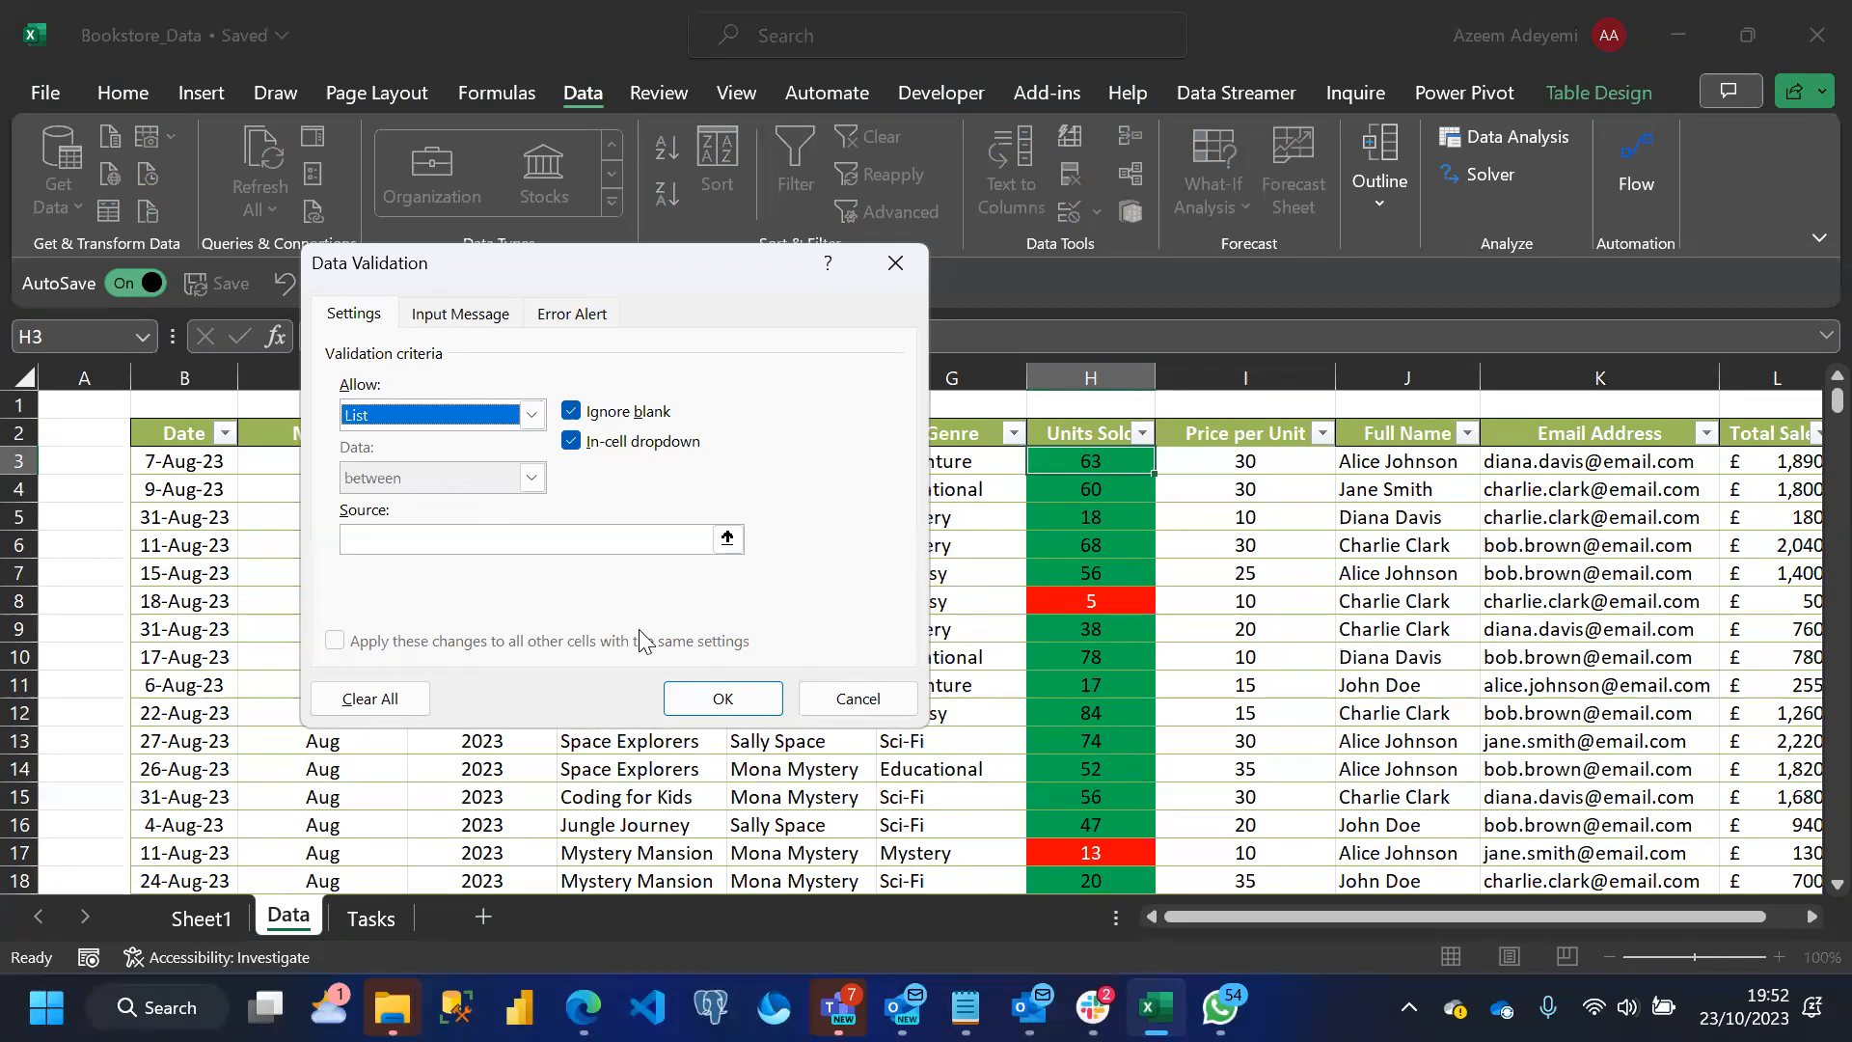
pyautogui.click(858, 697)
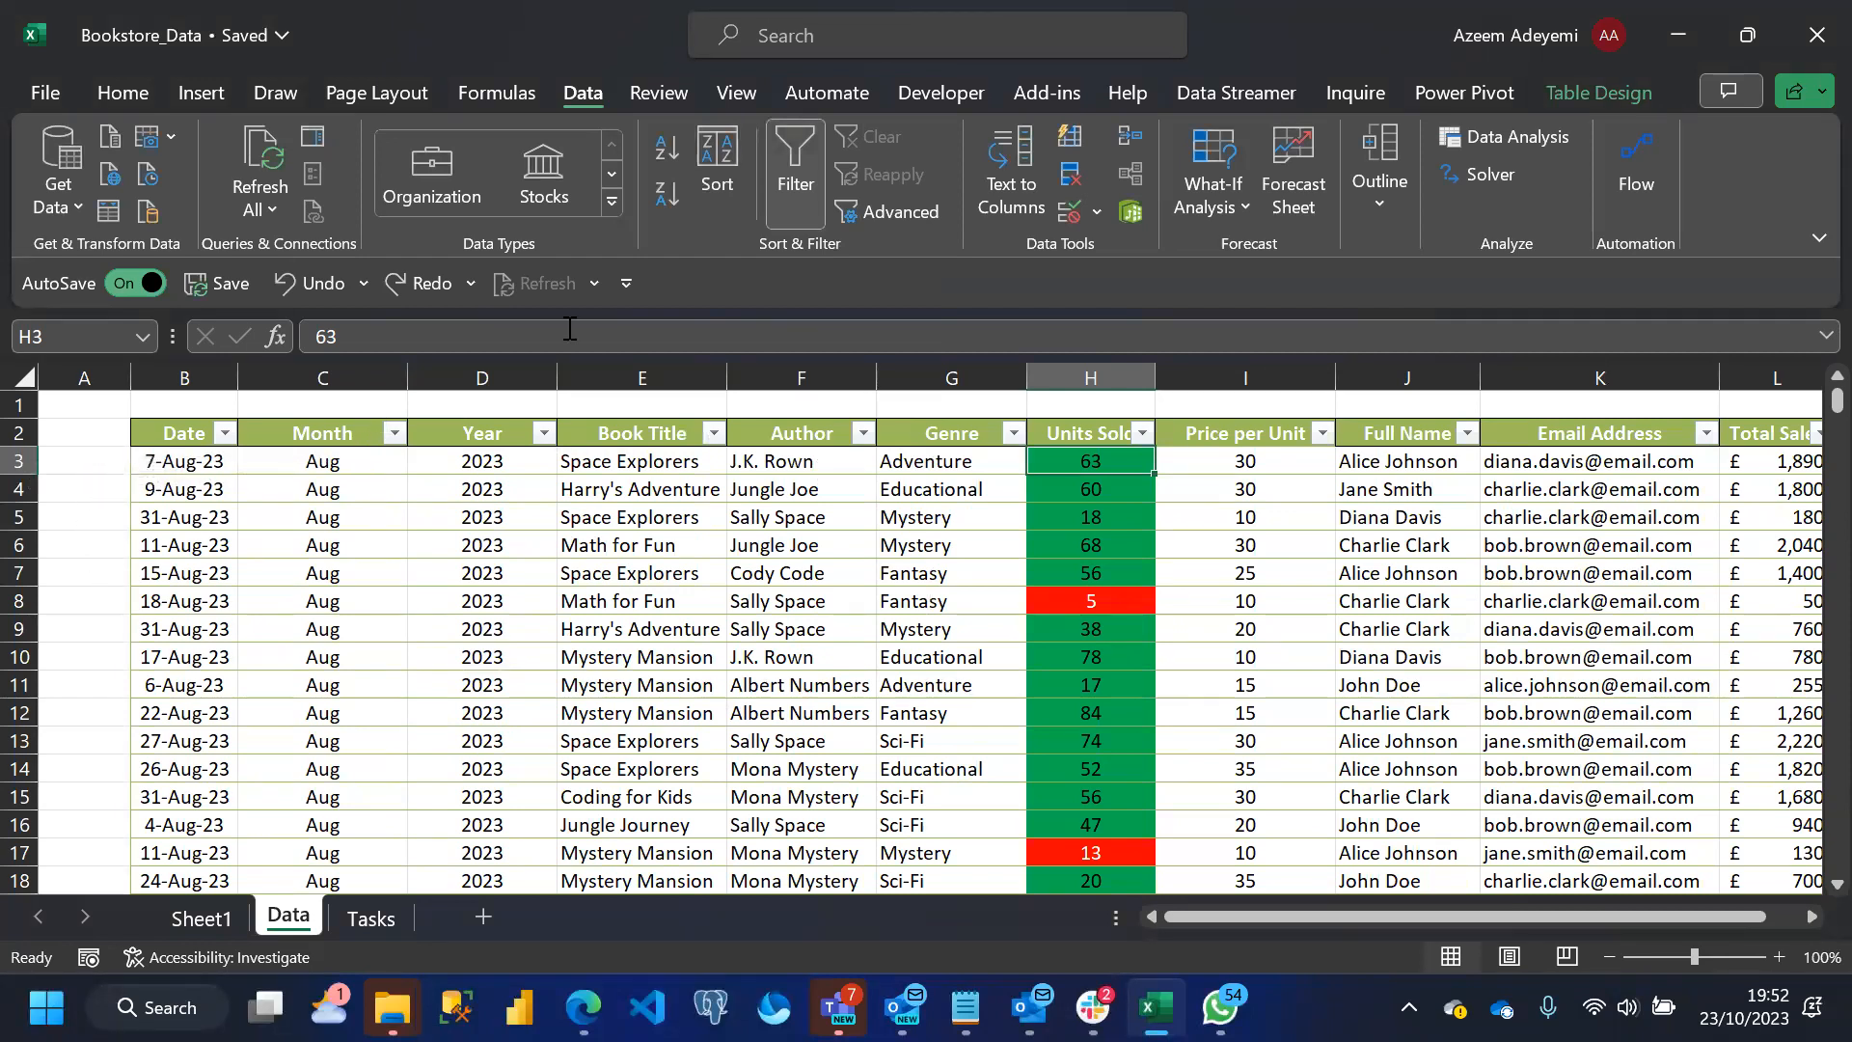
# Enter 1 in cell A3 of the Data sheet and fill it as a series down to A5
pyautogui.click(83, 461)
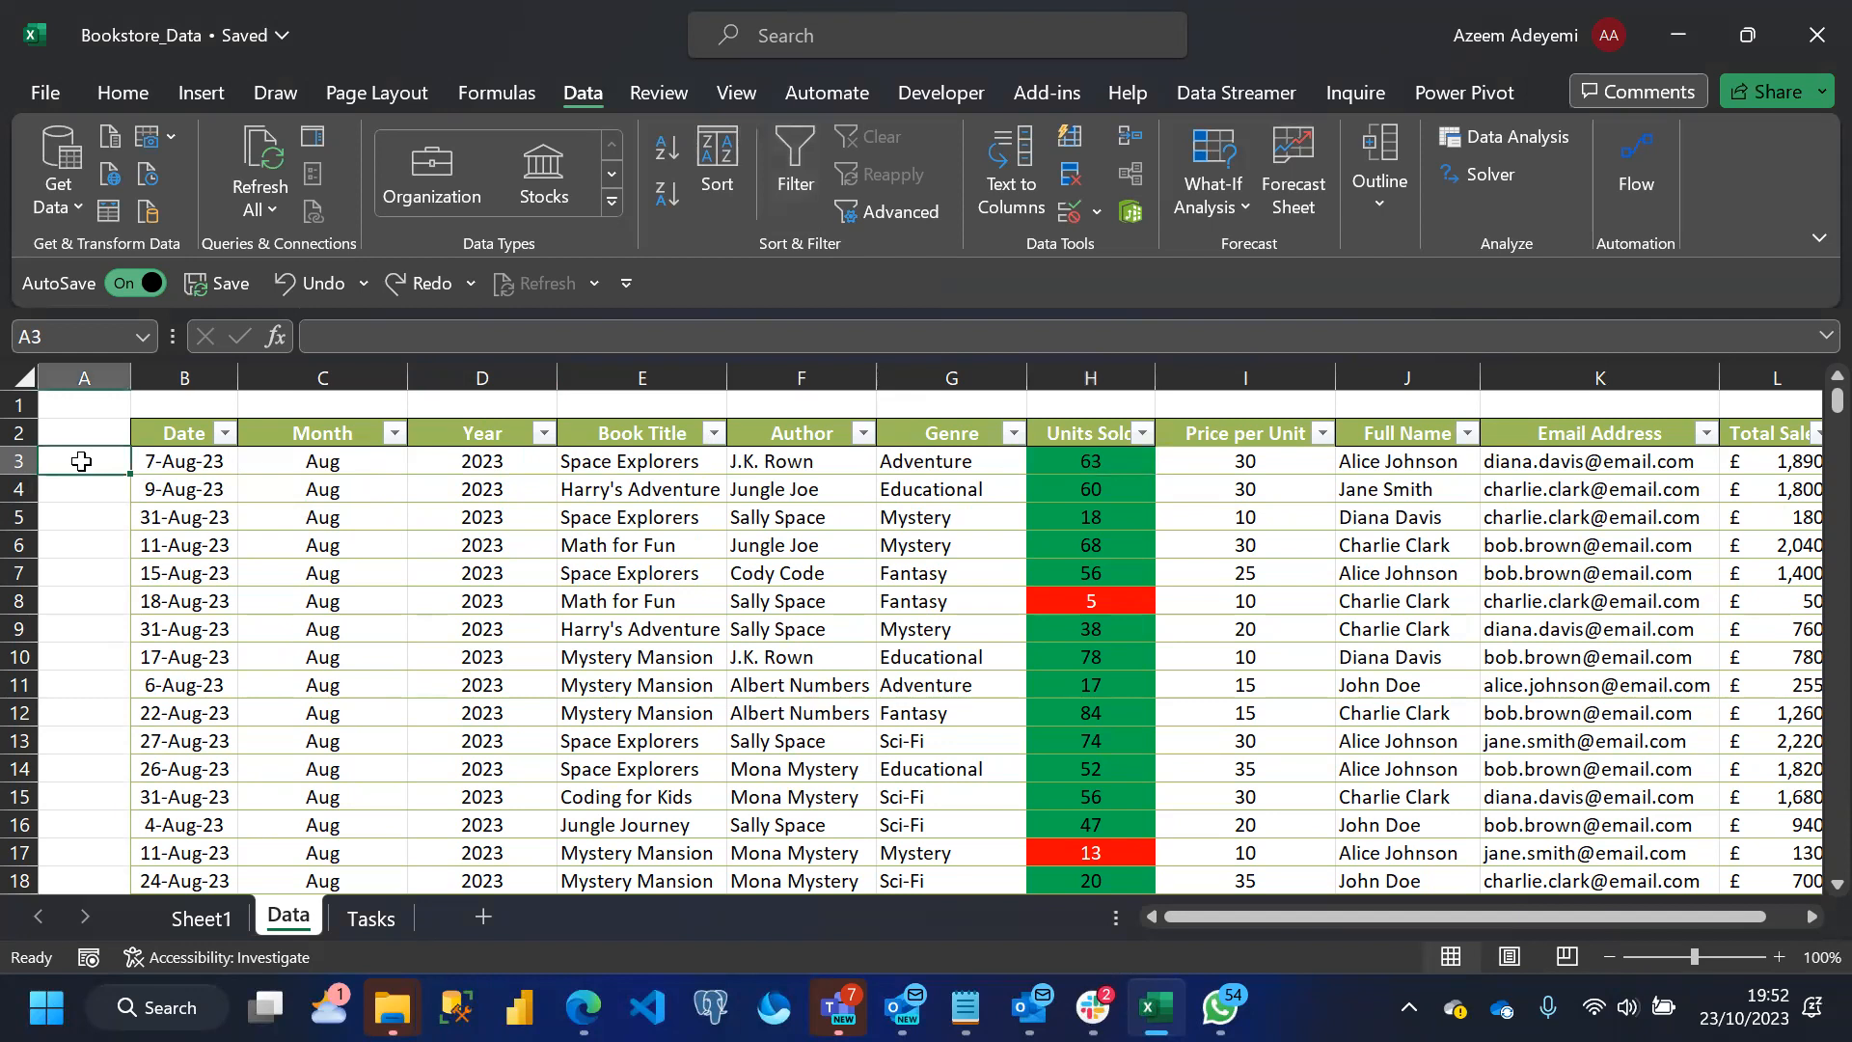
pyautogui.write('1')
pyautogui.hotkey('ctrl', 'Return')
pyautogui.moveTo(132, 475); pyautogui.dragTo(124, 529)
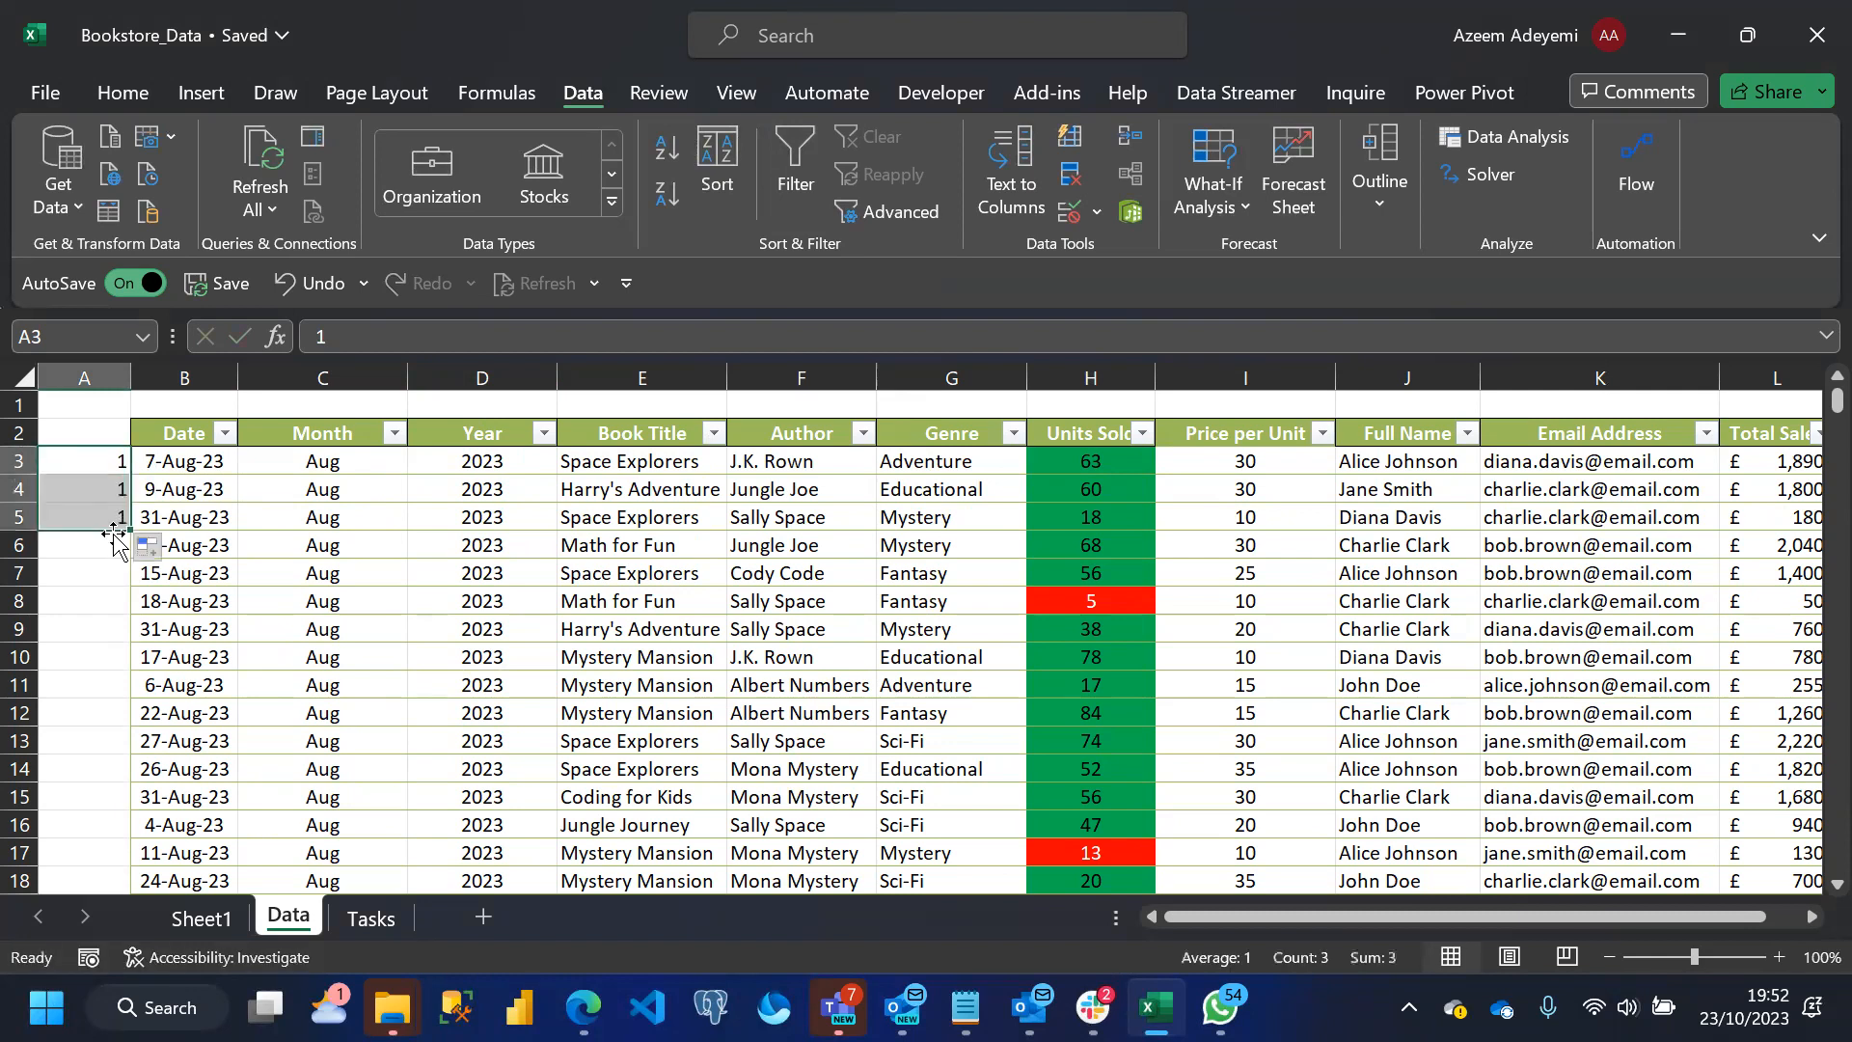
pyautogui.click(151, 549)
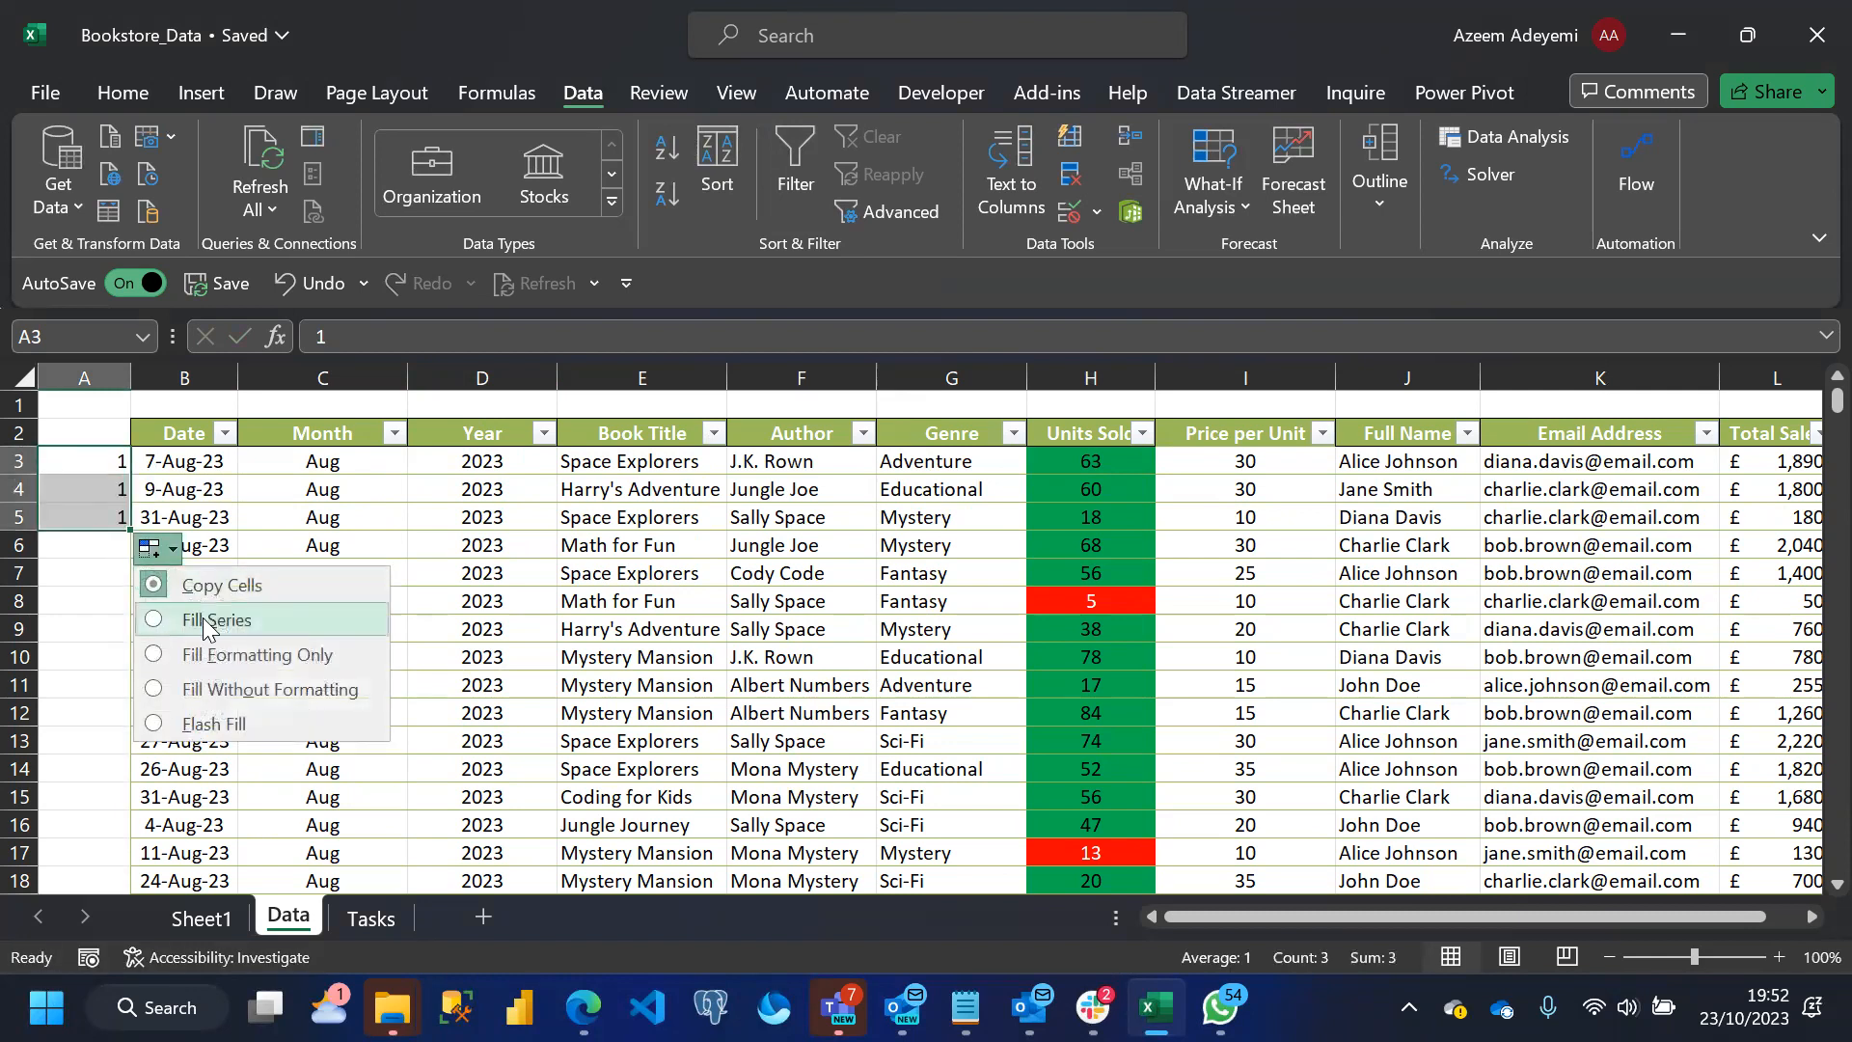
pyautogui.click(188, 615)
pyautogui.click(92, 520)
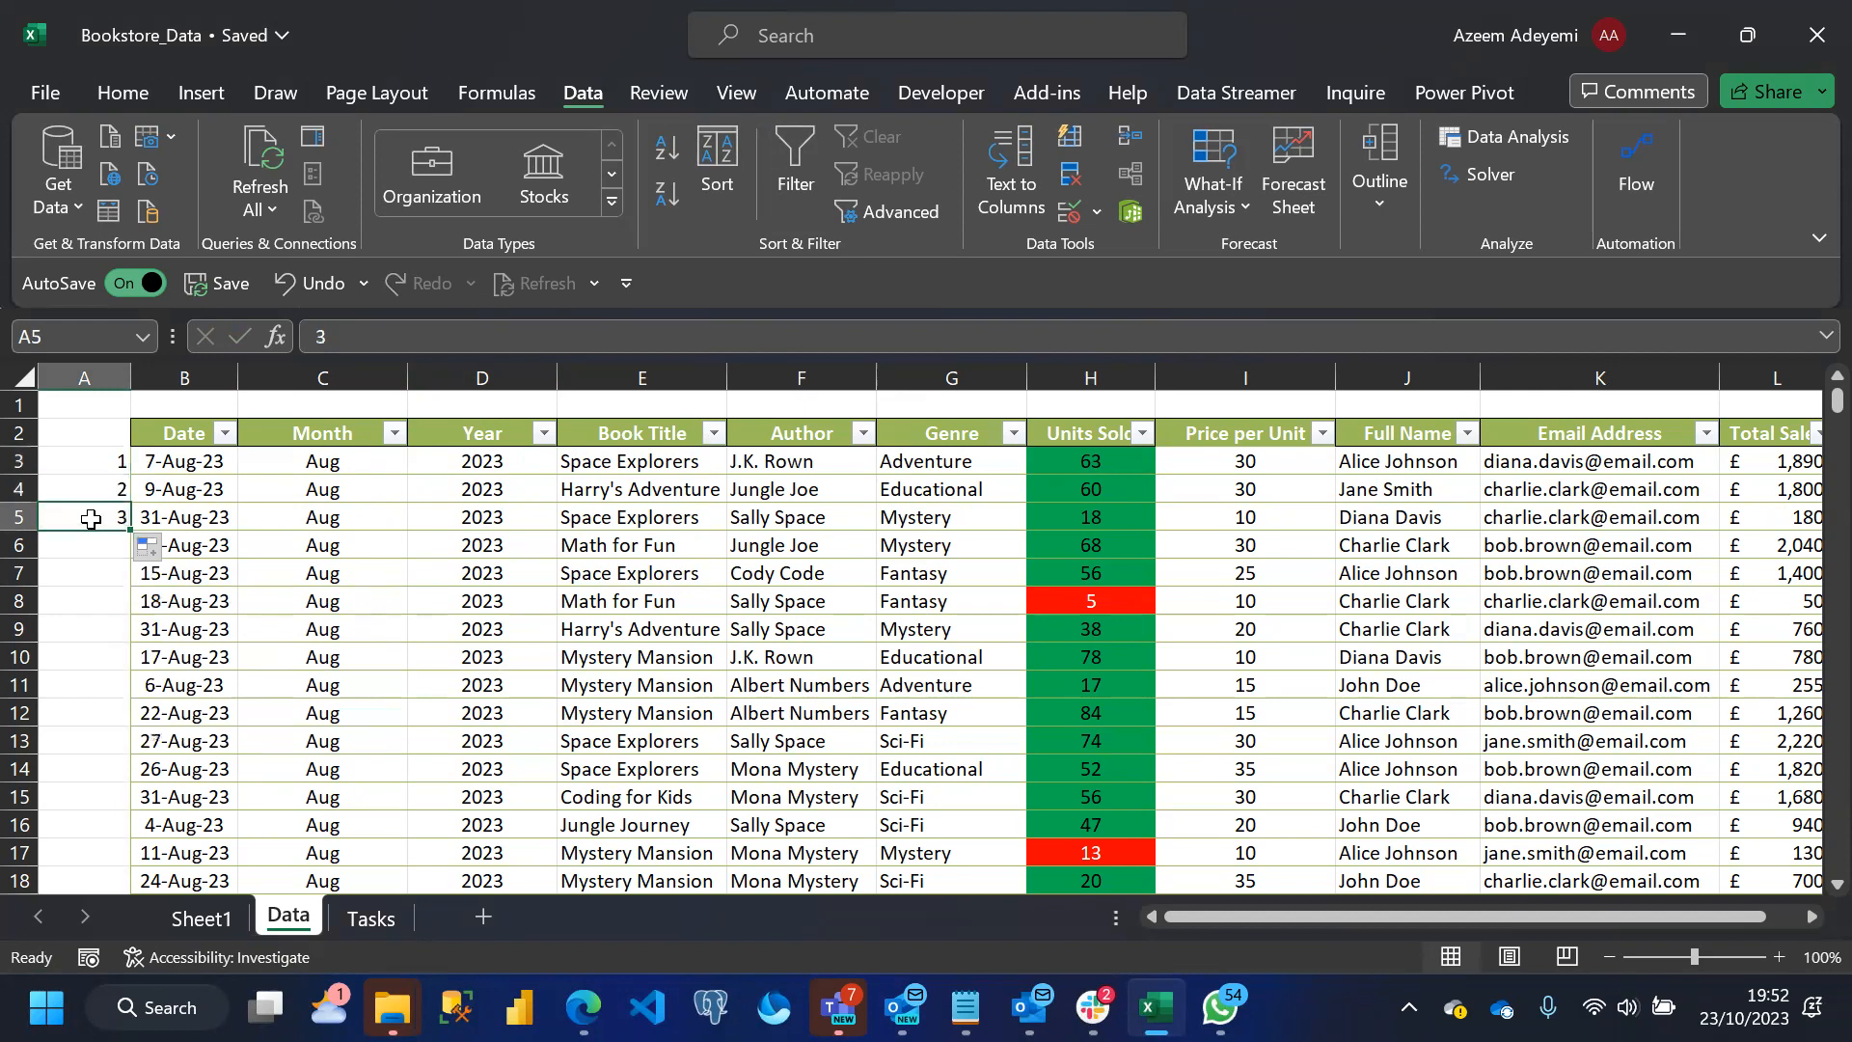
# Extend the number series down column A to row 103 and clear the extra 101 in A103
pyautogui.moveTo(131, 535); pyautogui.dragTo(77, 960)
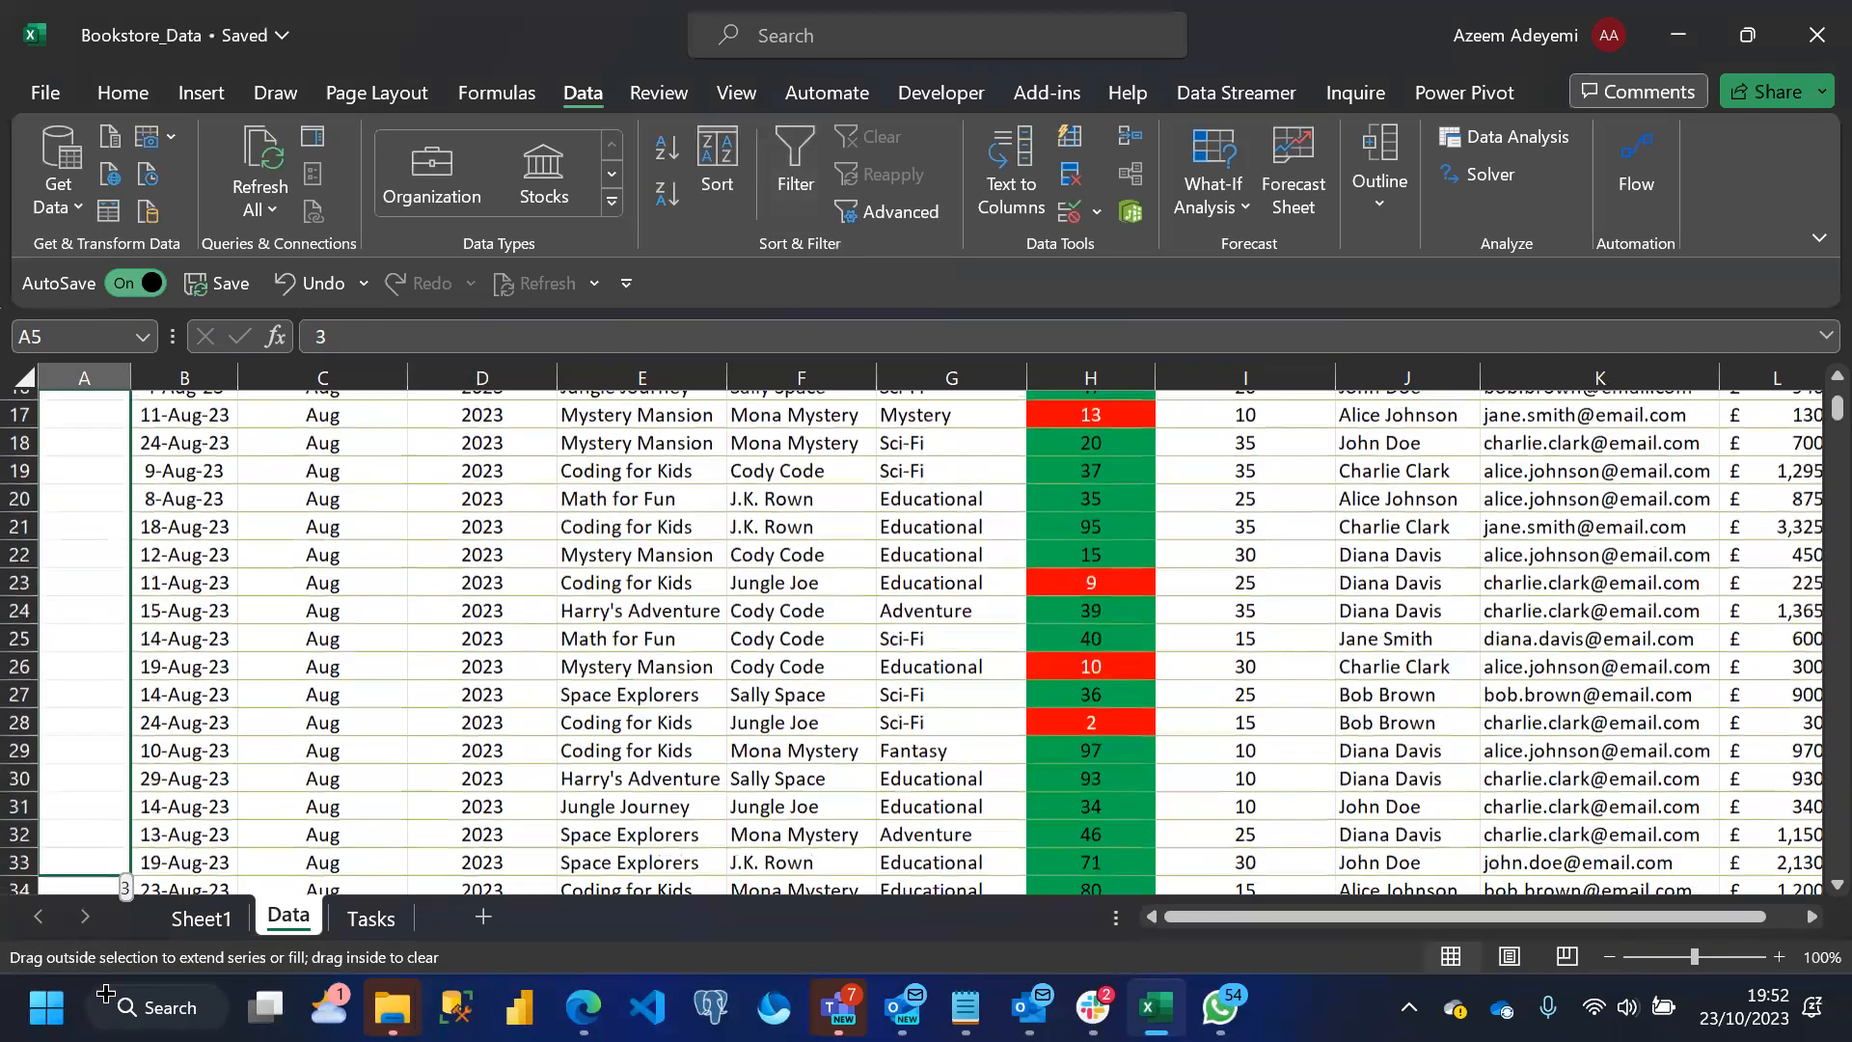
pyautogui.moveTo(100, 893); pyautogui.dragTo(90, 837)
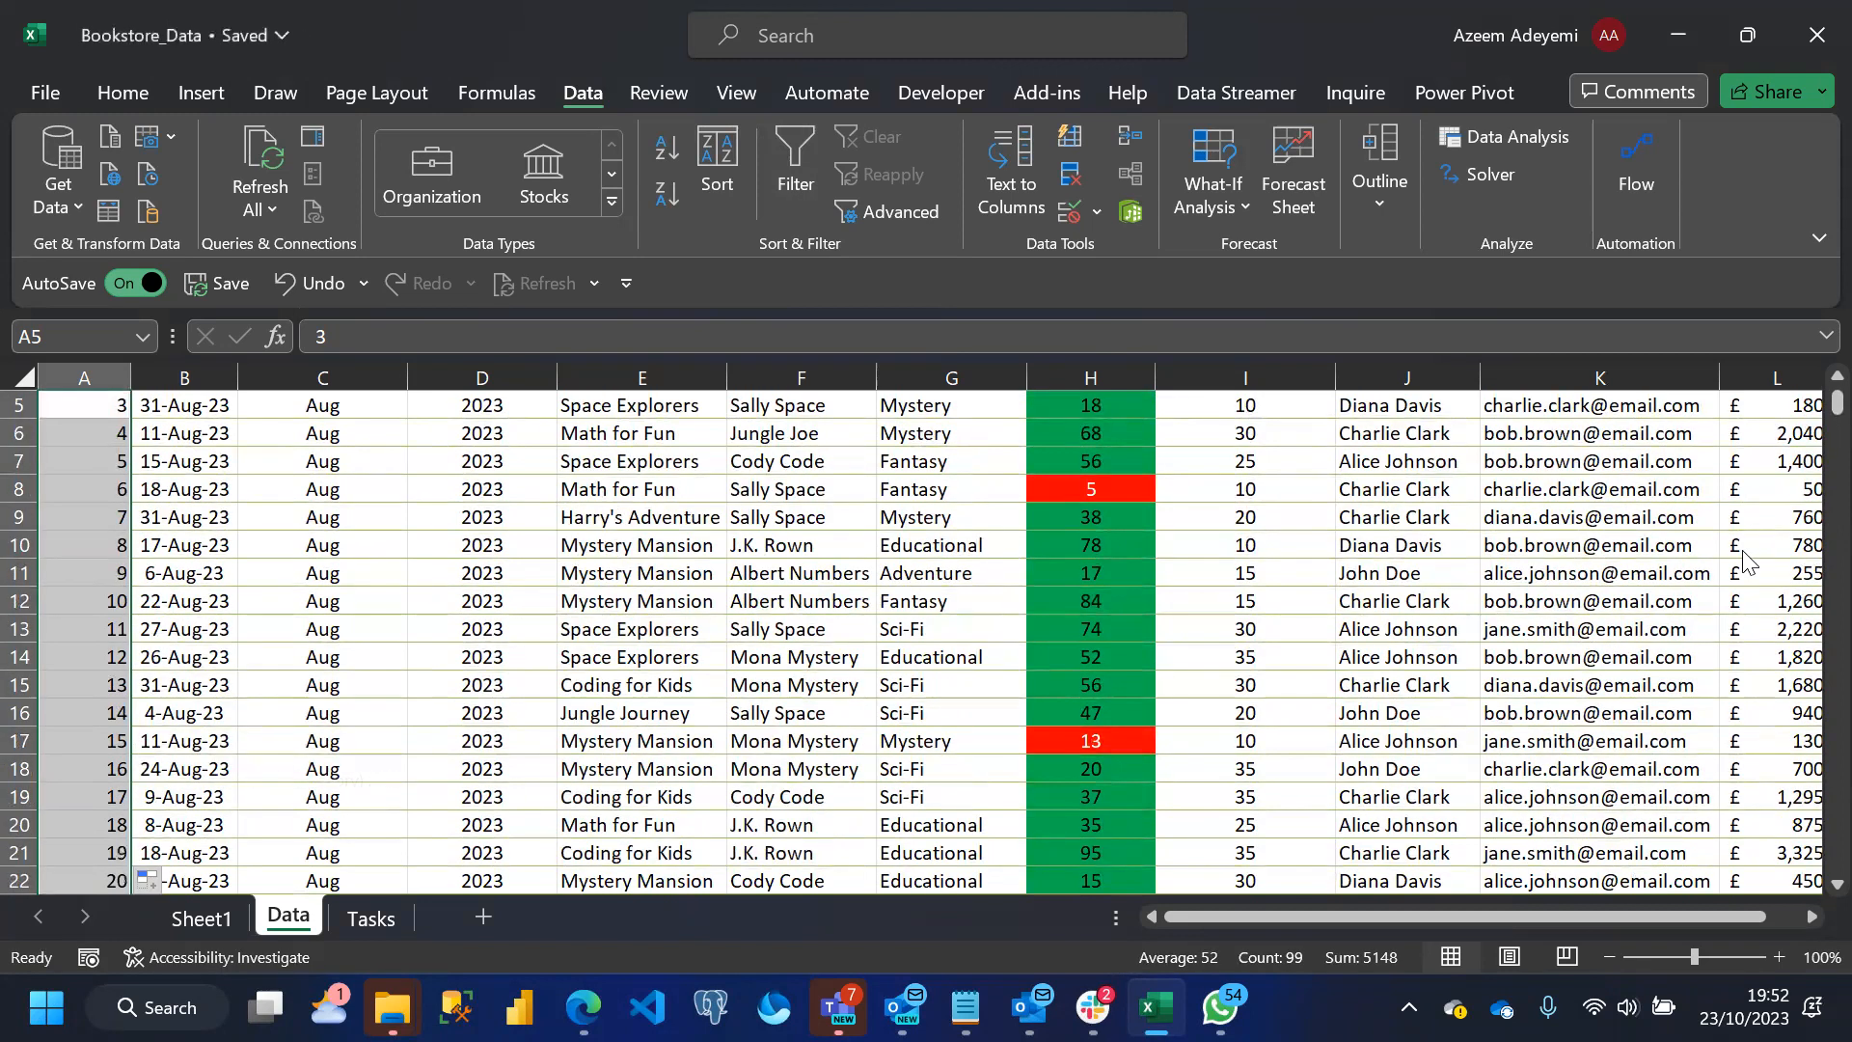
pyautogui.moveTo(1810, 410)
pyautogui.mouseDown()
pyautogui.moveTo(1810, 525)
pyautogui.moveTo(1810, 439)
pyautogui.mouseUp()
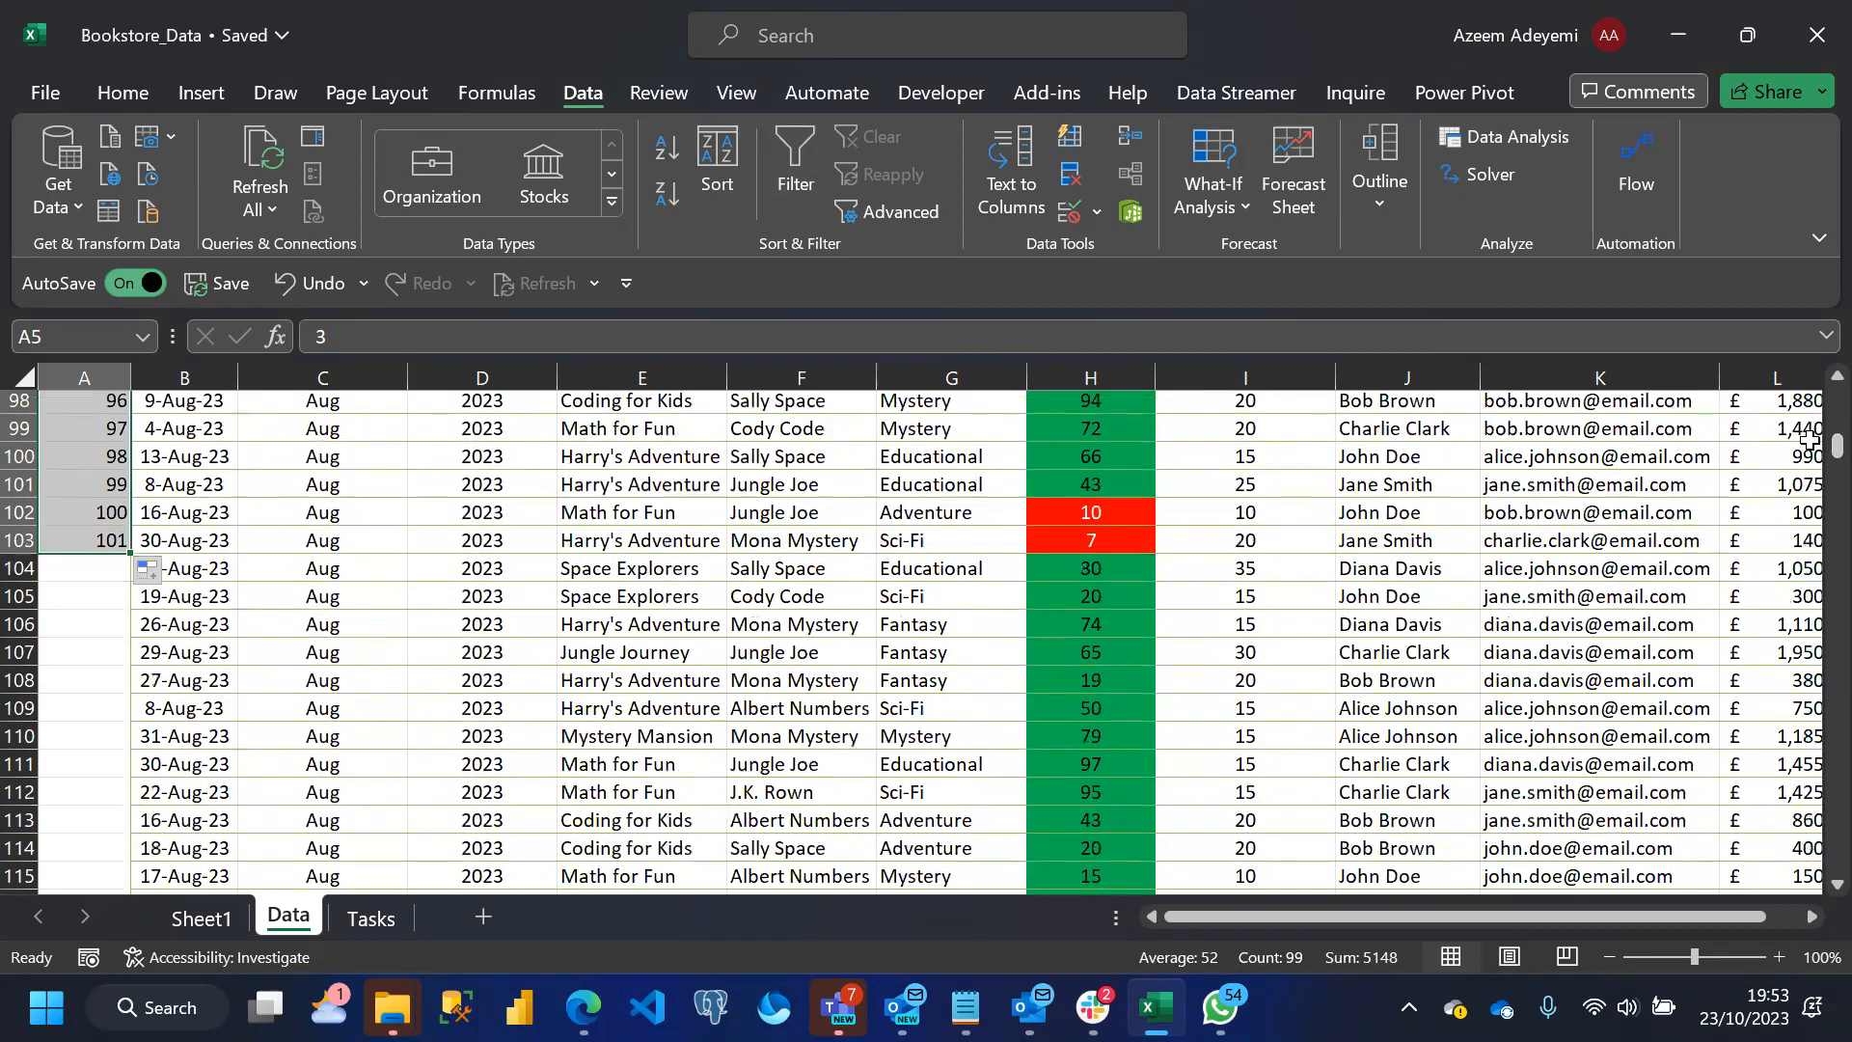
pyautogui.click(98, 541)
pyautogui.press('Delete')
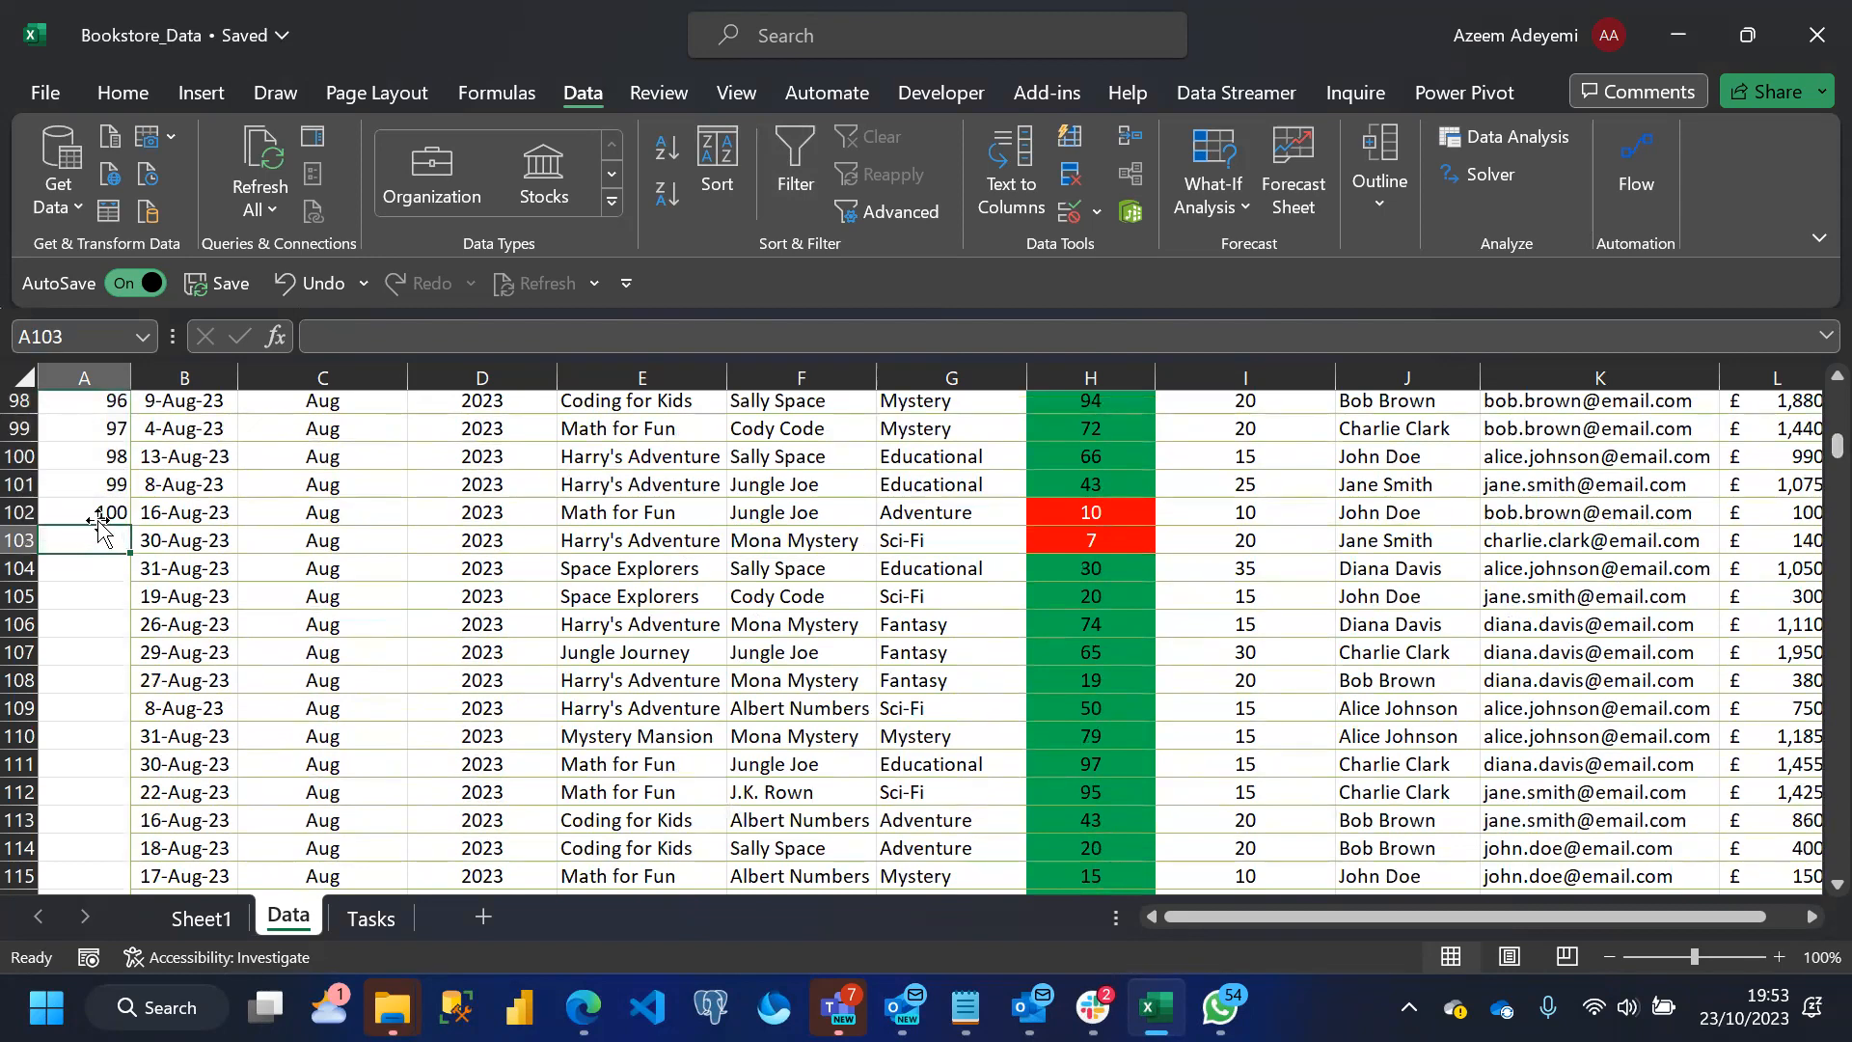
# Set the font colour of the helper numbers in A3:A102 to white to hide them
pyautogui.moveTo(87, 508); pyautogui.dragTo(75, 454)
pyautogui.click(141, 102)
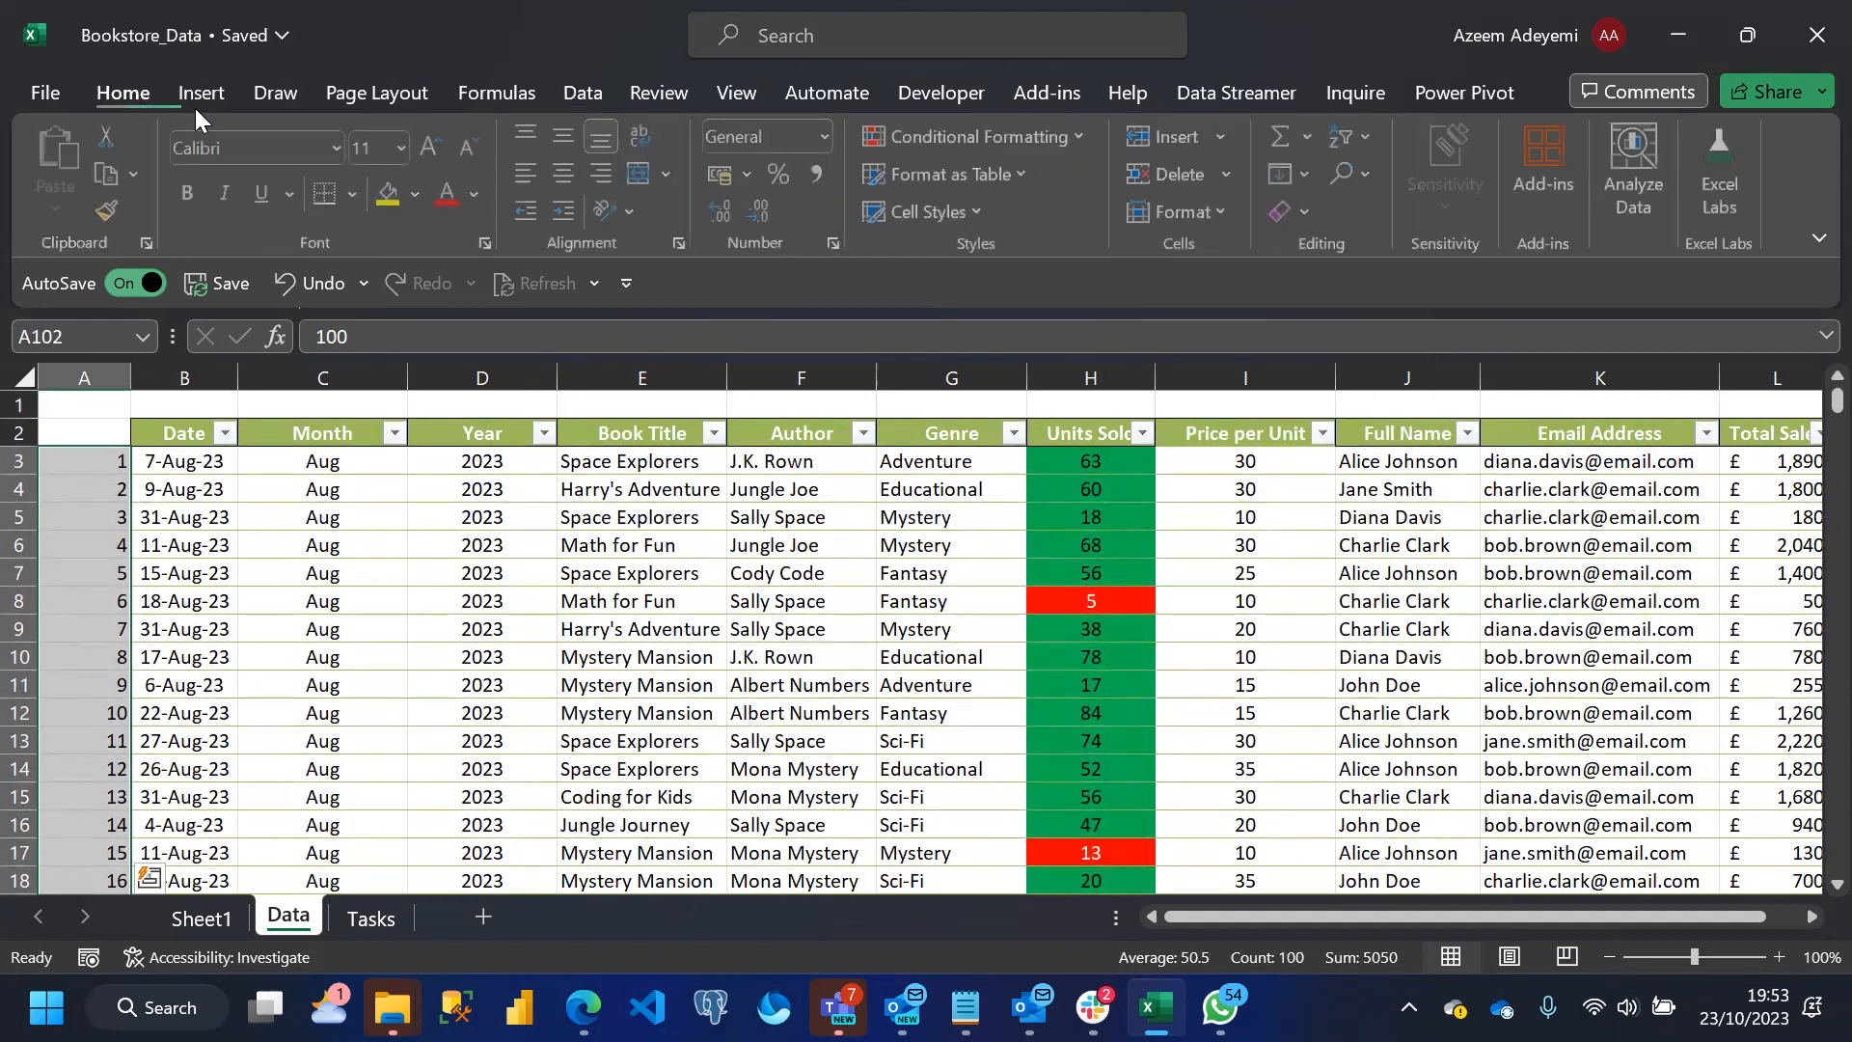
pyautogui.click(475, 199)
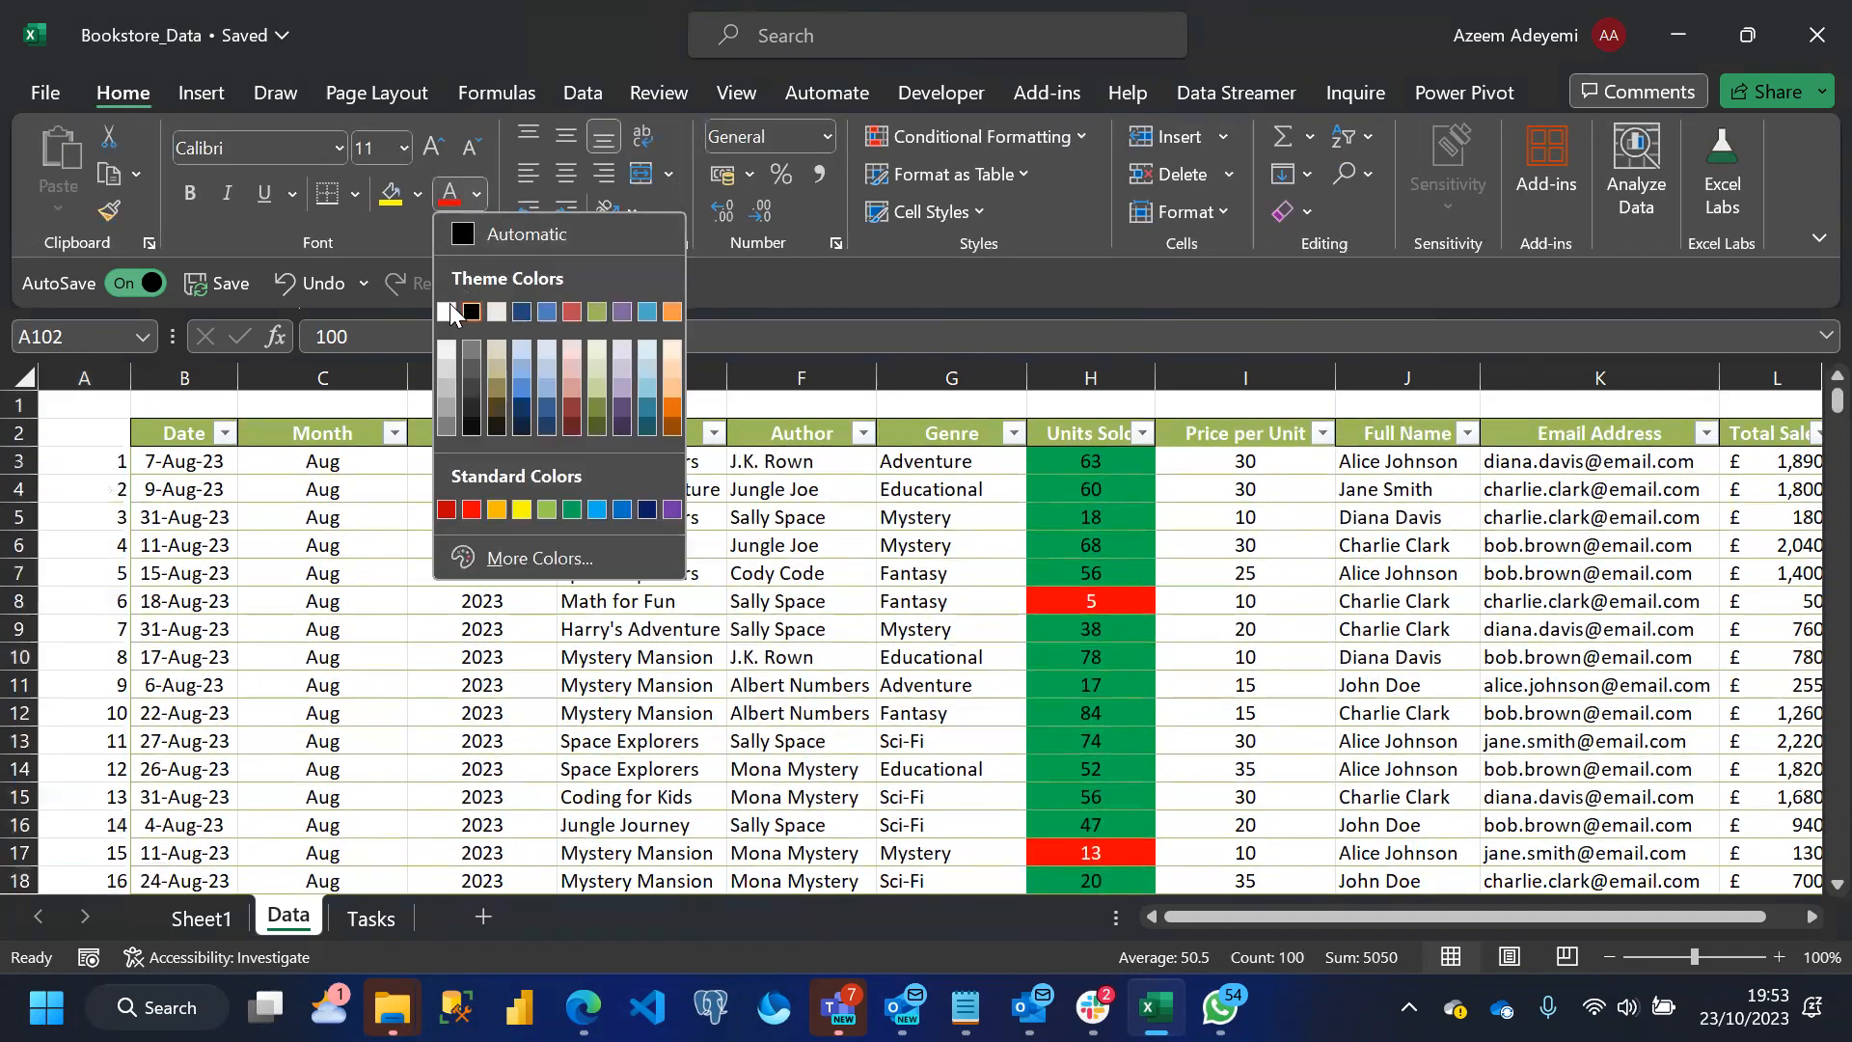
pyautogui.click(445, 303)
pyautogui.click(359, 571)
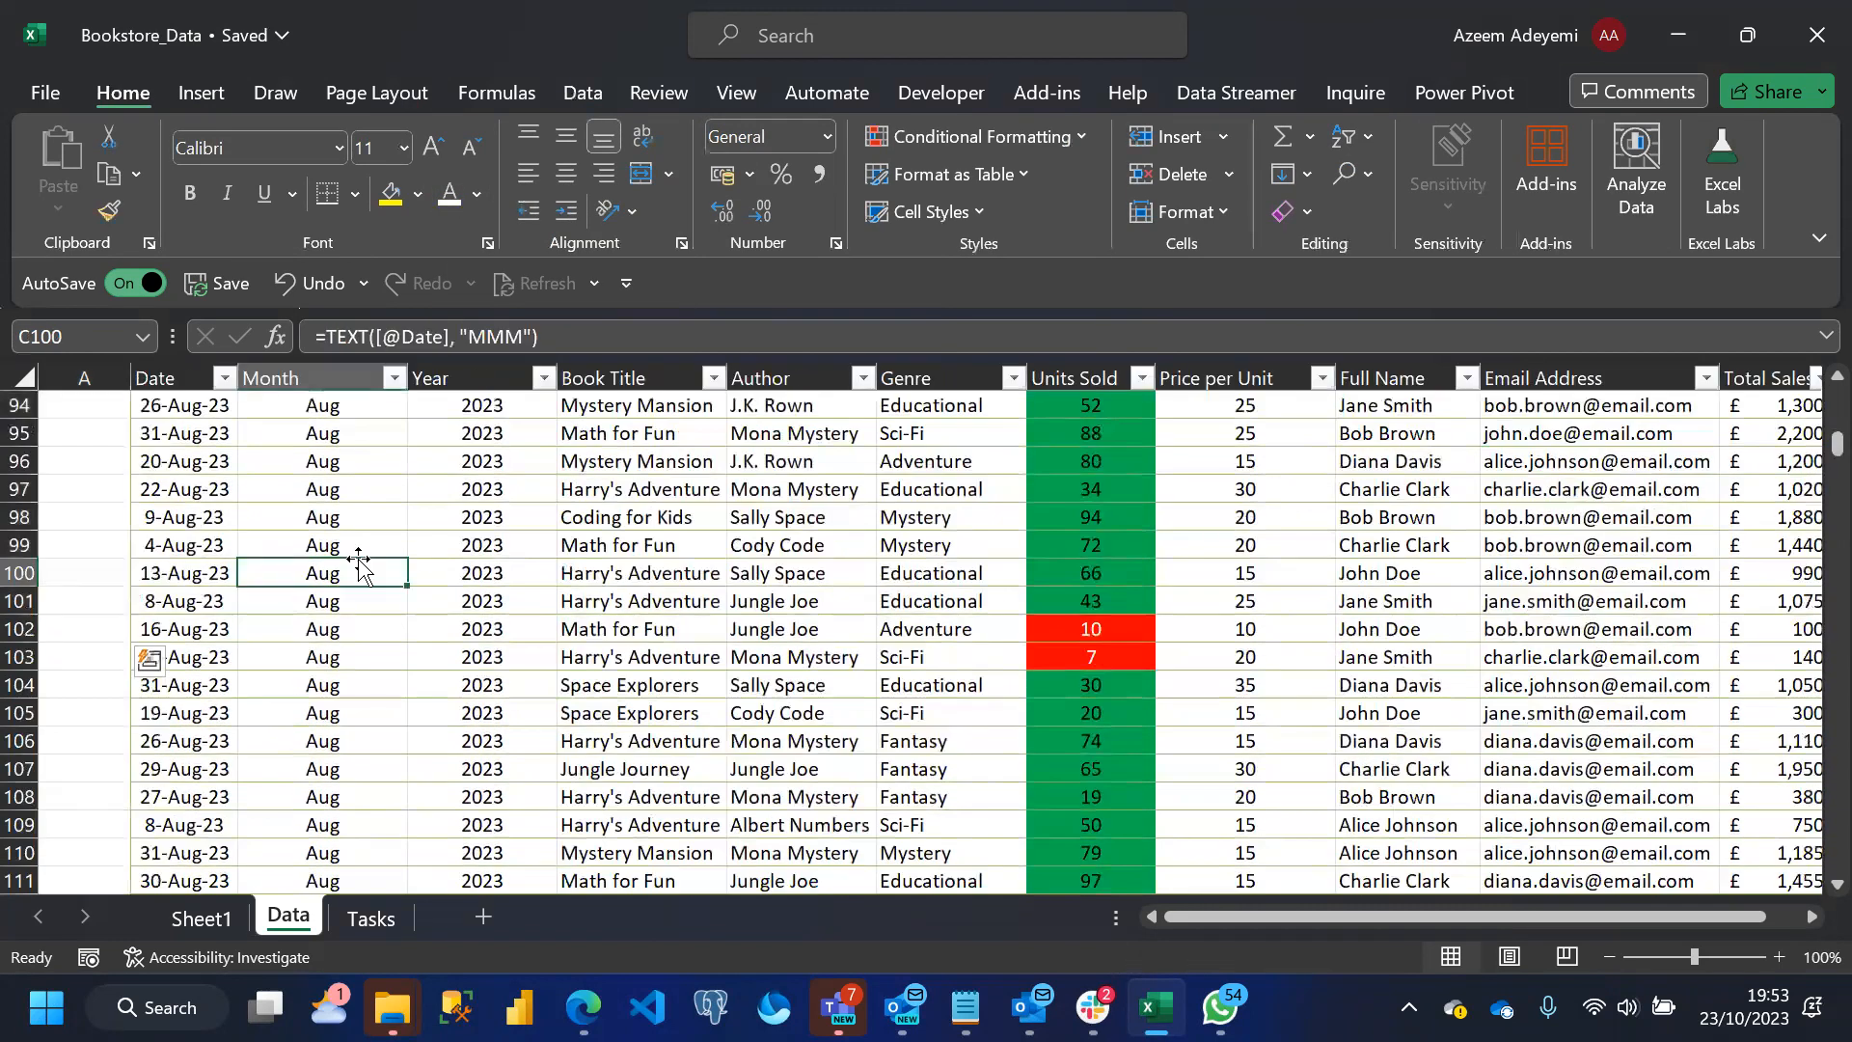
pyautogui.moveTo(1836, 446); pyautogui.dragTo(1836, 391)
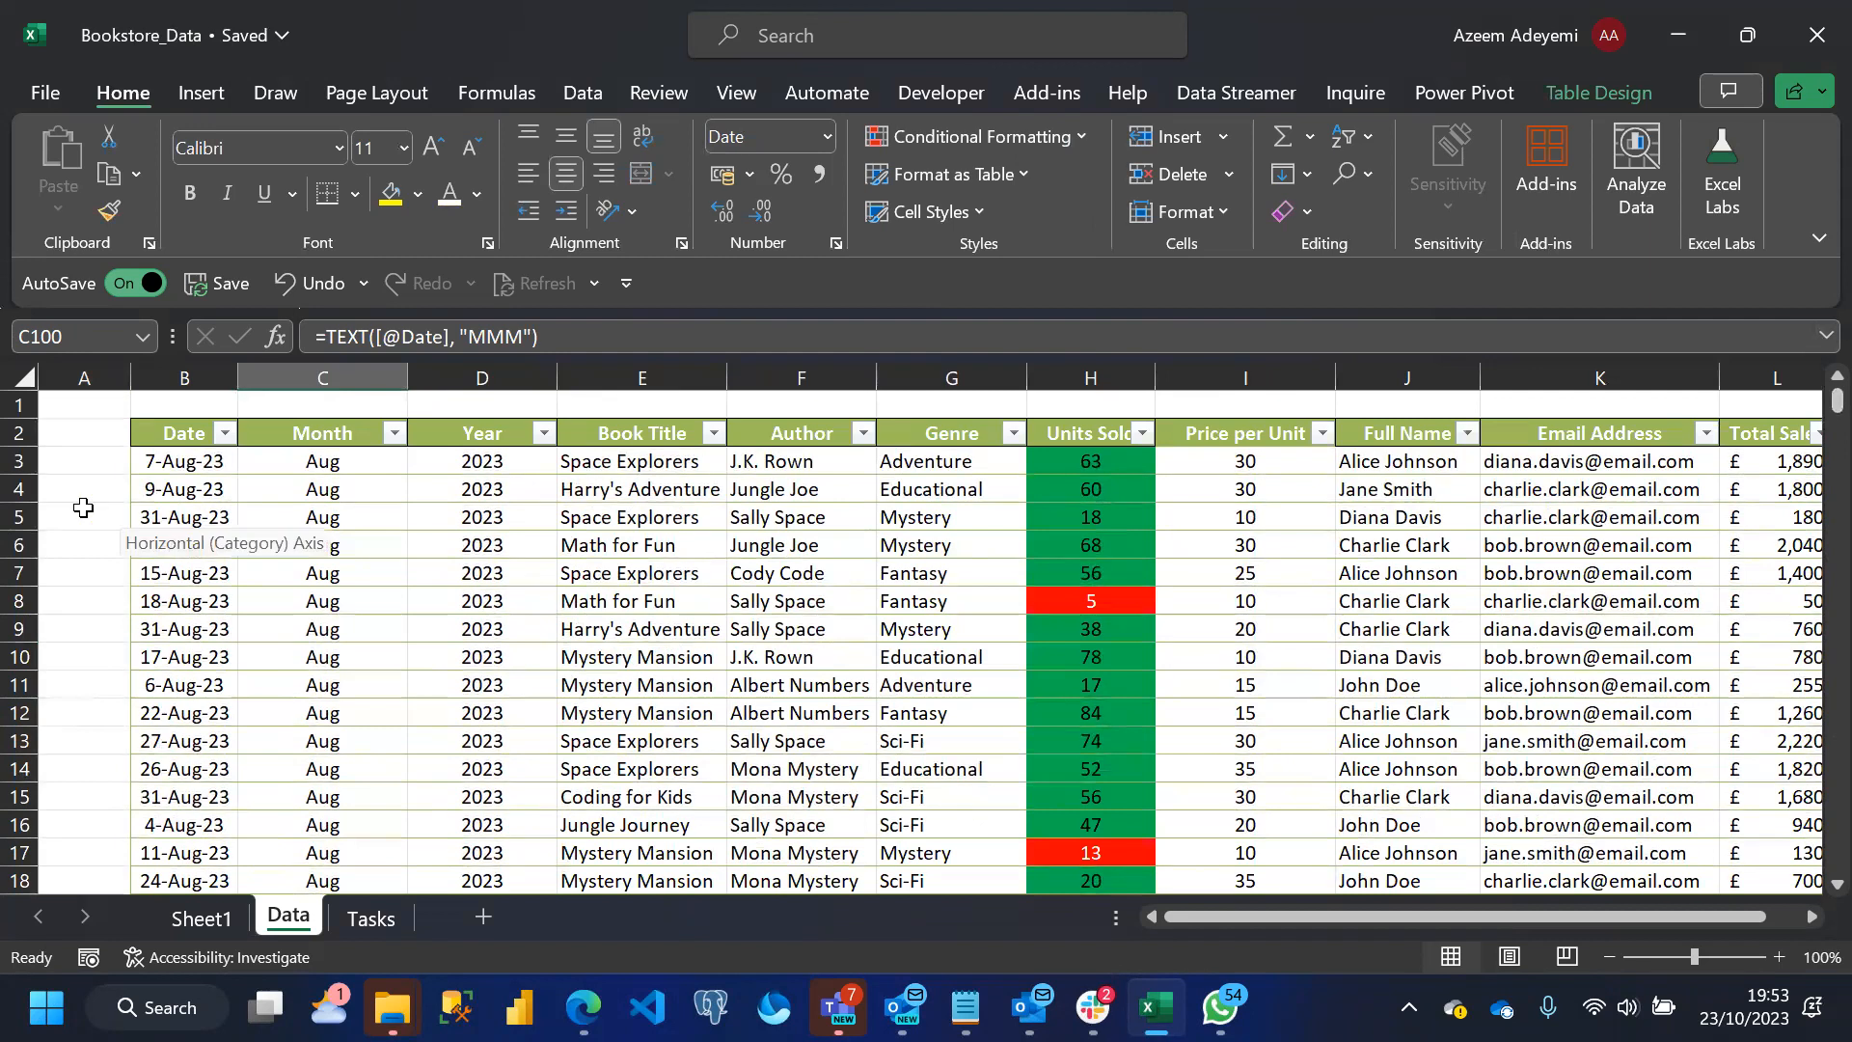
# Select cells A5, A4 and A3 in turn to check the hidden helper numbers
pyautogui.click(83, 508)
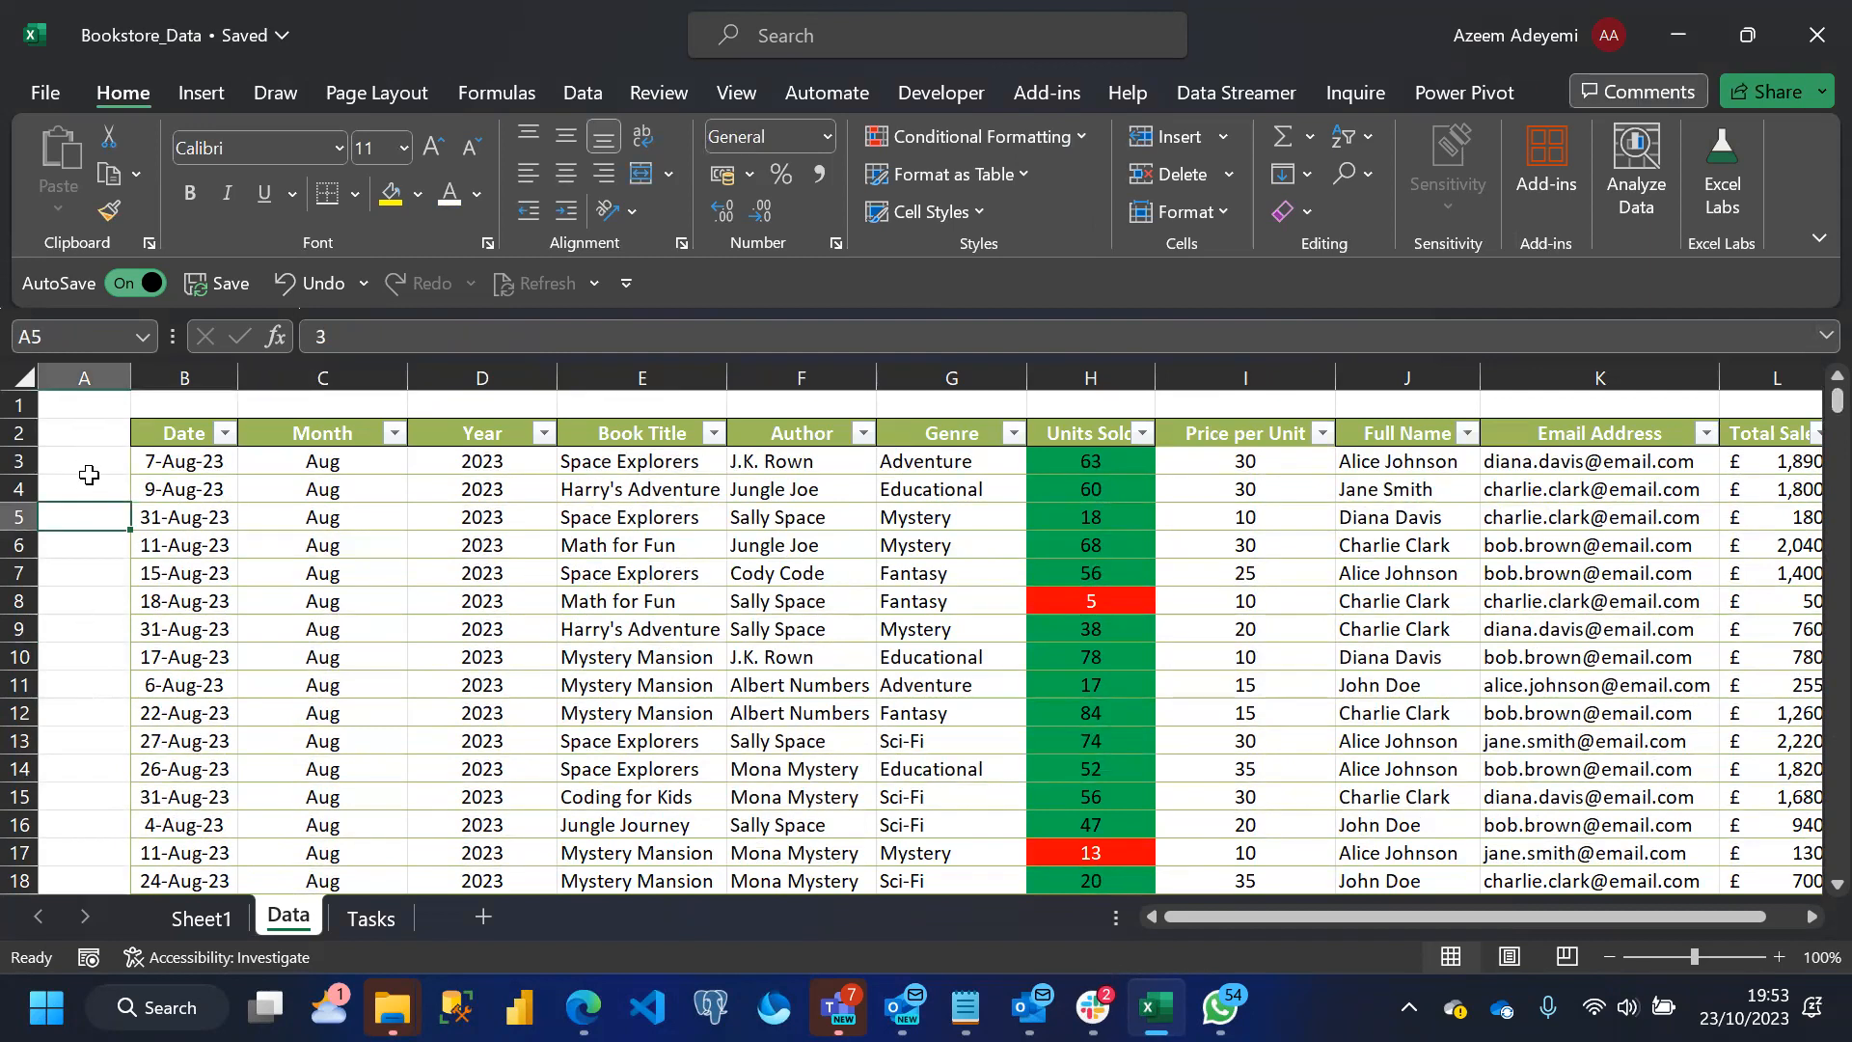
pyautogui.click(88, 475)
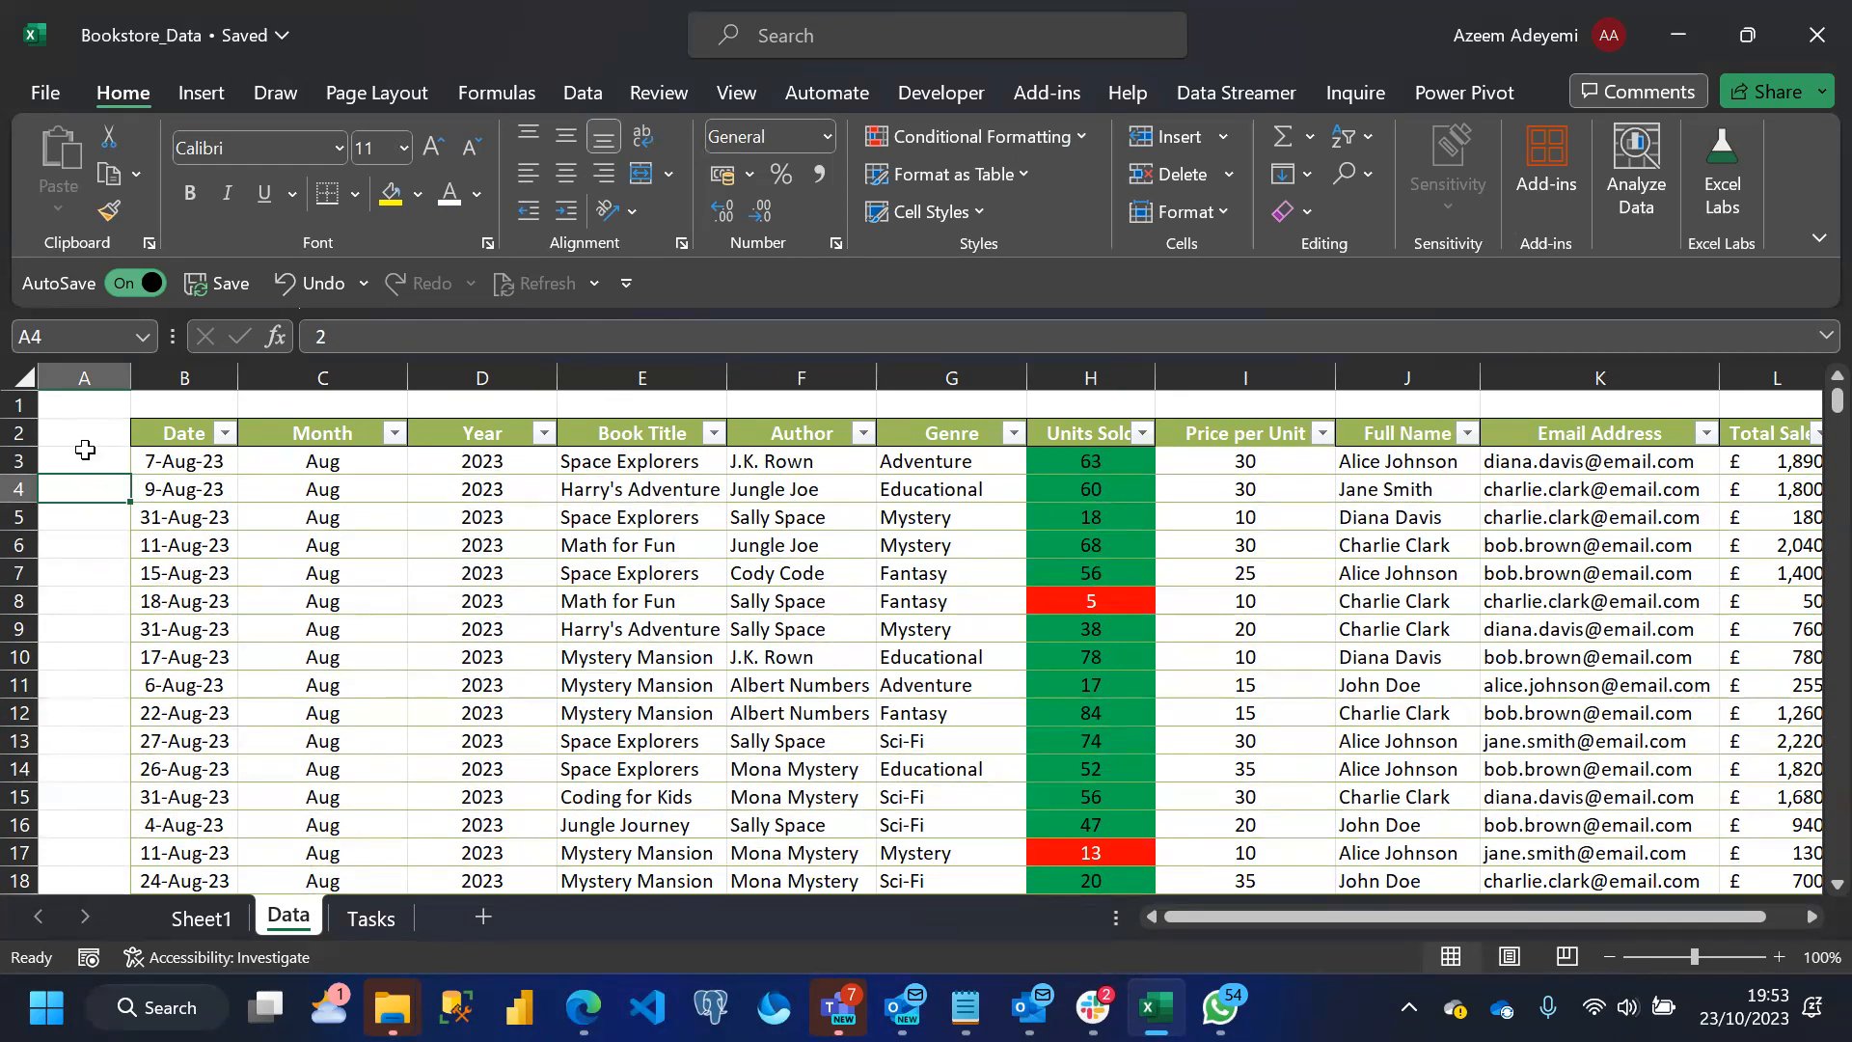
pyautogui.click(85, 457)
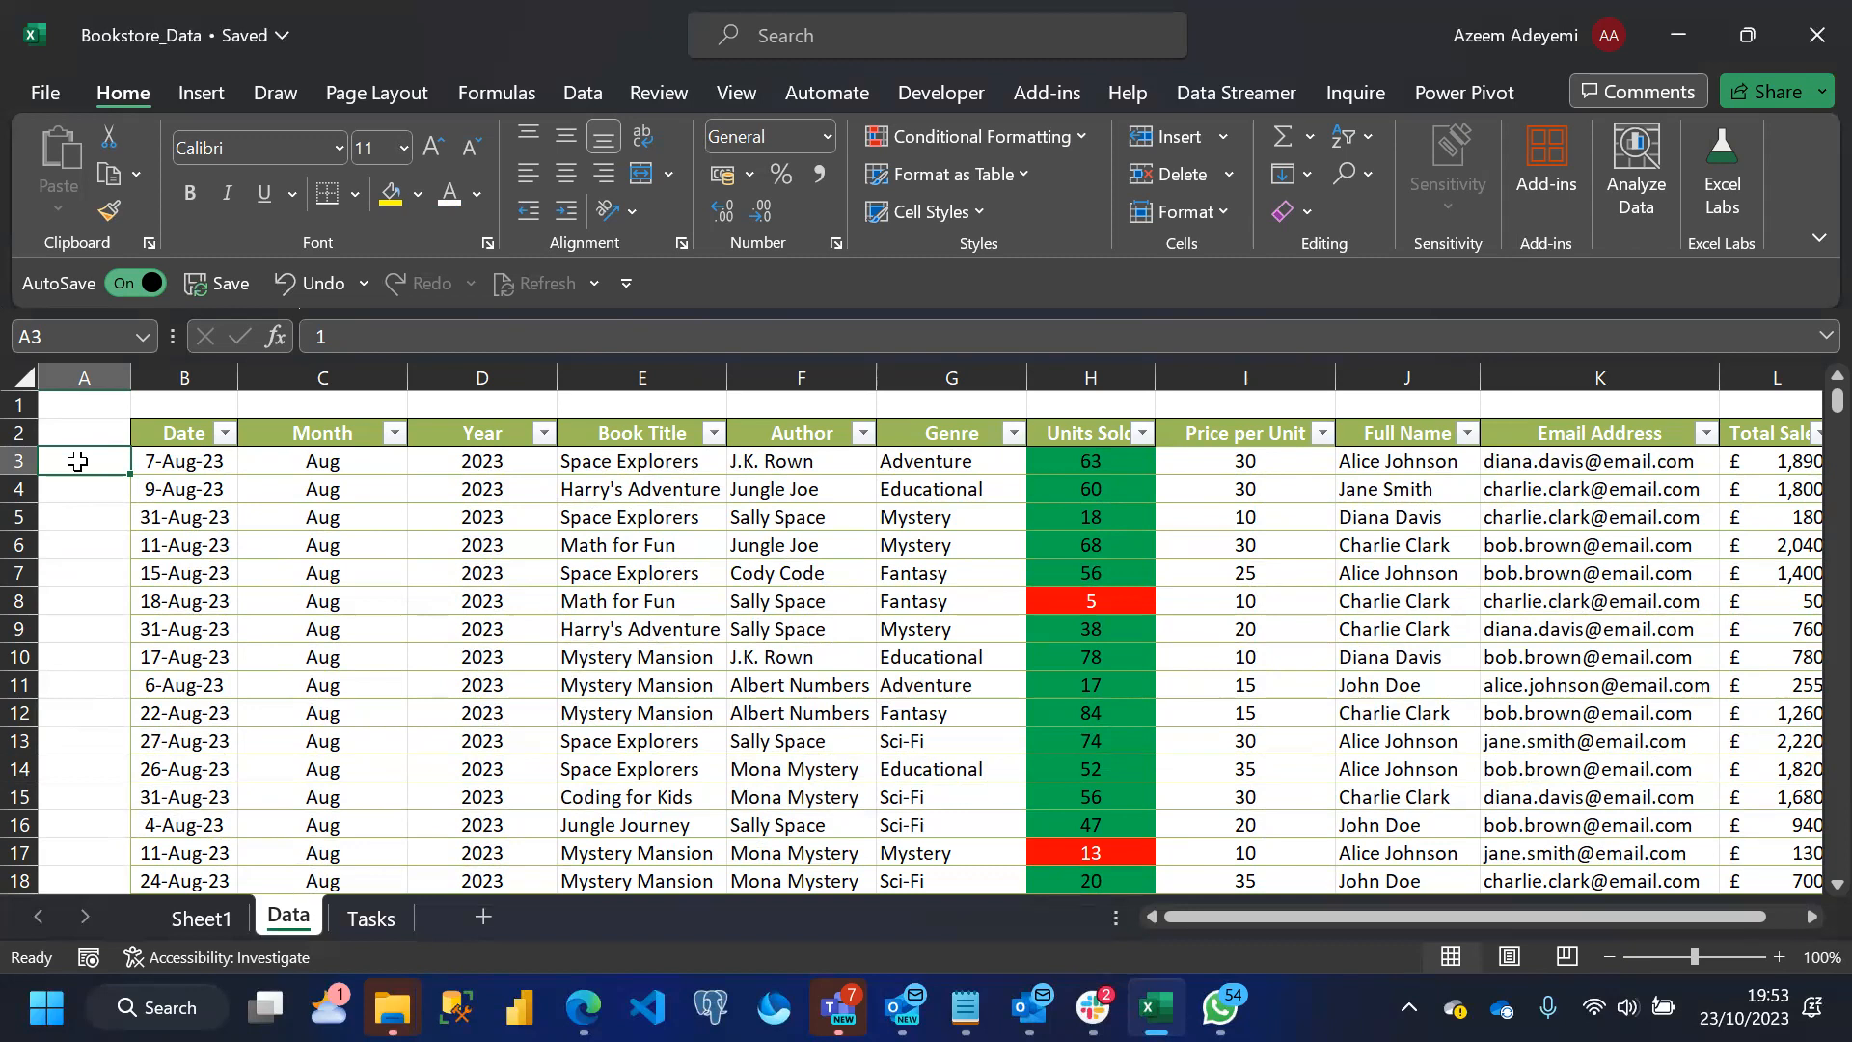
# Name the helper number range A3:A102 as List
pyautogui.moveTo(77, 461)
pyautogui.mouseDown()
pyautogui.moveTo(77, 898)
pyautogui.moveTo(77, 461)
pyautogui.mouseUp()
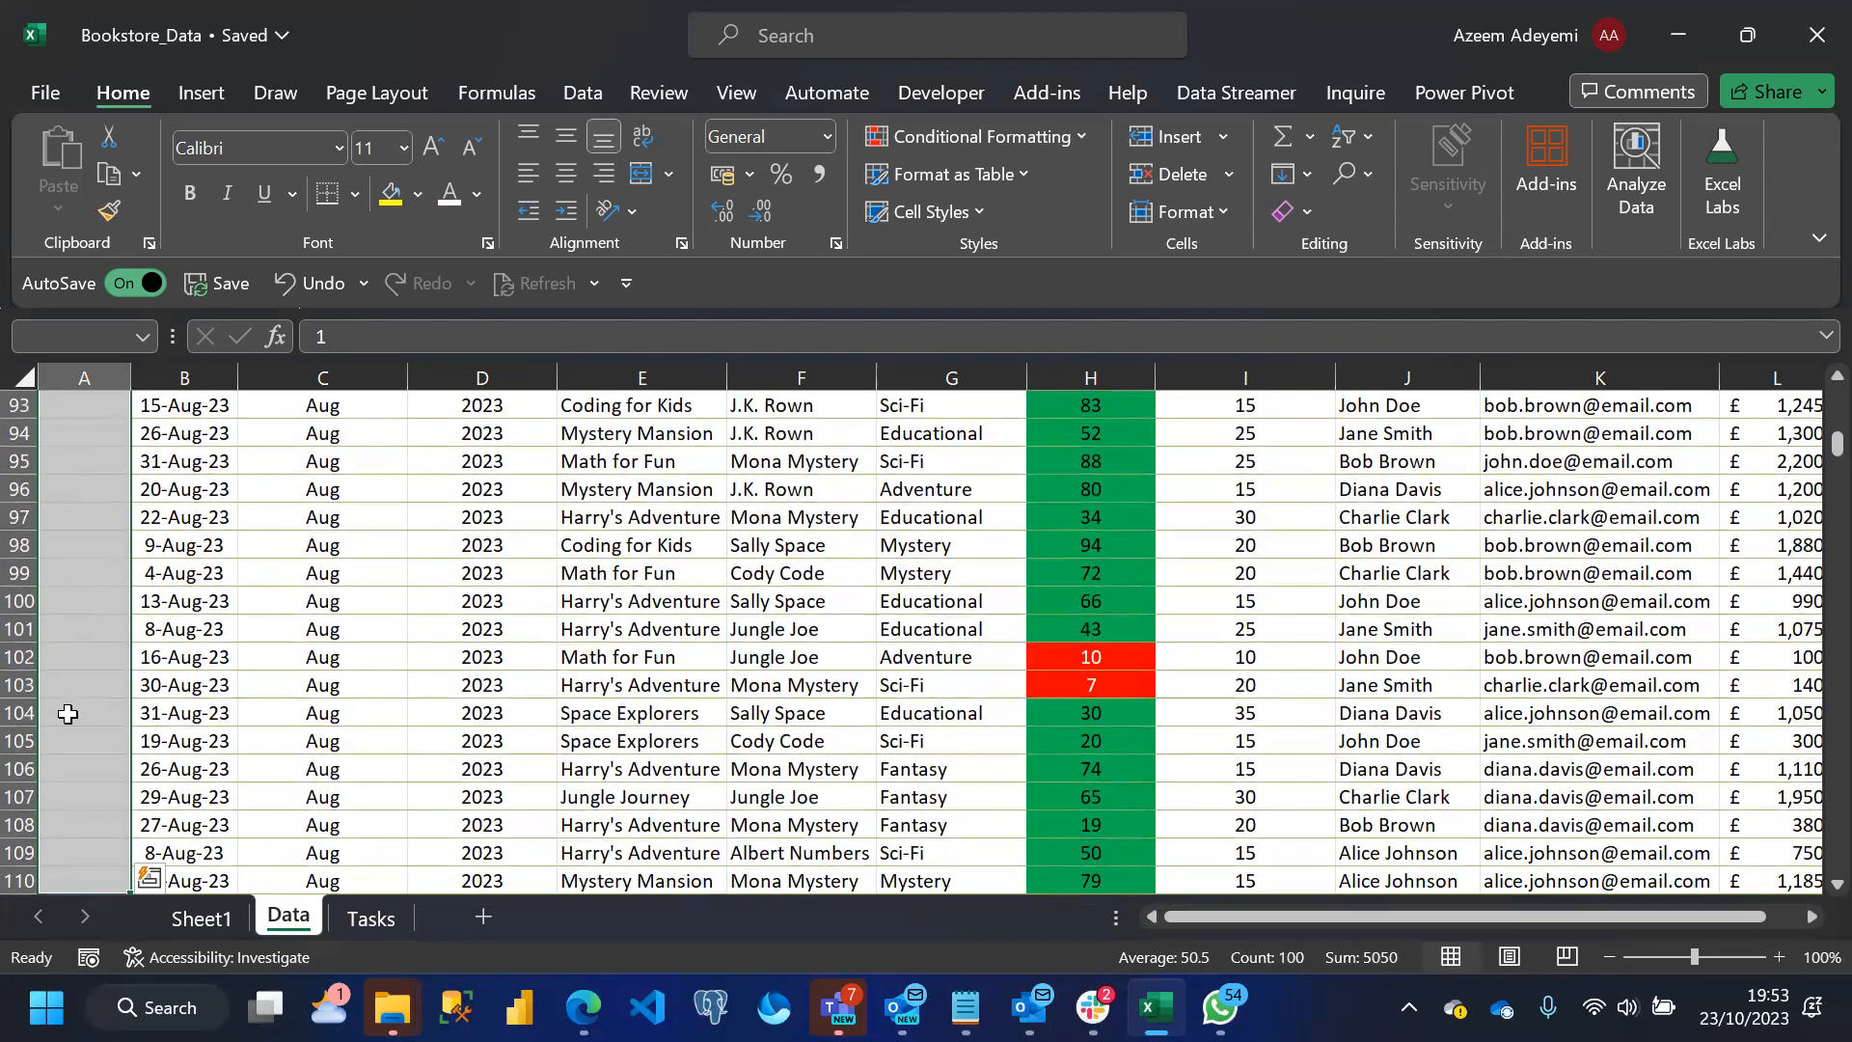
pyautogui.click(68, 713)
pyautogui.press('Up')
pyautogui.press('Up')
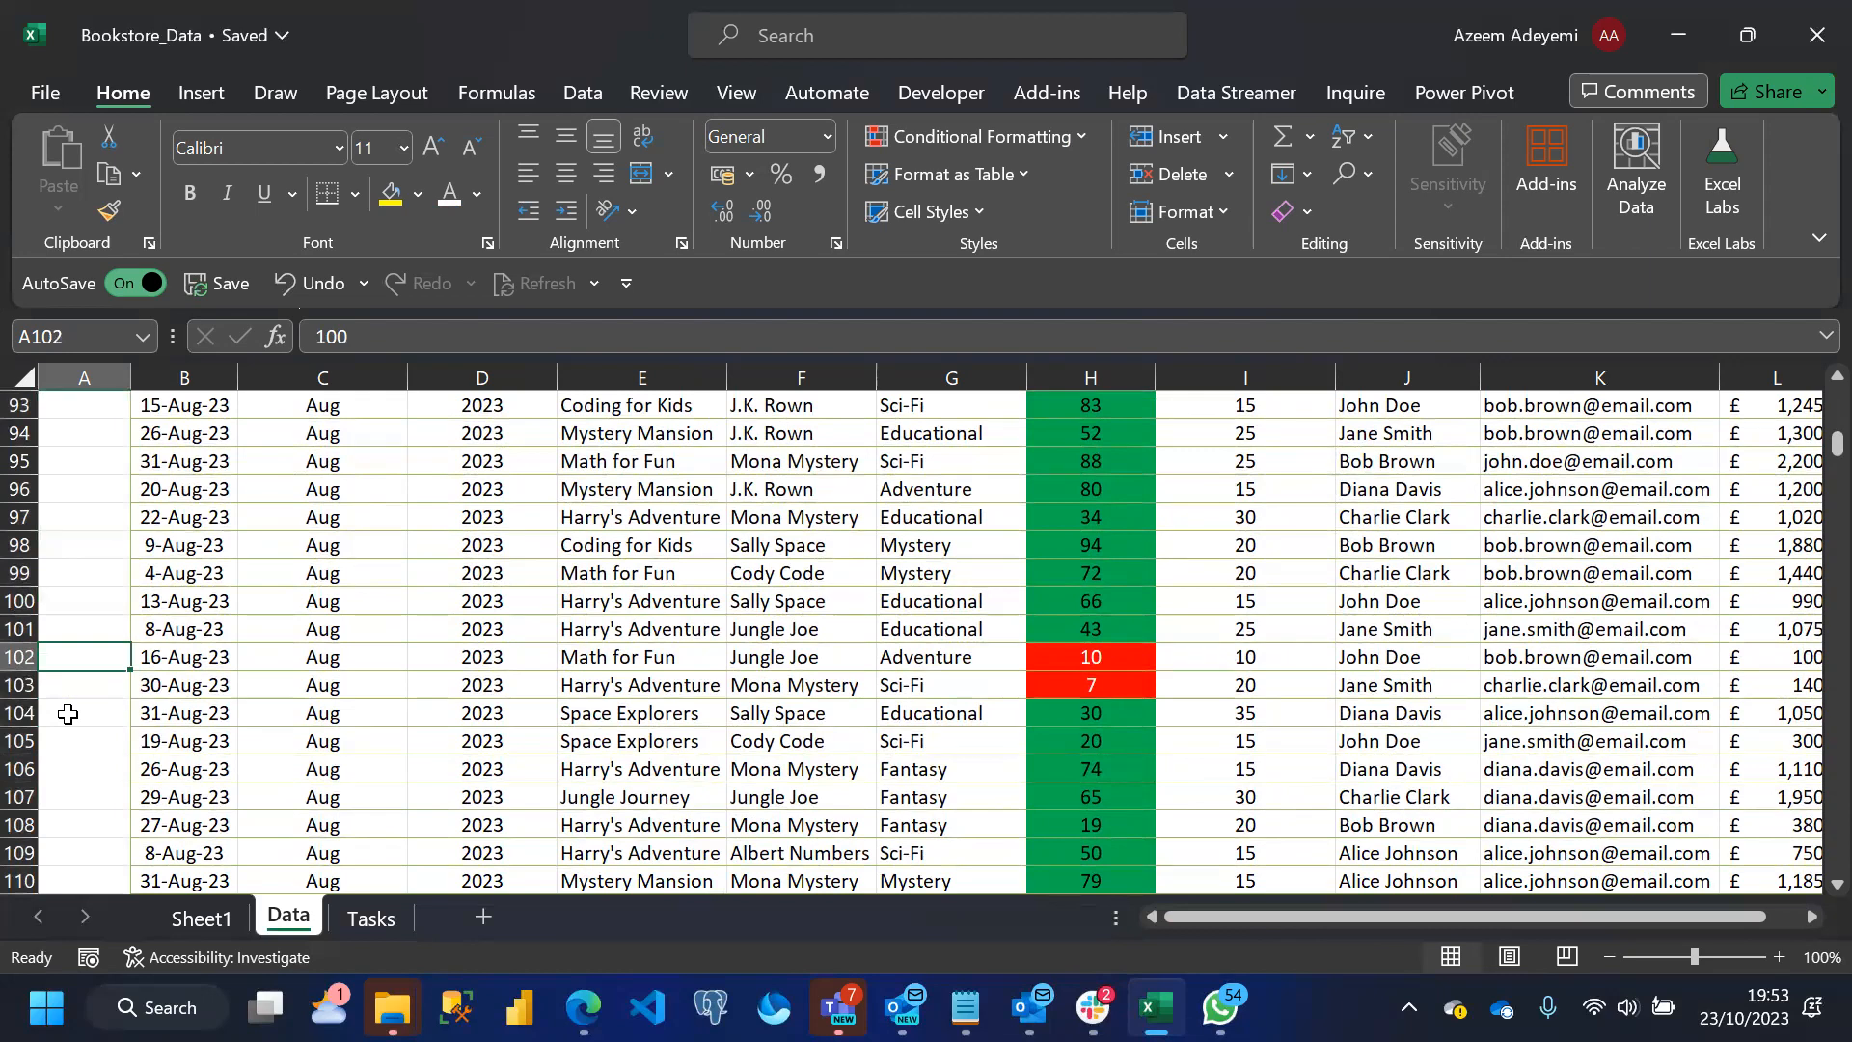
pyautogui.hotkey('shift', 'Up')
pyautogui.hotkey('shift', 'Up')
pyautogui.hotkey('shift', 'Up')
pyautogui.hotkey('shift', 'Up')
pyautogui.hotkey('shift', 'Up')
pyautogui.hotkey('shift', 'Up')
pyautogui.hotkey('shift', 'Up')
pyautogui.hotkey('shift', 'Up')
pyautogui.hotkey('shift', 'Up')
pyautogui.hotkey('shift', 'Up')
pyautogui.hotkey('shift', 'Up')
pyautogui.hotkey('shift', 'Up')
pyautogui.hotkey('shift', 'Up')
pyautogui.hotkey('shift', 'Up')
pyautogui.hotkey('shift', 'Up')
pyautogui.hotkey('shift', 'Up')
pyautogui.hotkey('shift', 'Up')
pyautogui.hotkey('shift', 'Up')
pyautogui.hotkey('shift', 'Up')
pyautogui.hotkey('shift', 'Up')
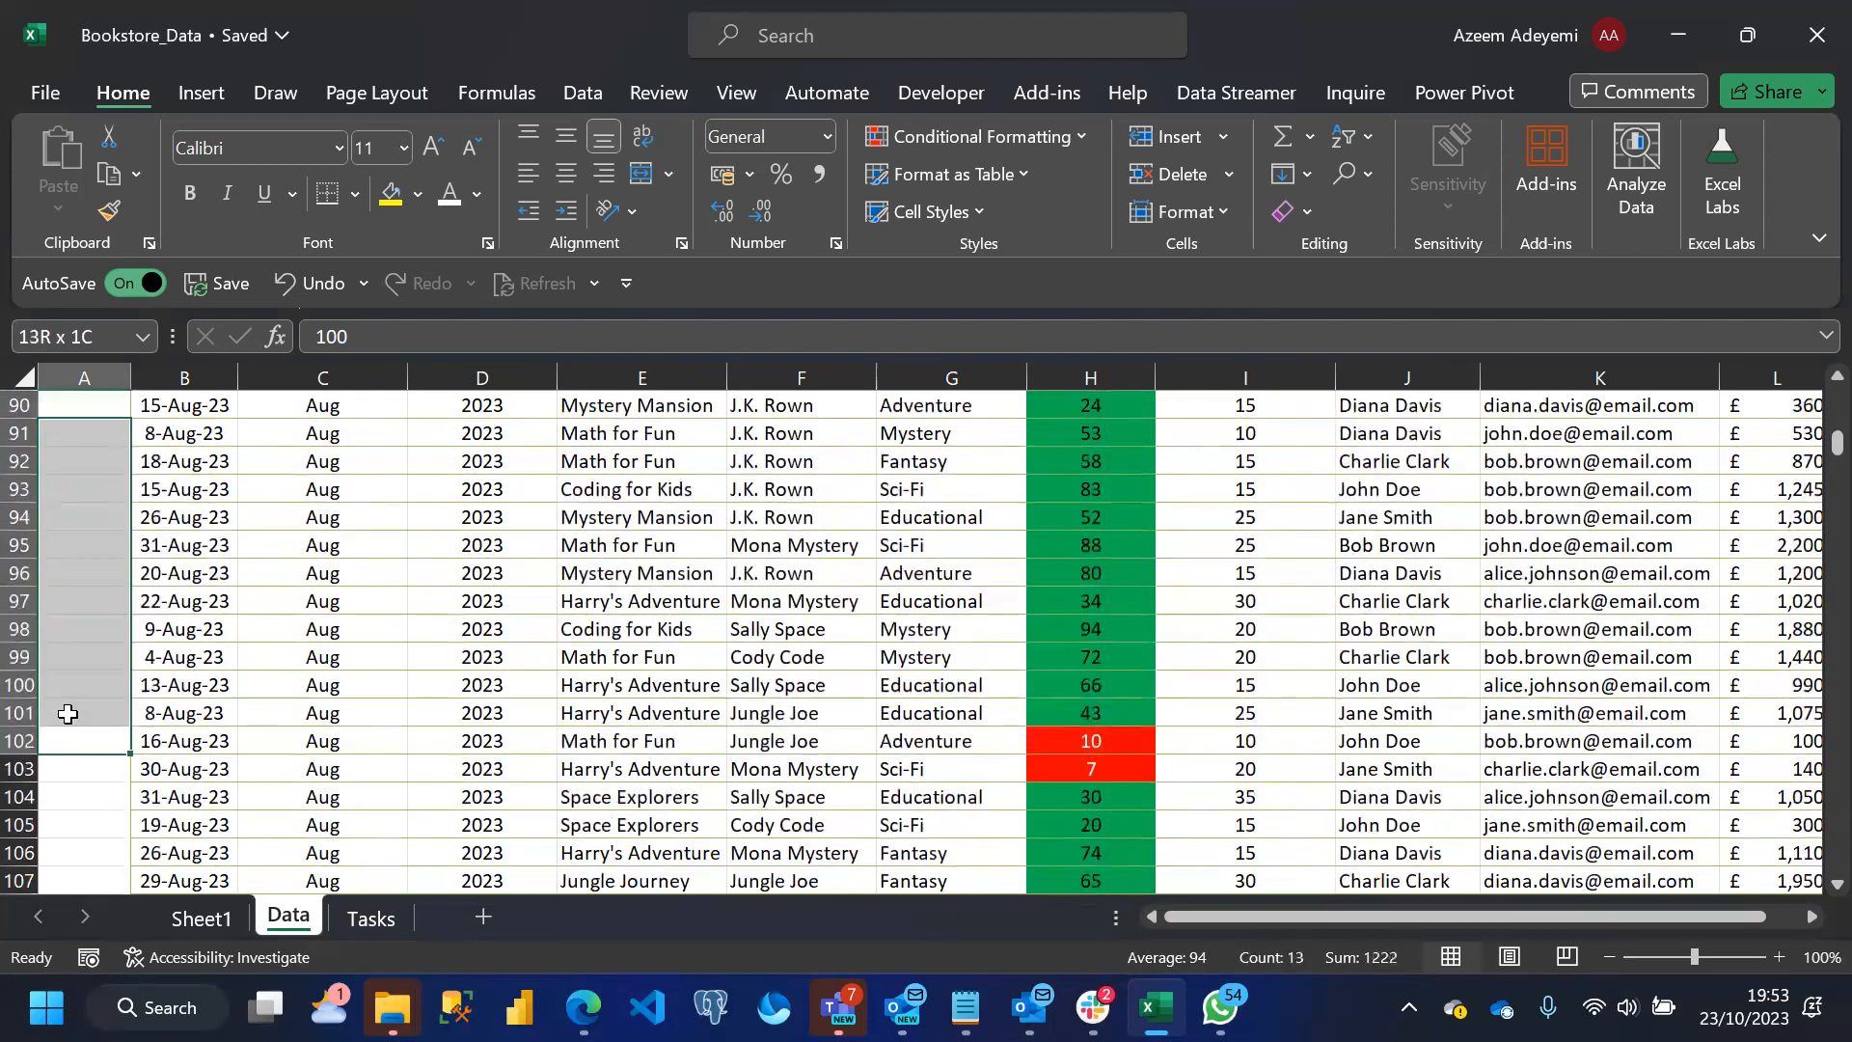
pyautogui.hotkey('shift', 'Up')
pyautogui.hotkey('shift', 'Up')
pyautogui.hotkey('shift', 'Up')
pyautogui.hotkey('shift', 'Up')
pyautogui.hotkey('shift', 'Up')
pyautogui.hotkey('shift', 'Up')
pyautogui.hotkey('shift', 'Up')
pyautogui.hotkey('shift', 'Up')
pyautogui.hotkey('shift', 'Up')
pyautogui.hotkey('shift', 'Up')
pyautogui.hotkey('shift', 'Up')
pyautogui.hotkey('shift', 'Up')
pyautogui.hotkey('shift', 'Up')
pyautogui.hotkey('shift', 'Up')
pyautogui.hotkey('shift', 'Up')
pyautogui.hotkey('shift', 'Up')
pyautogui.hotkey('shift', 'Up')
pyautogui.hotkey('shift', 'Up')
pyautogui.hotkey('shift', 'Up')
pyautogui.hotkey('shift', 'Up')
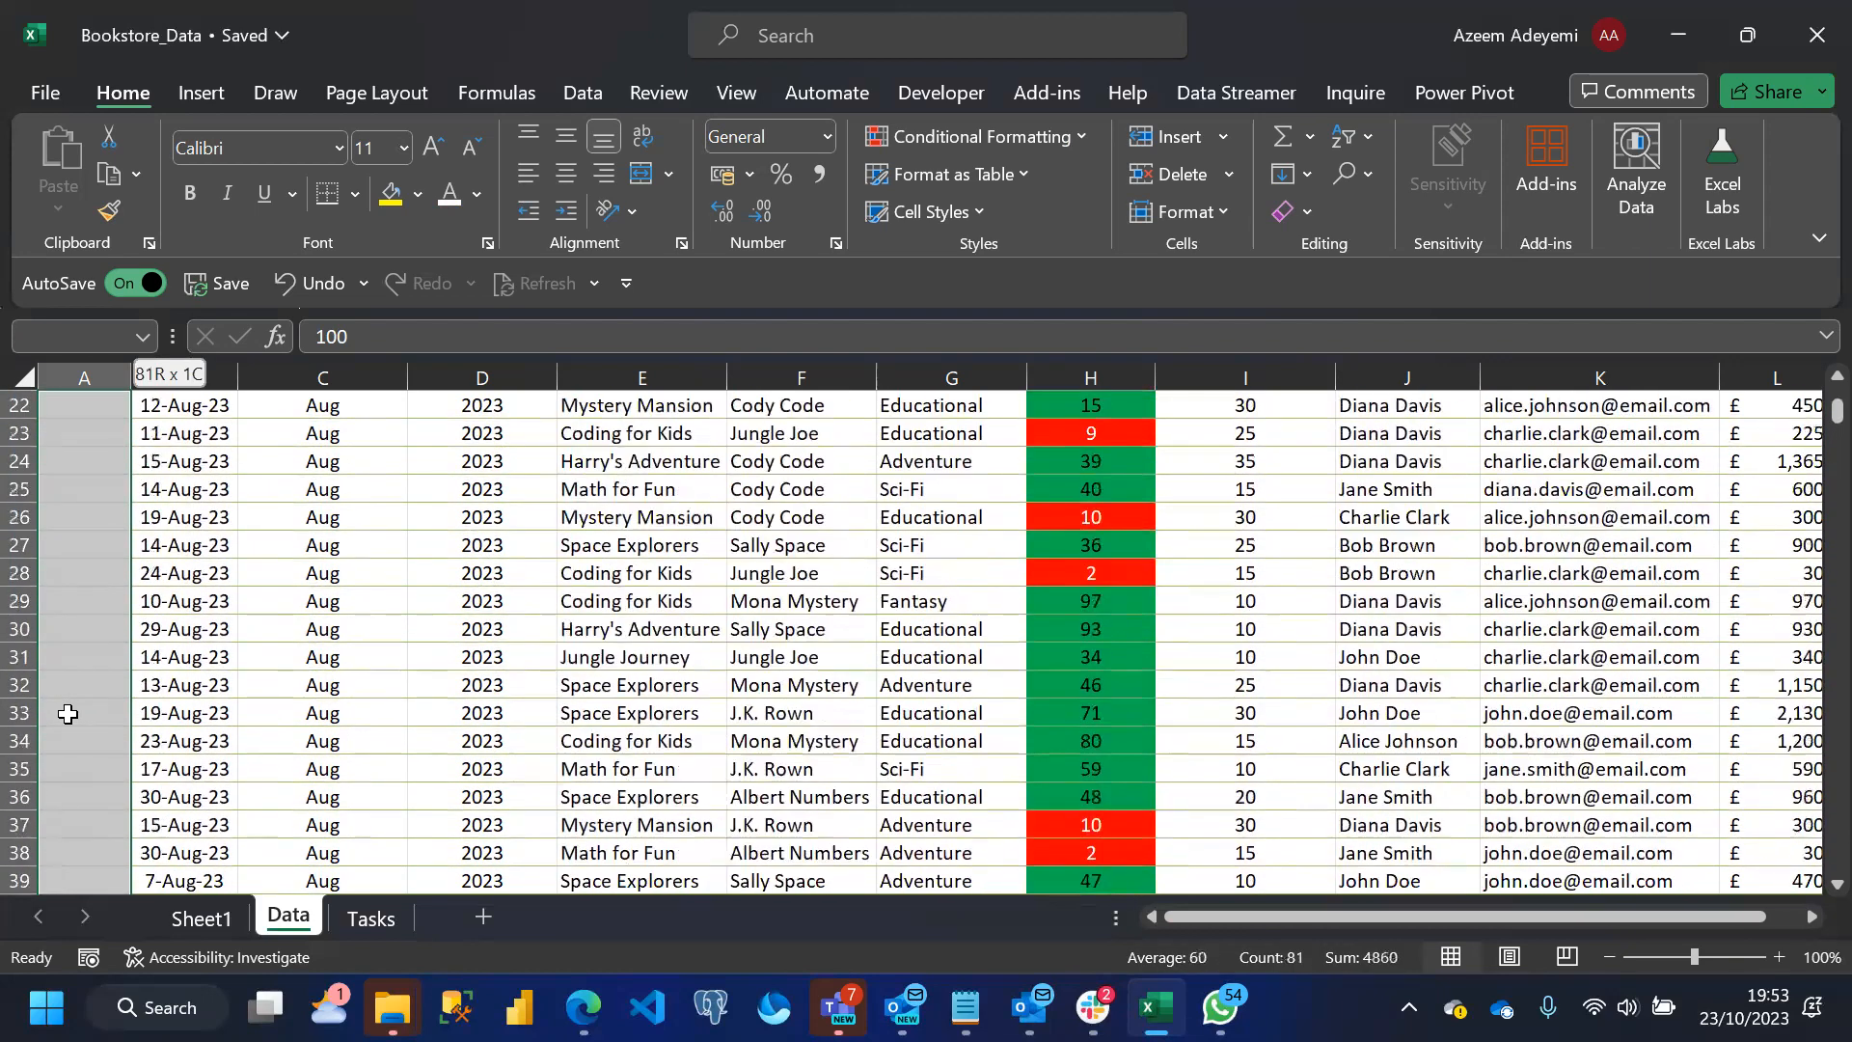
pyautogui.hotkey('shift', 'Up')
pyautogui.hotkey('shift', 'Up')
pyautogui.hotkey('shift', 'Up')
pyautogui.hotkey('shift', 'Up')
pyautogui.hotkey('shift', 'Up')
pyautogui.hotkey('shift', 'Up')
pyautogui.hotkey('shift', 'Up')
pyautogui.hotkey('shift', 'Up')
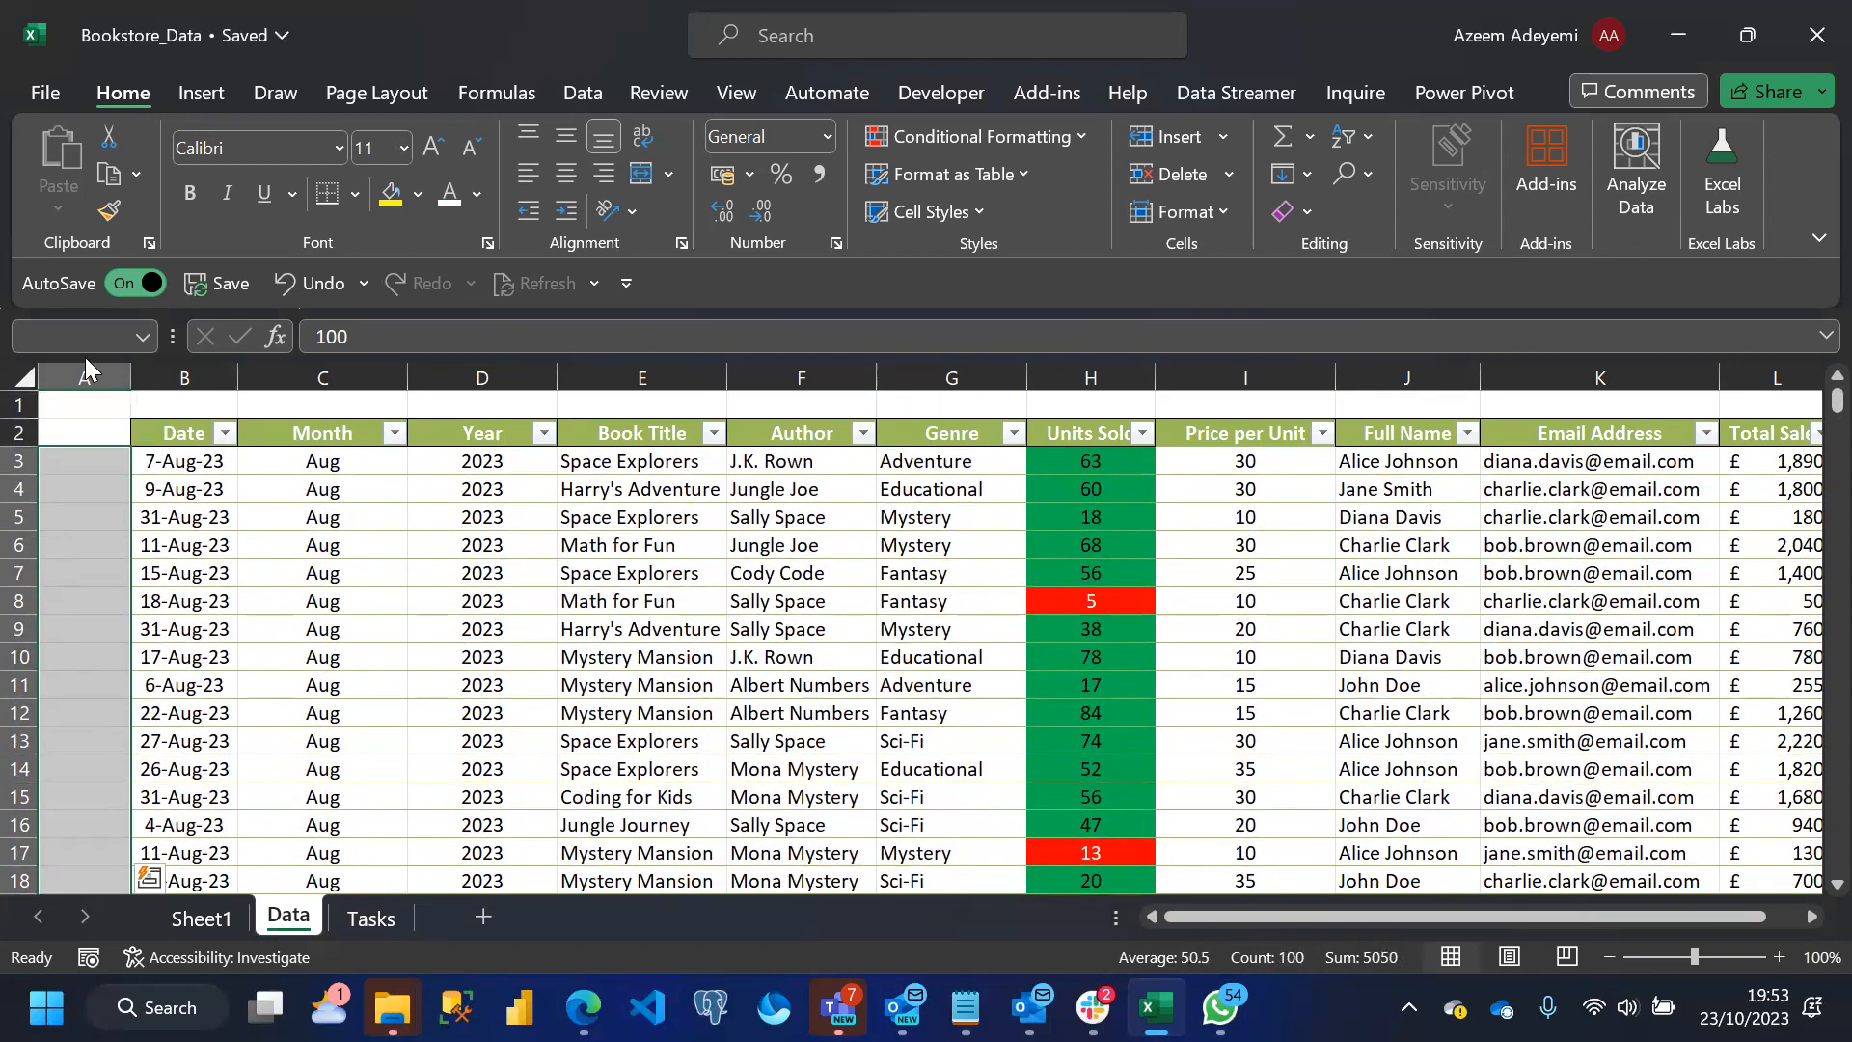
pyautogui.click(62, 335)
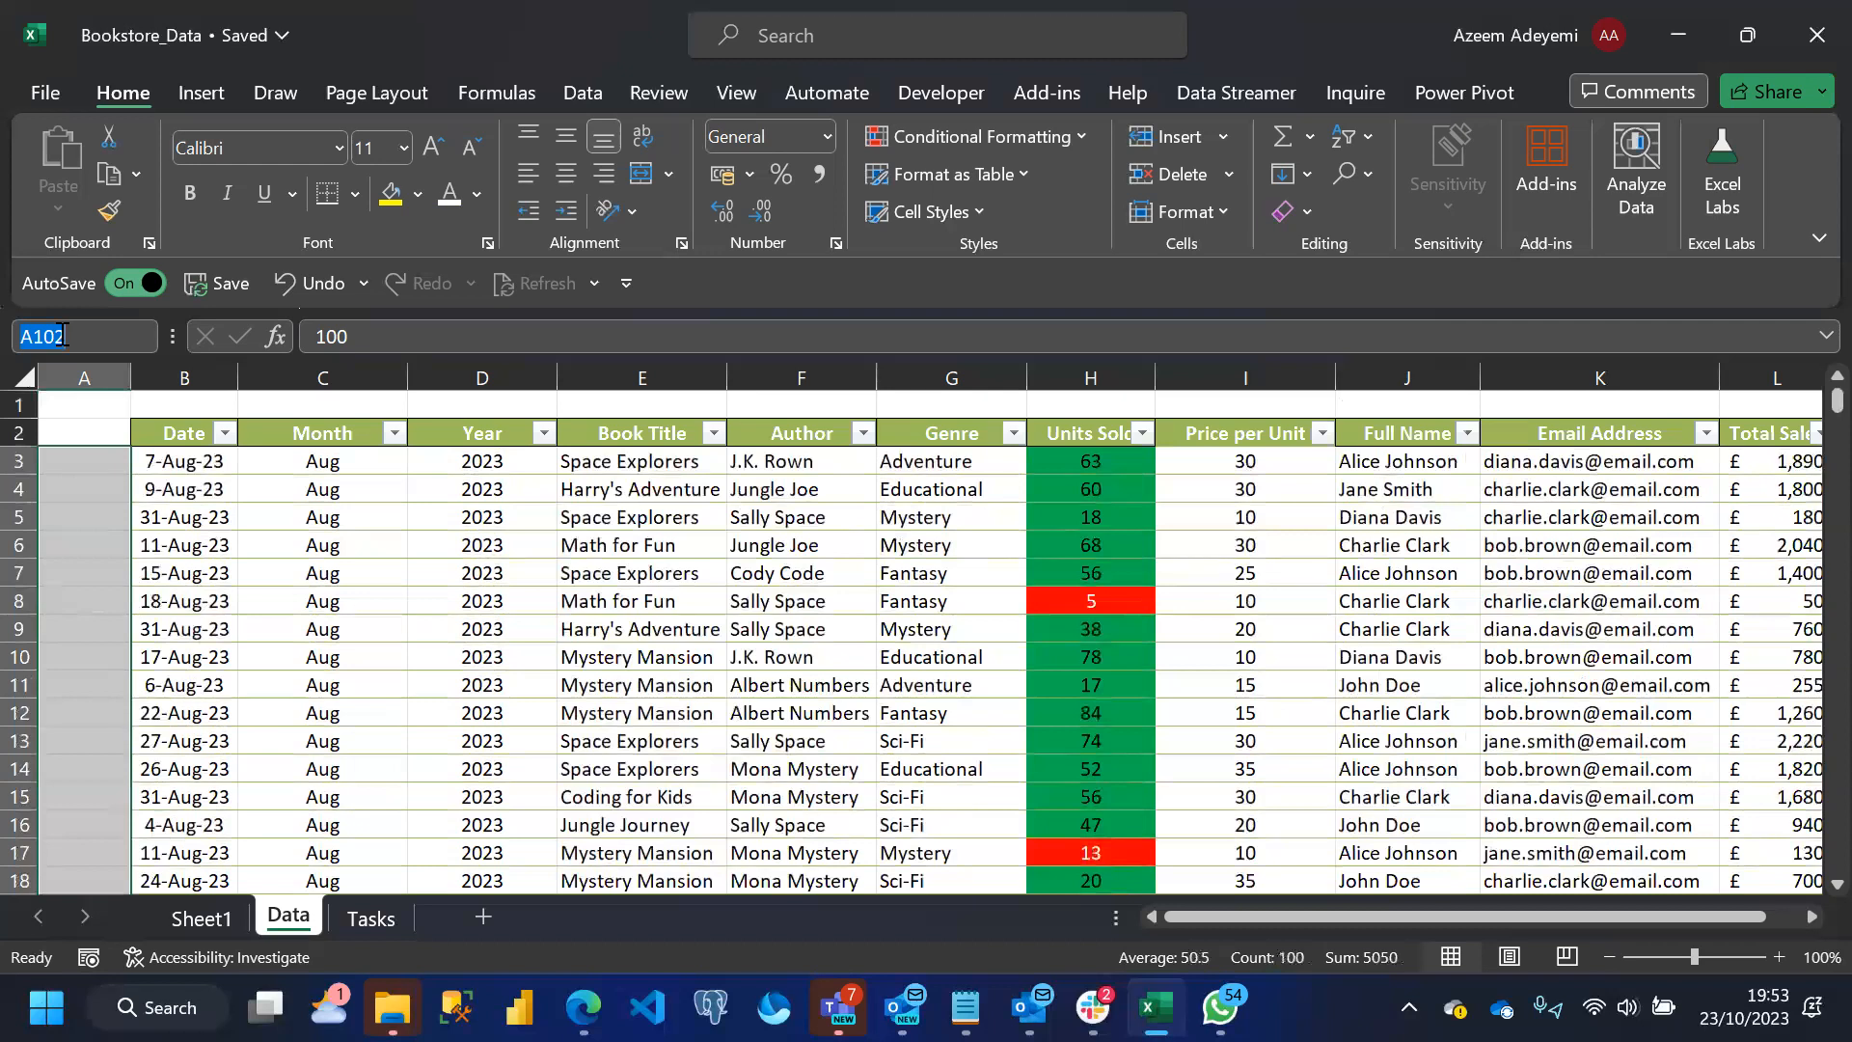
pyautogui.write('List')
pyautogui.press('Return')
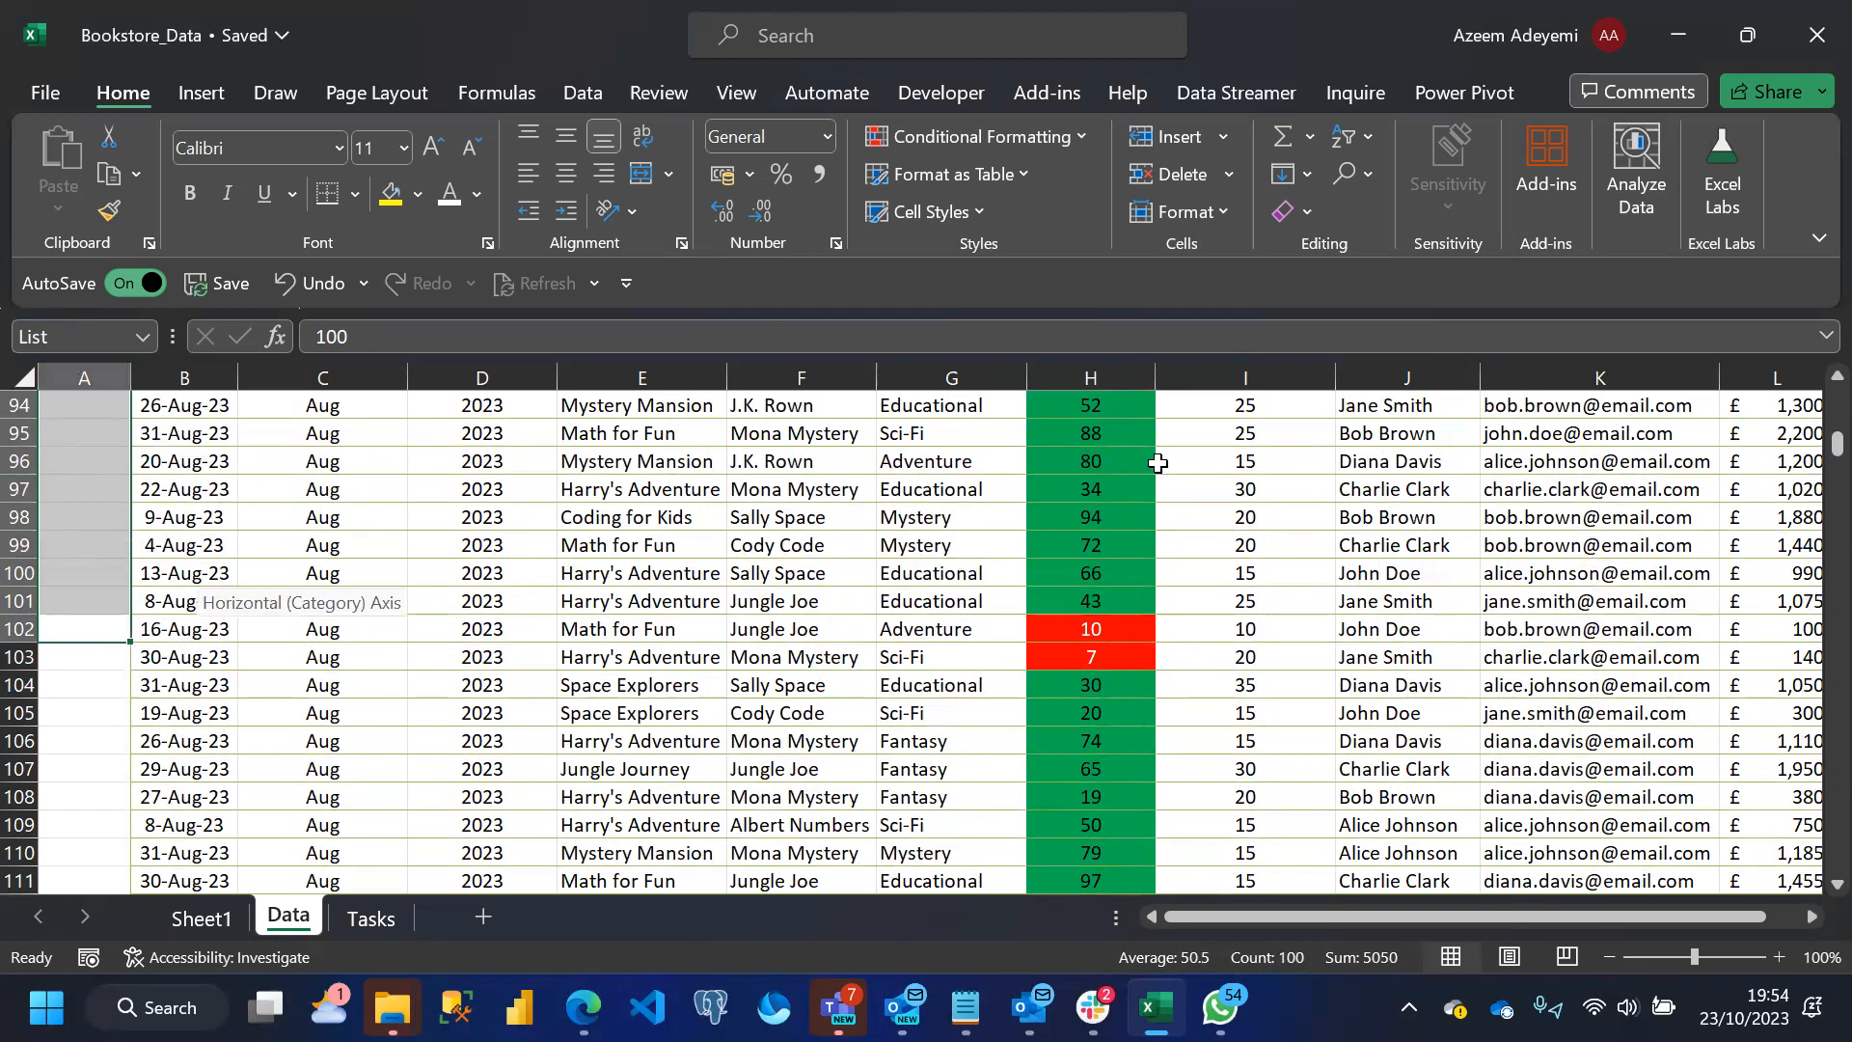
# Start a data validation rule on the first Units Sold cell, H3, and allow only List entries
pyautogui.moveTo(1838, 444); pyautogui.dragTo(1809, 328)
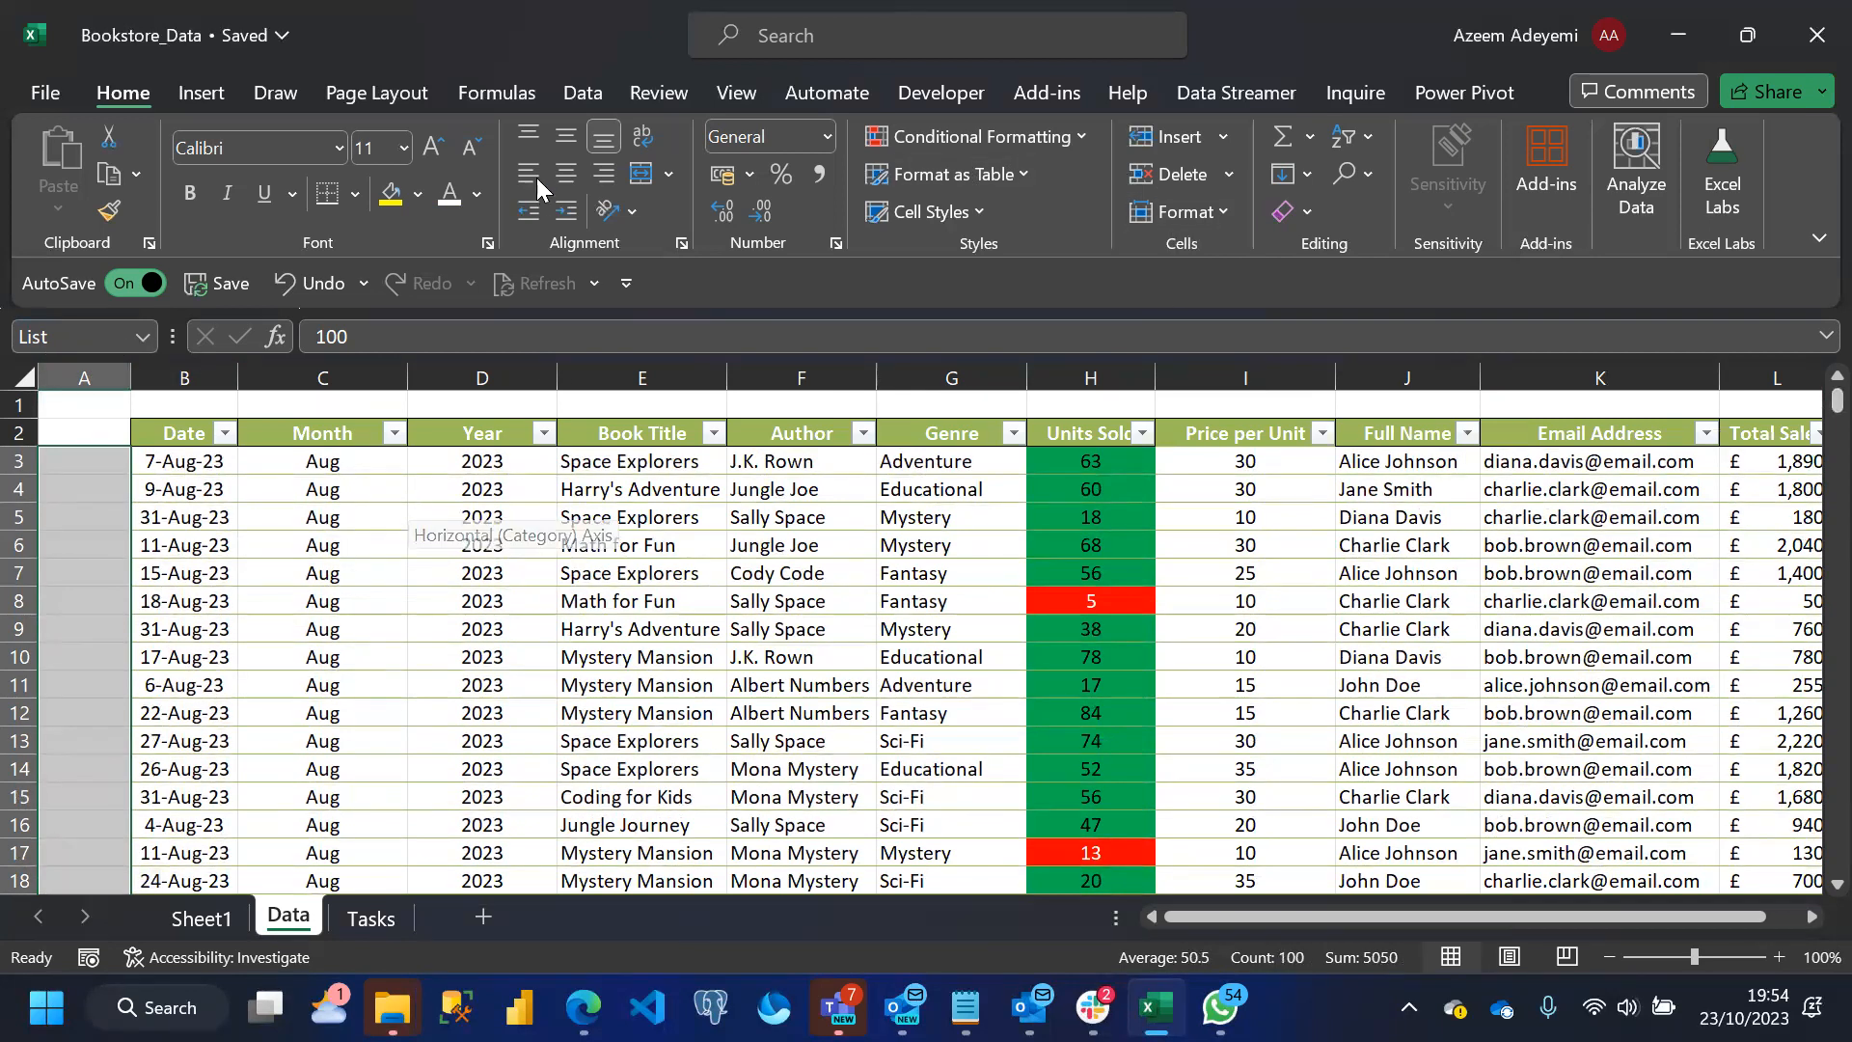
pyautogui.click(577, 100)
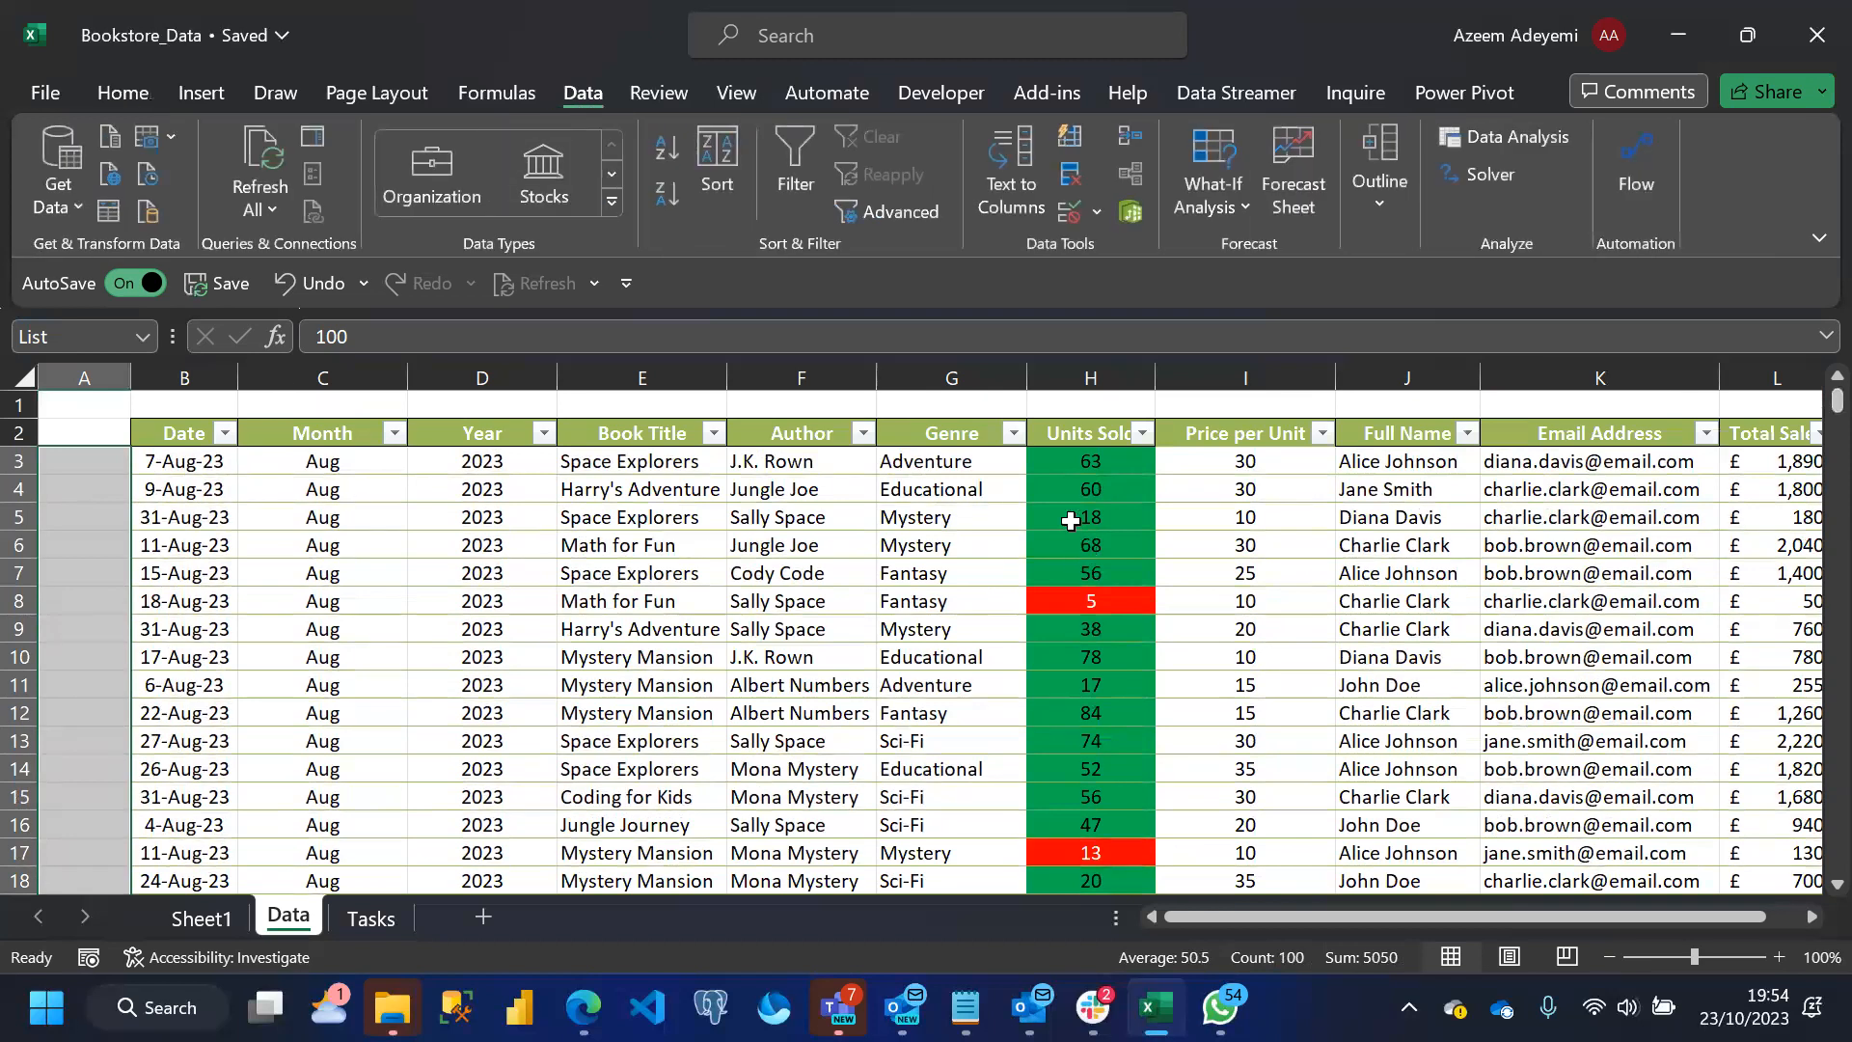
pyautogui.click(1091, 467)
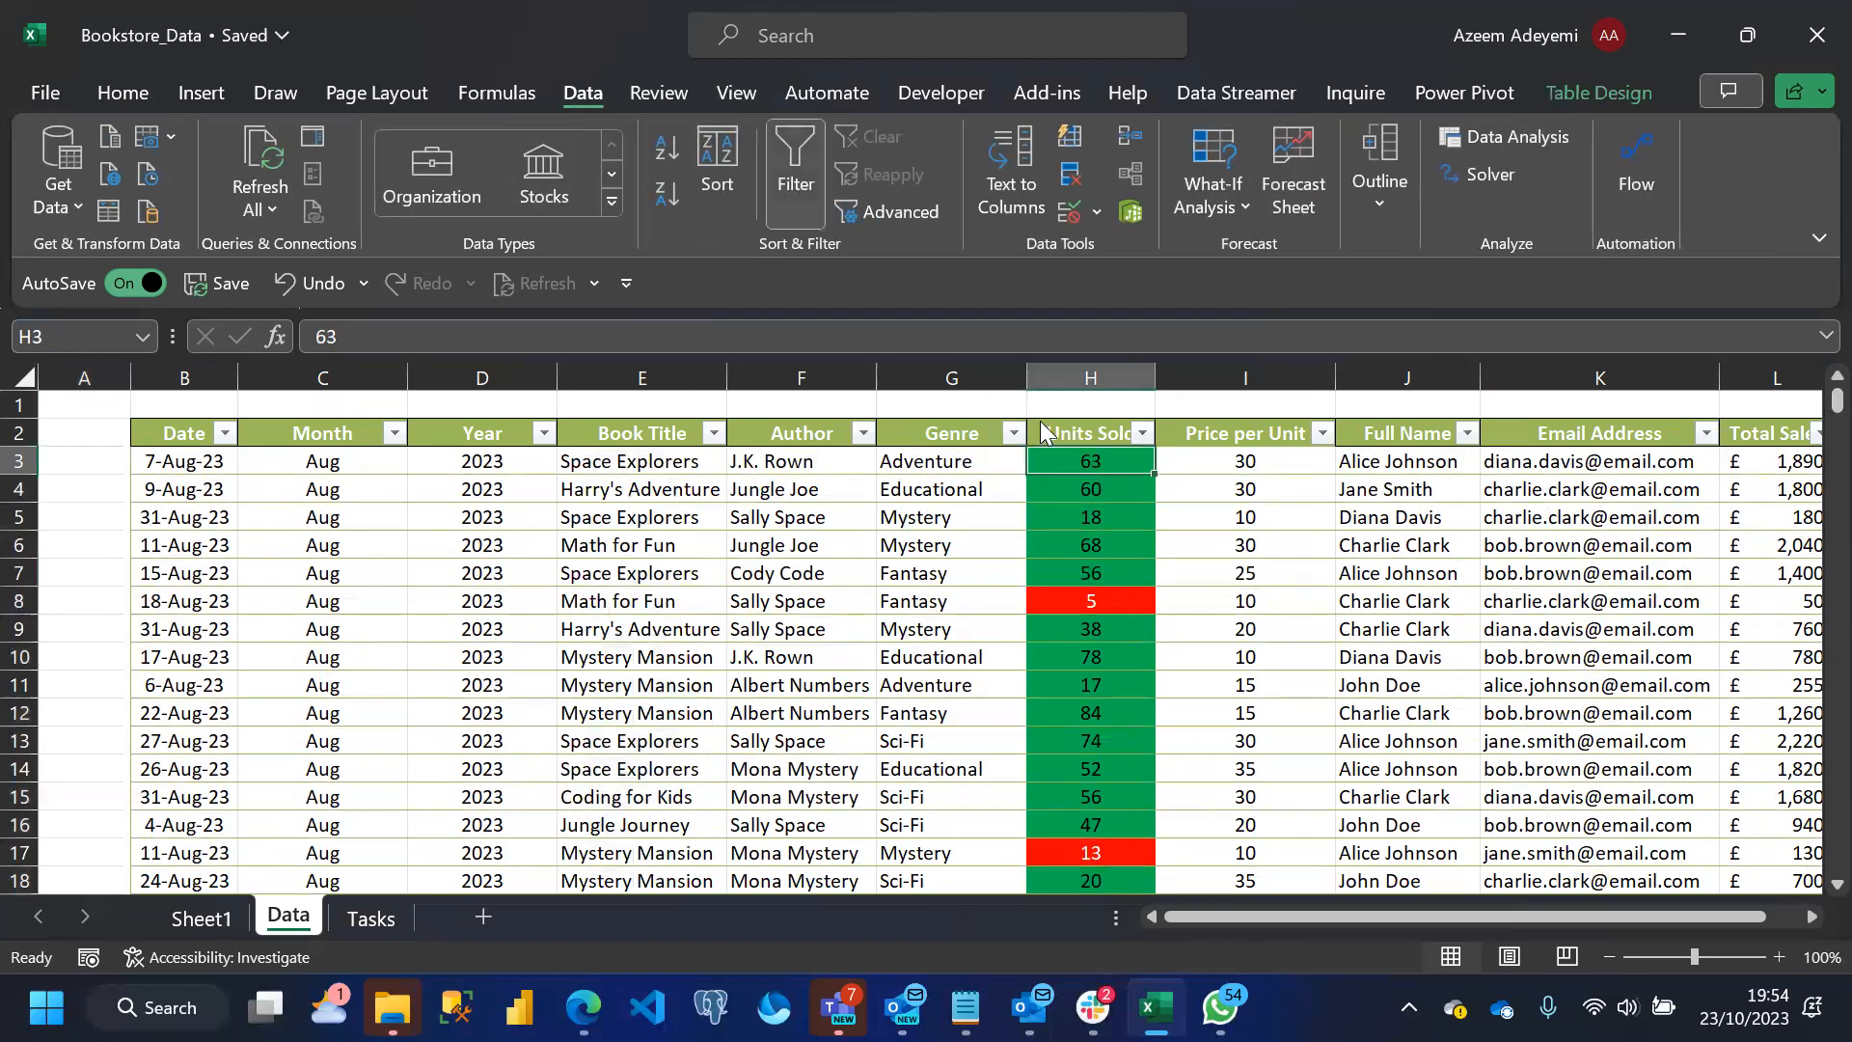
pyautogui.click(1100, 210)
pyautogui.click(1176, 253)
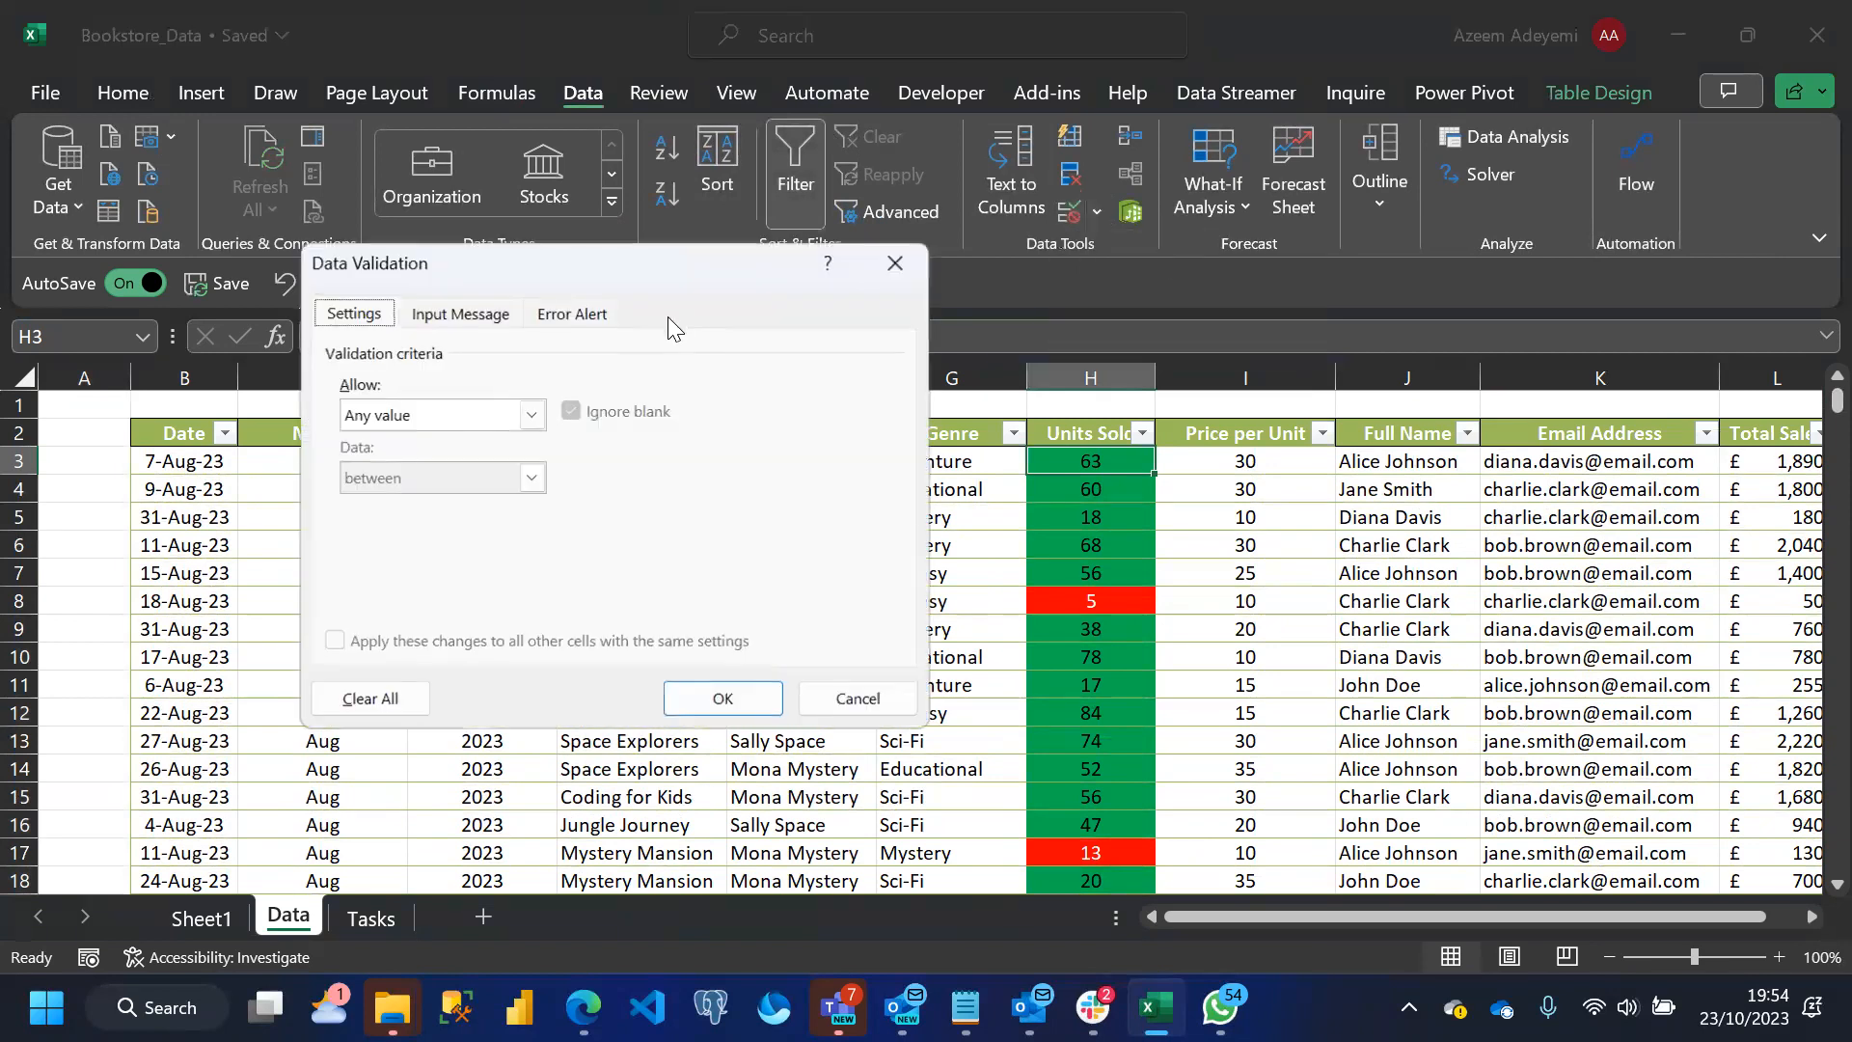
pyautogui.click(533, 415)
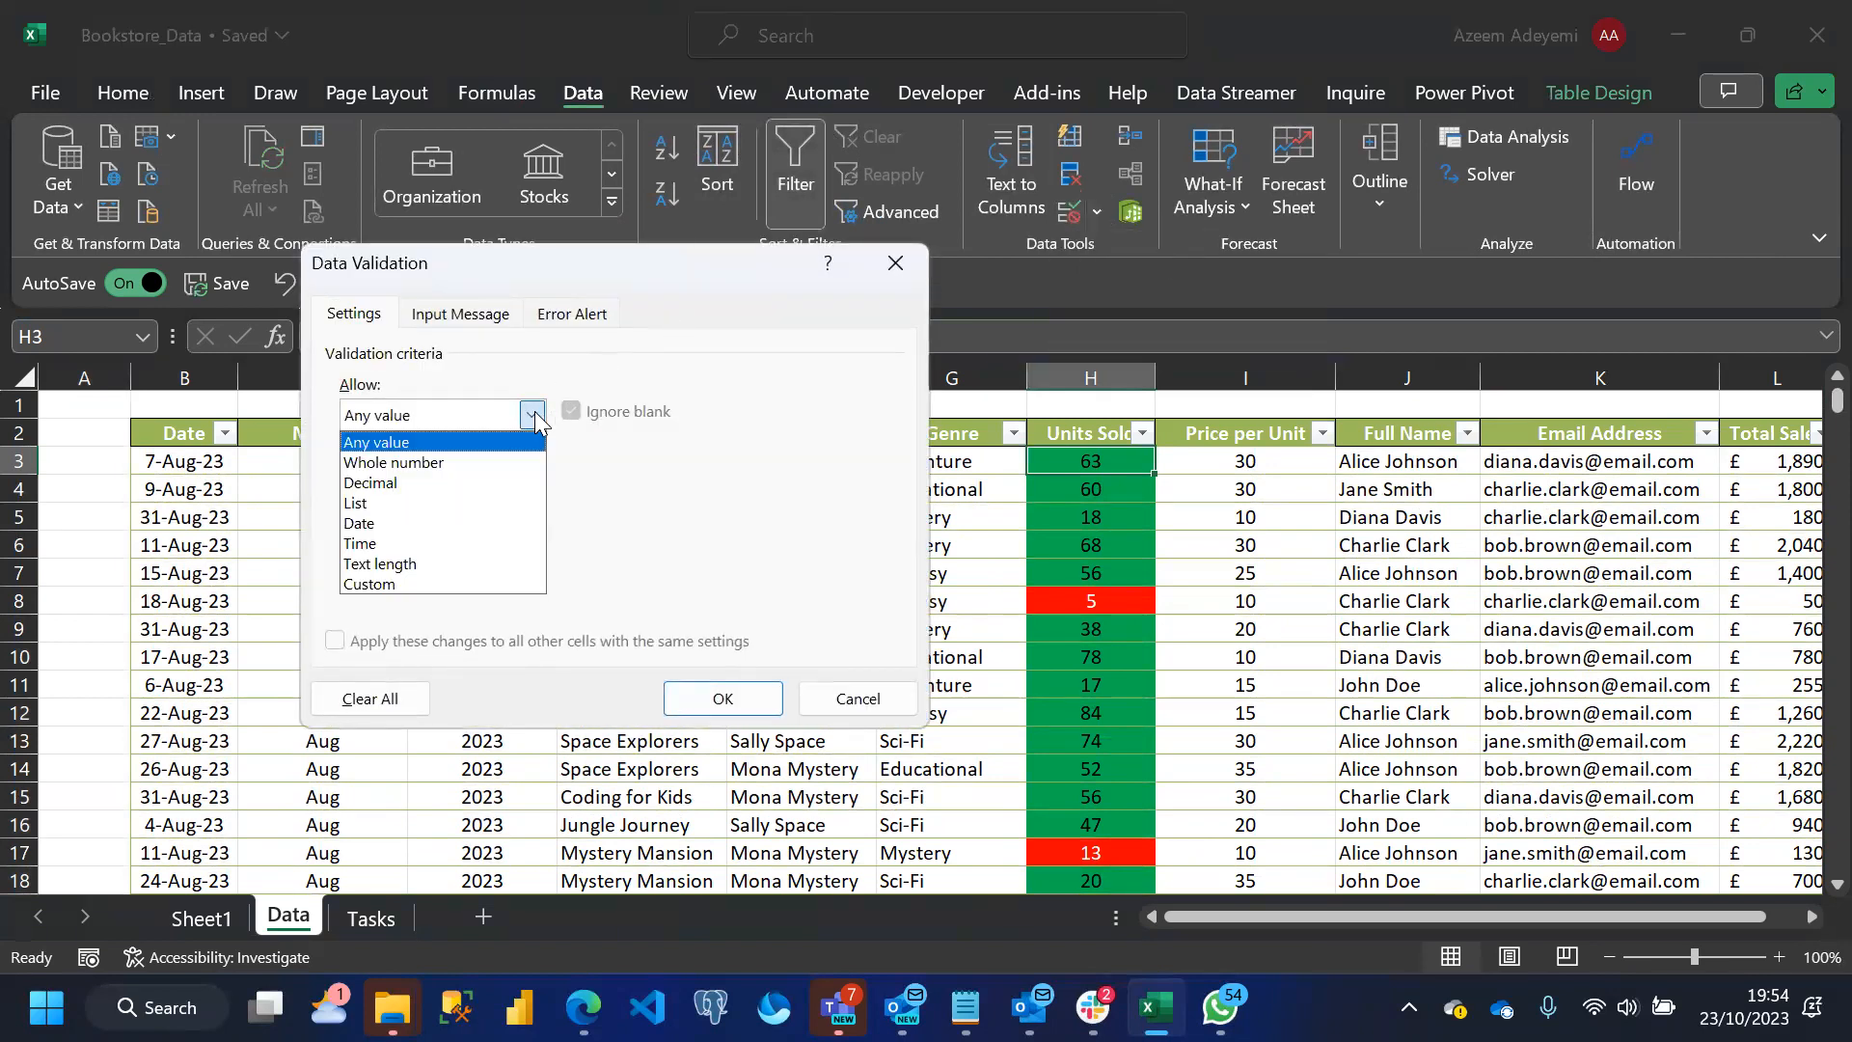
pyautogui.click(390, 500)
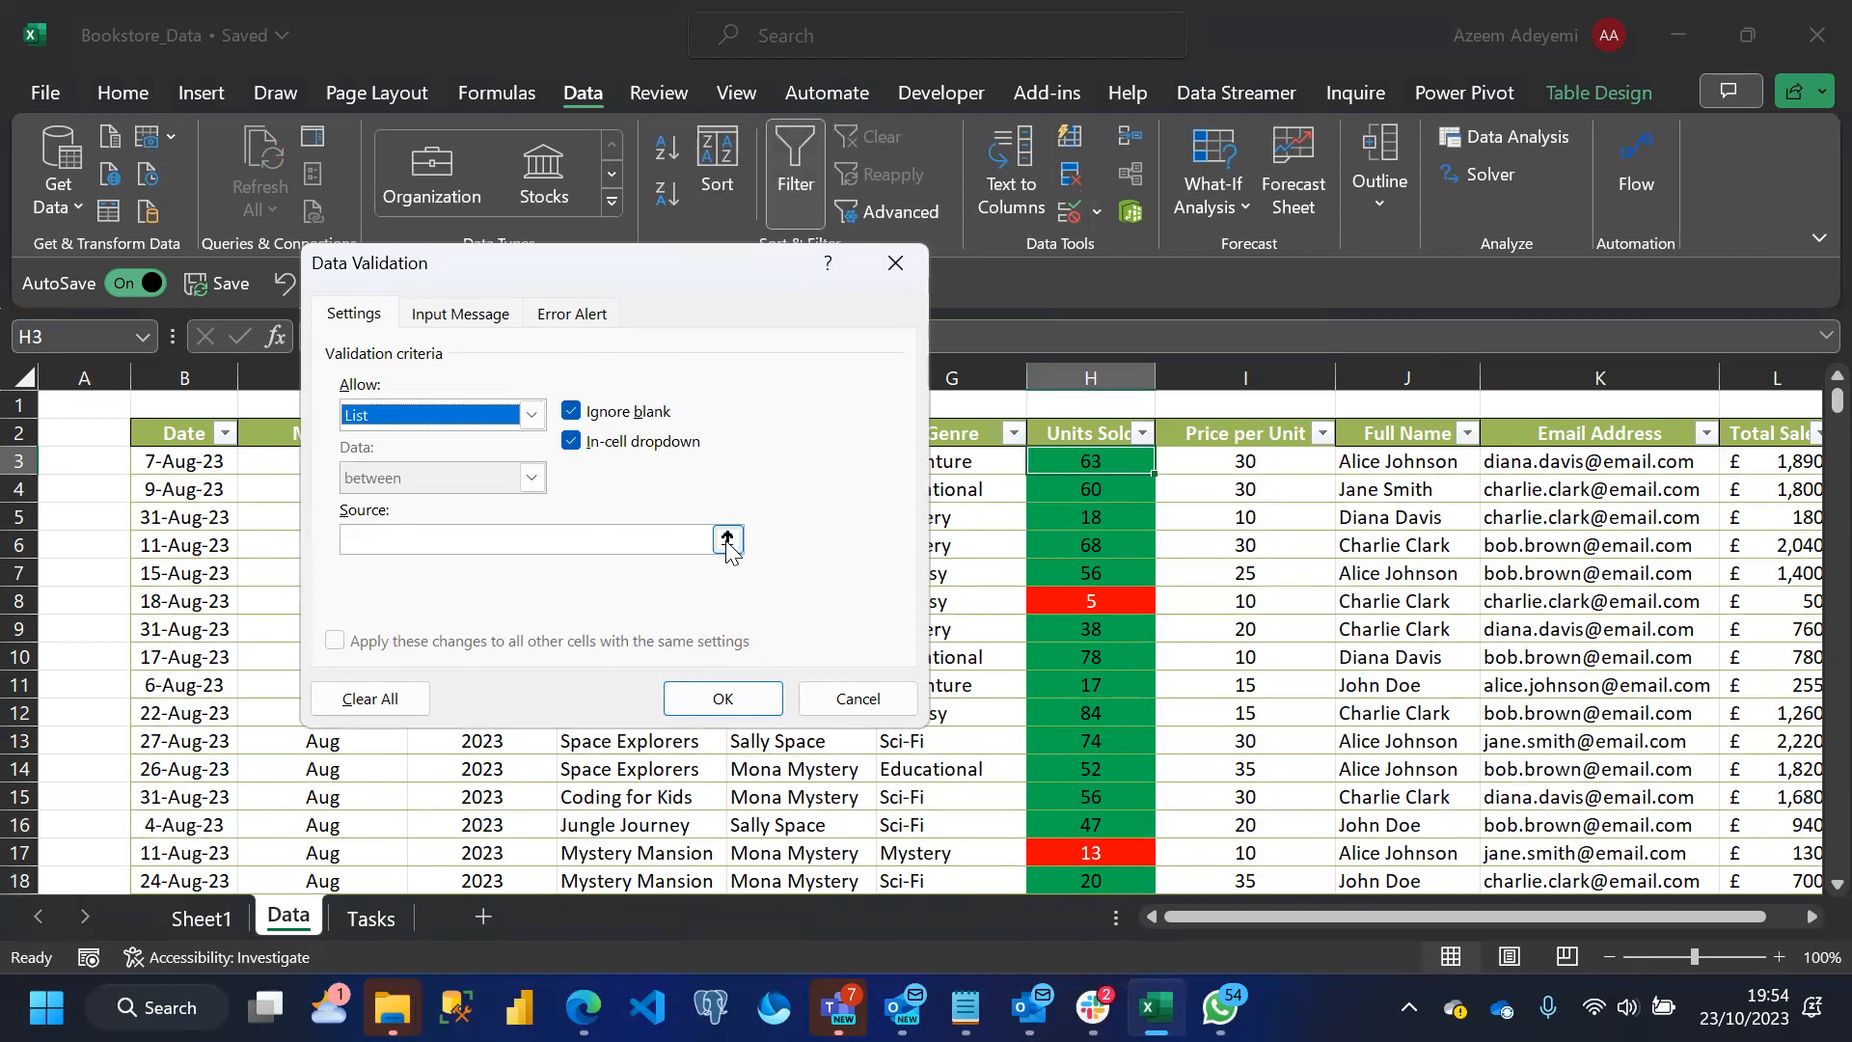
# Set the source of H3's validation list to =List and apply the rule
pyautogui.click(481, 538)
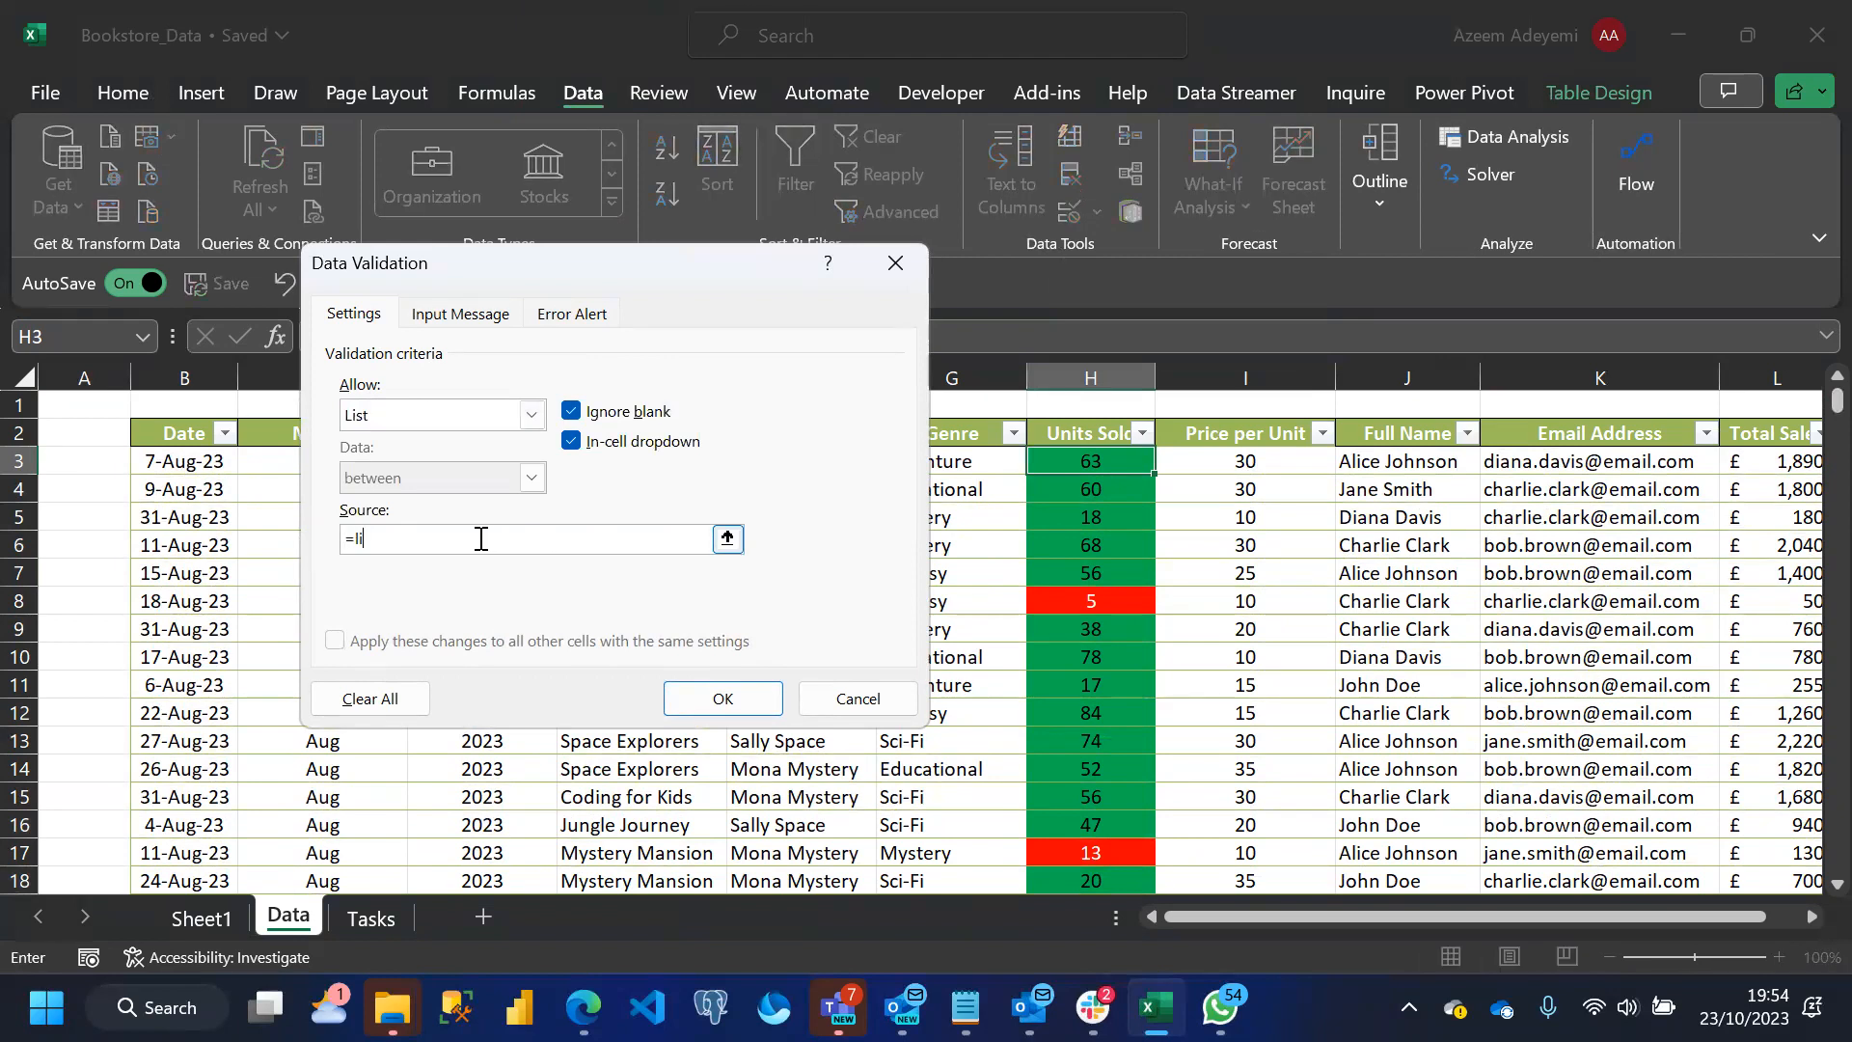
pyautogui.click(727, 539)
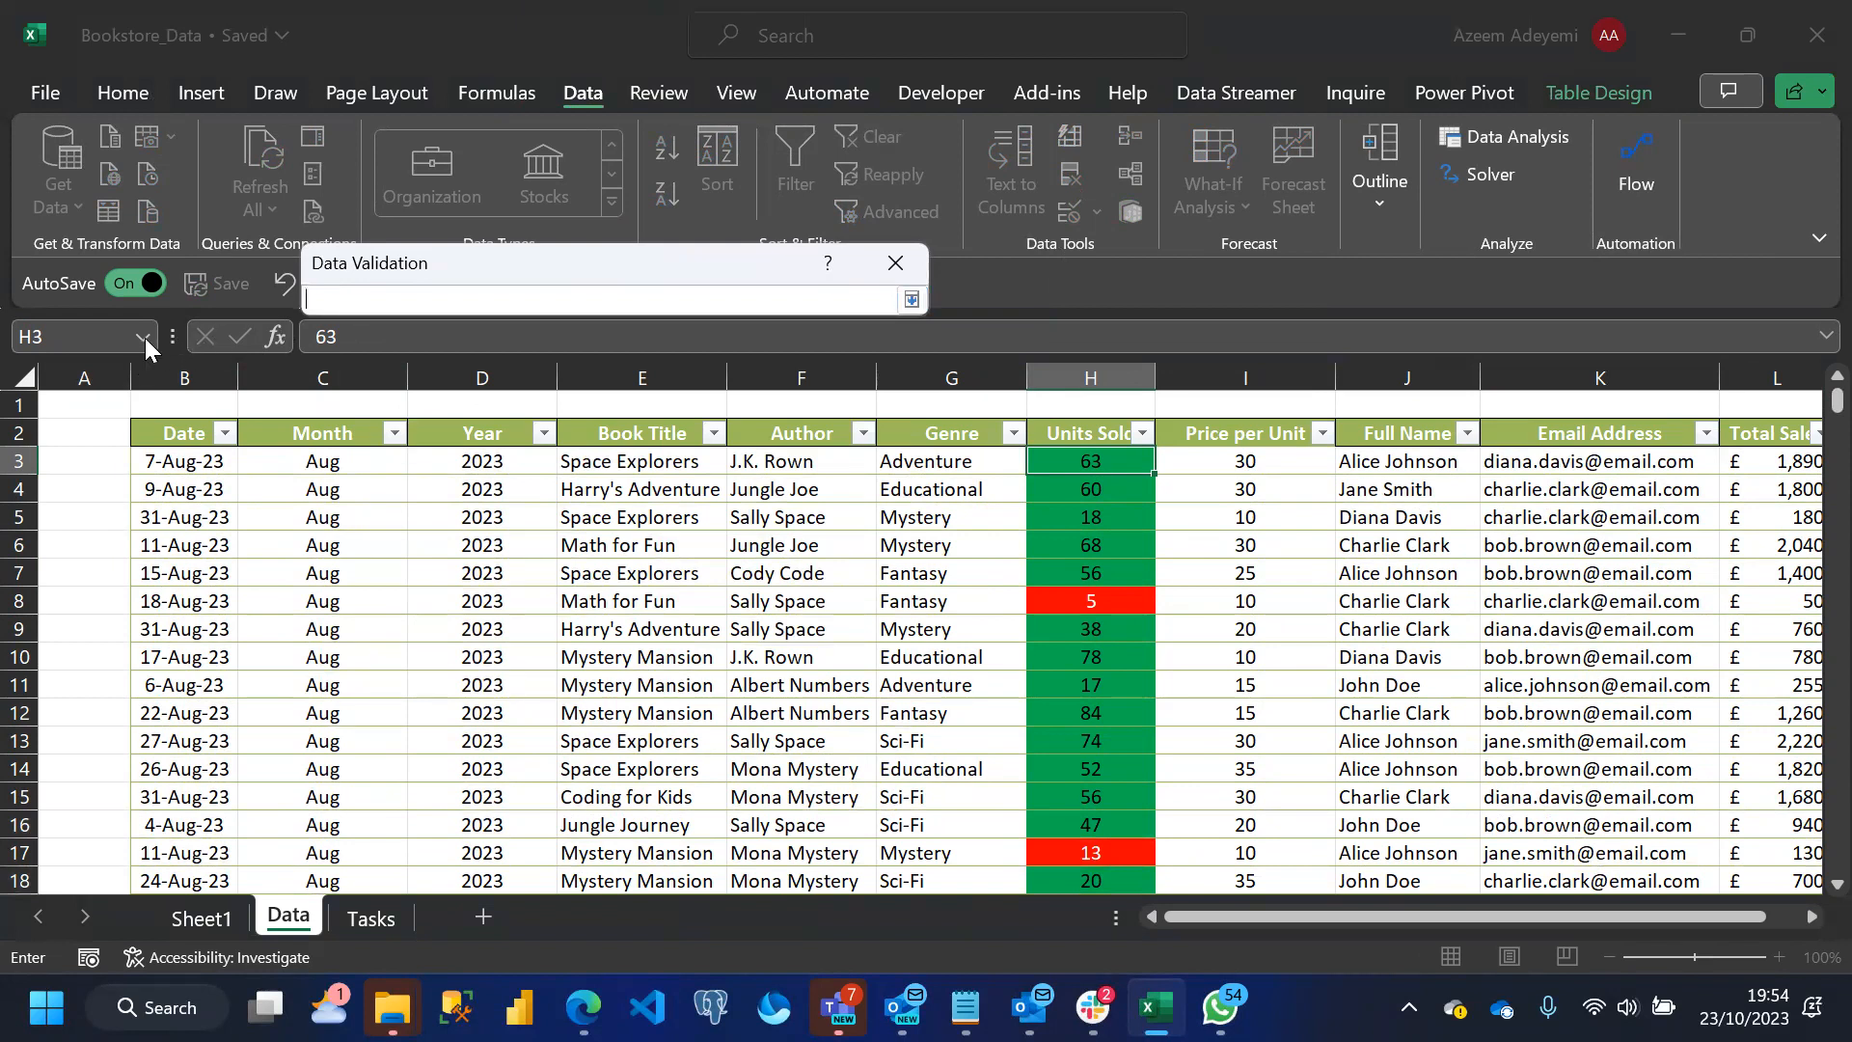
pyautogui.click(912, 301)
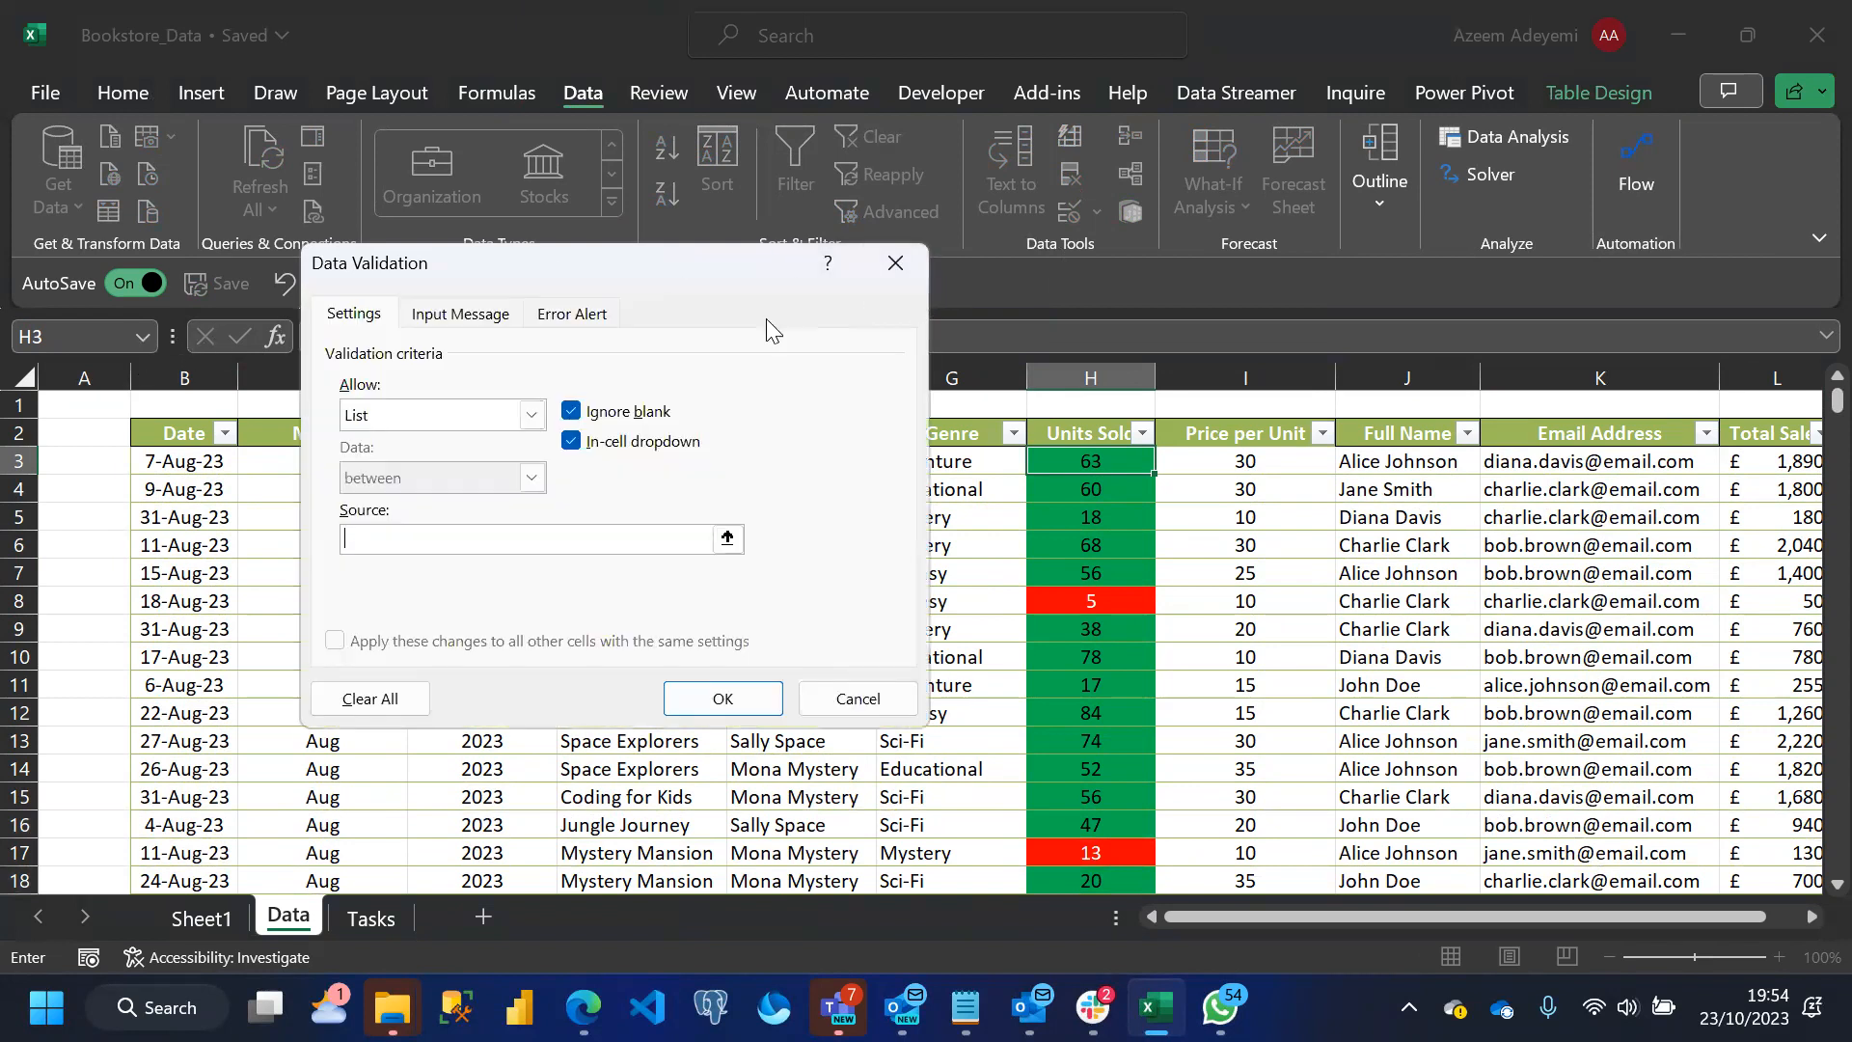
pyautogui.click(728, 538)
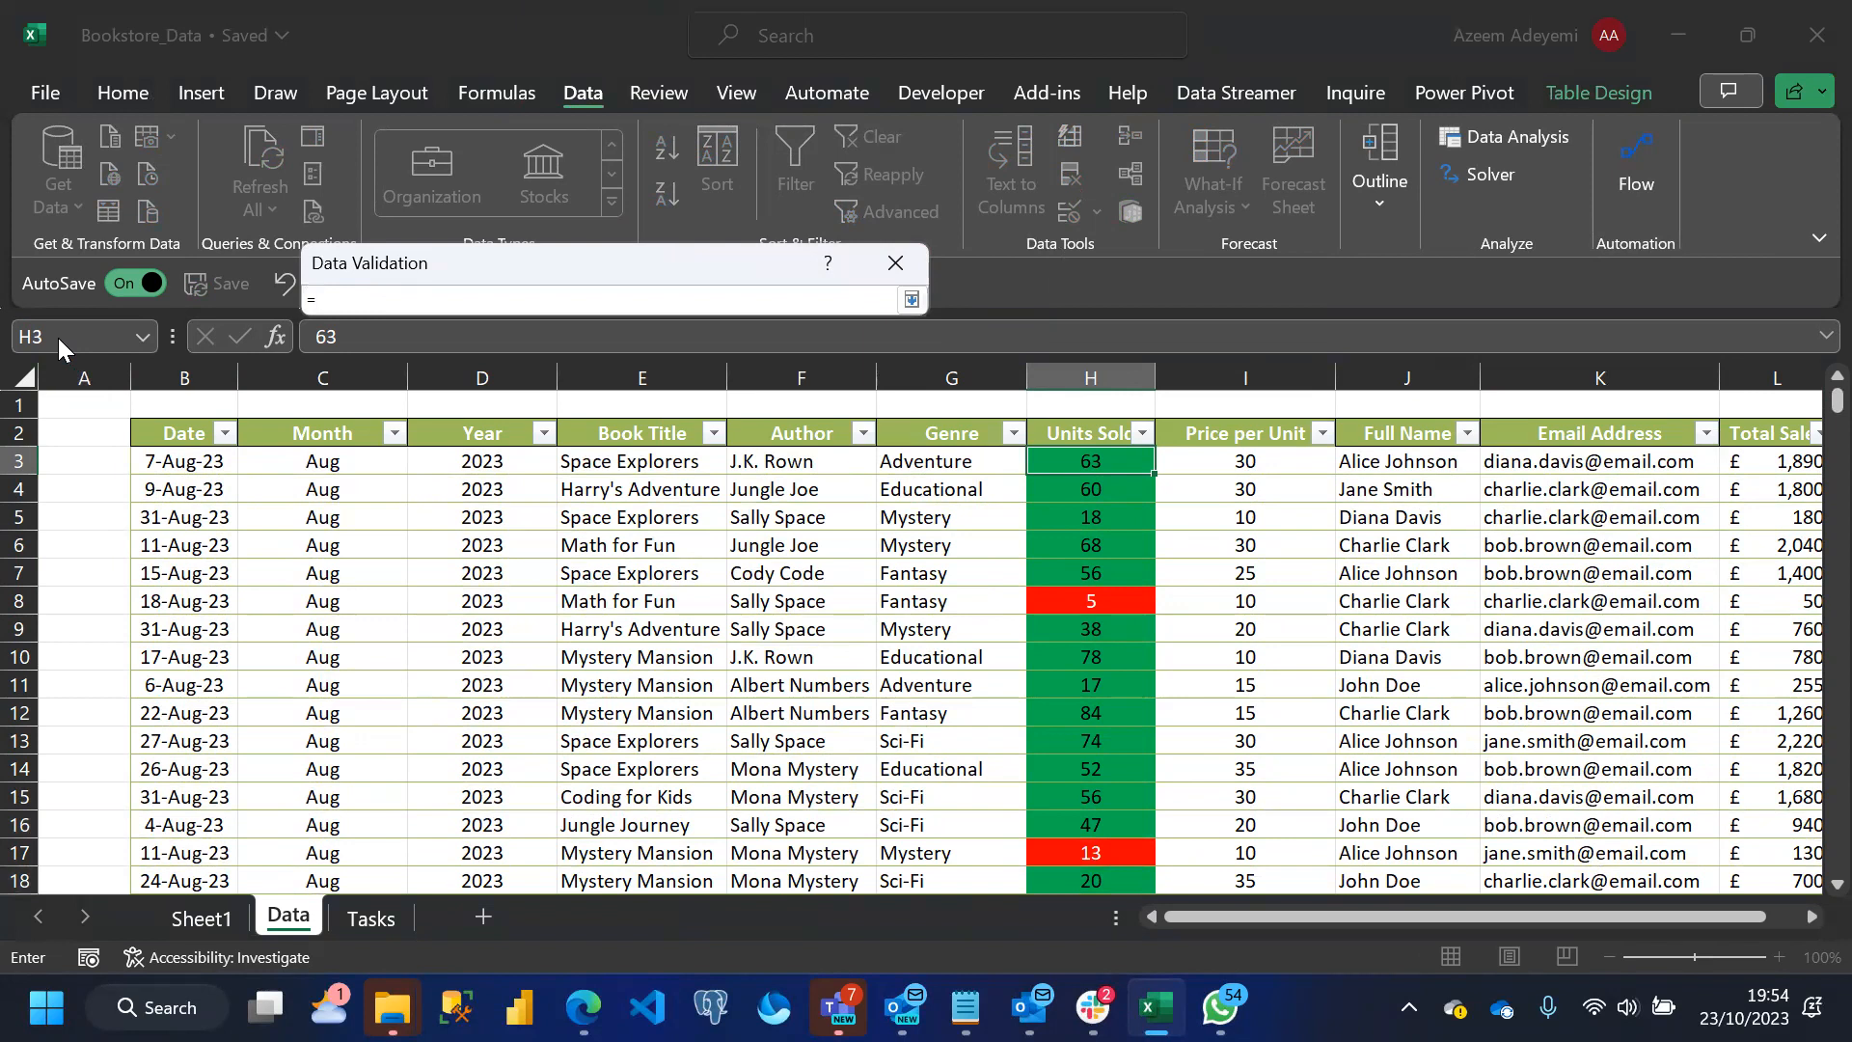
pyautogui.write('List')
pyautogui.click(911, 300)
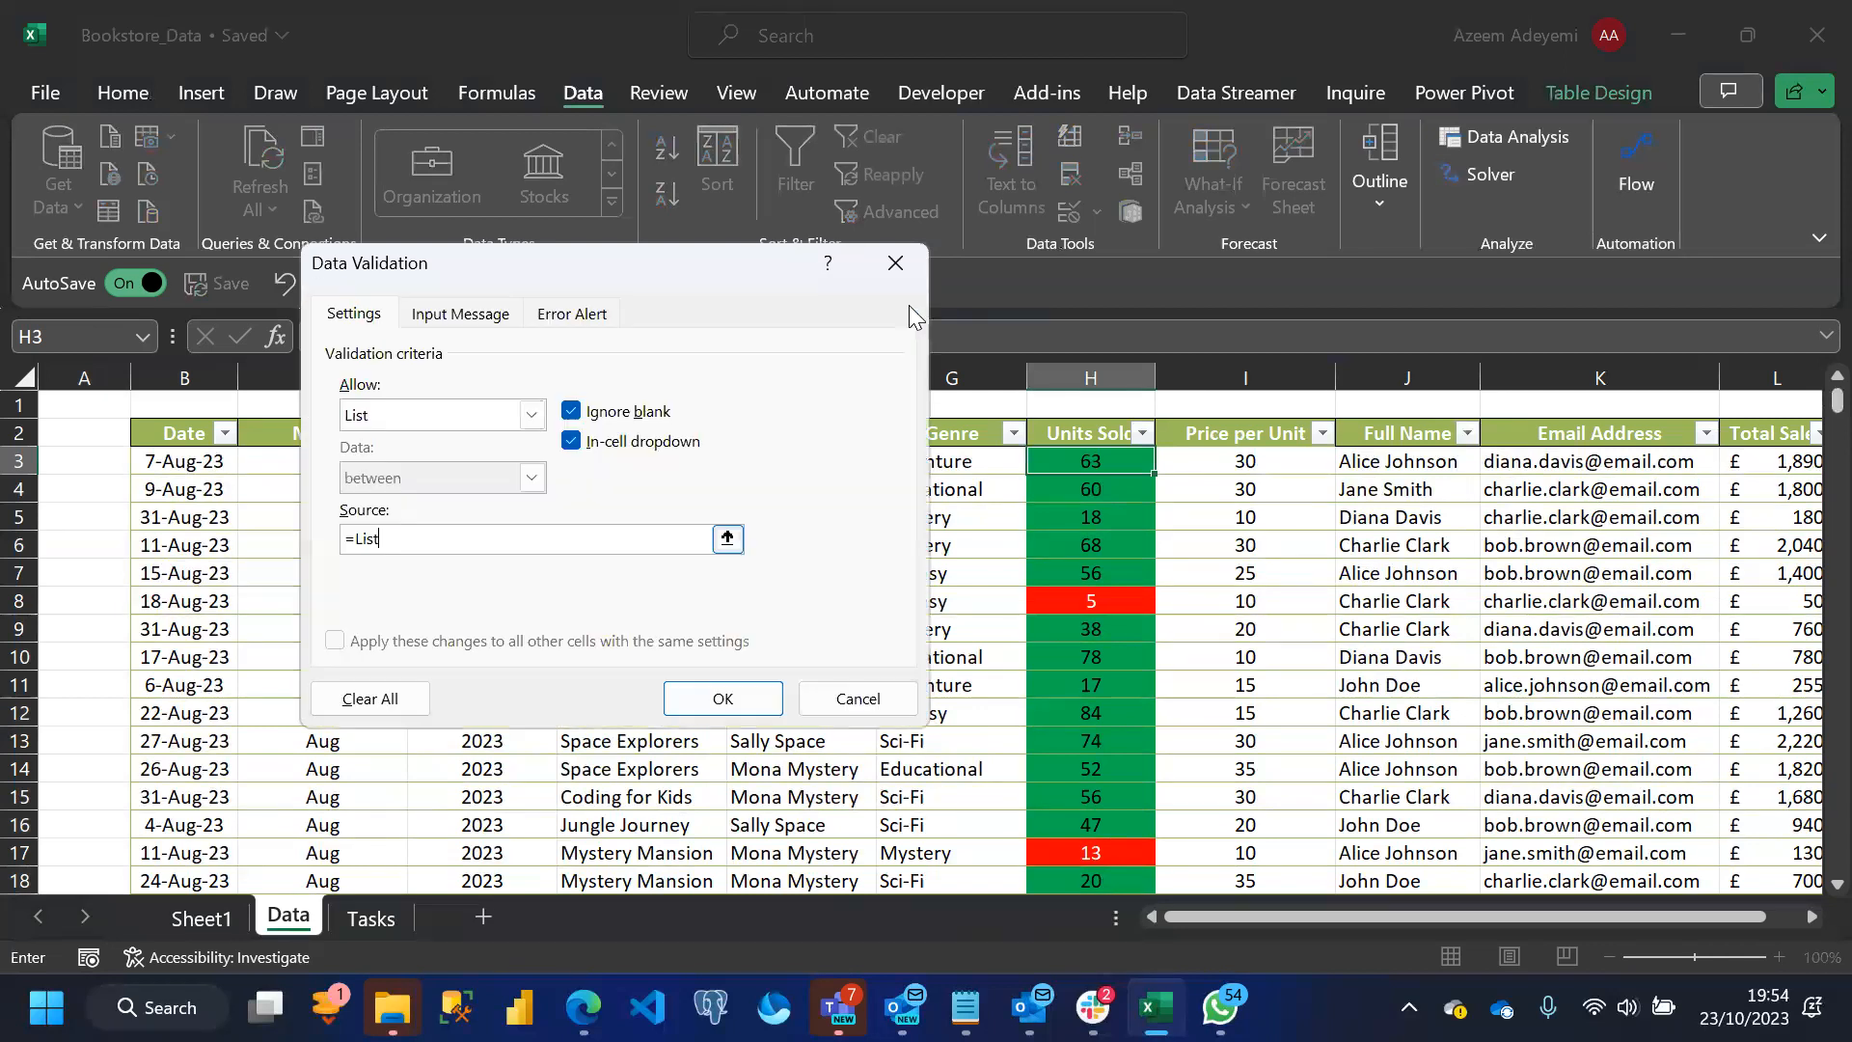
pyautogui.click(726, 696)
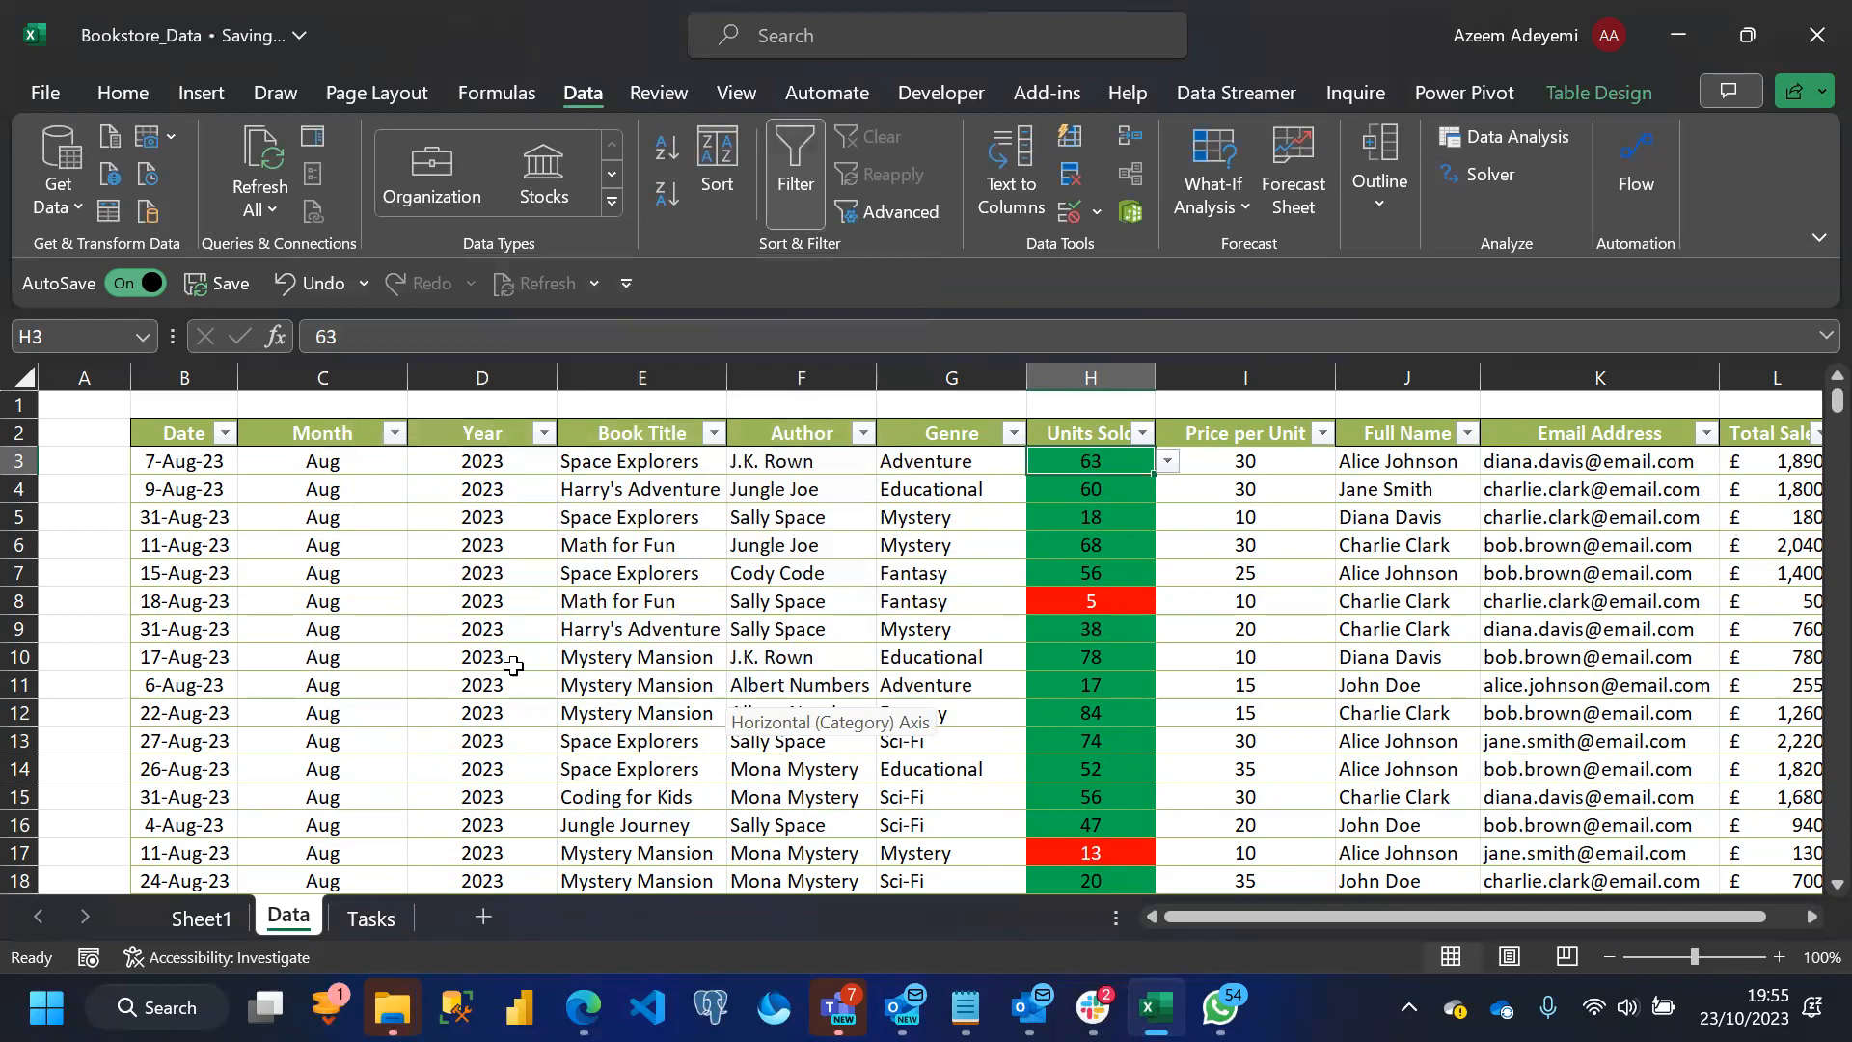
# Examine the choices offered by the validation dropdown in cell H3
pyautogui.click(1115, 492)
pyautogui.moveTo(1110, 464); pyautogui.dragTo(1166, 469)
pyautogui.click(1165, 469)
pyautogui.moveTo(1167, 651); pyautogui.dragTo(1163, 468)
pyautogui.click(1248, 518)
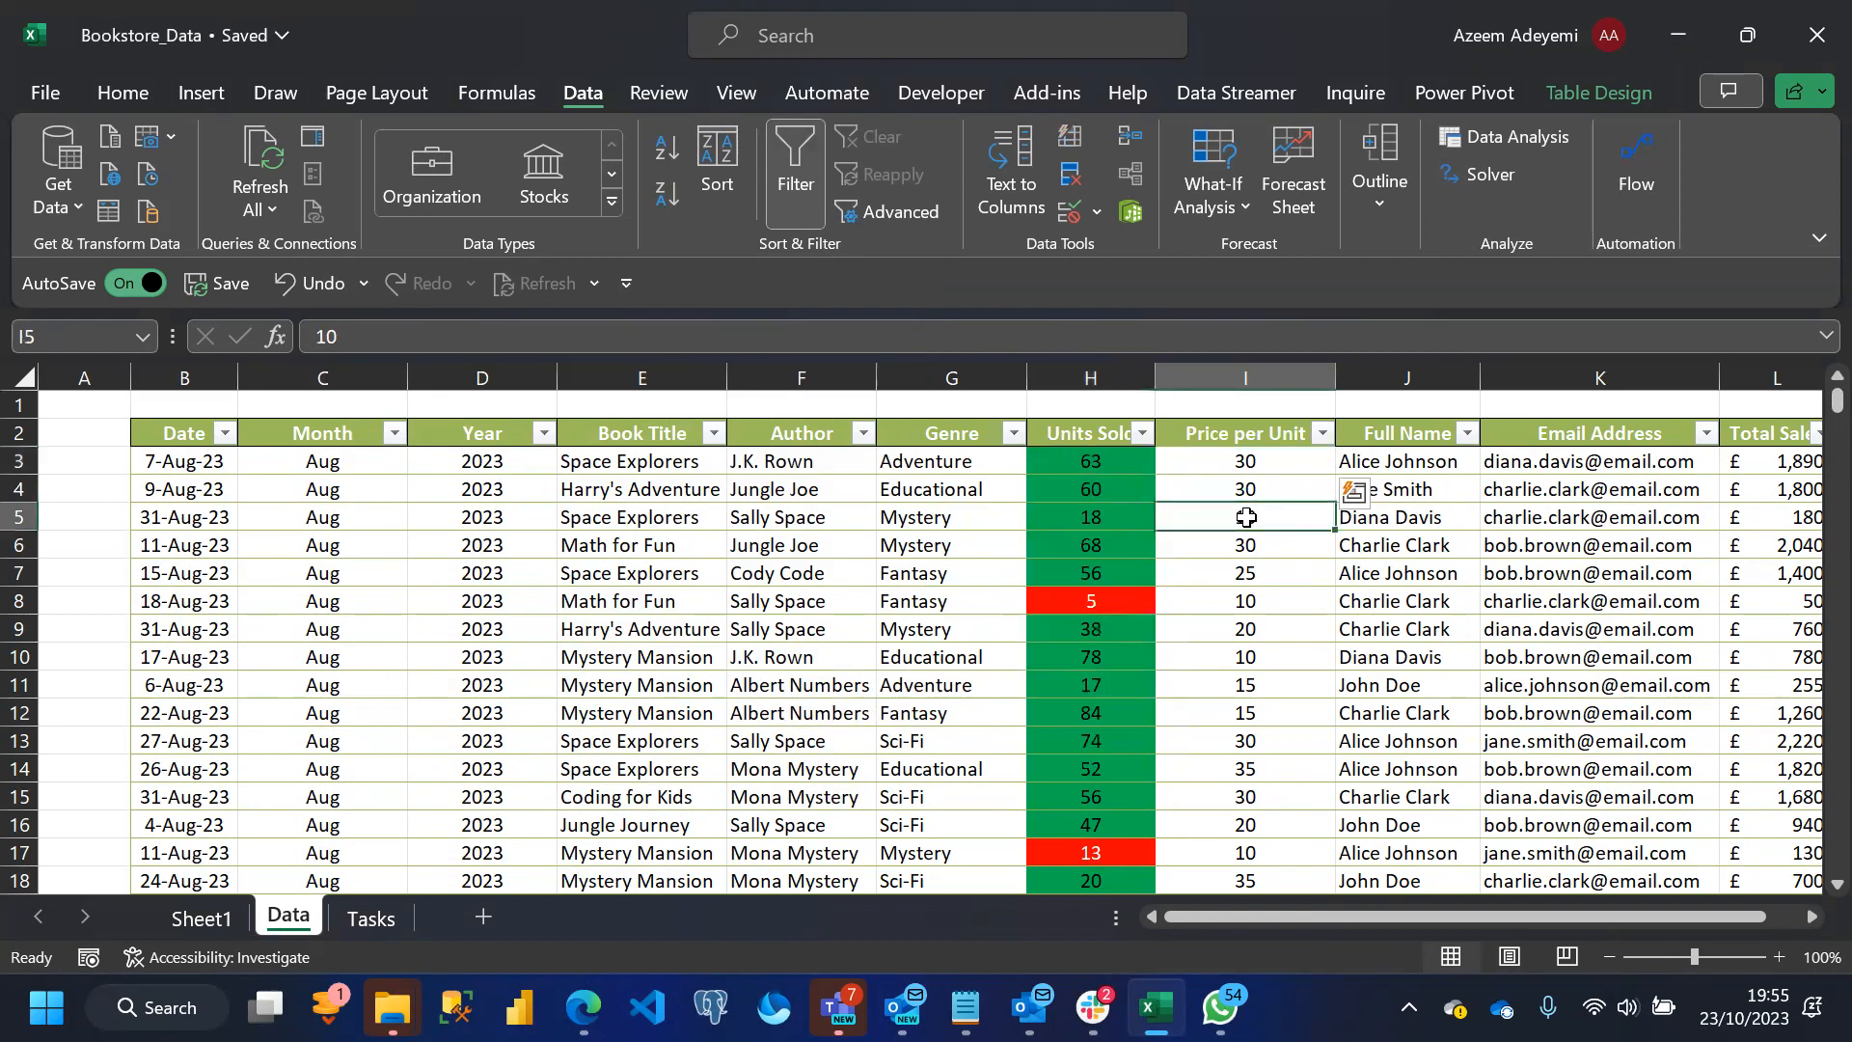
# Undo the list validation applied to cell H3
pyautogui.click(1090, 467)
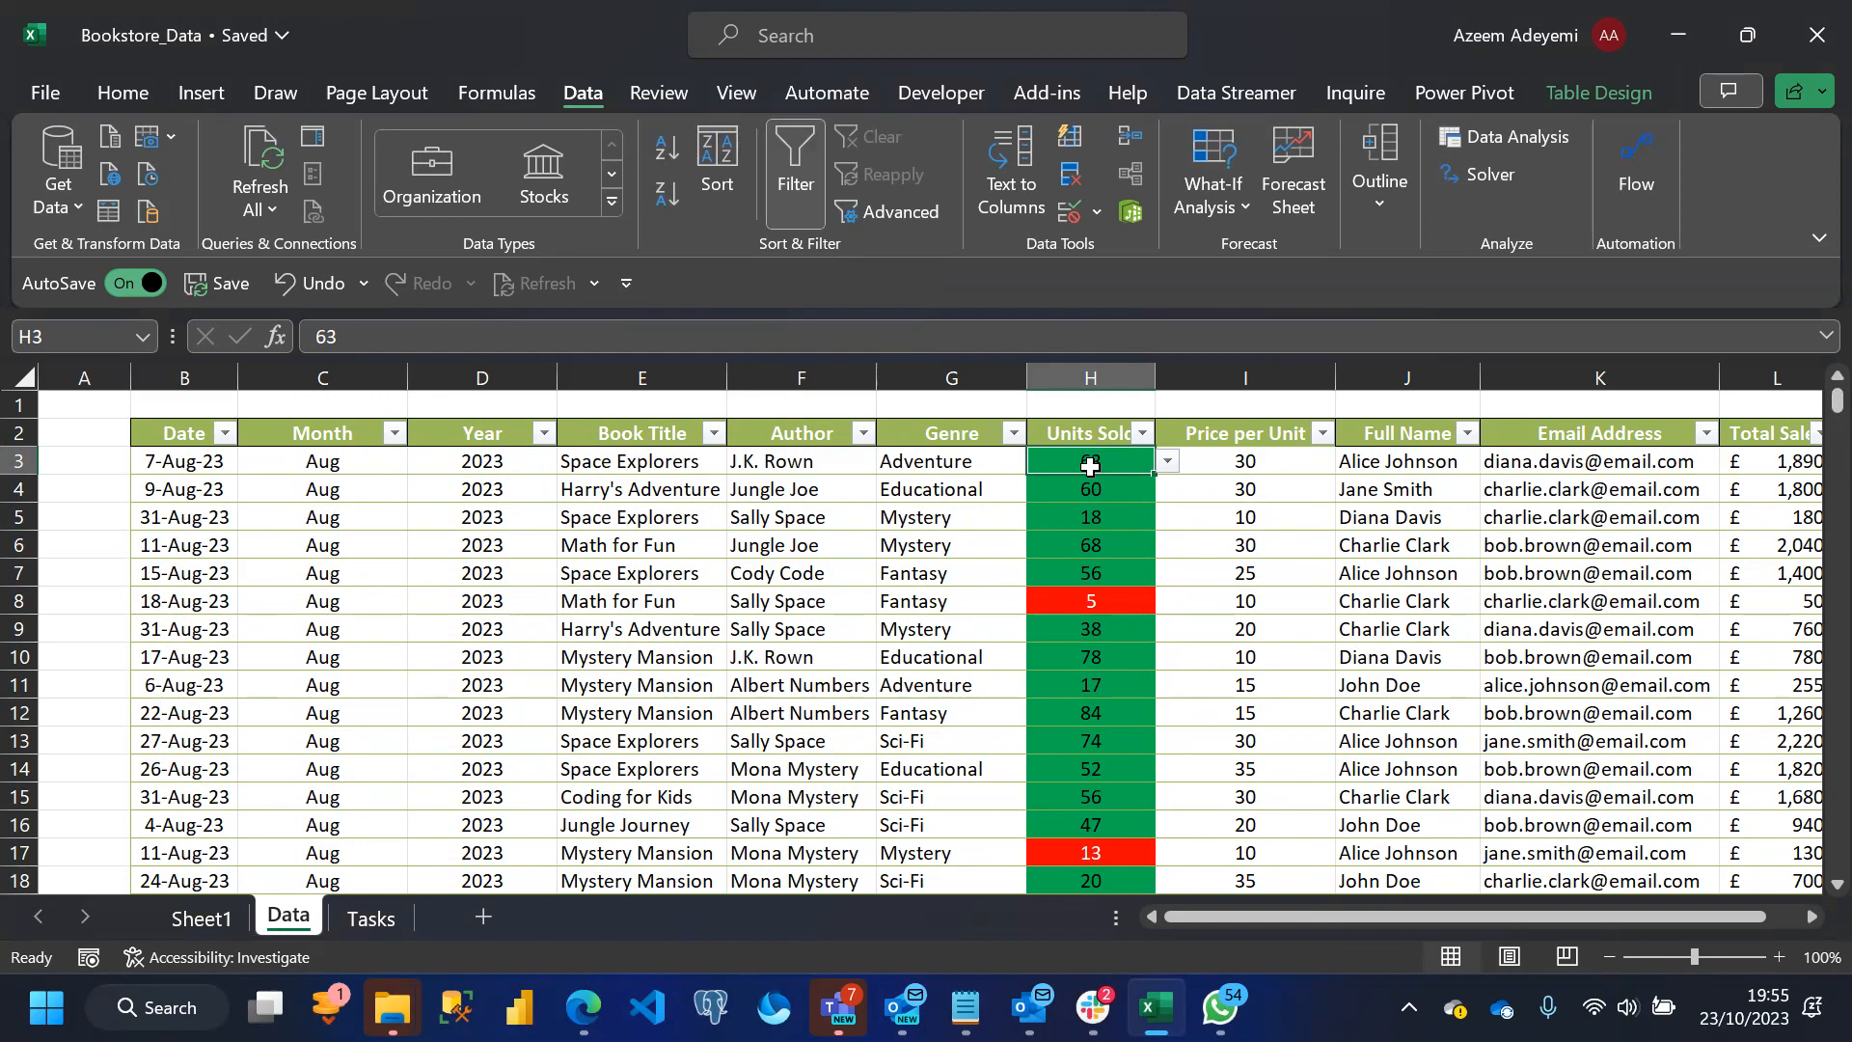
pyautogui.hotkey('ctrl', 'z')
# Apply data validation to cell H3 that allows only whole numbers between 1 and 100
pyautogui.click(1098, 214)
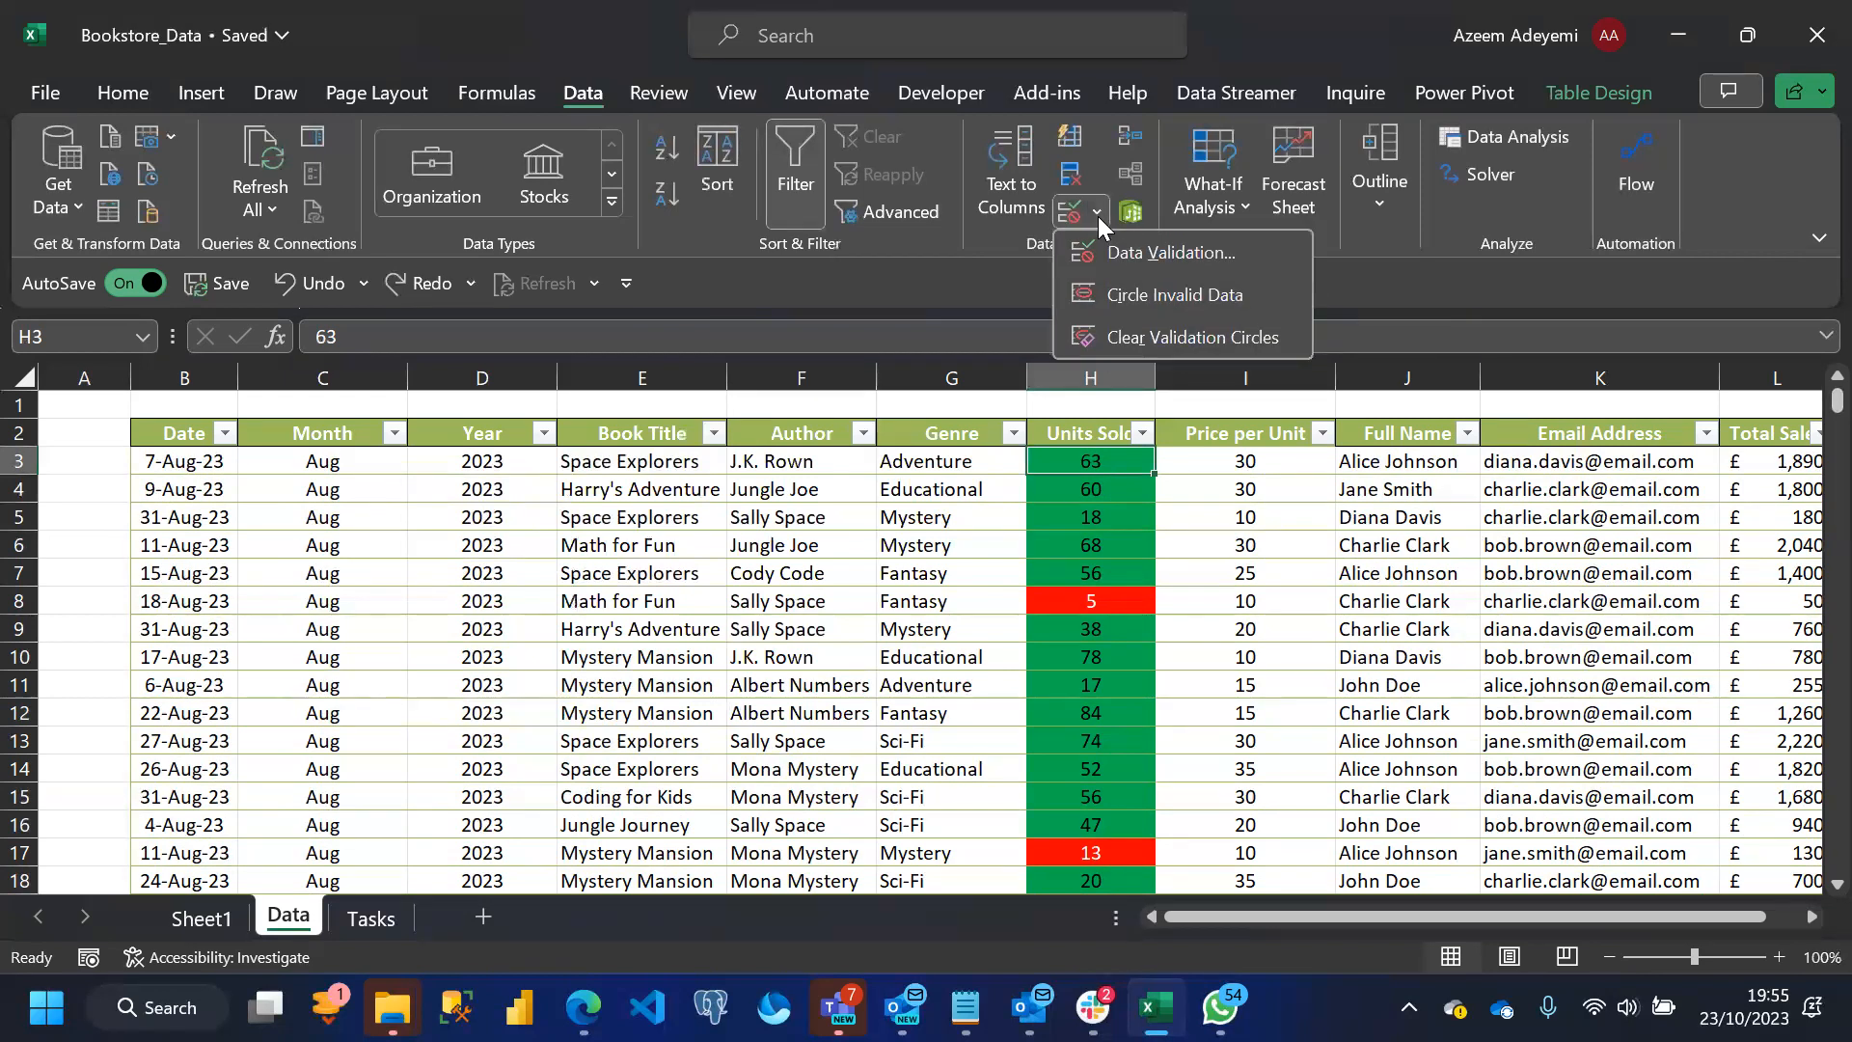
pyautogui.click(1166, 255)
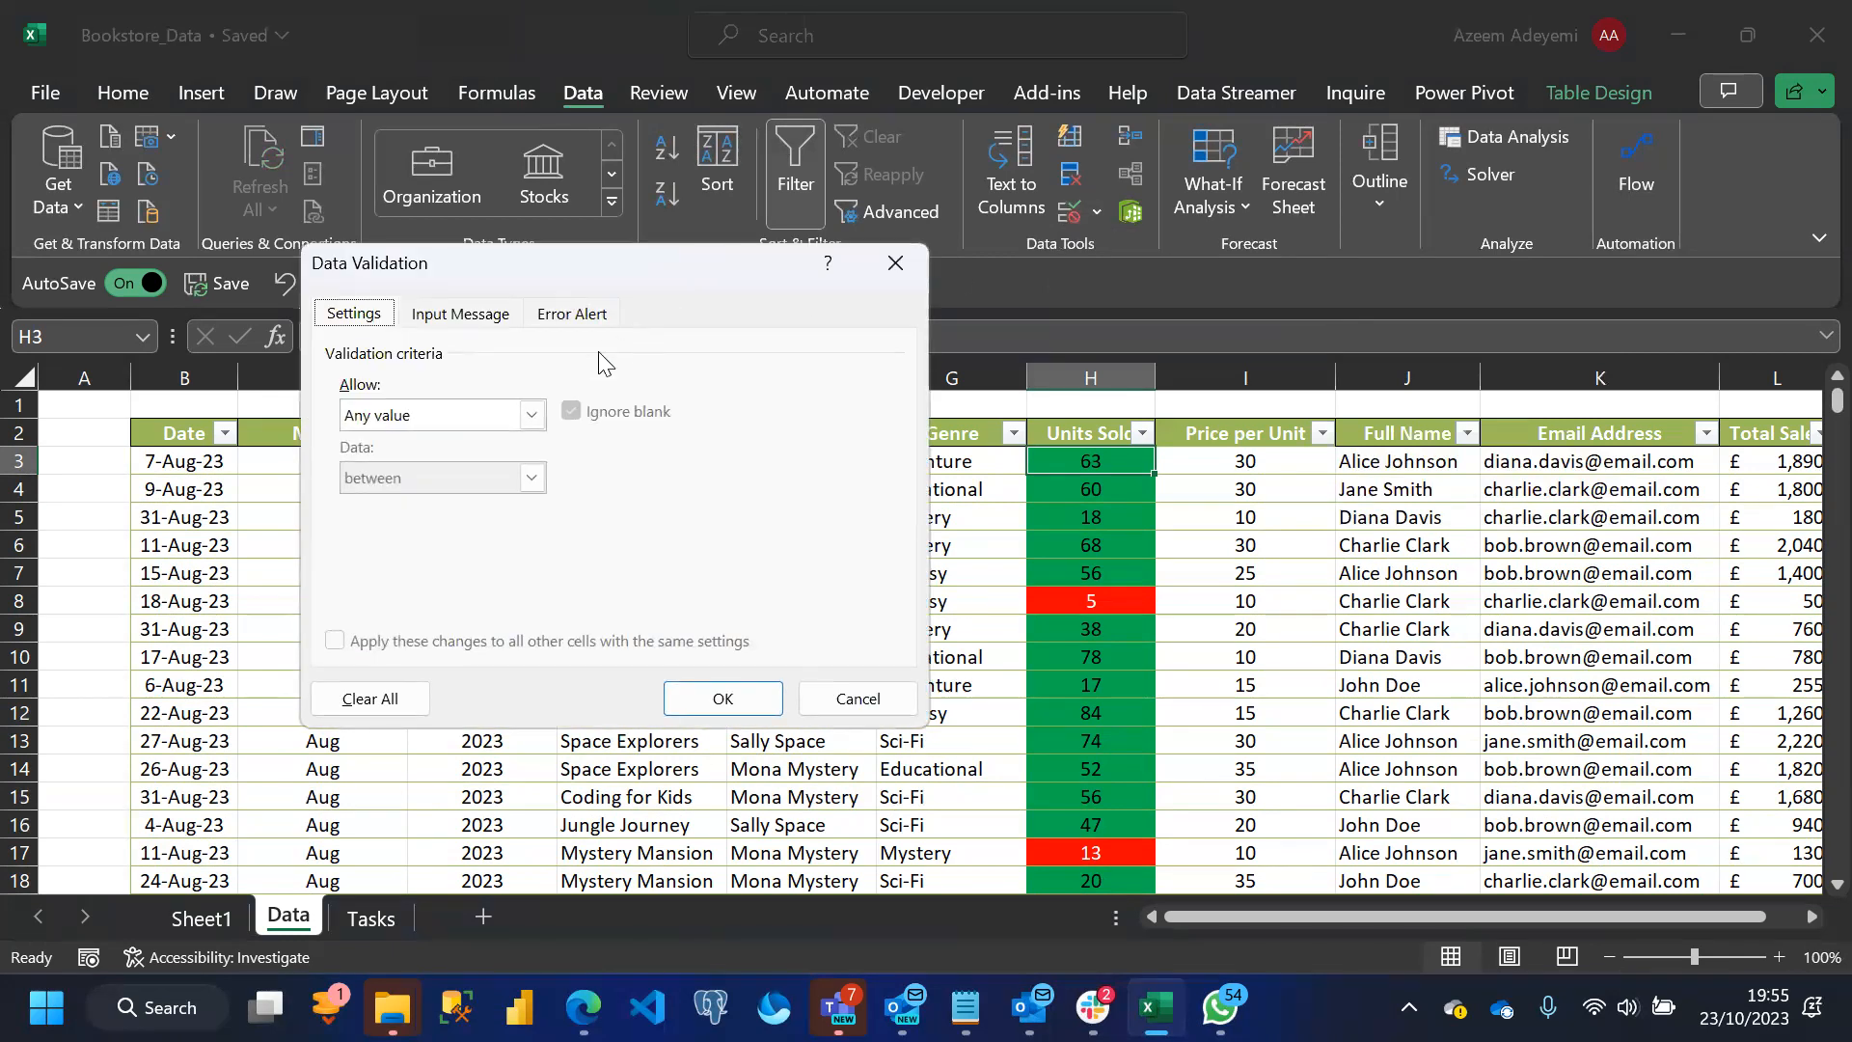
pyautogui.click(533, 415)
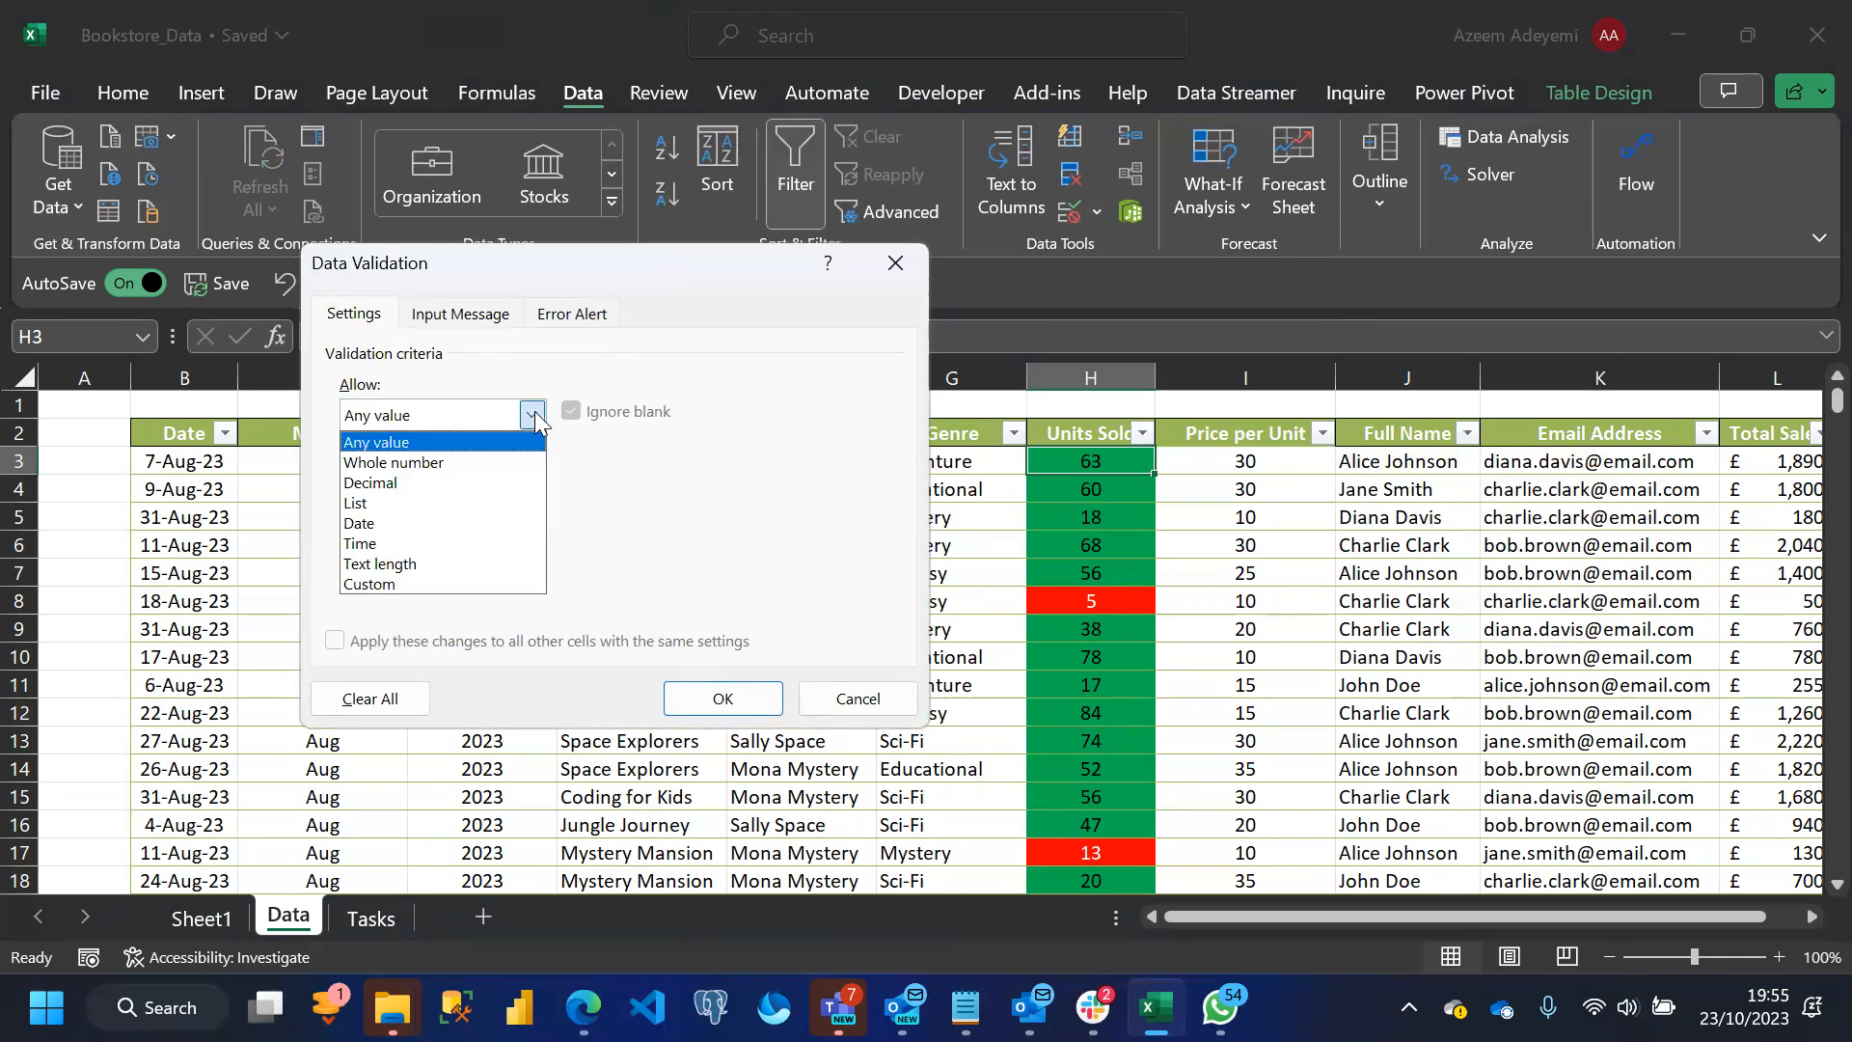
pyautogui.click(440, 455)
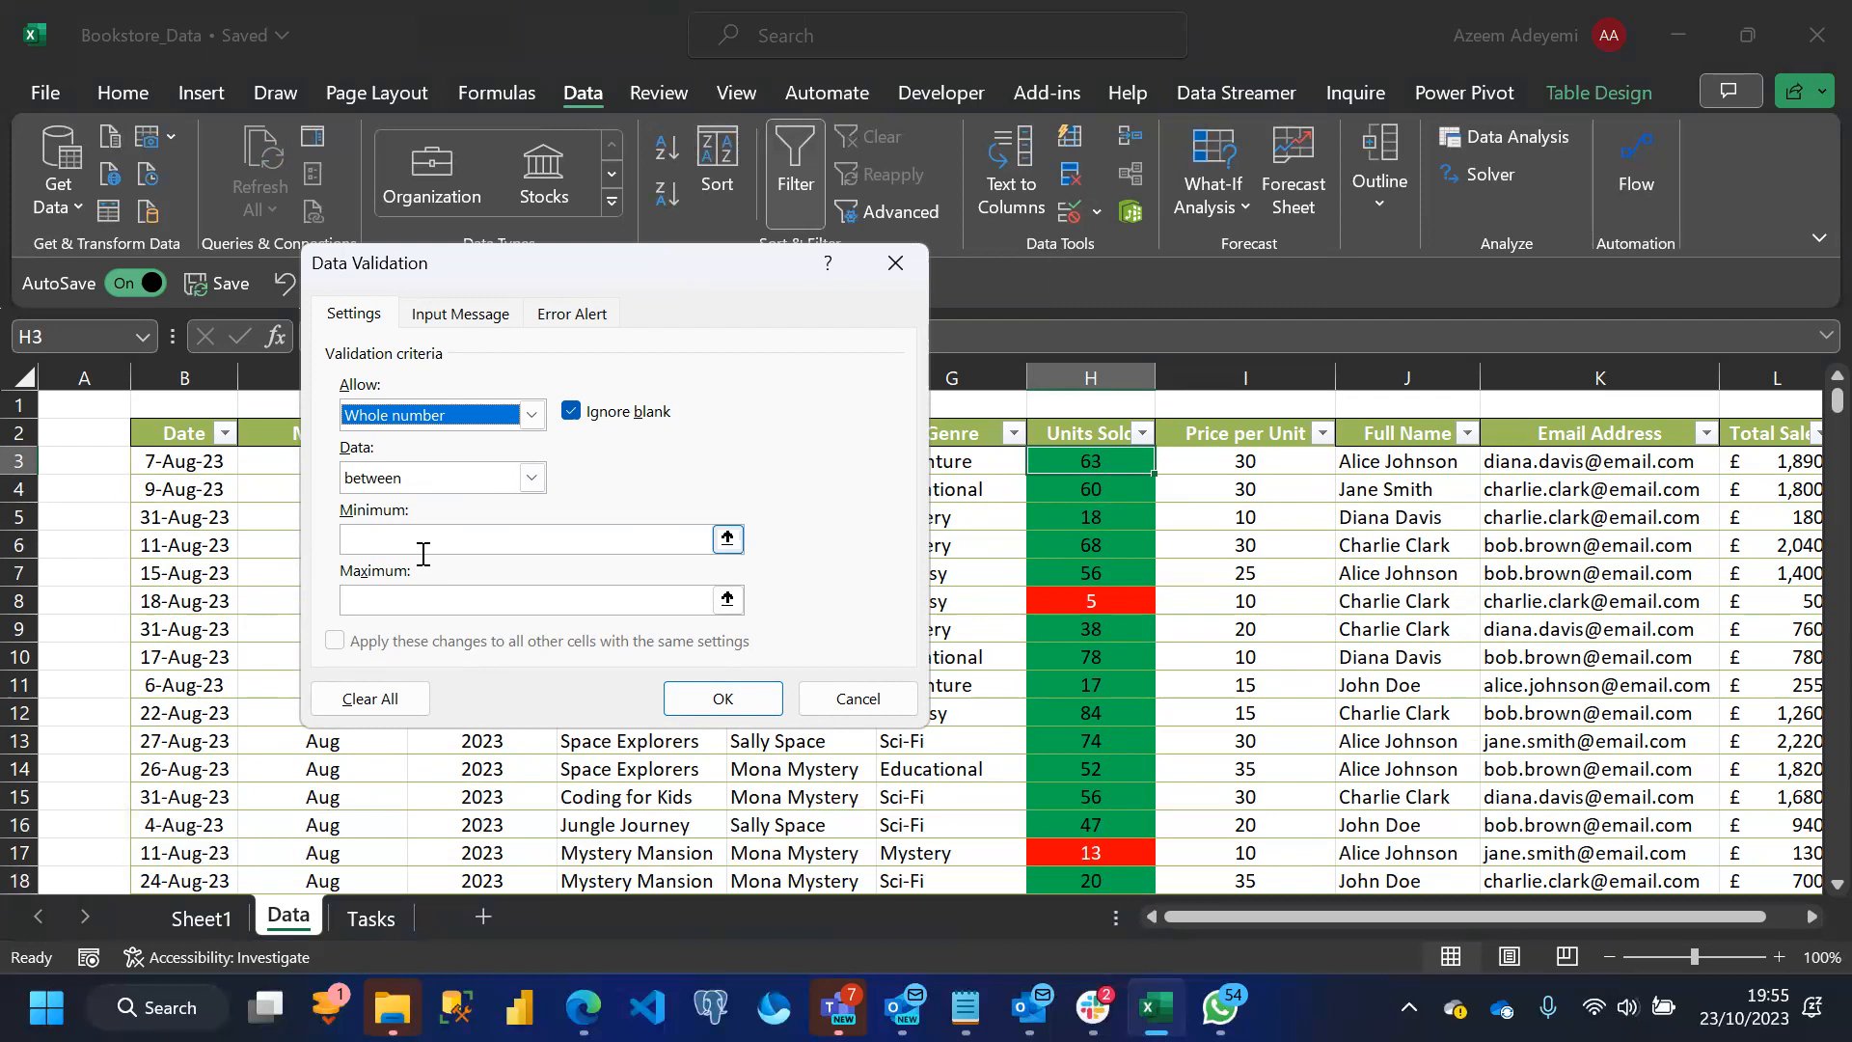
pyautogui.click(381, 545)
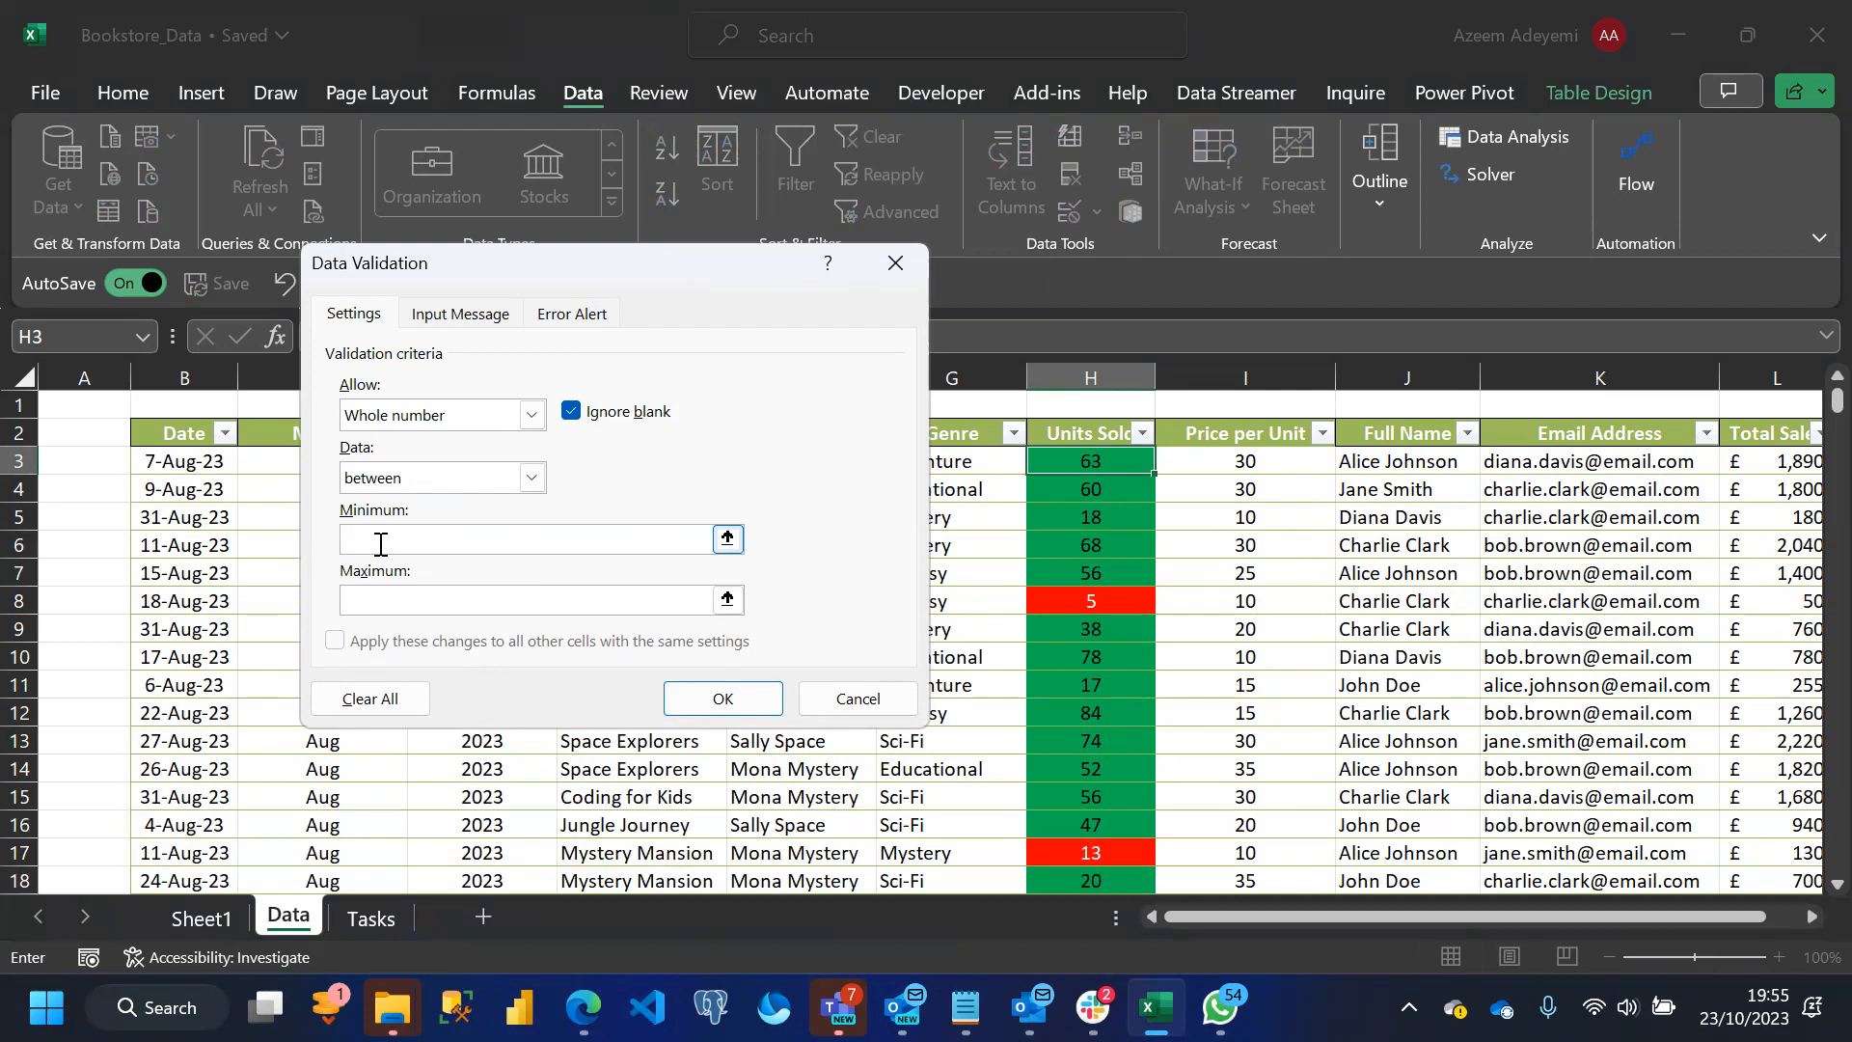
pyautogui.click(369, 599)
pyautogui.click(722, 698)
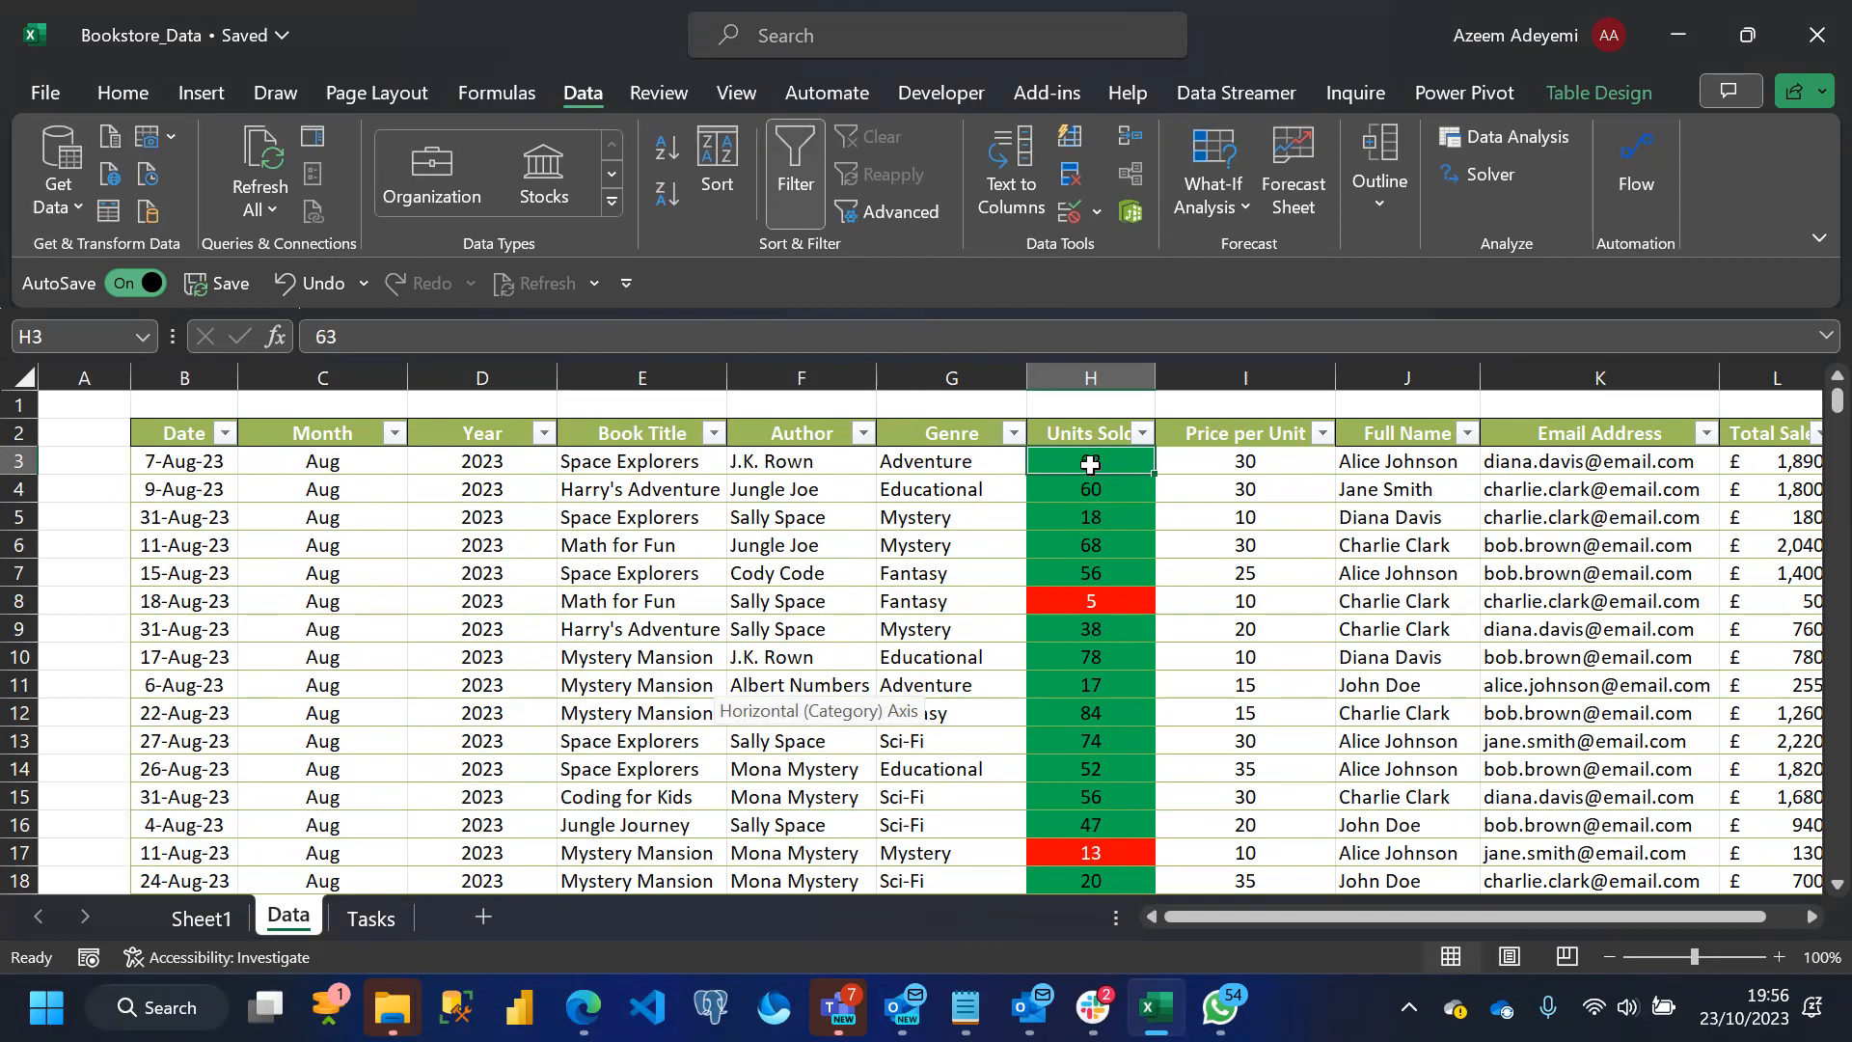
# Try entering 1001 in H3 and 1000 in H9 to test the validation, and undo the H9 entry
pyautogui.write('1001')
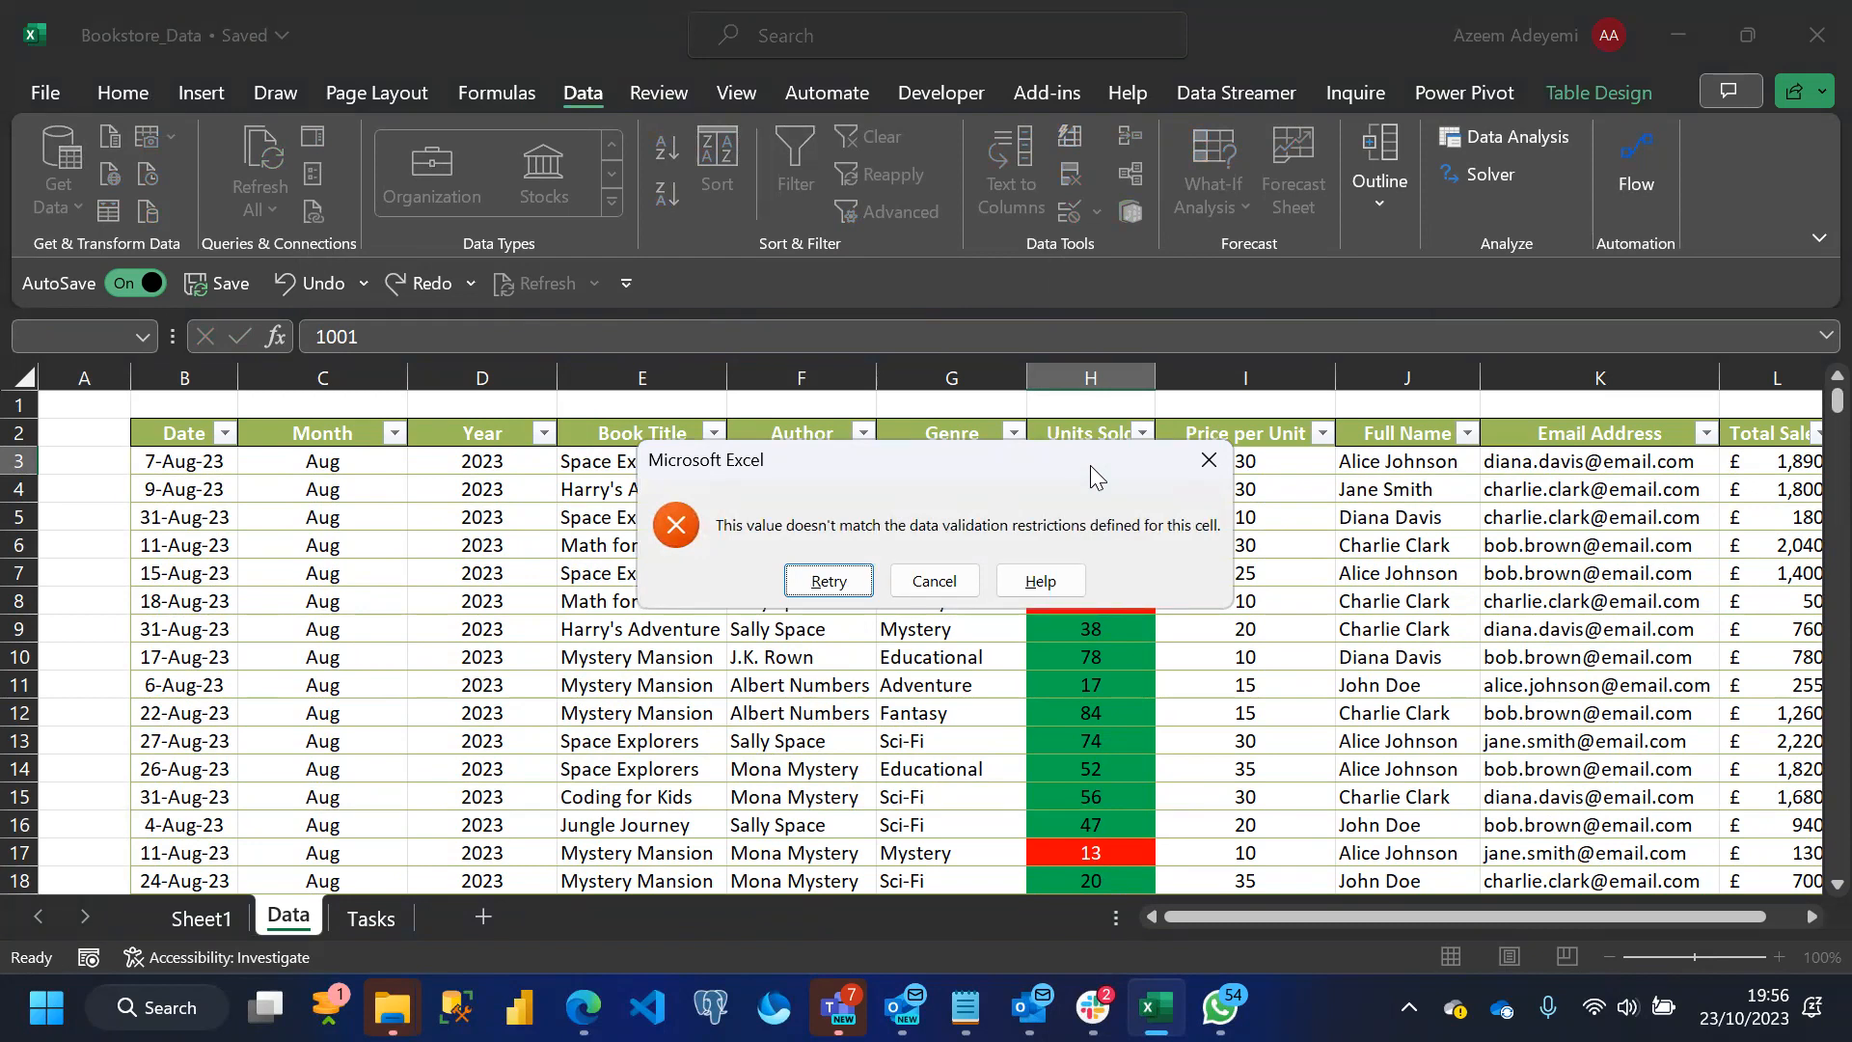
pyautogui.press('Escape')
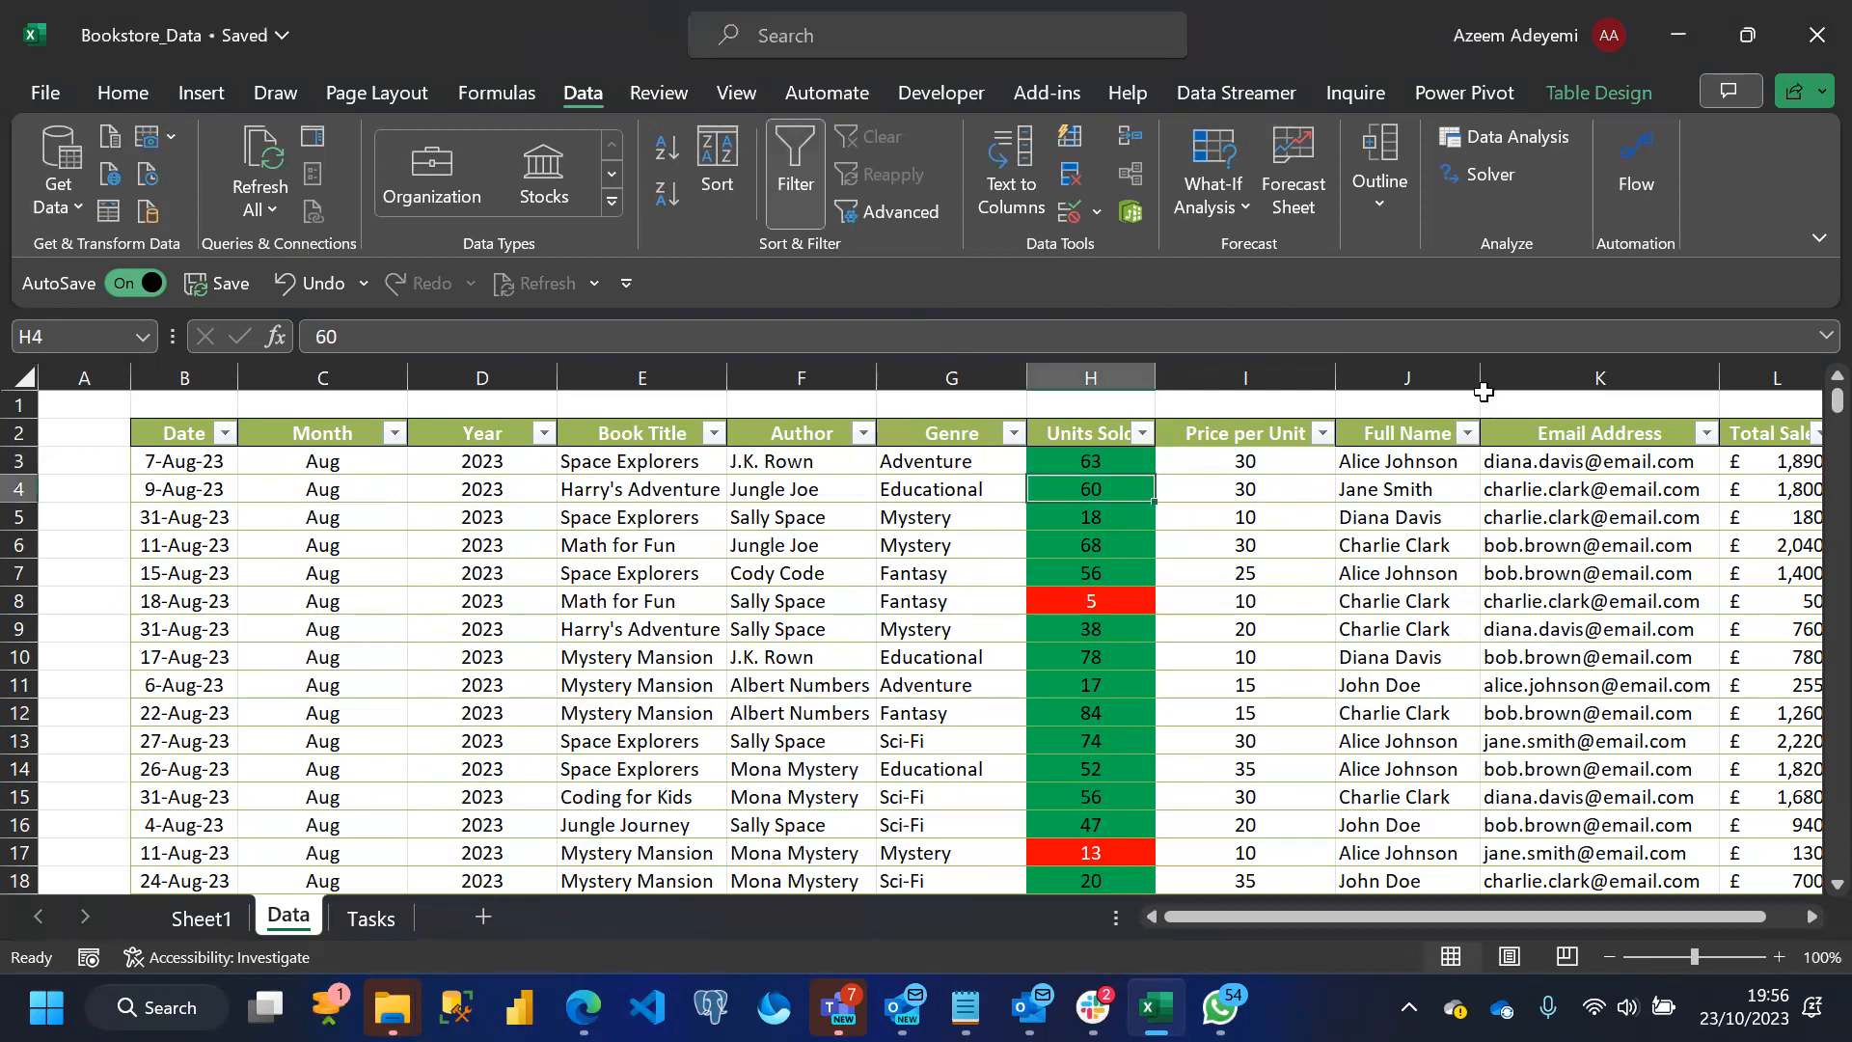
pyautogui.click(1096, 632)
pyautogui.write('1000')
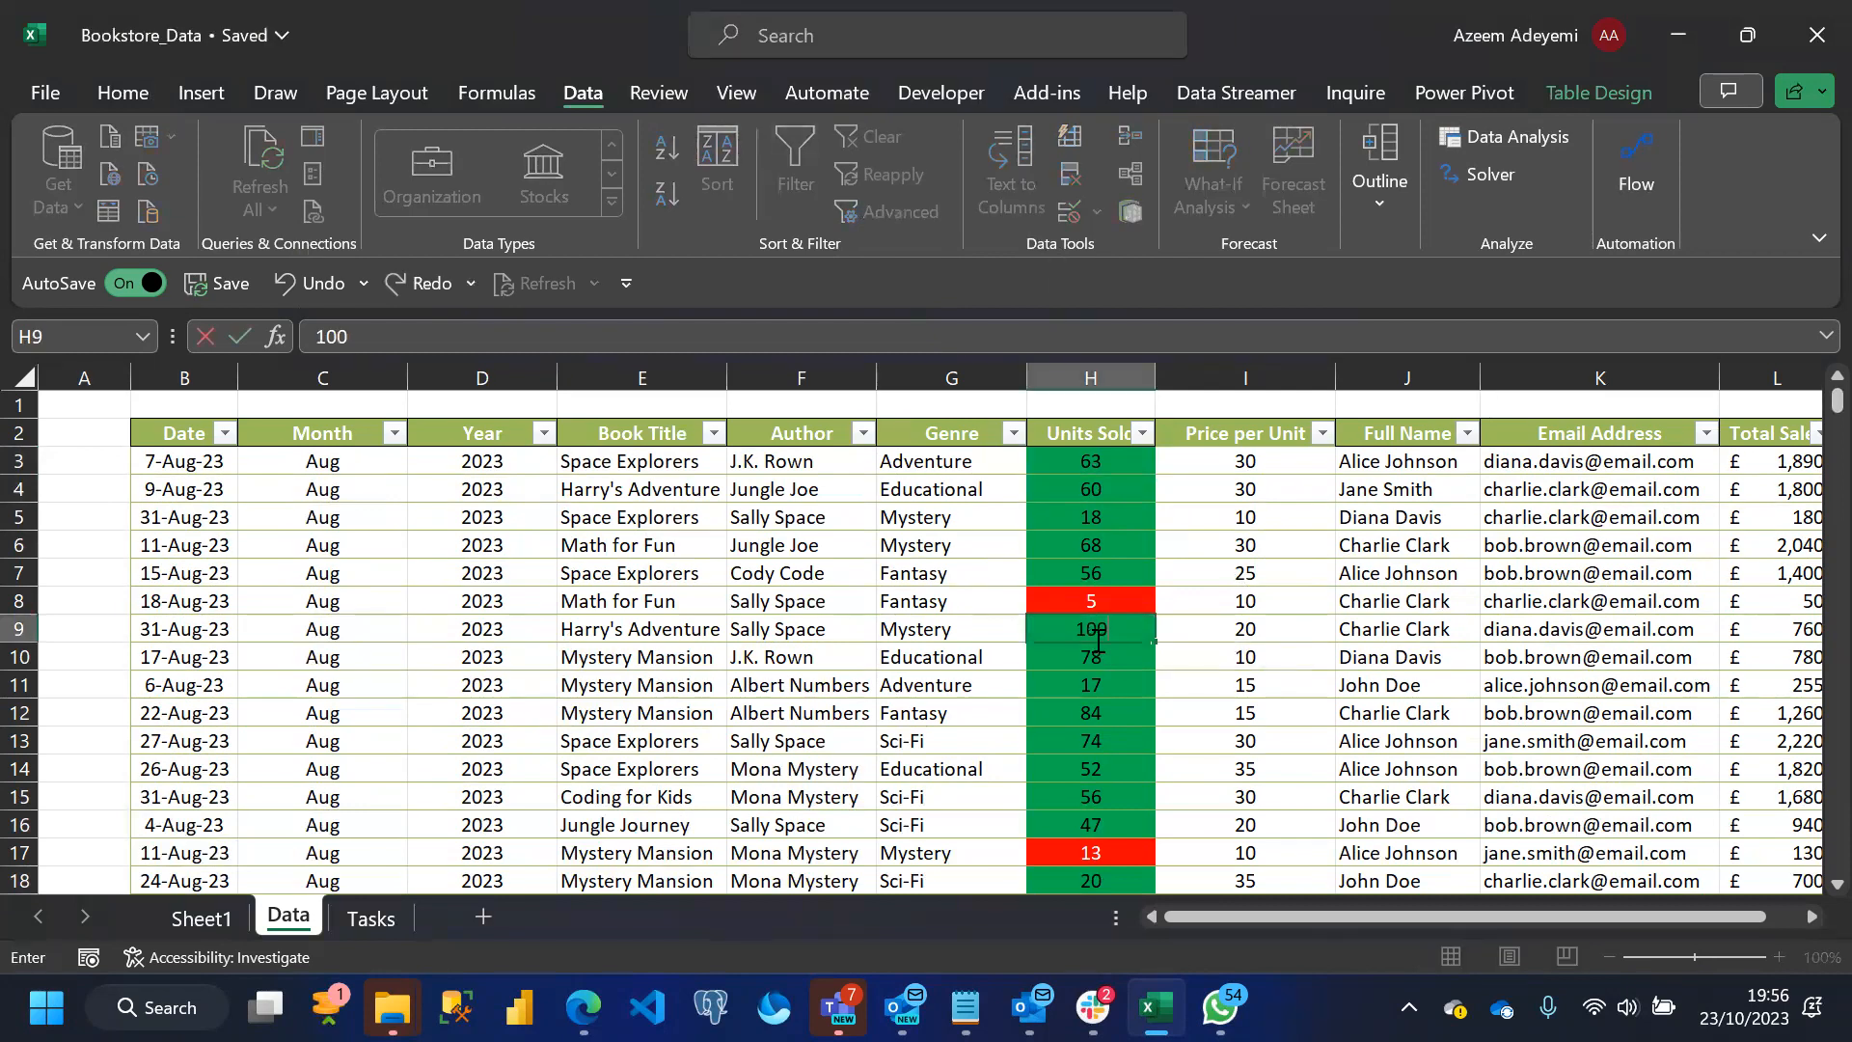
pyautogui.press('Return')
pyautogui.hotkey('ctrl', 'z')
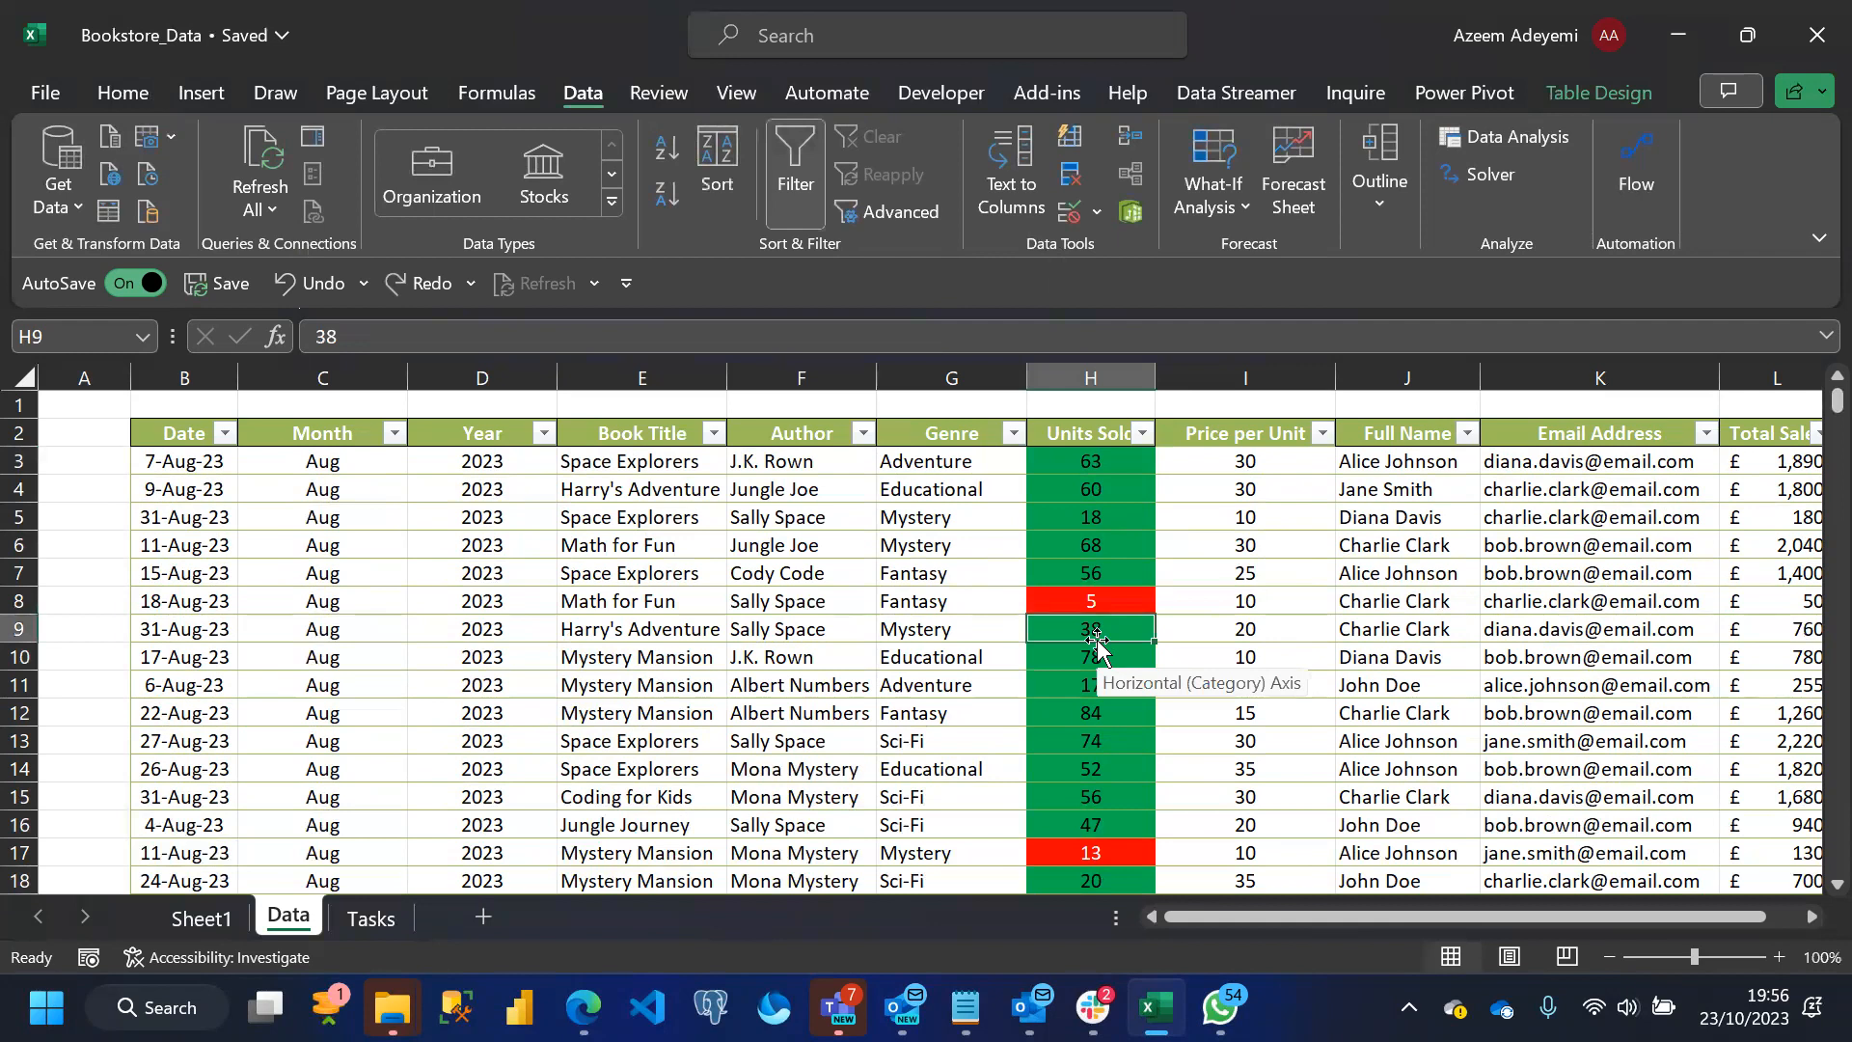
# Extend the data validation to the whole Units Sold column, allowing only whole numbers between 1 and 100
pyautogui.click(1084, 430)
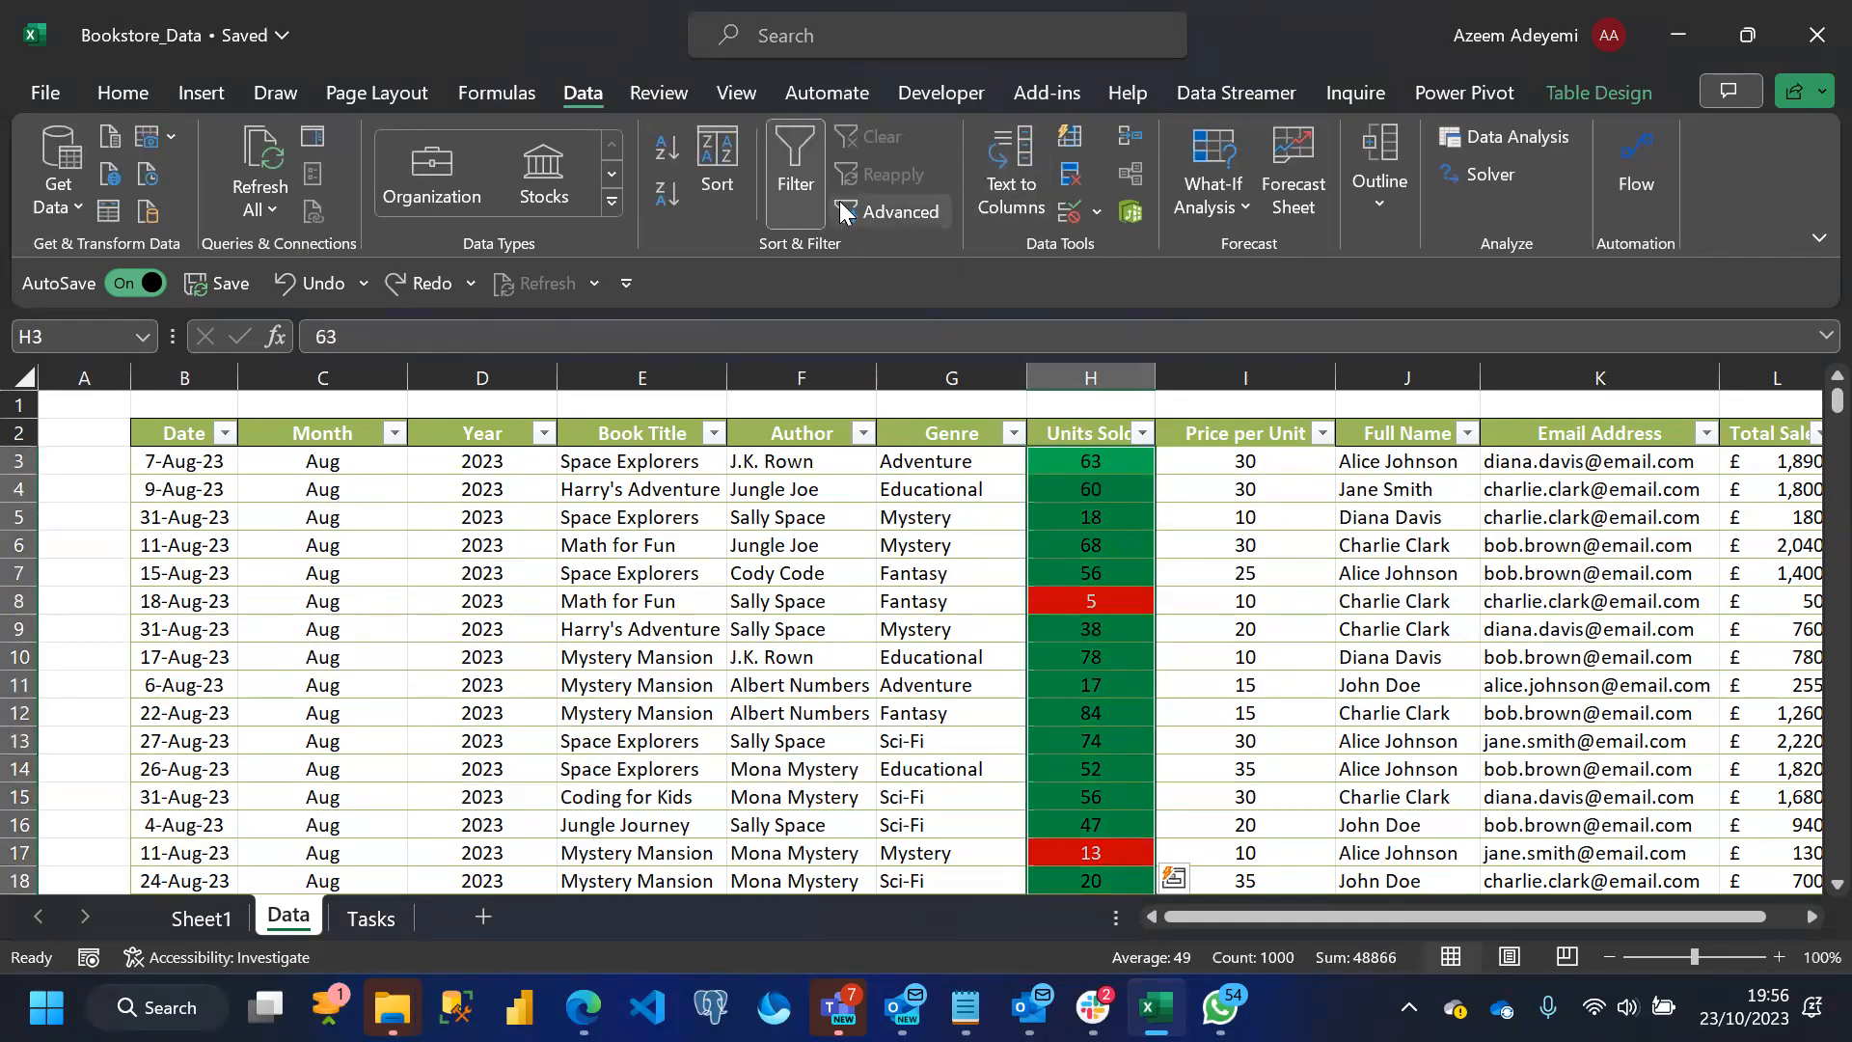
pyautogui.click(1097, 211)
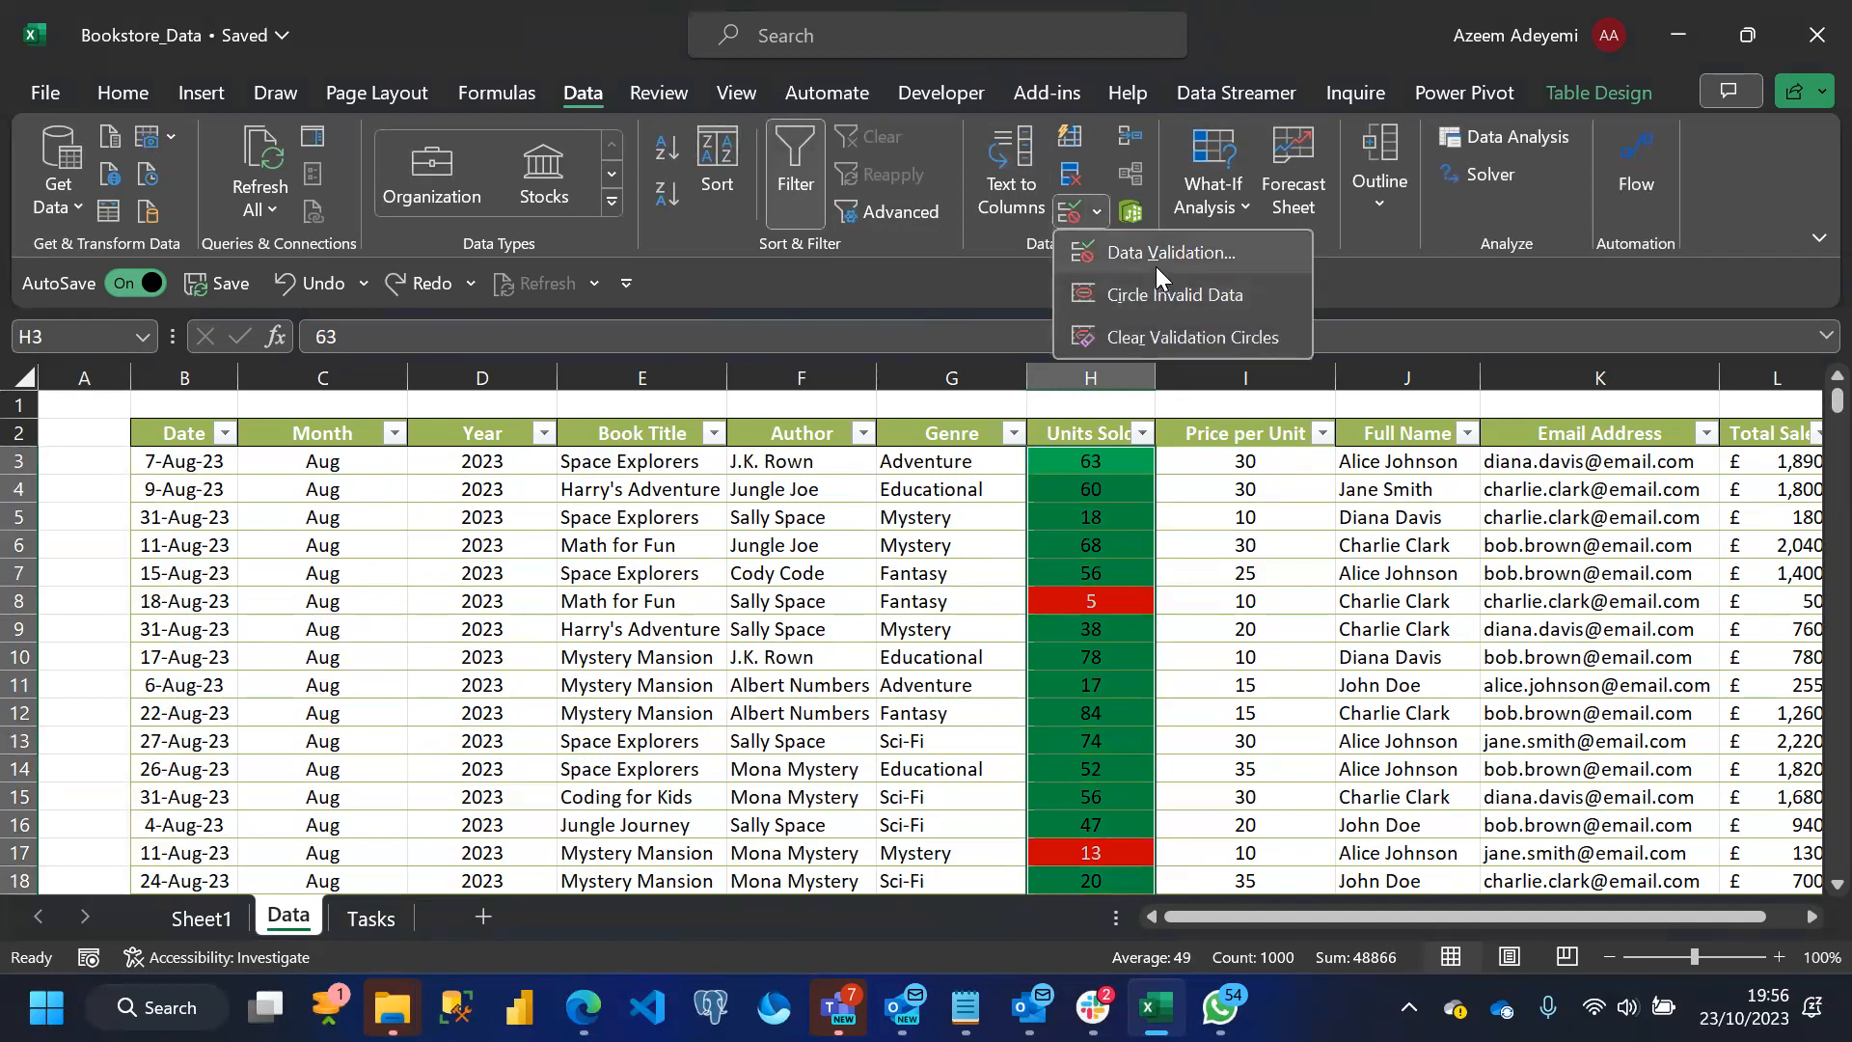
pyautogui.click(1156, 256)
pyautogui.click(829, 580)
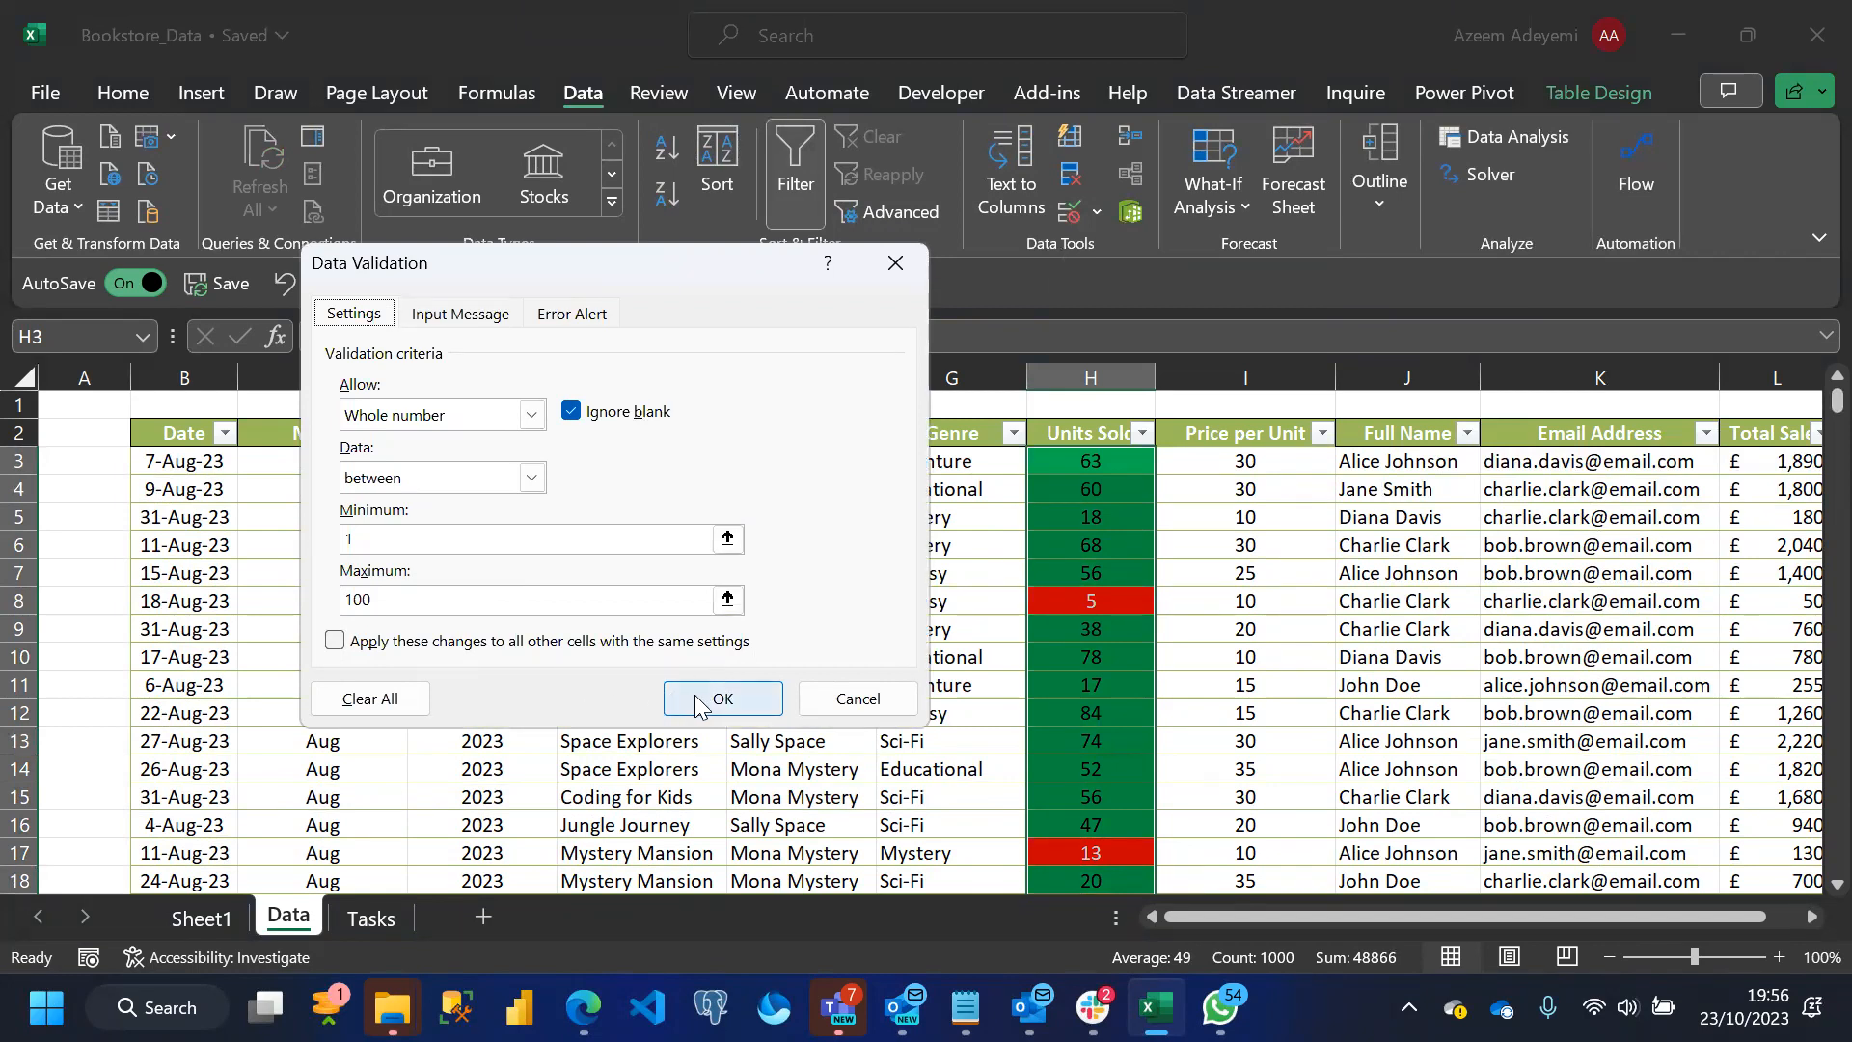
pyautogui.click(676, 695)
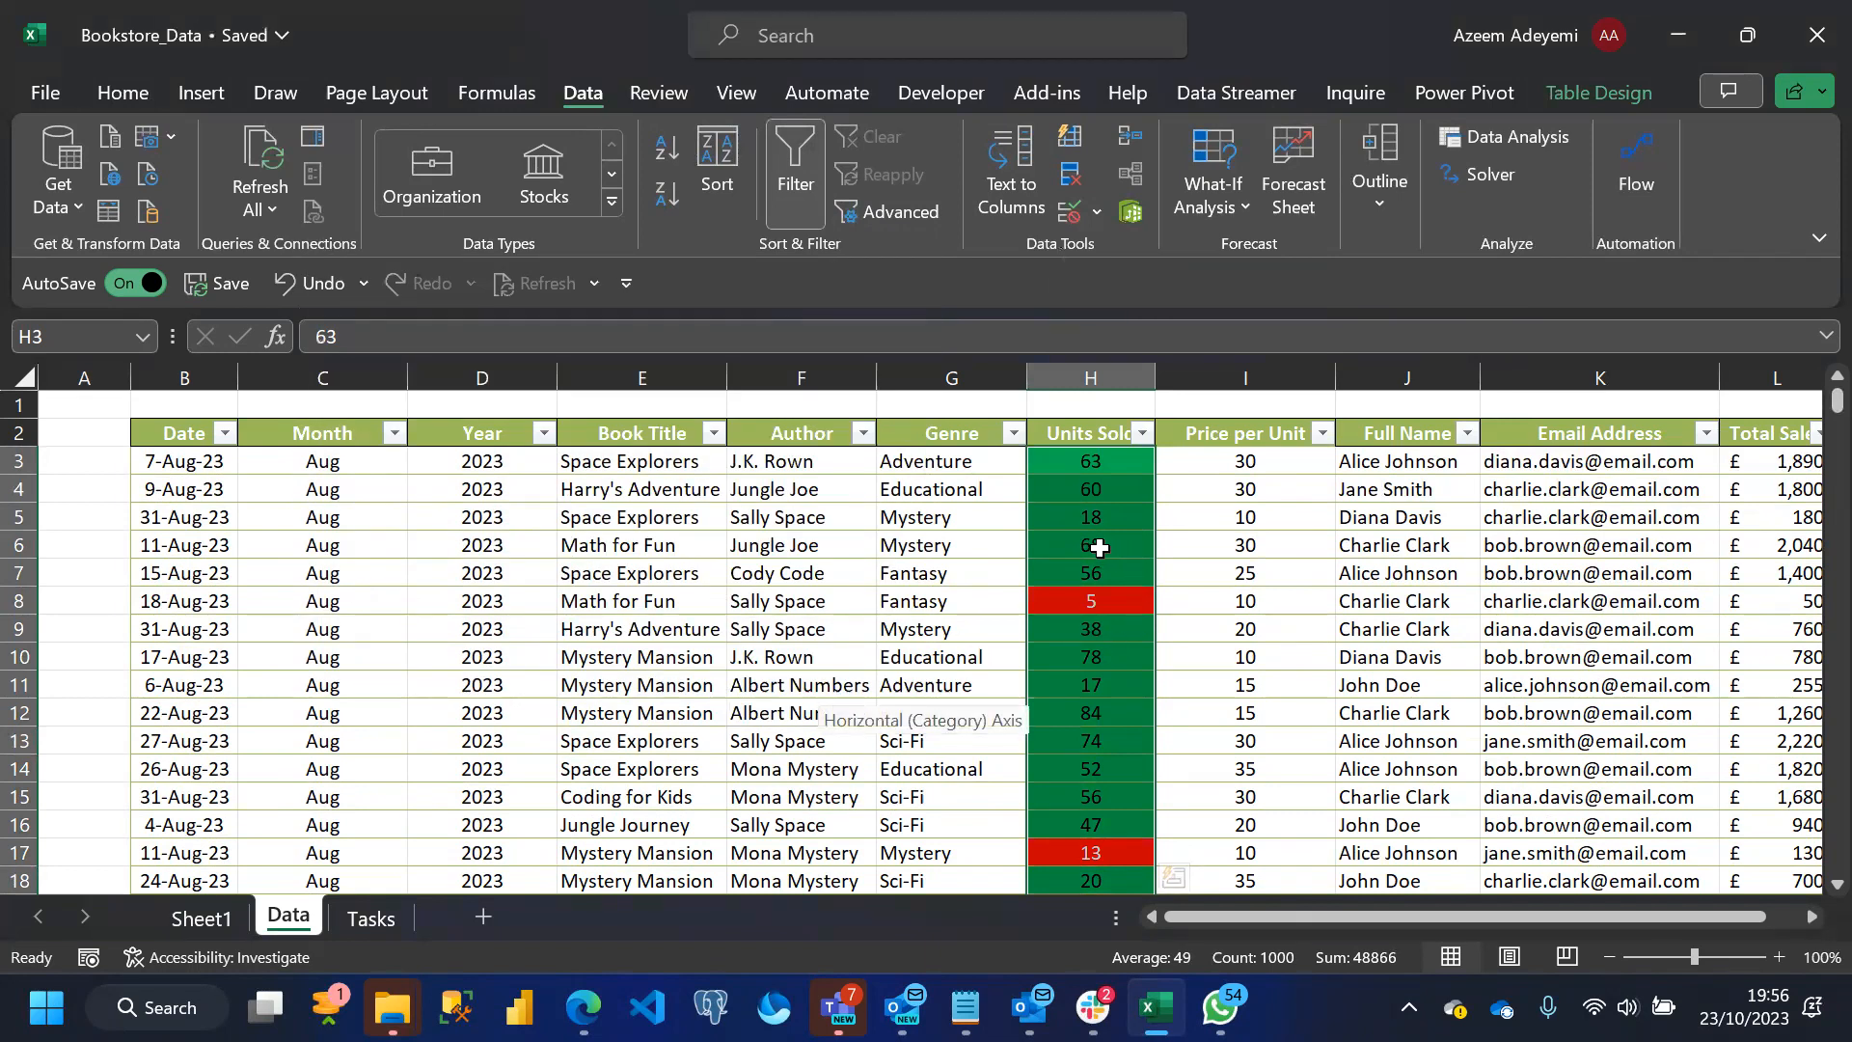
# Try entering 0 in H8 to test the Units Sold validation, and dismiss the entry
pyautogui.click(1092, 600)
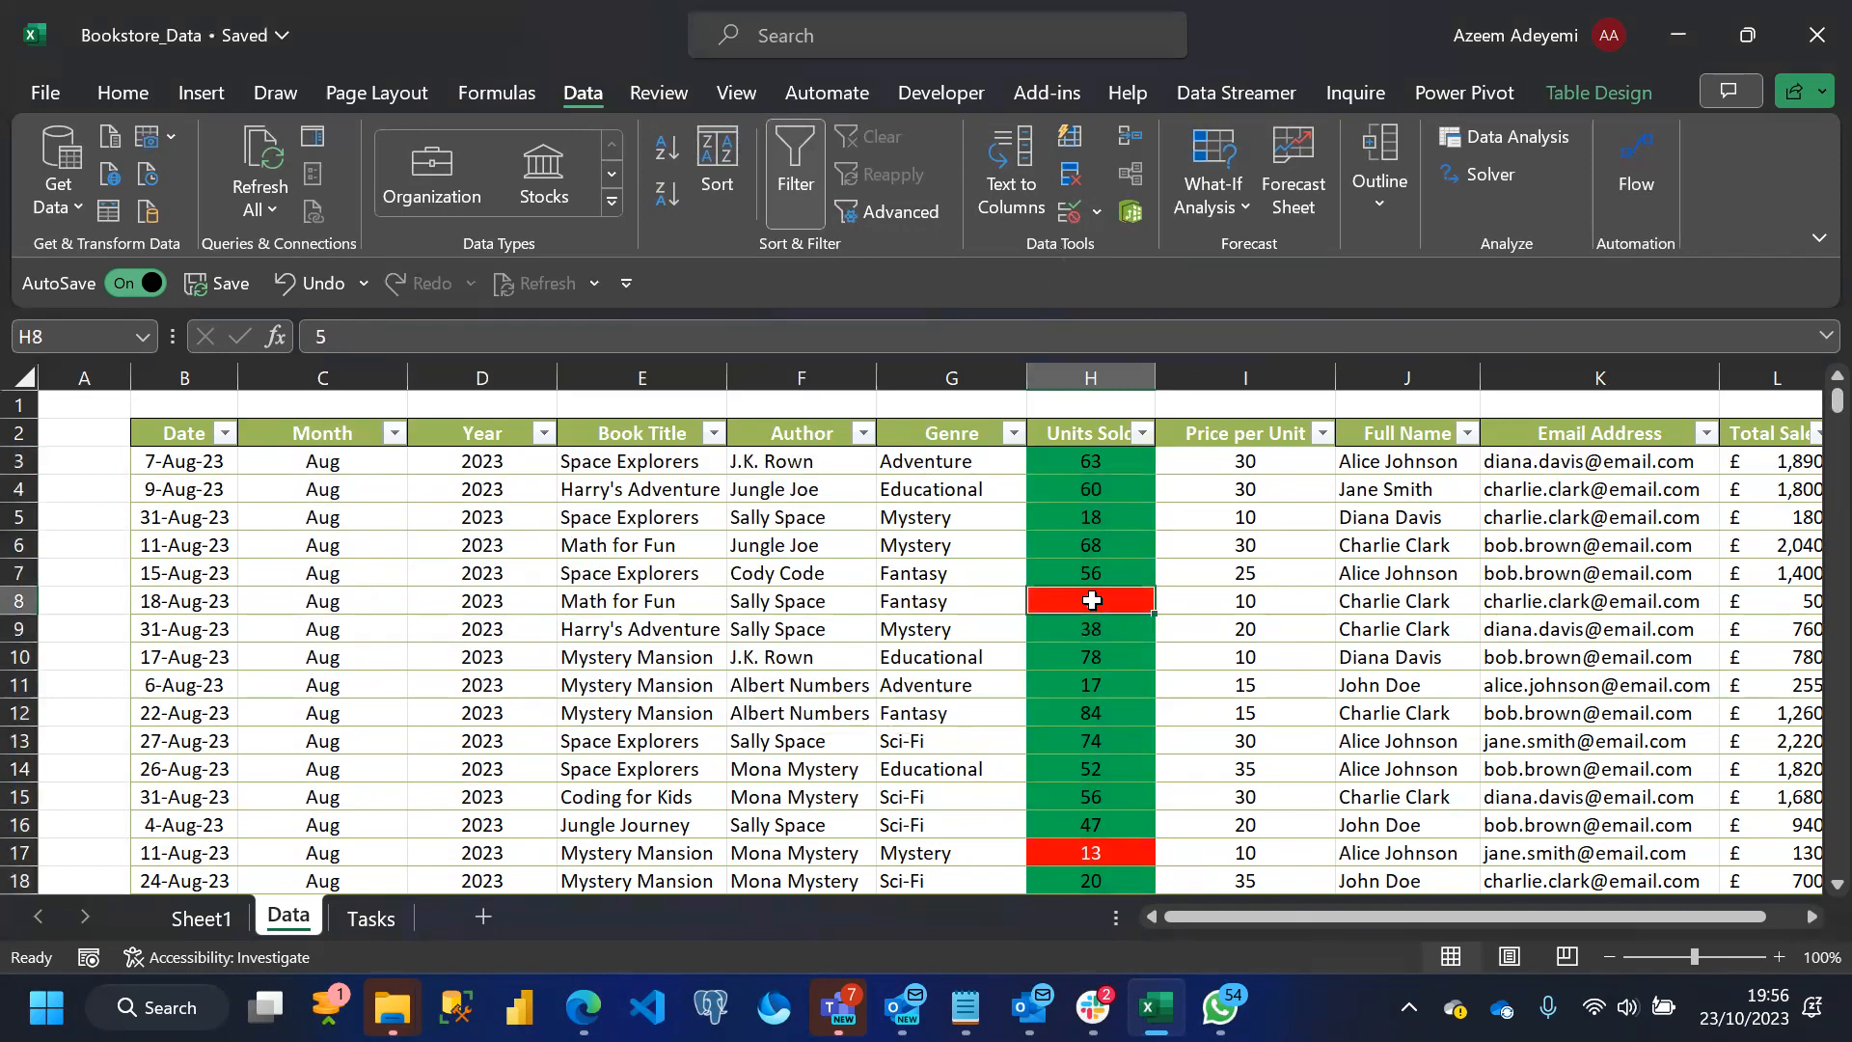
pyautogui.write('0')
pyautogui.press('Return')
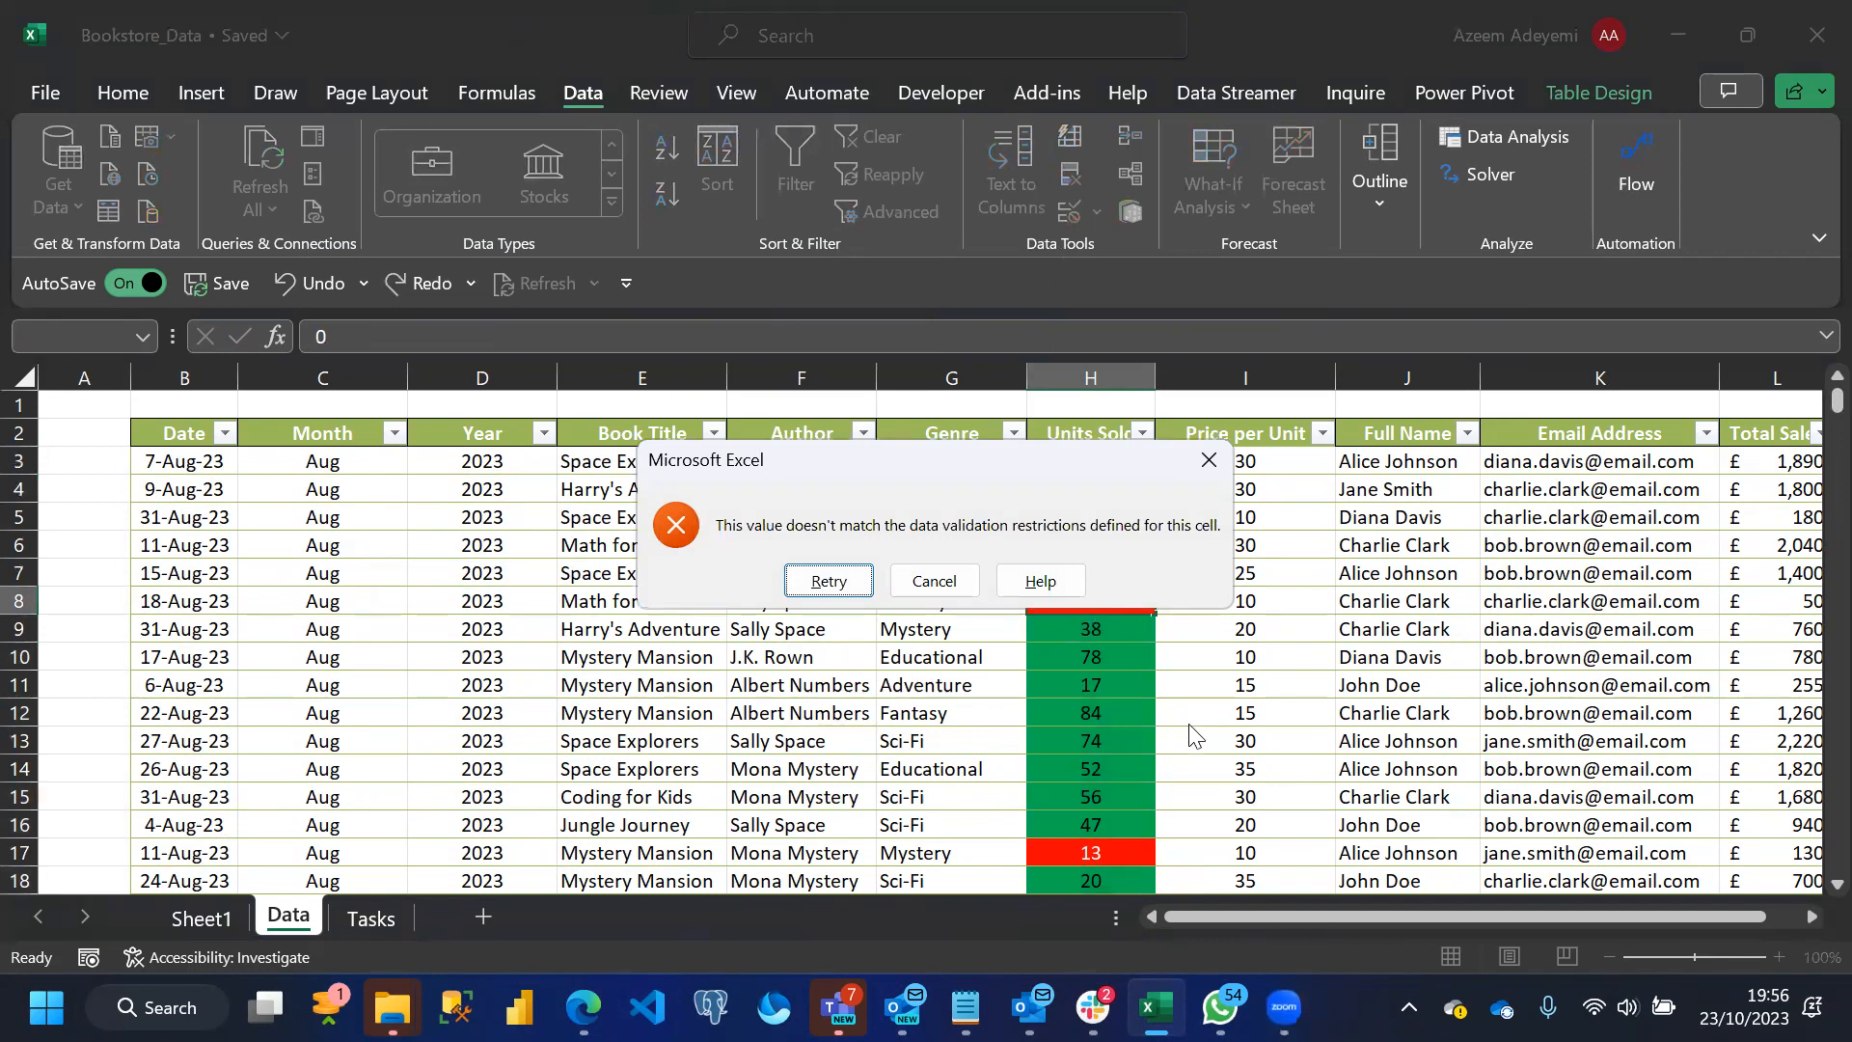
pyautogui.click(1216, 459)
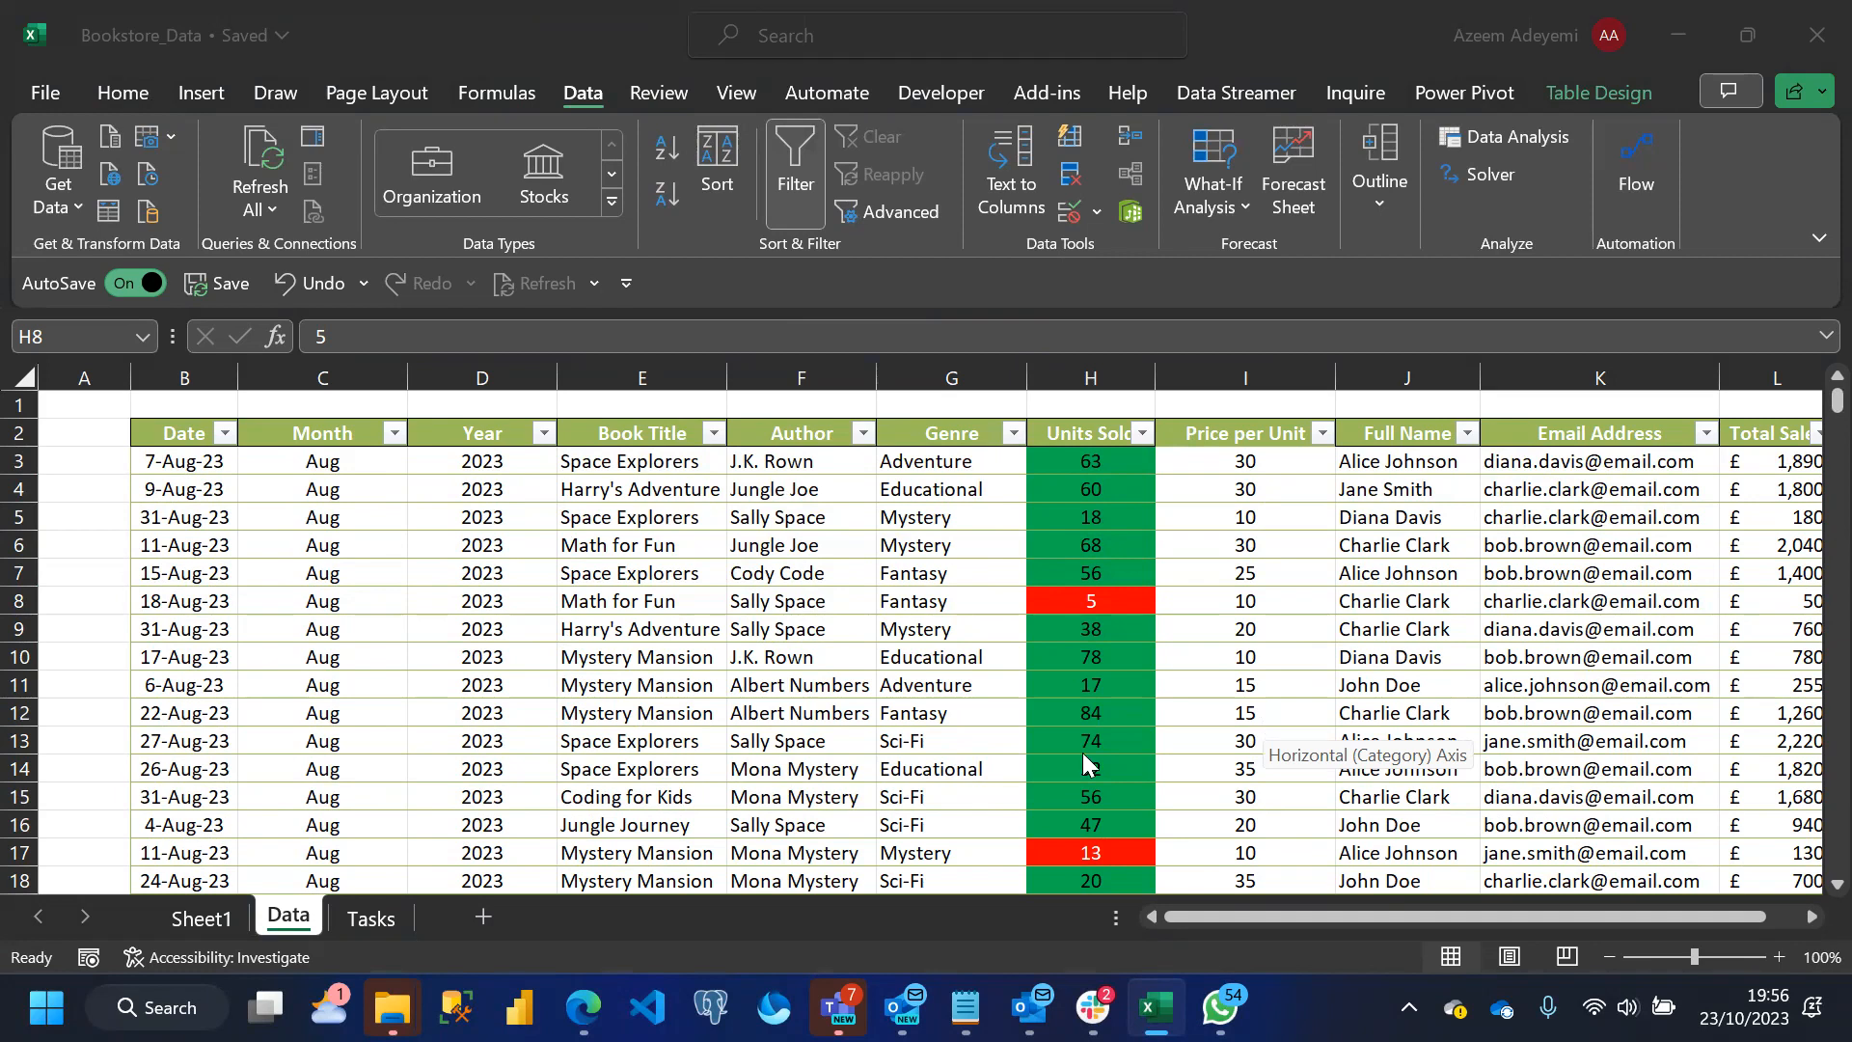
# Return to the Tasks sheet to review the task that follows Task 5
pyautogui.click(364, 921)
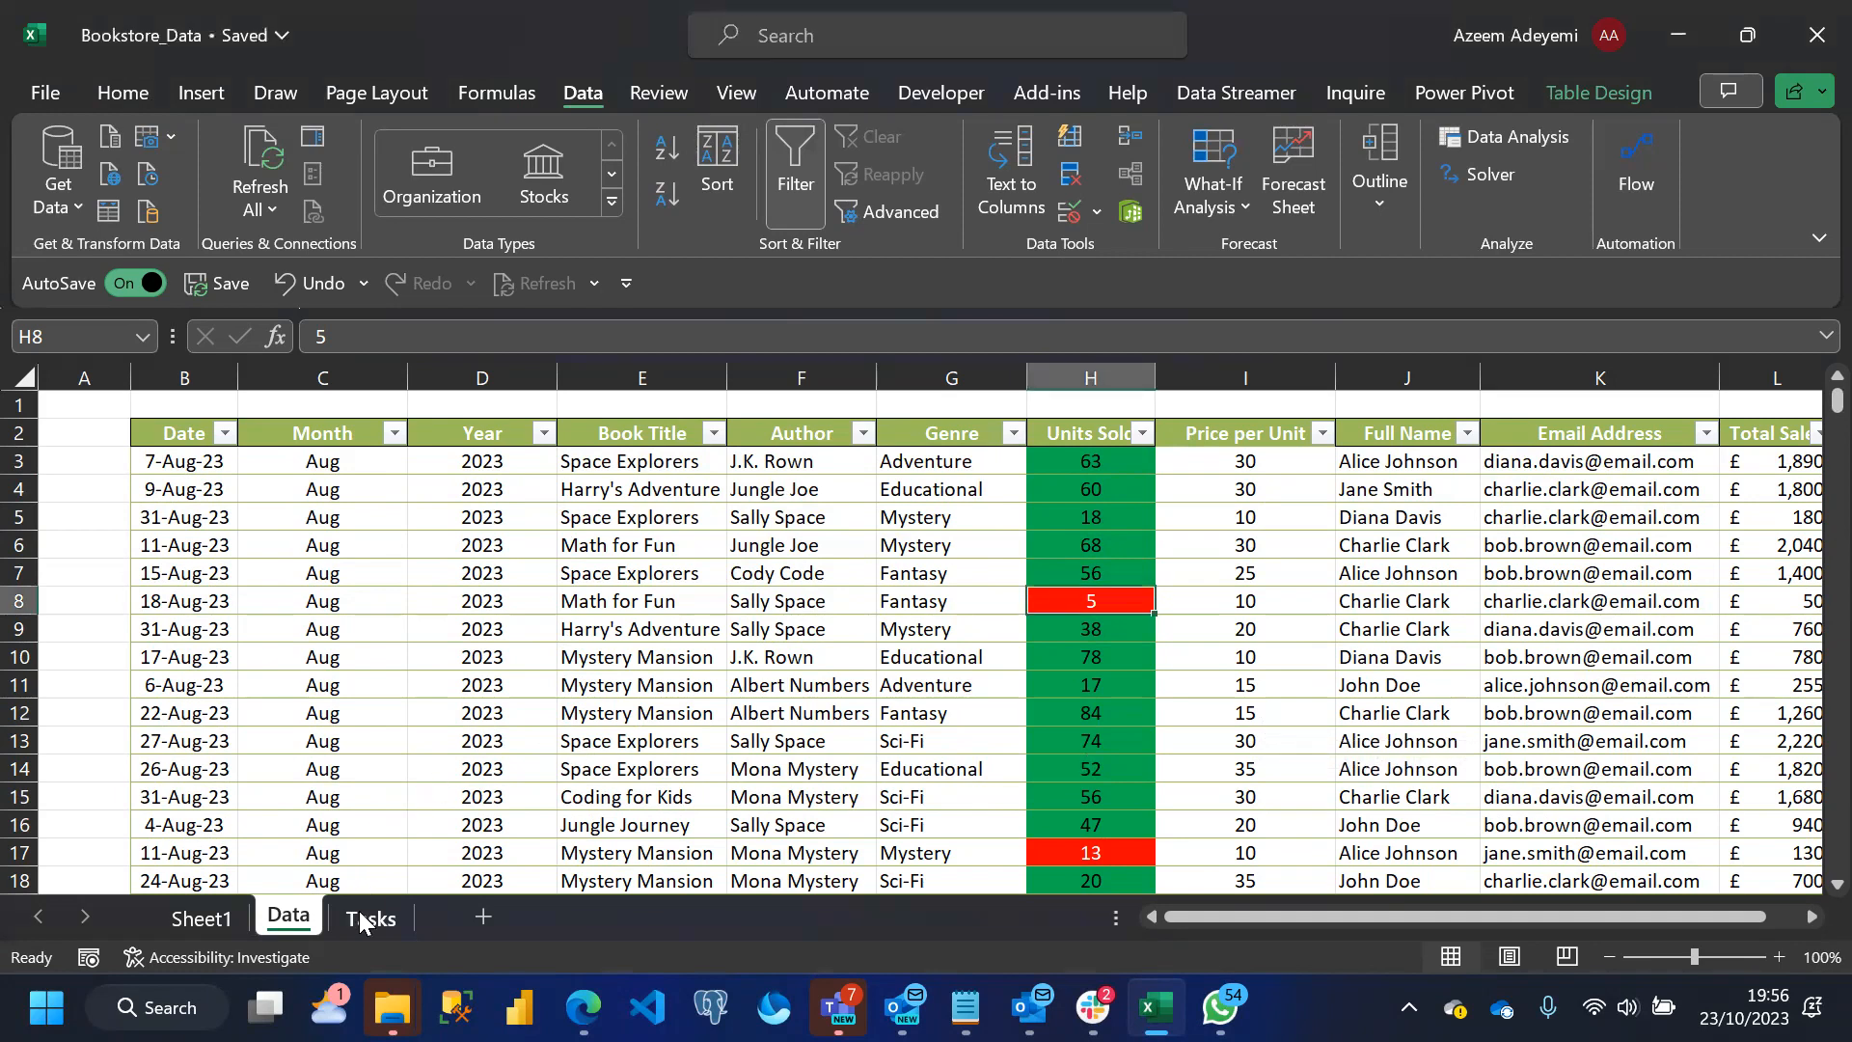
pyautogui.click(363, 922)
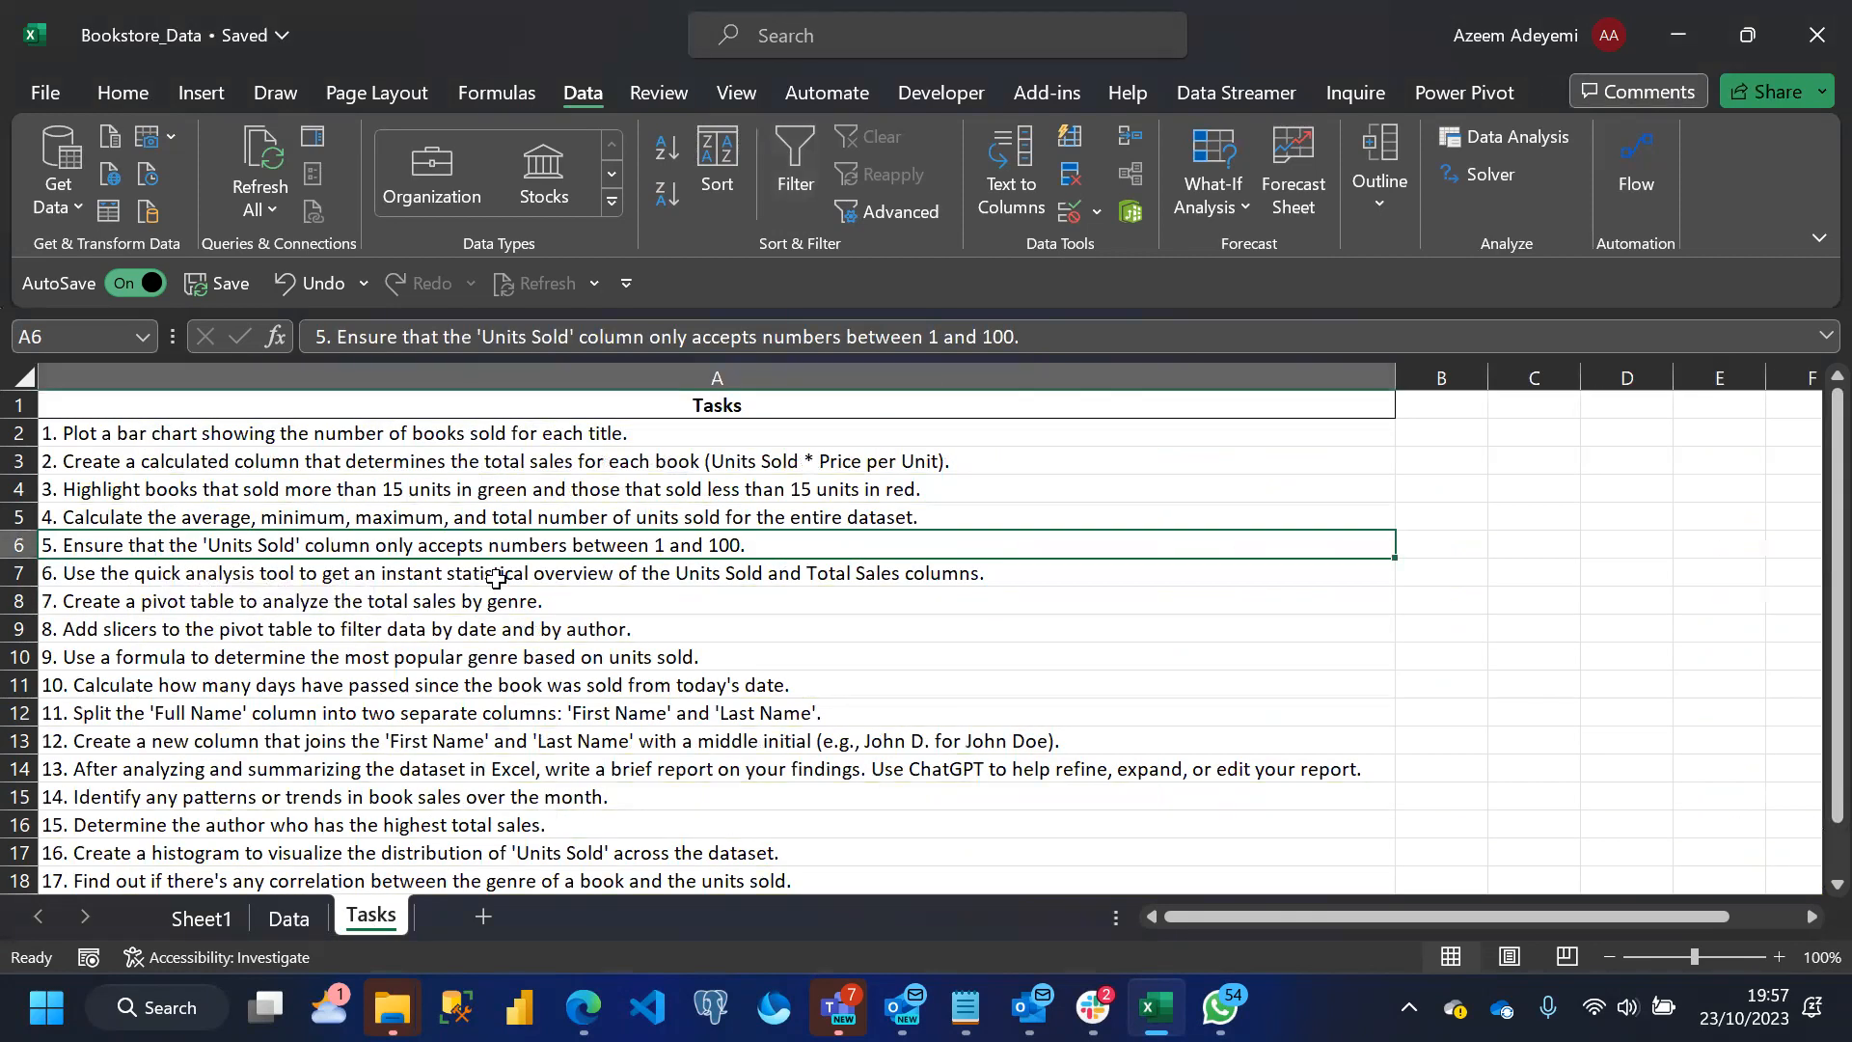